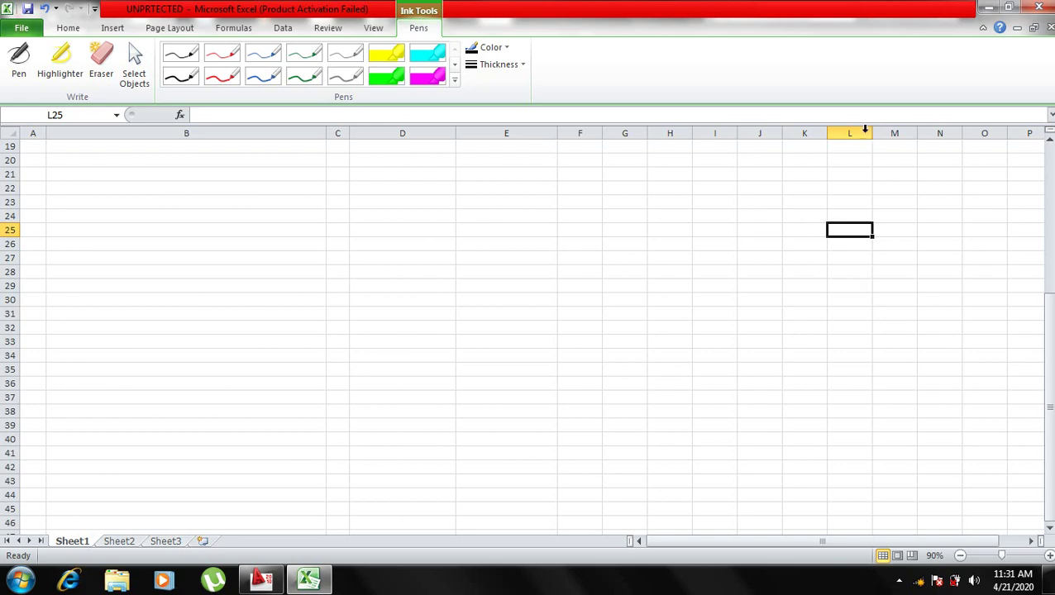
- Show Sheet1's flange coupling table from row 1 and apply the Windows 7 Basic colour scheme
{"action": "scroll", "coordinate": [708, 333], "scroll_direction": "up", "scroll_amount": 3}
{"action": "scroll", "coordinate": [708, 332], "scroll_direction": "up", "scroll_amount": 3}
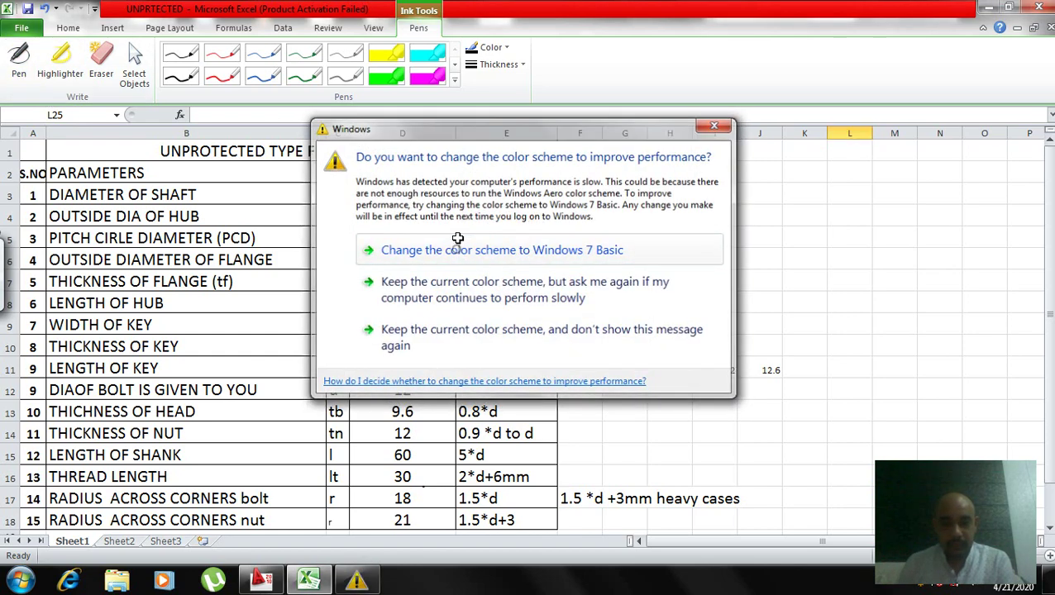
{"action": "left_click", "coordinate": [455, 249]}
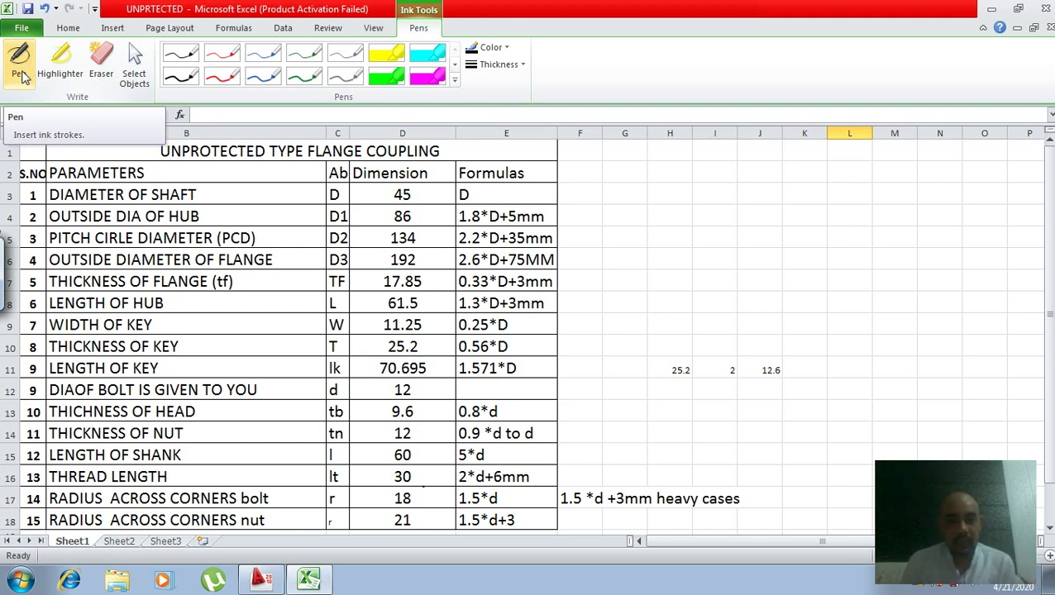
{"action": "left_click", "coordinate": [24, 72]}
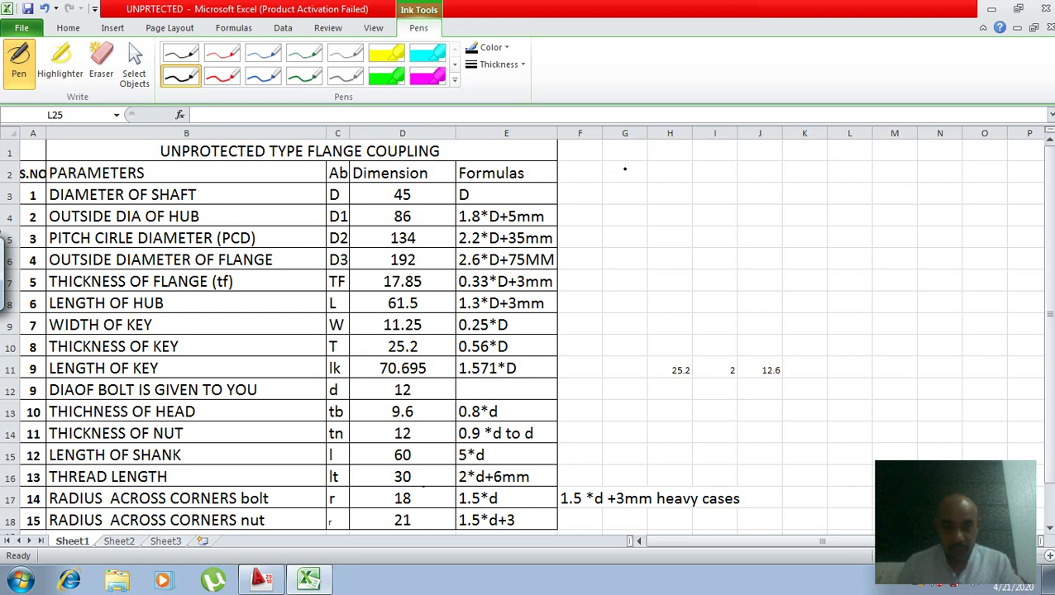
- Handwrite 'Dia of Shaft is given' beside the Sheet1 table, then bring up Sheet2's bolt table
{"action": "mouse_move", "coordinate": [625, 168]}
{"action": "left_mouse_down"}
{"action": "mouse_move", "coordinate": [613, 185]}
{"action": "mouse_move", "coordinate": [635, 173]}
{"action": "mouse_move", "coordinate": [660, 183]}
{"action": "left_mouse_up"}
{"action": "mouse_move", "coordinate": [677, 169]}
{"action": "left_mouse_down"}
{"action": "mouse_move", "coordinate": [673, 200]}
{"action": "mouse_move", "coordinate": [691, 185]}
{"action": "mouse_move", "coordinate": [742, 182]}
{"action": "mouse_move", "coordinate": [732, 198]}
{"action": "mouse_move", "coordinate": [770, 172]}
{"action": "left_mouse_up"}
{"action": "mouse_move", "coordinate": [759, 167]}
{"action": "left_mouse_down"}
{"action": "mouse_move", "coordinate": [755, 195]}
{"action": "mouse_move", "coordinate": [792, 186]}
{"action": "left_mouse_up"}
{"action": "mouse_move", "coordinate": [847, 169]}
{"action": "left_mouse_down"}
{"action": "mouse_move", "coordinate": [834, 177]}
{"action": "mouse_move", "coordinate": [831, 202]}
{"action": "mouse_move", "coordinate": [911, 177]}
{"action": "left_mouse_up"}
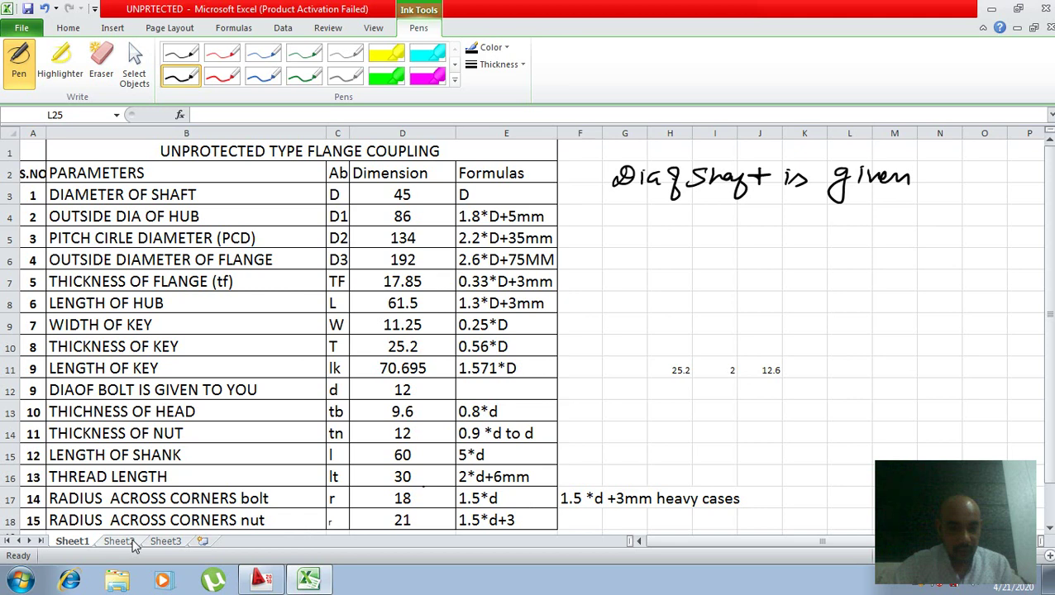
{"action": "left_click", "coordinate": [131, 542]}
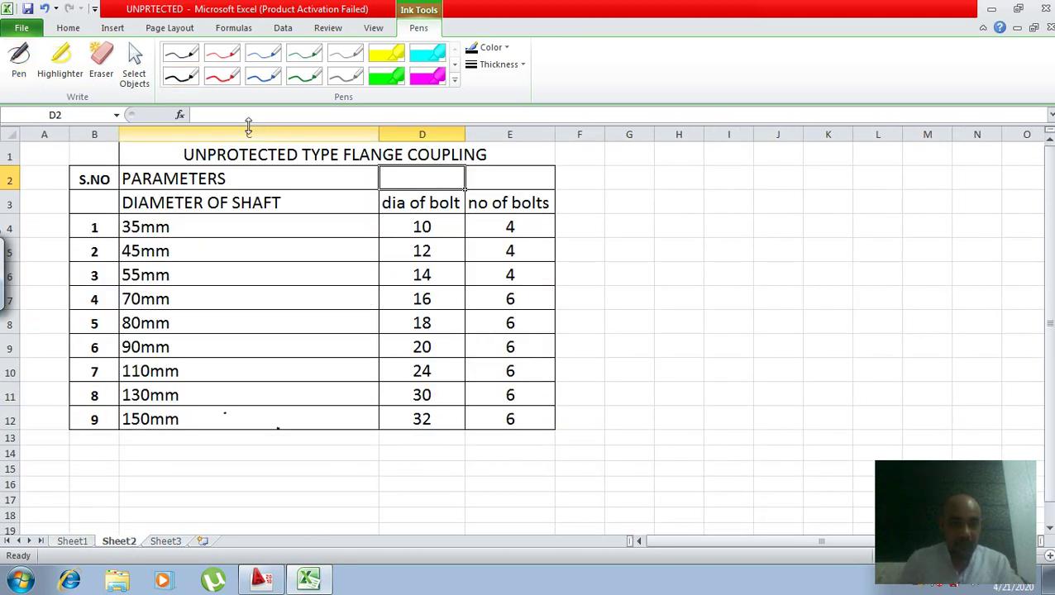
{"action": "left_click", "coordinate": [190, 81]}
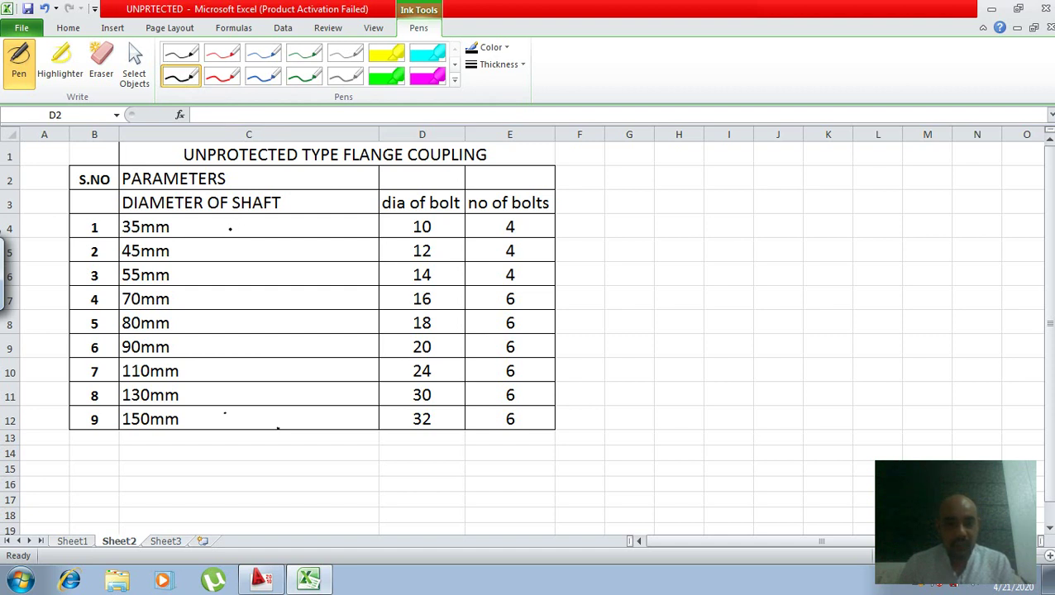
- Tick the 35mm and 55mm shaft diameters and the bolt diameter 10 in ink
{"action": "mouse_move", "coordinate": [230, 226]}
{"action": "left_mouse_down"}
{"action": "mouse_move", "coordinate": [254, 219]}
{"action": "mouse_move", "coordinate": [258, 244]}
{"action": "left_mouse_up"}
{"action": "mouse_move", "coordinate": [230, 276]}
{"action": "left_mouse_down"}
{"action": "mouse_move", "coordinate": [260, 269]}
{"action": "mouse_move", "coordinate": [273, 413]}
{"action": "left_mouse_up"}
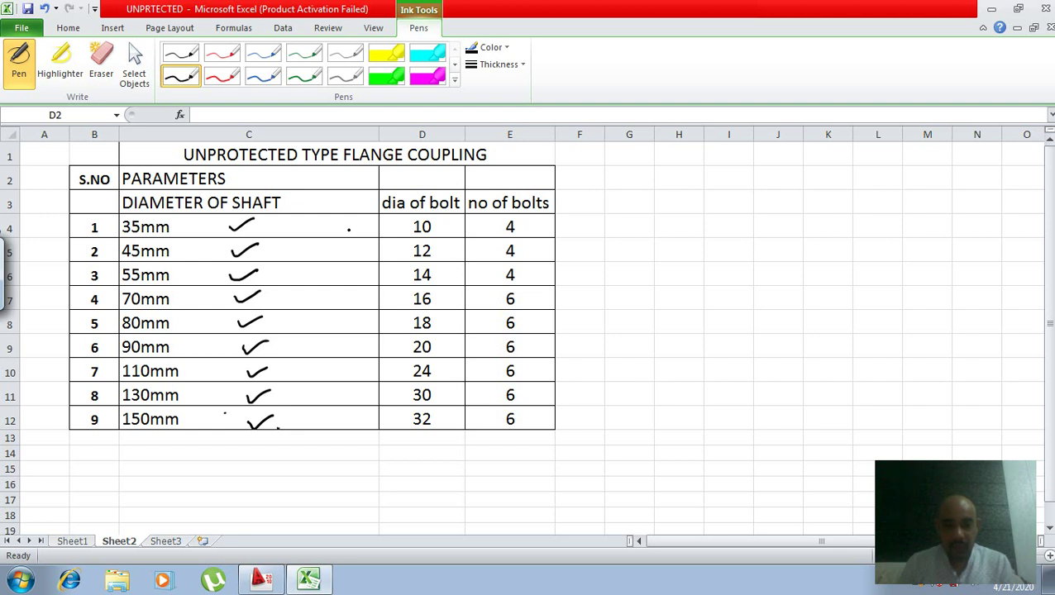
{"action": "mouse_move", "coordinate": [446, 228]}
{"action": "left_mouse_down"}
{"action": "mouse_move", "coordinate": [467, 219]}
{"action": "mouse_move", "coordinate": [459, 413]}
{"action": "left_mouse_up"}
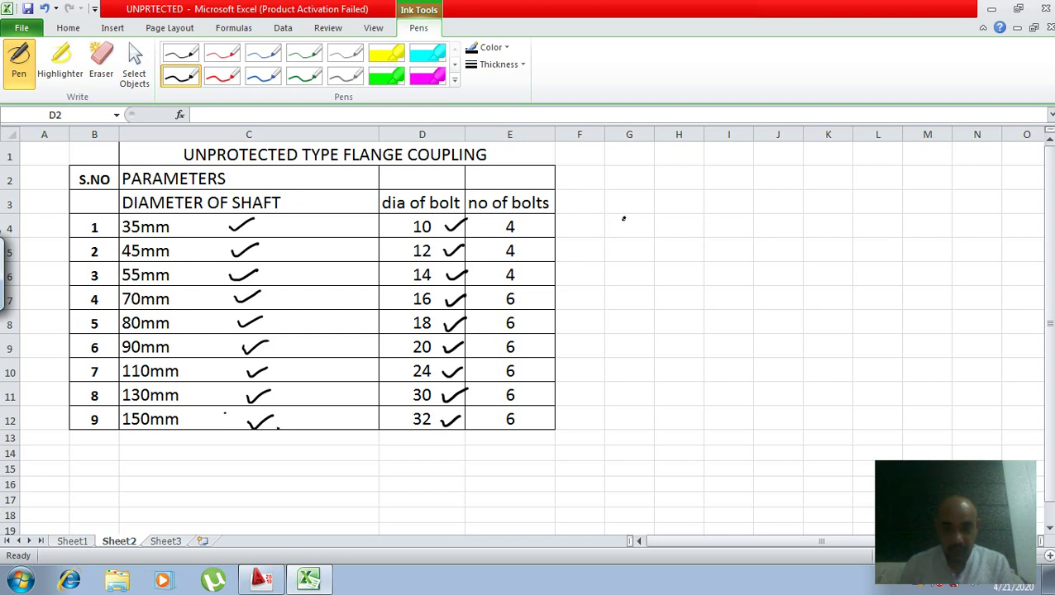
- Handwrite the note '35 to 55mm → 4' beside the bolt table
{"action": "mouse_move", "coordinate": [622, 218]}
{"action": "left_mouse_down"}
{"action": "mouse_move", "coordinate": [626, 239]}
{"action": "mouse_move", "coordinate": [659, 216]}
{"action": "left_mouse_up"}
{"action": "mouse_move", "coordinate": [667, 217]}
{"action": "left_mouse_down"}
{"action": "mouse_move", "coordinate": [669, 236]}
{"action": "mouse_move", "coordinate": [679, 224]}
{"action": "left_mouse_up"}
{"action": "mouse_move", "coordinate": [679, 226]}
{"action": "left_mouse_down"}
{"action": "mouse_move", "coordinate": [697, 237]}
{"action": "mouse_move", "coordinate": [712, 217]}
{"action": "left_mouse_up"}
{"action": "left_click_drag", "start_coordinate": [718, 219], "coordinate": [715, 236]}
{"action": "mouse_move", "coordinate": [718, 218]}
{"action": "left_mouse_down"}
{"action": "mouse_move", "coordinate": [753, 237]}
{"action": "mouse_move", "coordinate": [825, 231]}
{"action": "left_mouse_up"}
{"action": "mouse_move", "coordinate": [814, 222]}
{"action": "left_mouse_down"}
{"action": "mouse_move", "coordinate": [827, 236]}
{"action": "mouse_move", "coordinate": [862, 234]}
{"action": "mouse_move", "coordinate": [853, 238]}
{"action": "left_mouse_up"}
{"action": "left_click", "coordinate": [871, 230]}
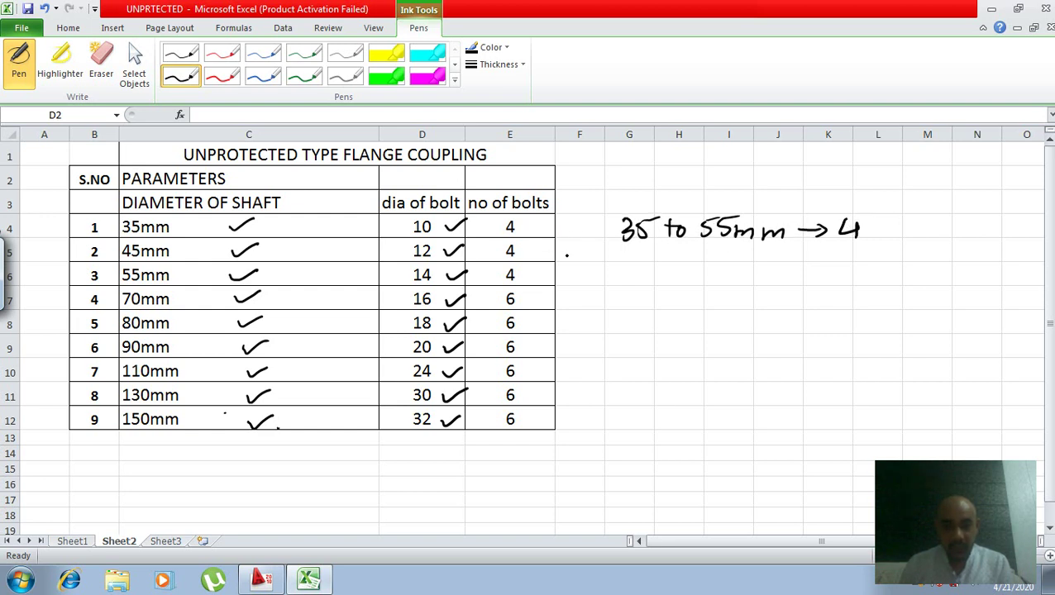
- Draw a divider under the 55mm row, write and circle bolt counts 4 and 6, and return to Sheet1
{"action": "left_click_drag", "start_coordinate": [542, 283], "coordinate": [594, 284]}
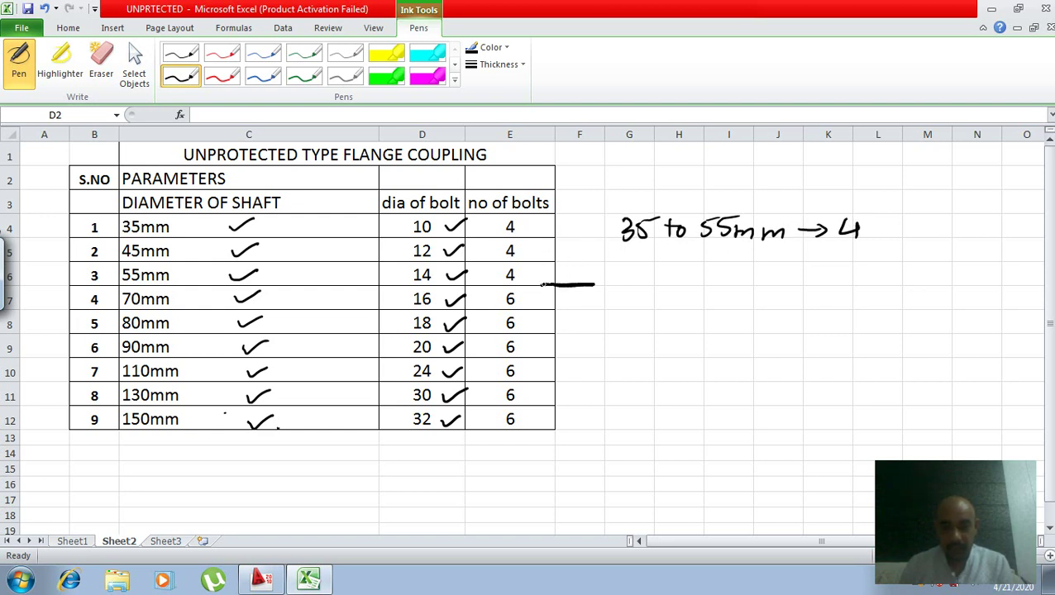
{"action": "left_click_drag", "start_coordinate": [662, 266], "coordinate": [672, 286]}
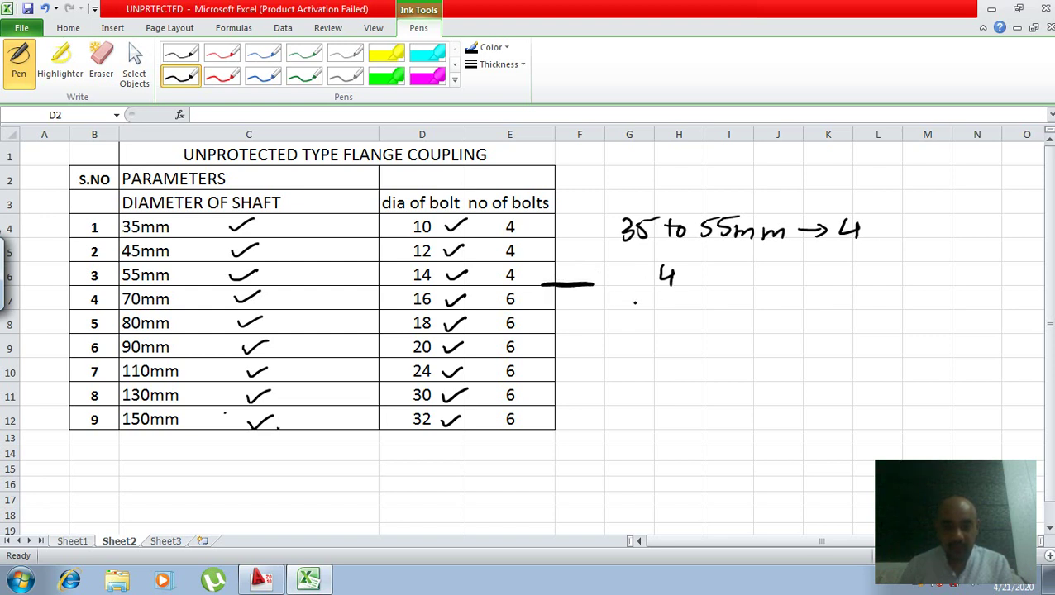
{"action": "mouse_move", "coordinate": [668, 318]}
{"action": "left_mouse_down"}
{"action": "mouse_move", "coordinate": [654, 354]}
{"action": "mouse_move", "coordinate": [661, 308]}
{"action": "left_mouse_up"}
{"action": "left_click_drag", "start_coordinate": [691, 262], "coordinate": [660, 267]}
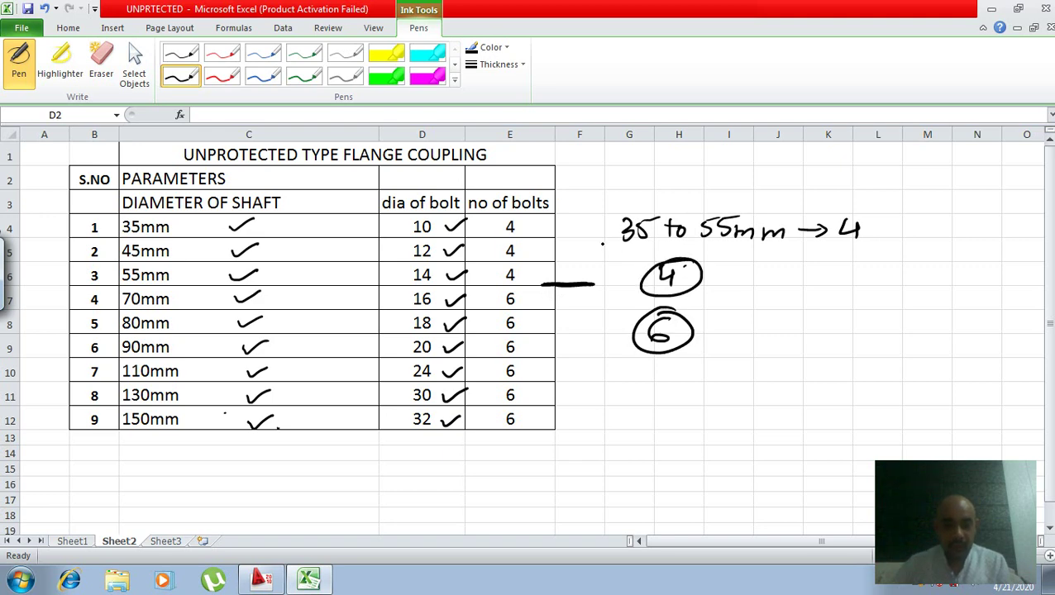
{"action": "left_click", "coordinate": [72, 542]}
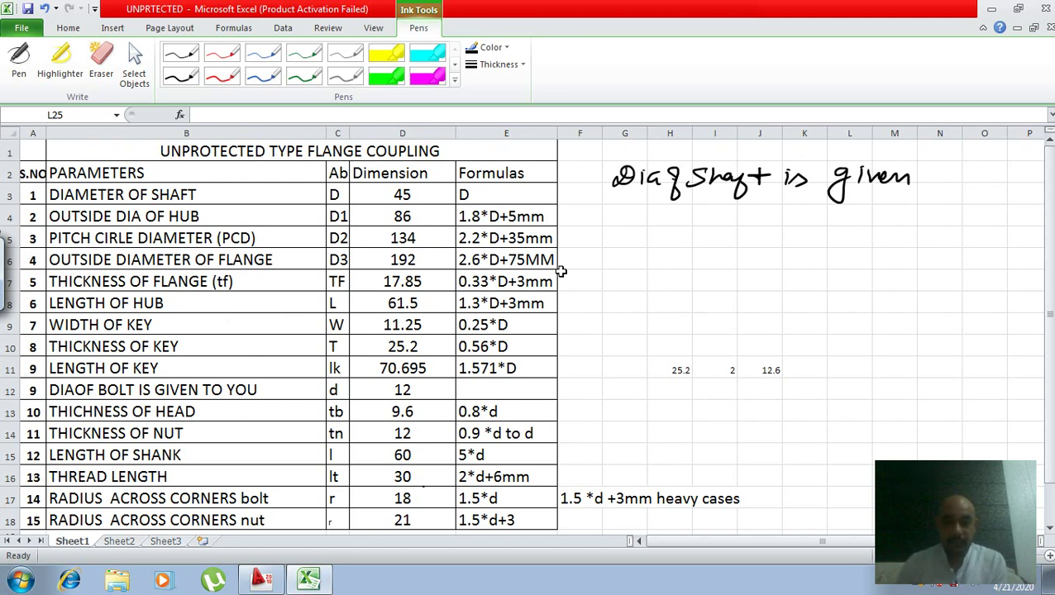
- Change the shaft diameter in D3 from 45 to 55, giving hub 104, PCD 156 and flange 218
{"action": "left_click", "coordinate": [18, 60]}
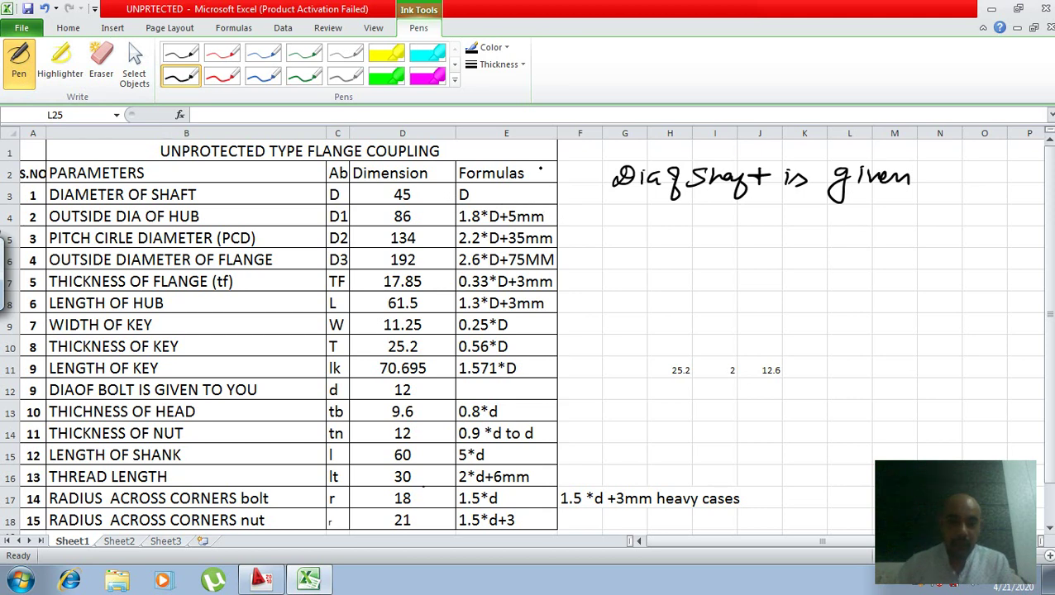
{"action": "key", "text": "Escape"}
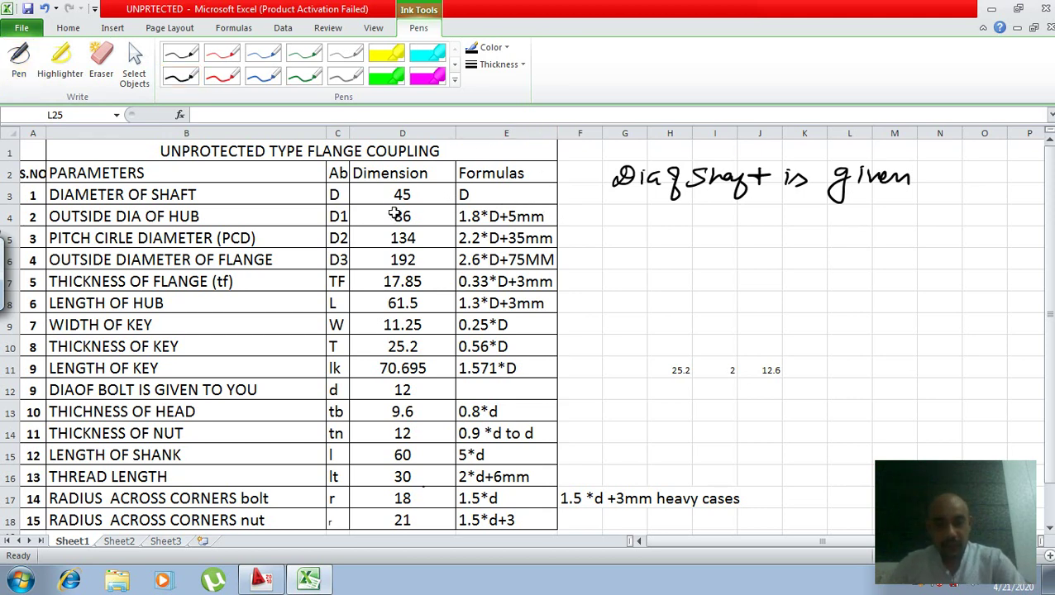
{"action": "left_click", "coordinate": [418, 194]}
{"action": "double_click", "coordinate": [418, 194]}
{"action": "key", "text": "BackSpace"}
{"action": "key", "text": "BackSpace"}
{"action": "type", "text": "55"}
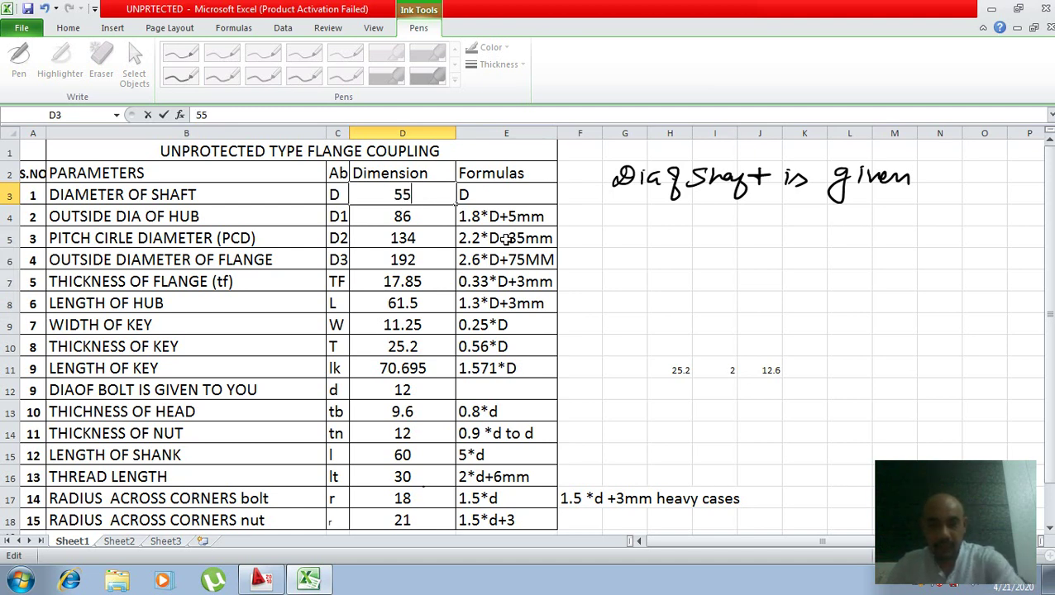
{"action": "key", "text": "Return"}
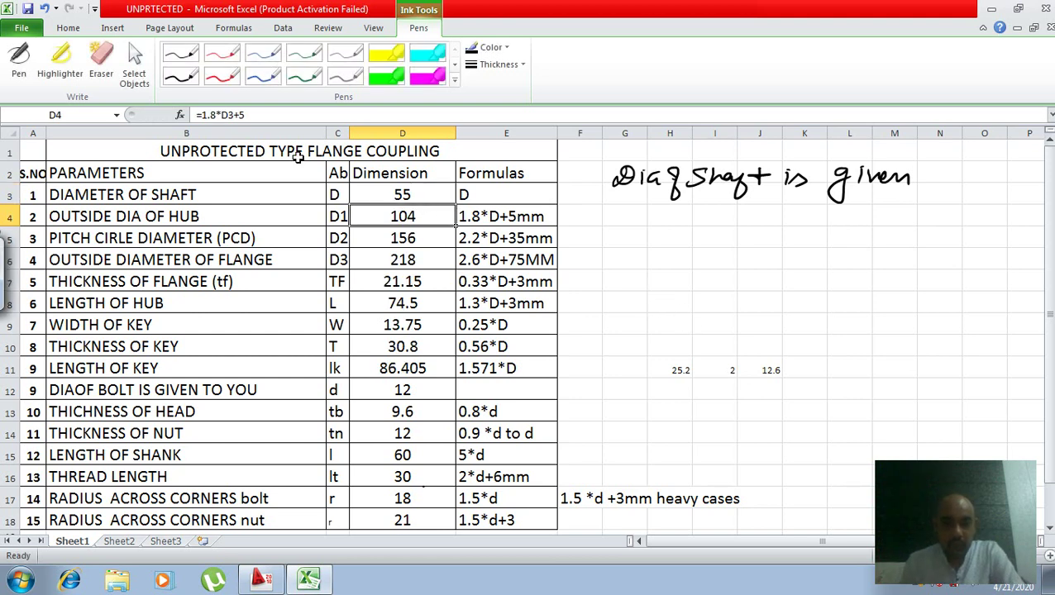
{"action": "left_click", "coordinate": [187, 78]}
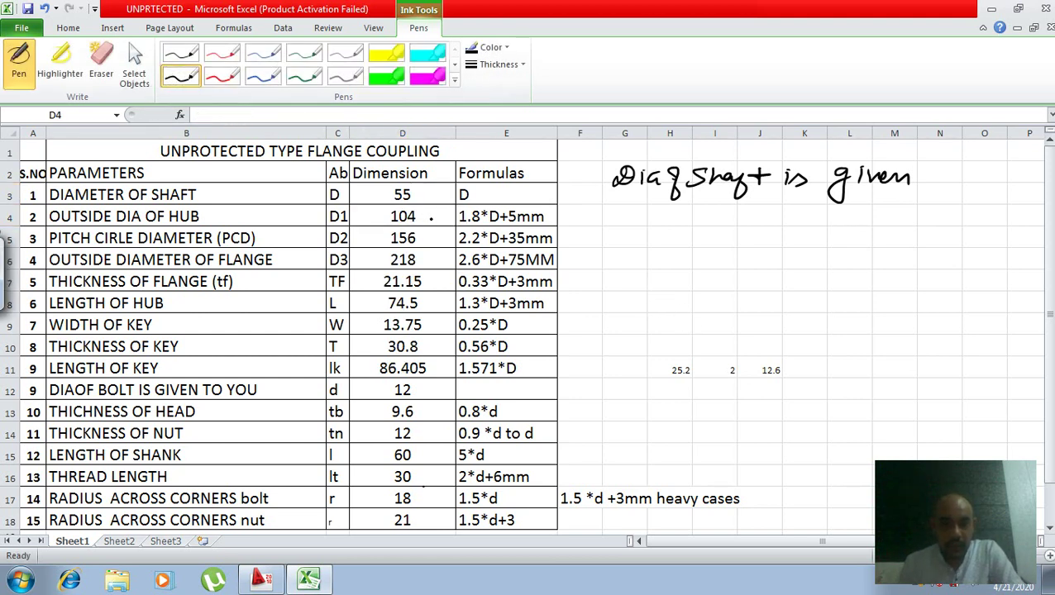
- Tick the recalculated values: hub diameter 104, flange thickness 21.15, hub length 74.5, and key length 86.405
{"action": "mouse_move", "coordinate": [432, 215]}
{"action": "left_mouse_down"}
{"action": "mouse_move", "coordinate": [451, 210]}
{"action": "mouse_move", "coordinate": [453, 255]}
{"action": "left_mouse_up"}
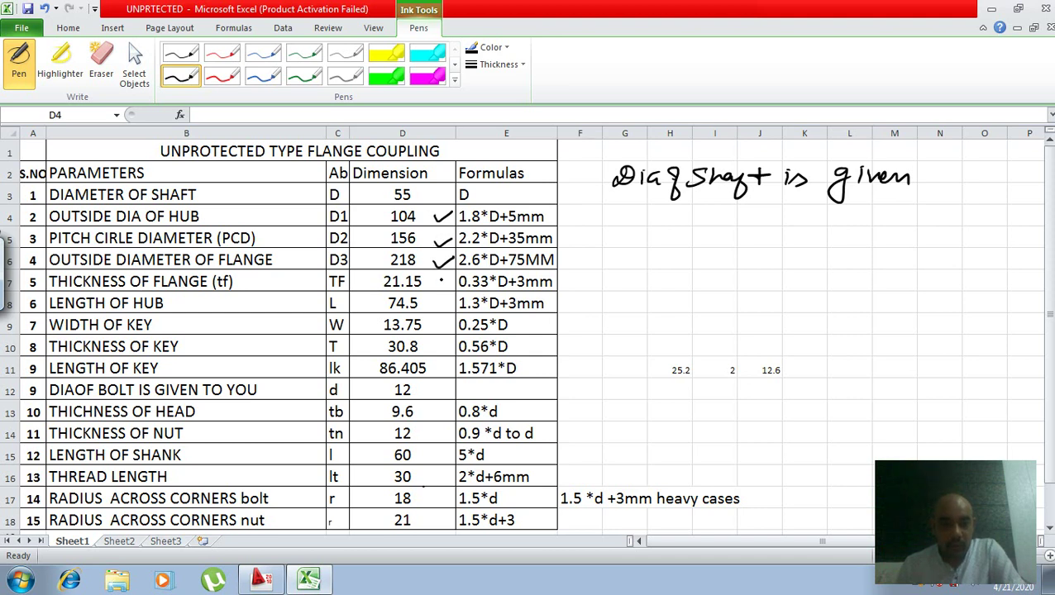
{"action": "left_click_drag", "start_coordinate": [435, 282], "coordinate": [454, 277]}
{"action": "left_click_drag", "start_coordinate": [431, 303], "coordinate": [449, 295]}
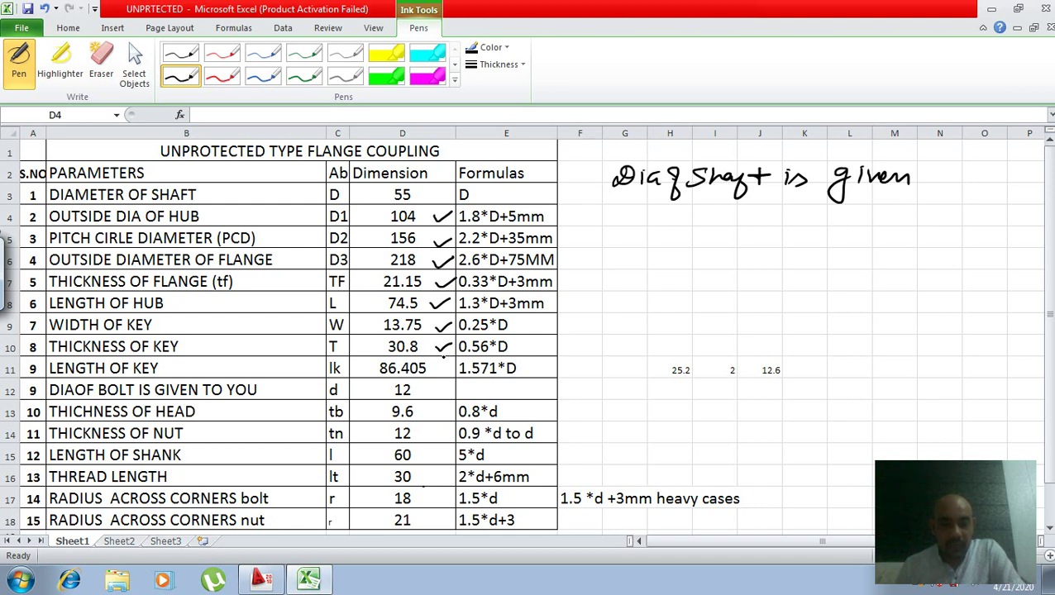
{"action": "left_click_drag", "start_coordinate": [434, 368], "coordinate": [452, 363]}
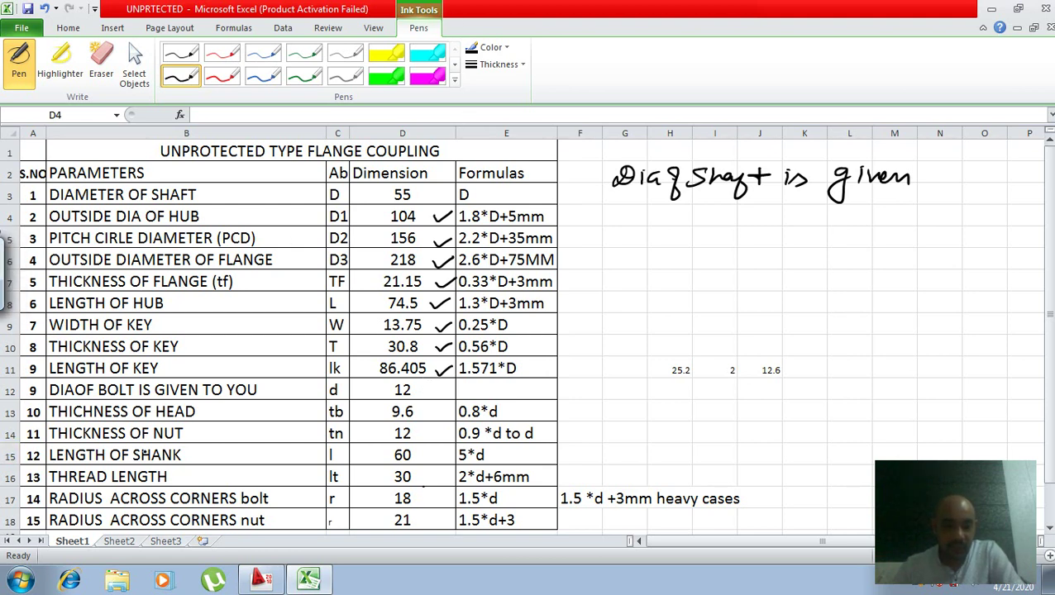
{"action": "left_click", "coordinate": [122, 544]}
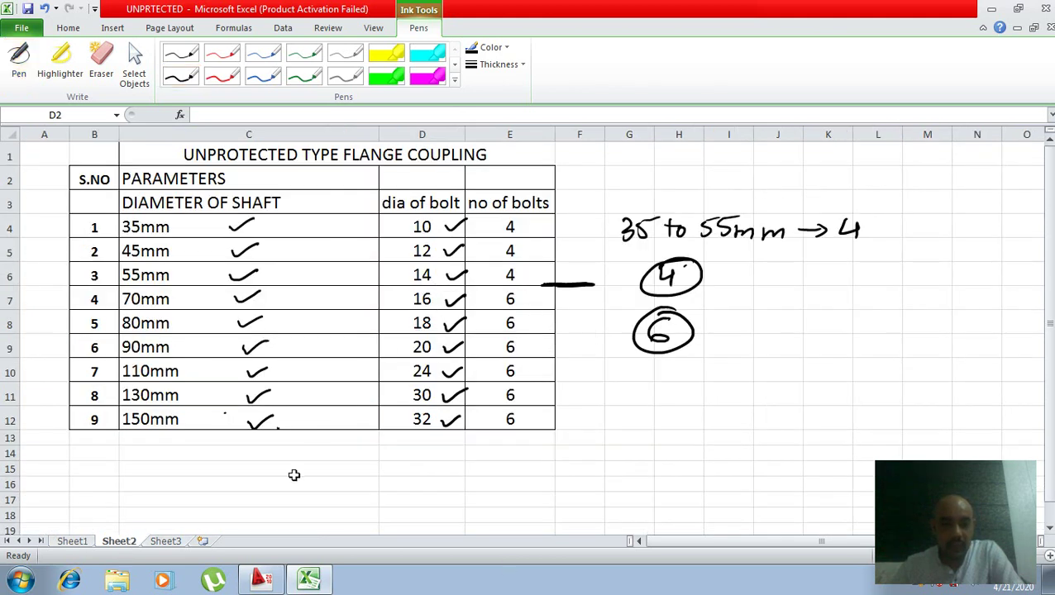
- Change the bolt diameter in D12 from 12 to 14, giving head thickness 11.2, shank 70, thread 34
{"action": "left_click", "coordinate": [71, 542]}
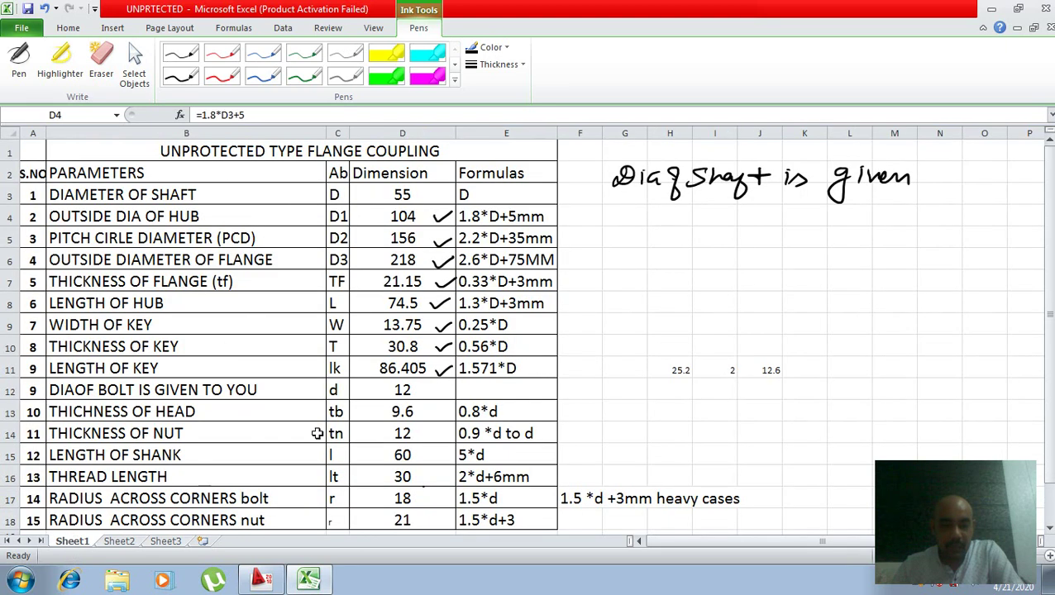
{"action": "double_click", "coordinate": [421, 394]}
{"action": "key", "text": "BackSpace"}
{"action": "type", "text": "4"}
{"action": "left_click", "coordinate": [700, 432]}
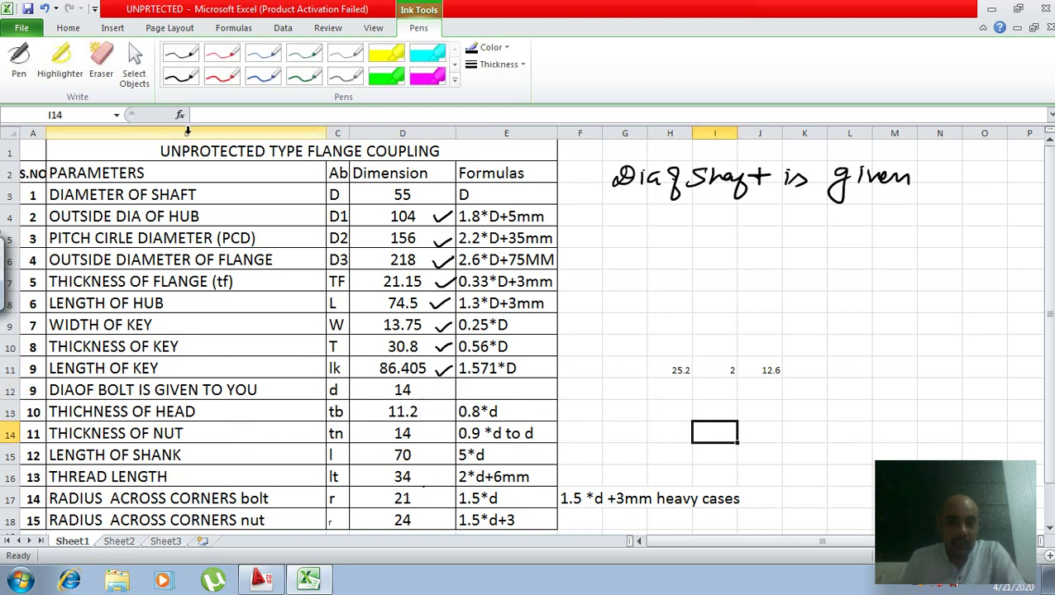
{"action": "left_click", "coordinate": [18, 59]}
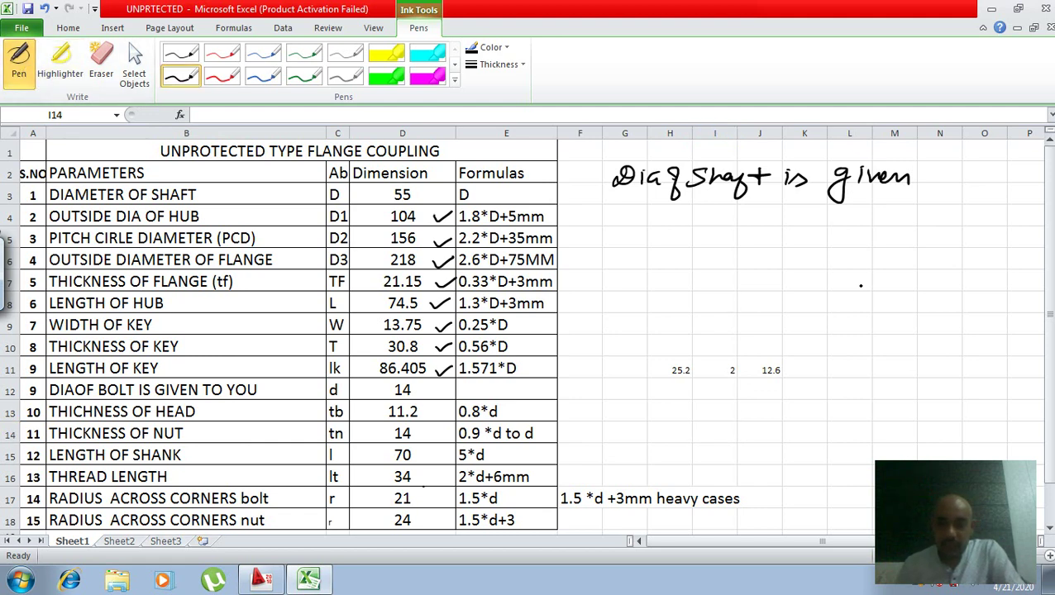
{"action": "mouse_move", "coordinate": [870, 288]}
{"action": "left_mouse_down"}
{"action": "mouse_move", "coordinate": [955, 290]}
{"action": "mouse_move", "coordinate": [870, 312]}
{"action": "mouse_move", "coordinate": [901, 312]}
{"action": "mouse_move", "coordinate": [889, 397]}
{"action": "left_mouse_up"}
- Sketch the bolt shank and a small rectangle below it, arrowing and ticking head thickness
{"action": "mouse_move", "coordinate": [953, 291]}
{"action": "left_mouse_down"}
{"action": "mouse_move", "coordinate": [952, 310]}
{"action": "mouse_move", "coordinate": [918, 314]}
{"action": "mouse_move", "coordinate": [906, 396]}
{"action": "mouse_move", "coordinate": [919, 392]}
{"action": "left_mouse_up"}
{"action": "left_click_drag", "start_coordinate": [862, 290], "coordinate": [860, 314]}
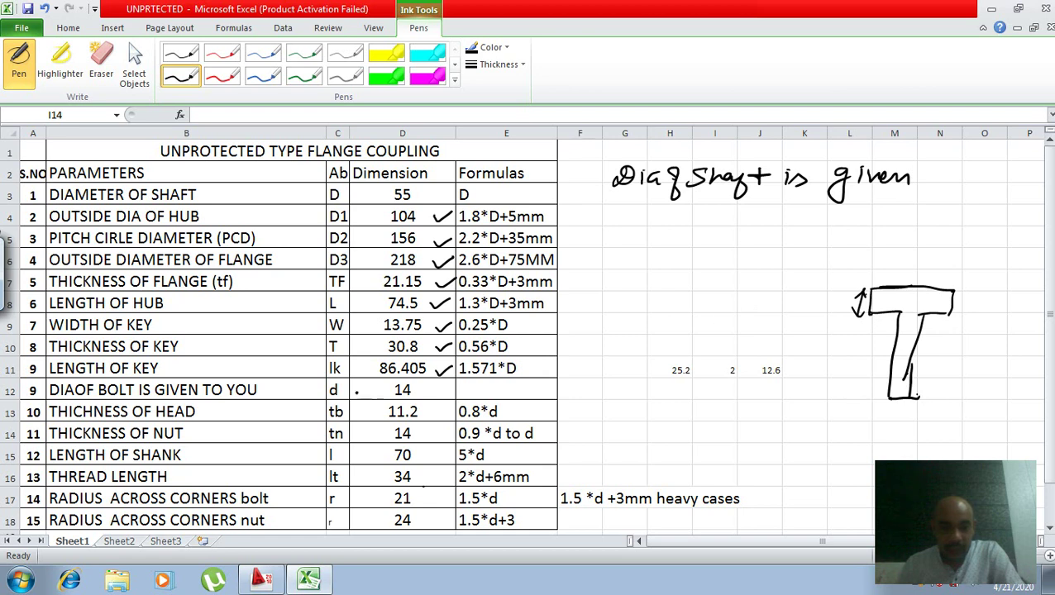
{"action": "left_click_drag", "start_coordinate": [258, 413], "coordinate": [290, 401]}
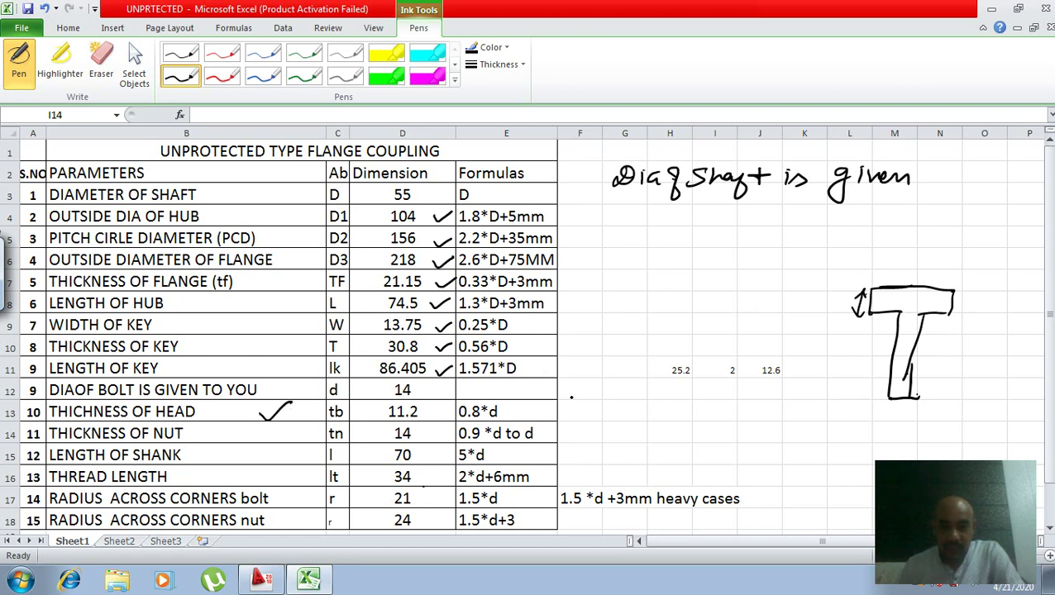
{"action": "mouse_move", "coordinate": [835, 460]}
{"action": "left_mouse_down"}
{"action": "mouse_move", "coordinate": [835, 500]}
{"action": "mouse_move", "coordinate": [874, 462]}
{"action": "left_mouse_up"}
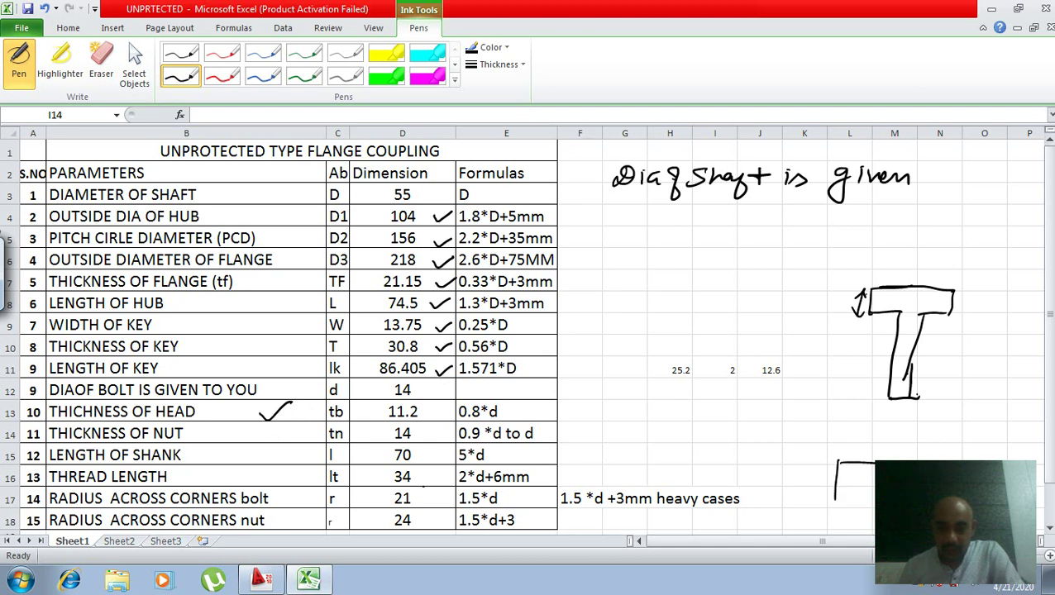
{"action": "left_click_drag", "start_coordinate": [835, 503], "coordinate": [875, 504]}
- Tick the nut thickness row, arrow the shank length, and hatch the threaded end of the shank
{"action": "left_click_drag", "start_coordinate": [235, 434], "coordinate": [274, 415]}
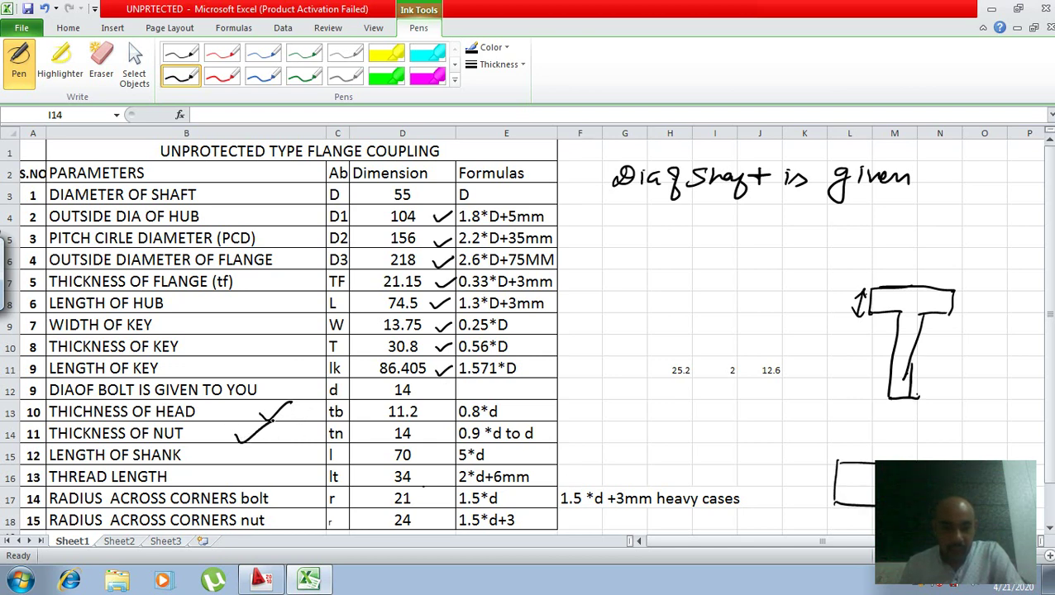
{"action": "mouse_move", "coordinate": [862, 316]}
{"action": "left_mouse_down"}
{"action": "mouse_move", "coordinate": [864, 393]}
{"action": "mouse_move", "coordinate": [873, 322]}
{"action": "mouse_move", "coordinate": [878, 331]}
{"action": "left_mouse_up"}
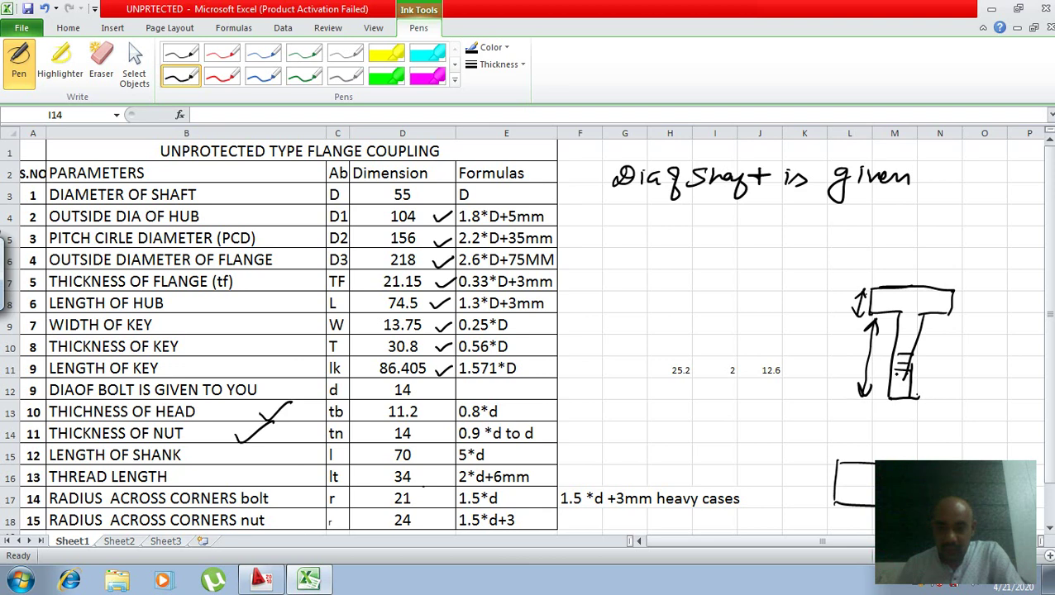
{"action": "left_click_drag", "start_coordinate": [892, 383], "coordinate": [909, 381]}
{"action": "left_click_drag", "start_coordinate": [889, 388], "coordinate": [908, 390]}
{"action": "mouse_move", "coordinate": [891, 394]}
{"action": "left_mouse_down"}
{"action": "mouse_move", "coordinate": [913, 393]}
{"action": "mouse_move", "coordinate": [917, 371]}
{"action": "mouse_move", "coordinate": [979, 366]}
{"action": "left_mouse_up"}
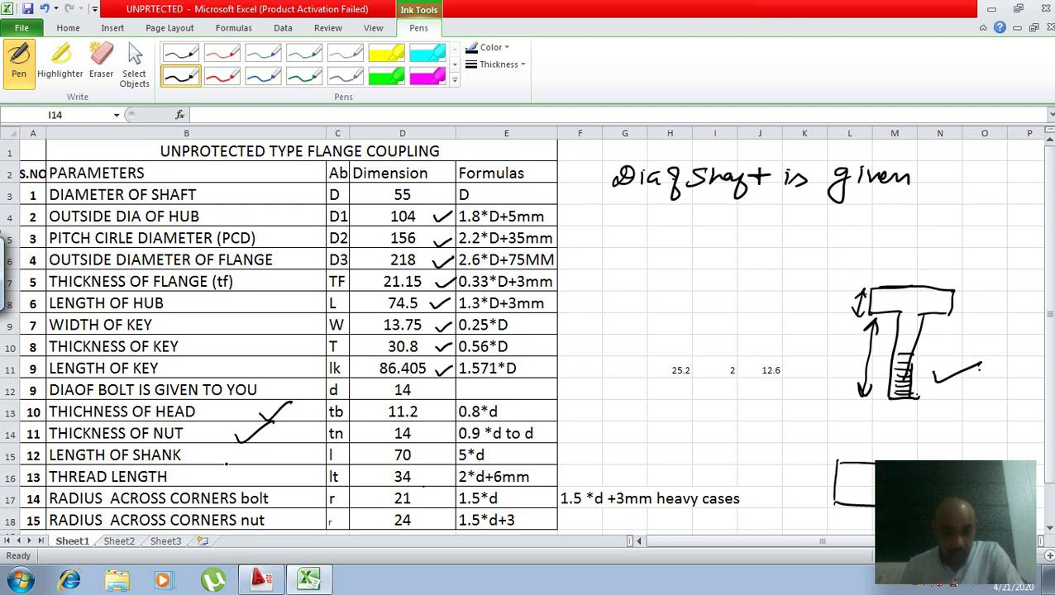
- Tick THREAD LENGTH, darken the shank hatching, and write a D note beside the table
{"action": "left_click_drag", "start_coordinate": [226, 472], "coordinate": [248, 465]}
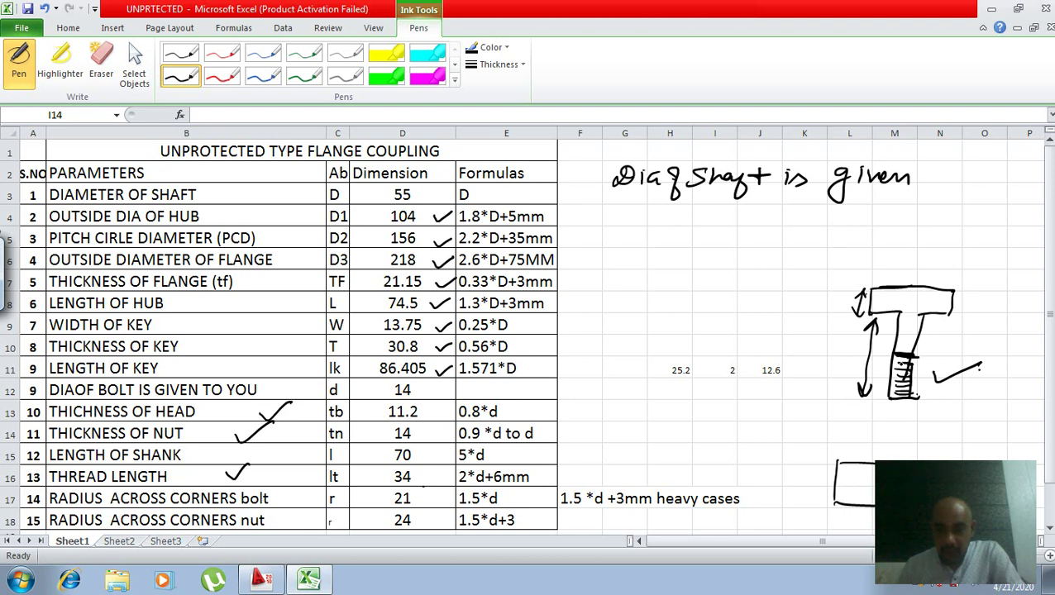
{"action": "left_click_drag", "start_coordinate": [891, 376], "coordinate": [911, 395]}
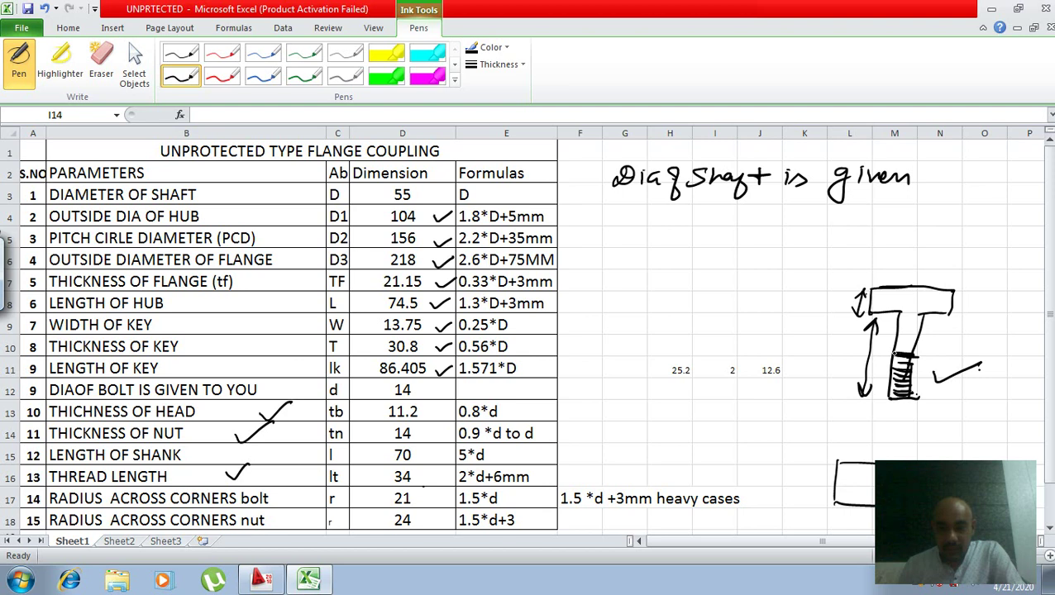
{"action": "mouse_move", "coordinate": [893, 360]}
{"action": "left_mouse_down"}
{"action": "mouse_move", "coordinate": [910, 369]}
{"action": "mouse_move", "coordinate": [907, 389]}
{"action": "left_mouse_up"}
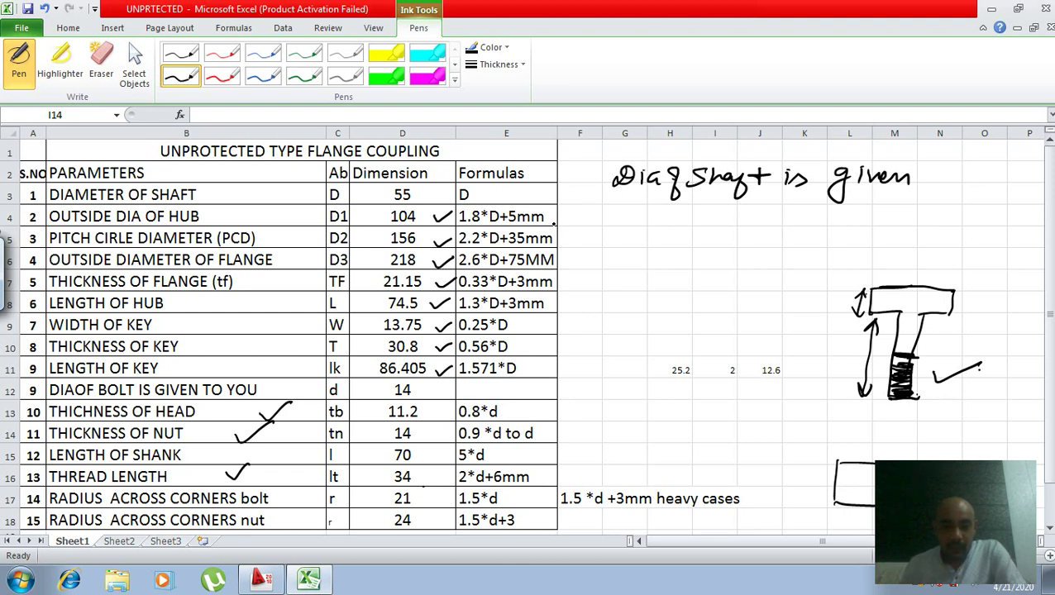
{"action": "mouse_move", "coordinate": [586, 217]}
{"action": "left_mouse_down"}
{"action": "mouse_move", "coordinate": [576, 225]}
{"action": "mouse_move", "coordinate": [659, 214]}
{"action": "mouse_move", "coordinate": [686, 247]}
{"action": "left_mouse_up"}
- Handwrite 'd) Dia of Bolt' beside the table and underline Bolt
{"action": "mouse_move", "coordinate": [586, 413]}
{"action": "left_mouse_down"}
{"action": "mouse_move", "coordinate": [588, 397]}
{"action": "mouse_move", "coordinate": [584, 436]}
{"action": "left_mouse_up"}
{"action": "mouse_move", "coordinate": [629, 403]}
{"action": "left_mouse_down"}
{"action": "mouse_move", "coordinate": [618, 422]}
{"action": "mouse_move", "coordinate": [661, 412]}
{"action": "mouse_move", "coordinate": [673, 443]}
{"action": "mouse_move", "coordinate": [716, 409]}
{"action": "mouse_move", "coordinate": [720, 425]}
{"action": "mouse_move", "coordinate": [739, 411]}
{"action": "mouse_move", "coordinate": [767, 425]}
{"action": "left_mouse_up"}
{"action": "left_click_drag", "start_coordinate": [759, 409], "coordinate": [783, 405]}
{"action": "left_click_drag", "start_coordinate": [674, 430], "coordinate": [785, 423]}
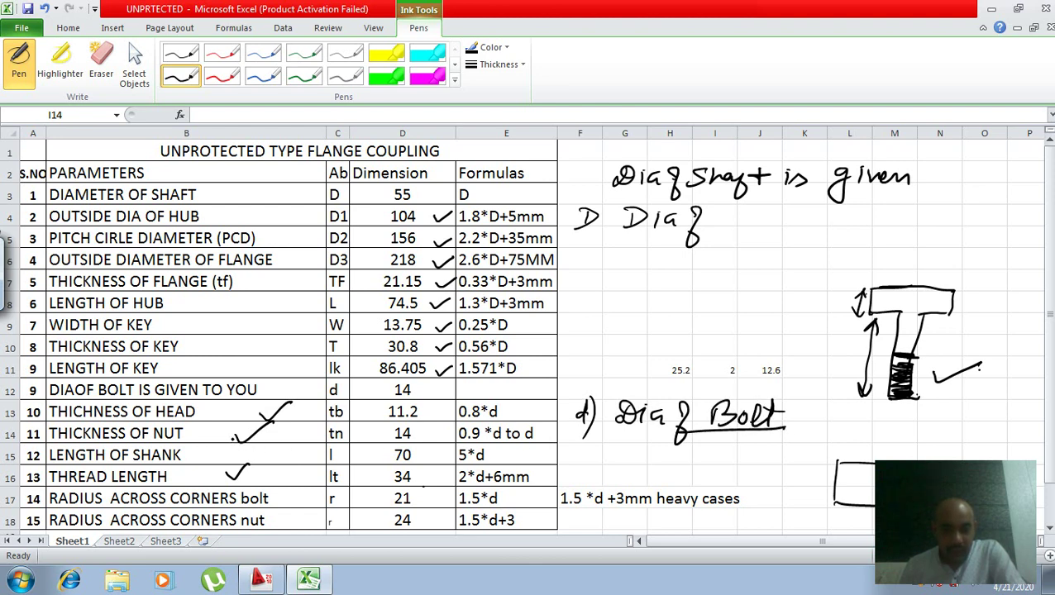
- Tick LENGTH OF SHANK and mark both sides of the bolt head
{"action": "left_click_drag", "start_coordinate": [235, 460], "coordinate": [283, 444]}
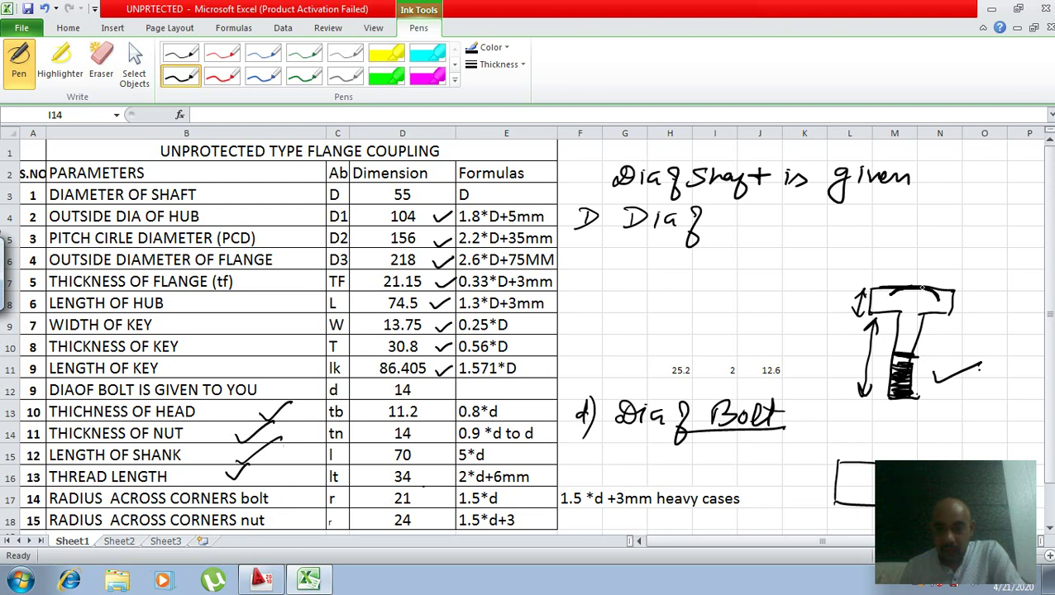
{"action": "left_click_drag", "start_coordinate": [891, 313], "coordinate": [892, 289]}
{"action": "mouse_move", "coordinate": [937, 314]}
{"action": "left_mouse_down"}
{"action": "mouse_move", "coordinate": [939, 289]}
{"action": "mouse_move", "coordinate": [955, 305]}
{"action": "left_mouse_up"}
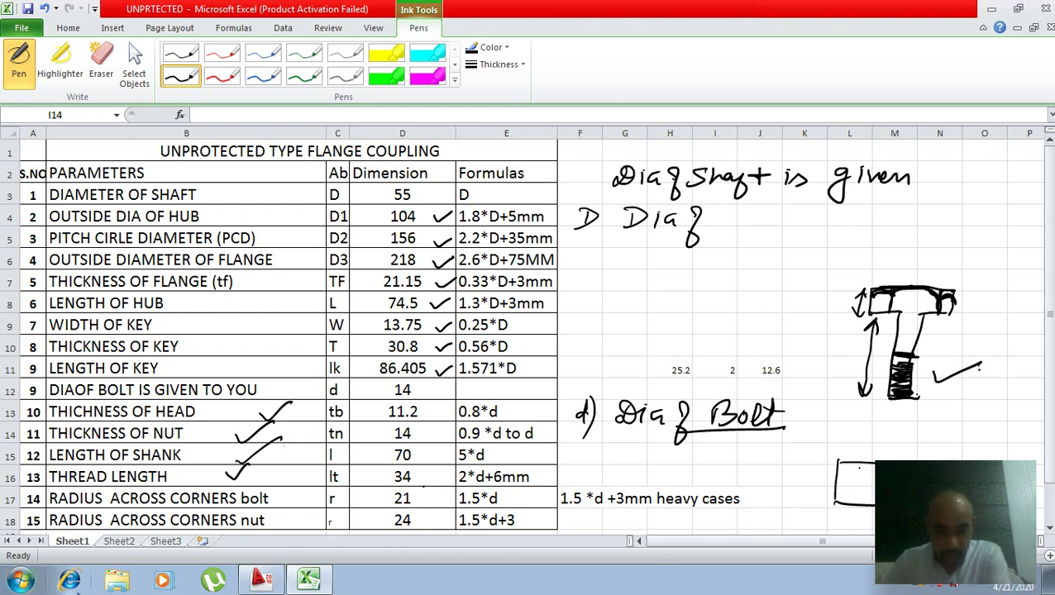
- Bring up AutoCAD's blank Drawing1, cancel the stray selection and circle, and list the drawing layers
{"action": "left_click", "coordinate": [251, 583]}
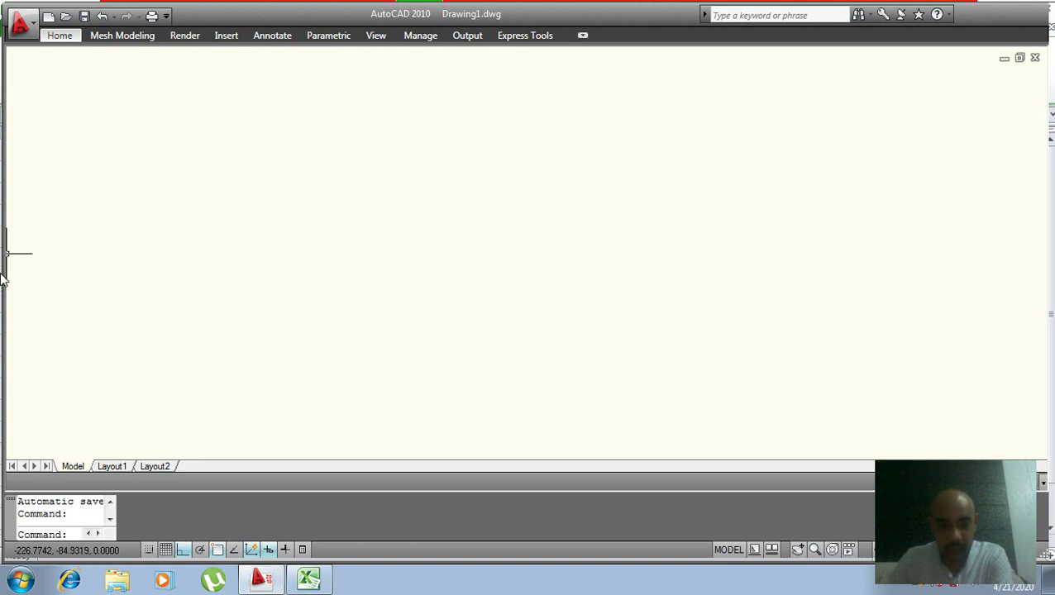
{"action": "left_click", "coordinate": [111, 159]}
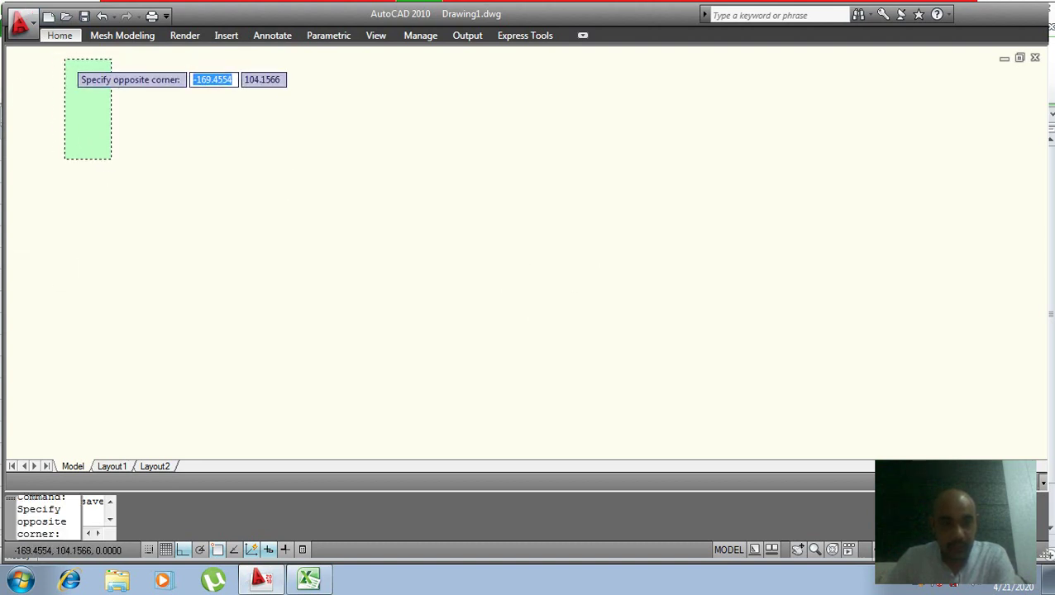
{"action": "left_click", "coordinate": [61, 37]}
{"action": "left_click", "coordinate": [183, 297]}
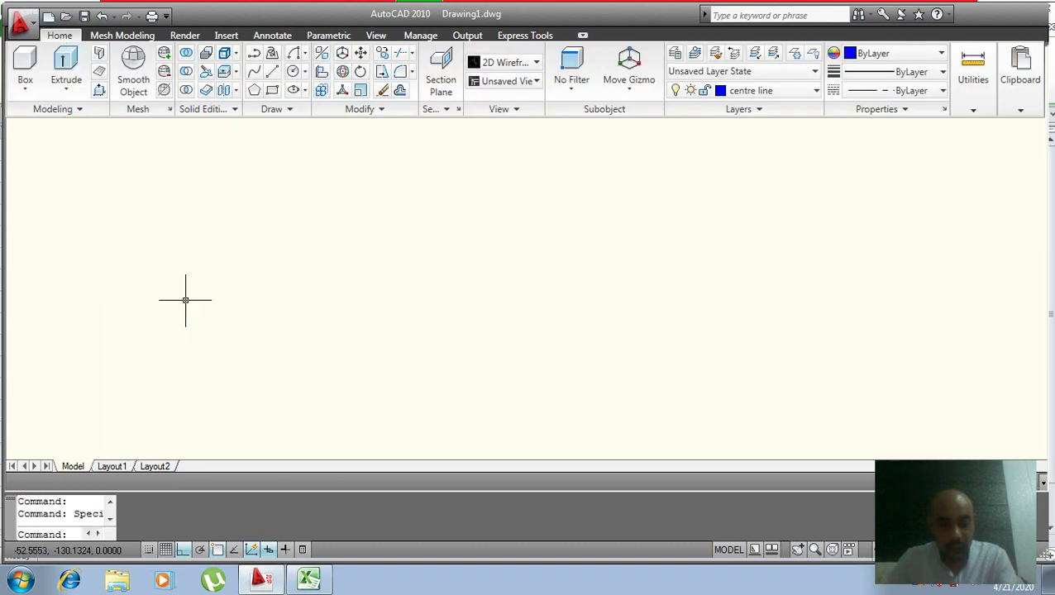
{"action": "key", "text": "Escape"}
{"action": "type", "text": "c"}
{"action": "key", "text": "Return"}
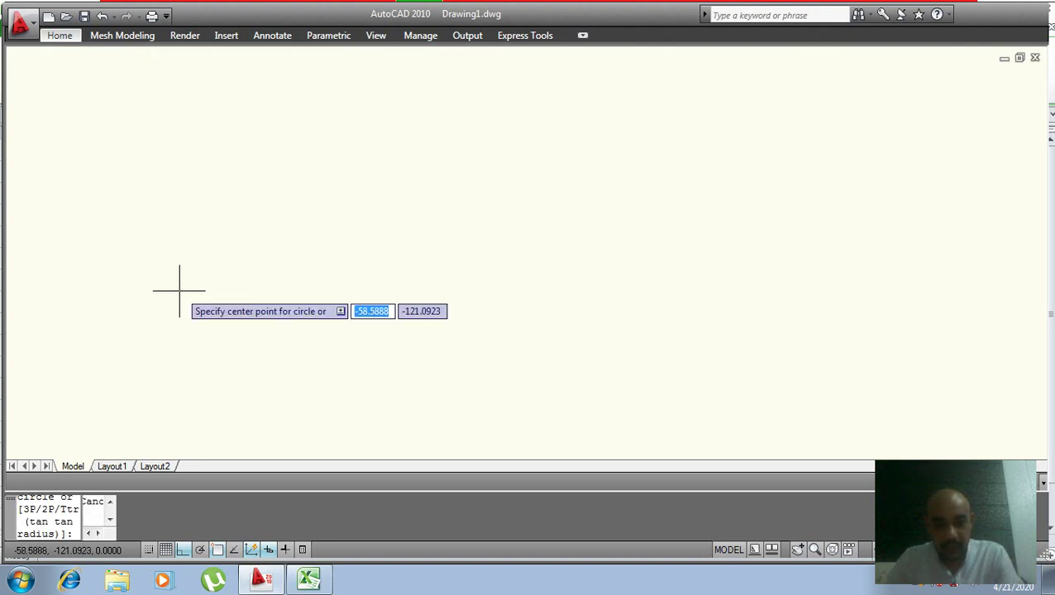
{"action": "left_click", "coordinate": [296, 287]}
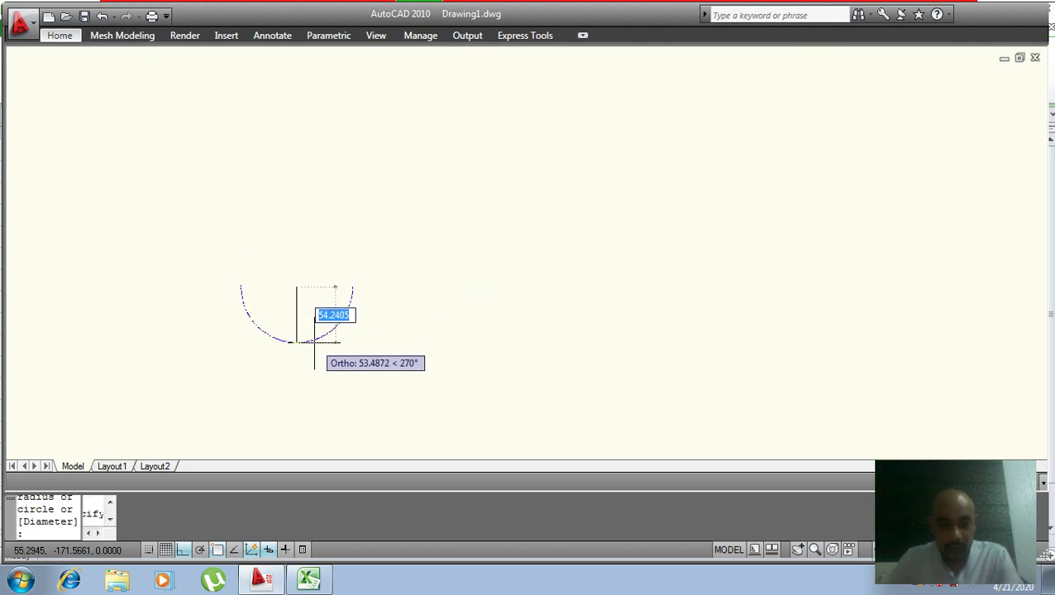
{"action": "key", "text": "Escape"}
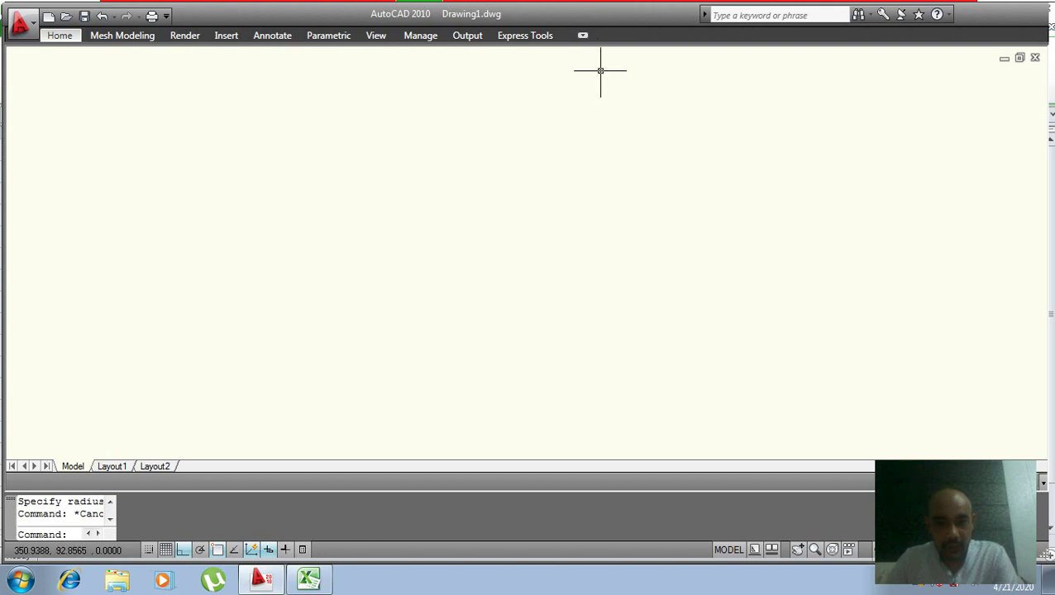
{"action": "left_click", "coordinate": [67, 36]}
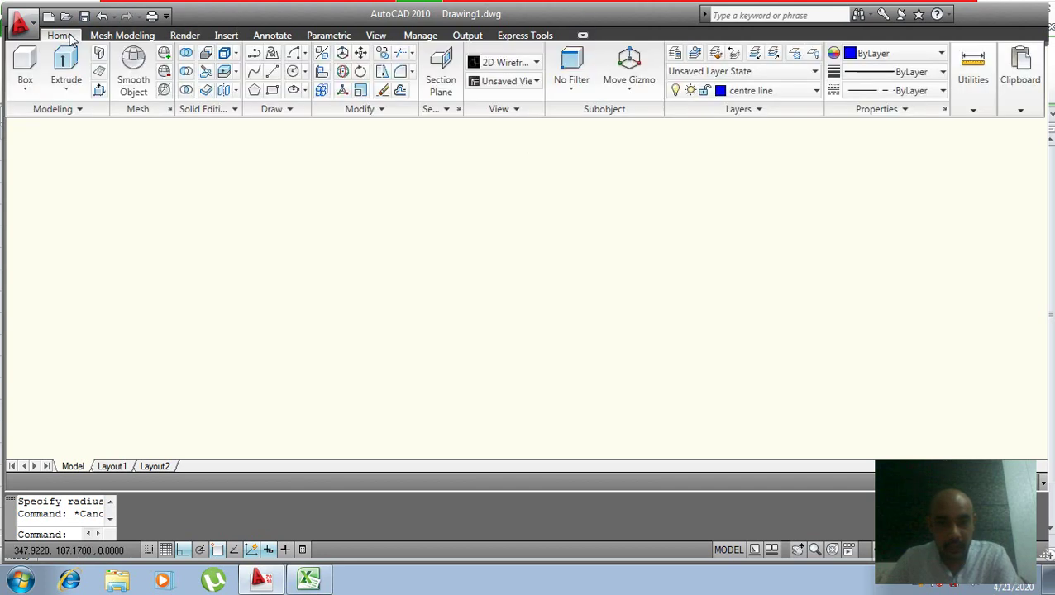
{"action": "left_click", "coordinate": [788, 117]}
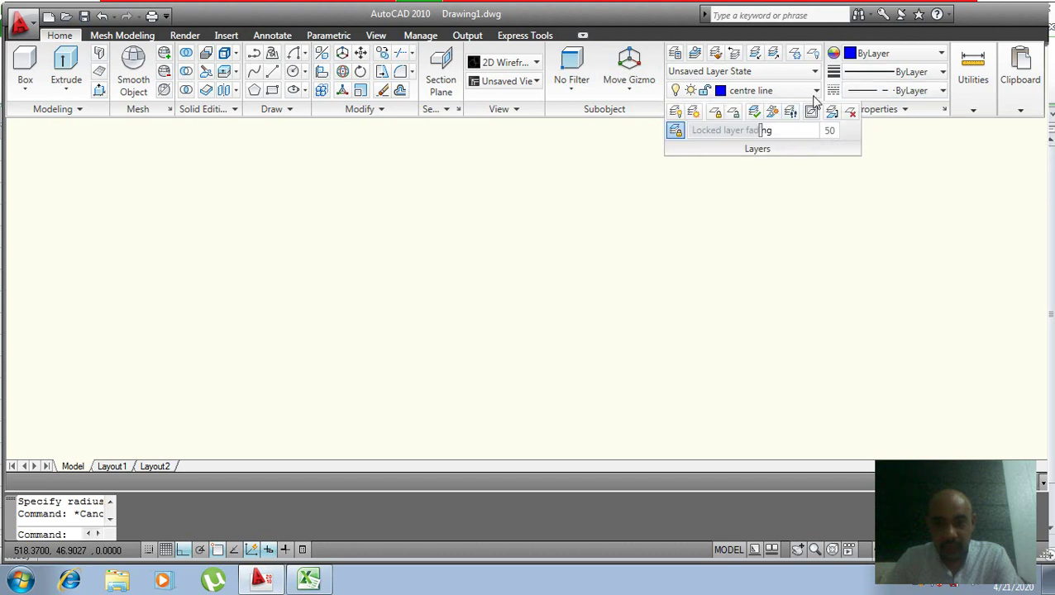
{"action": "left_click", "coordinate": [814, 91]}
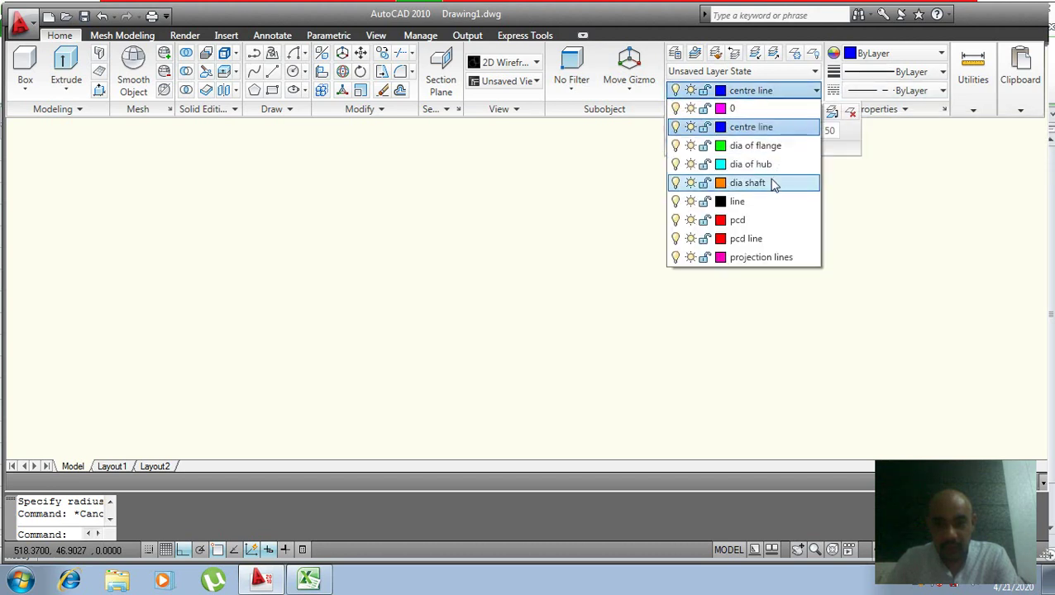
- Make dia shaft the current layer and draw a circle of radius 55 on it
{"action": "left_click", "coordinate": [748, 183]}
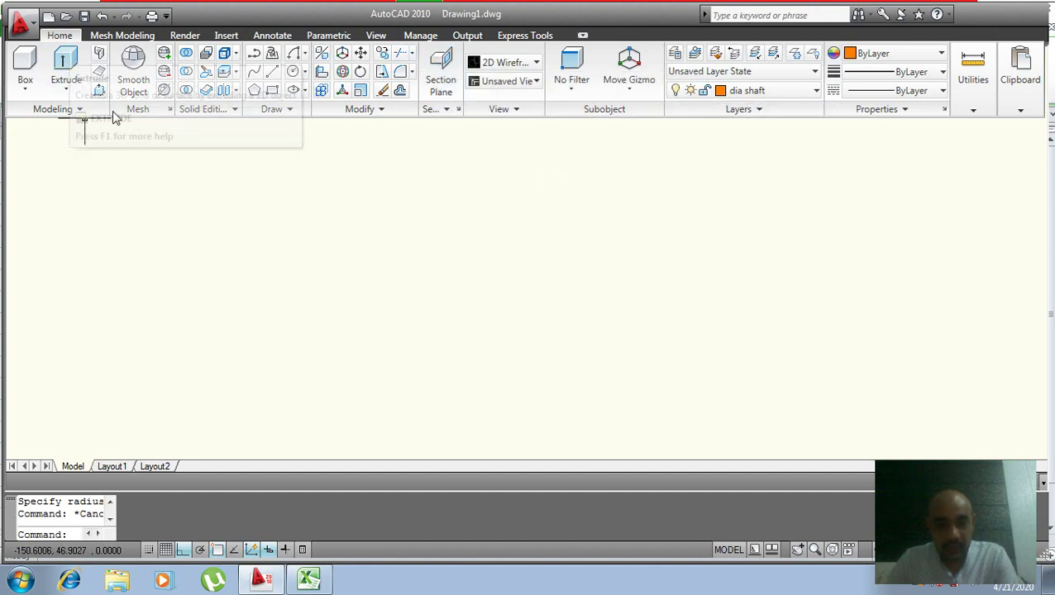
{"action": "key", "text": "Return"}
{"action": "left_click", "coordinate": [262, 264]}
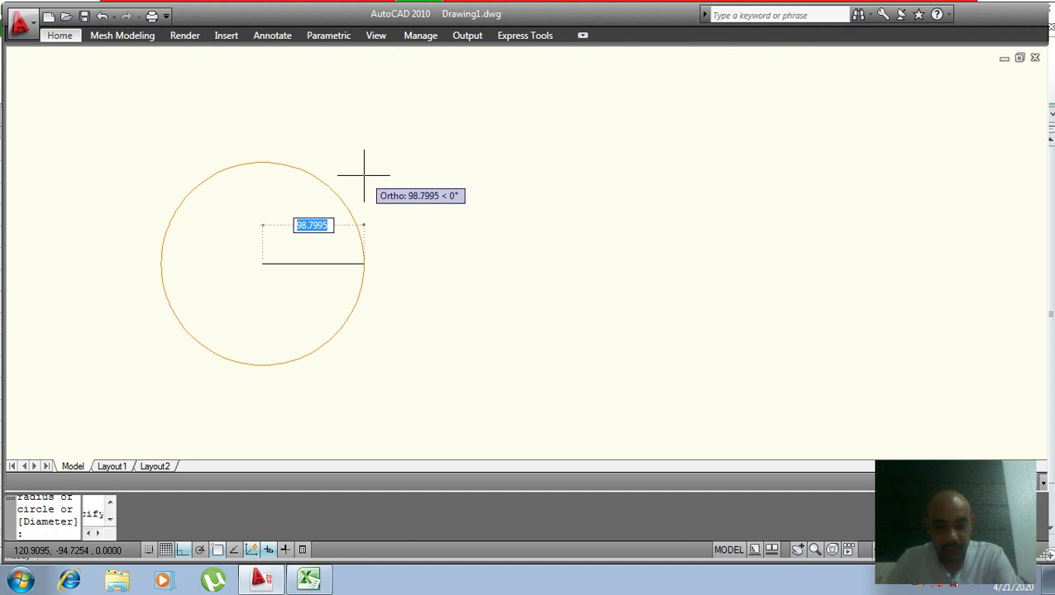
{"action": "type", "text": "55"}
{"action": "key", "text": "Return"}
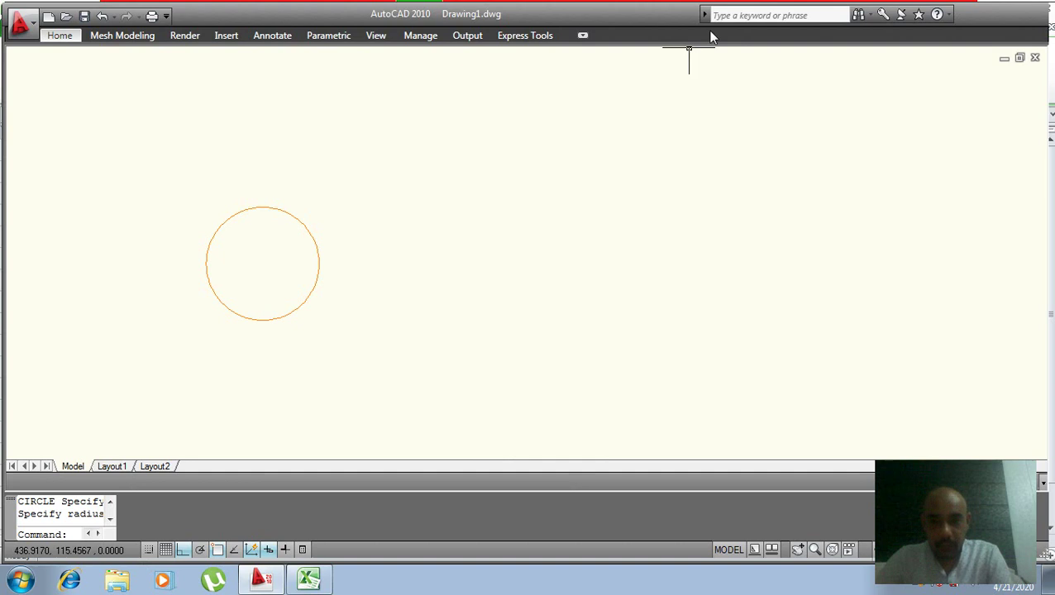
{"action": "left_click", "coordinate": [73, 36]}
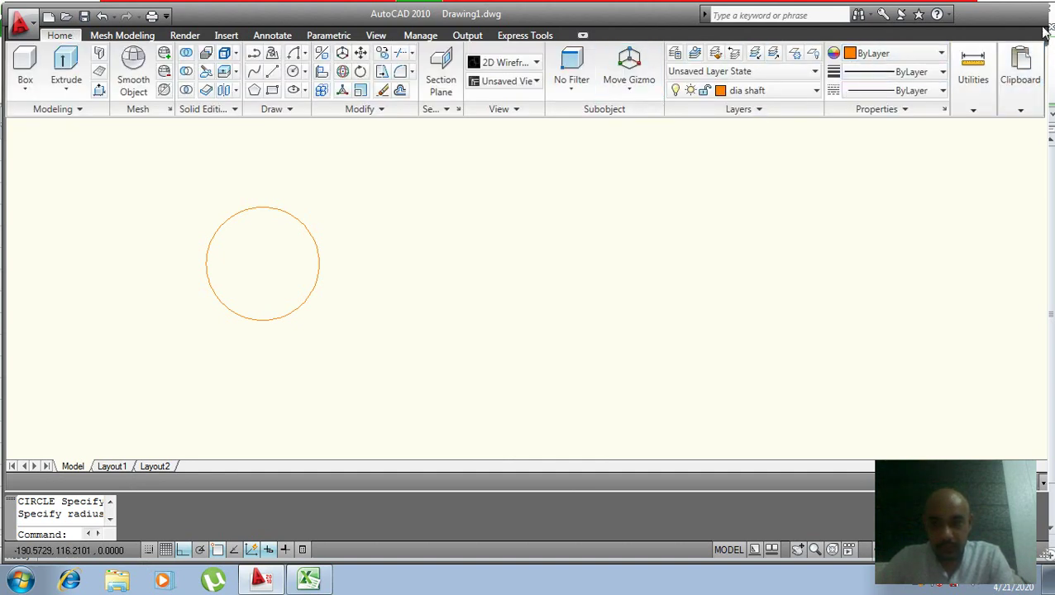
{"action": "left_click", "coordinate": [801, 92]}
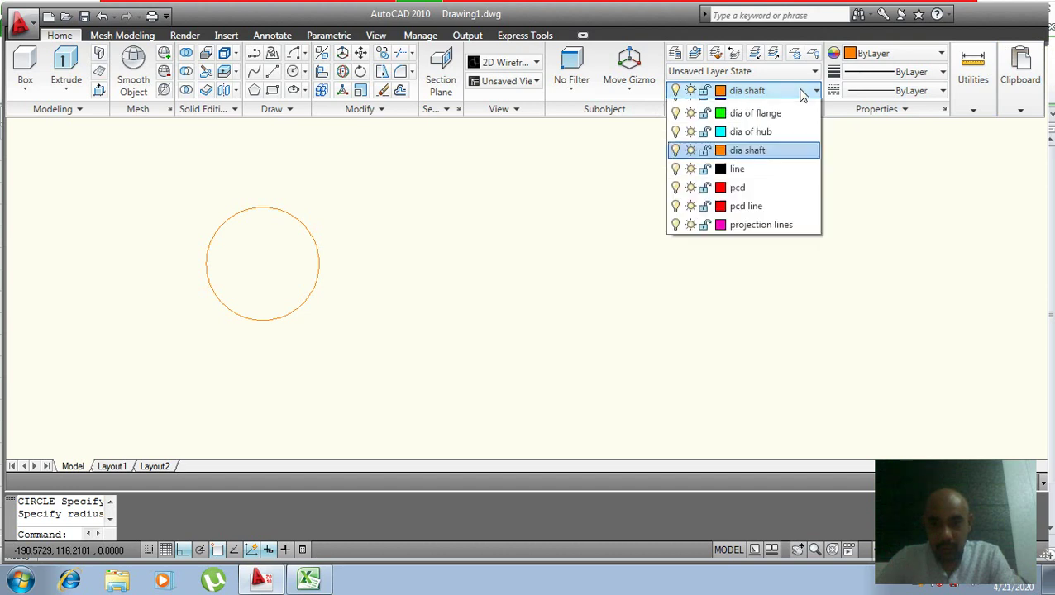
- On the dia of hub layer, draw a radius-15 circle centred on the shaft circle, checking the spreadsheet
{"action": "left_click", "coordinate": [747, 164]}
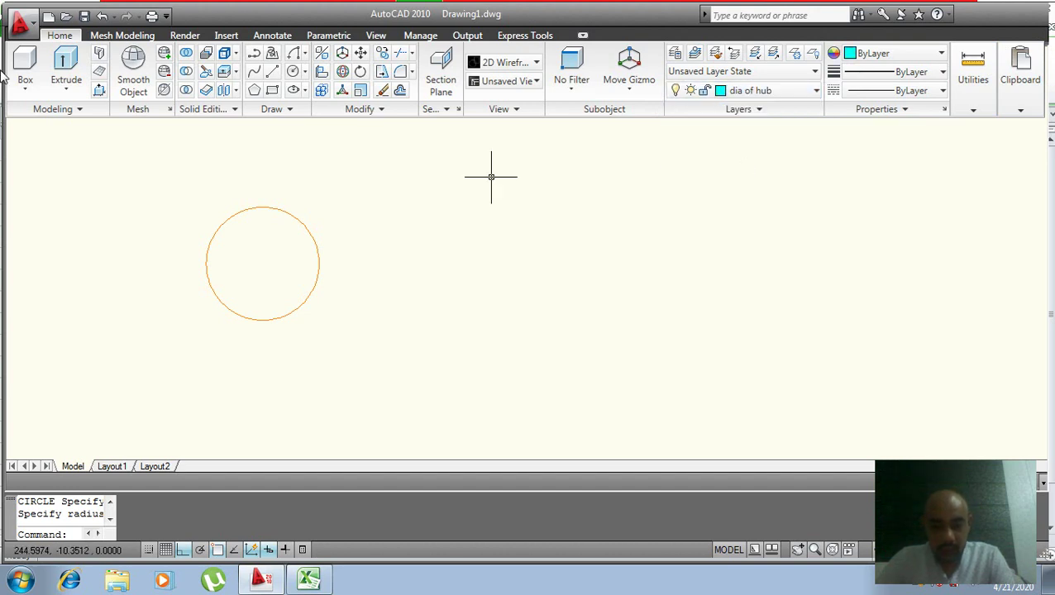
{"action": "type", "text": "c"}
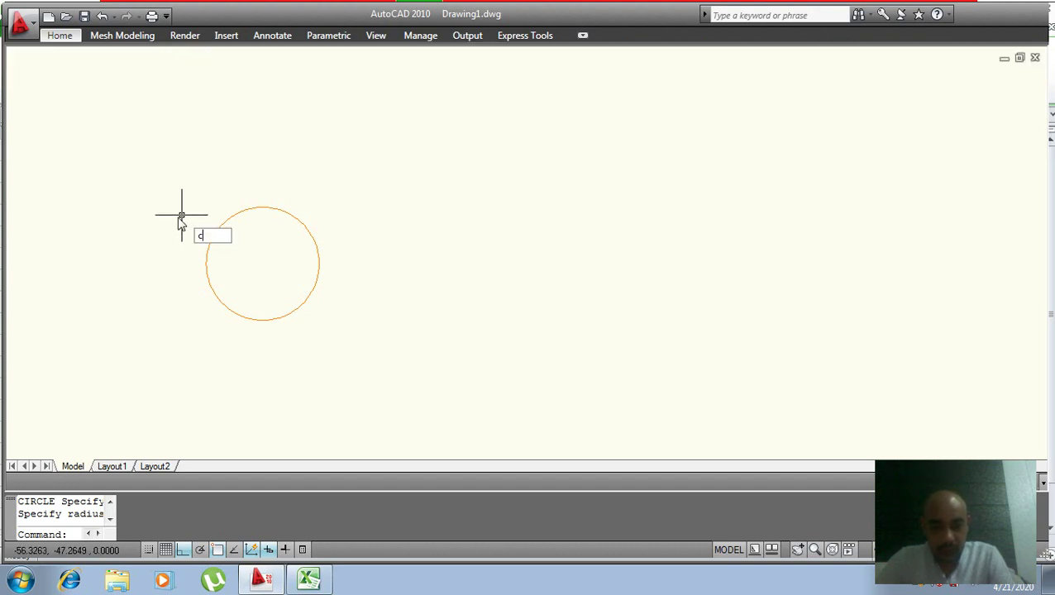
{"action": "key", "text": "Return"}
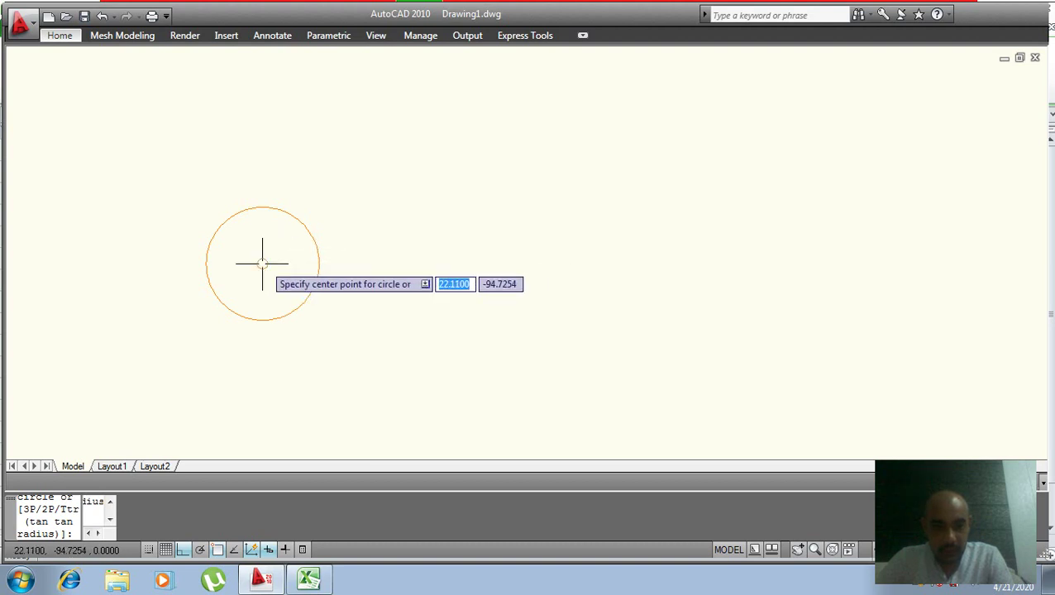
{"action": "left_click", "coordinate": [264, 262]}
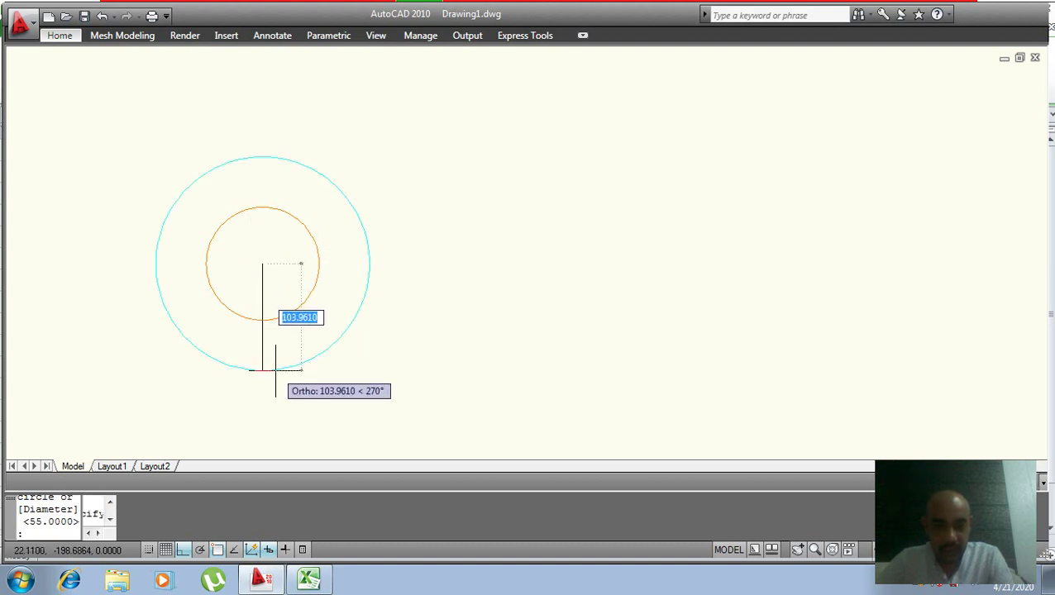
{"action": "left_click", "coordinate": [308, 582]}
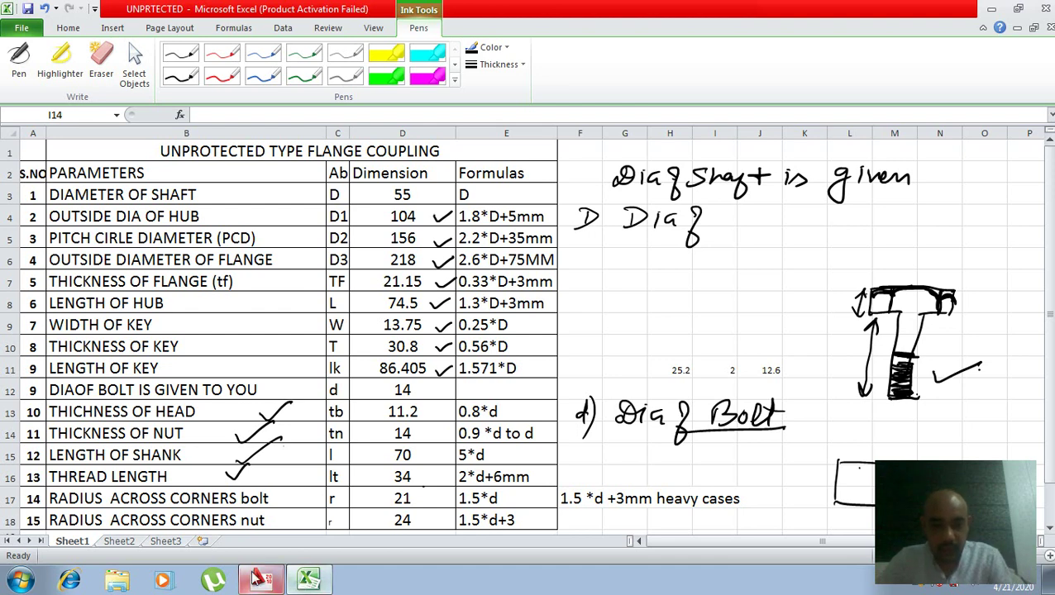
{"action": "left_click", "coordinate": [261, 581]}
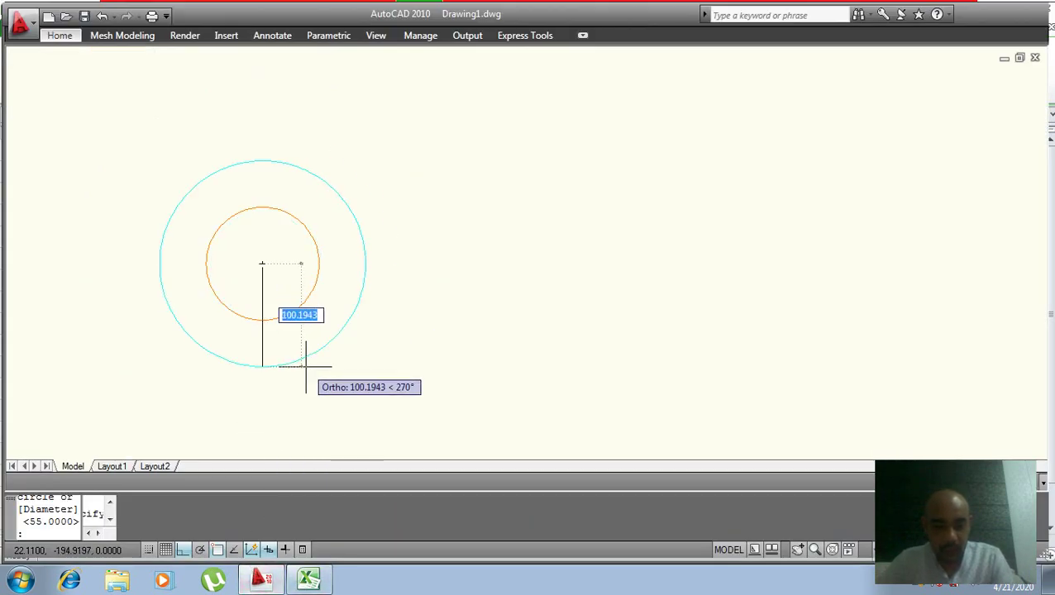
{"action": "type", "text": "1"}
{"action": "type", "text": "5"}
{"action": "key", "text": "Return"}
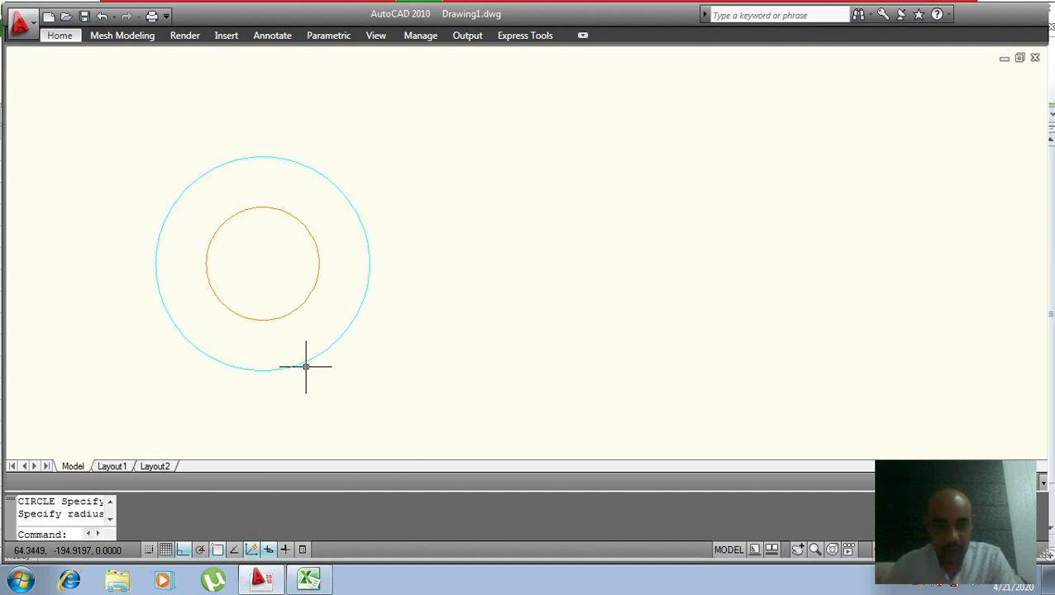
{"action": "left_click", "coordinate": [309, 579]}
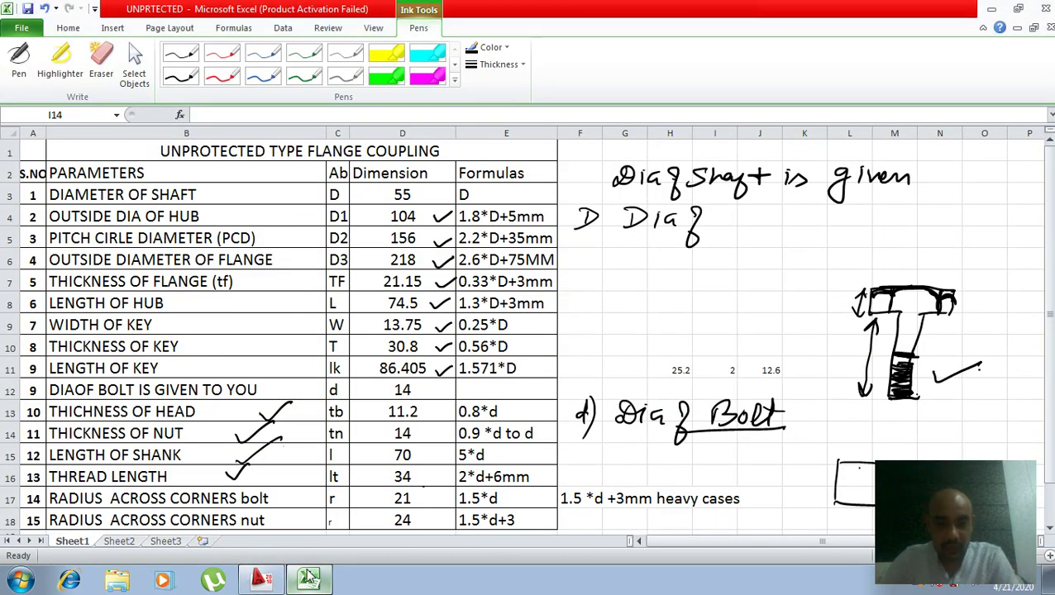
{"action": "left_click", "coordinate": [309, 579]}
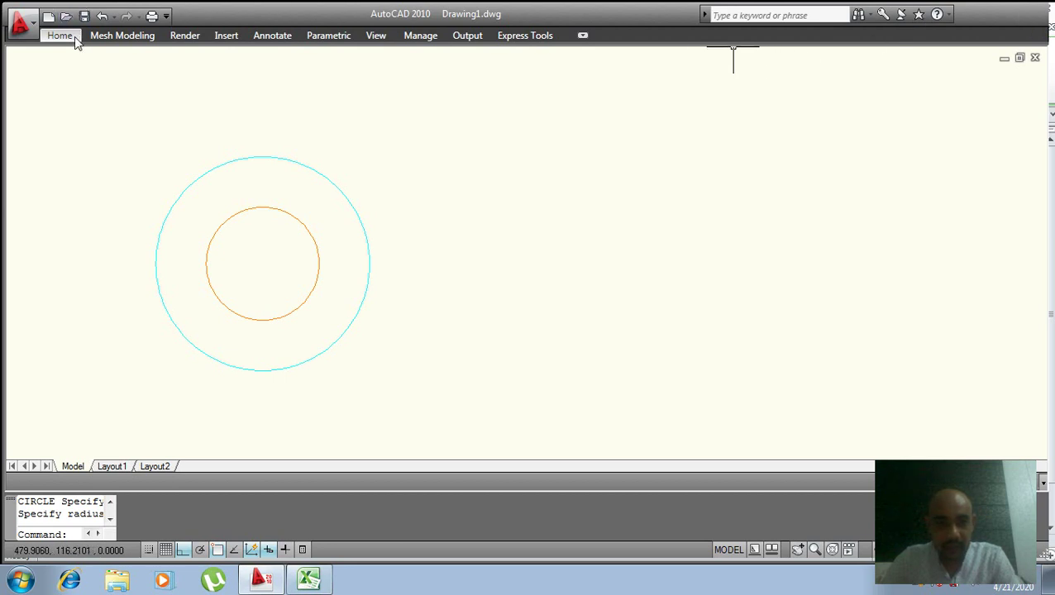
{"action": "left_click", "coordinate": [74, 38]}
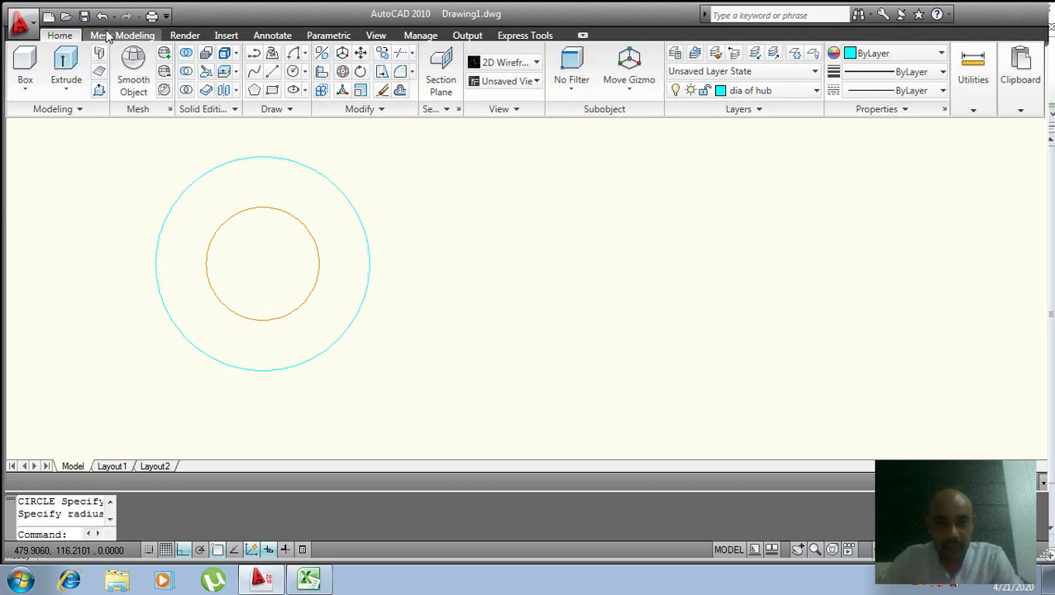
- On the pcd layer, draw a 156 pitch circle centred on the existing circles
{"action": "left_click", "coordinate": [816, 94]}
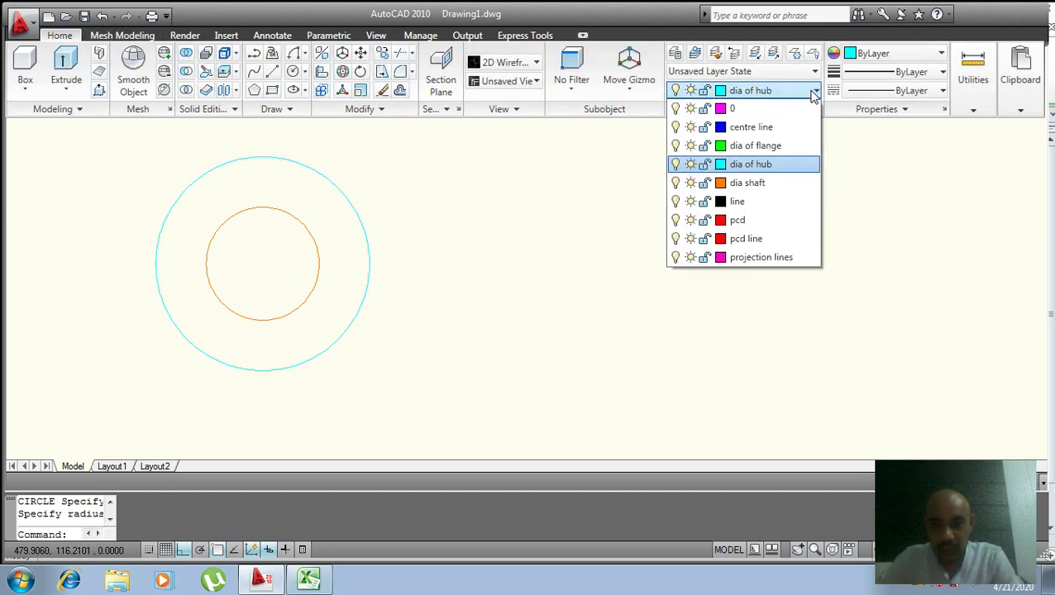
{"action": "left_click", "coordinate": [764, 222]}
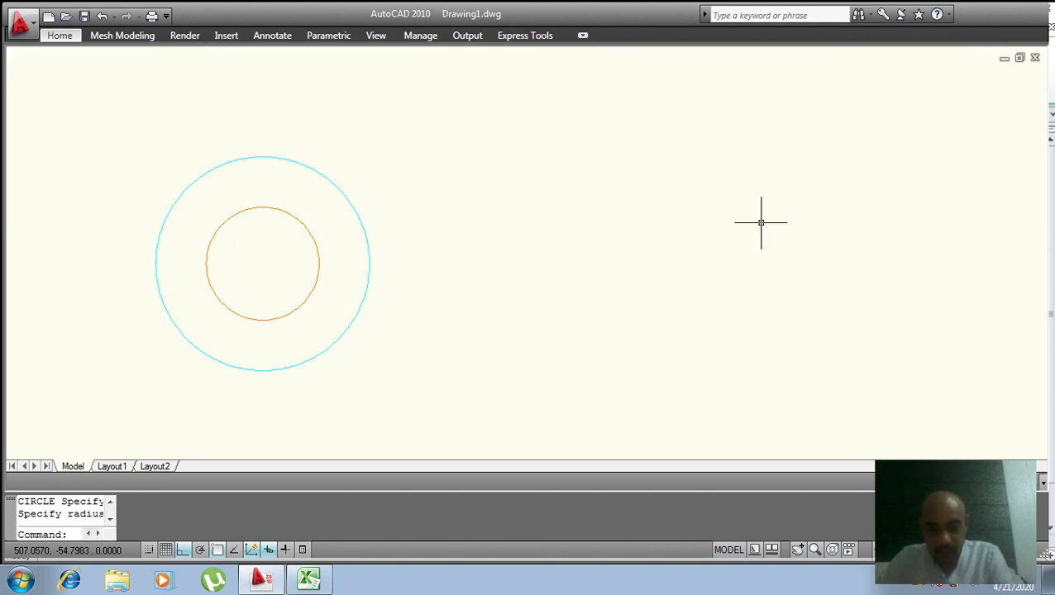
{"action": "type", "text": "c"}
{"action": "key", "text": "Return"}
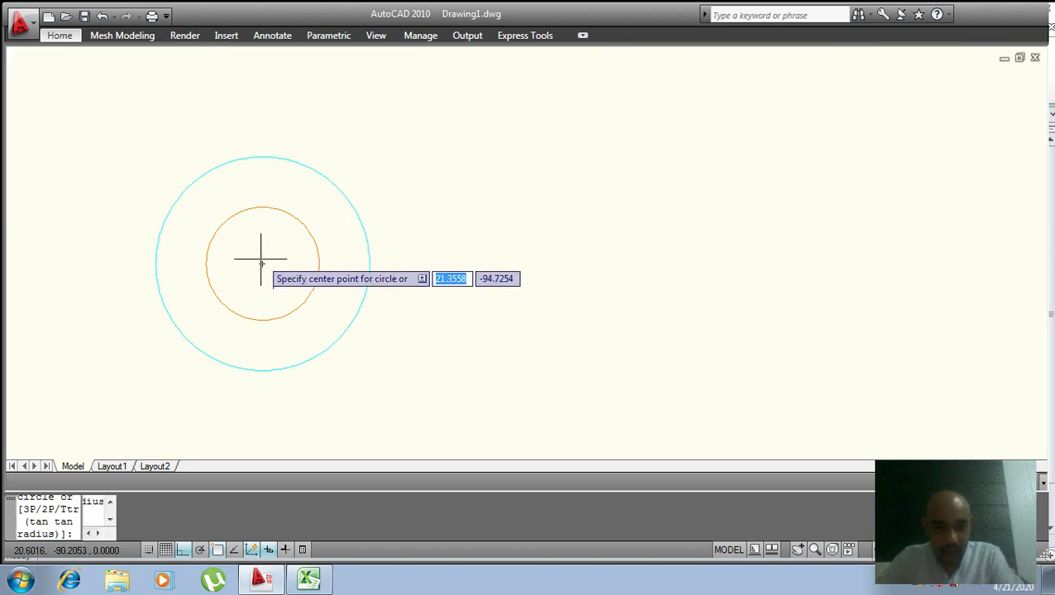
{"action": "left_click", "coordinate": [262, 264]}
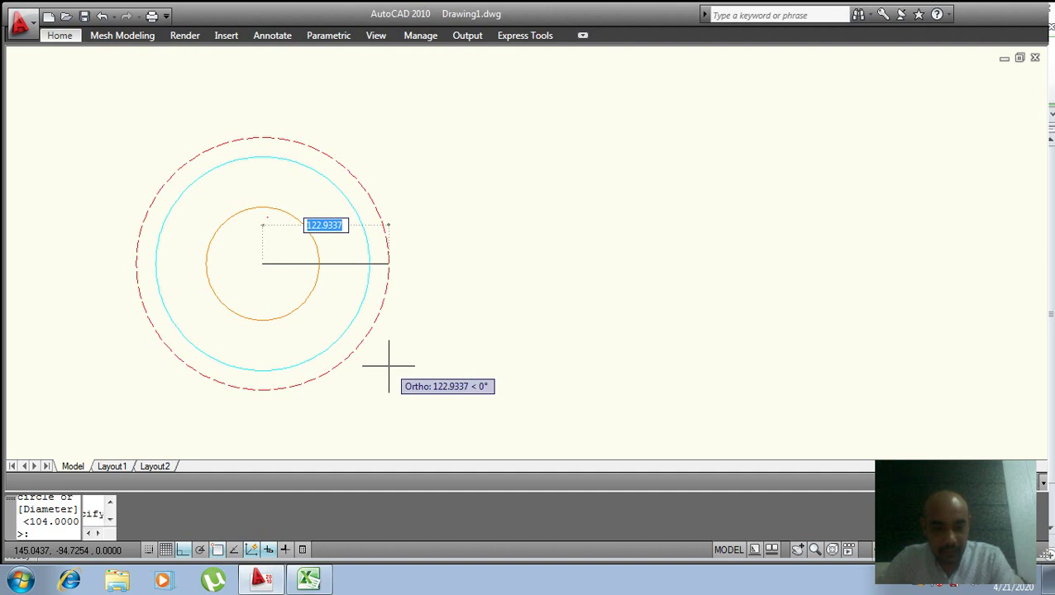
{"action": "type", "text": "156"}
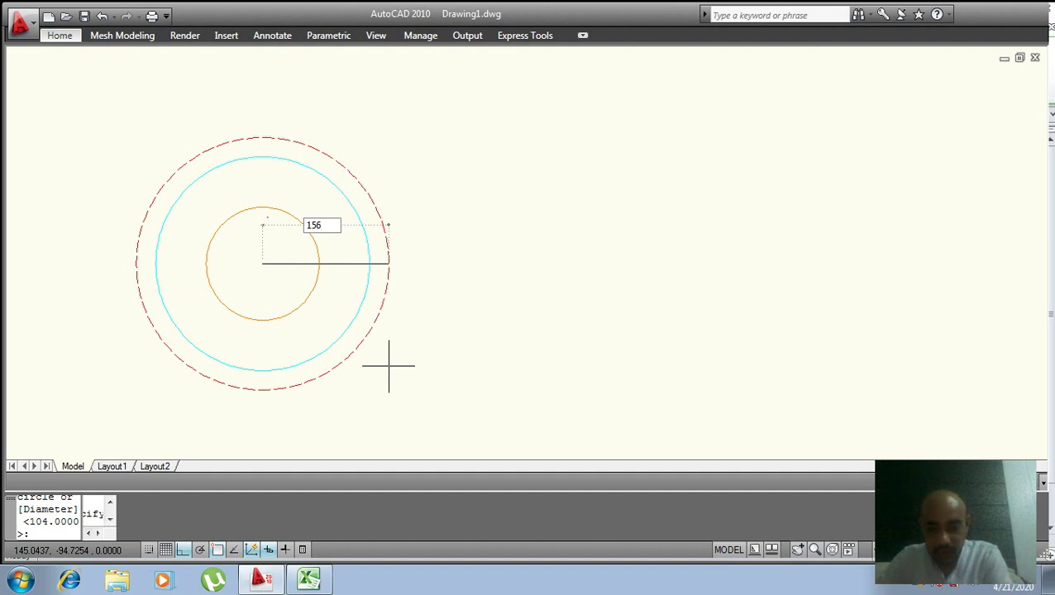
{"action": "key", "text": "Return"}
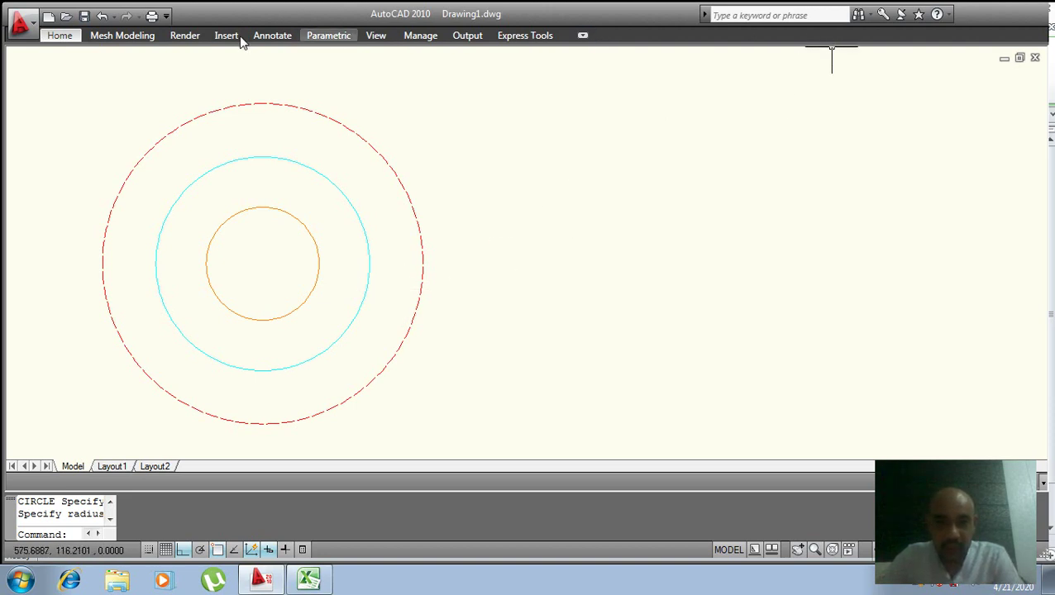
- Review the dimensions in the Excel table and return to the drawing
{"action": "left_click", "coordinate": [61, 38]}
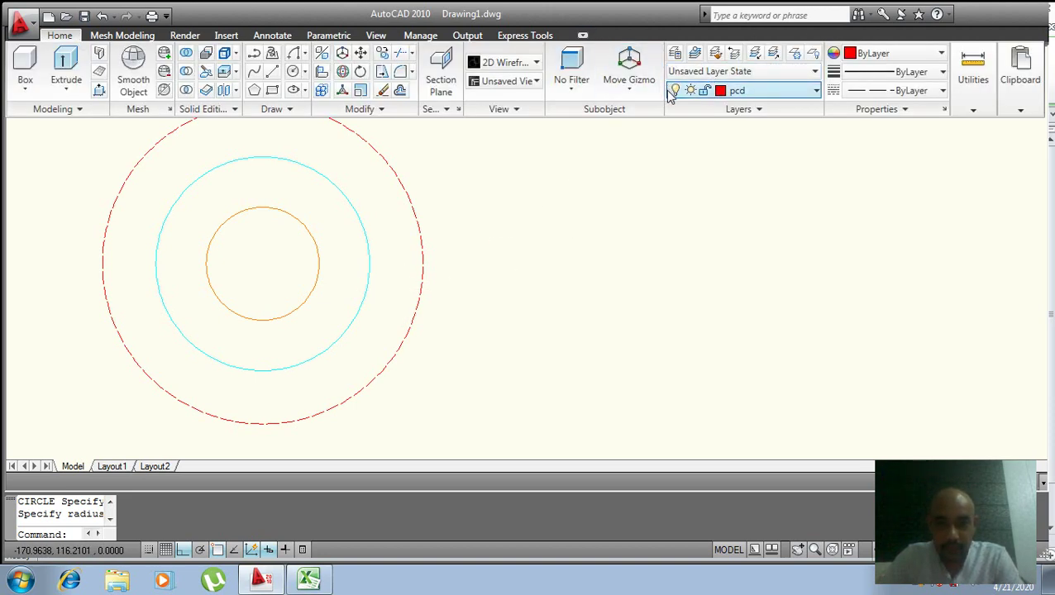
{"action": "left_click", "coordinate": [308, 579]}
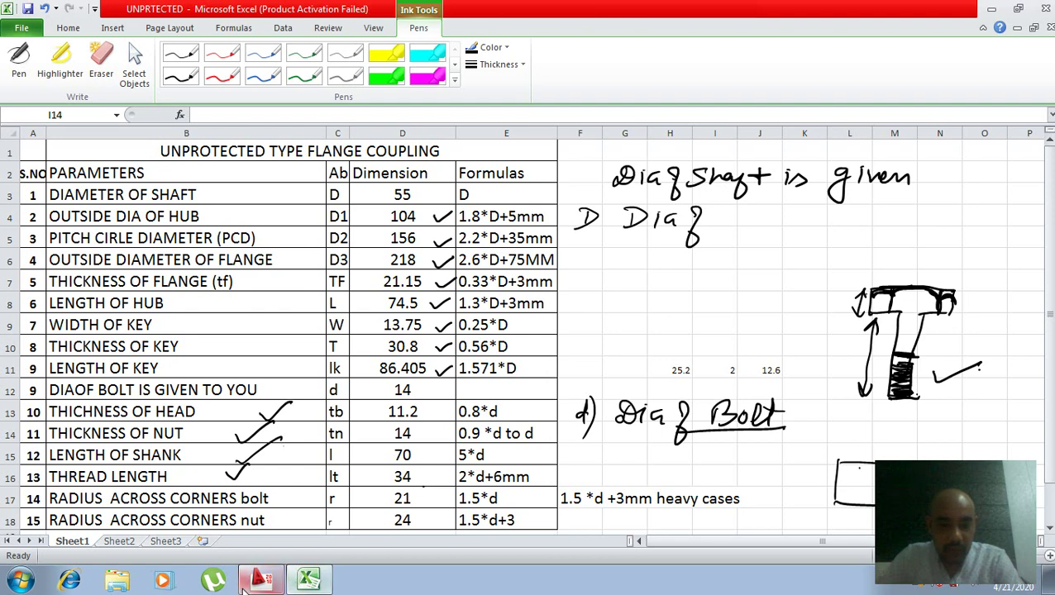
{"action": "left_click", "coordinate": [252, 581]}
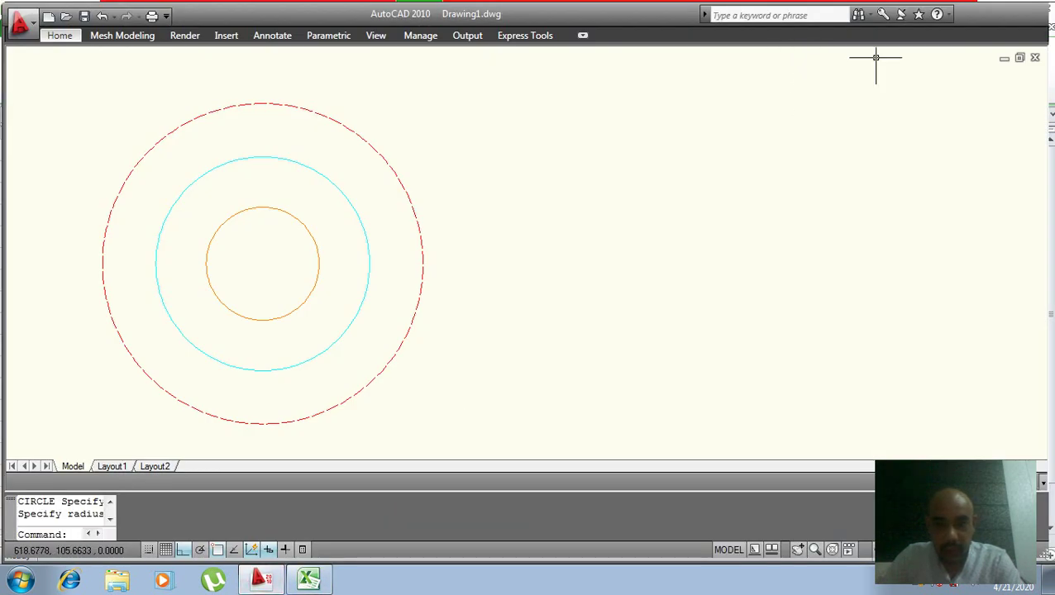
{"action": "left_click", "coordinate": [584, 36]}
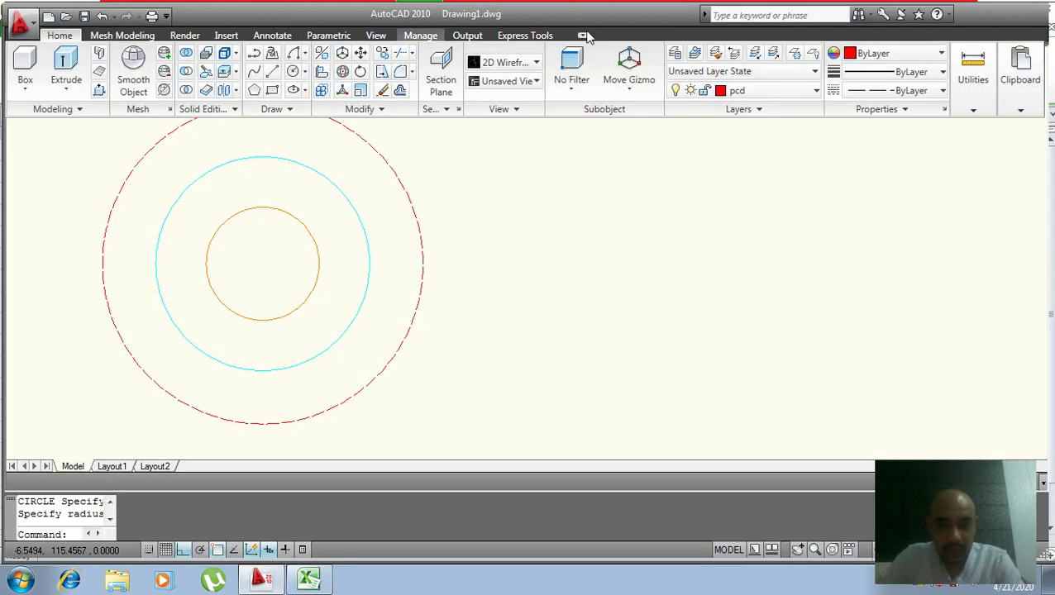
{"action": "left_click", "coordinate": [785, 92]}
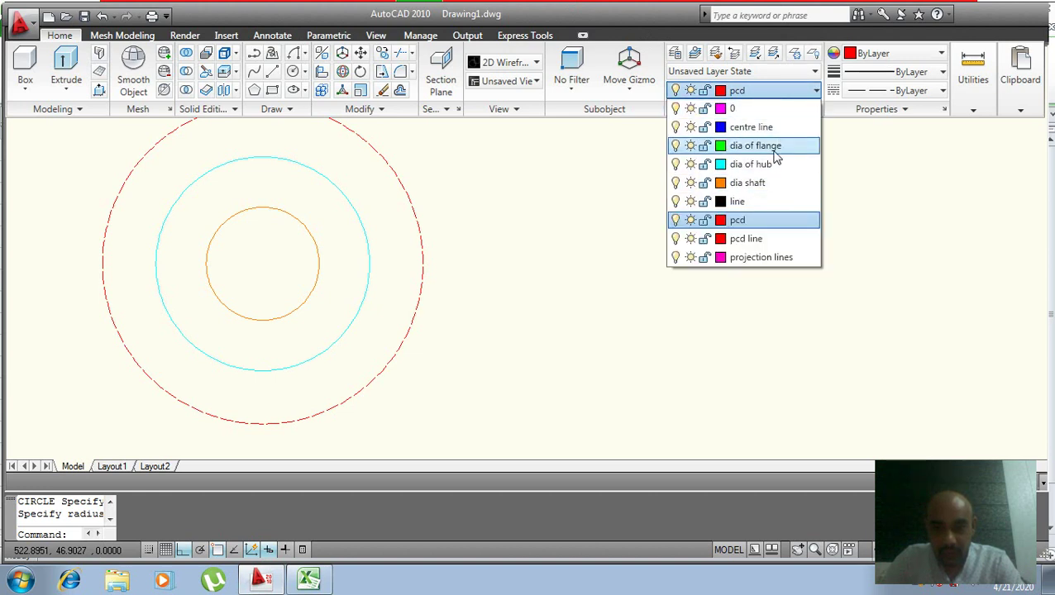
- On the dia of flange layer, draw a 218 circle concentric with the other circles
{"action": "left_click", "coordinate": [775, 152]}
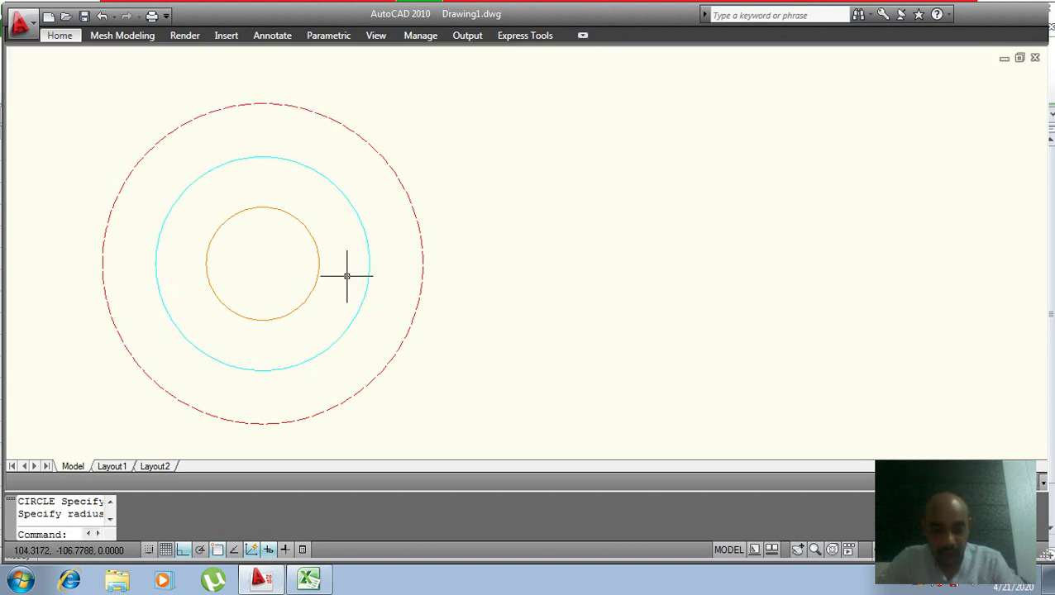
{"action": "type", "text": "c"}
{"action": "key", "text": "Return"}
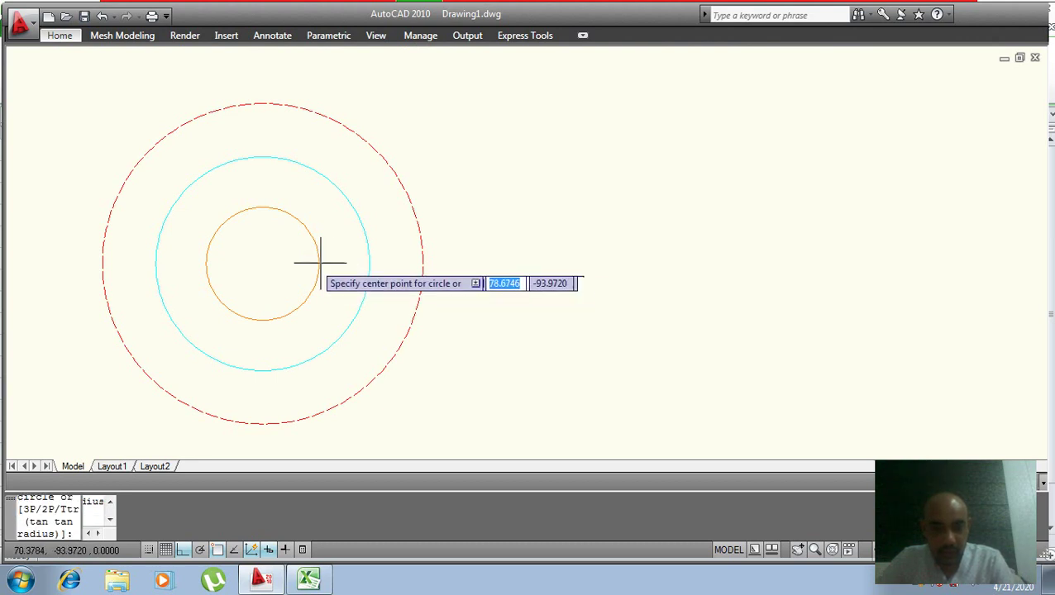
{"action": "left_click", "coordinate": [263, 264]}
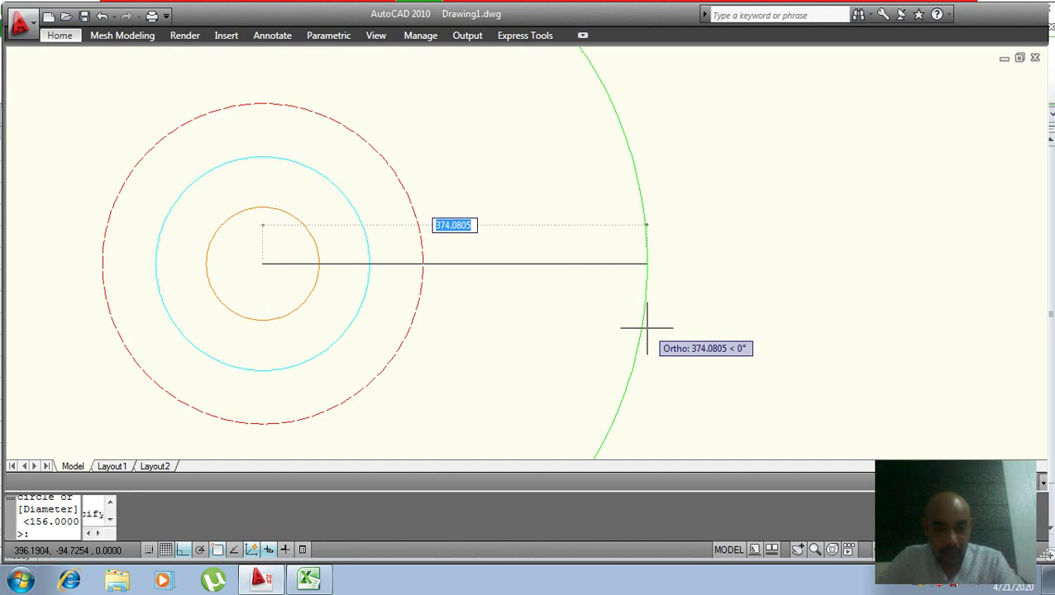
{"action": "type", "text": "218"}
{"action": "key", "text": "Return"}
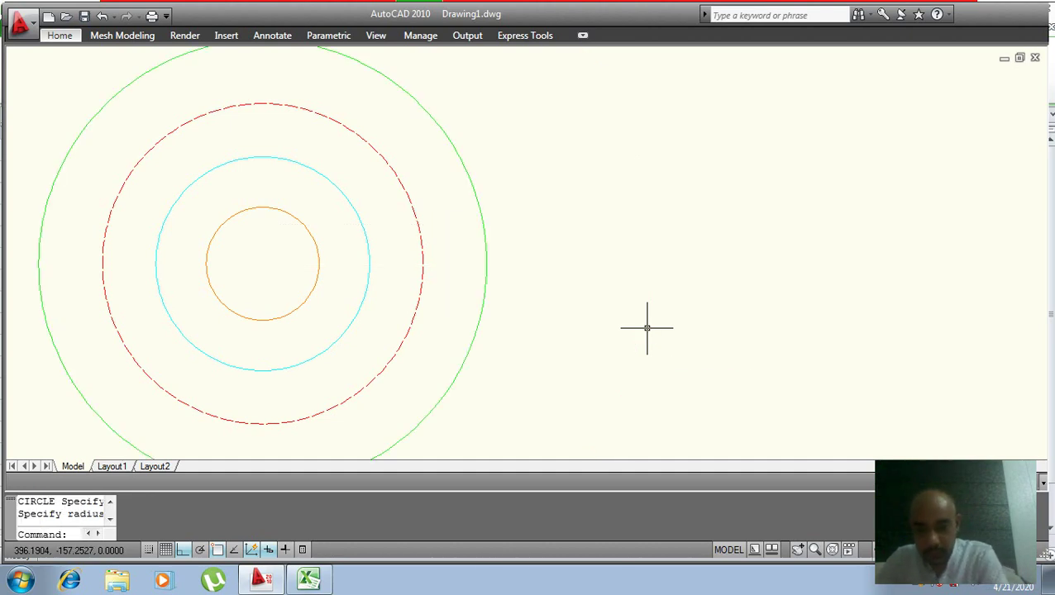
{"action": "scroll", "coordinate": [635, 307], "scroll_direction": "down", "scroll_amount": 4}
{"action": "scroll", "coordinate": [632, 298], "scroll_direction": "up", "scroll_amount": 3}
{"action": "mouse_move", "coordinate": [633, 297]}
{"action": "middle_mouse_down"}
{"action": "mouse_move", "coordinate": [556, 253]}
{"action": "mouse_move", "coordinate": [521, 275]}
{"action": "middle_mouse_up"}
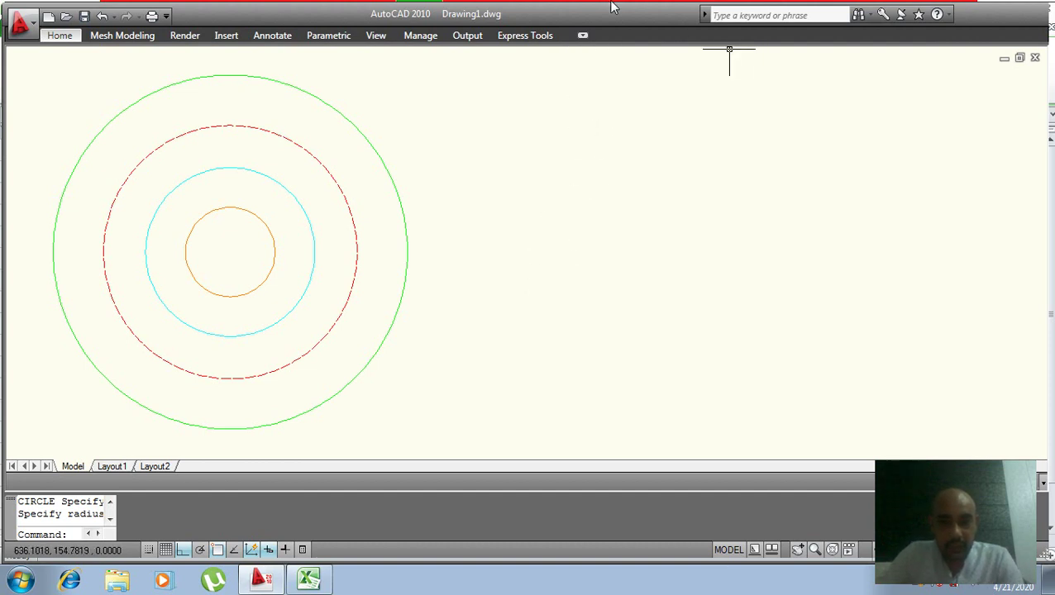
- Make centre line the current layer
{"action": "left_click", "coordinate": [73, 38]}
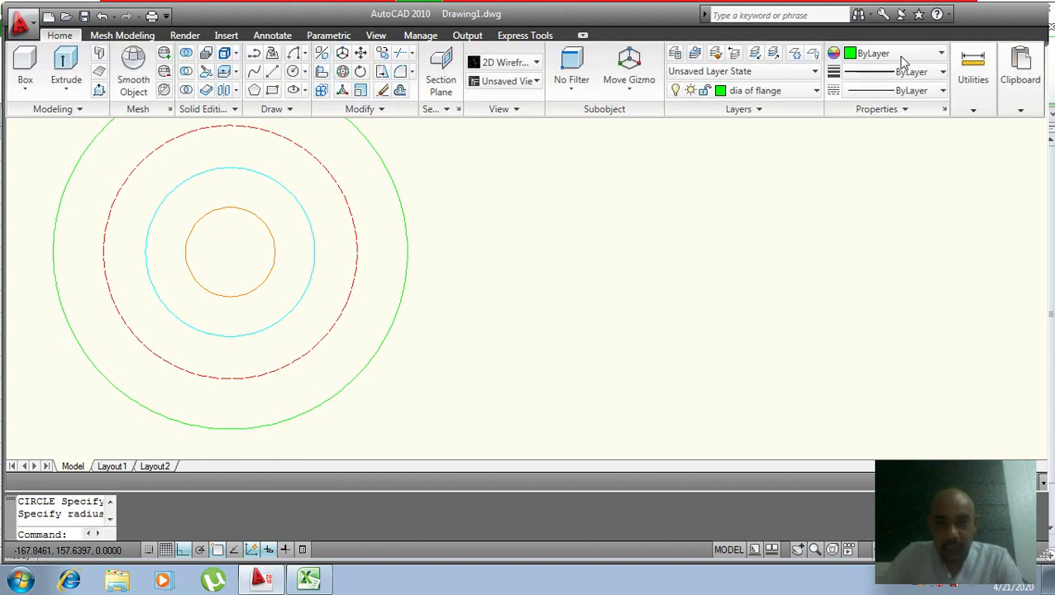
{"action": "left_click", "coordinate": [806, 92]}
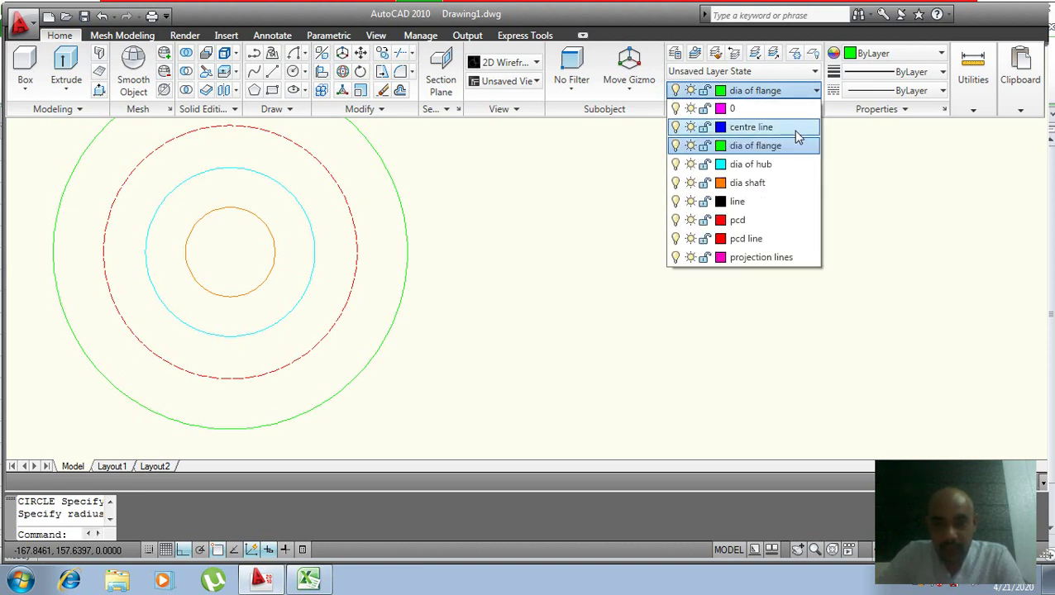
{"action": "left_click", "coordinate": [795, 132]}
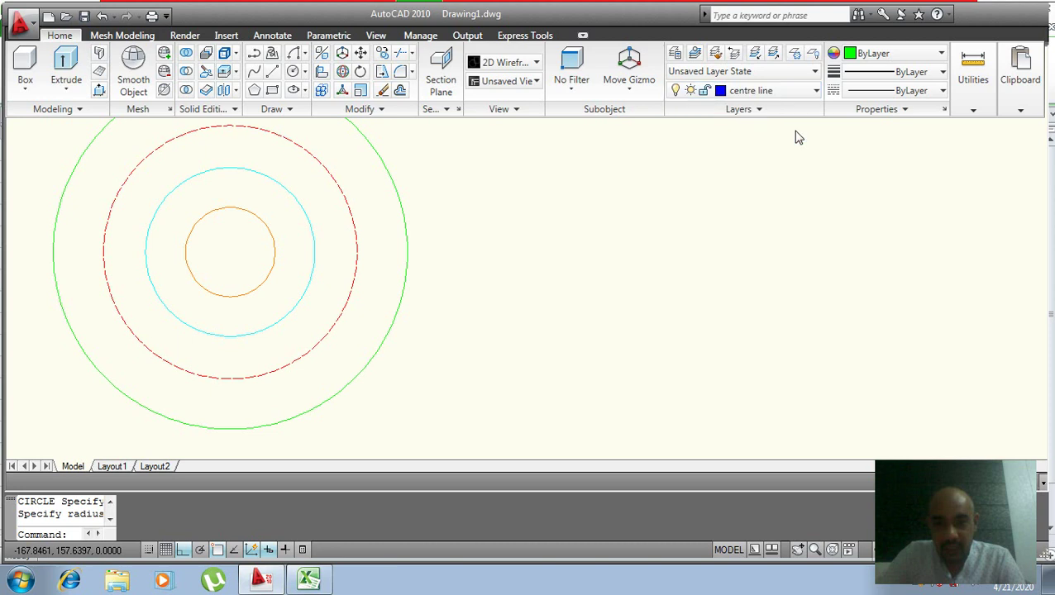
- Draw horizontal lines rightward from the tops of the flange, pitch, hub and shaft circles
{"action": "scroll", "coordinate": [277, 237], "scroll_direction": "down", "scroll_amount": 2}
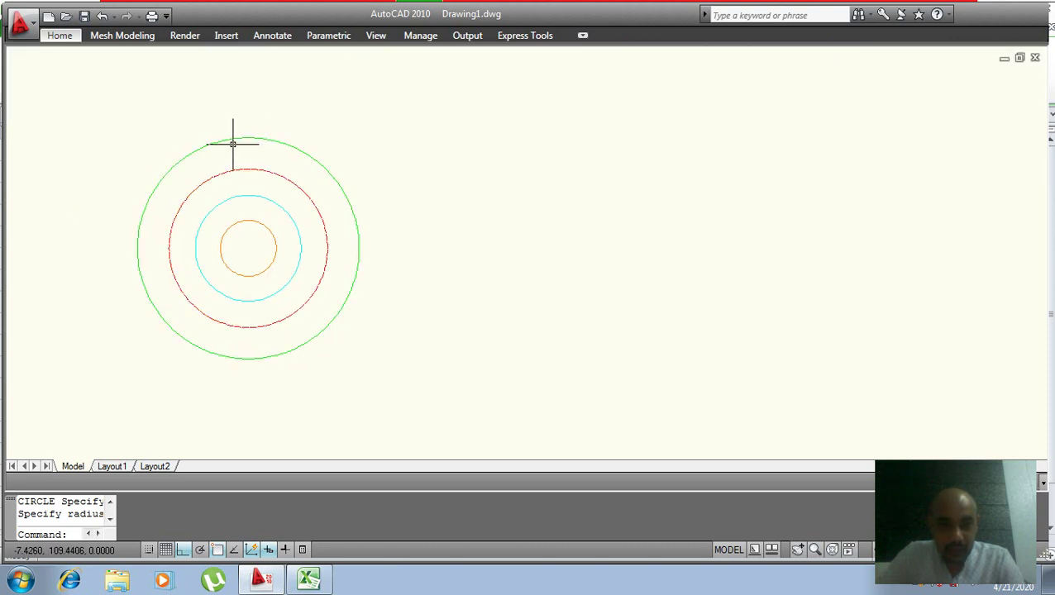
{"action": "type", "text": "l"}
{"action": "key", "text": "Return"}
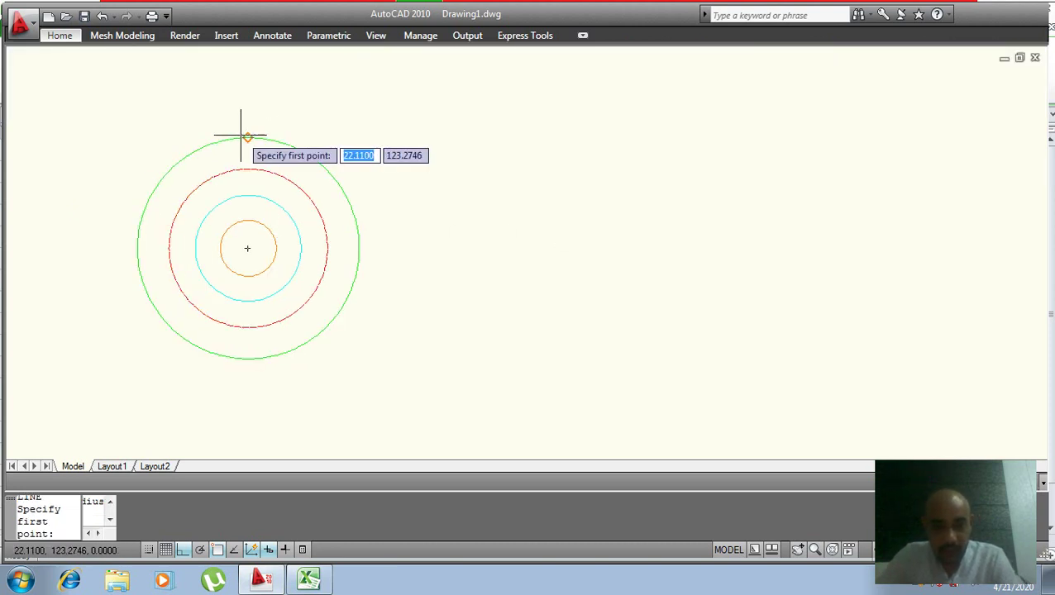
{"action": "left_click", "coordinate": [248, 137]}
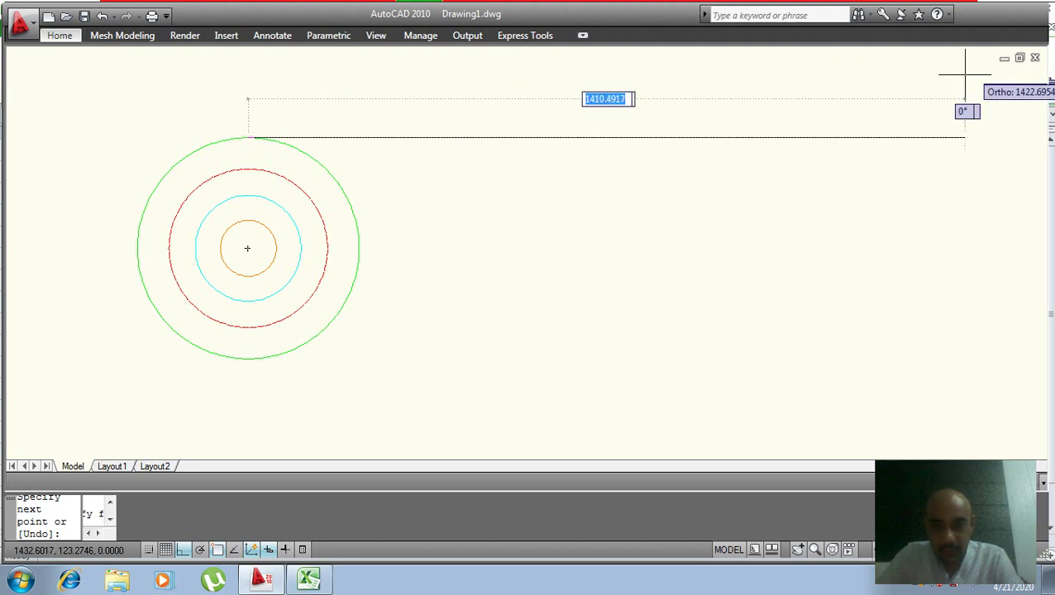
{"action": "left_click", "coordinate": [964, 107]}
{"action": "key", "text": "Return"}
{"action": "key", "text": "Return"}
{"action": "left_click", "coordinate": [248, 169]}
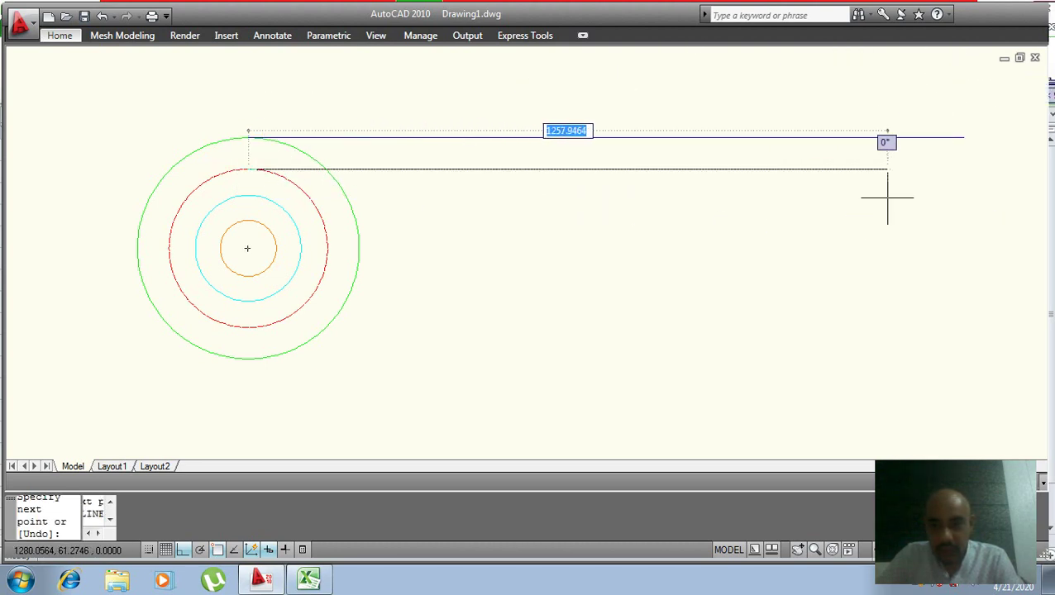
{"action": "left_click", "coordinate": [964, 214]}
{"action": "key", "text": "Return"}
{"action": "key", "text": "Return"}
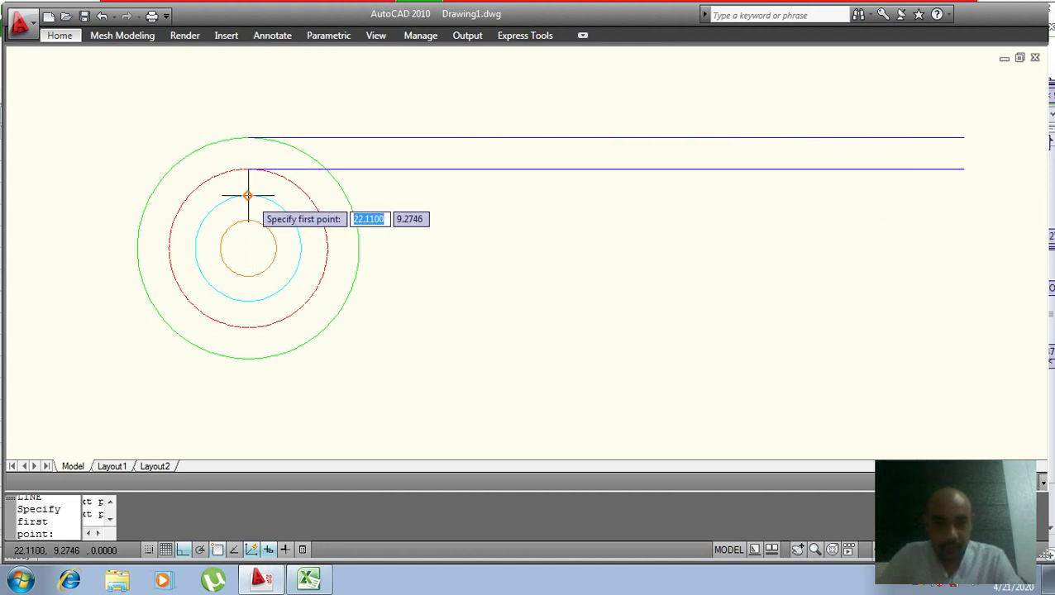
{"action": "left_click", "coordinate": [248, 196]}
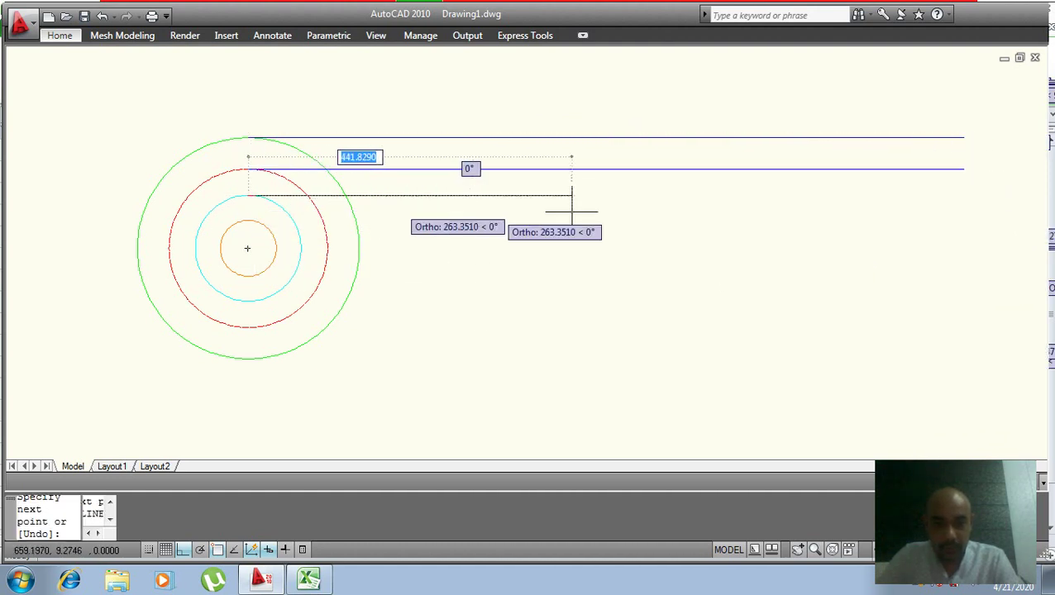
{"action": "left_click", "coordinate": [967, 230]}
{"action": "key", "text": "Return"}
{"action": "key", "text": "Return"}
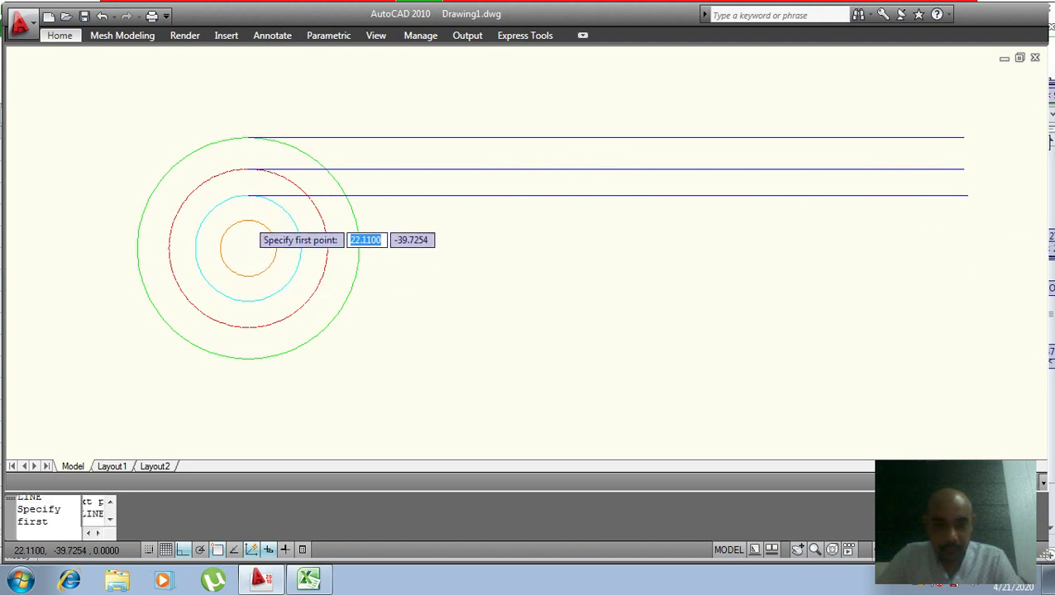
{"action": "left_click", "coordinate": [248, 221]}
{"action": "left_click", "coordinate": [973, 248]}
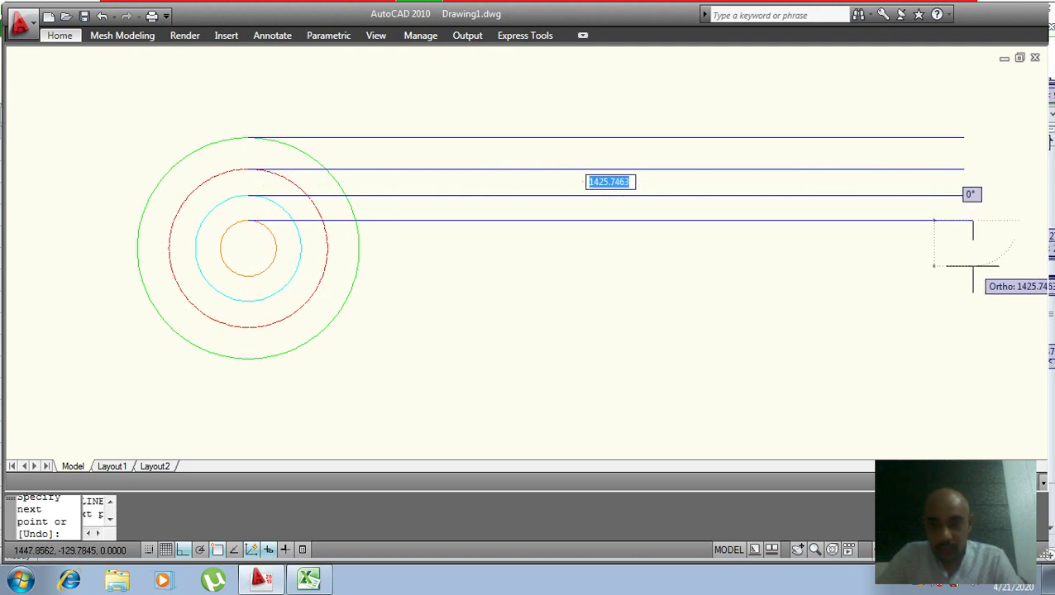
{"action": "key", "text": "Return"}
{"action": "key", "text": "Return"}
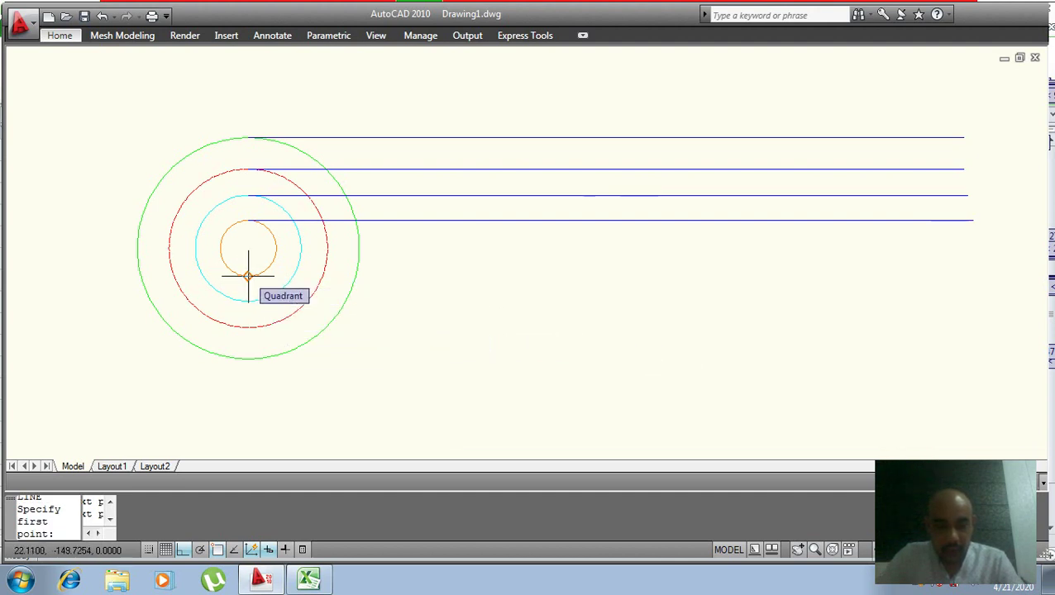
{"action": "left_click", "coordinate": [248, 277]}
{"action": "key", "text": "Return"}
- Draw a vertical line crossing the horizontal lines on the right, then bring up Excel
{"action": "type", "text": "l"}
{"action": "key", "text": "Return"}
{"action": "left_click", "coordinate": [746, 103]}
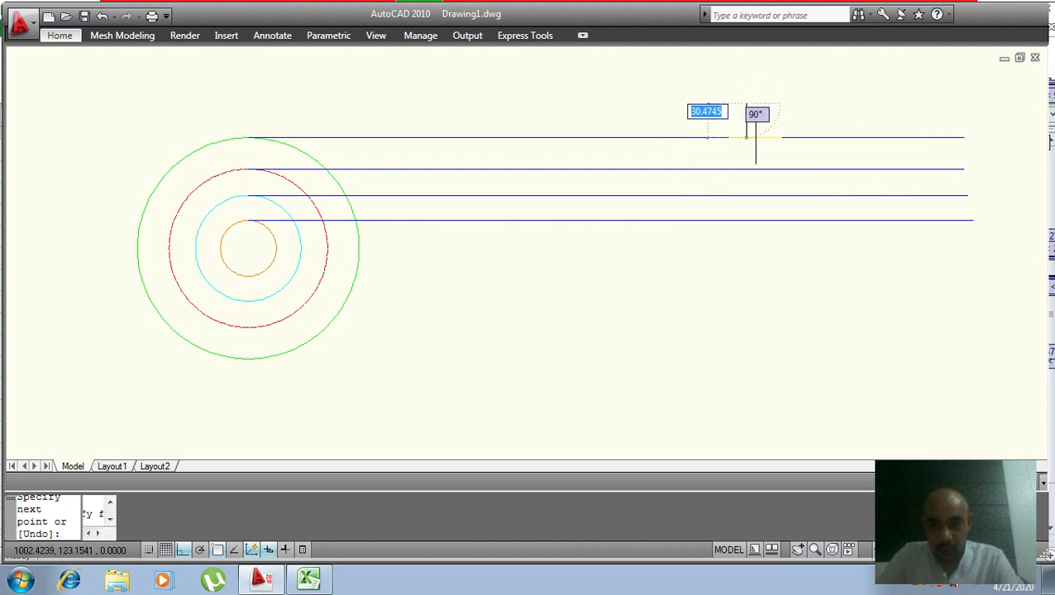
{"action": "left_click", "coordinate": [753, 391]}
{"action": "key", "text": "Return"}
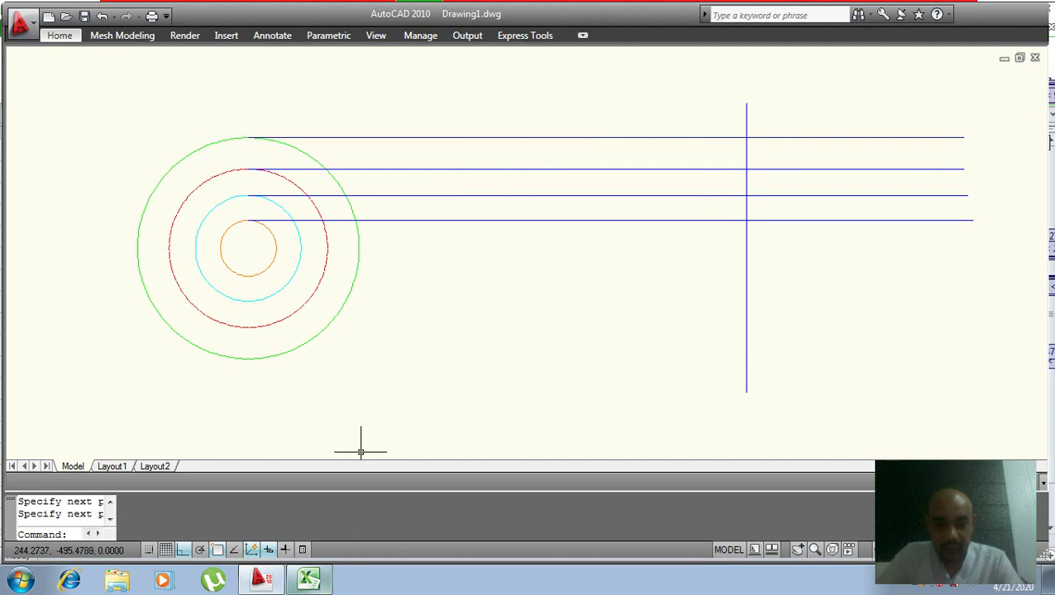
{"action": "left_click", "coordinate": [256, 581]}
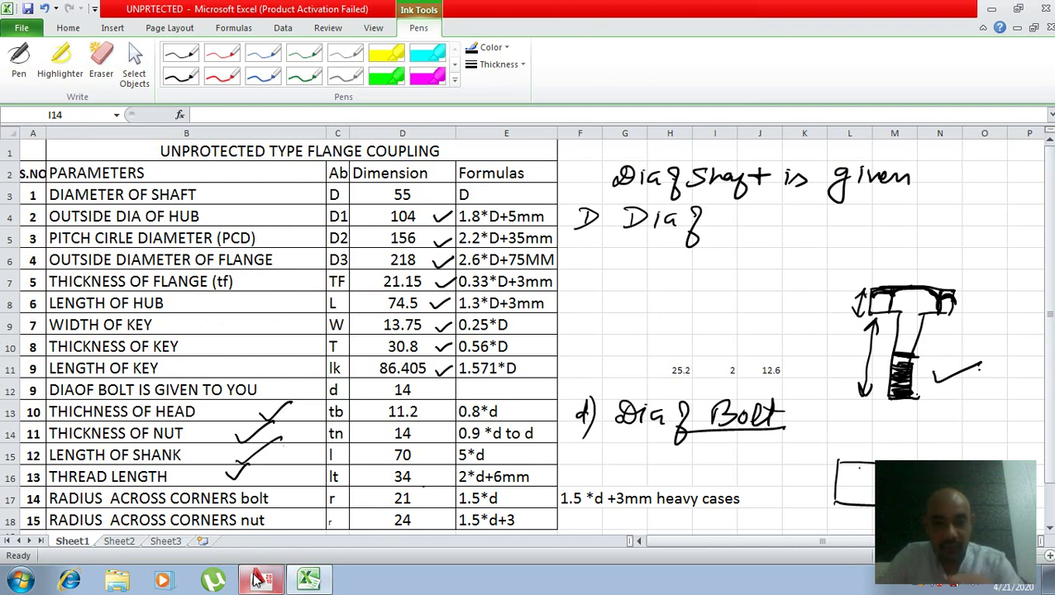
- Switch from Excel back to the AutoCAD drawing and expand its tool panels
{"action": "left_click", "coordinate": [256, 579]}
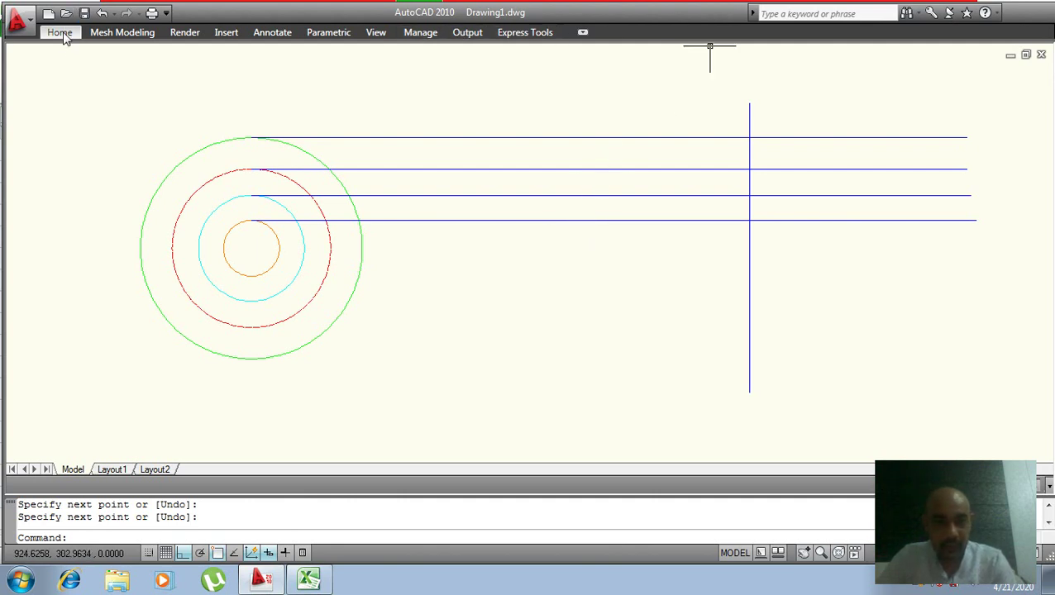
{"action": "left_click", "coordinate": [60, 32]}
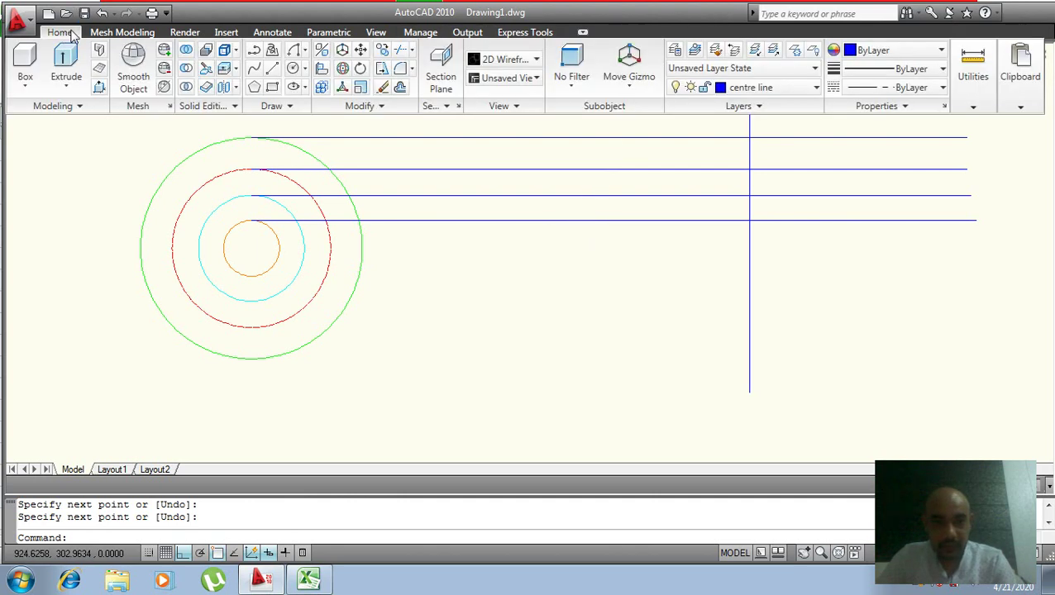
- Make line the current layer
{"action": "left_click", "coordinate": [815, 88]}
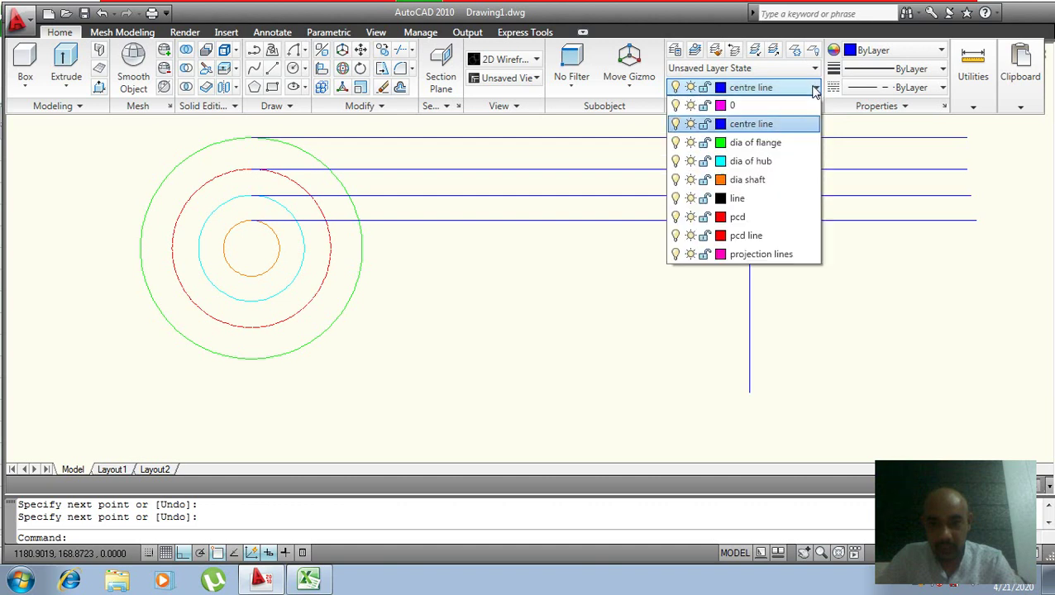
{"action": "left_click", "coordinate": [748, 207]}
{"action": "scroll", "coordinate": [737, 197], "scroll_direction": "up", "scroll_amount": 2}
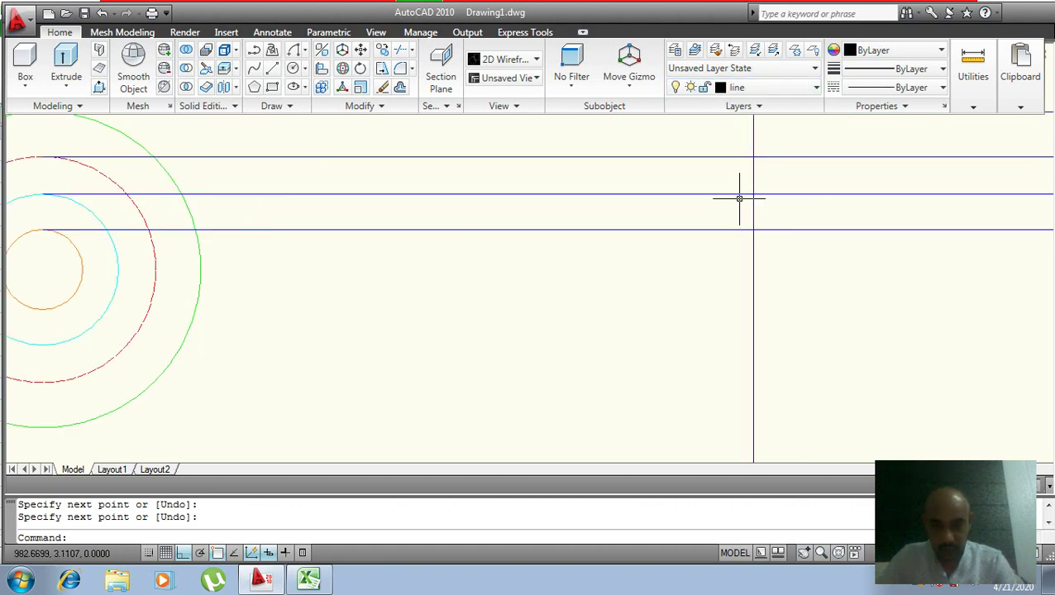
{"action": "scroll", "coordinate": [738, 203], "scroll_direction": "down", "scroll_amount": 3}
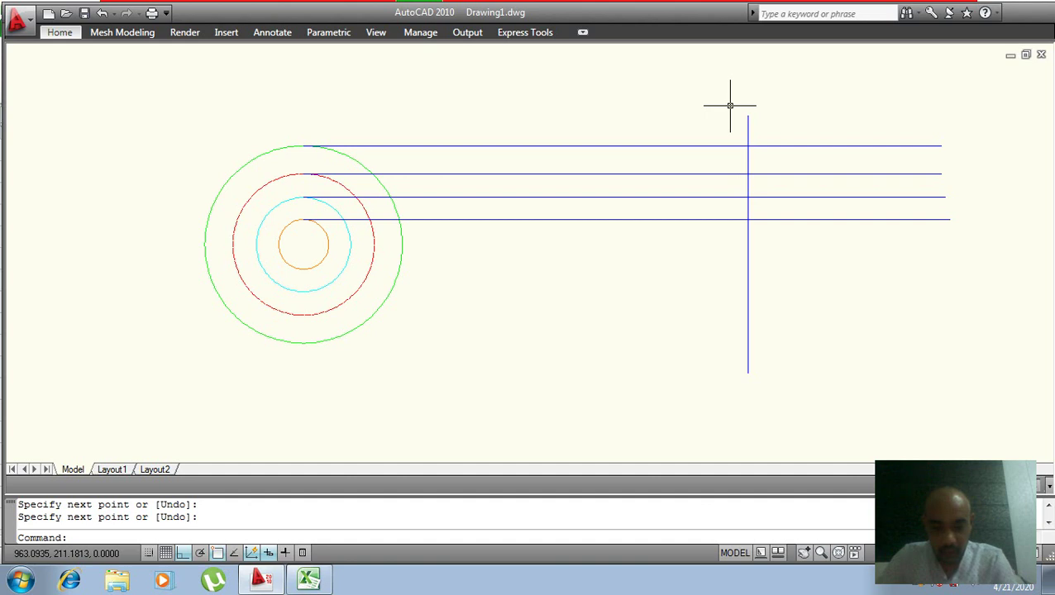
- Offset the vertical line 22 units to the left, then switch to the Excel table
{"action": "type", "text": "o"}
{"action": "key", "text": "Return"}
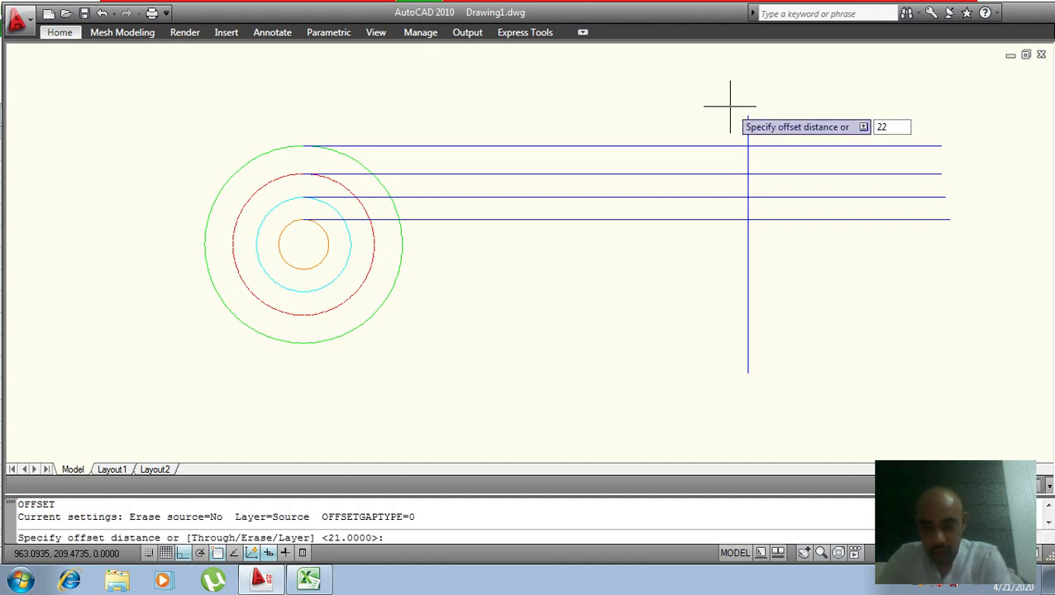
{"action": "key", "text": "Return"}
{"action": "left_click", "coordinate": [747, 143]}
{"action": "left_click", "coordinate": [728, 118]}
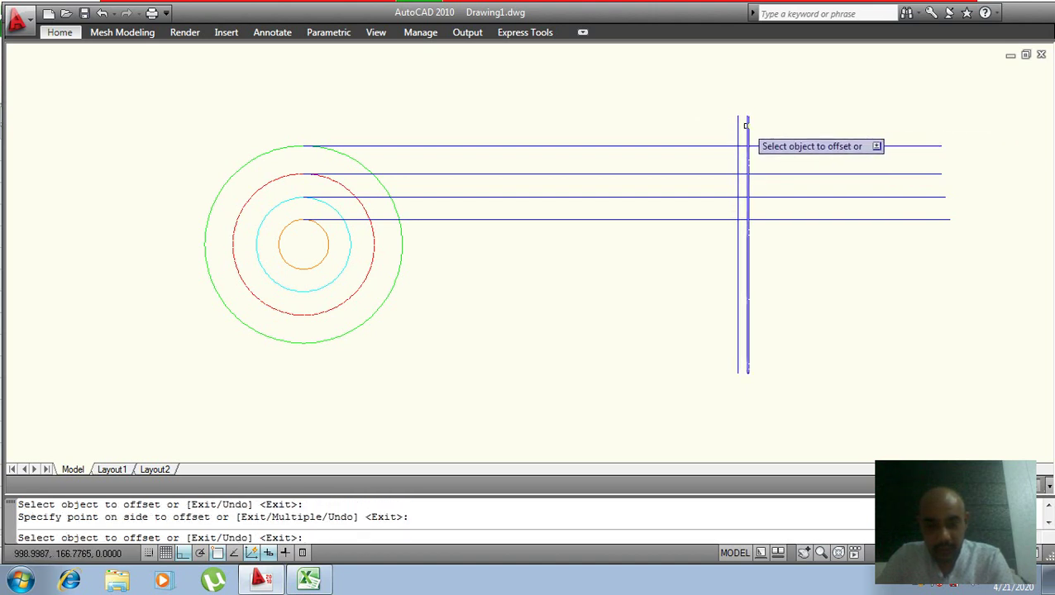
{"action": "key", "text": "Escape"}
{"action": "scroll", "coordinate": [746, 126], "scroll_direction": "up", "scroll_amount": 2}
{"action": "scroll", "coordinate": [746, 126], "scroll_direction": "up", "scroll_amount": 1}
{"action": "scroll", "coordinate": [746, 128], "scroll_direction": "down", "scroll_amount": 1}
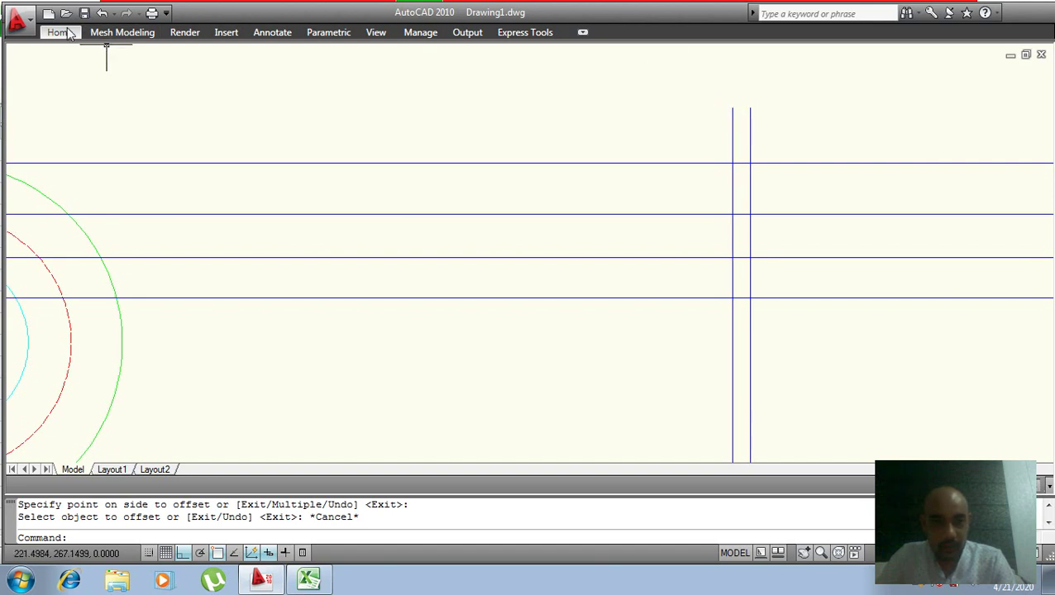
{"action": "scroll", "coordinate": [521, 192], "scroll_direction": "down", "scroll_amount": 3}
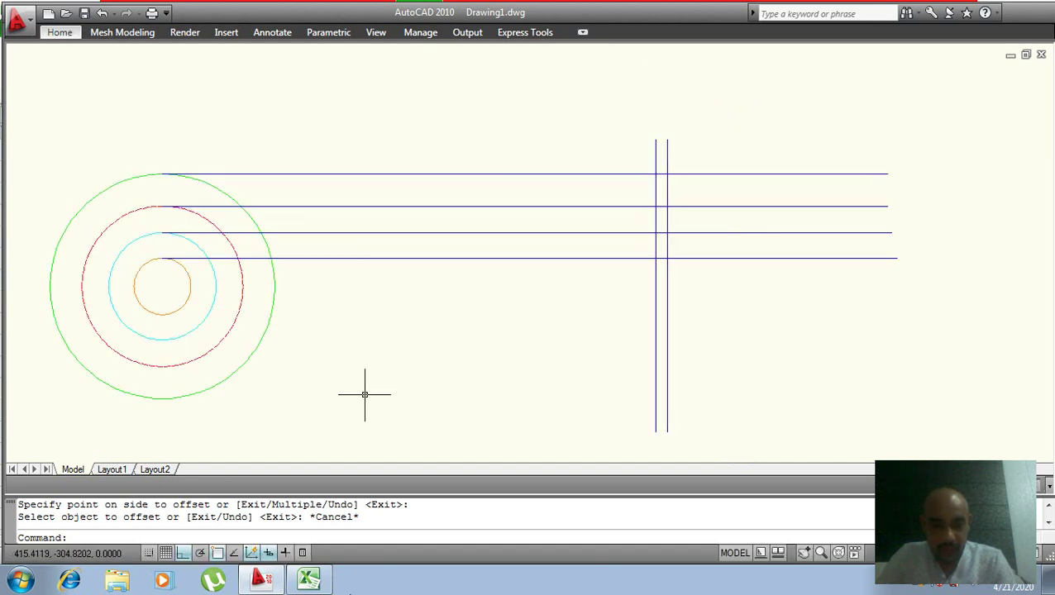
{"action": "left_click", "coordinate": [273, 583]}
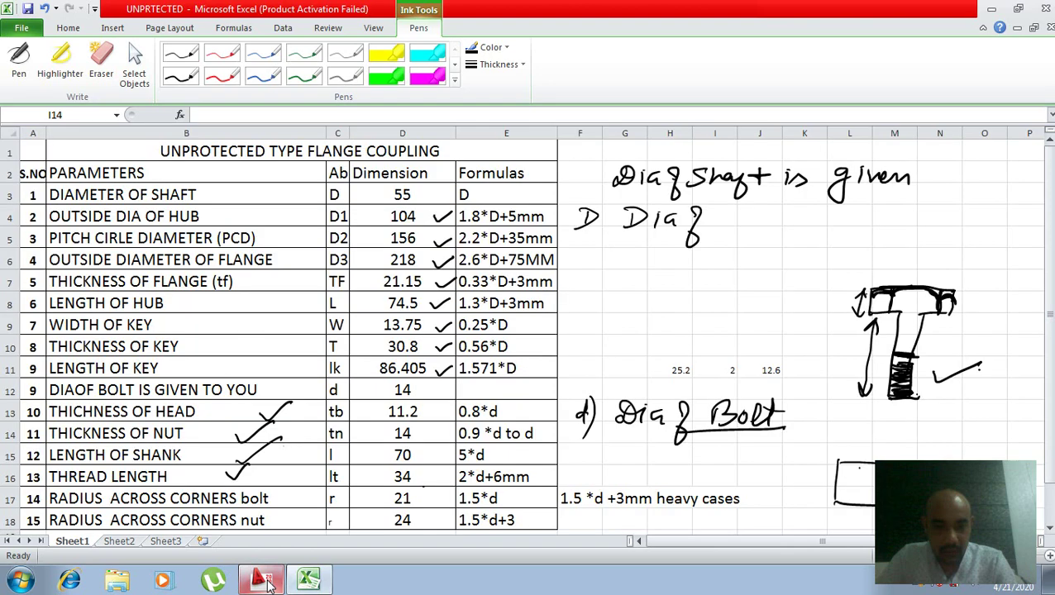
- Look over the Excel dimension table and return to the AutoCAD drawing
{"action": "left_click", "coordinate": [269, 583]}
{"action": "left_click", "coordinate": [268, 583]}
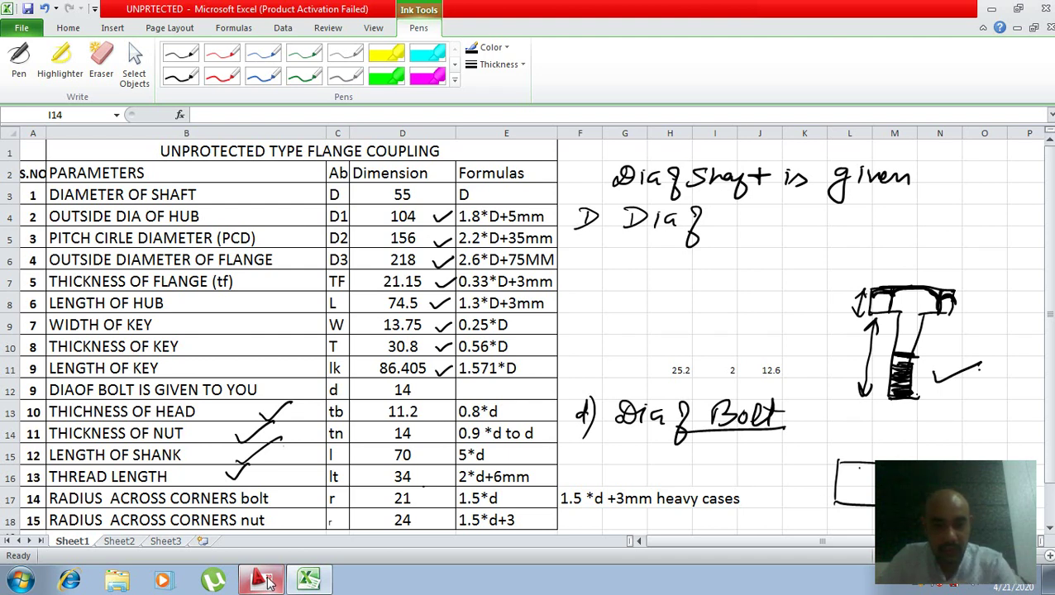
{"action": "left_click", "coordinate": [263, 580]}
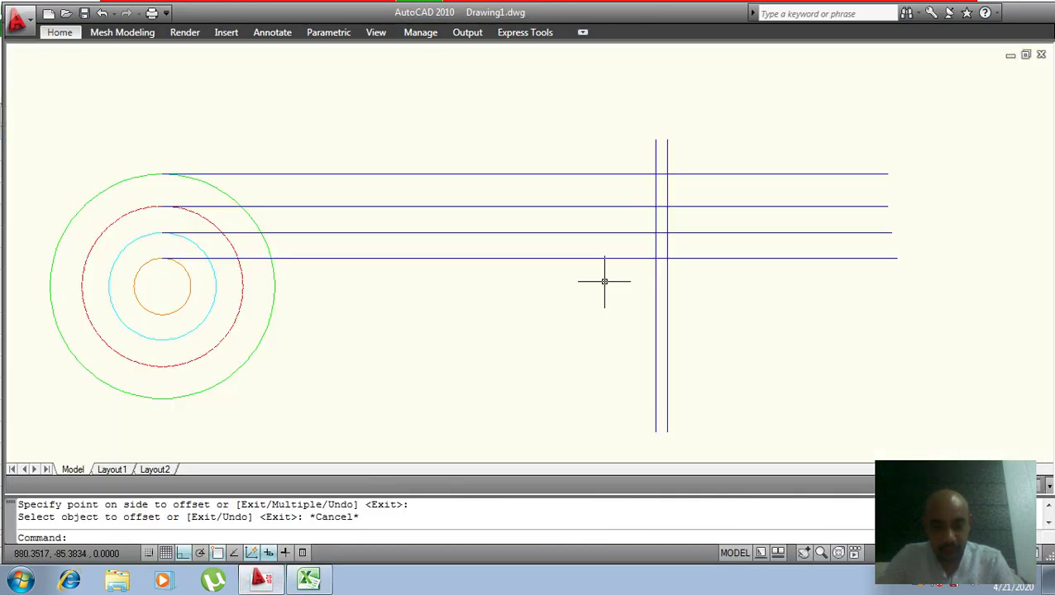
{"action": "type", "text": "o"}
- Offset the vertical line 75 units to the left
{"action": "key", "text": "Return"}
{"action": "type", "text": "75"}
{"action": "key", "text": "Return"}
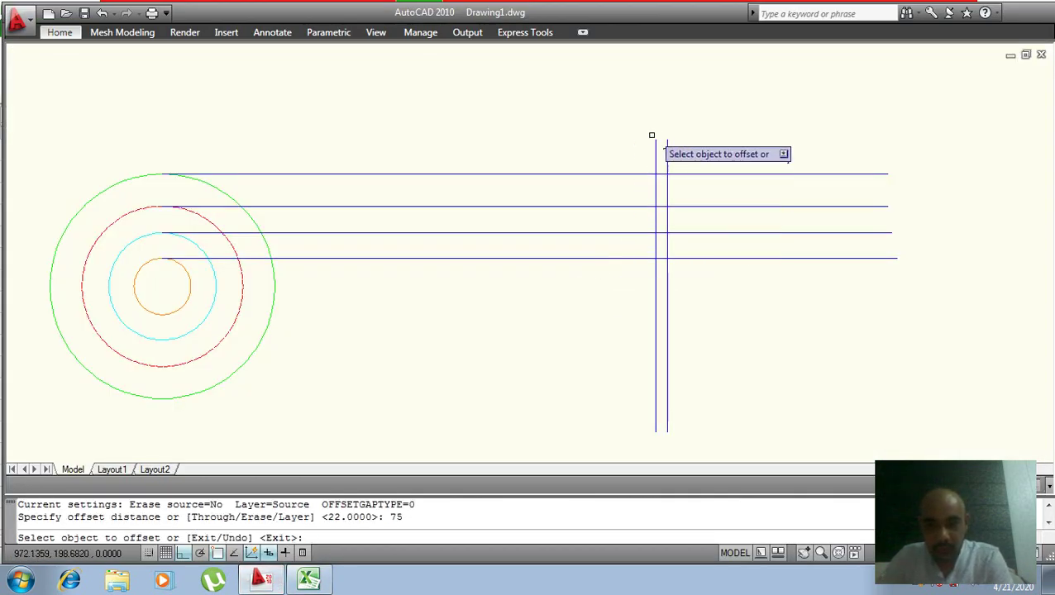
{"action": "left_click", "coordinate": [667, 146]}
{"action": "left_click", "coordinate": [583, 137]}
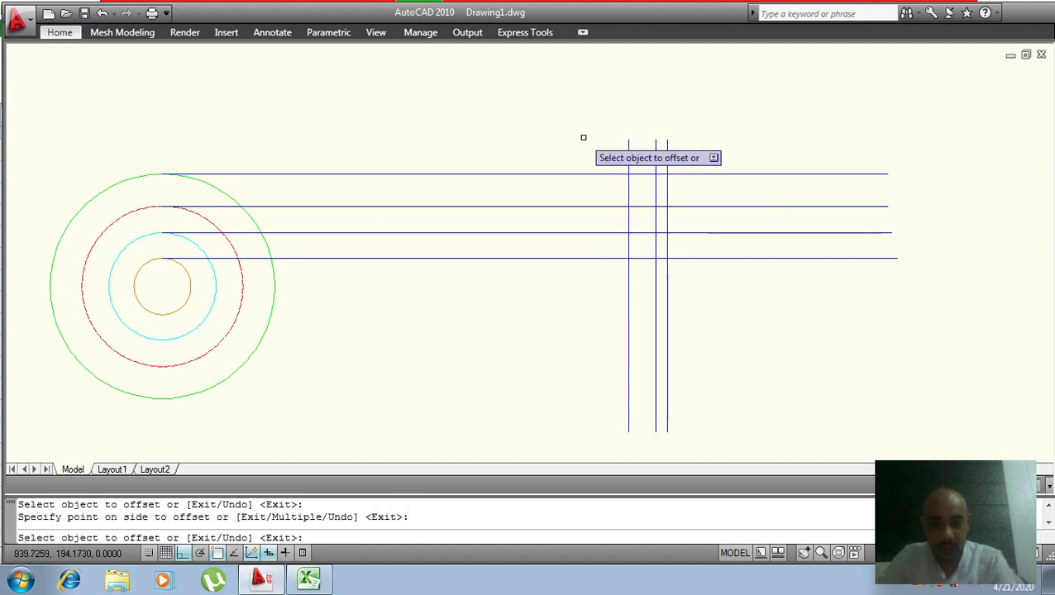
{"action": "key", "text": "Escape"}
{"action": "type", "text": "tr"}
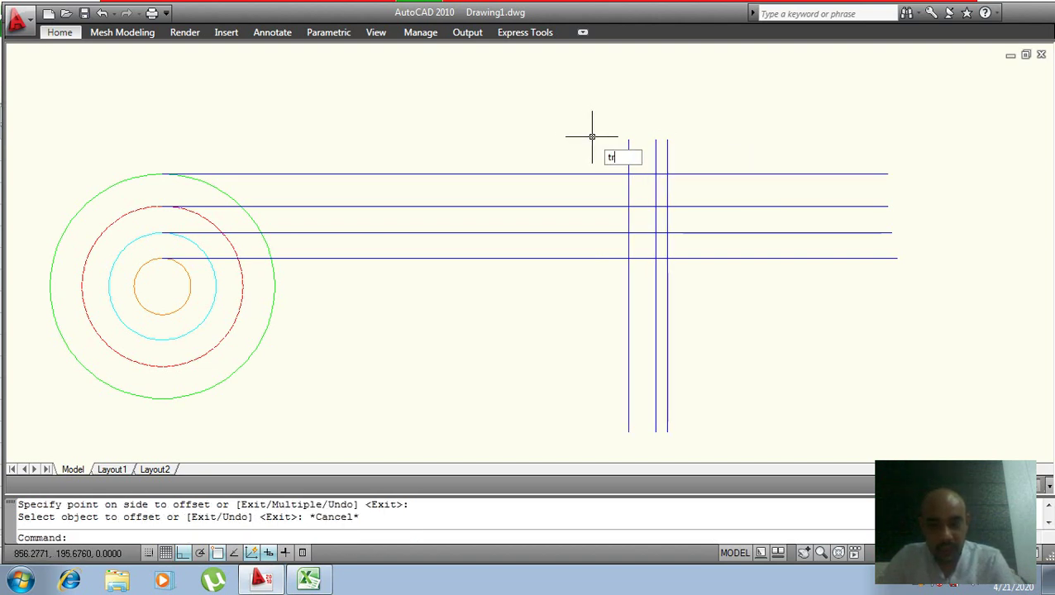
- Trim the vertical tops and horizontal overhangs back to the flange and hub outlines
{"action": "key", "text": "Return"}
{"action": "key", "text": "Return"}
{"action": "left_click", "coordinate": [702, 130]}
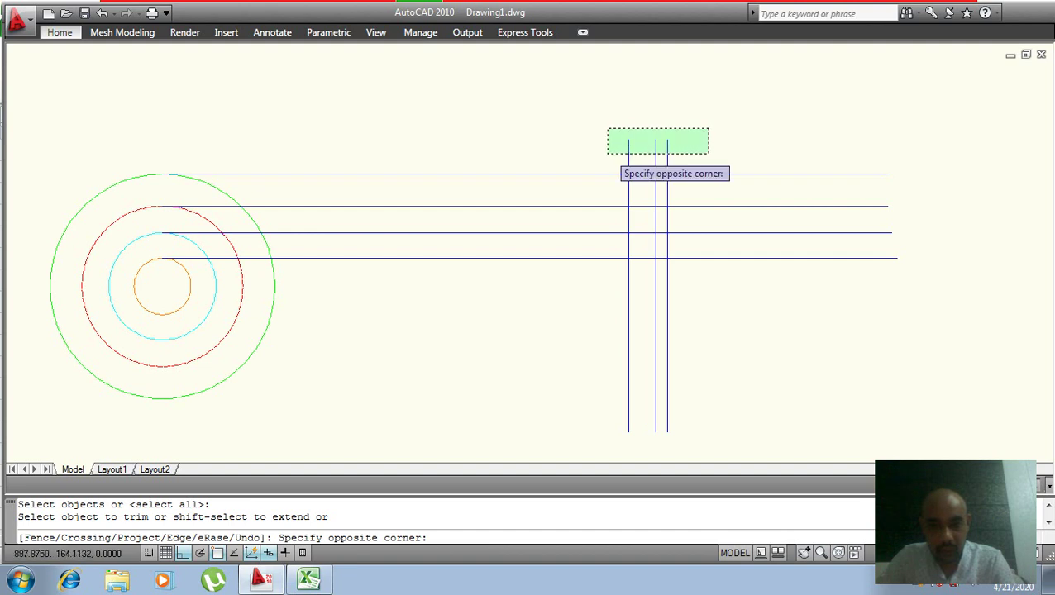
{"action": "left_click", "coordinate": [610, 156]}
{"action": "left_click", "coordinate": [817, 135]}
{"action": "left_click", "coordinate": [756, 311]}
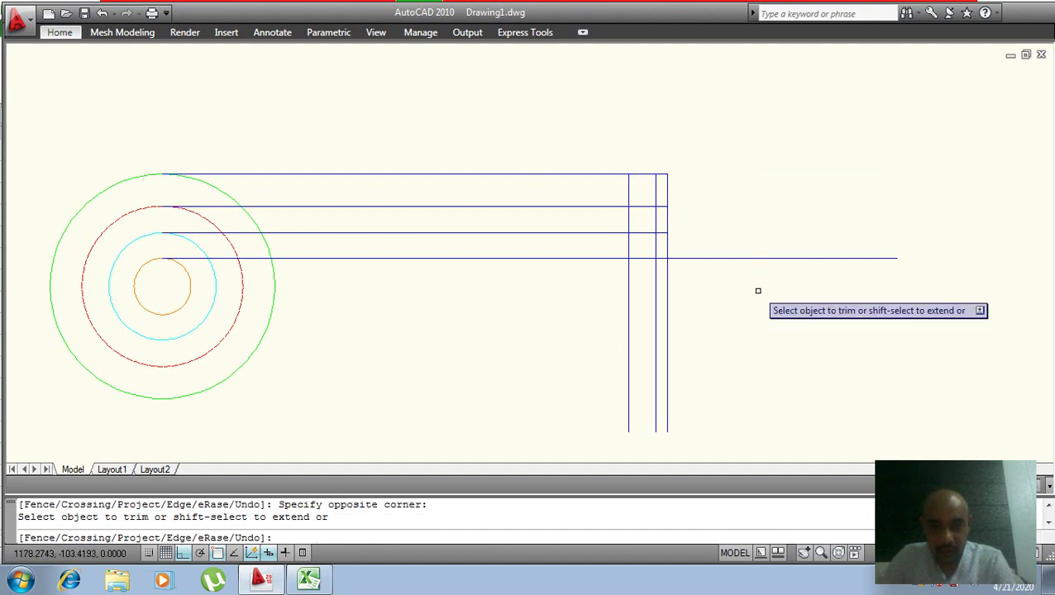
{"action": "left_click", "coordinate": [758, 219]}
{"action": "left_click", "coordinate": [724, 303]}
{"action": "scroll", "coordinate": [661, 236], "scroll_direction": "up", "scroll_amount": 3}
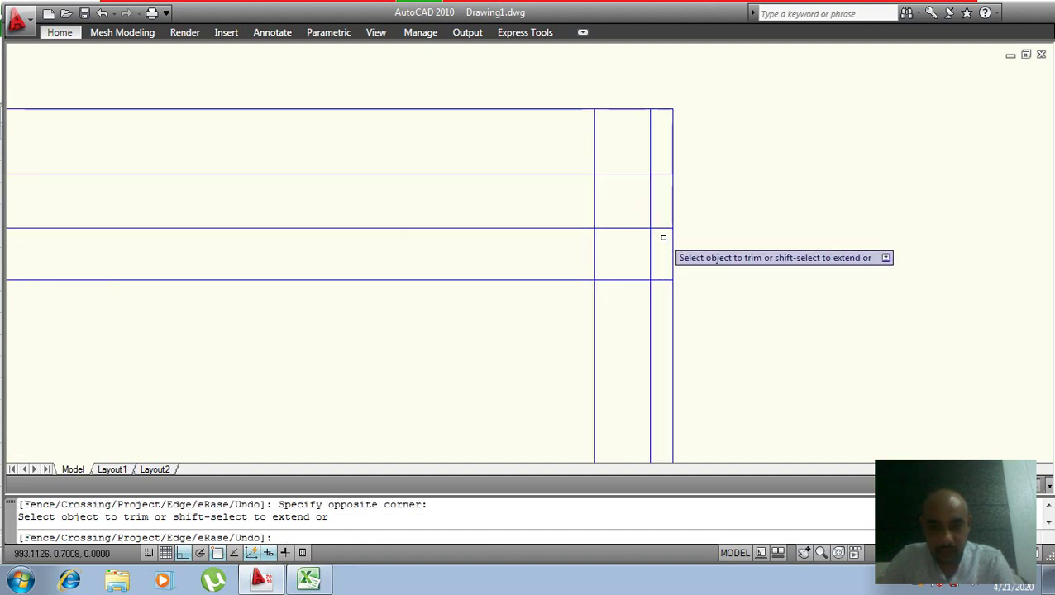
{"action": "scroll", "coordinate": [646, 224], "scroll_direction": "down", "scroll_amount": 4}
{"action": "scroll", "coordinate": [598, 198], "scroll_direction": "up", "scroll_amount": 3}
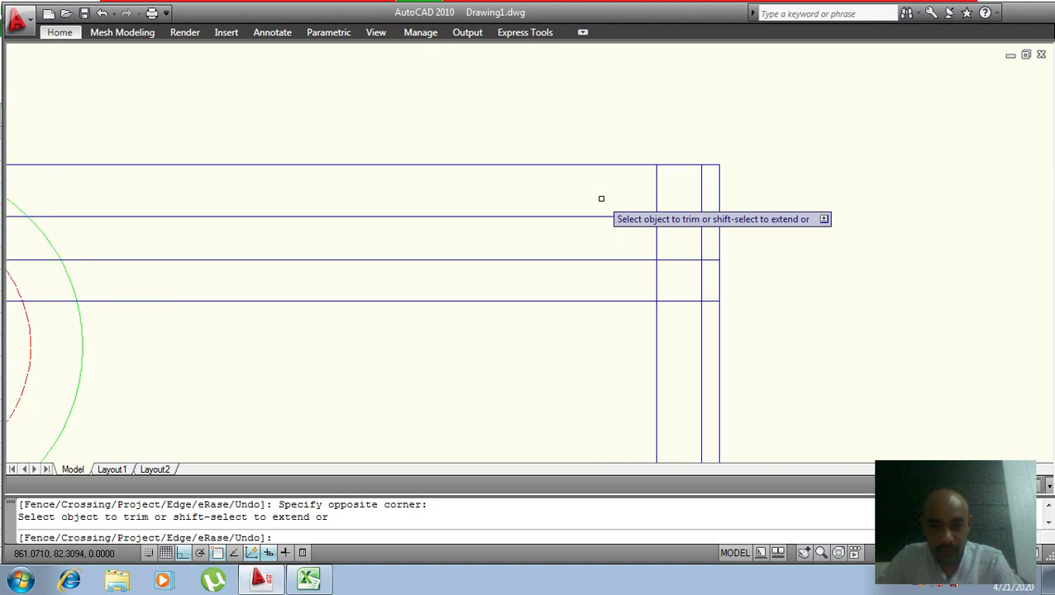
{"action": "left_click", "coordinate": [652, 187]}
{"action": "left_click", "coordinate": [653, 190]}
{"action": "left_click", "coordinate": [656, 187]}
- Trim the vertical line tails below the bottom line and pan back to the circles
{"action": "scroll", "coordinate": [656, 187], "scroll_direction": "down", "scroll_amount": 2}
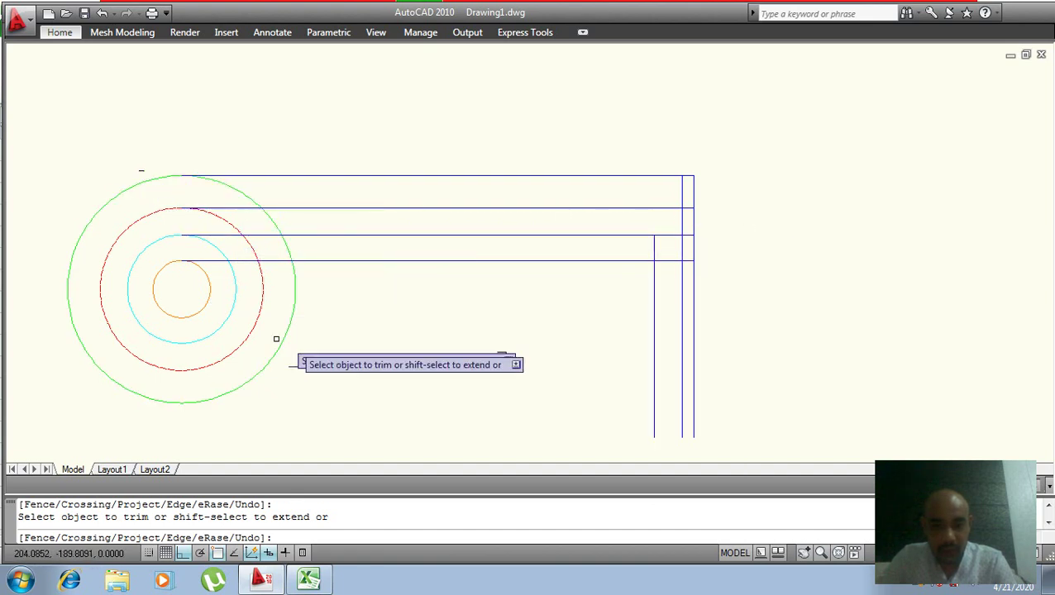
{"action": "left_click", "coordinate": [747, 304]}
{"action": "left_click", "coordinate": [603, 364]}
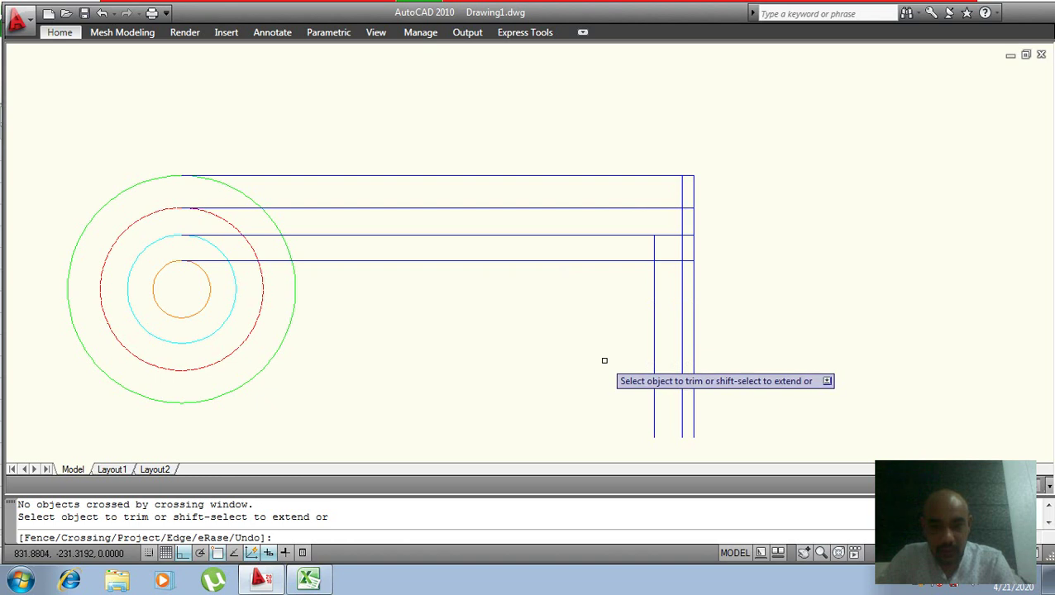
{"action": "left_click", "coordinate": [705, 316]}
{"action": "left_click", "coordinate": [626, 375]}
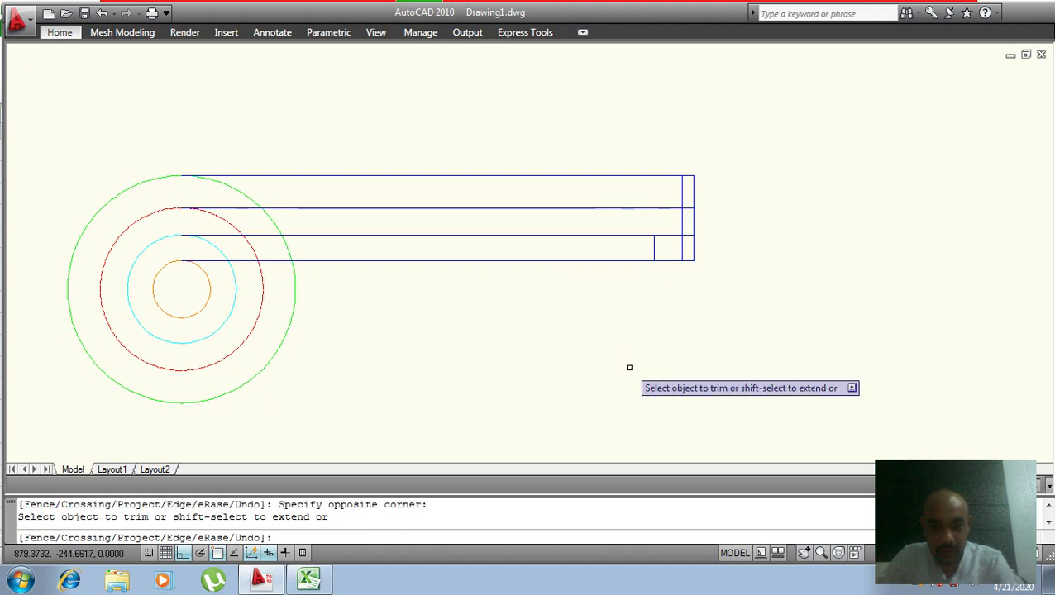
{"action": "key", "text": "Escape"}
{"action": "scroll", "coordinate": [713, 265], "scroll_direction": "up", "scroll_amount": 3}
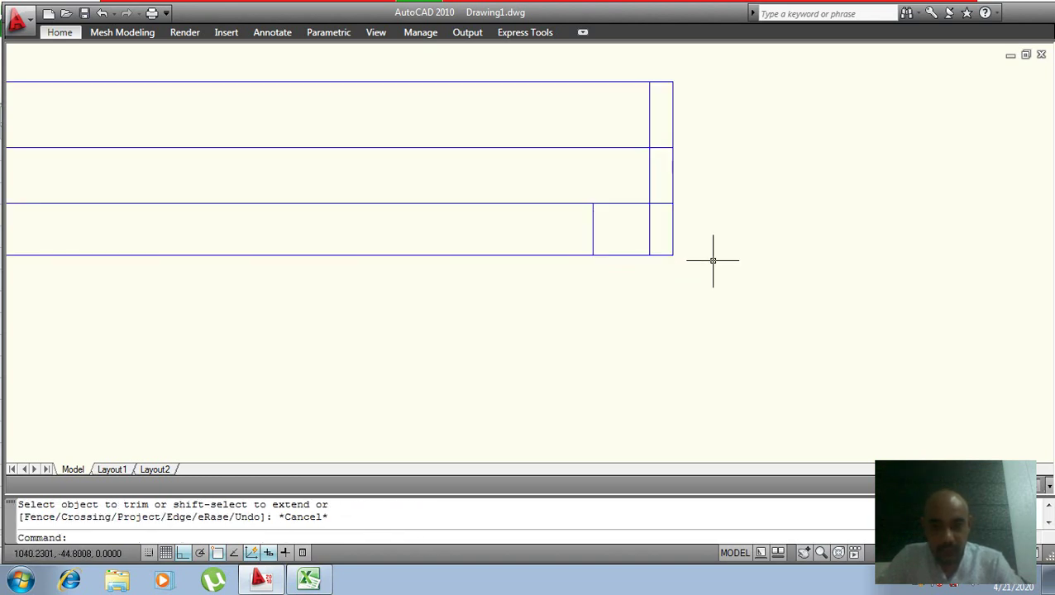
{"action": "scroll", "coordinate": [709, 226], "scroll_direction": "down", "scroll_amount": 4}
{"action": "scroll", "coordinate": [711, 220], "scroll_direction": "up", "scroll_amount": 2}
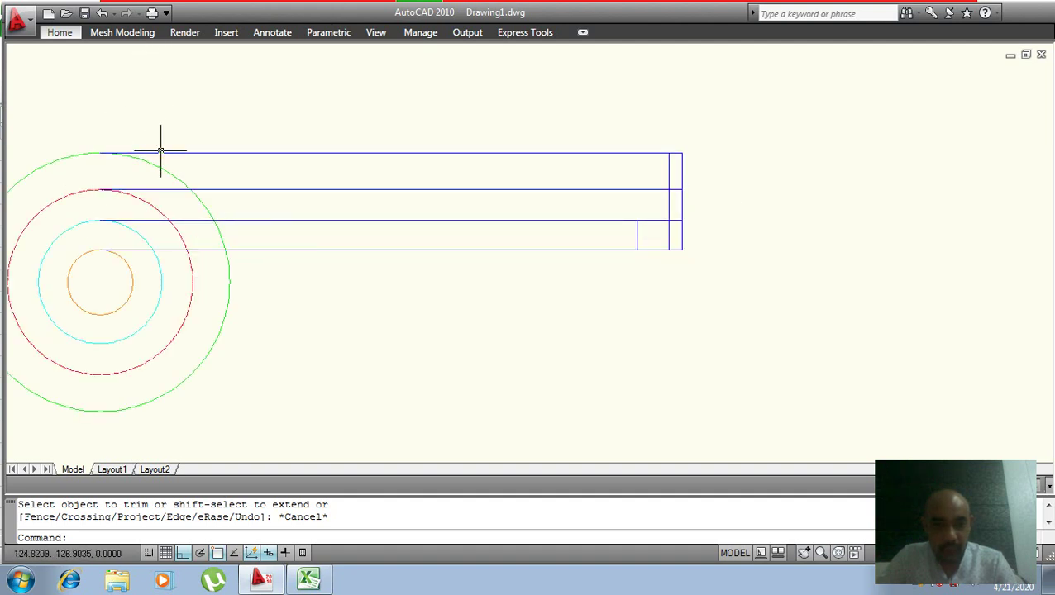
{"action": "mouse_move", "coordinate": [97, 220]}
{"action": "middle_mouse_down"}
{"action": "mouse_move", "coordinate": [220, 195]}
{"action": "mouse_move", "coordinate": [273, 197]}
{"action": "middle_mouse_up"}
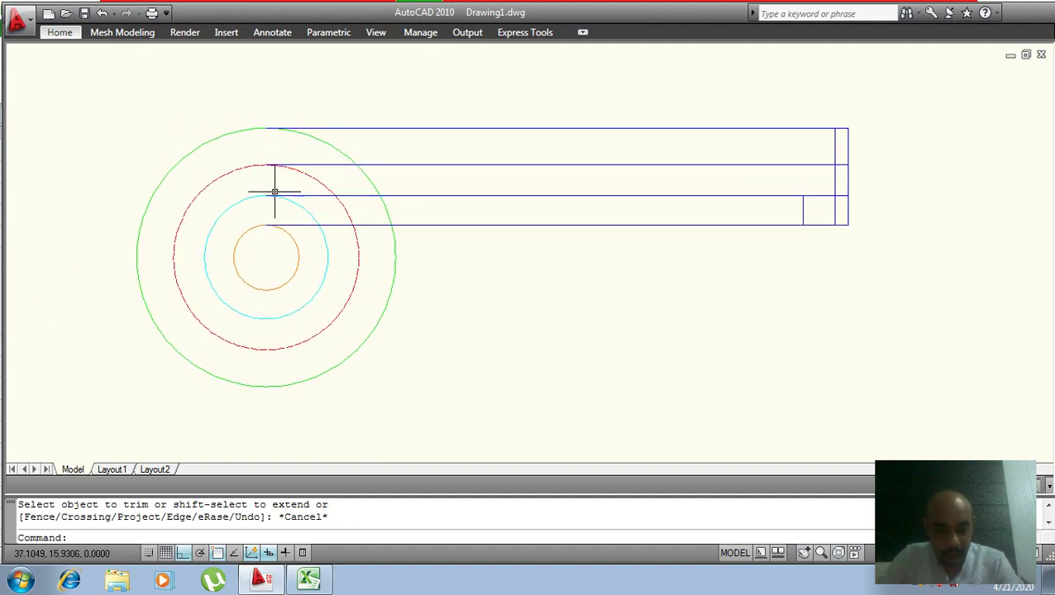
- Draw concentric circles of radius 14 and 28 at the top of the pitch circle
{"action": "key", "text": "Escape"}
{"action": "key", "text": "Return"}
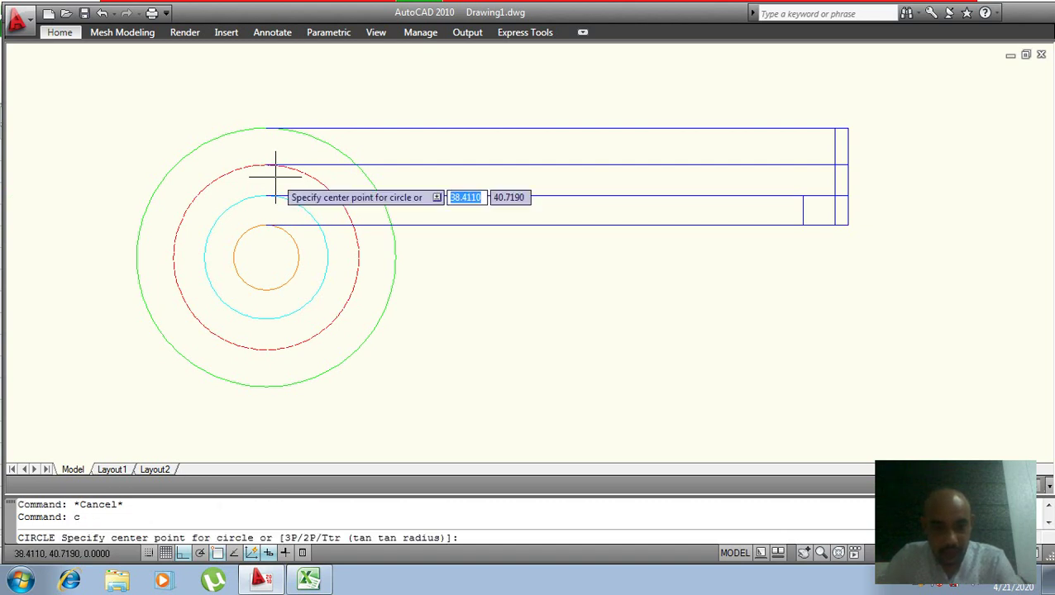
{"action": "left_click", "coordinate": [265, 164]}
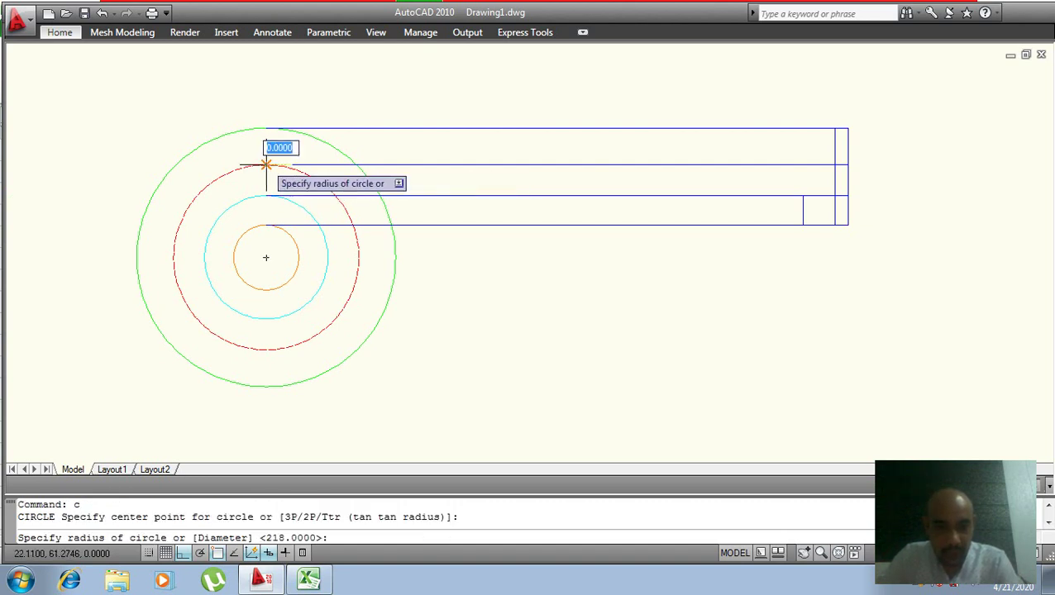
{"action": "type", "text": "14"}
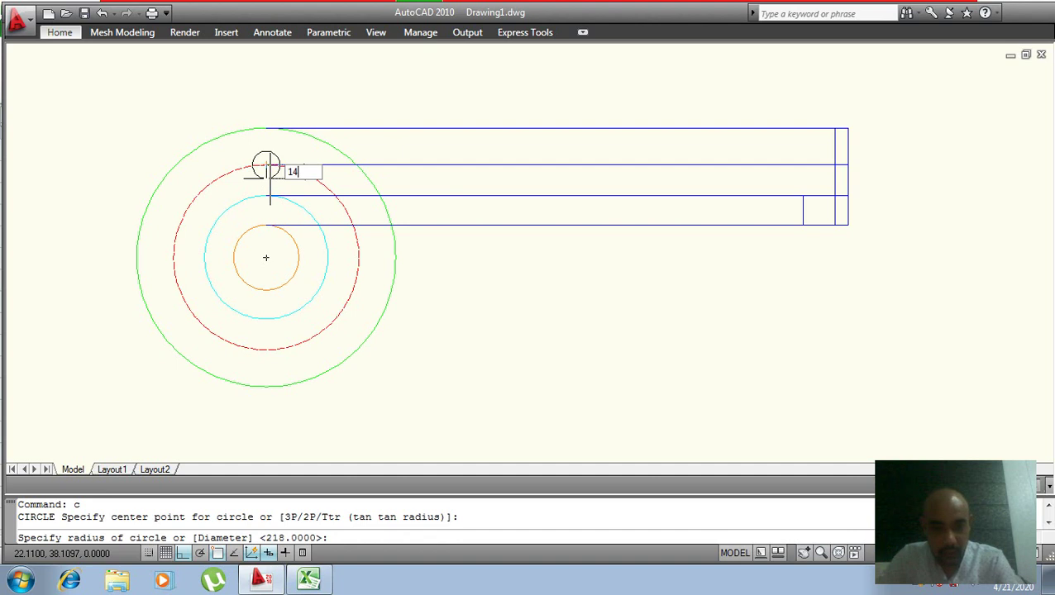
{"action": "key", "text": "Return"}
{"action": "scroll", "coordinate": [270, 177], "scroll_direction": "up", "scroll_amount": 1}
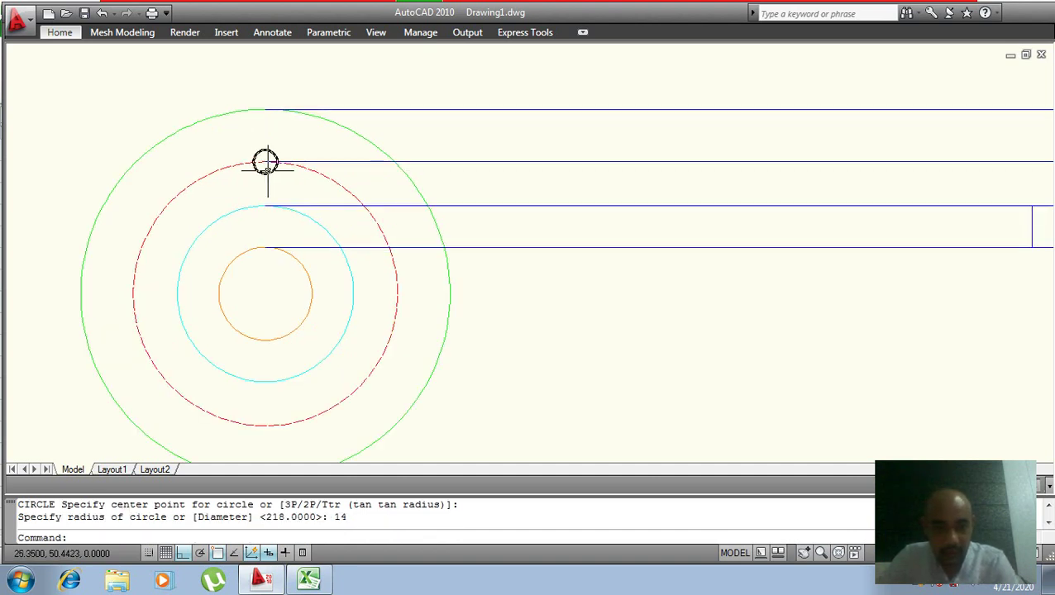
{"action": "scroll", "coordinate": [266, 170], "scroll_direction": "up", "scroll_amount": 4}
{"action": "type", "text": "c"}
{"action": "key", "text": "Return"}
{"action": "left_click", "coordinate": [262, 151]}
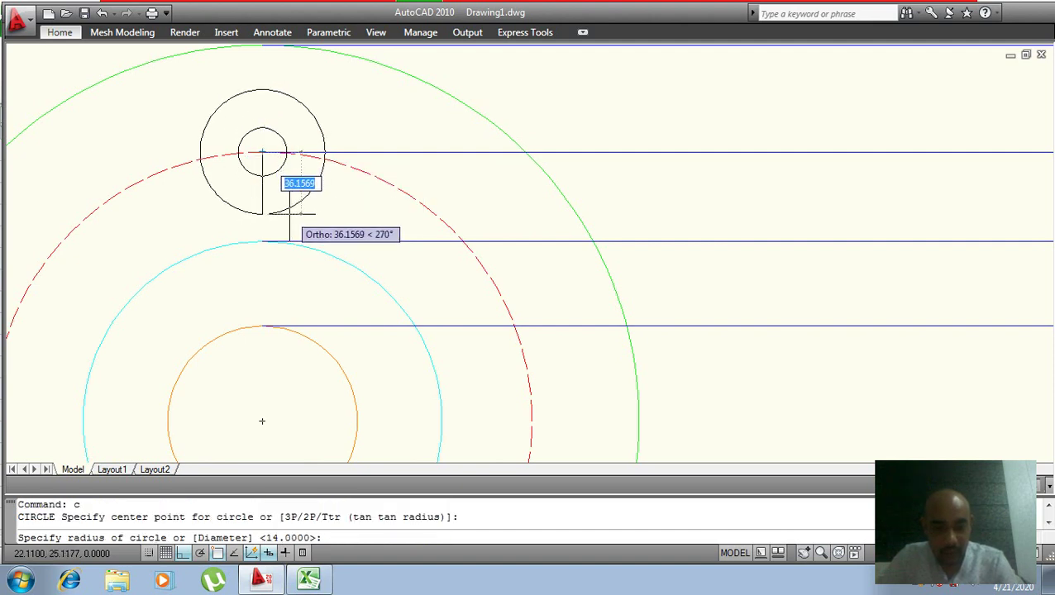
{"action": "type", "text": "28"}
{"action": "key", "text": "Return"}
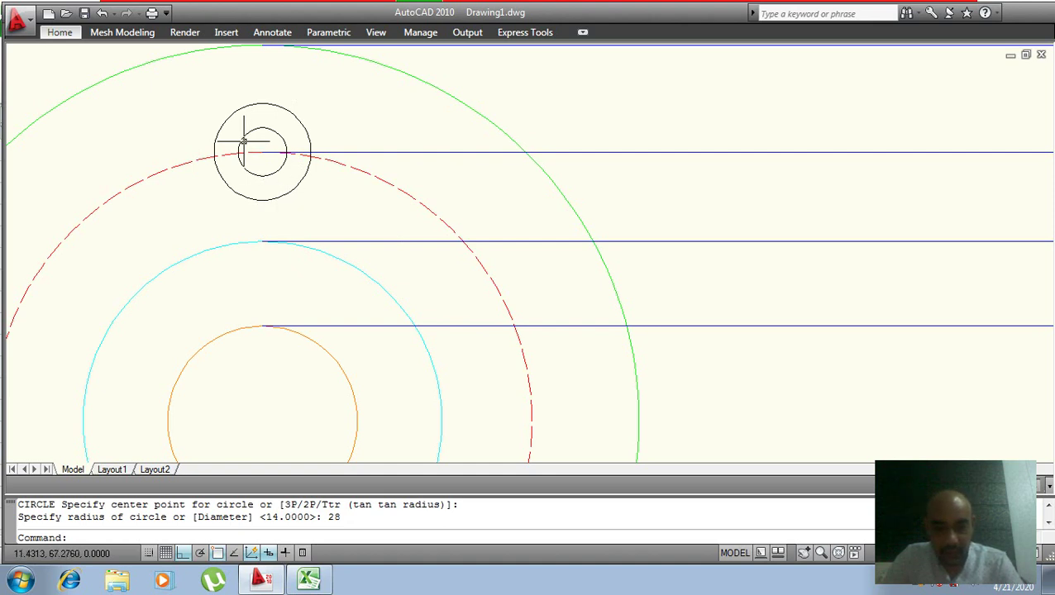
- Draw a six-sided polygon circumscribed about the radius-28 circle on the bolt hole
{"action": "mouse_move", "coordinate": [244, 141]}
{"action": "type", "text": "pol"}
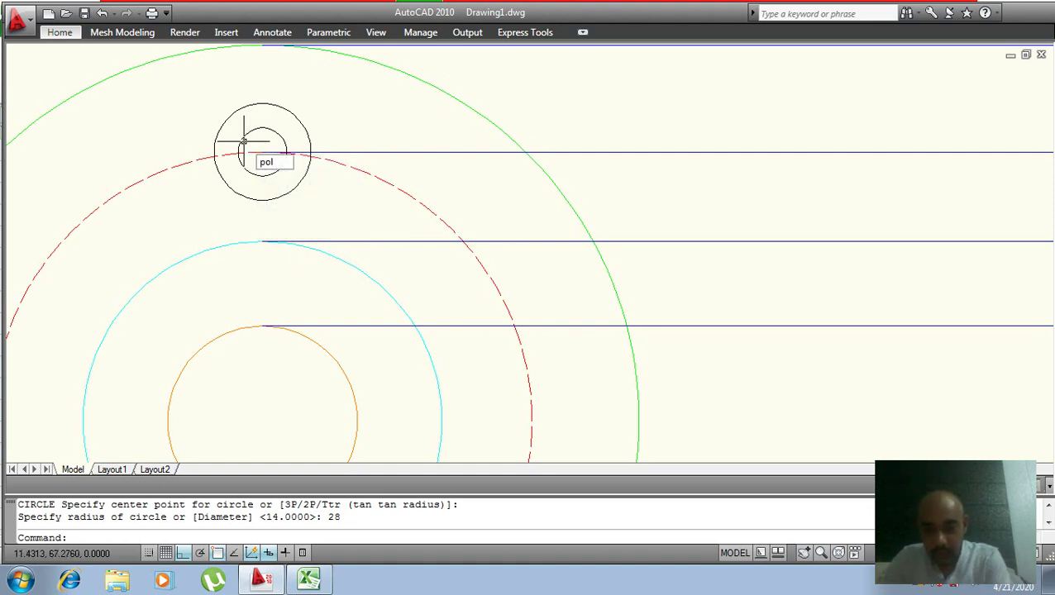
{"action": "key", "text": "Return"}
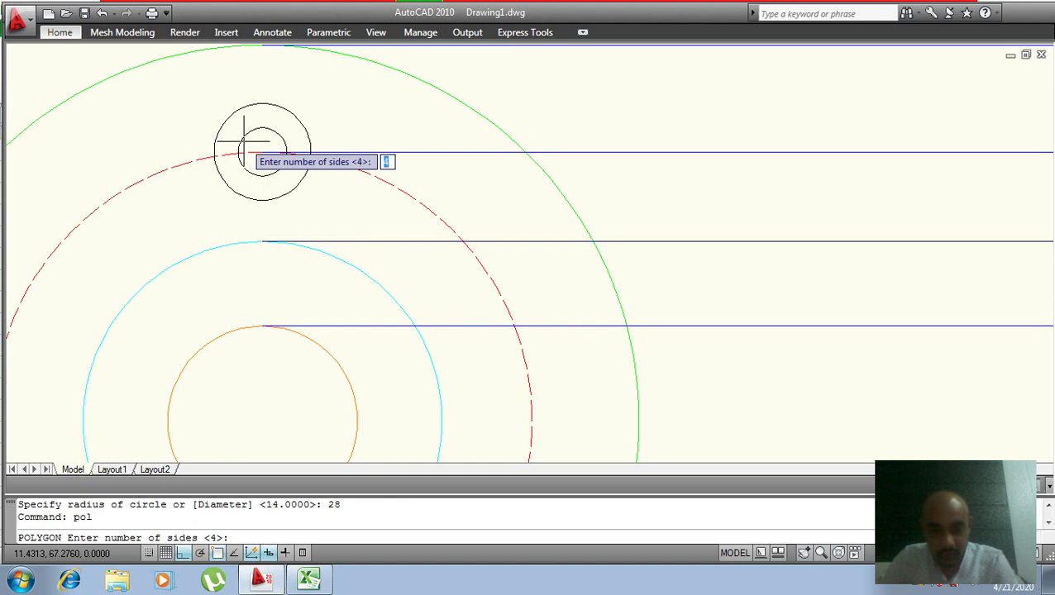
{"action": "key", "text": "Return"}
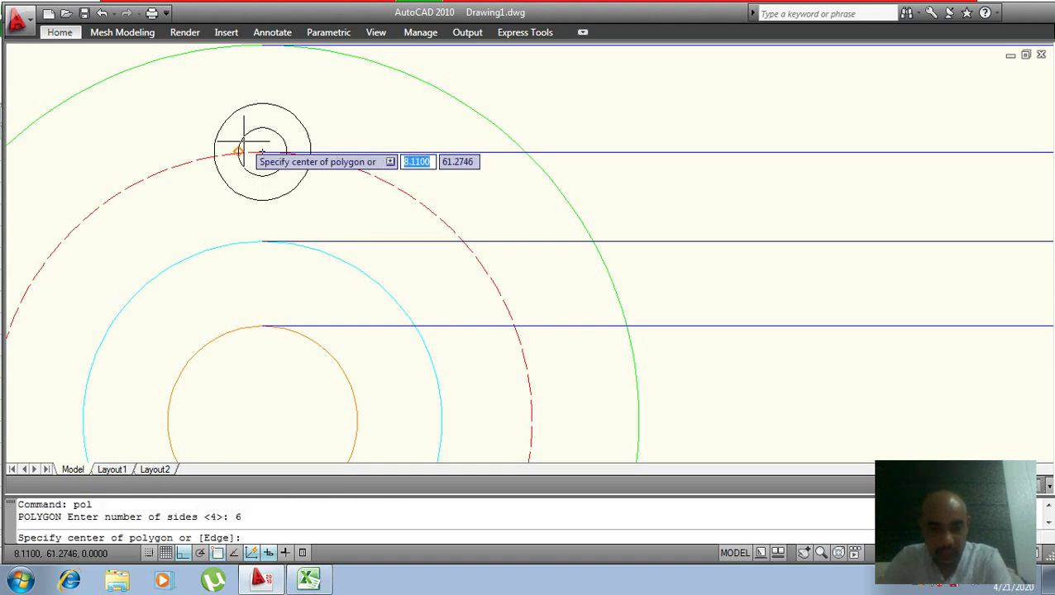
{"action": "left_click", "coordinate": [262, 152]}
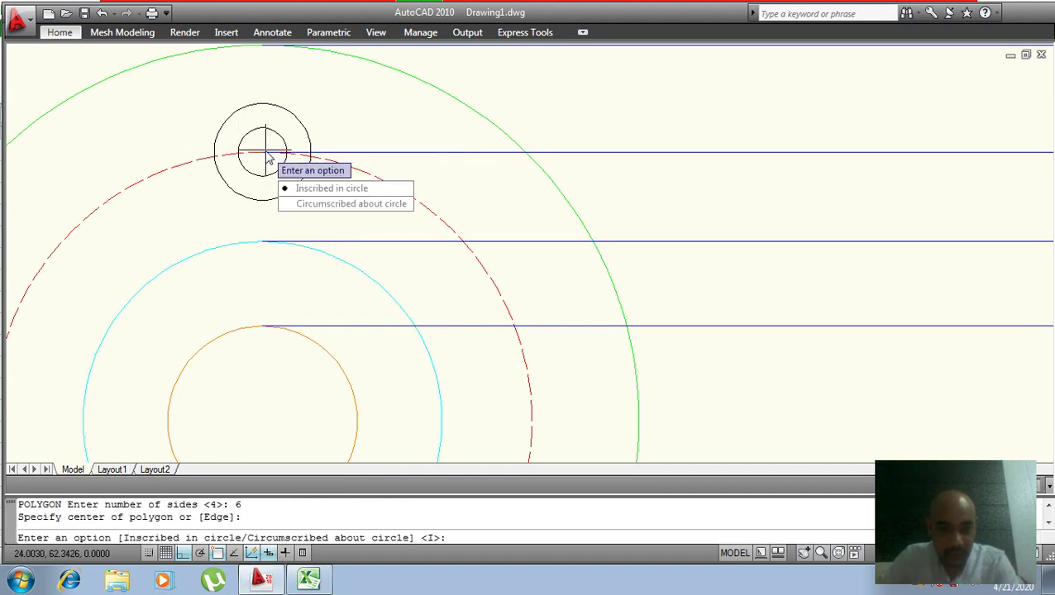
{"action": "left_click", "coordinate": [327, 203]}
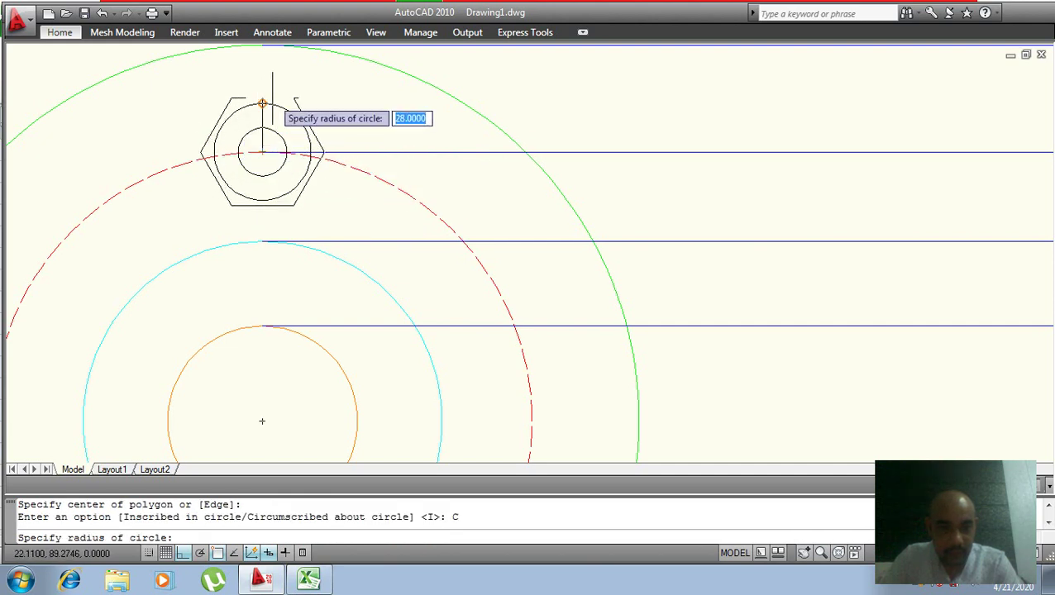
{"action": "left_click", "coordinate": [213, 152]}
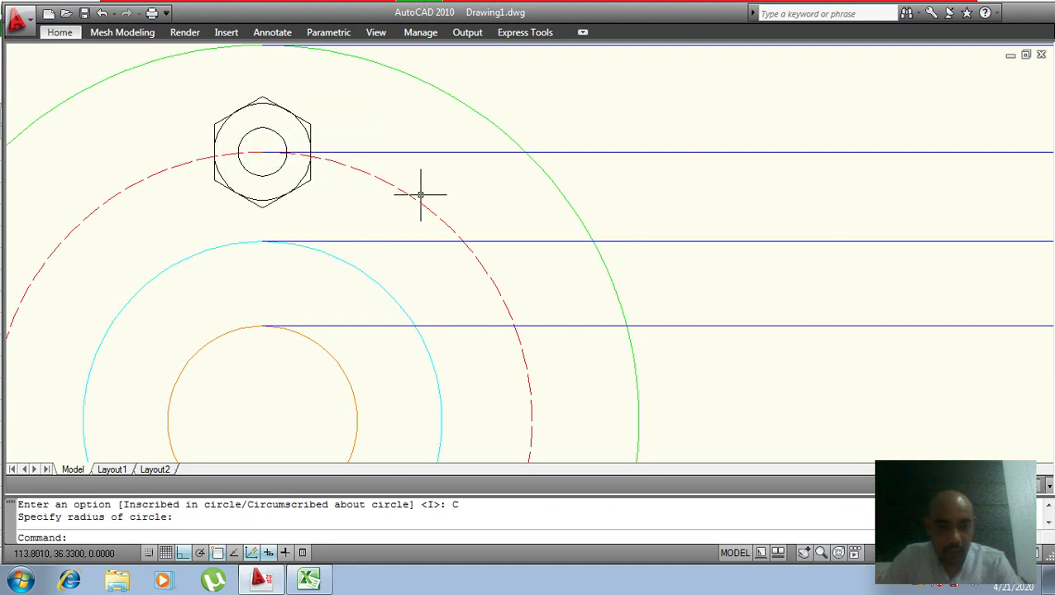
{"action": "key", "text": "Escape"}
{"action": "scroll", "coordinate": [388, 161], "scroll_direction": "down", "scroll_amount": 4}
{"action": "scroll", "coordinate": [349, 193], "scroll_direction": "up", "scroll_amount": 2}
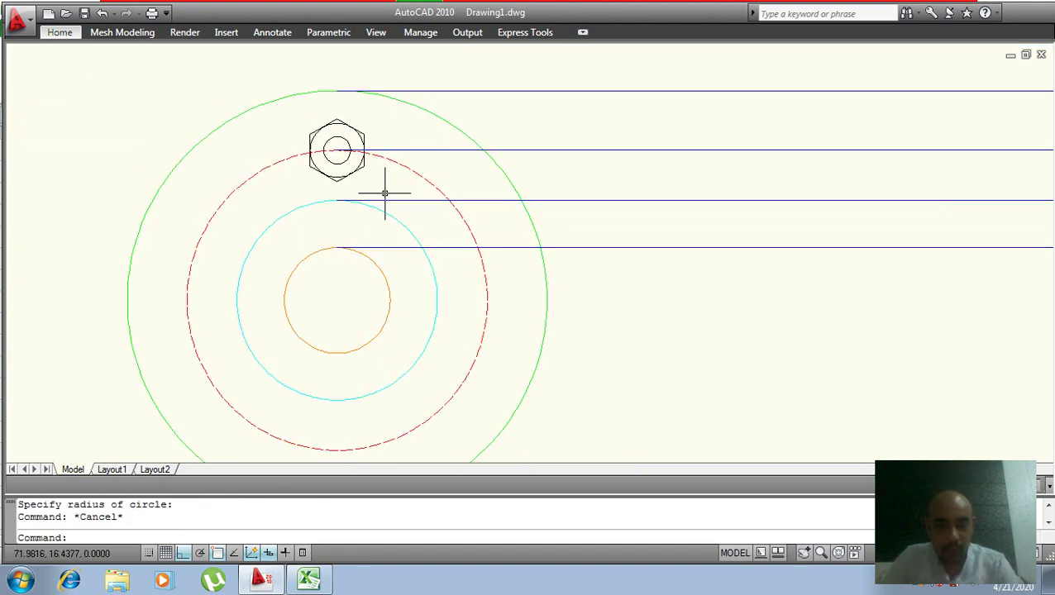
{"action": "type", "text": "array"}
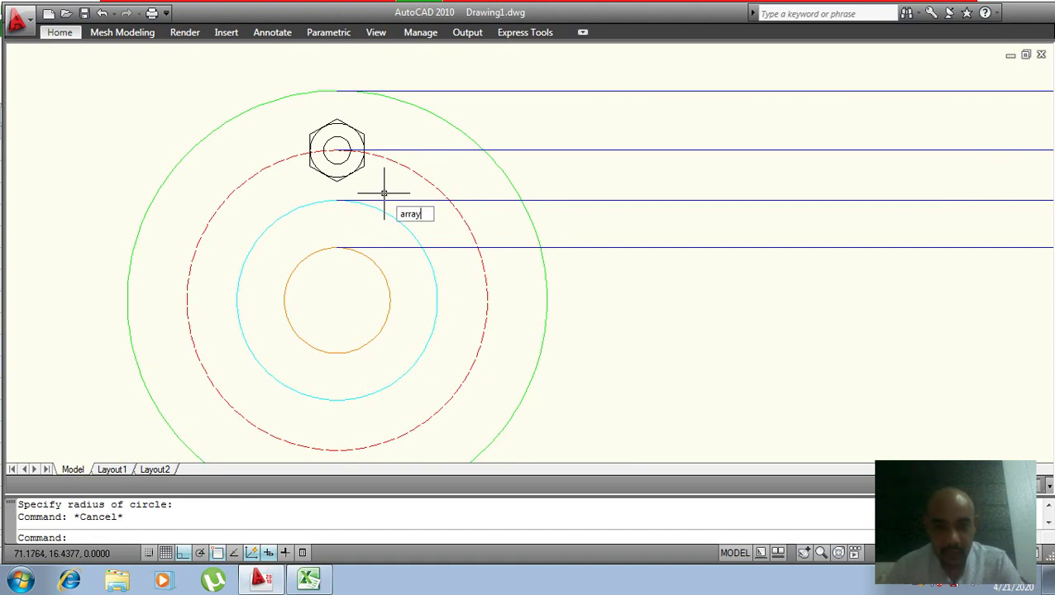
- Open the Array dialog and window-select the hexagon nut with its bolt-hole circles
{"action": "key", "text": "Return"}
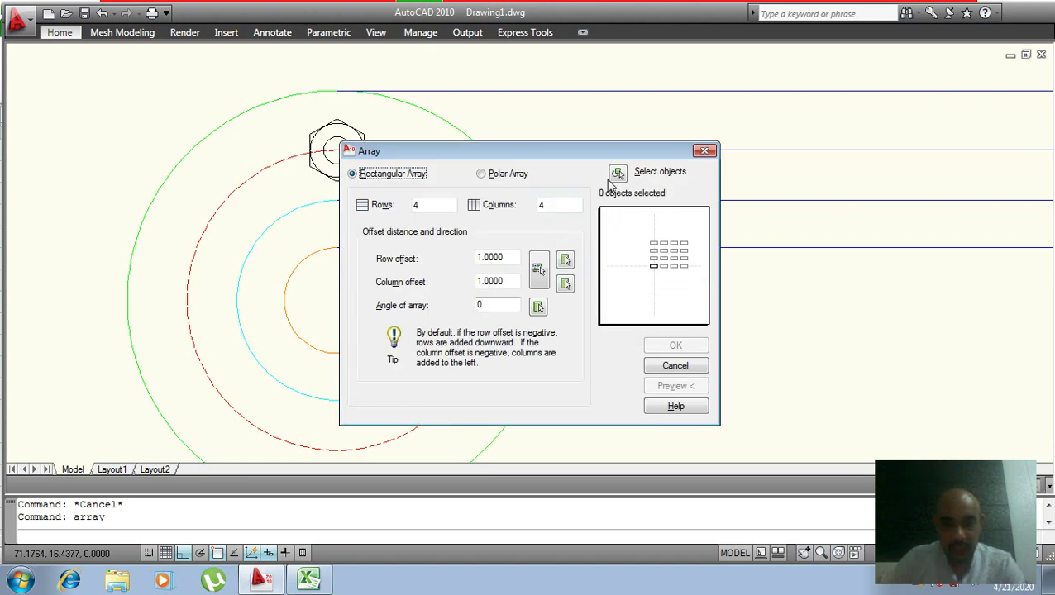
{"action": "left_click", "coordinate": [619, 173]}
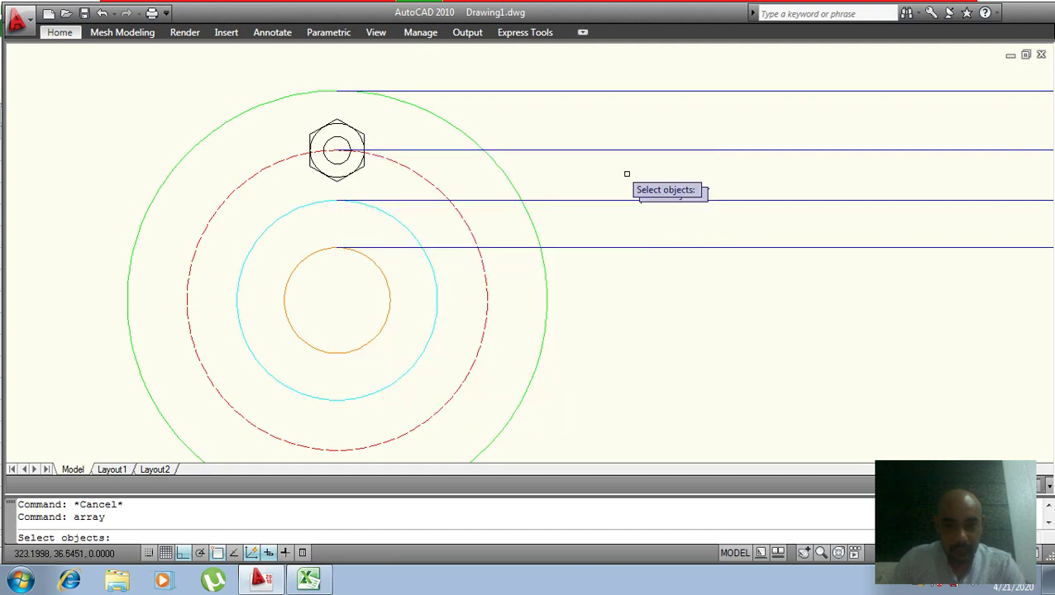
{"action": "left_click", "coordinate": [372, 110]}
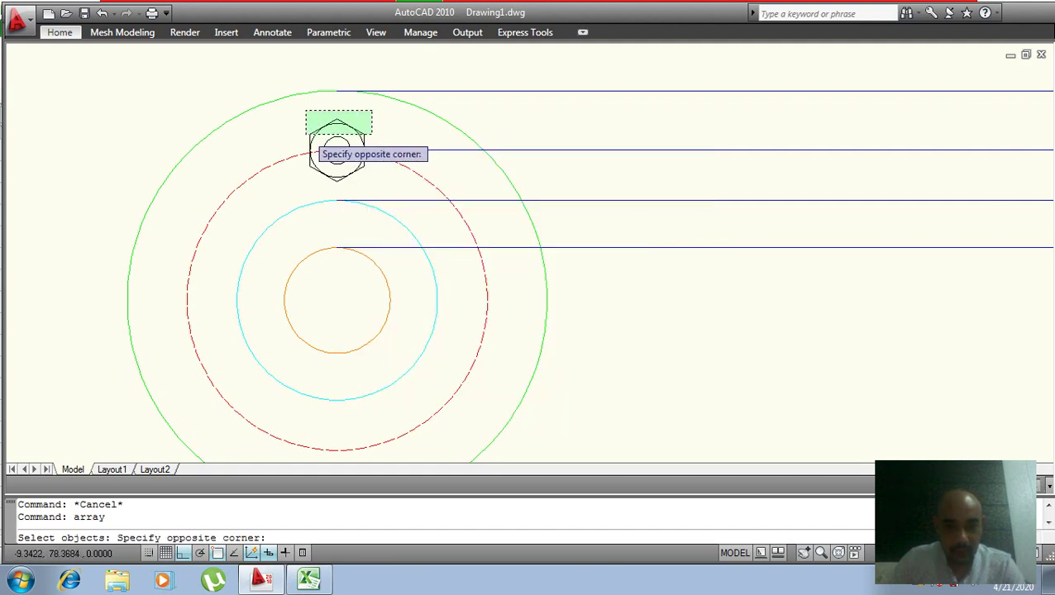
{"action": "left_click", "coordinate": [310, 143]}
{"action": "key", "text": "Return"}
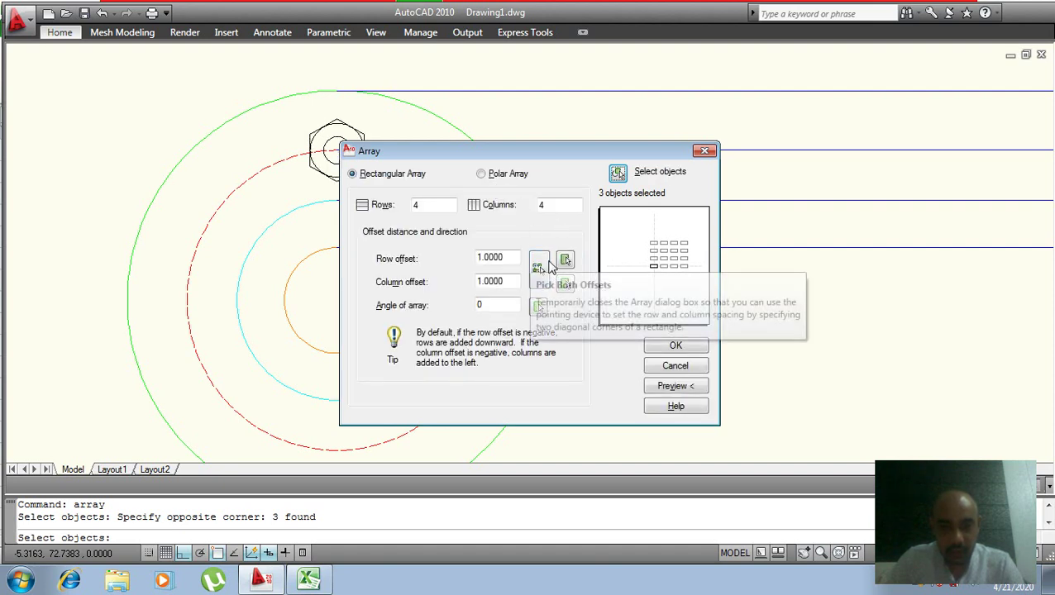
- Polar-array the nut's 3 objects about the flange centre: 4 items over 360°
{"action": "left_click", "coordinate": [491, 177]}
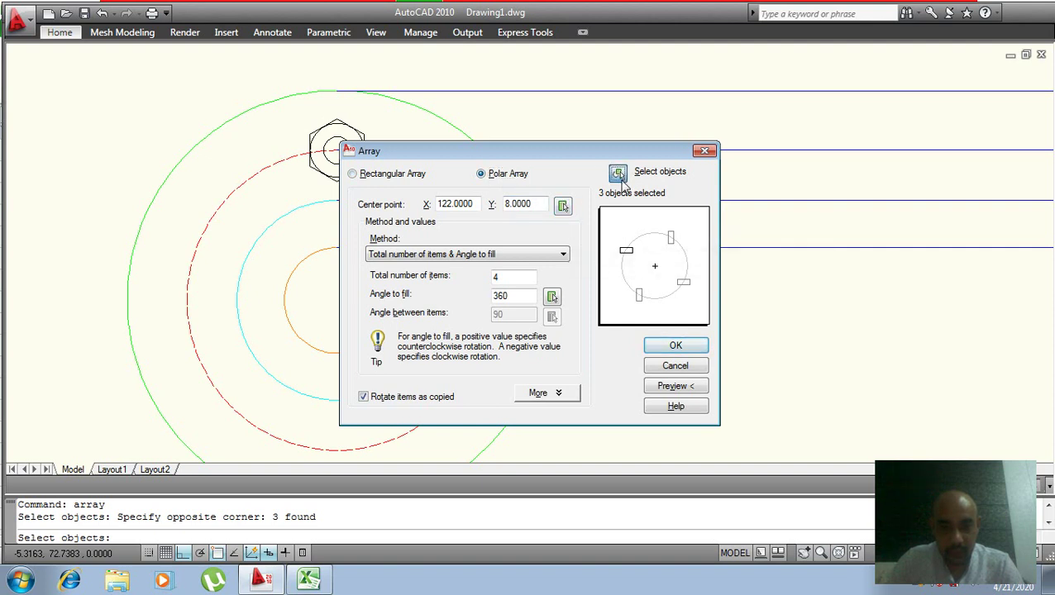
{"action": "left_click", "coordinate": [620, 177]}
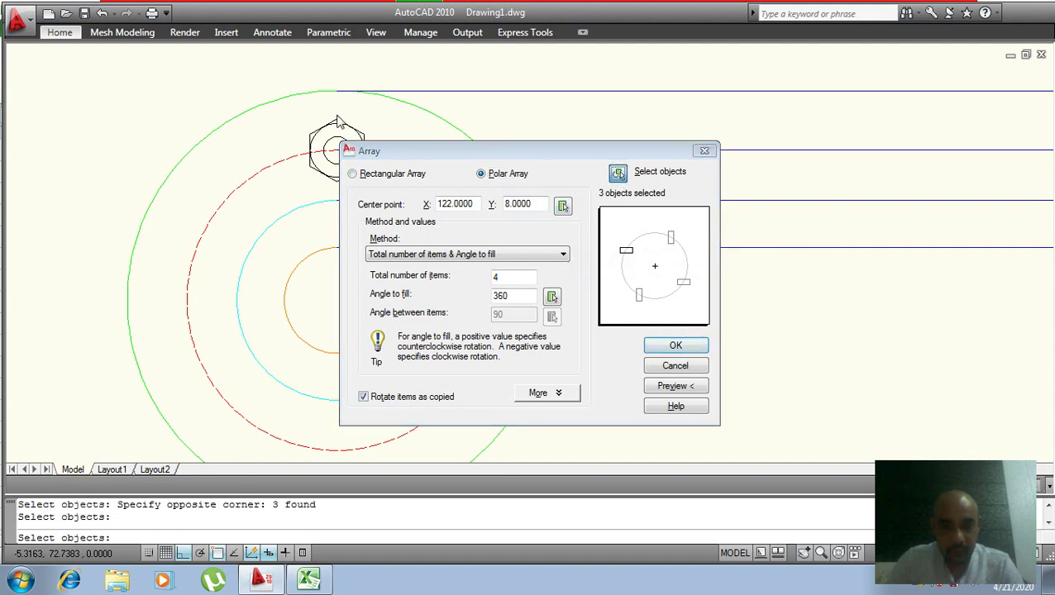
{"action": "left_click", "coordinate": [366, 107]}
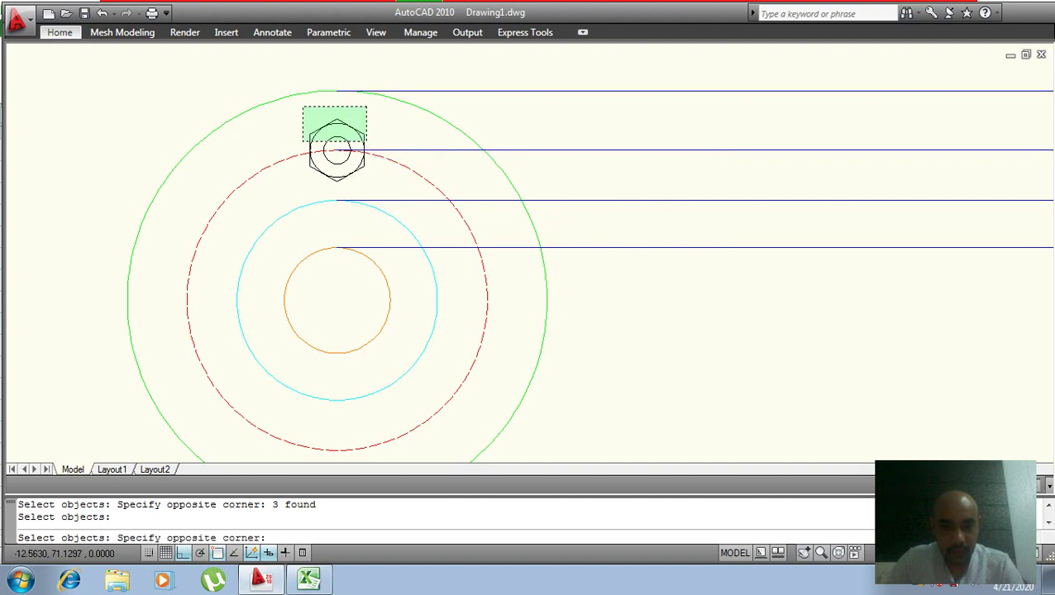
{"action": "left_click", "coordinate": [293, 139]}
{"action": "key", "text": "Return"}
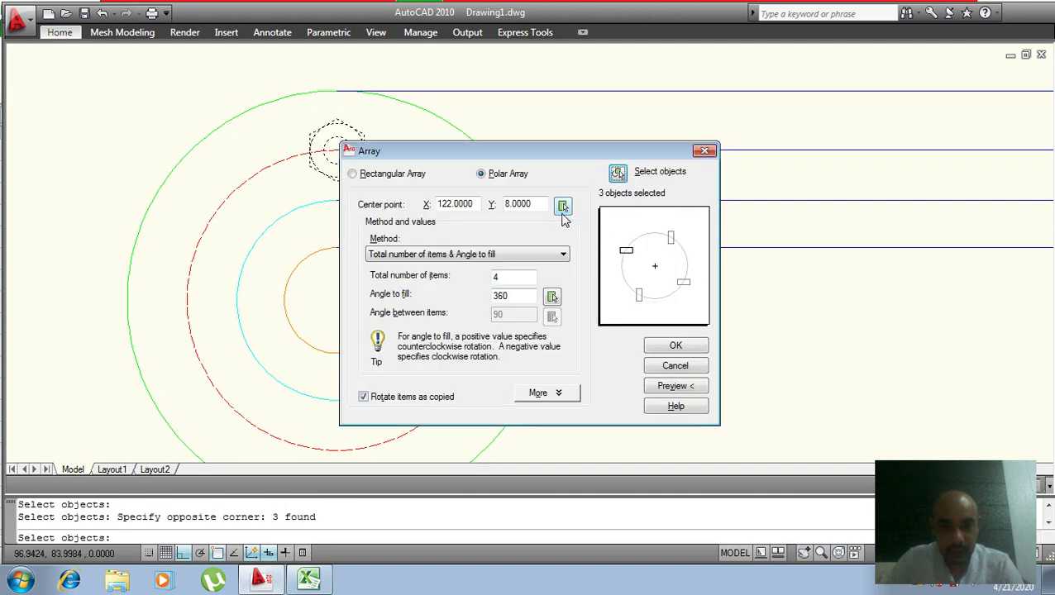
{"action": "left_click", "coordinate": [562, 207]}
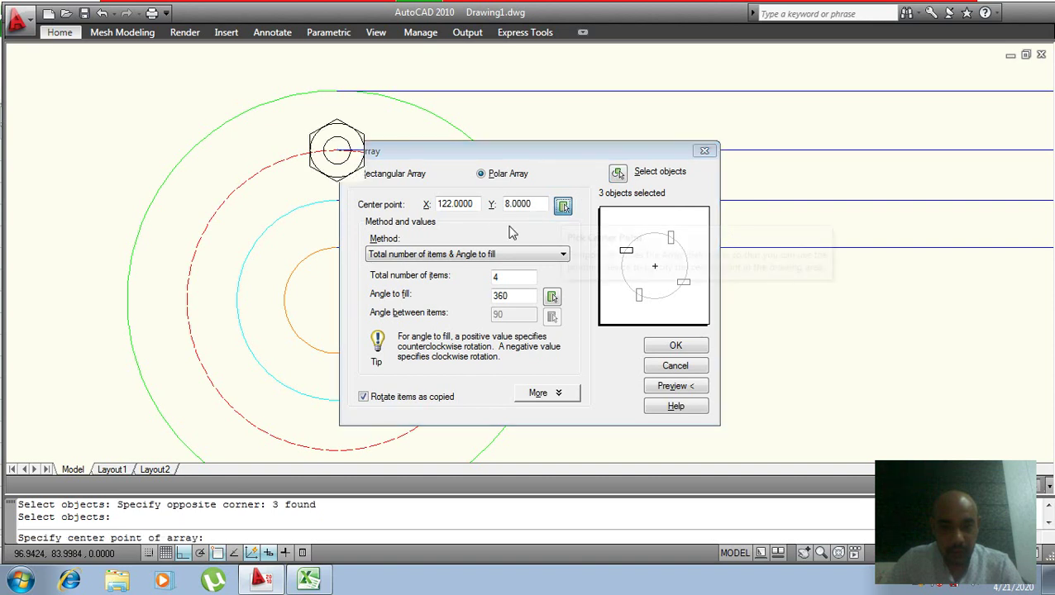
{"action": "left_click", "coordinate": [337, 301]}
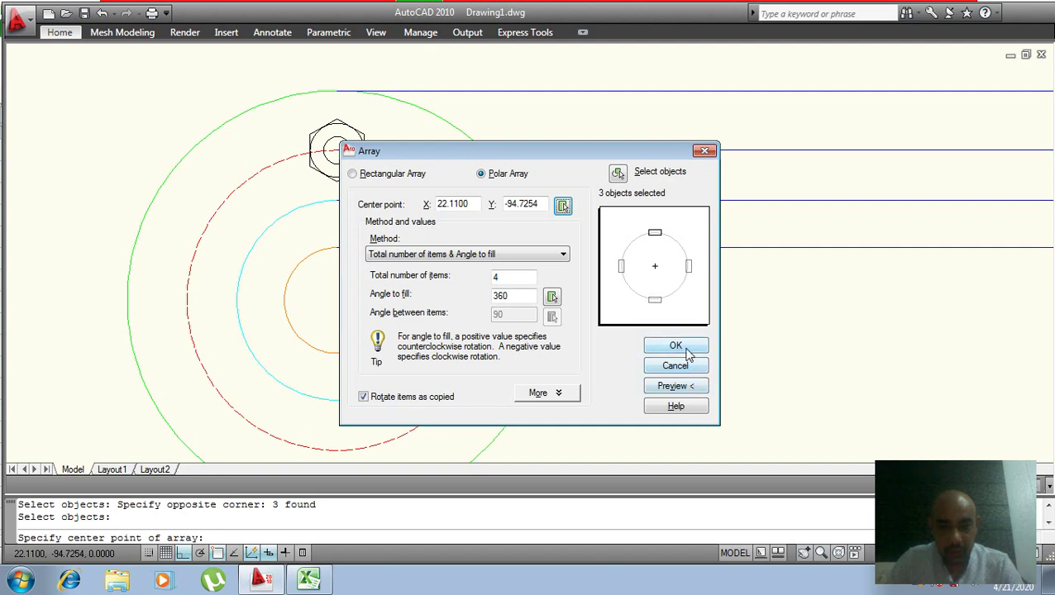
{"action": "left_click", "coordinate": [675, 347]}
{"action": "key", "text": "Escape"}
{"action": "scroll", "coordinate": [620, 290], "scroll_direction": "down", "scroll_amount": 4}
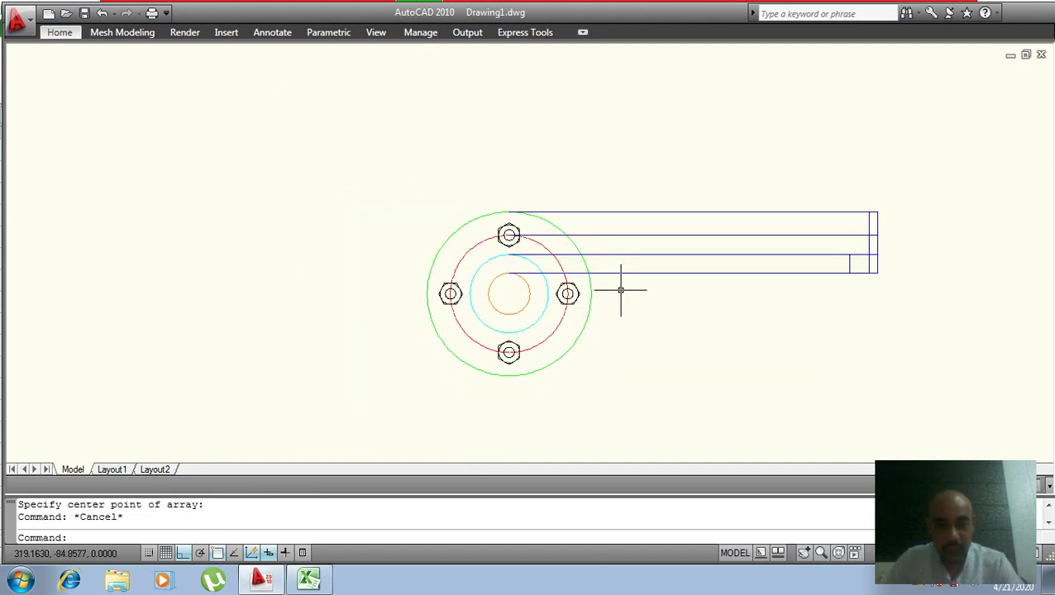
- Offset the top bolt's horizontal line 7 units above and 7 units below in the side view
{"action": "scroll", "coordinate": [688, 325], "scroll_direction": "up", "scroll_amount": 2}
{"action": "middle_click_drag", "start_coordinate": [690, 324], "coordinate": [436, 319]}
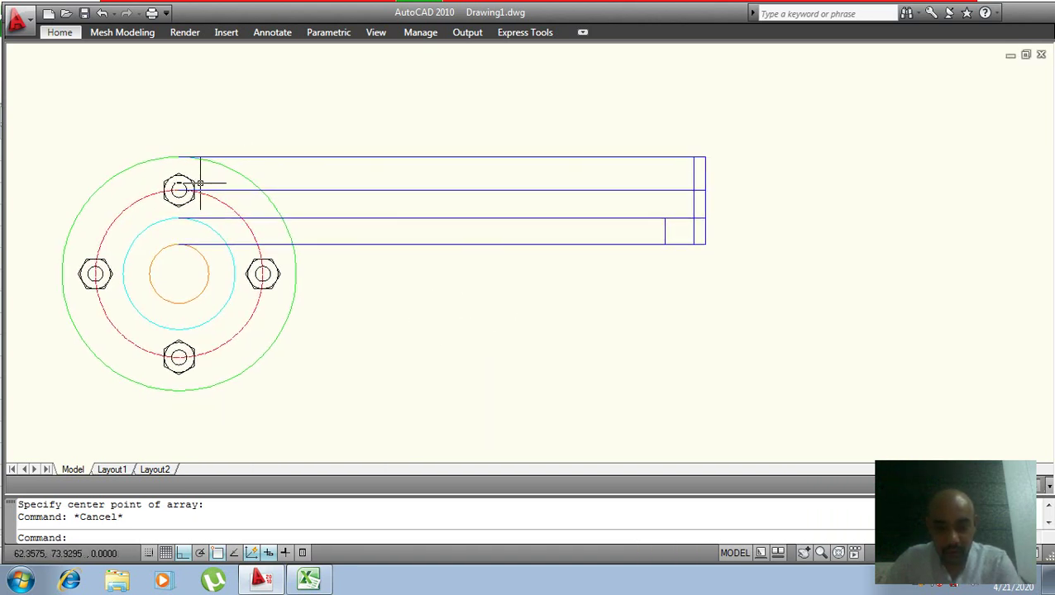
{"action": "key", "text": "Escape"}
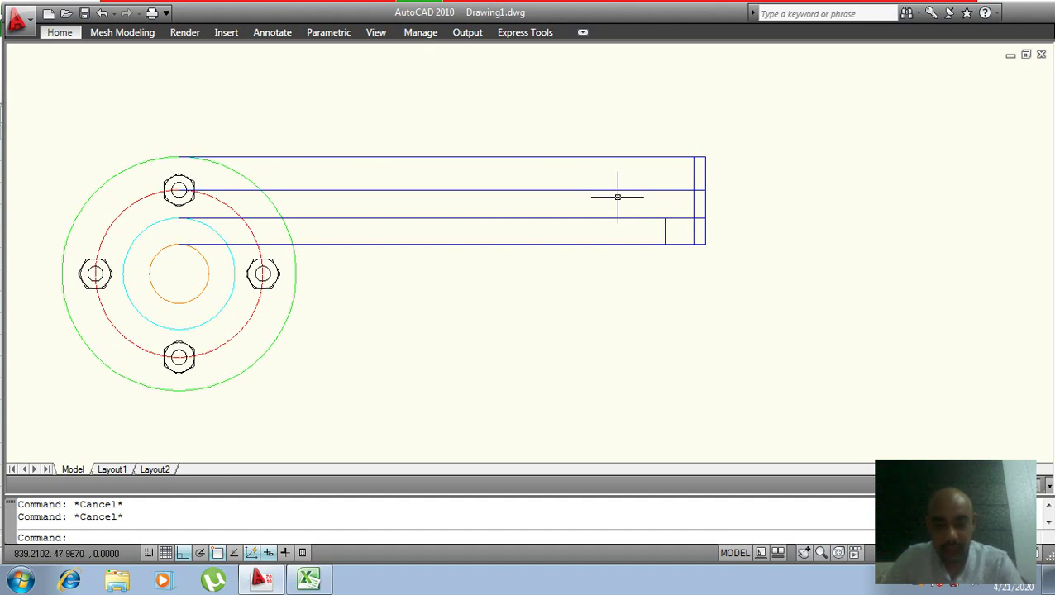
{"action": "type", "text": "o"}
{"action": "key", "text": "Return"}
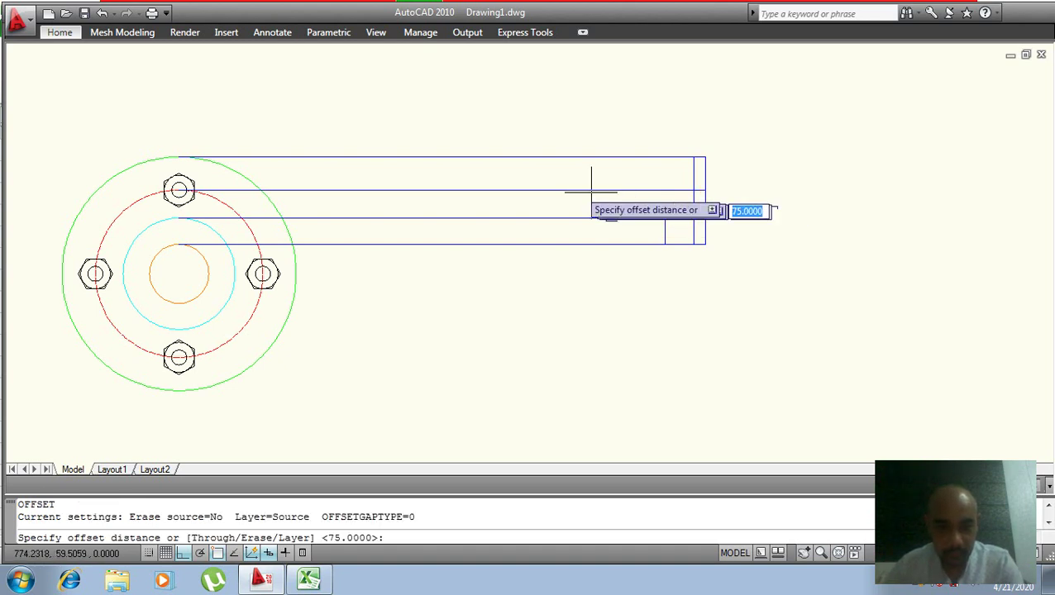
{"action": "key", "text": "Escape"}
{"action": "type", "text": "o"}
{"action": "key", "text": "Return"}
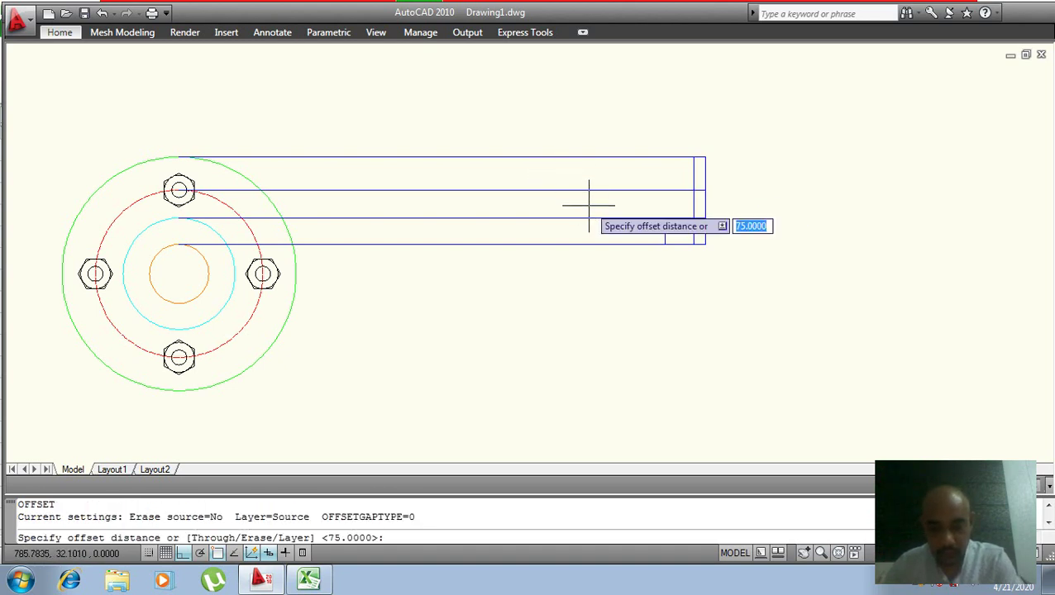
{"action": "type", "text": "7"}
{"action": "key", "text": "Return"}
{"action": "left_click", "coordinate": [654, 191]}
{"action": "left_click", "coordinate": [659, 176]}
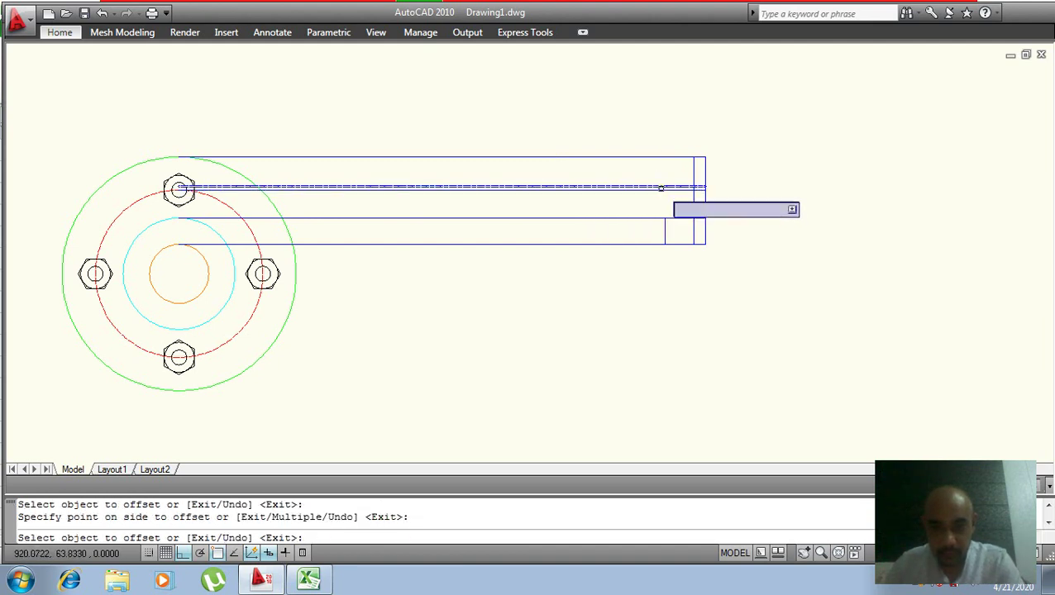
{"action": "left_click", "coordinate": [662, 191]}
{"action": "left_click", "coordinate": [657, 197]}
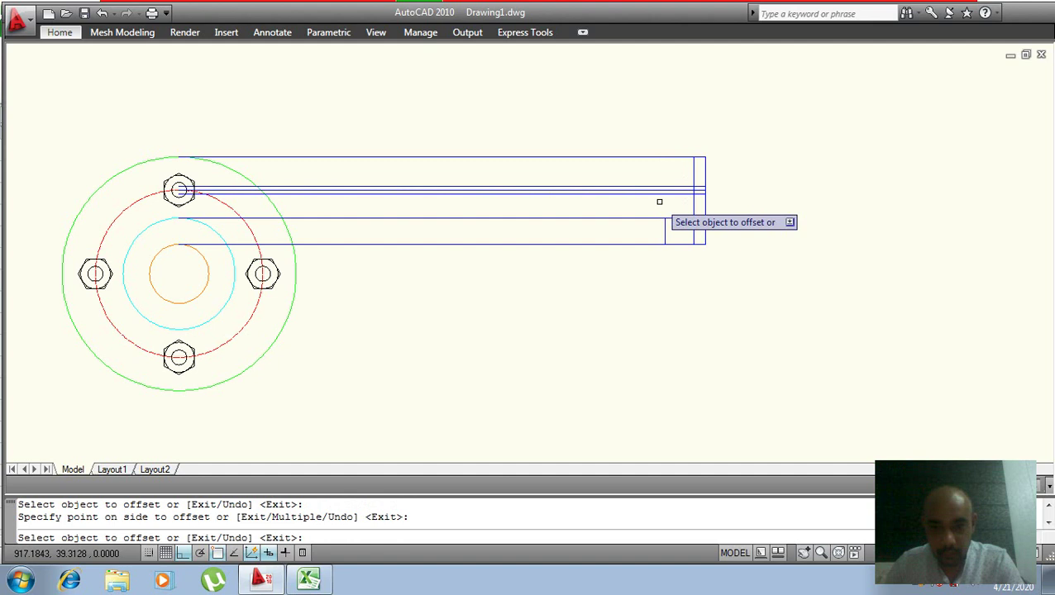
- Bring up the Excel flange coupling table listing bolt diameter 14 and nut thickness 14
{"action": "scroll", "coordinate": [657, 192], "scroll_direction": "up", "scroll_amount": 3}
{"action": "scroll", "coordinate": [659, 182], "scroll_direction": "up", "scroll_amount": 4}
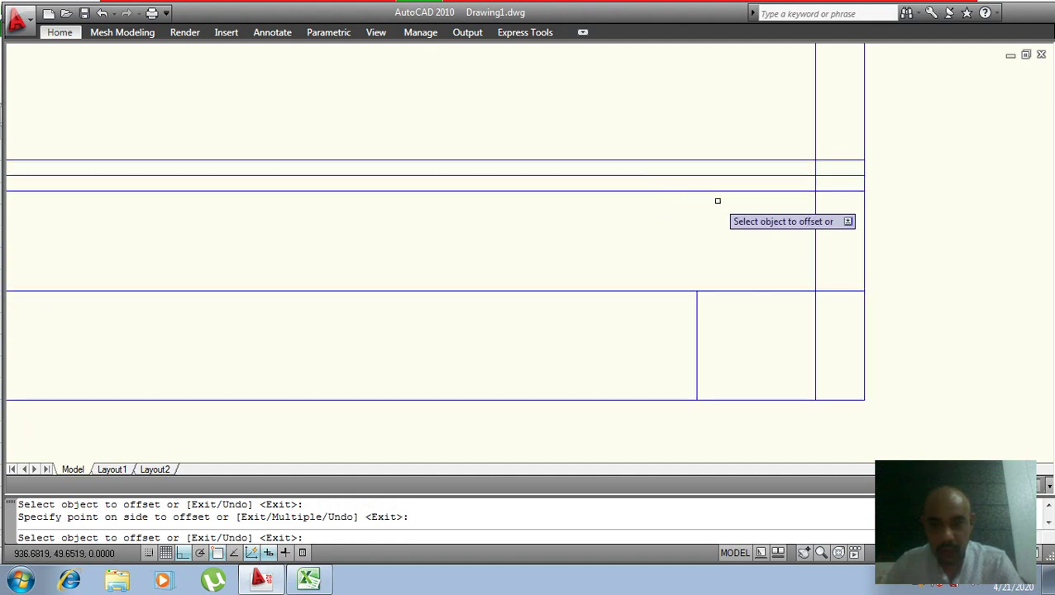
{"action": "scroll", "coordinate": [716, 204], "scroll_direction": "down", "scroll_amount": 2}
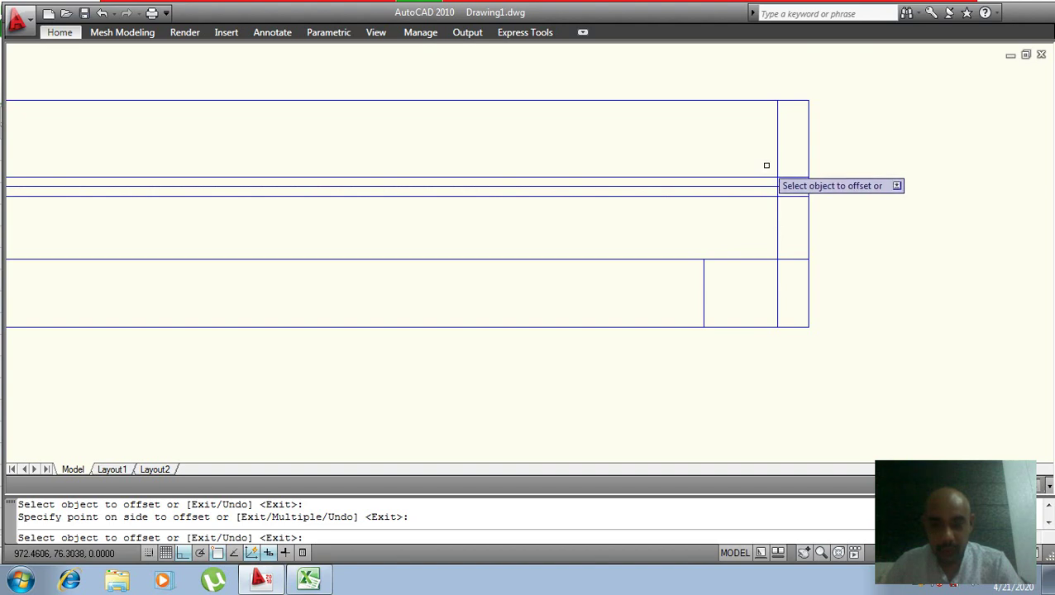
{"action": "left_click", "coordinate": [309, 579]}
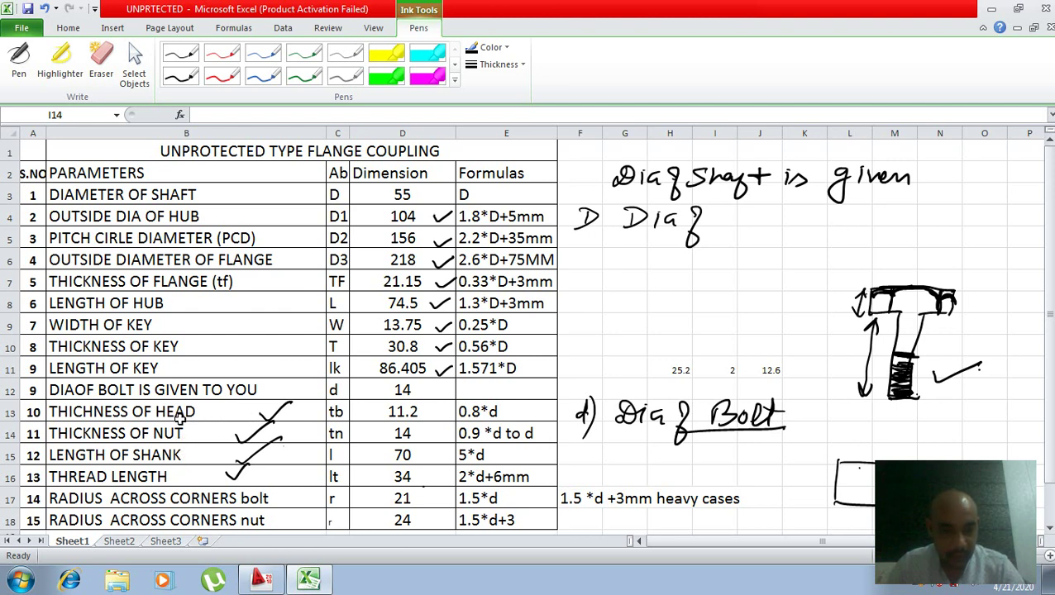
{"action": "left_click", "coordinate": [322, 580]}
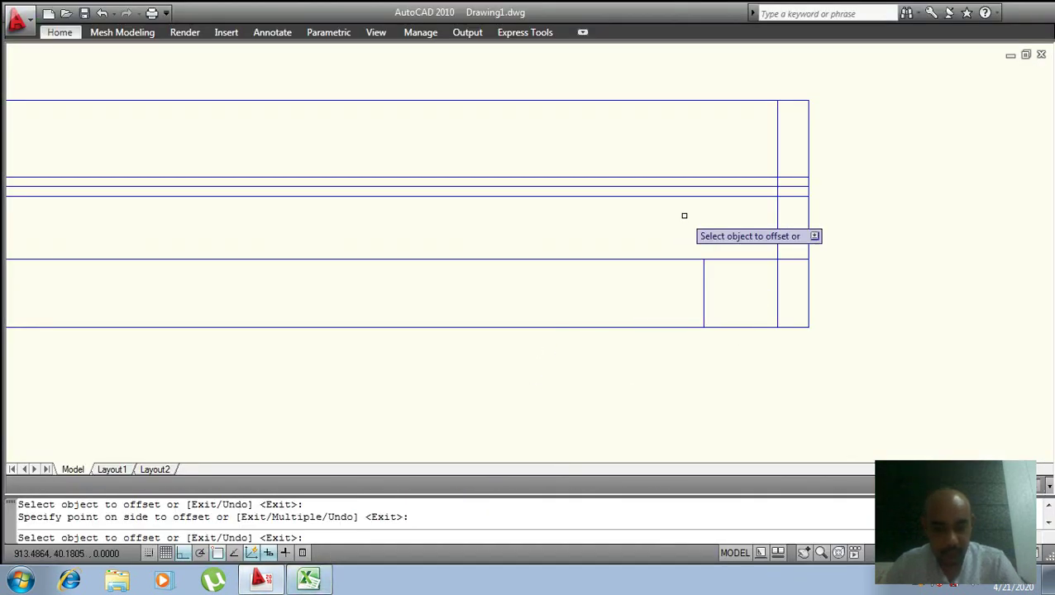
{"action": "key", "text": "Escape"}
{"action": "type", "text": "o"}
{"action": "key", "text": "Return"}
{"action": "type", "text": "12"}
{"action": "key", "text": "Return"}
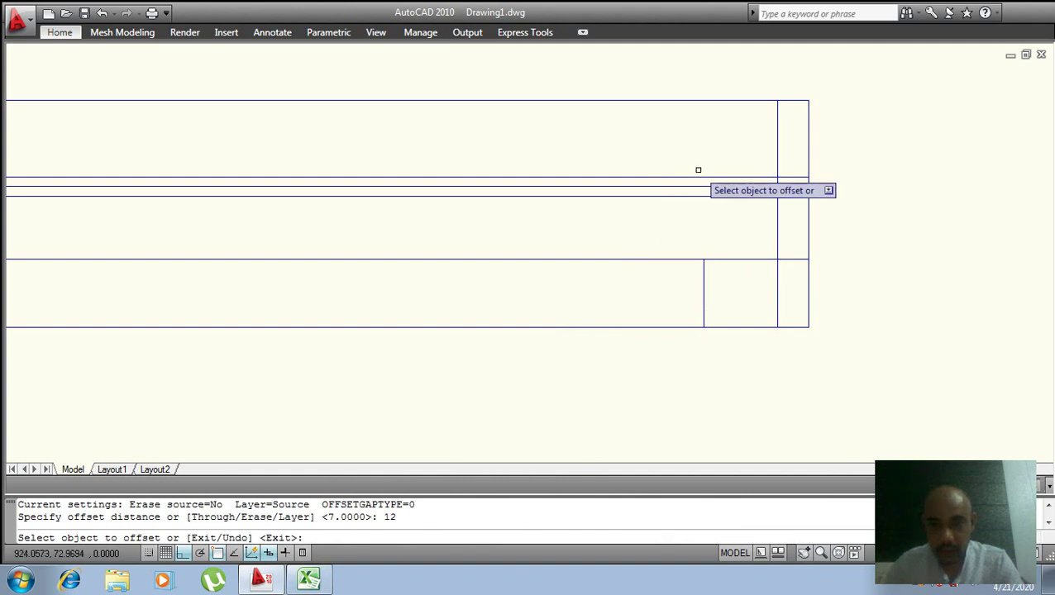
{"action": "left_click", "coordinate": [777, 126]}
{"action": "left_click", "coordinate": [758, 134]}
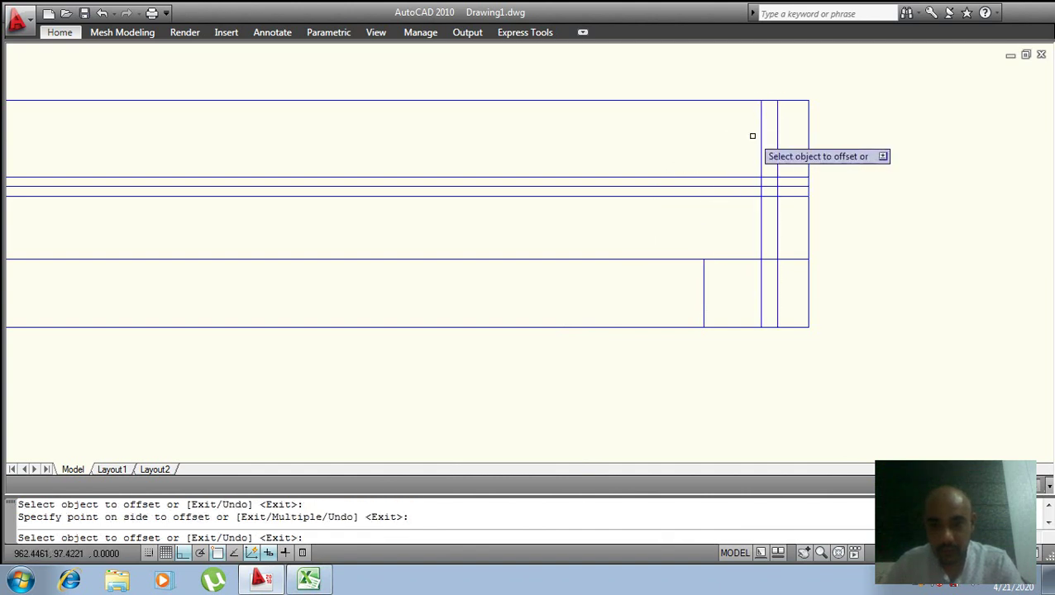
{"action": "key", "text": "Escape"}
{"action": "type", "text": "tr"}
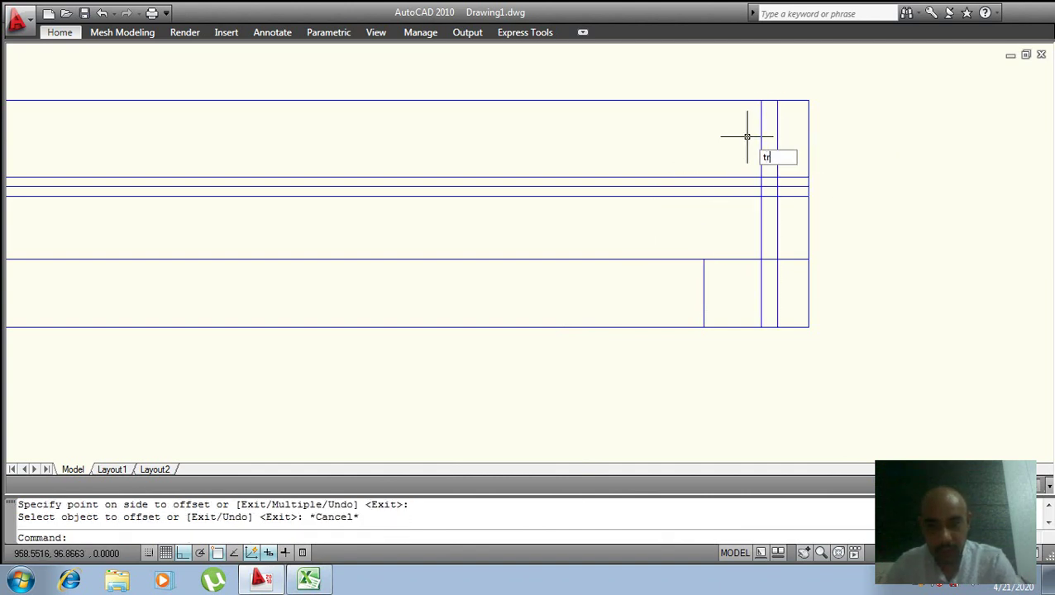
{"action": "key", "text": "Return"}
{"action": "key", "text": "Return"}
{"action": "left_click", "coordinate": [732, 152]}
{"action": "left_click", "coordinate": [688, 227]}
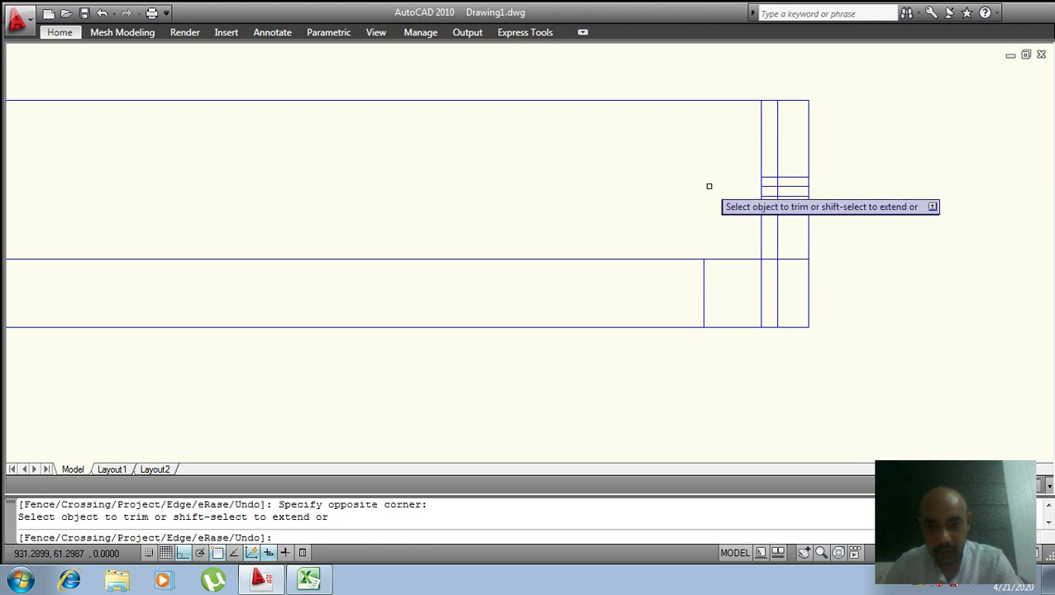
{"action": "left_click", "coordinate": [789, 144]}
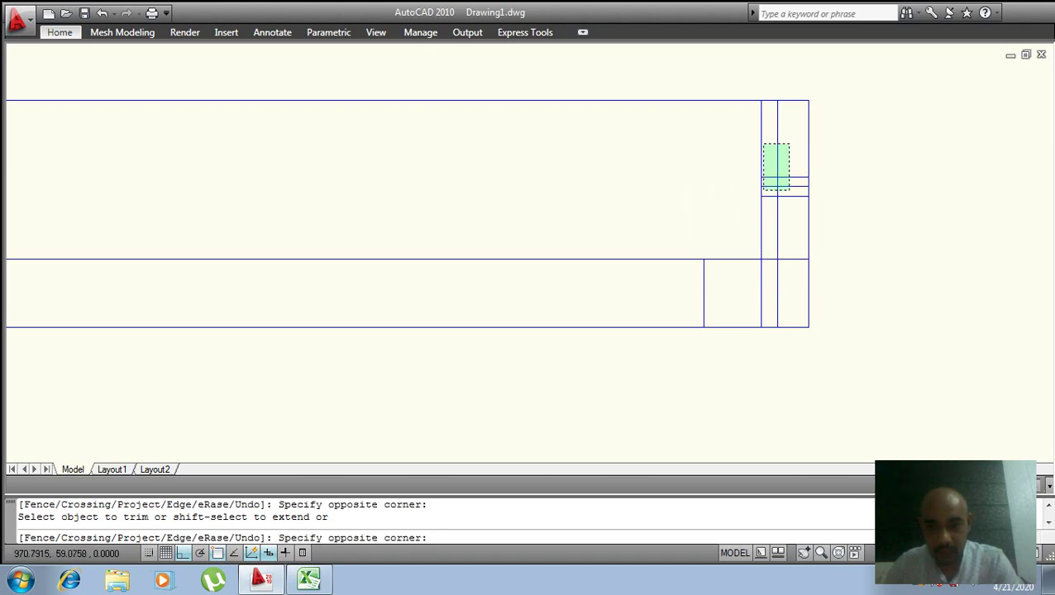
{"action": "left_click", "coordinate": [735, 147]}
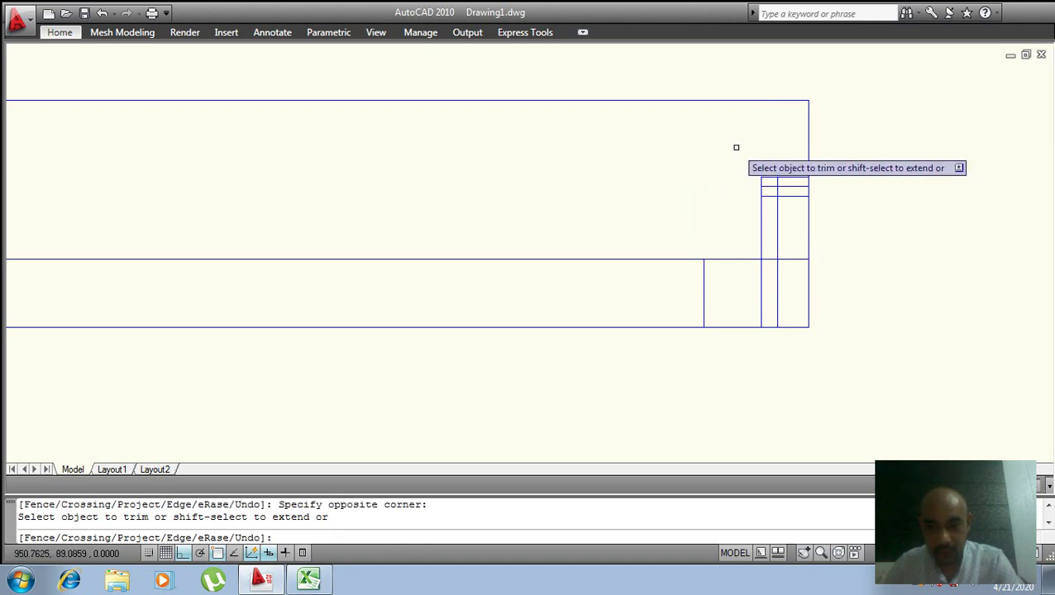
{"action": "left_click", "coordinate": [785, 216]}
{"action": "left_click", "coordinate": [744, 242]}
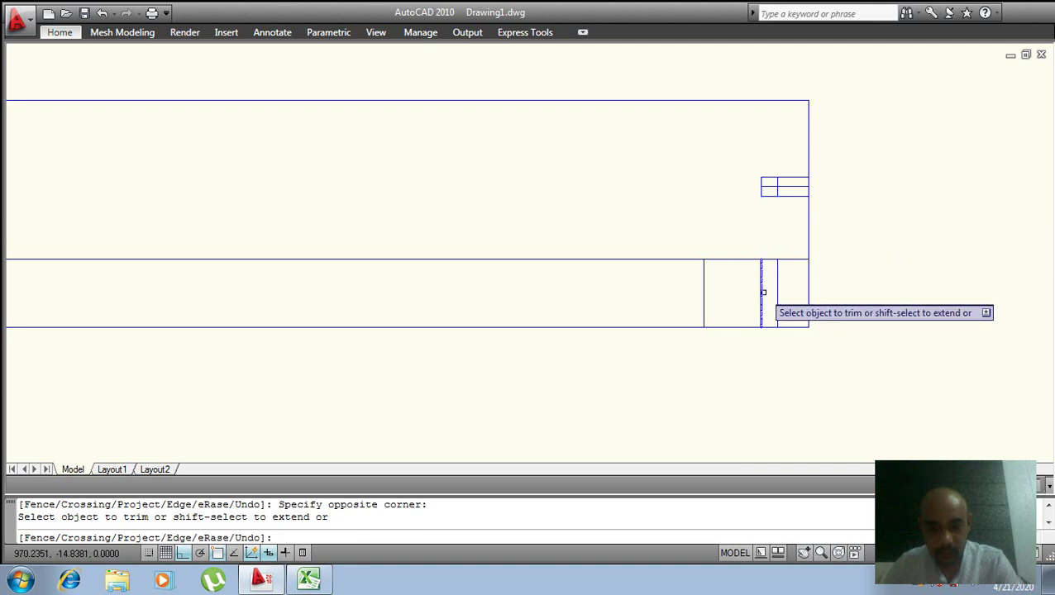
{"action": "key", "text": "Escape"}
{"action": "left_click", "coordinate": [795, 287]}
{"action": "left_click", "coordinate": [760, 322]}
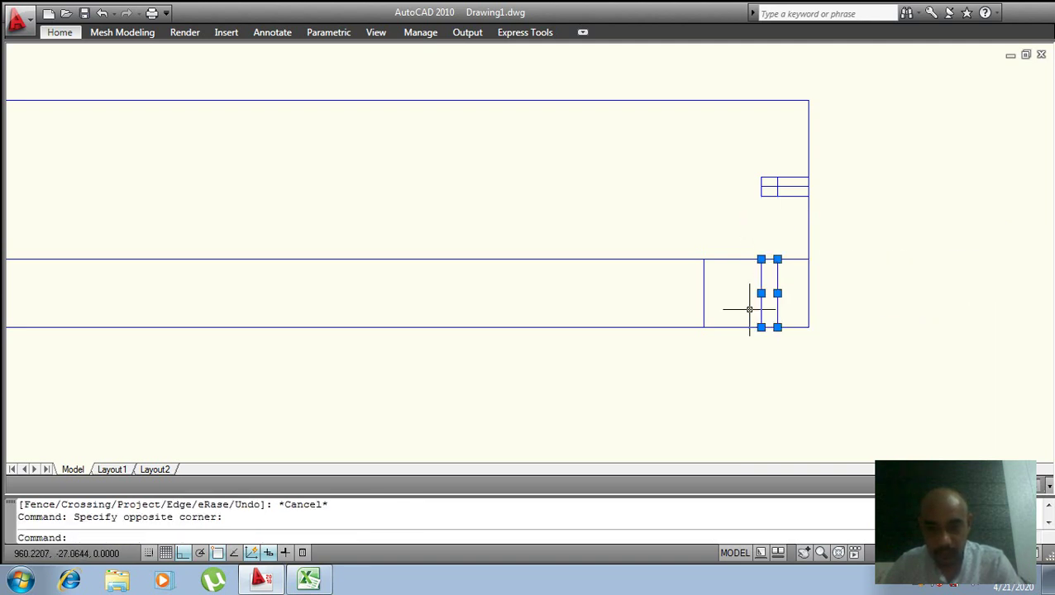
{"action": "type", "text": "e"}
{"action": "key", "text": "Return"}
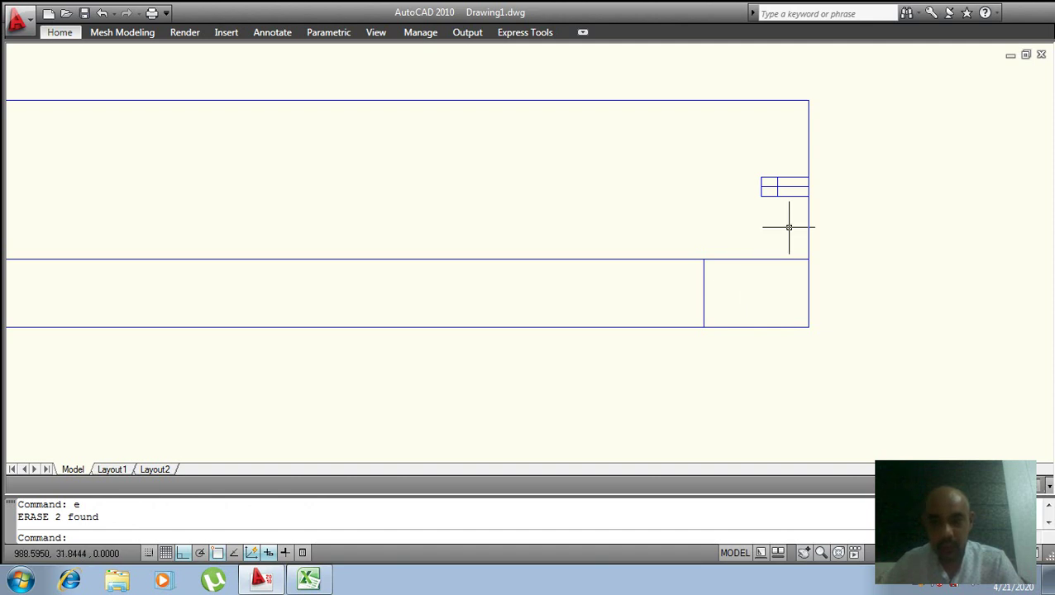
{"action": "scroll", "coordinate": [789, 223], "scroll_direction": "down", "scroll_amount": 4}
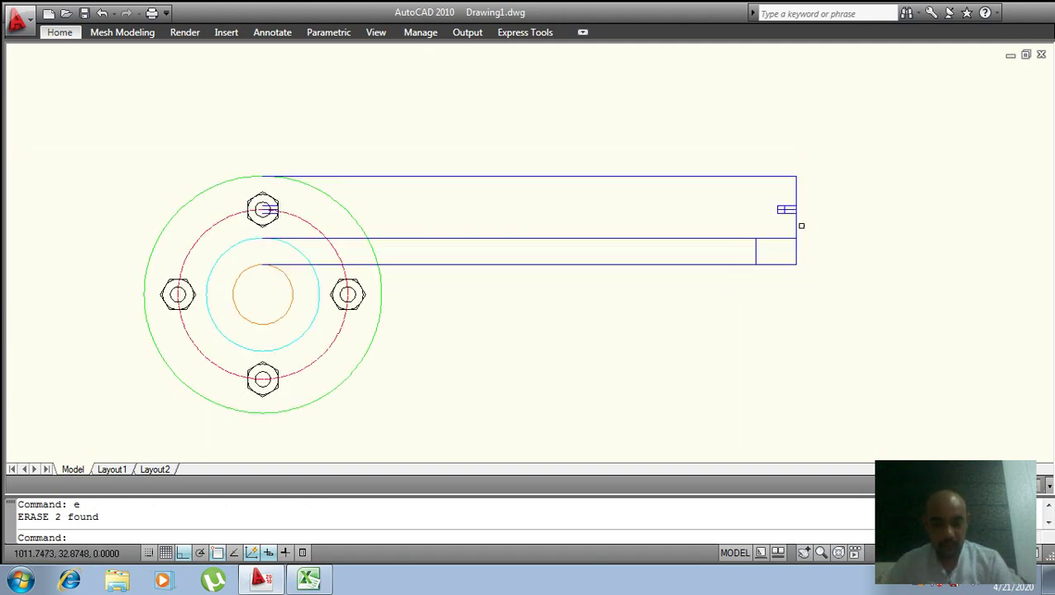
{"action": "key", "text": "ctrl+z"}
{"action": "key", "text": "ctrl+z"}
{"action": "key", "text": "ctrl+z"}
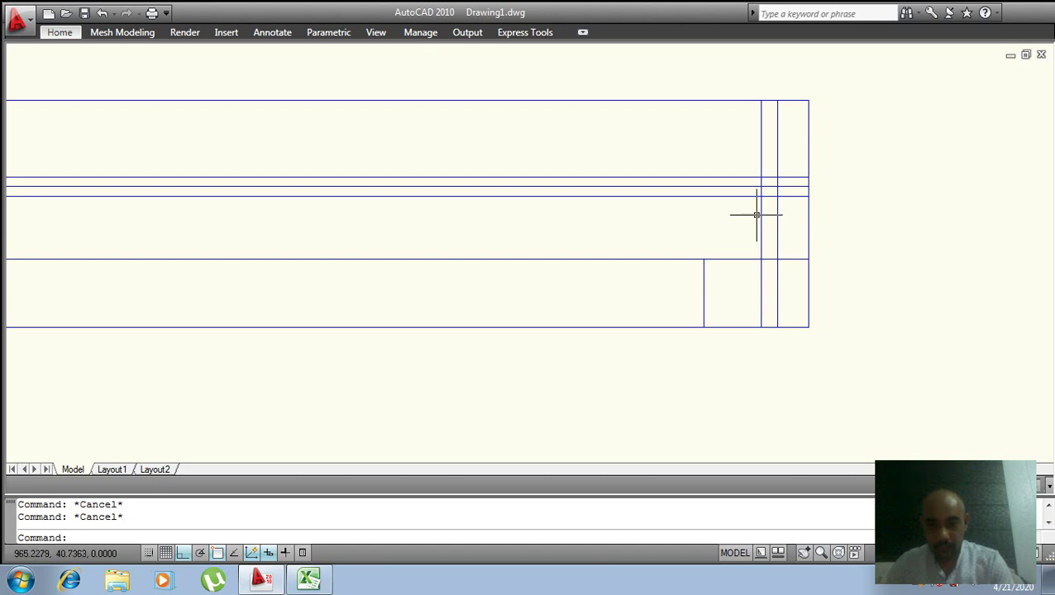
- Start a trim near the upper verticals with a crossing window, then cancel it
{"action": "key", "text": "Return"}
{"action": "key", "text": "Return"}
{"action": "left_click", "coordinate": [783, 150]}
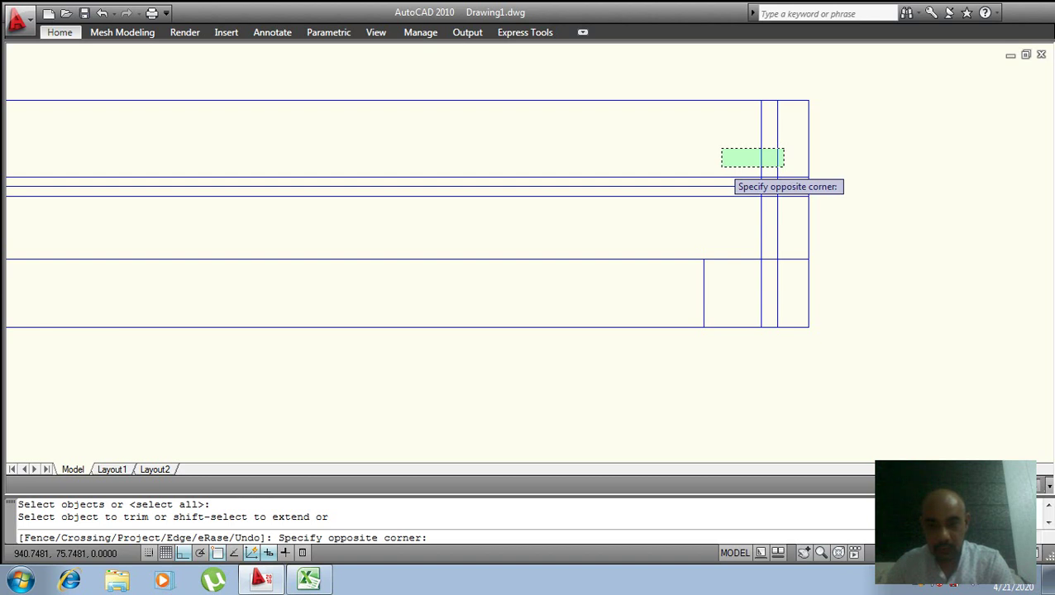
{"action": "key", "text": "Escape"}
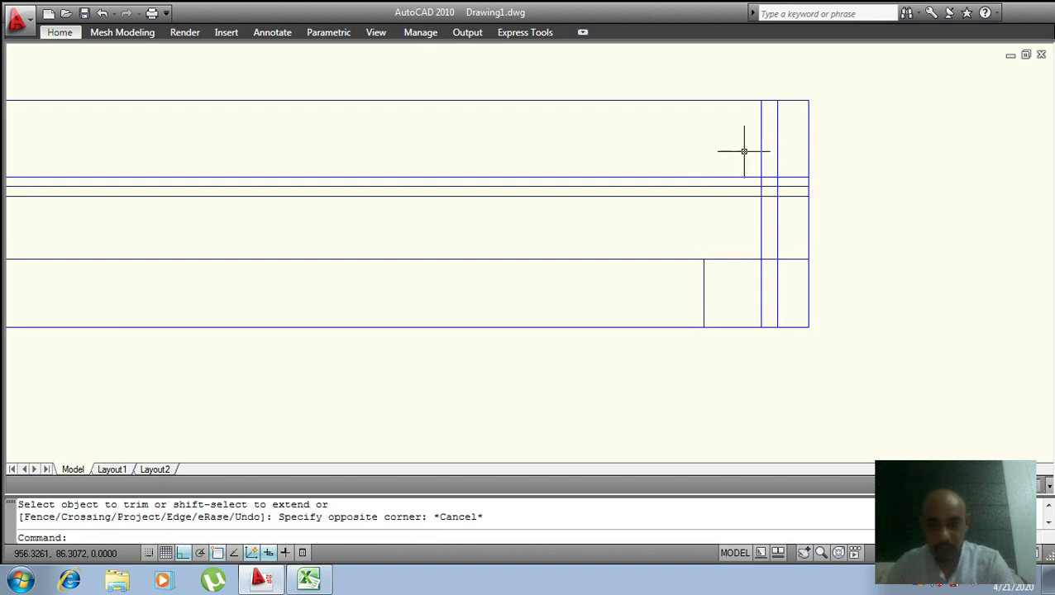
{"action": "key", "text": "Escape"}
{"action": "right_click", "coordinate": [761, 153]}
{"action": "key", "text": "Escape"}
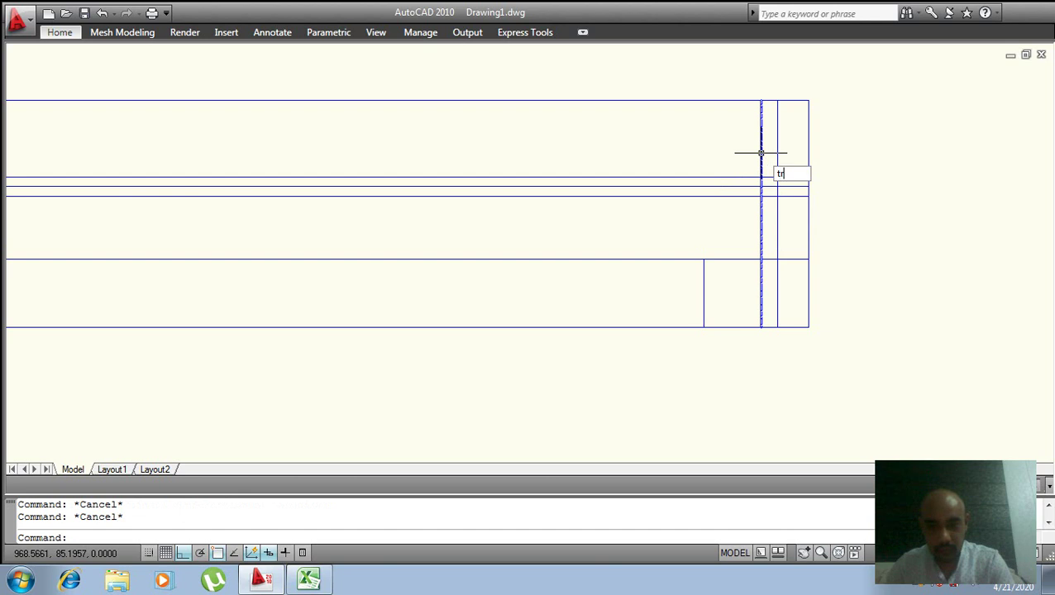
- Trim the left vertical above the horizontals and cut the three long horizontals back to it
{"action": "key", "text": "Return"}
{"action": "key", "text": "Return"}
{"action": "left_click", "coordinate": [761, 153]}
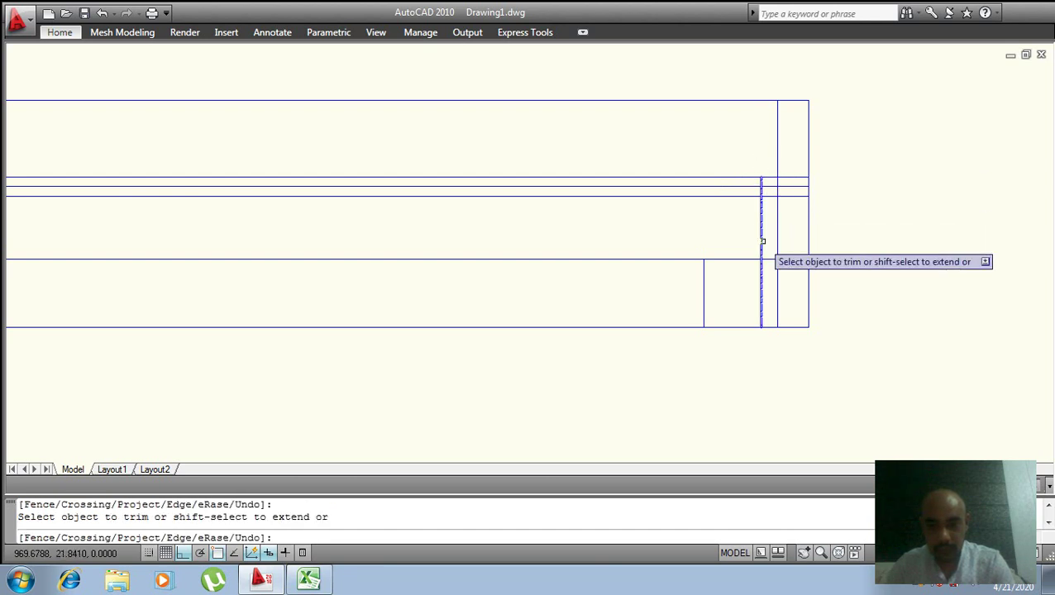
{"action": "left_click", "coordinate": [691, 157]}
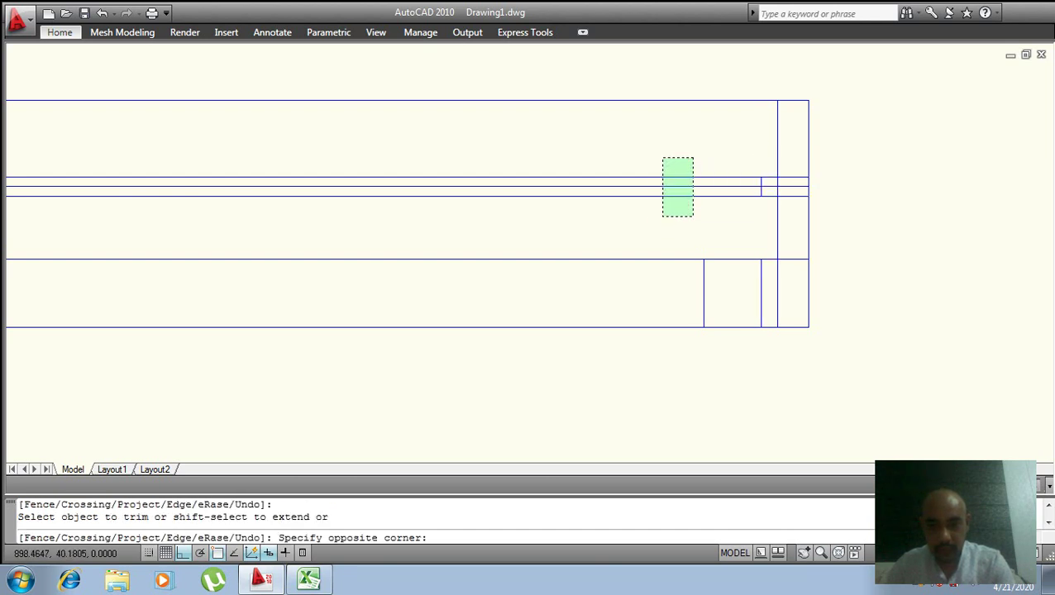
{"action": "left_click", "coordinate": [661, 215]}
{"action": "key", "text": "Escape"}
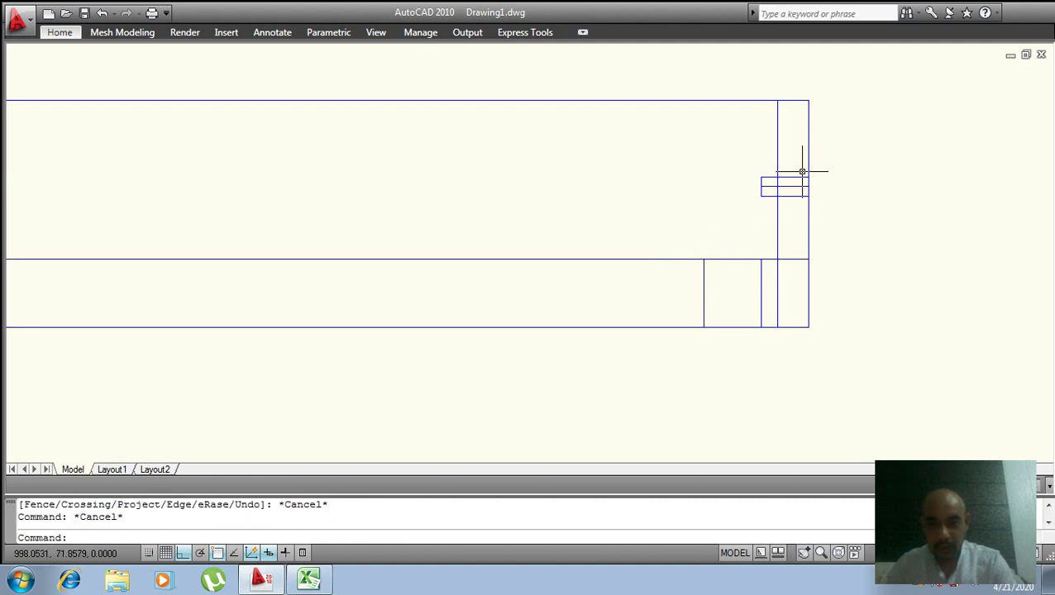
{"action": "scroll", "coordinate": [784, 177], "scroll_direction": "up", "scroll_amount": 2}
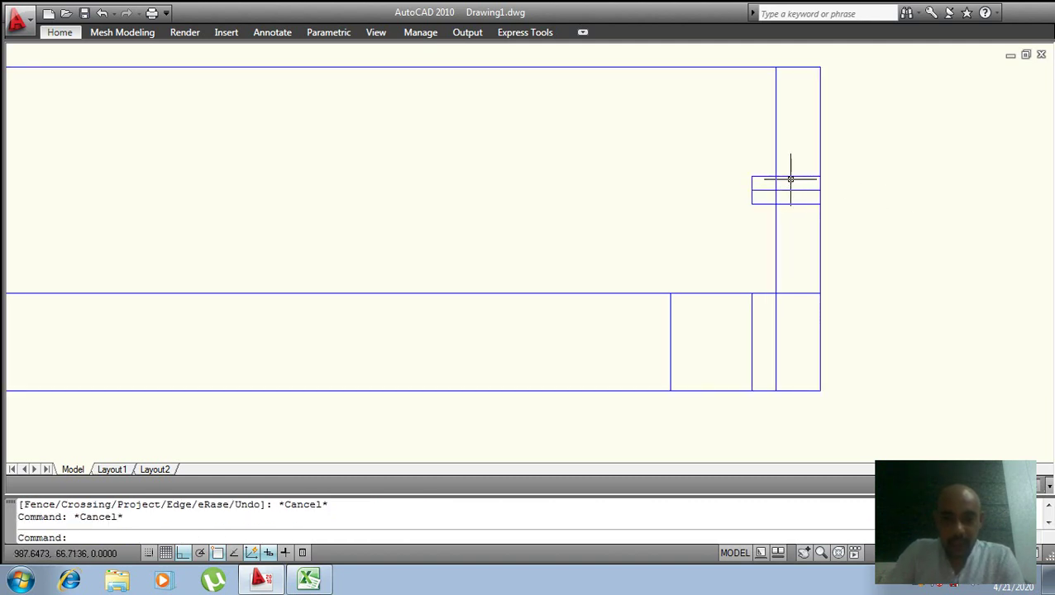
{"action": "type", "text": "o"}
{"action": "key", "text": "Return"}
- Set the offset distance to 14 and make a first offset attempt on the box's top line
{"action": "type", "text": "1"}
{"action": "key", "text": "Return"}
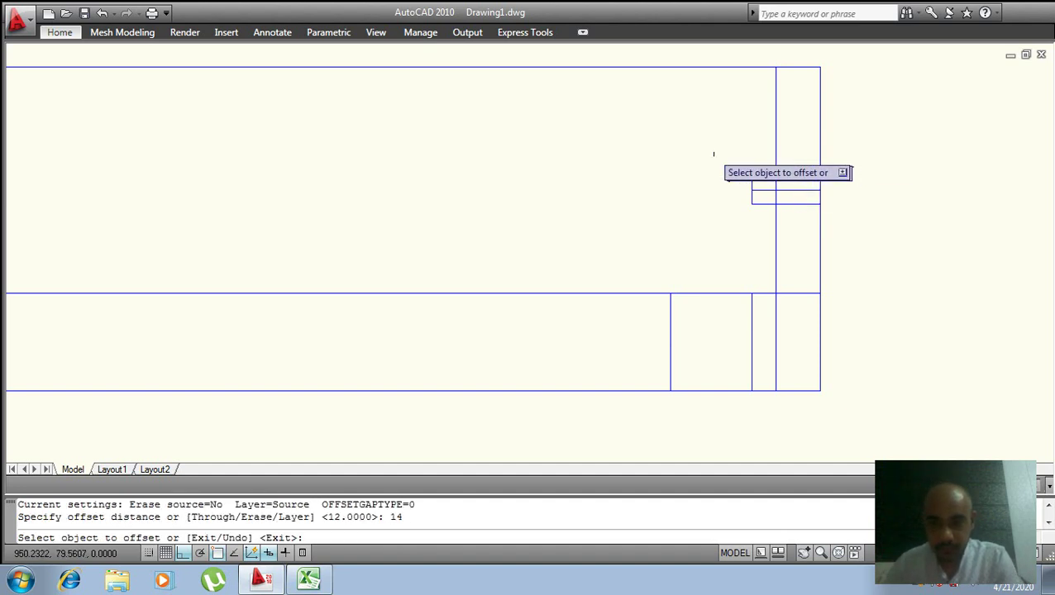
{"action": "left_click", "coordinate": [797, 181]}
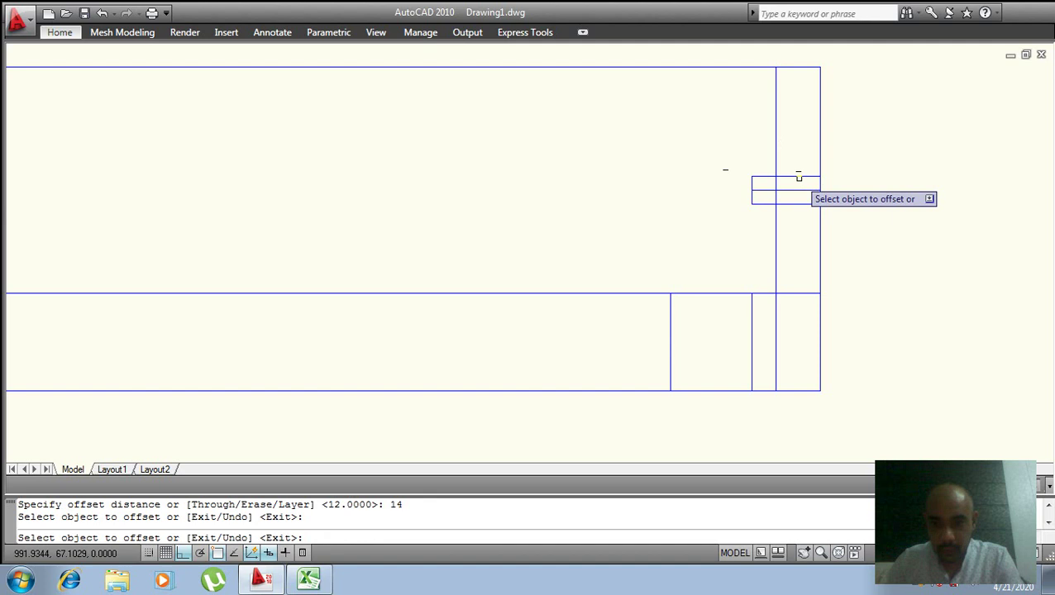
{"action": "left_click", "coordinate": [786, 176]}
{"action": "left_click", "coordinate": [782, 157]}
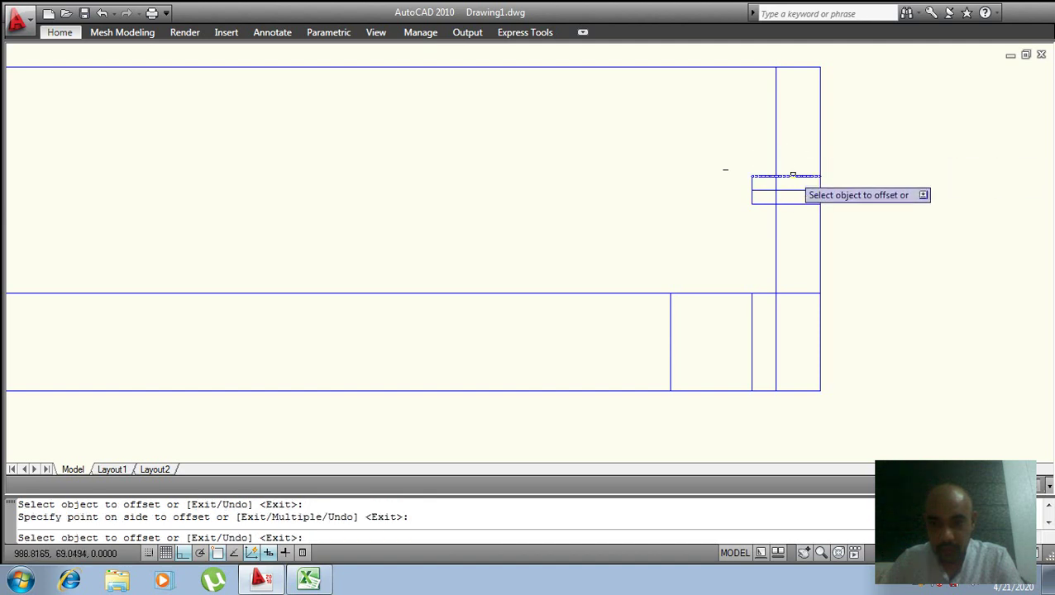
{"action": "key", "text": "Escape"}
{"action": "key", "text": "Escape"}
{"action": "key", "text": "Escape"}
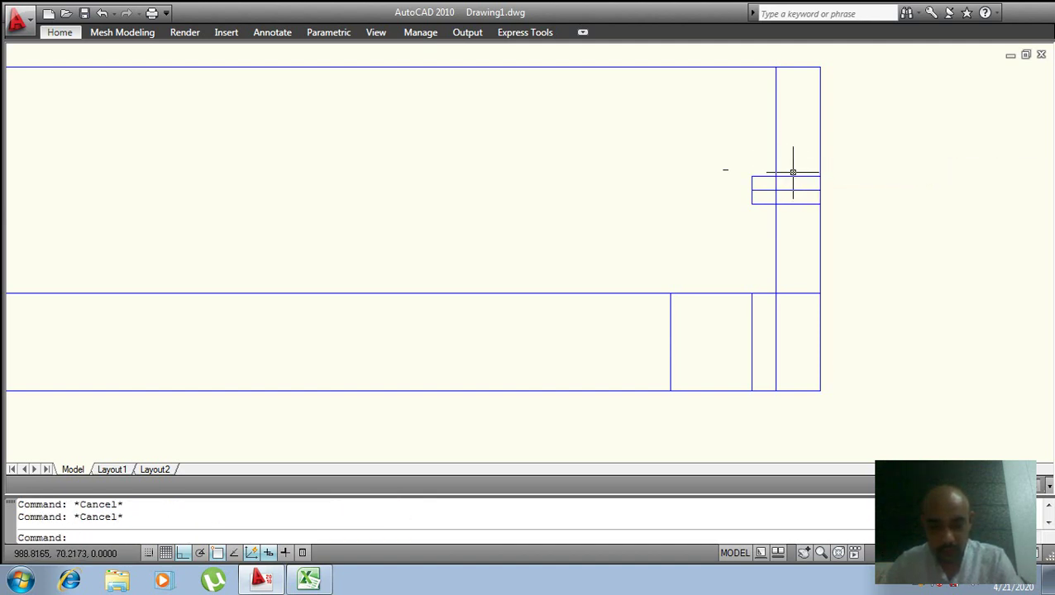
- Offset the short box's top line 14 units up and its bottom line 14 units down
{"action": "key", "text": "Return"}
{"action": "key", "text": "Return"}
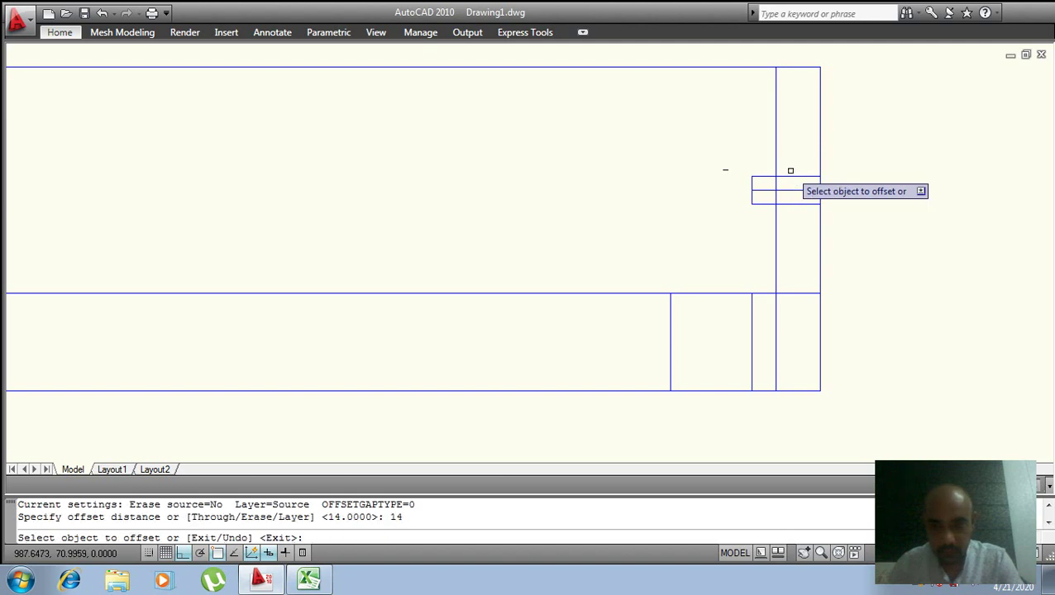
{"action": "scroll", "coordinate": [790, 171], "scroll_direction": "down", "scroll_amount": 2}
{"action": "left_click", "coordinate": [785, 175]}
{"action": "left_click", "coordinate": [784, 152]}
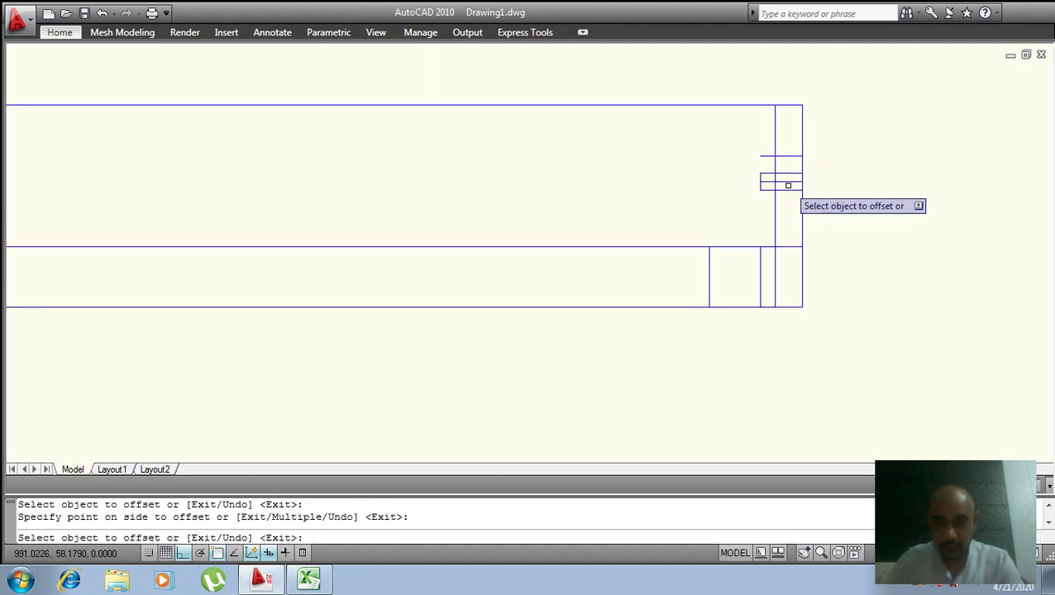
{"action": "left_click", "coordinate": [789, 190]}
{"action": "left_click", "coordinate": [788, 201]}
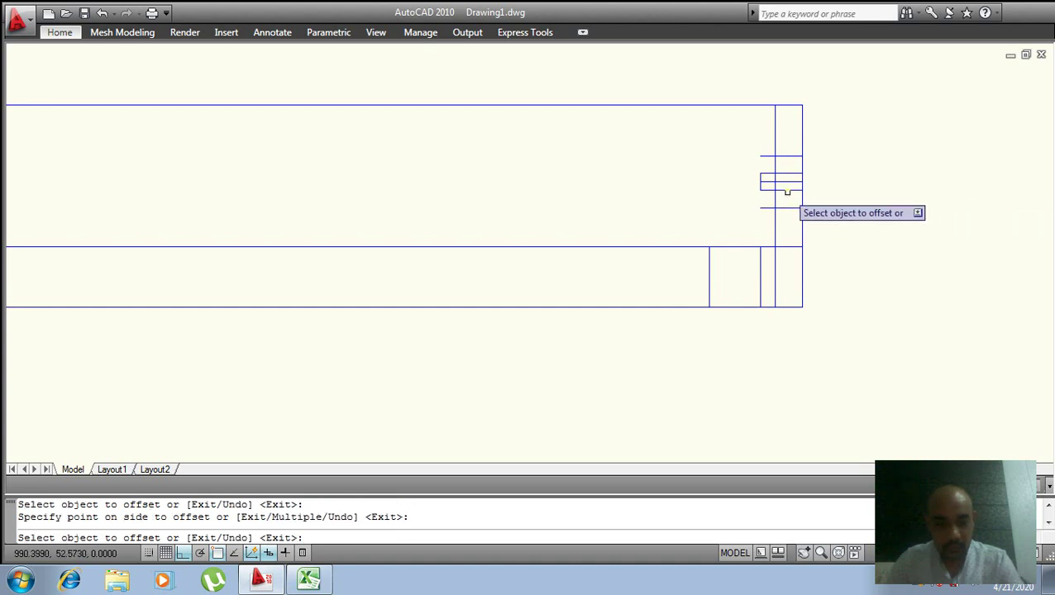
{"action": "key", "text": "Escape"}
{"action": "scroll", "coordinate": [756, 153], "scroll_direction": "up", "scroll_amount": 3}
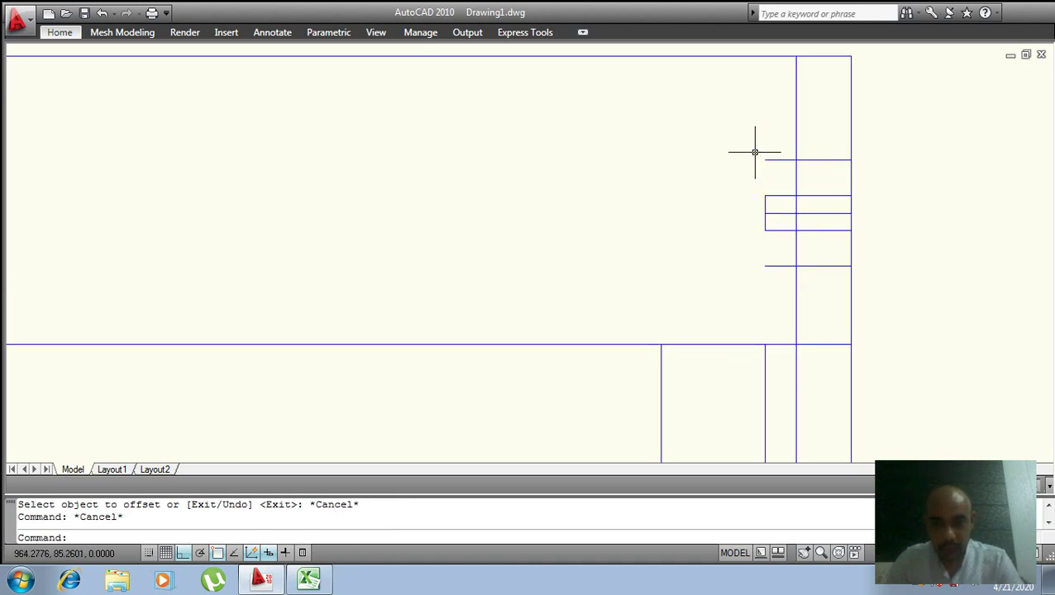
{"action": "type", "text": "l"}
{"action": "key", "text": "Return"}
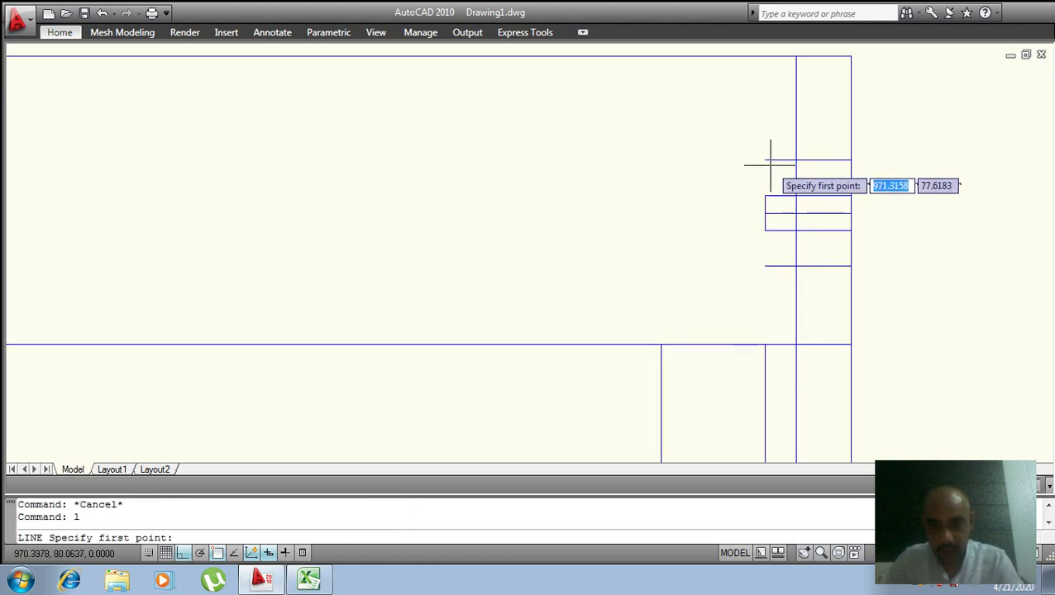
- Erase the short vertical left of the box and draw a vertical line joining the two new lines' left ends
{"action": "left_click", "coordinate": [766, 160]}
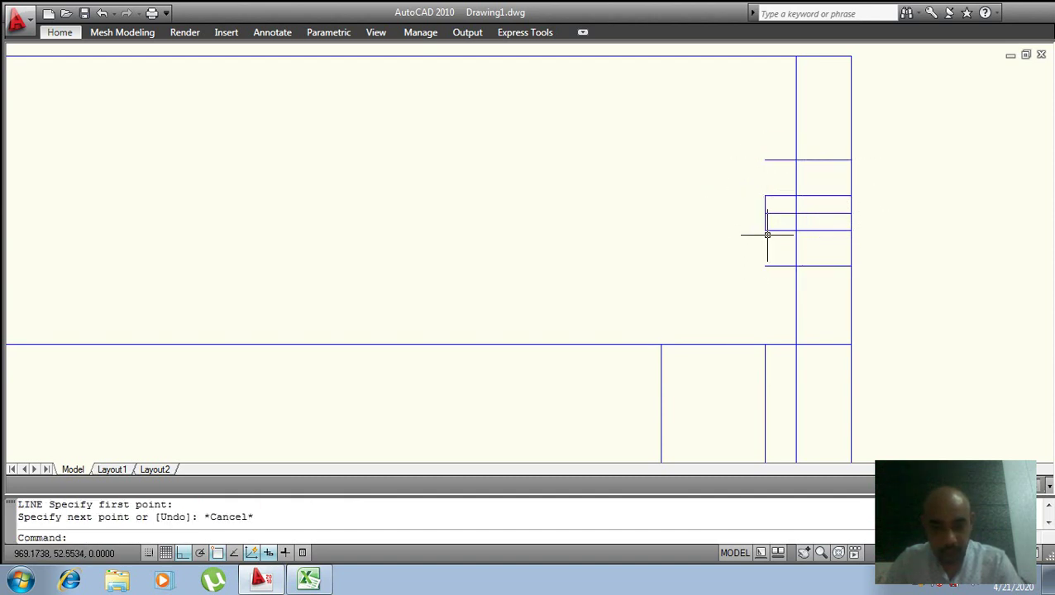
{"action": "key", "text": "Escape"}
{"action": "key", "text": "Return"}
{"action": "key", "text": "Return"}
{"action": "key", "text": "Escape"}
{"action": "left_click", "coordinate": [765, 222]}
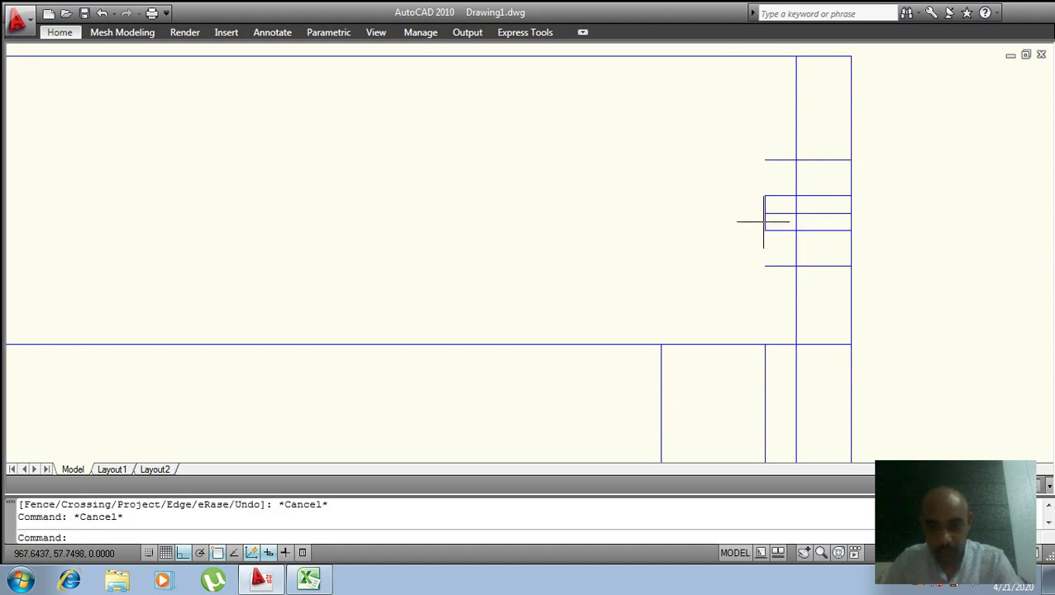
{"action": "type", "text": "e"}
{"action": "key", "text": "Return"}
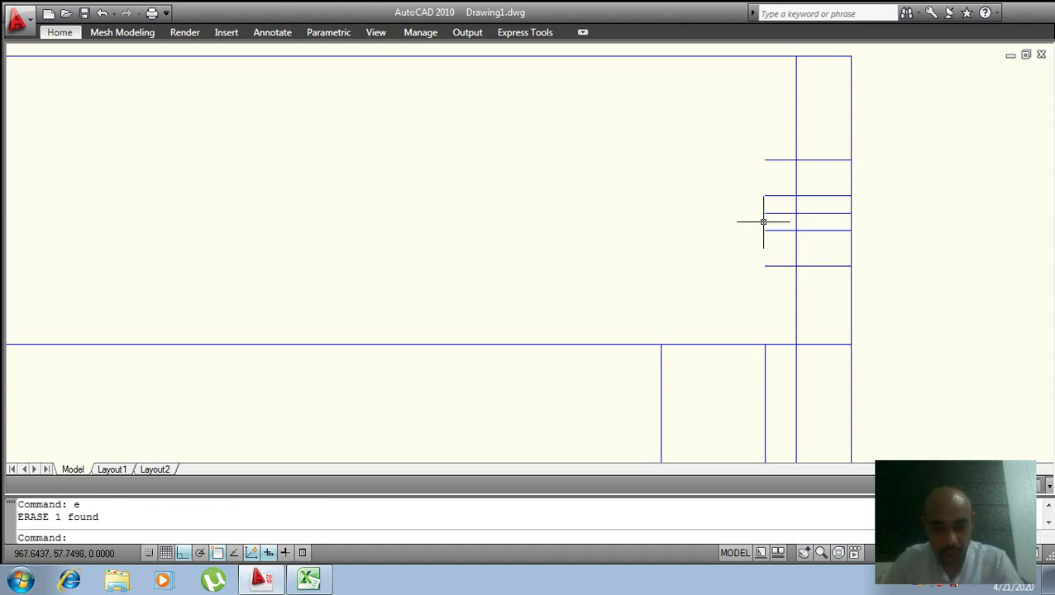
{"action": "type", "text": "l"}
{"action": "key", "text": "Return"}
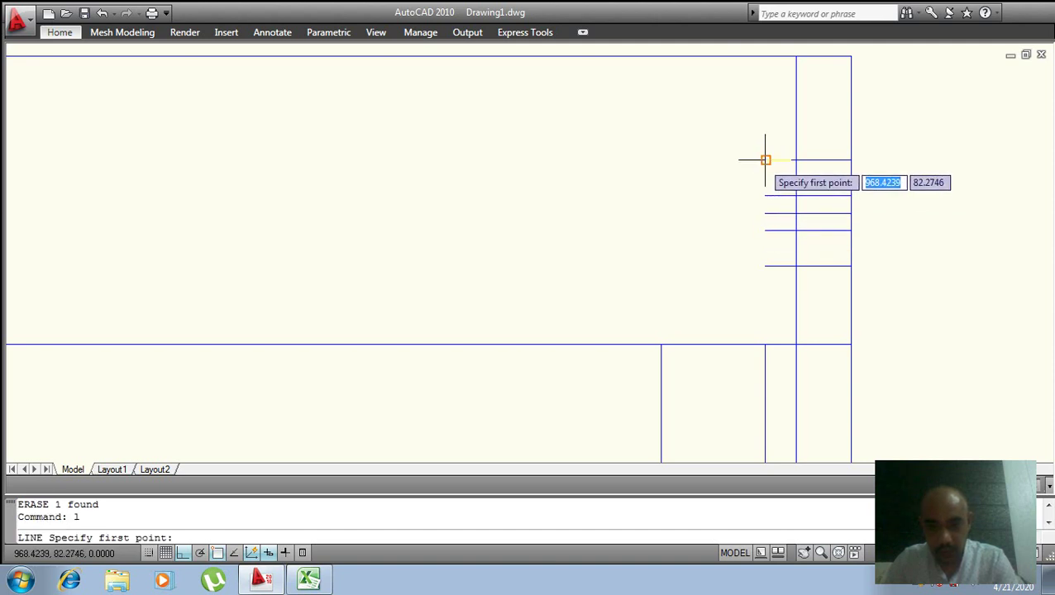
{"action": "left_click", "coordinate": [765, 160]}
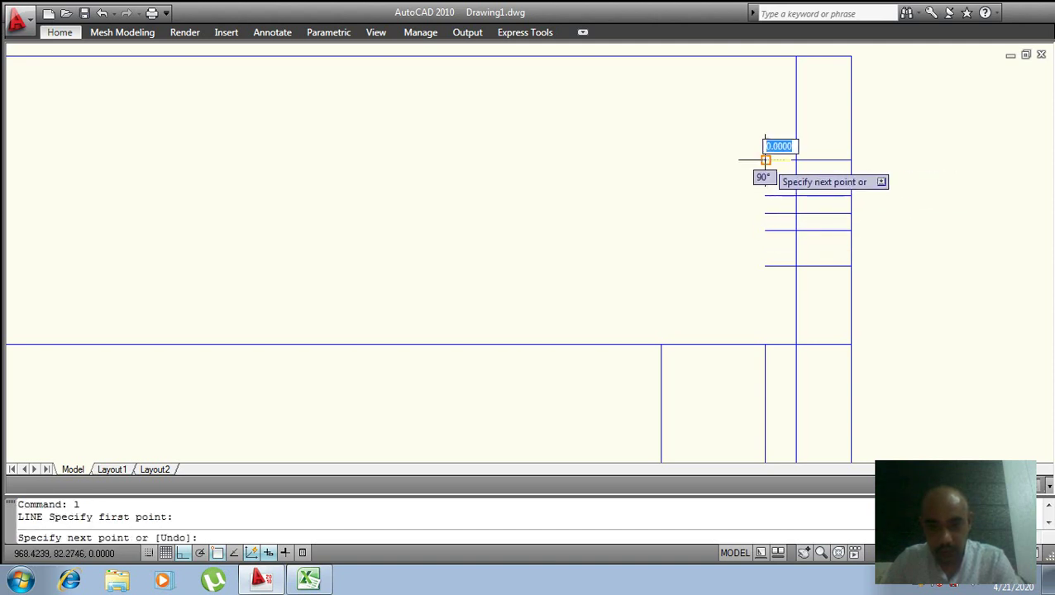
{"action": "left_click", "coordinate": [765, 265]}
{"action": "key", "text": "Escape"}
{"action": "type", "text": "tr"}
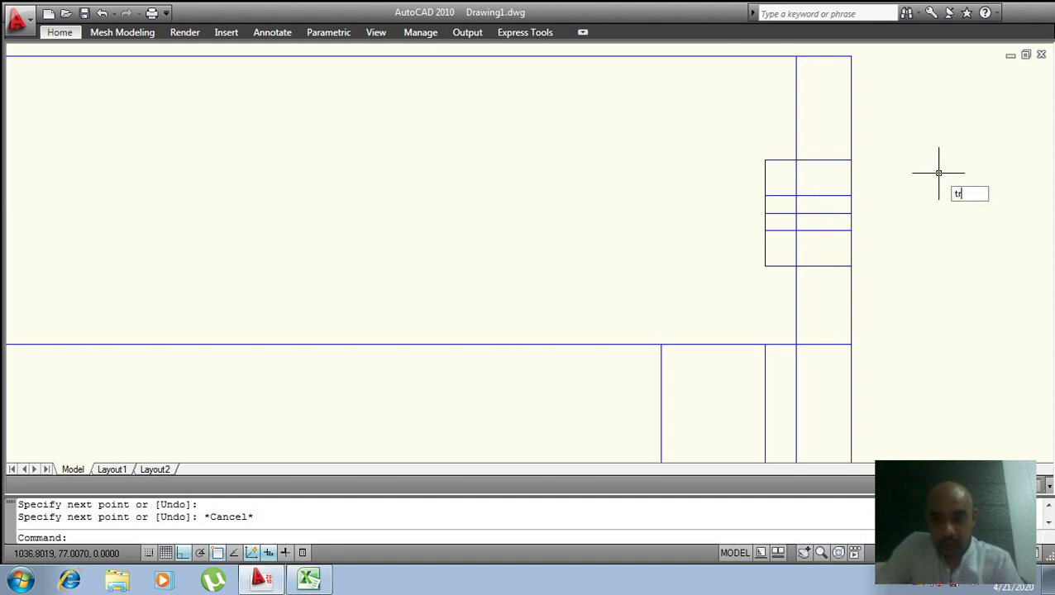
- Trim the left ends of the two inner lines, erase the leftover horizontal, and check the Excel table
{"action": "key", "text": "Return"}
{"action": "key", "text": "Return"}
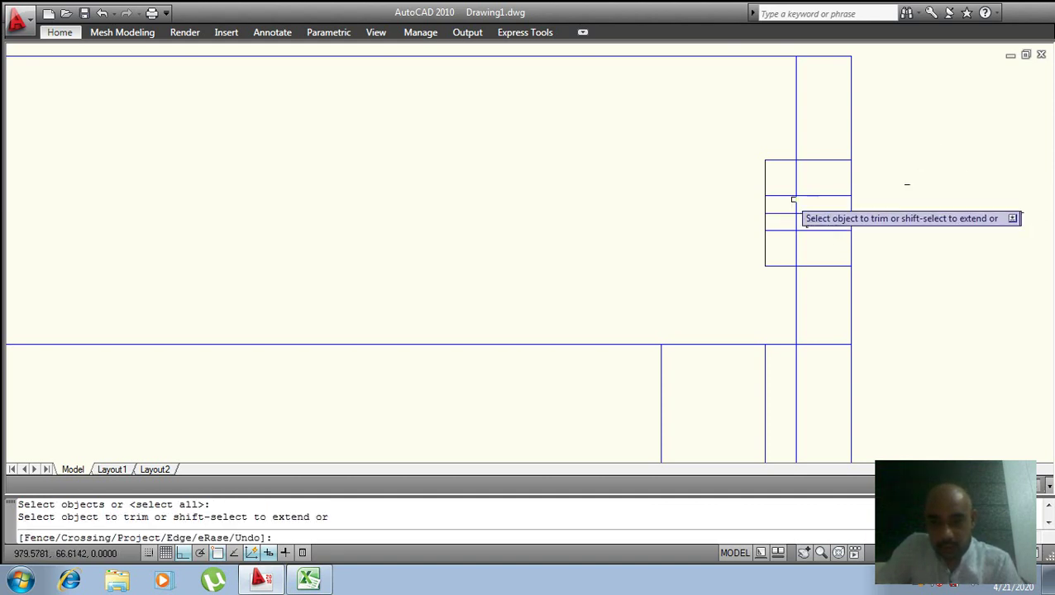
{"action": "left_click", "coordinate": [783, 195]}
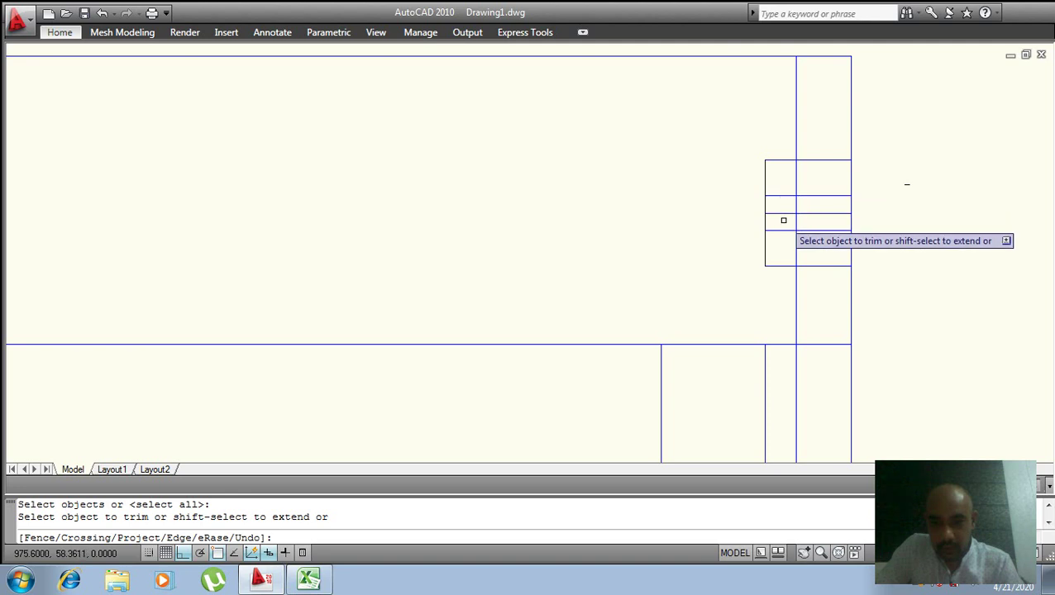
{"action": "left_click", "coordinate": [782, 213]}
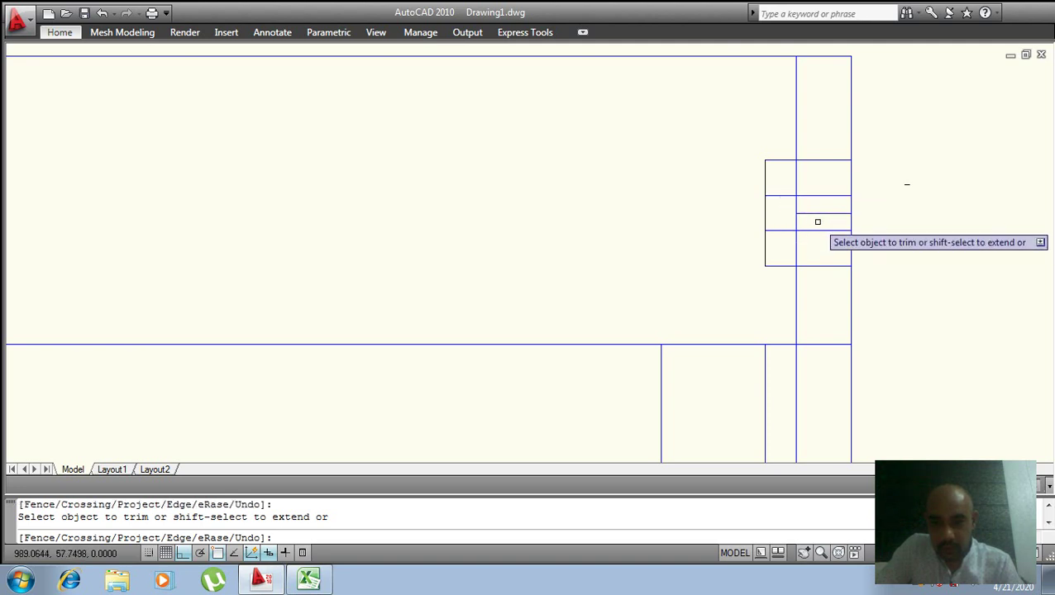
{"action": "key", "text": "Escape"}
{"action": "left_click", "coordinate": [824, 213]}
{"action": "type", "text": "e"}
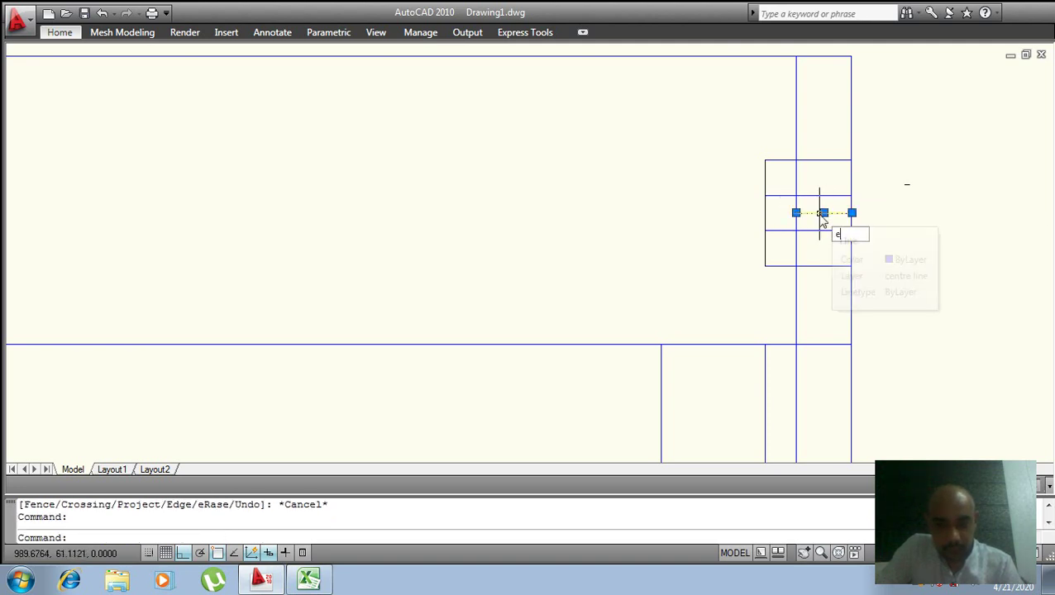
{"action": "key", "text": "Return"}
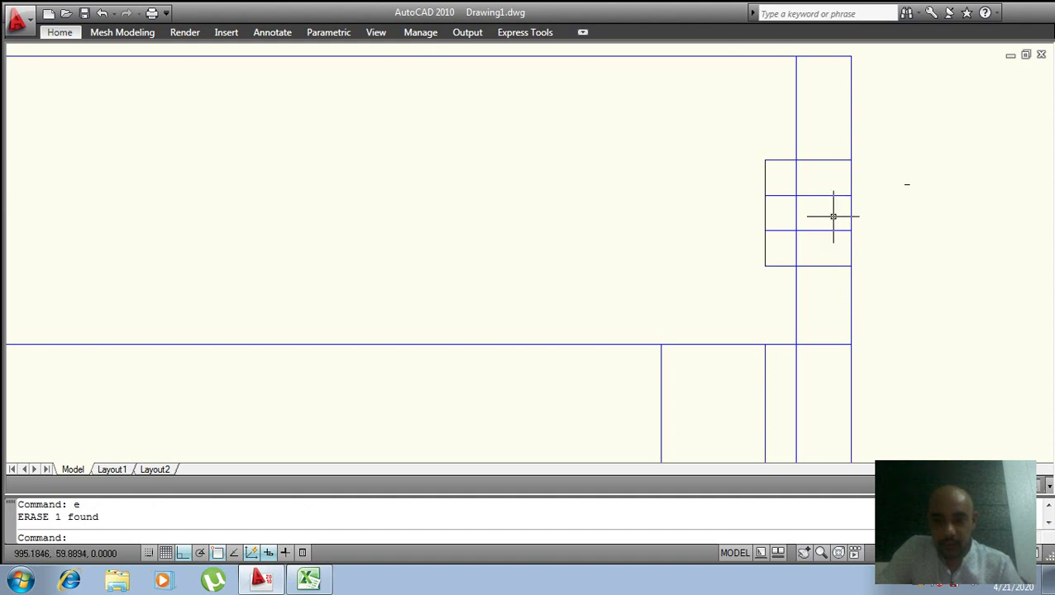
{"action": "left_click", "coordinate": [308, 580]}
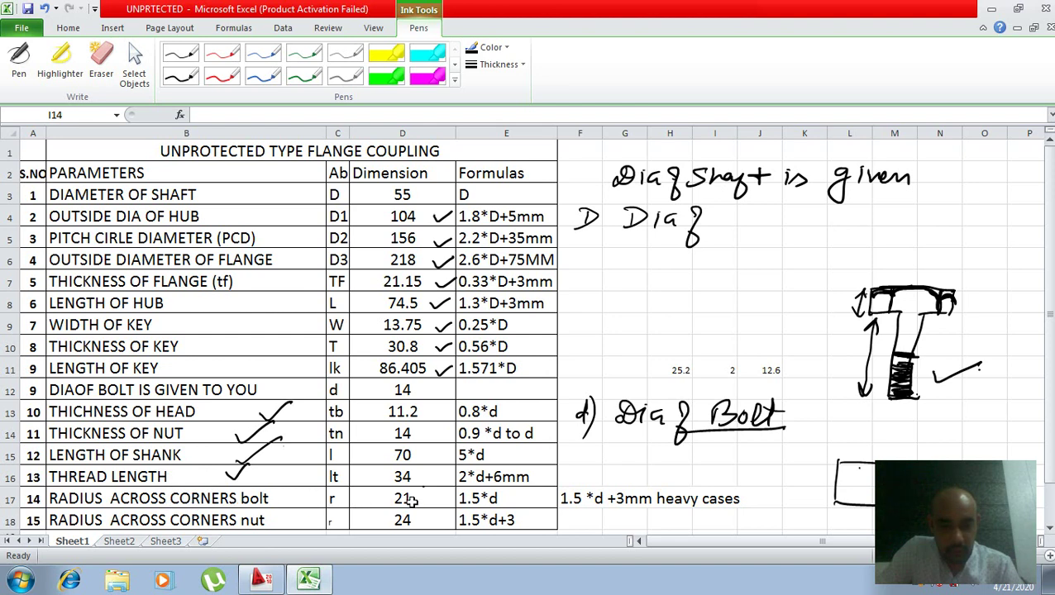
{"action": "left_click", "coordinate": [310, 580]}
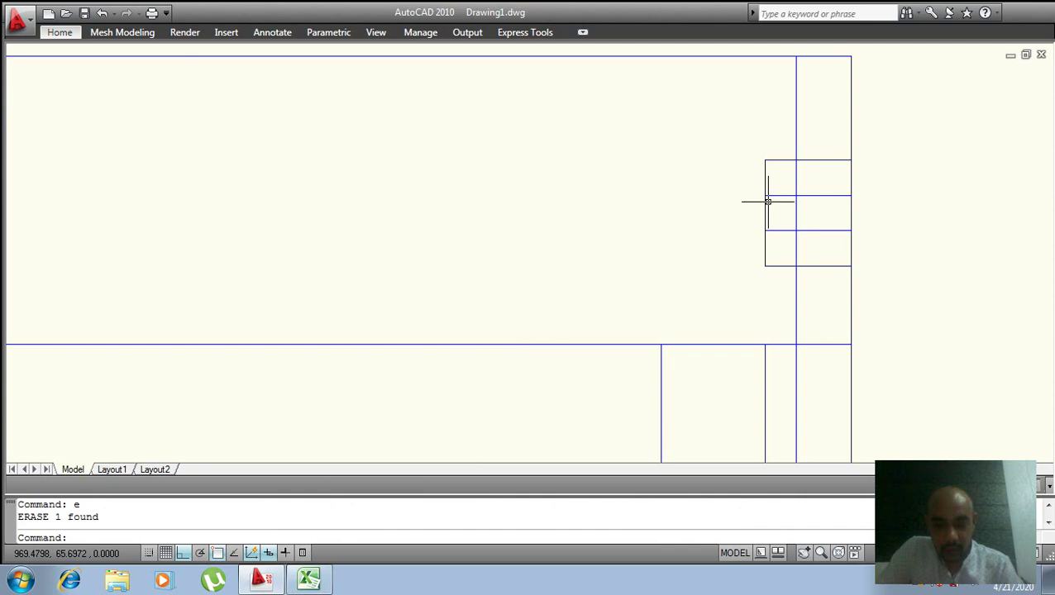
- Offset the box's left edge 21 units to the right
{"action": "type", "text": "o"}
{"action": "key", "text": "Return"}
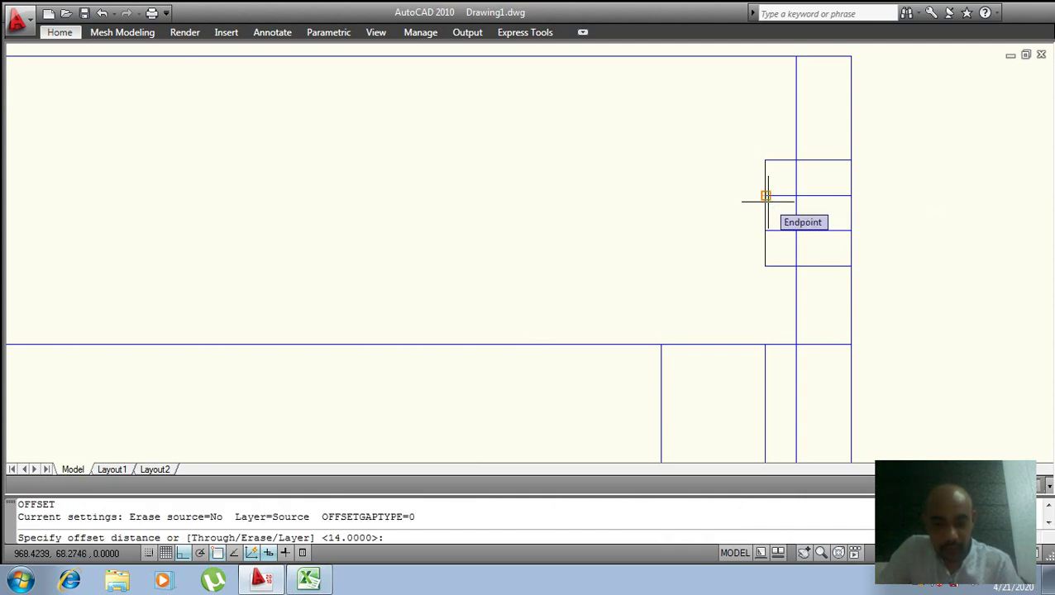
{"action": "type", "text": "21"}
{"action": "key", "text": "Return"}
{"action": "left_click", "coordinate": [766, 216]}
{"action": "left_click", "coordinate": [899, 228]}
{"action": "key", "text": "Escape"}
{"action": "key", "text": "Escape"}
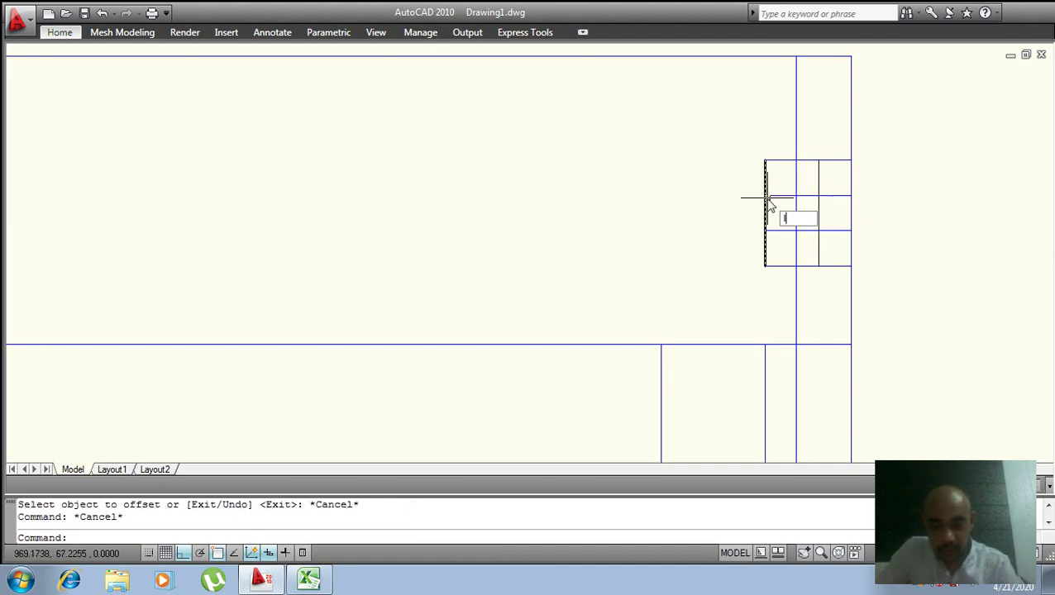
- Draw a horizontal centre line from the left edge's midpoint past the right side
{"action": "type", "text": "l"}
{"action": "key", "text": "Return"}
{"action": "left_click", "coordinate": [766, 212]}
{"action": "left_click", "coordinate": [909, 213]}
{"action": "key", "text": "Return"}
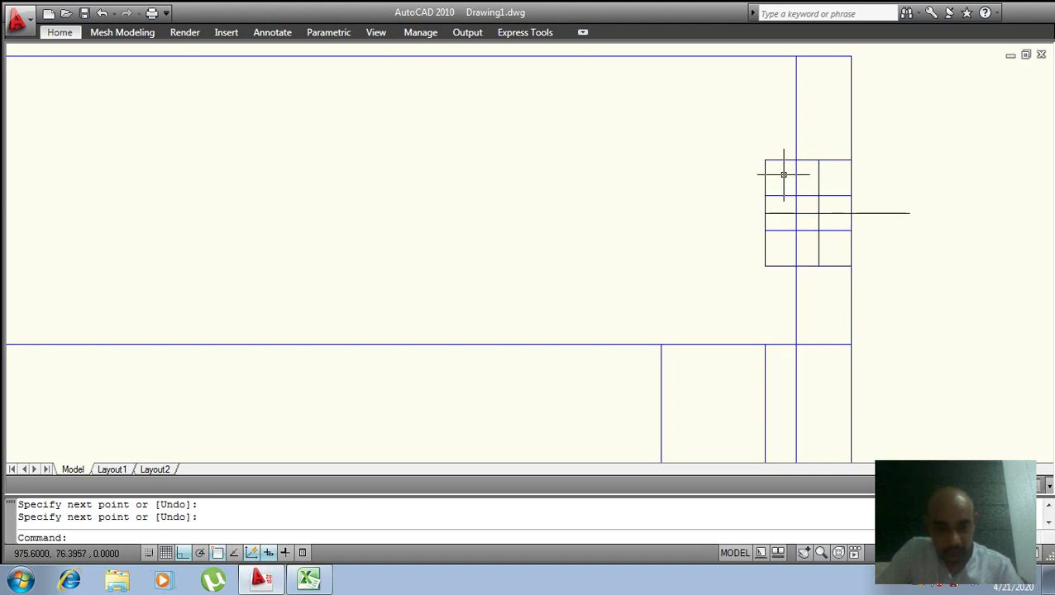
{"action": "key", "text": "Escape"}
- Erase the box's top and bottom horizontal lines
{"action": "left_click", "coordinate": [783, 159]}
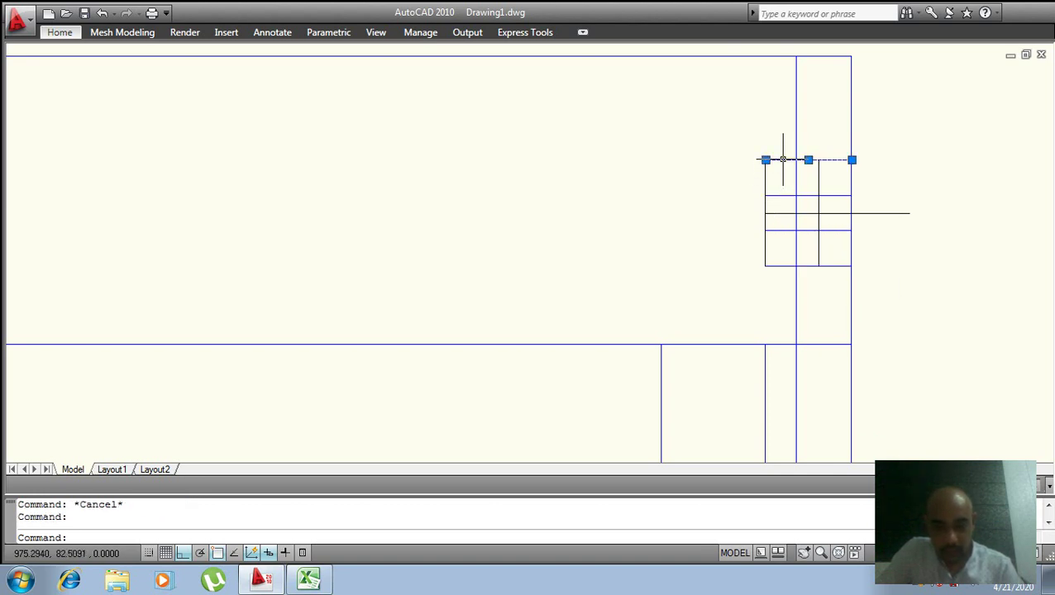
{"action": "type", "text": "e"}
{"action": "key", "text": "Return"}
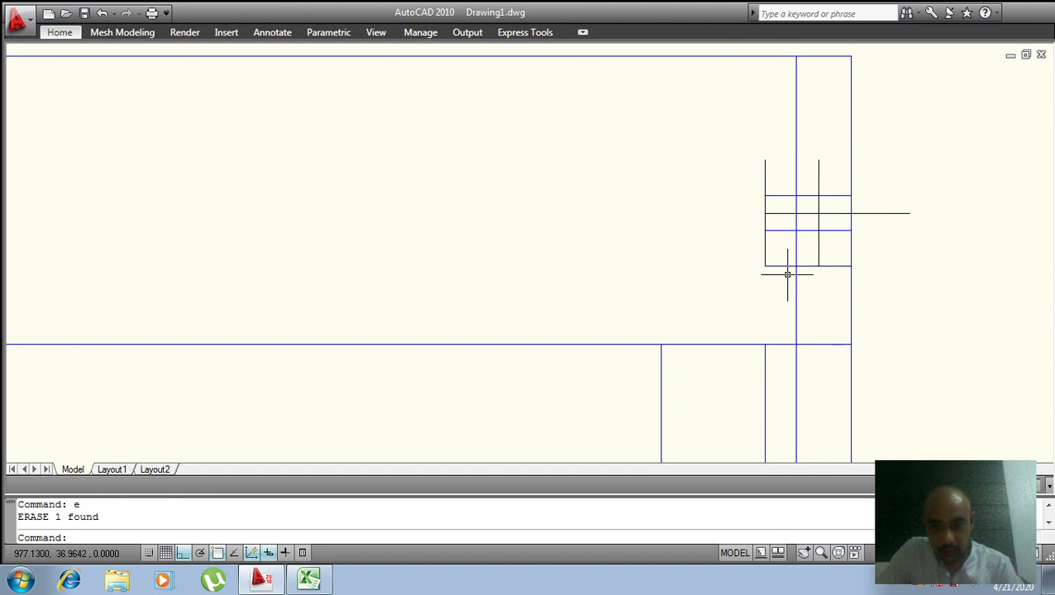
{"action": "left_click", "coordinate": [782, 266]}
{"action": "type", "text": "e"}
{"action": "key", "text": "Return"}
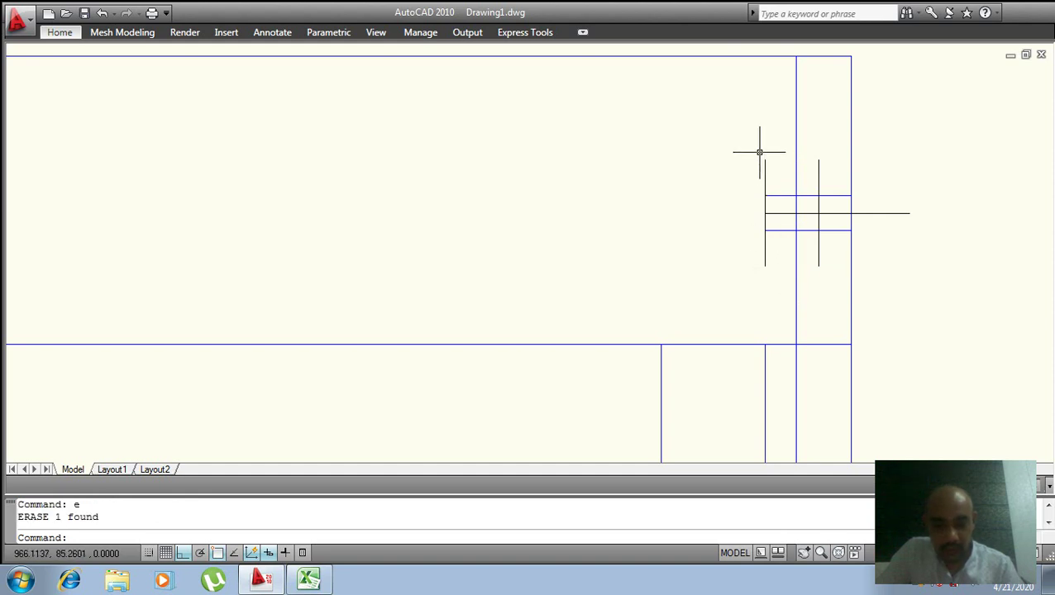
- Offset the upper line 7 units up and the lower line 7 units down
{"action": "type", "text": "o"}
{"action": "key", "text": "Return"}
{"action": "type", "text": "7"}
{"action": "key", "text": "Return"}
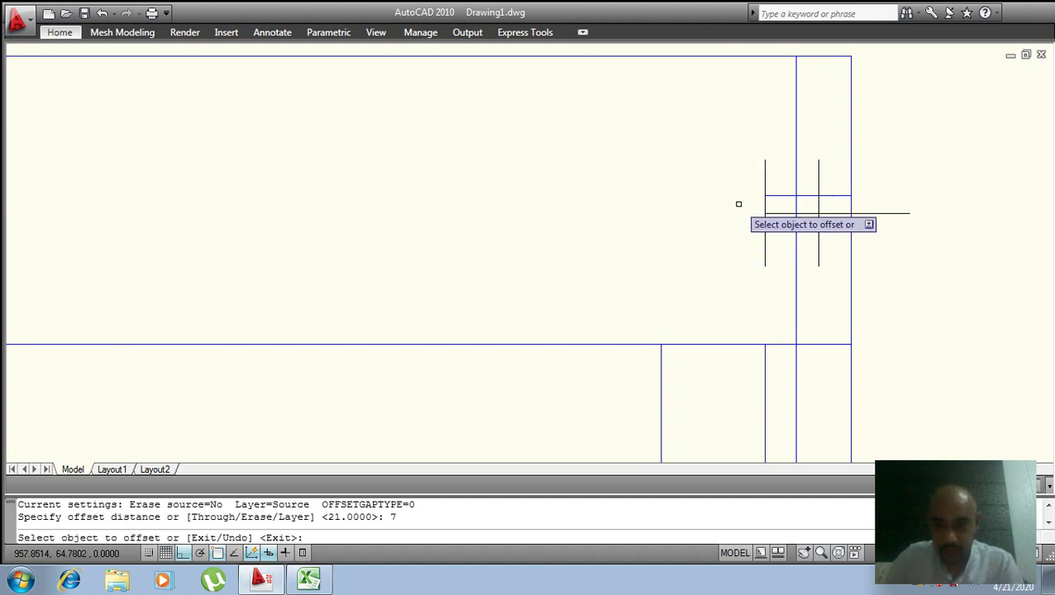
{"action": "left_click", "coordinate": [784, 195]}
{"action": "left_click", "coordinate": [783, 187]}
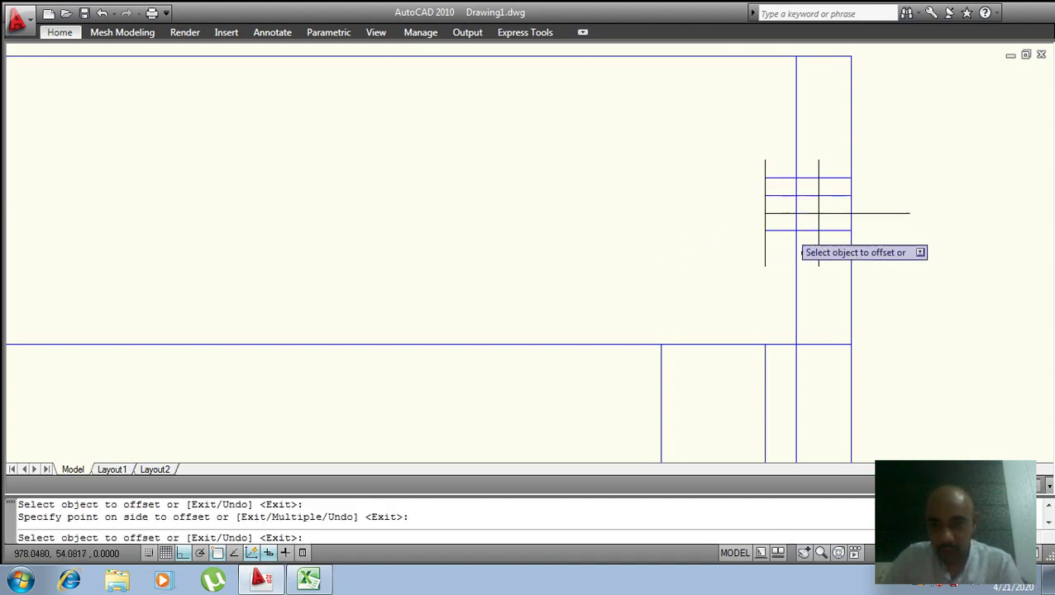
{"action": "left_click", "coordinate": [784, 229]}
{"action": "left_click", "coordinate": [785, 254]}
{"action": "key", "text": "Escape"}
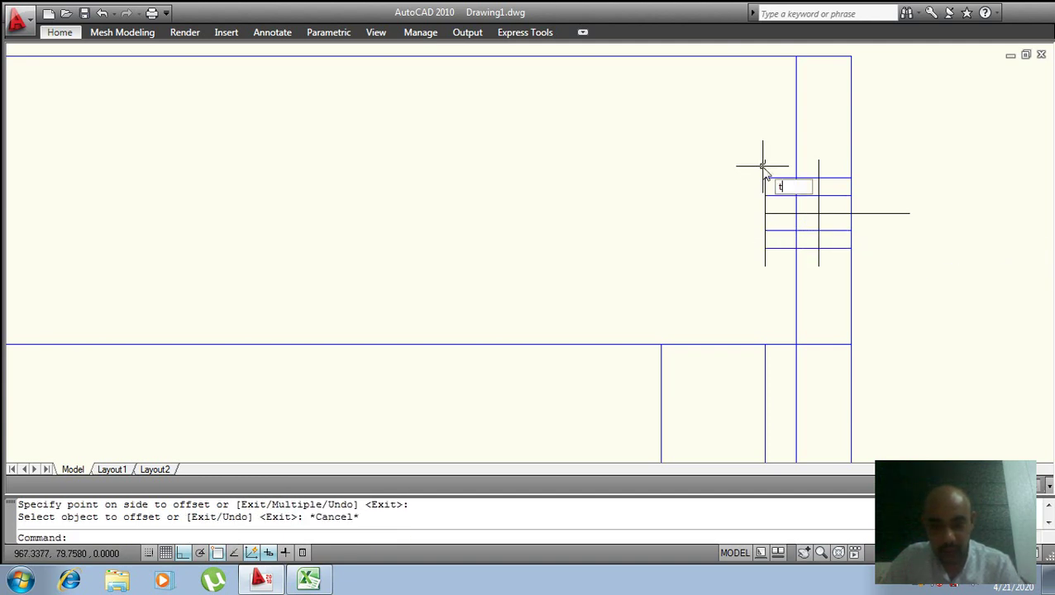
- Trim the left vertical line's stub above the top line so the edge ends flush
{"action": "type", "text": "r"}
{"action": "key", "text": "Return"}
{"action": "key", "text": "Return"}
{"action": "left_click", "coordinate": [765, 170]}
{"action": "left_click", "coordinate": [769, 169]}
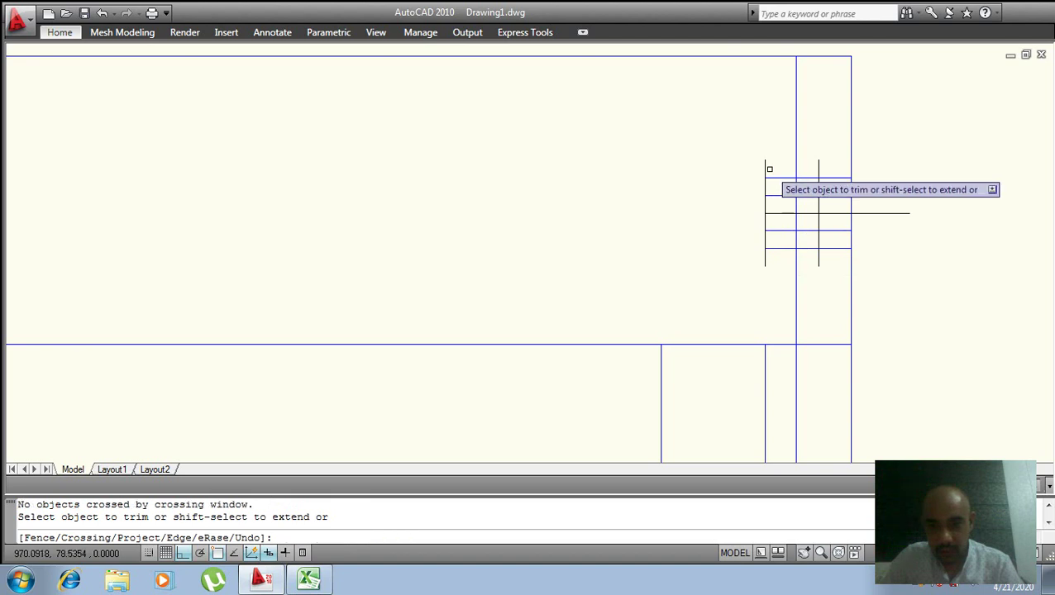
{"action": "left_click", "coordinate": [766, 168]}
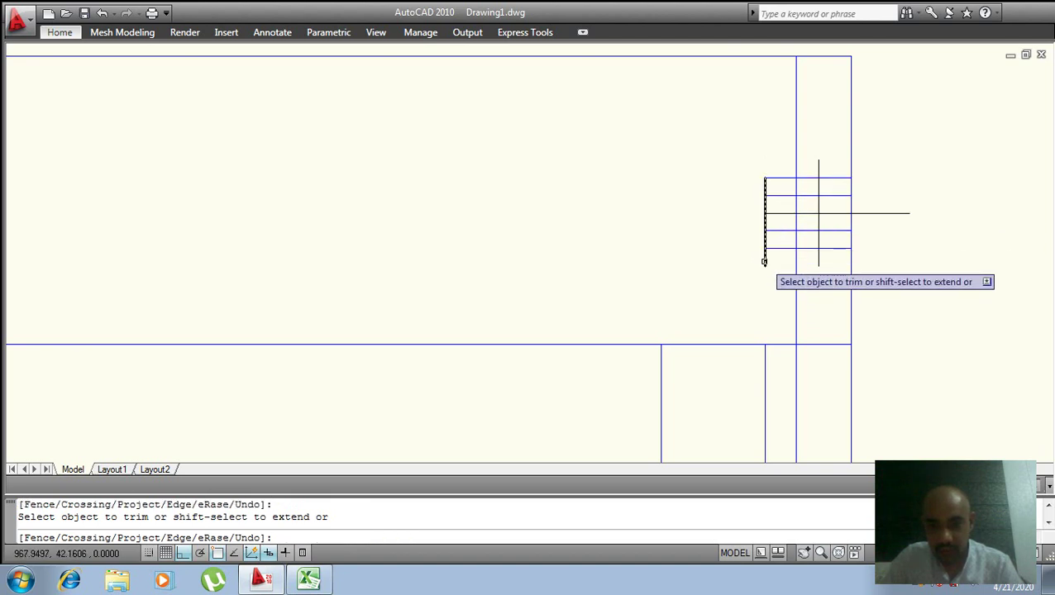
{"action": "key", "text": "Escape"}
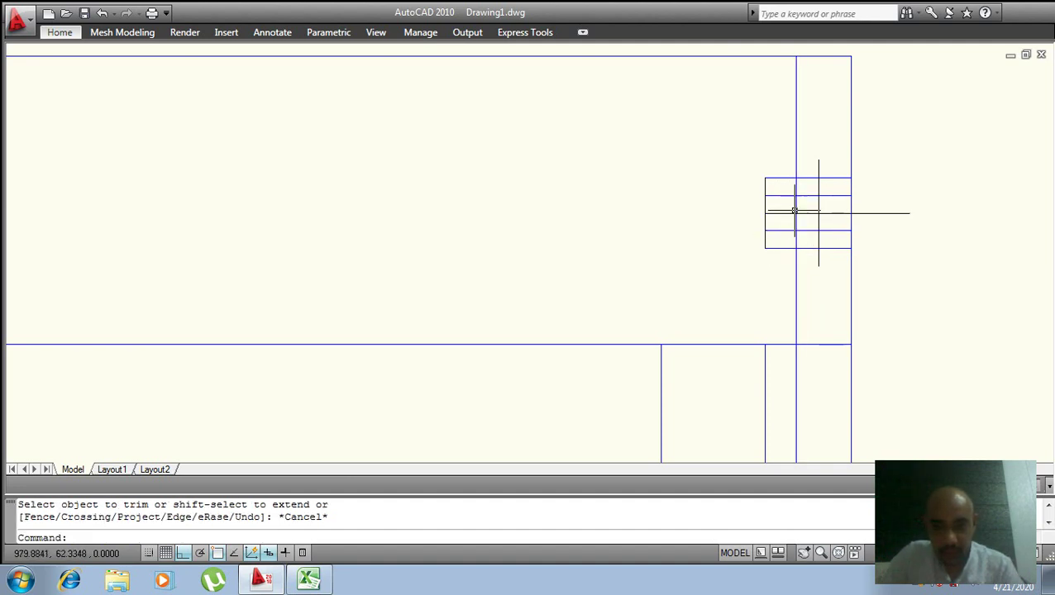
- Draw a Start, End, Radius arc of radius 21 between two points on the nut's left edge
{"action": "left_click", "coordinate": [60, 32]}
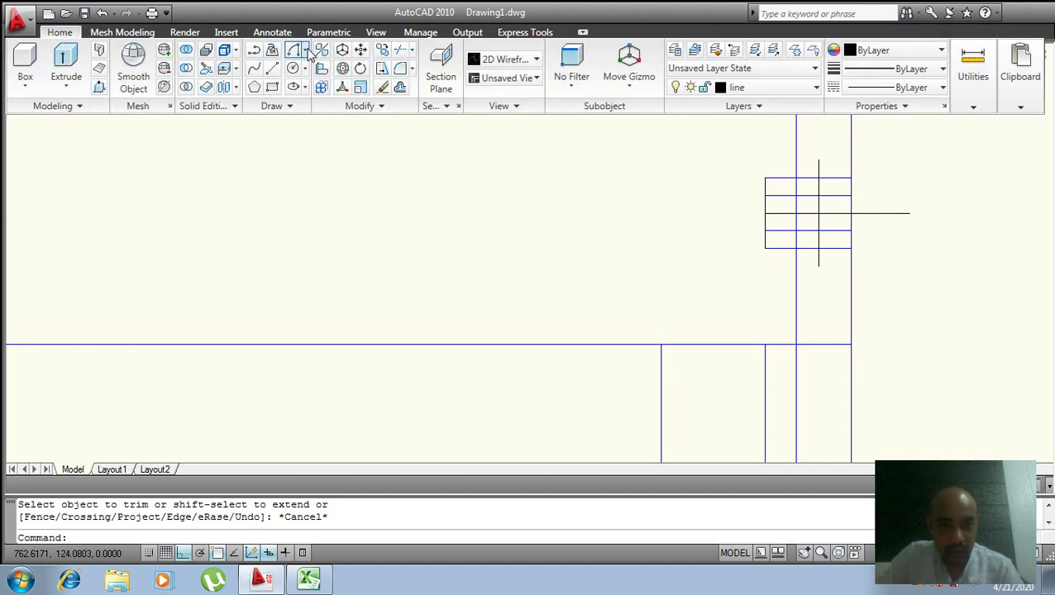
{"action": "left_click", "coordinate": [304, 52]}
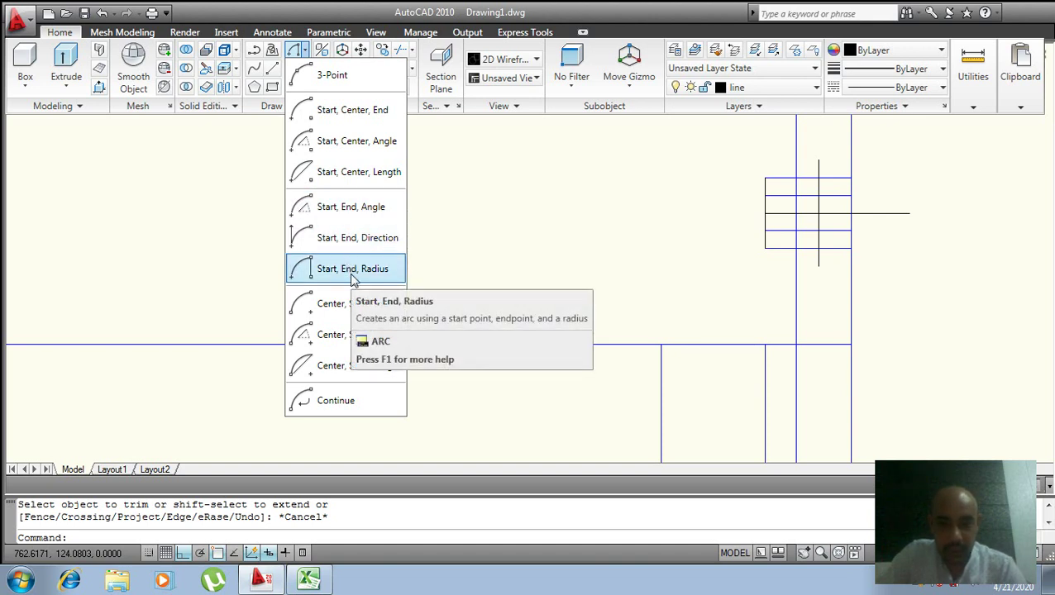
{"action": "mouse_move", "coordinate": [352, 268]}
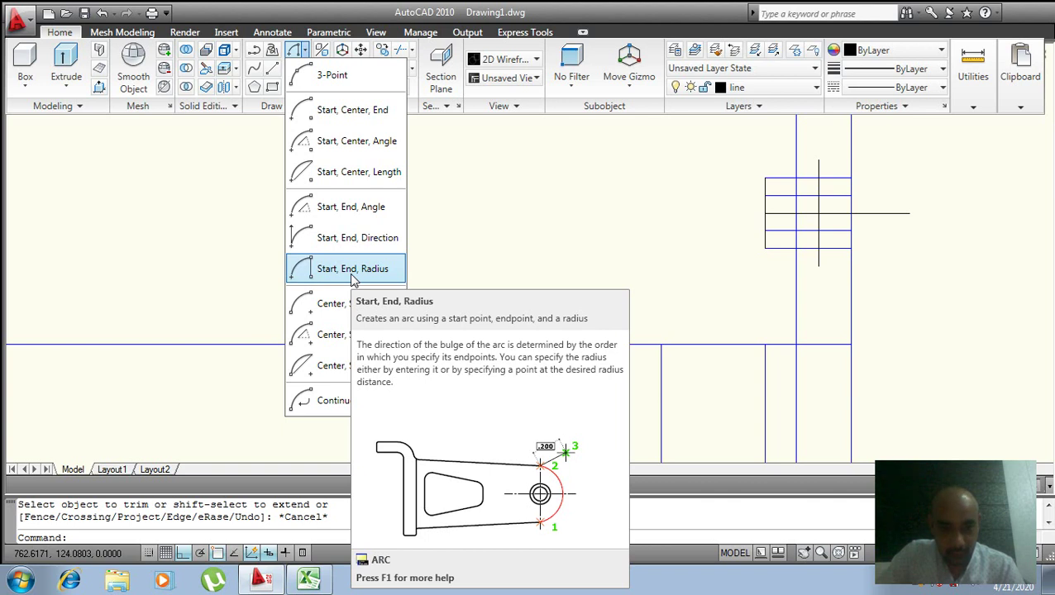
{"action": "left_click", "coordinate": [353, 273]}
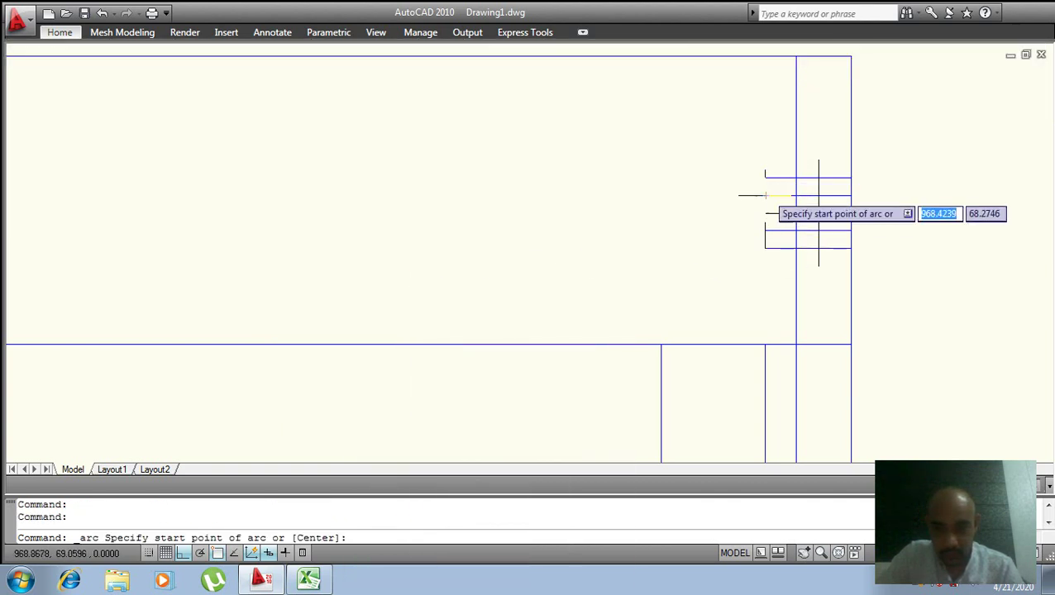
{"action": "left_click", "coordinate": [765, 196]}
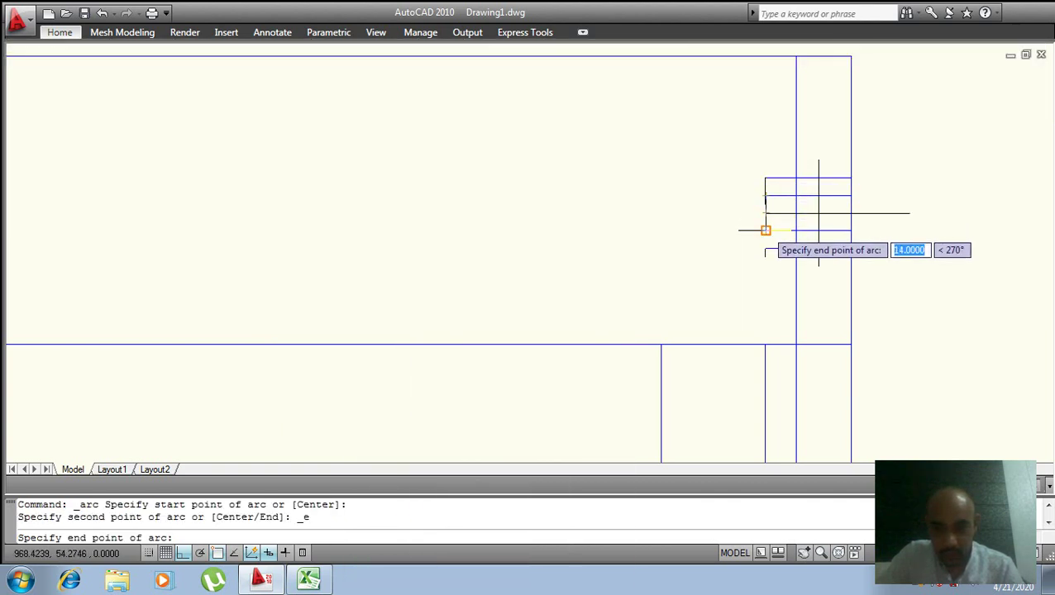
{"action": "left_click", "coordinate": [766, 230]}
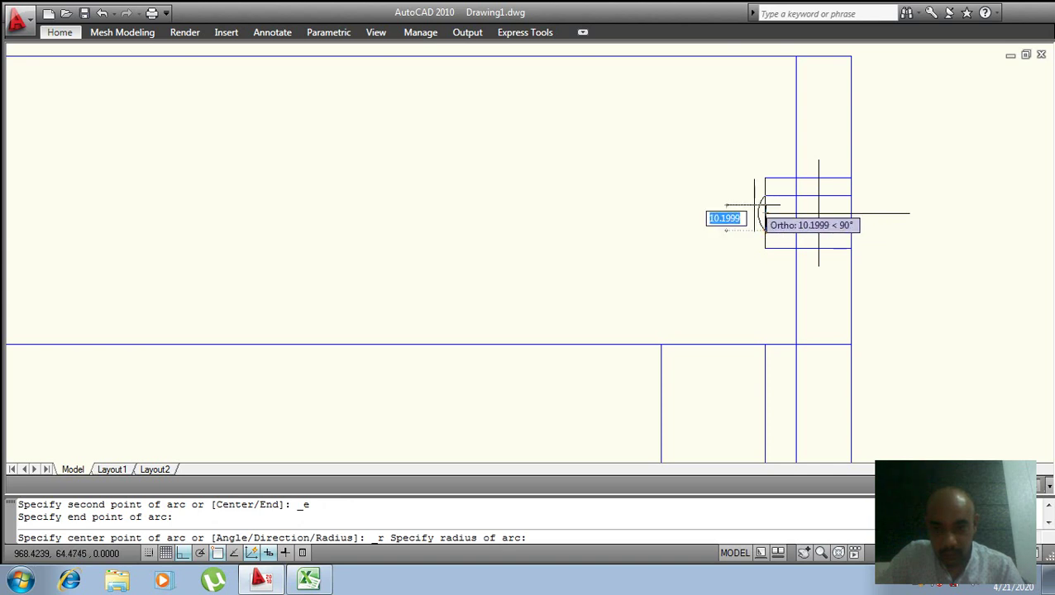
{"action": "type", "text": "21"}
{"action": "key", "text": "Return"}
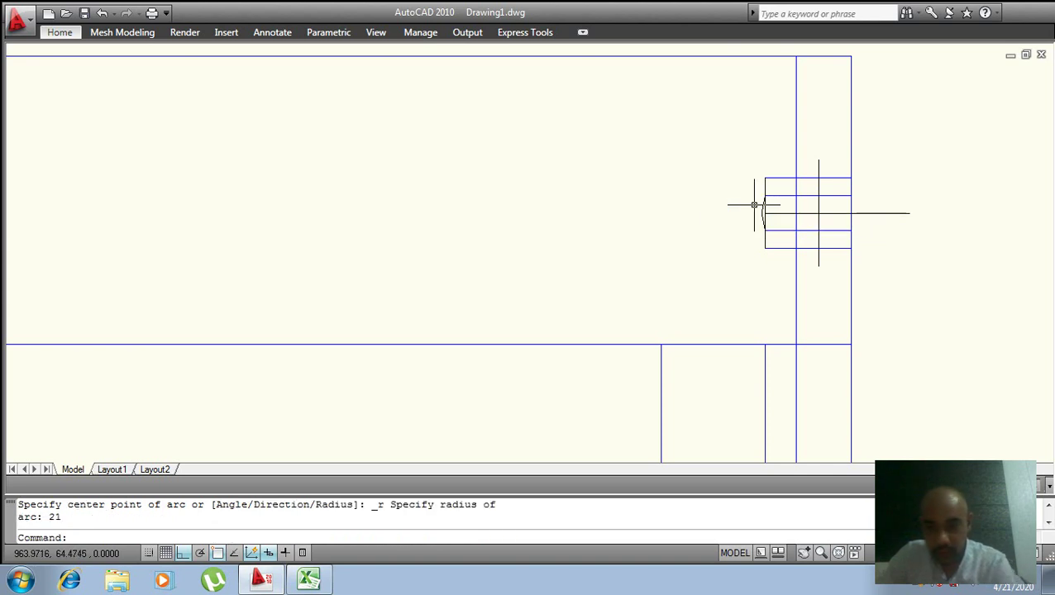
- Select the new arc, try moving its midpoint grip, then cancel and clear the command line
{"action": "scroll", "coordinate": [761, 206], "scroll_direction": "up", "scroll_amount": 2}
{"action": "scroll", "coordinate": [789, 215], "scroll_direction": "up", "scroll_amount": 3}
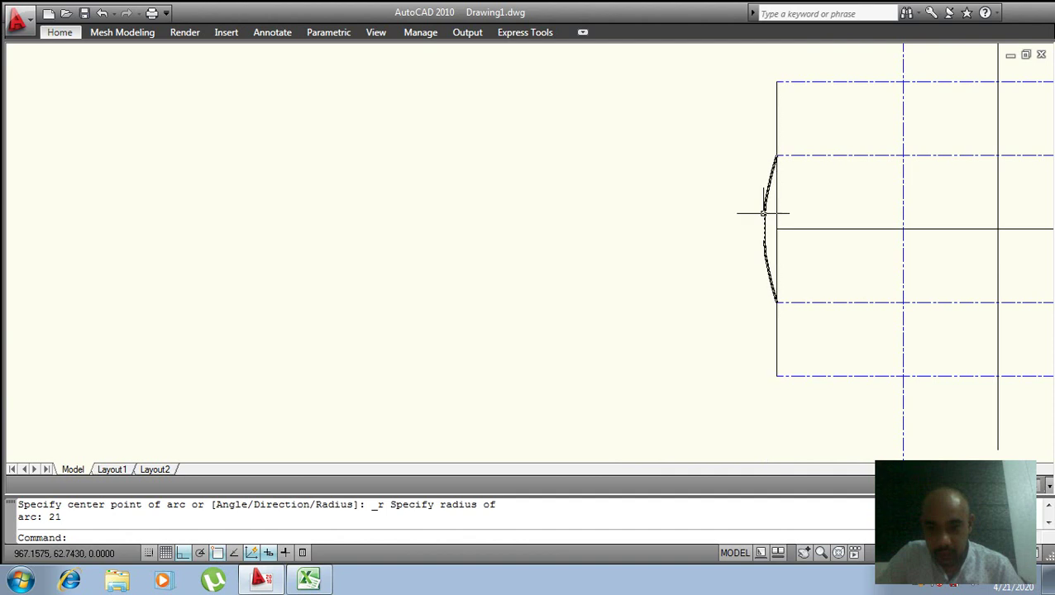
{"action": "left_click", "coordinate": [762, 215]}
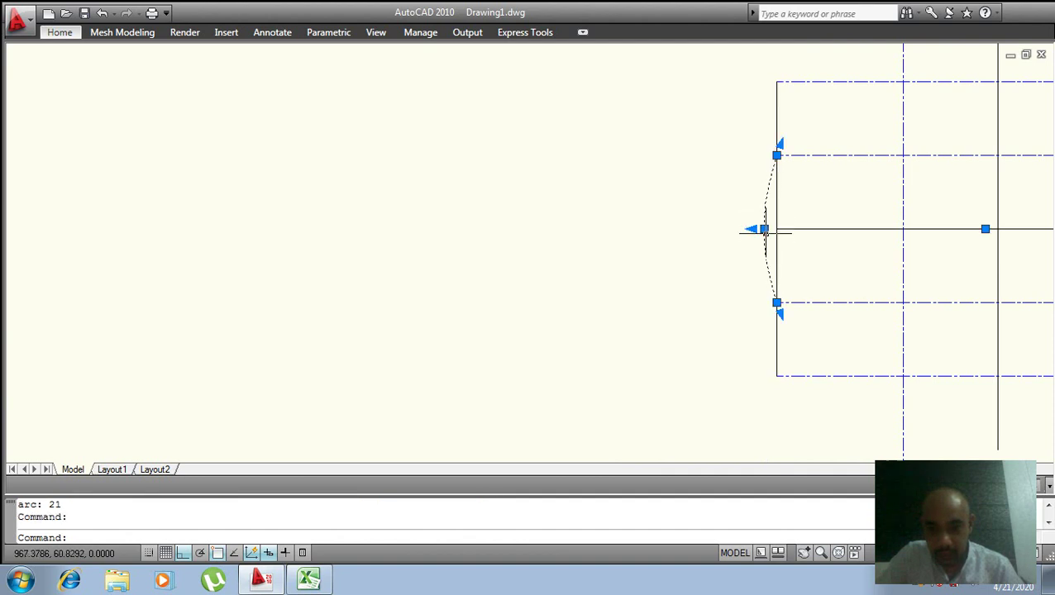
{"action": "left_click", "coordinate": [985, 229]}
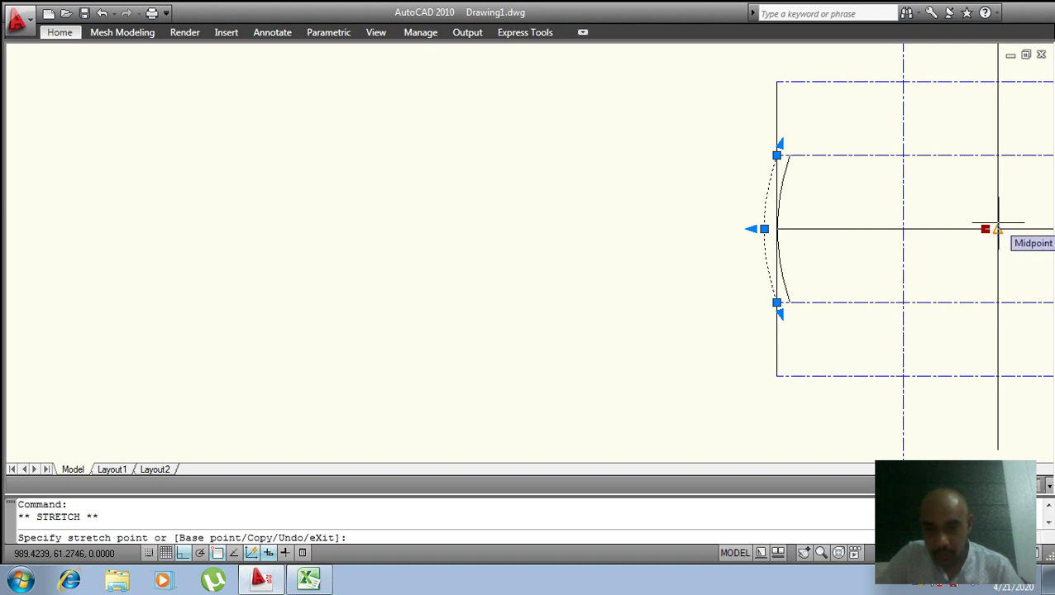
{"action": "key", "text": "Escape"}
{"action": "key", "text": "Escape"}
{"action": "scroll", "coordinate": [813, 207], "scroll_direction": "down", "scroll_amount": 2}
{"action": "scroll", "coordinate": [853, 243], "scroll_direction": "down", "scroll_amount": 2}
{"action": "scroll", "coordinate": [847, 231], "scroll_direction": "up", "scroll_amount": 3}
{"action": "scroll", "coordinate": [818, 193], "scroll_direction": "down", "scroll_amount": 2}
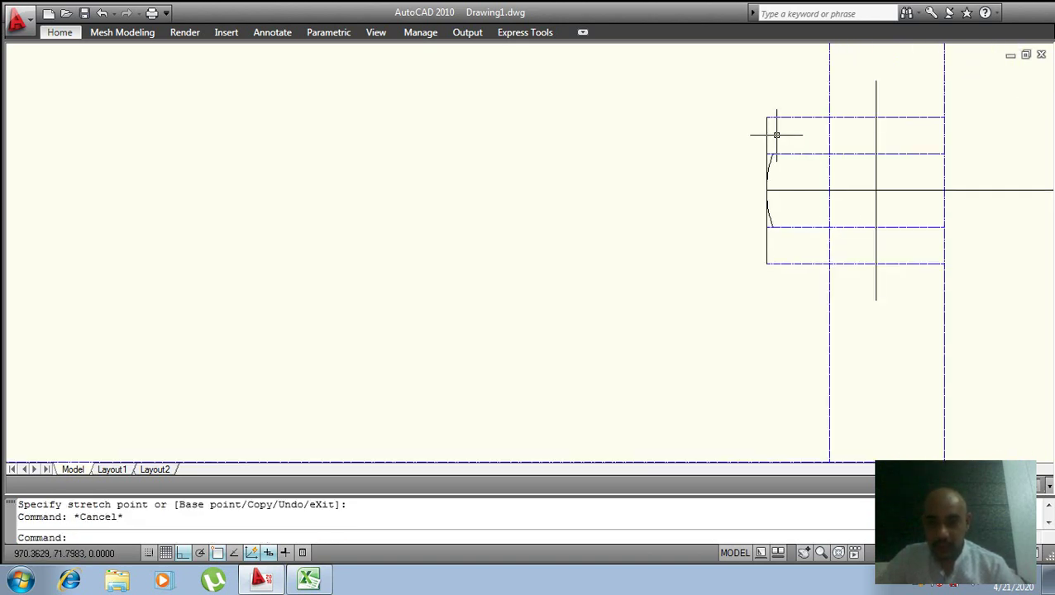
{"action": "scroll", "coordinate": [781, 145], "scroll_direction": "up", "scroll_amount": 2}
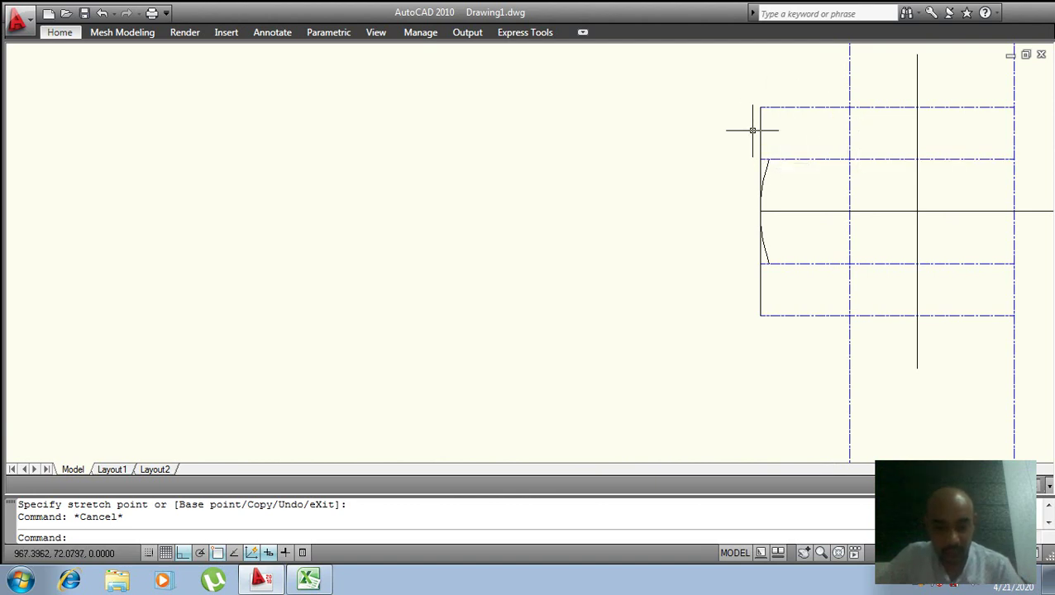
{"action": "key", "text": "BackSpace"}
{"action": "key", "text": "BackSpace"}
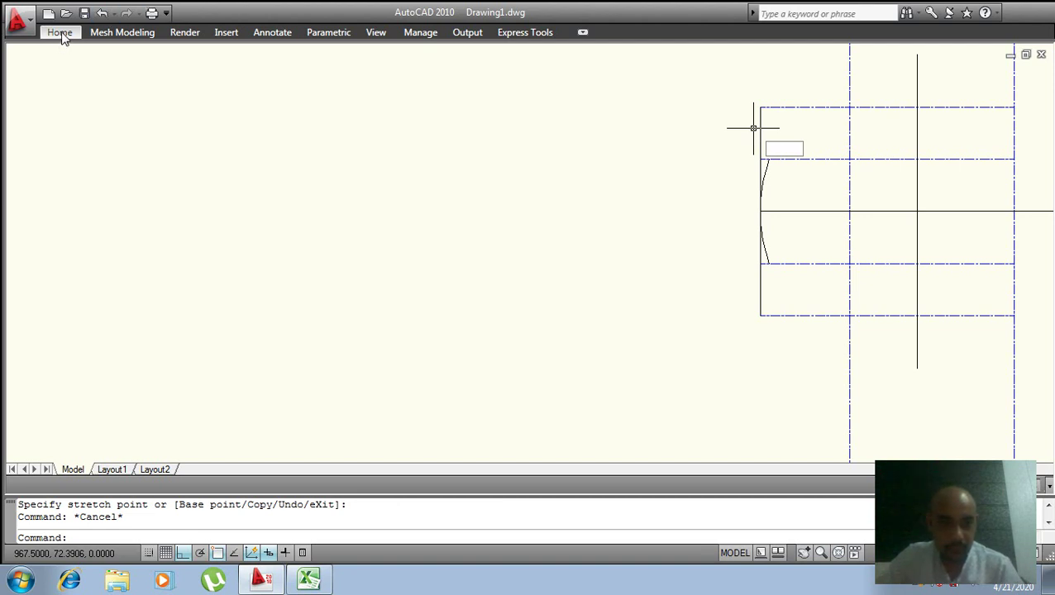
{"action": "left_click", "coordinate": [71, 33]}
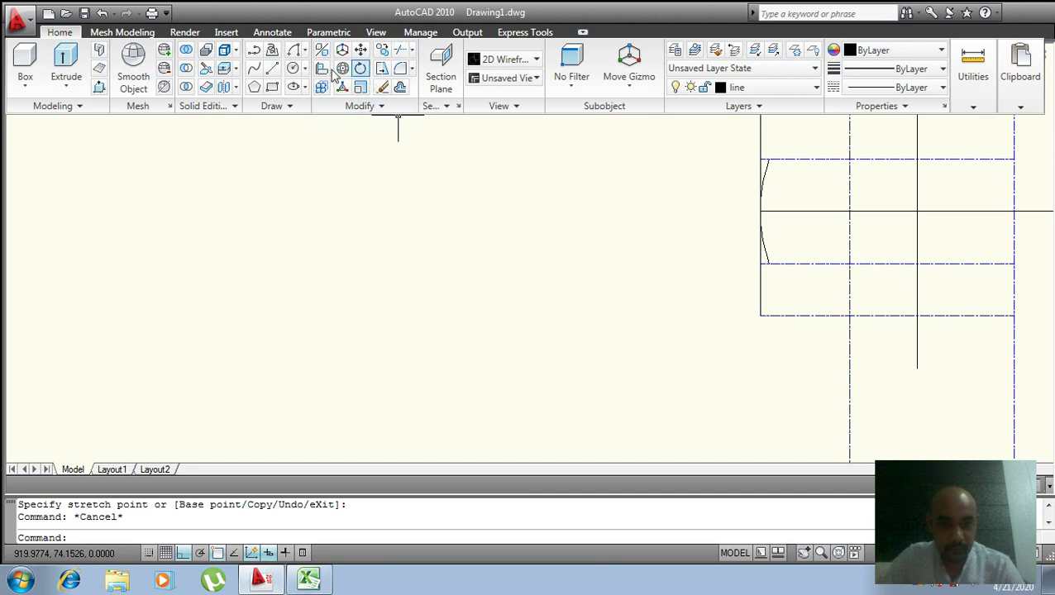
- Draw a start-end-radius arc of radius 21 joining the upper and lower line ends at the left edge
{"action": "left_click", "coordinate": [410, 69]}
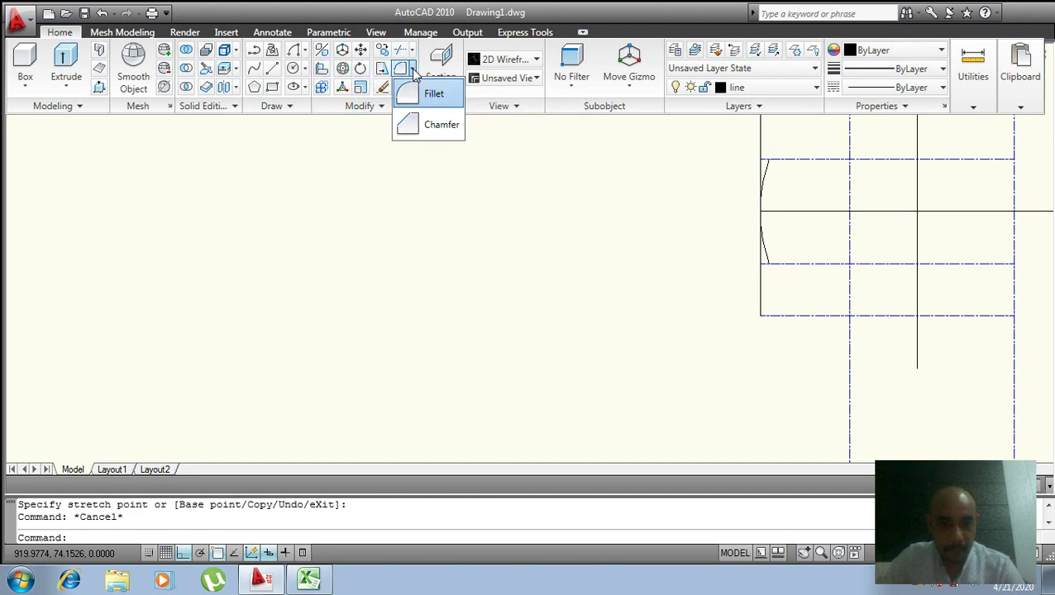
{"action": "left_click", "coordinate": [412, 72]}
{"action": "left_click", "coordinate": [413, 72]}
{"action": "left_click", "coordinate": [304, 50]}
{"action": "left_click", "coordinate": [369, 271]}
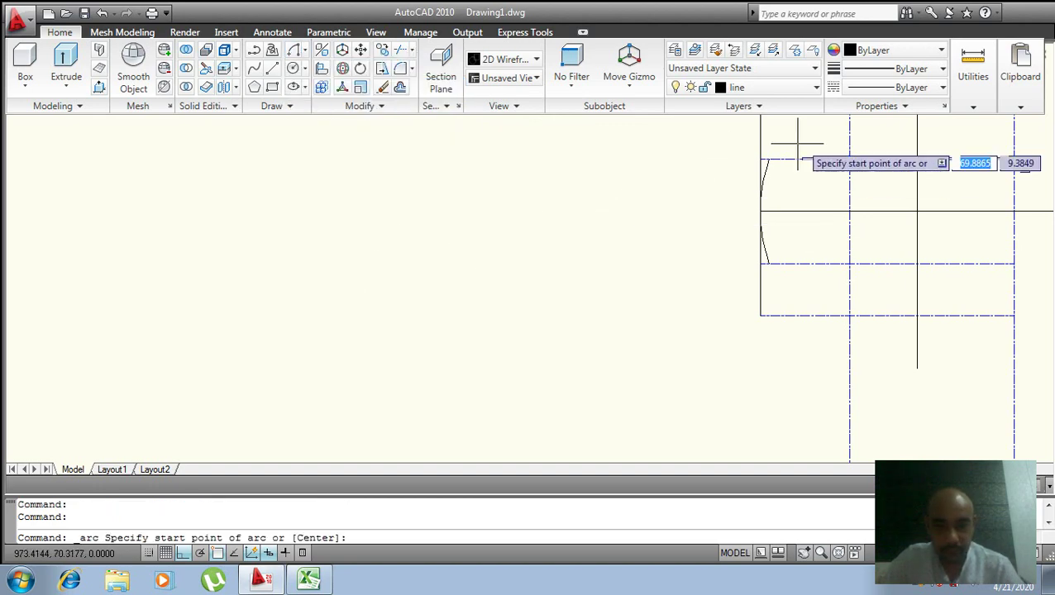
{"action": "scroll", "coordinate": [774, 159], "scroll_direction": "down", "scroll_amount": 2}
{"action": "scroll", "coordinate": [774, 159], "scroll_direction": "up", "scroll_amount": 3}
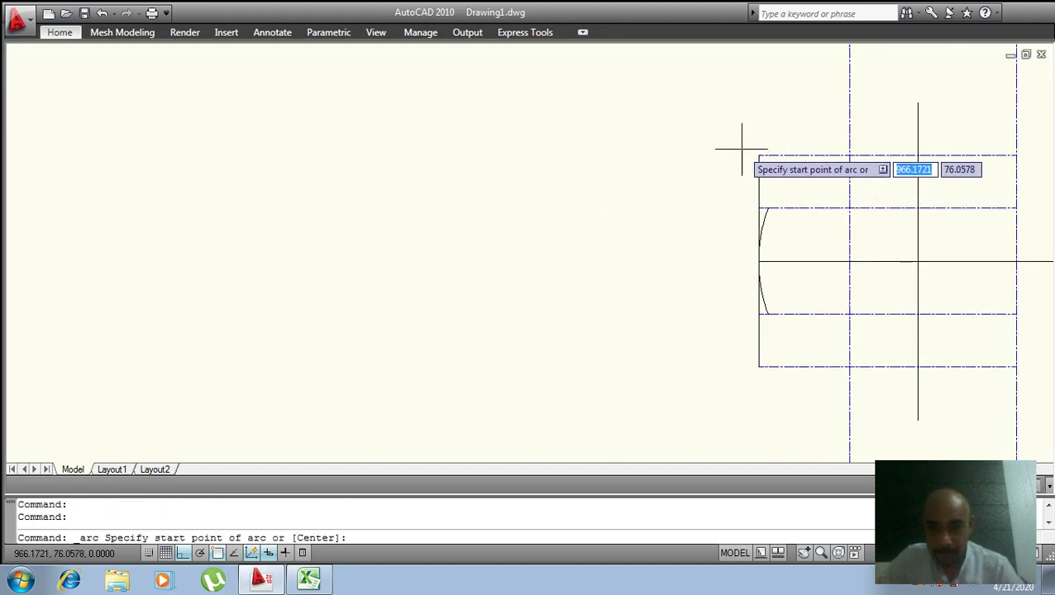
{"action": "left_click", "coordinate": [759, 156]}
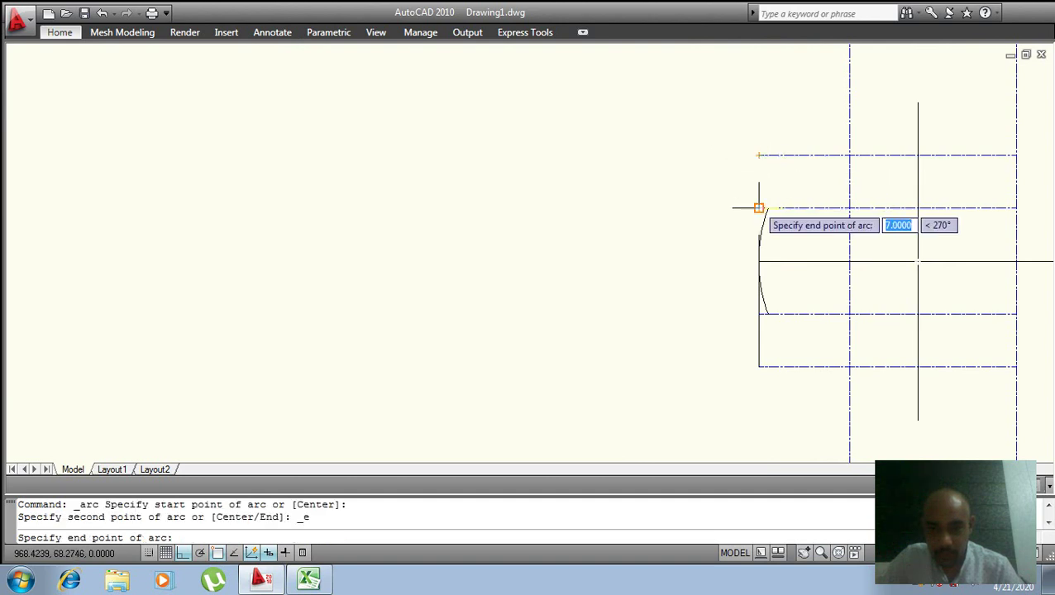
{"action": "left_click", "coordinate": [759, 207]}
{"action": "type", "text": "21"}
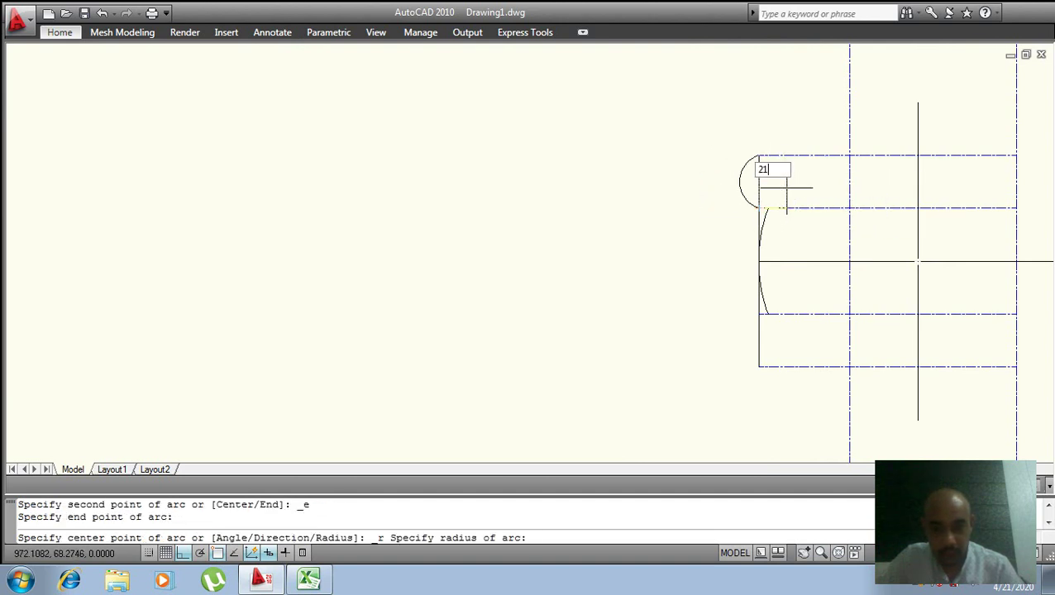
{"action": "key", "text": "Return"}
- Try stretching the vertical line's end, undo it, then clear the arc selection
{"action": "scroll", "coordinate": [760, 185], "scroll_direction": "up", "scroll_amount": 2}
{"action": "scroll", "coordinate": [756, 183], "scroll_direction": "up", "scroll_amount": 3}
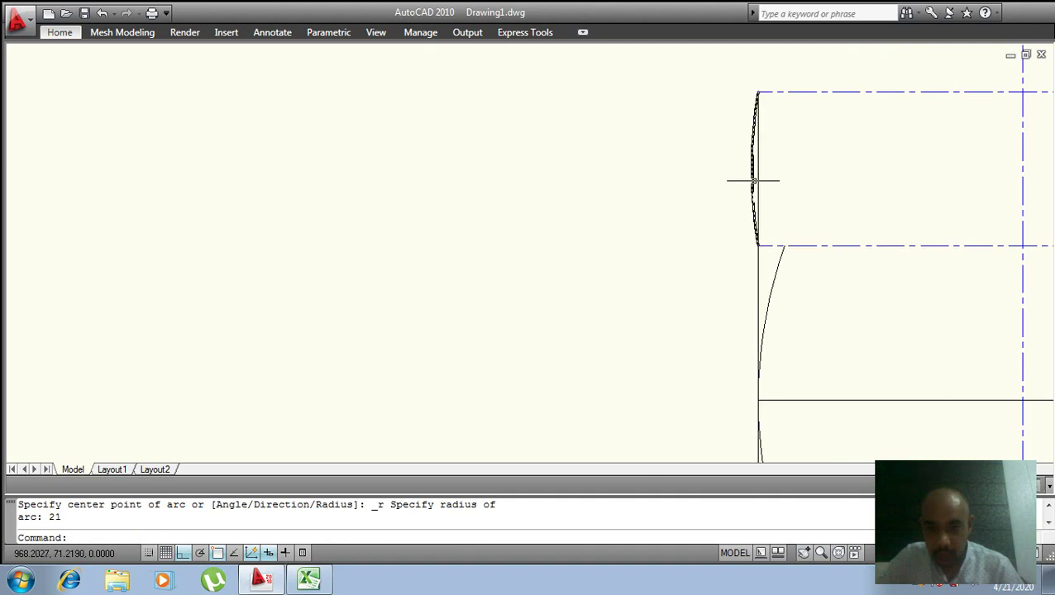
{"action": "left_click", "coordinate": [751, 170]}
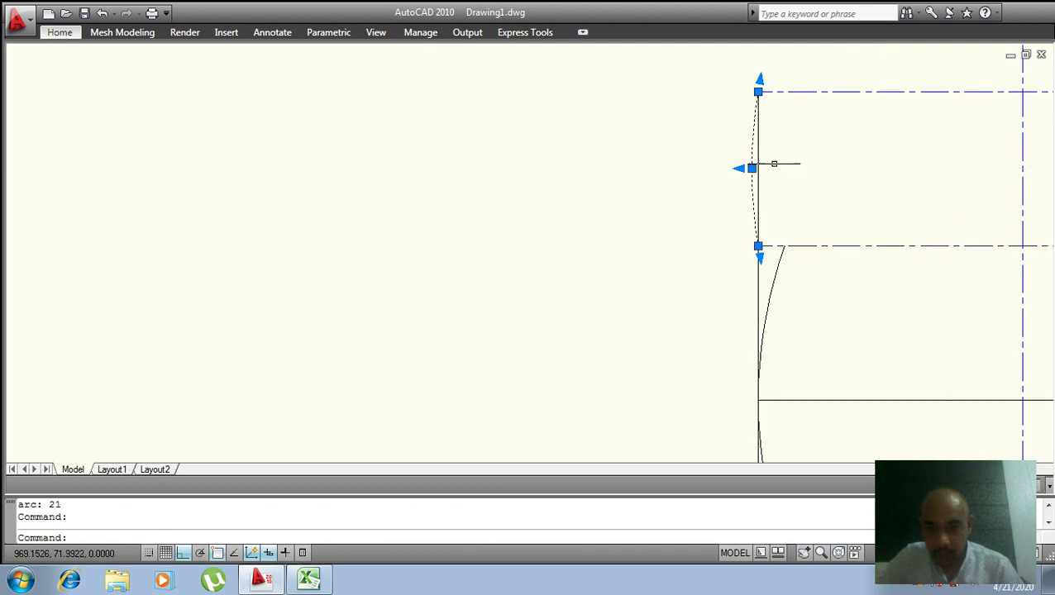
{"action": "scroll", "coordinate": [868, 177], "scroll_direction": "down", "scroll_amount": 3}
{"action": "left_click", "coordinate": [1001, 176]}
{"action": "left_click", "coordinate": [1001, 176]}
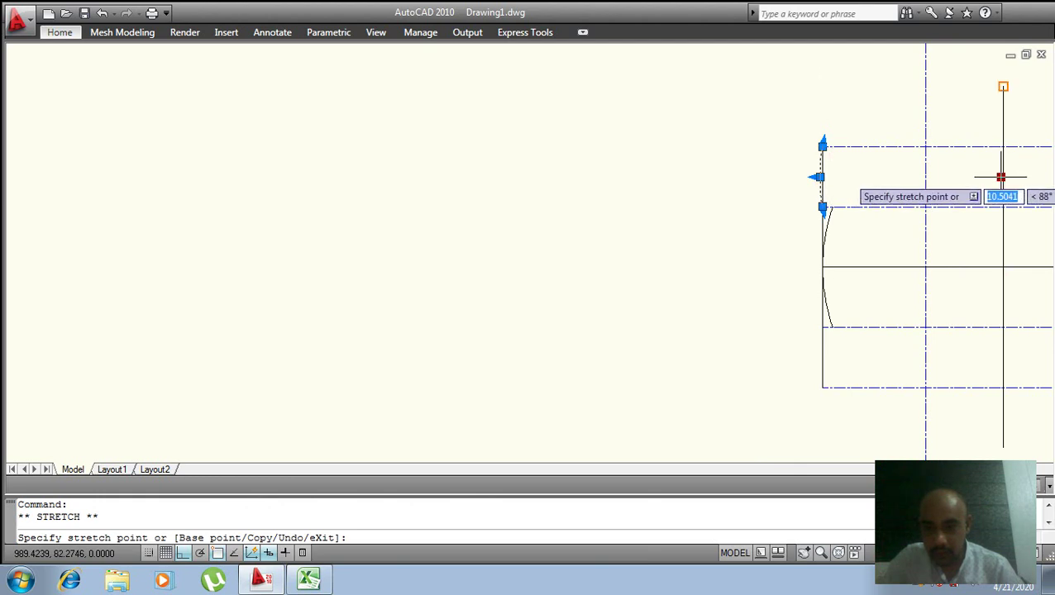
{"action": "left_click", "coordinate": [1003, 173]}
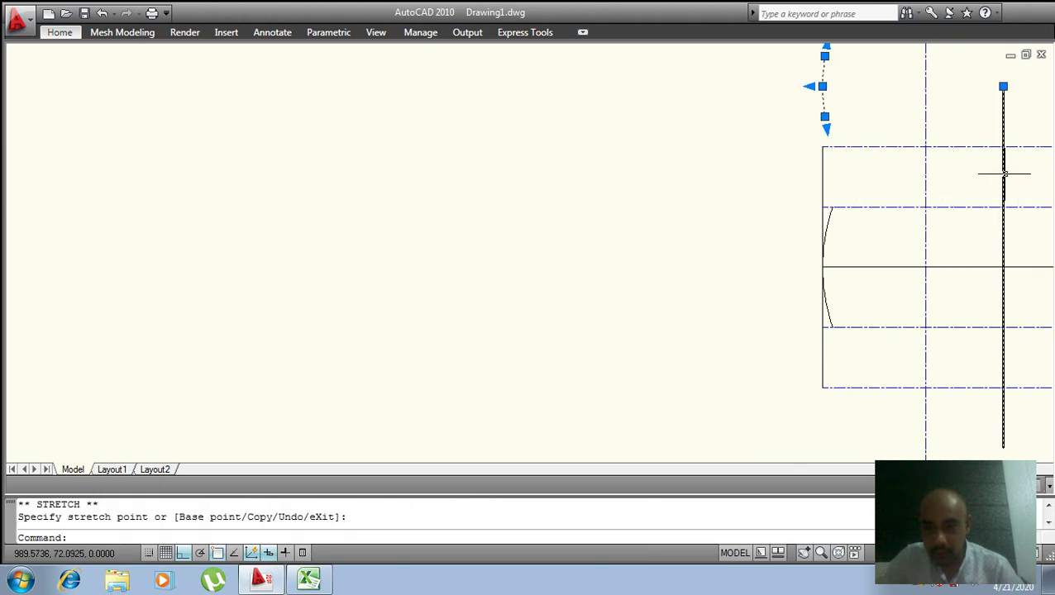
{"action": "key", "text": "ctrl+z"}
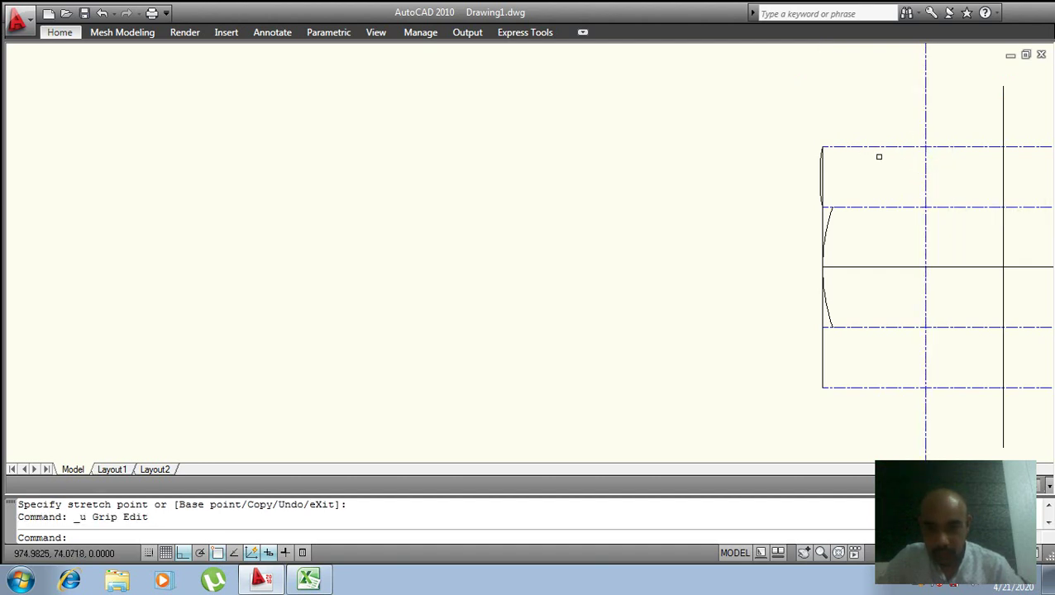
{"action": "scroll", "coordinate": [882, 152], "scroll_direction": "up", "scroll_amount": 4}
{"action": "scroll", "coordinate": [818, 188], "scroll_direction": "down", "scroll_amount": 1}
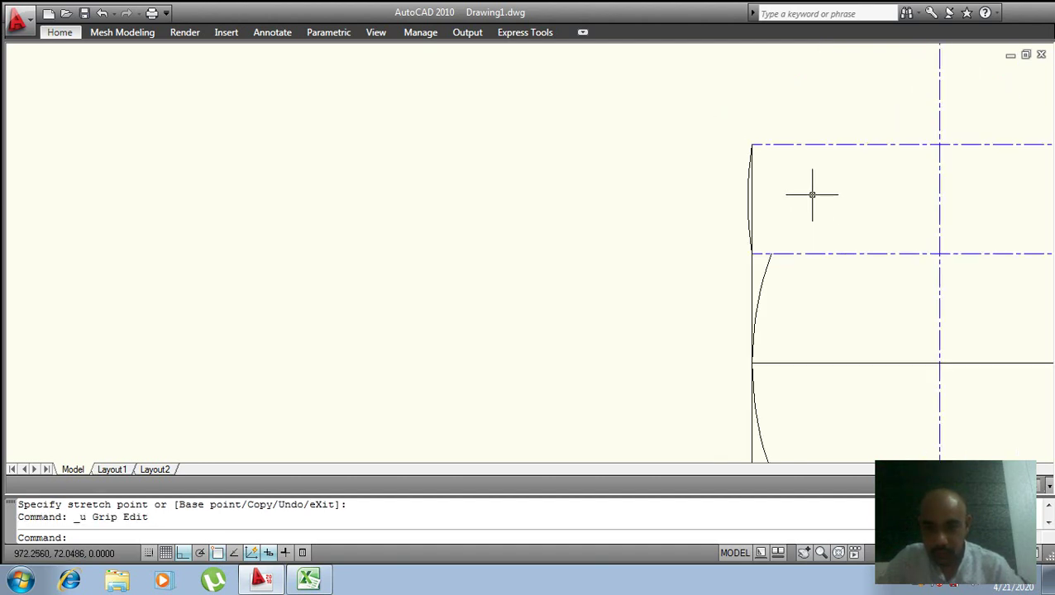
{"action": "left_click", "coordinate": [748, 199]}
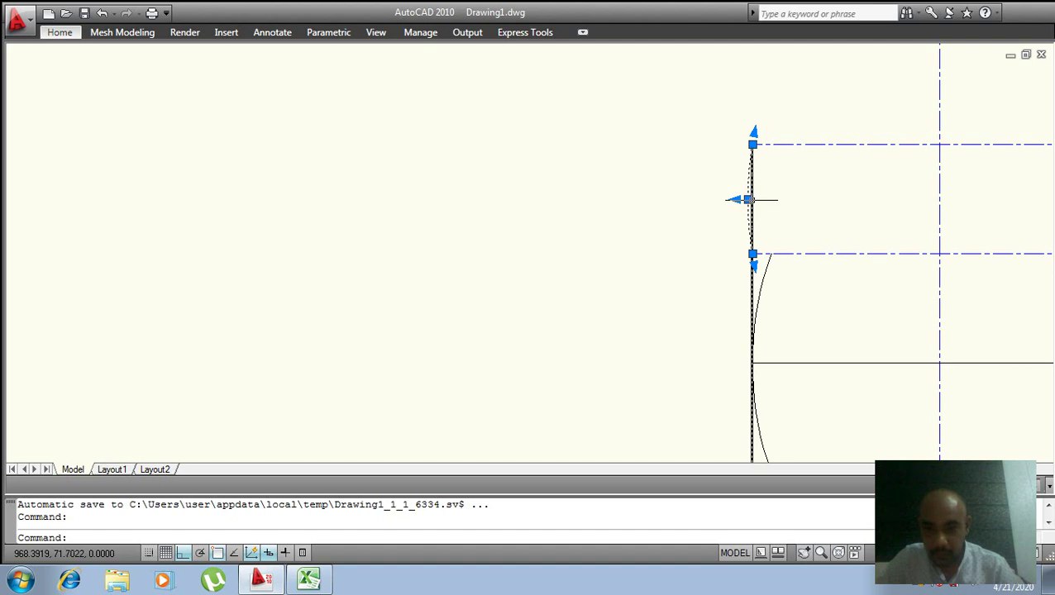
{"action": "left_click", "coordinate": [749, 199]}
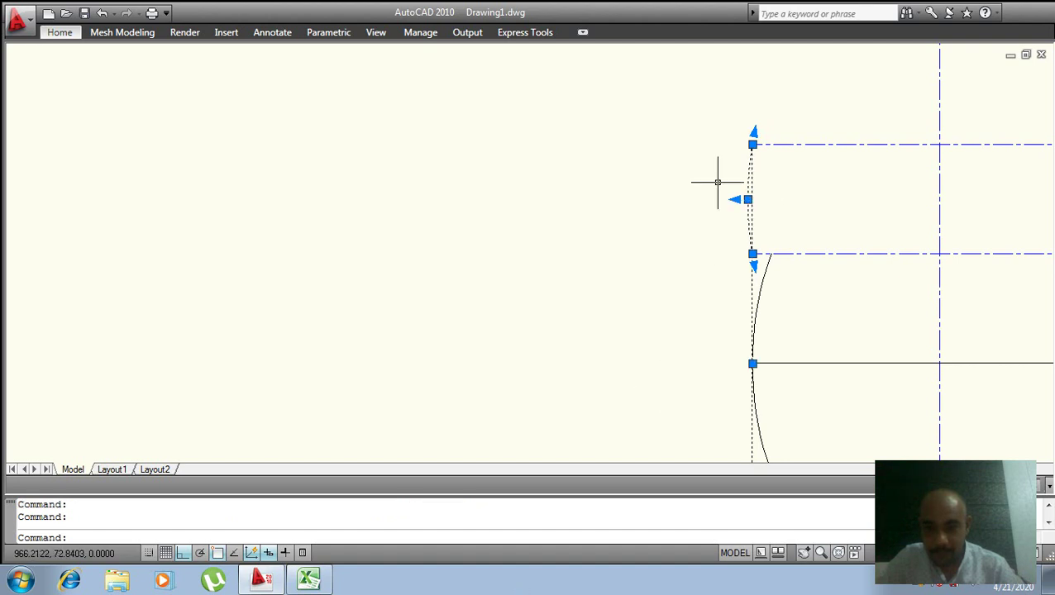
{"action": "key", "text": "Escape"}
- Stretch the selection holding the upper left-edge arc from its right end, then undo the stretch
{"action": "scroll", "coordinate": [1050, 41], "scroll_direction": "up", "scroll_amount": 2}
{"action": "scroll", "coordinate": [1050, 42], "scroll_direction": "down", "scroll_amount": 6}
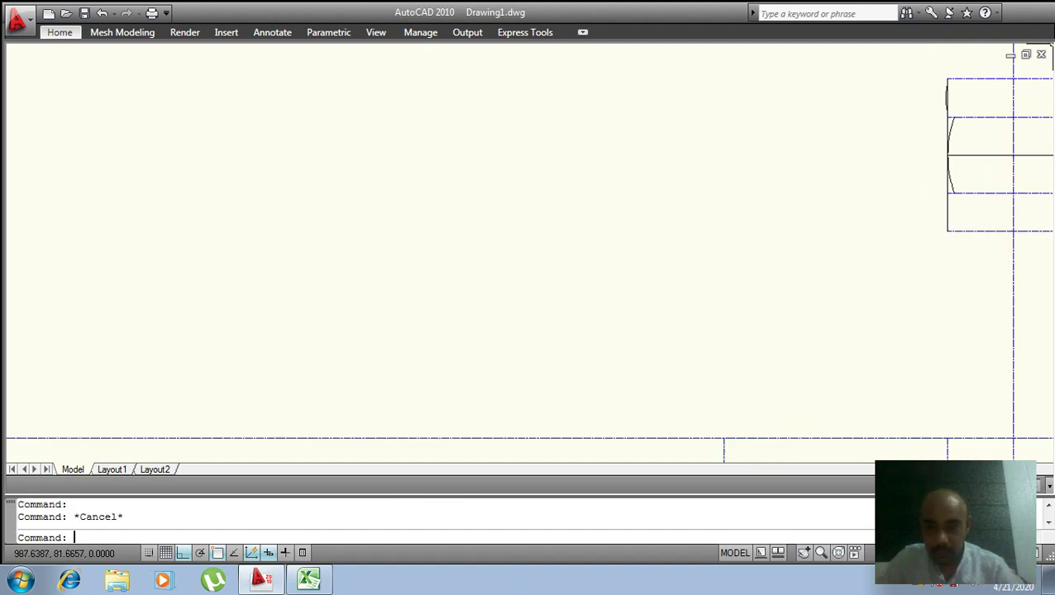
{"action": "scroll", "coordinate": [1051, 72], "scroll_direction": "up", "scroll_amount": 2}
{"action": "scroll", "coordinate": [917, 172], "scroll_direction": "down", "scroll_amount": 1}
{"action": "scroll", "coordinate": [959, 152], "scroll_direction": "up", "scroll_amount": 2}
{"action": "scroll", "coordinate": [872, 144], "scroll_direction": "up", "scroll_amount": 1}
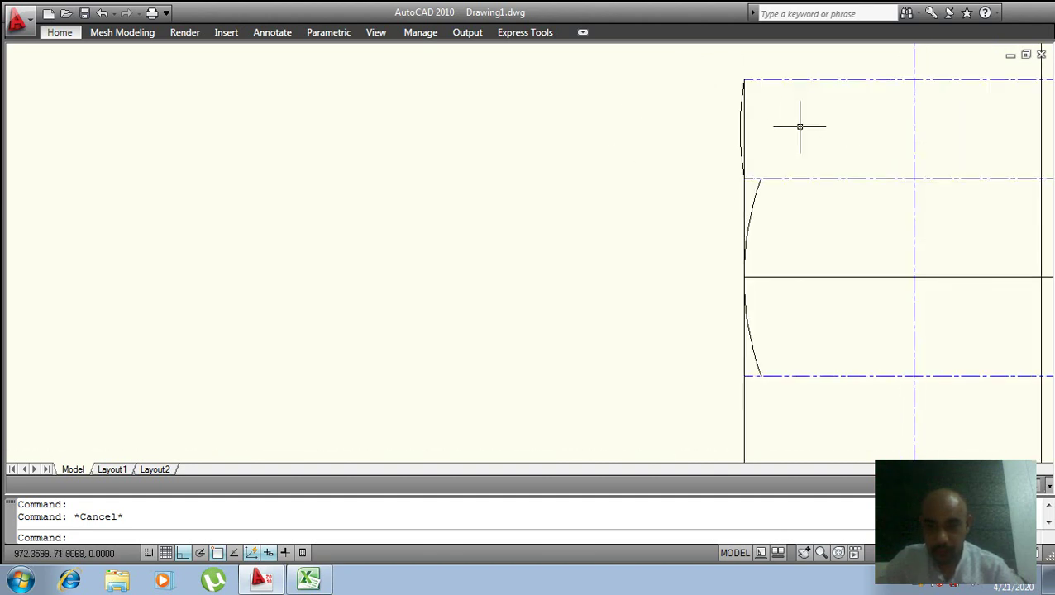
{"action": "left_click", "coordinate": [740, 126]}
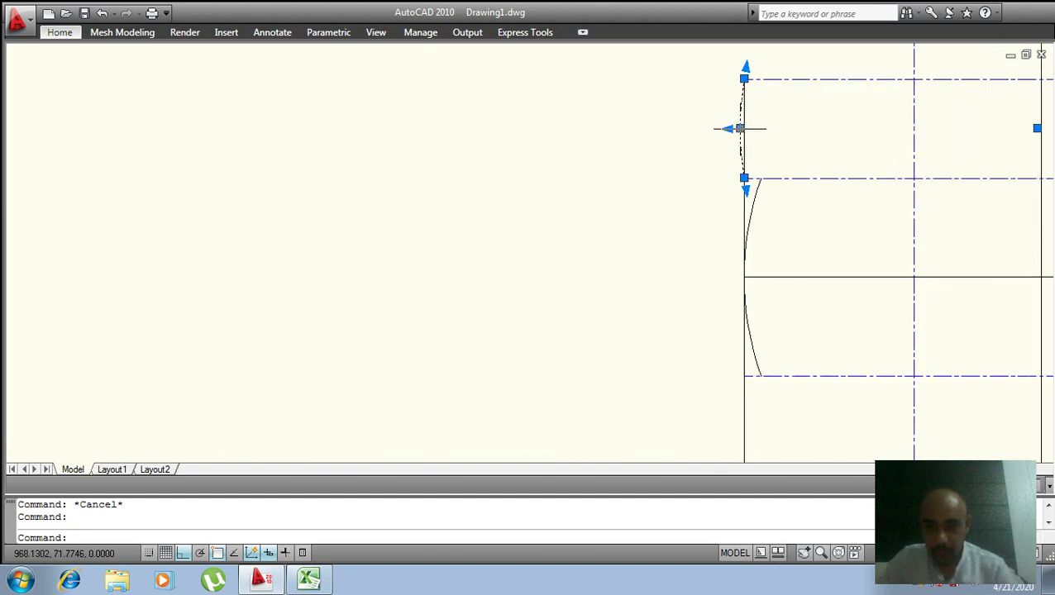
{"action": "left_click", "coordinate": [1038, 128]}
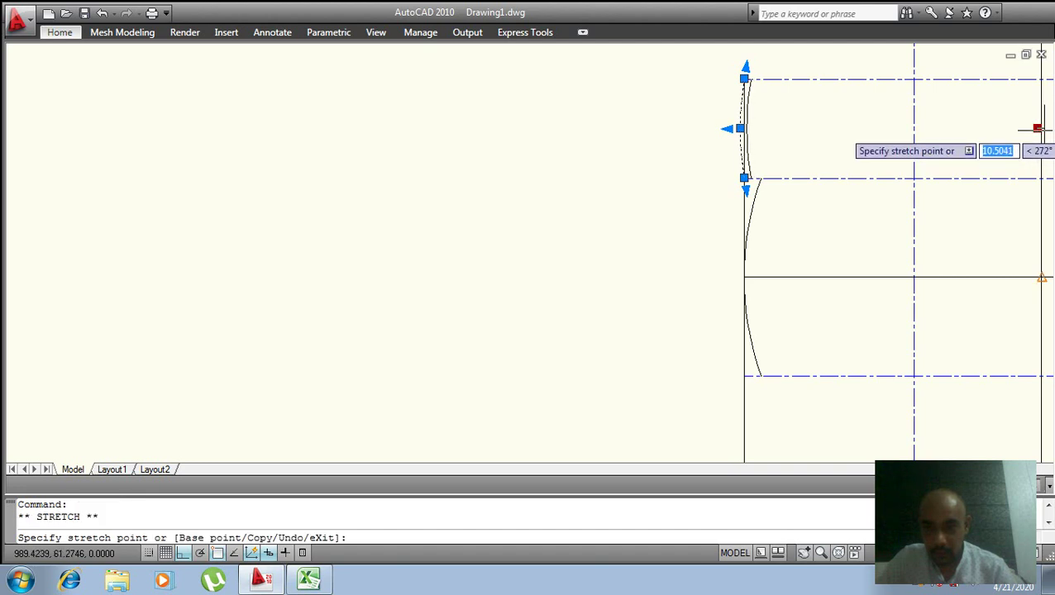
{"action": "left_click", "coordinate": [1038, 128]}
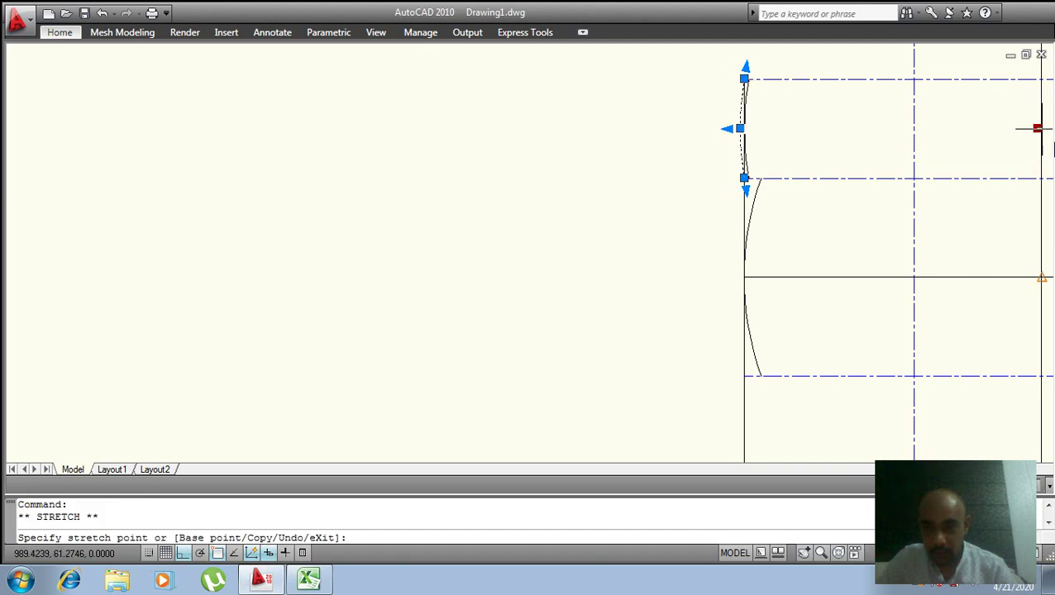
{"action": "key", "text": "ctrl+z"}
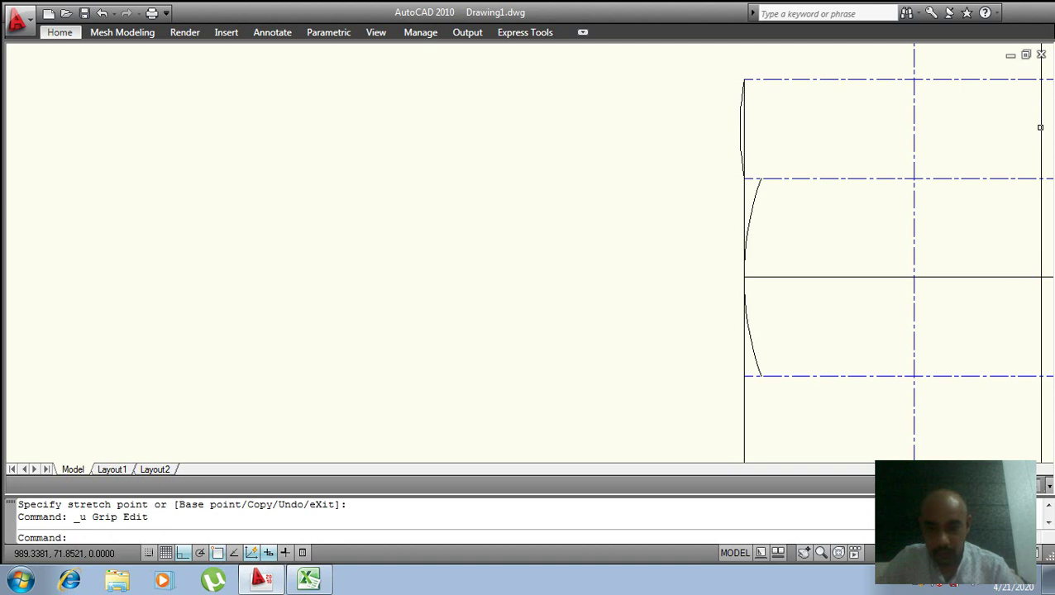
- Erase the upper left-edge arc with E, then undo to restore it
{"action": "left_click", "coordinate": [741, 129]}
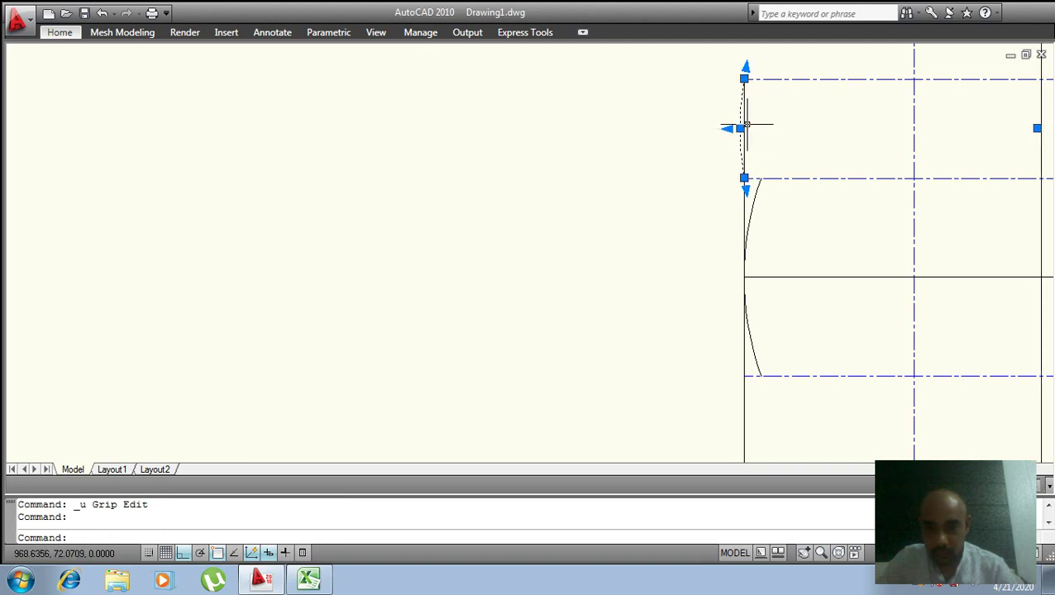
{"action": "left_click", "coordinate": [740, 128]}
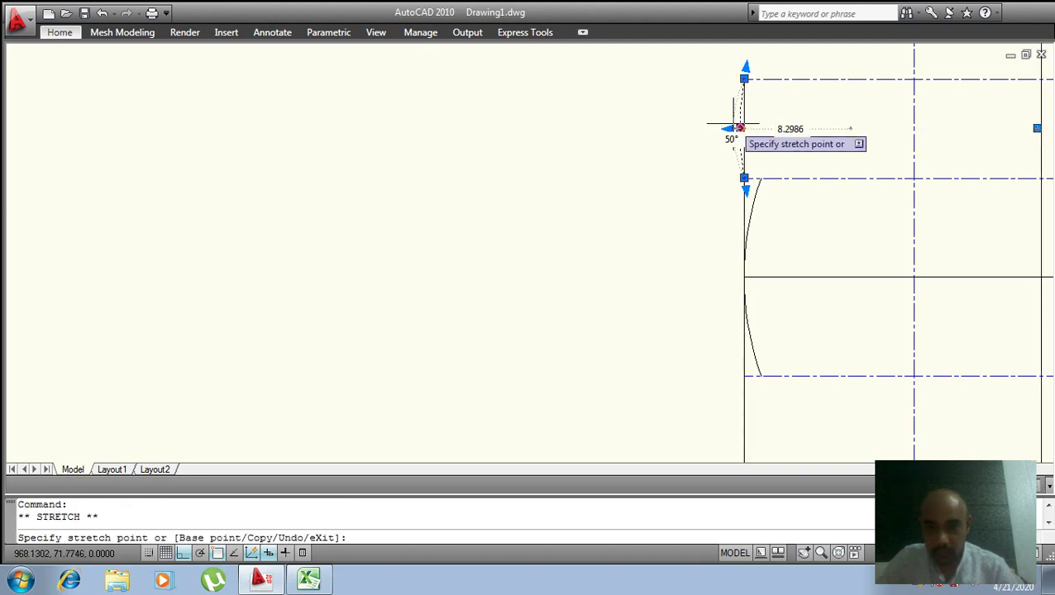
{"action": "key", "text": "Escape"}
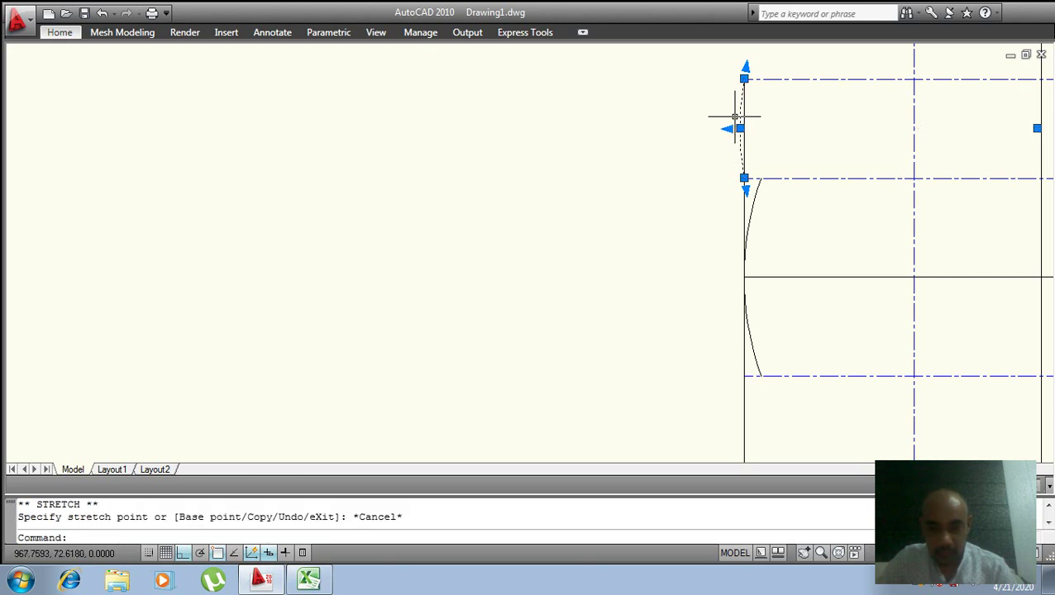
{"action": "key", "text": "Escape"}
{"action": "left_click", "coordinate": [740, 128]}
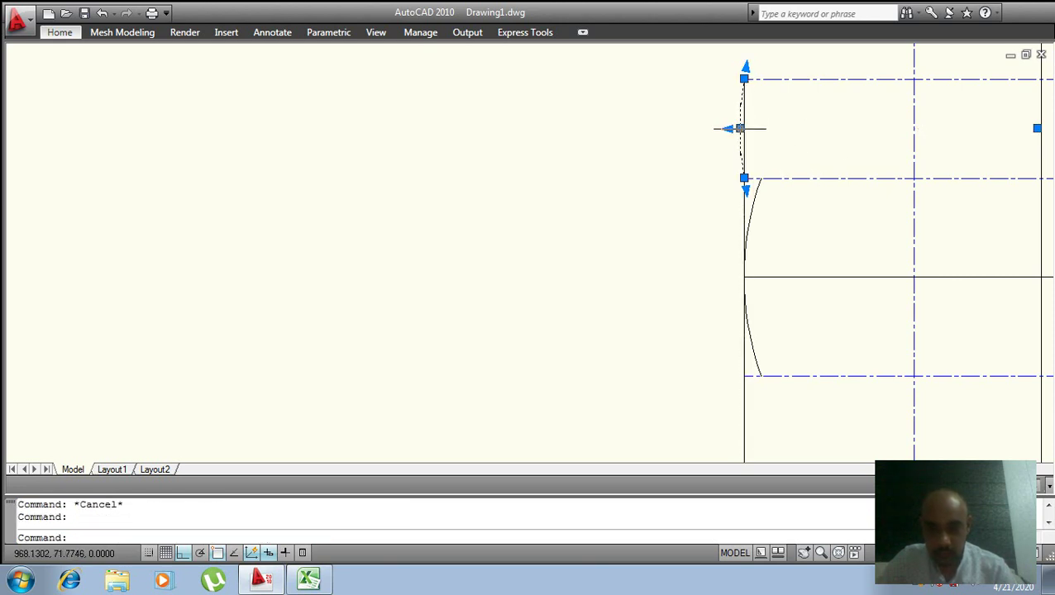
{"action": "type", "text": "e"}
{"action": "key", "text": "Return"}
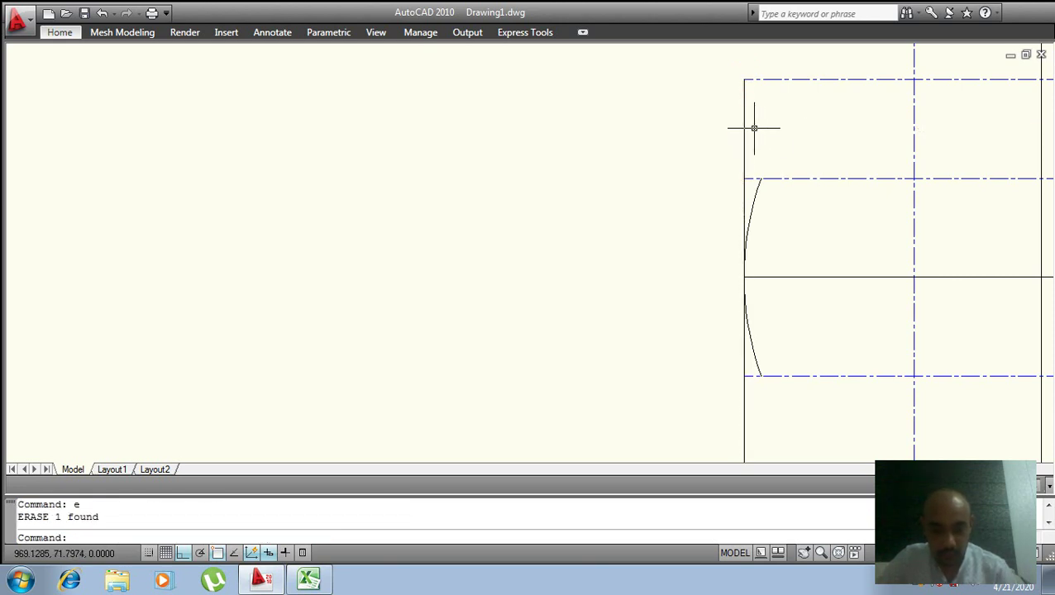
{"action": "scroll", "coordinate": [769, 131], "scroll_direction": "down", "scroll_amount": 2}
{"action": "scroll", "coordinate": [799, 135], "scroll_direction": "up", "scroll_amount": 1}
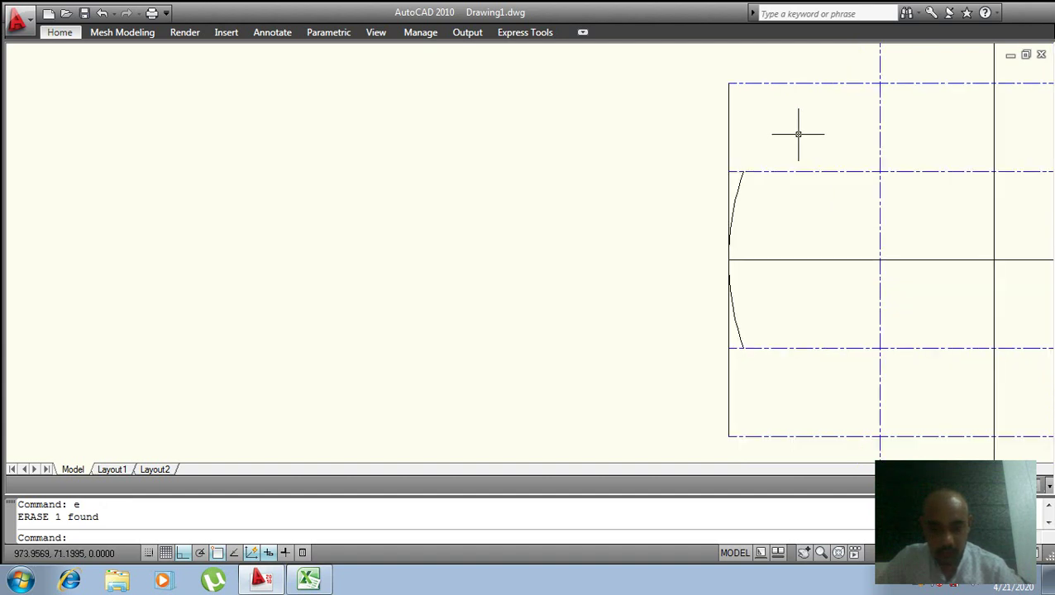
{"action": "key", "text": "ctrl+z"}
{"action": "key", "text": "ctrl+z"}
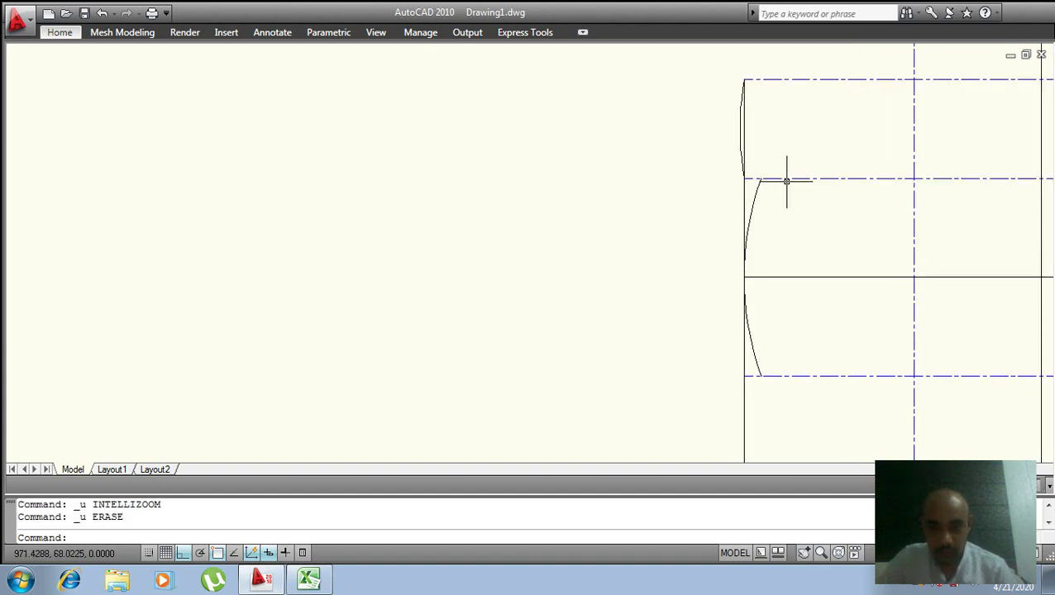
- Grip-stretch the lower arc's midpoint to the right, then undo it from the right-click menu
{"action": "left_click", "coordinate": [751, 204]}
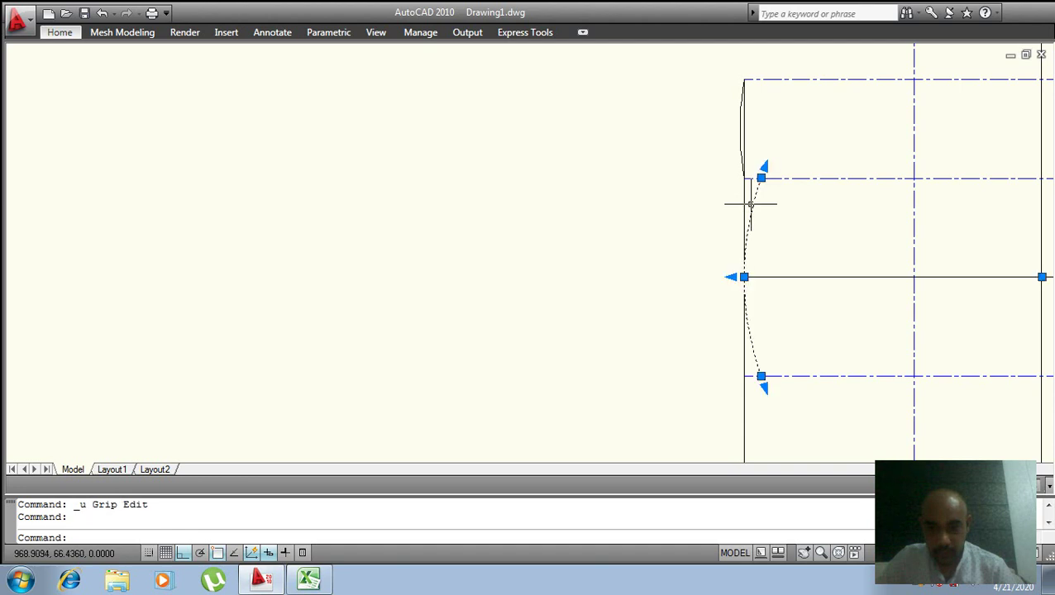
{"action": "left_click", "coordinate": [745, 277]}
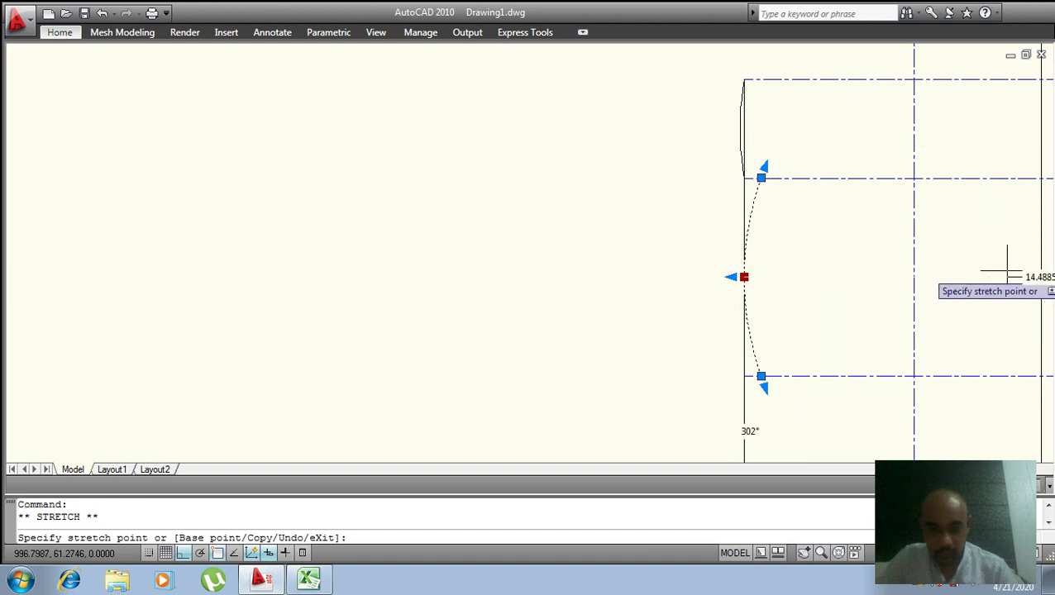
{"action": "key", "text": "Escape"}
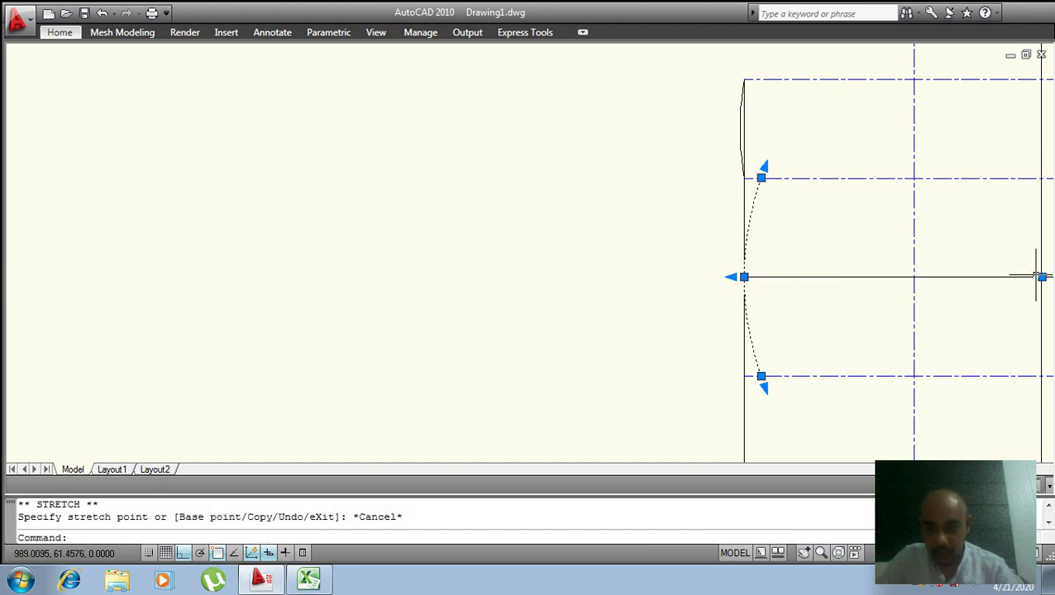
{"action": "left_click", "coordinate": [1040, 278]}
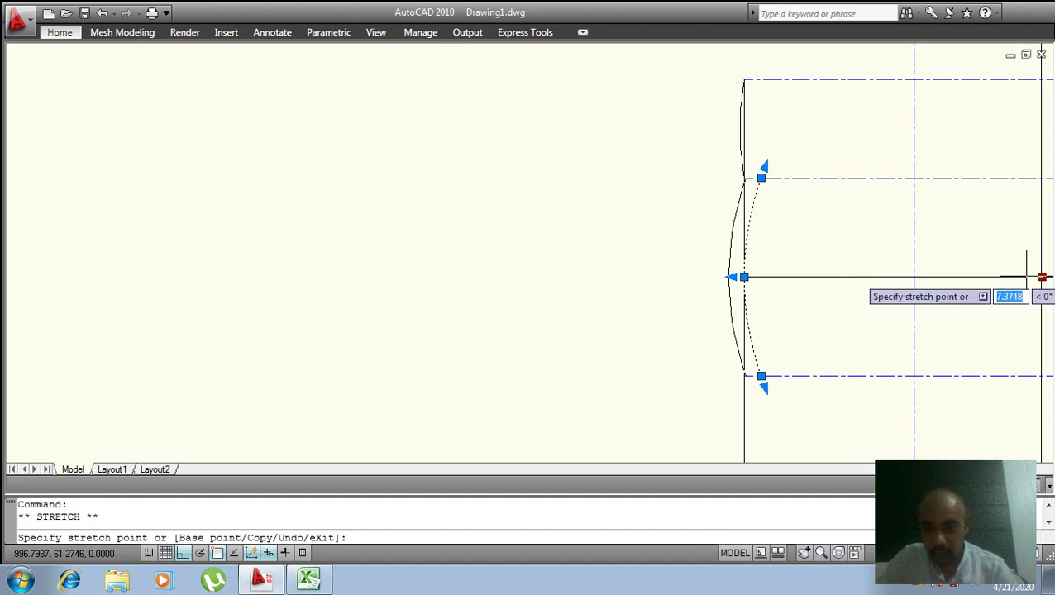
{"action": "left_click", "coordinate": [1026, 277]}
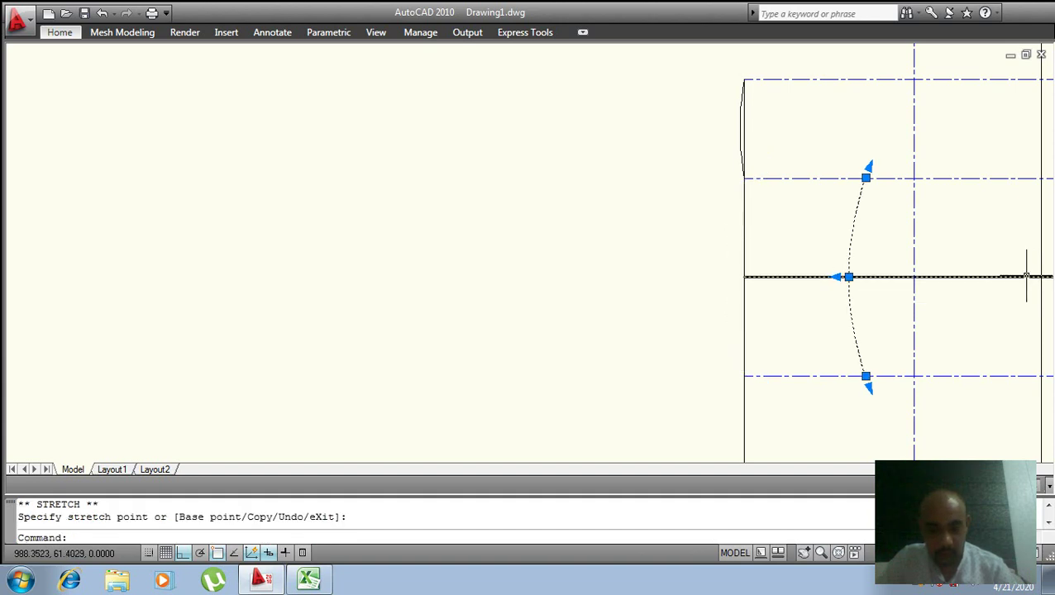
{"action": "right_click", "coordinate": [1026, 277]}
{"action": "left_click", "coordinate": [951, 354]}
- Select the small upper arc and erase it with E
{"action": "left_click", "coordinate": [740, 125]}
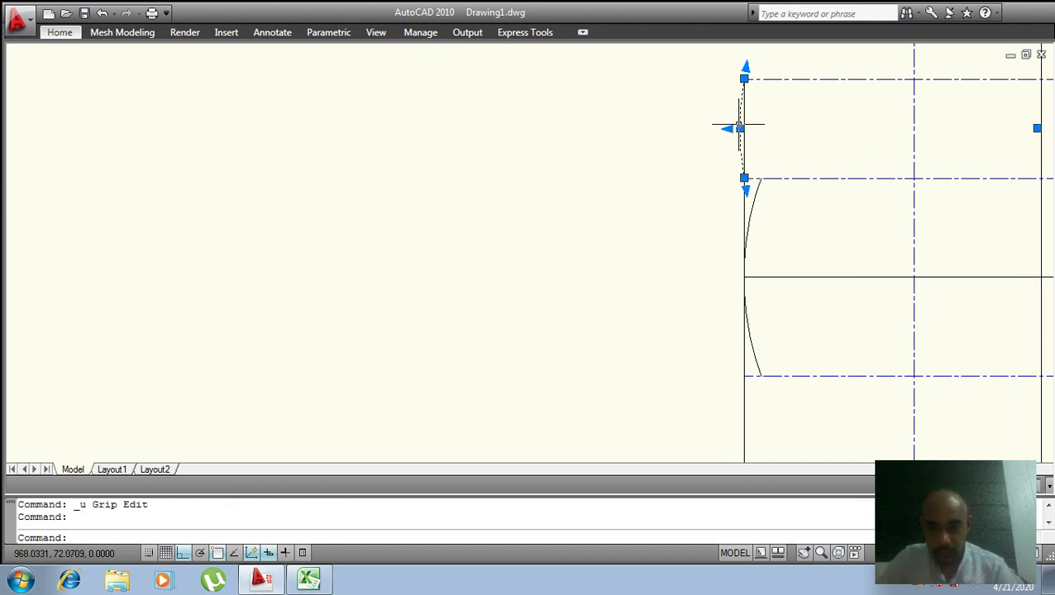
{"action": "type", "text": "e"}
{"action": "key", "text": "Return"}
- Pan back to the flange circles and hexagons, keeping 'line' as the current layer
{"action": "scroll", "coordinate": [738, 118], "scroll_direction": "down", "scroll_amount": 4}
{"action": "middle_click_drag", "start_coordinate": [773, 149], "coordinate": [653, 202]}
{"action": "scroll", "coordinate": [622, 152], "scroll_direction": "up", "scroll_amount": 2}
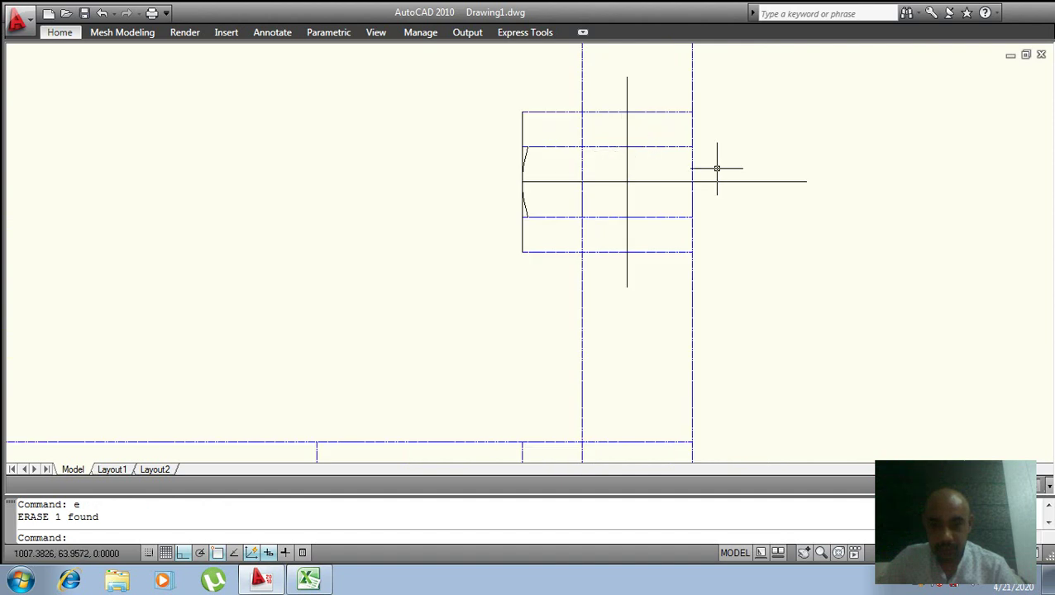
{"action": "scroll", "coordinate": [754, 180], "scroll_direction": "down", "scroll_amount": 2}
{"action": "scroll", "coordinate": [706, 159], "scroll_direction": "down", "scroll_amount": 5}
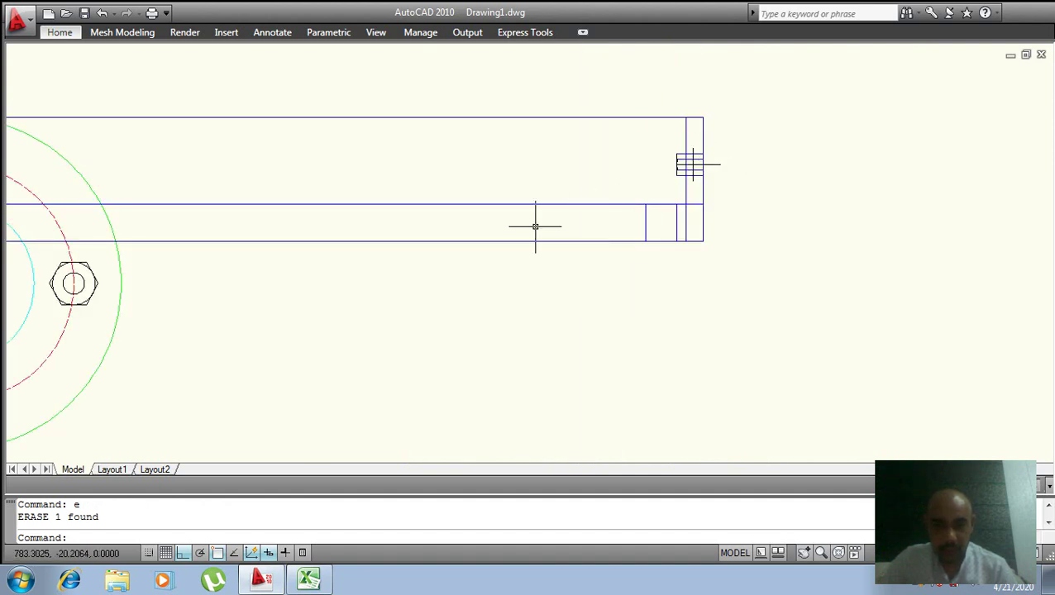
{"action": "middle_click_drag", "start_coordinate": [535, 226], "coordinate": [471, 193]}
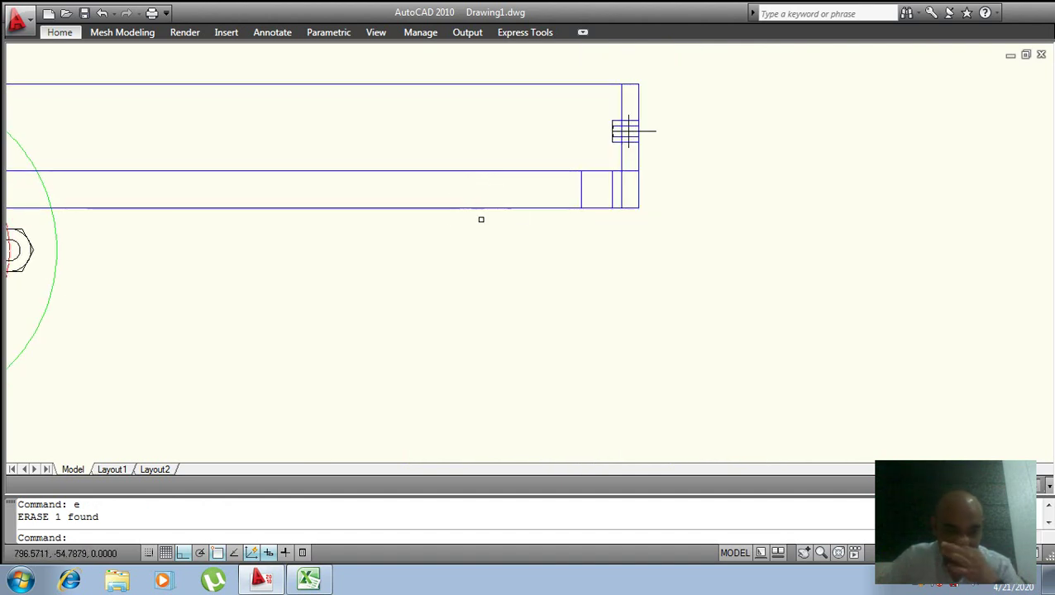
{"action": "middle_click_drag", "start_coordinate": [464, 216], "coordinate": [665, 180]}
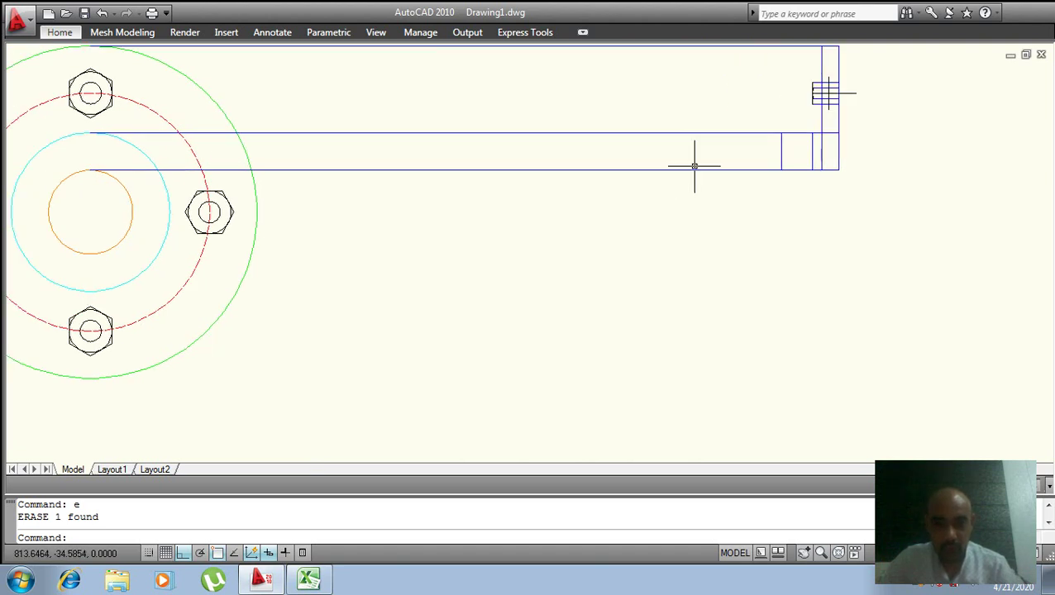
{"action": "left_click", "coordinate": [683, 169]}
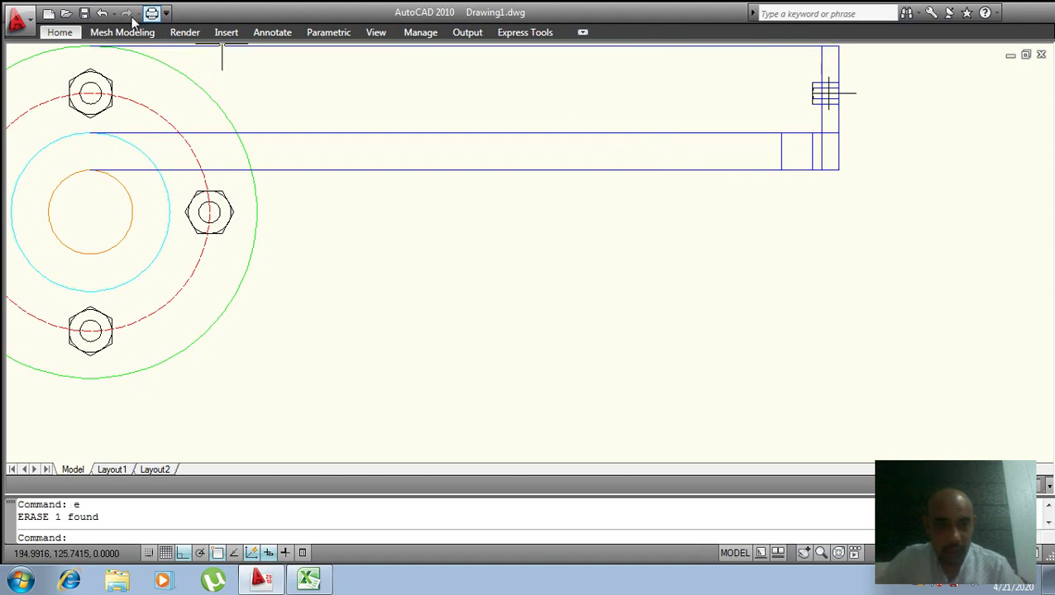
{"action": "left_click", "coordinate": [45, 30]}
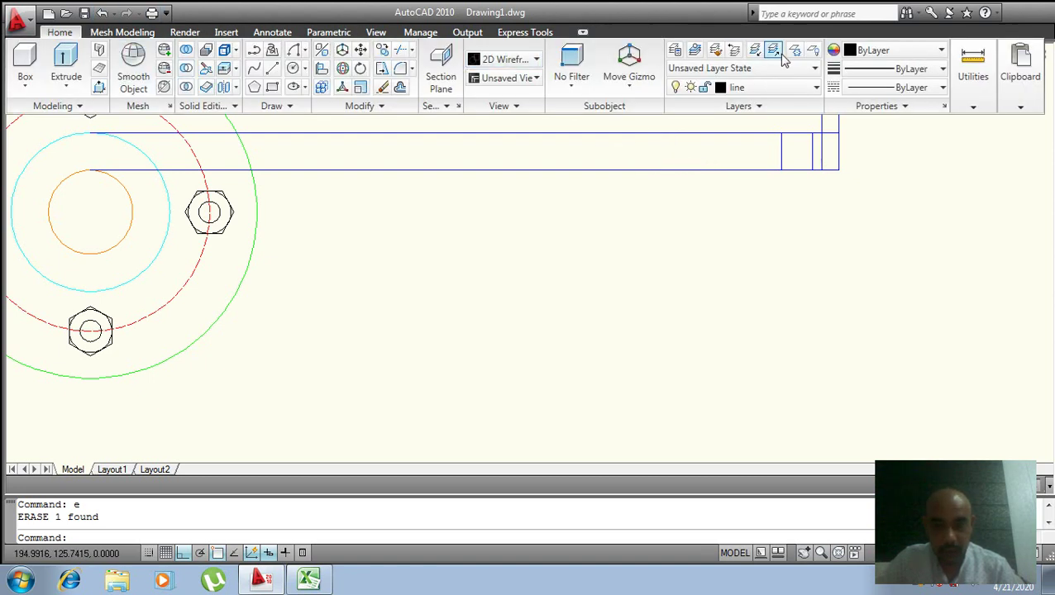
{"action": "key", "text": "Escape"}
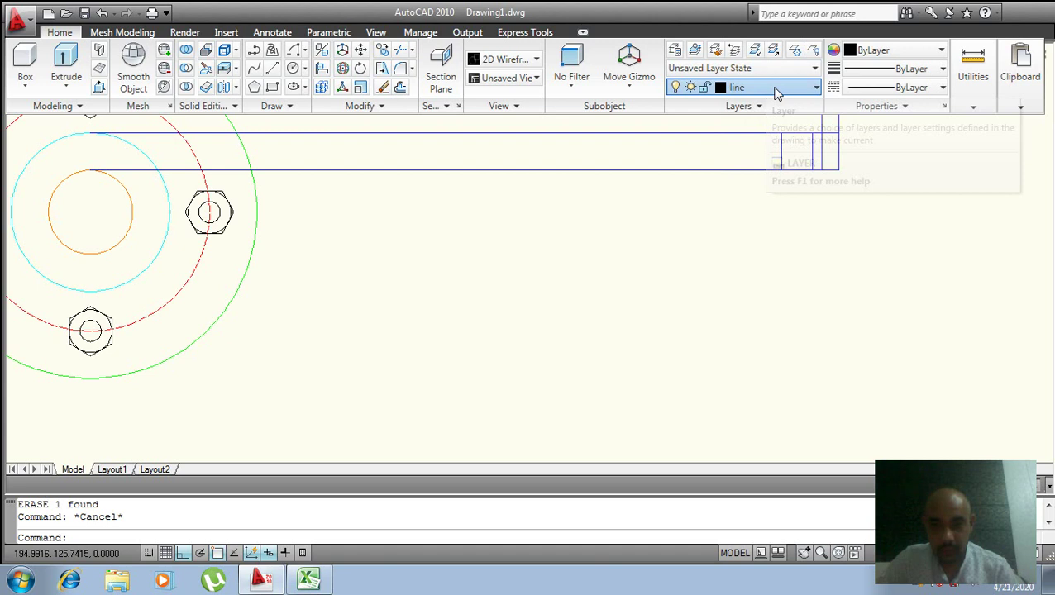
{"action": "left_click", "coordinate": [776, 87]}
{"action": "left_click", "coordinate": [753, 199]}
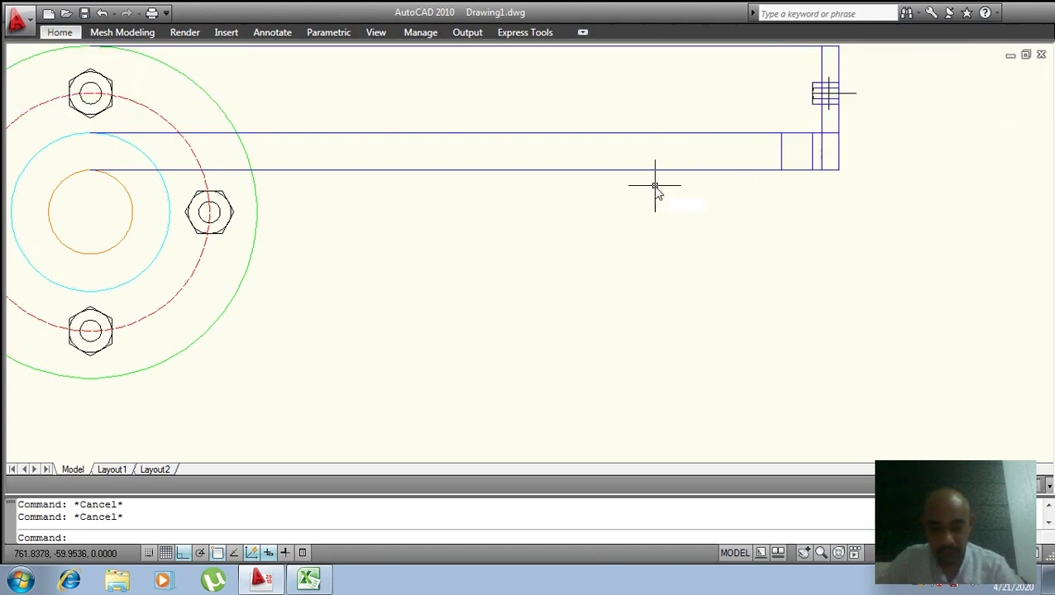
- Draw a vertical line from above the rectangle down to below it
{"action": "type", "text": "l"}
{"action": "key", "text": "Return"}
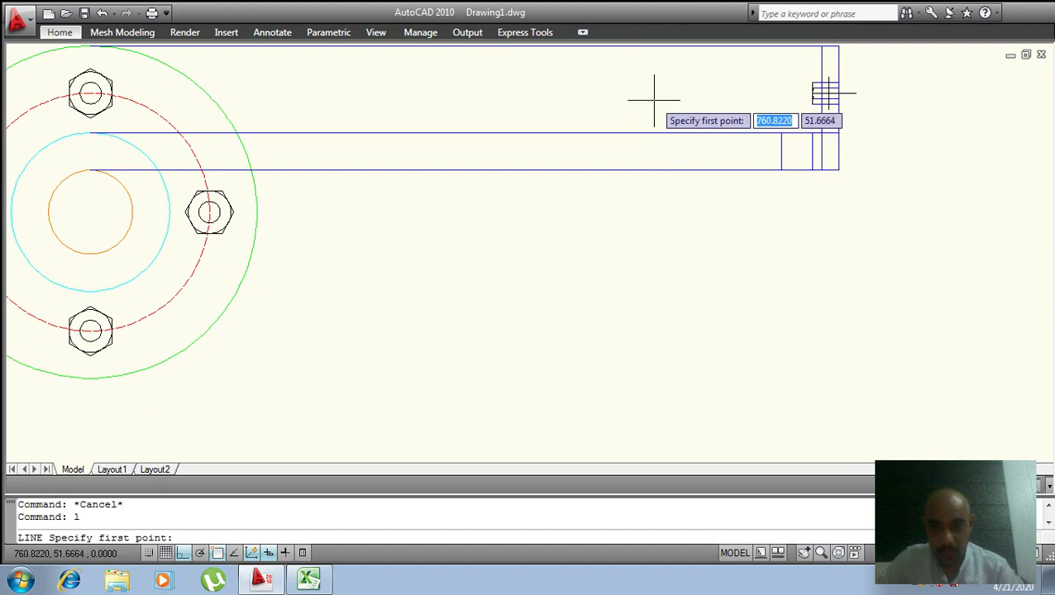
{"action": "left_click", "coordinate": [661, 169]}
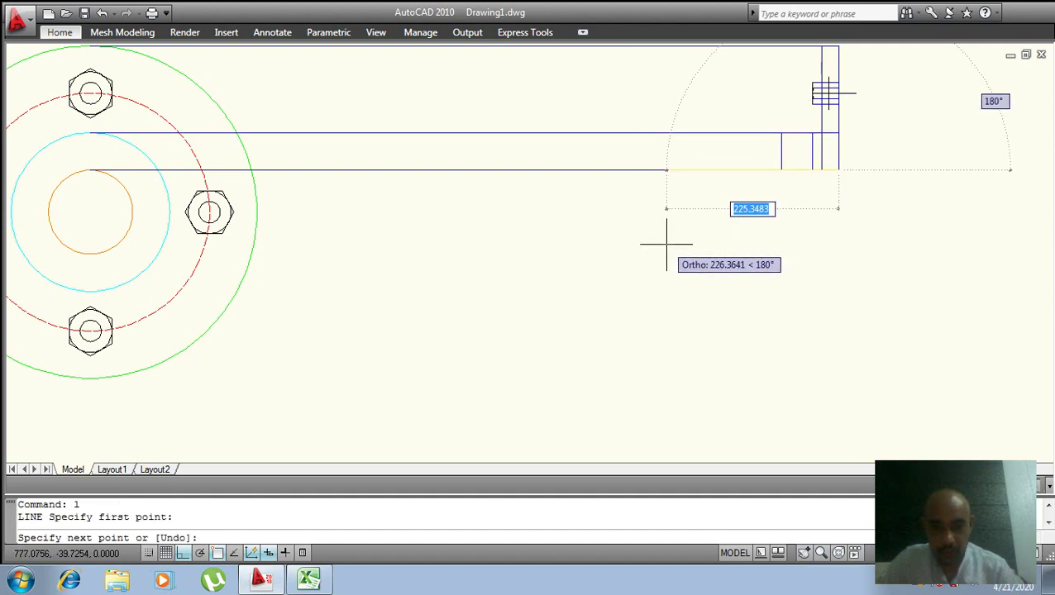
{"action": "key", "text": "Escape"}
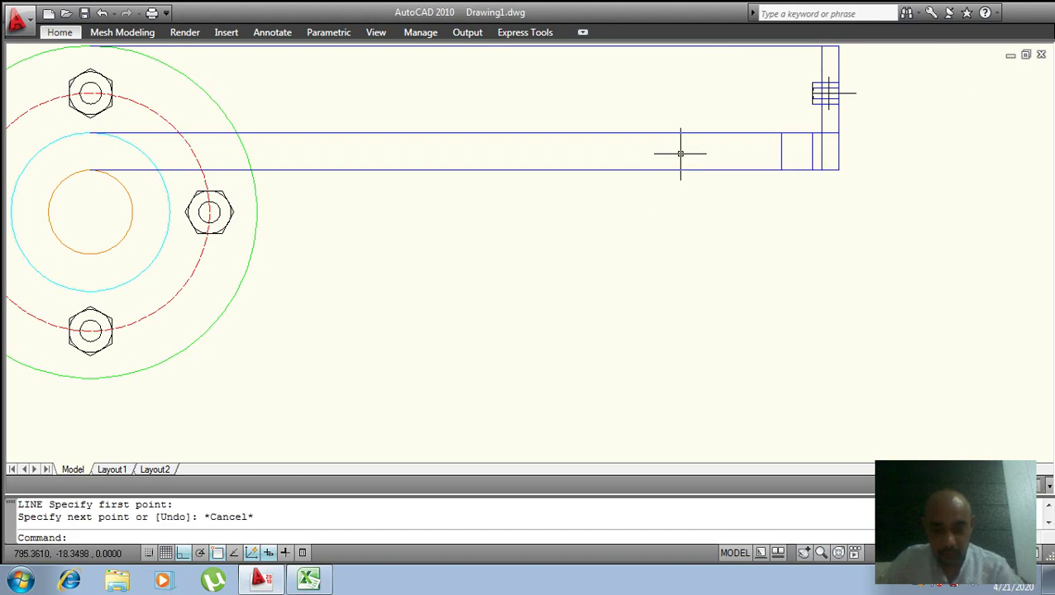
{"action": "type", "text": "l"}
{"action": "key", "text": "Return"}
{"action": "left_click", "coordinate": [683, 147]}
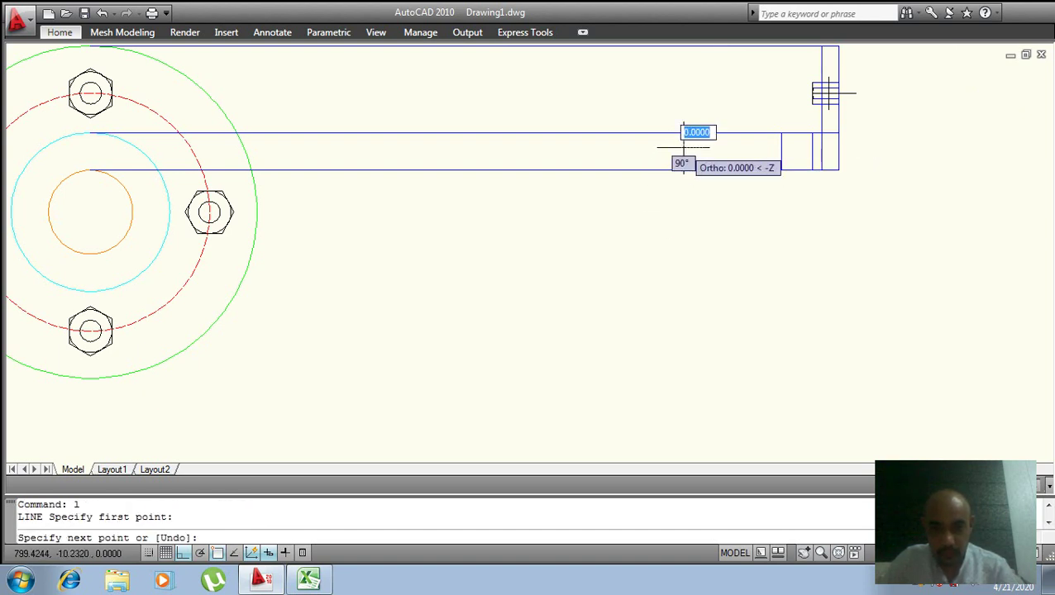
{"action": "left_click", "coordinate": [677, 265]}
{"action": "key", "text": "Return"}
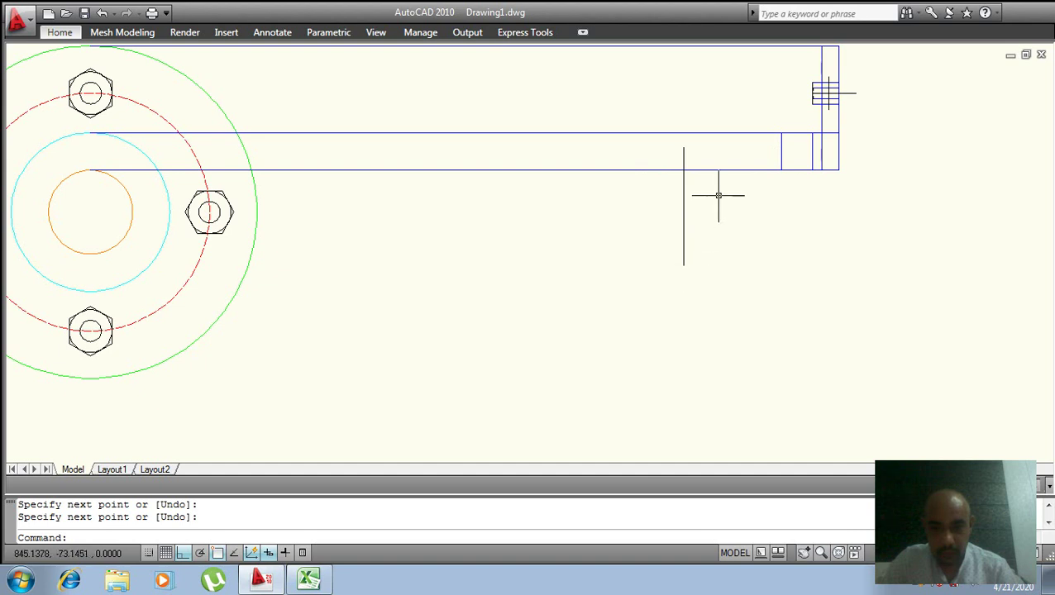
{"action": "scroll", "coordinate": [364, 124], "scroll_direction": "up", "scroll_amount": 2}
- Draw a horizontal centre line from the flange centre to past the vertical line
{"action": "type", "text": "l"}
{"action": "key", "text": "Return"}
{"action": "scroll", "coordinate": [227, 135], "scroll_direction": "down", "scroll_amount": 3}
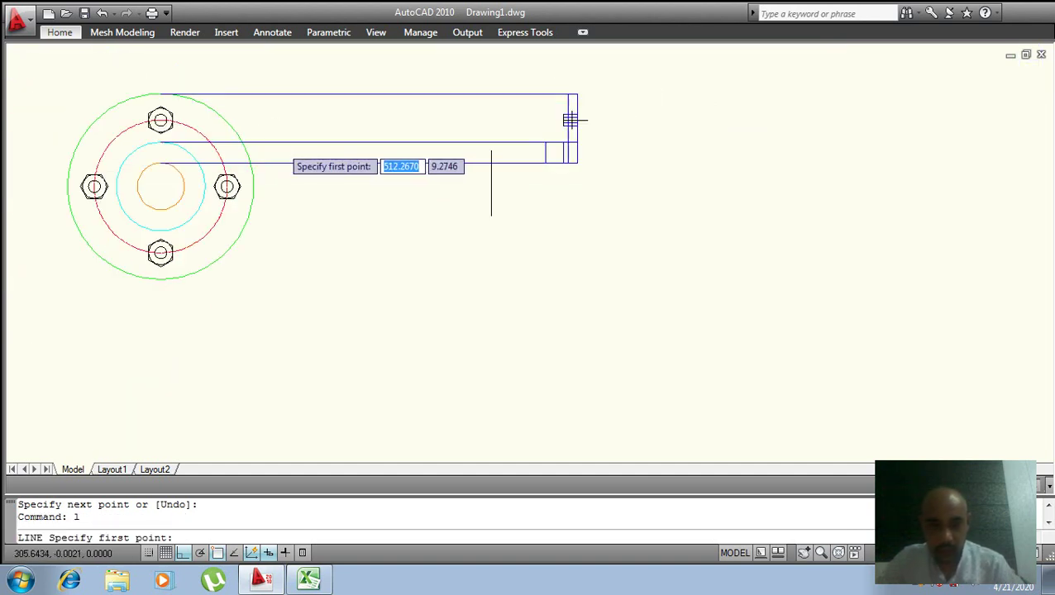
{"action": "left_click", "coordinate": [160, 185]}
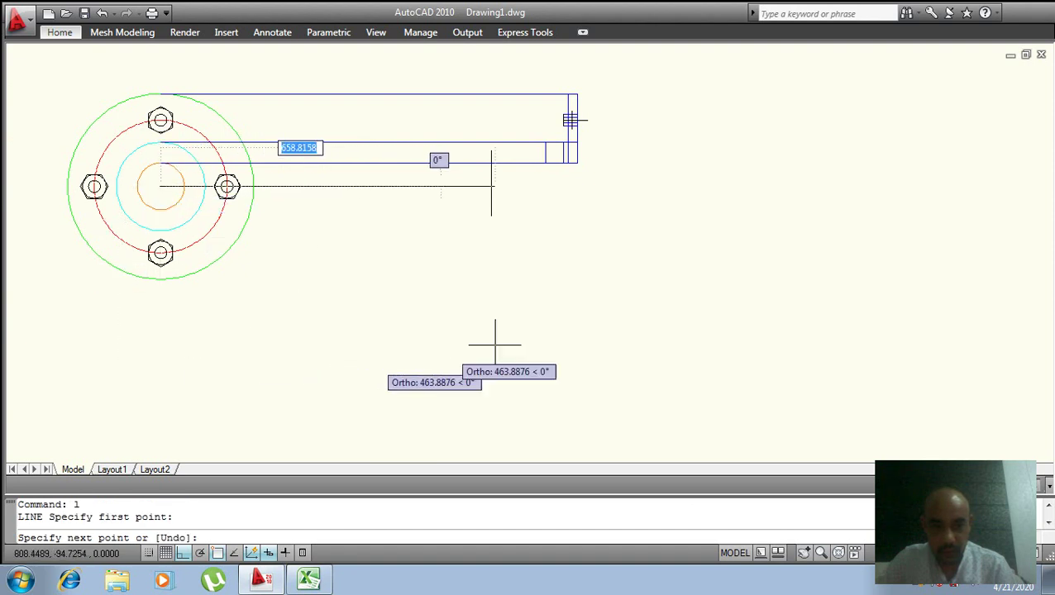
{"action": "left_click", "coordinate": [709, 336]}
{"action": "key", "text": "Return"}
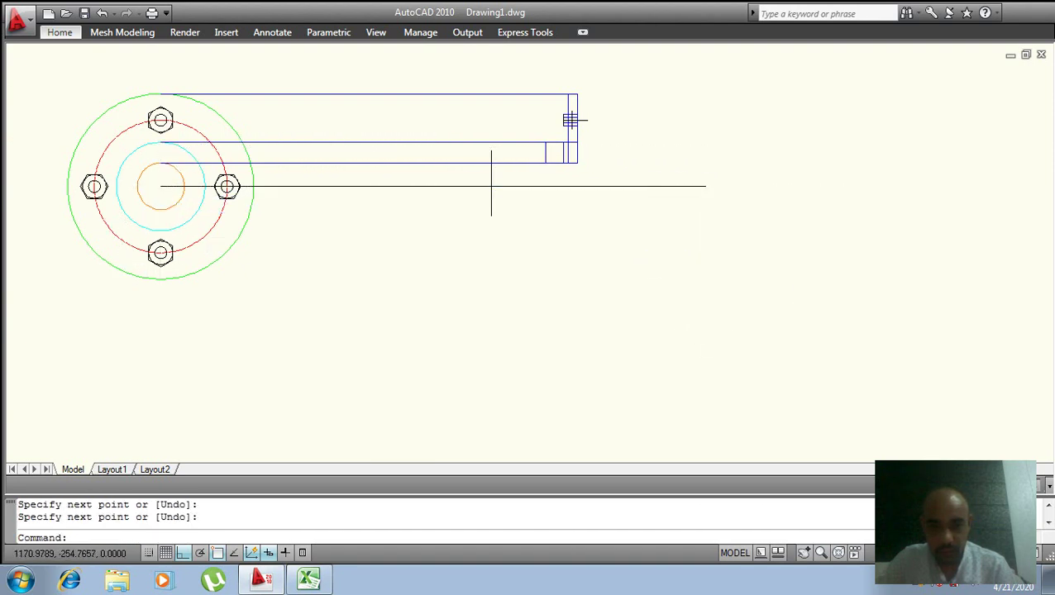
{"action": "scroll", "coordinate": [514, 234], "scroll_direction": "up", "scroll_amount": 3}
{"action": "mouse_move", "coordinate": [510, 205]}
{"action": "middle_mouse_down"}
{"action": "mouse_move", "coordinate": [666, 342]}
{"action": "mouse_move", "coordinate": [762, 326]}
{"action": "middle_mouse_up"}
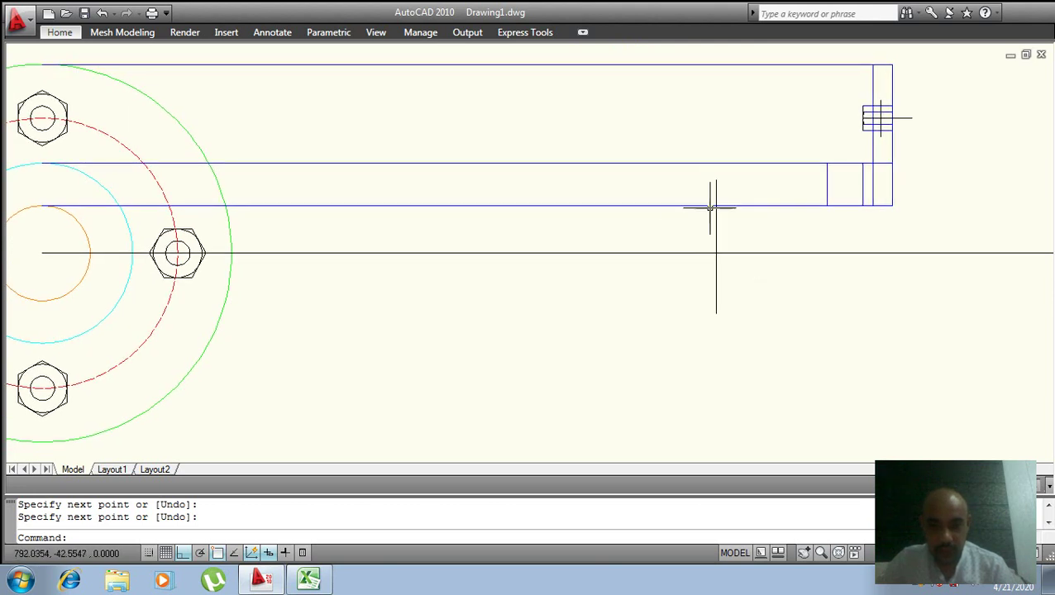
{"action": "left_click", "coordinate": [137, 35]}
- Begin a 3-point arc: start near the vertical line, second point on the centre line
{"action": "left_click", "coordinate": [73, 35]}
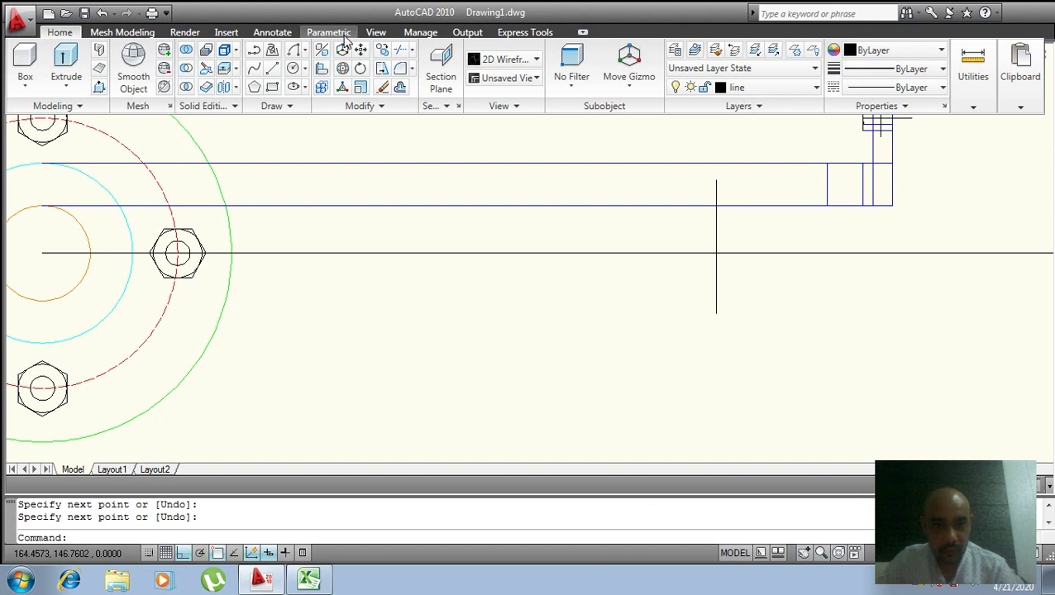
{"action": "left_click", "coordinate": [306, 51]}
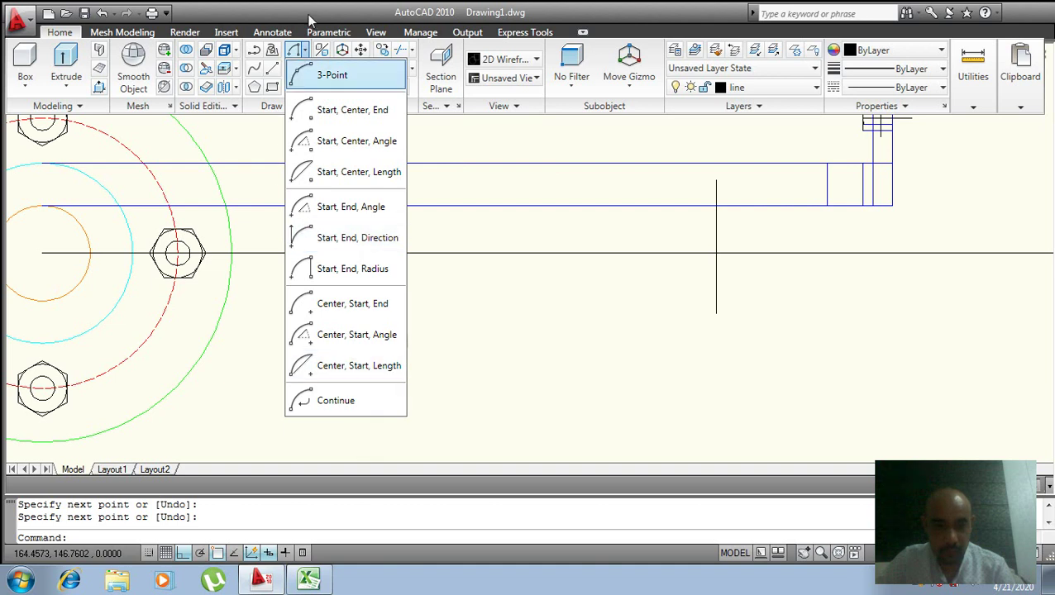
{"action": "left_click", "coordinate": [341, 76]}
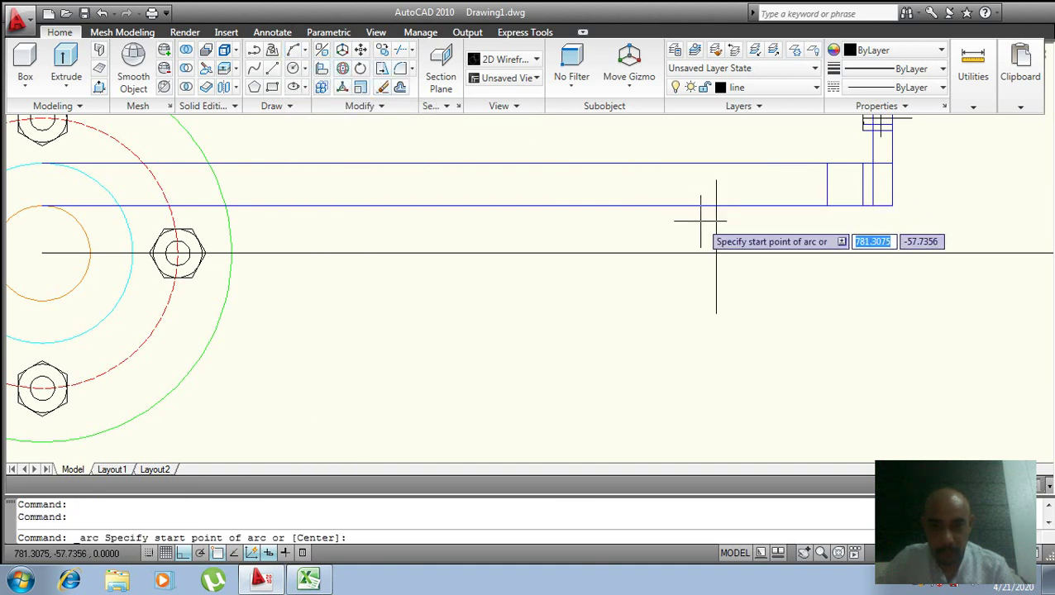
{"action": "left_click", "coordinate": [716, 205]}
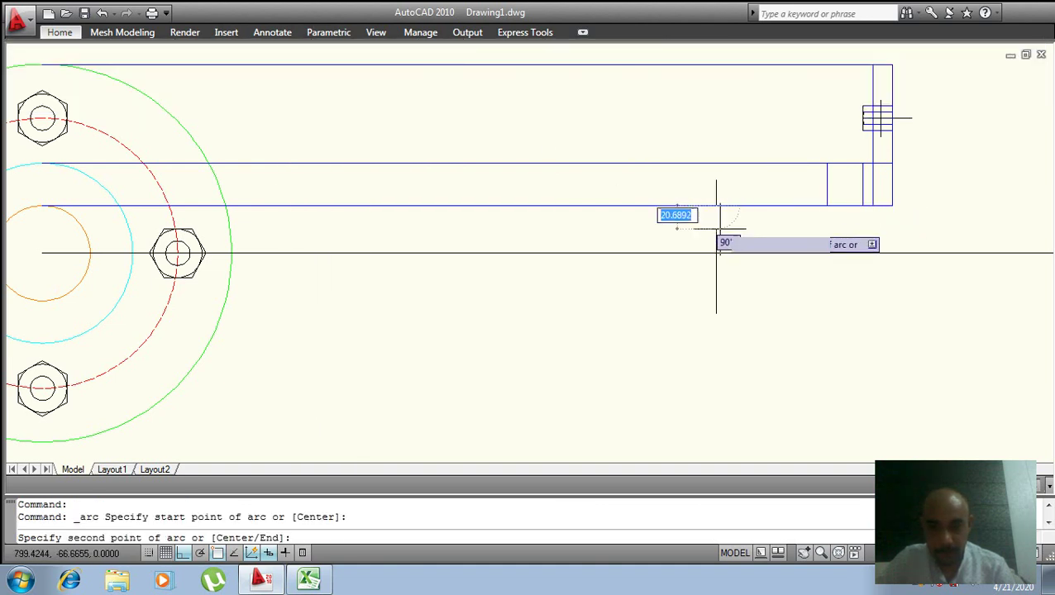
{"action": "left_click", "coordinate": [716, 252]}
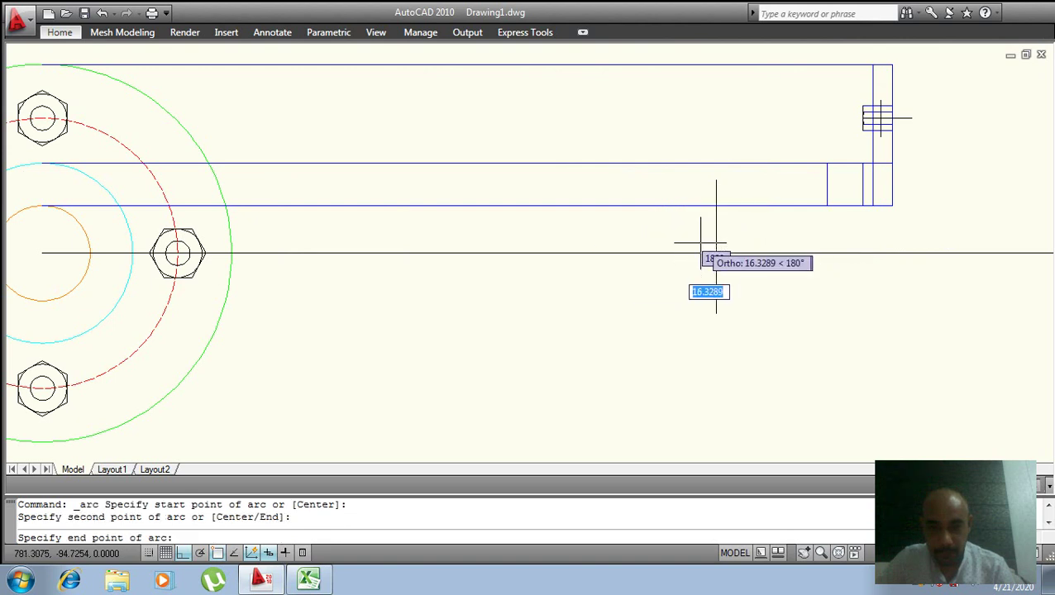
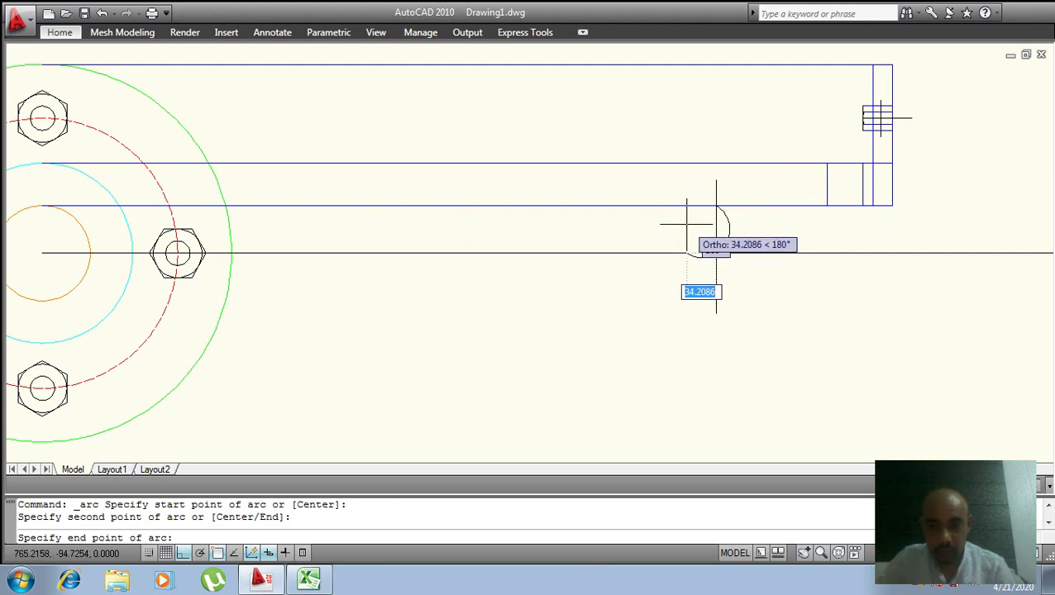
- Finish the small arc bulging right from the break line just above the centre line
{"action": "left_click", "coordinate": [687, 223]}
{"action": "key", "text": "Return"}
{"action": "key", "text": "Return"}
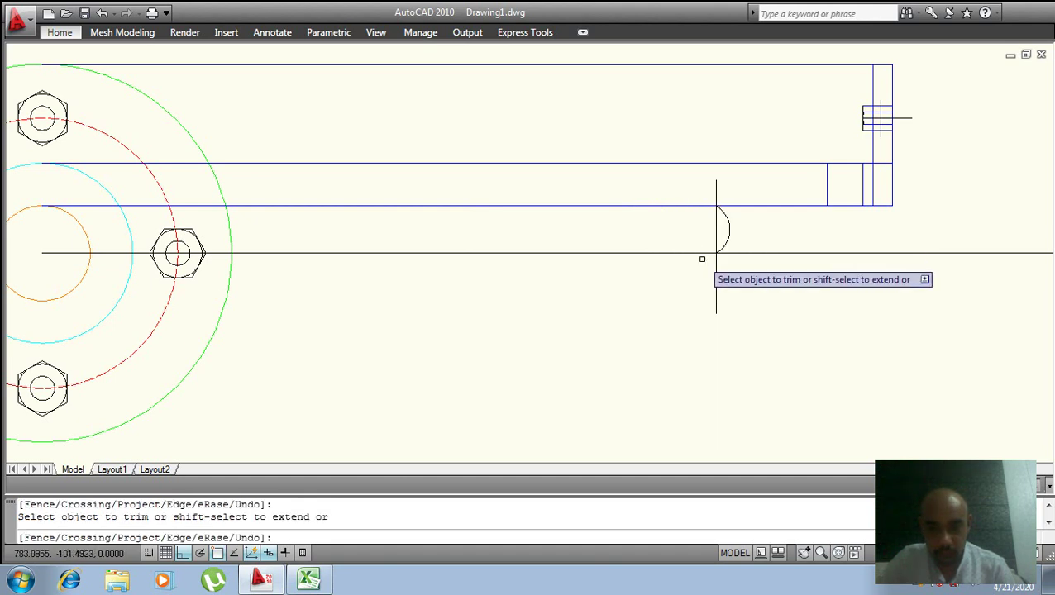
{"action": "key", "text": "Escape"}
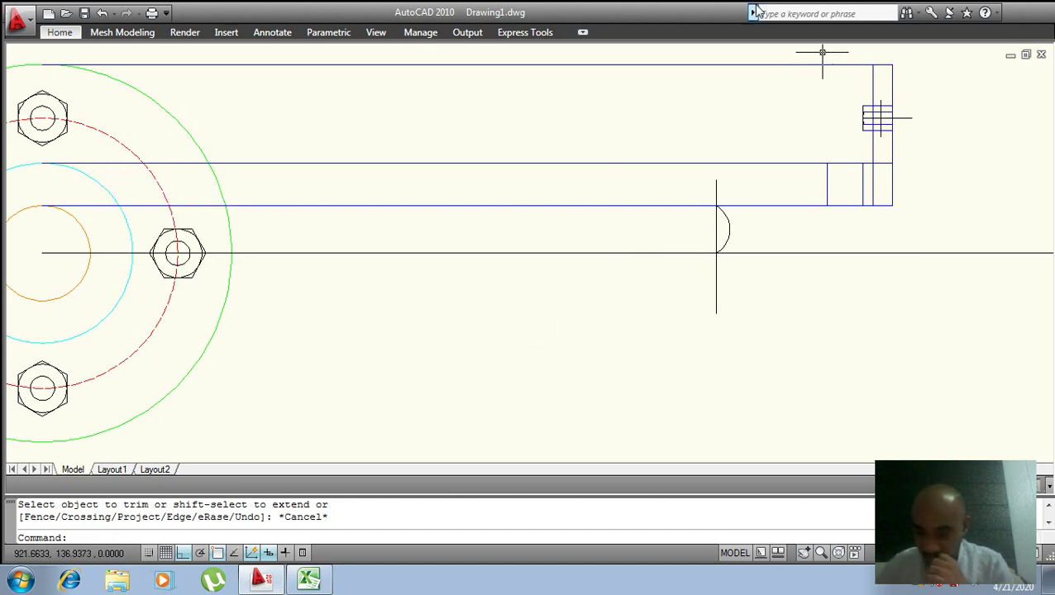
{"action": "scroll", "coordinate": [754, 49], "scroll_direction": "up", "scroll_amount": 2}
{"action": "scroll", "coordinate": [802, 314], "scroll_direction": "down", "scroll_amount": 5}
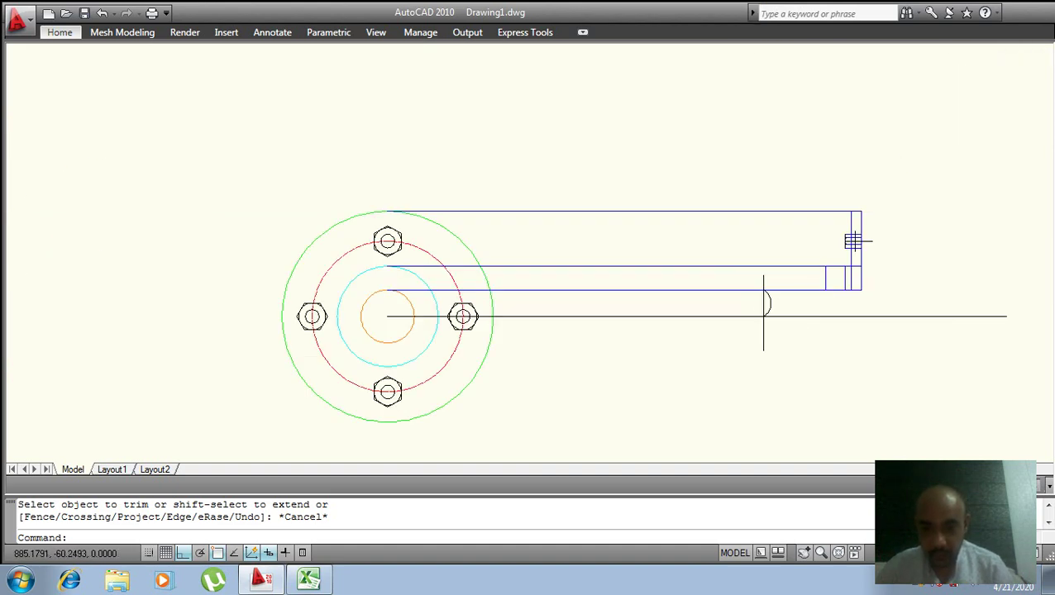
{"action": "scroll", "coordinate": [807, 313], "scroll_direction": "up", "scroll_amount": 3}
{"action": "middle_click_drag", "start_coordinate": [808, 317], "coordinate": [778, 294]}
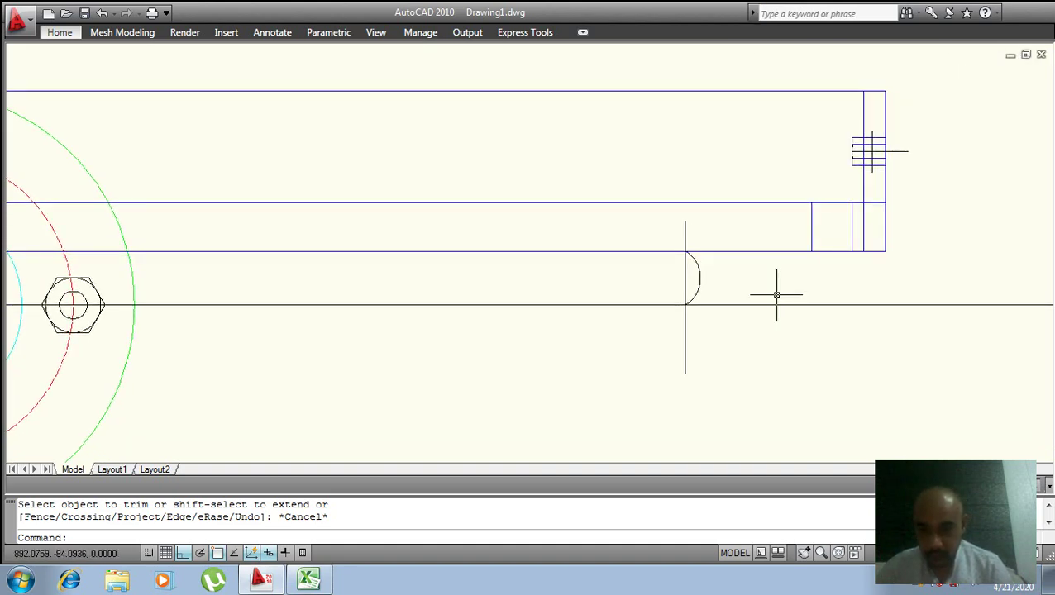
{"action": "type", "text": "mi"}
- Mirror the arc about the centre line, keeping the original
{"action": "key", "text": "Return"}
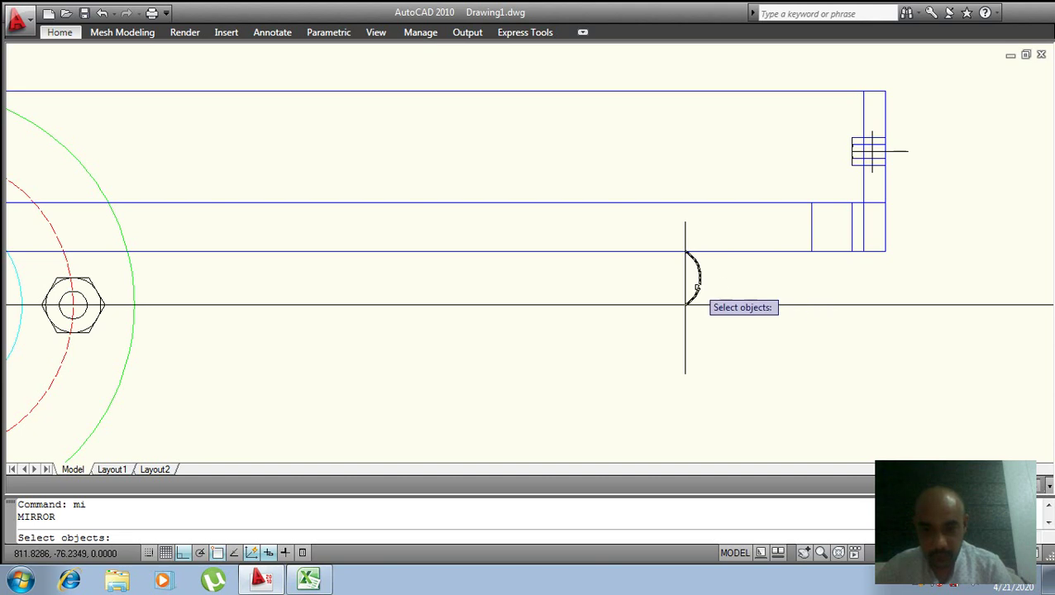
{"action": "left_click", "coordinate": [698, 286]}
{"action": "key", "text": "Return"}
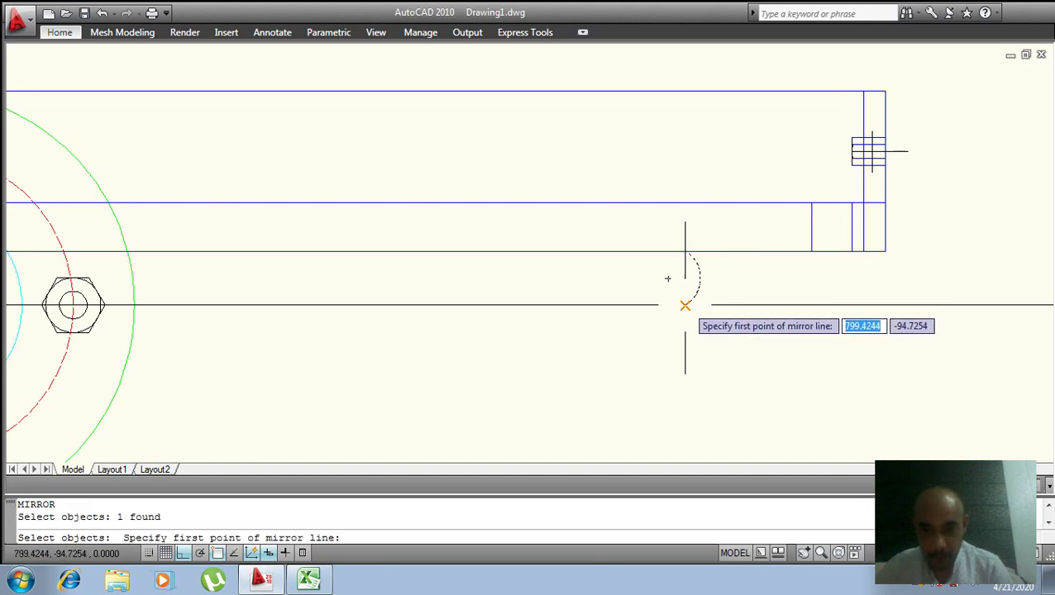
{"action": "left_click", "coordinate": [685, 306]}
{"action": "left_click", "coordinate": [938, 258]}
{"action": "key", "text": "Return"}
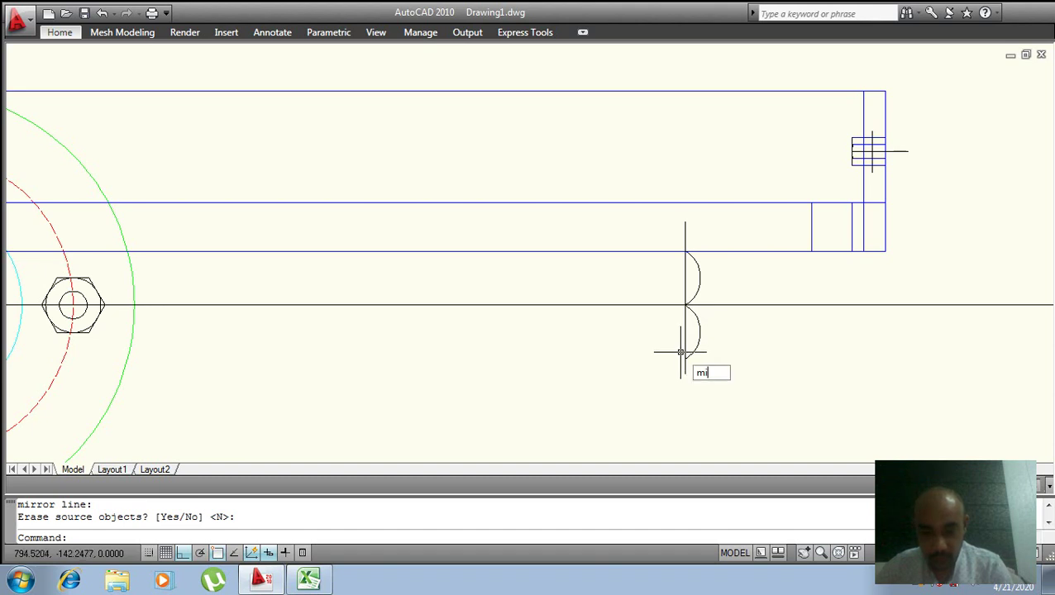
- Mirror the lower arc about the vertical break line to form a lens
{"action": "key", "text": "Return"}
{"action": "key", "text": "Return"}
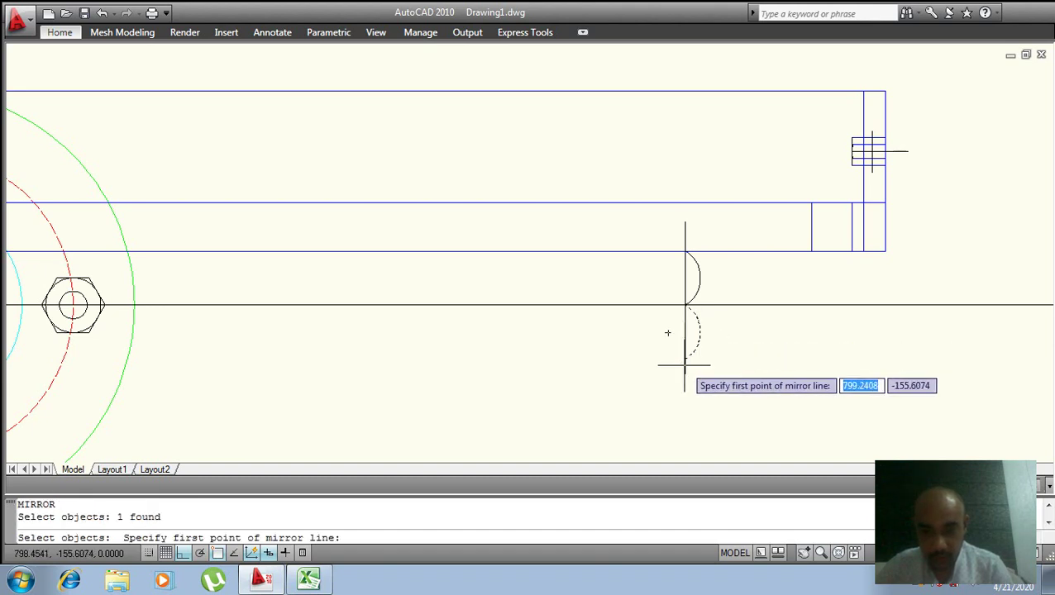
{"action": "left_click", "coordinate": [685, 354]}
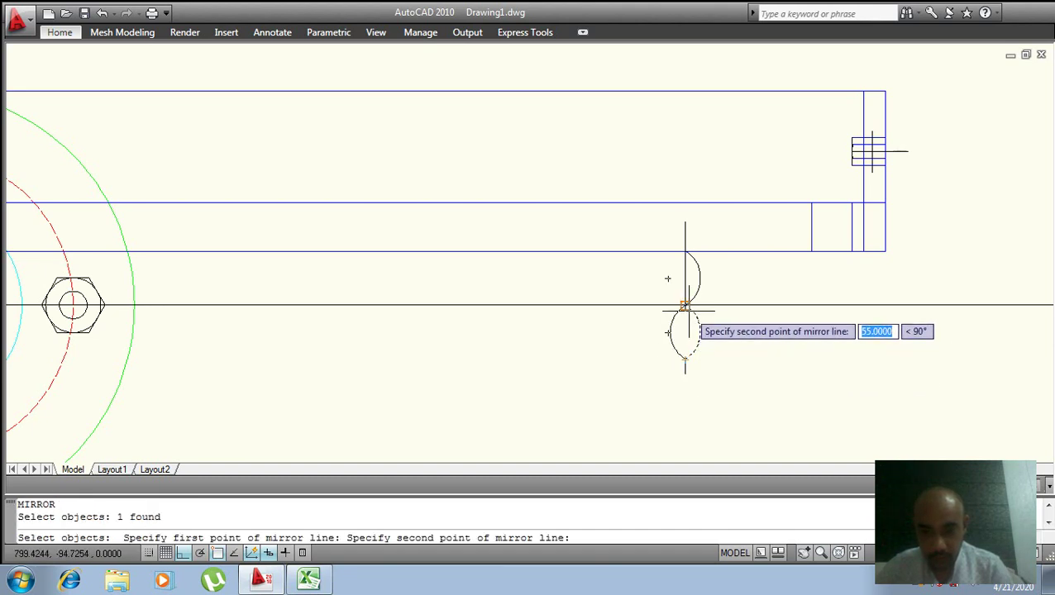
{"action": "left_click", "coordinate": [685, 308]}
{"action": "key", "text": "Return"}
{"action": "key", "text": "Escape"}
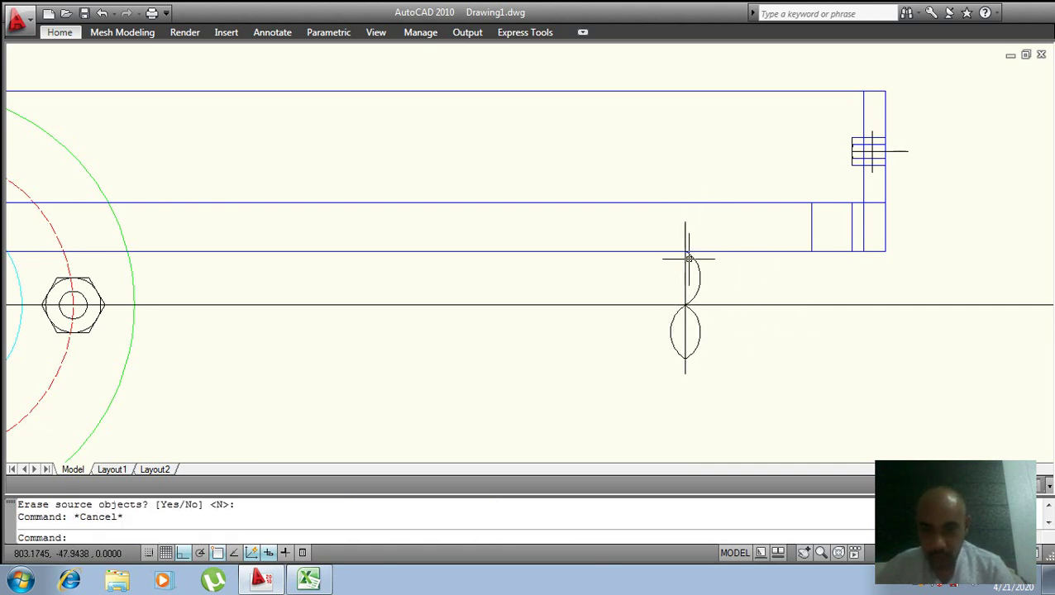
{"action": "type", "text": "mi"}
- Mirror the lower lens's left arc back above the centre line
{"action": "key", "text": "Return"}
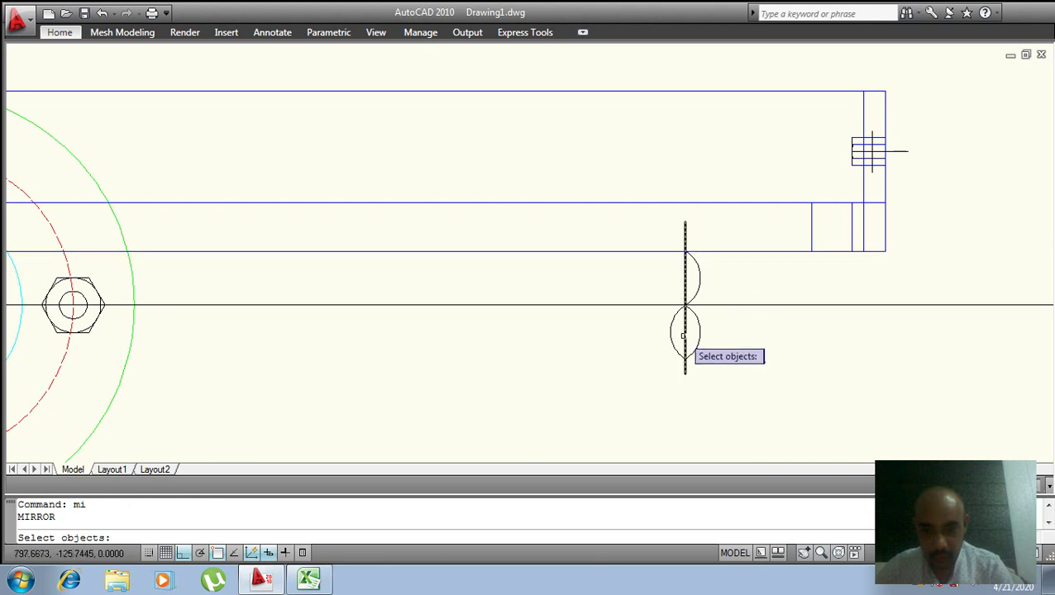
{"action": "left_click", "coordinate": [672, 330]}
{"action": "key", "text": "Return"}
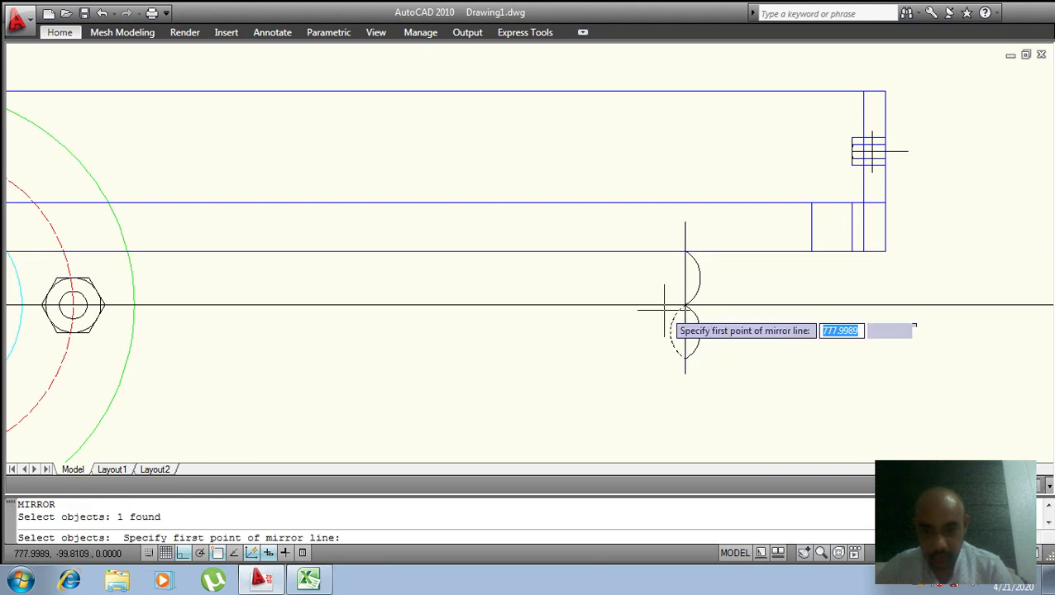
{"action": "left_click", "coordinate": [684, 306]}
{"action": "left_click", "coordinate": [810, 278]}
{"action": "key", "text": "Return"}
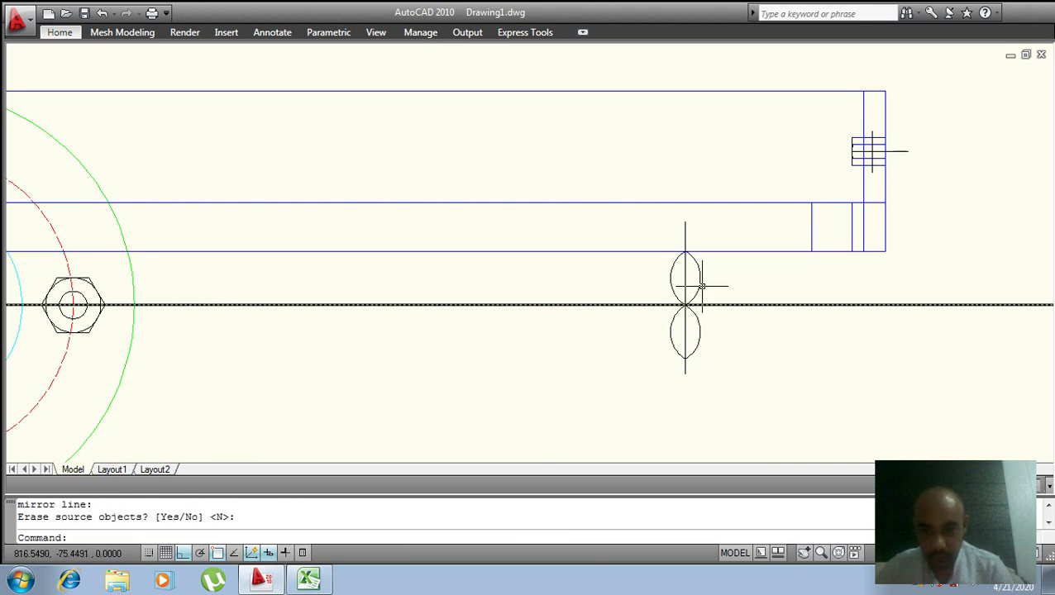
- Erase the extra upper-right arc of the upper lens
{"action": "left_click", "coordinate": [696, 288]}
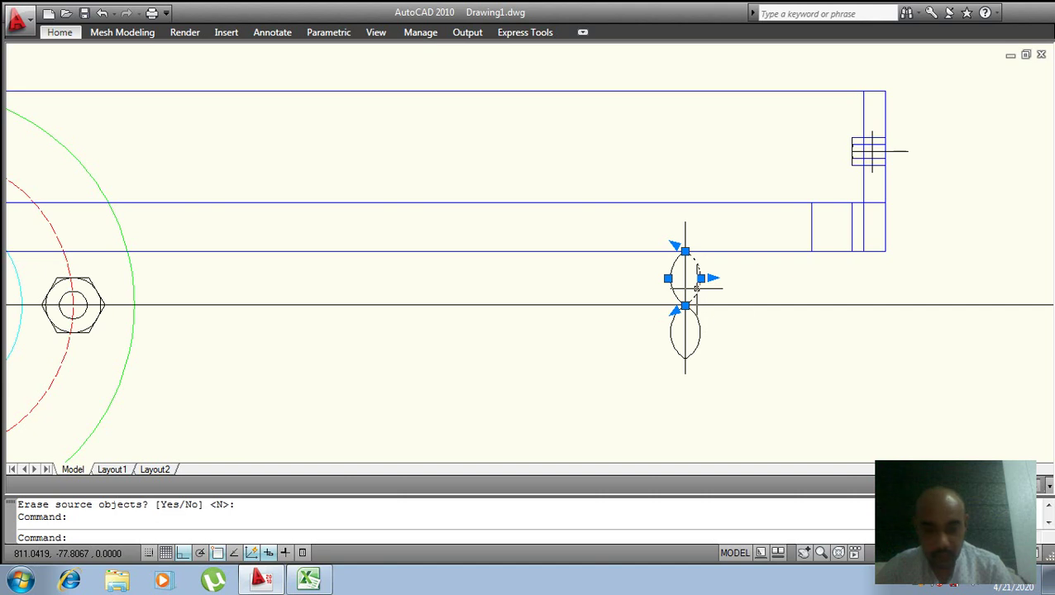
{"action": "type", "text": "e"}
{"action": "key", "text": "Return"}
{"action": "scroll", "coordinate": [800, 339], "scroll_direction": "down", "scroll_amount": 2}
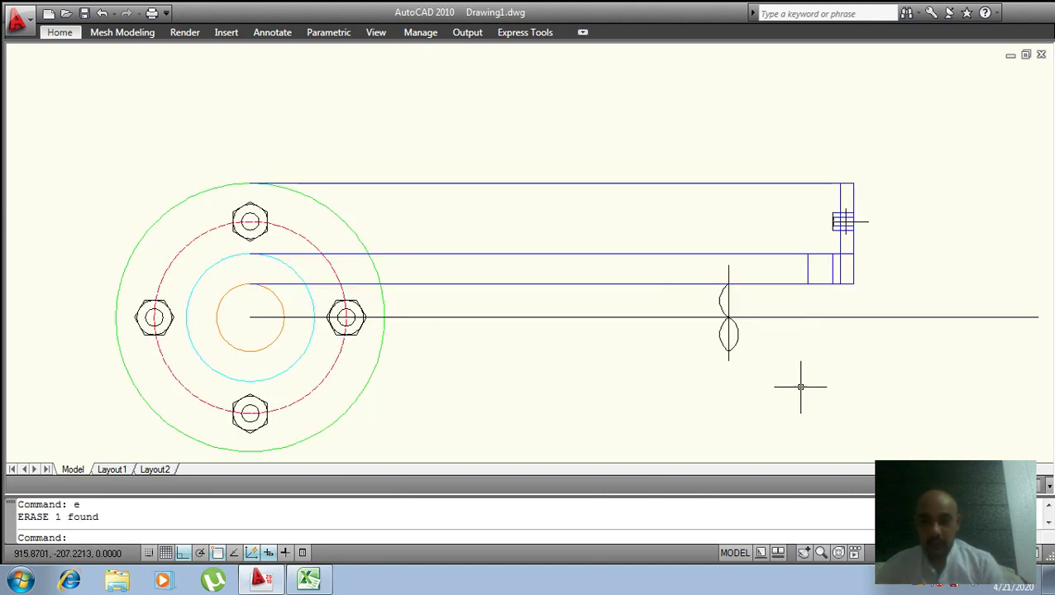
- Draw the lower pipe edge horizontally right from the lens's bottom point
{"action": "middle_click_drag", "start_coordinate": [801, 386], "coordinate": [539, 348]}
{"action": "type", "text": "l"}
{"action": "key", "text": "Return"}
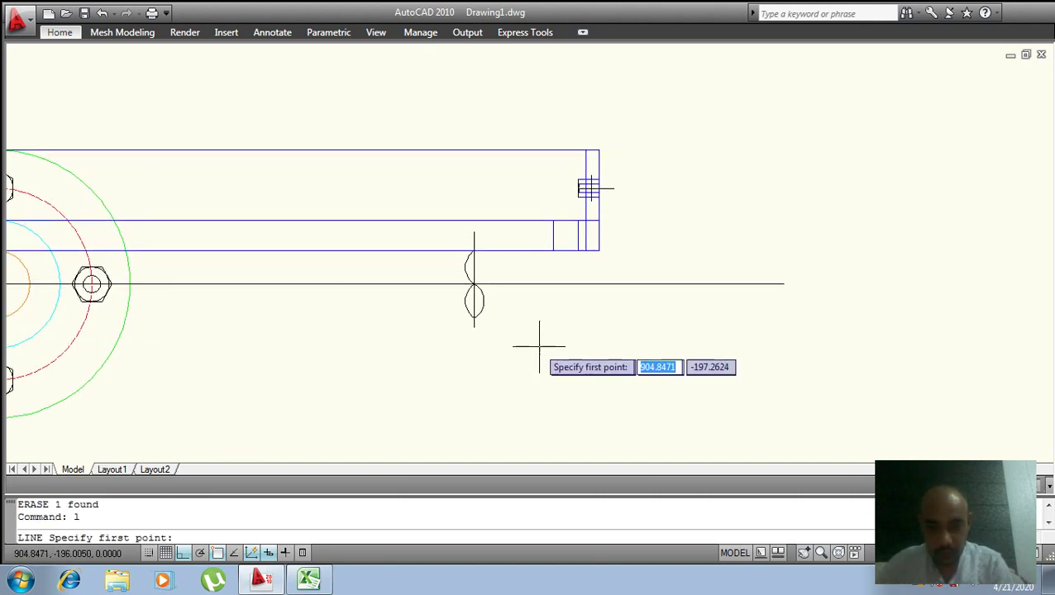
{"action": "left_click", "coordinate": [474, 317]}
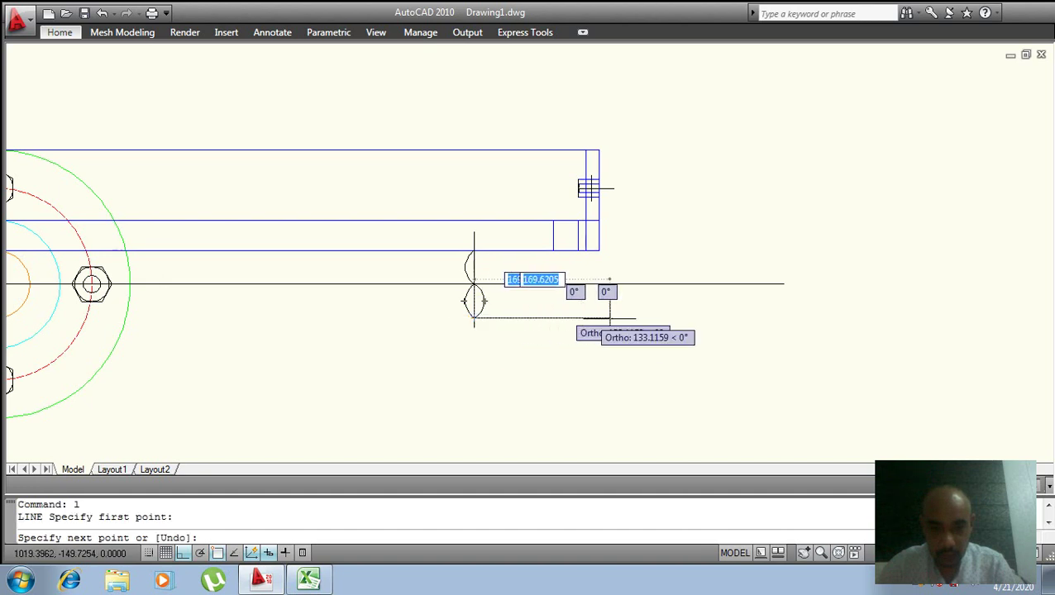
{"action": "left_click", "coordinate": [885, 317]}
{"action": "key", "text": "Return"}
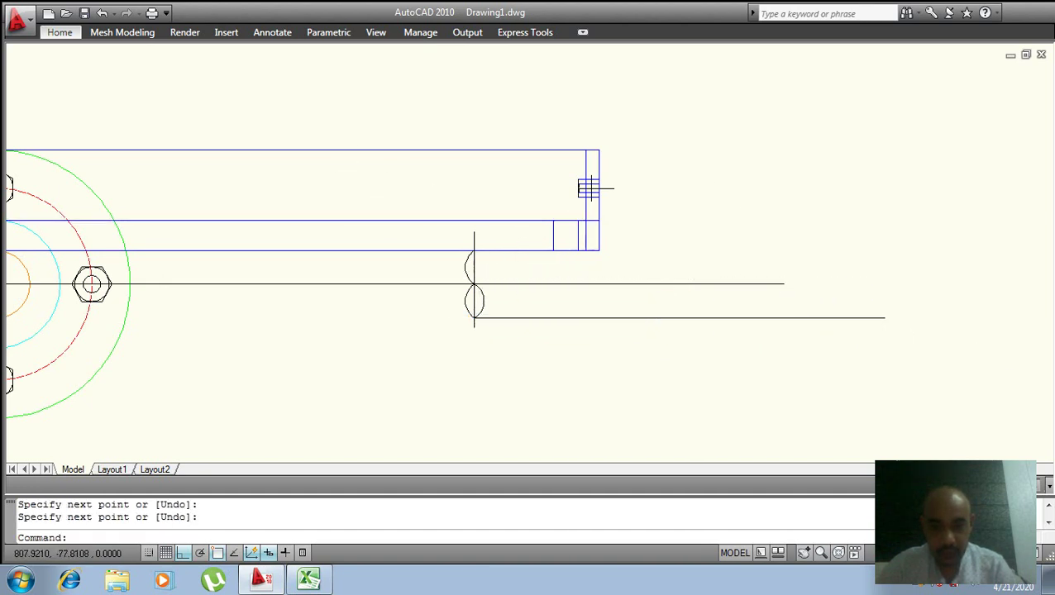
{"action": "scroll", "coordinate": [529, 258], "scroll_direction": "down", "scroll_amount": 1}
{"action": "scroll", "coordinate": [532, 260], "scroll_direction": "up", "scroll_amount": 2}
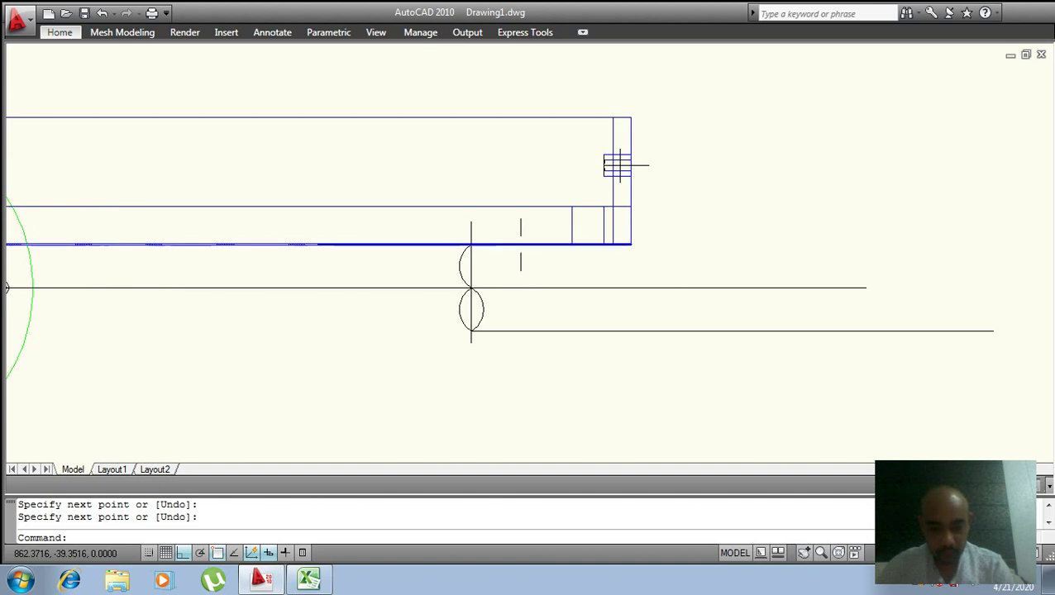
{"action": "type", "text": "tr"}
- Trim the two blue lines and the vertical line's stubs left of the break
{"action": "key", "text": "Return"}
{"action": "key", "text": "Return"}
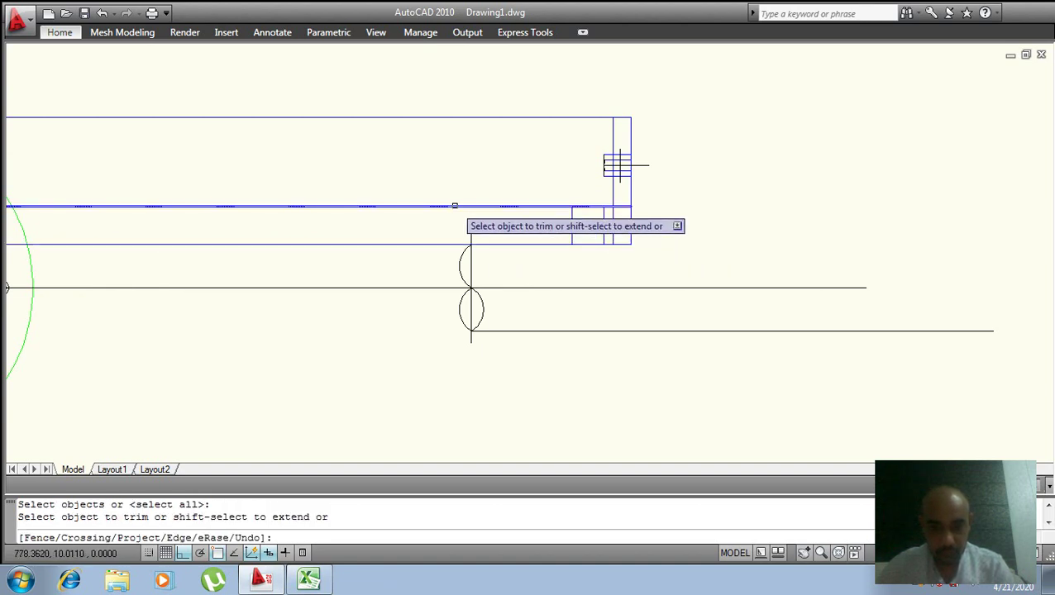
{"action": "left_click", "coordinate": [454, 205]}
{"action": "left_click", "coordinate": [431, 243]}
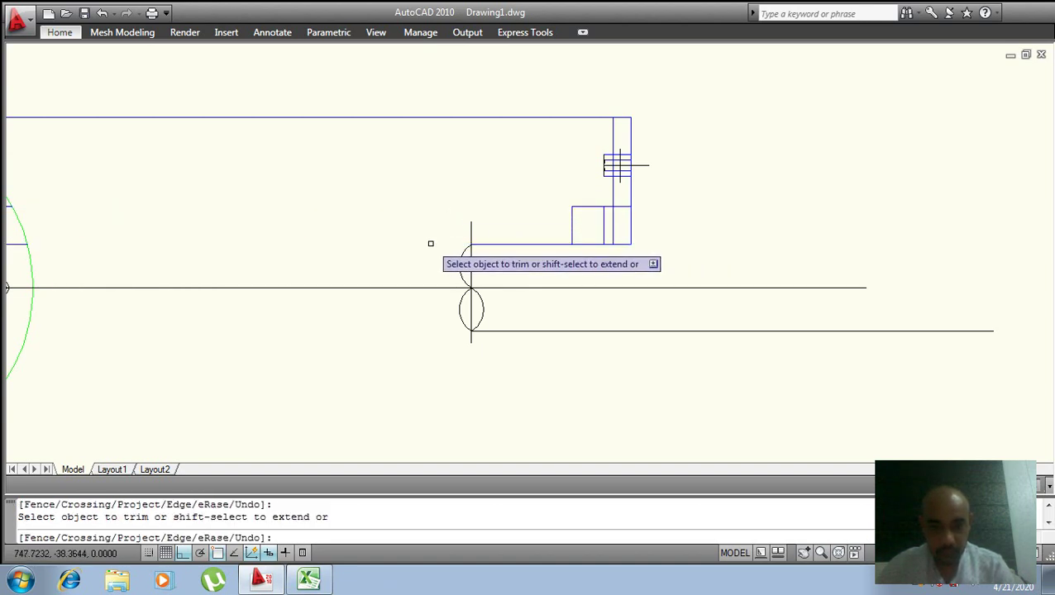
{"action": "left_click", "coordinate": [473, 232]}
{"action": "left_click", "coordinate": [473, 338]}
{"action": "key", "text": "Escape"}
- Erase the leftover straight vertical break line
{"action": "left_click", "coordinate": [471, 307]}
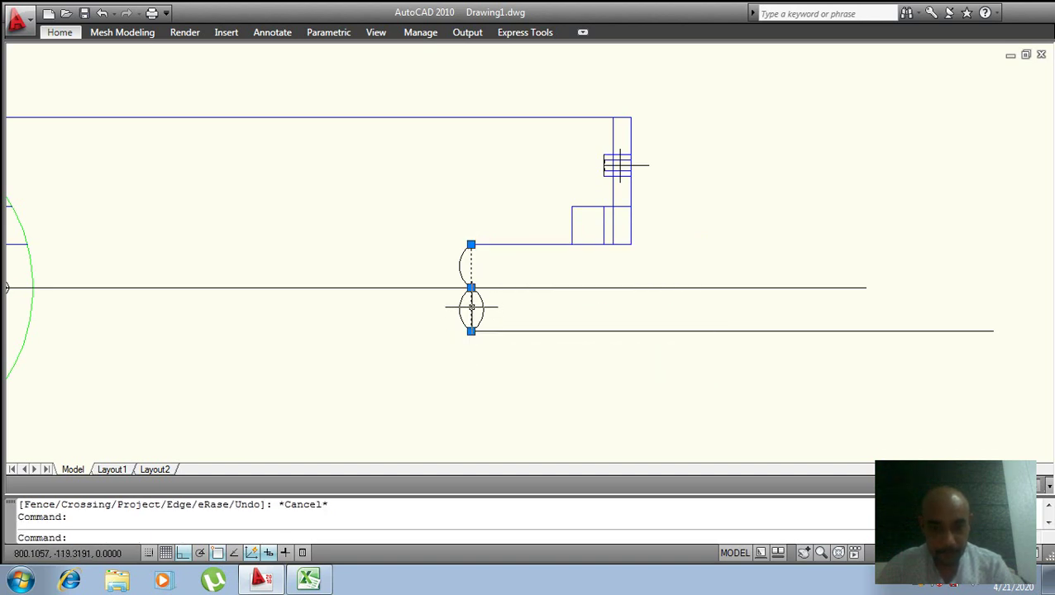
{"action": "type", "text": "e"}
{"action": "key", "text": "Return"}
{"action": "scroll", "coordinate": [628, 297], "scroll_direction": "down", "scroll_amount": 2}
{"action": "middle_click_drag", "start_coordinate": [631, 313], "coordinate": [546, 322]}
{"action": "scroll", "coordinate": [489, 263], "scroll_direction": "up", "scroll_amount": 1}
{"action": "scroll", "coordinate": [498, 263], "scroll_direction": "up", "scroll_amount": 1}
{"action": "middle_click_drag", "start_coordinate": [622, 193], "coordinate": [581, 217]}
{"action": "scroll", "coordinate": [489, 307], "scroll_direction": "up", "scroll_amount": 1}
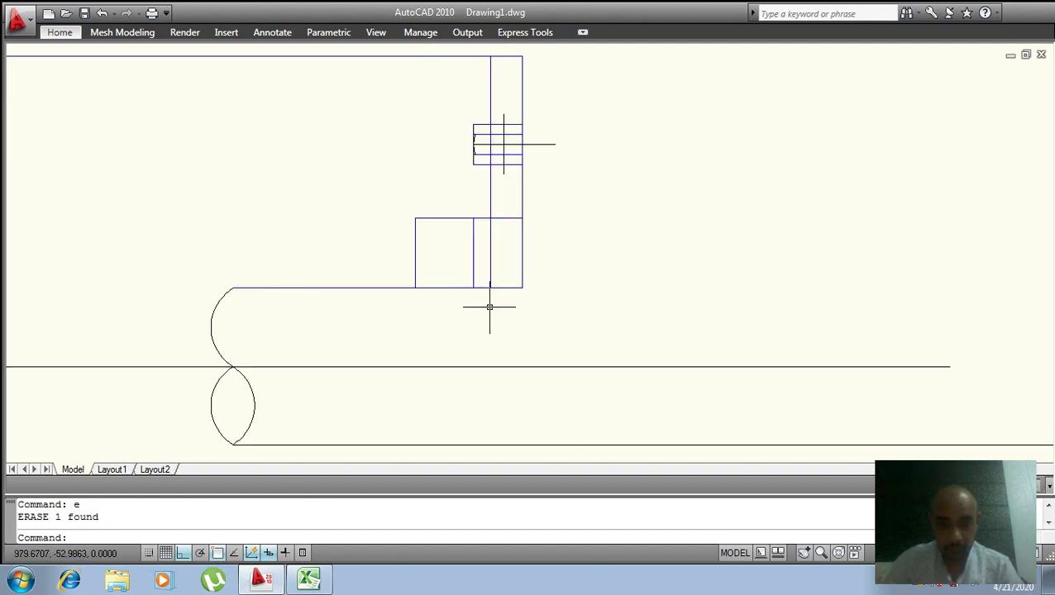
- Select the stray middle vertical line inside the small step rectangle
{"action": "left_click", "coordinate": [474, 265]}
{"action": "right_click", "coordinate": [474, 265]}
{"action": "left_click", "coordinate": [476, 264]}
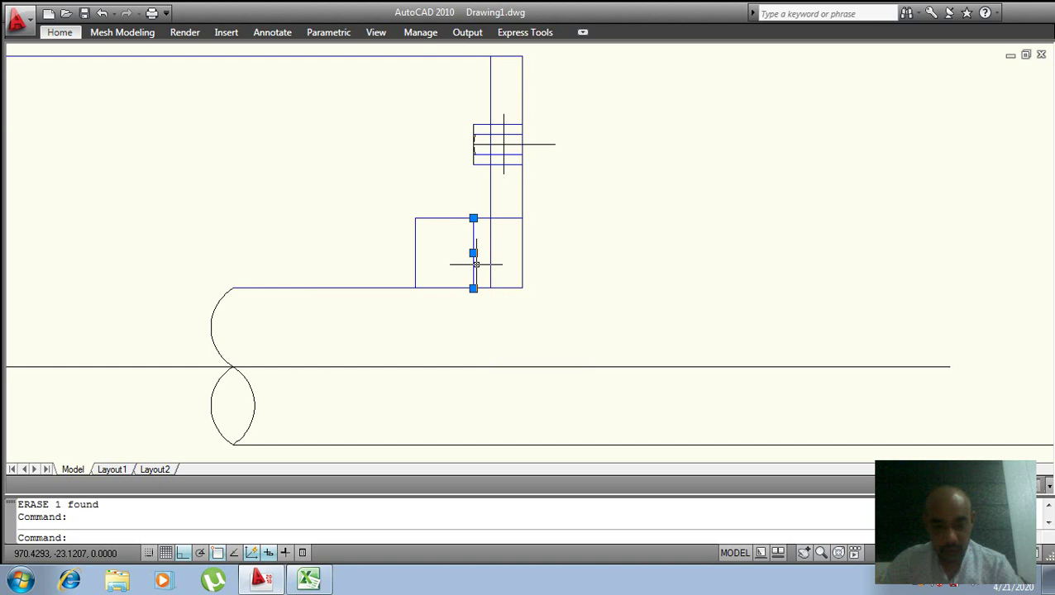
{"action": "scroll", "coordinate": [620, 257], "scroll_direction": "down", "scroll_amount": 1}
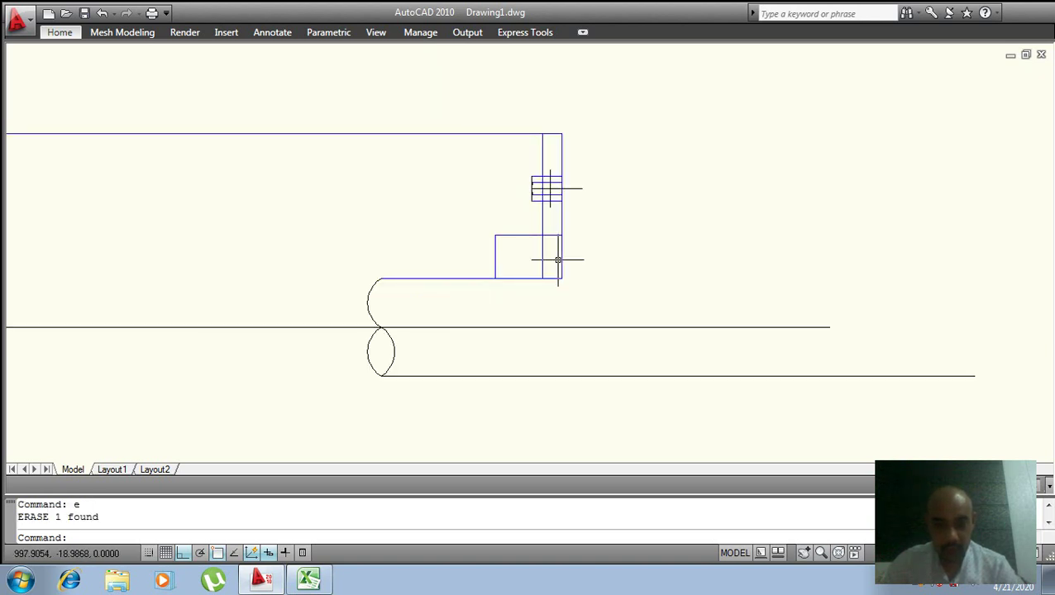
{"action": "type", "text": "tr"}
{"action": "key", "text": "Return"}
{"action": "key", "text": "Return"}
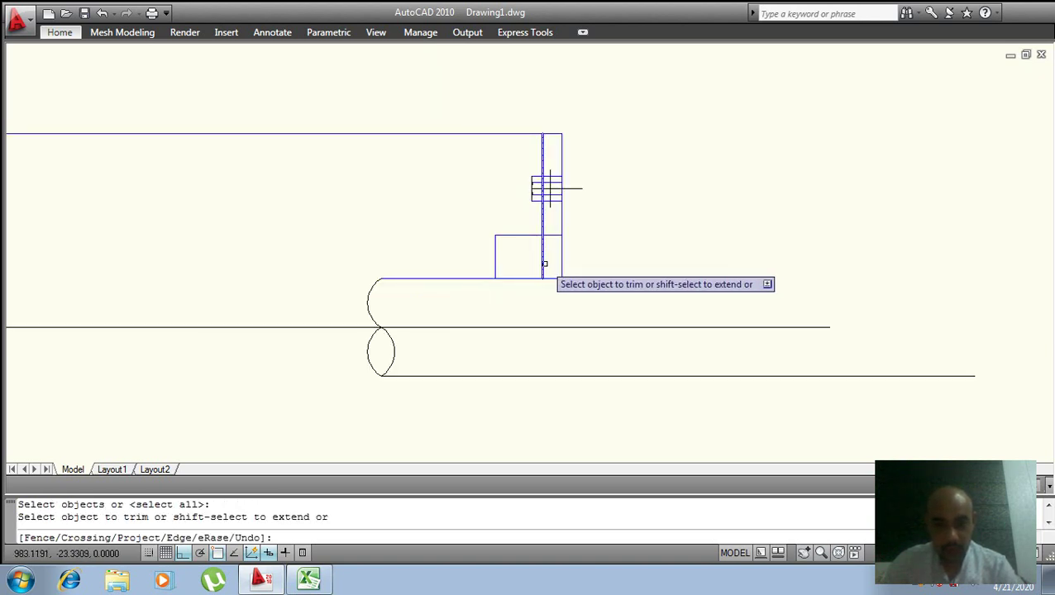
{"action": "key", "text": "Escape"}
{"action": "left_click", "coordinate": [488, 132]}
{"action": "type", "text": "e"}
{"action": "key", "text": "Return"}
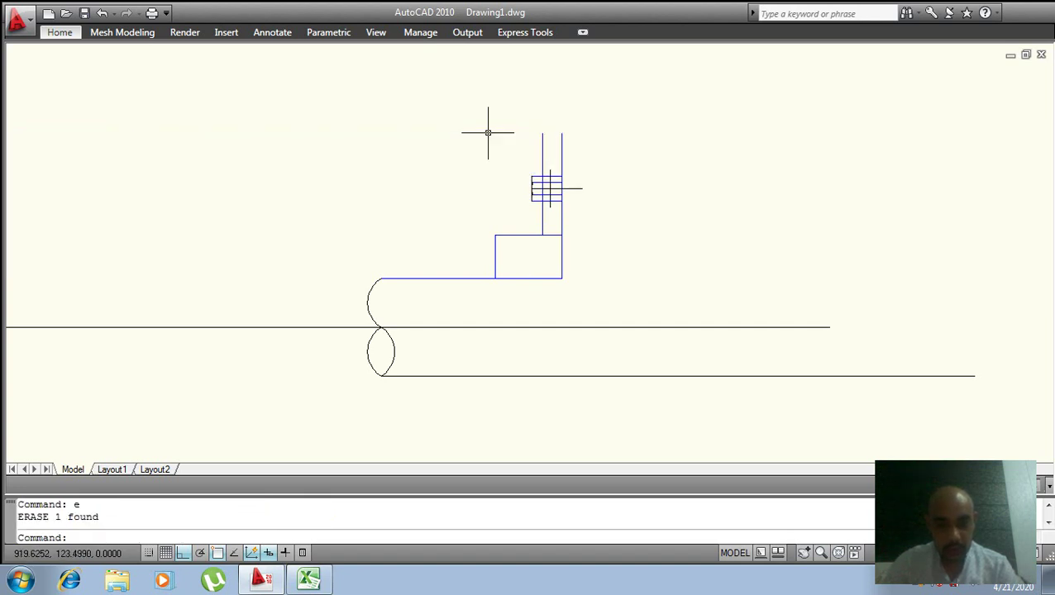
{"action": "right_click", "coordinate": [540, 135]}
{"action": "left_click", "coordinate": [562, 177]}
{"action": "type", "text": "tr"}
{"action": "key", "text": "Return"}
{"action": "key", "text": "Return"}
{"action": "left_click", "coordinate": [533, 135]}
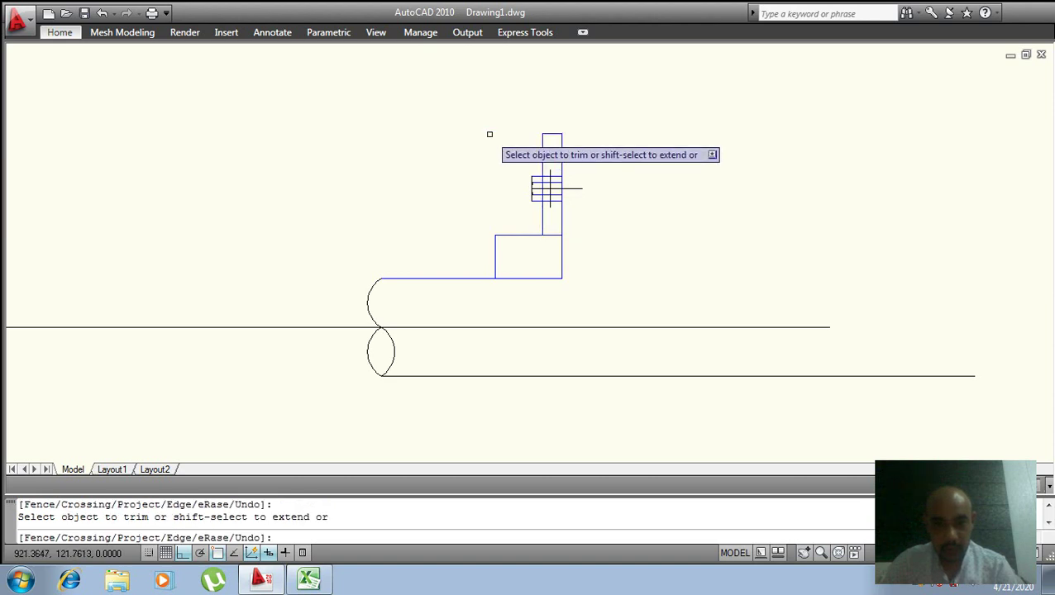
{"action": "scroll", "coordinate": [646, 187], "scroll_direction": "up", "scroll_amount": 1}
{"action": "key", "text": "Escape"}
{"action": "key", "text": "Escape"}
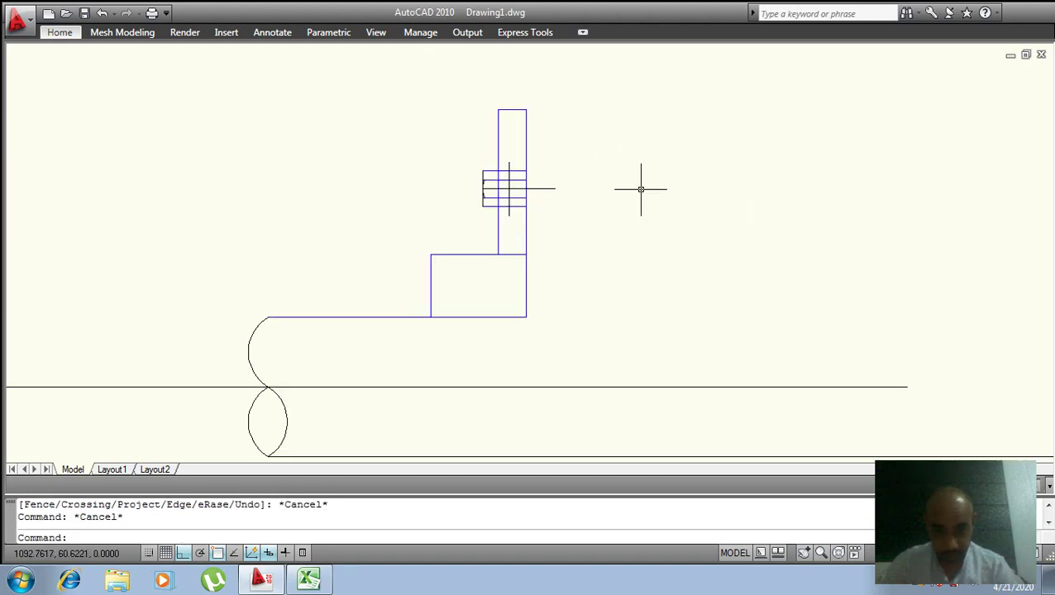
{"action": "type", "text": "tr"}
{"action": "key", "text": "Return"}
{"action": "key", "text": "Return"}
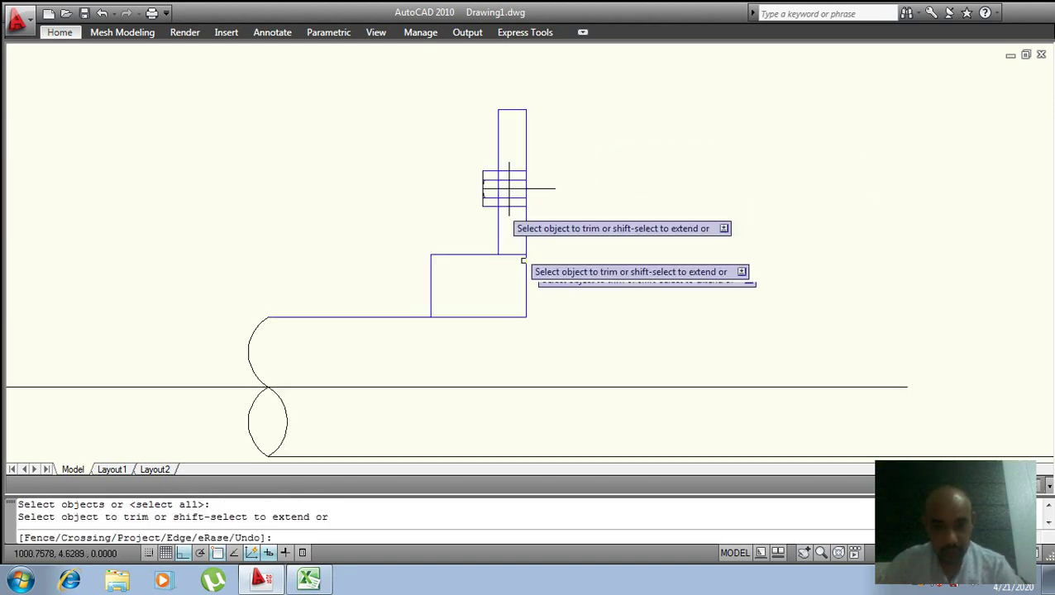
{"action": "left_click", "coordinate": [513, 261]}
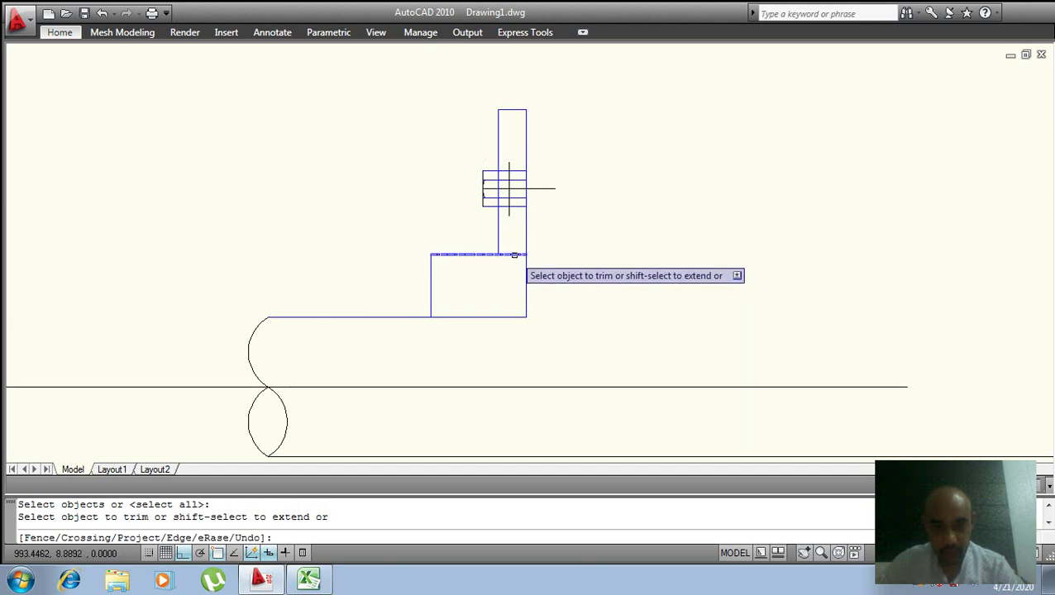
{"action": "key", "text": "Escape"}
{"action": "scroll", "coordinate": [663, 238], "scroll_direction": "down", "scroll_amount": 1}
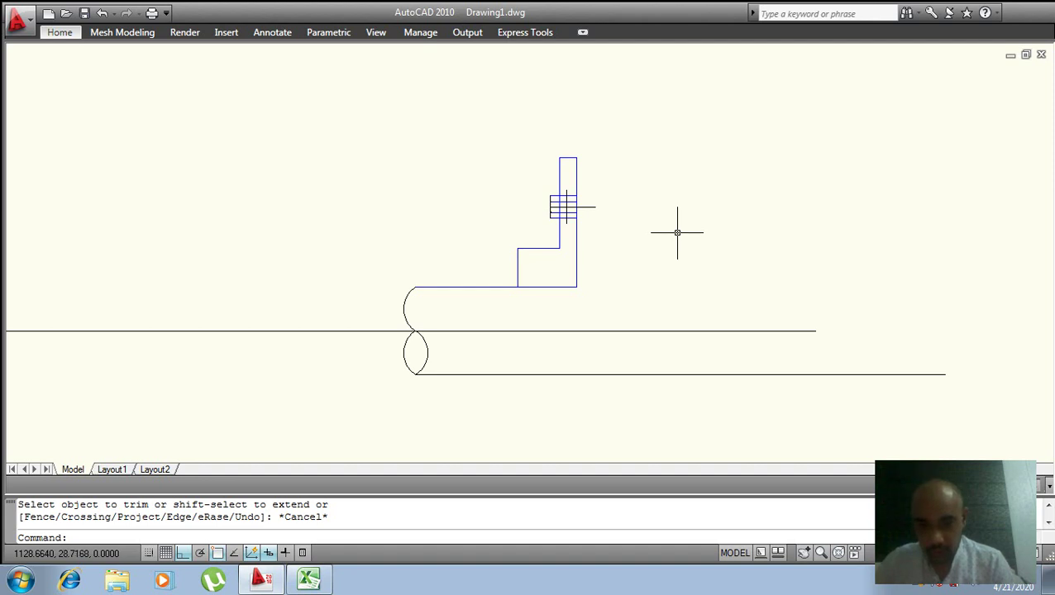
{"action": "middle_click_drag", "start_coordinate": [665, 269], "coordinate": [538, 287]}
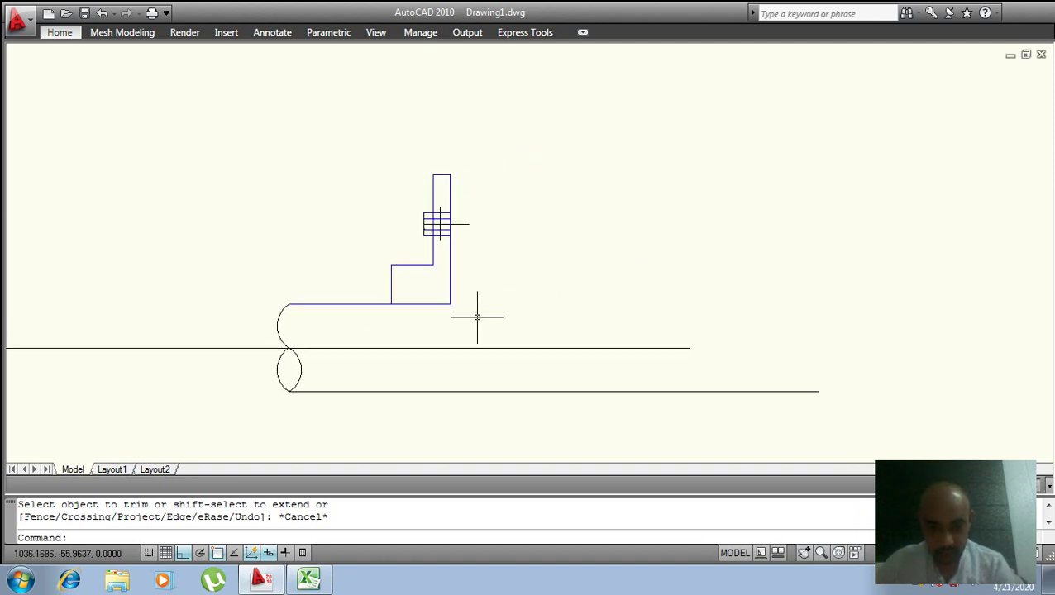
{"action": "type", "text": "mi"}
{"action": "key", "text": "Return"}
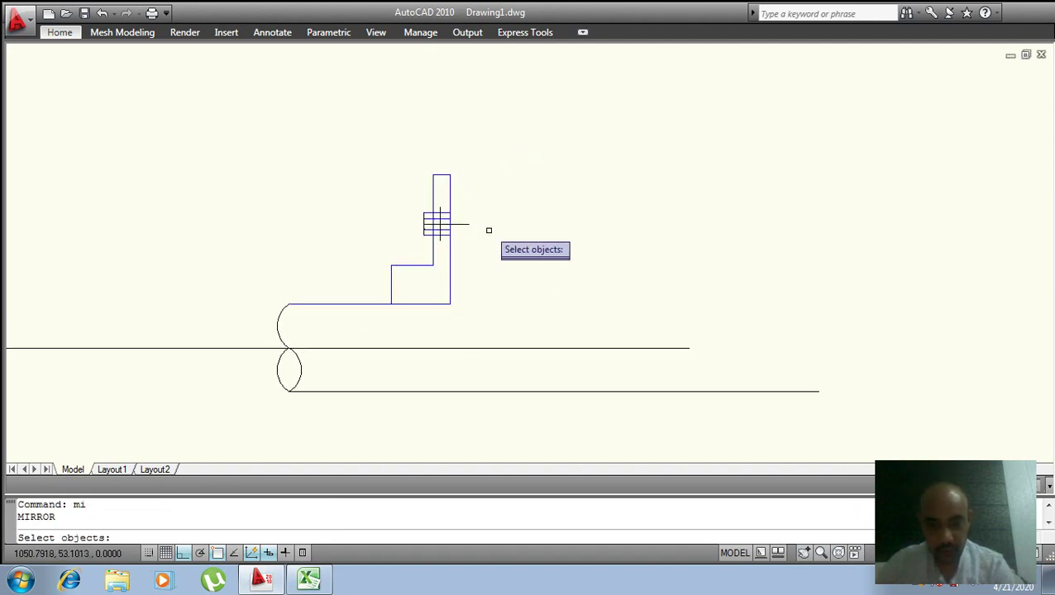
{"action": "left_click", "coordinate": [483, 146]}
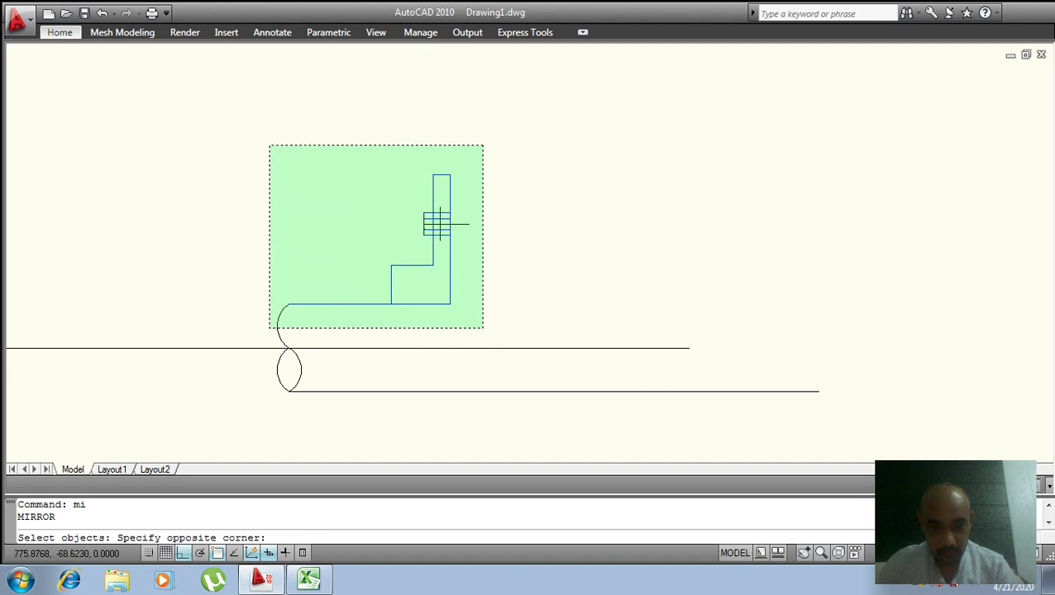
{"action": "left_click", "coordinate": [254, 333]}
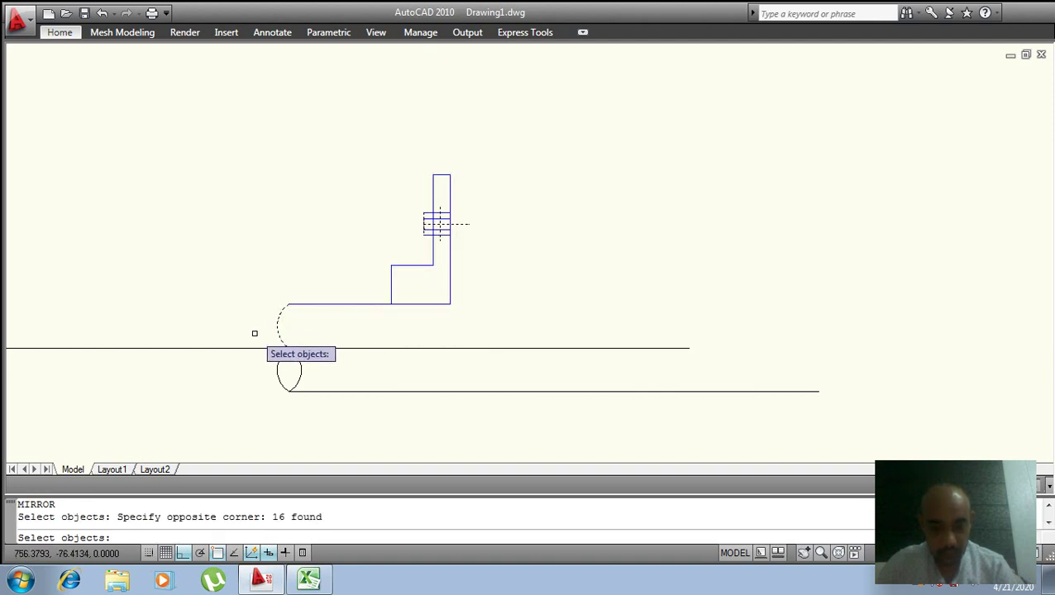
{"action": "key", "text": "Escape"}
{"action": "key", "text": "Escape"}
{"action": "scroll", "coordinate": [441, 230], "scroll_direction": "up", "scroll_amount": 3}
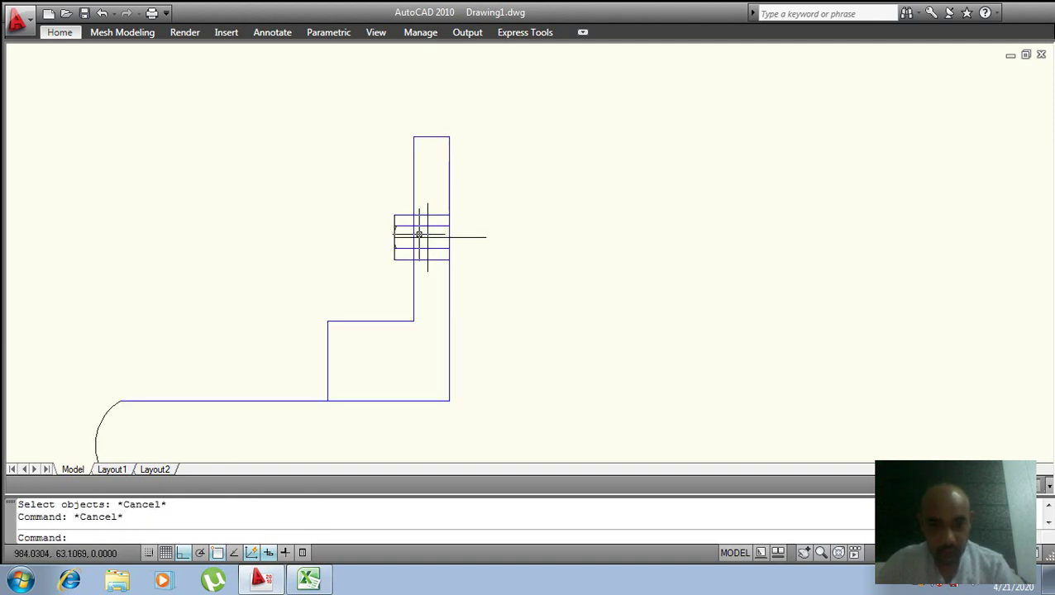
- Trim away the pieces of the horizontal line crossing the nut's side view
{"action": "scroll", "coordinate": [424, 226], "scroll_direction": "up", "scroll_amount": 3}
{"action": "scroll", "coordinate": [396, 207], "scroll_direction": "up", "scroll_amount": 2}
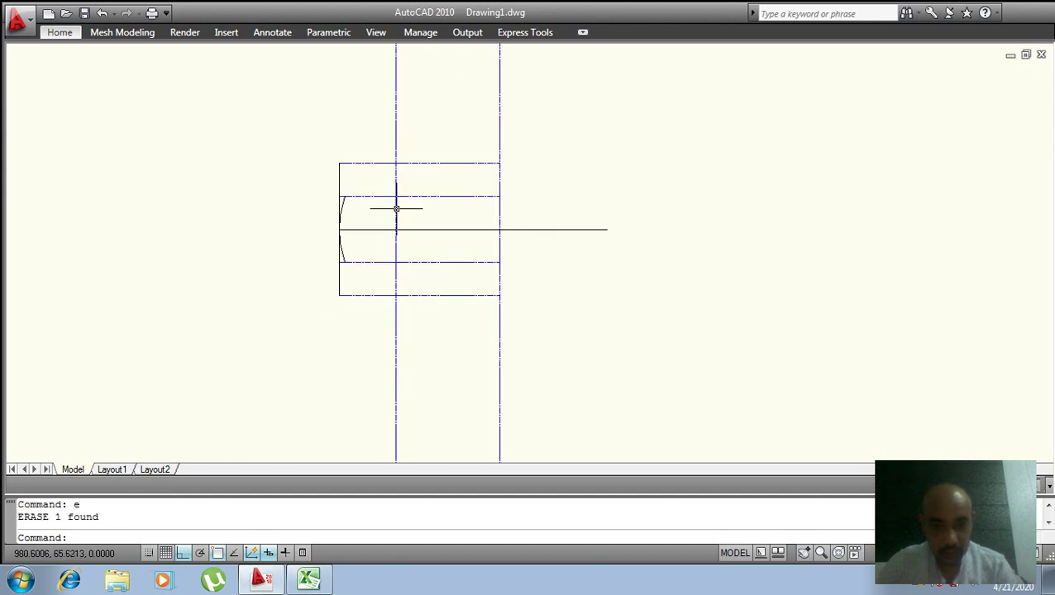
{"action": "type", "text": "t"}
{"action": "key", "text": "Return"}
{"action": "key", "text": "Return"}
{"action": "left_click", "coordinate": [554, 229]}
{"action": "left_click", "coordinate": [426, 228]}
{"action": "key", "text": "Escape"}
{"action": "left_click", "coordinate": [368, 229]}
{"action": "key", "text": "Return"}
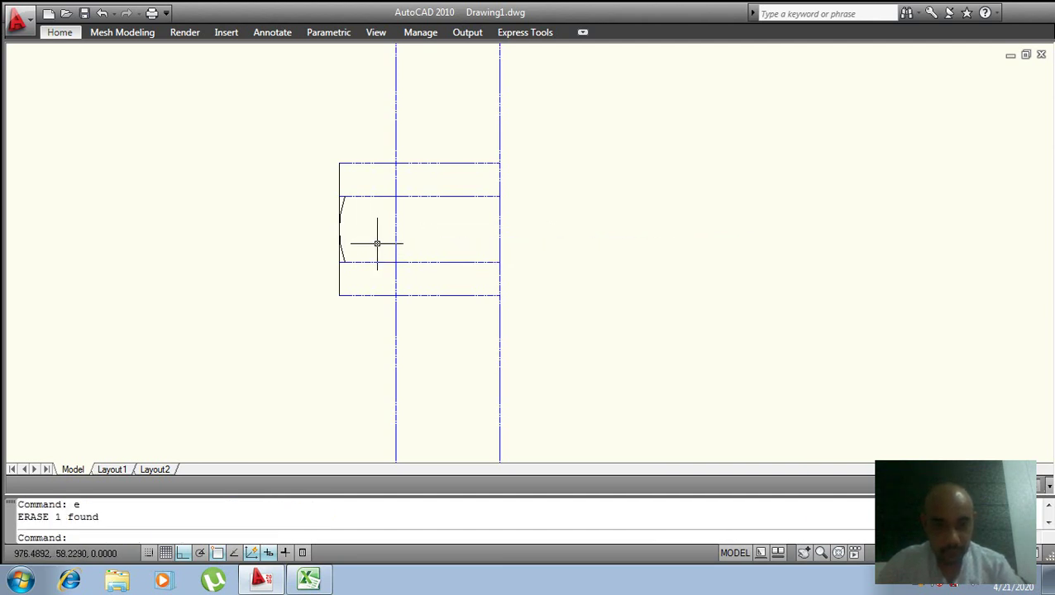
- Recentre the view on the nut's side view
{"action": "scroll", "coordinate": [377, 240], "scroll_direction": "up", "scroll_amount": 1}
{"action": "middle_click_drag", "start_coordinate": [373, 228], "coordinate": [334, 250]}
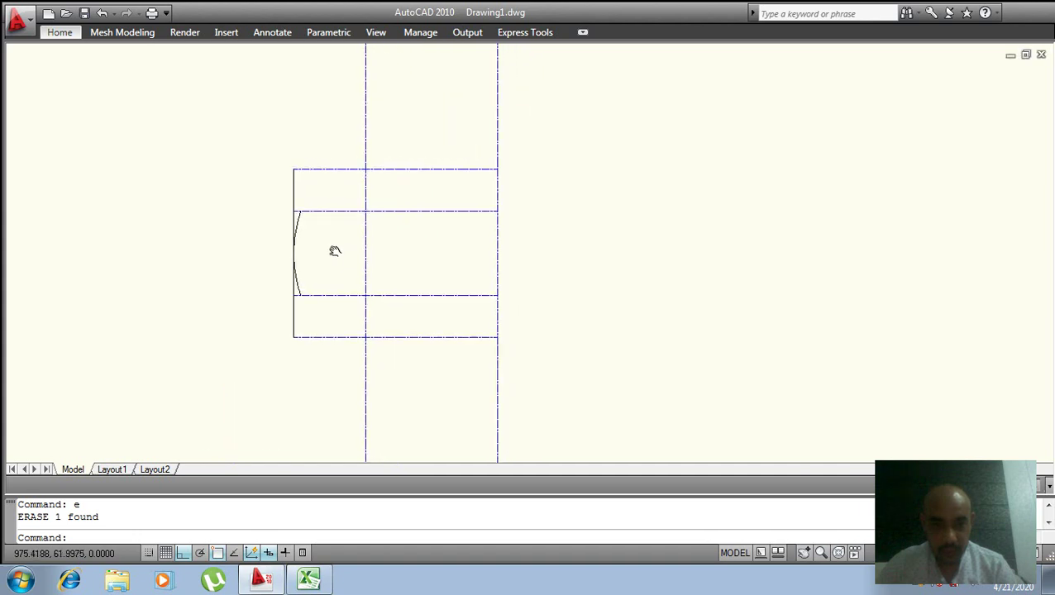
{"action": "left_click", "coordinate": [59, 34]}
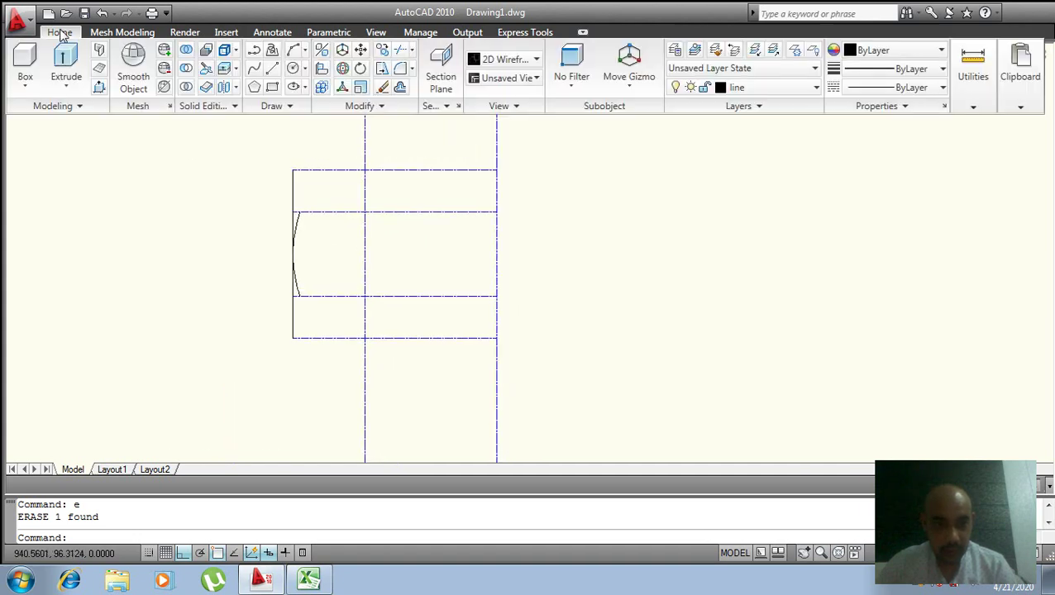
{"action": "left_click", "coordinate": [304, 53]}
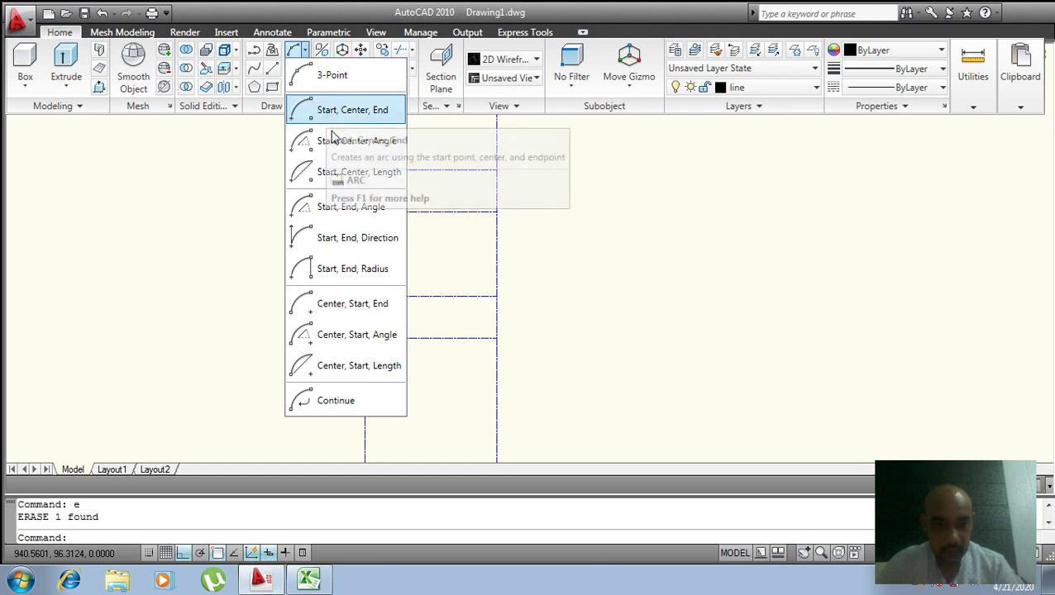
- Attempt a Start-End-Radius arc of radius 21 from the curve's upper end to the corner
{"action": "left_click", "coordinate": [359, 268]}
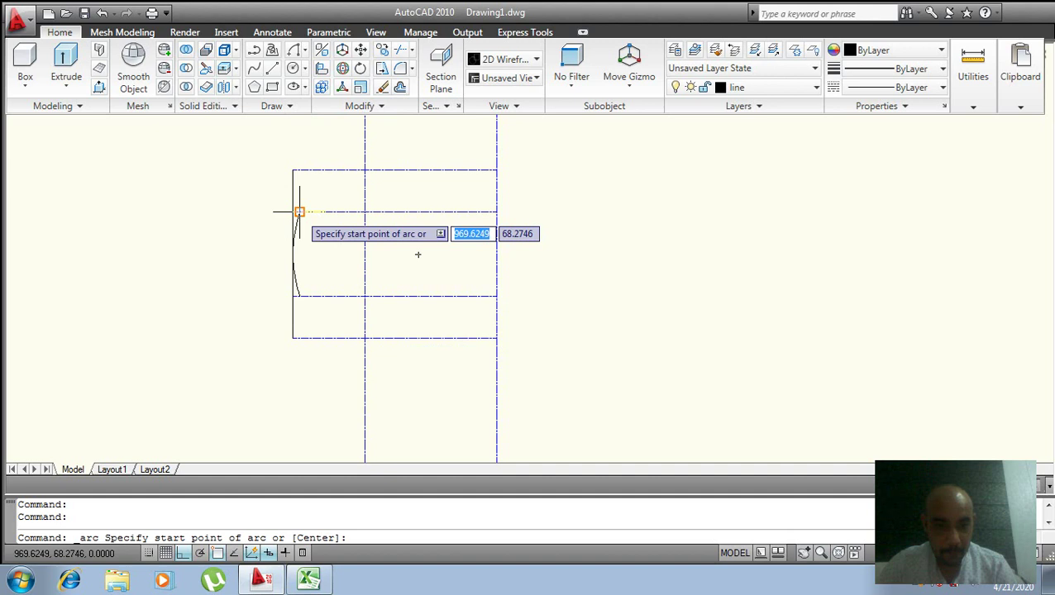
{"action": "left_click", "coordinate": [299, 212]}
{"action": "left_click", "coordinate": [293, 170]}
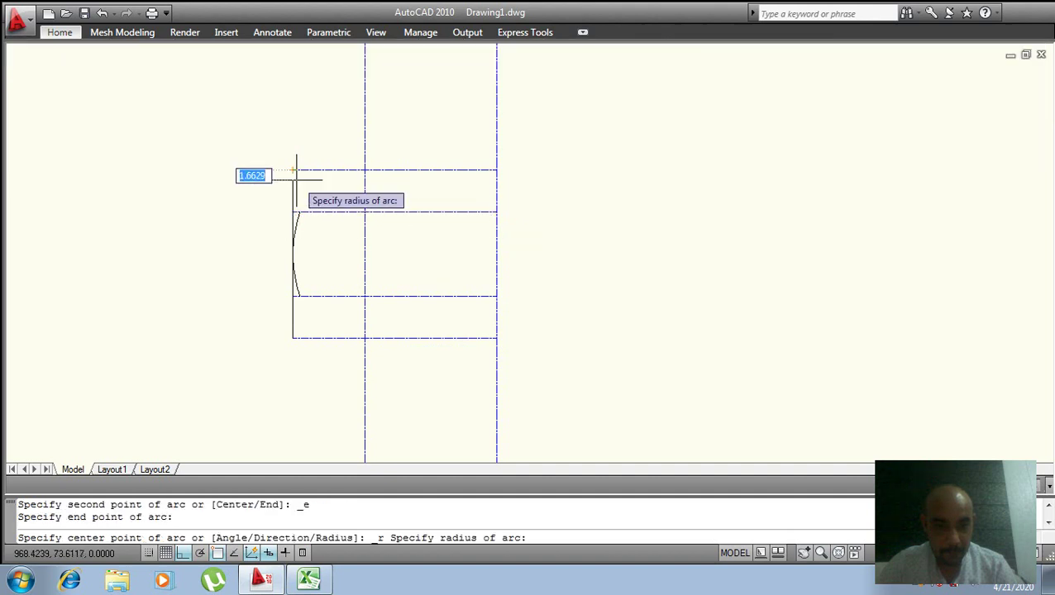
{"action": "key", "text": "Return"}
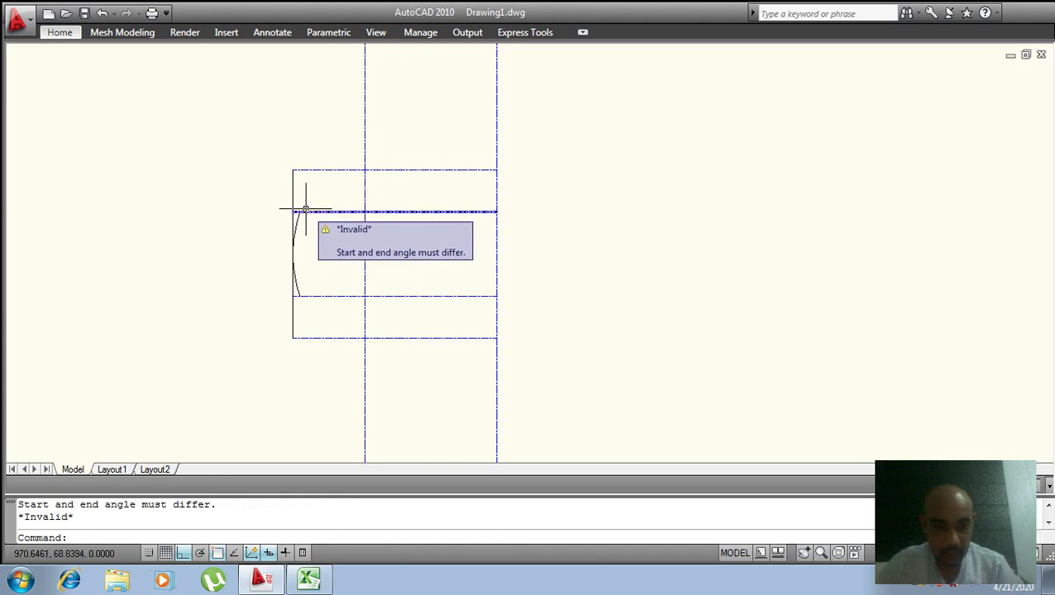
{"action": "scroll", "coordinate": [301, 213], "scroll_direction": "up", "scroll_amount": 5}
{"action": "middle_click_drag", "start_coordinate": [338, 203], "coordinate": [313, 224]}
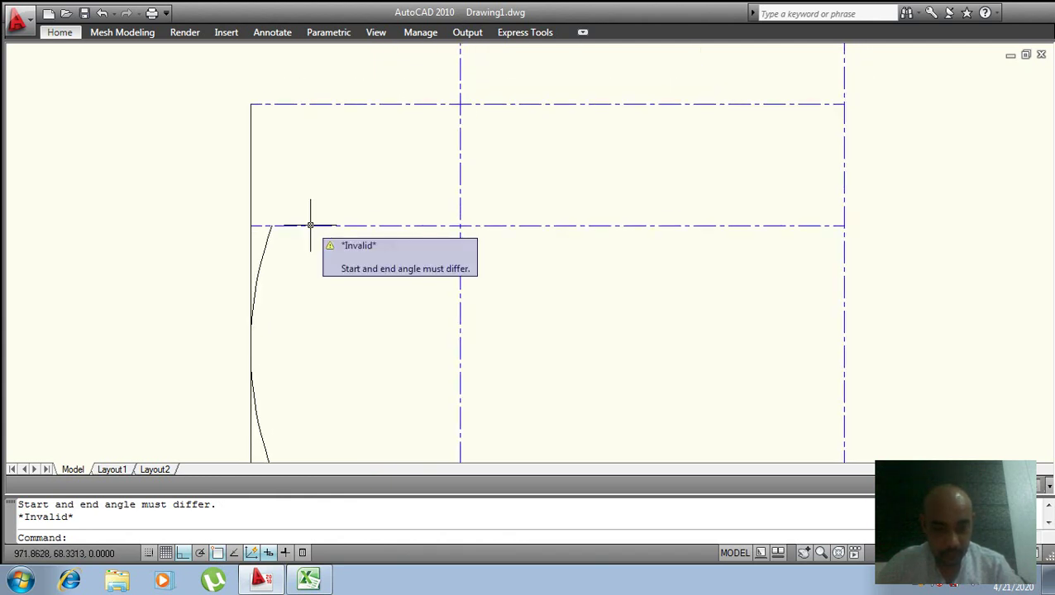
- Draw a vertical line straight up from the curve's upper end
{"action": "type", "text": "l"}
{"action": "key", "text": "Return"}
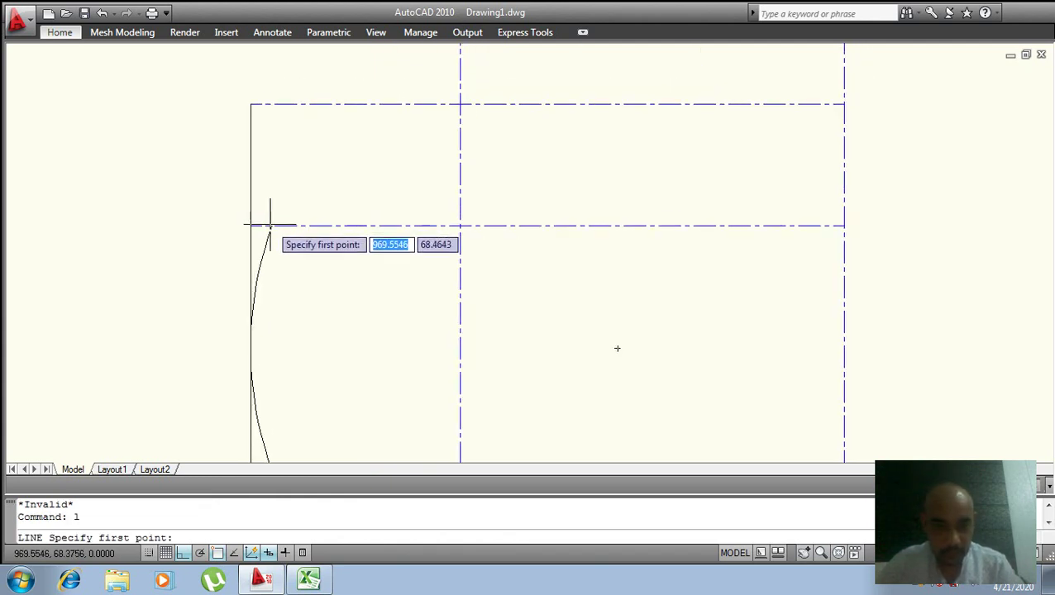
{"action": "left_click", "coordinate": [271, 225]}
{"action": "left_click", "coordinate": [270, 58]}
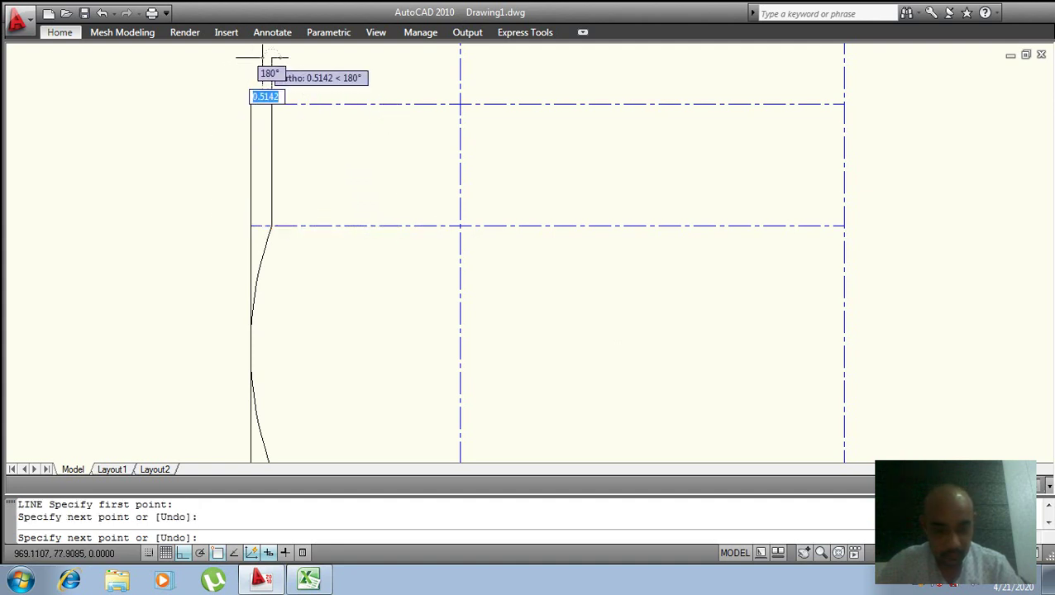
{"action": "key", "text": "Return"}
{"action": "scroll", "coordinate": [273, 149], "scroll_direction": "down", "scroll_amount": 6}
{"action": "scroll", "coordinate": [280, 247], "scroll_direction": "up", "scroll_amount": 3}
- Draw a vertical line down from the curve's lower end to below the nut
{"action": "key", "text": "Return"}
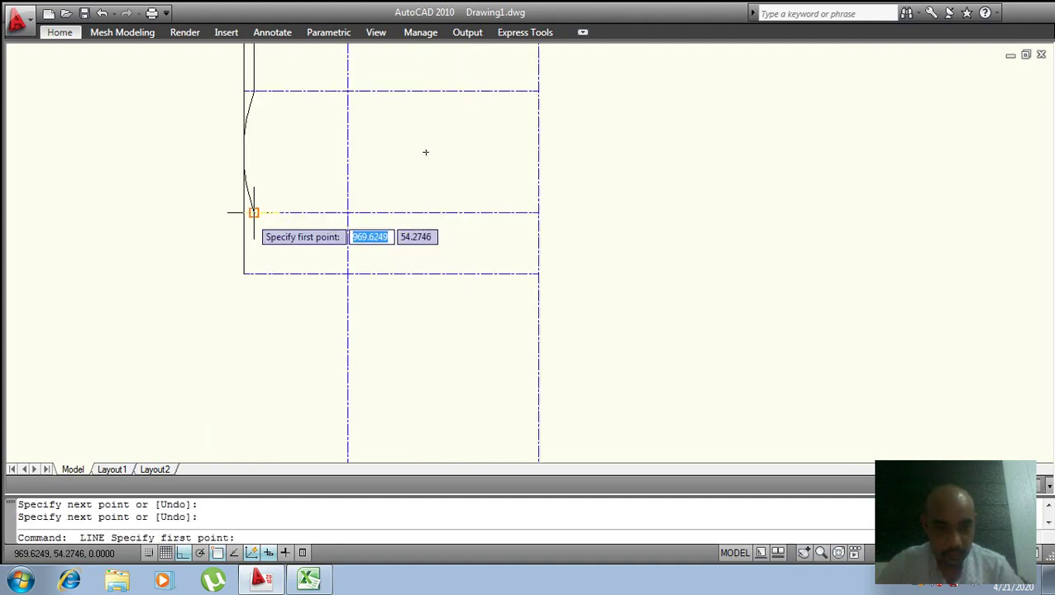
{"action": "left_click", "coordinate": [254, 213]}
{"action": "left_click", "coordinate": [252, 325]}
{"action": "key", "text": "Return"}
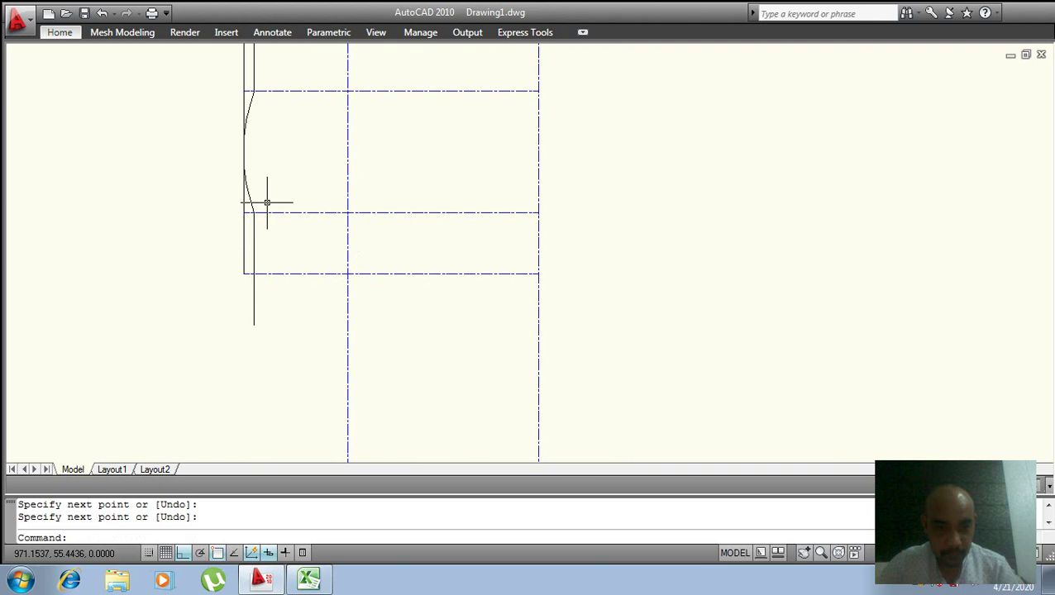
{"action": "middle_click_drag", "start_coordinate": [267, 202], "coordinate": [250, 281]}
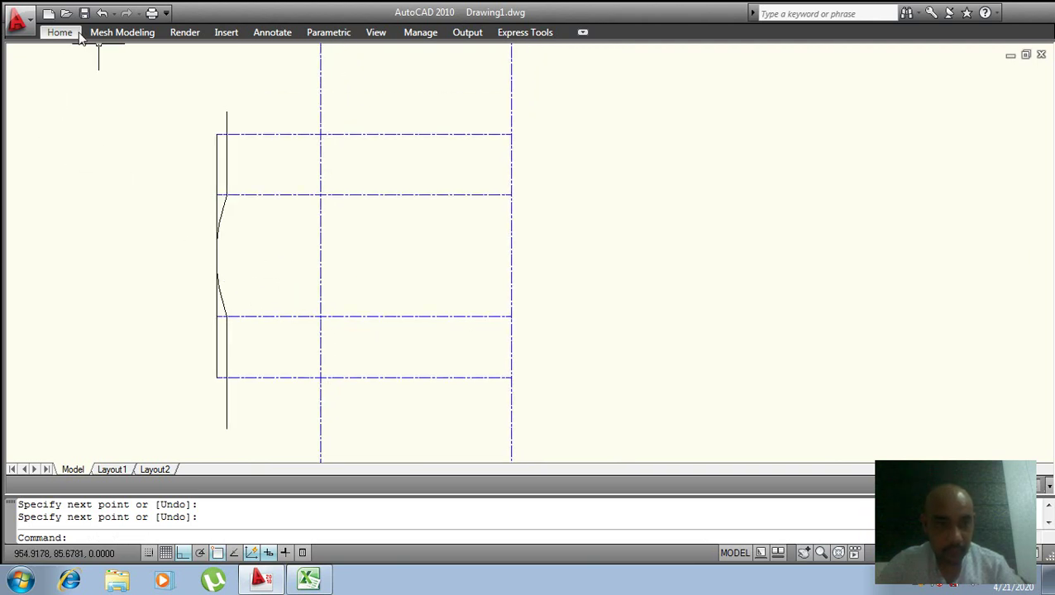
{"action": "left_click", "coordinate": [77, 33]}
{"action": "left_click", "coordinate": [303, 52]}
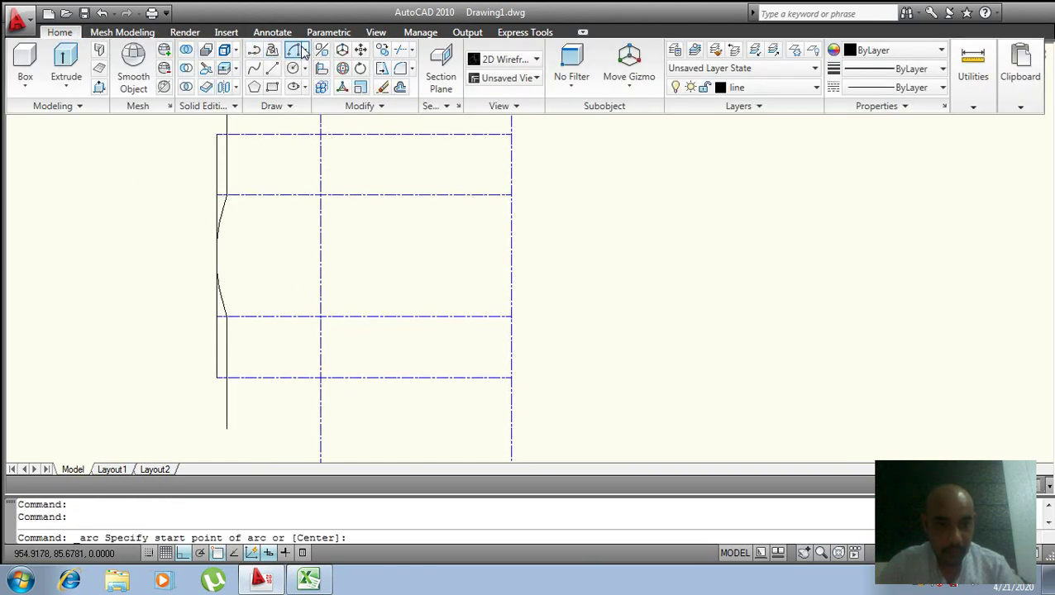
{"action": "left_click", "coordinate": [305, 51]}
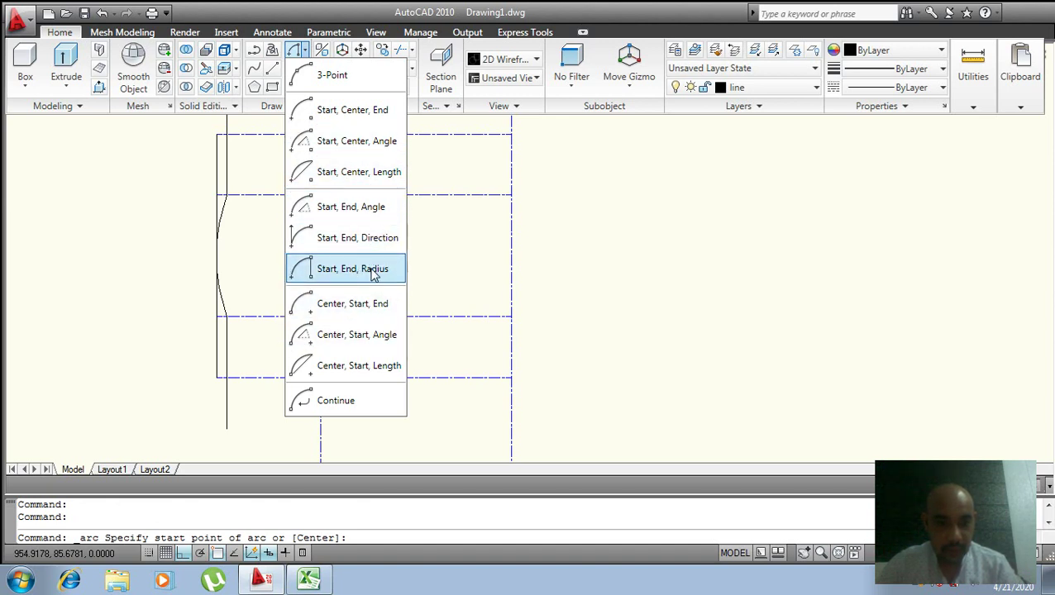
{"action": "left_click", "coordinate": [363, 268]}
{"action": "scroll", "coordinate": [224, 178], "scroll_direction": "up", "scroll_amount": 3}
{"action": "middle_click_drag", "start_coordinate": [223, 177], "coordinate": [268, 302]}
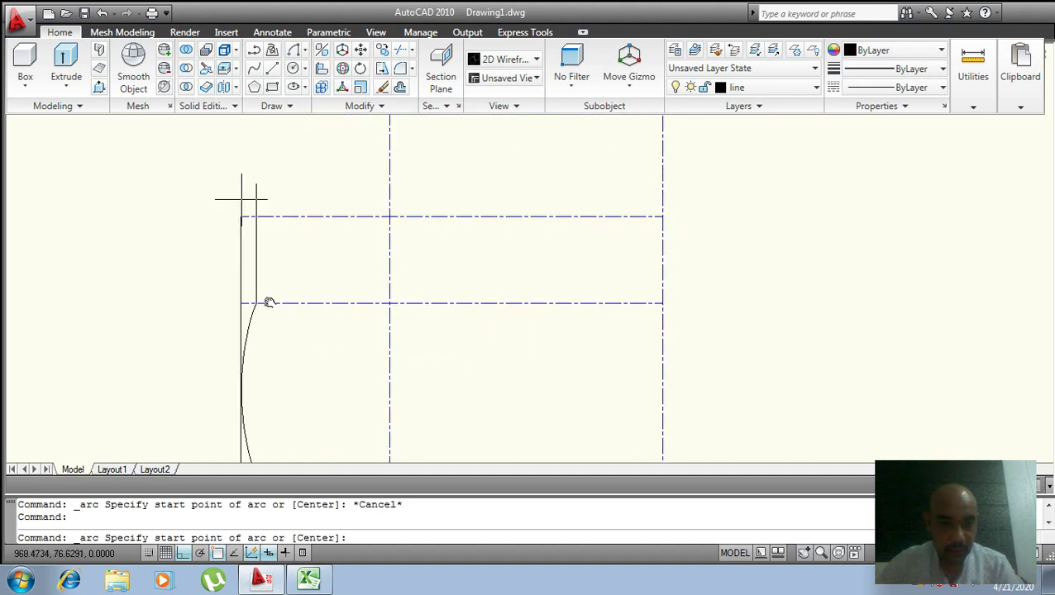
{"action": "left_click", "coordinate": [255, 302]}
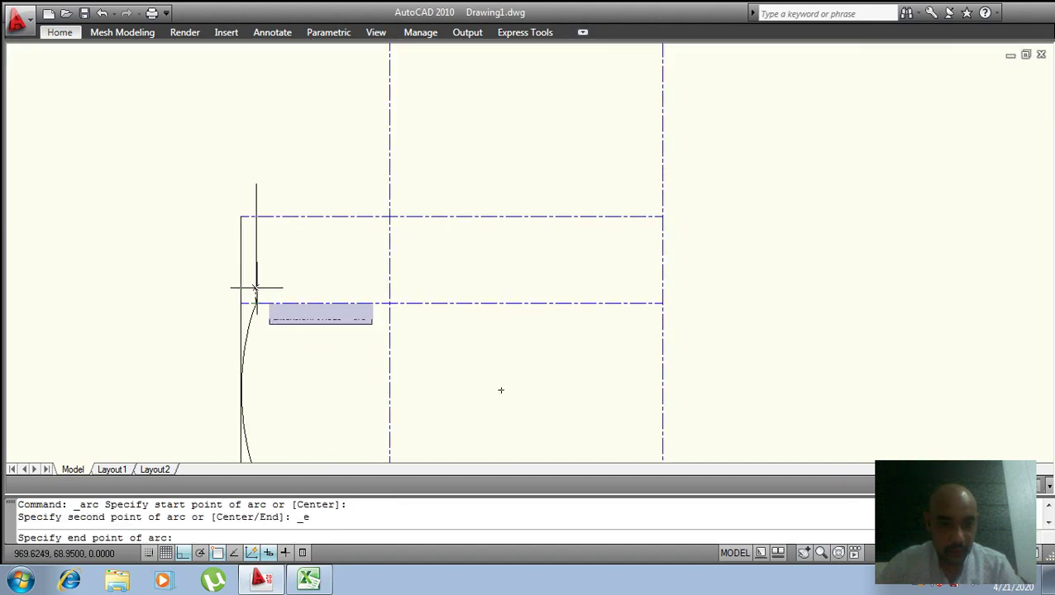
{"action": "left_click", "coordinate": [256, 217]}
{"action": "type", "text": "21"}
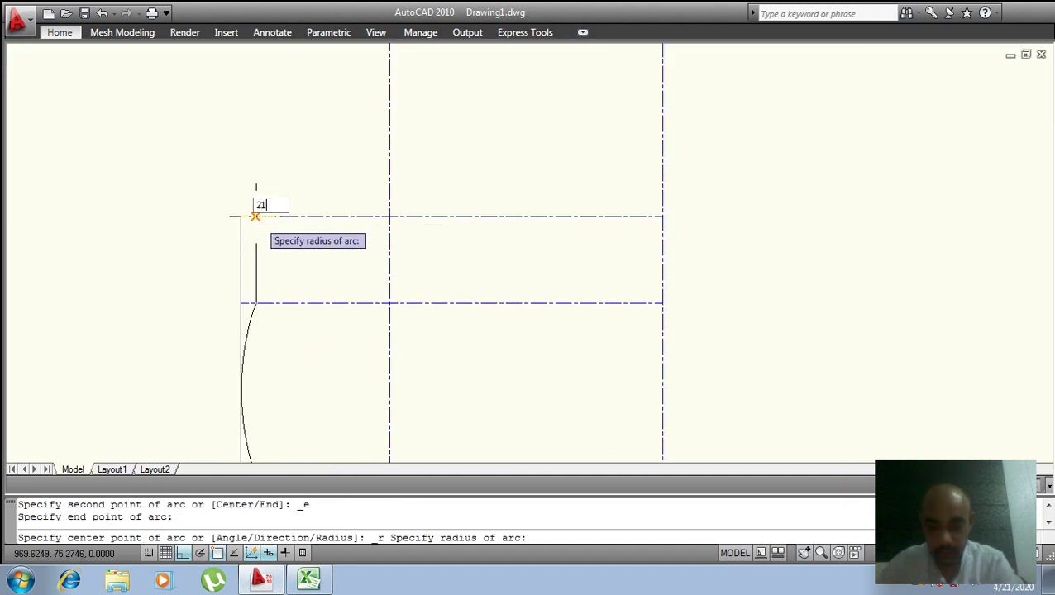
{"action": "key", "text": "Return"}
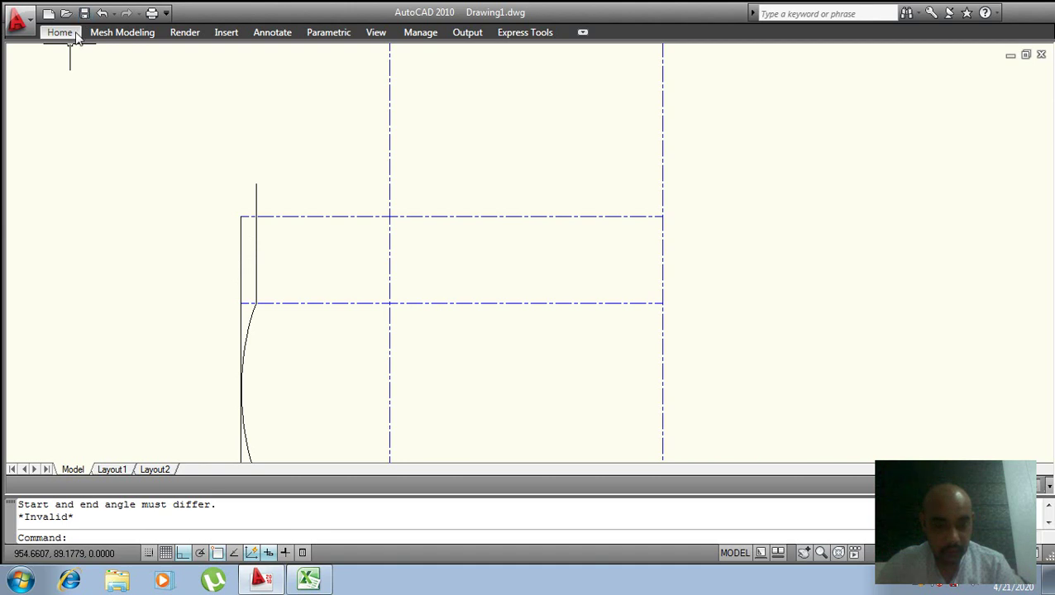
{"action": "key", "text": "Return"}
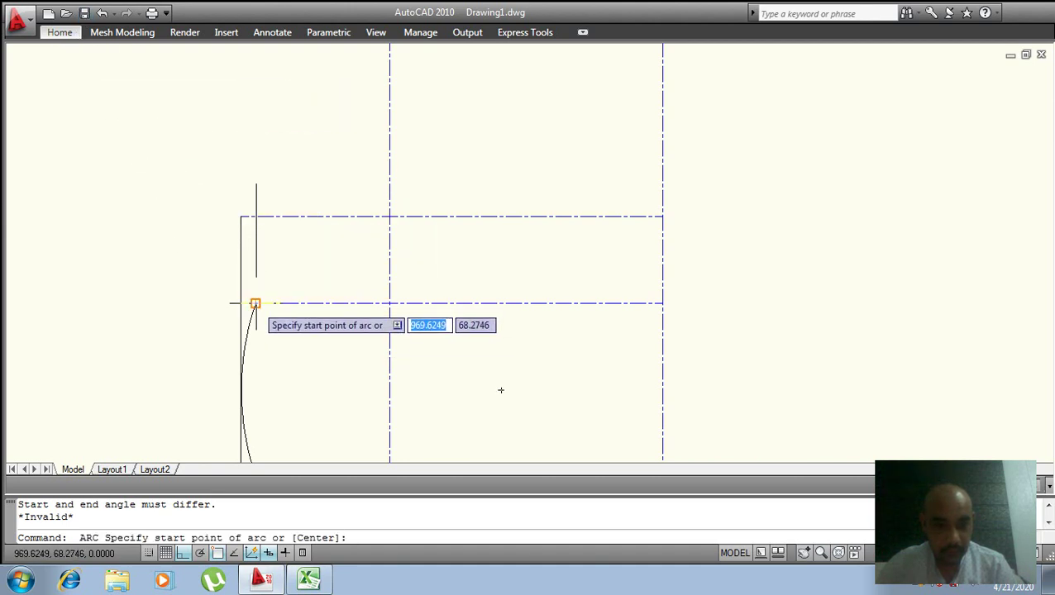
{"action": "left_click", "coordinate": [255, 303]}
{"action": "left_click", "coordinate": [255, 217]}
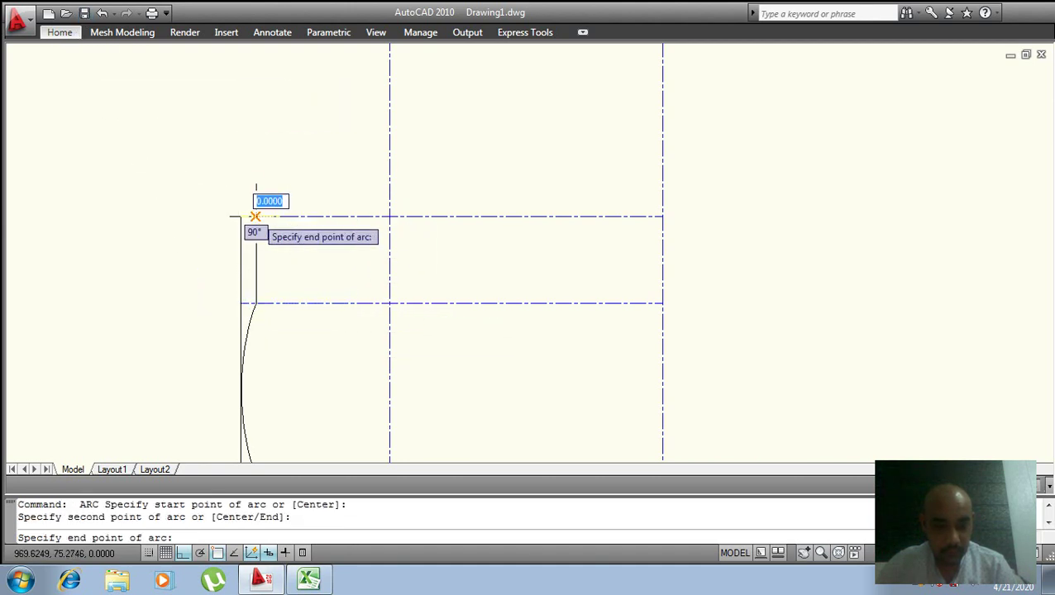
{"action": "type", "text": "11"}
{"action": "key", "text": "Return"}
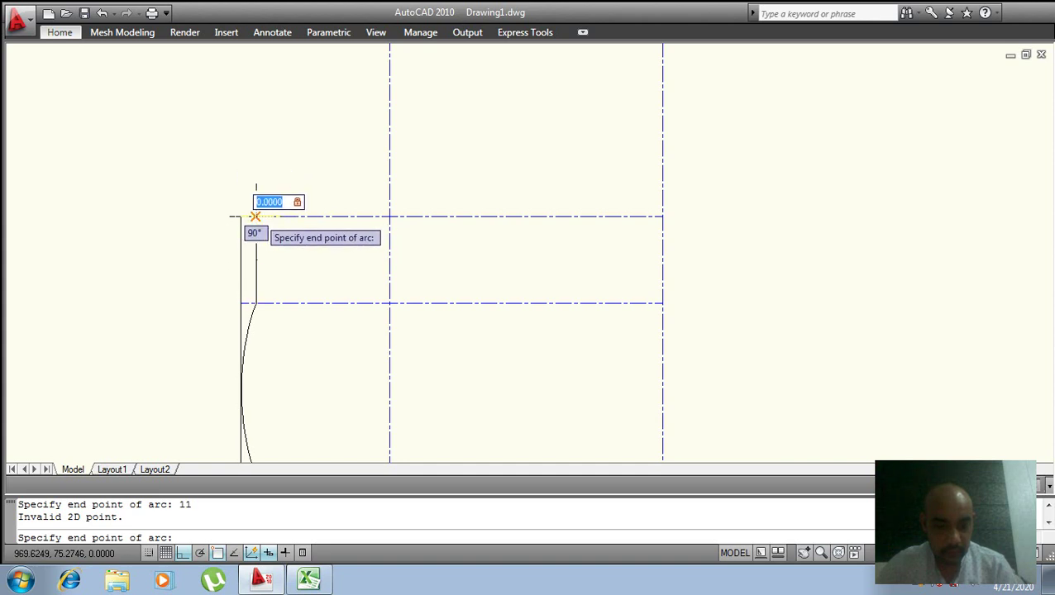
{"action": "type", "text": "11"}
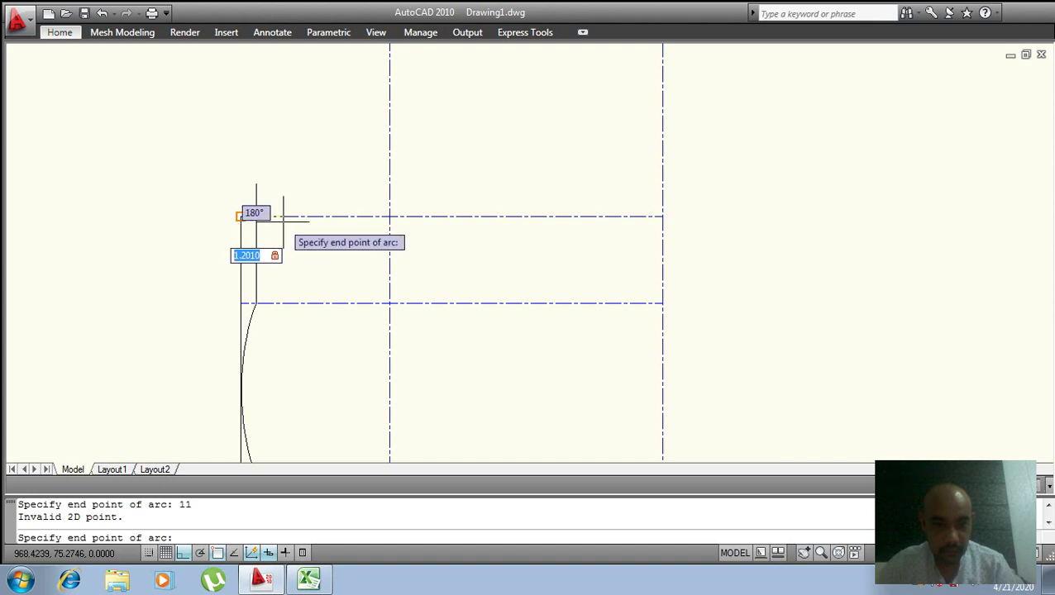
{"action": "key", "text": "Escape"}
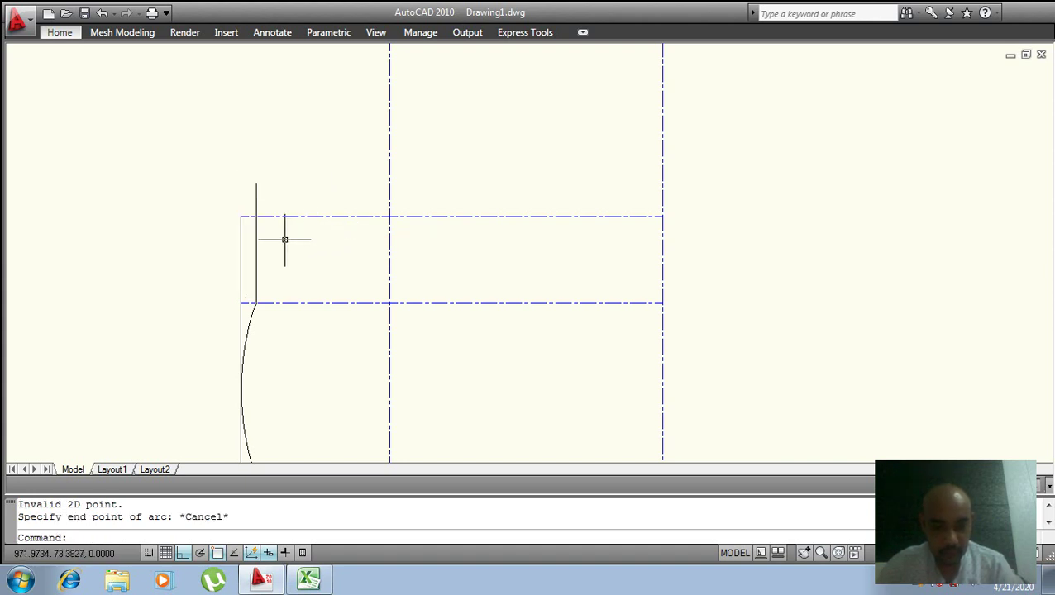
{"action": "left_click", "coordinate": [59, 40]}
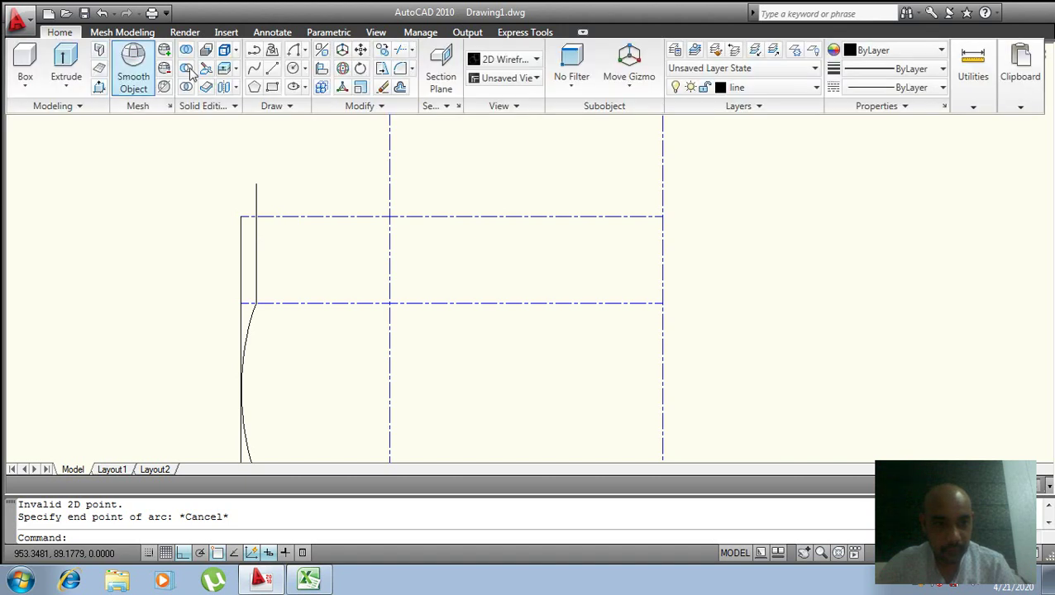
- Draw a Tan-Tan-Tan circle touching the left vertical line and both dash-dot lines
{"action": "left_click", "coordinate": [305, 69]}
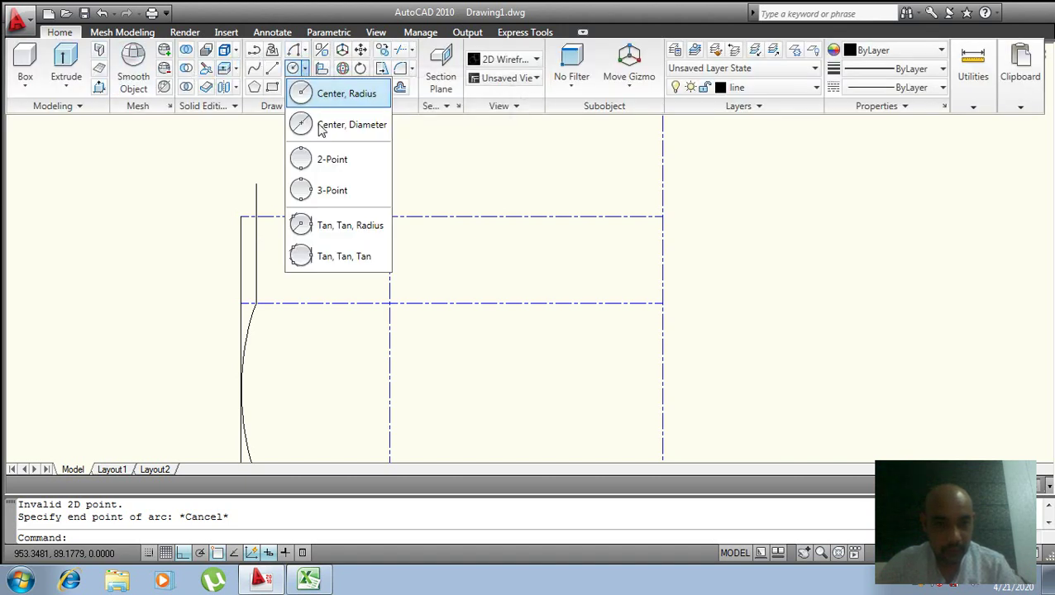
{"action": "left_click", "coordinate": [334, 260]}
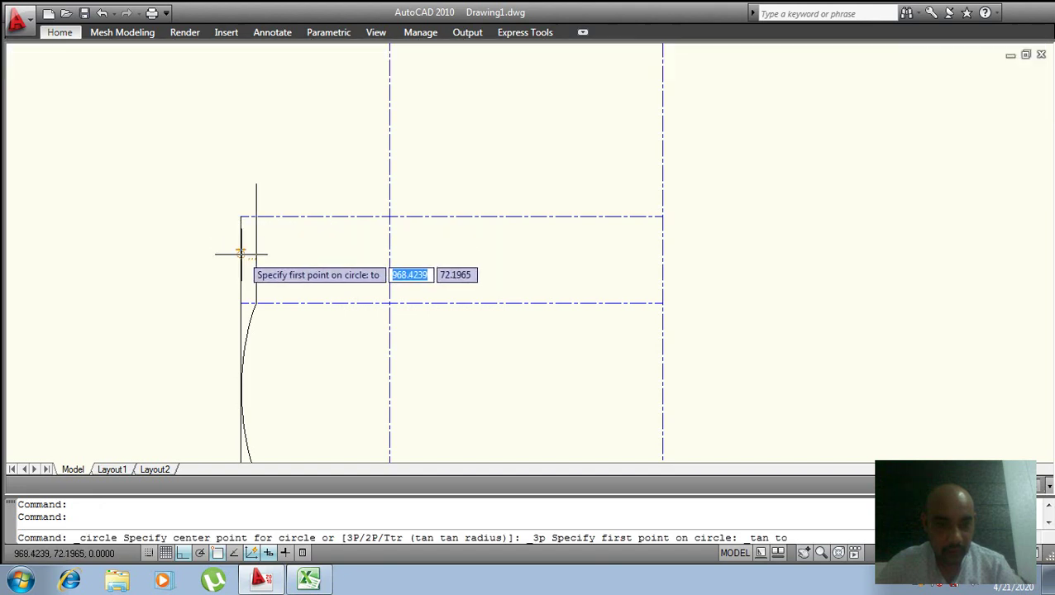
{"action": "left_click", "coordinate": [241, 249]}
{"action": "left_click", "coordinate": [294, 217]}
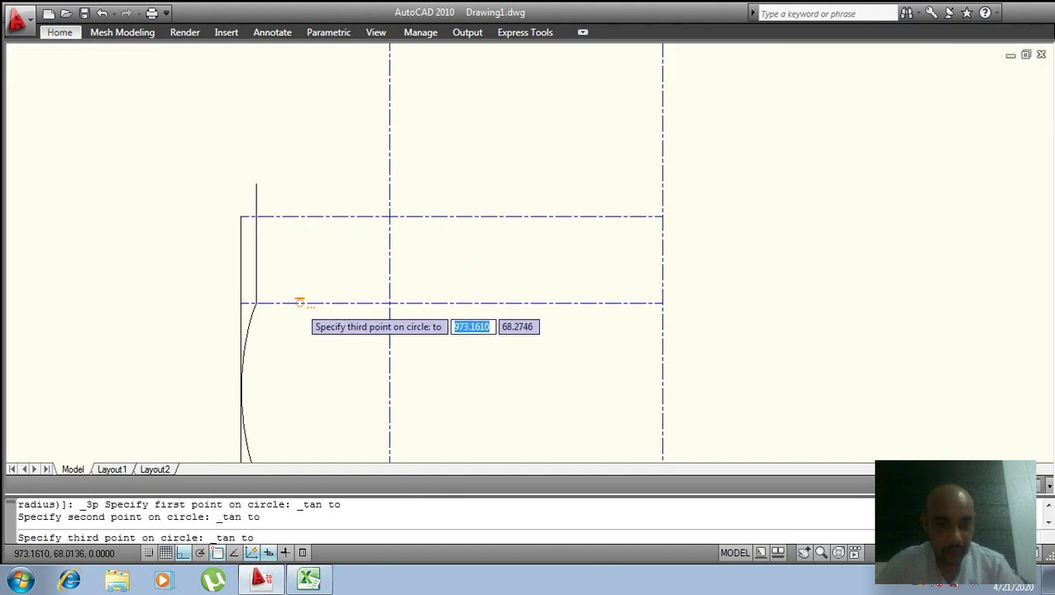
{"action": "left_click", "coordinate": [300, 303]}
{"action": "key", "text": "Escape"}
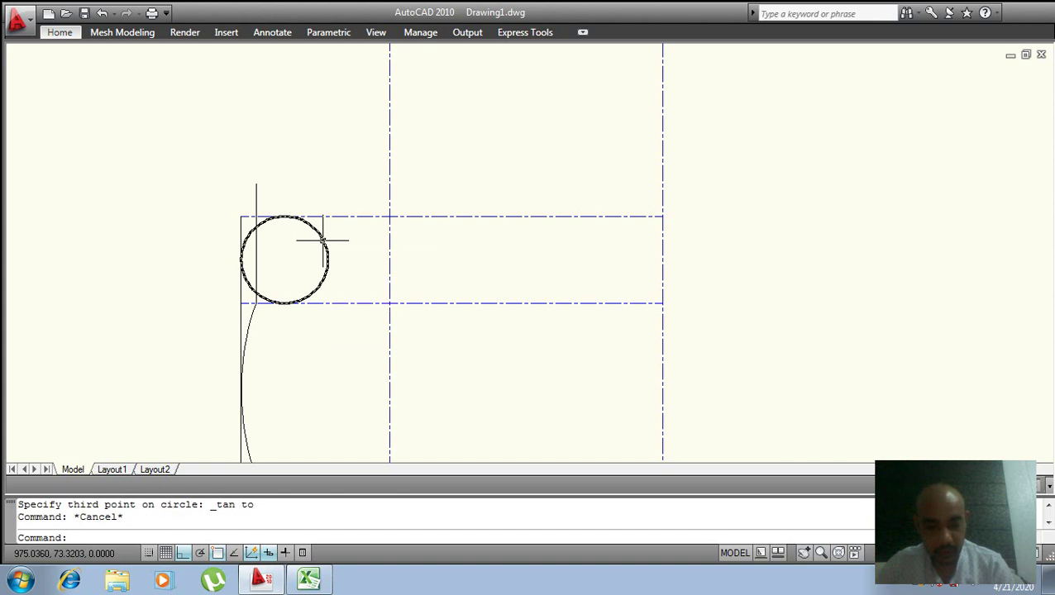
- Trim away the circle's upper-right and lower-right parts
{"action": "type", "text": "tr"}
{"action": "key", "text": "Return"}
{"action": "key", "text": "Return"}
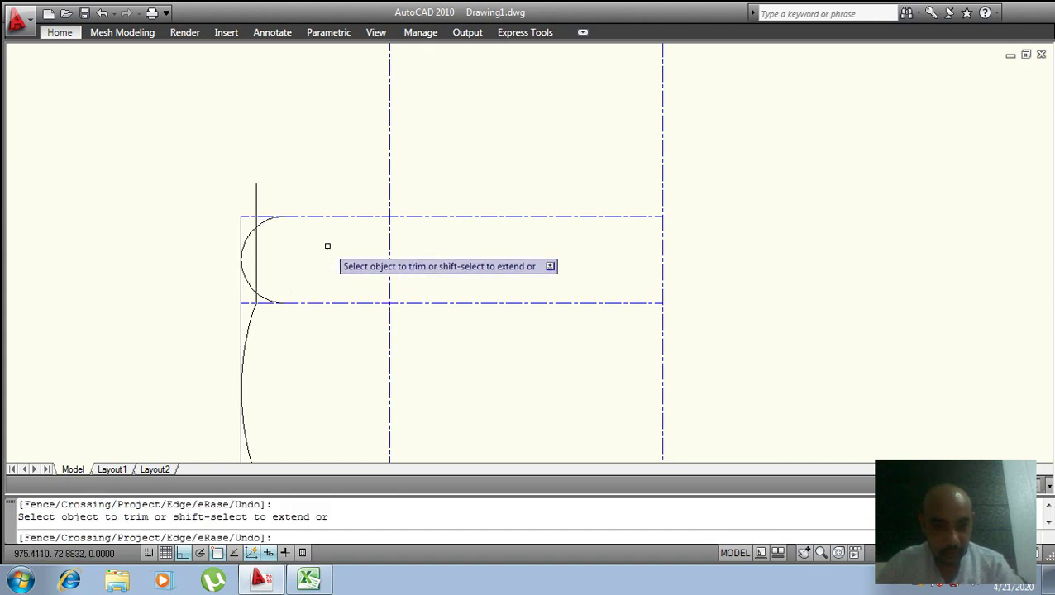
{"action": "left_click", "coordinate": [265, 220]}
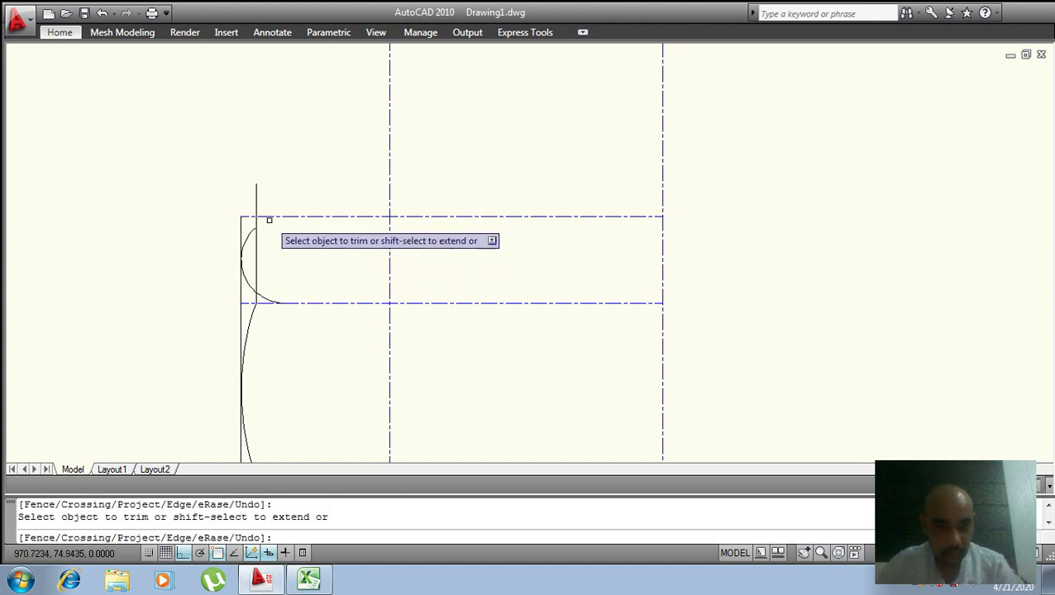
{"action": "left_click", "coordinate": [269, 295]}
{"action": "key", "text": "Escape"}
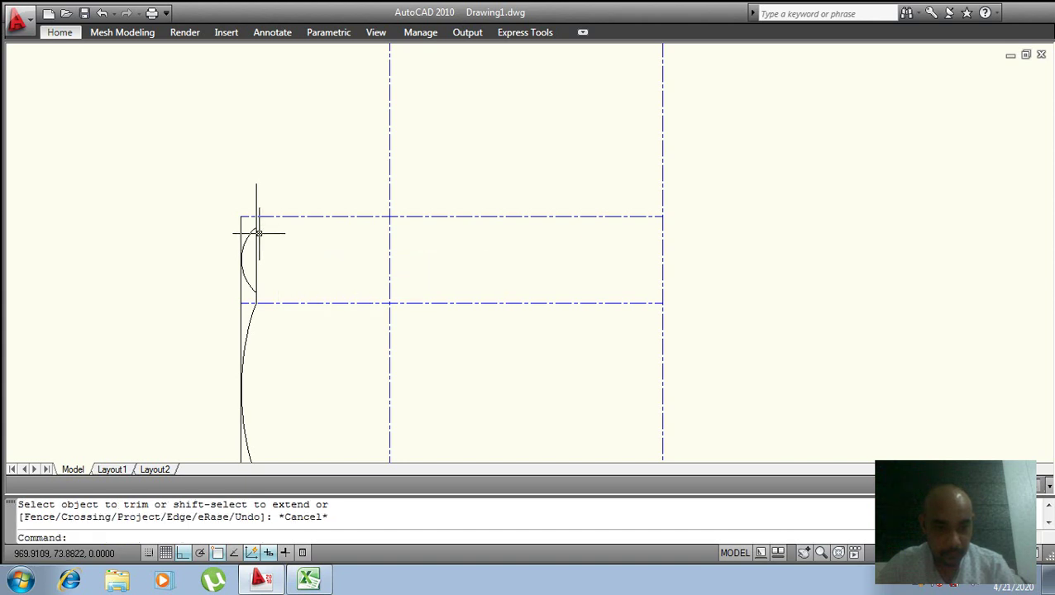
- Grip-stretch the arc's ends onto the top line and the lower dash-dot line
{"action": "left_click", "coordinate": [252, 230]}
{"action": "left_click", "coordinate": [256, 225]}
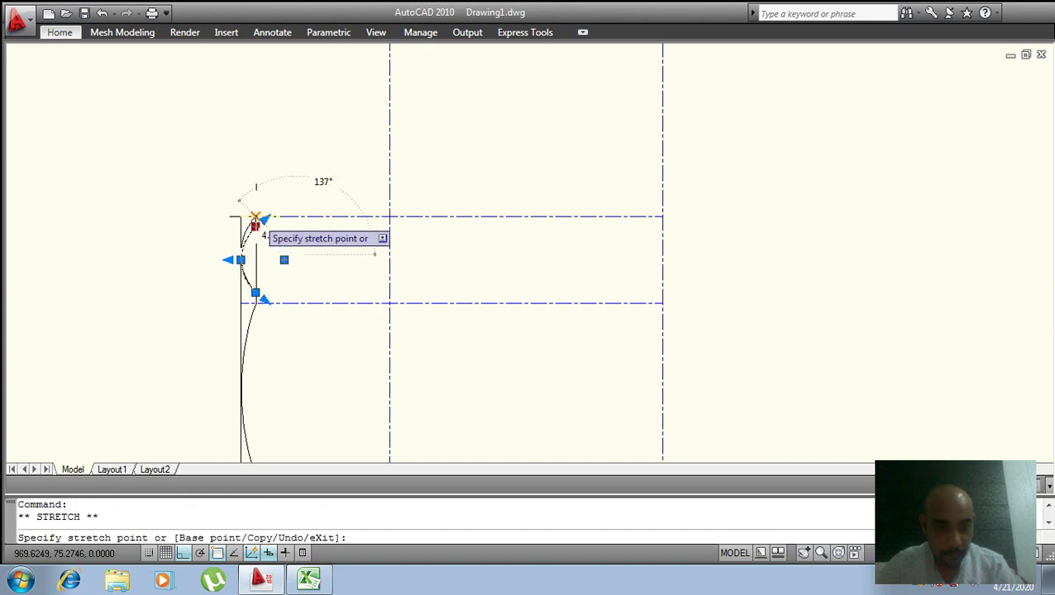
{"action": "left_click", "coordinate": [255, 218]}
{"action": "left_click", "coordinate": [256, 293]}
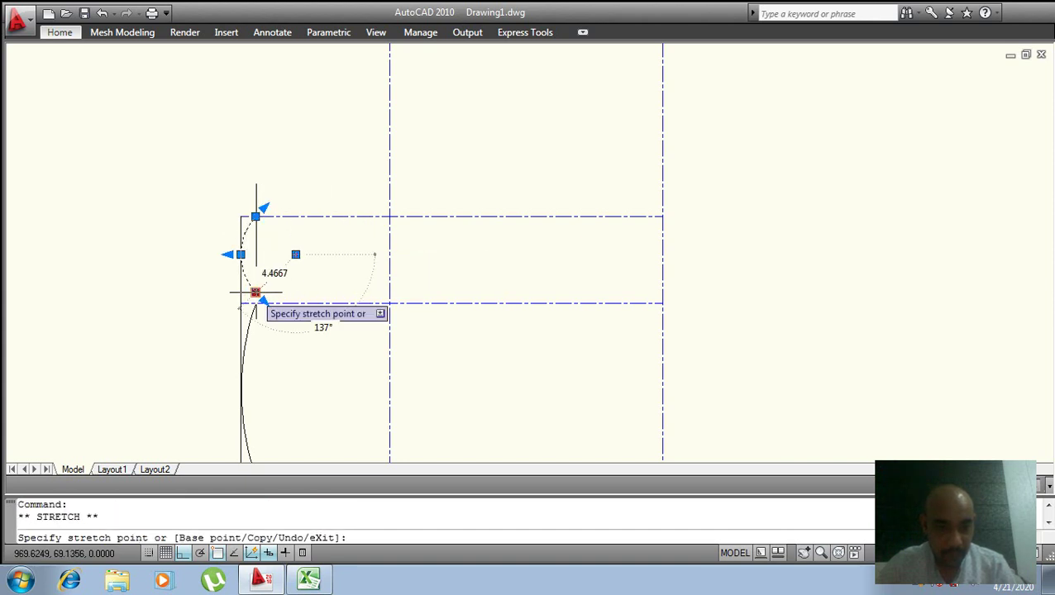
{"action": "left_click", "coordinate": [255, 303]}
{"action": "key", "text": "Escape"}
- Mirror the arc across the centre line into the lower band, keeping the original
{"action": "scroll", "coordinate": [330, 228], "scroll_direction": "down", "scroll_amount": 4}
{"action": "scroll", "coordinate": [325, 322], "scroll_direction": "up", "scroll_amount": 2}
{"action": "middle_click_drag", "start_coordinate": [331, 275], "coordinate": [378, 284]}
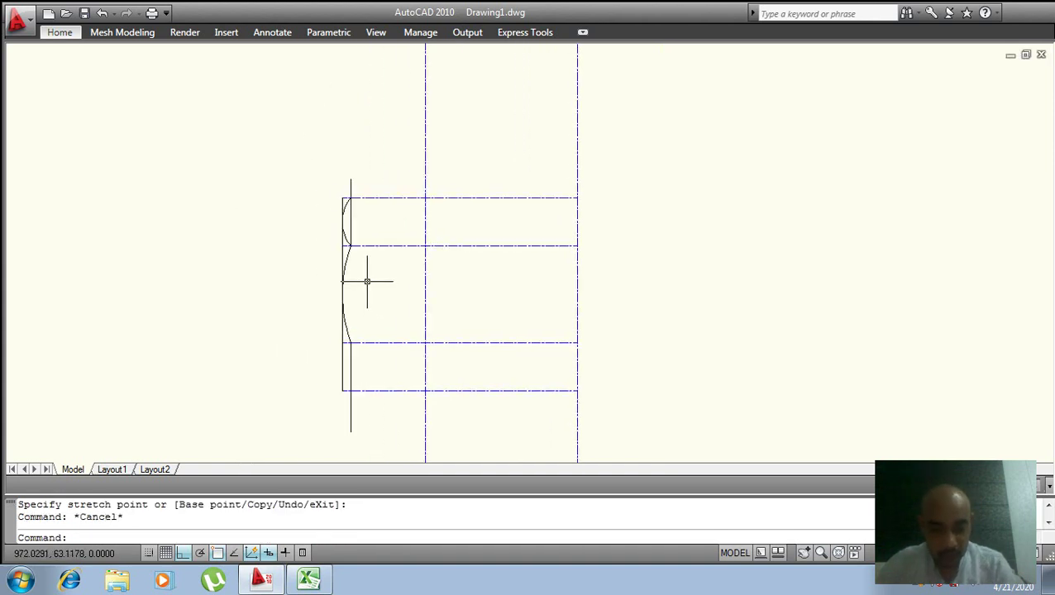
{"action": "type", "text": "i"}
{"action": "key", "text": "Return"}
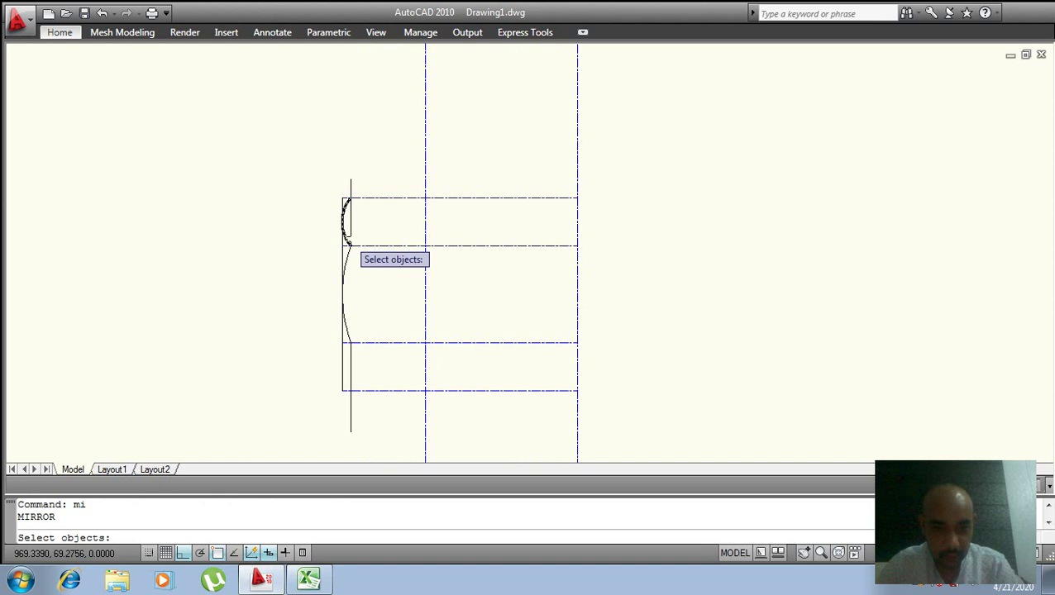
{"action": "key", "text": "Return"}
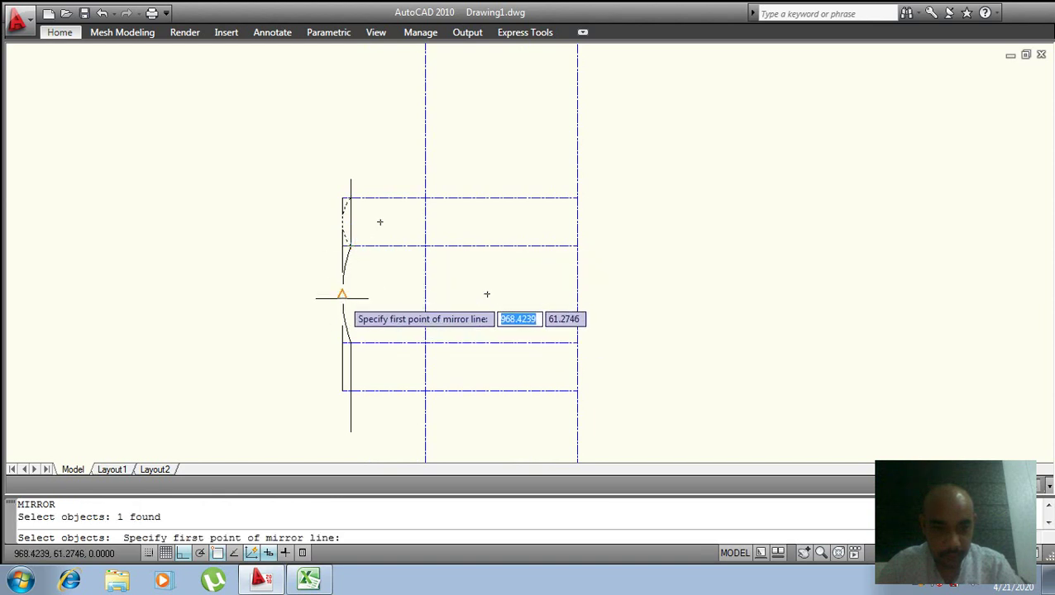
{"action": "left_click", "coordinate": [343, 294]}
{"action": "left_click", "coordinate": [730, 304]}
{"action": "key", "text": "Return"}
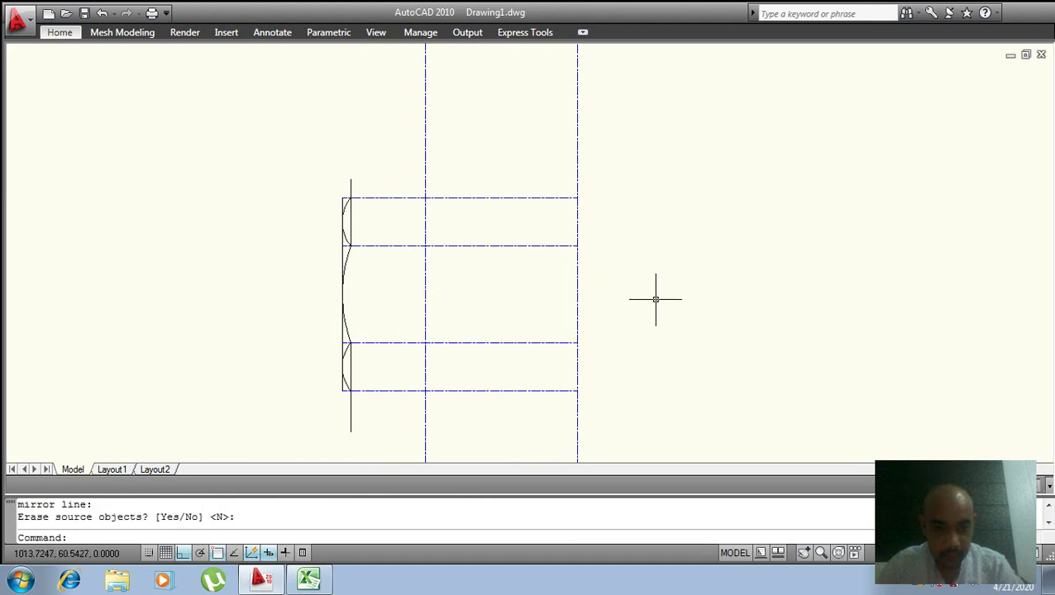
{"action": "scroll", "coordinate": [354, 385], "scroll_direction": "up", "scroll_amount": 2}
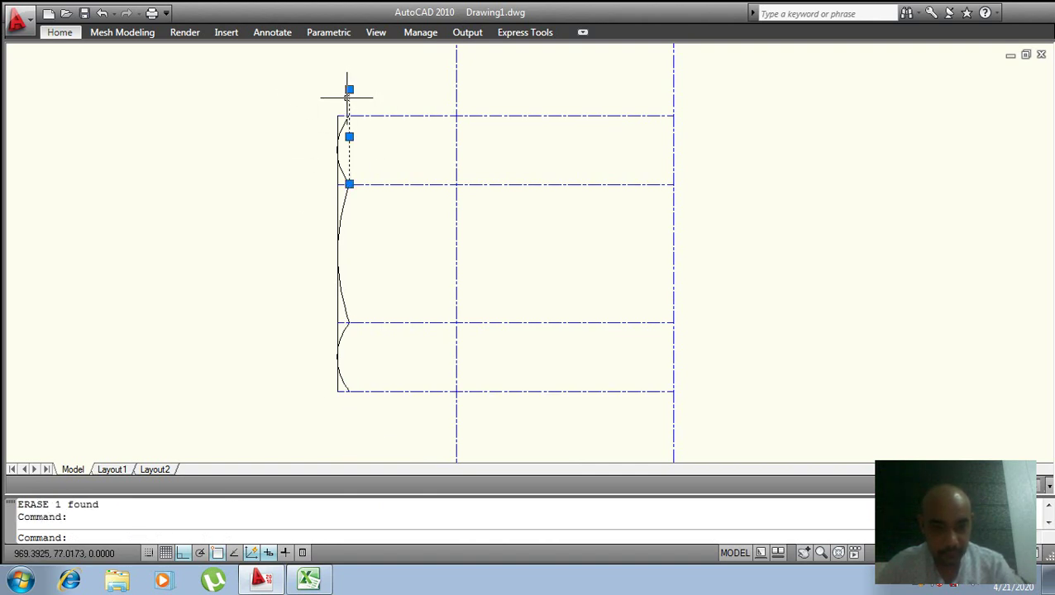
- Erase the short vertical line above the nut's top edge
{"action": "scroll", "coordinate": [341, 130], "scroll_direction": "up", "scroll_amount": 2}
{"action": "middle_click_drag", "start_coordinate": [342, 130], "coordinate": [315, 219]}
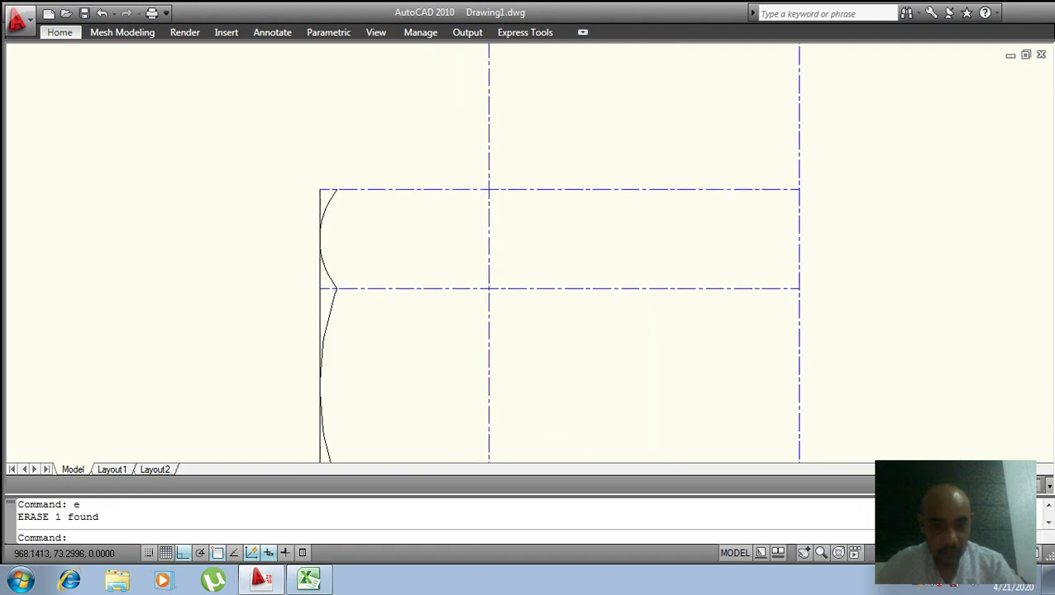
{"action": "left_click", "coordinate": [319, 215]}
{"action": "key", "text": "Return"}
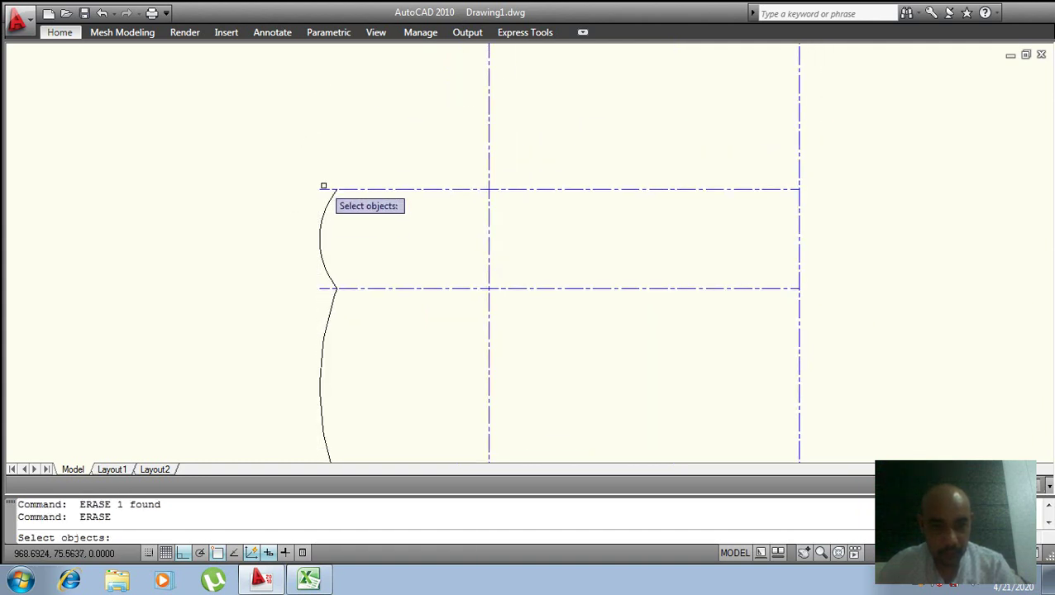
{"action": "left_click", "coordinate": [322, 190]}
{"action": "key", "text": "Escape"}
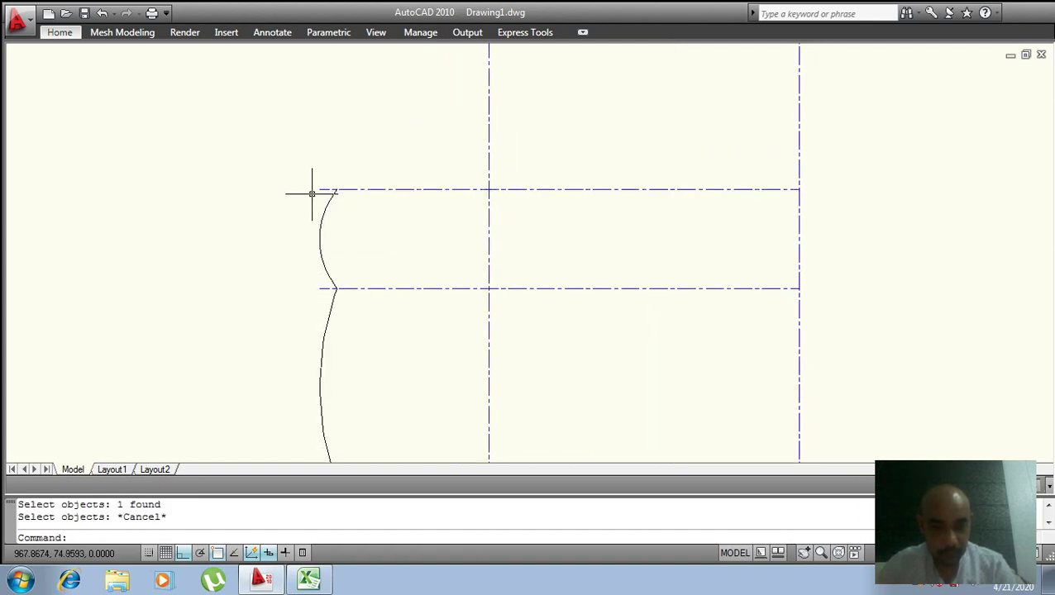
- Move the top dash-dot line across the nut onto the 'line' layer
{"action": "left_click", "coordinate": [418, 185]}
{"action": "left_click", "coordinate": [417, 194]}
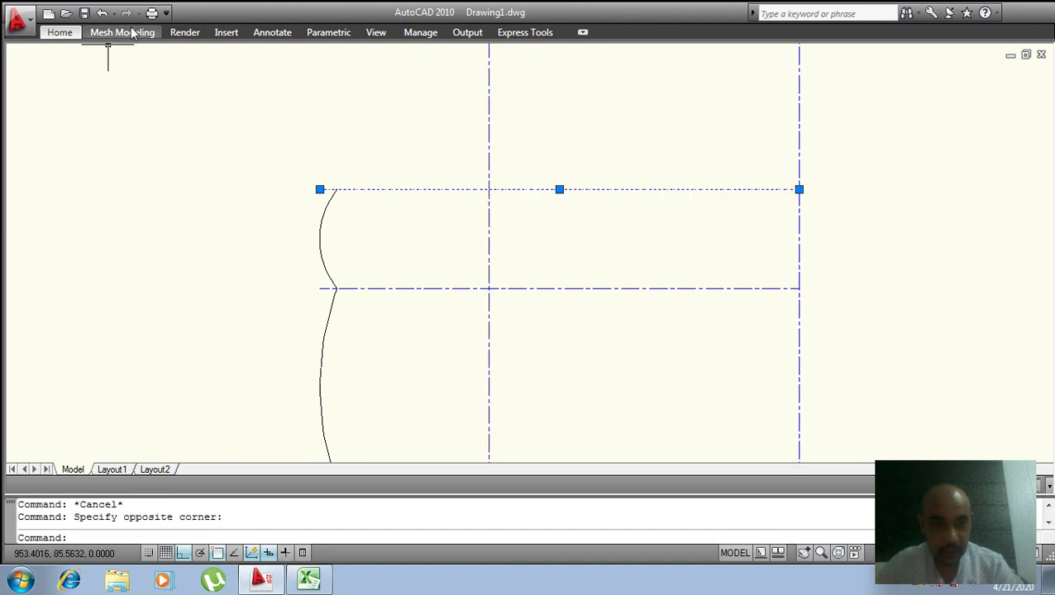
{"action": "left_click", "coordinate": [71, 37]}
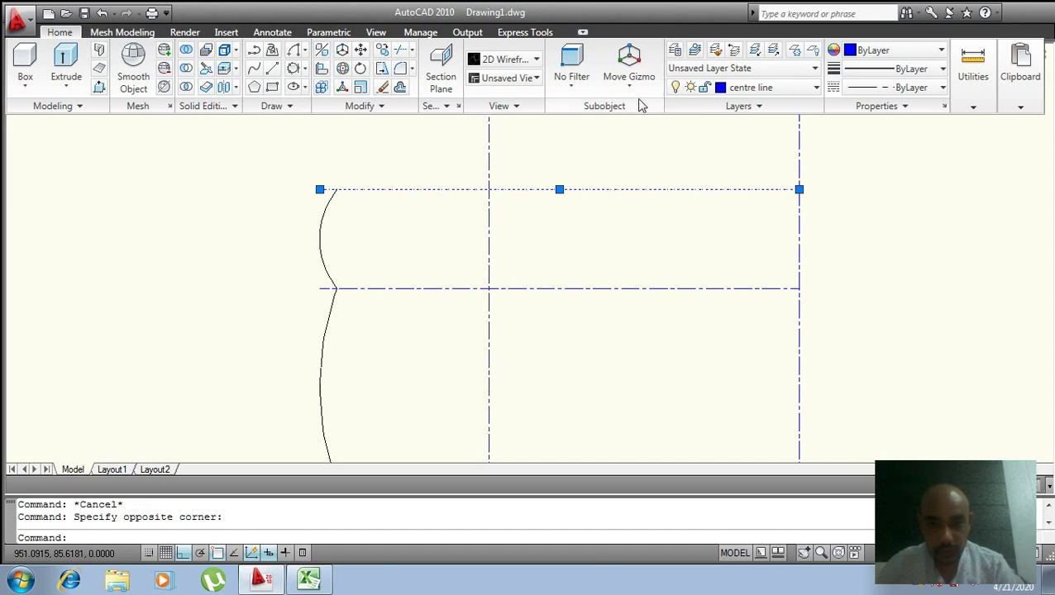
{"action": "left_click", "coordinate": [816, 110]}
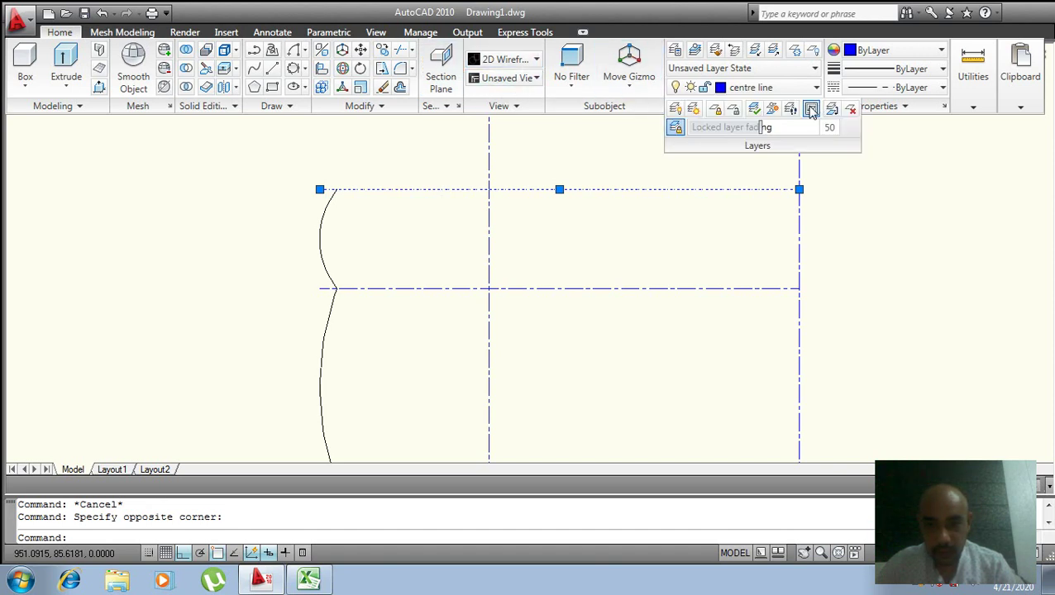
{"action": "left_click", "coordinate": [815, 67]}
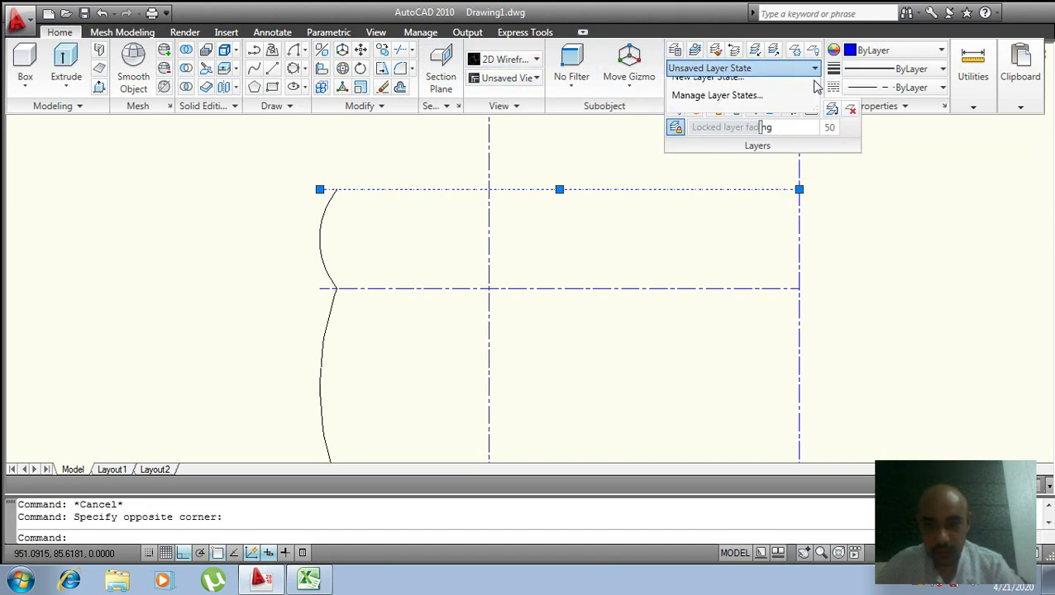
{"action": "left_click", "coordinate": [883, 154]}
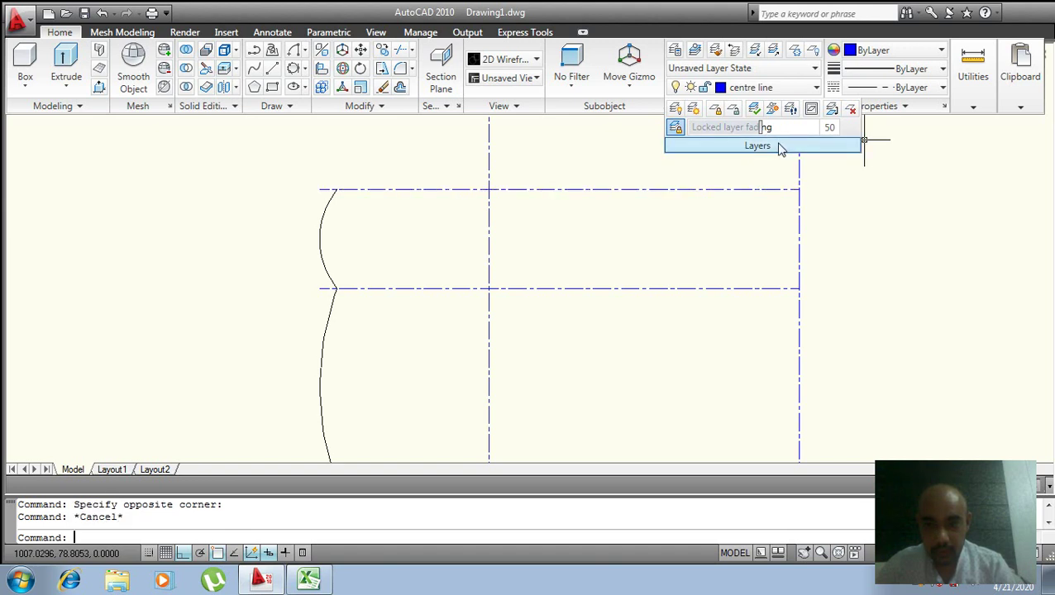
{"action": "scroll", "coordinate": [784, 87], "scroll_direction": "down", "scroll_amount": 1}
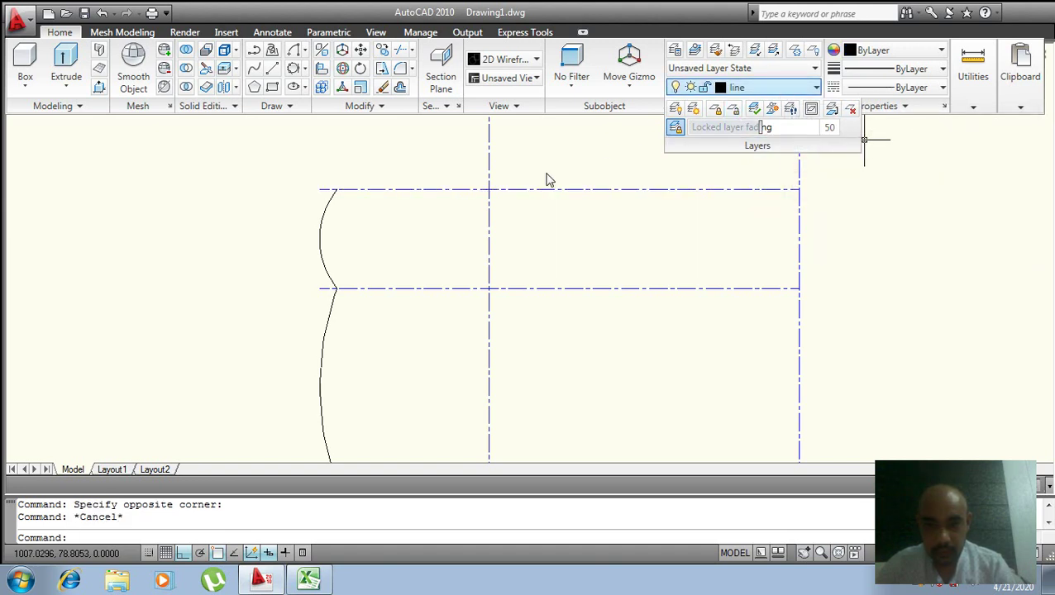
{"action": "left_click", "coordinate": [467, 191]}
{"action": "left_click", "coordinate": [455, 186]}
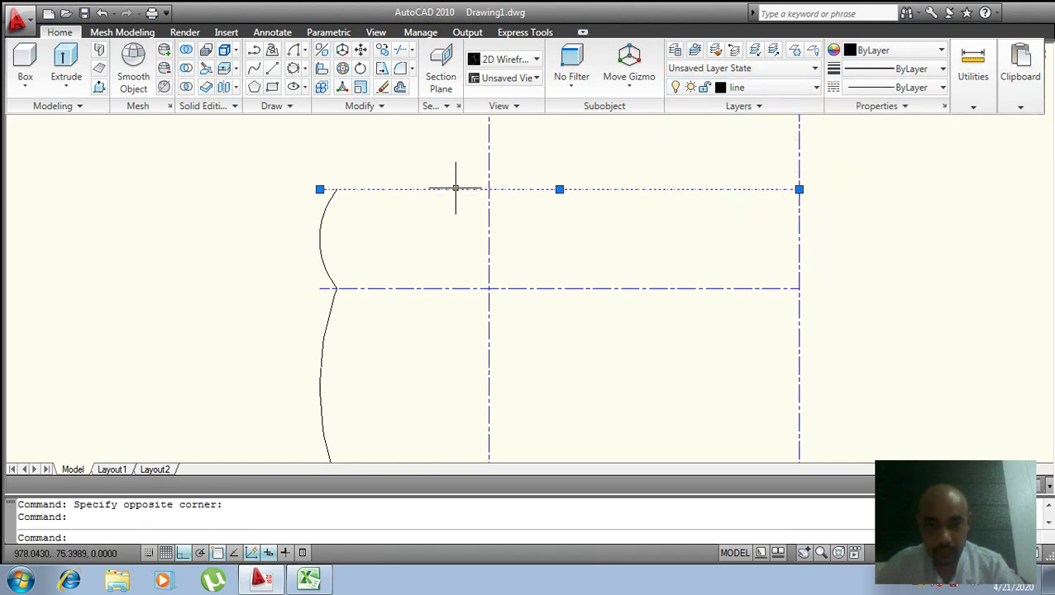
{"action": "left_click", "coordinate": [796, 89]}
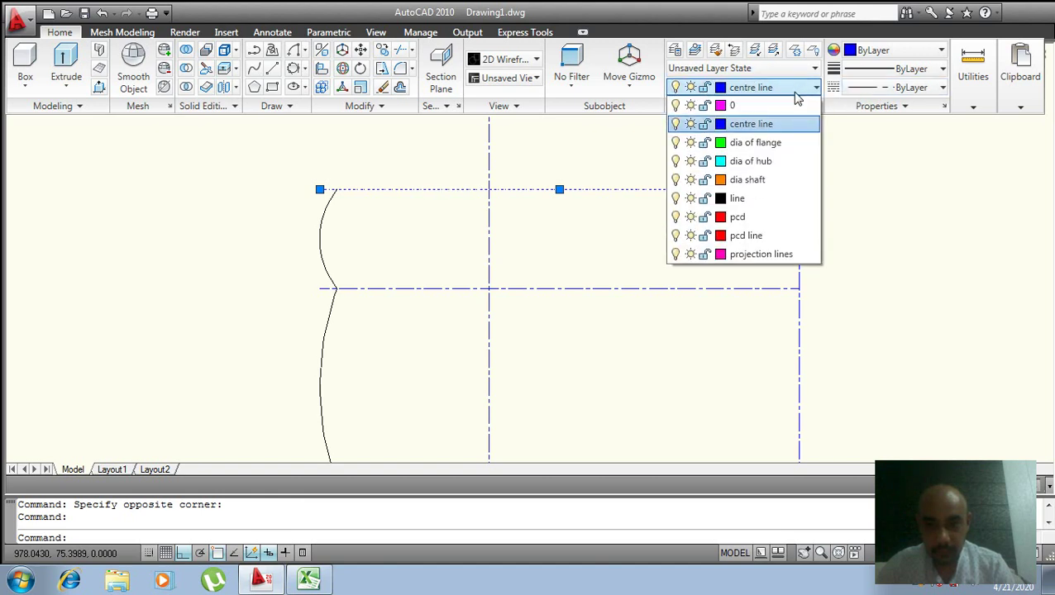
{"action": "left_click", "coordinate": [737, 199]}
{"action": "key", "text": "Escape"}
- Put the bottom dash-dot line across the nut on the 'line' layer
{"action": "scroll", "coordinate": [612, 256], "scroll_direction": "down", "scroll_amount": 4}
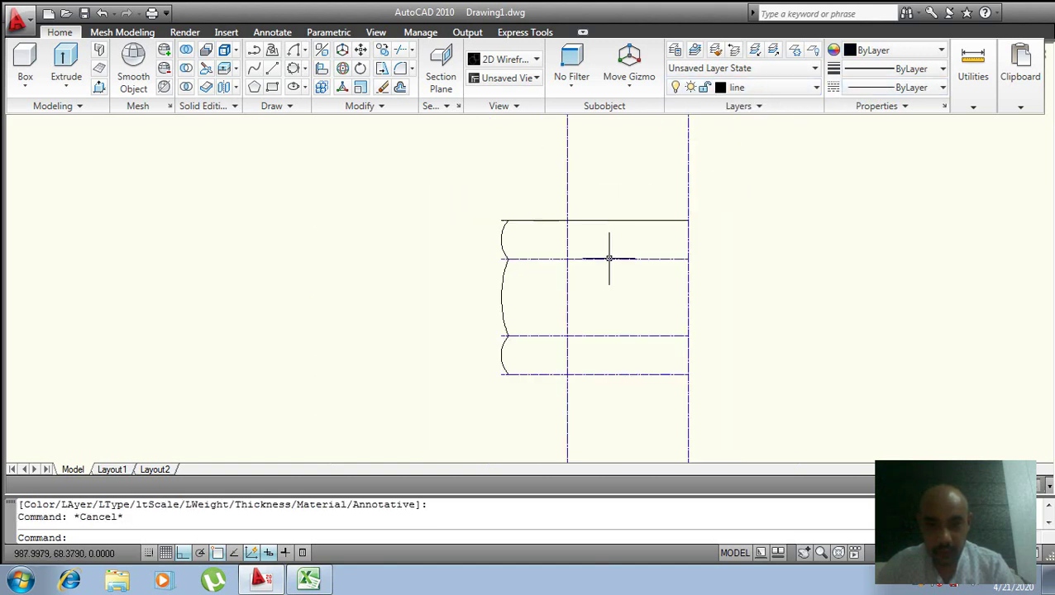
{"action": "middle_click_drag", "start_coordinate": [610, 256], "coordinate": [551, 198]}
{"action": "left_click", "coordinate": [573, 282]}
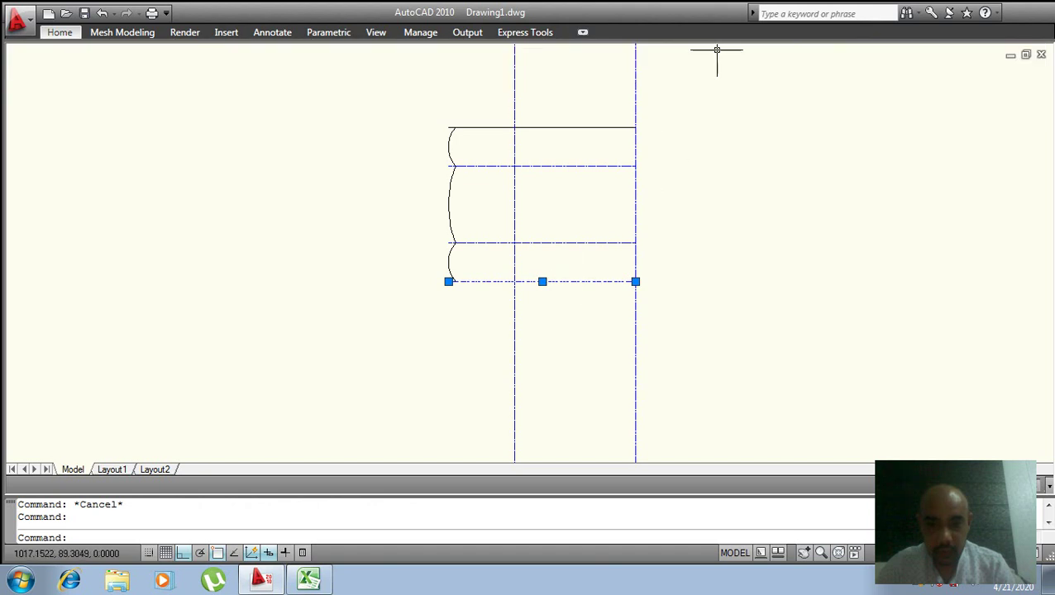
{"action": "scroll", "coordinate": [587, 71], "scroll_direction": "up", "scroll_amount": 2}
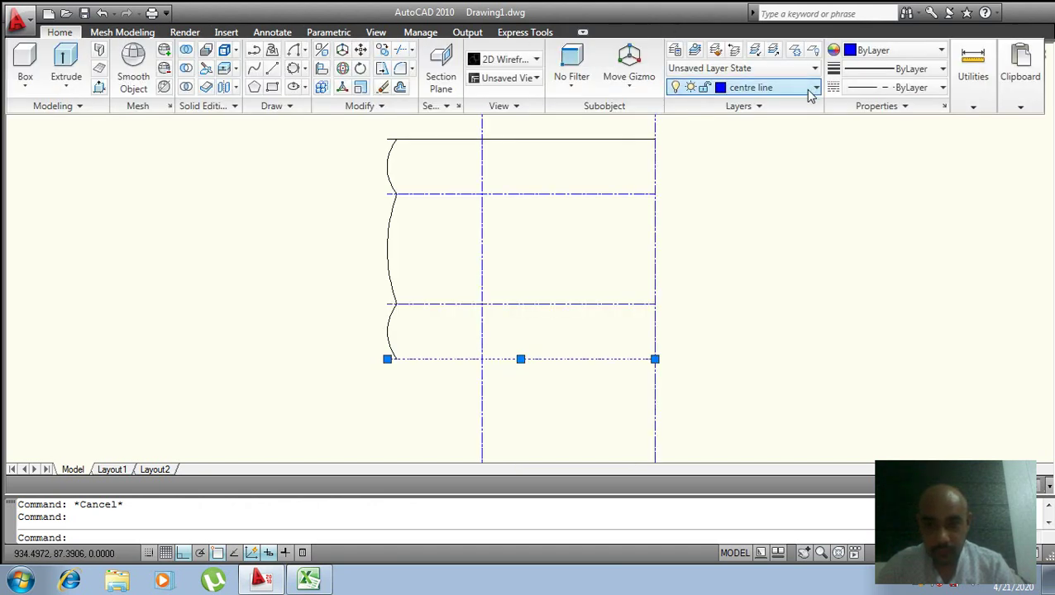
{"action": "left_click", "coordinate": [811, 89]}
{"action": "left_click", "coordinate": [758, 202]}
{"action": "key", "text": "Escape"}
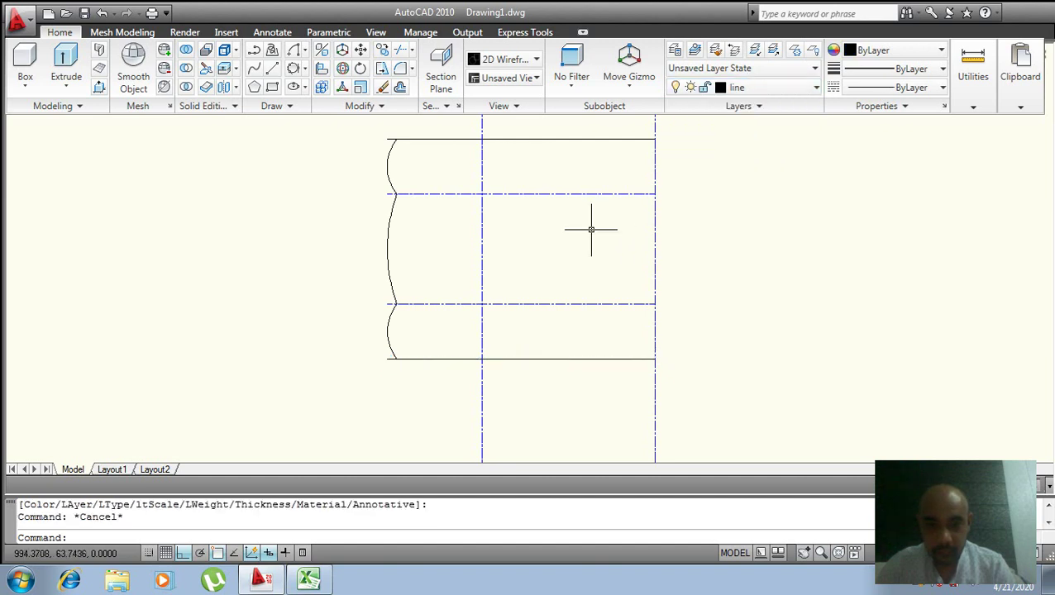
- Move the upper and lower inner dash-dot lines onto the 'line' layer
{"action": "left_click", "coordinate": [556, 196]}
{"action": "left_click", "coordinate": [547, 203]}
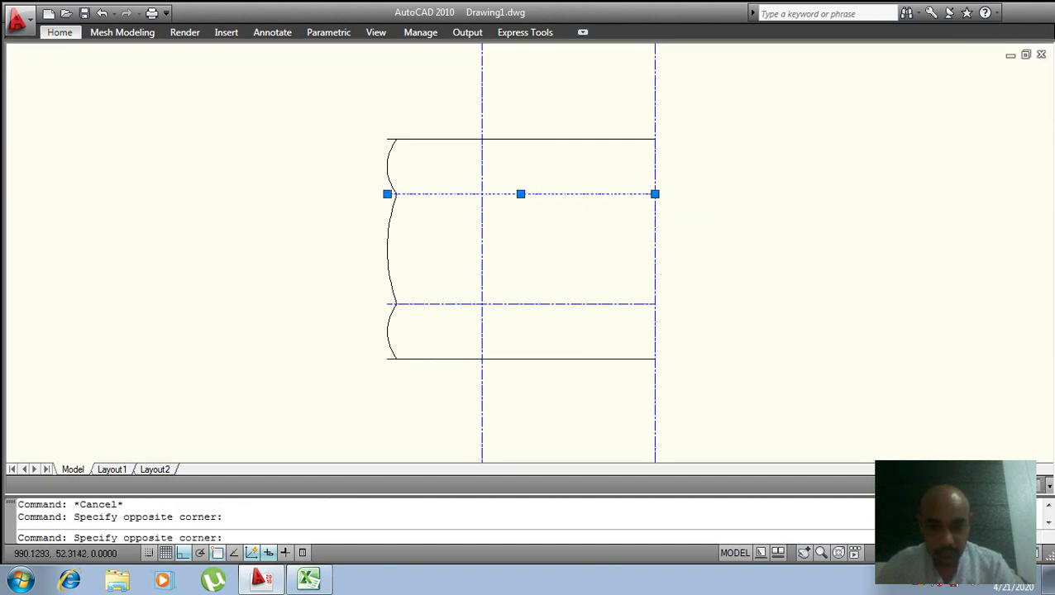
{"action": "left_click", "coordinate": [558, 318]}
{"action": "left_click", "coordinate": [557, 301]}
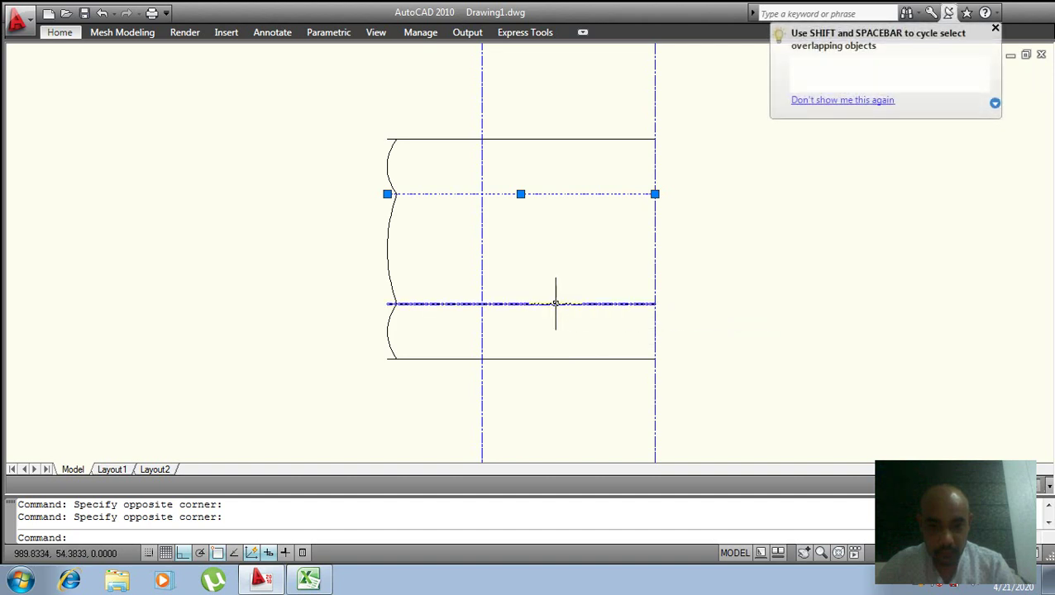
{"action": "left_click", "coordinate": [62, 31]}
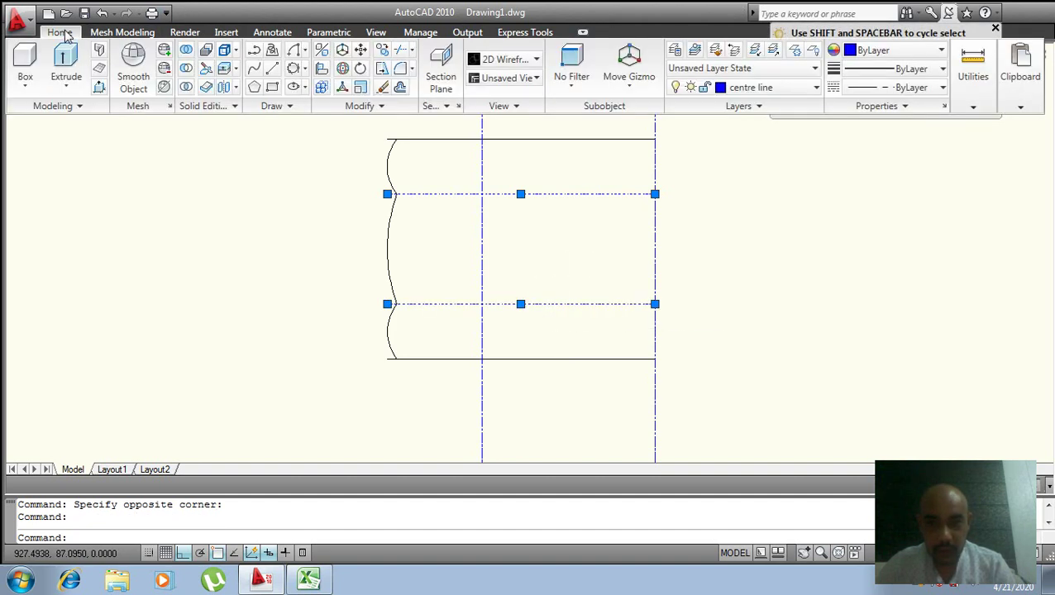
{"action": "left_click", "coordinate": [803, 89]}
{"action": "left_click", "coordinate": [802, 87]}
{"action": "left_click", "coordinate": [803, 88]}
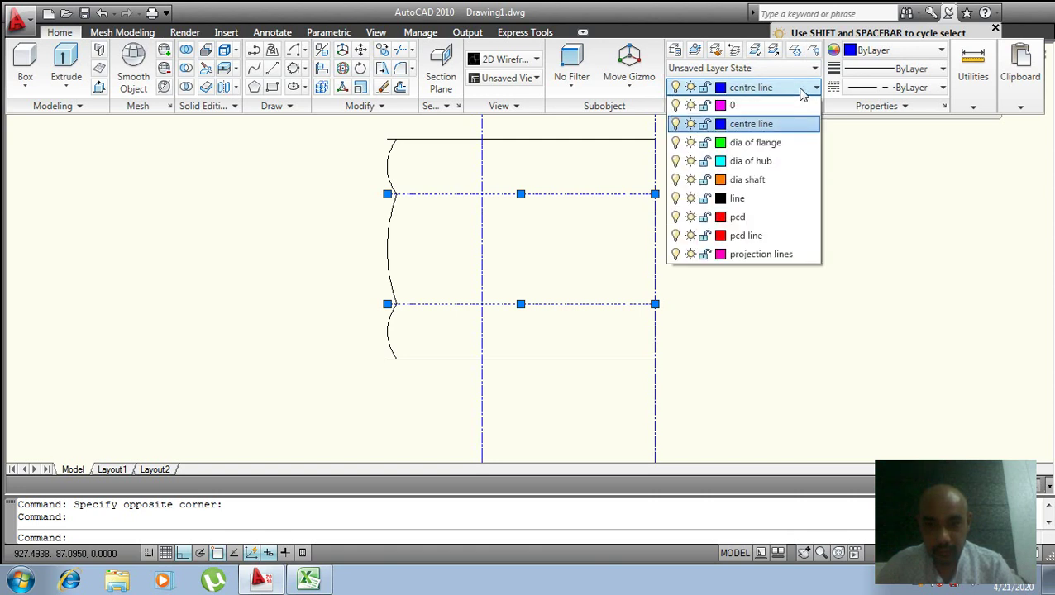
{"action": "left_click", "coordinate": [748, 199]}
{"action": "key", "text": "Escape"}
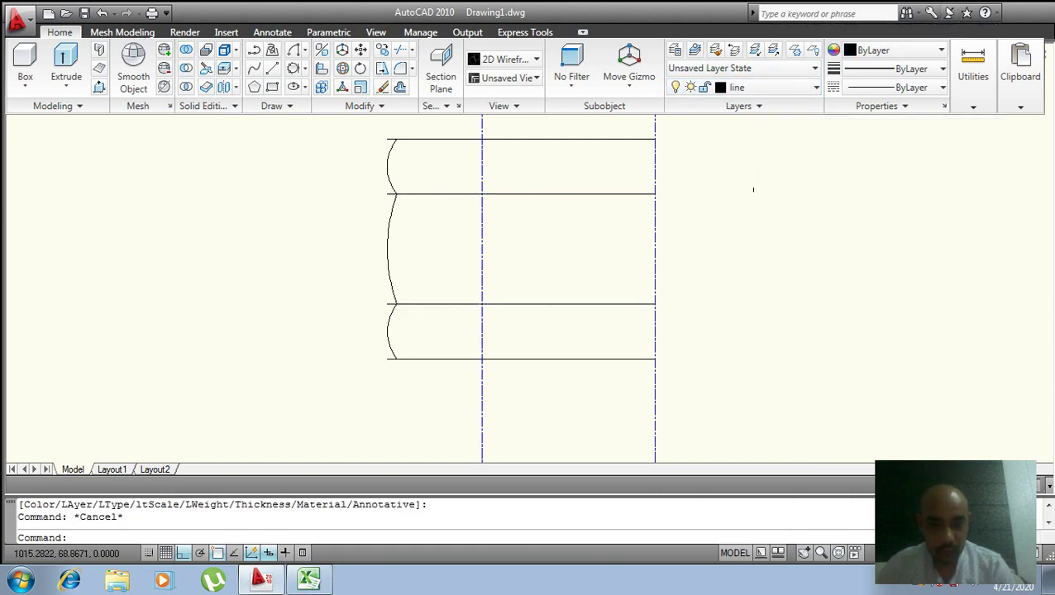
{"action": "type", "text": "tr"}
- Trim the line stubs left of the top arc, the arc junction and the lower arc
{"action": "key", "text": "Return"}
{"action": "key", "text": "Return"}
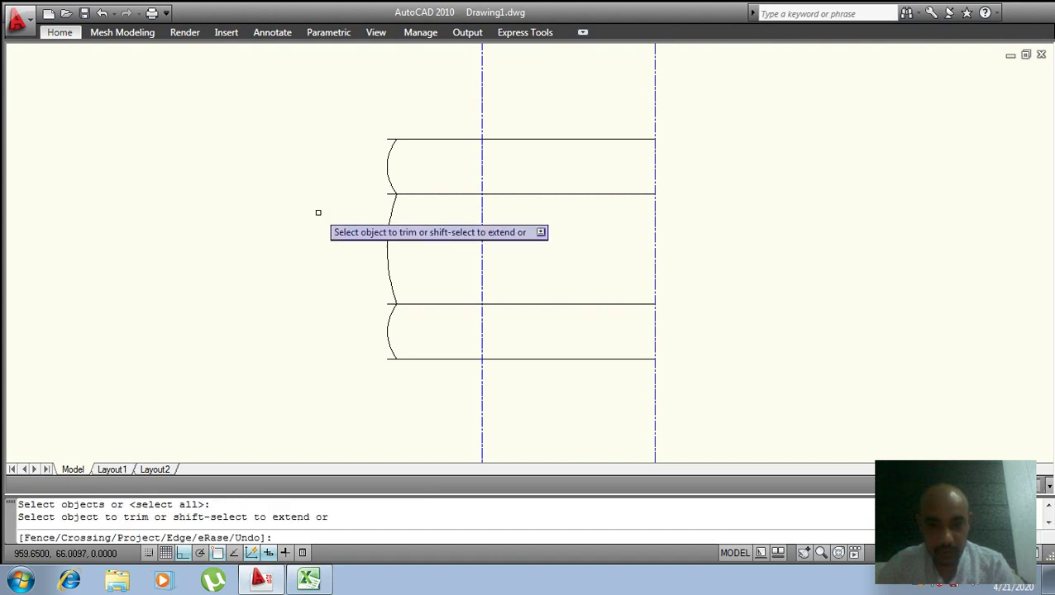
{"action": "scroll", "coordinate": [355, 147], "scroll_direction": "up", "scroll_amount": 3}
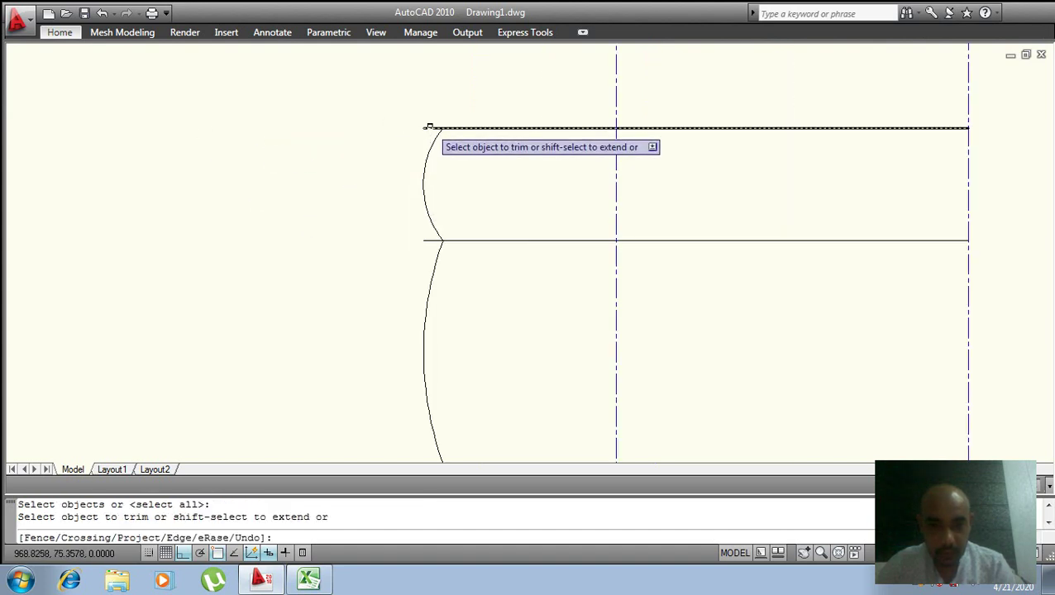
{"action": "left_click", "coordinate": [427, 129]}
{"action": "left_click", "coordinate": [430, 238]}
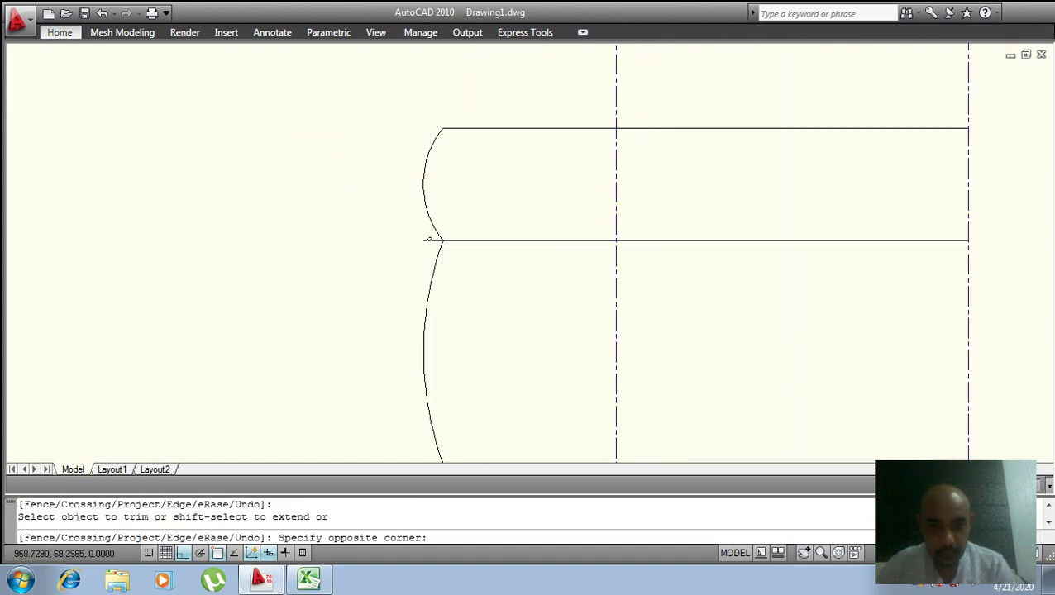
{"action": "left_click", "coordinate": [422, 243]}
{"action": "scroll", "coordinate": [374, 244], "scroll_direction": "down", "scroll_amount": 2}
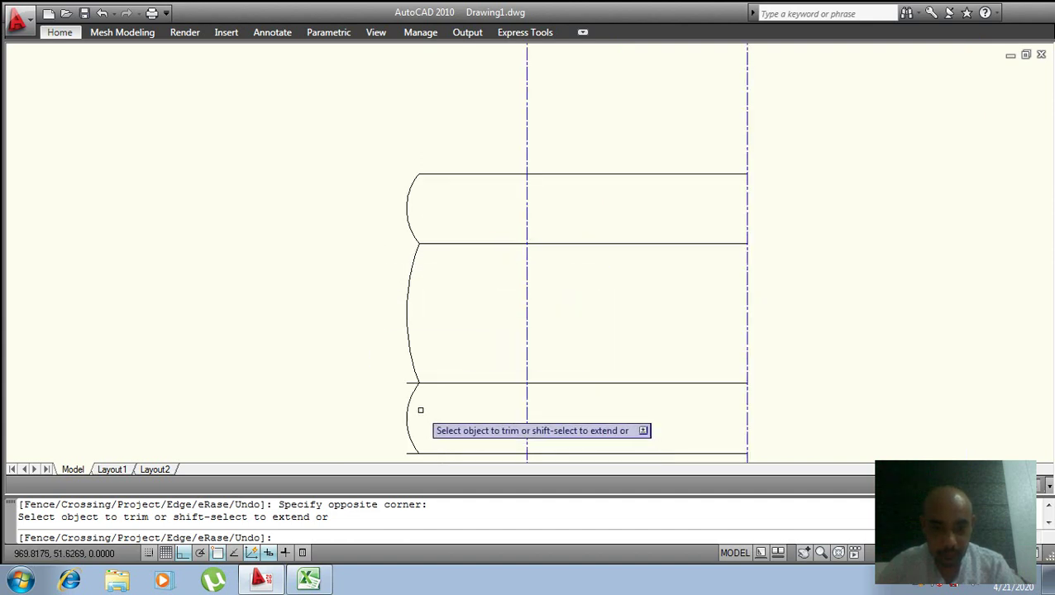
{"action": "left_click", "coordinate": [405, 383]}
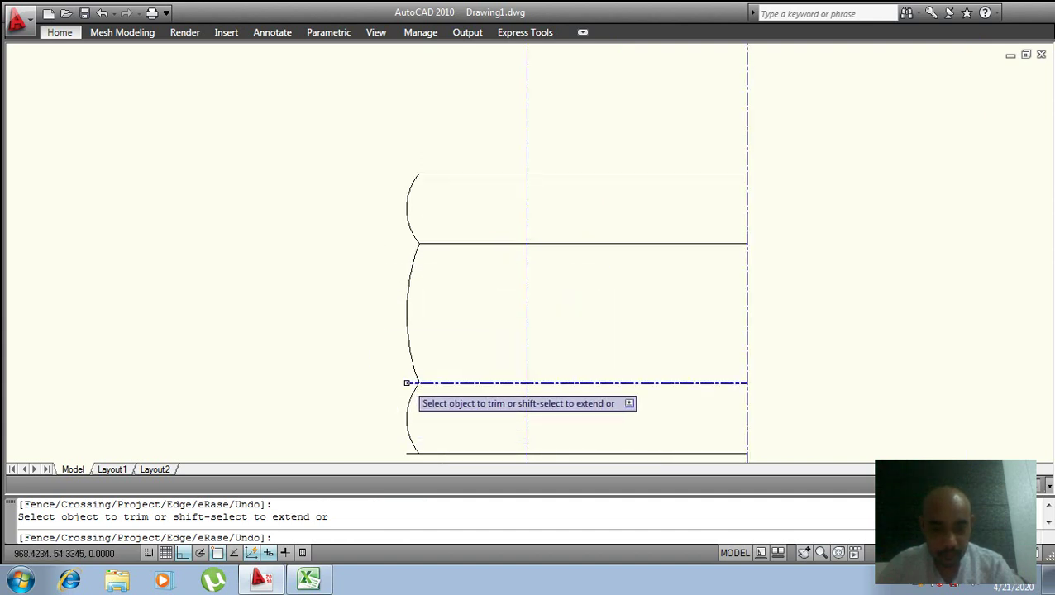
{"action": "key", "text": "Escape"}
- Erase the stray horizontal line left of the arcs
{"action": "scroll", "coordinate": [413, 387], "scroll_direction": "up", "scroll_amount": 3}
{"action": "left_click", "coordinate": [409, 374]}
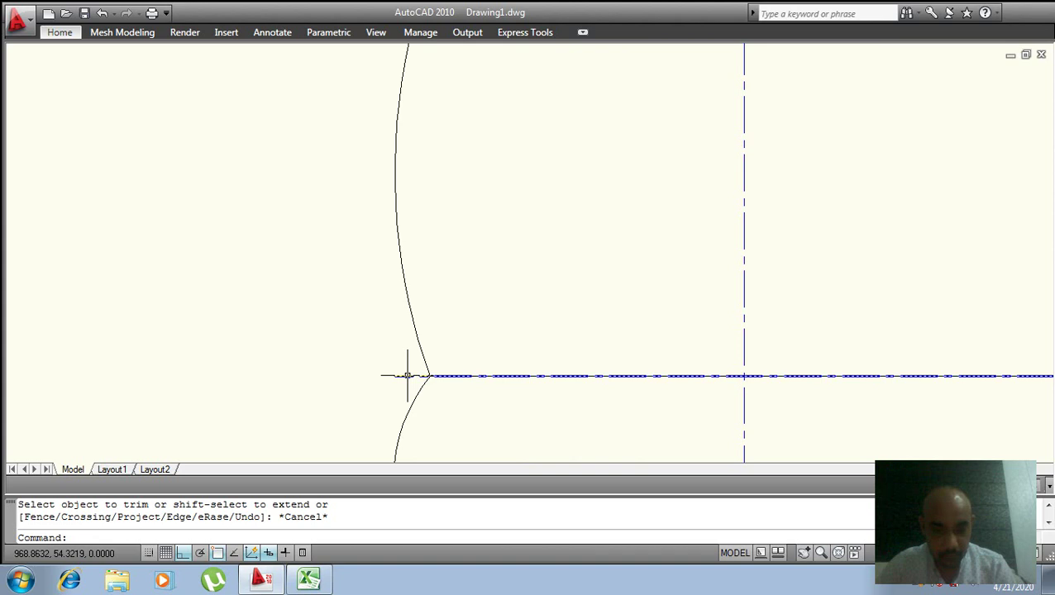
{"action": "type", "text": "e"}
{"action": "key", "text": "Return"}
- Trim away the remaining bottom stub left of the arcs
{"action": "scroll", "coordinate": [405, 376], "scroll_direction": "down", "scroll_amount": 4}
{"action": "scroll", "coordinate": [405, 374], "scroll_direction": "up", "scroll_amount": 1}
{"action": "scroll", "coordinate": [405, 370], "scroll_direction": "up", "scroll_amount": 2}
{"action": "scroll", "coordinate": [405, 370], "scroll_direction": "up", "scroll_amount": 3}
{"action": "key", "text": "Return"}
{"action": "key", "text": "Return"}
{"action": "left_click", "coordinate": [404, 357]}
{"action": "left_click", "coordinate": [401, 364]}
{"action": "scroll", "coordinate": [395, 371], "scroll_direction": "down", "scroll_amount": 2}
{"action": "scroll", "coordinate": [377, 356], "scroll_direction": "down", "scroll_amount": 1}
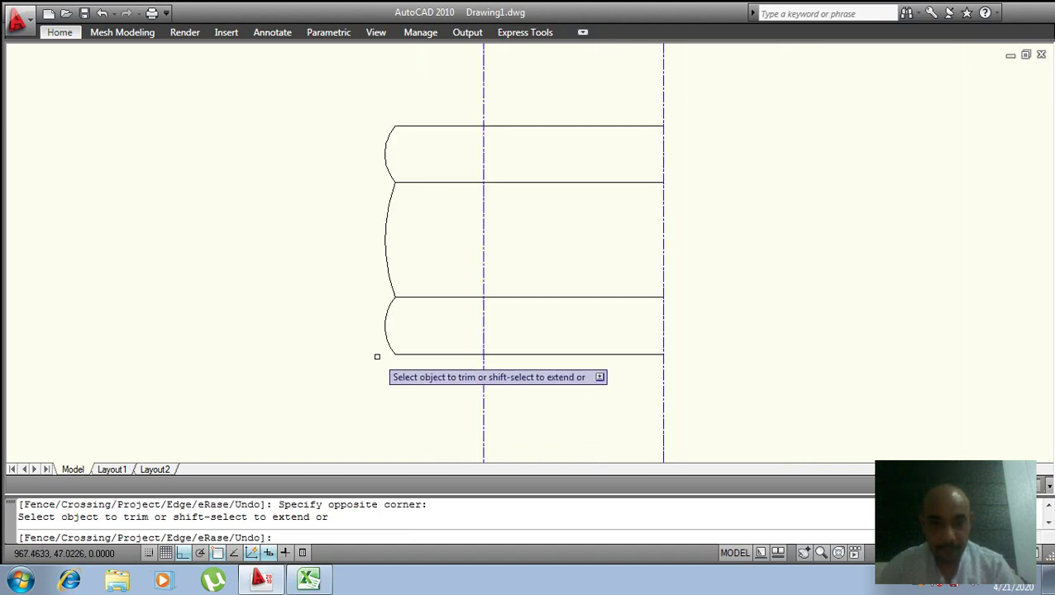
{"action": "key", "text": "Escape"}
- Draw a vertical line from the top arc endpoint to the bottom arc endpoint
{"action": "type", "text": "l"}
{"action": "key", "text": "Return"}
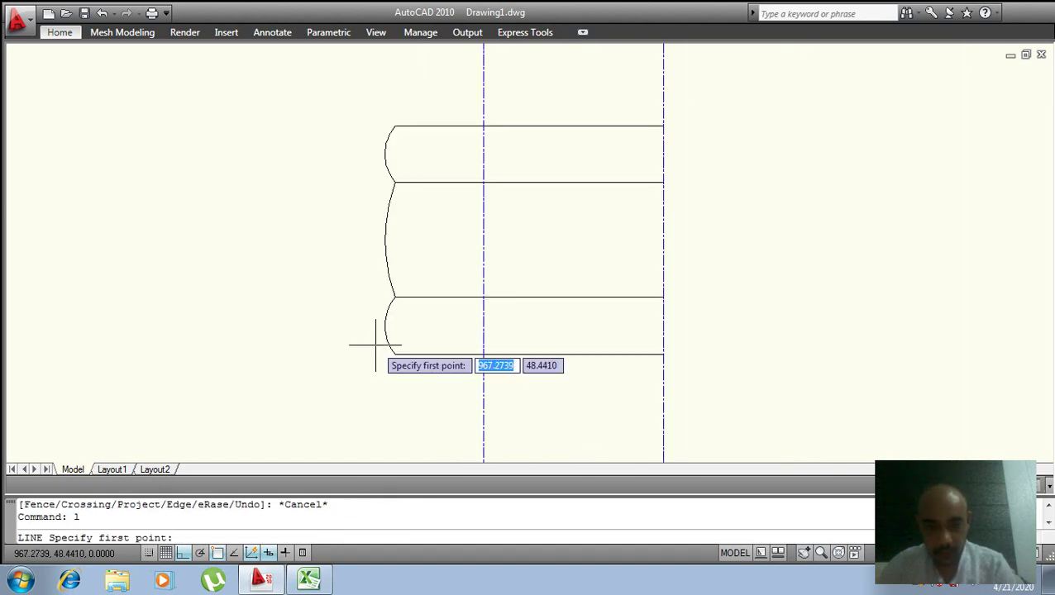
{"action": "left_click", "coordinate": [384, 154]}
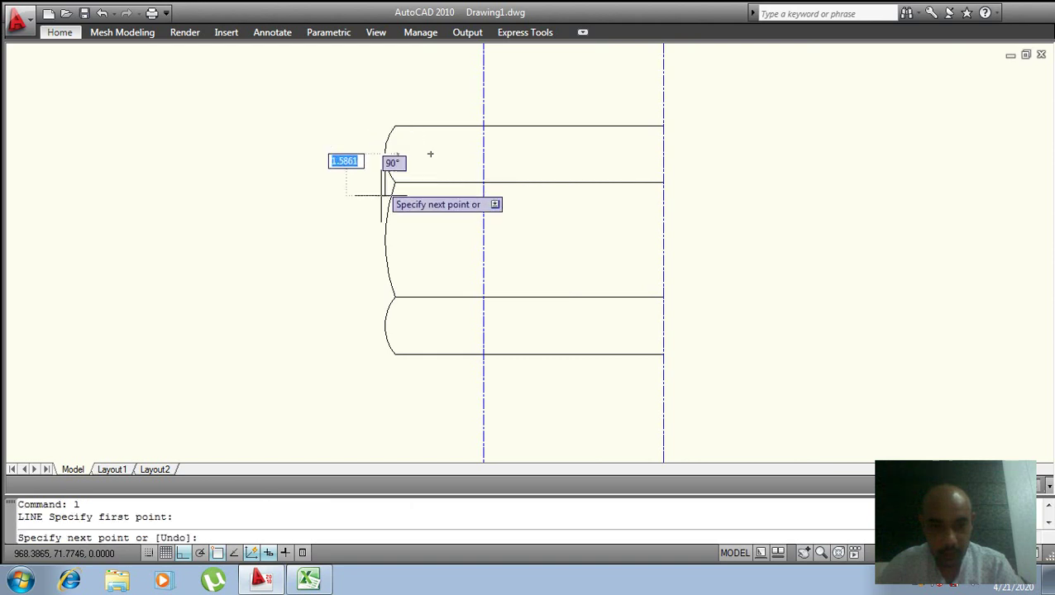
{"action": "left_click", "coordinate": [385, 325]}
{"action": "key", "text": "Return"}
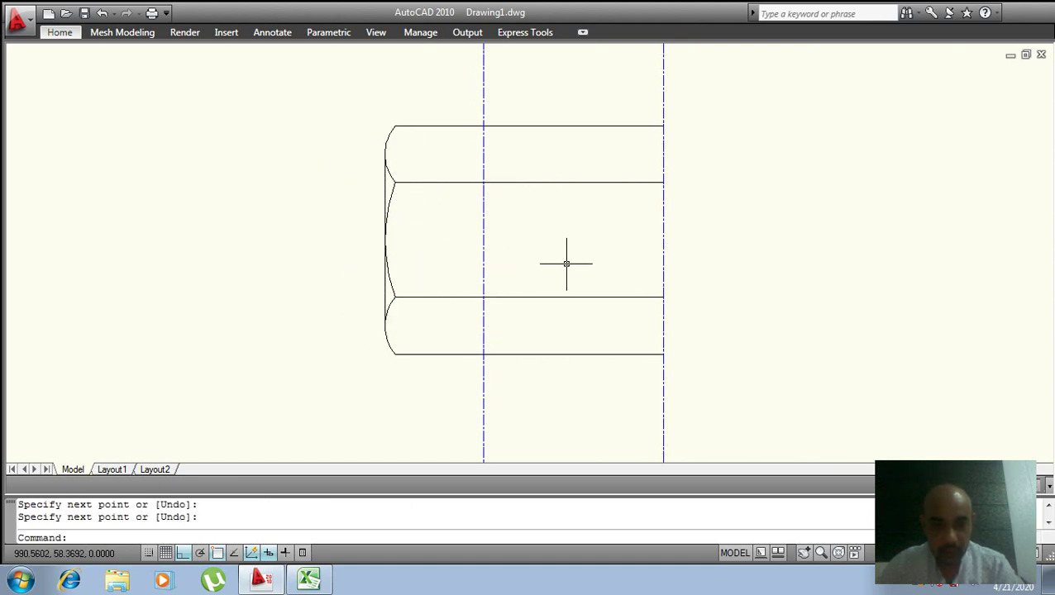
{"action": "scroll", "coordinate": [570, 263], "scroll_direction": "down", "scroll_amount": 2}
{"action": "middle_click_drag", "start_coordinate": [577, 262], "coordinate": [529, 269]}
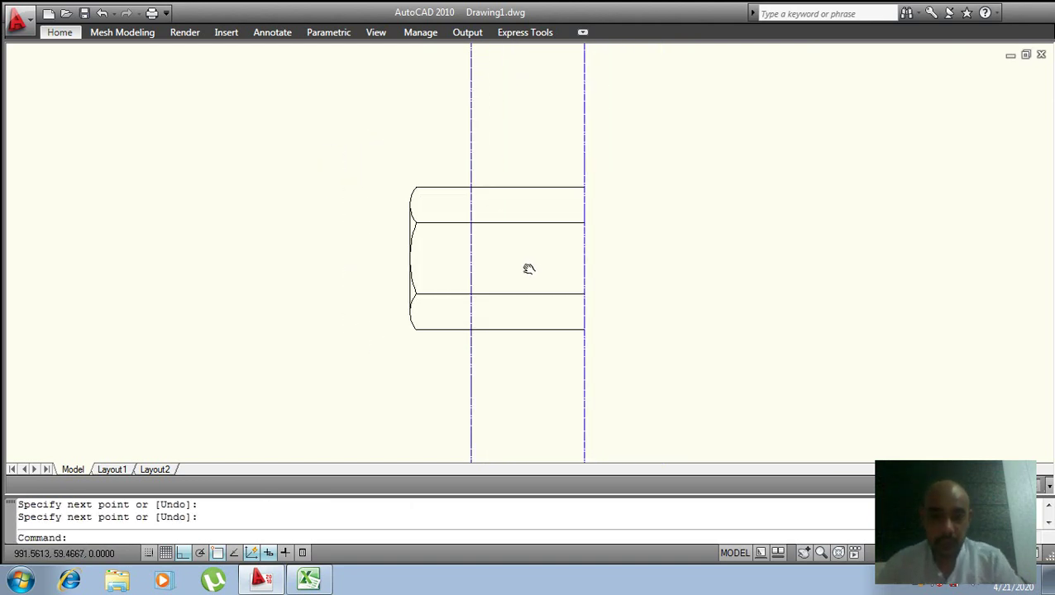
{"action": "type", "text": "tr"}
- Trim the two inner lines right of the centre line, then undo those trims
{"action": "key", "text": "Return"}
{"action": "key", "text": "Return"}
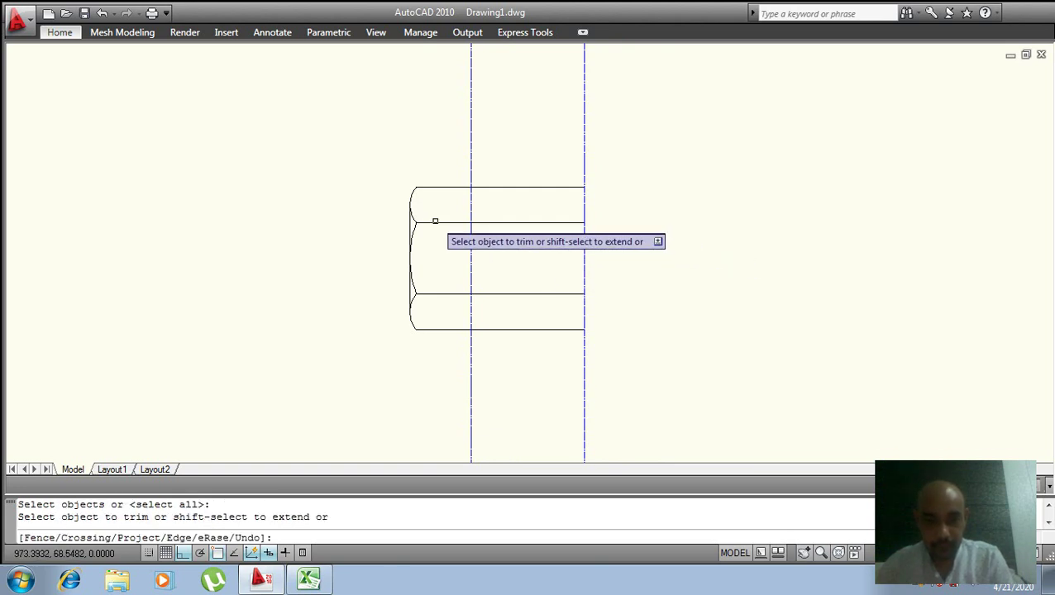
{"action": "left_click", "coordinate": [492, 222]}
{"action": "left_click", "coordinate": [497, 294]}
{"action": "key", "text": "Escape"}
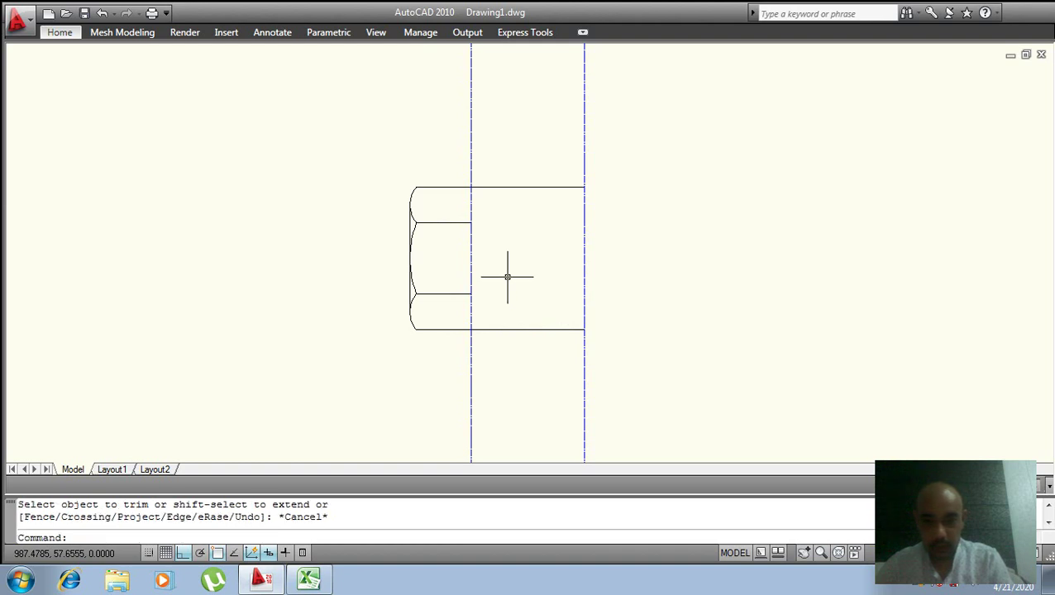
{"action": "key", "text": "ctrl+z"}
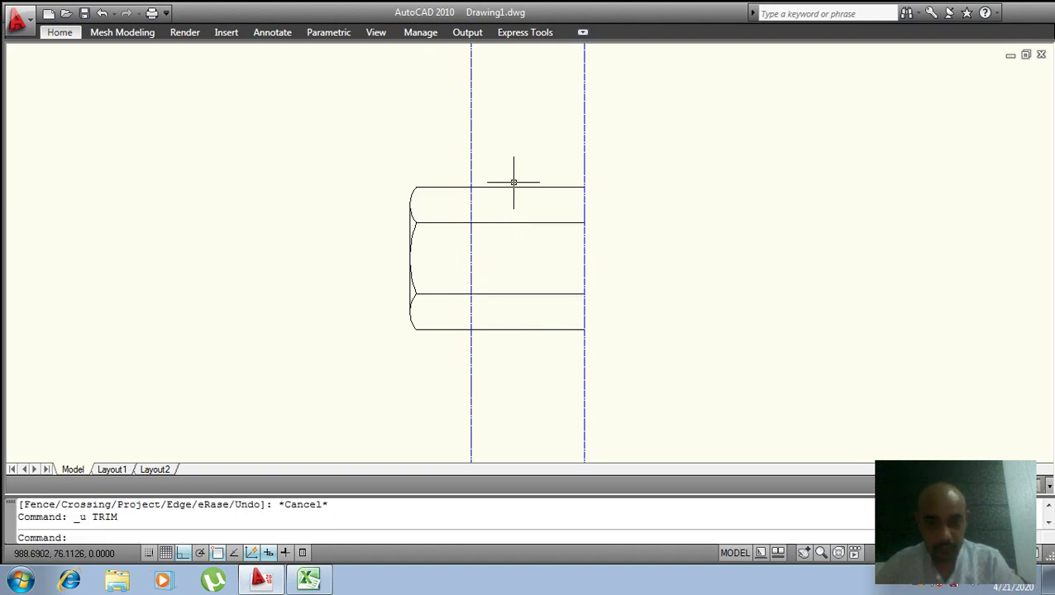
{"action": "type", "text": "t"}
- Trim the nut's top and bottom edges back to the vertical centre line
{"action": "key", "text": "Return"}
{"action": "key", "text": "Return"}
{"action": "left_click", "coordinate": [515, 188]}
{"action": "left_click", "coordinate": [510, 329]}
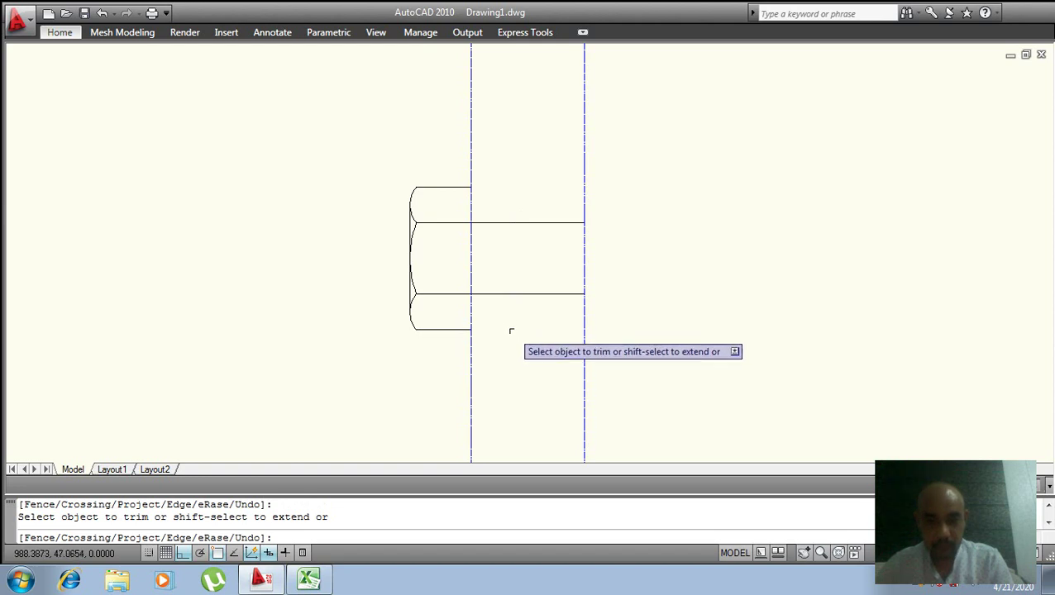
{"action": "key", "text": "Escape"}
{"action": "key", "text": "Escape"}
{"action": "scroll", "coordinate": [523, 330], "scroll_direction": "down", "scroll_amount": 3}
{"action": "middle_click_drag", "start_coordinate": [520, 330], "coordinate": [330, 253]}
{"action": "type", "text": "mi"}
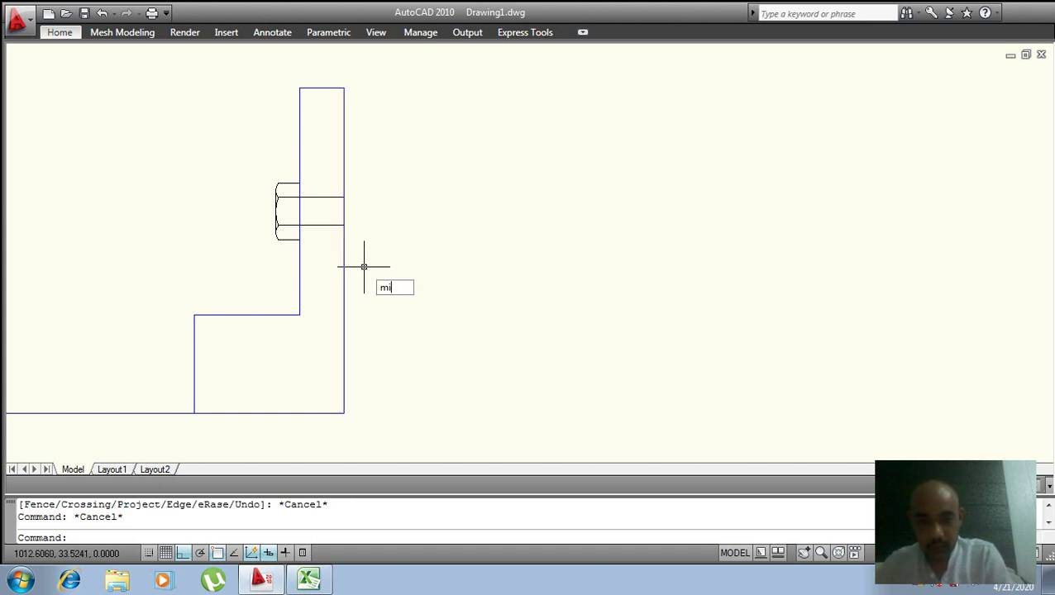
{"action": "key", "text": "Return"}
{"action": "left_click", "coordinate": [397, 56]}
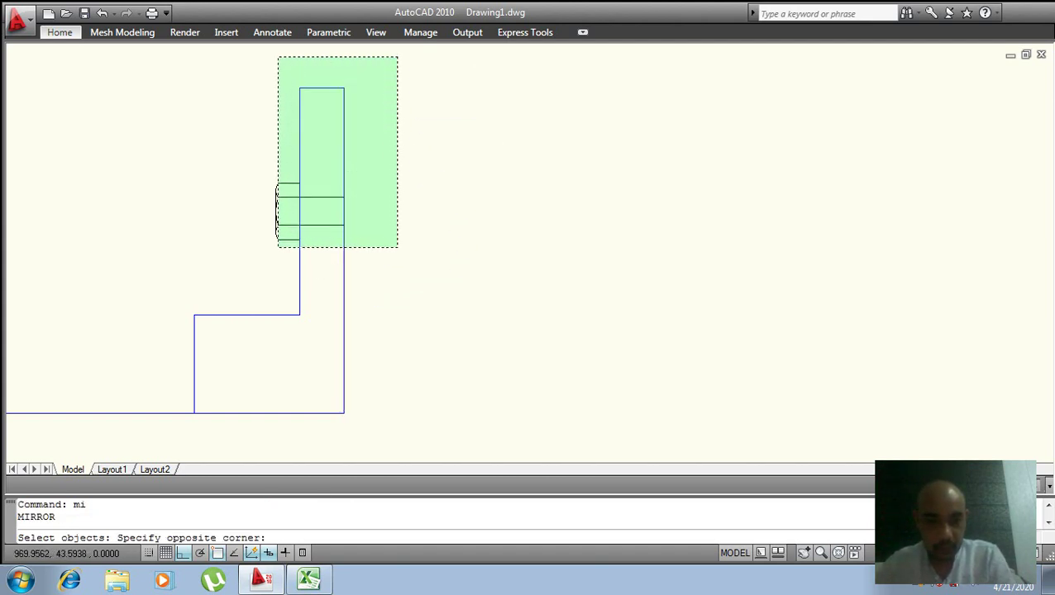
{"action": "left_click", "coordinate": [260, 155]}
{"action": "type", "text": "mi"}
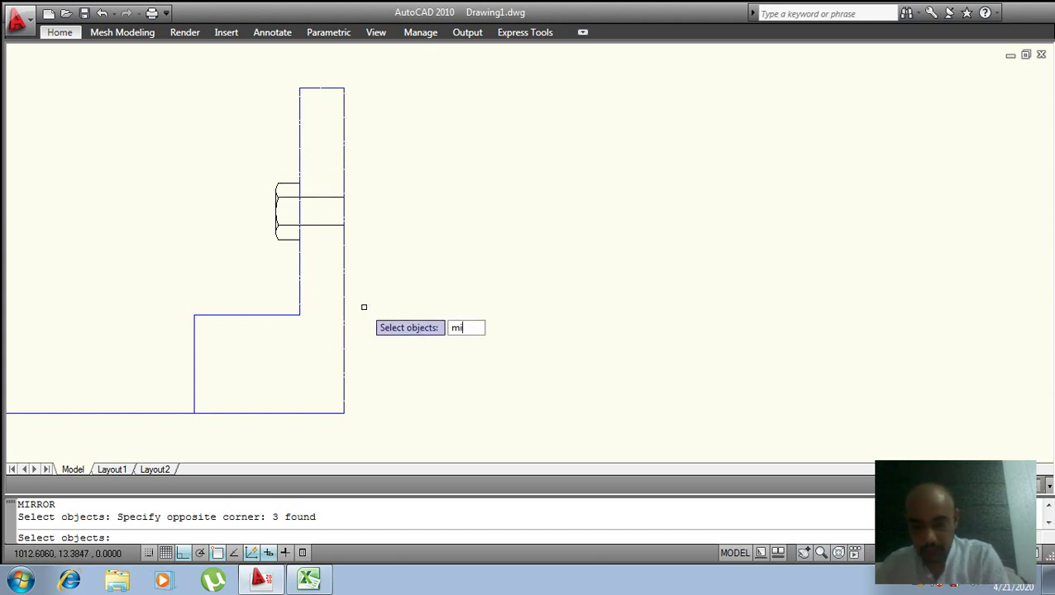
{"action": "key", "text": "Return"}
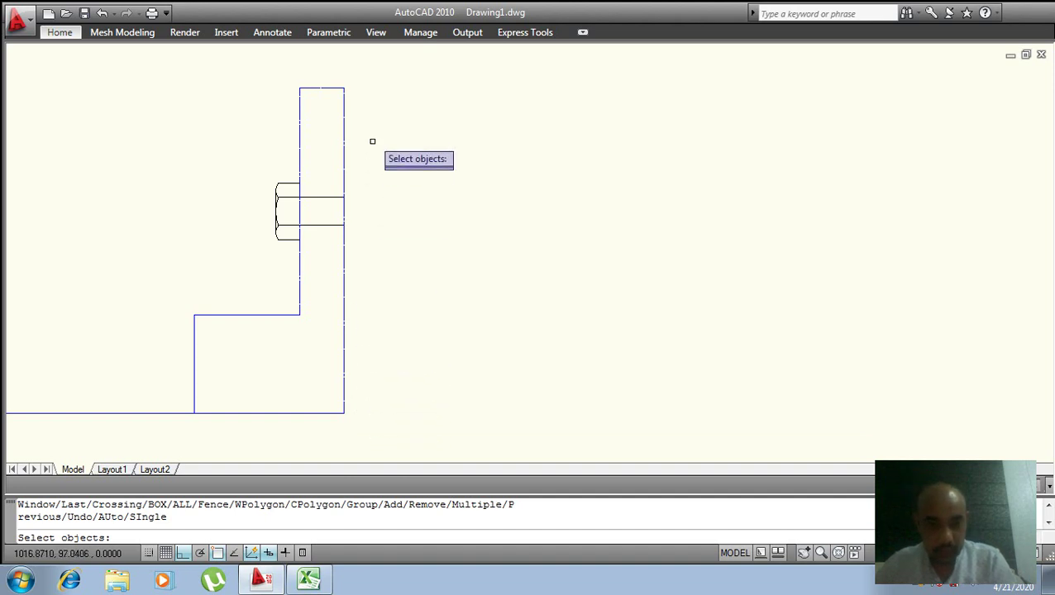
{"action": "left_click", "coordinate": [344, 123]}
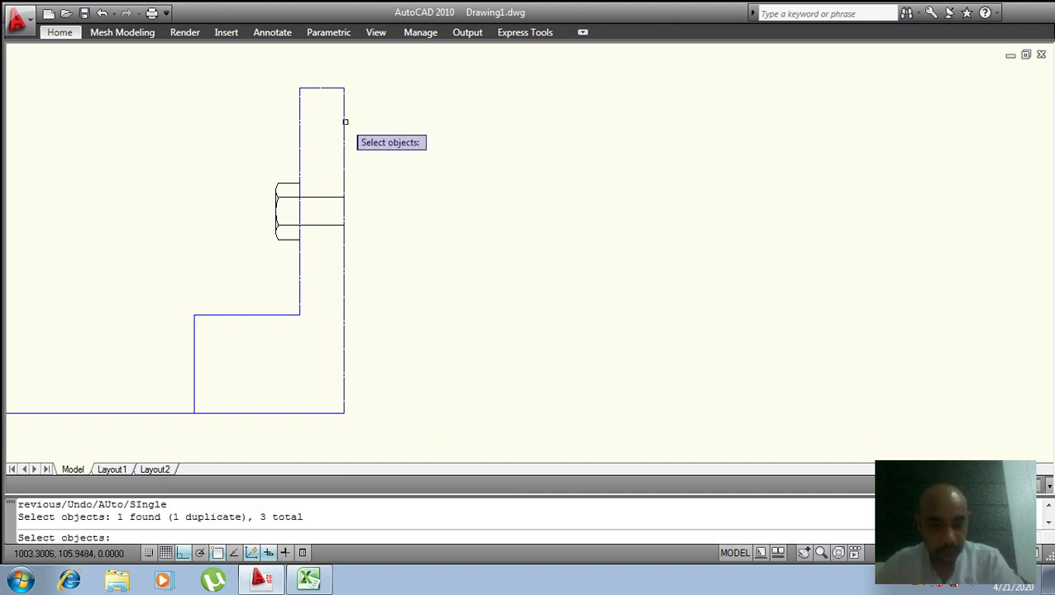
{"action": "key", "text": "Escape"}
{"action": "key", "text": "Escape"}
{"action": "left_click_drag", "start_coordinate": [393, 82], "coordinate": [252, 142]}
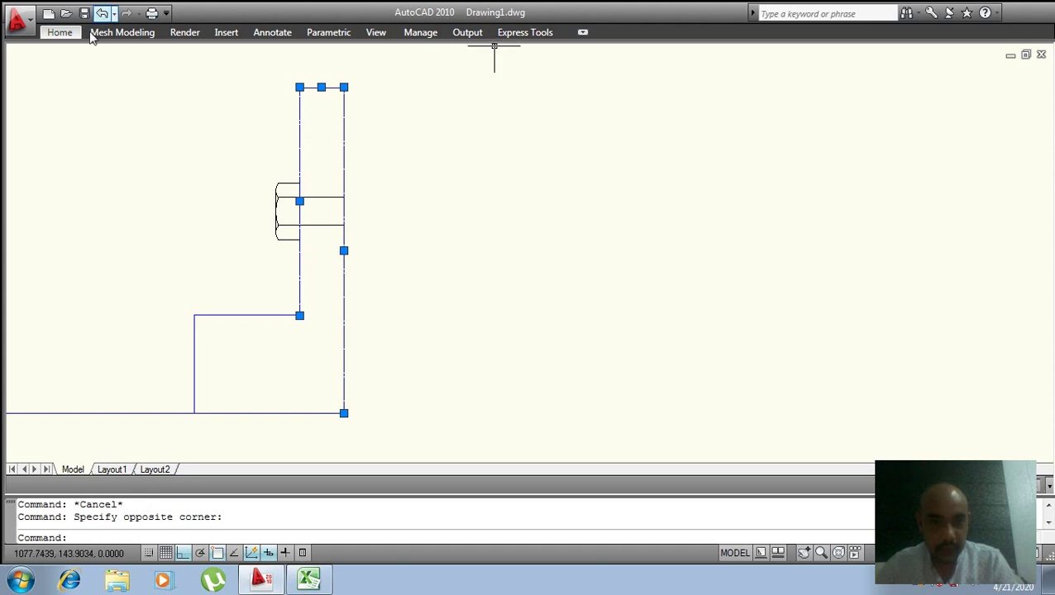
- Put the already selected upper flange outline lines on the 'line' layer
{"action": "left_click", "coordinate": [60, 33]}
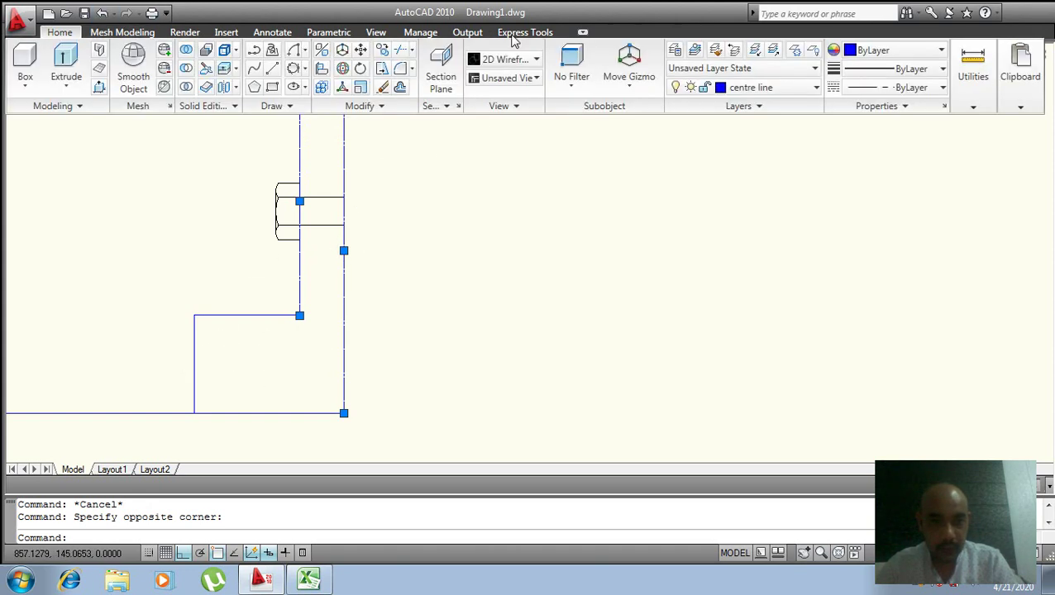
{"action": "left_click", "coordinate": [790, 91]}
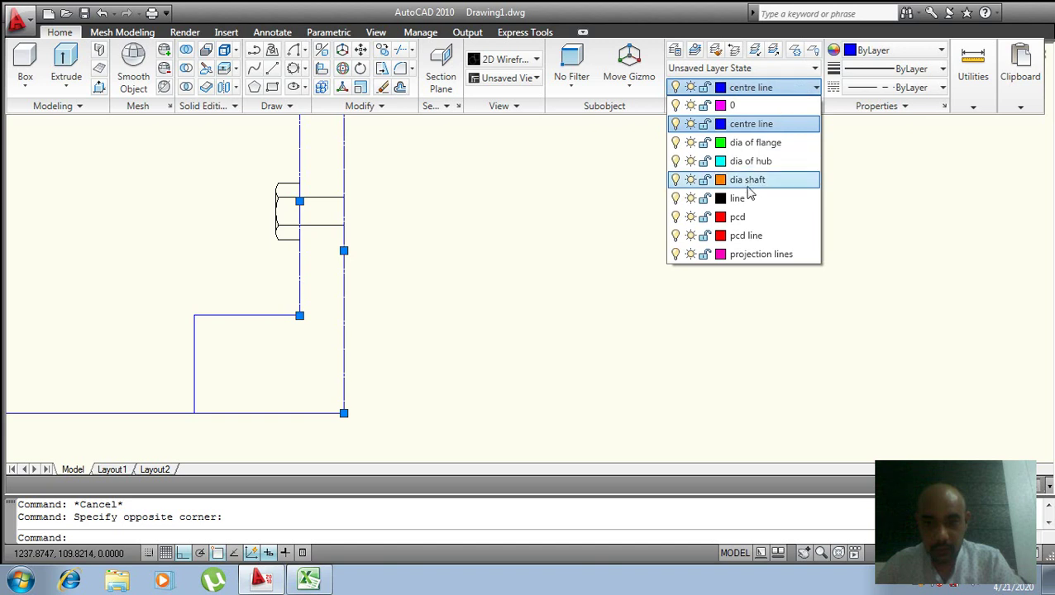
{"action": "left_click", "coordinate": [748, 198]}
{"action": "key", "text": "Escape"}
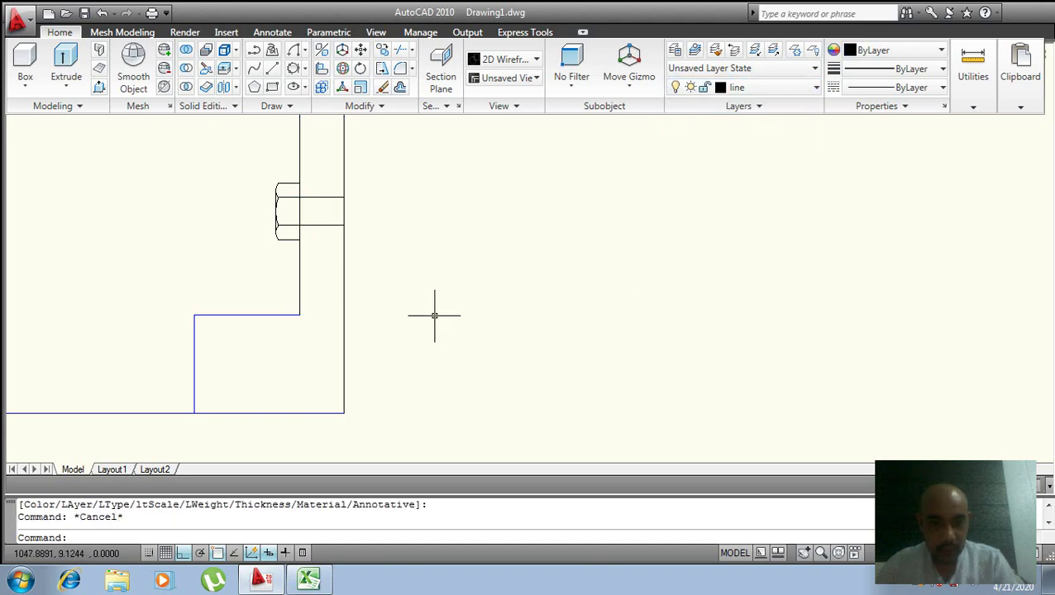
{"action": "key", "text": "Escape"}
- Window-select the lower flange outline lines and move them to the 'line' layer
{"action": "middle_click_drag", "start_coordinate": [272, 351], "coordinate": [382, 331]}
{"action": "left_click", "coordinate": [386, 259]}
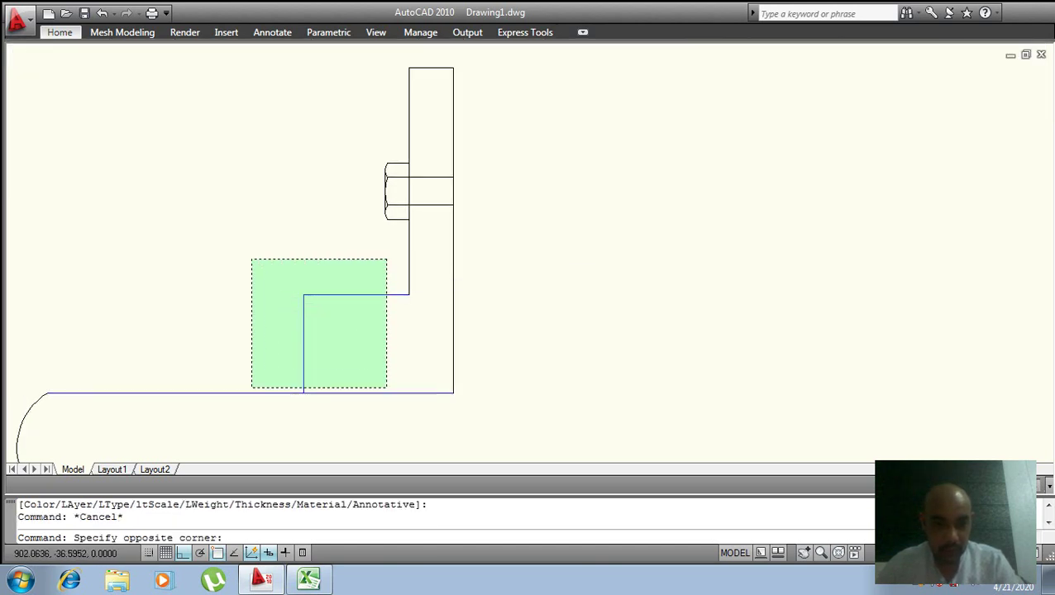
{"action": "left_click", "coordinate": [219, 405]}
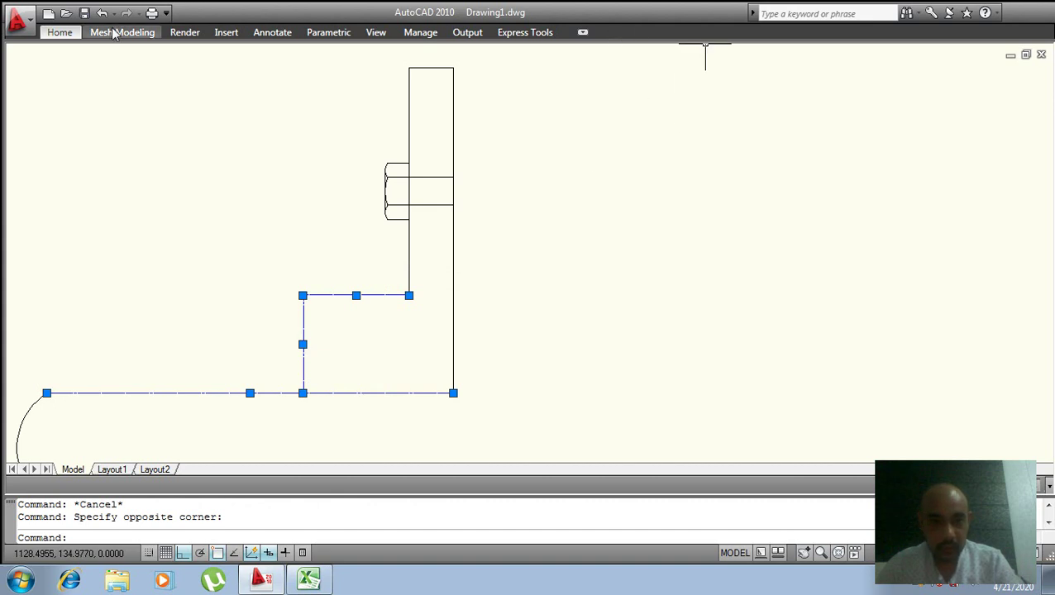
{"action": "left_click", "coordinate": [64, 36]}
{"action": "left_click", "coordinate": [814, 69]}
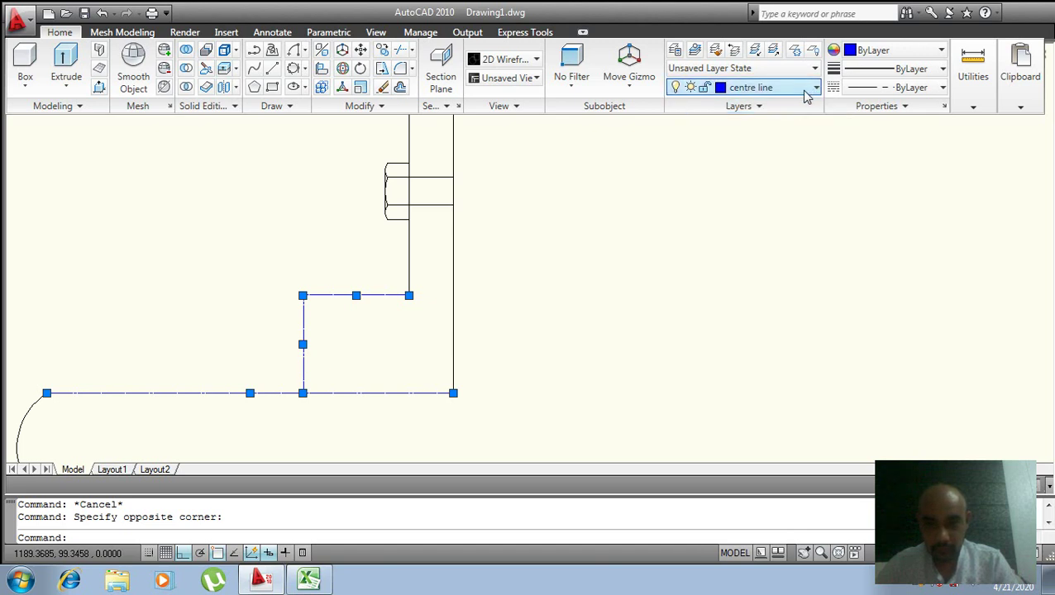
{"action": "left_click", "coordinate": [806, 96]}
{"action": "left_click", "coordinate": [754, 199]}
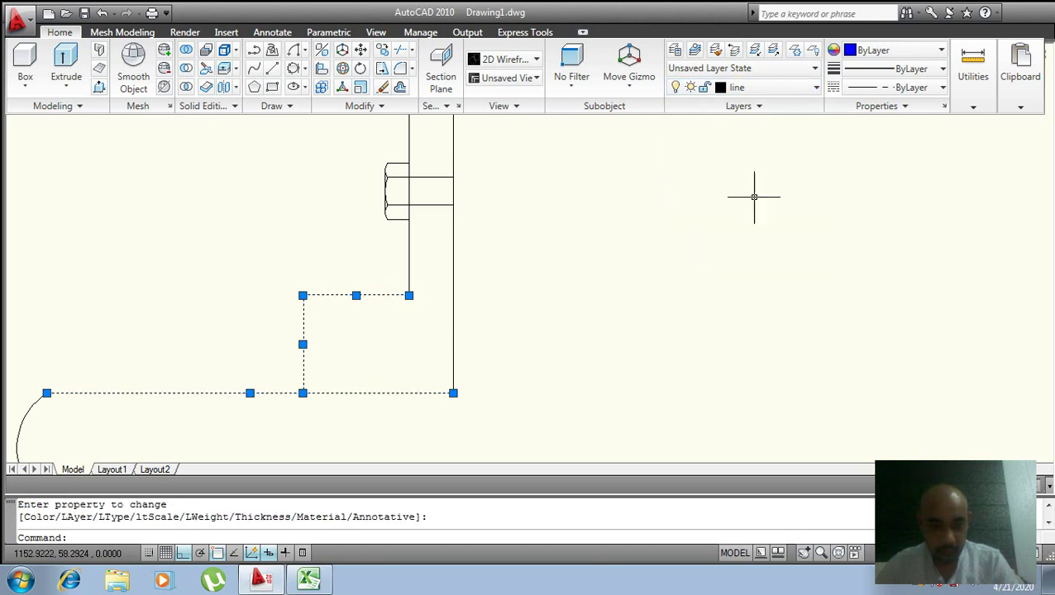
{"action": "key", "text": "Escape"}
{"action": "scroll", "coordinate": [575, 265], "scroll_direction": "down", "scroll_amount": 5}
{"action": "scroll", "coordinate": [628, 258], "scroll_direction": "up", "scroll_amount": 4}
- Begin mirroring the flange top, then cancel the unfinished attempt
{"action": "mouse_move", "coordinate": [522, 242]}
{"action": "middle_mouse_down"}
{"action": "mouse_move", "coordinate": [433, 198]}
{"action": "mouse_move", "coordinate": [432, 234]}
{"action": "middle_mouse_up"}
{"action": "type", "text": "m"}
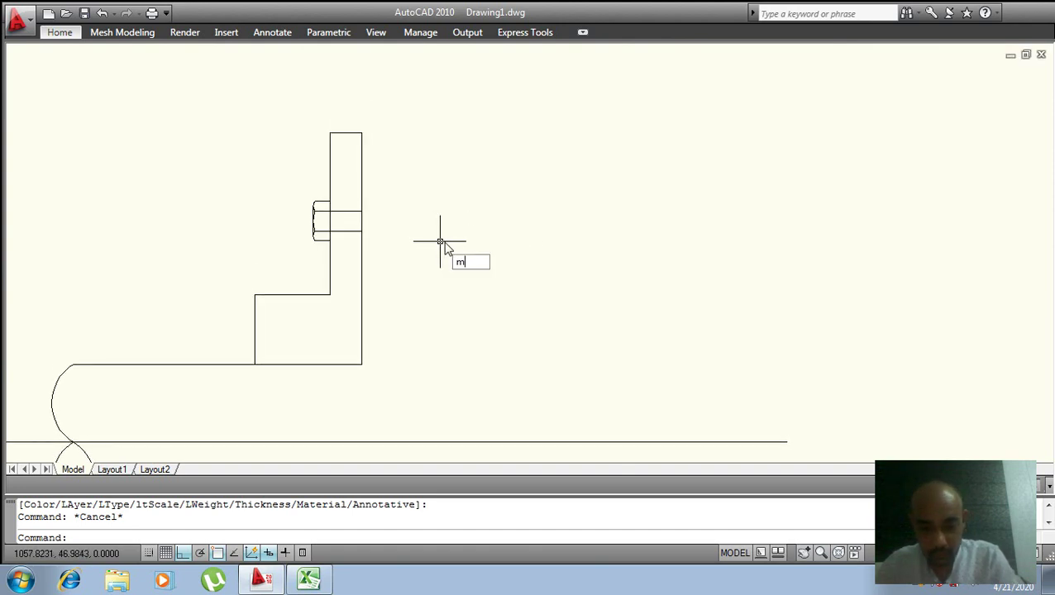
{"action": "key", "text": "Return"}
{"action": "left_click", "coordinate": [411, 108]}
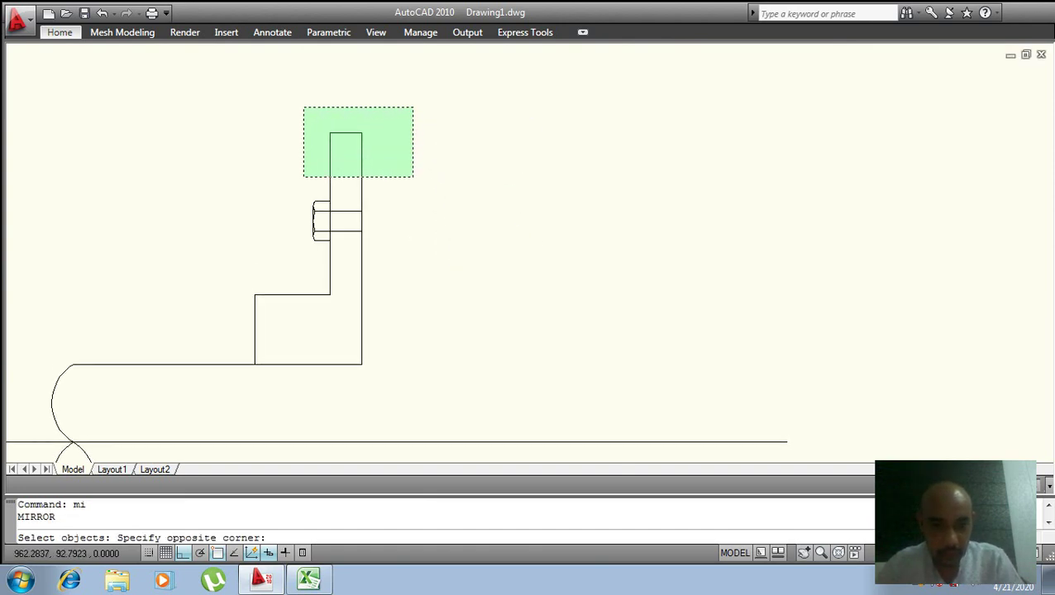
{"action": "left_click", "coordinate": [304, 177]}
{"action": "key", "text": "Return"}
{"action": "left_click", "coordinate": [294, 272]}
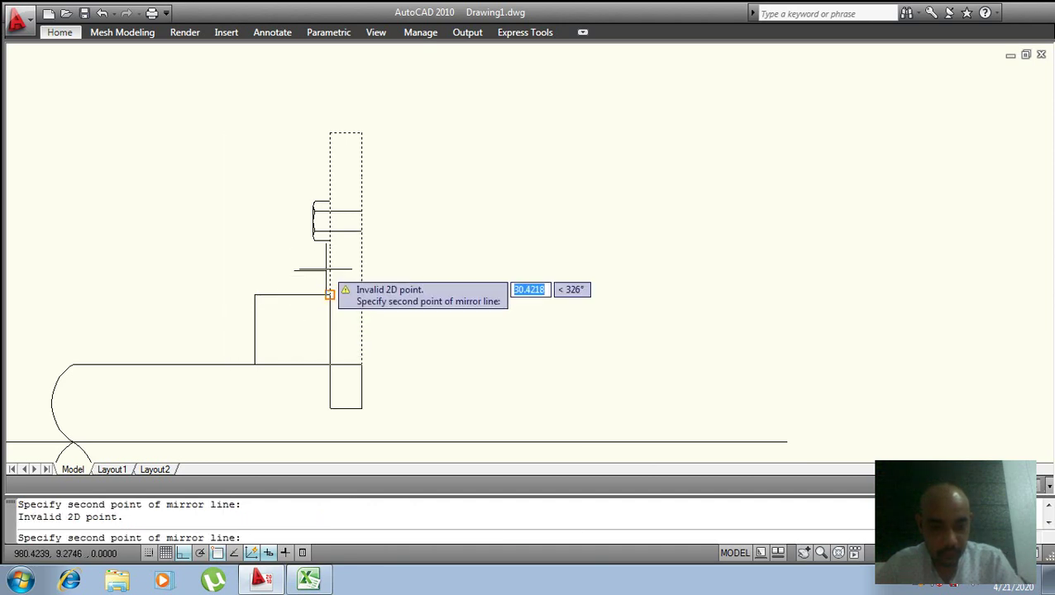
{"action": "key", "text": "Escape"}
- Mirror the flange plate lines about the plate's right edge, keeping the originals
{"action": "type", "text": "mi"}
{"action": "key", "text": "Return"}
{"action": "left_click", "coordinate": [429, 116]}
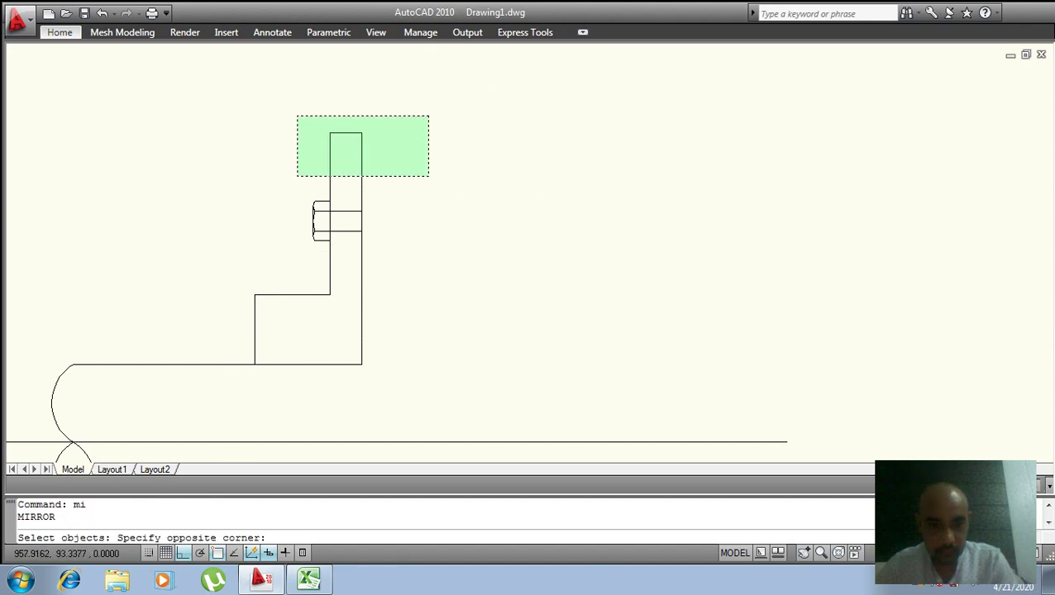
{"action": "left_click", "coordinate": [297, 176]}
{"action": "key", "text": "Return"}
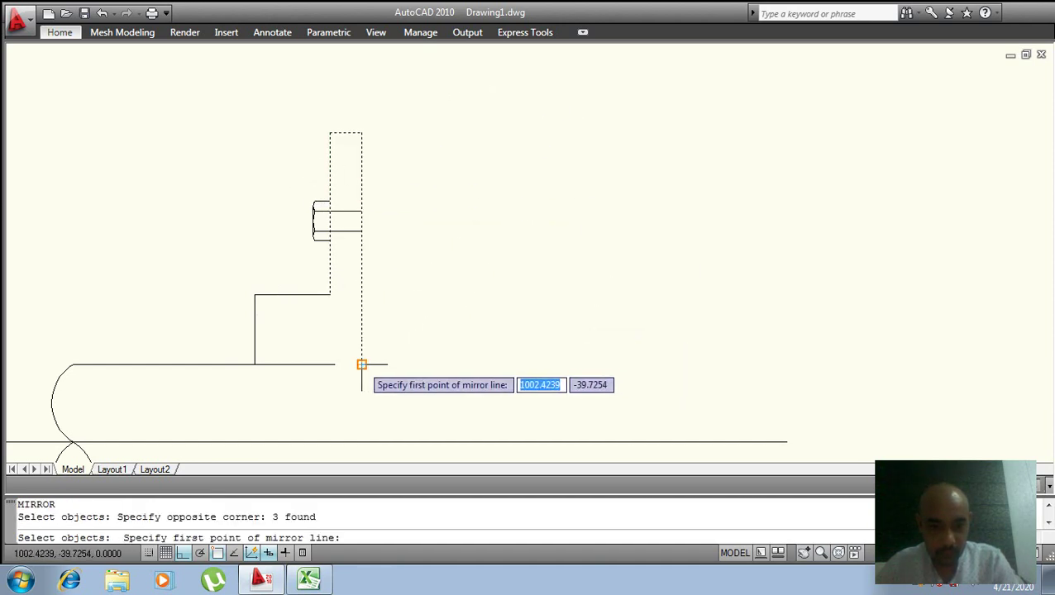
{"action": "left_click", "coordinate": [361, 364]}
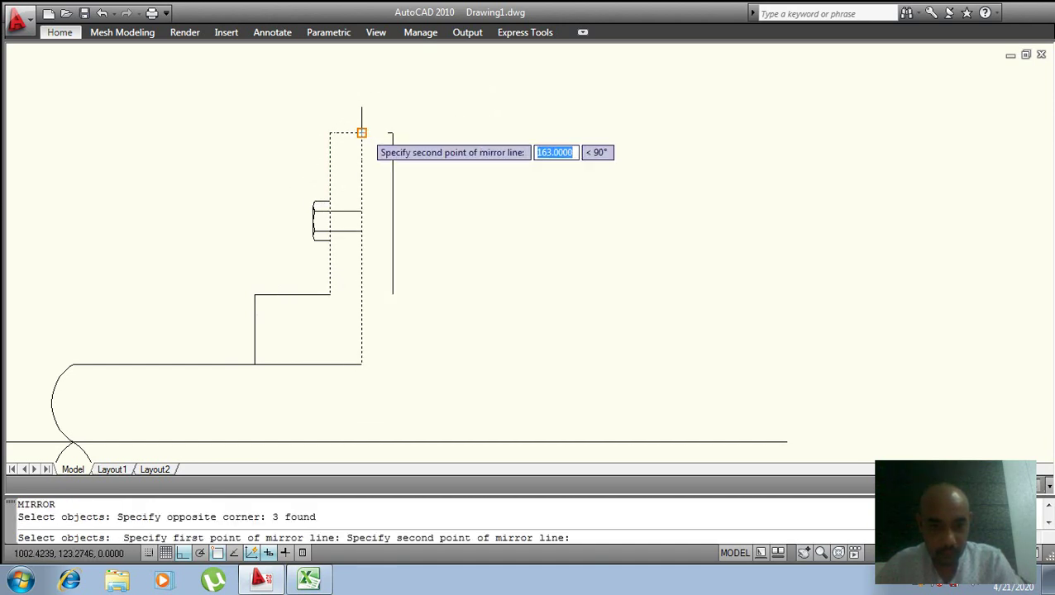
{"action": "left_click", "coordinate": [361, 132]}
{"action": "key", "text": "Return"}
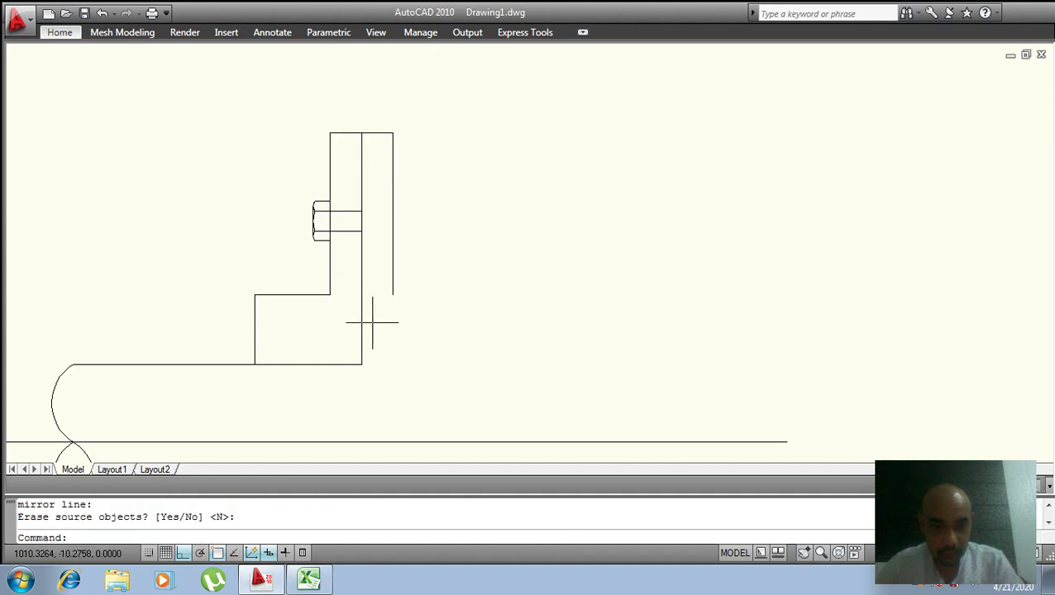
- Mirror the flange step lines about the same vertical edge, keeping the originals
{"action": "type", "text": "m"}
{"action": "key", "text": "Return"}
{"action": "left_click", "coordinate": [331, 305]}
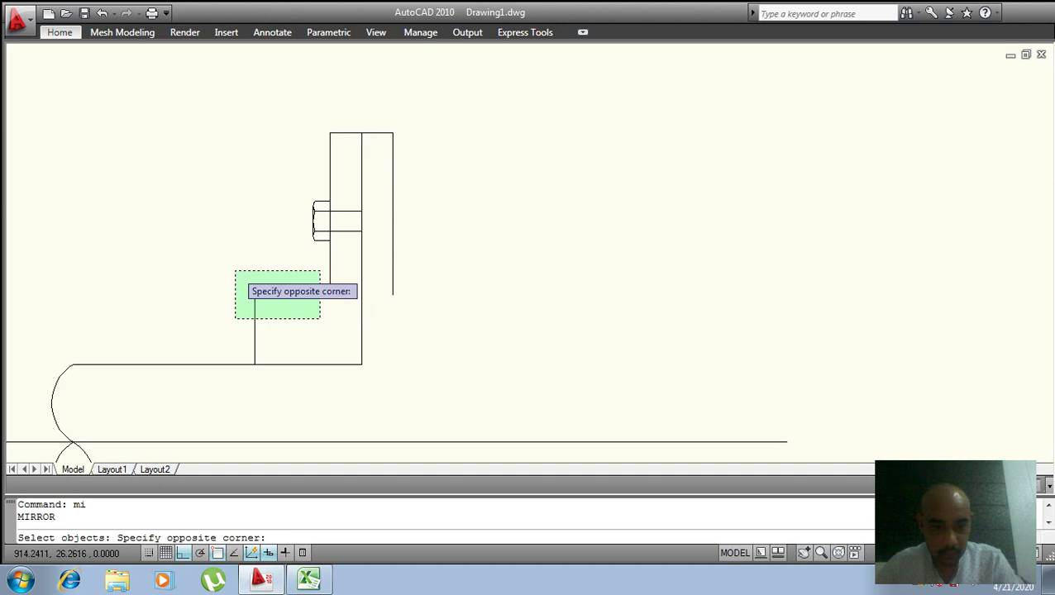
{"action": "left_click", "coordinate": [238, 269]}
{"action": "key", "text": "Return"}
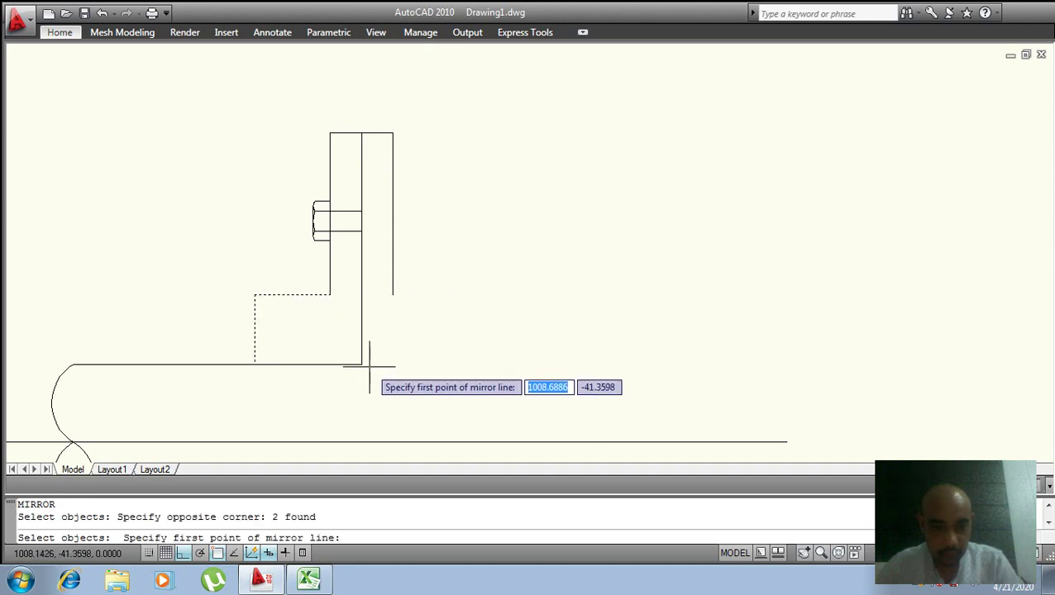
{"action": "left_click", "coordinate": [361, 364]}
{"action": "left_click", "coordinate": [353, 269]}
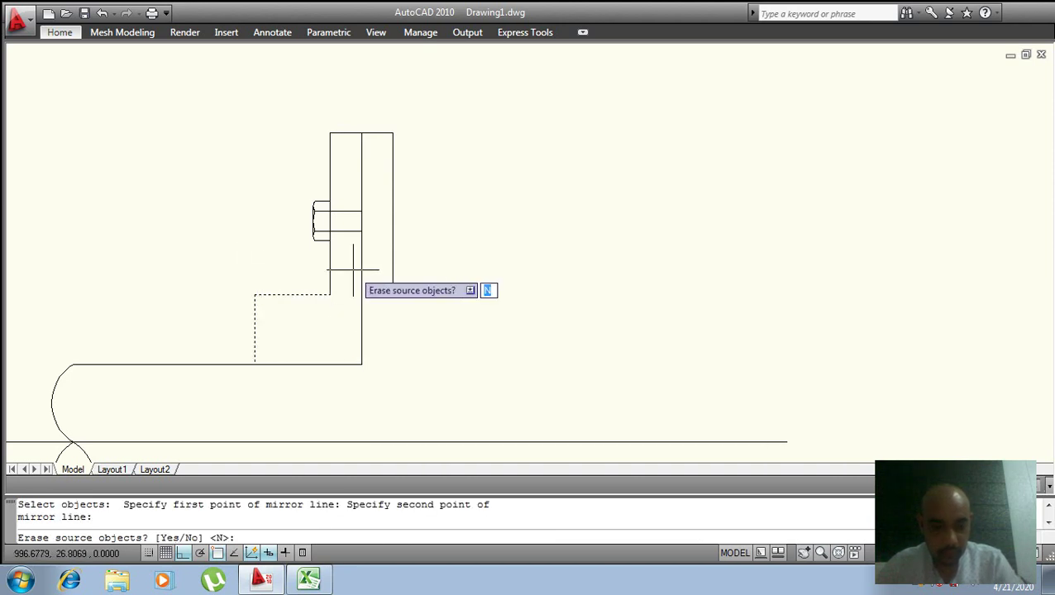
{"action": "key", "text": "Return"}
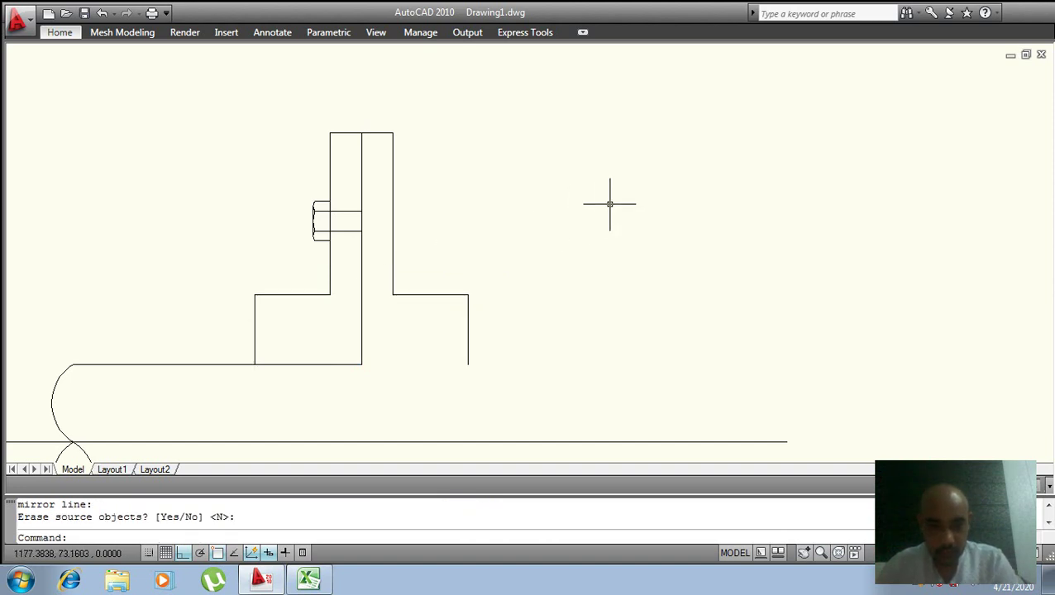
{"action": "scroll", "coordinate": [610, 204], "scroll_direction": "down", "scroll_amount": 2}
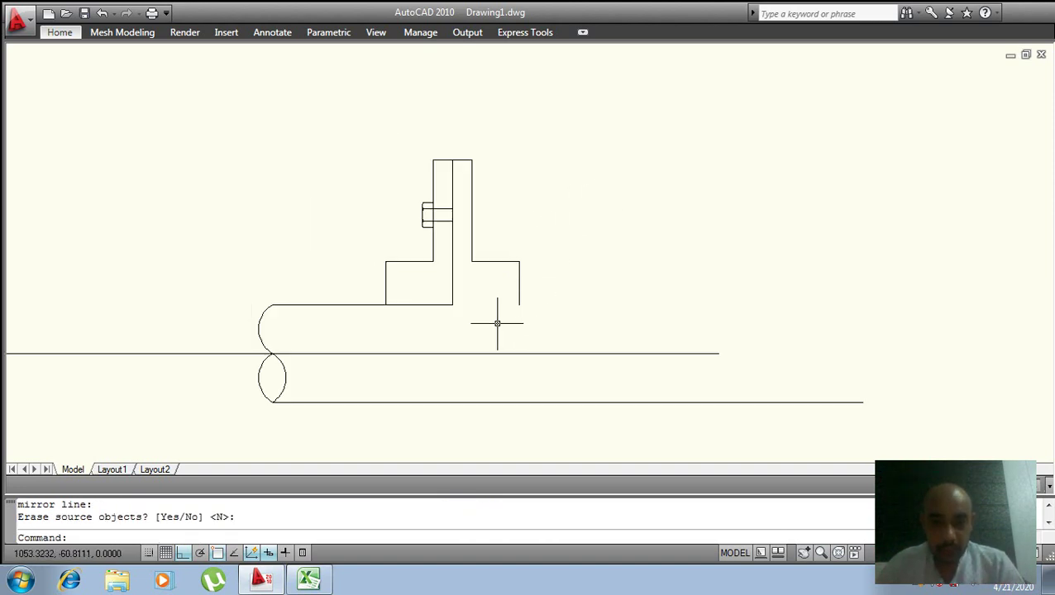
{"action": "type", "text": "l"}
- Extend the pipe's top edge rightwards from the flange base with a new line
{"action": "key", "text": "Return"}
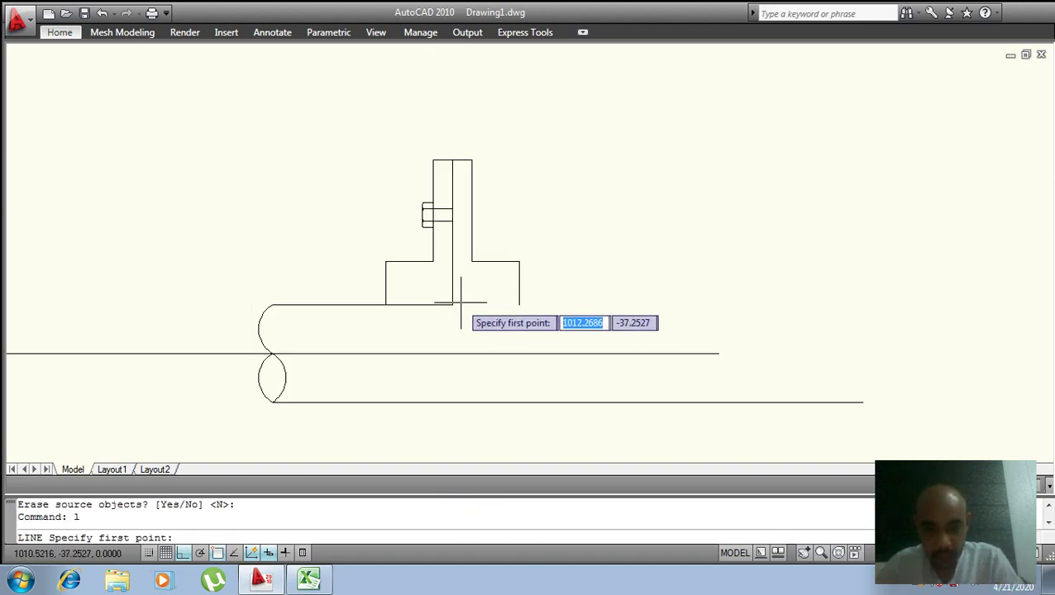
{"action": "left_click", "coordinate": [452, 304]}
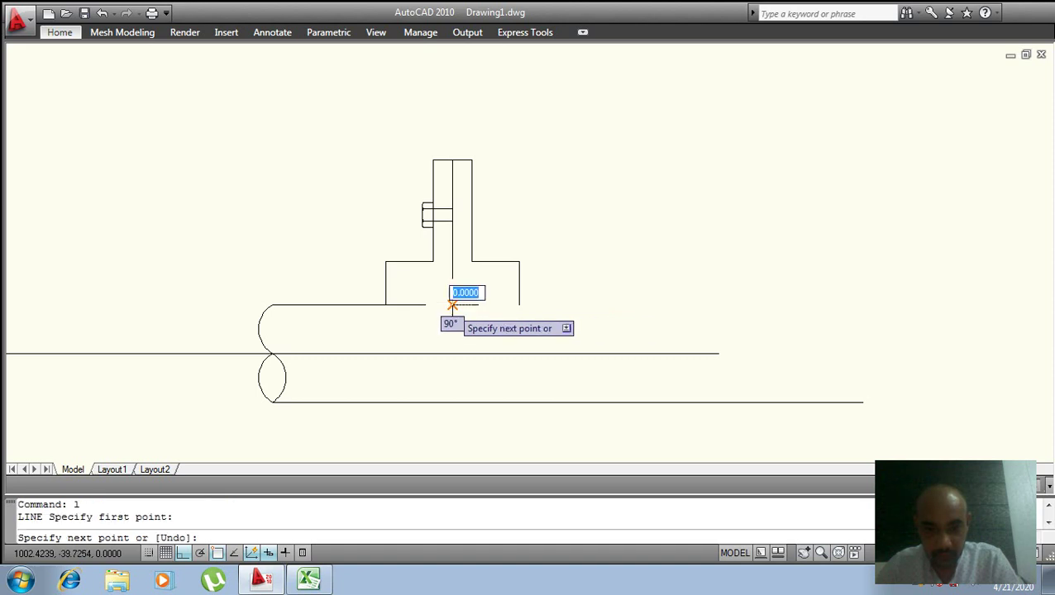
{"action": "left_click", "coordinate": [745, 305]}
{"action": "key", "text": "Return"}
{"action": "type", "text": "mi"}
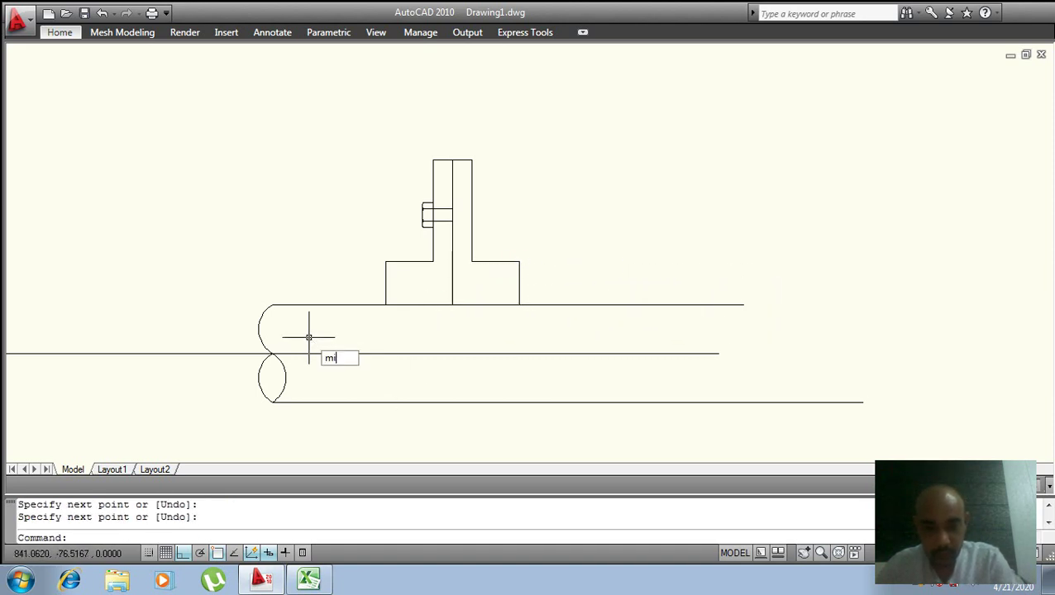
- Mirror the left break curves and centre line about the flange's vertical centre axis
{"action": "key", "text": "Return"}
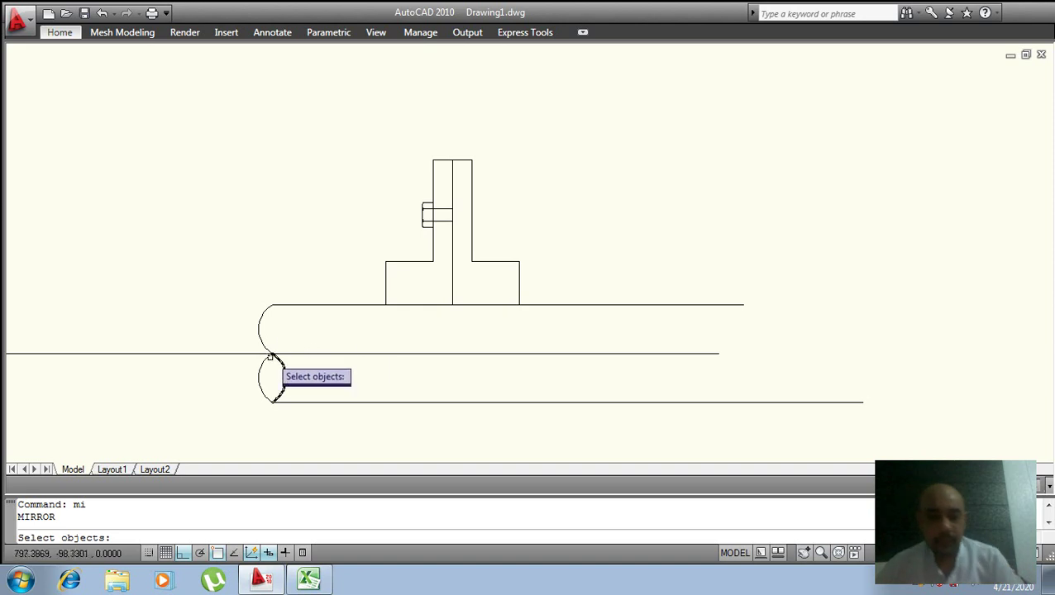
{"action": "left_click", "coordinate": [282, 323]}
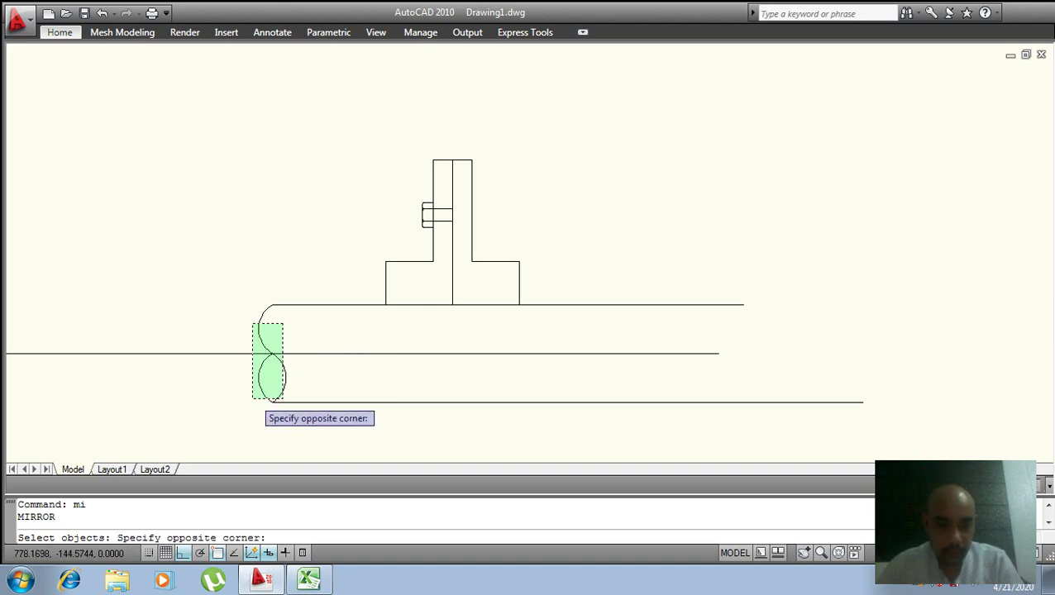
{"action": "left_click", "coordinate": [255, 398]}
{"action": "key", "text": "Return"}
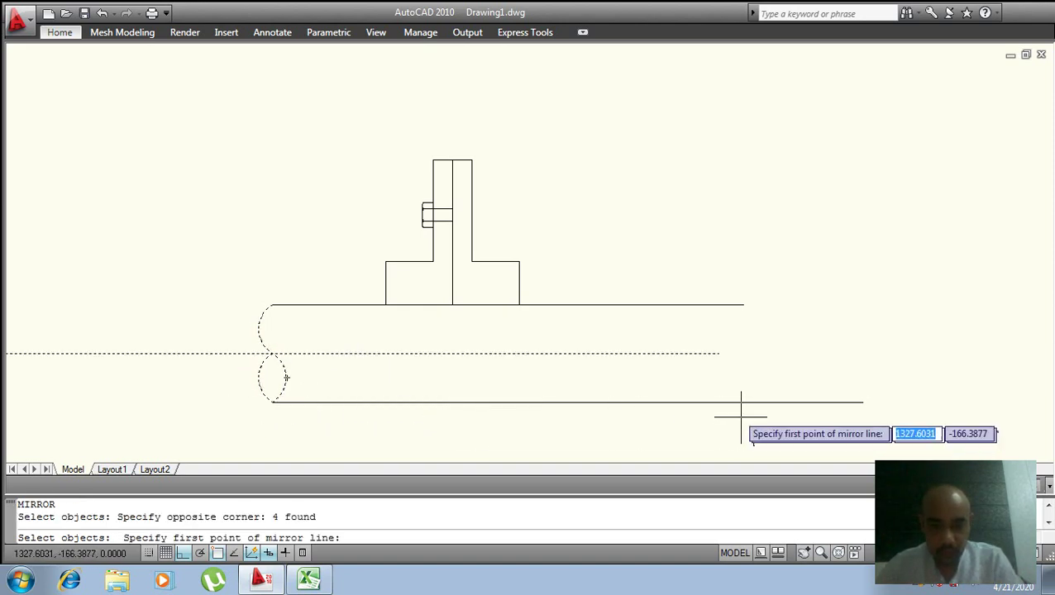
{"action": "left_click", "coordinate": [452, 304]}
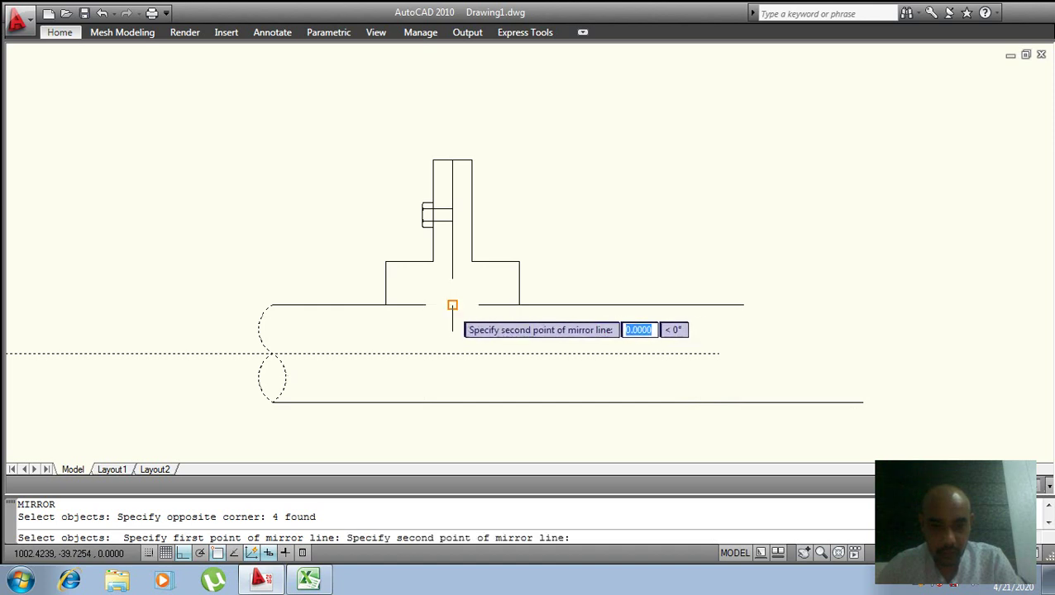
{"action": "left_click", "coordinate": [456, 447]}
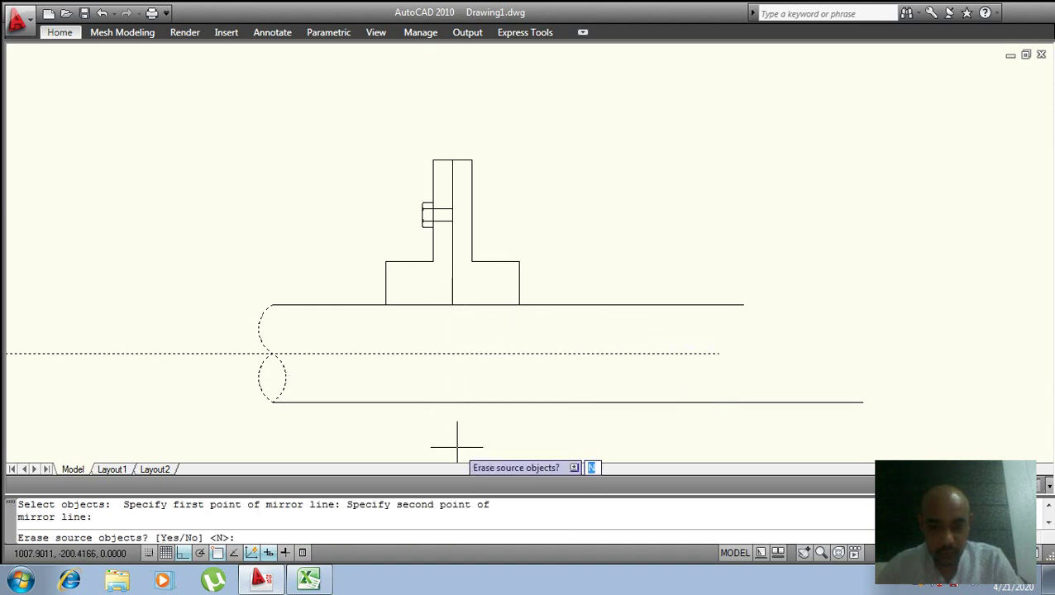
{"action": "key", "text": "Return"}
{"action": "type", "text": "r"}
{"action": "key", "text": "Return"}
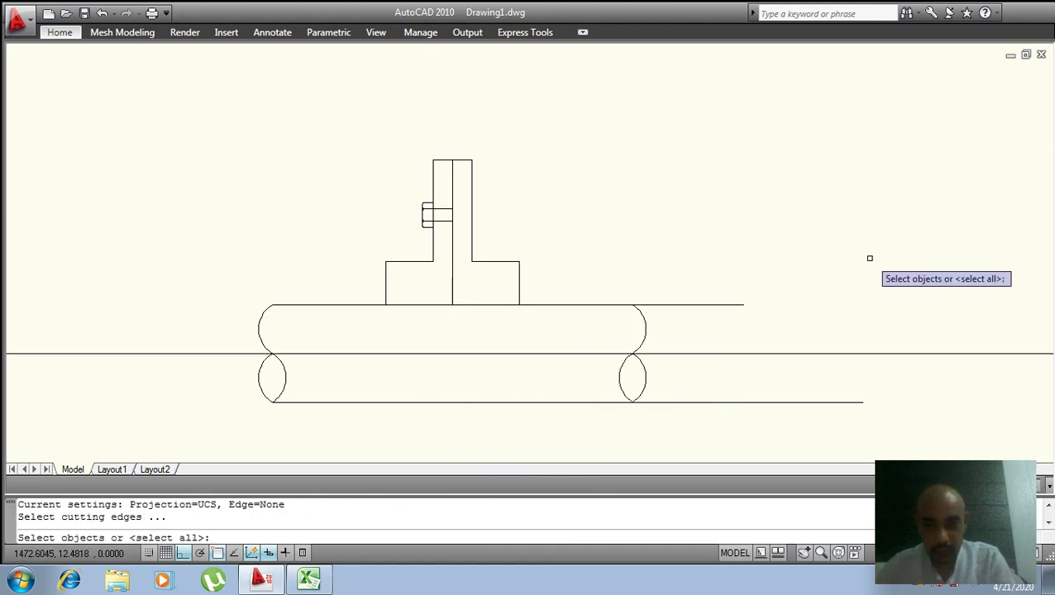
- Trim the pipe's centre line and bottom edge back to the right-hand break curves
{"action": "key", "text": "Return"}
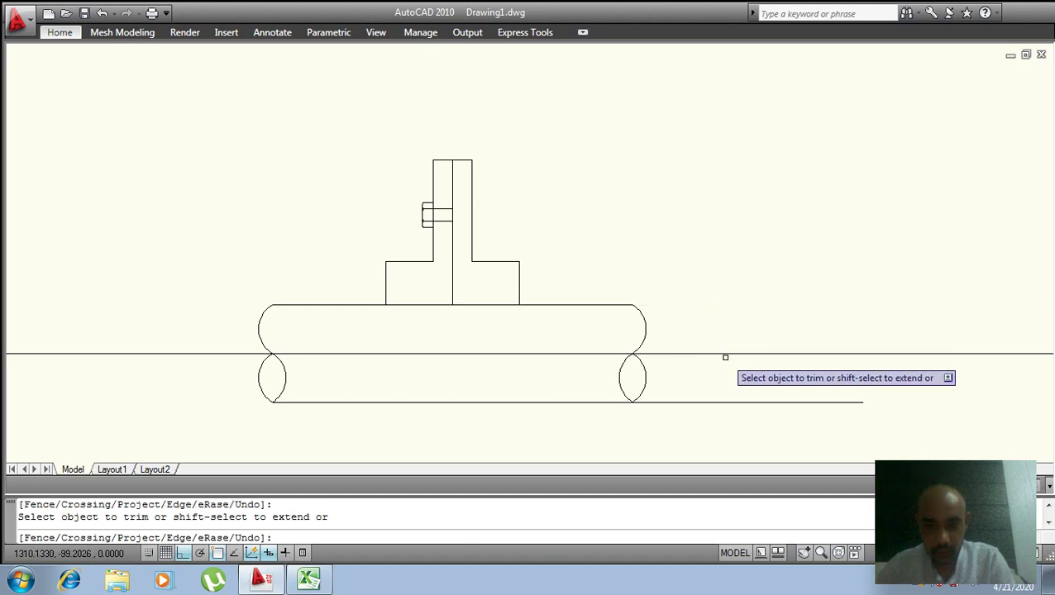
{"action": "left_click", "coordinate": [725, 354]}
{"action": "left_click", "coordinate": [731, 399]}
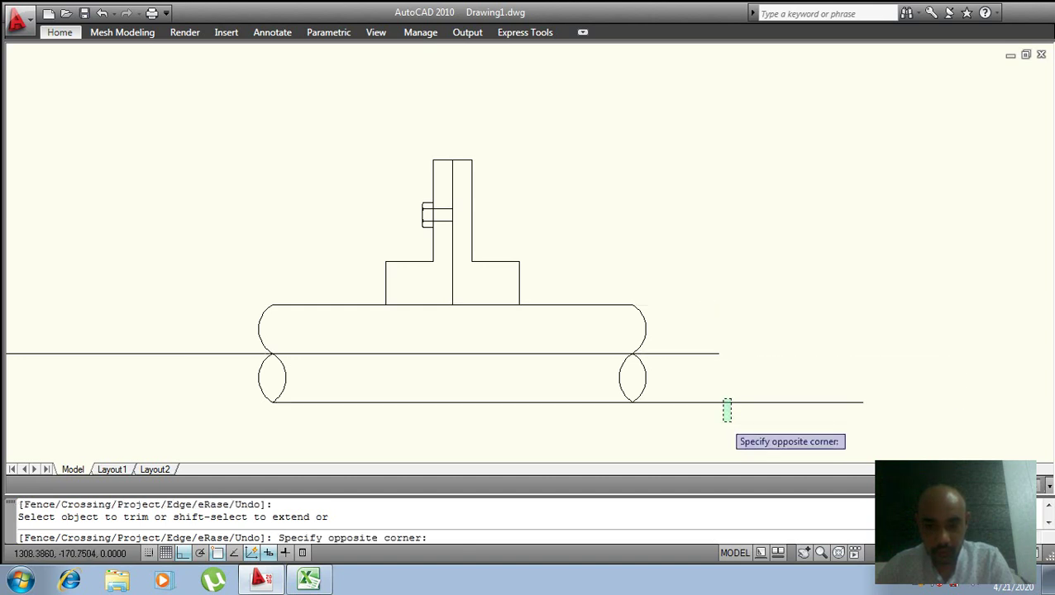
{"action": "left_click", "coordinate": [724, 422]}
{"action": "left_click", "coordinate": [707, 356]}
{"action": "key", "text": "Escape"}
{"action": "key", "text": "Escape"}
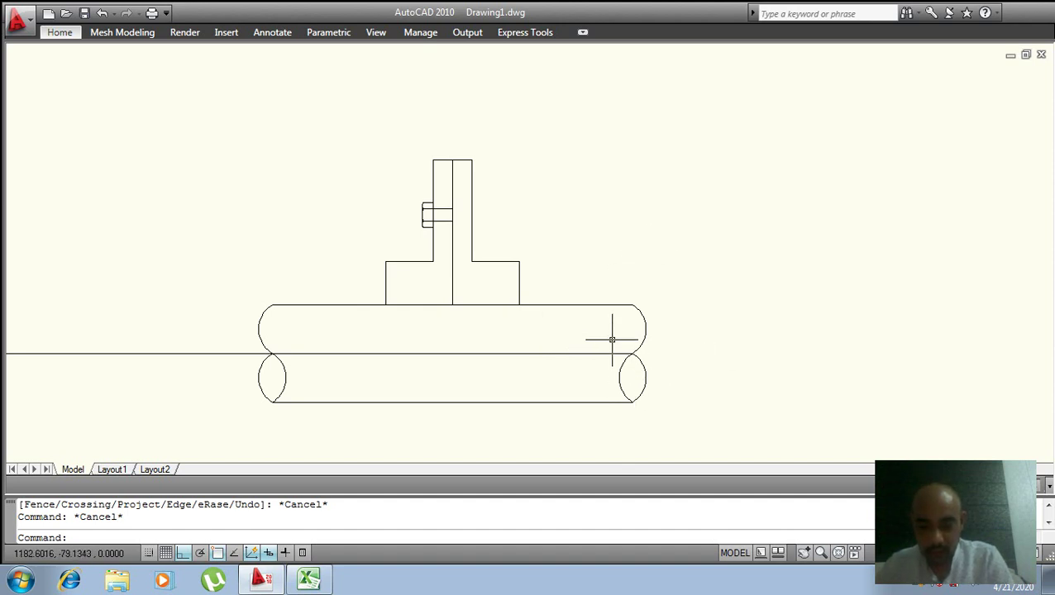
{"action": "type", "text": "mi"}
{"action": "key", "text": "Return"}
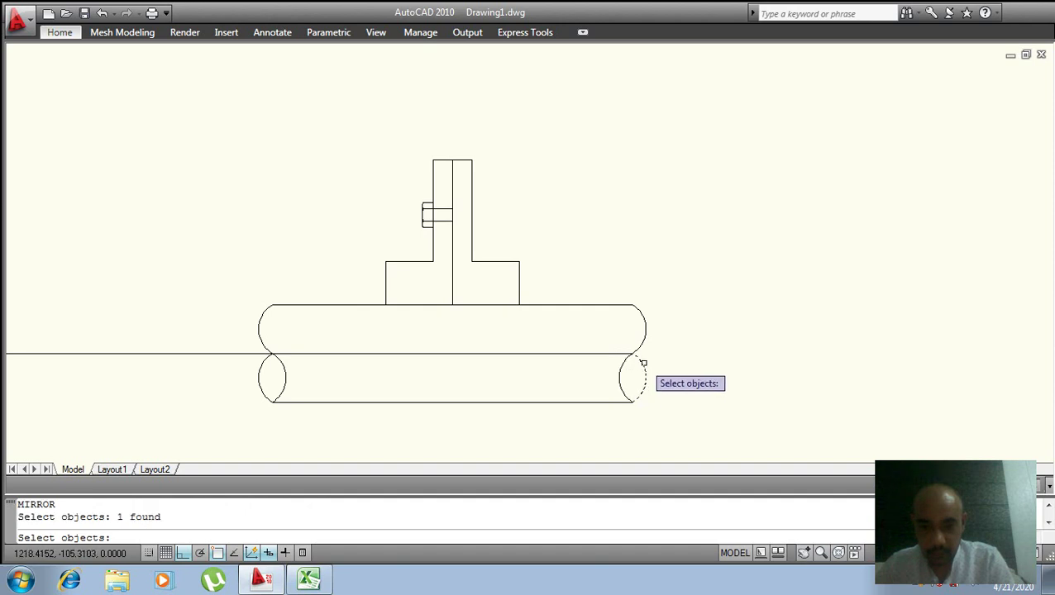
- Mirror the right break arc about a line through the pipe end, retrying the mirror line
{"action": "key", "text": "Return"}
{"action": "left_click", "coordinate": [633, 353]}
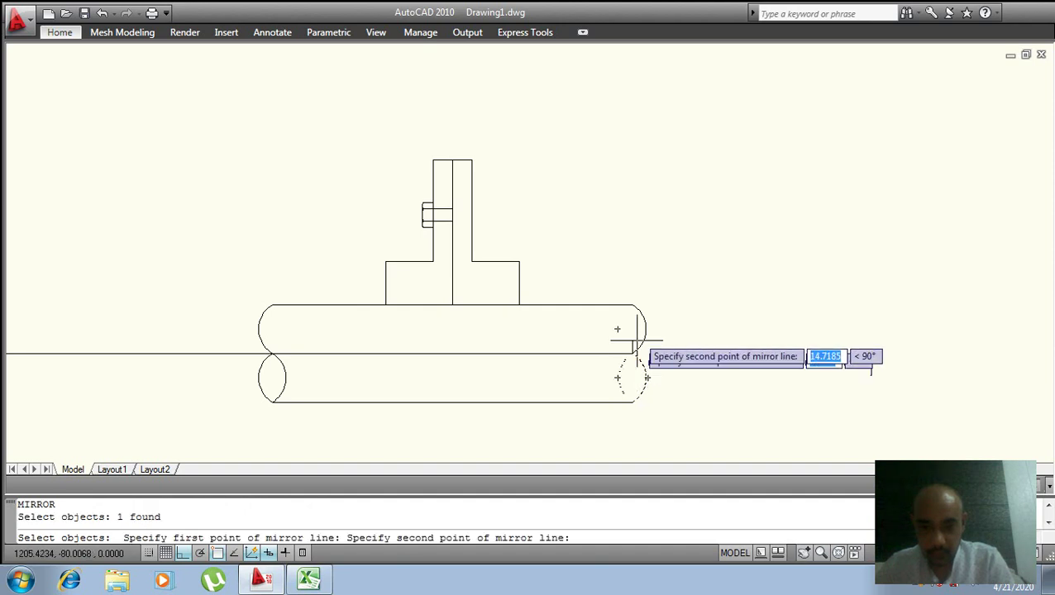
{"action": "left_click", "coordinate": [641, 246]}
{"action": "key", "text": "Escape"}
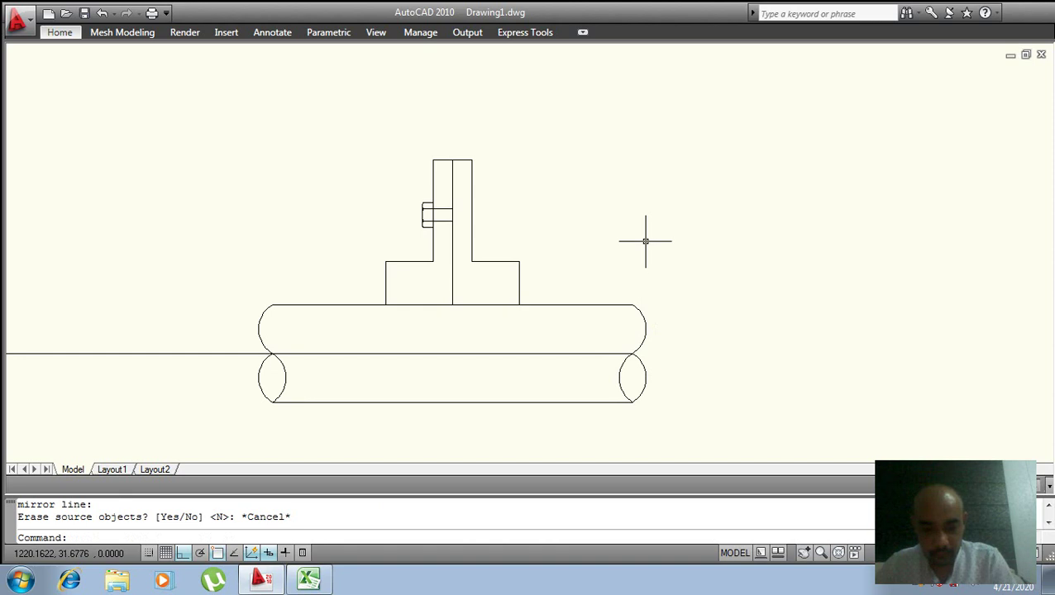
{"action": "type", "text": "mi"}
{"action": "key", "text": "Return"}
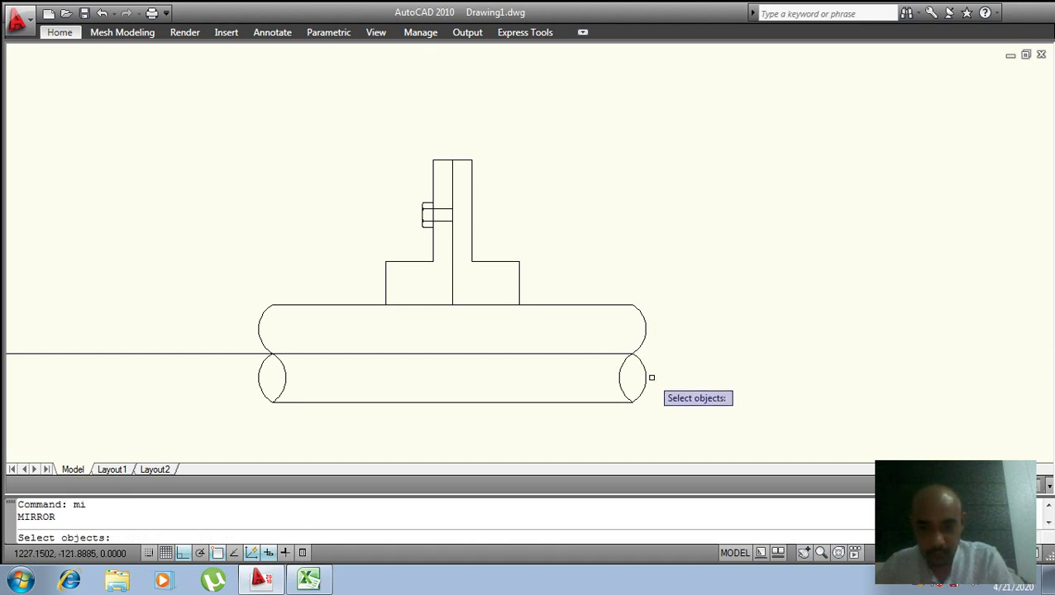
{"action": "key", "text": "Return"}
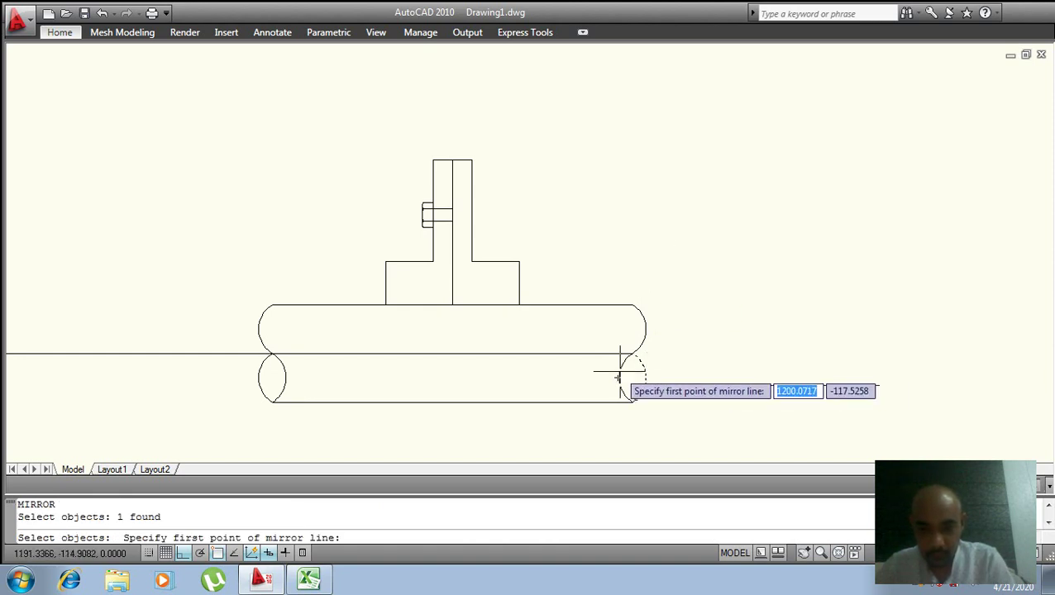
{"action": "left_click", "coordinate": [630, 354]}
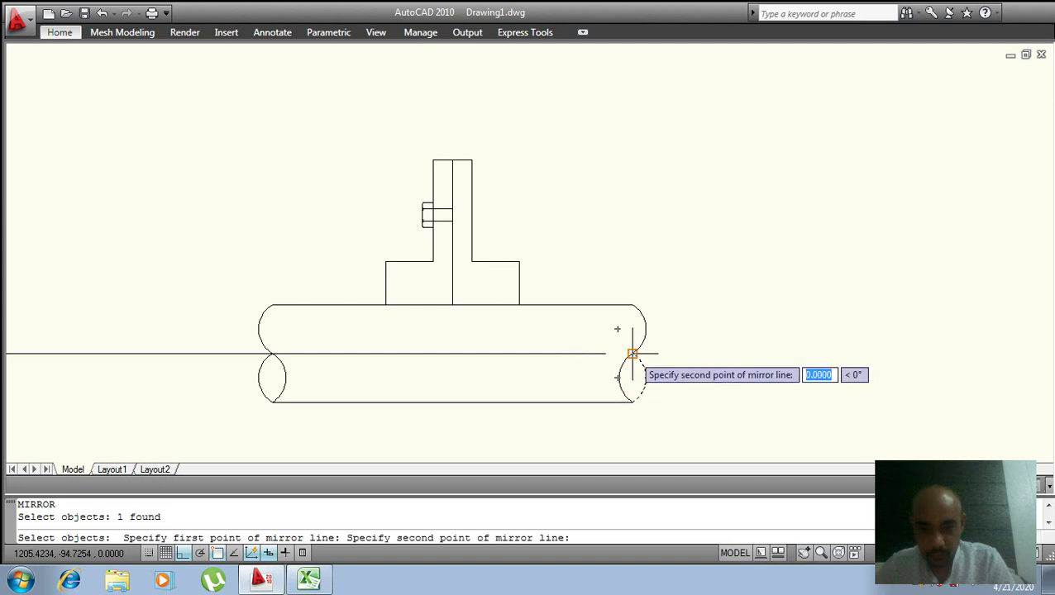
{"action": "left_click", "coordinate": [563, 354]}
{"action": "key", "text": "Return"}
{"action": "key", "text": "Escape"}
{"action": "key", "text": "Escape"}
- Mirror the right break arc about a horizontal line through the arcs' junction and erase the stray copy
{"action": "key", "text": "Return"}
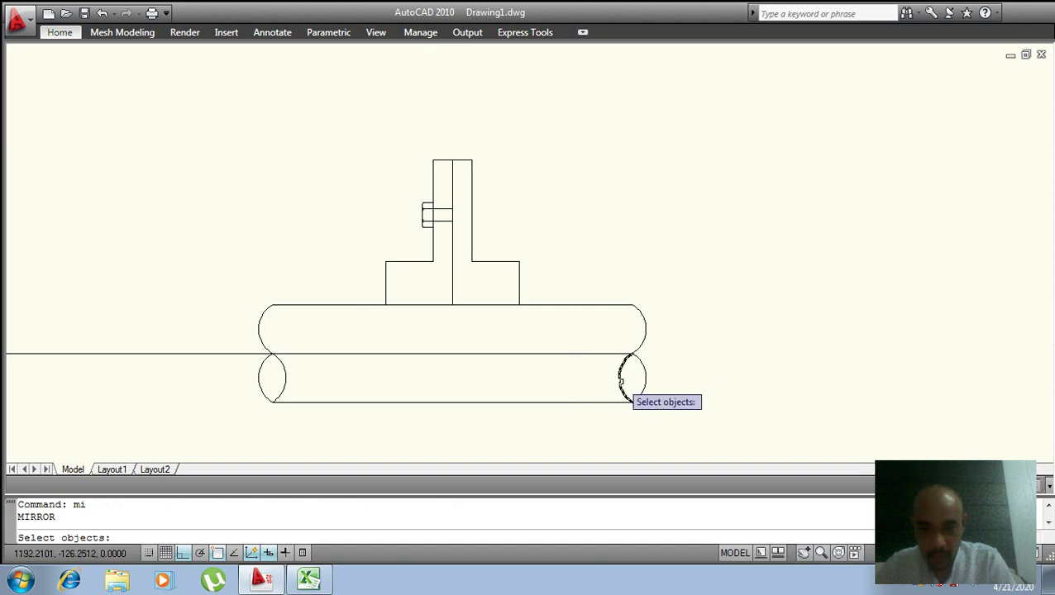
{"action": "key", "text": "Return"}
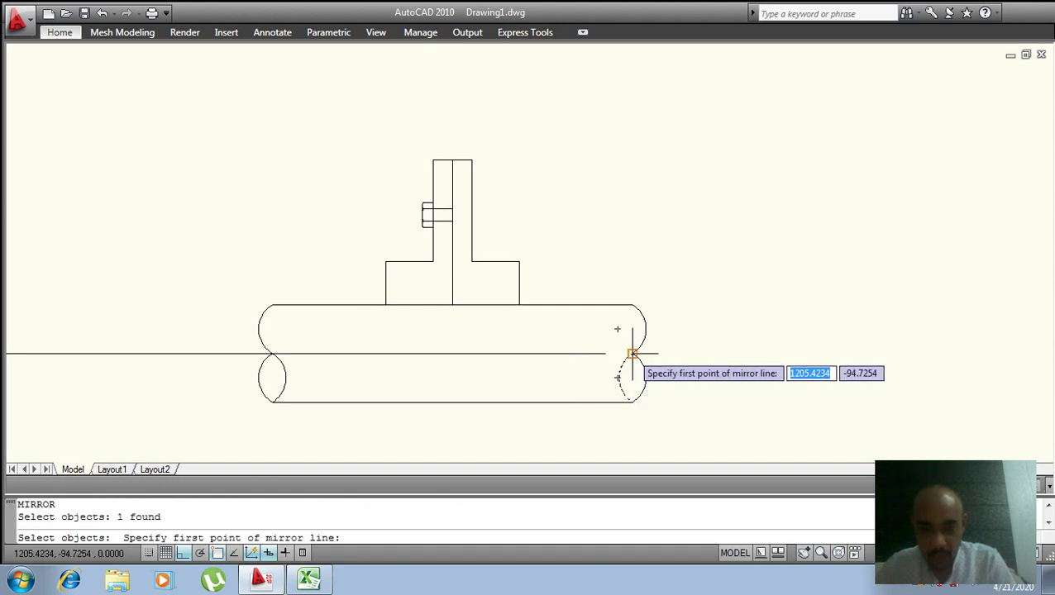
{"action": "left_click", "coordinate": [631, 354]}
{"action": "left_click", "coordinate": [572, 359]}
{"action": "key", "text": "Return"}
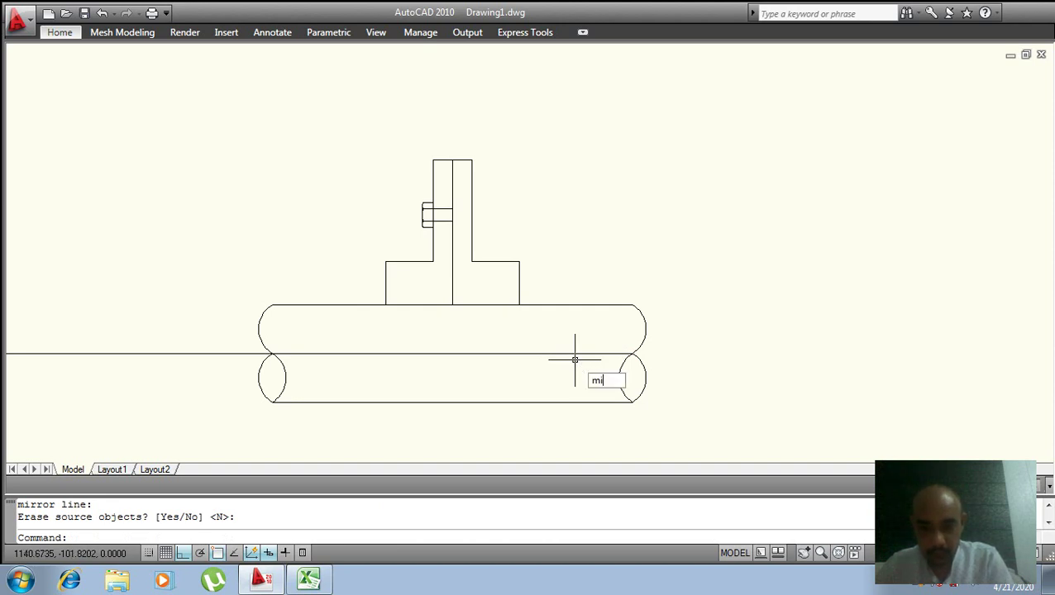
{"action": "key", "text": "Return"}
{"action": "left_click", "coordinate": [623, 375]}
{"action": "key", "text": "Return"}
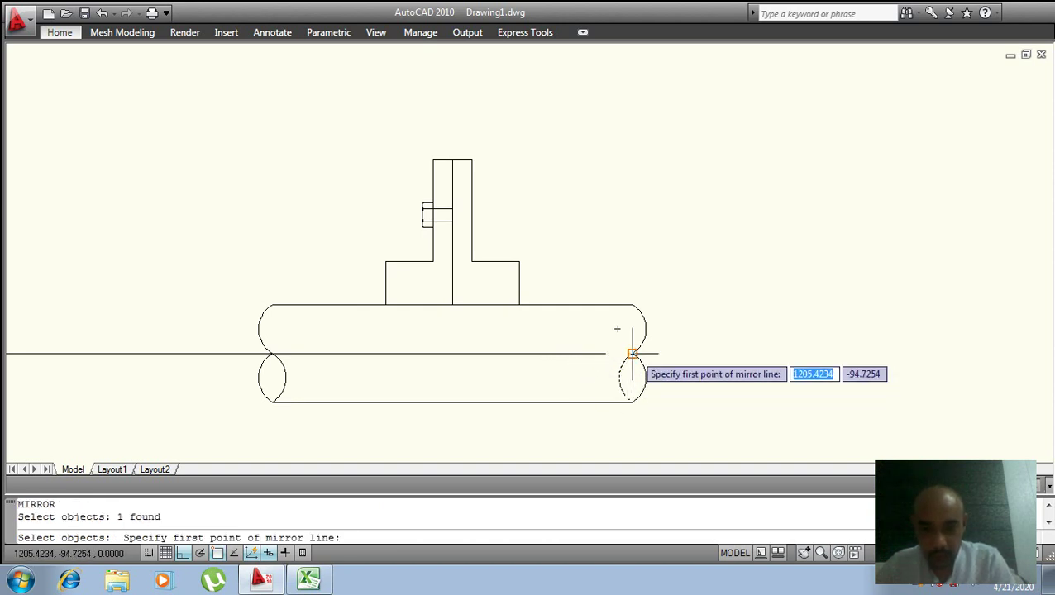
{"action": "left_click", "coordinate": [632, 354]}
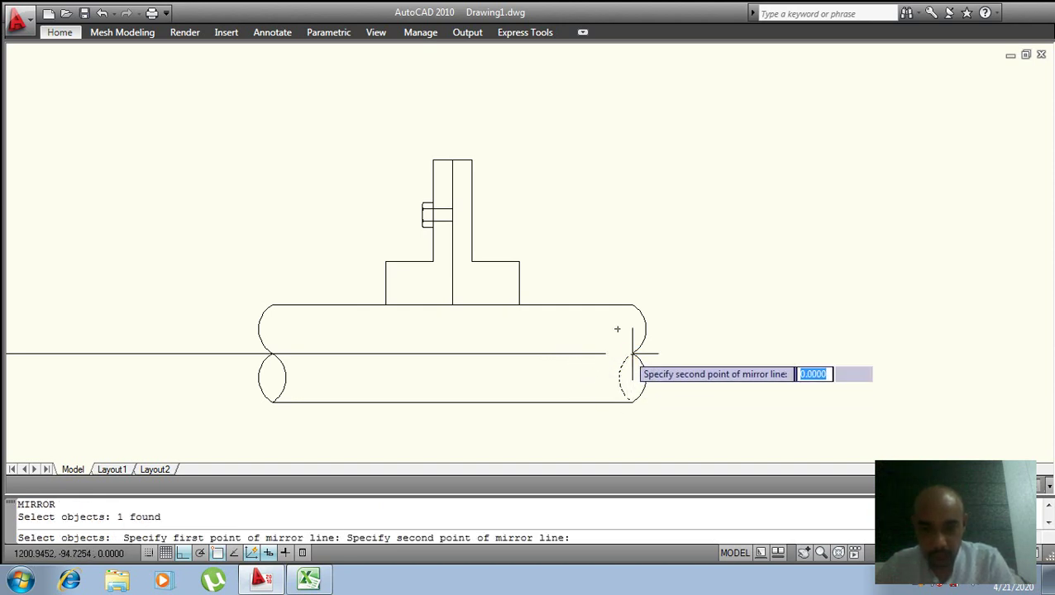
{"action": "left_click", "coordinate": [545, 354]}
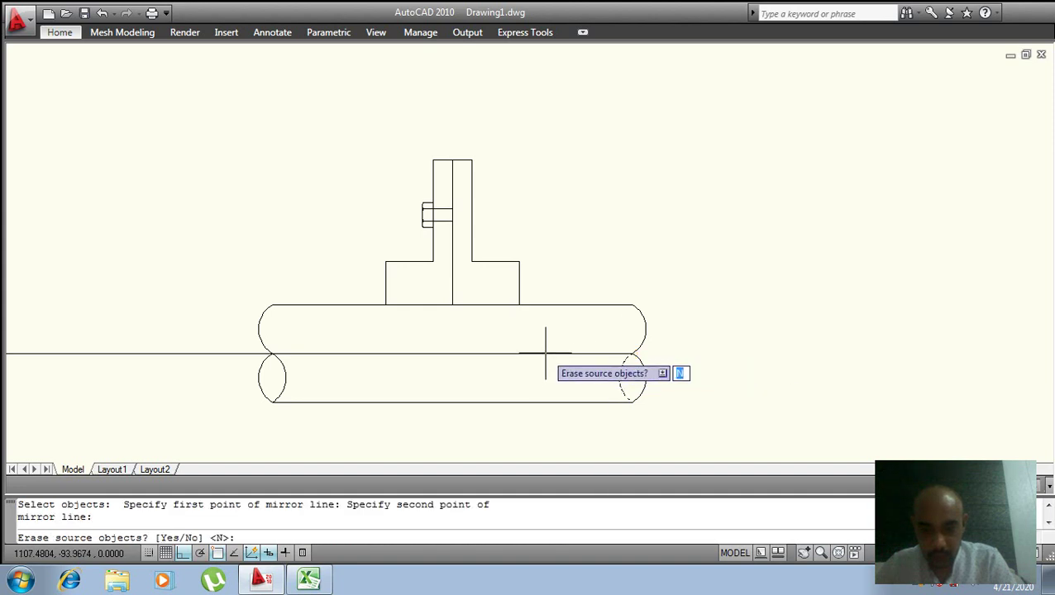
{"action": "key", "text": "Return"}
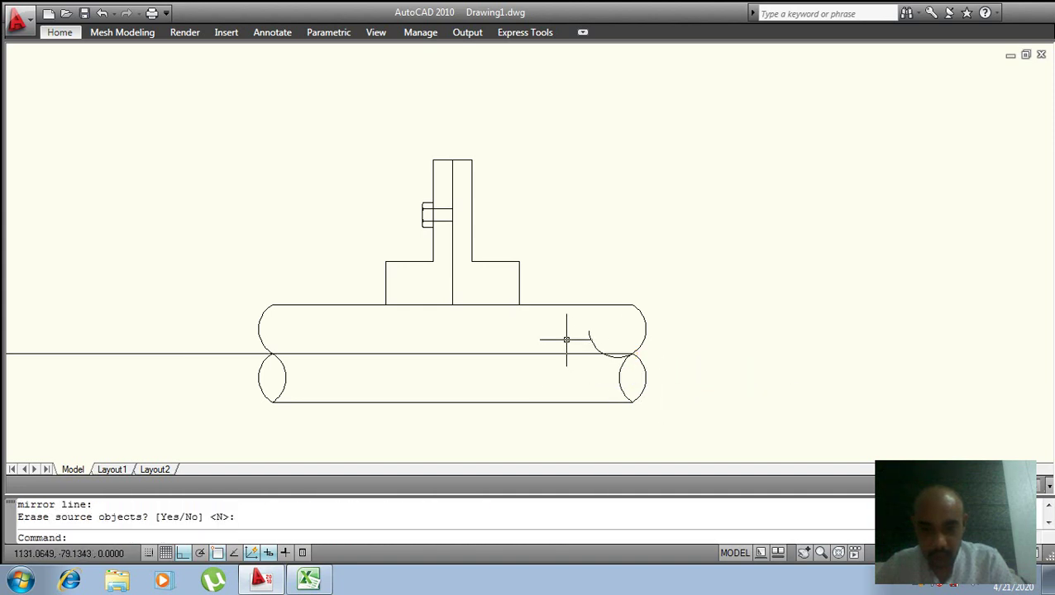
{"action": "left_click", "coordinate": [589, 337]}
{"action": "key", "text": "Return"}
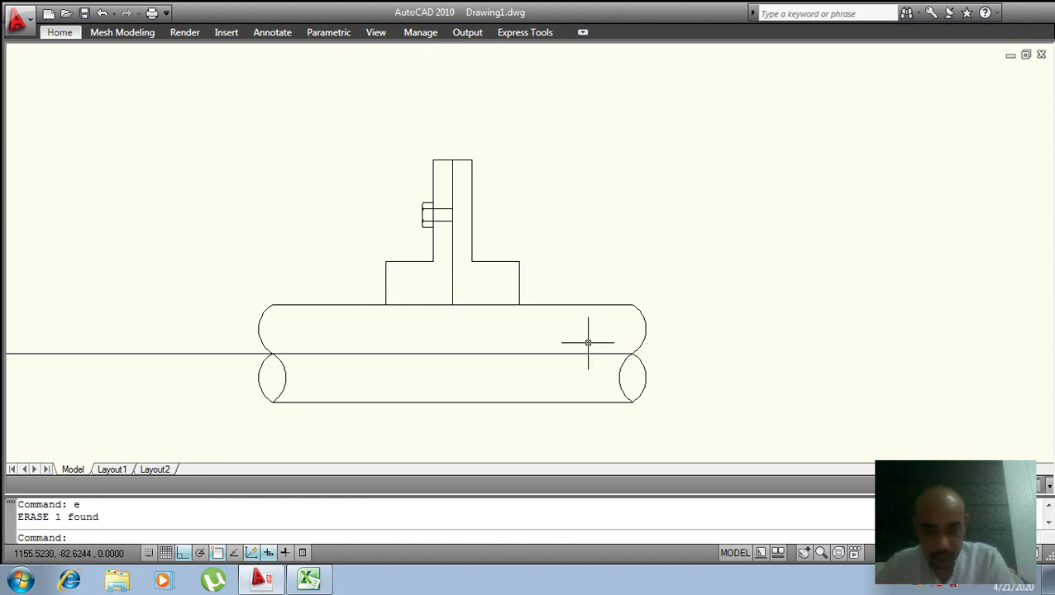
- Mirror the right-end arc once more with the MIRROR command, then undo it
{"action": "type", "text": "m"}
{"action": "key", "text": "Return"}
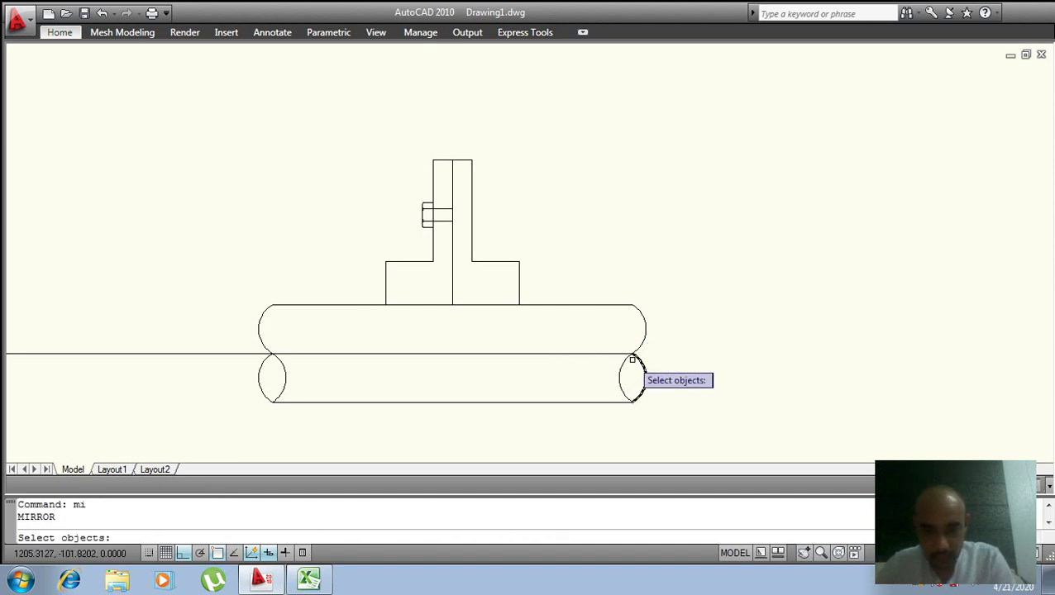
{"action": "key", "text": "Return"}
{"action": "left_click", "coordinate": [632, 353]}
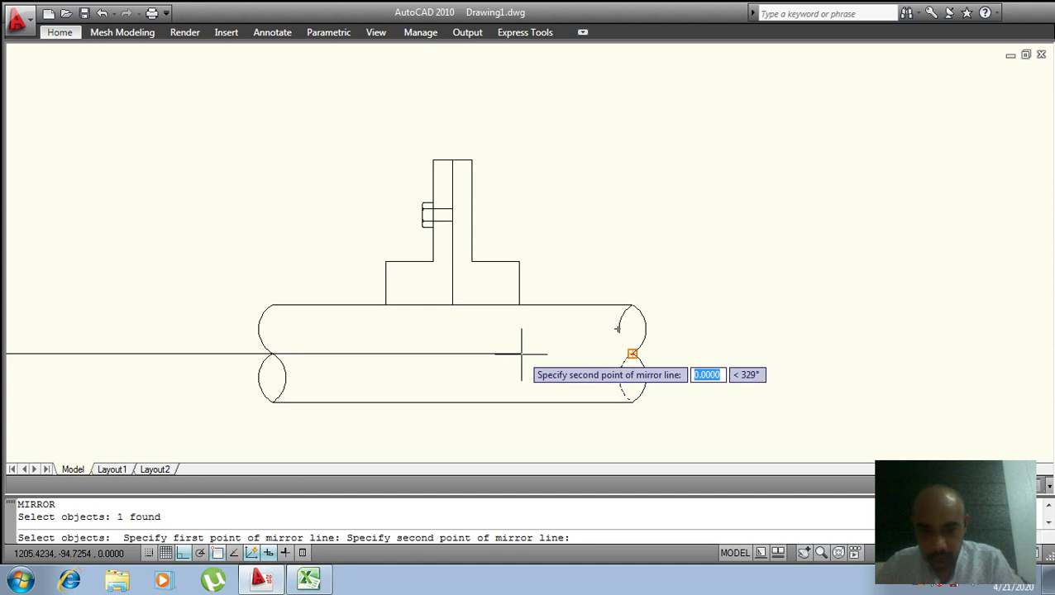
{"action": "left_click", "coordinate": [521, 354]}
{"action": "key", "text": "Return"}
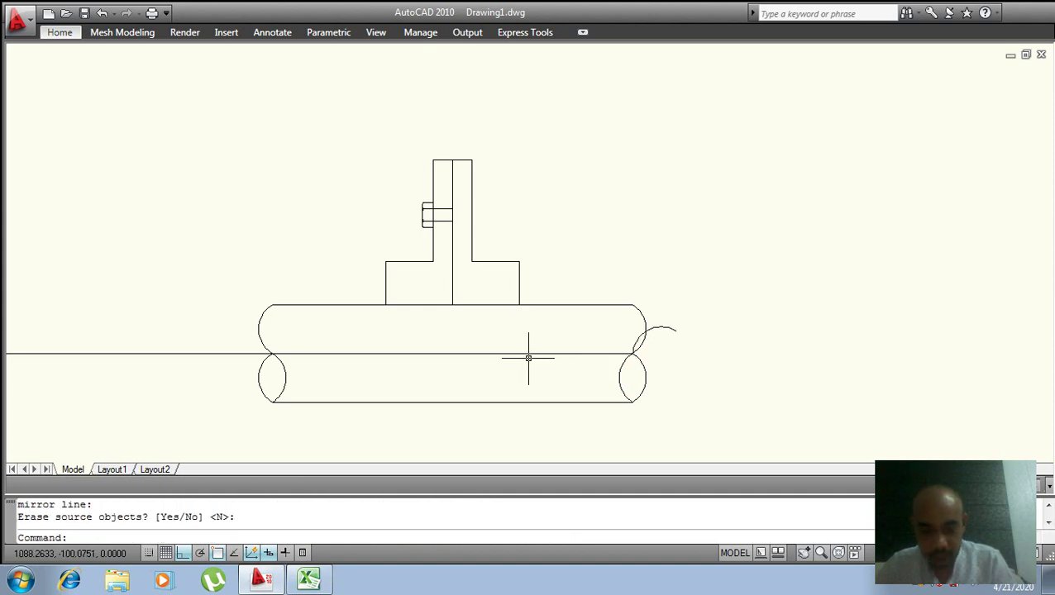
{"action": "key", "text": "ctrl+z"}
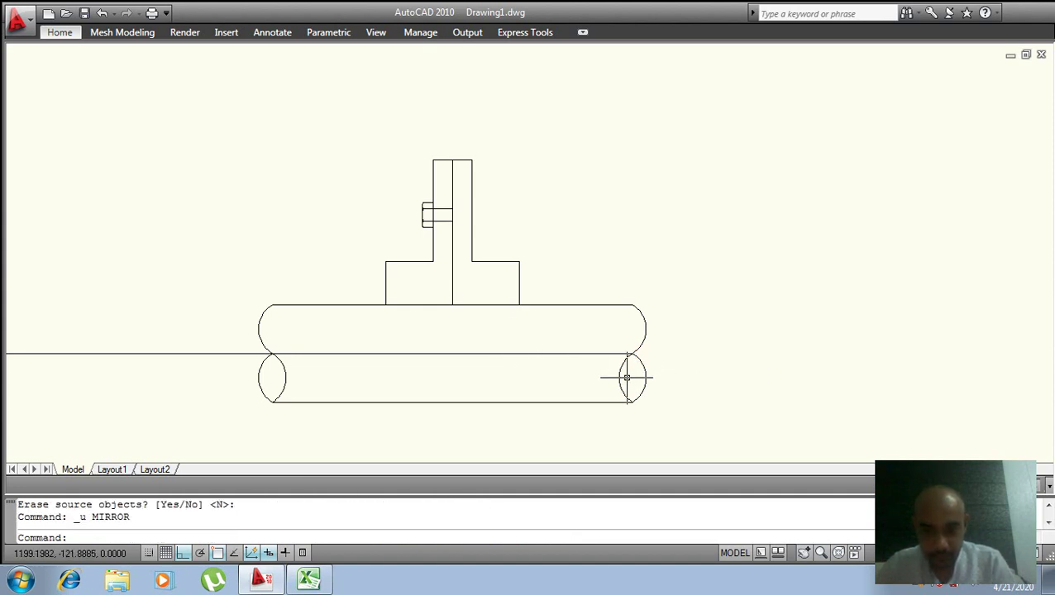
- Grip-stretch the lower arc's ends onto the pipe lines, then undo the last stretch
{"action": "left_click", "coordinate": [625, 373]}
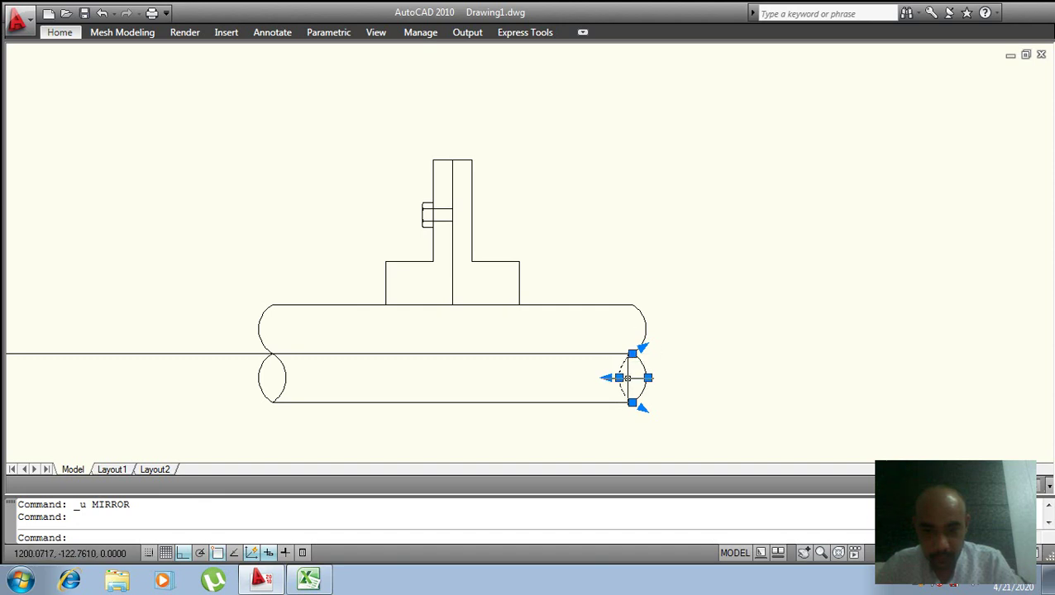
{"action": "left_click", "coordinate": [632, 354]}
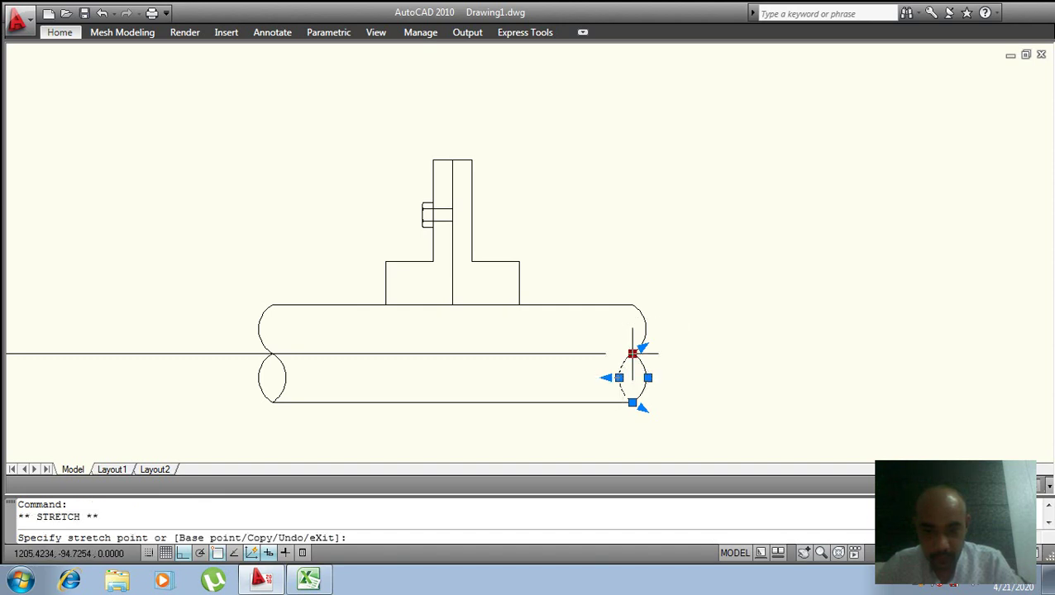
{"action": "left_click", "coordinate": [632, 305]}
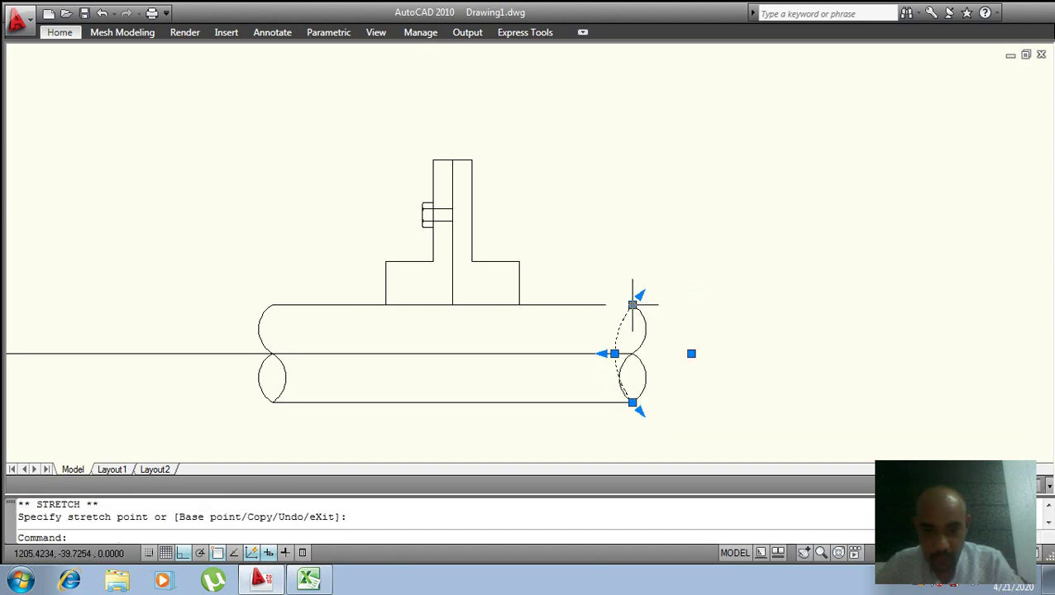
{"action": "left_click", "coordinate": [633, 403]}
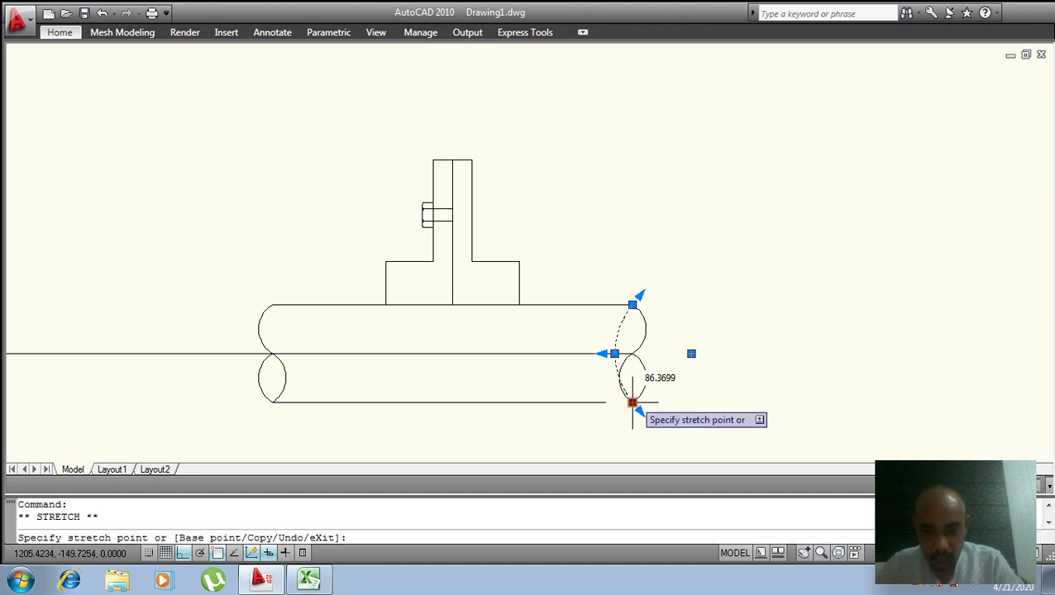
{"action": "left_click", "coordinate": [633, 354]}
{"action": "key", "text": "Escape"}
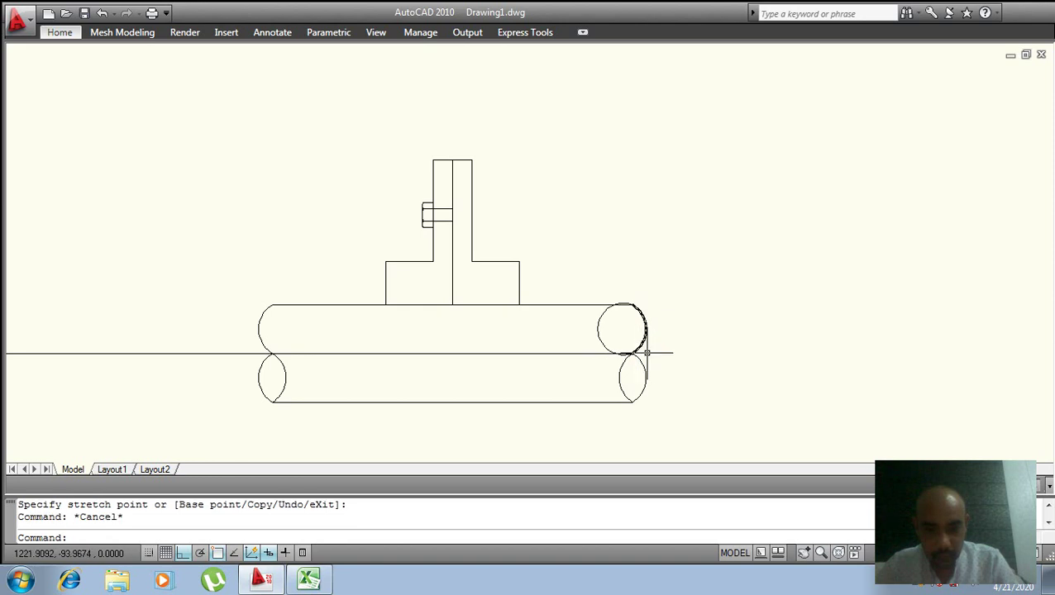
{"action": "key", "text": "ctrl+z"}
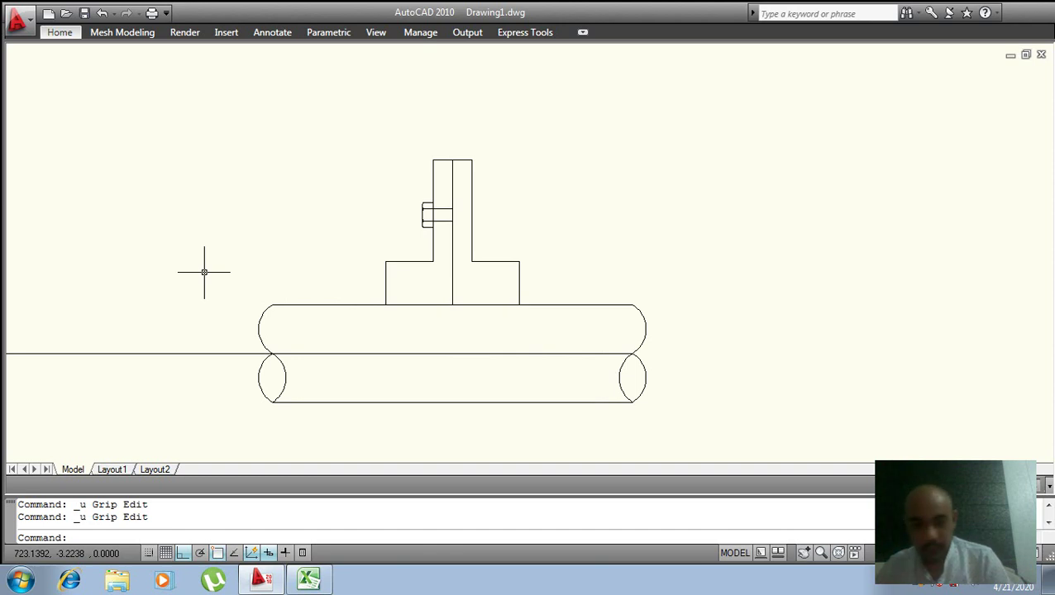
- Bring the flange front view and pipe into sight and try starting a line at the top nut
{"action": "key", "text": "Escape"}
{"action": "scroll", "coordinate": [341, 353], "scroll_direction": "down", "scroll_amount": 2}
{"action": "scroll", "coordinate": [383, 336], "scroll_direction": "up", "scroll_amount": 3}
{"action": "middle_click_drag", "start_coordinate": [383, 337], "coordinate": [527, 328]}
{"action": "scroll", "coordinate": [529, 327], "scroll_direction": "down", "scroll_amount": 3}
{"action": "scroll", "coordinate": [184, 390], "scroll_direction": "up", "scroll_amount": 2}
{"action": "scroll", "coordinate": [223, 354], "scroll_direction": "up", "scroll_amount": 2}
{"action": "scroll", "coordinate": [313, 370], "scroll_direction": "down", "scroll_amount": 2}
{"action": "middle_click_drag", "start_coordinate": [313, 370], "coordinate": [395, 382]}
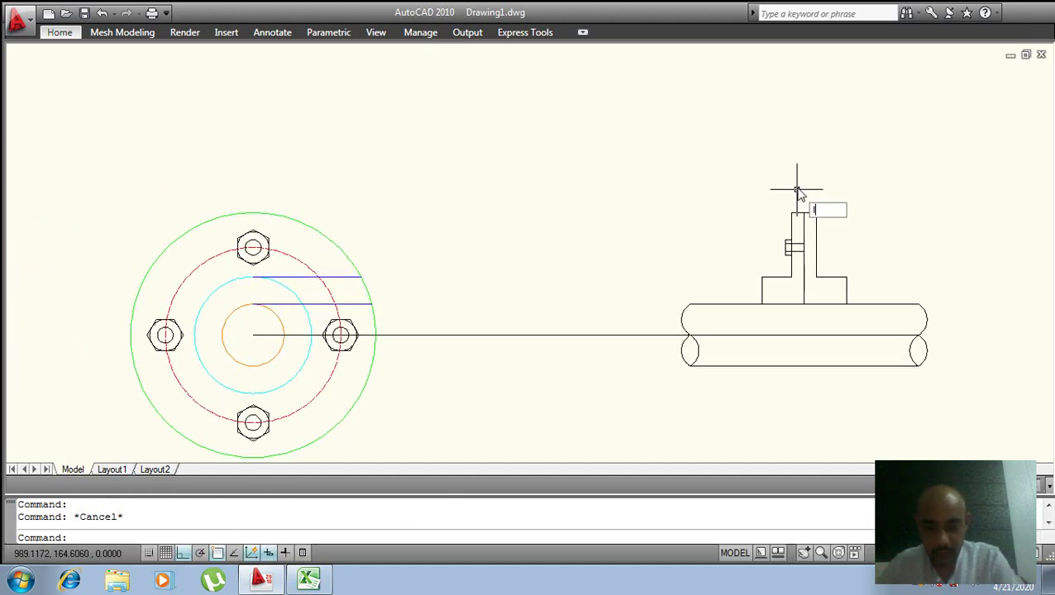
{"action": "key", "text": "Return"}
{"action": "left_click", "coordinate": [253, 233]}
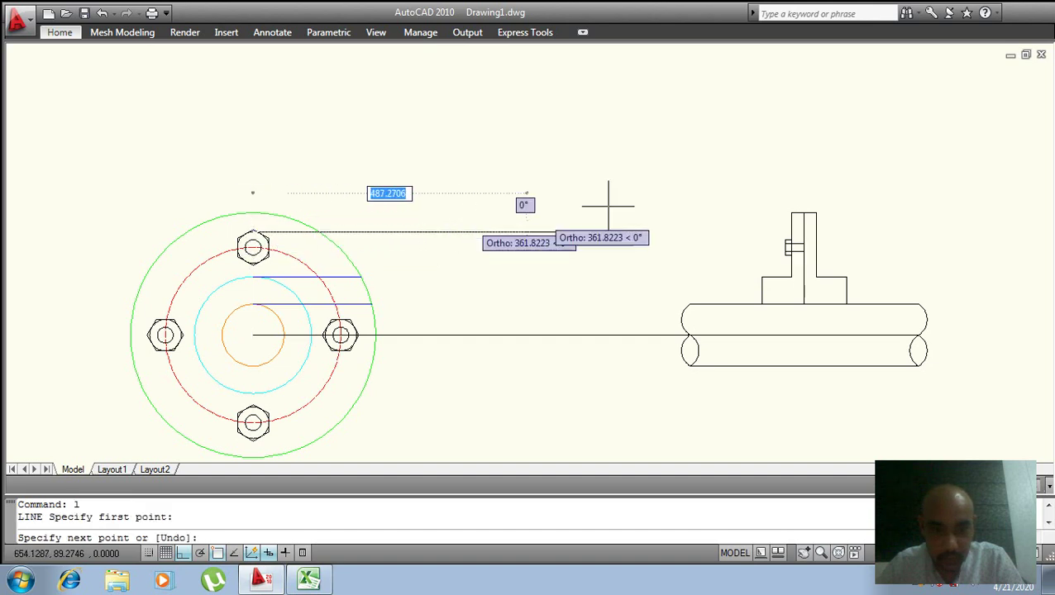
{"action": "key", "text": "Escape"}
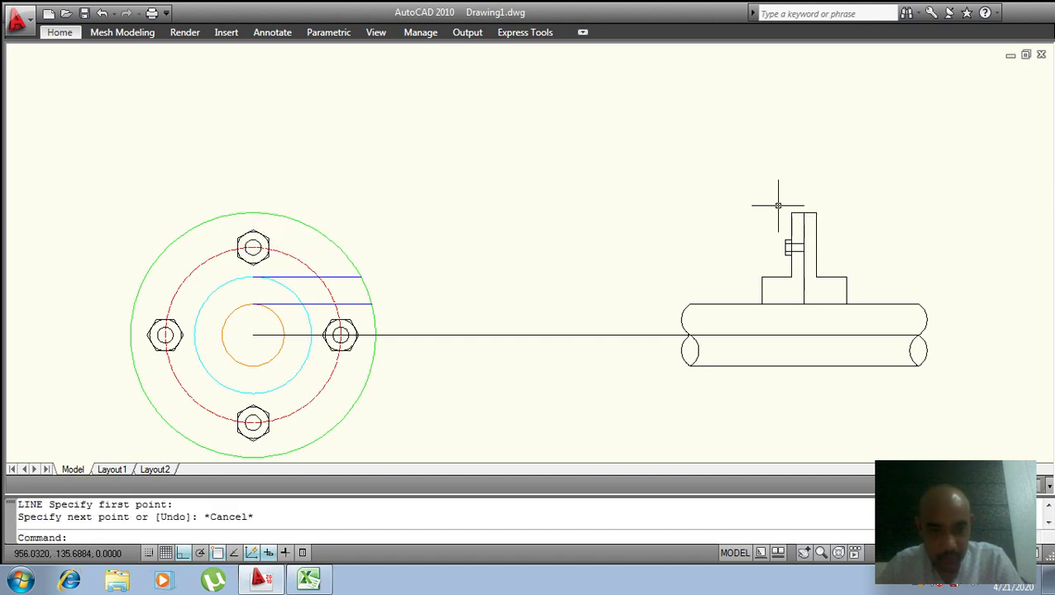
- Retry starting the line at the top nut several times, panning toward the side view
{"action": "scroll", "coordinate": [267, 236], "scroll_direction": "up", "scroll_amount": 2}
{"action": "key", "text": "Return"}
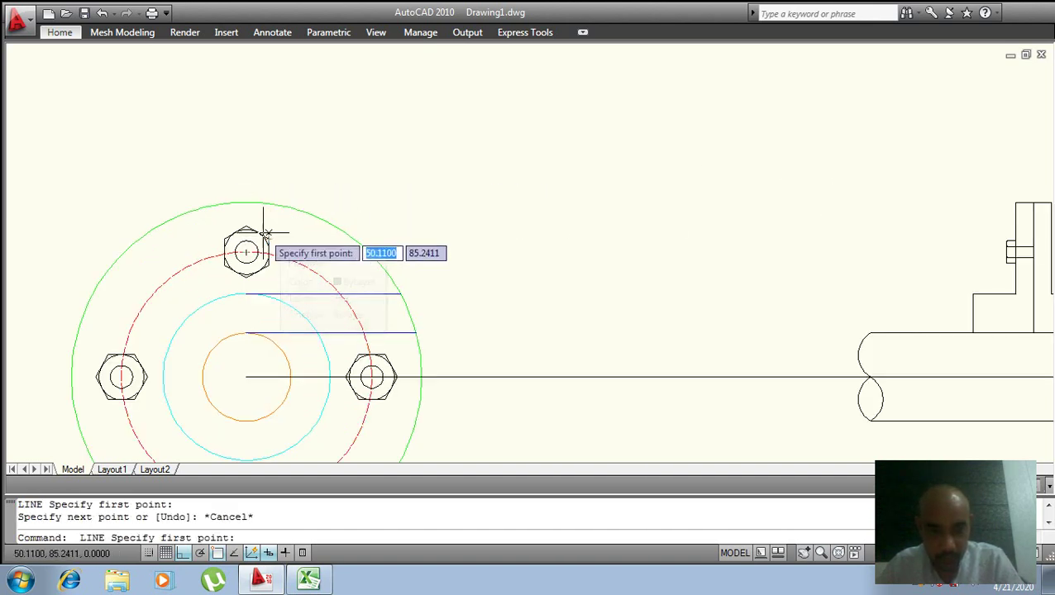
{"action": "left_click", "coordinate": [246, 230]}
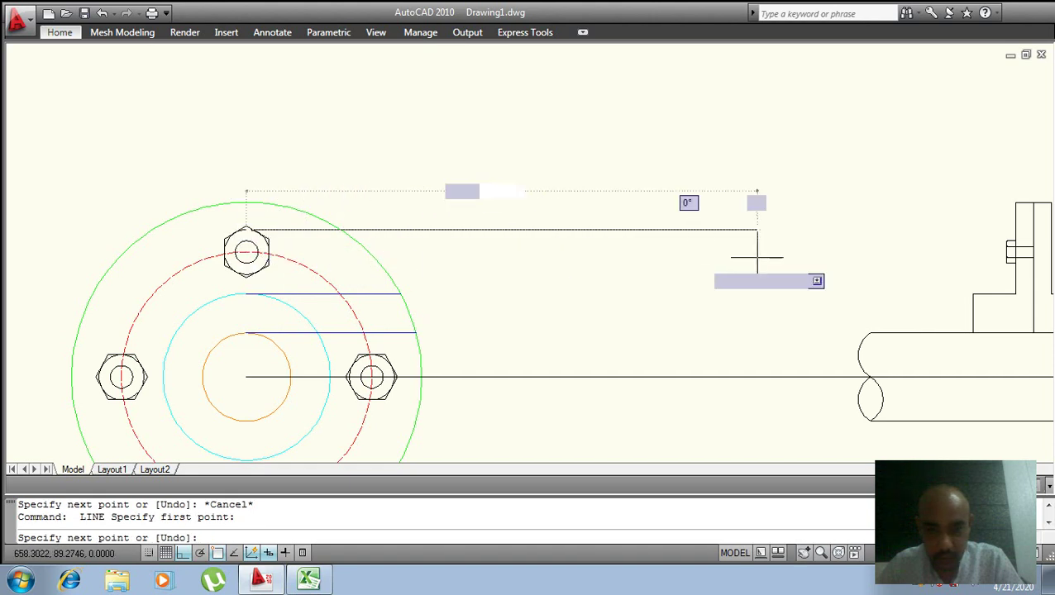
{"action": "key", "text": "Escape"}
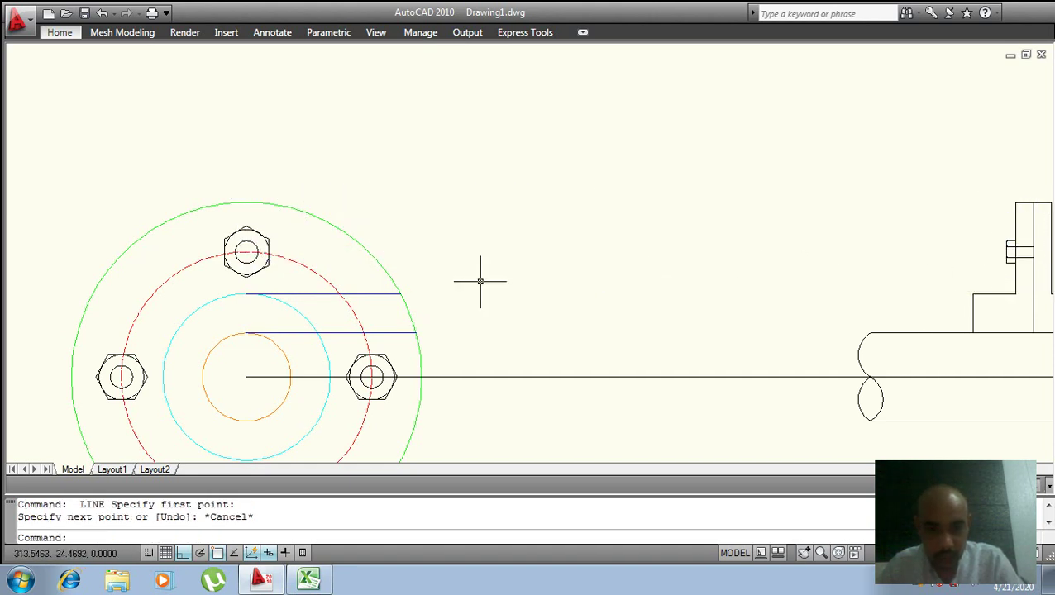
{"action": "key", "text": "Return"}
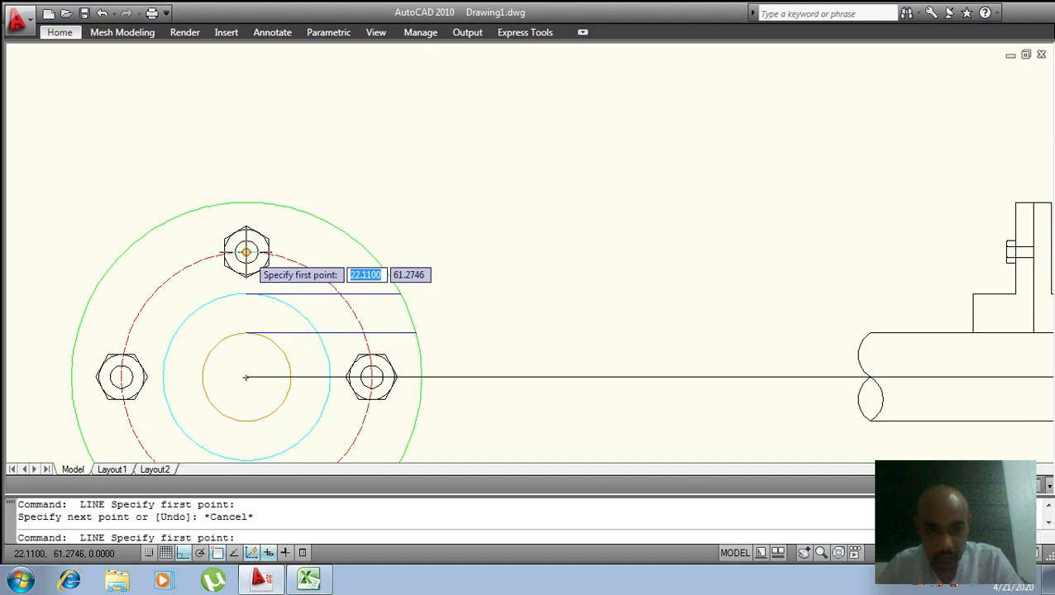
{"action": "left_click", "coordinate": [246, 252]}
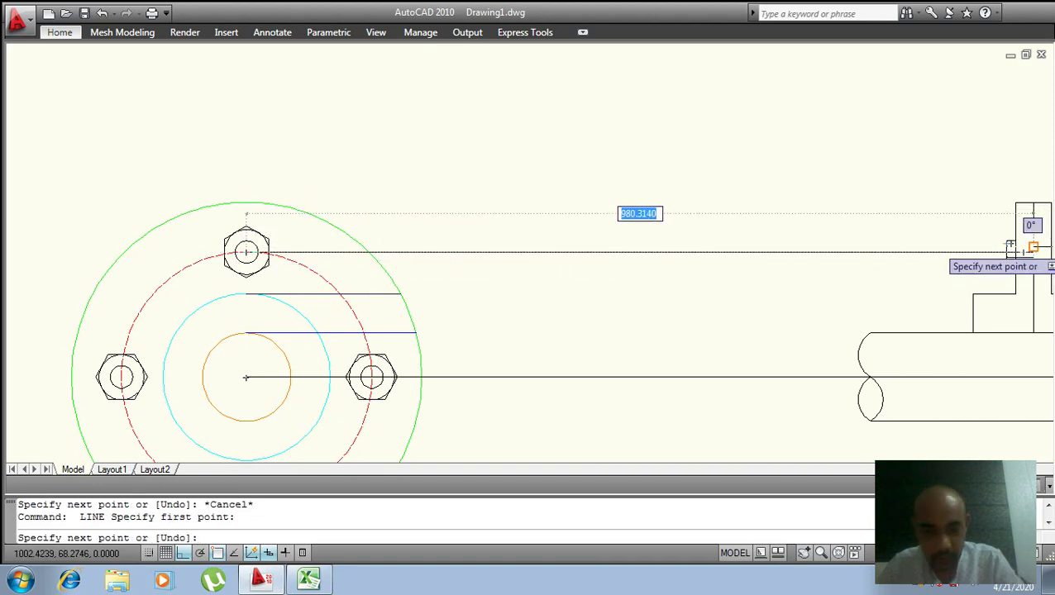
{"action": "middle_click_drag", "start_coordinate": [1025, 249], "coordinate": [954, 256]}
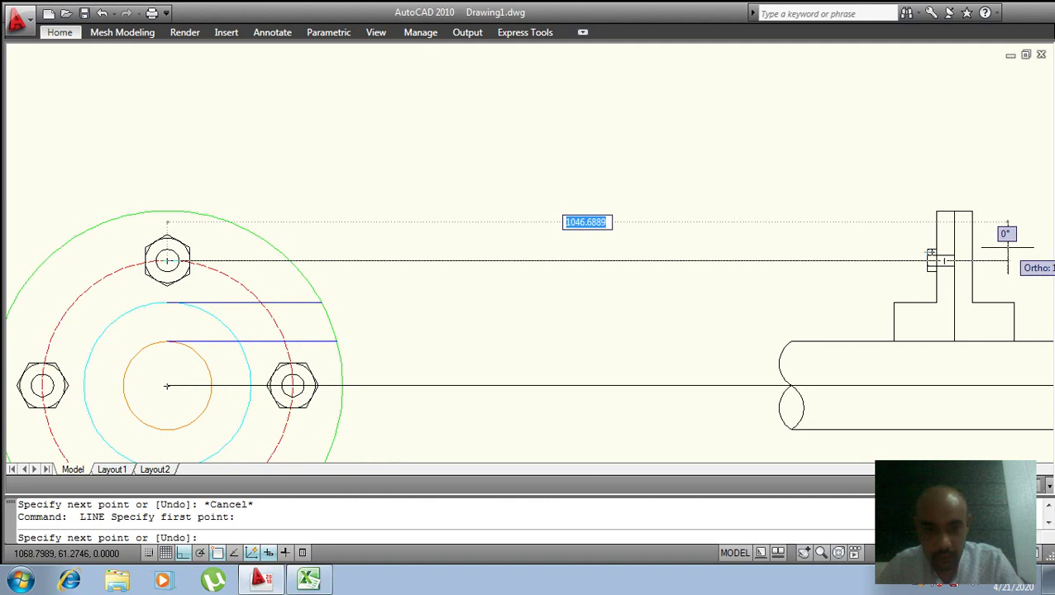
{"action": "key", "text": "Escape"}
{"action": "scroll", "coordinate": [224, 278], "scroll_direction": "up", "scroll_amount": 1}
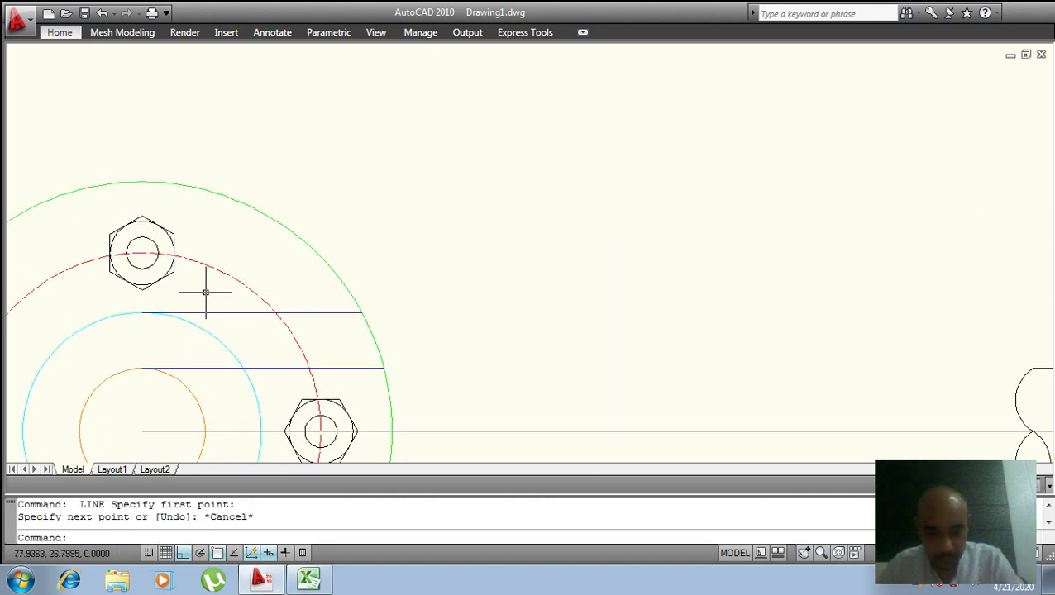
{"action": "key", "text": "Return"}
{"action": "left_click", "coordinate": [176, 270]}
{"action": "mouse_move", "coordinate": [667, 252]}
{"action": "middle_mouse_down"}
{"action": "mouse_move", "coordinate": [630, 297]}
{"action": "mouse_move", "coordinate": [512, 330]}
{"action": "middle_mouse_up"}
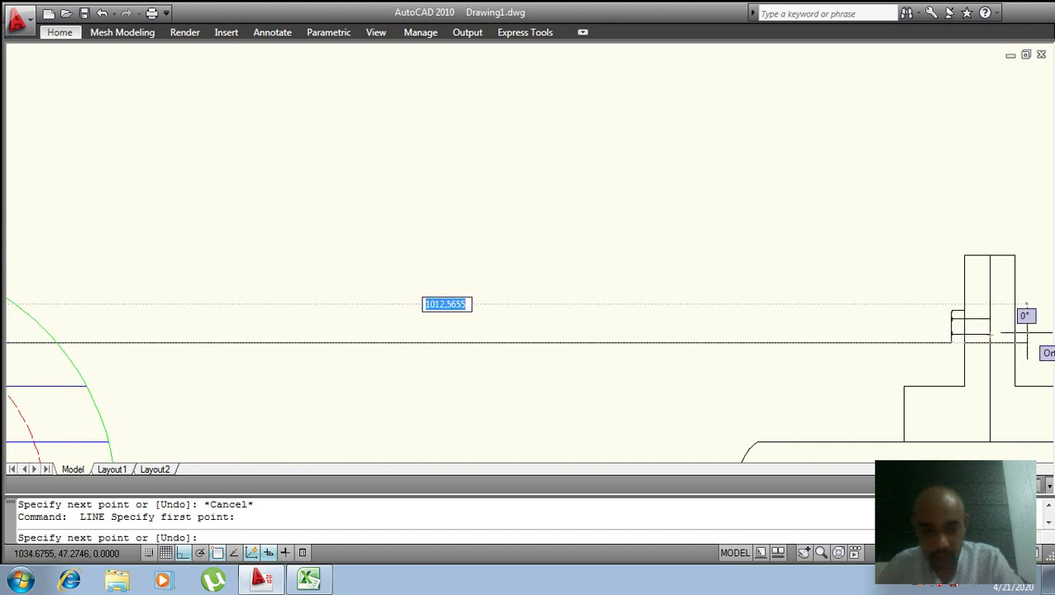
{"action": "key", "text": "Escape"}
- Start a horizontal line at the top hexagon's upper vertex, heading toward the side view
{"action": "scroll", "coordinate": [951, 331], "scroll_direction": "down", "scroll_amount": 4}
{"action": "scroll", "coordinate": [831, 342], "scroll_direction": "up", "scroll_amount": 2}
{"action": "scroll", "coordinate": [718, 325], "scroll_direction": "up", "scroll_amount": 1}
{"action": "middle_click_drag", "start_coordinate": [717, 325], "coordinate": [709, 254]}
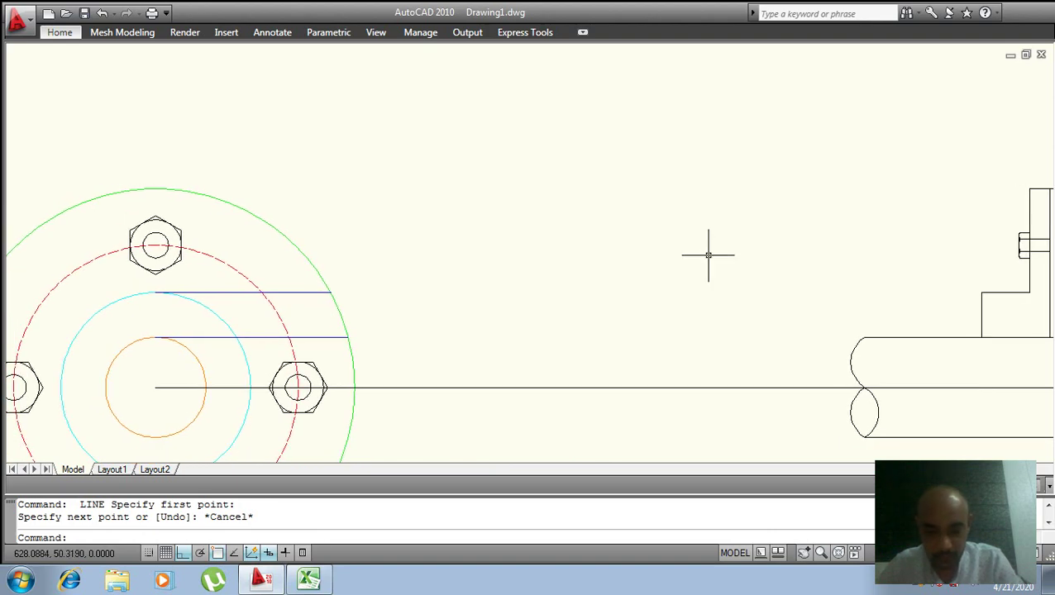
{"action": "key", "text": "Return"}
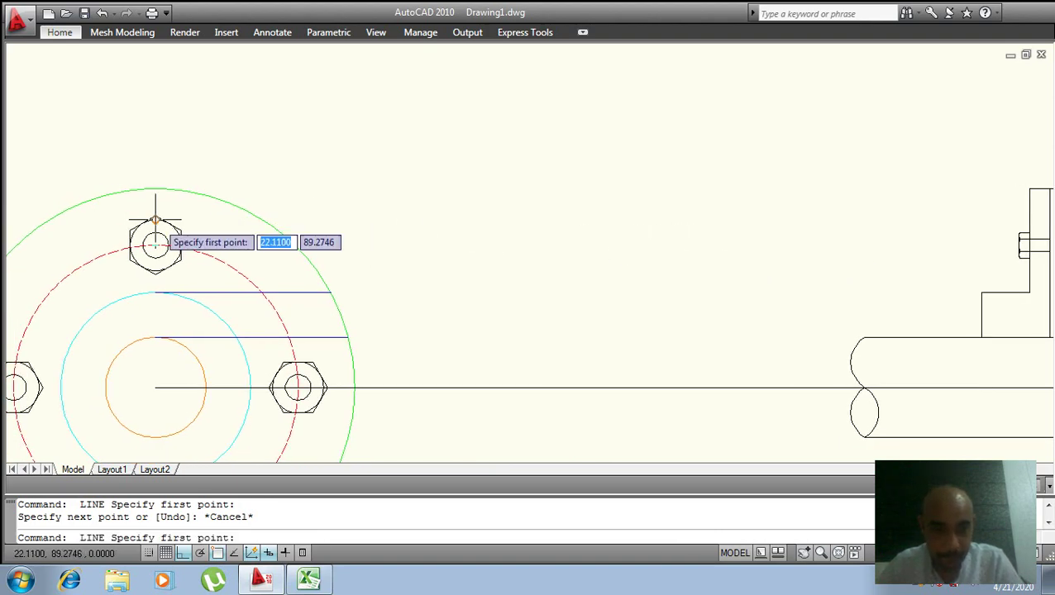
{"action": "scroll", "coordinate": [156, 220], "scroll_direction": "up", "scroll_amount": 3}
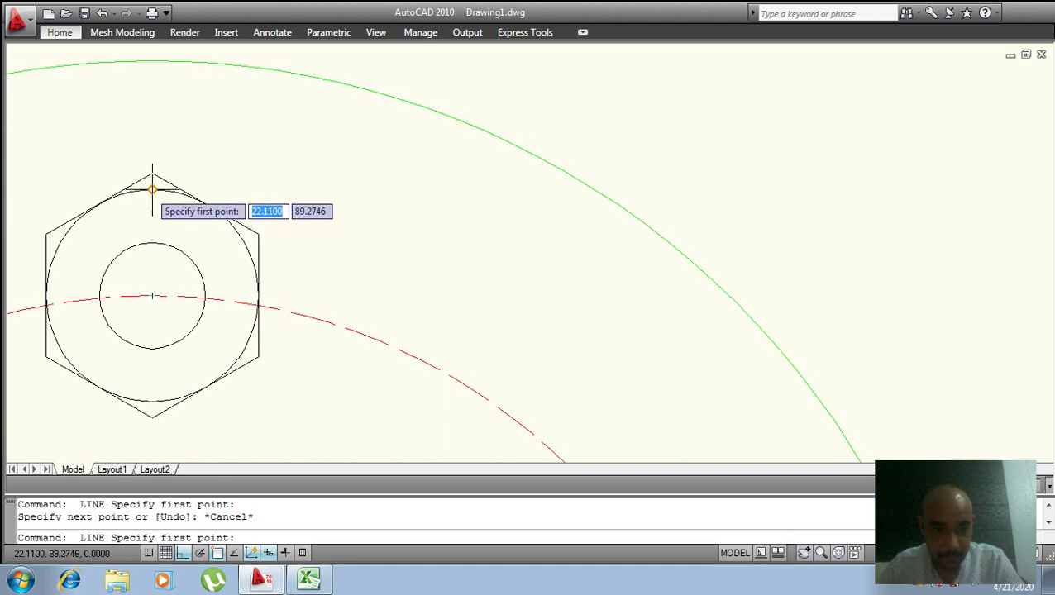
{"action": "left_click", "coordinate": [152, 190]}
{"action": "middle_click_drag", "start_coordinate": [723, 130], "coordinate": [400, 130]}
{"action": "scroll", "coordinate": [400, 130], "scroll_direction": "down", "scroll_amount": 5}
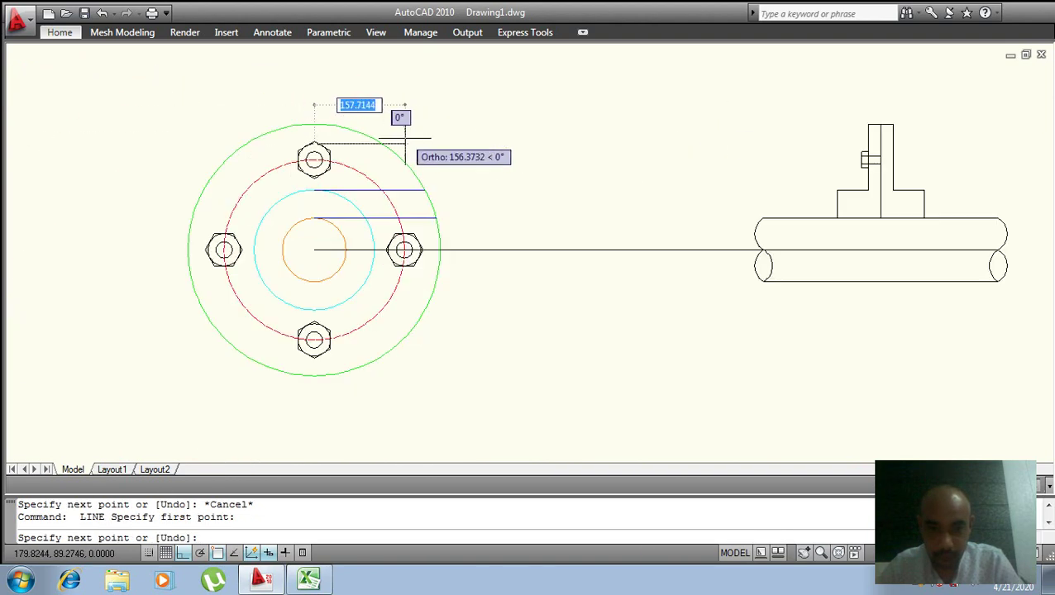
- Finish the first projection line across the side view and draw a second from the hexagon's bottom
{"action": "left_click", "coordinate": [934, 156]}
{"action": "key", "text": "Return"}
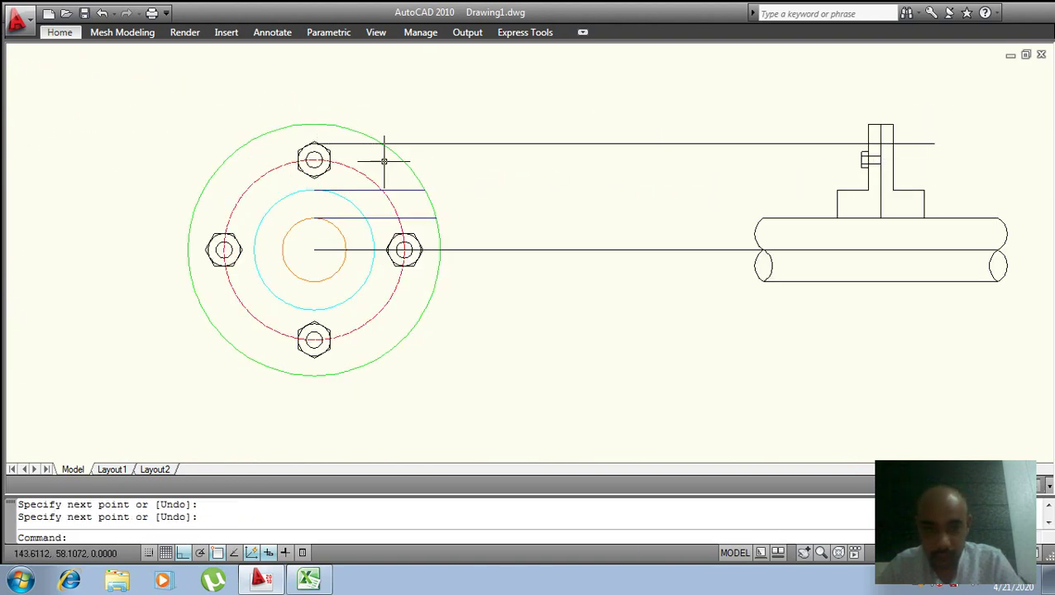
{"action": "key", "text": "Return"}
{"action": "scroll", "coordinate": [320, 180], "scroll_direction": "up", "scroll_amount": 5}
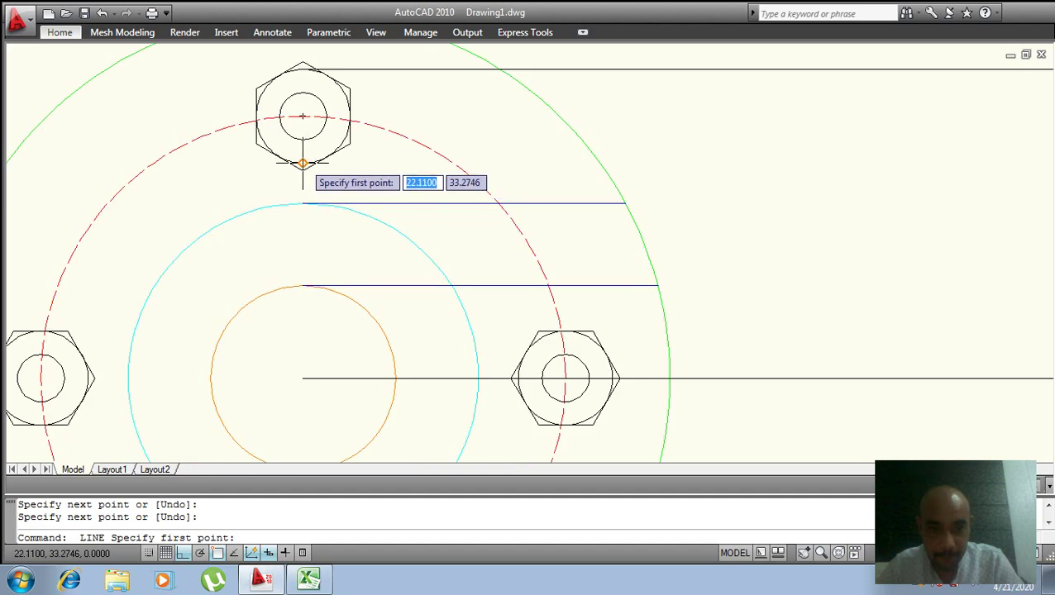
{"action": "left_click", "coordinate": [302, 163]}
{"action": "mouse_move", "coordinate": [671, 137]}
{"action": "middle_mouse_down"}
{"action": "mouse_move", "coordinate": [600, 192]}
{"action": "mouse_move", "coordinate": [596, 214]}
{"action": "mouse_move", "coordinate": [327, 192]}
{"action": "middle_mouse_up"}
{"action": "middle_click_drag", "start_coordinate": [919, 169], "coordinate": [654, 214]}
{"action": "scroll", "coordinate": [662, 211], "scroll_direction": "up", "scroll_amount": 3}
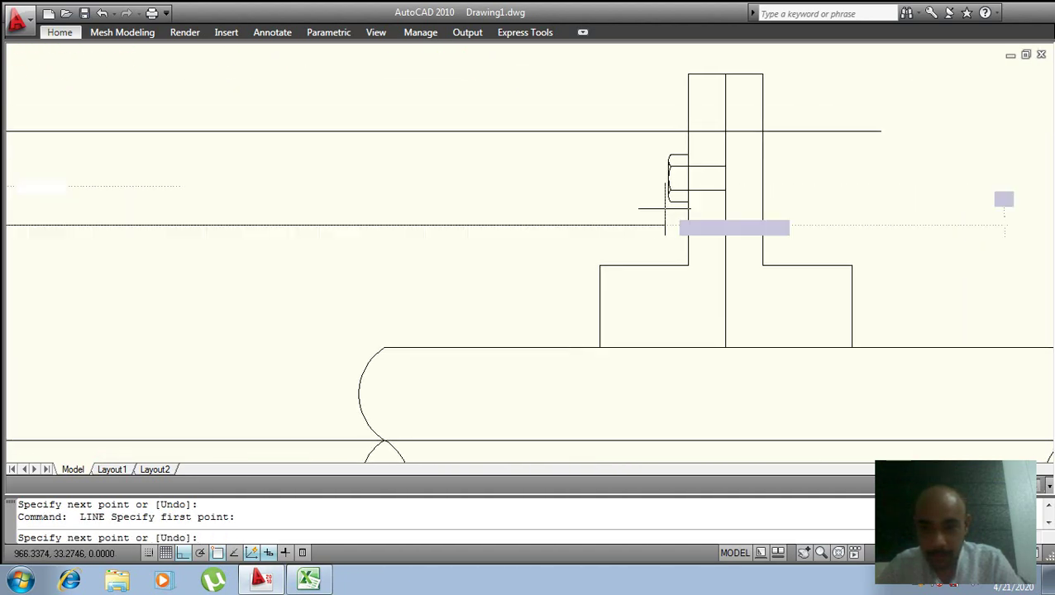
{"action": "left_click", "coordinate": [871, 187]}
{"action": "key", "text": "Return"}
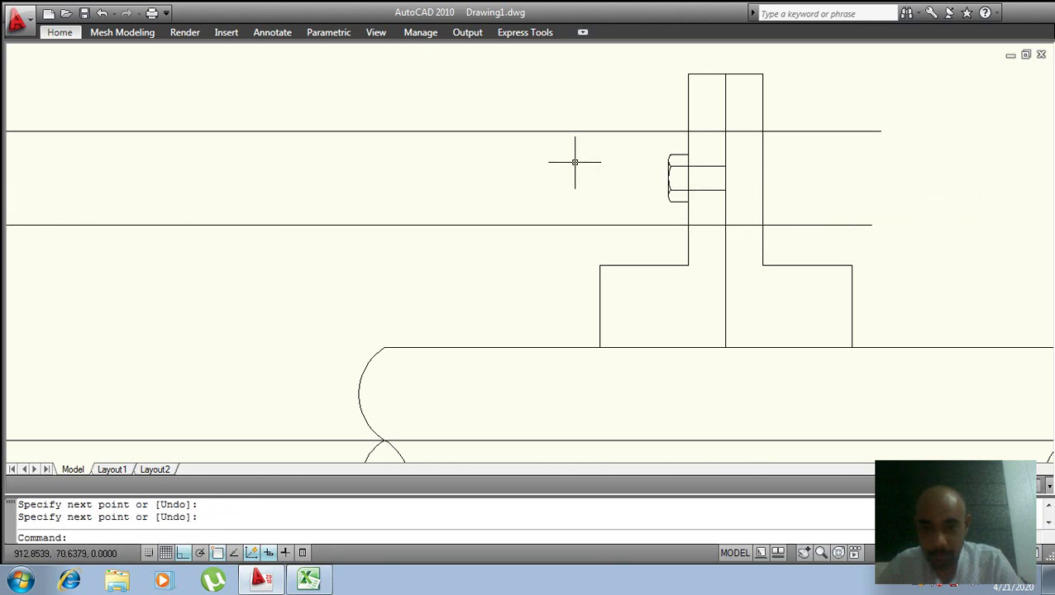
- Draw a horizontal line from the top nut's centre to the side-view bolt and zoom to check it
{"action": "scroll", "coordinate": [650, 169], "scroll_direction": "up", "scroll_amount": 2}
{"action": "scroll", "coordinate": [754, 174], "scroll_direction": "up", "scroll_amount": 2}
{"action": "scroll", "coordinate": [754, 174], "scroll_direction": "down", "scroll_amount": 2}
{"action": "scroll", "coordinate": [761, 188], "scroll_direction": "down", "scroll_amount": 2}
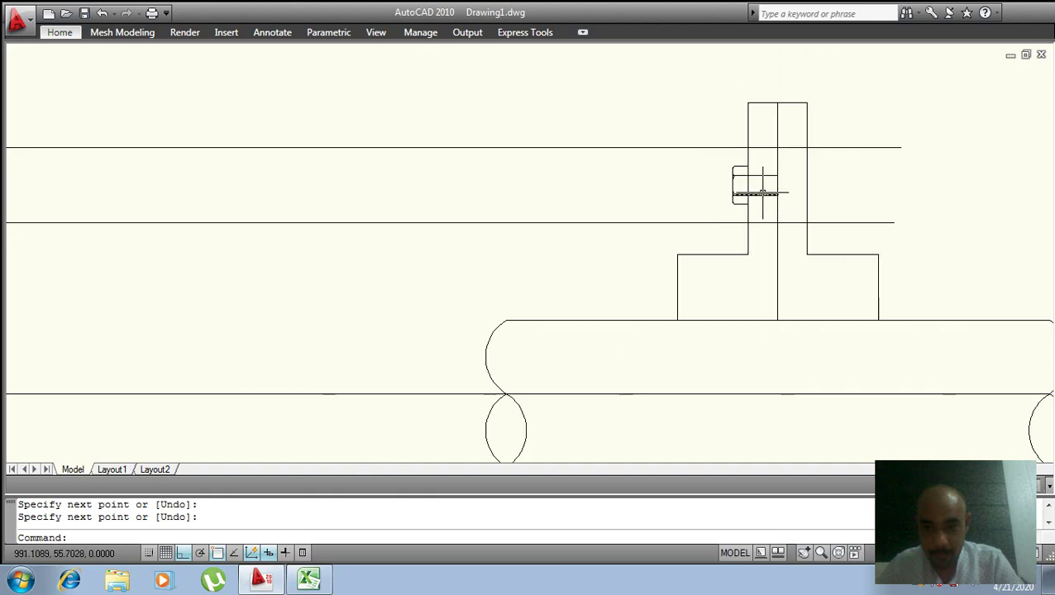
{"action": "scroll", "coordinate": [759, 189], "scroll_direction": "down", "scroll_amount": 2}
{"action": "scroll", "coordinate": [140, 213], "scroll_direction": "up", "scroll_amount": 2}
{"action": "type", "text": "l"}
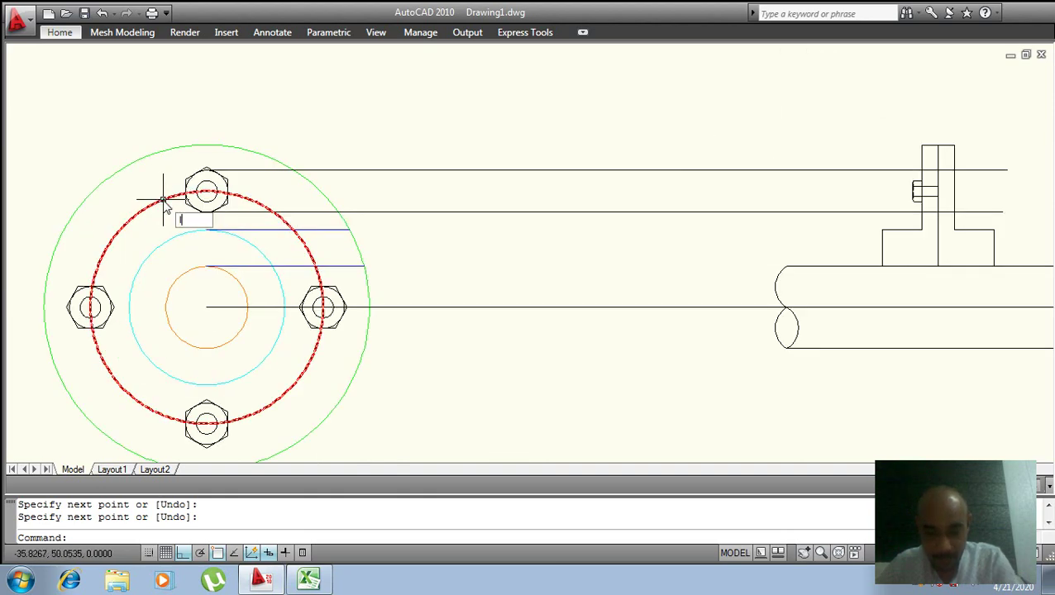
{"action": "key", "text": "Return"}
{"action": "left_click", "coordinate": [207, 152]}
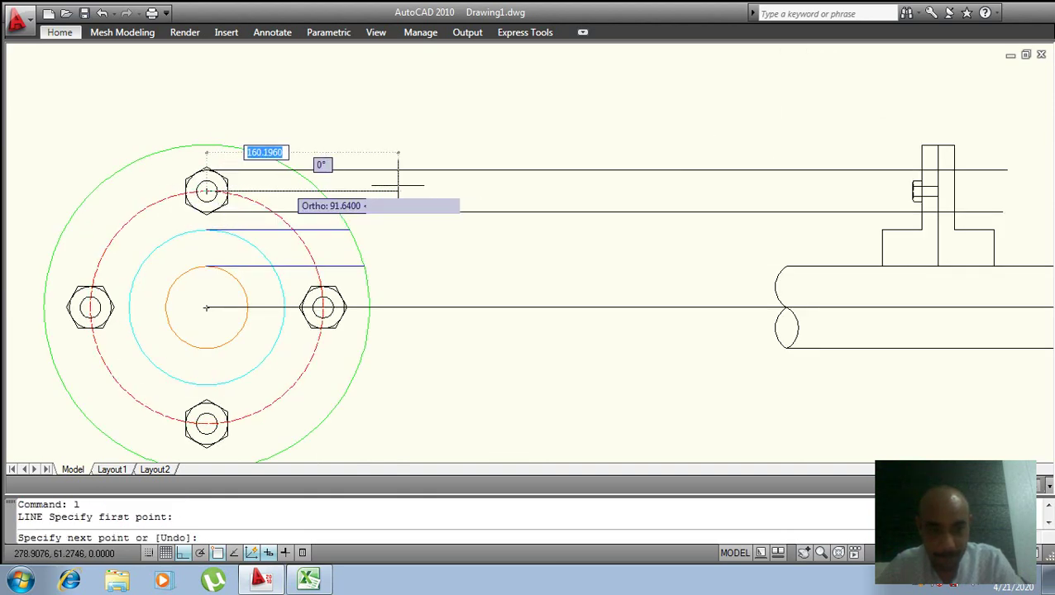
{"action": "middle_click_drag", "start_coordinate": [818, 199], "coordinate": [635, 219]}
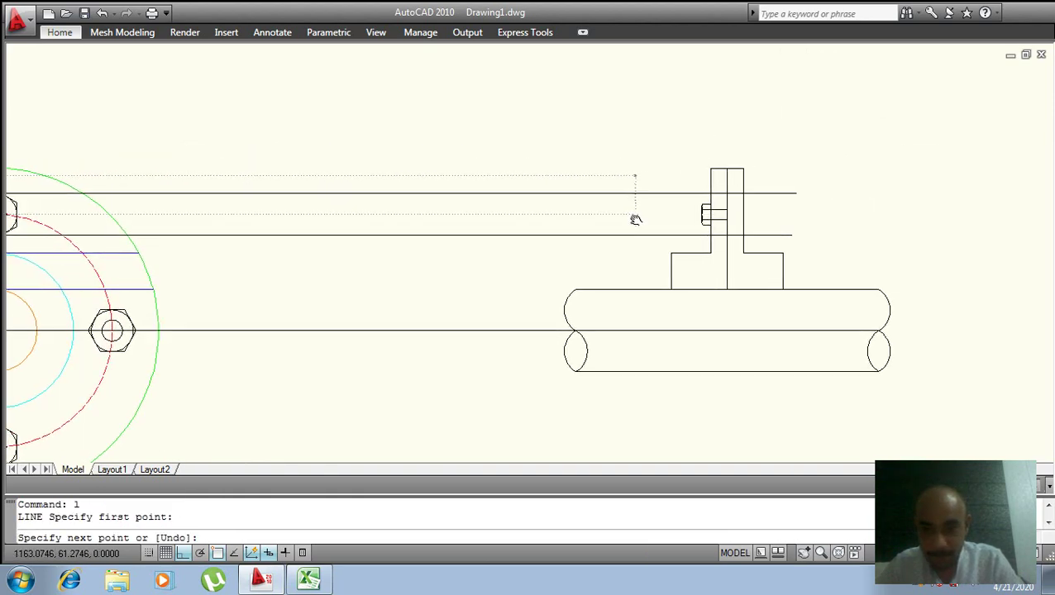
{"action": "left_click", "coordinate": [811, 214]}
{"action": "key", "text": "Return"}
{"action": "scroll", "coordinate": [744, 219], "scroll_direction": "up", "scroll_amount": 1}
{"action": "scroll", "coordinate": [752, 216], "scroll_direction": "up", "scroll_amount": 2}
{"action": "scroll", "coordinate": [686, 212], "scroll_direction": "up", "scroll_amount": 1}
{"action": "scroll", "coordinate": [659, 216], "scroll_direction": "up", "scroll_amount": 1}
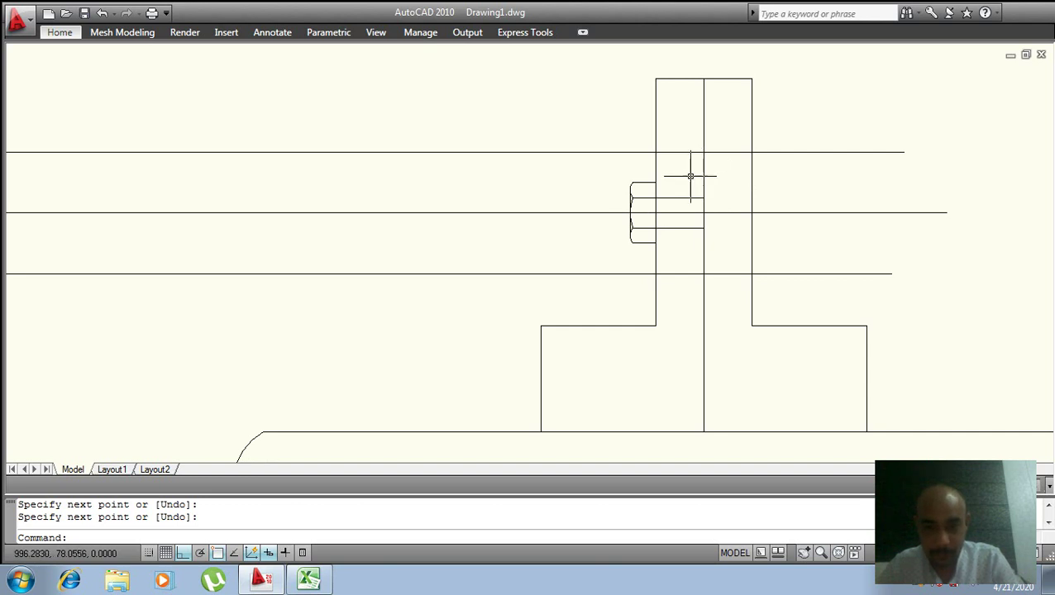
{"action": "scroll", "coordinate": [690, 176], "scroll_direction": "down", "scroll_amount": 4}
{"action": "scroll", "coordinate": [24, 195], "scroll_direction": "up", "scroll_amount": 2}
{"action": "scroll", "coordinate": [112, 201], "scroll_direction": "up", "scroll_amount": 3}
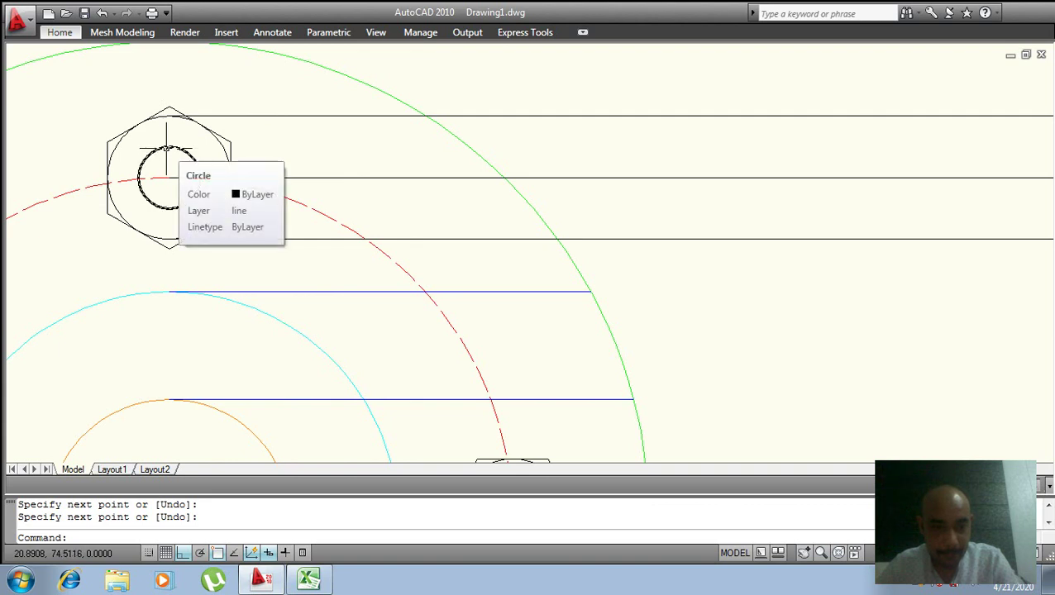
- Set the top bolt's inner circle diameter to 14 in the Properties palette
{"action": "left_click", "coordinate": [168, 148]}
{"action": "key", "text": "ctrl+1"}
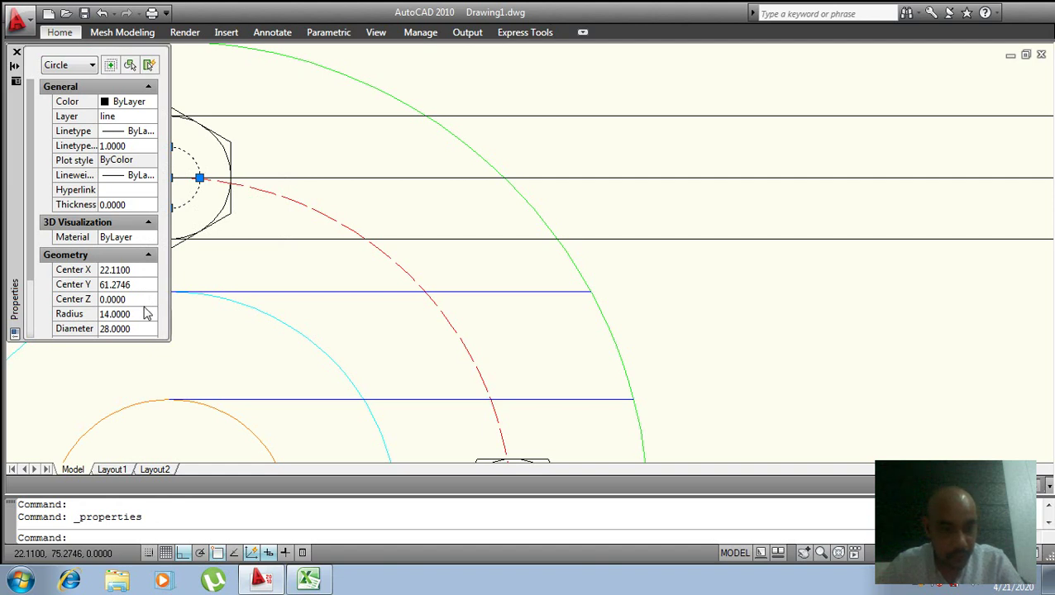
{"action": "left_click", "coordinate": [139, 333]}
{"action": "type", "text": "14"}
{"action": "key", "text": "Tab"}
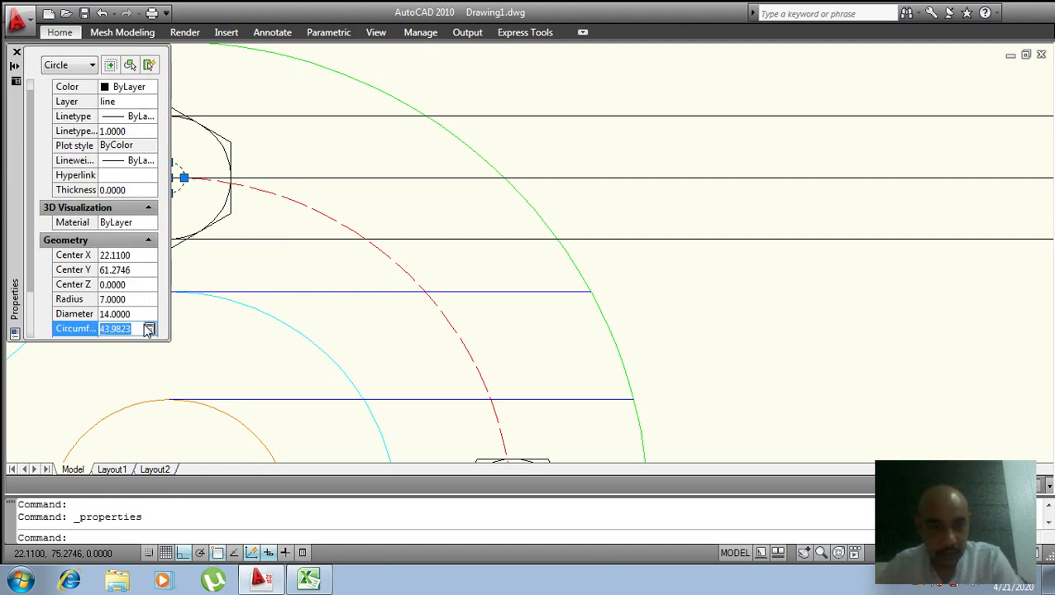
{"action": "left_click", "coordinate": [16, 53]}
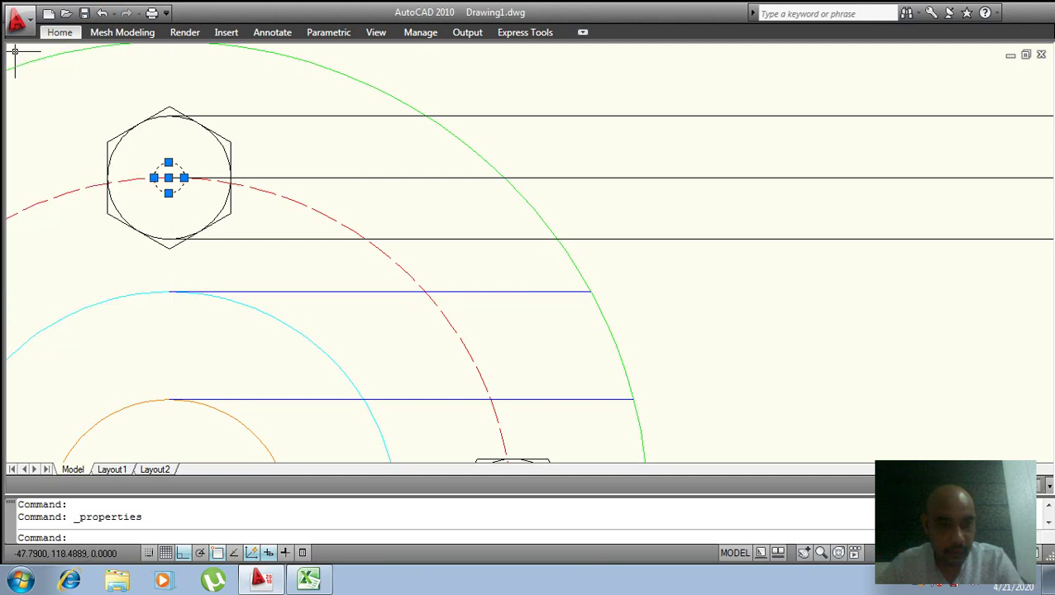
{"action": "double_click", "coordinate": [162, 117]}
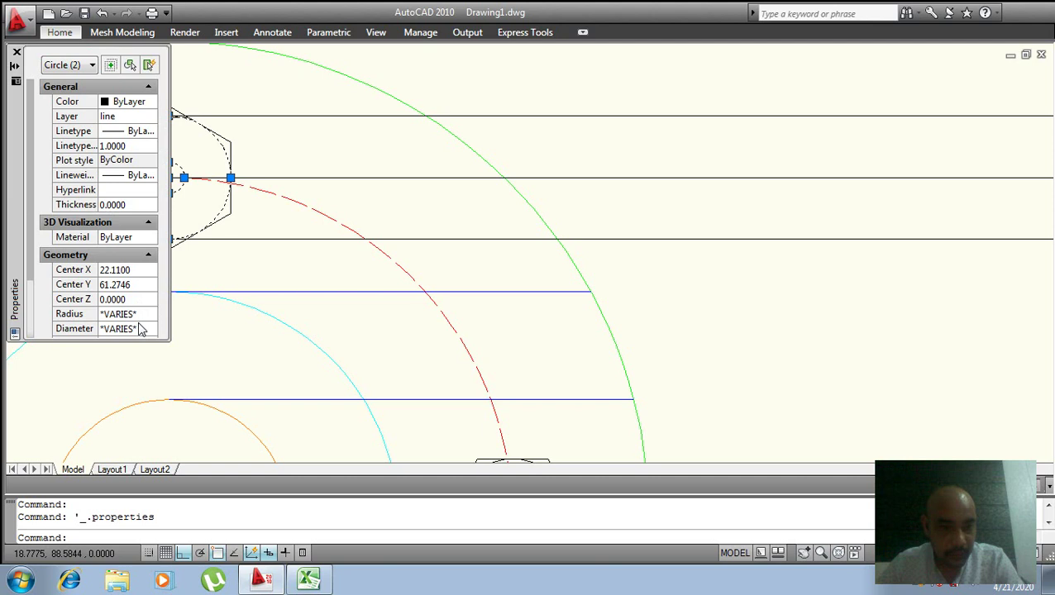
{"action": "key", "text": "Escape"}
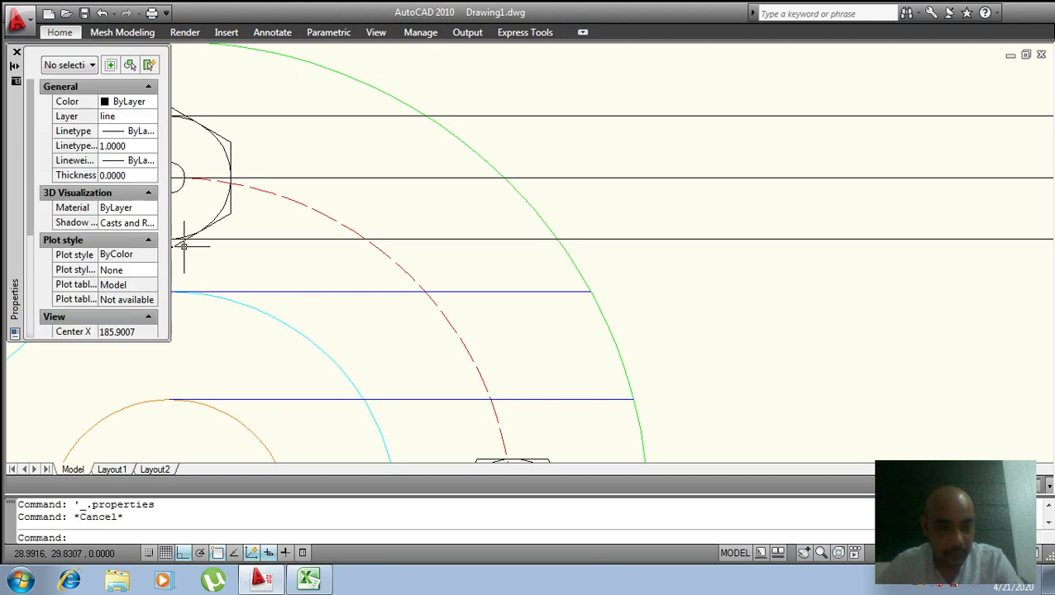
{"action": "left_click", "coordinate": [17, 53]}
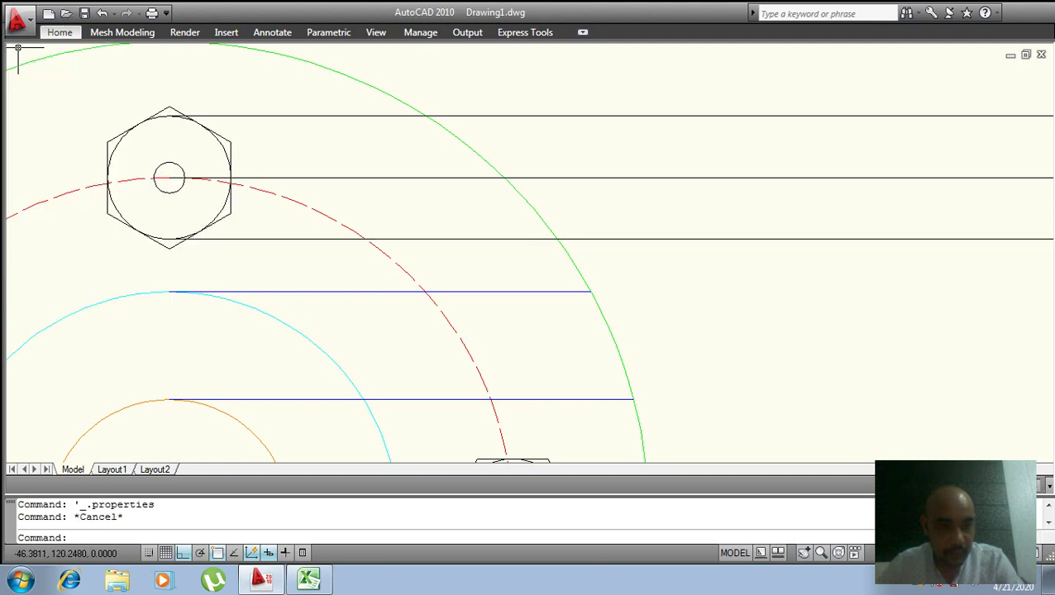
- Replace the large circle with a new 28-diameter circle centred on the bolt hole
{"action": "left_click", "coordinate": [218, 145]}
{"action": "key", "text": "Return"}
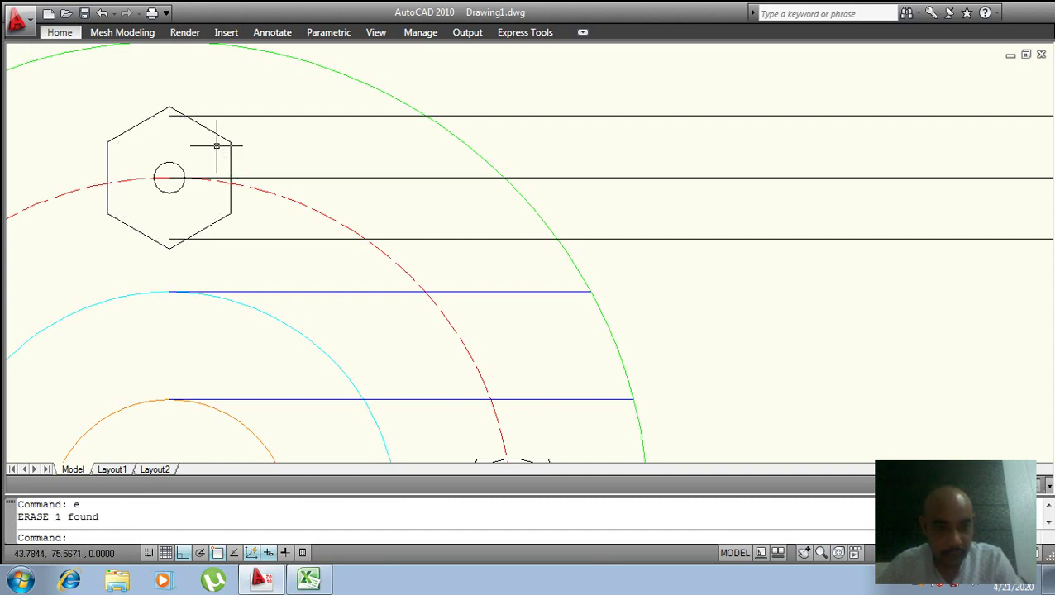
{"action": "type", "text": "c"}
{"action": "key", "text": "Return"}
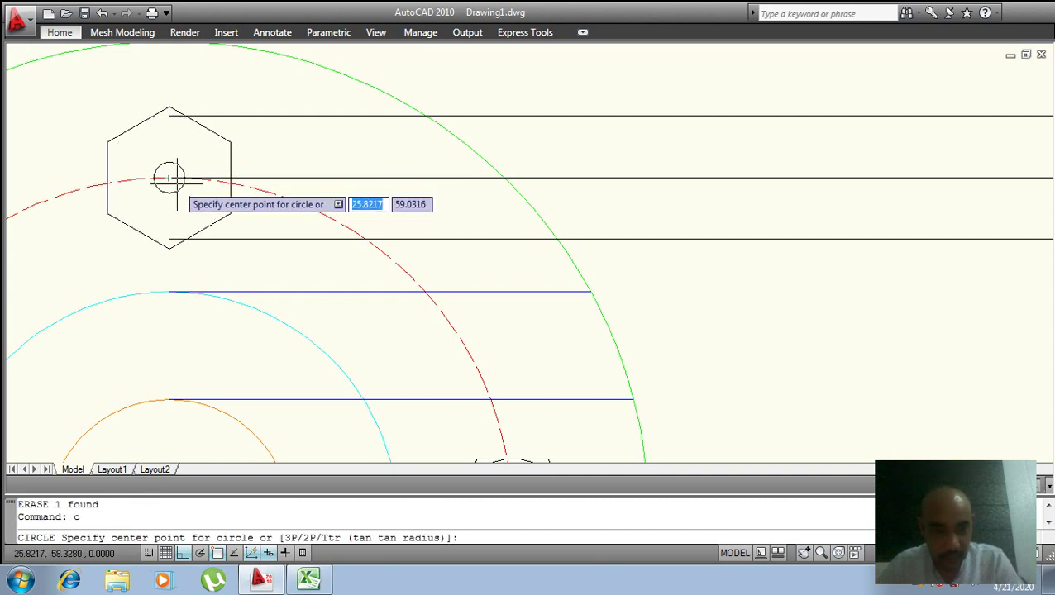
{"action": "left_click", "coordinate": [168, 177]}
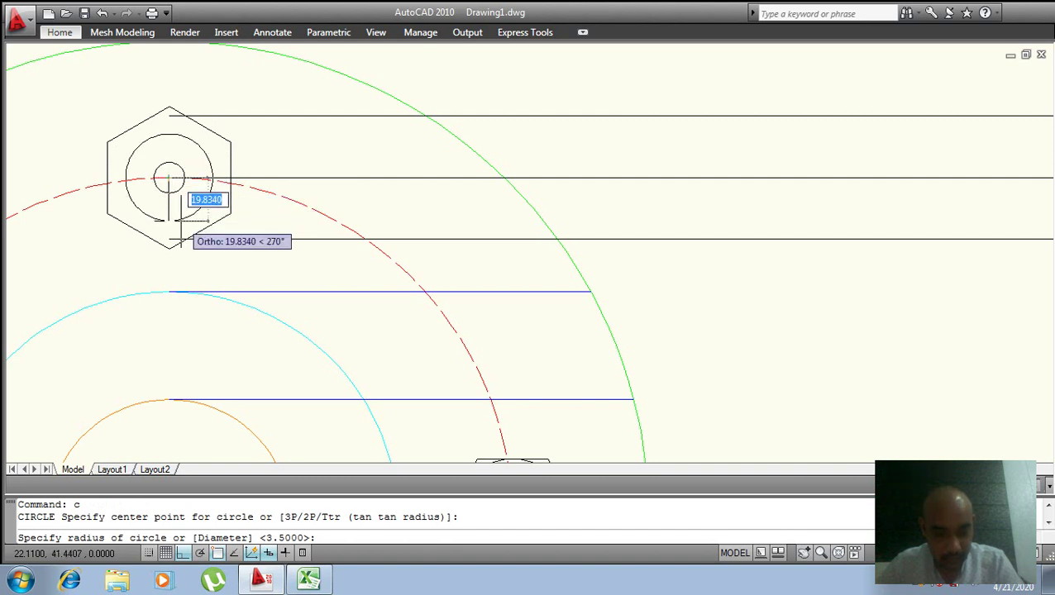
{"action": "type", "text": "d"}
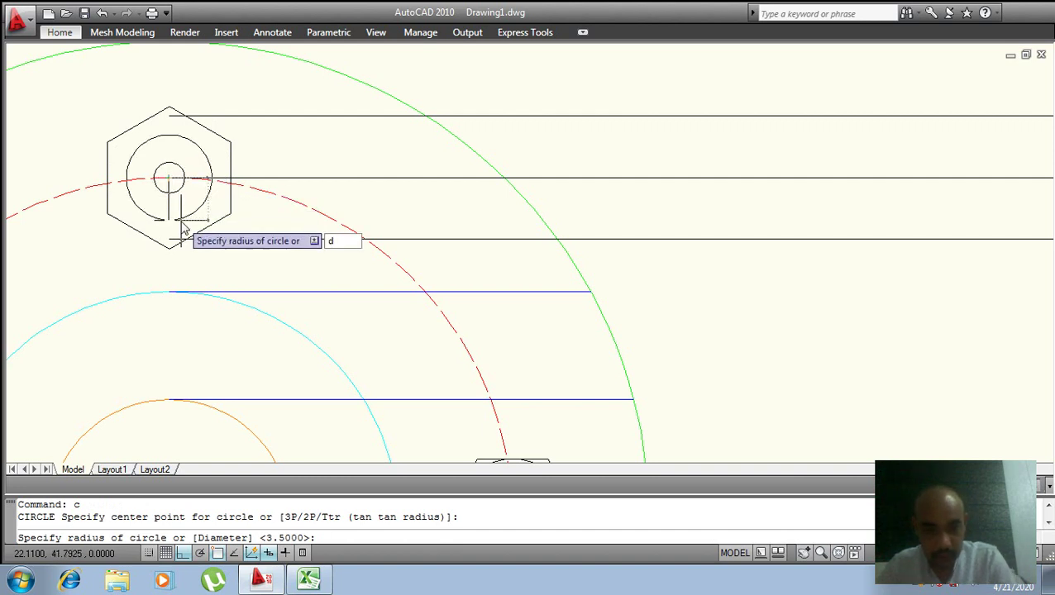
{"action": "key", "text": "Return"}
{"action": "type", "text": "28"}
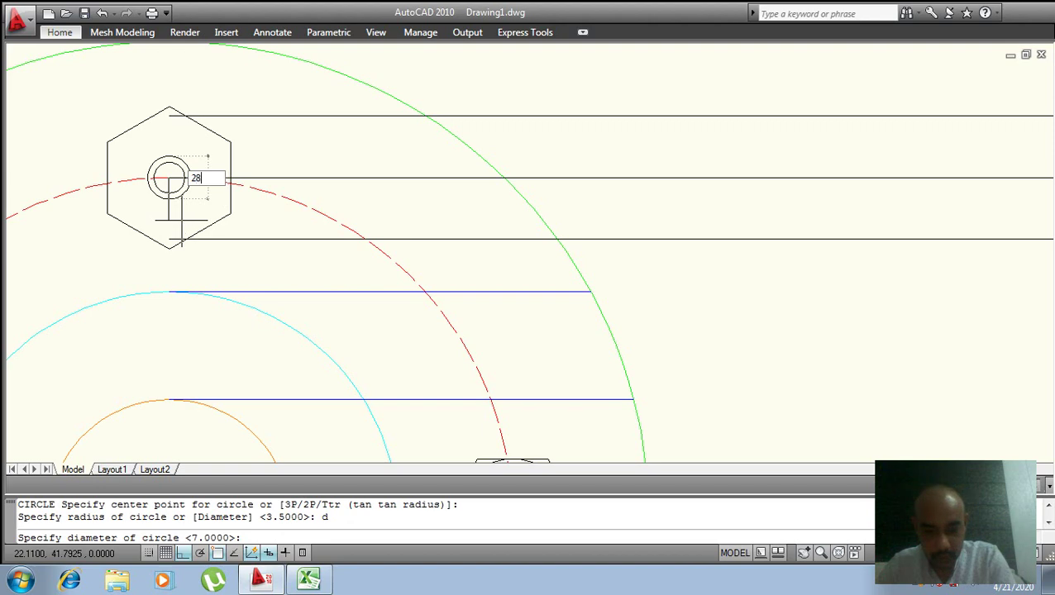
{"action": "key", "text": "Return"}
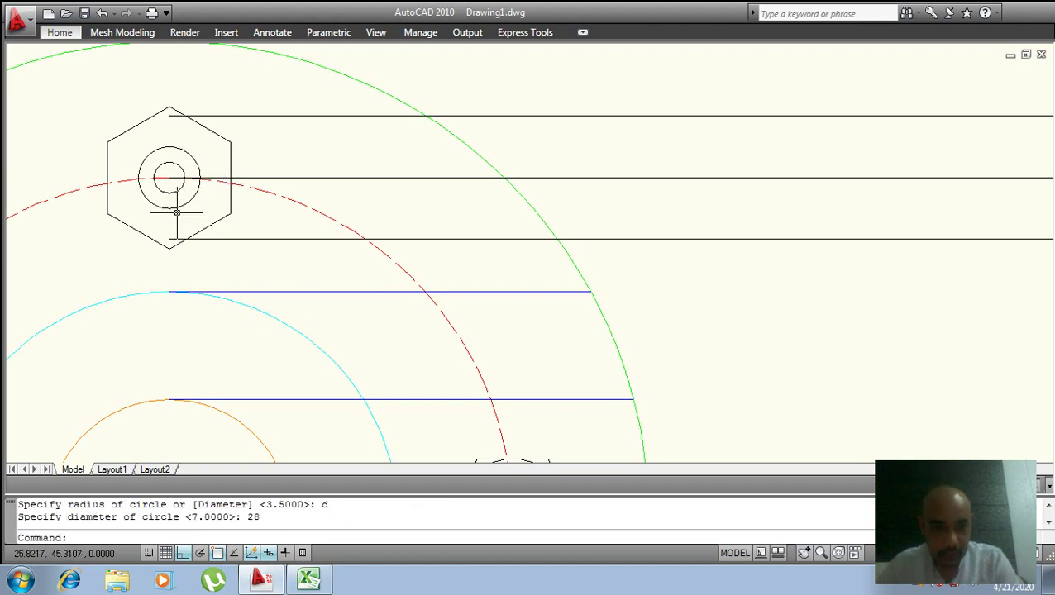
- Erase the top nut's hexagon and the three horizontal projection lines
{"action": "left_click", "coordinate": [168, 248]}
{"action": "left_click", "coordinate": [136, 246]}
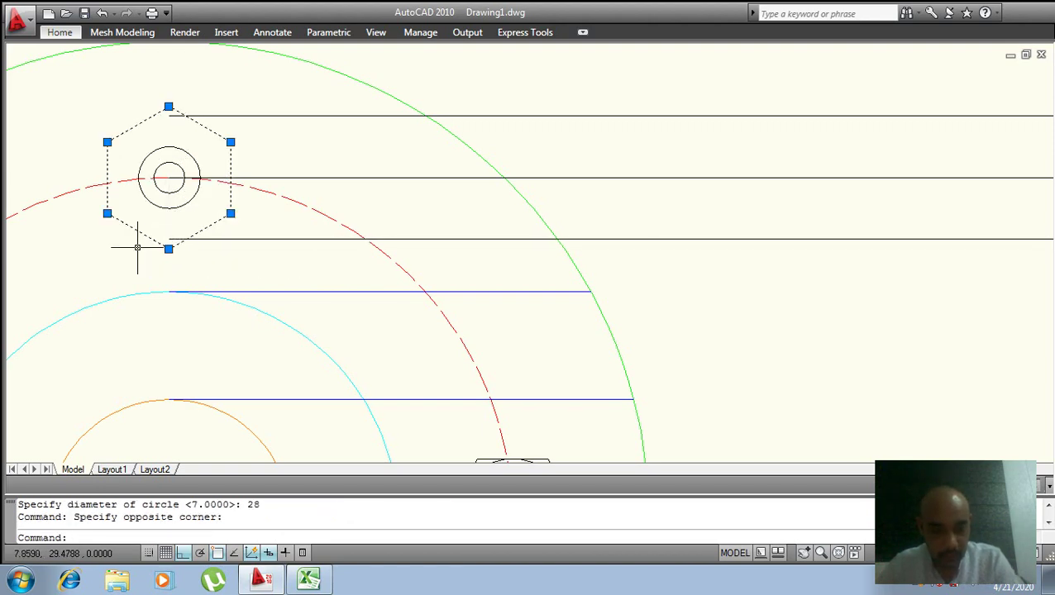
{"action": "type", "text": "e"}
{"action": "key", "text": "Return"}
{"action": "scroll", "coordinate": [579, 124], "scroll_direction": "down", "scroll_amount": 2}
{"action": "scroll", "coordinate": [662, 133], "scroll_direction": "down", "scroll_amount": 2}
{"action": "left_click", "coordinate": [824, 103]}
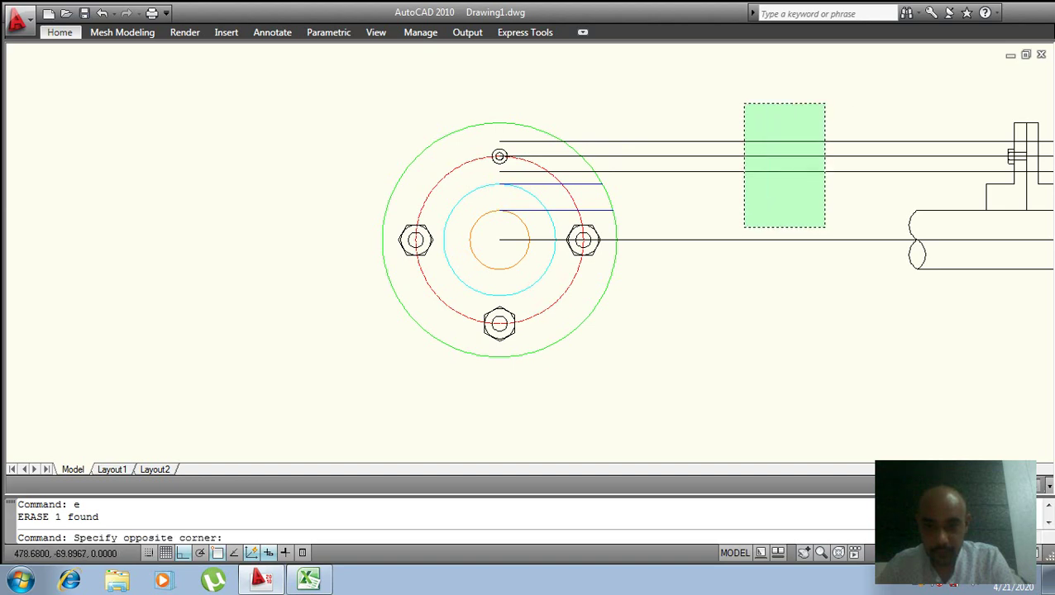
{"action": "left_click", "coordinate": [746, 227]}
{"action": "type", "text": "e"}
{"action": "key", "text": "Return"}
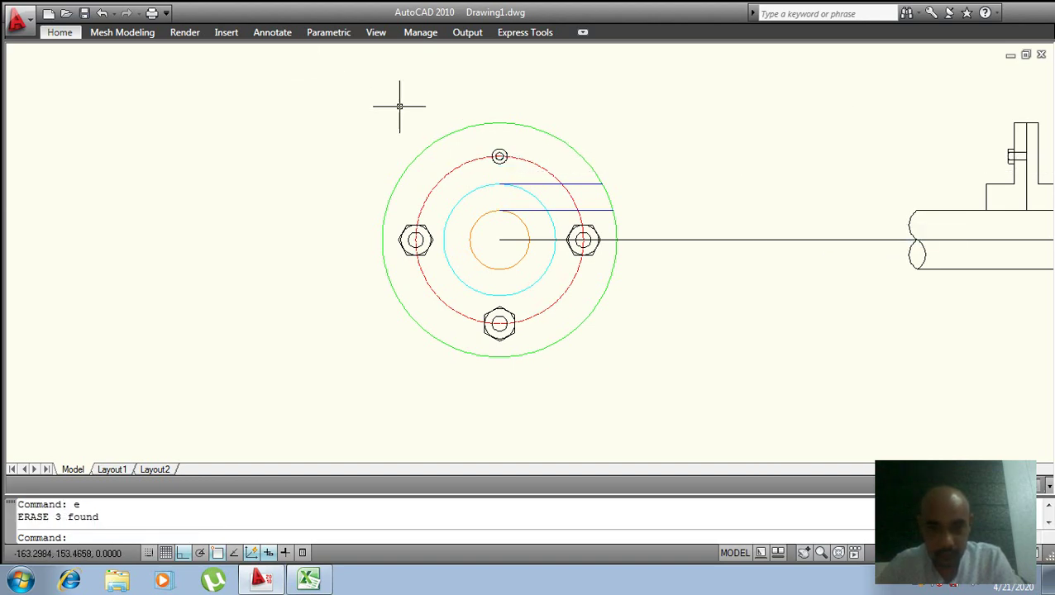
{"action": "scroll", "coordinate": [506, 157], "scroll_direction": "up", "scroll_amount": 5}
{"action": "middle_click_drag", "start_coordinate": [506, 137], "coordinate": [434, 150]}
{"action": "type", "text": "pol"}
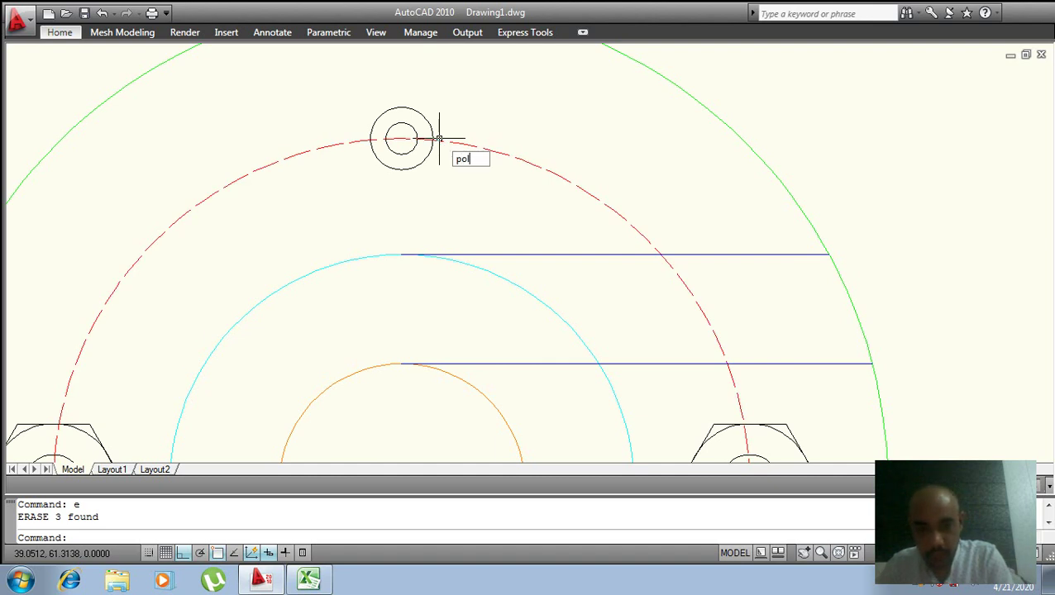
- Draw a six-sided hexagon centred on the top bolt, circumscribed about its 28 circle (radius 14)
{"action": "key", "text": "Return"}
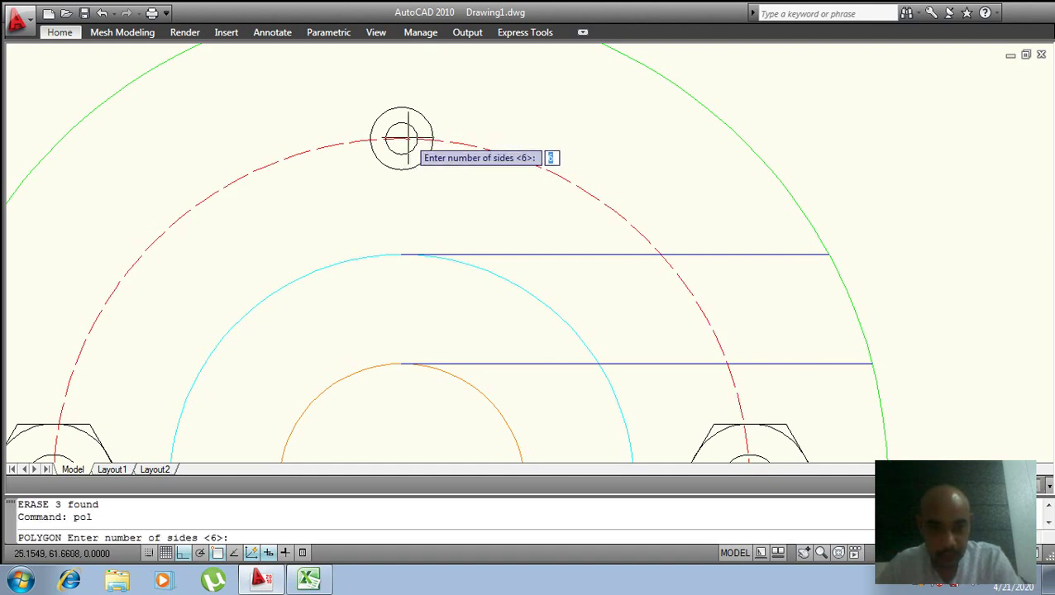
{"action": "key", "text": "Return"}
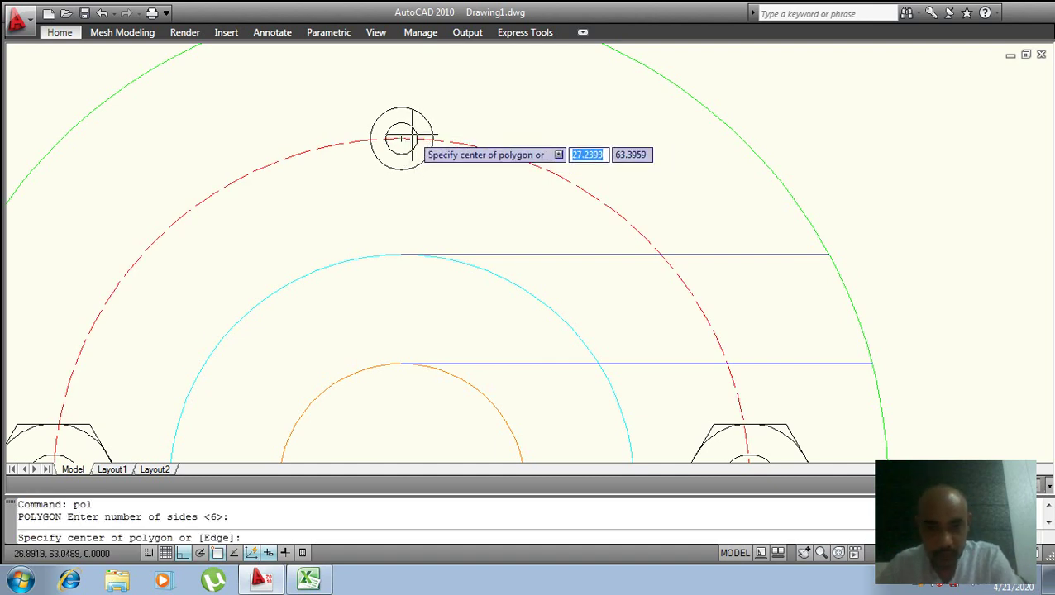
{"action": "left_click", "coordinate": [401, 138]}
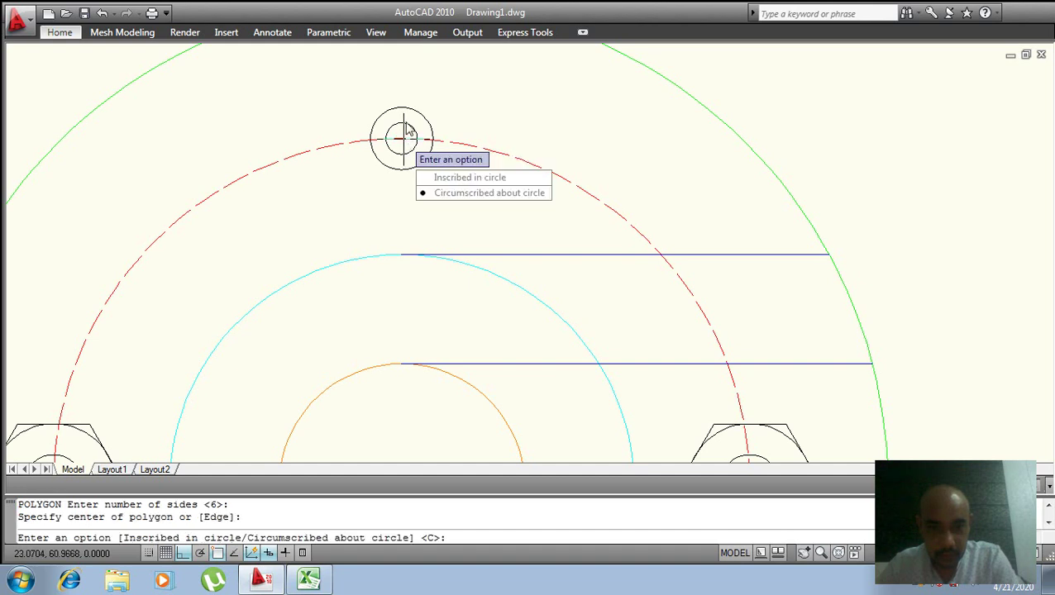
{"action": "left_click", "coordinate": [463, 192]}
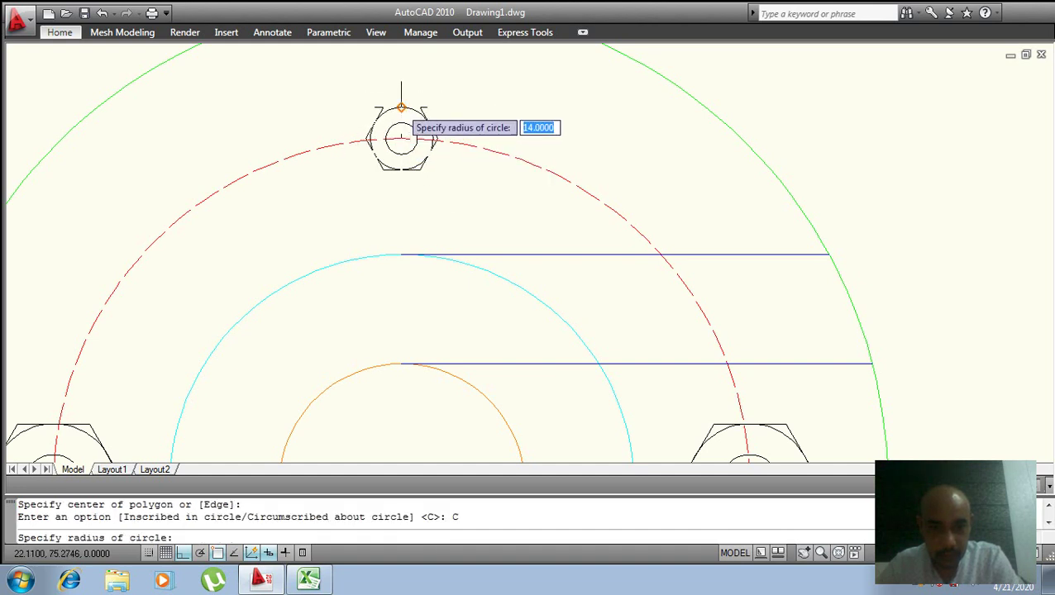
{"action": "left_click", "coordinate": [401, 108]}
{"action": "key", "text": "Escape"}
- Erase the left nut's hexagon and circles
{"action": "scroll", "coordinate": [439, 157], "scroll_direction": "down", "scroll_amount": 4}
{"action": "scroll", "coordinate": [413, 224], "scroll_direction": "up", "scroll_amount": 4}
{"action": "middle_click_drag", "start_coordinate": [386, 238], "coordinate": [583, 157]}
{"action": "left_click", "coordinate": [449, 179]}
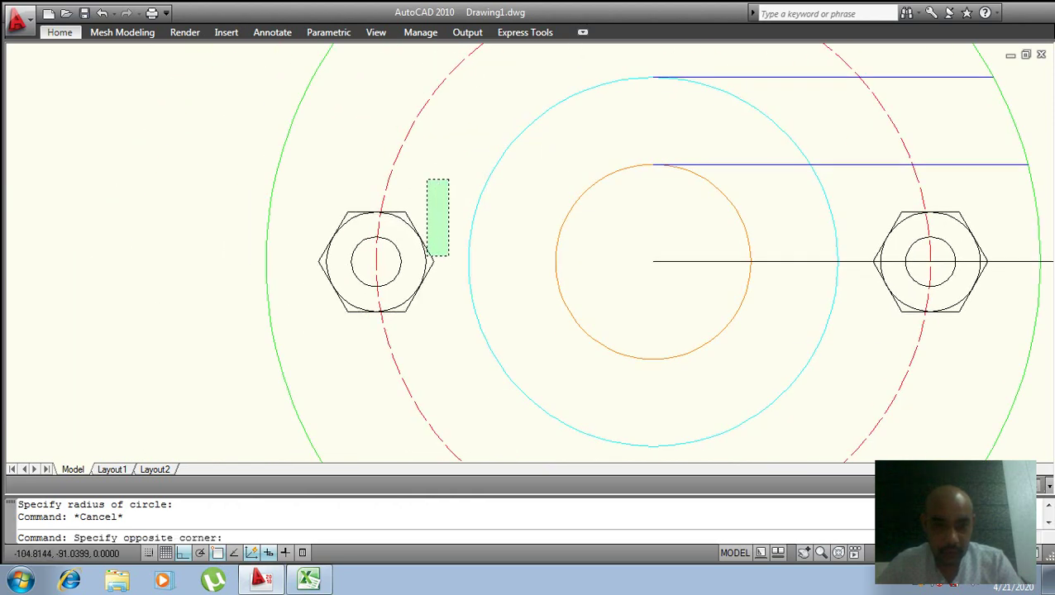
{"action": "left_click", "coordinate": [402, 322]}
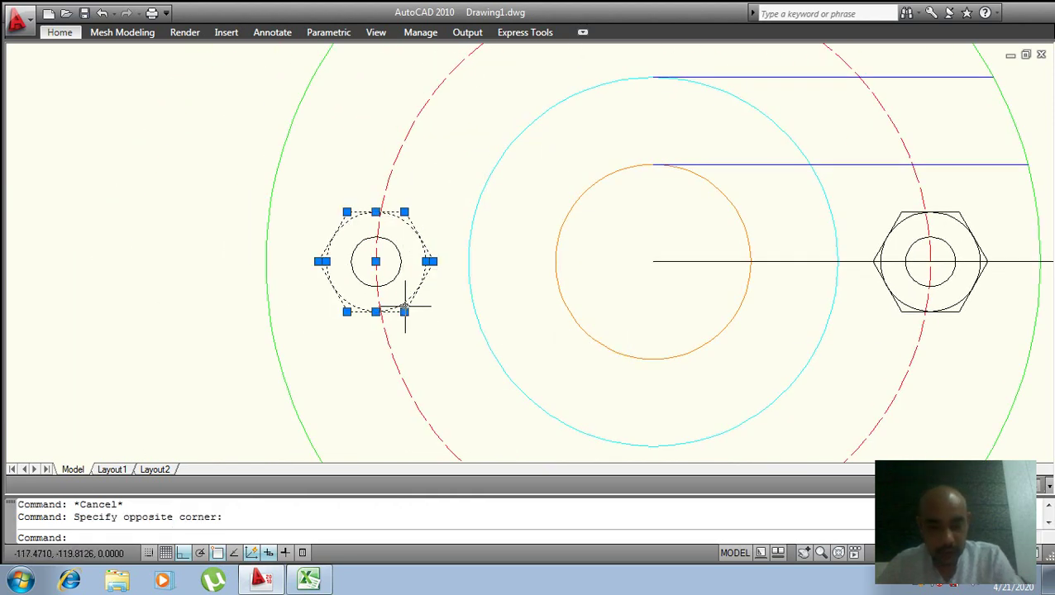
{"action": "type", "text": "e"}
{"action": "key", "text": "Return"}
{"action": "left_click", "coordinate": [396, 265]}
{"action": "left_click", "coordinate": [401, 268]}
{"action": "key", "text": "Return"}
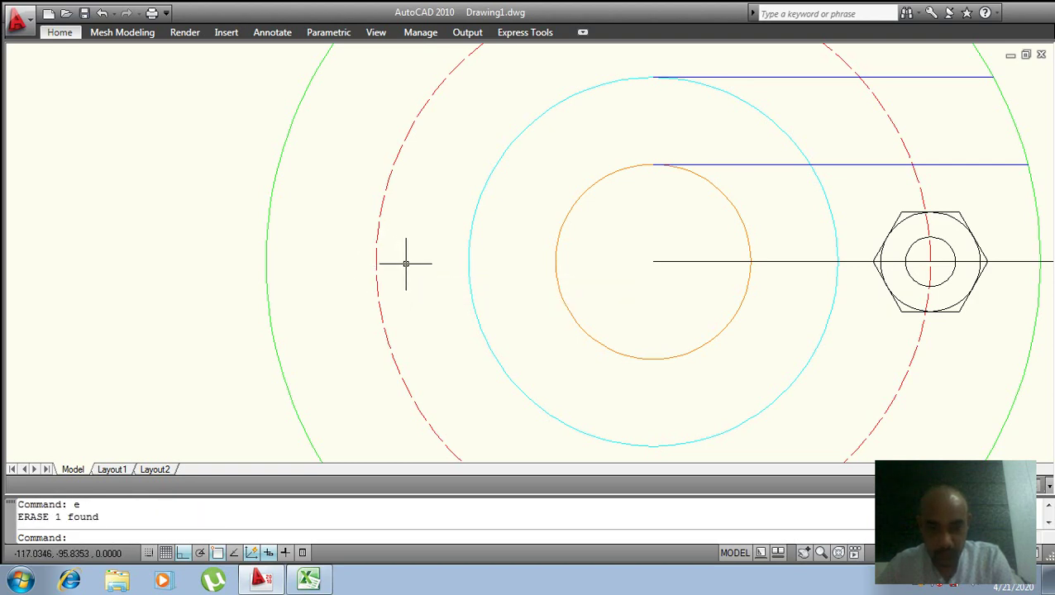
- Erase the right nut's hexagon and circles
{"action": "scroll", "coordinate": [406, 261], "scroll_direction": "down", "scroll_amount": 4}
{"action": "middle_click_drag", "start_coordinate": [575, 259], "coordinate": [464, 226]}
{"action": "scroll", "coordinate": [497, 225], "scroll_direction": "up", "scroll_amount": 6}
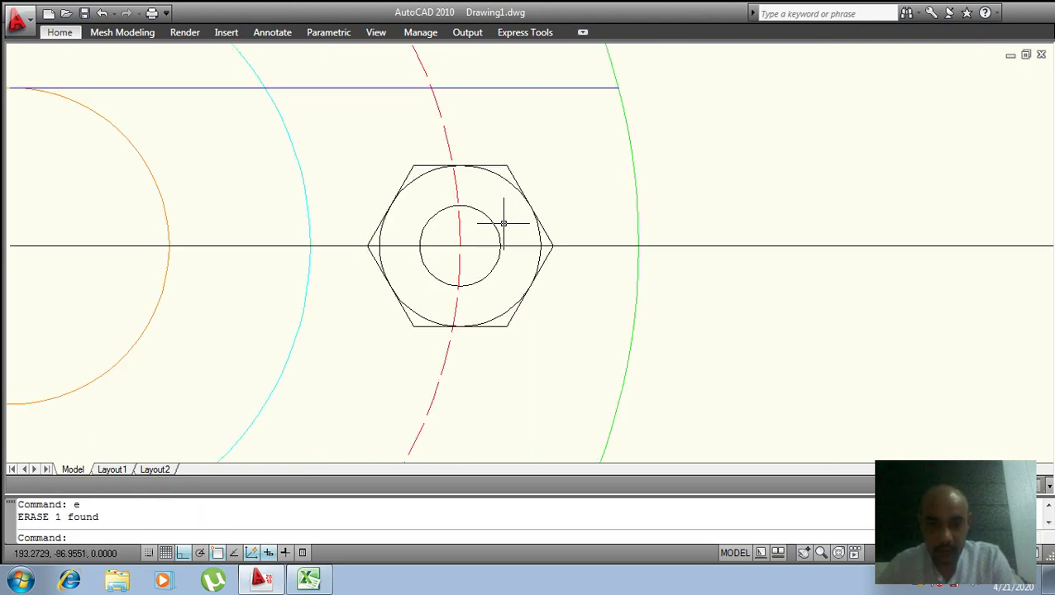
{"action": "left_click", "coordinate": [562, 157]}
{"action": "left_click", "coordinate": [471, 232]}
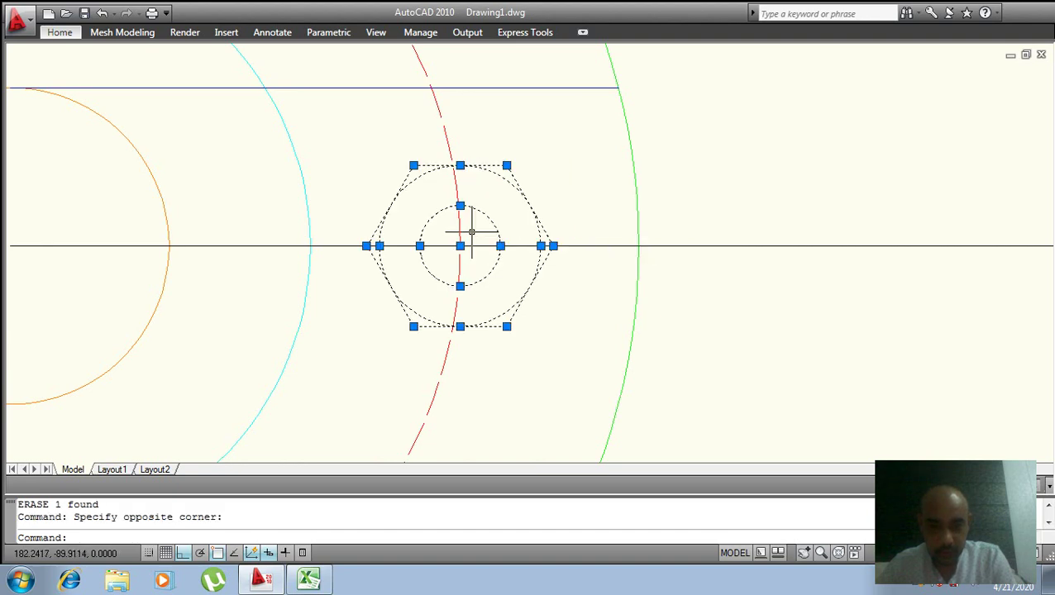
{"action": "key", "text": "e"}
{"action": "key", "text": "Return"}
- Erase the lower nut's hexagon and circles, returning the view to the top nut
{"action": "scroll", "coordinate": [431, 283], "scroll_direction": "down", "scroll_amount": 5}
{"action": "middle_click_drag", "start_coordinate": [431, 283], "coordinate": [489, 169]}
{"action": "scroll", "coordinate": [424, 254], "scroll_direction": "up", "scroll_amount": 5}
{"action": "left_click", "coordinate": [505, 218]}
{"action": "left_click", "coordinate": [286, 306]}
{"action": "key", "text": "e"}
{"action": "key", "text": "Return"}
{"action": "scroll", "coordinate": [314, 248], "scroll_direction": "down", "scroll_amount": 5}
{"action": "mouse_move", "coordinate": [342, 207]}
{"action": "middle_mouse_down"}
{"action": "mouse_move", "coordinate": [362, 297]}
{"action": "mouse_move", "coordinate": [491, 329]}
{"action": "middle_mouse_up"}
{"action": "scroll", "coordinate": [329, 175], "scroll_direction": "up", "scroll_amount": 5}
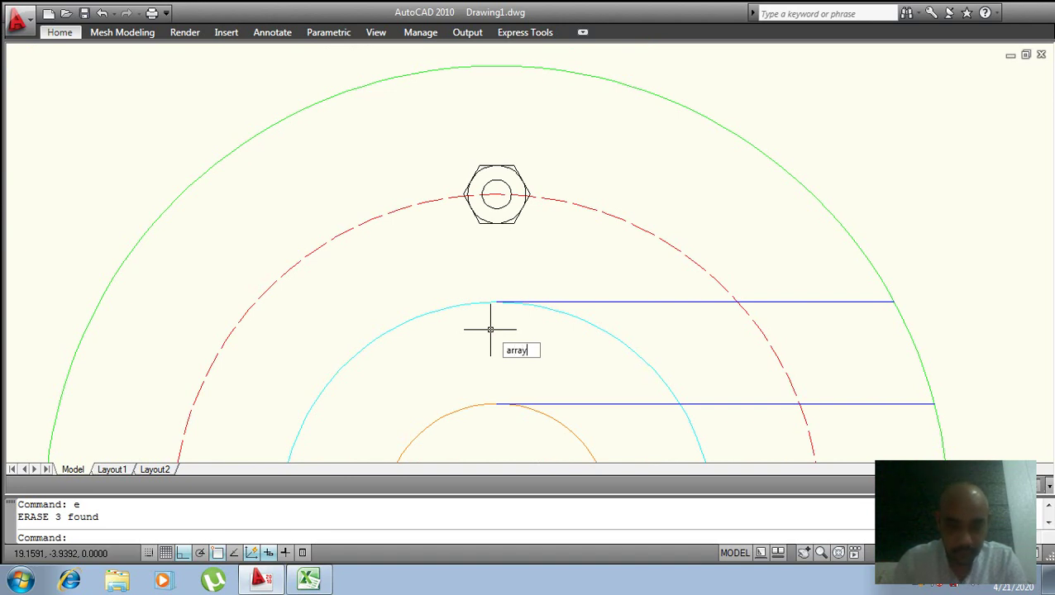
- Set up a polar array of the top nut centred on the bolt circle's centre
{"action": "key", "text": "Return"}
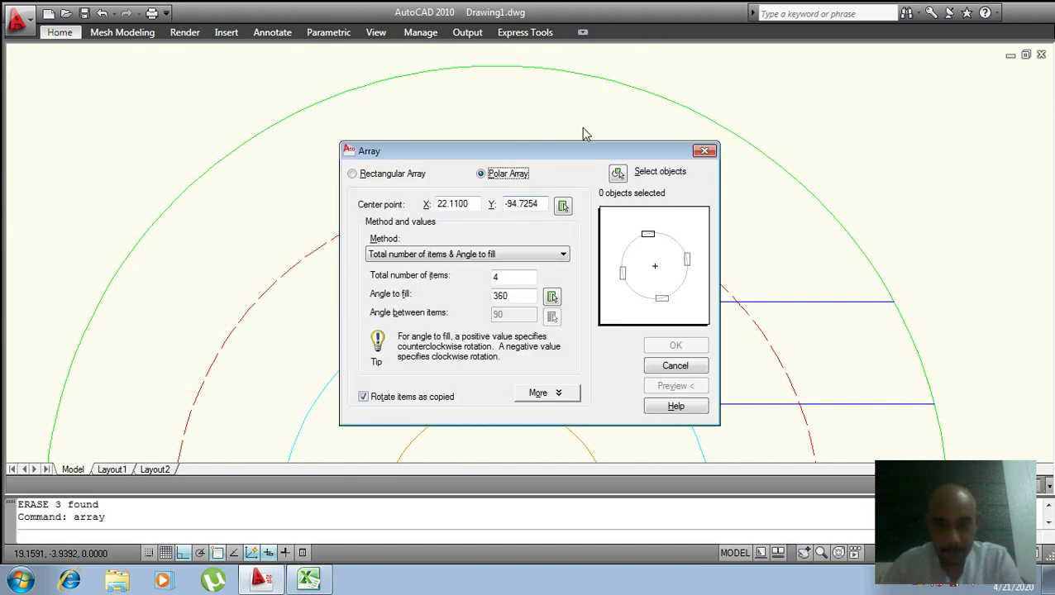
{"action": "left_click", "coordinate": [617, 175]}
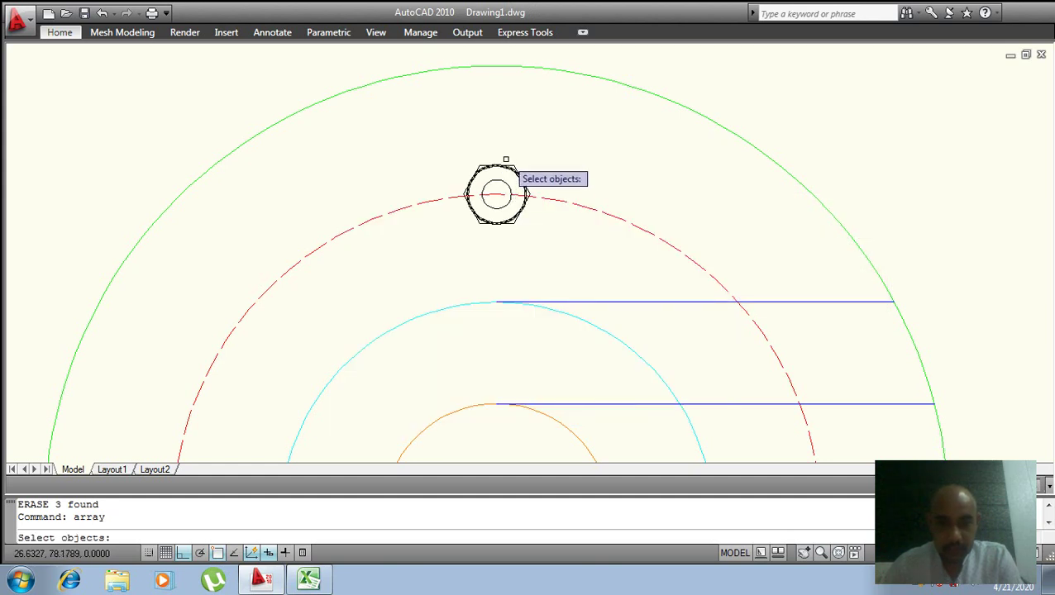
{"action": "left_click", "coordinate": [541, 135]}
{"action": "left_click", "coordinate": [464, 190]}
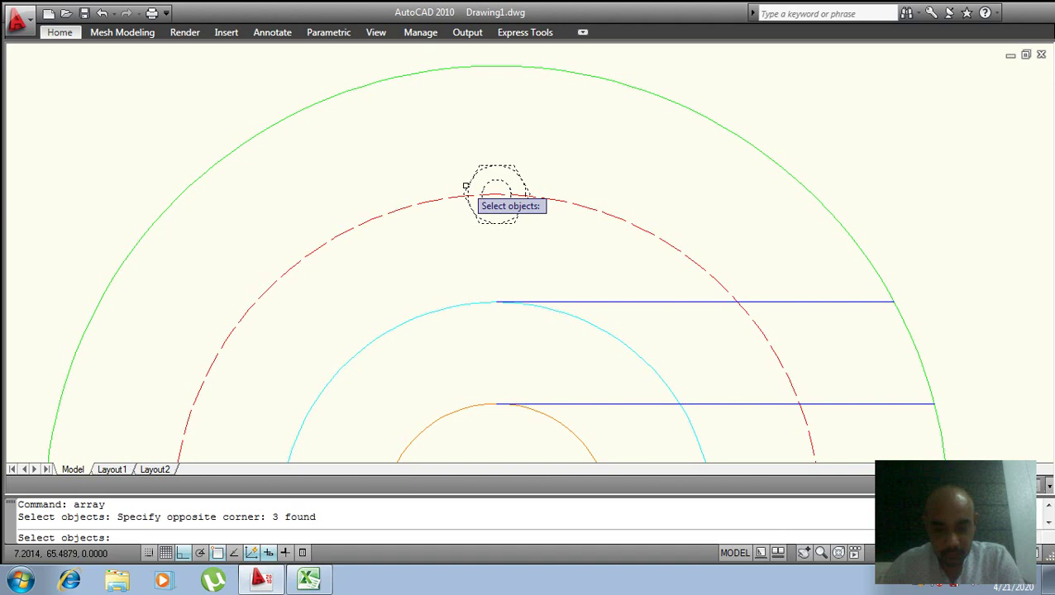
{"action": "key", "text": "Return"}
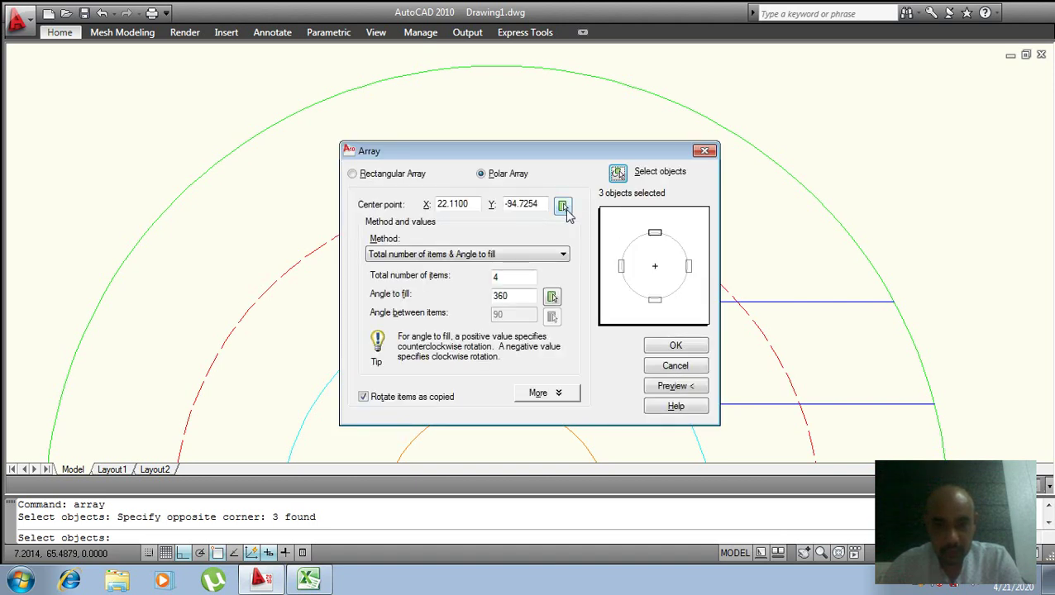
{"action": "left_click", "coordinate": [563, 207]}
{"action": "scroll", "coordinate": [657, 161], "scroll_direction": "down", "scroll_amount": 2}
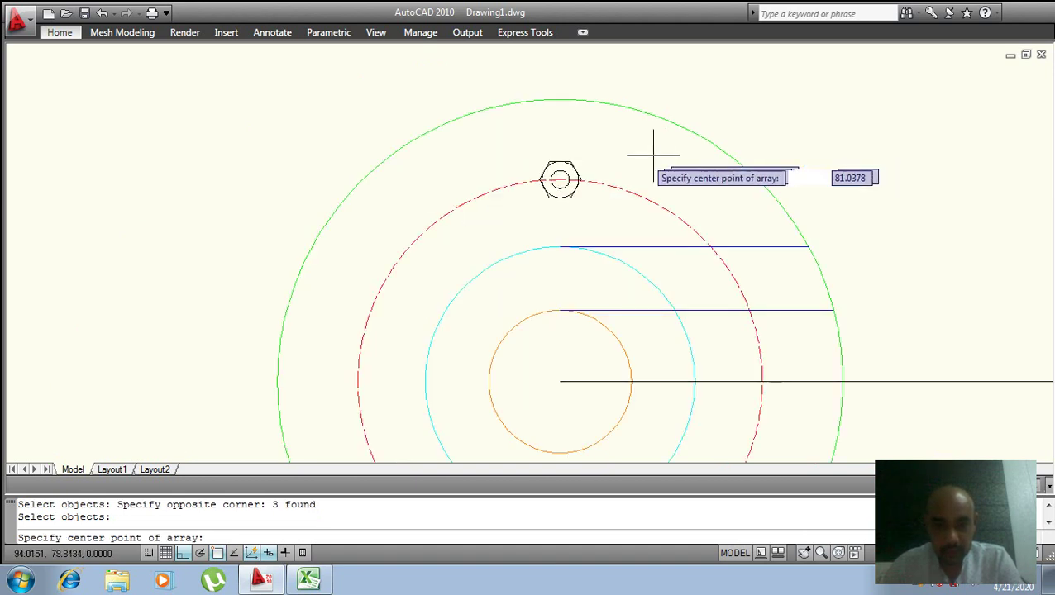
{"action": "left_click", "coordinate": [559, 382]}
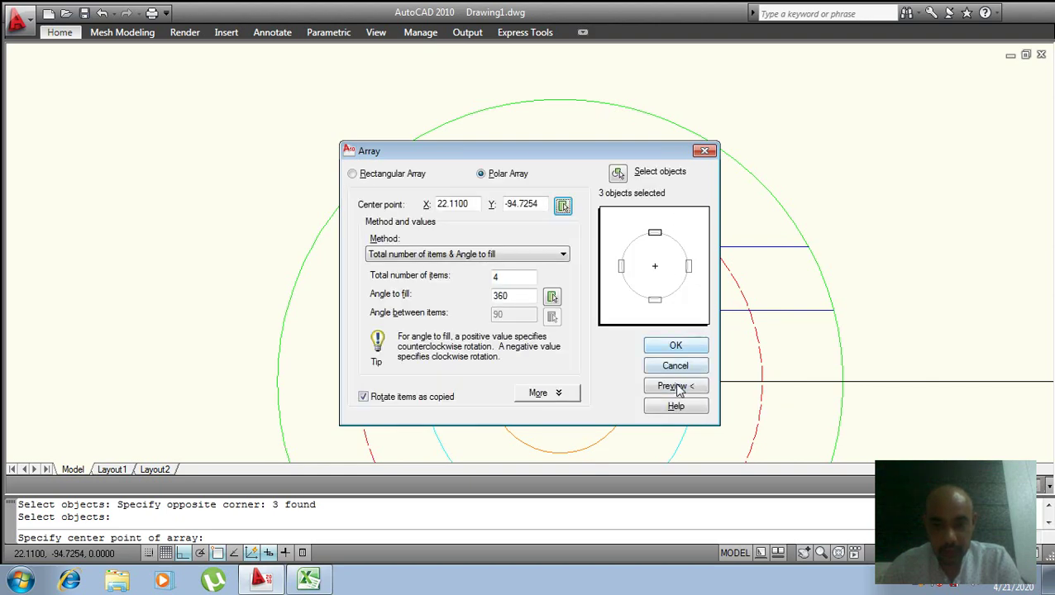
- Preview and create the array of 4 nuts over 360°
{"action": "left_click", "coordinate": [676, 387]}
{"action": "scroll", "coordinate": [613, 259], "scroll_direction": "down", "scroll_amount": 2}
{"action": "mouse_move", "coordinate": [613, 258]}
{"action": "middle_mouse_down"}
{"action": "mouse_move", "coordinate": [538, 212]}
{"action": "mouse_move", "coordinate": [398, 162]}
{"action": "middle_mouse_up"}
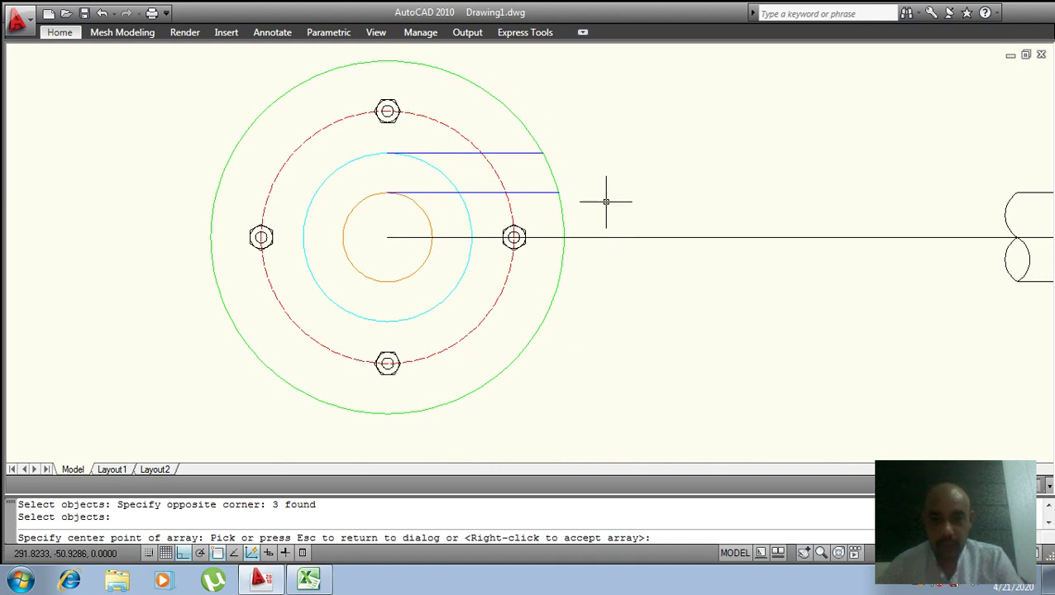
{"action": "left_click", "coordinate": [447, 152]}
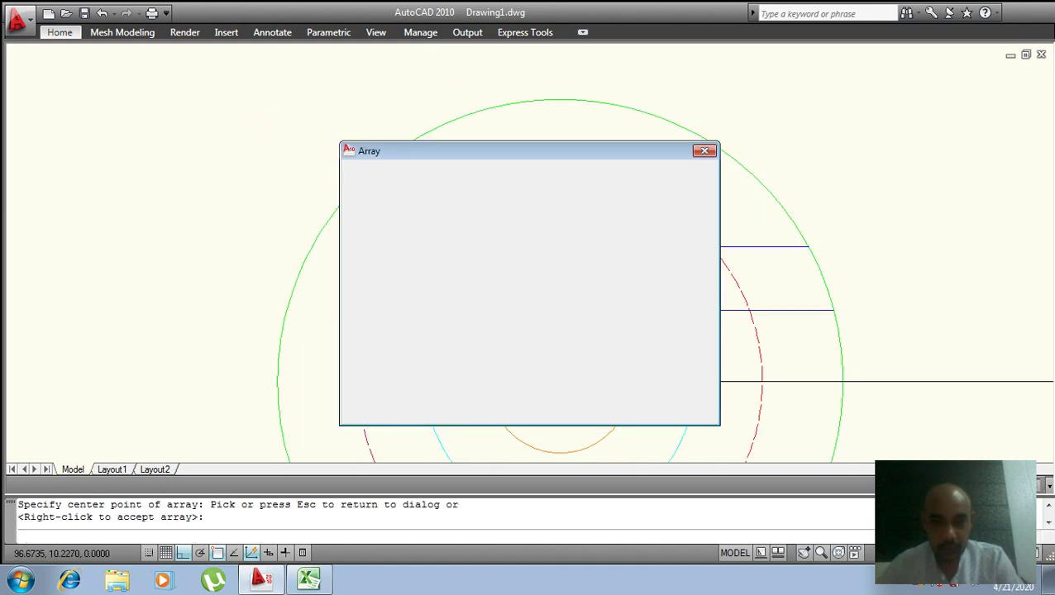
{"action": "left_click", "coordinate": [682, 345]}
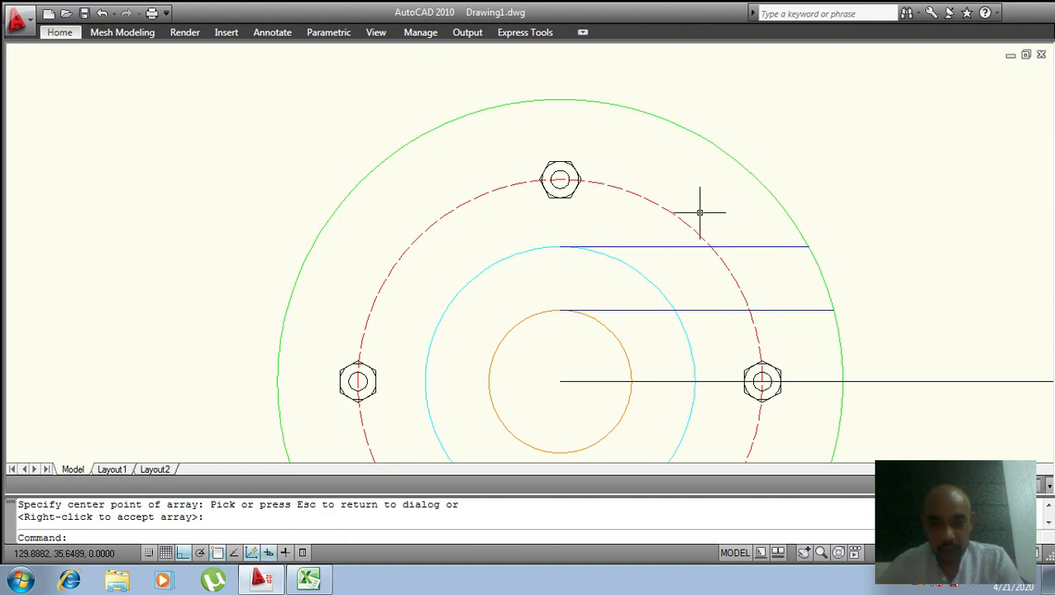
{"action": "middle_click_drag", "start_coordinate": [697, 214], "coordinate": [494, 141]}
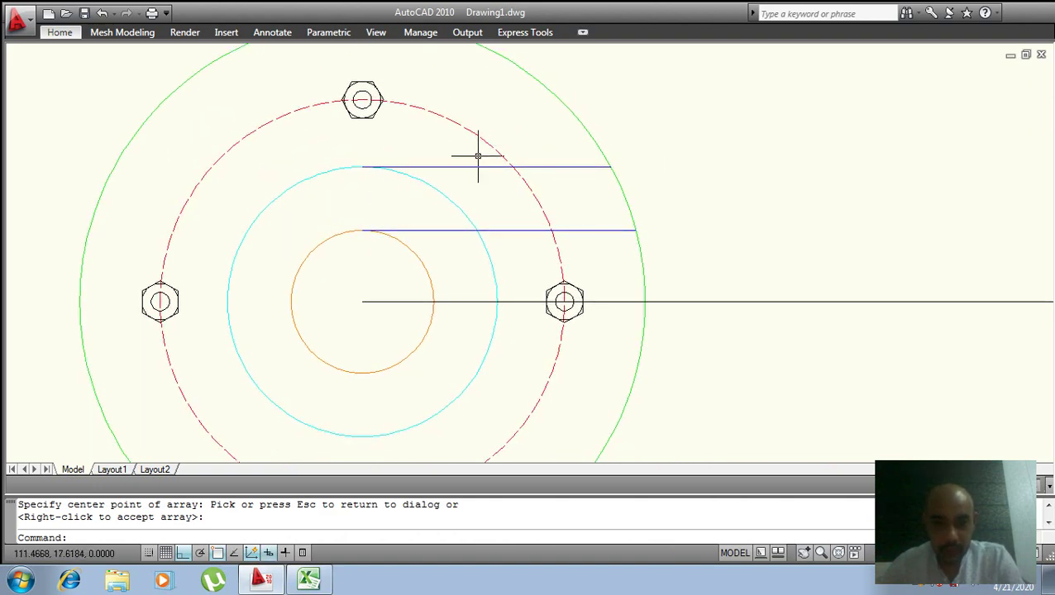
{"action": "left_click", "coordinate": [478, 154]}
{"action": "key", "text": "Escape"}
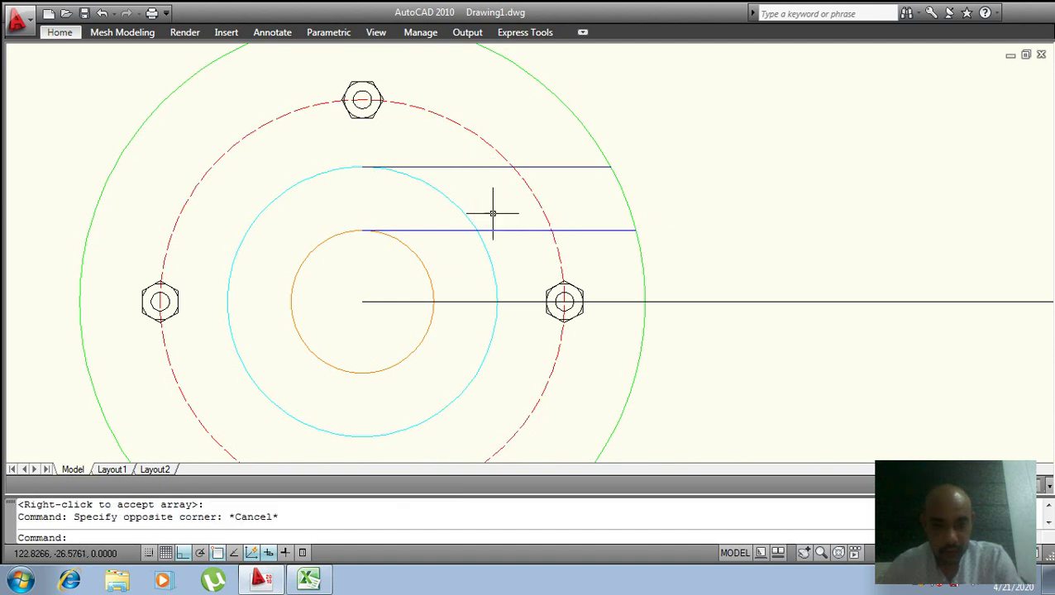
- Erase the upper and lower blue horizontal lines
{"action": "left_click", "coordinate": [588, 247]}
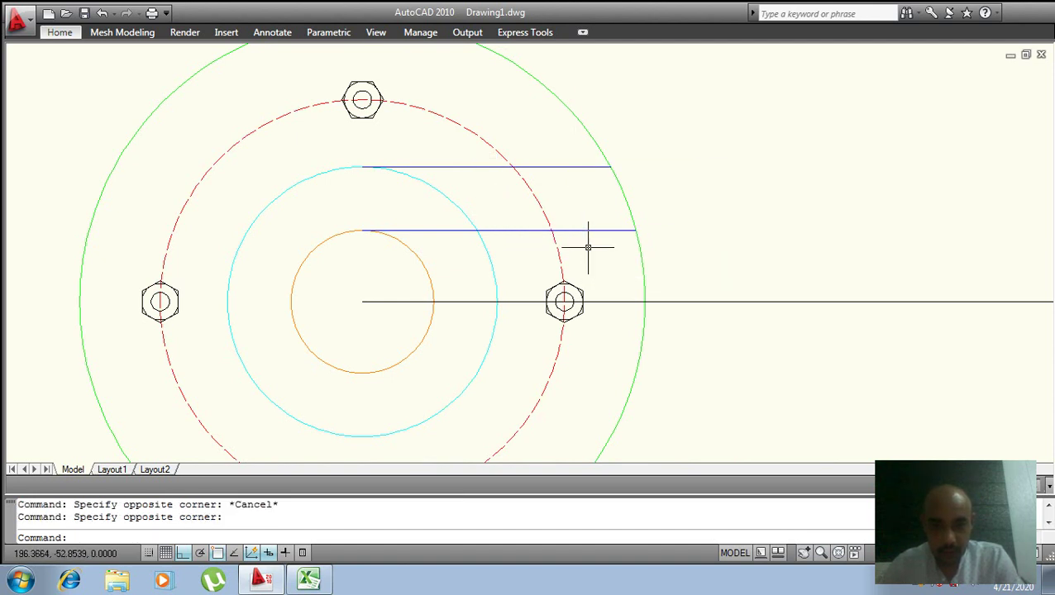
{"action": "left_click", "coordinate": [568, 167]}
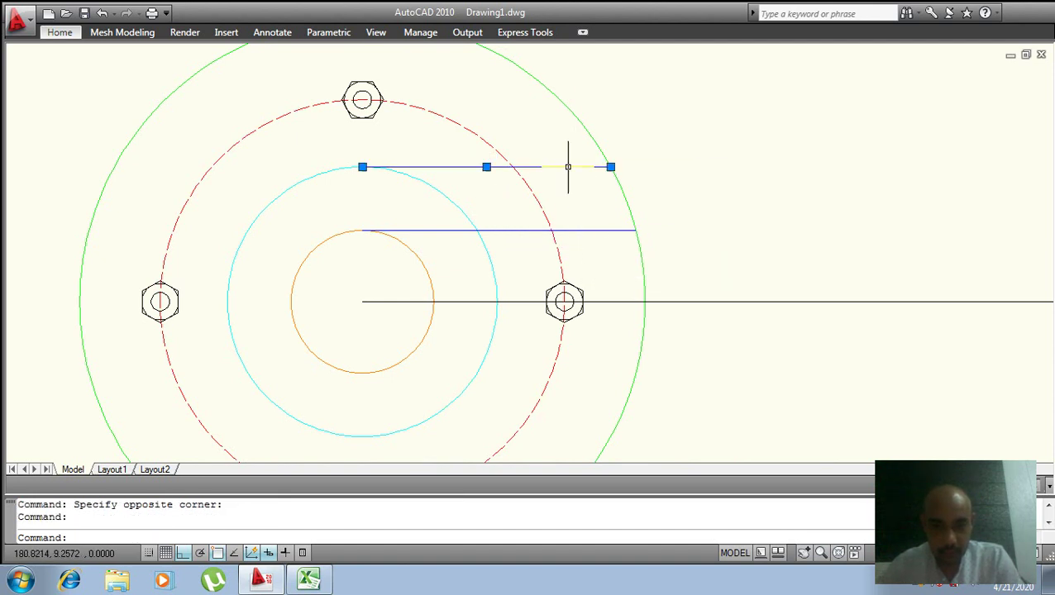
{"action": "left_click", "coordinate": [592, 230]}
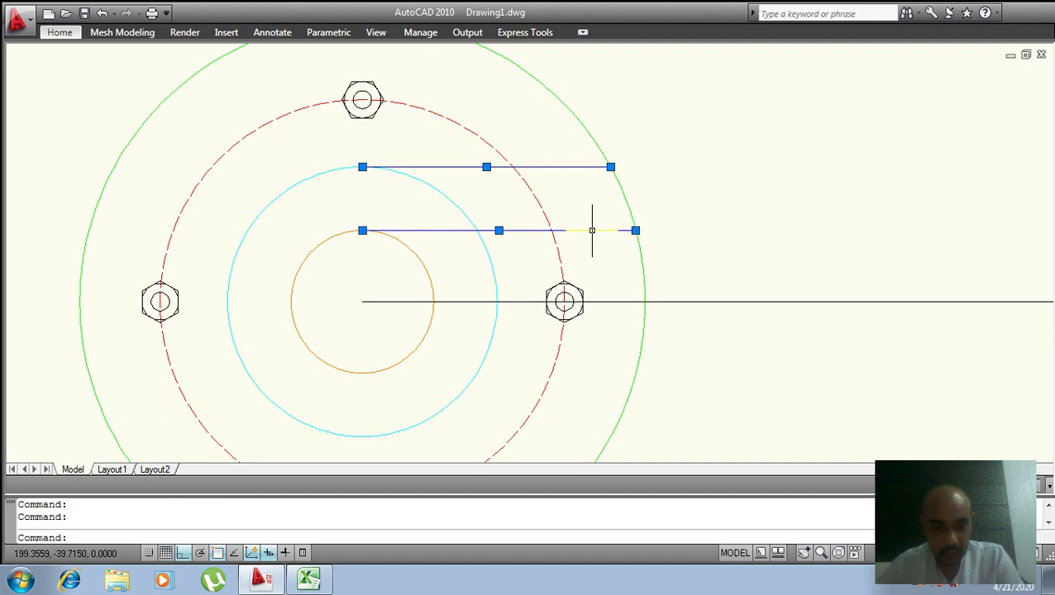
{"action": "type", "text": "e"}
{"action": "key", "text": "Return"}
- Pan across to the bracket side view's flange step corner
{"action": "scroll", "coordinate": [600, 225], "scroll_direction": "down", "scroll_amount": 3}
{"action": "middle_click_drag", "start_coordinate": [746, 233], "coordinate": [417, 226]}
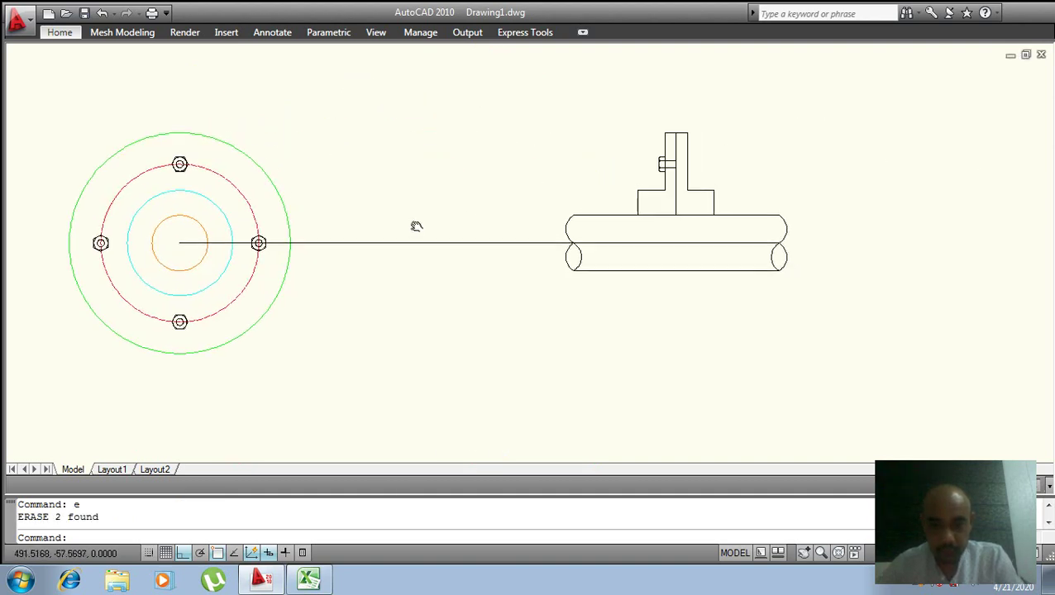
{"action": "scroll", "coordinate": [676, 172], "scroll_direction": "up", "scroll_amount": 2}
{"action": "middle_click_drag", "start_coordinate": [666, 170], "coordinate": [581, 171]}
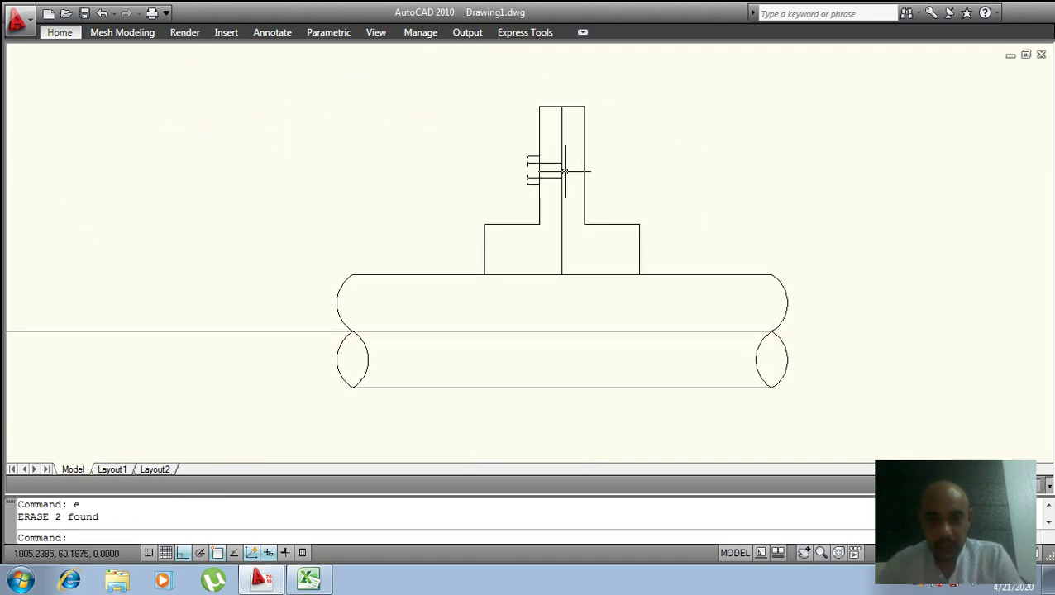
{"action": "scroll", "coordinate": [566, 169], "scroll_direction": "down", "scroll_amount": 2}
{"action": "middle_click_drag", "start_coordinate": [777, 200], "coordinate": [935, 146]}
{"action": "scroll", "coordinate": [895, 153], "scroll_direction": "down", "scroll_amount": 1}
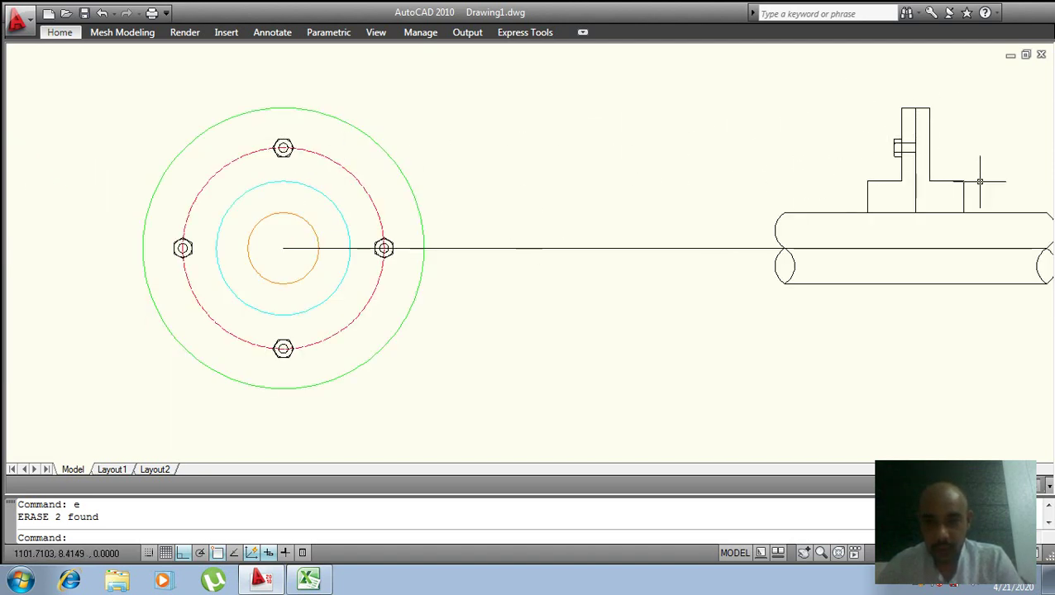
{"action": "scroll", "coordinate": [980, 181], "scroll_direction": "up", "scroll_amount": 3}
{"action": "middle_click_drag", "start_coordinate": [926, 172], "coordinate": [679, 217]}
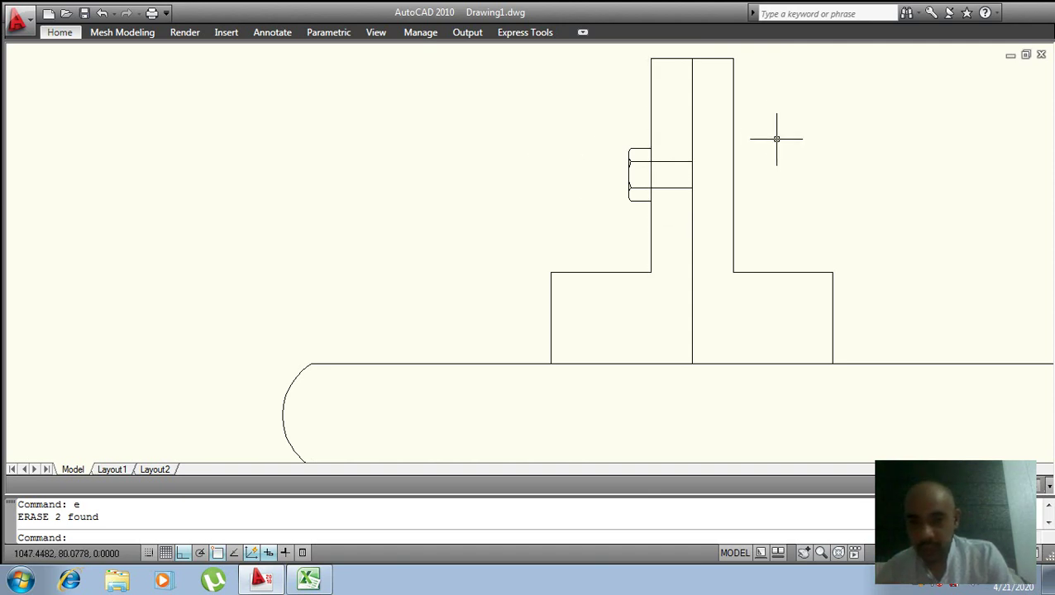
{"action": "middle_click_drag", "start_coordinate": [722, 168], "coordinate": [600, 212]}
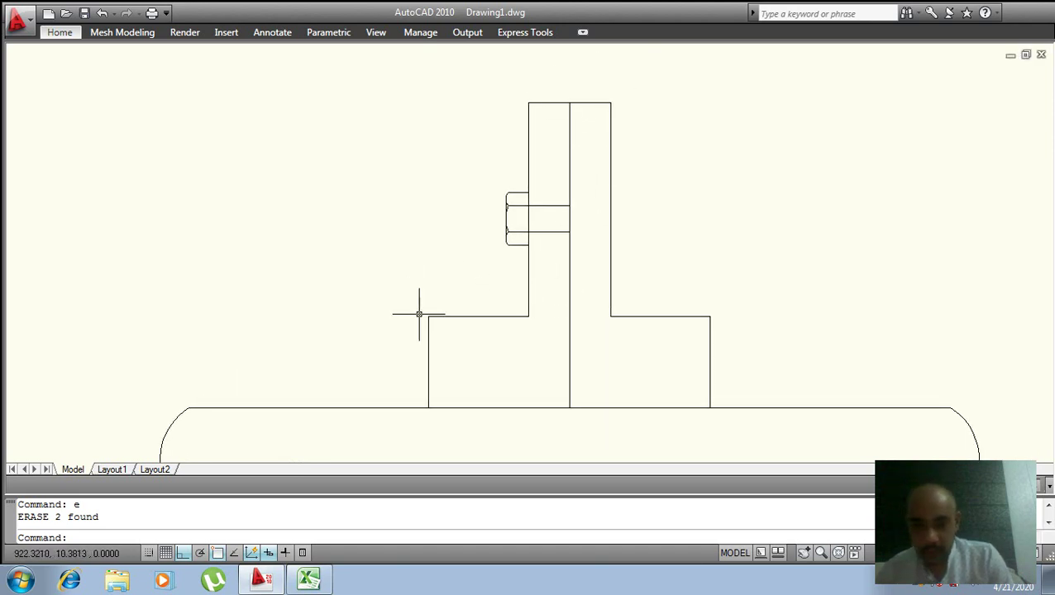
{"action": "scroll", "coordinate": [445, 334], "scroll_direction": "up", "scroll_amount": 3}
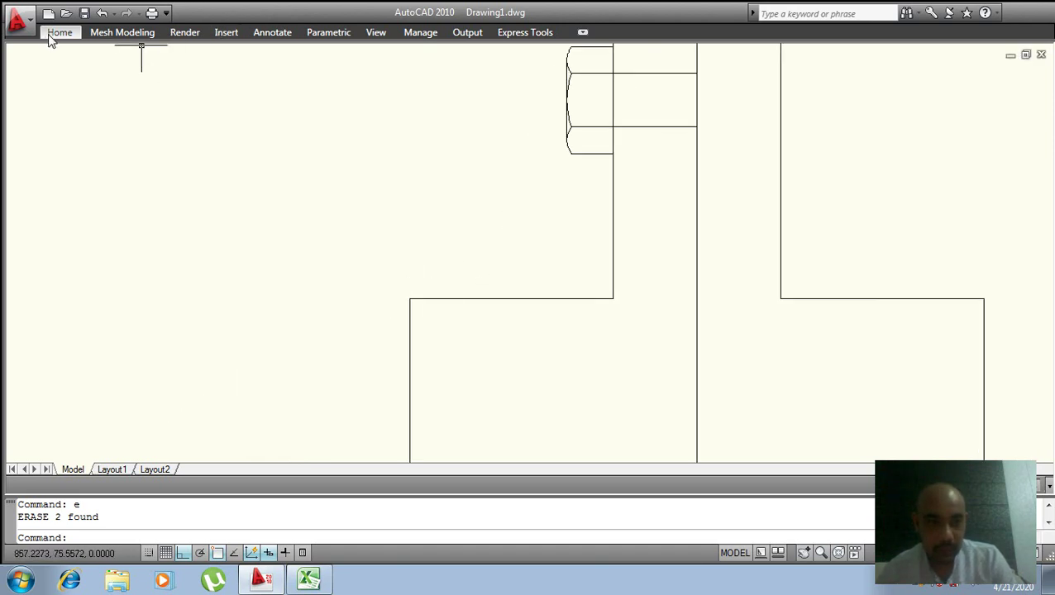
- Round two corners of the side view's flange step with radius-2 fillets
{"action": "left_click", "coordinate": [52, 34]}
{"action": "left_click", "coordinate": [414, 71]}
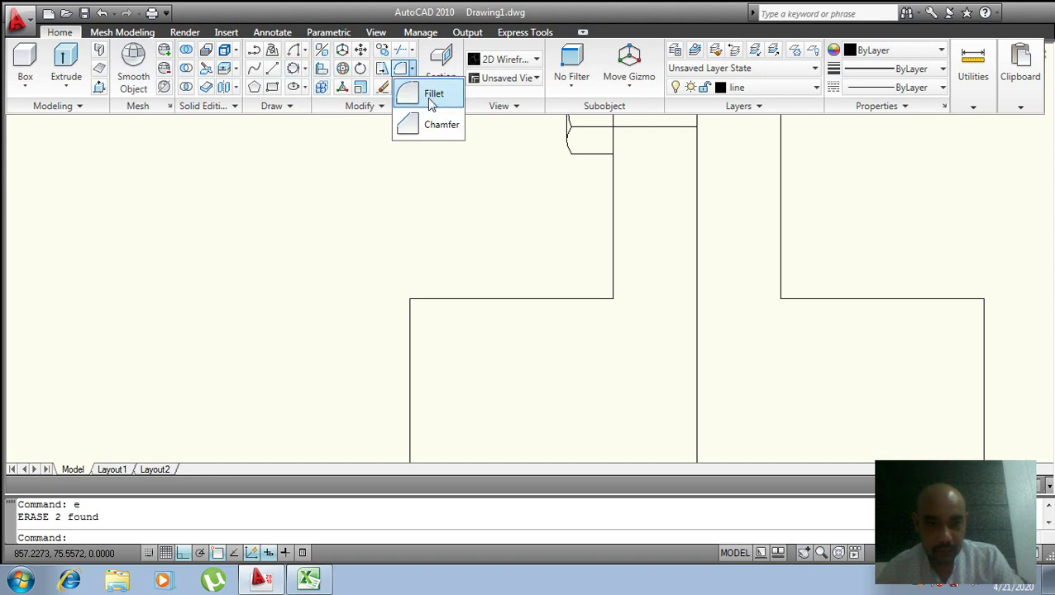
{"action": "left_click", "coordinate": [432, 125]}
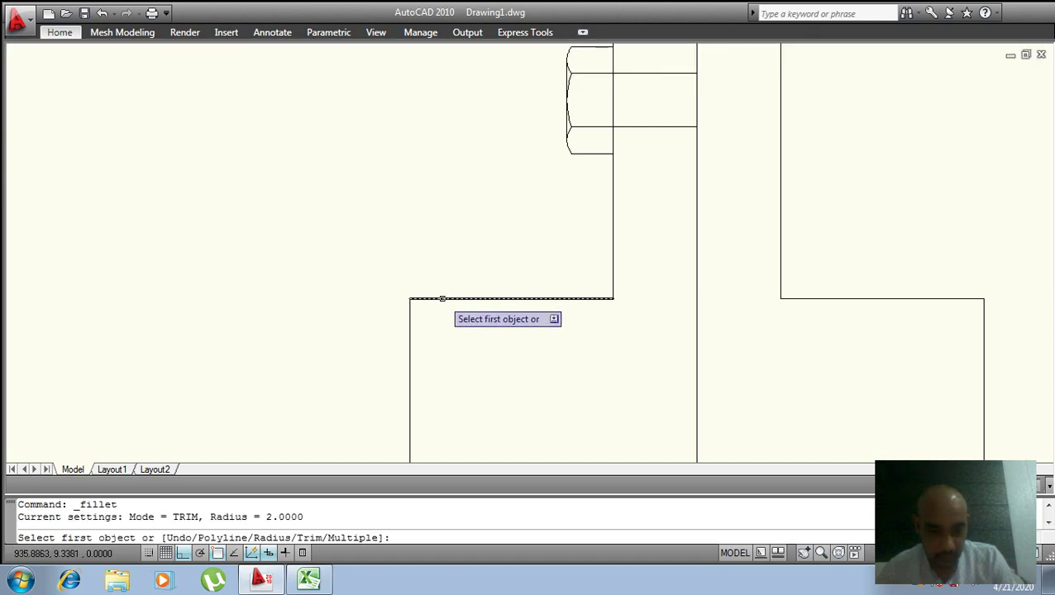
{"action": "left_click", "coordinate": [442, 299]}
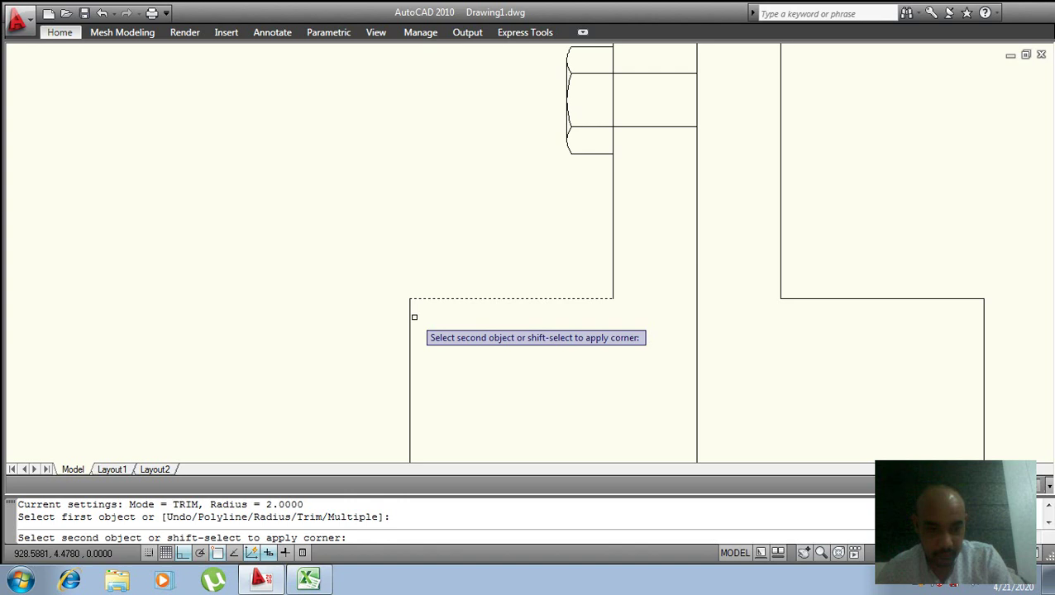
{"action": "left_click", "coordinate": [410, 324]}
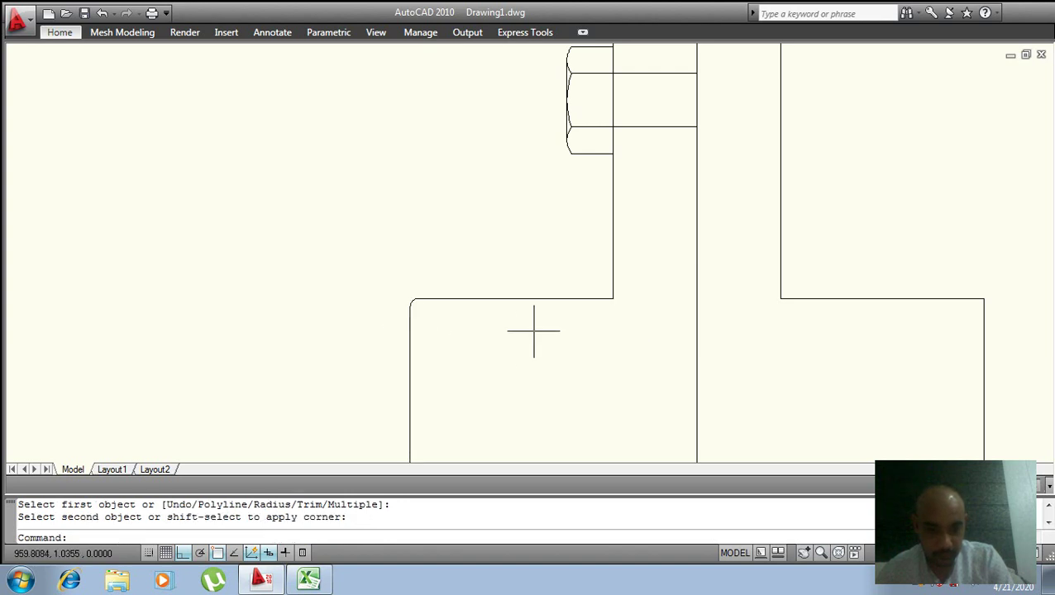
{"action": "scroll", "coordinate": [533, 335], "scroll_direction": "down", "scroll_amount": 3}
{"action": "scroll", "coordinate": [629, 281], "scroll_direction": "up", "scroll_amount": 3}
{"action": "key", "text": "Return"}
{"action": "left_click", "coordinate": [443, 284]}
{"action": "left_click", "coordinate": [513, 335]}
{"action": "scroll", "coordinate": [485, 347], "scroll_direction": "down", "scroll_amount": 4}
{"action": "scroll", "coordinate": [471, 306], "scroll_direction": "up", "scroll_amount": 1}
- Return to the four-nut front view, then bring the Excel flange coupling sheet forward
{"action": "scroll", "coordinate": [472, 254], "scroll_direction": "up", "scroll_amount": 1}
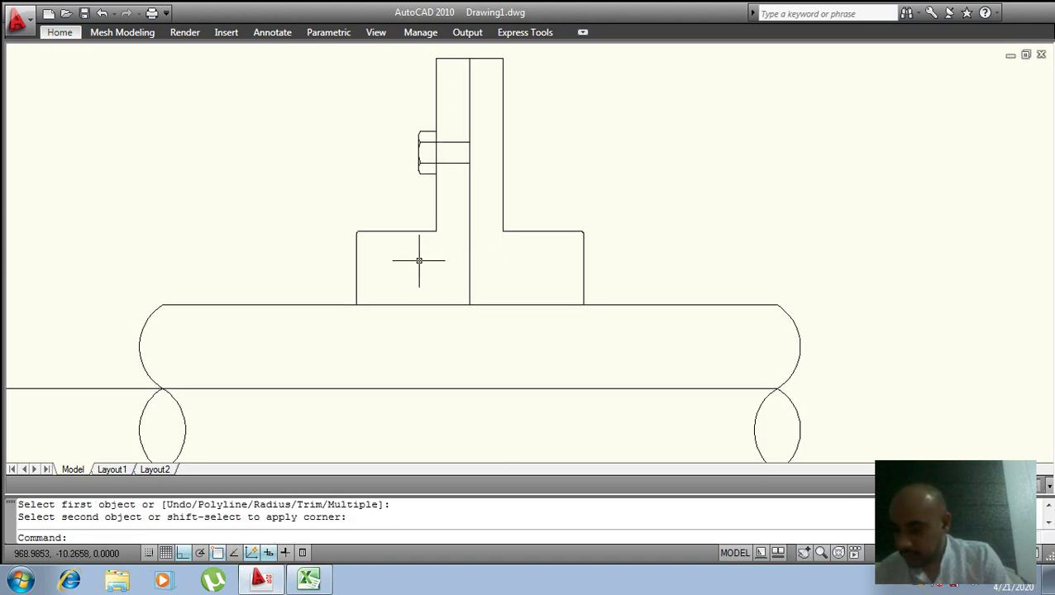
{"action": "scroll", "coordinate": [530, 176], "scroll_direction": "down", "scroll_amount": 2}
{"action": "middle_click_drag", "start_coordinate": [453, 254], "coordinate": [627, 217]}
{"action": "middle_click_drag", "start_coordinate": [429, 229], "coordinate": [715, 205]}
{"action": "scroll", "coordinate": [714, 205], "scroll_direction": "up", "scroll_amount": 1}
{"action": "middle_click_drag", "start_coordinate": [500, 232], "coordinate": [864, 188]}
{"action": "scroll", "coordinate": [819, 209], "scroll_direction": "down", "scroll_amount": 2}
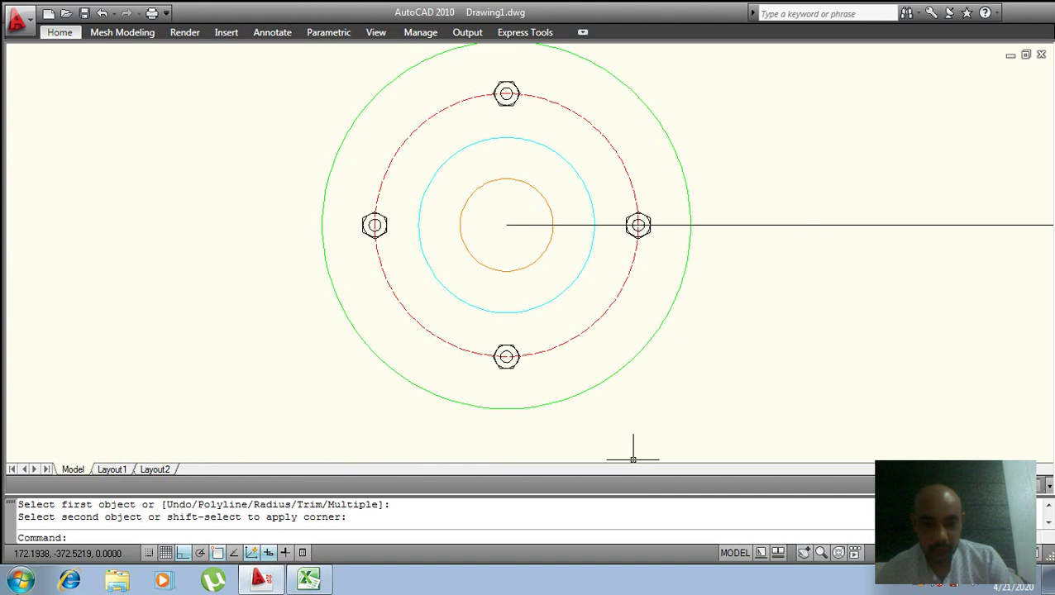
{"action": "left_click", "coordinate": [309, 579]}
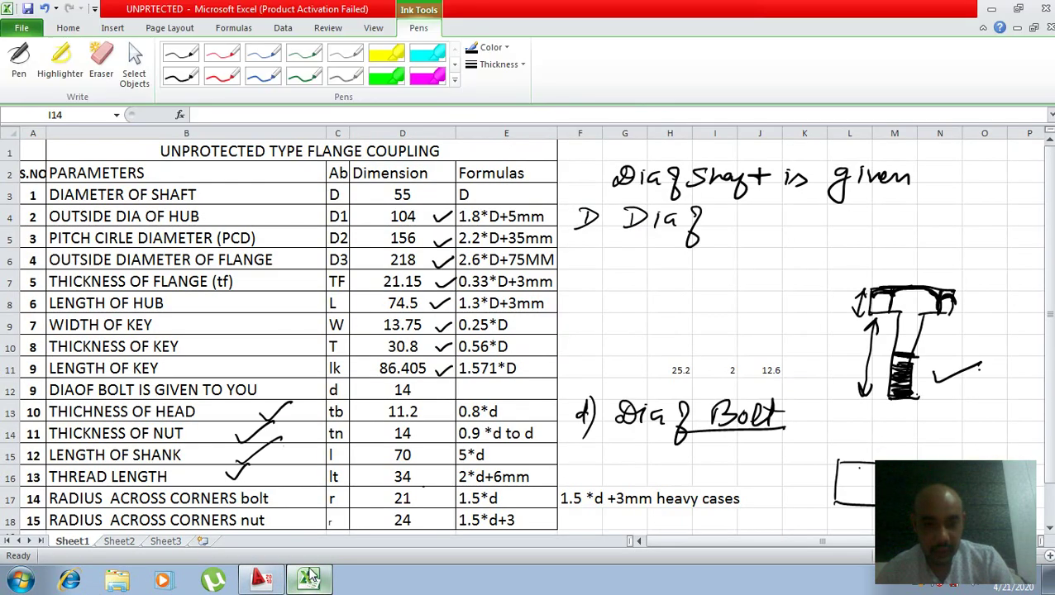
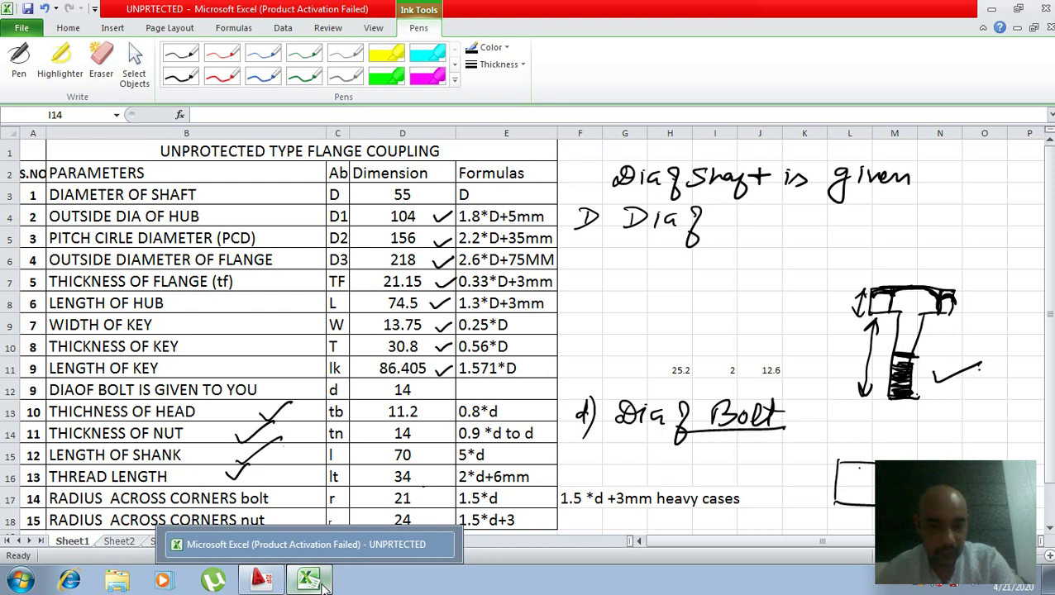
- Minimize the Excel flange dimension sheet to bring the AutoCAD drawing with four hexagonal bolt heads back
{"action": "left_click", "coordinate": [307, 582]}
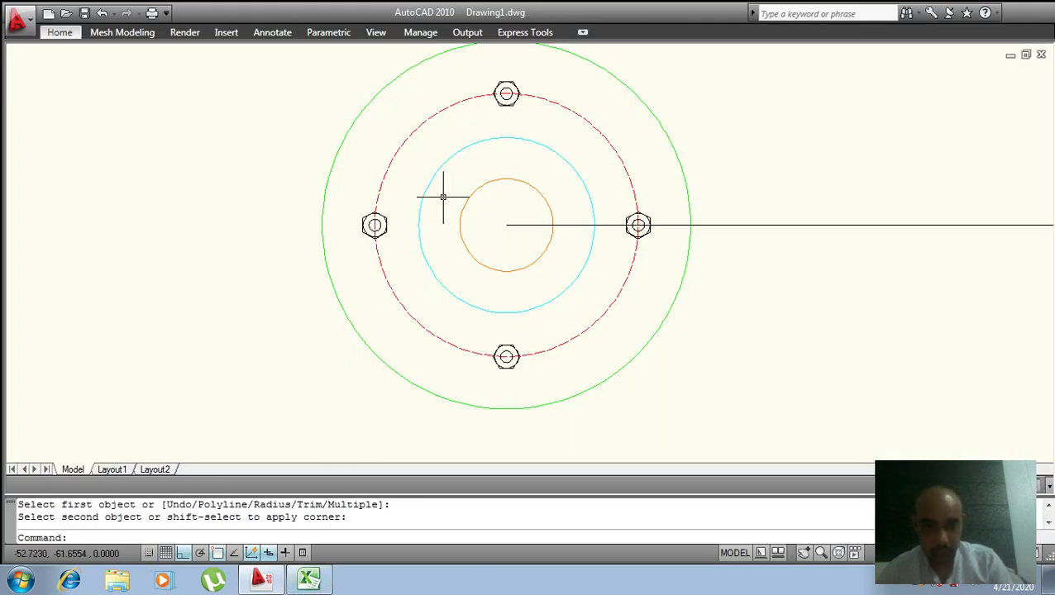
- Draw a short horizontal line rightward from the shaft circle's top quadrant
{"action": "middle_click_drag", "start_coordinate": [443, 197], "coordinate": [483, 271]}
{"action": "type", "text": "l"}
{"action": "key", "text": "Return"}
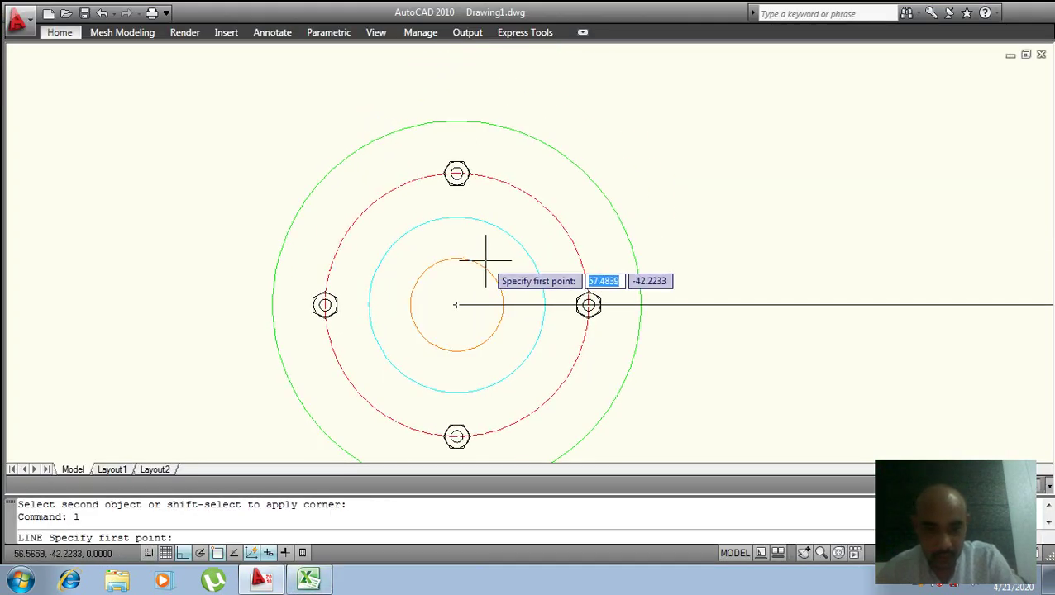
{"action": "left_click", "coordinate": [457, 259]}
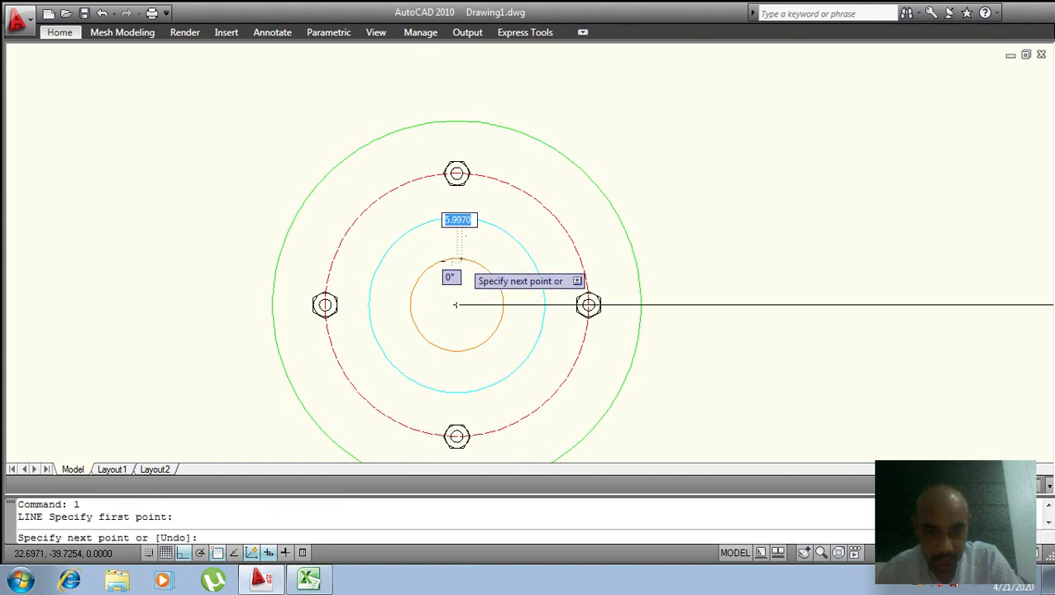
{"action": "left_click", "coordinate": [513, 264]}
{"action": "key", "text": "Return"}
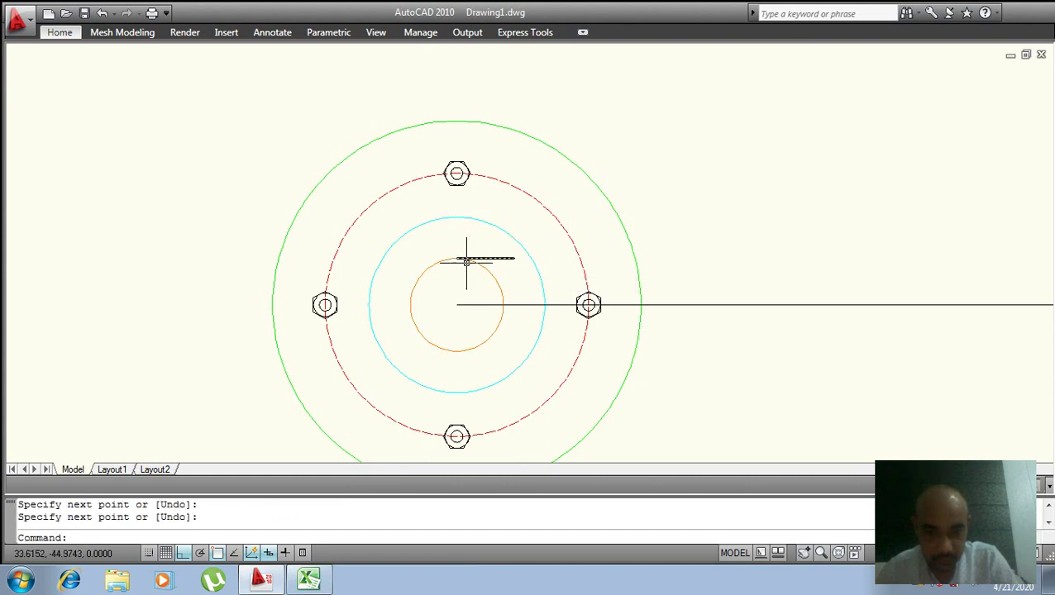
- Offset the short line 7 units above and below it
{"action": "scroll", "coordinate": [460, 266], "scroll_direction": "up", "scroll_amount": 2}
{"action": "key", "text": "Return"}
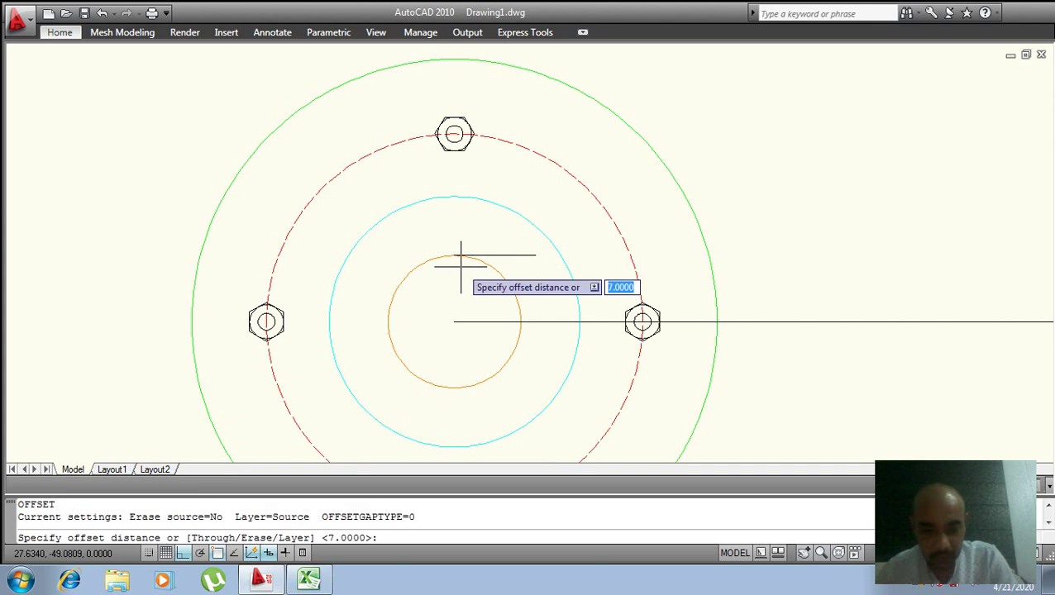
{"action": "type", "text": "7"}
{"action": "key", "text": "Return"}
{"action": "left_click", "coordinate": [509, 256]}
{"action": "left_click", "coordinate": [496, 240]}
{"action": "left_click", "coordinate": [510, 256]}
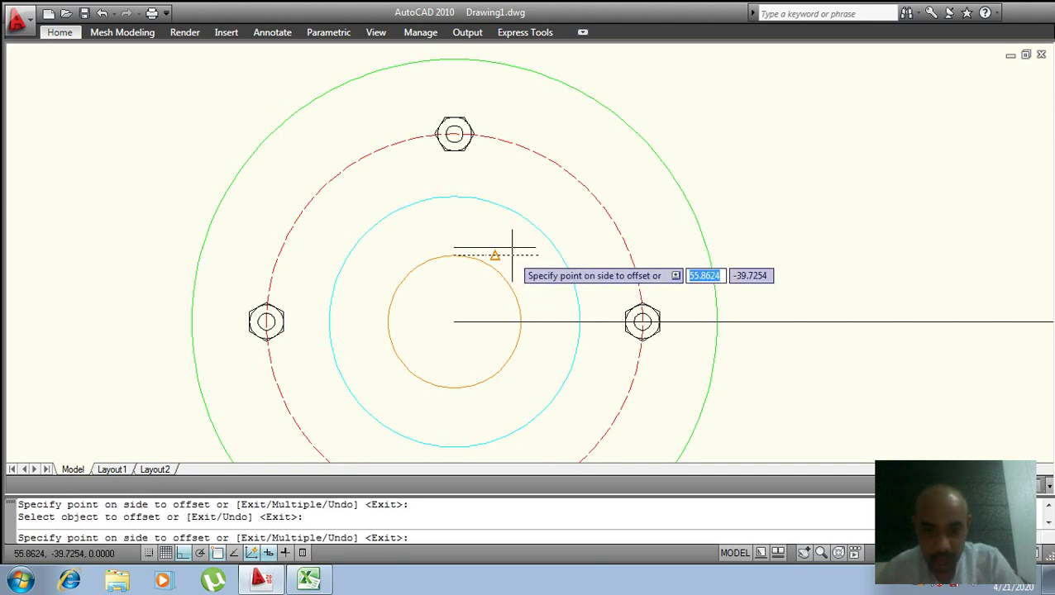
{"action": "left_click", "coordinate": [515, 268]}
{"action": "key", "text": "Escape"}
{"action": "scroll", "coordinate": [500, 265], "scroll_direction": "up", "scroll_amount": 3}
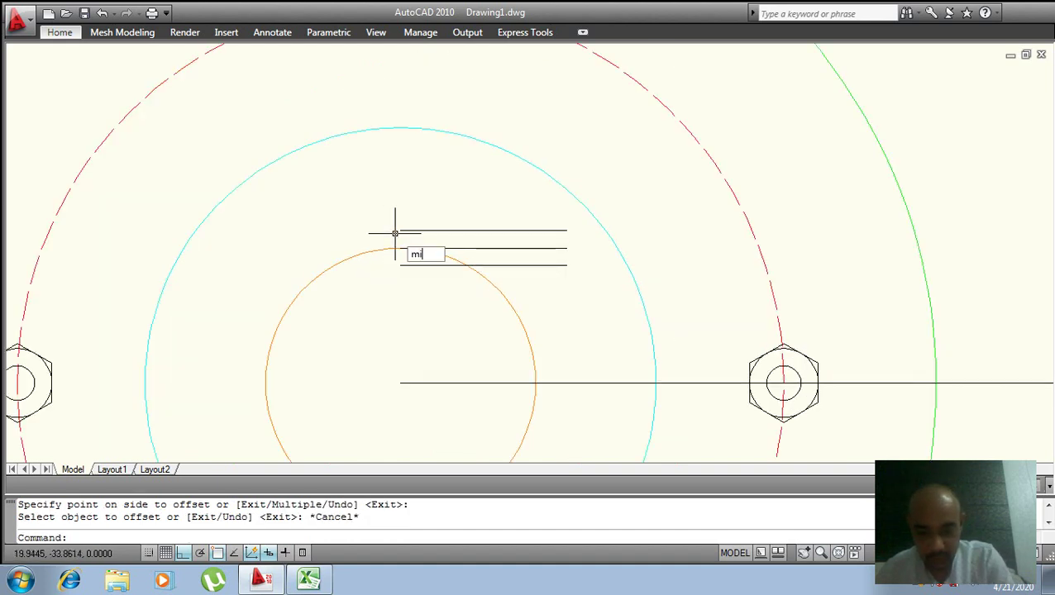
- Mirror the three horizontal lines leftward about a vertical axis at their start, keeping the originals
{"action": "key", "text": "Return"}
{"action": "left_click", "coordinate": [504, 208]}
{"action": "left_click", "coordinate": [530, 290]}
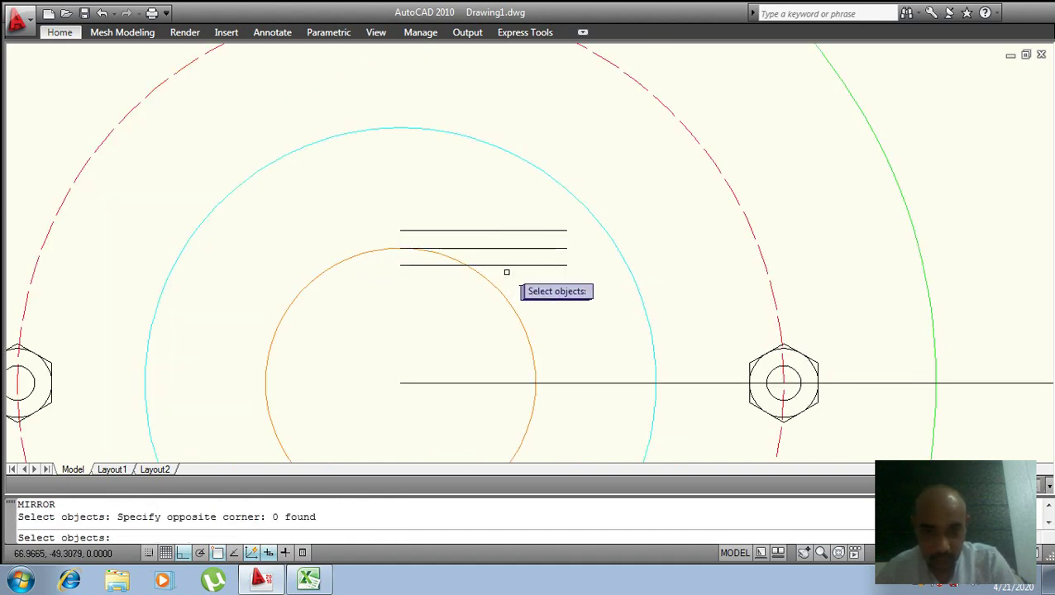
{"action": "left_click", "coordinate": [544, 230]}
{"action": "left_click", "coordinate": [545, 248]}
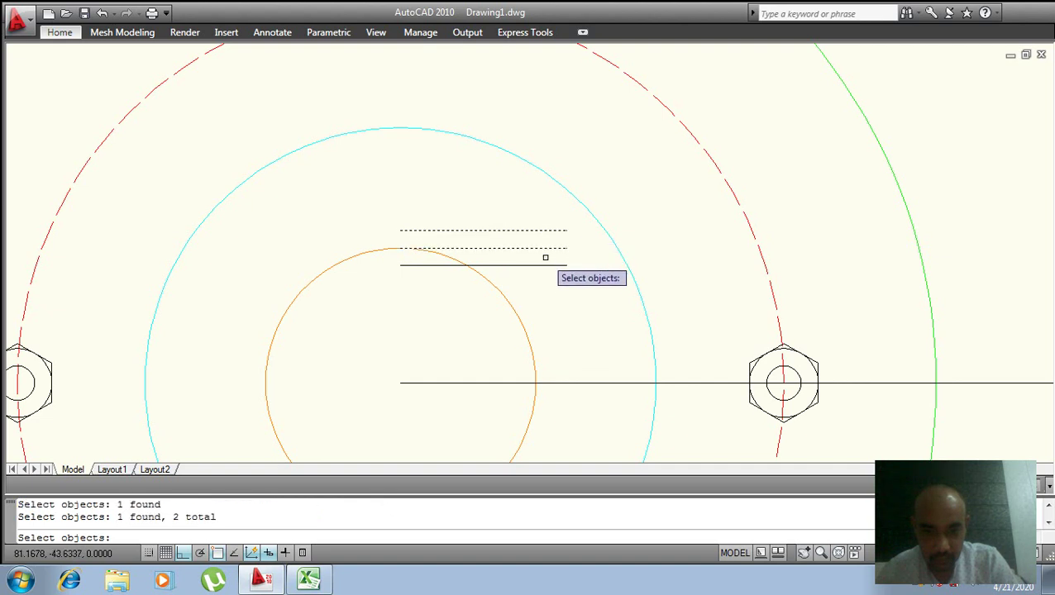
{"action": "left_click", "coordinate": [545, 264]}
{"action": "key", "text": "Return"}
{"action": "left_click", "coordinate": [401, 265]}
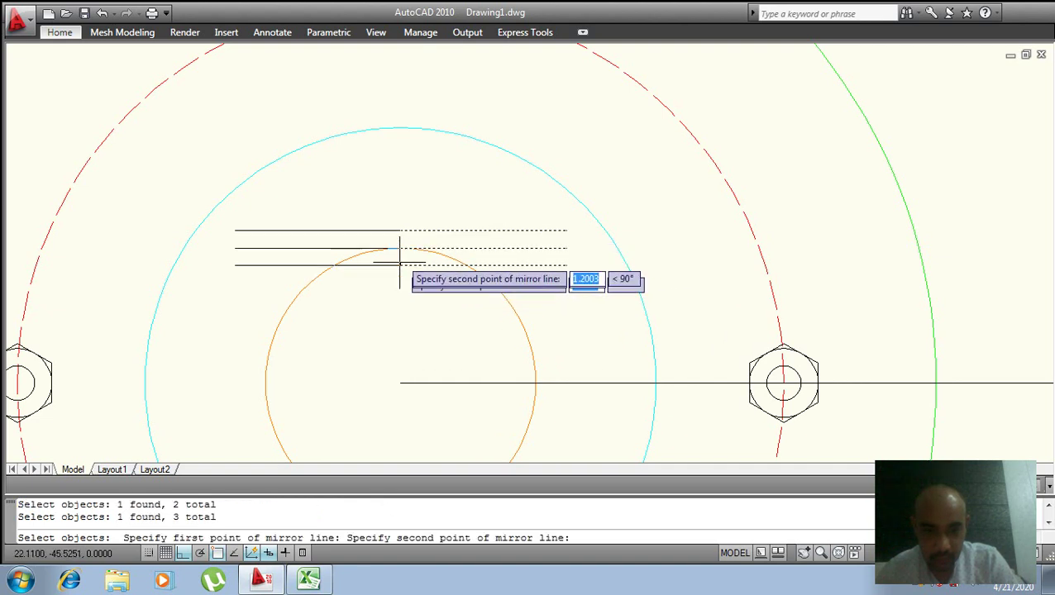
{"action": "left_click", "coordinate": [410, 192]}
{"action": "key", "text": "Return"}
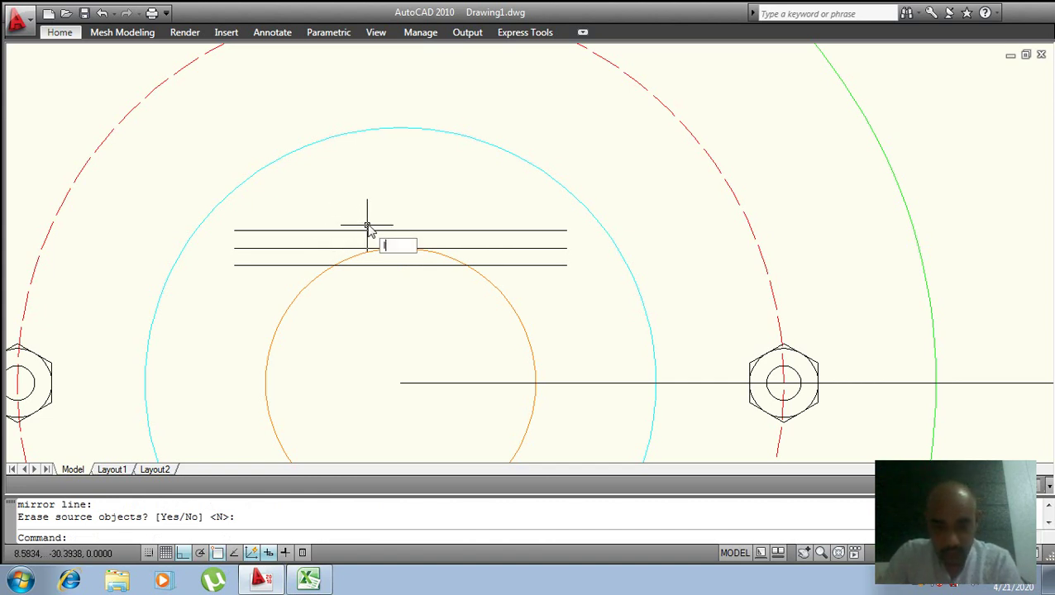
- Drop a vertical line from the top line's middle through the three lines, then check key sizes in Excel
{"action": "key", "text": "Return"}
{"action": "left_click", "coordinate": [399, 230]}
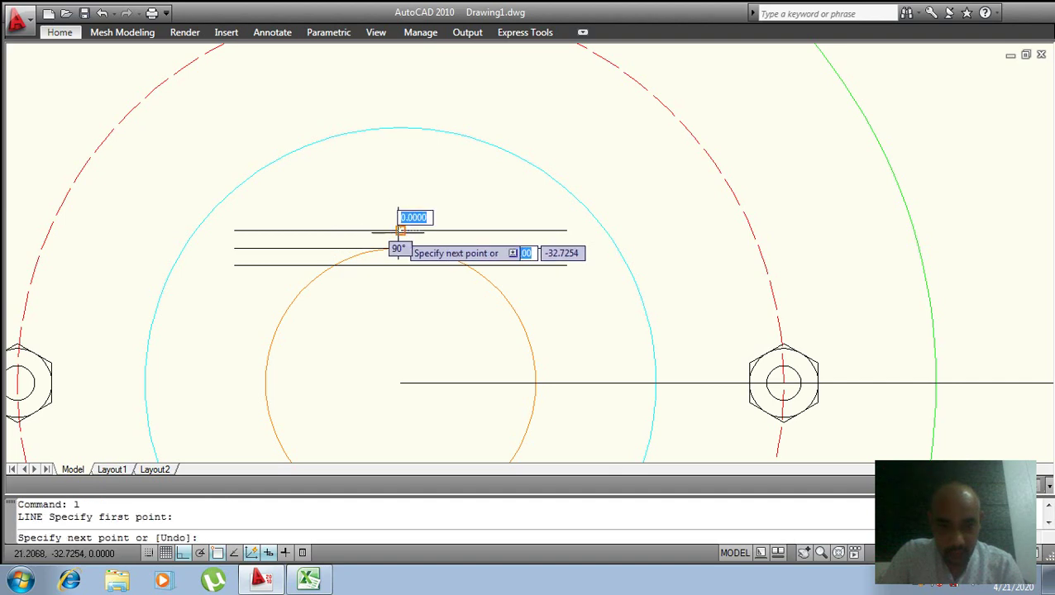
{"action": "left_click", "coordinate": [400, 308]}
{"action": "key", "text": "Return"}
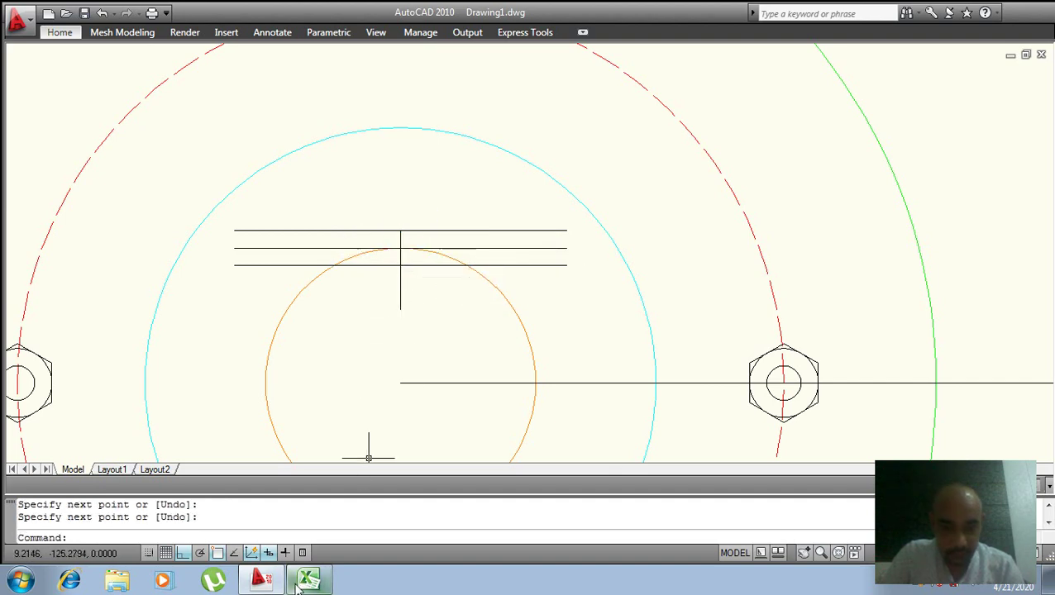
{"action": "left_click", "coordinate": [303, 583]}
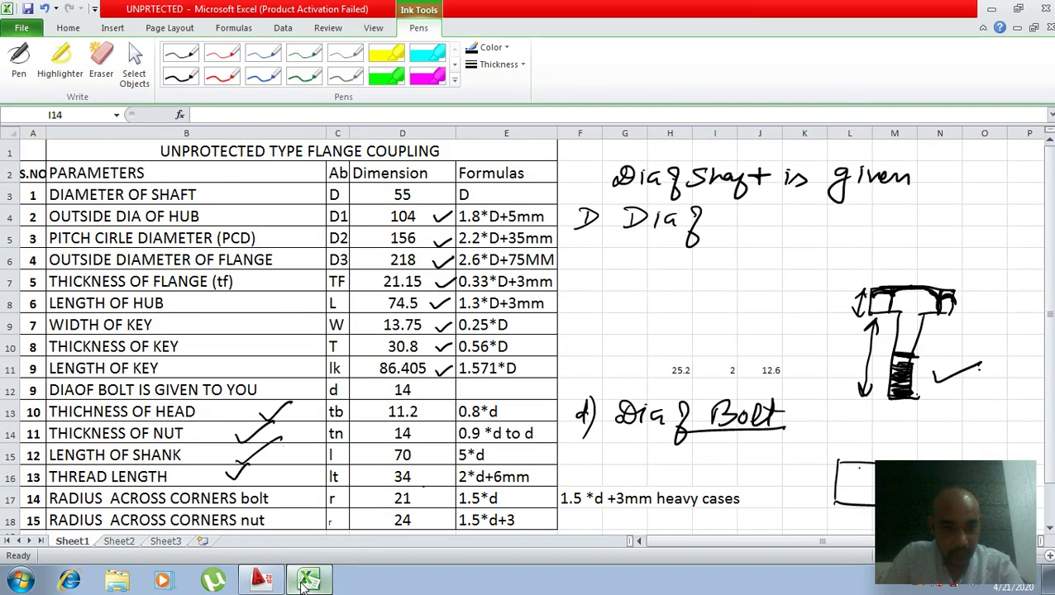
{"action": "left_click", "coordinate": [304, 583]}
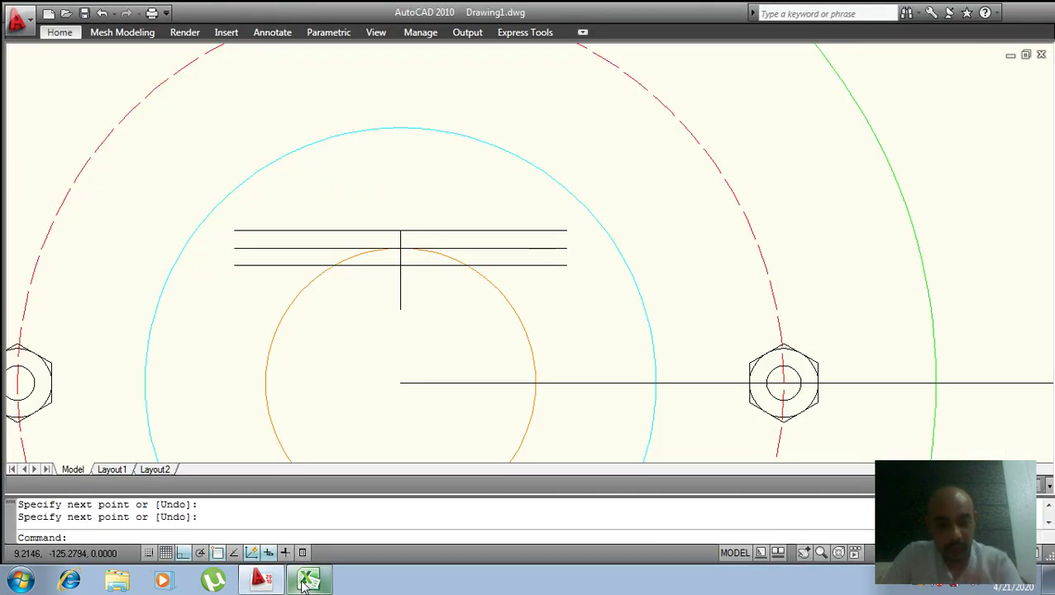
- Offset the vertical centre line 15 units to the left and right
{"action": "type", "text": "o"}
{"action": "key", "text": "Return"}
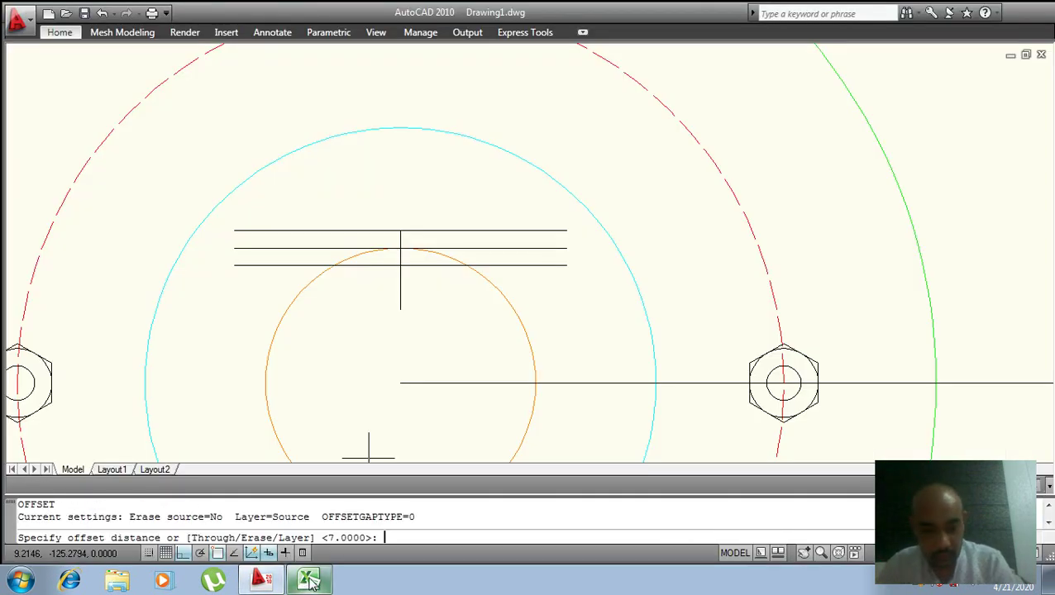
{"action": "type", "text": "15"}
{"action": "key", "text": "Return"}
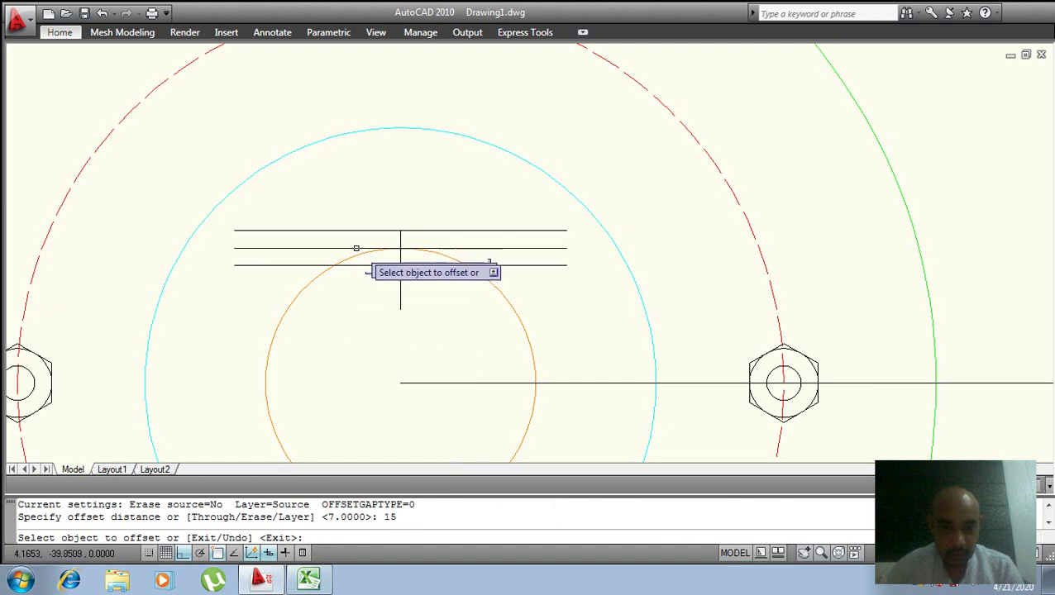
{"action": "left_click", "coordinate": [401, 291]}
{"action": "left_click", "coordinate": [376, 291]}
{"action": "left_click", "coordinate": [402, 291]}
{"action": "left_click", "coordinate": [435, 291]}
{"action": "key", "text": "Escape"}
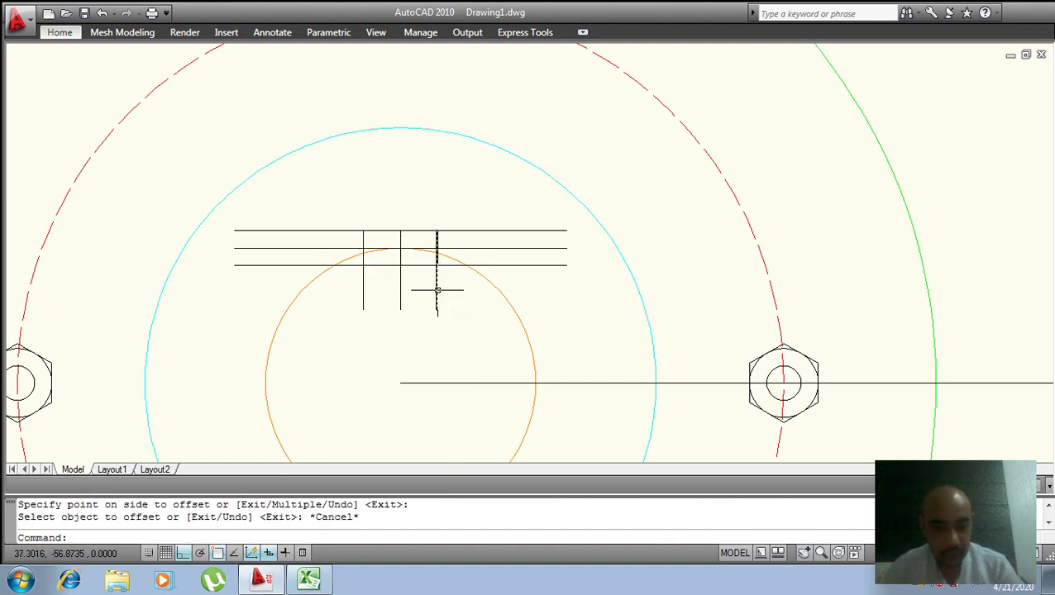
{"action": "type", "text": "tr"}
- Trim the horizontal line ends and vertical tails lying outside the 30-wide key
{"action": "key", "text": "Return"}
{"action": "key", "text": "Return"}
{"action": "left_click", "coordinate": [565, 207]}
{"action": "left_click", "coordinate": [550, 294]}
{"action": "left_click", "coordinate": [308, 212]}
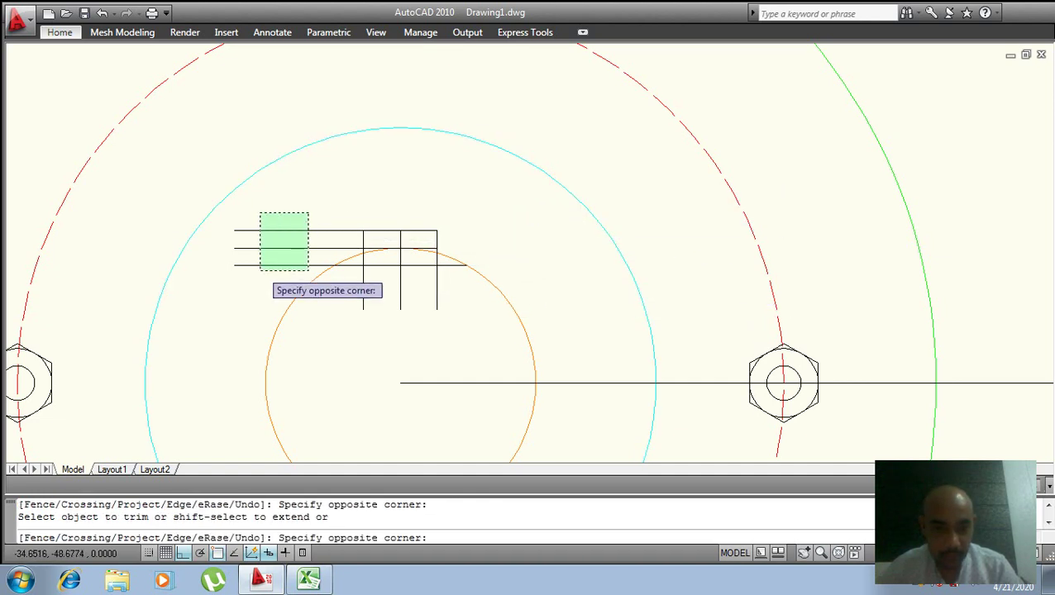
{"action": "left_click", "coordinate": [258, 270]}
{"action": "left_click", "coordinate": [450, 292]}
{"action": "left_click", "coordinate": [348, 310]}
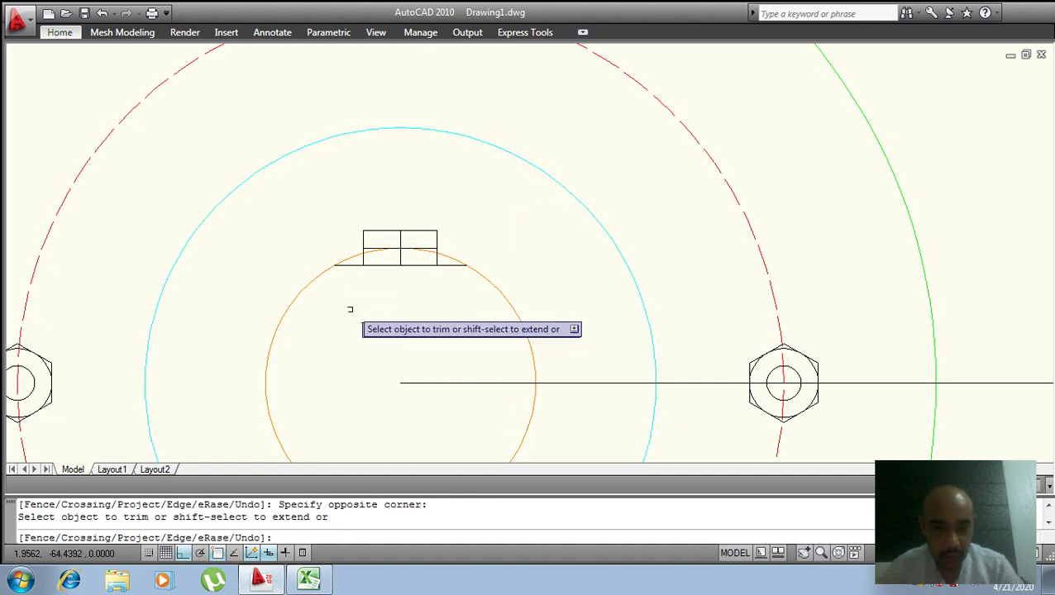
{"action": "scroll", "coordinate": [368, 274], "scroll_direction": "up", "scroll_amount": 3}
{"action": "left_click", "coordinate": [345, 253]}
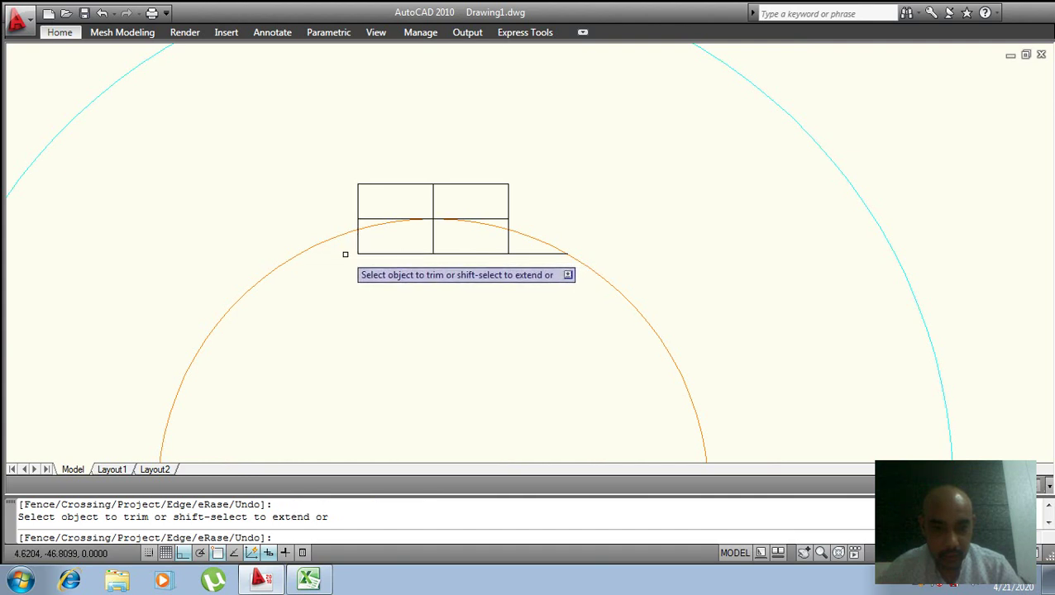
{"action": "left_click", "coordinate": [515, 254]}
{"action": "key", "text": "Escape"}
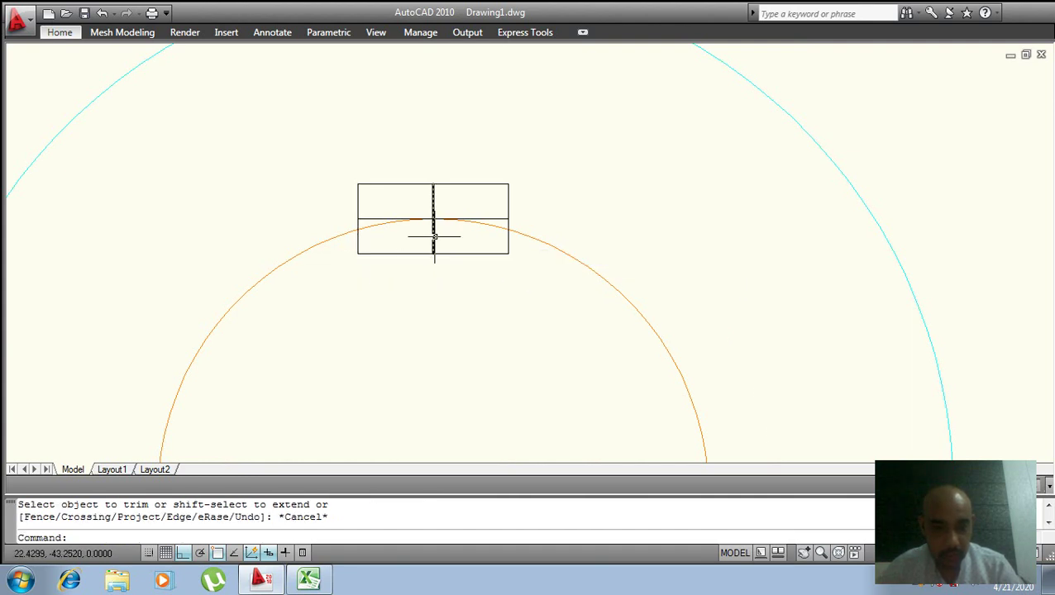
- Erase the middle vertical line, then trim the extra line and shaft arc inside the key
{"action": "left_click", "coordinate": [431, 243]}
{"action": "type", "text": "e"}
{"action": "key", "text": "Return"}
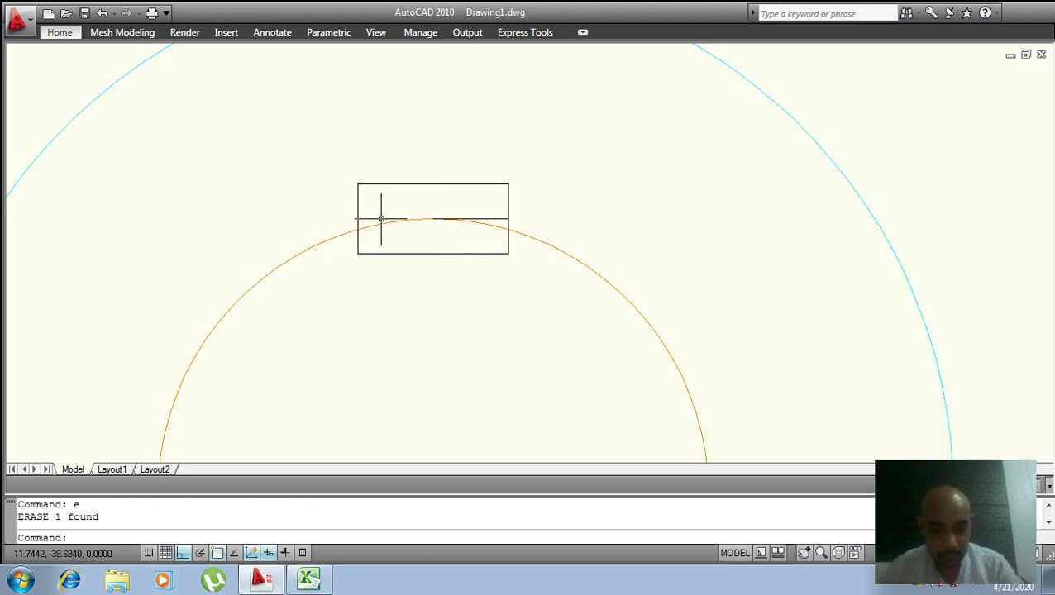
{"action": "type", "text": "r"}
{"action": "key", "text": "Return"}
{"action": "key", "text": "Return"}
{"action": "left_click", "coordinate": [438, 220]}
{"action": "left_click", "coordinate": [452, 218]}
{"action": "left_click", "coordinate": [476, 223]}
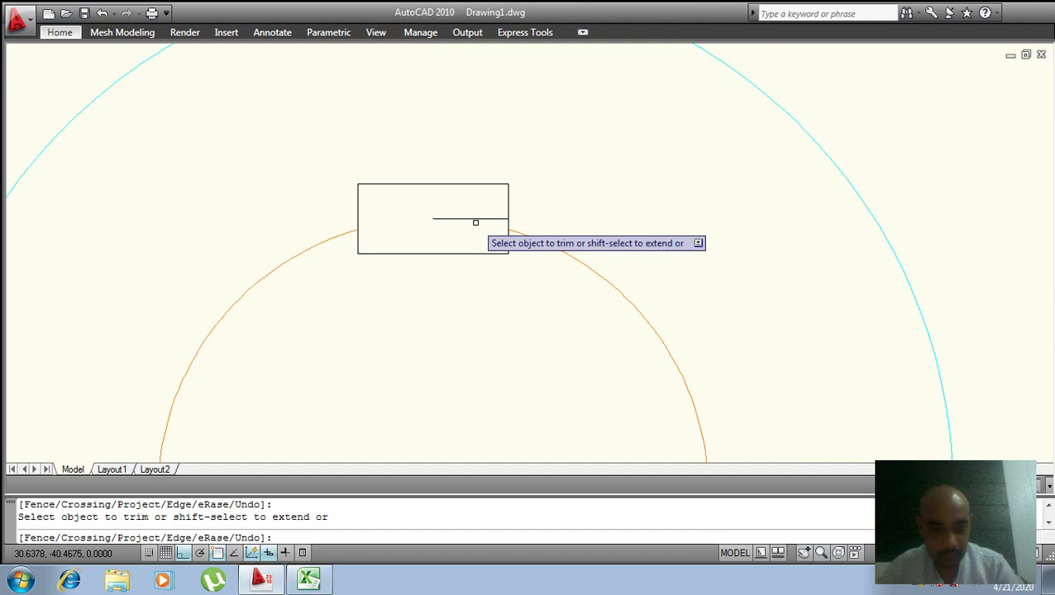
{"action": "key", "text": "Escape"}
- Erase the leftover horizontal line inside the key and zoom out
{"action": "left_click", "coordinate": [476, 218]}
{"action": "type", "text": "e"}
{"action": "key", "text": "Return"}
{"action": "scroll", "coordinate": [467, 231], "scroll_direction": "down", "scroll_amount": 2}
{"action": "scroll", "coordinate": [463, 256], "scroll_direction": "down", "scroll_amount": 2}
{"action": "scroll", "coordinate": [468, 277], "scroll_direction": "down", "scroll_amount": 1}
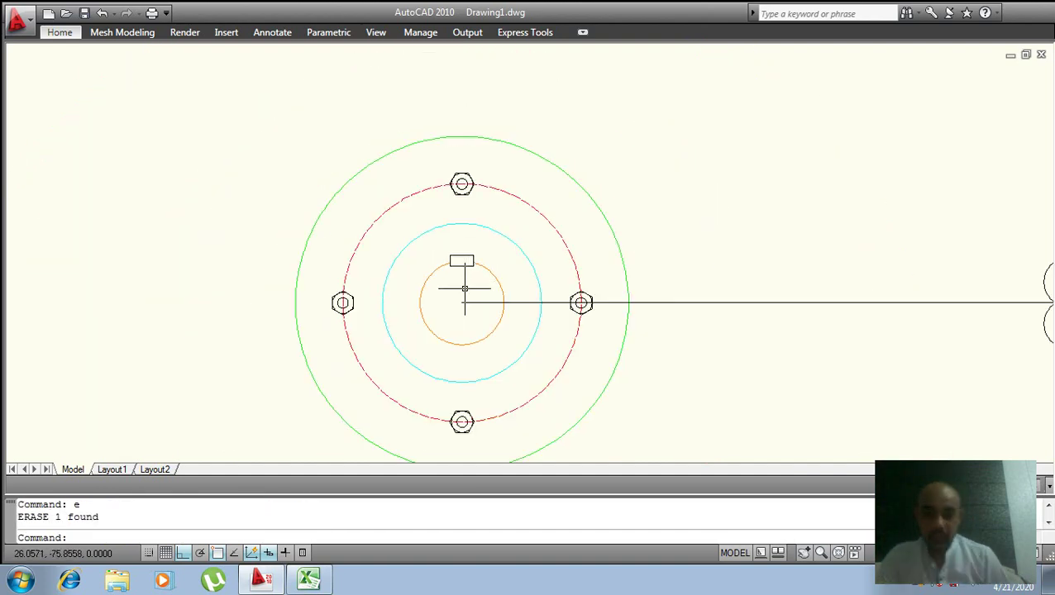
- Pan to the side view and start a line from the key corner, then cancel it
{"action": "middle_click_drag", "start_coordinate": [468, 281], "coordinate": [292, 263]}
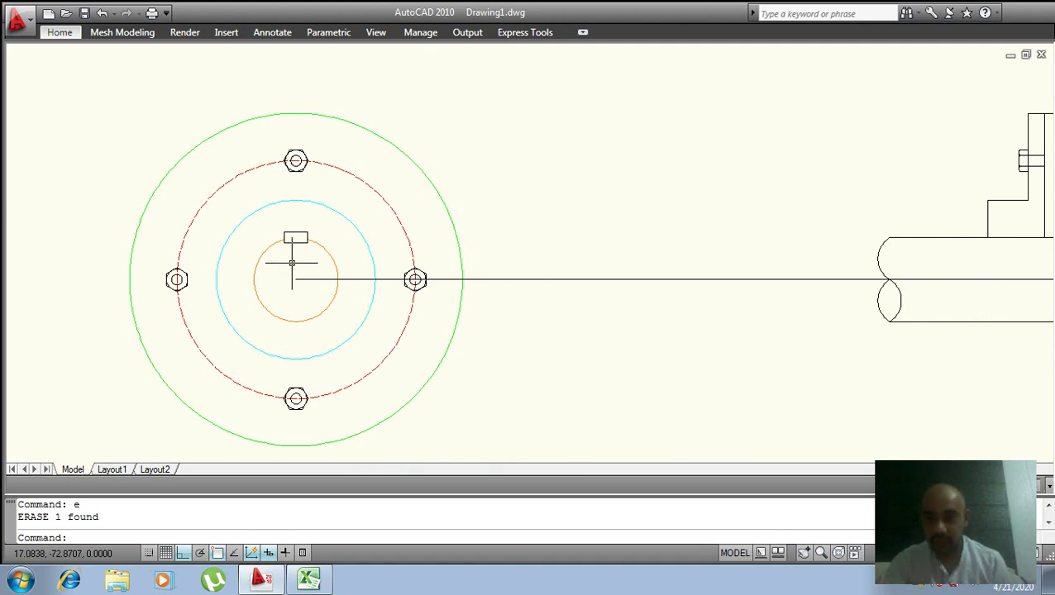
{"action": "middle_click_drag", "start_coordinate": [728, 374], "coordinate": [437, 389]}
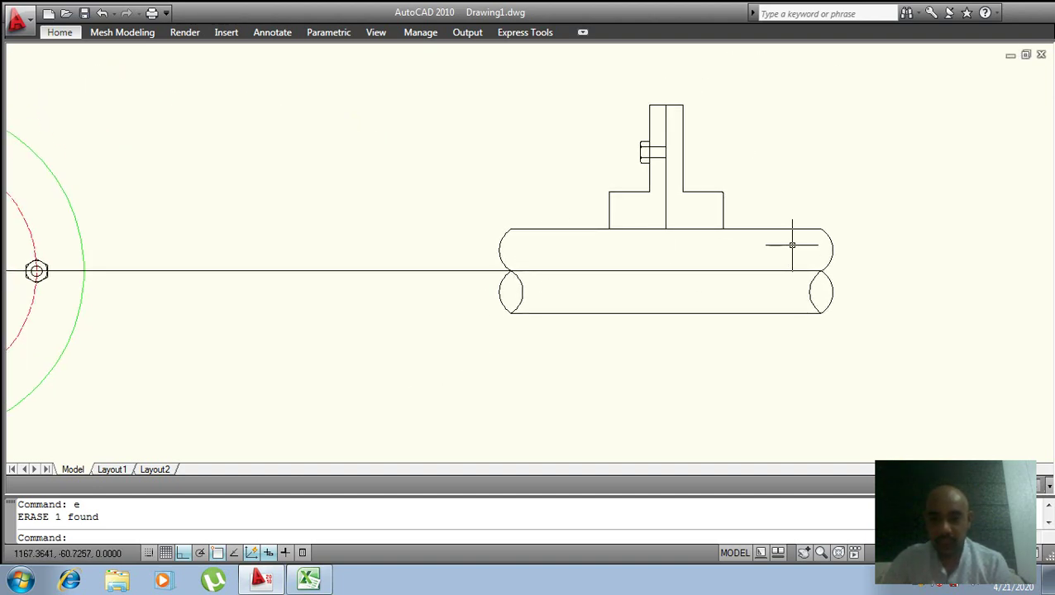
{"action": "scroll", "coordinate": [716, 257], "scroll_direction": "down", "scroll_amount": 2}
{"action": "scroll", "coordinate": [281, 248], "scroll_direction": "up", "scroll_amount": 2}
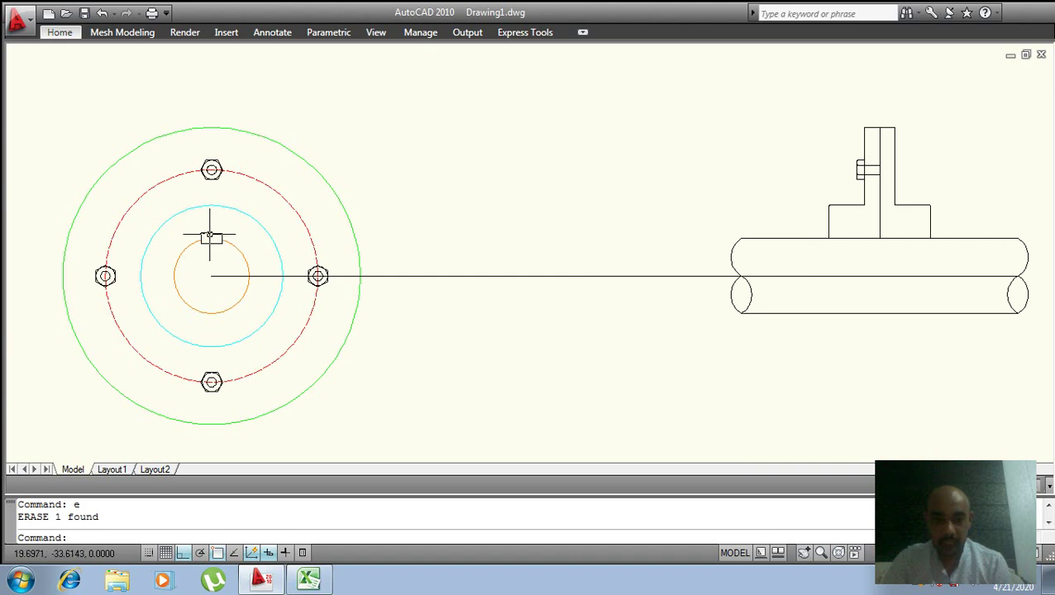
{"action": "type", "text": "l"}
{"action": "key", "text": "Return"}
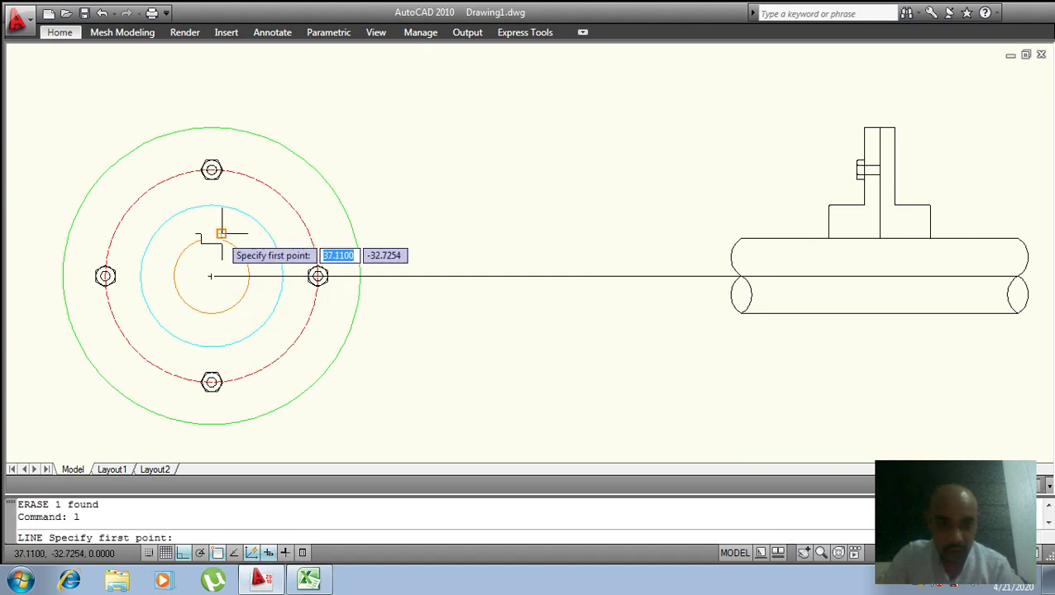
{"action": "left_click", "coordinate": [222, 234]}
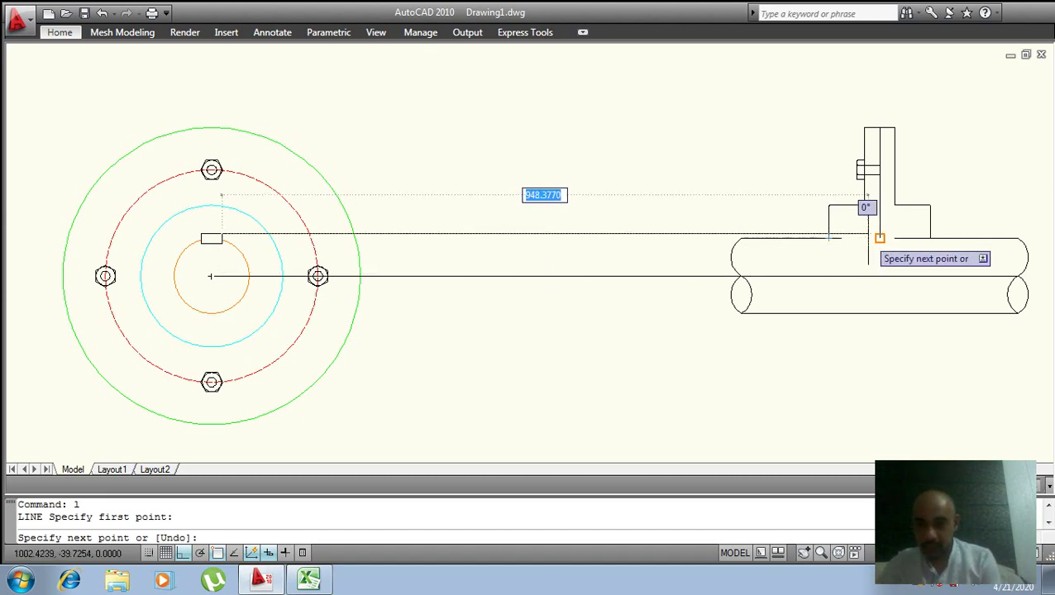
{"action": "key", "text": "Escape"}
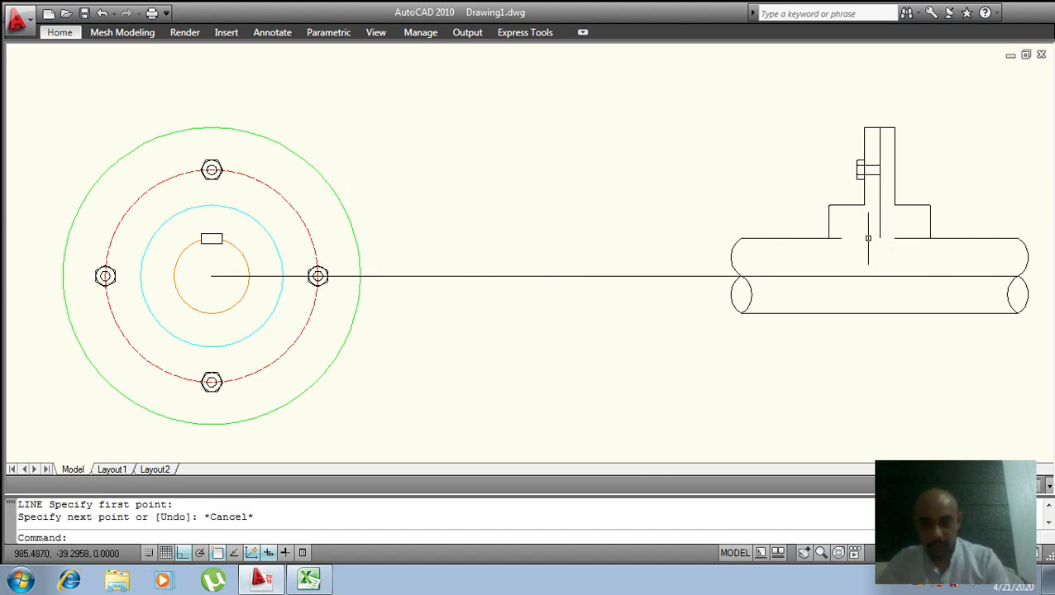
- Offset the side view's vertical line 6 units to form a close parallel pair
{"action": "type", "text": "o"}
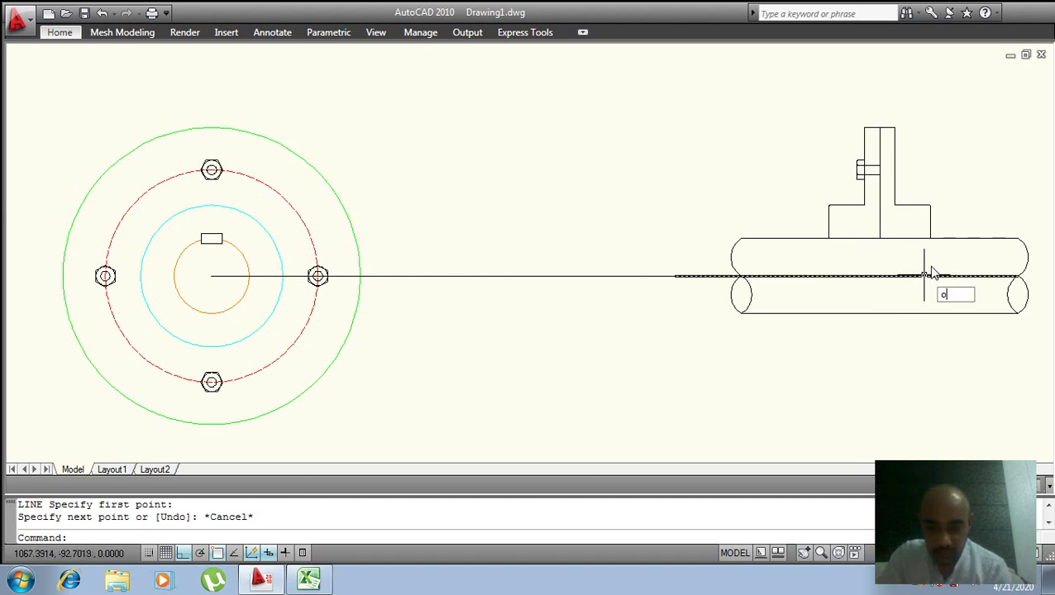
{"action": "key", "text": "Return"}
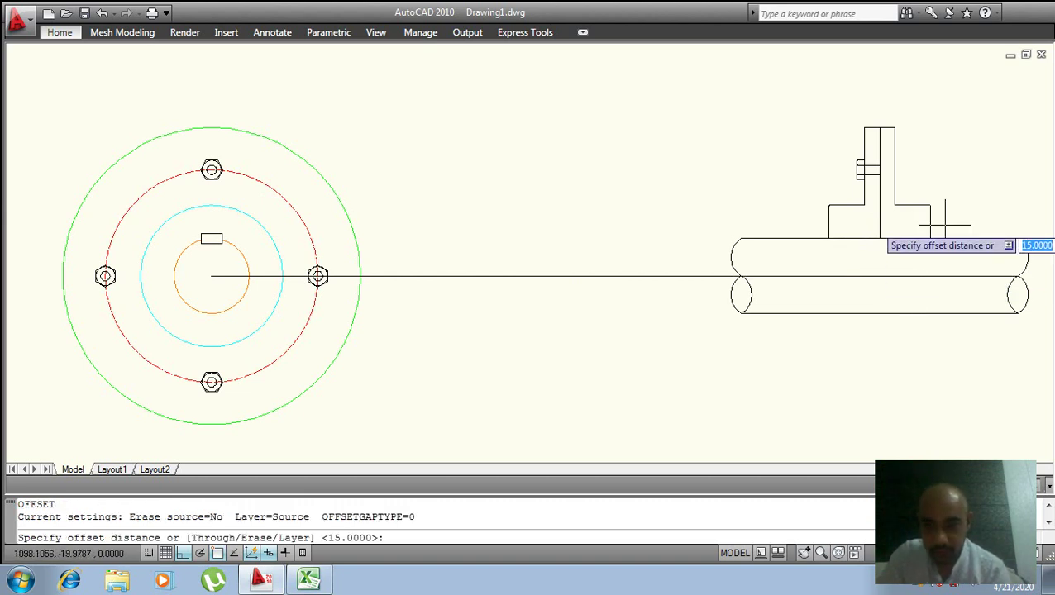
{"action": "key", "text": "Return"}
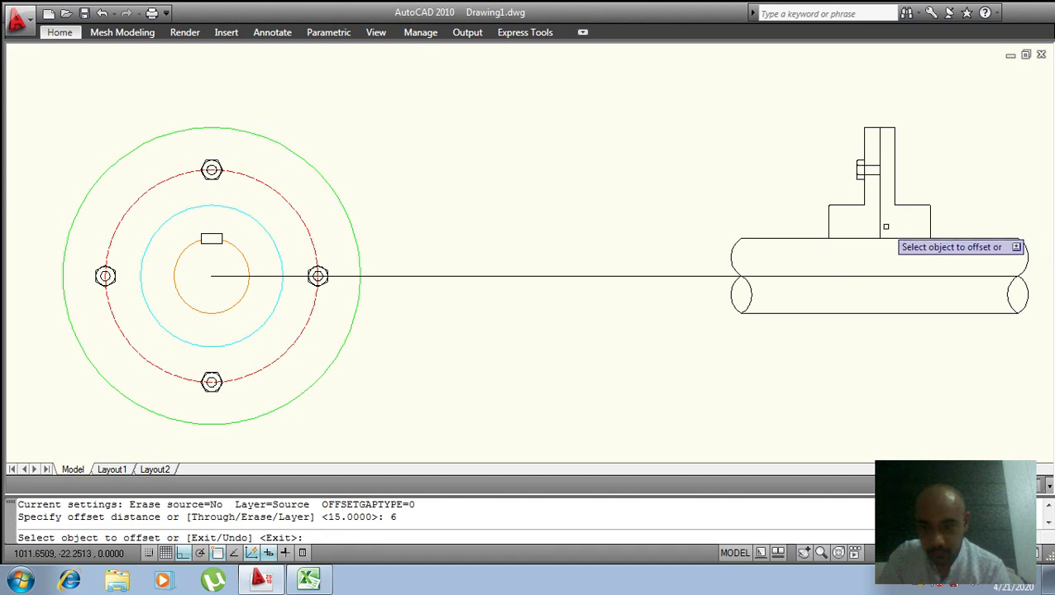
{"action": "left_click", "coordinate": [881, 227]}
{"action": "left_click", "coordinate": [871, 230]}
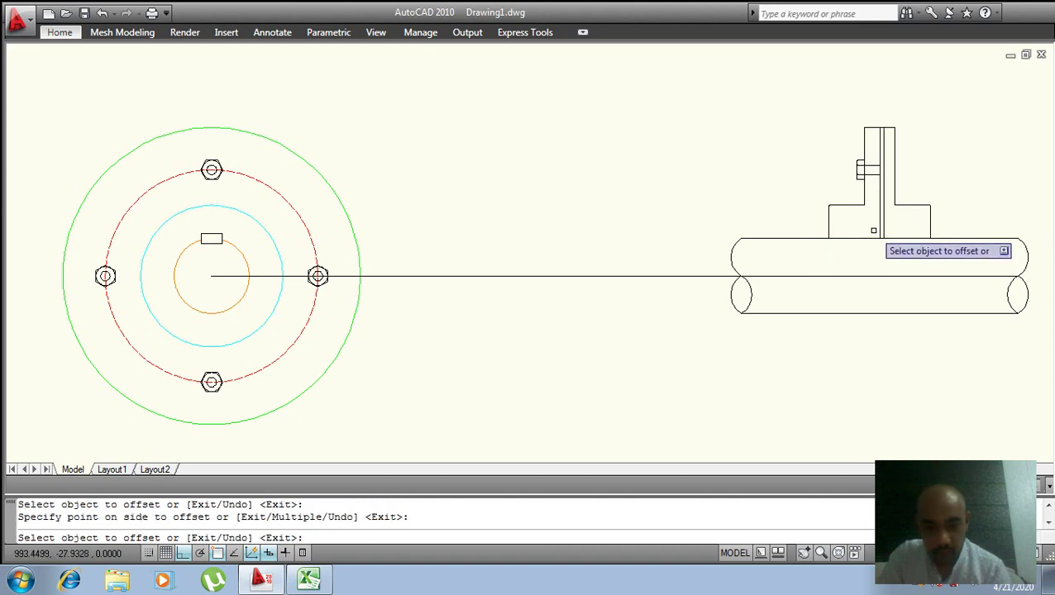
{"action": "key", "text": "Escape"}
{"action": "scroll", "coordinate": [876, 223], "scroll_direction": "up", "scroll_amount": 3}
{"action": "scroll", "coordinate": [854, 246], "scroll_direction": "down", "scroll_amount": 5}
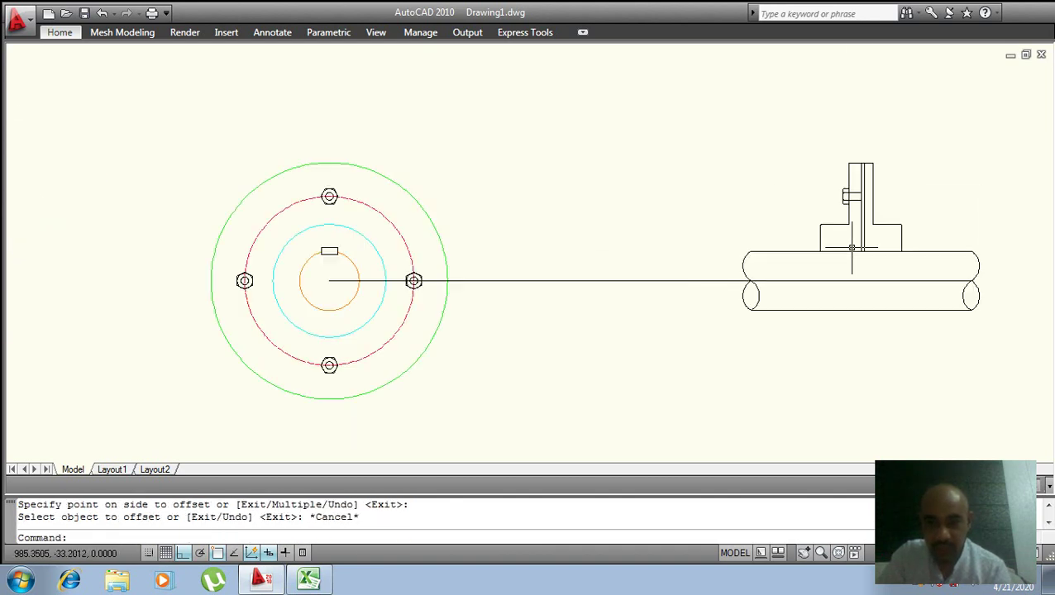
{"action": "key", "text": "Return"}
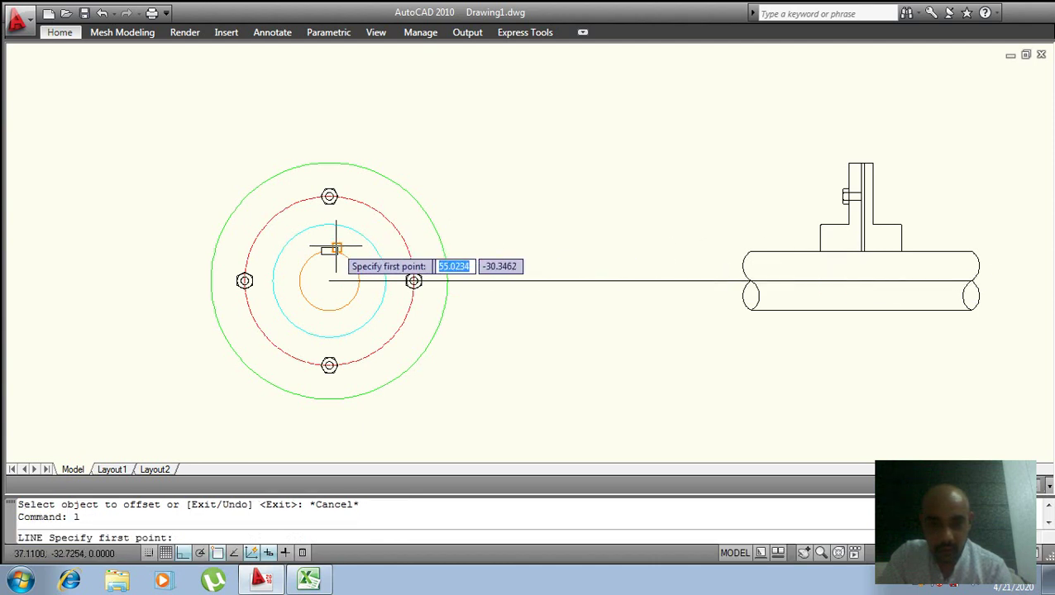
- Draw a projection line from the end-view key rectangle to the side view's vertical line
{"action": "left_click", "coordinate": [337, 248]}
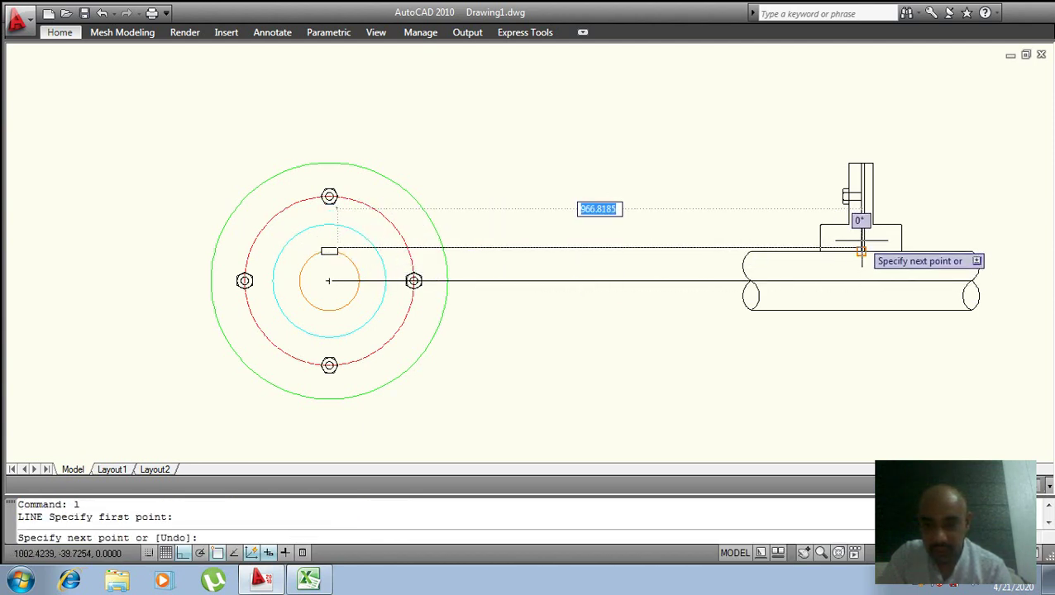
{"action": "scroll", "coordinate": [862, 248], "scroll_direction": "up", "scroll_amount": 2}
{"action": "scroll", "coordinate": [854, 262], "scroll_direction": "up", "scroll_amount": 2}
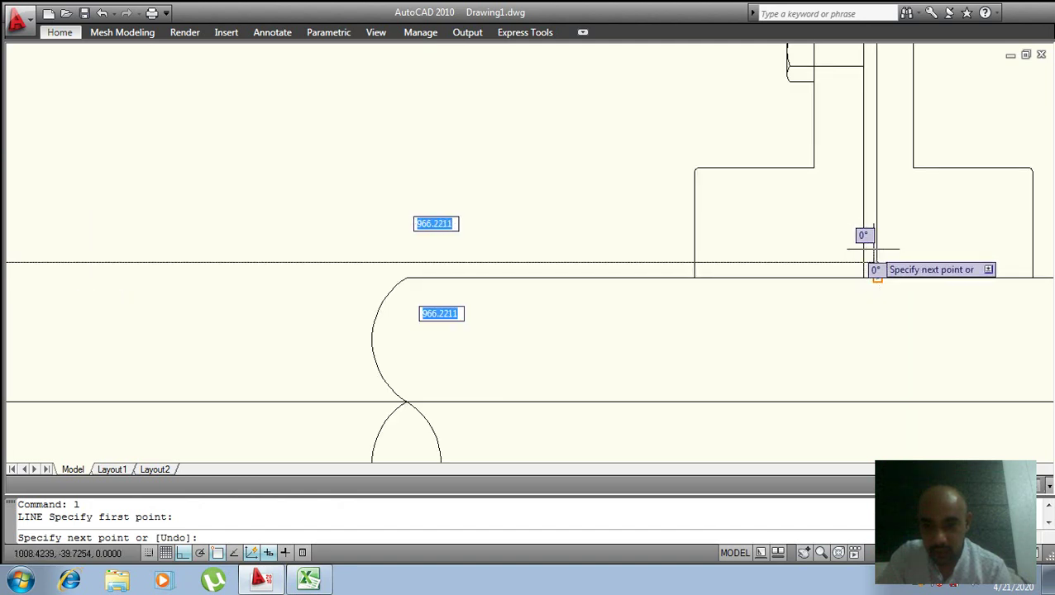
{"action": "left_click", "coordinate": [873, 276]}
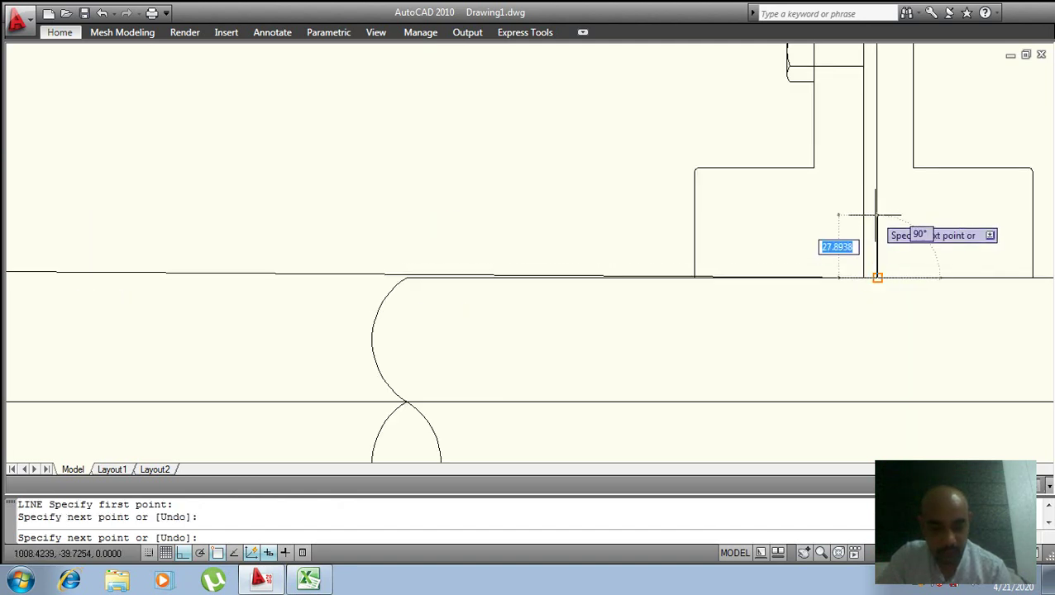
{"action": "key", "text": "ctrl+z"}
{"action": "left_click", "coordinate": [928, 251]}
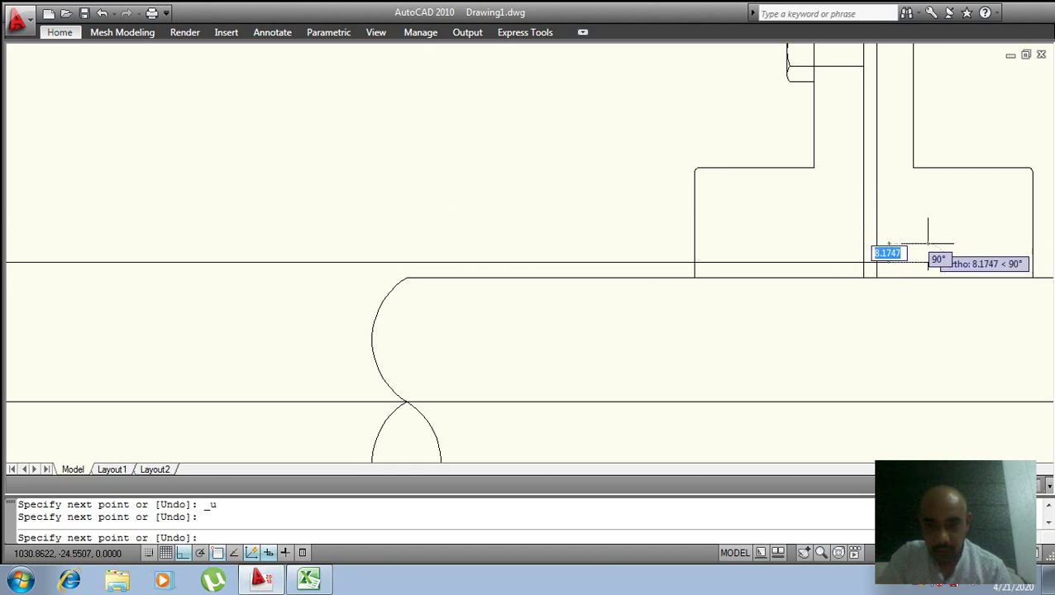
{"action": "key", "text": "Escape"}
- Trim the short horizontal line ends near the hub in the side view
{"action": "key", "text": "Return"}
{"action": "key", "text": "Return"}
{"action": "left_click", "coordinate": [891, 258]}
{"action": "left_click", "coordinate": [869, 271]}
{"action": "left_click", "coordinate": [869, 271]}
{"action": "left_click", "coordinate": [867, 263]}
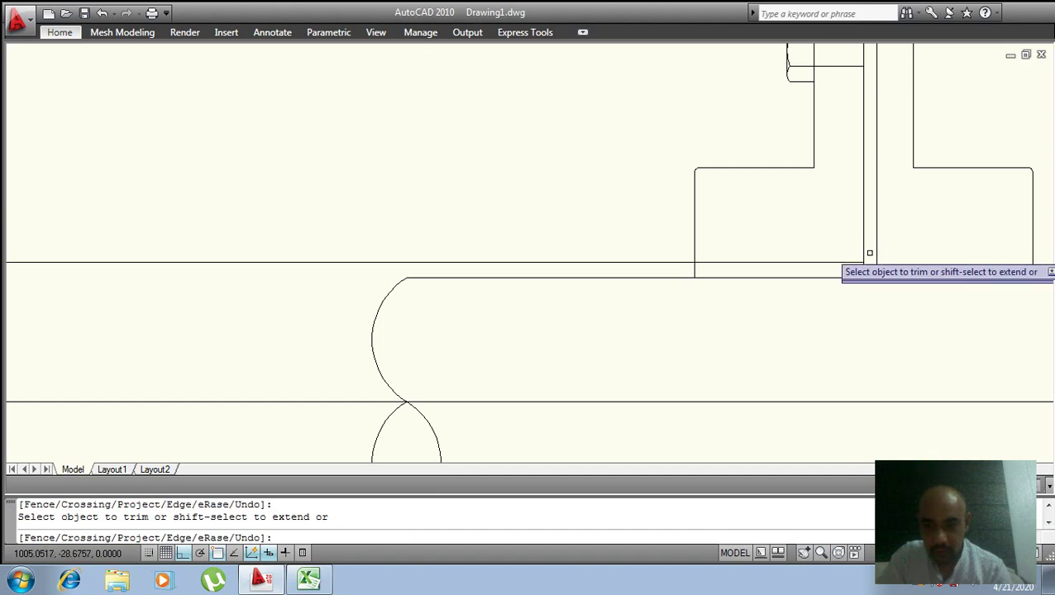
{"action": "scroll", "coordinate": [860, 235], "scroll_direction": "down", "scroll_amount": 2}
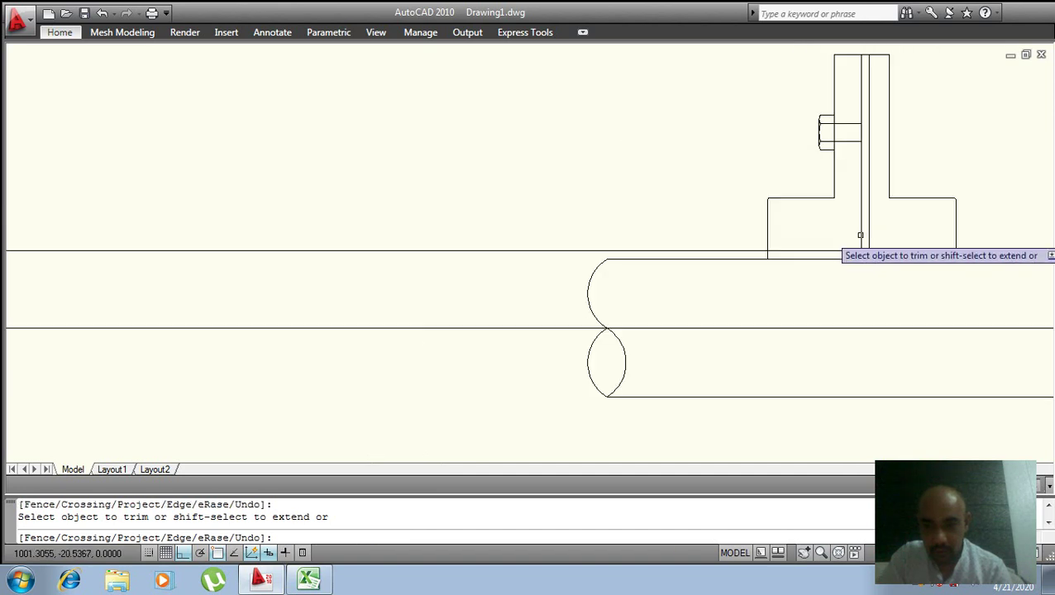
{"action": "left_click", "coordinate": [860, 207]}
{"action": "key", "text": "Escape"}
{"action": "key", "text": "ctrl+z"}
- Restore the deleted vertical line and trim its segment inside the hub
{"action": "key", "text": "Return"}
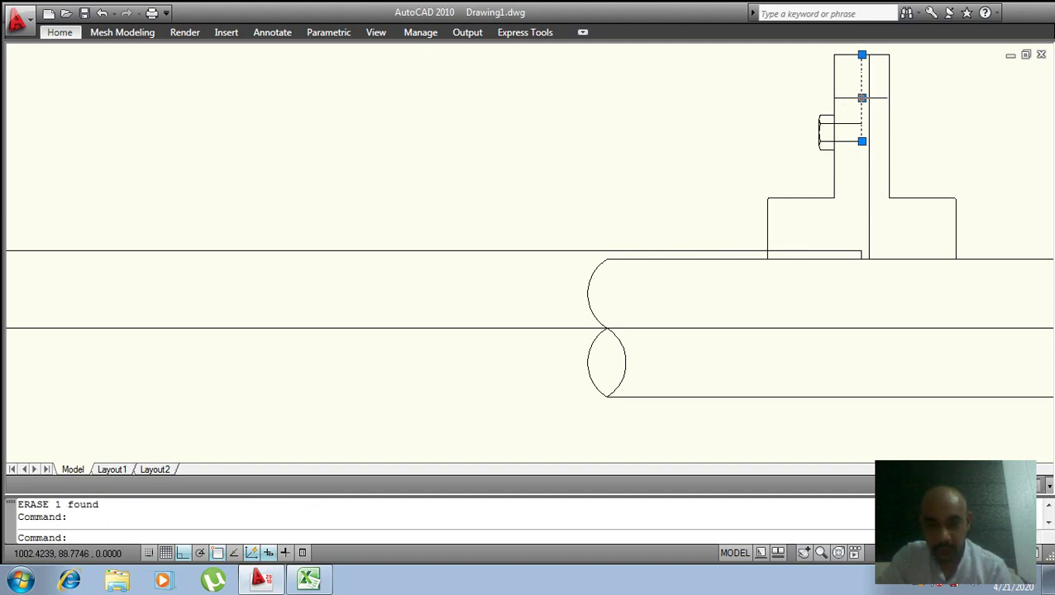
{"action": "type", "text": "e"}
{"action": "key", "text": "Return"}
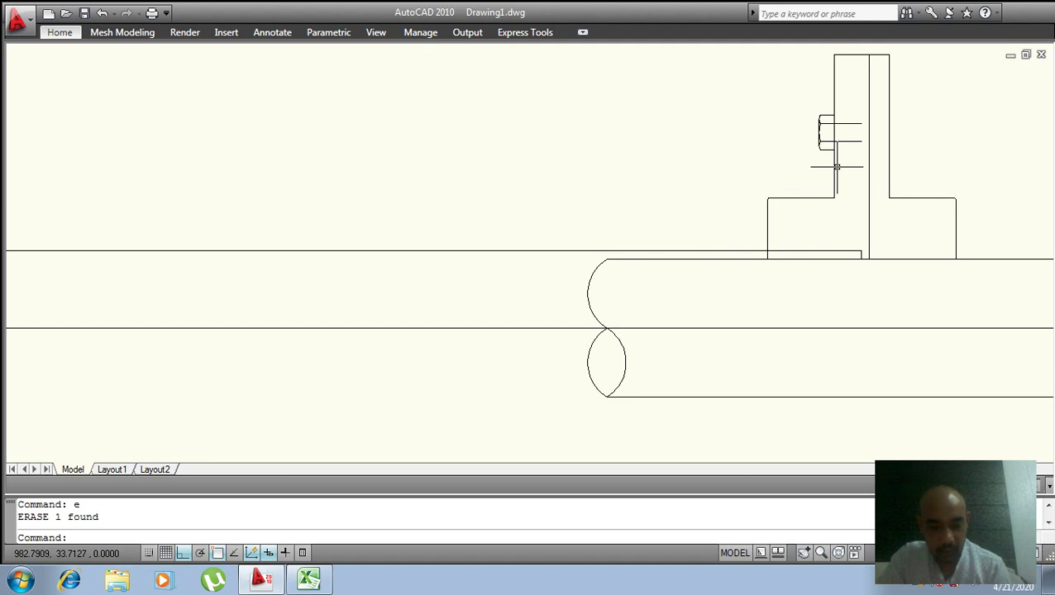
{"action": "key", "text": "ctrl+z"}
{"action": "scroll", "coordinate": [861, 110], "scroll_direction": "up", "scroll_amount": 2}
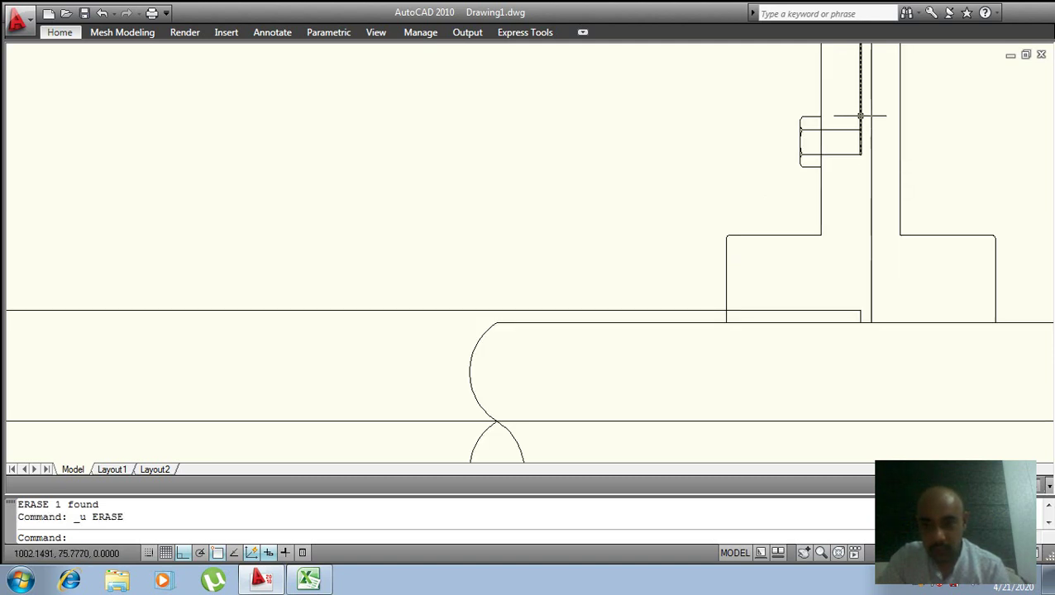
{"action": "middle_click_drag", "start_coordinate": [854, 165], "coordinate": [823, 228]}
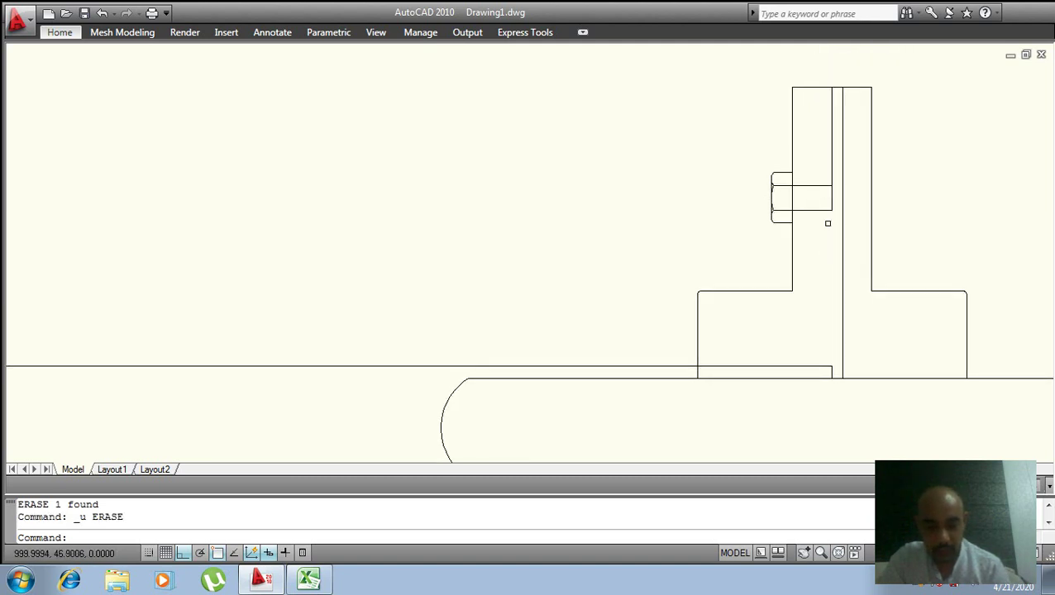
{"action": "key", "text": "ctrl+z"}
{"action": "key", "text": "ctrl+z"}
{"action": "scroll", "coordinate": [833, 219], "scroll_direction": "down", "scroll_amount": 2}
{"action": "middle_click_drag", "start_coordinate": [836, 211], "coordinate": [824, 256]}
{"action": "key", "text": "Return"}
{"action": "key", "text": "Return"}
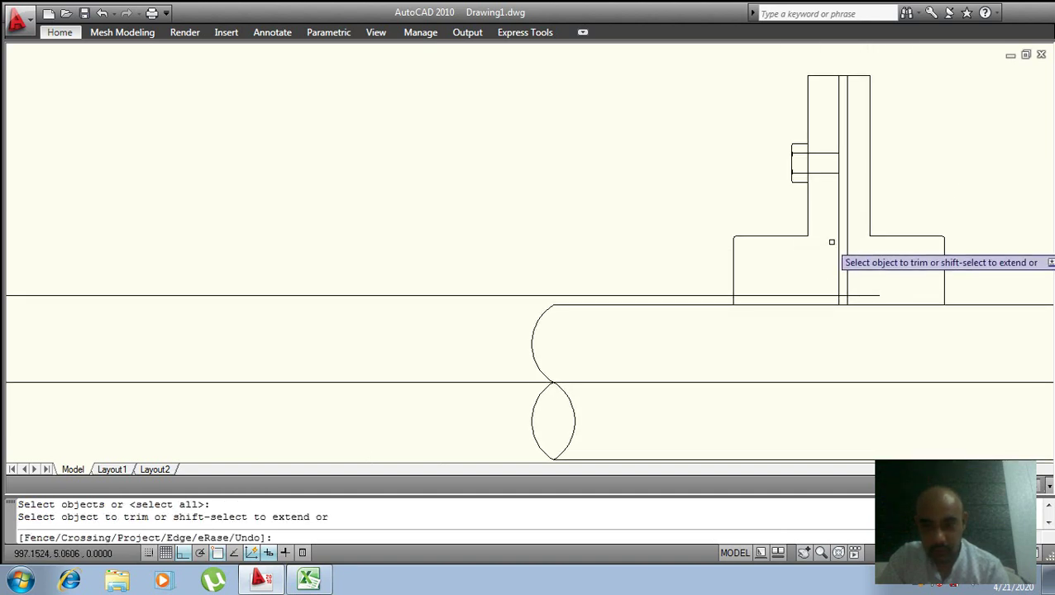
{"action": "left_click", "coordinate": [838, 242]}
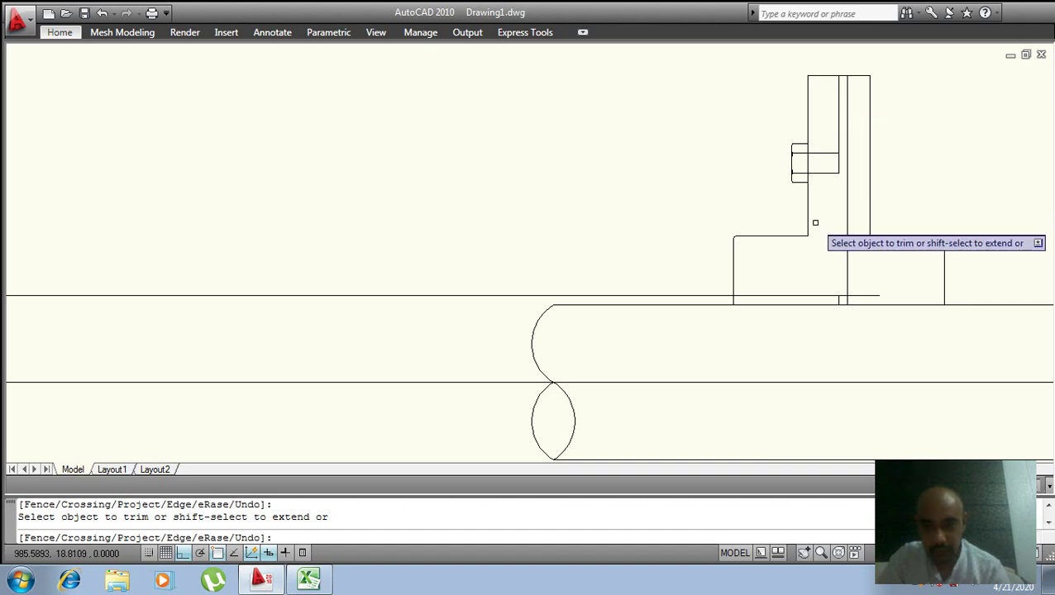
{"action": "key", "text": "Escape"}
- Trim the horizontal line piece near the hub, keeping the upper projection line
{"action": "scroll", "coordinate": [827, 300], "scroll_direction": "up", "scroll_amount": 2}
{"action": "type", "text": "tr"}
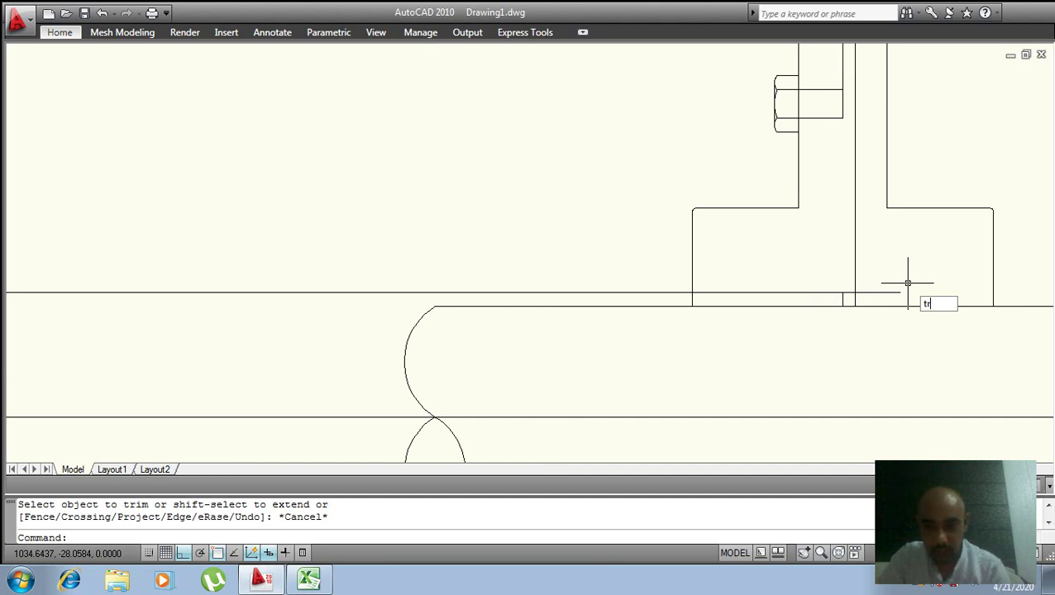
{"action": "key", "text": "Return"}
{"action": "key", "text": "Return"}
{"action": "left_click", "coordinate": [889, 293]}
{"action": "scroll", "coordinate": [836, 298], "scroll_direction": "up", "scroll_amount": 3}
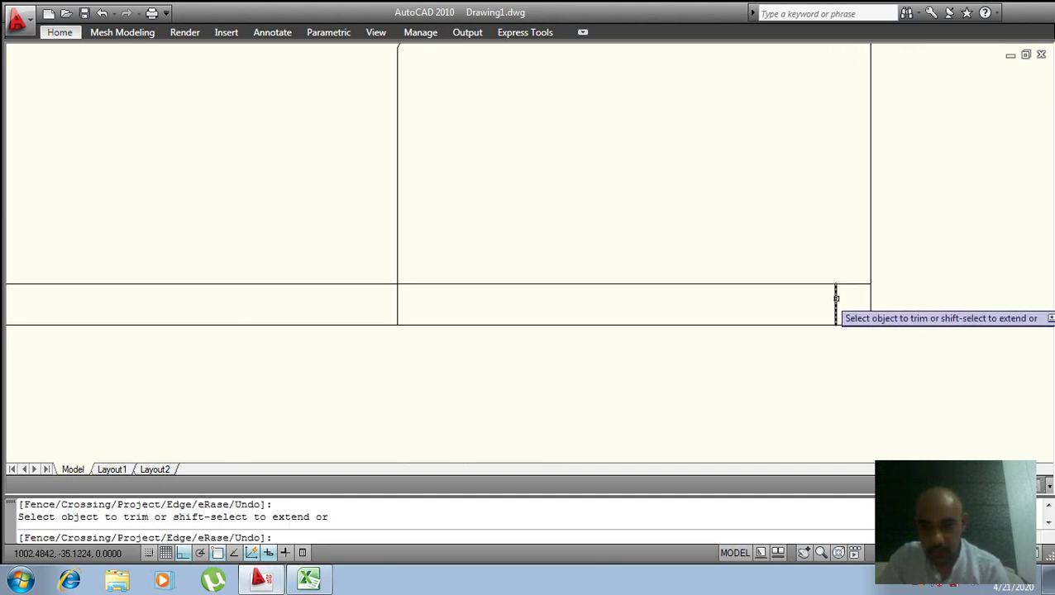
{"action": "scroll", "coordinate": [769, 261], "scroll_direction": "down", "scroll_amount": 5}
{"action": "scroll", "coordinate": [413, 277], "scroll_direction": "up", "scroll_amount": 2}
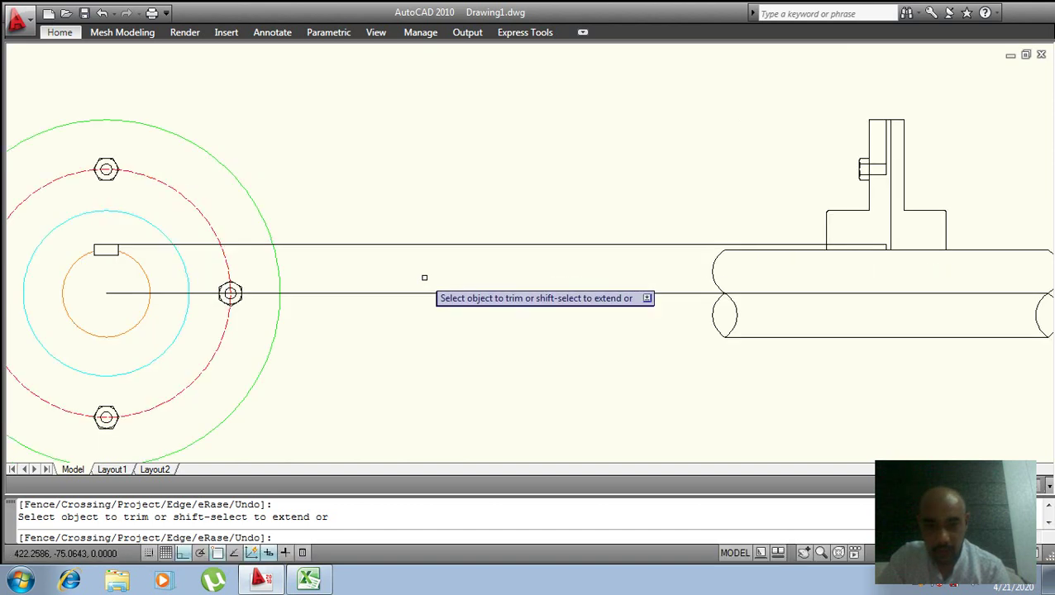
{"action": "left_click", "coordinate": [546, 245]}
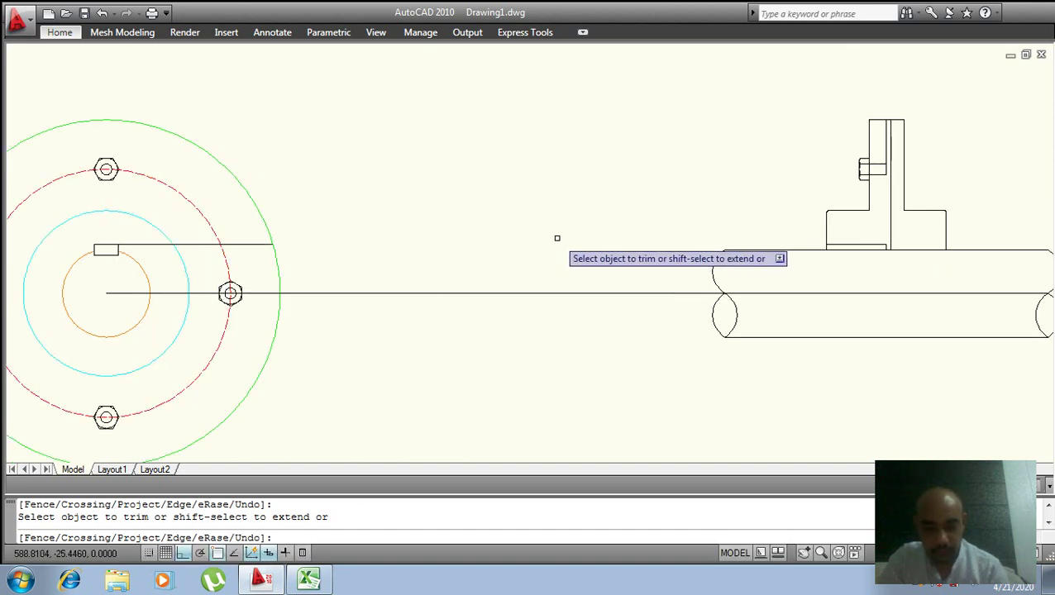
{"action": "key", "text": "ctrl+z"}
{"action": "scroll", "coordinate": [557, 238], "scroll_direction": "up", "scroll_amount": 5}
{"action": "scroll", "coordinate": [599, 247], "scroll_direction": "down", "scroll_amount": 5}
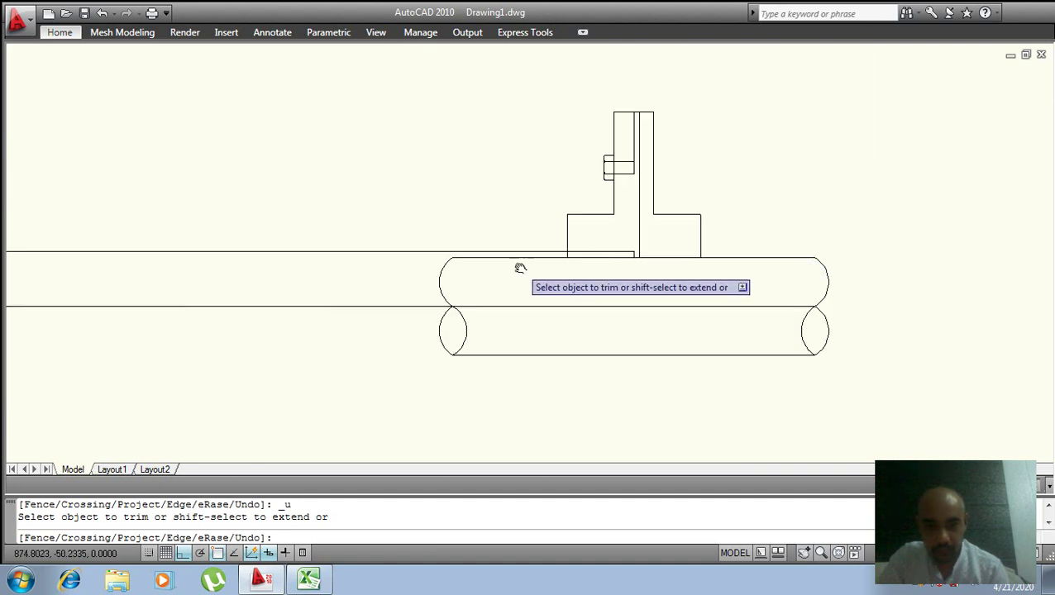
{"action": "middle_click_drag", "start_coordinate": [520, 266], "coordinate": [571, 279]}
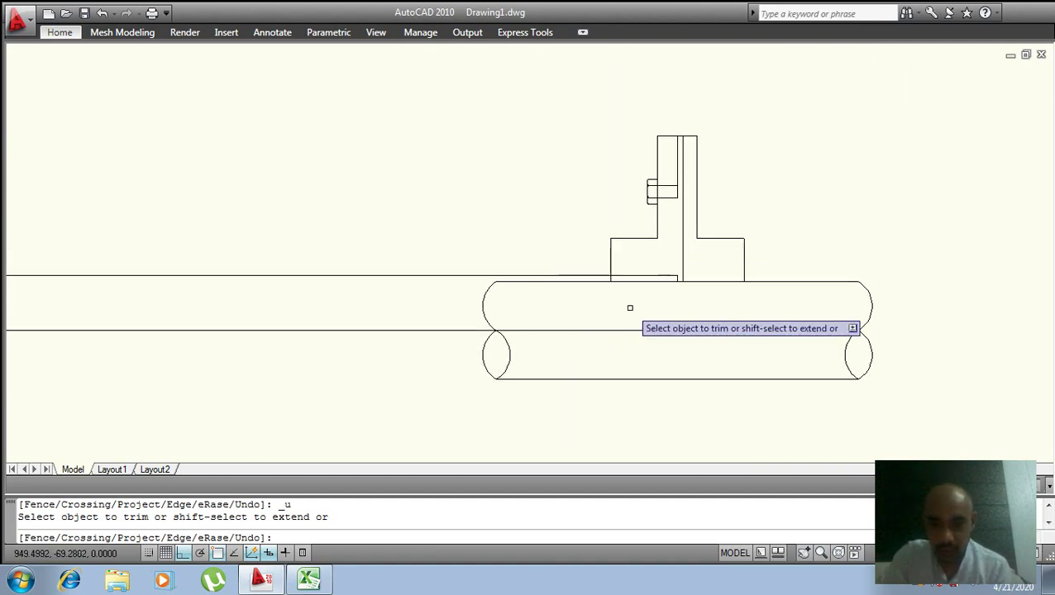
{"action": "scroll", "coordinate": [606, 267], "scroll_direction": "up", "scroll_amount": 3}
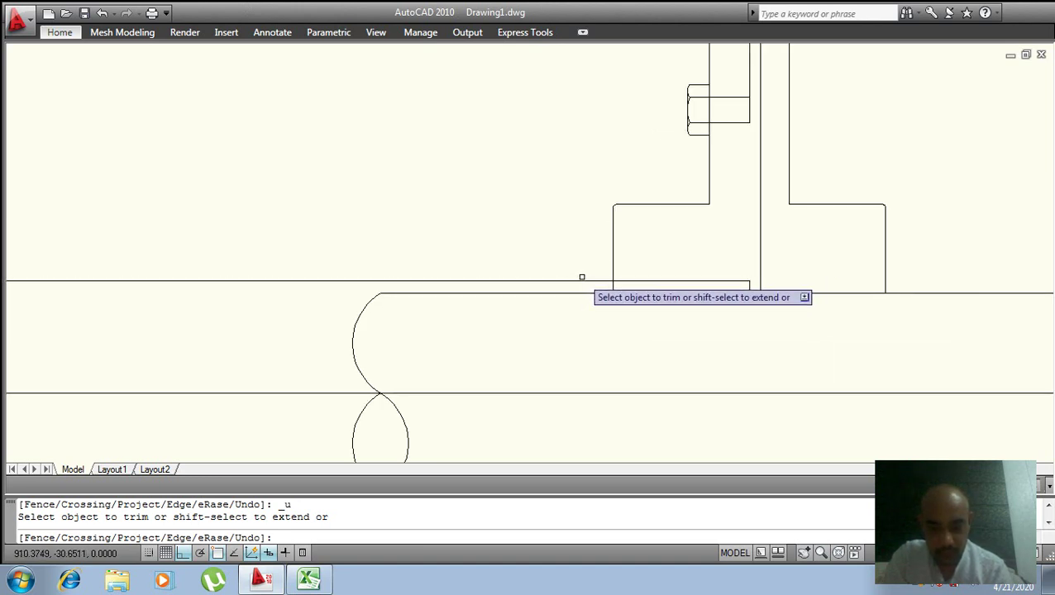
{"action": "key", "text": "Escape"}
{"action": "key", "text": "Escape"}
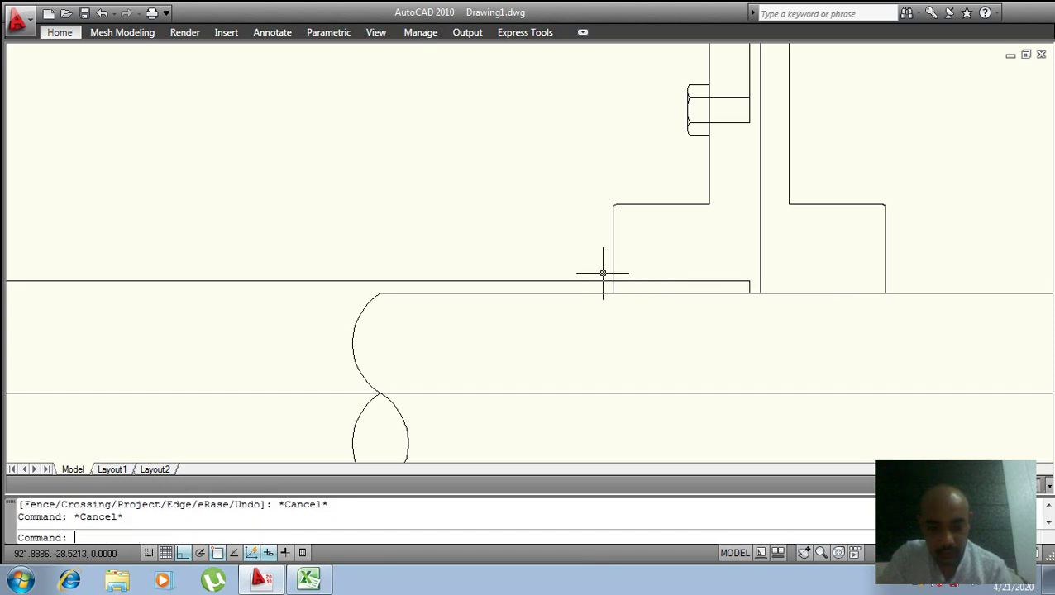
- Draw a vertical line at the key's end and trim the stubs to close the key rectangle
{"action": "type", "text": "l"}
{"action": "key", "text": "Return"}
{"action": "left_click", "coordinate": [596, 269]}
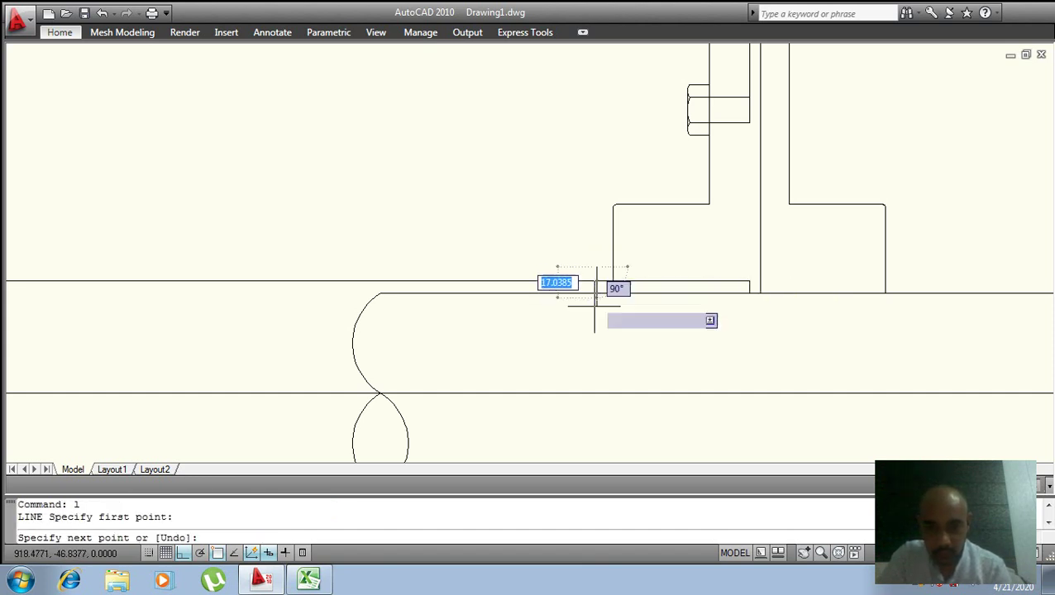
{"action": "key", "text": "Return"}
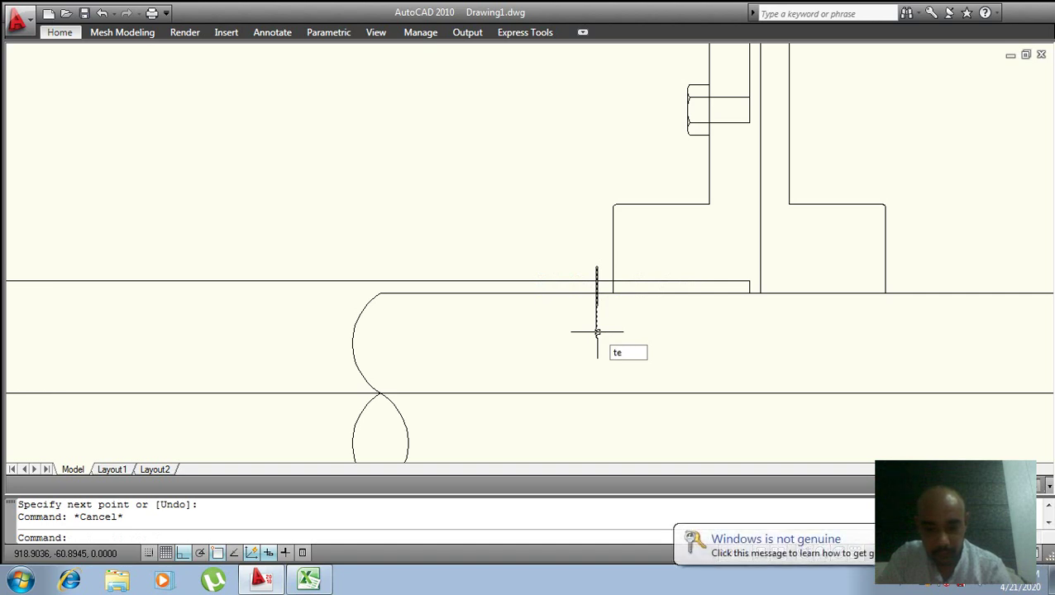
{"action": "key", "text": "Return"}
{"action": "key", "text": "Return"}
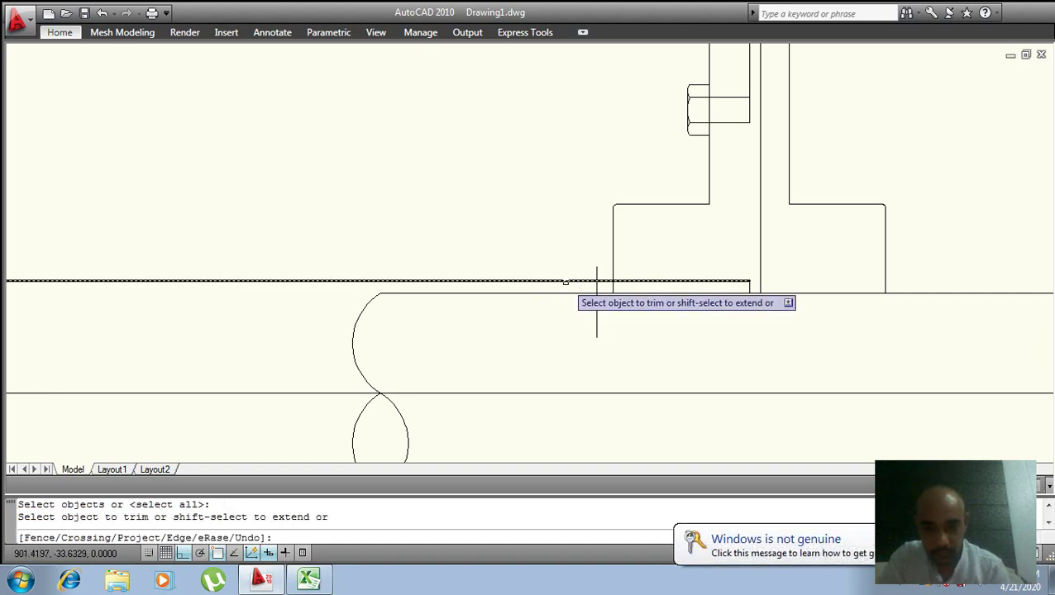
{"action": "left_click", "coordinate": [564, 282]}
{"action": "left_click", "coordinate": [596, 273]}
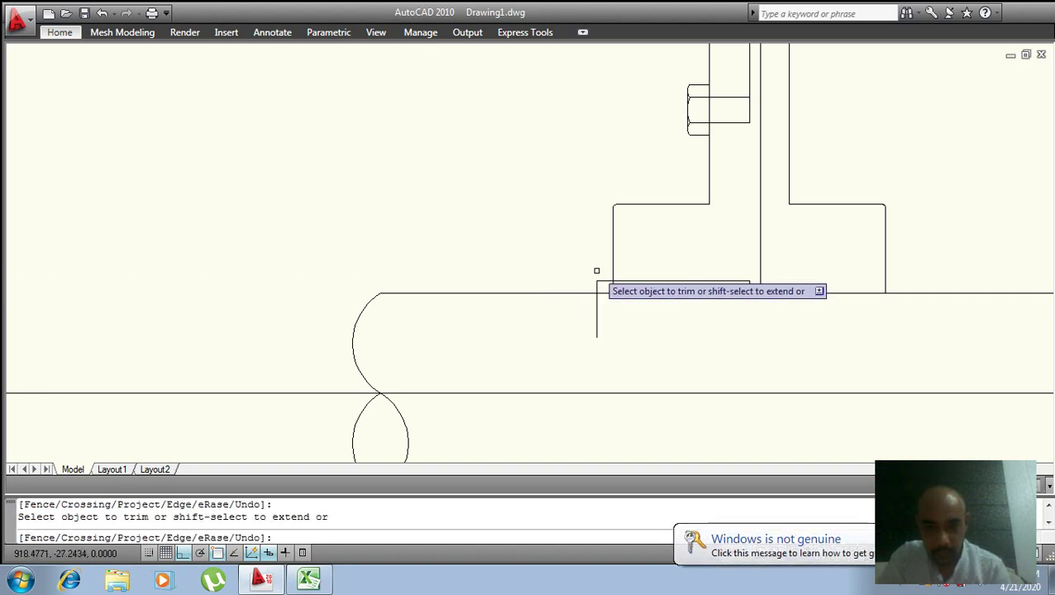
{"action": "left_click", "coordinate": [595, 312]}
{"action": "key", "text": "Escape"}
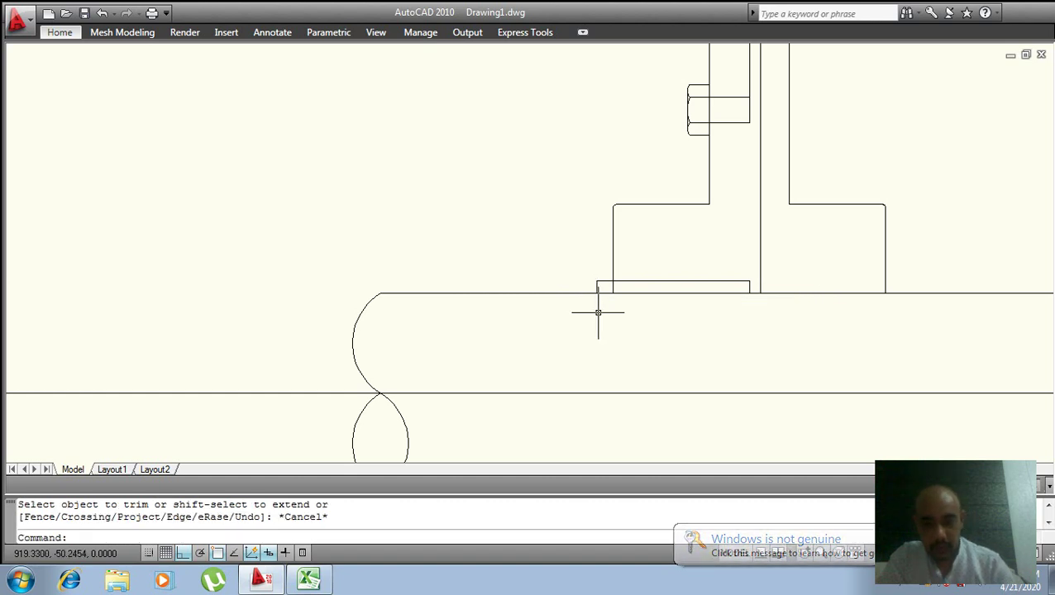
{"action": "scroll", "coordinate": [596, 315], "scroll_direction": "down", "scroll_amount": 5}
{"action": "scroll", "coordinate": [220, 318], "scroll_direction": "up", "scroll_amount": 2}
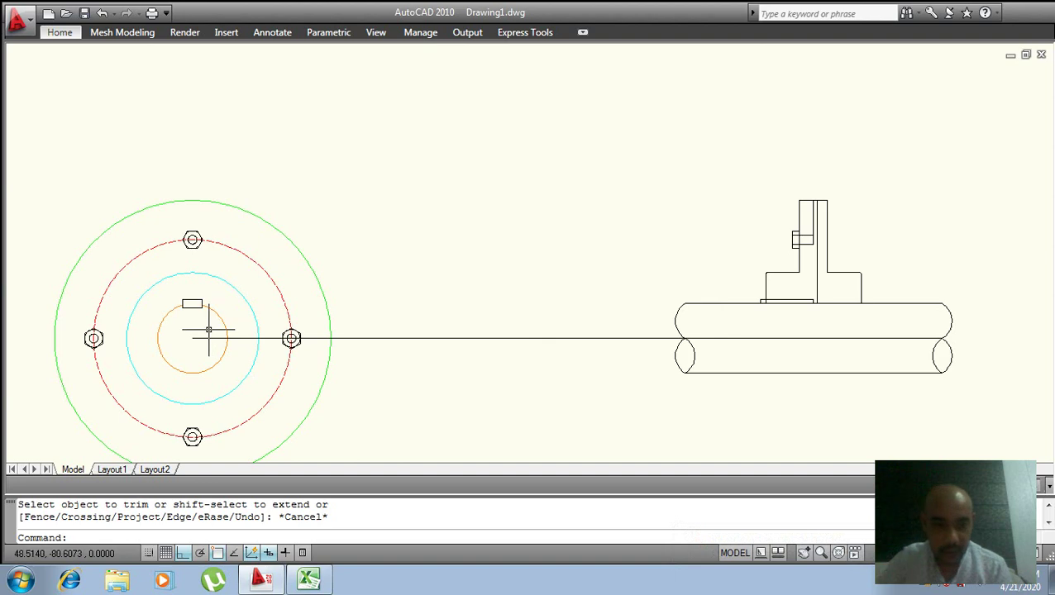
- Draw a horizontal projection line from the end-view key's bottom corner across past the side-view key
{"action": "type", "text": "l"}
{"action": "key", "text": "Return"}
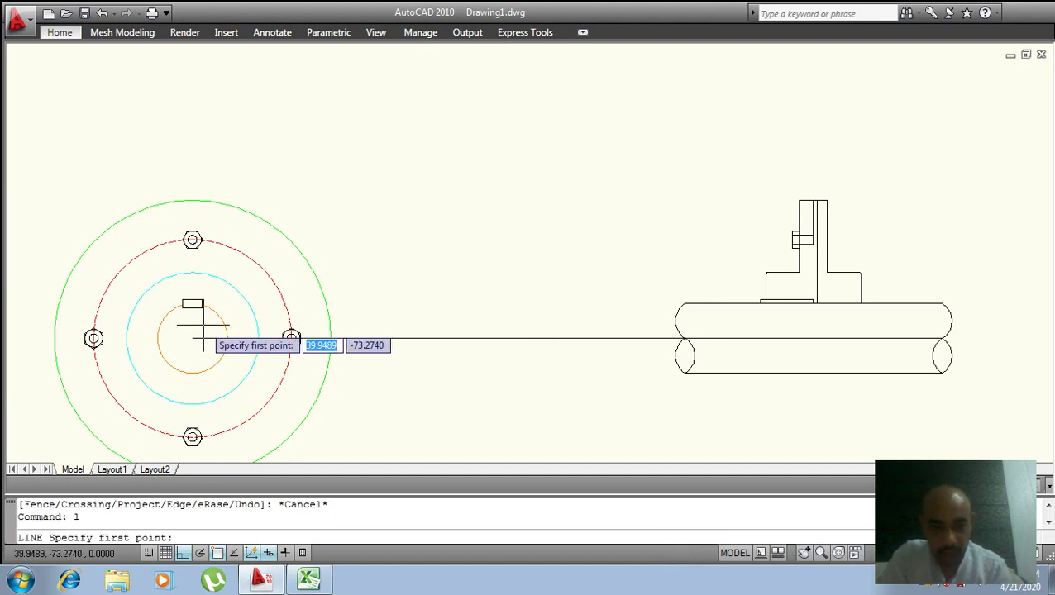
{"action": "scroll", "coordinate": [195, 328], "scroll_direction": "up", "scroll_amount": 5}
{"action": "left_click", "coordinate": [199, 283]}
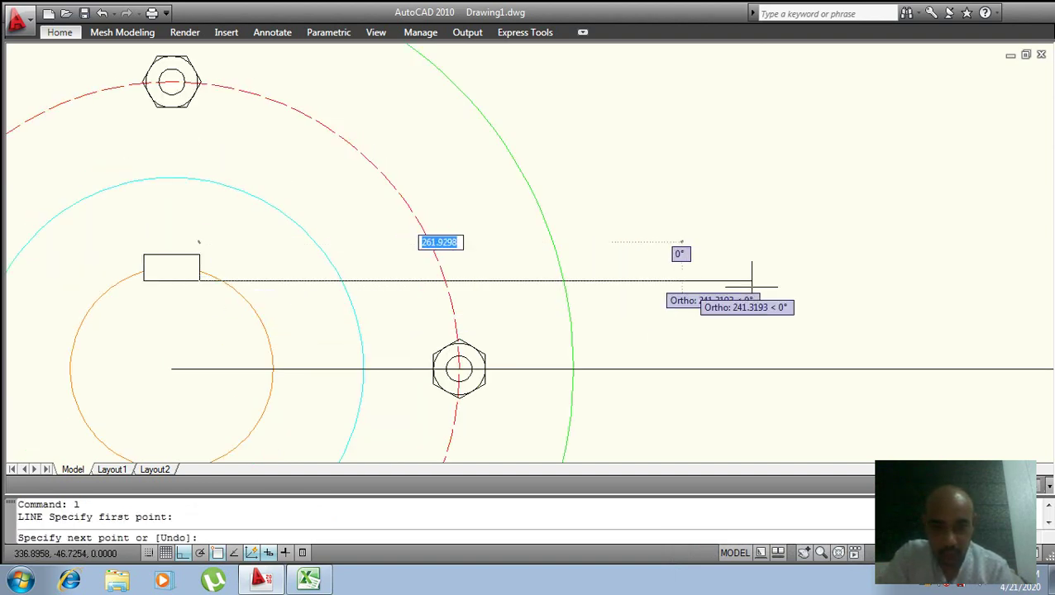
{"action": "scroll", "coordinate": [778, 279], "scroll_direction": "down", "scroll_amount": 5}
{"action": "middle_click_drag", "start_coordinate": [810, 277], "coordinate": [477, 323]}
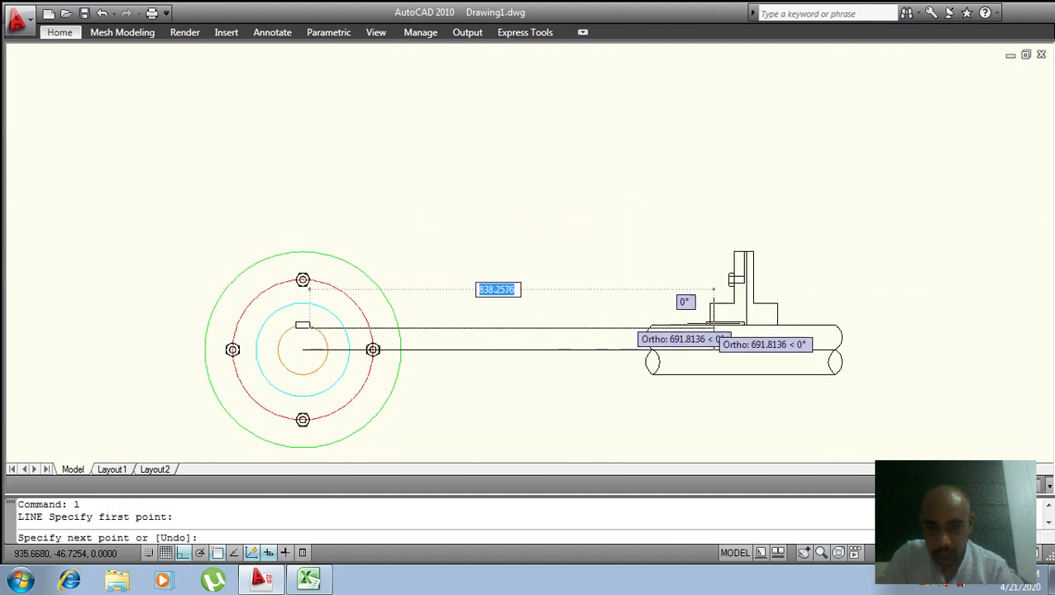
{"action": "scroll", "coordinate": [727, 329], "scroll_direction": "up", "scroll_amount": 3}
{"action": "scroll", "coordinate": [719, 330], "scroll_direction": "up", "scroll_amount": 3}
{"action": "scroll", "coordinate": [769, 327], "scroll_direction": "up", "scroll_amount": 3}
{"action": "left_click", "coordinate": [823, 313]}
{"action": "key", "text": "Return"}
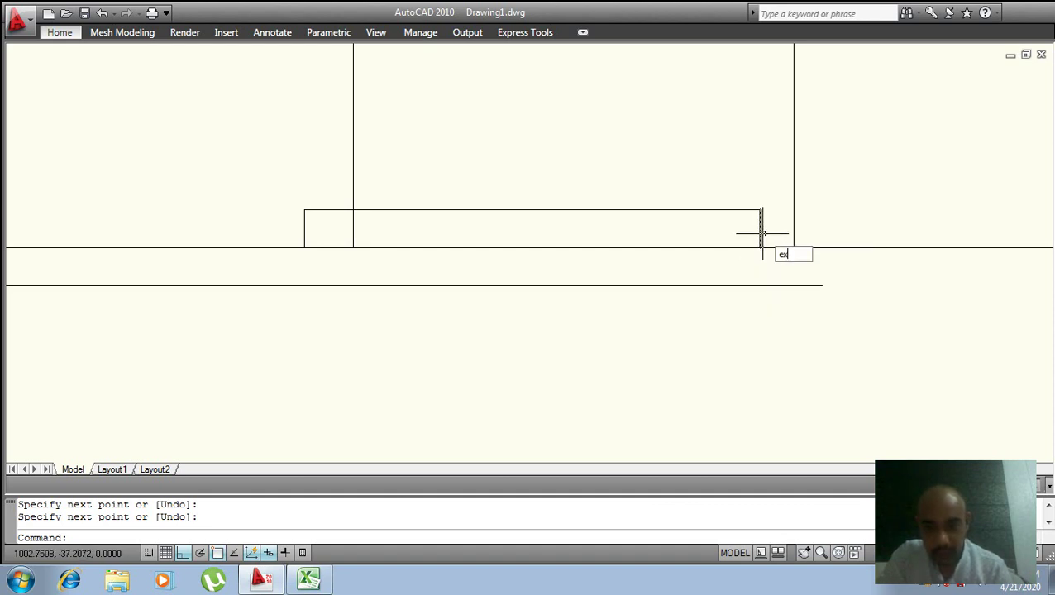
- Extend the side-view key's right edge down to the projection line; the left-edge extend fails
{"action": "key", "text": "Return"}
{"action": "left_click", "coordinate": [762, 285]}
{"action": "key", "text": "Return"}
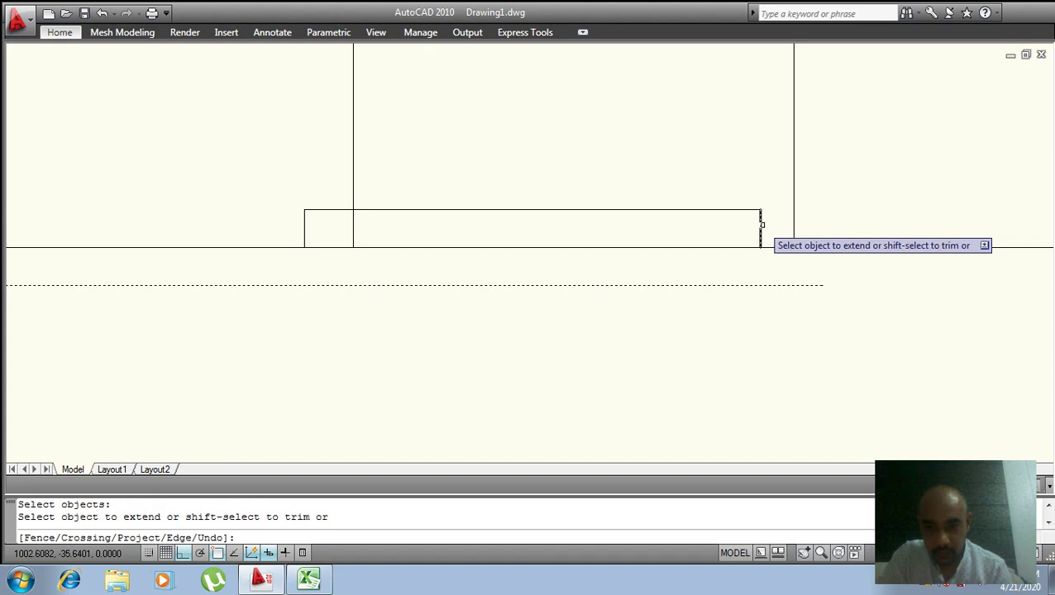
{"action": "left_click", "coordinate": [762, 224]}
{"action": "key", "text": "Return"}
{"action": "key", "text": "Return"}
{"action": "left_click", "coordinate": [346, 286]}
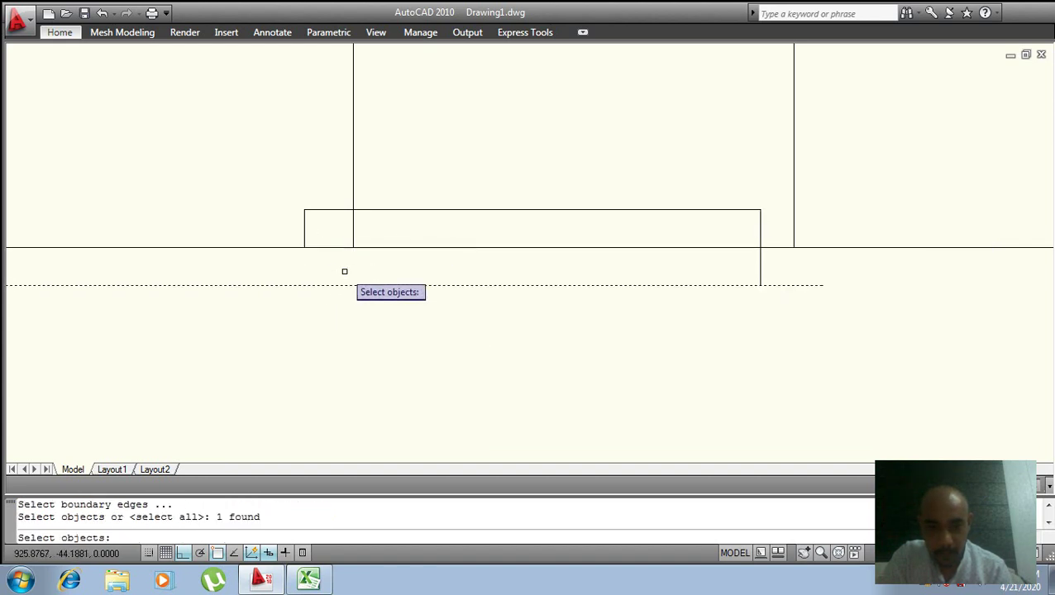
{"action": "key", "text": "Return"}
{"action": "left_click", "coordinate": [304, 225]}
{"action": "key", "text": "Return"}
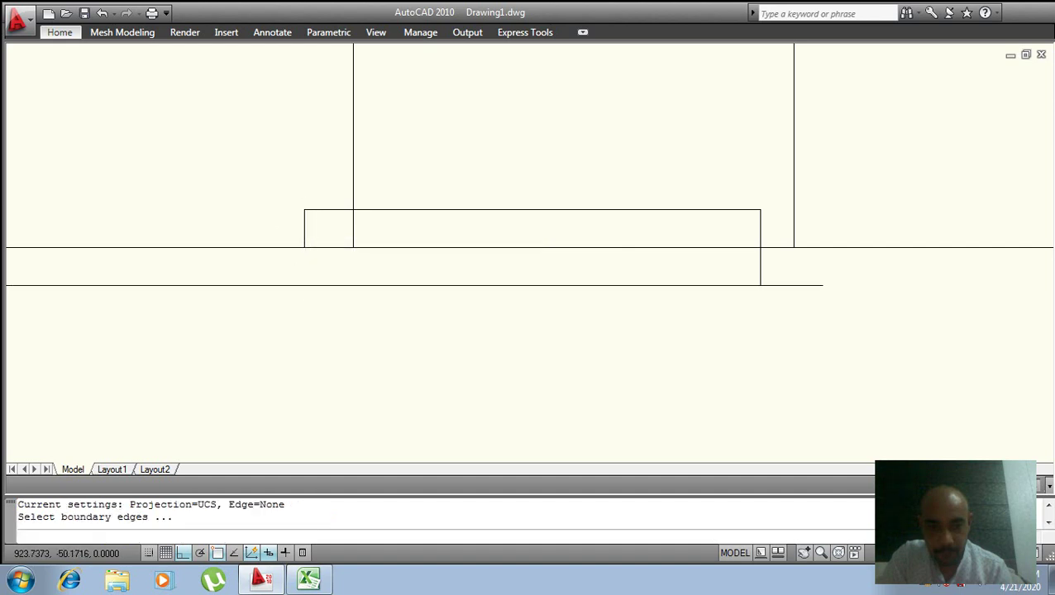
{"action": "key", "text": "Return"}
{"action": "left_click", "coordinate": [339, 285]}
{"action": "key", "text": "Return"}
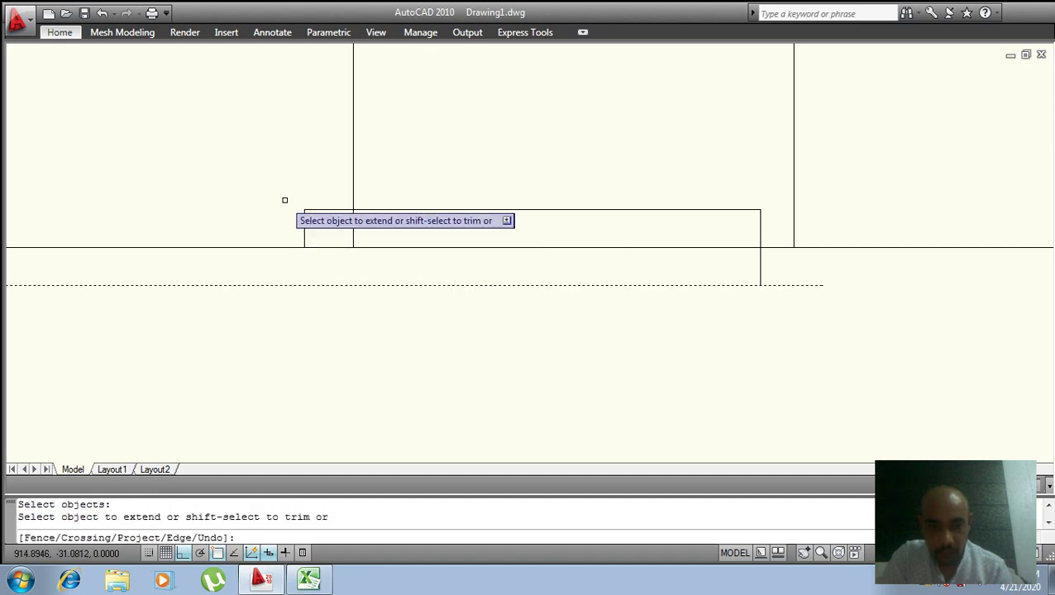
{"action": "key", "text": "Escape"}
- Draw the key's left edge from its top corner down to the projection line
{"action": "type", "text": "l"}
{"action": "key", "text": "Return"}
{"action": "left_click", "coordinate": [304, 248]}
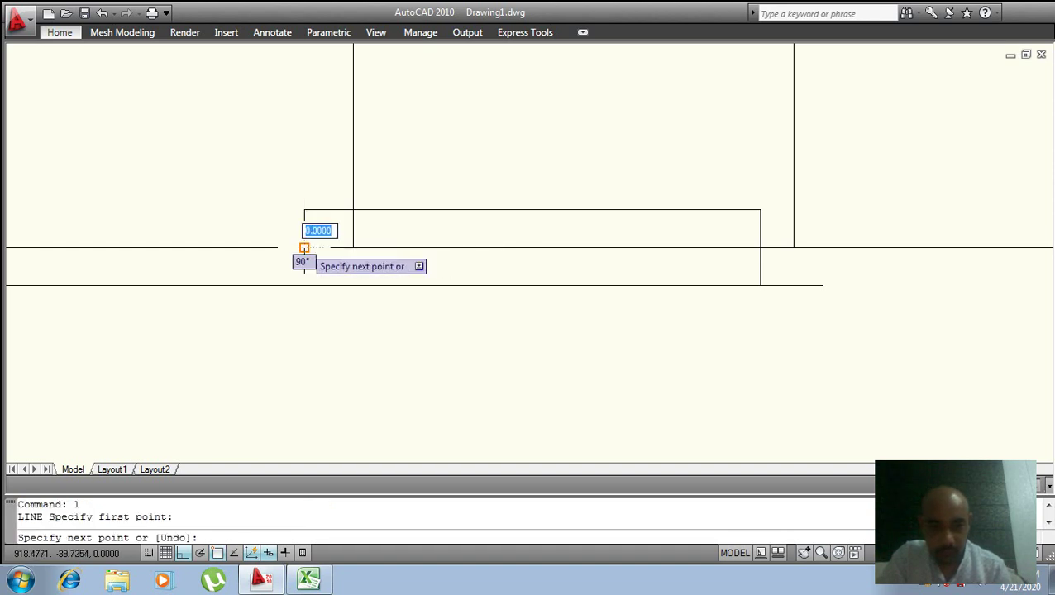
{"action": "left_click", "coordinate": [304, 286]}
{"action": "key", "text": "Return"}
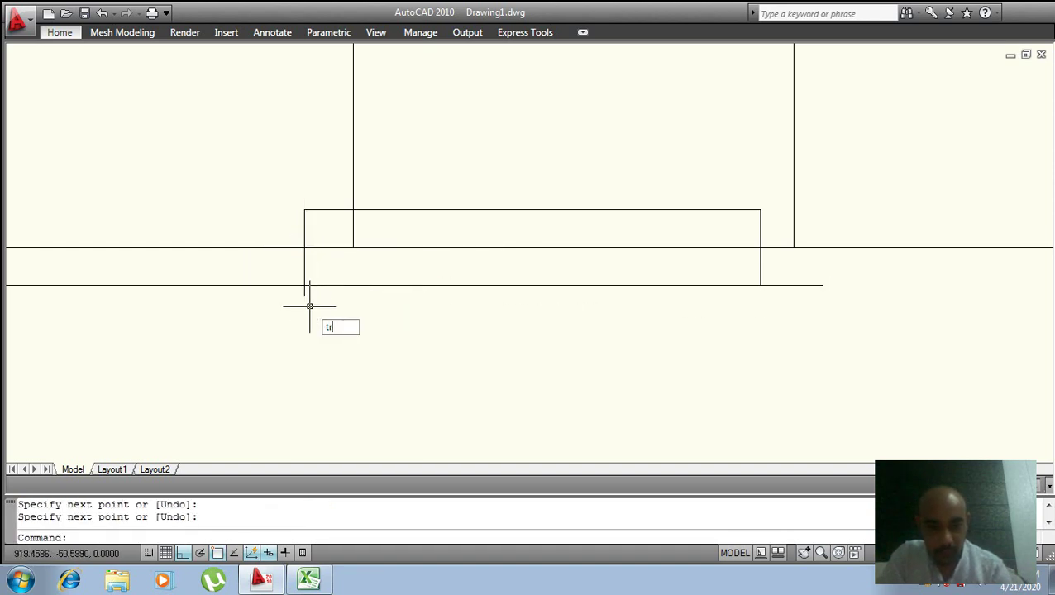
- Trim the stubs below the key's left edge and right of the key
{"action": "key", "text": "Return"}
{"action": "key", "text": "Return"}
{"action": "left_click", "coordinate": [303, 291]}
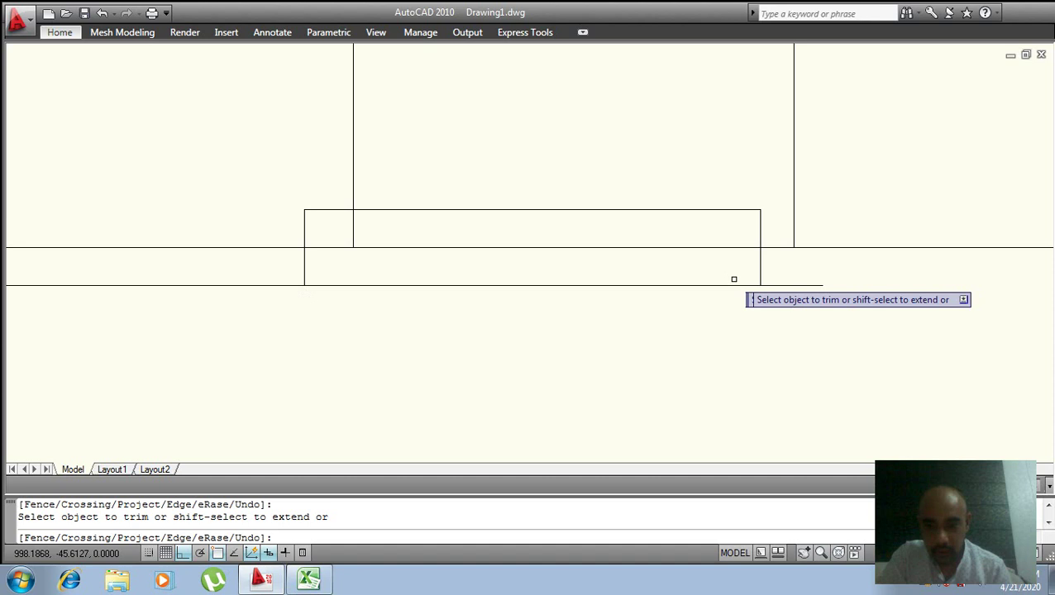
{"action": "left_click", "coordinate": [789, 286]}
{"action": "scroll", "coordinate": [688, 300], "scroll_direction": "down", "scroll_amount": 3}
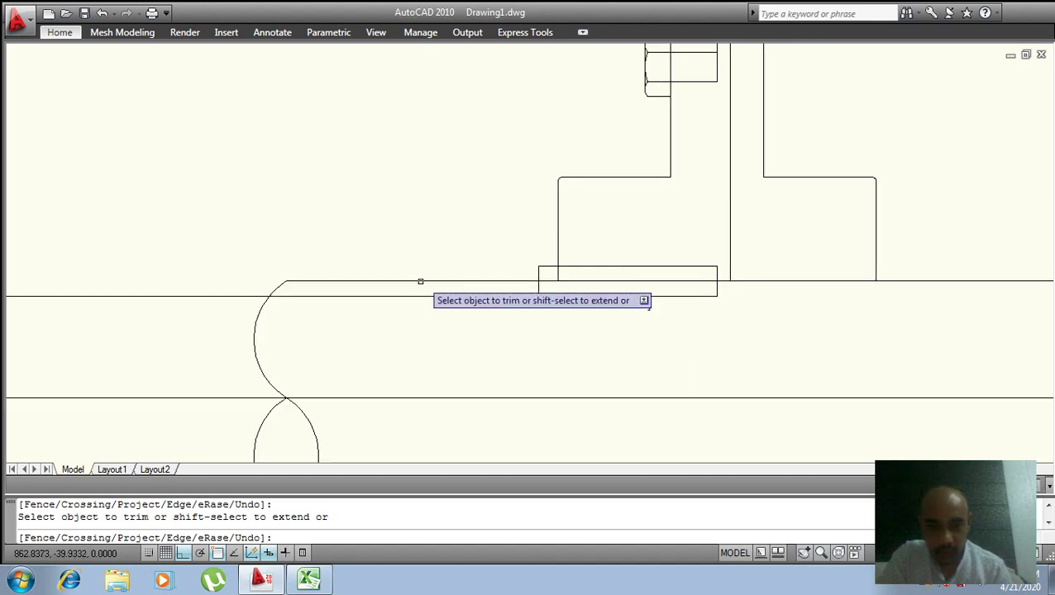
{"action": "scroll", "coordinate": [431, 296], "scroll_direction": "down", "scroll_amount": 3}
{"action": "middle_click_drag", "start_coordinate": [382, 306], "coordinate": [695, 283]}
{"action": "key", "text": "Escape"}
{"action": "key", "text": "Escape"}
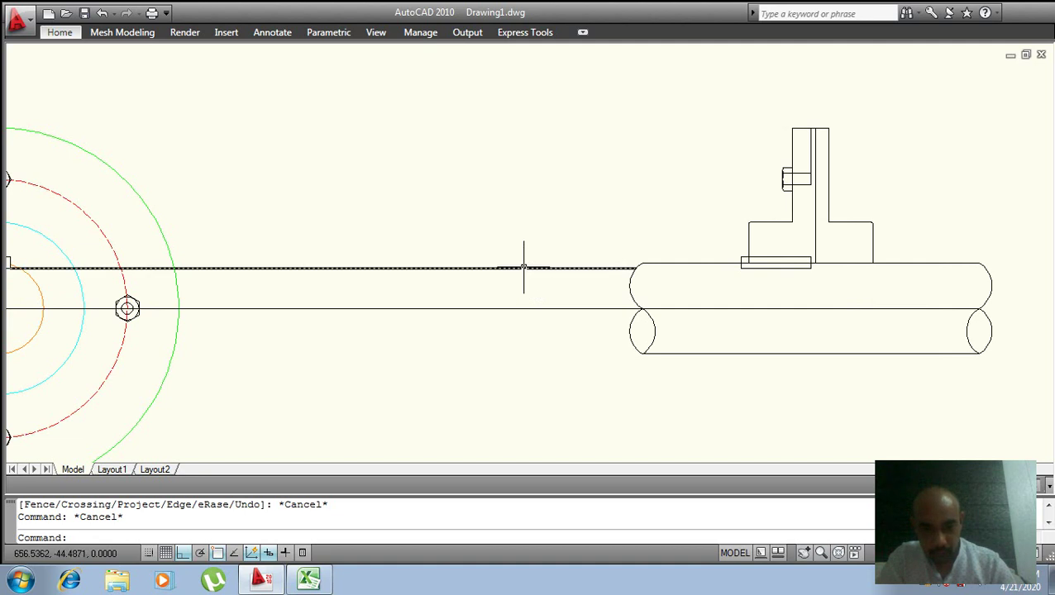
- Erase the long projection line and check the flange coupling dimensions spreadsheet
{"action": "left_click", "coordinate": [524, 267]}
{"action": "type", "text": "e"}
{"action": "key", "text": "Return"}
{"action": "scroll", "coordinate": [529, 273], "scroll_direction": "down", "scroll_amount": 2}
{"action": "scroll", "coordinate": [737, 261], "scroll_direction": "up", "scroll_amount": 5}
{"action": "middle_click_drag", "start_coordinate": [737, 261], "coordinate": [653, 328]}
{"action": "scroll", "coordinate": [572, 313], "scroll_direction": "up", "scroll_amount": 3}
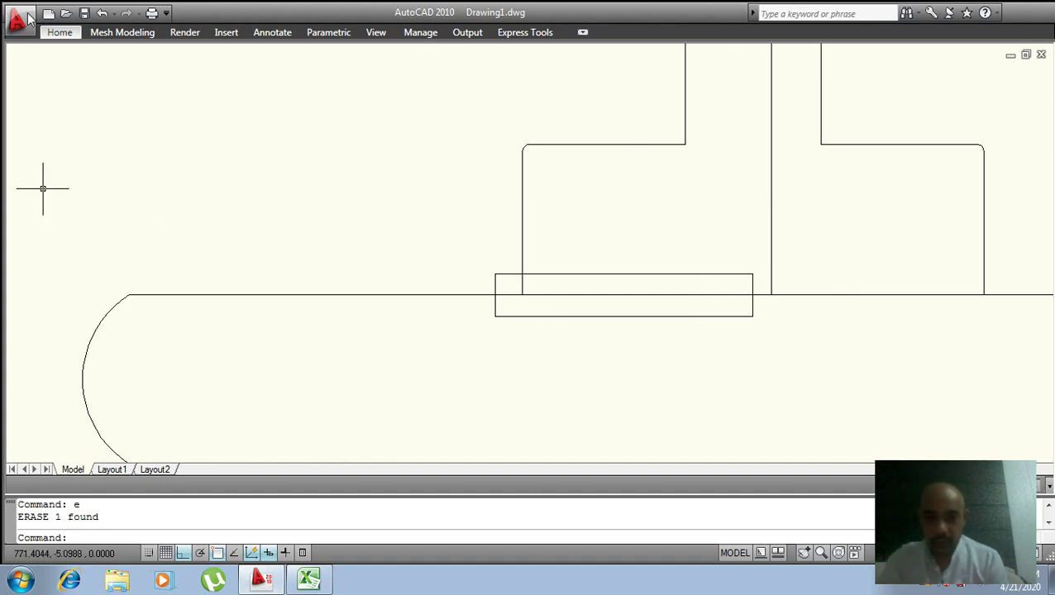
{"action": "scroll", "coordinate": [434, 271], "scroll_direction": "down", "scroll_amount": 4}
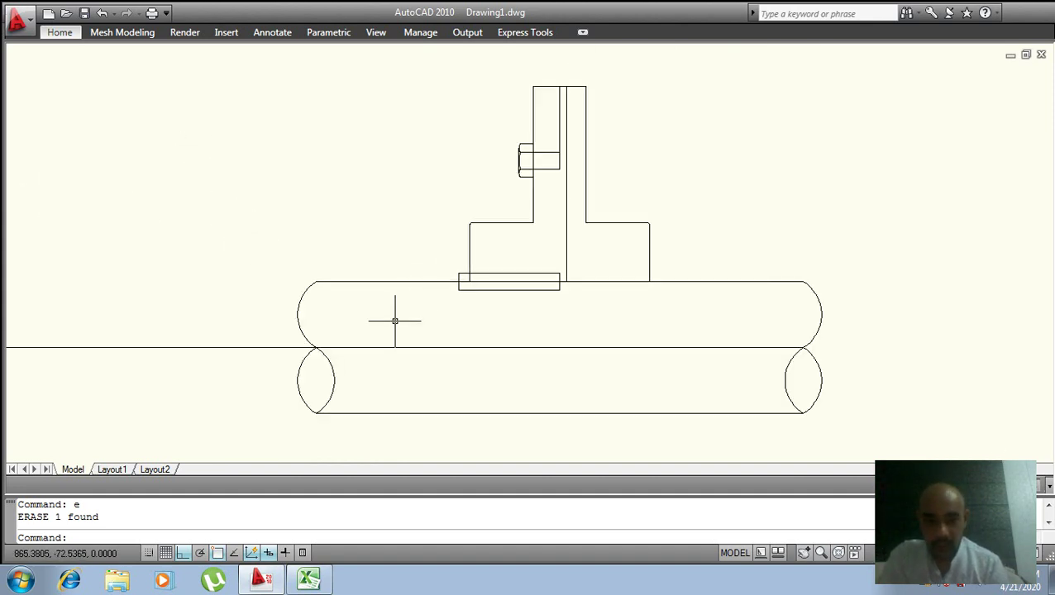
{"action": "left_click", "coordinate": [314, 585]}
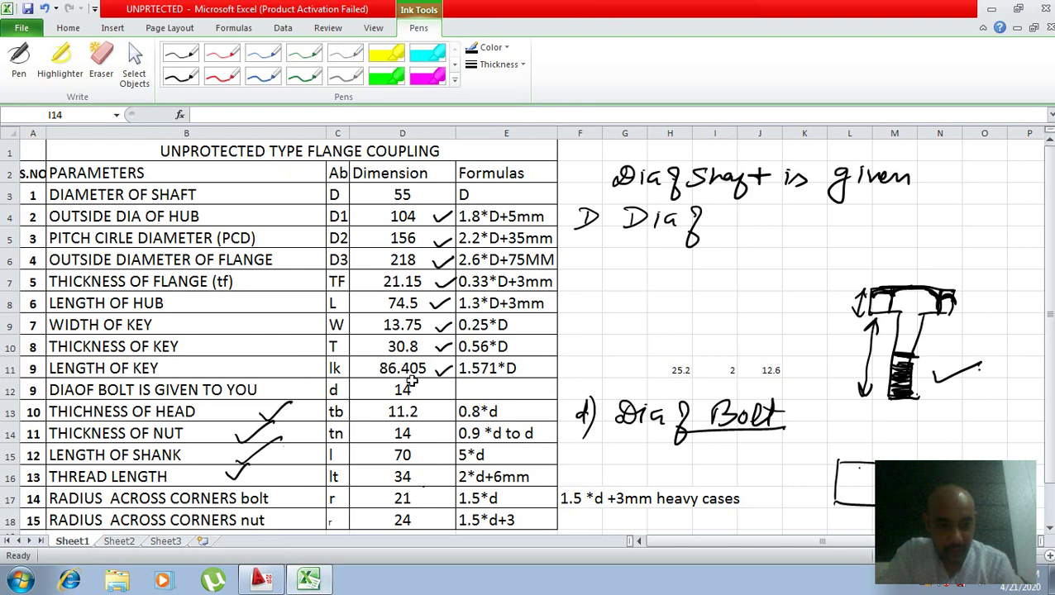
{"action": "left_click", "coordinate": [326, 582]}
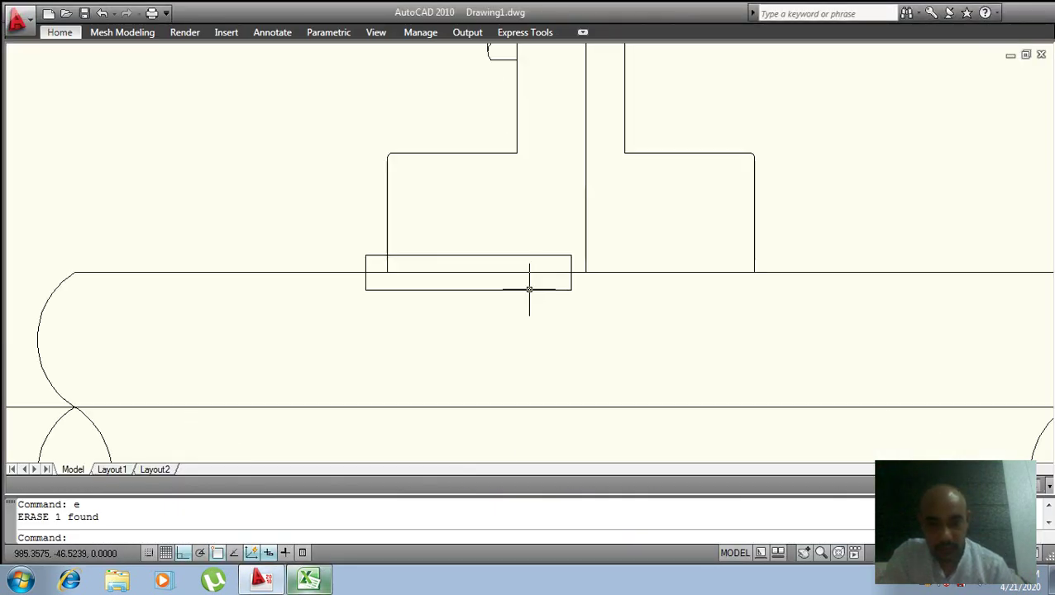
{"action": "type", "text": "o"}
- Offset the key's right edge 86 to the left to form its left edge
{"action": "key", "text": "Return"}
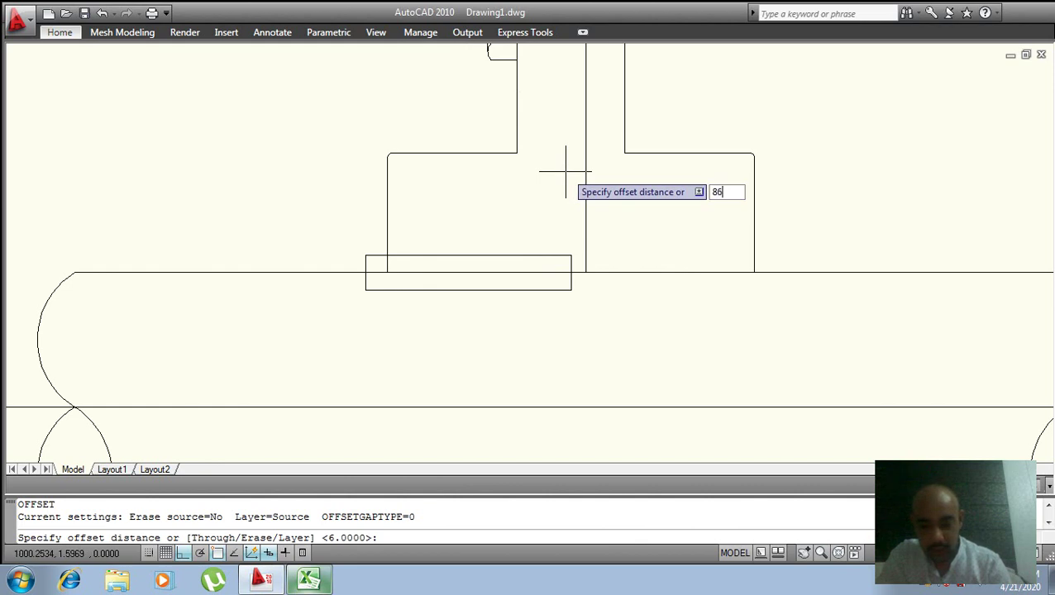
{"action": "key", "text": "Return"}
{"action": "left_click", "coordinate": [570, 265]}
{"action": "left_click", "coordinate": [361, 244]}
{"action": "key", "text": "Escape"}
- Erase the short stray vertical line at the key's left end
{"action": "scroll", "coordinate": [373, 238], "scroll_direction": "up", "scroll_amount": 5}
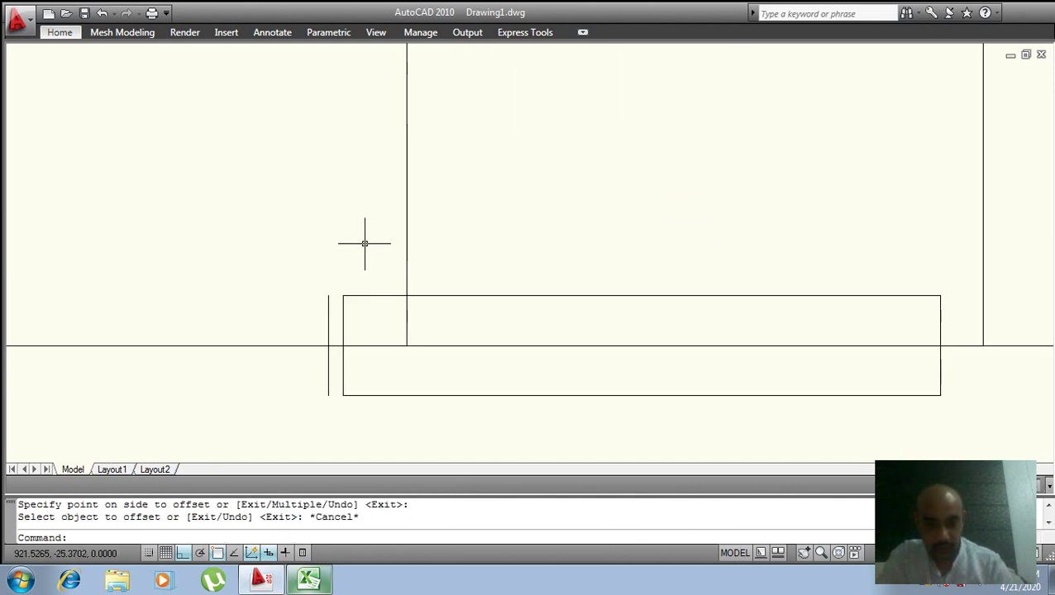
{"action": "middle_click_drag", "start_coordinate": [358, 297], "coordinate": [422, 252]}
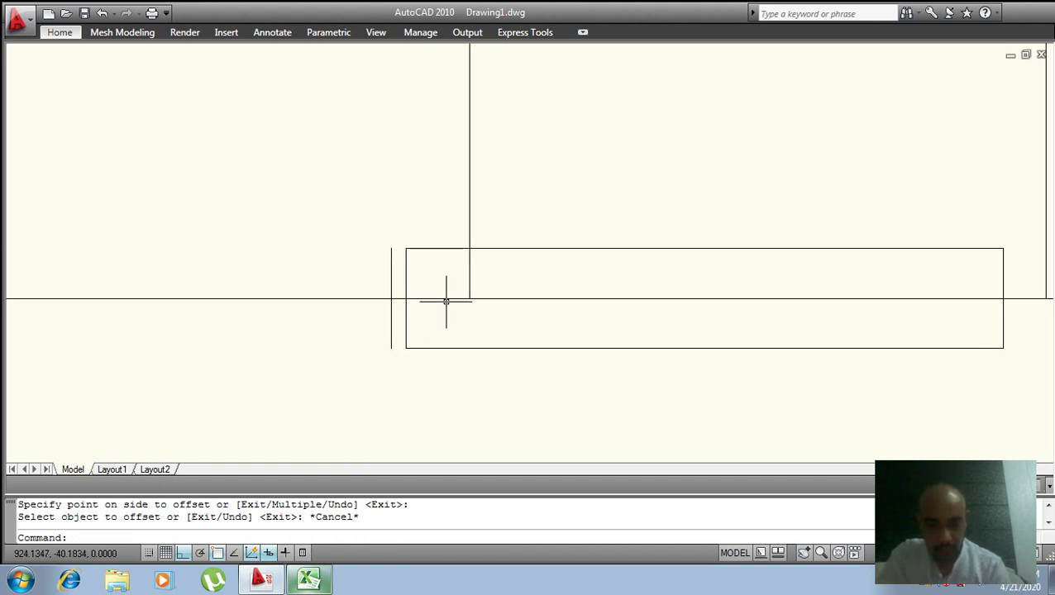
{"action": "left_click", "coordinate": [405, 275]}
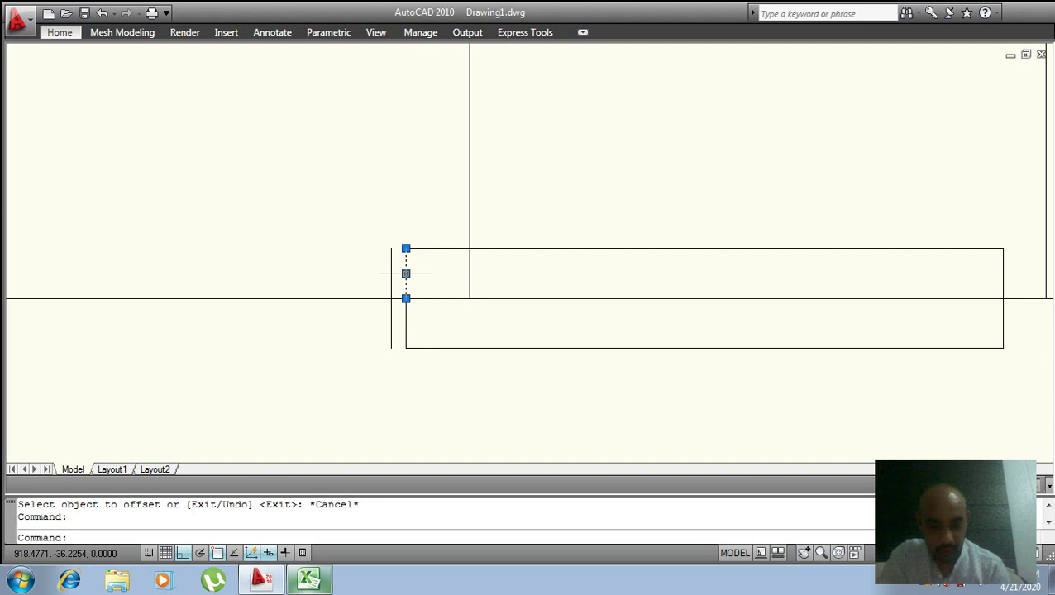
{"action": "type", "text": "e"}
{"action": "key", "text": "Return"}
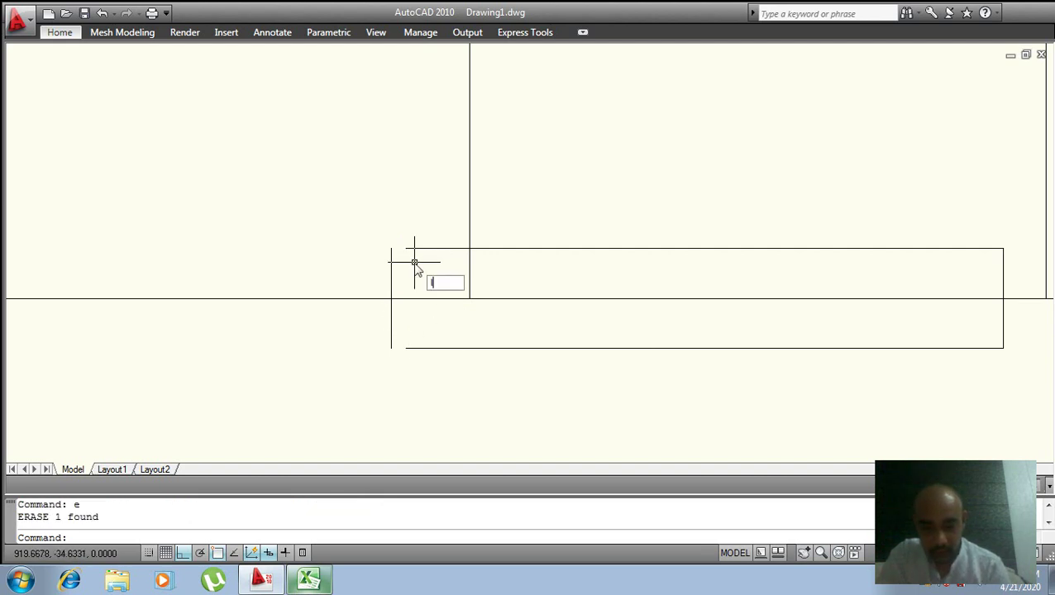
- Join the key's left-end corners with short top and bottom lines and select the new bottom line
{"action": "key", "text": "Return"}
{"action": "left_click", "coordinate": [391, 248]}
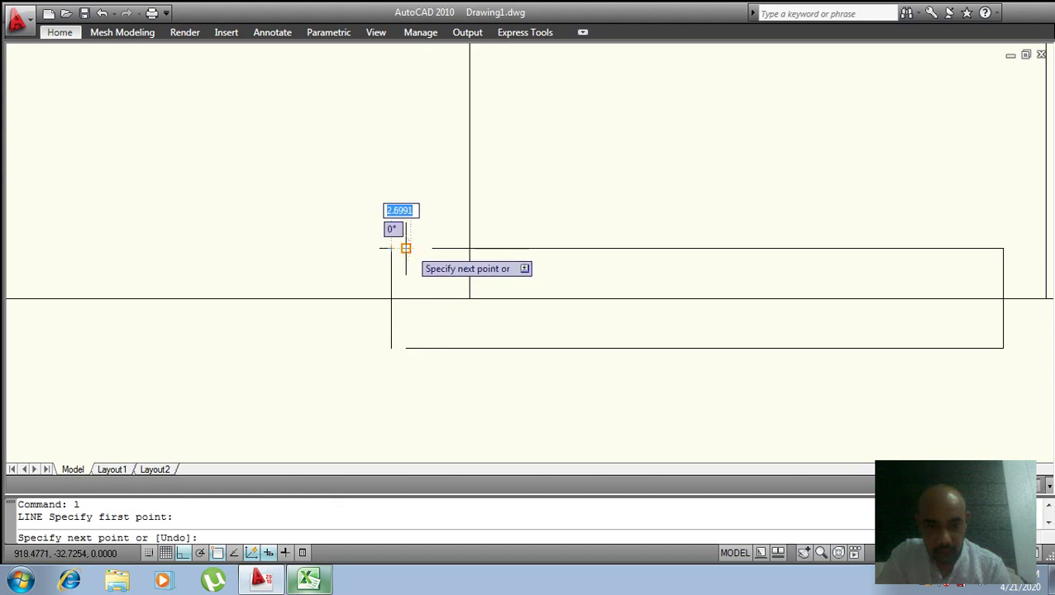
{"action": "left_click", "coordinate": [405, 248]}
{"action": "key", "text": "Return"}
{"action": "key", "text": "Return"}
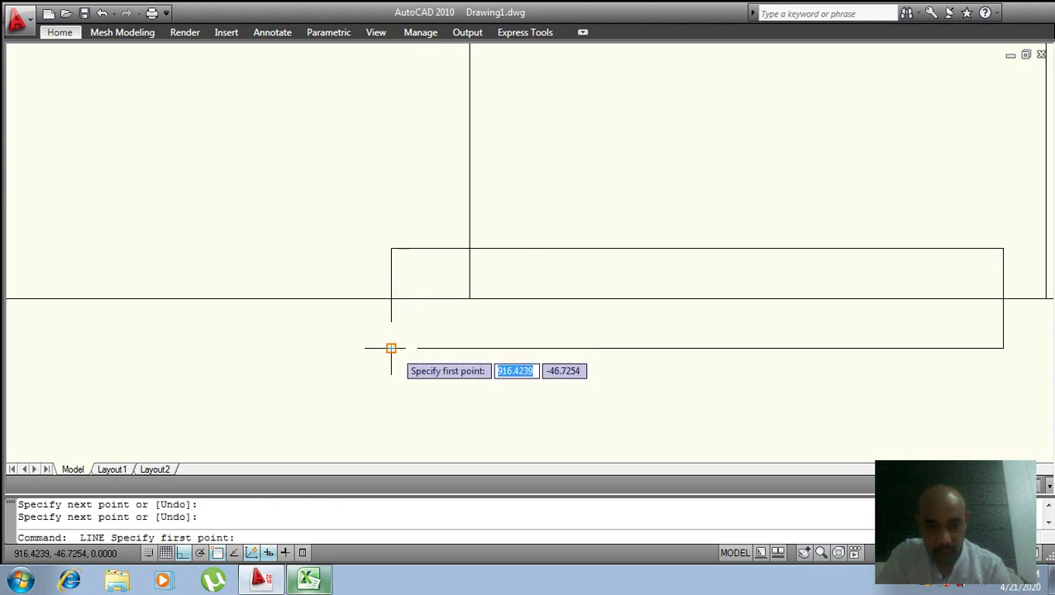
{"action": "left_click", "coordinate": [391, 348]}
{"action": "left_click", "coordinate": [405, 348]}
{"action": "key", "text": "Return"}
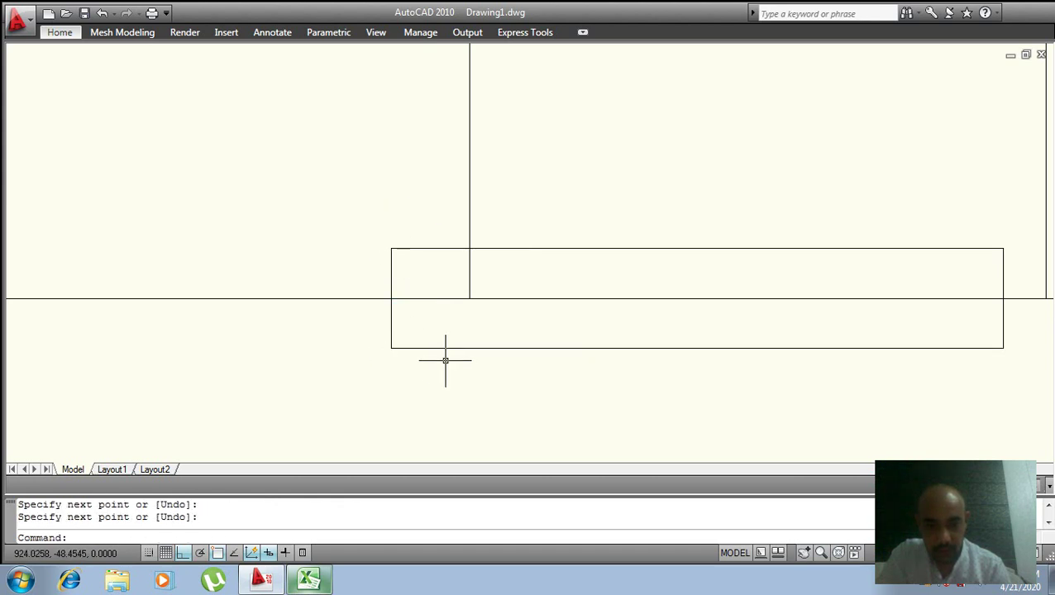
{"action": "scroll", "coordinate": [468, 364], "scroll_direction": "down", "scroll_amount": 4}
{"action": "left_click", "coordinate": [569, 360]}
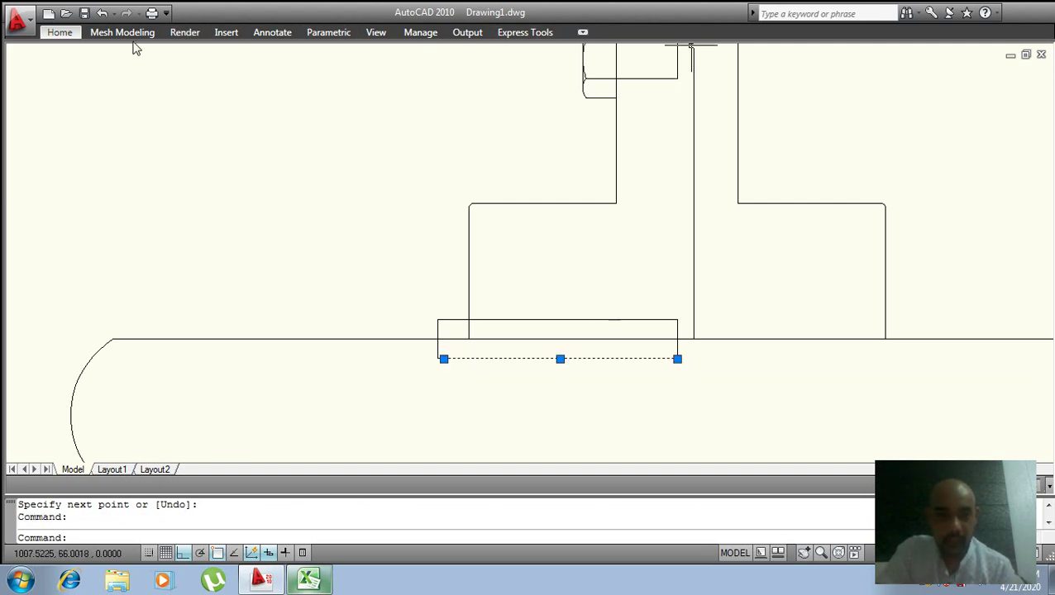
{"action": "left_click", "coordinate": [60, 32]}
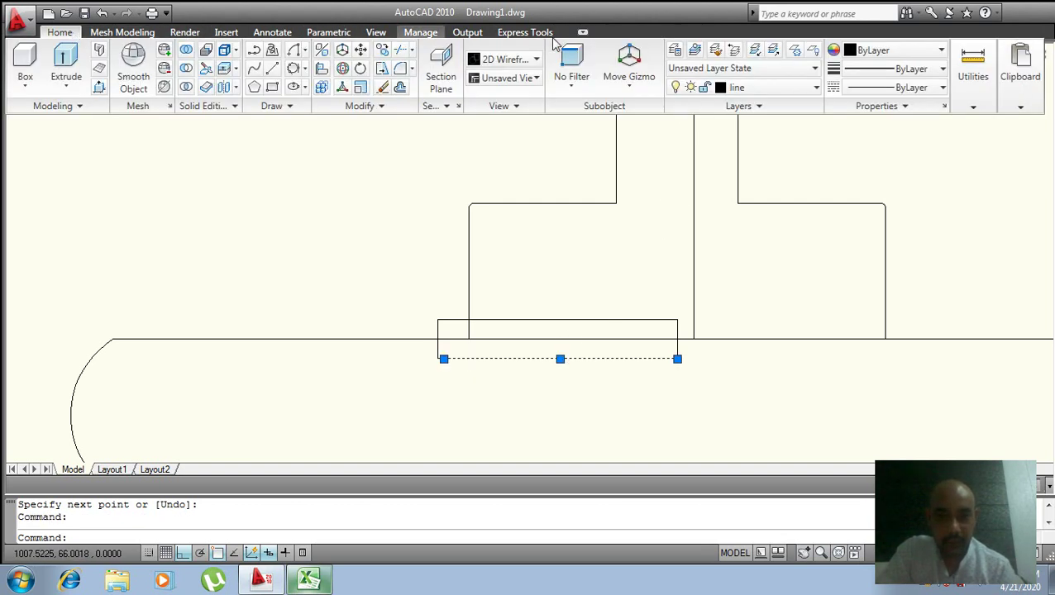
- Move the key's bottom line and the stub at the centre line's end onto the 'centre line' layer
{"action": "left_click", "coordinate": [802, 89]}
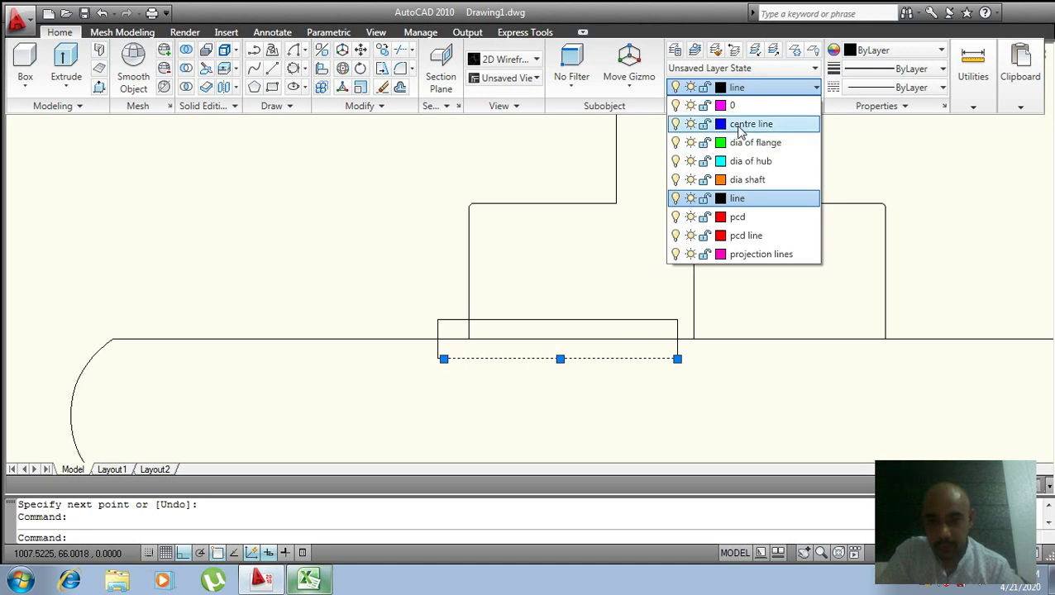
{"action": "left_click", "coordinate": [739, 125]}
{"action": "type", "text": "CHPROP"}
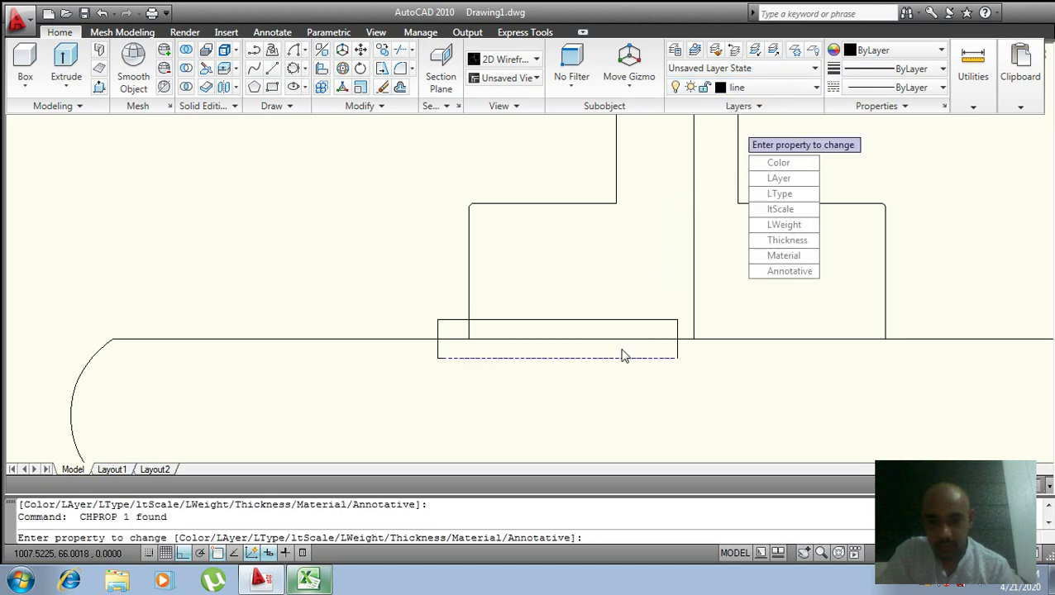
{"action": "key", "text": "Escape"}
{"action": "scroll", "coordinate": [461, 339], "scroll_direction": "up", "scroll_amount": 5}
{"action": "middle_click_drag", "start_coordinate": [459, 389], "coordinate": [464, 177]}
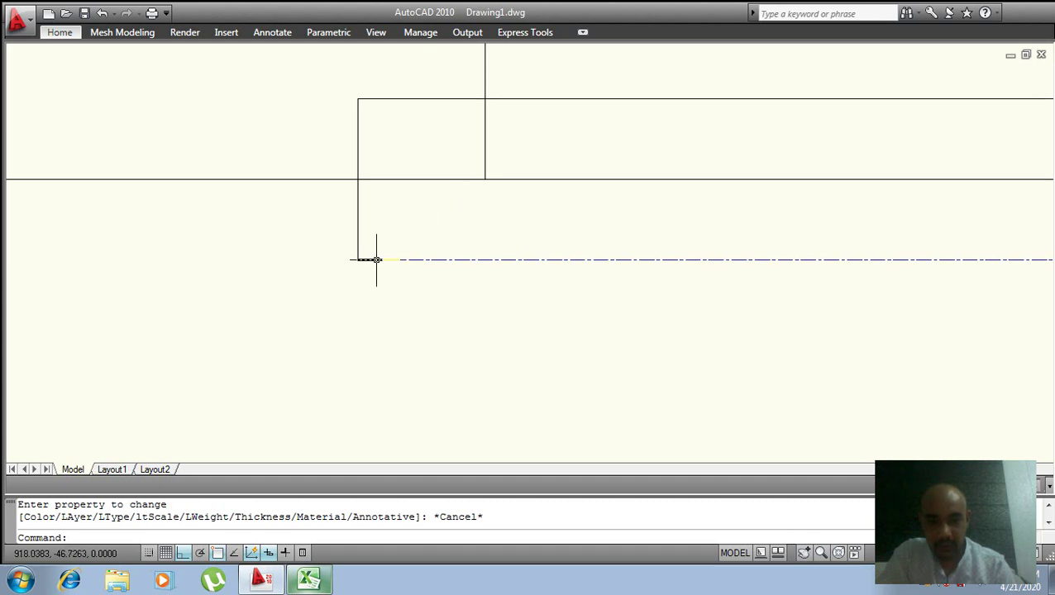
{"action": "left_click", "coordinate": [376, 260]}
{"action": "left_click", "coordinate": [73, 31]}
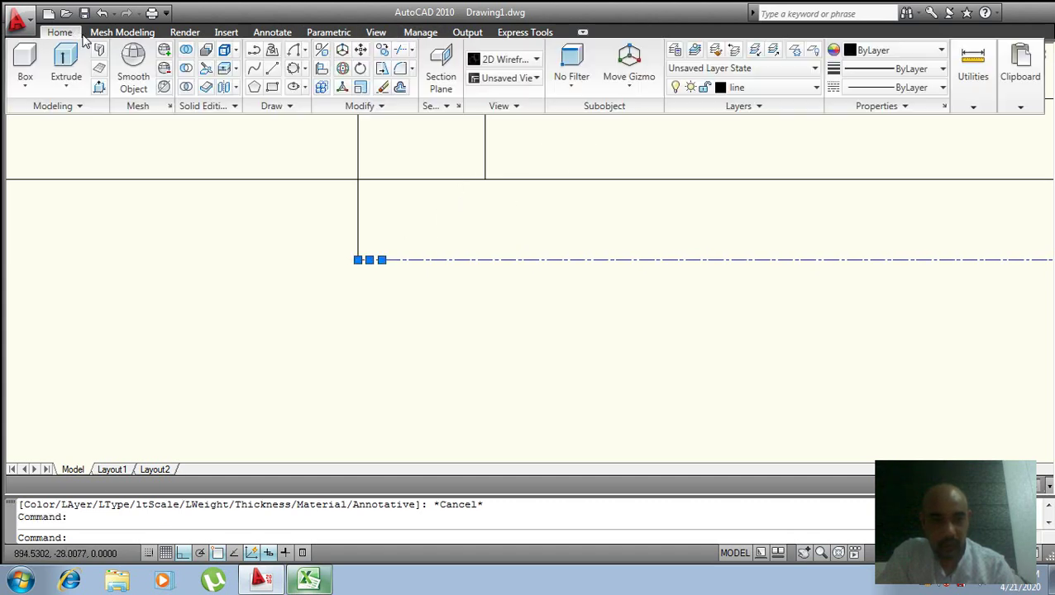
{"action": "left_click", "coordinate": [802, 71]}
{"action": "left_click", "coordinate": [843, 136]}
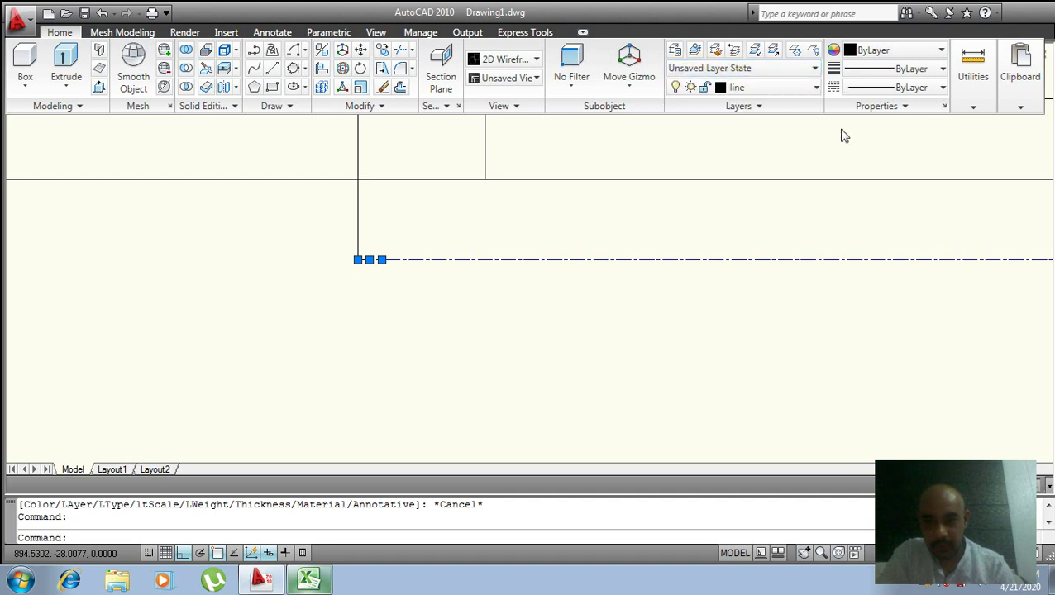
{"action": "left_click", "coordinate": [796, 89]}
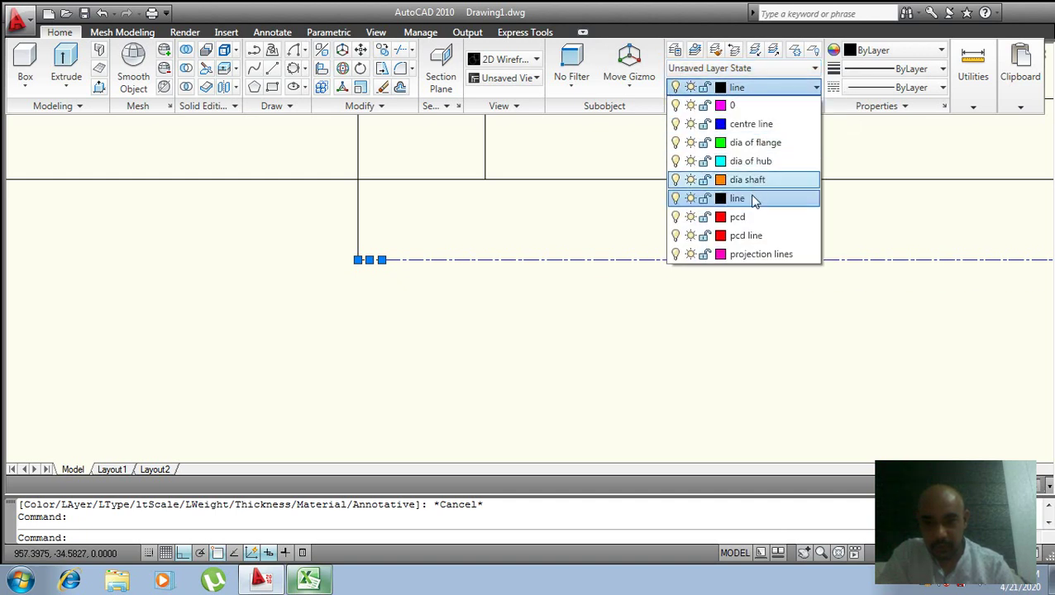
{"action": "left_click", "coordinate": [748, 132]}
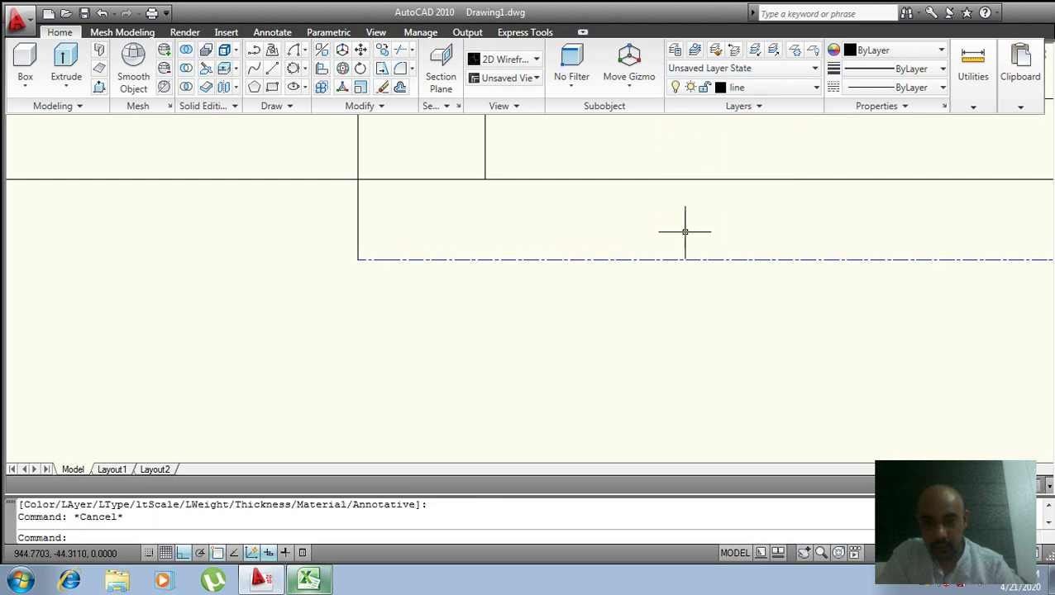
- Pan and zoom over to the flange end view, centring the bolt circle
{"action": "scroll", "coordinate": [601, 299], "scroll_direction": "down", "scroll_amount": 3}
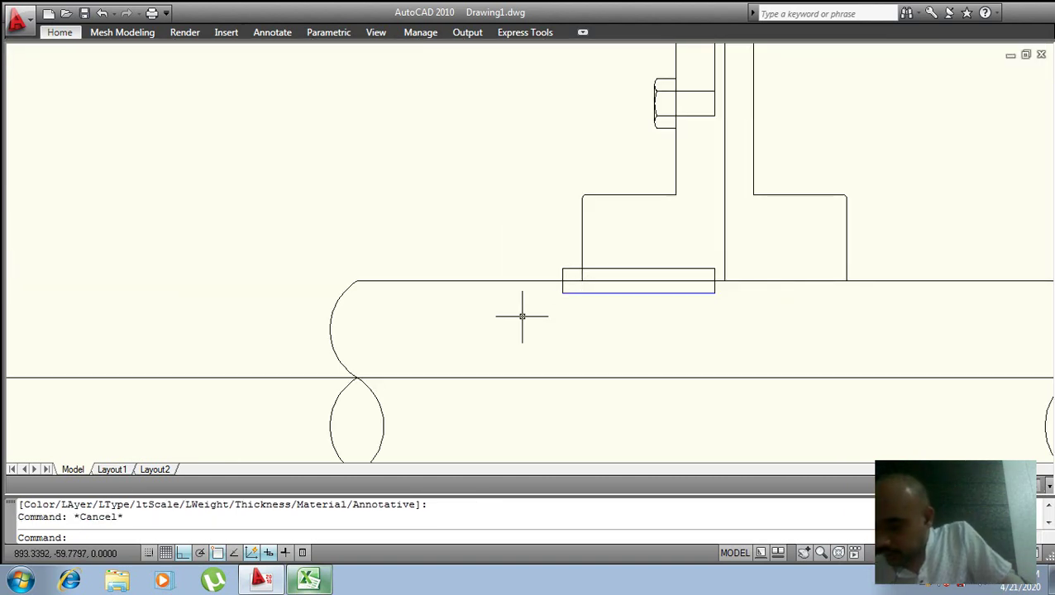
{"action": "scroll", "coordinate": [468, 285], "scroll_direction": "down", "scroll_amount": 4}
{"action": "middle_click_drag", "start_coordinate": [362, 303], "coordinate": [862, 212]}
{"action": "scroll", "coordinate": [579, 240], "scroll_direction": "up", "scroll_amount": 3}
{"action": "mouse_move", "coordinate": [348, 250]}
{"action": "middle_mouse_down"}
{"action": "mouse_move", "coordinate": [455, 270]}
{"action": "mouse_move", "coordinate": [502, 310]}
{"action": "middle_mouse_up"}
{"action": "scroll", "coordinate": [505, 231], "scroll_direction": "up", "scroll_amount": 1}
{"action": "scroll", "coordinate": [473, 264], "scroll_direction": "down", "scroll_amount": 2}
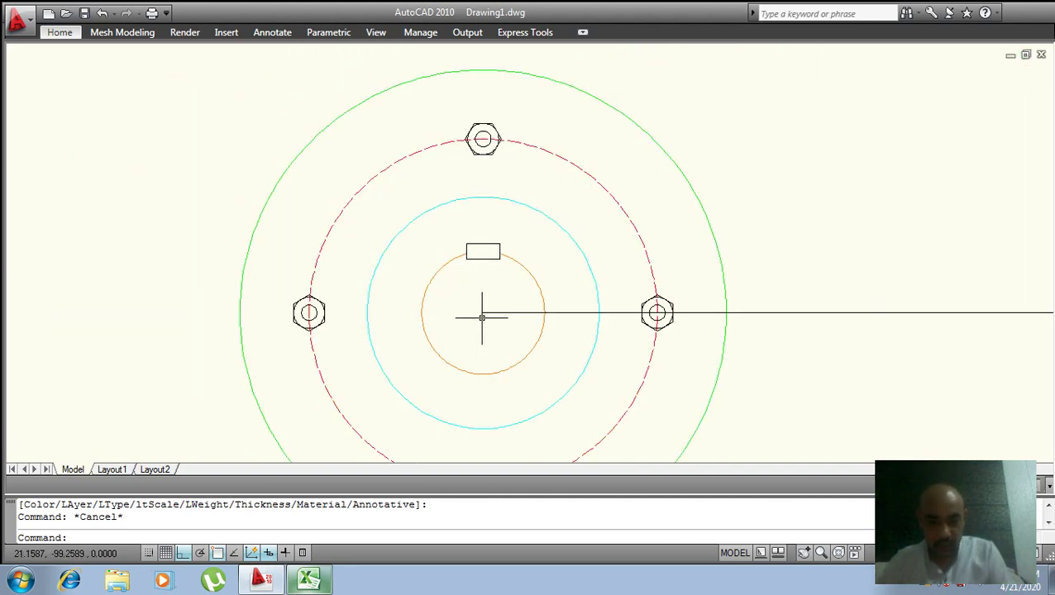
{"action": "type", "text": "l"}
- Draw a horizontal line left from the circle centre and offset copies 15 above and below
{"action": "key", "text": "Return"}
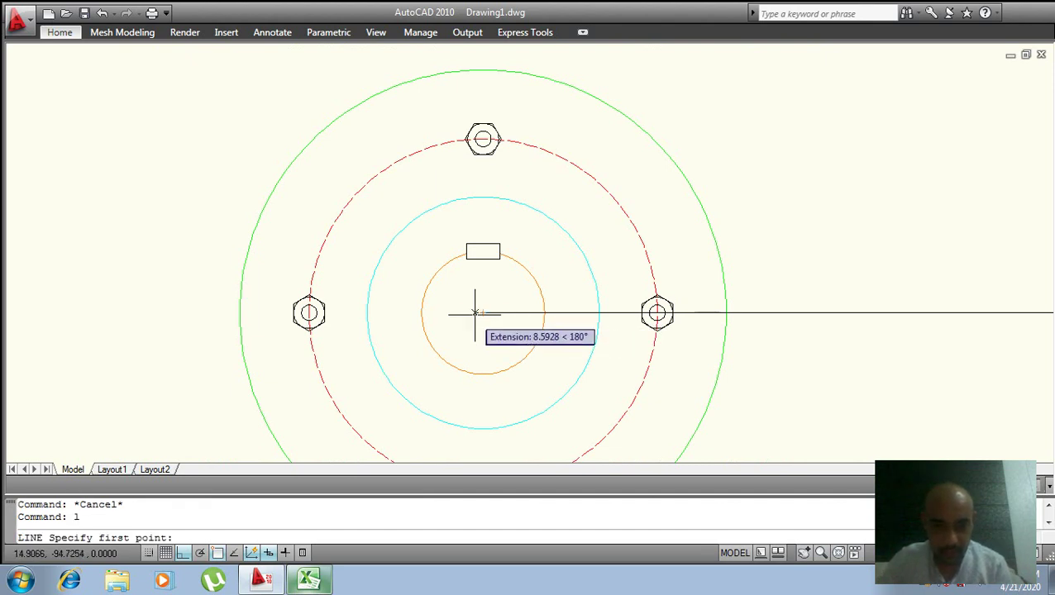
{"action": "left_click", "coordinate": [482, 313]}
{"action": "left_click", "coordinate": [393, 311]}
{"action": "key", "text": "Return"}
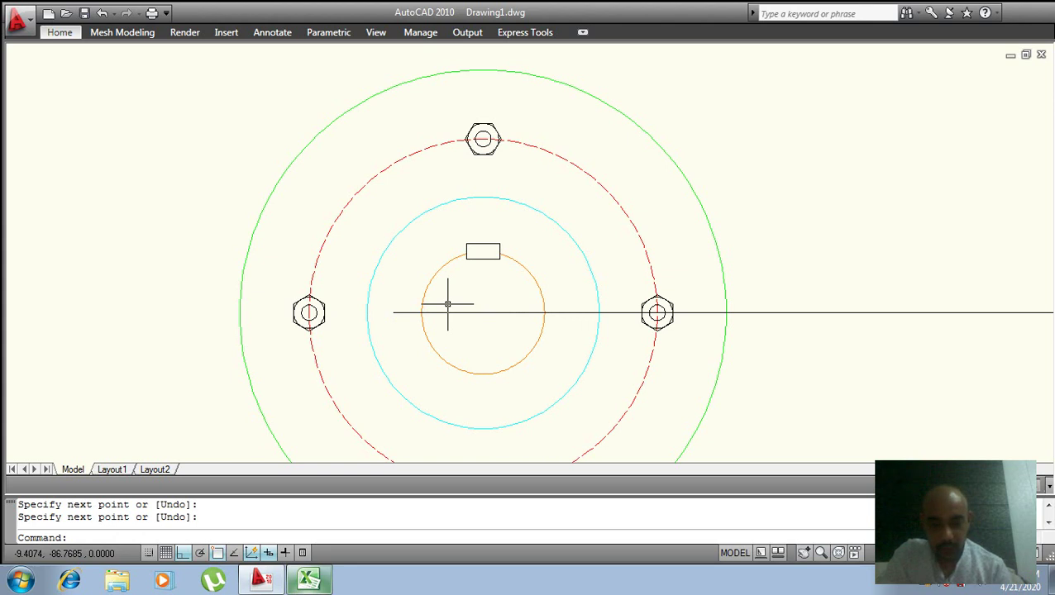
{"action": "type", "text": "o"}
{"action": "key", "text": "Return"}
{"action": "type", "text": "15"}
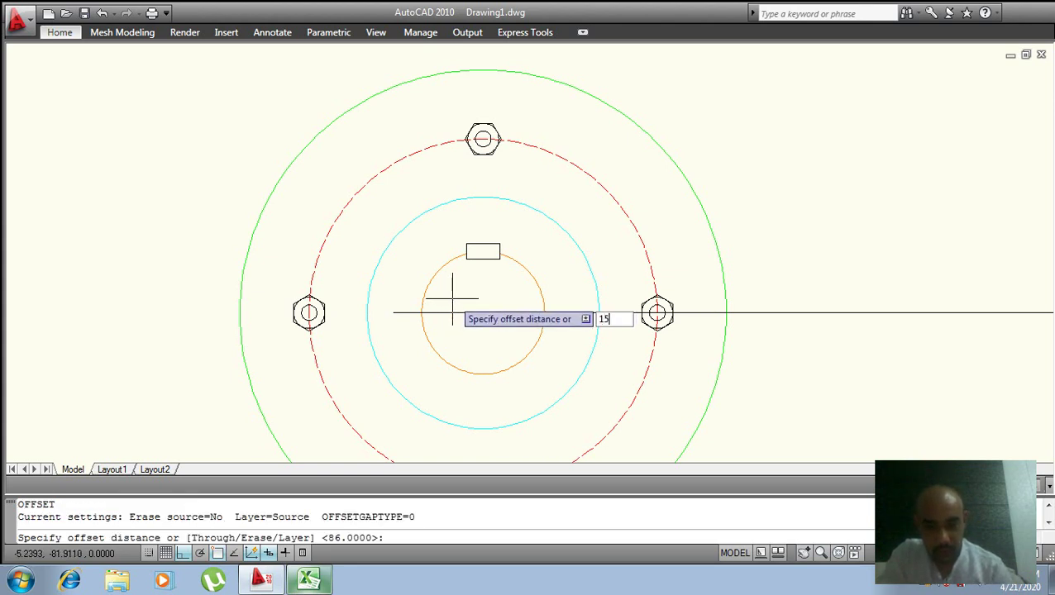
{"action": "key", "text": "Return"}
{"action": "left_click", "coordinate": [452, 313]}
{"action": "left_click", "coordinate": [457, 296]}
{"action": "left_click", "coordinate": [457, 313]}
{"action": "left_click", "coordinate": [458, 328]}
{"action": "key", "text": "Return"}
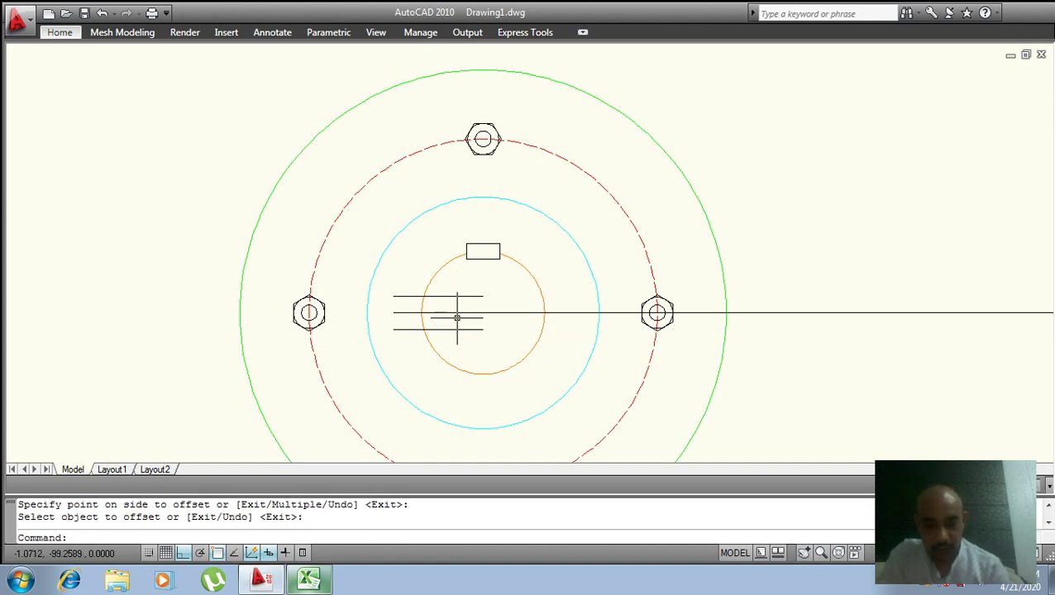
- Draw a vertical line up from the shaft circle's left point and offset copies 7 either side
{"action": "type", "text": "l"}
{"action": "key", "text": "Return"}
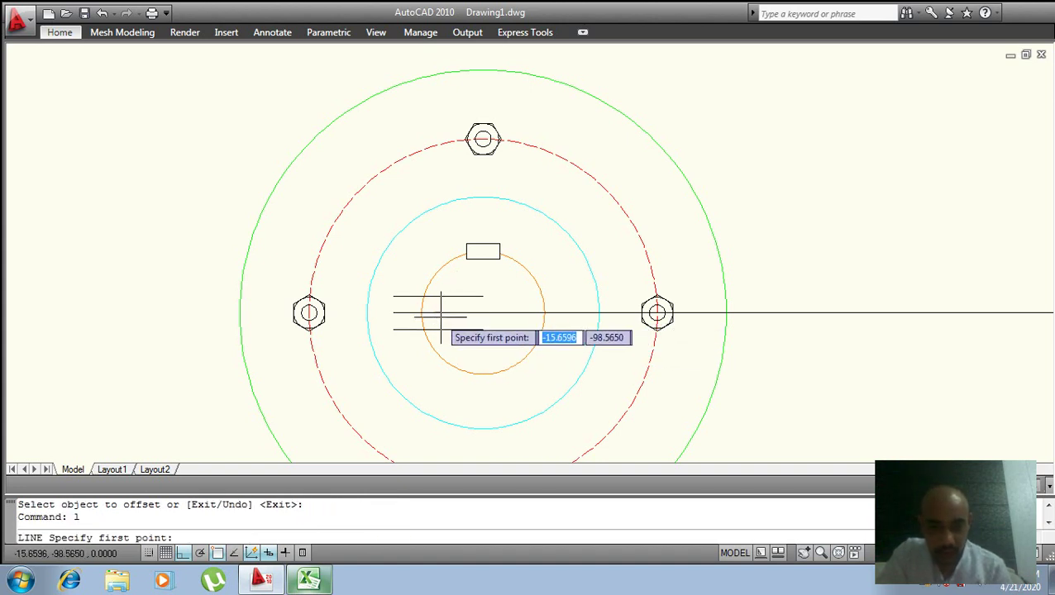
{"action": "left_click", "coordinate": [422, 313]}
{"action": "left_click", "coordinate": [421, 265]}
{"action": "key", "text": "Return"}
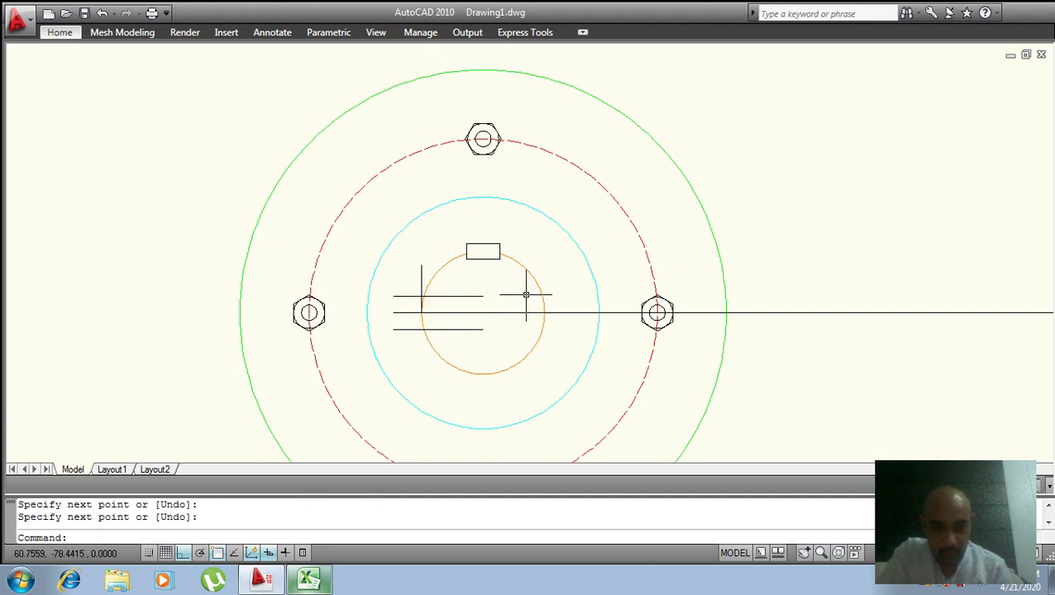
{"action": "type", "text": "o"}
{"action": "key", "text": "Return"}
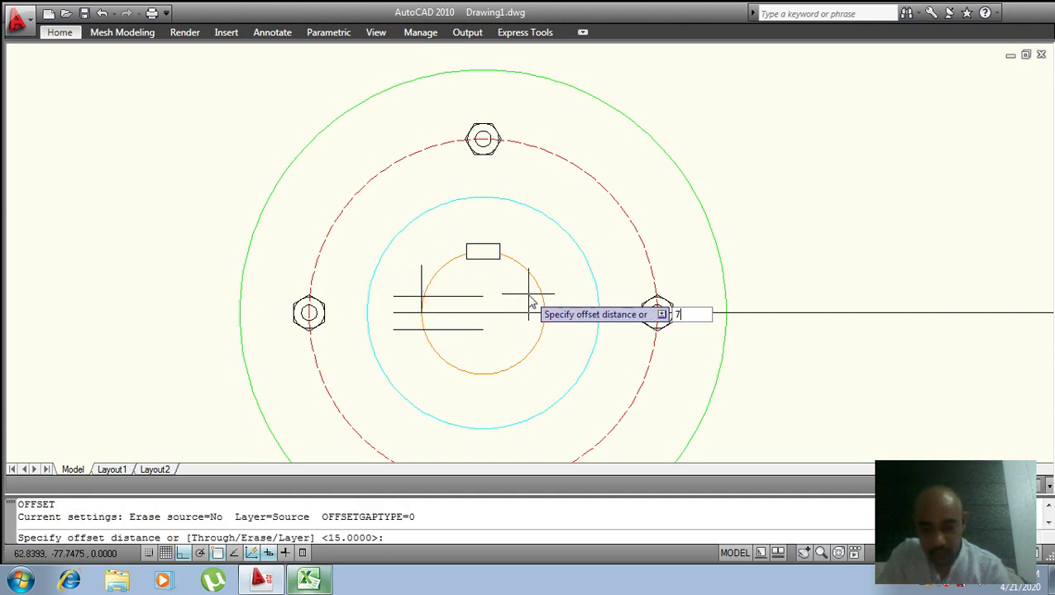
{"action": "key", "text": "Return"}
{"action": "left_click", "coordinate": [422, 294]}
{"action": "left_click", "coordinate": [401, 289]}
{"action": "left_click", "coordinate": [421, 281]}
{"action": "left_click", "coordinate": [438, 291]}
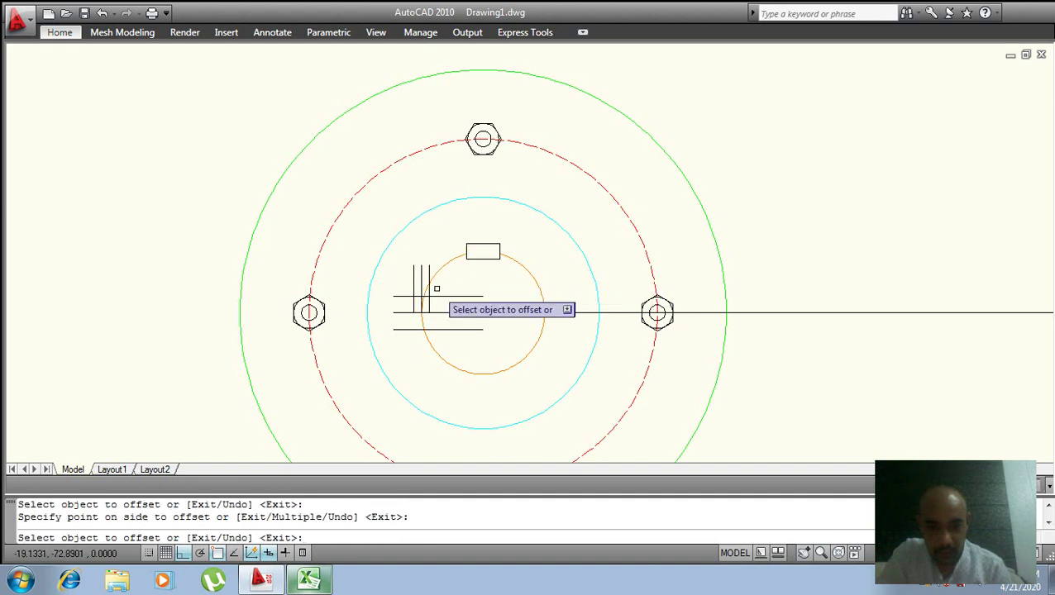
{"action": "scroll", "coordinate": [415, 320], "scroll_direction": "up", "scroll_amount": 3}
{"action": "key", "text": "Escape"}
{"action": "type", "text": "mi"}
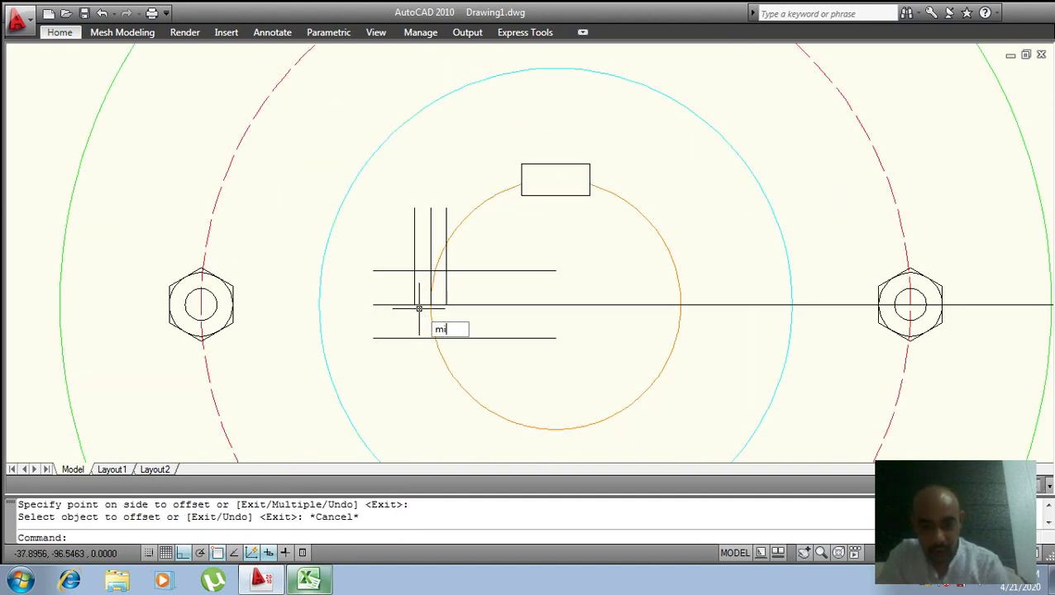
- Mirror the three vertical lines downward about the horizontal centre line, keeping the originals
{"action": "key", "text": "Return"}
{"action": "left_click", "coordinate": [457, 203]}
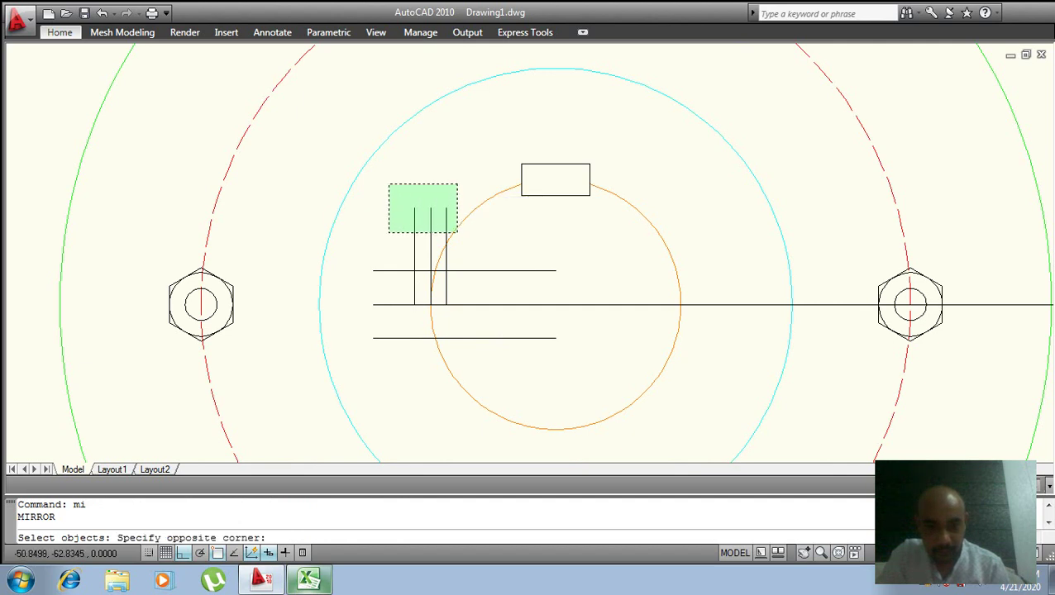
{"action": "left_click", "coordinate": [389, 232]}
{"action": "key", "text": "Escape"}
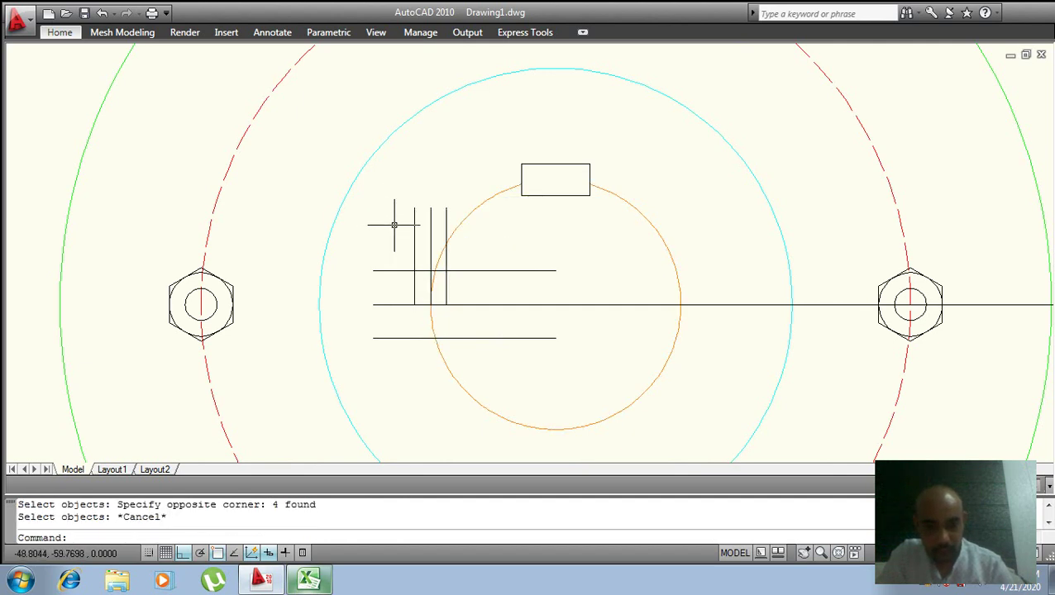
{"action": "type", "text": "mi"}
{"action": "key", "text": "Return"}
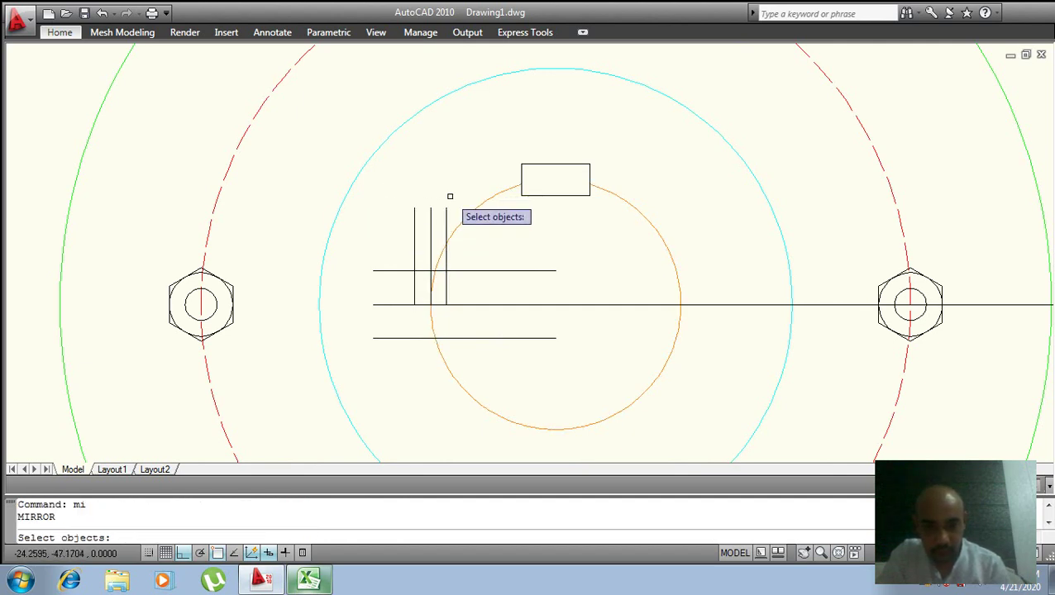
{"action": "left_click", "coordinate": [454, 205]}
{"action": "left_click", "coordinate": [400, 221]}
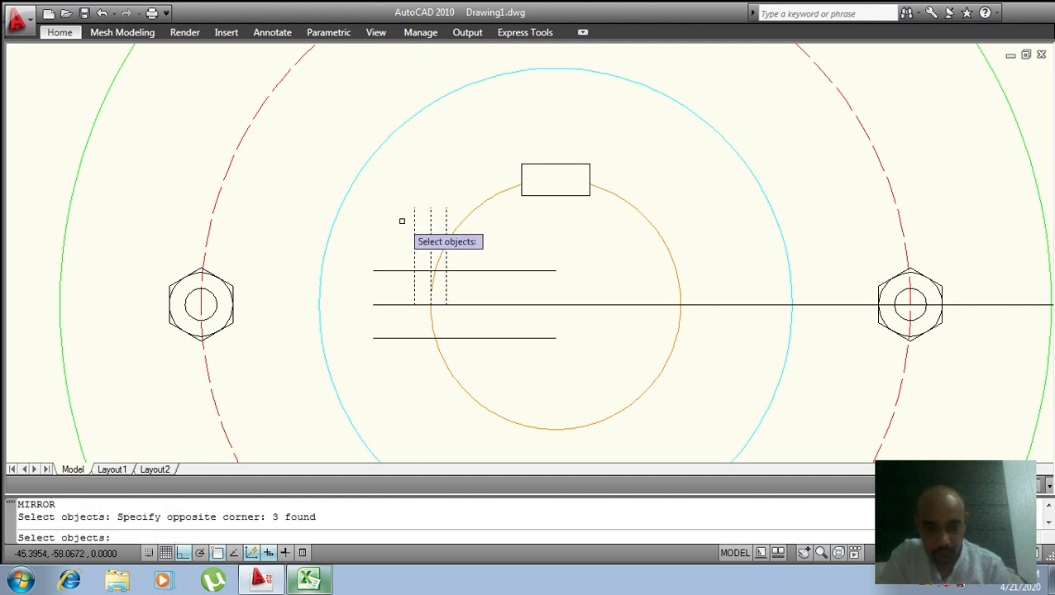
{"action": "key", "text": "Return"}
{"action": "left_click", "coordinate": [414, 304]}
{"action": "left_click", "coordinate": [467, 305]}
{"action": "key", "text": "Return"}
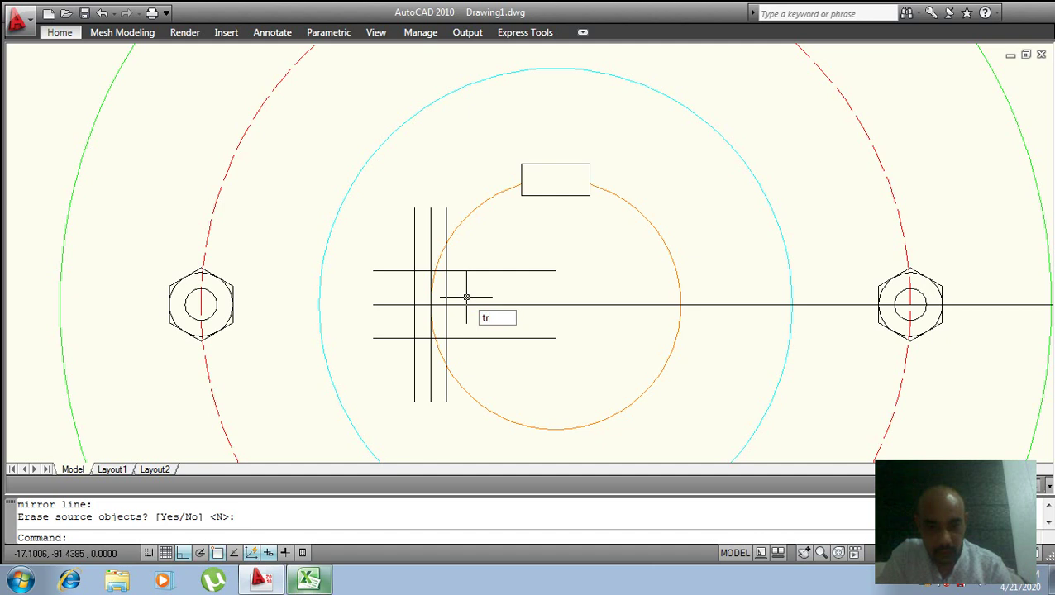
{"action": "key", "text": "Return"}
{"action": "key", "text": "Return"}
- Trim the overhanging line ends above, below and left of the side key
{"action": "left_click", "coordinate": [390, 271]}
{"action": "left_click", "coordinate": [422, 240]}
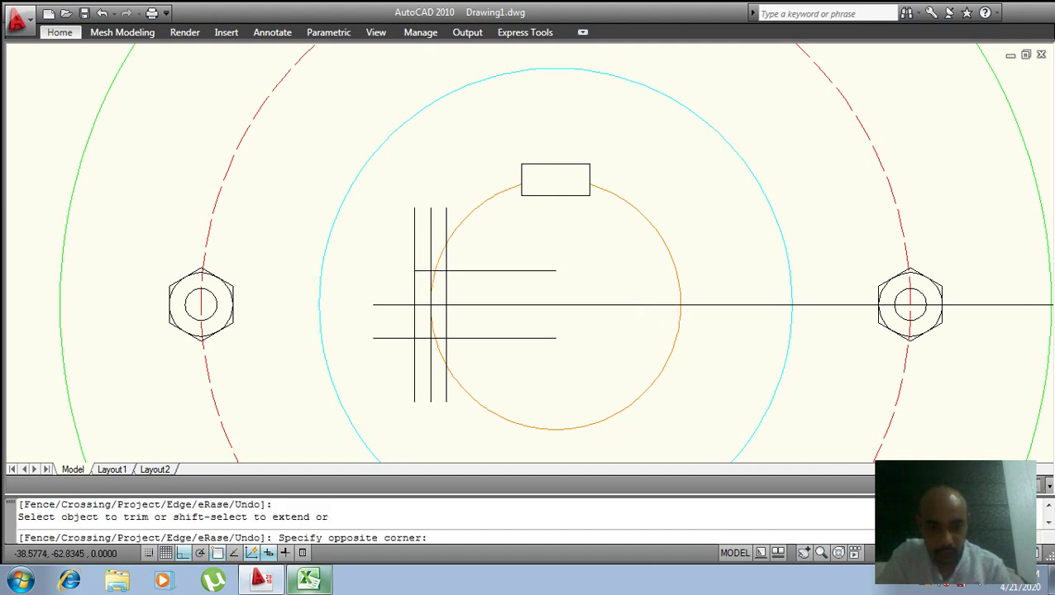
{"action": "left_click", "coordinate": [412, 236]}
{"action": "left_click", "coordinate": [454, 189]}
{"action": "left_click", "coordinate": [419, 218]}
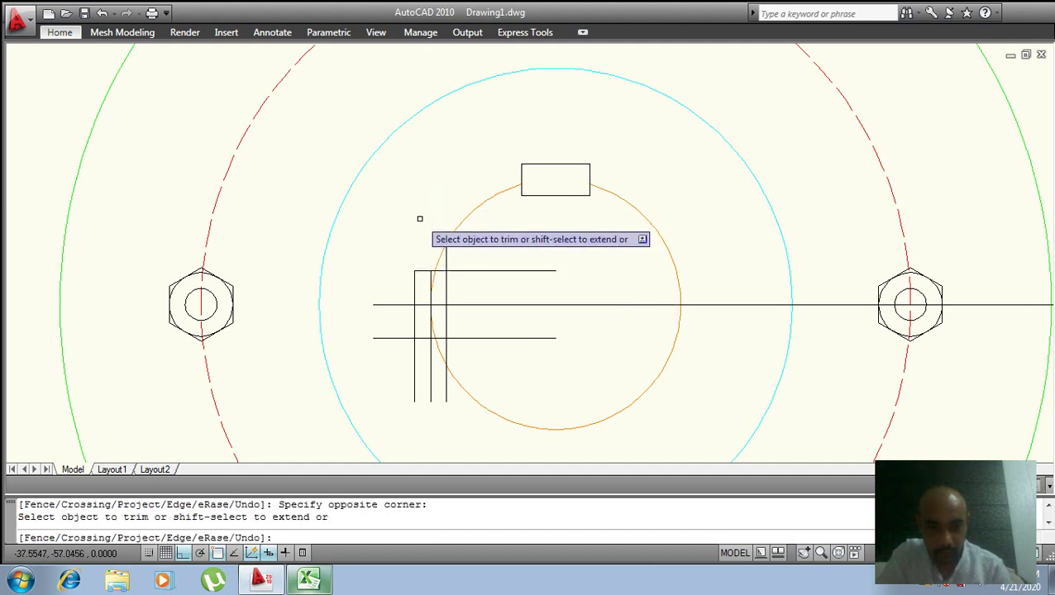
{"action": "left_click", "coordinate": [449, 391]}
{"action": "left_click", "coordinate": [408, 411]}
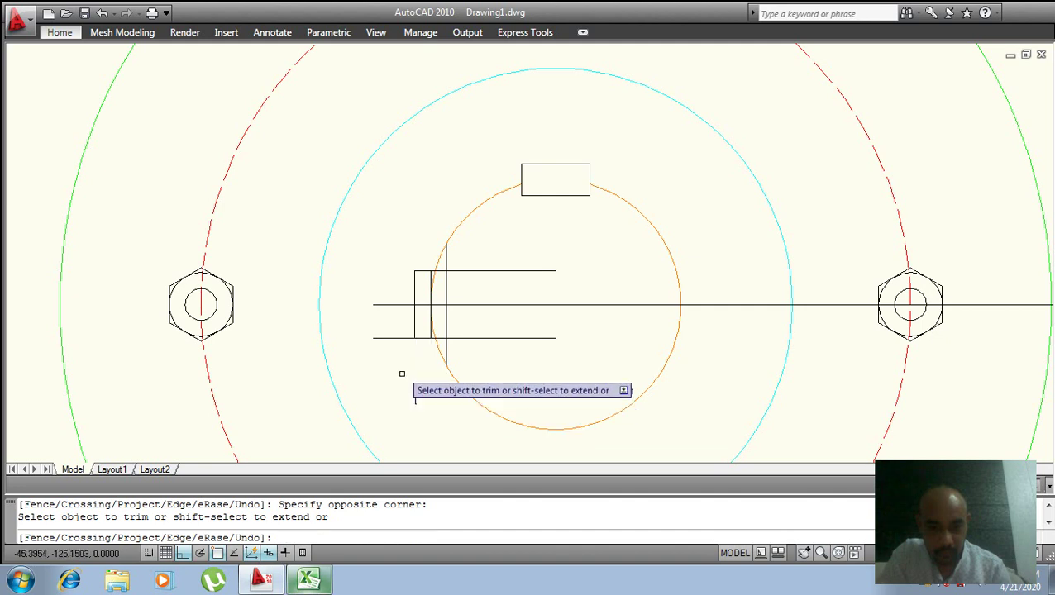
{"action": "left_click", "coordinate": [385, 306]}
{"action": "left_click", "coordinate": [387, 338]}
{"action": "left_click", "coordinate": [515, 264]}
{"action": "left_click", "coordinate": [516, 266]}
- Trim the horizontal lines right of the key and the remaining stubs
{"action": "left_click", "coordinate": [547, 252]}
{"action": "left_click", "coordinate": [486, 357]}
{"action": "scroll", "coordinate": [430, 267], "scroll_direction": "up", "scroll_amount": 3}
{"action": "left_click", "coordinate": [460, 261]}
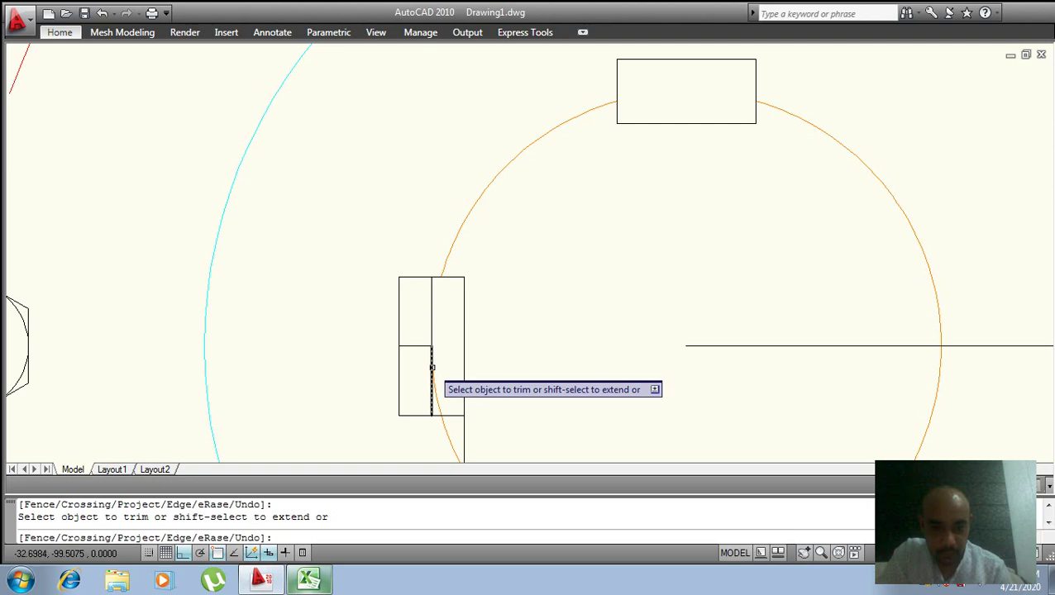
{"action": "left_click", "coordinate": [446, 397]}
{"action": "left_click", "coordinate": [437, 395]}
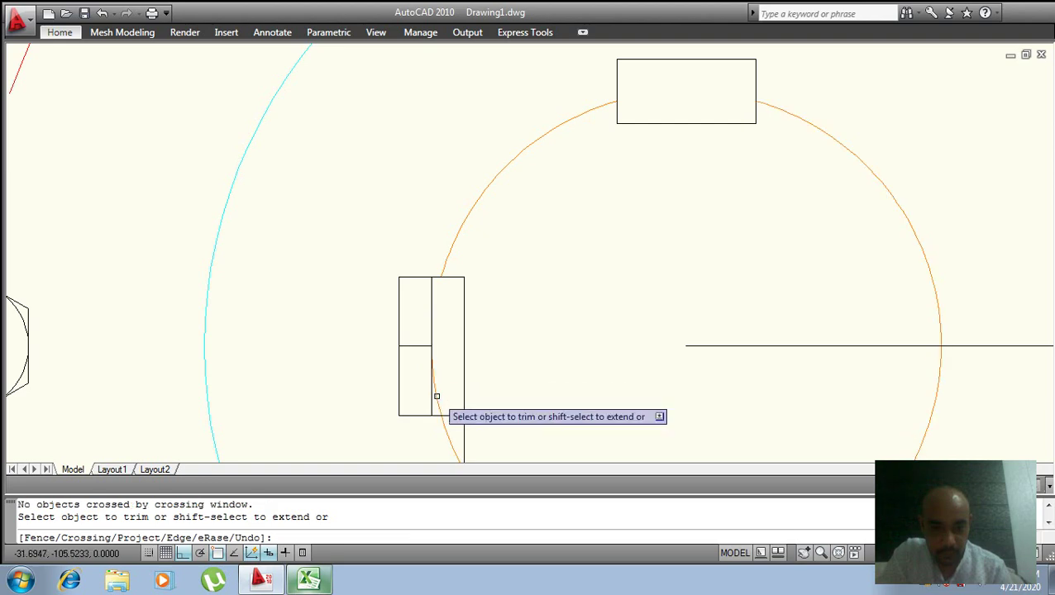
{"action": "scroll", "coordinate": [437, 364], "scroll_direction": "down", "scroll_amount": 5}
{"action": "scroll", "coordinate": [437, 364], "scroll_direction": "up", "scroll_amount": 3}
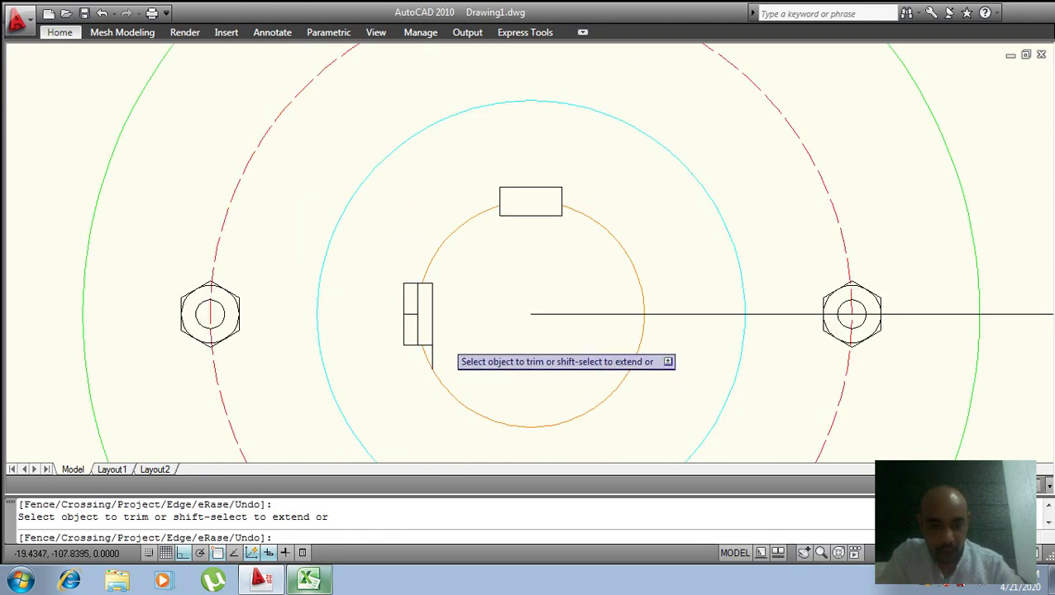
{"action": "key", "text": "Escape"}
{"action": "key", "text": "Return"}
{"action": "key", "text": "Return"}
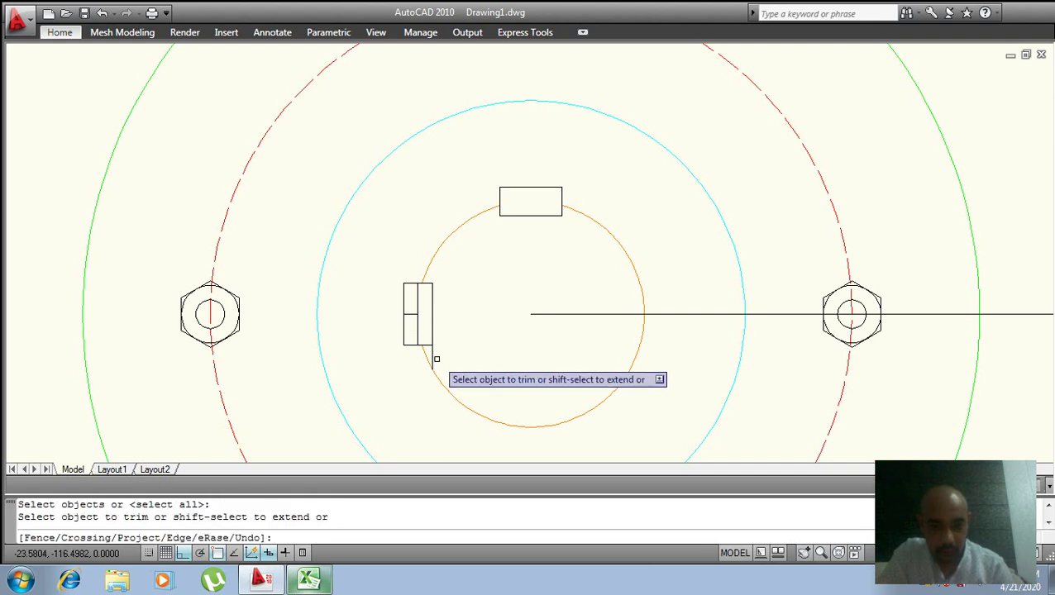
{"action": "key", "text": "Escape"}
- Erase the leftover vertical and short horizontal lines near the key
{"action": "scroll", "coordinate": [432, 314], "scroll_direction": "up", "scroll_amount": 2}
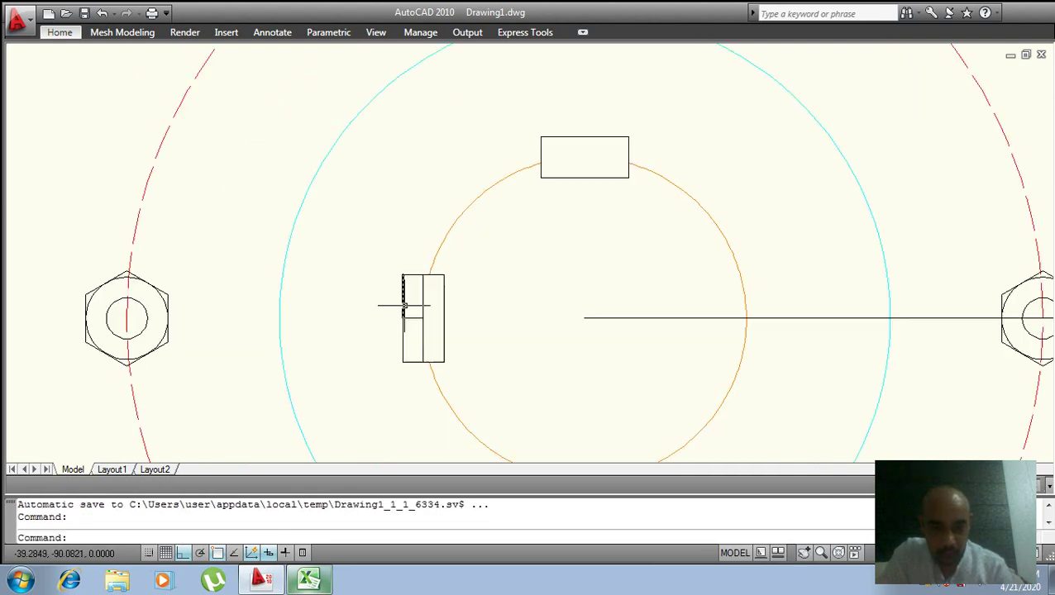
{"action": "scroll", "coordinate": [432, 315], "scroll_direction": "up", "scroll_amount": 2}
{"action": "left_click", "coordinate": [422, 339]}
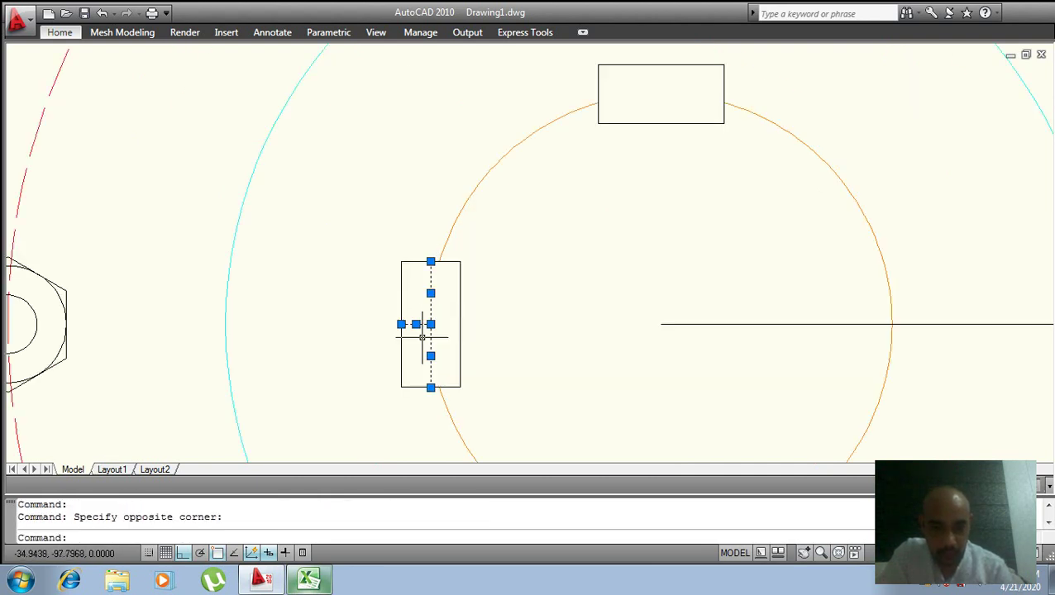
{"action": "type", "text": "e"}
{"action": "key", "text": "Return"}
{"action": "scroll", "coordinate": [463, 335], "scroll_direction": "down", "scroll_amount": 5}
{"action": "scroll", "coordinate": [529, 337], "scroll_direction": "down", "scroll_amount": 5}
- Select the long horizontal line running through the flange
{"action": "middle_click_drag", "start_coordinate": [542, 339], "coordinate": [369, 293]}
{"action": "left_click", "coordinate": [367, 296]}
{"action": "left_click", "coordinate": [370, 286]}
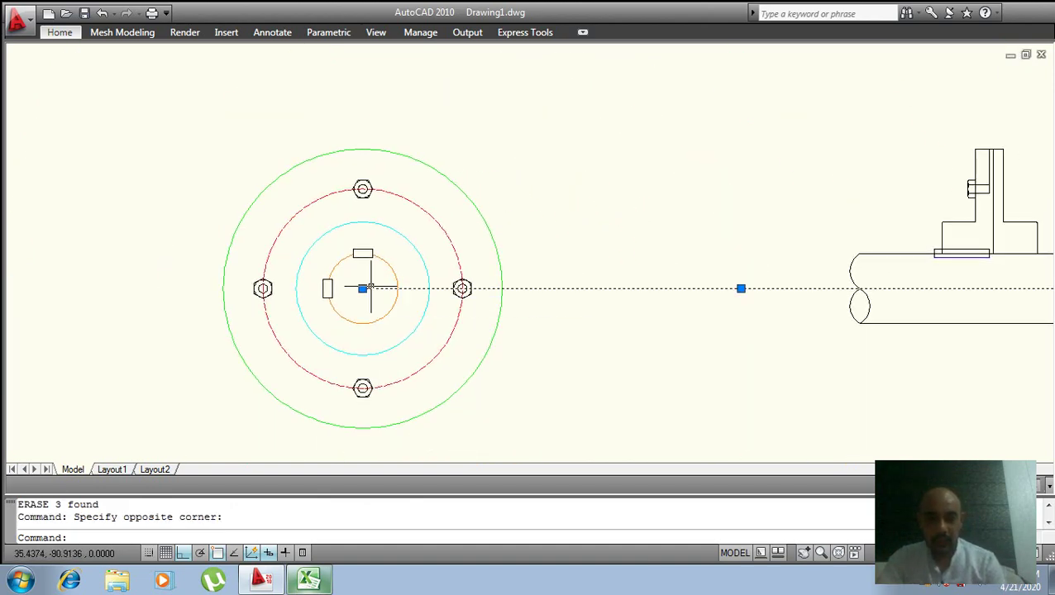
- Erase the long horizontal line through the end view
{"action": "type", "text": "e"}
{"action": "key", "text": "Return"}
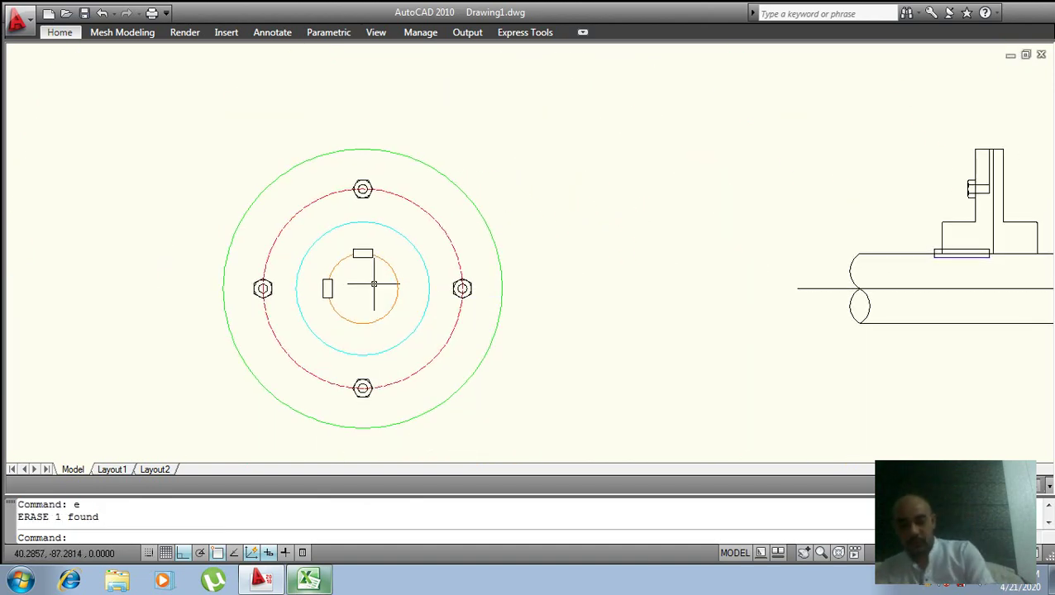
{"action": "left_click", "coordinate": [370, 289]}
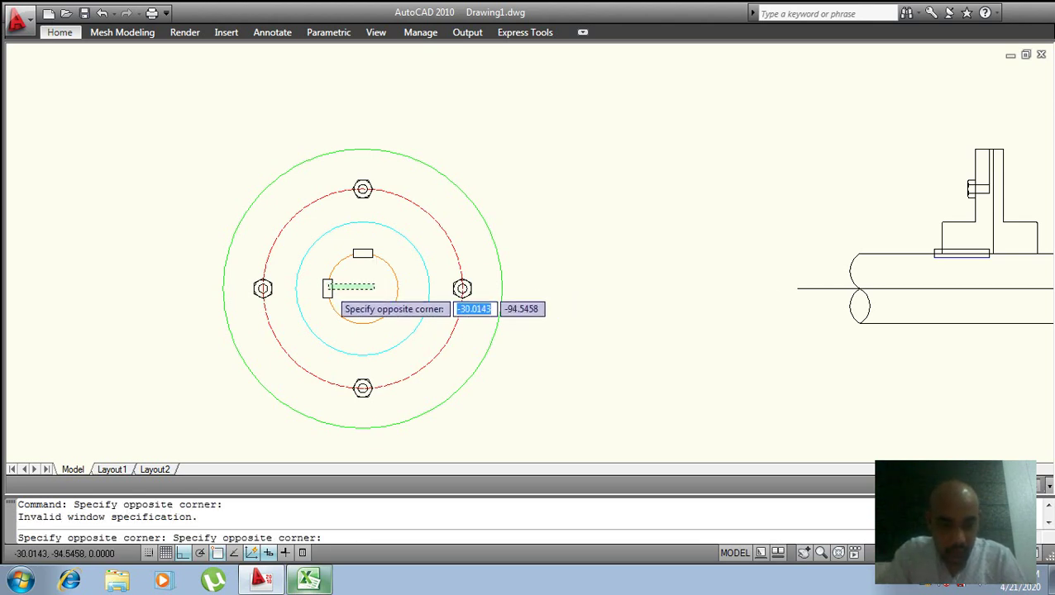
{"action": "key", "text": "Escape"}
- Draw a horizontal line from the key's top corner to just past the side-view shaft
{"action": "key", "text": "Return"}
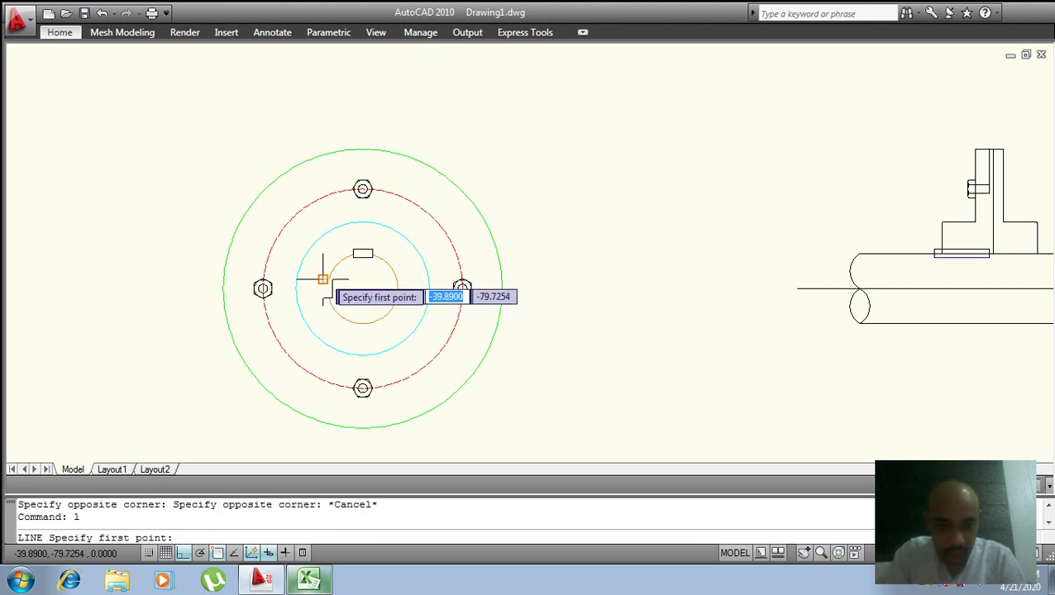
{"action": "left_click", "coordinate": [331, 280]}
{"action": "middle_click_drag", "start_coordinate": [714, 250], "coordinate": [193, 299]}
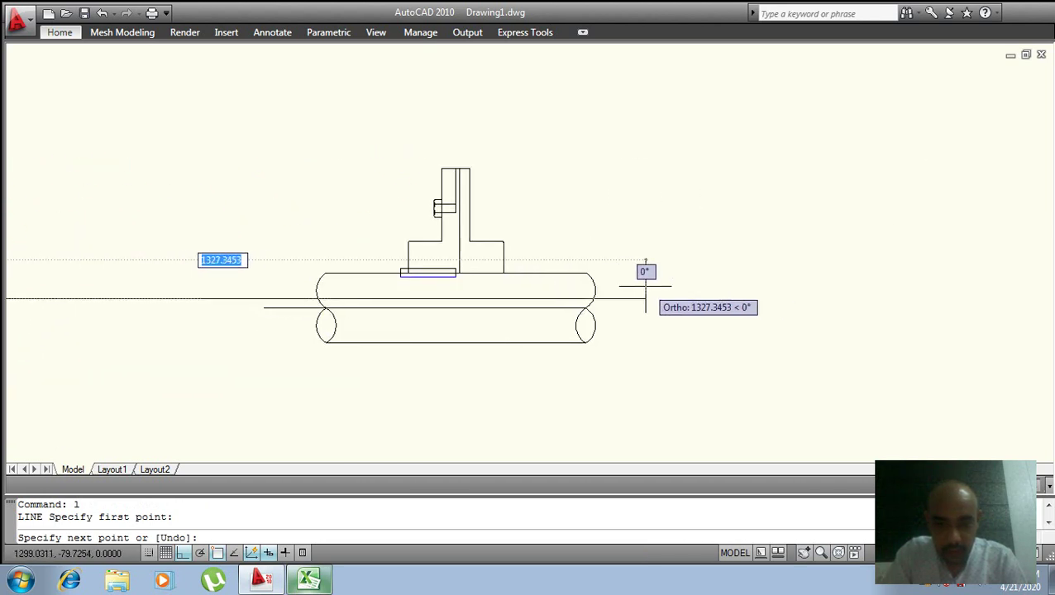
{"action": "left_click", "coordinate": [612, 287]}
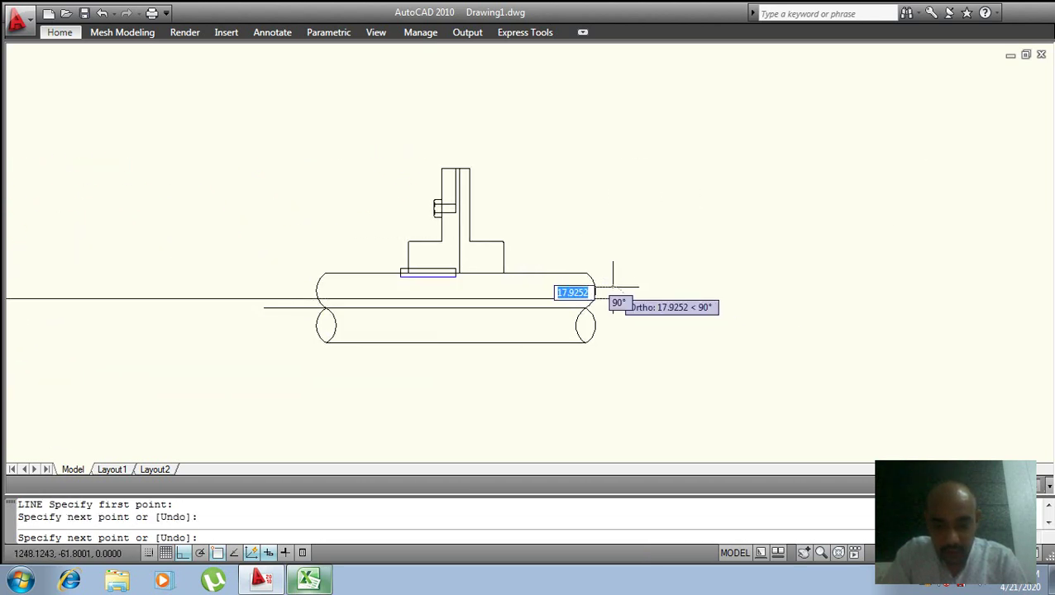
{"action": "key", "text": "Return"}
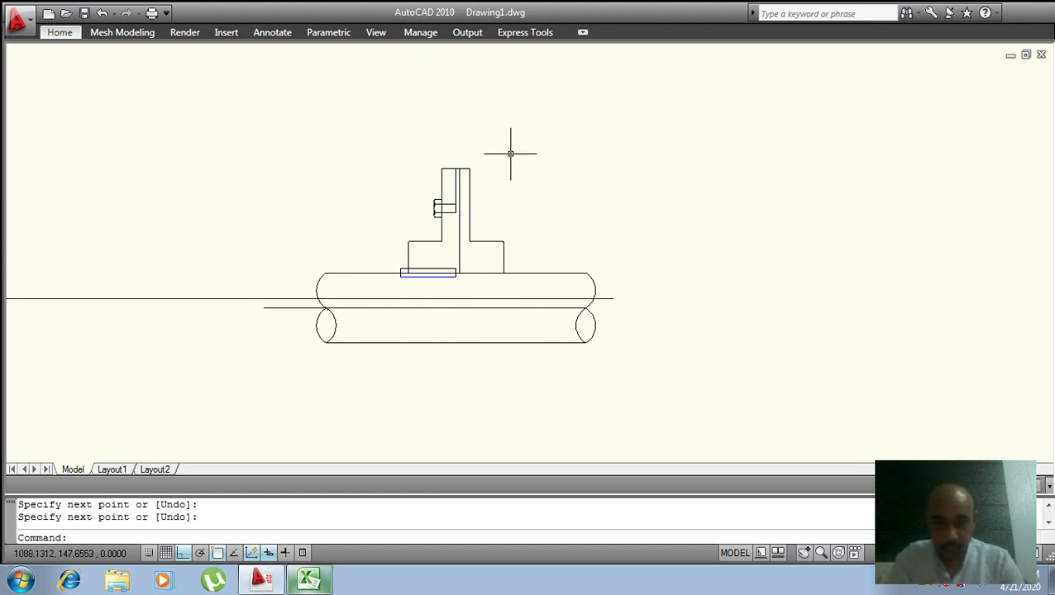
{"action": "scroll", "coordinate": [491, 184], "scroll_direction": "up", "scroll_amount": 2}
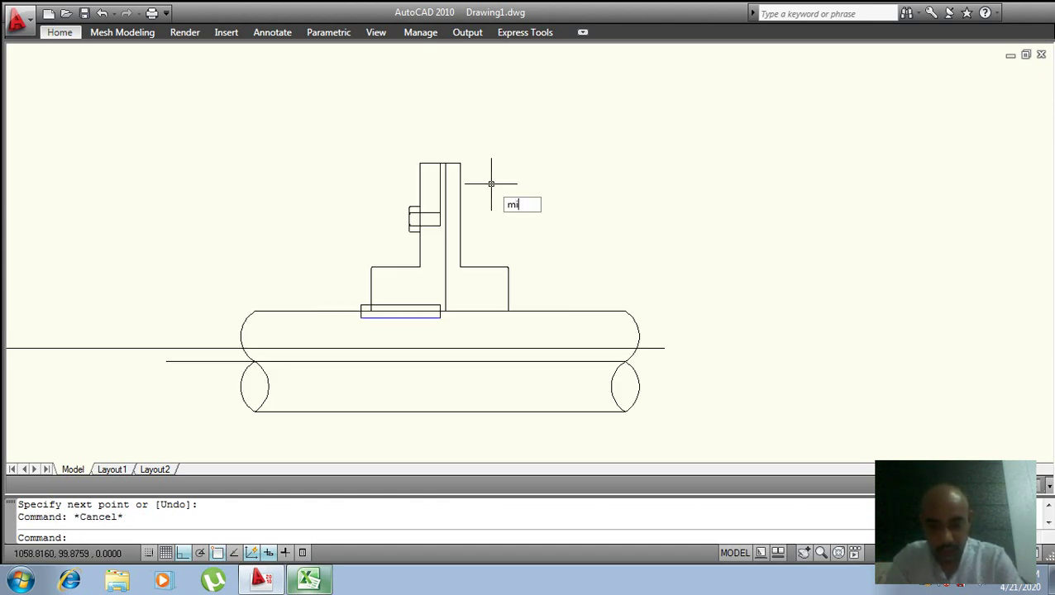
{"action": "key", "text": "Return"}
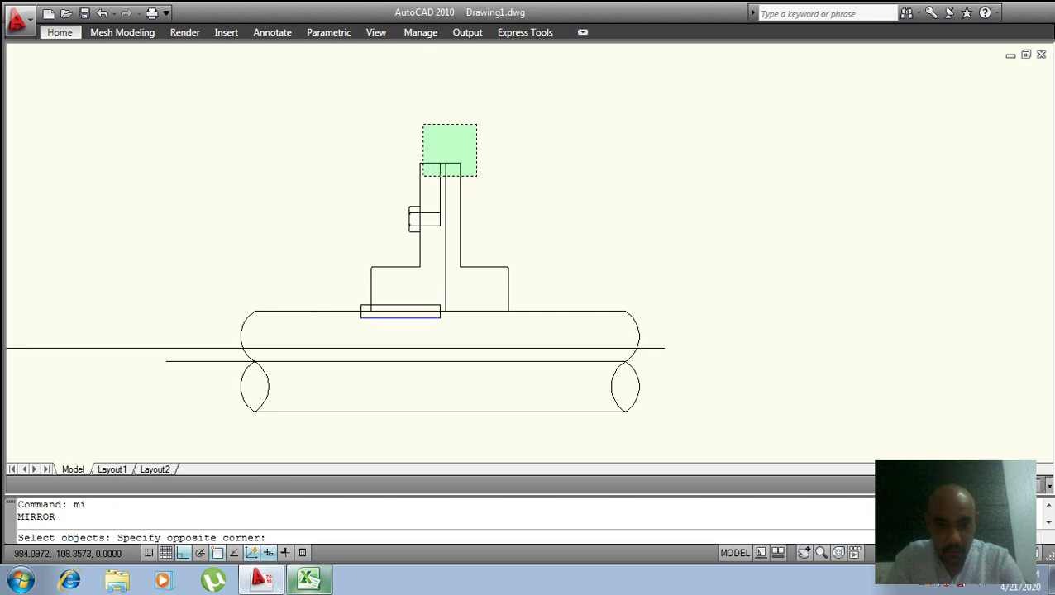
{"action": "left_click", "coordinate": [392, 177]}
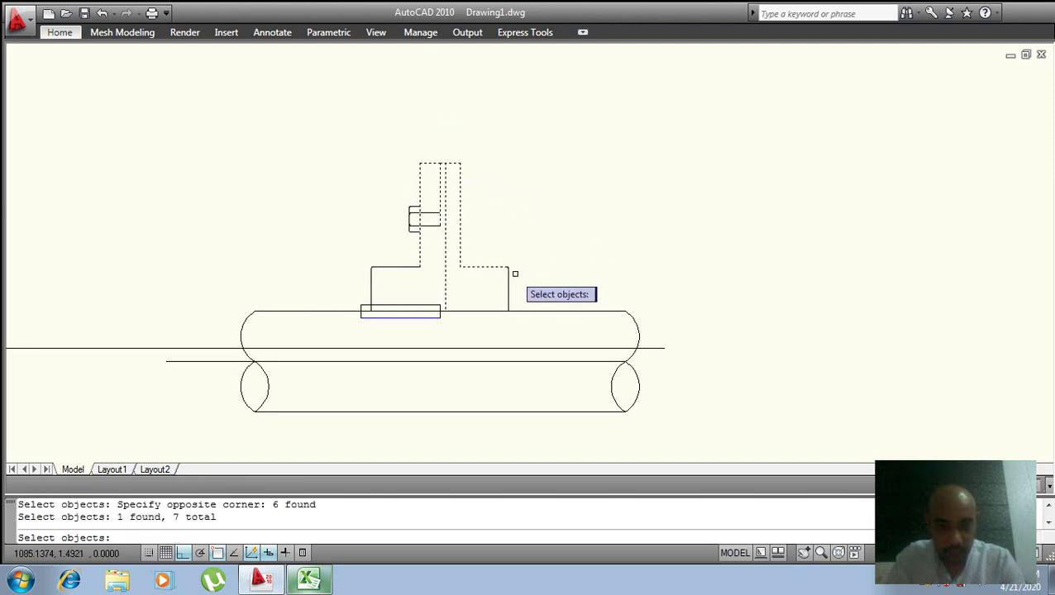
{"action": "scroll", "coordinate": [513, 271], "scroll_direction": "up", "scroll_amount": 2}
{"action": "scroll", "coordinate": [517, 265], "scroll_direction": "up", "scroll_amount": 3}
{"action": "left_click", "coordinate": [513, 252]}
{"action": "left_click", "coordinate": [502, 266]}
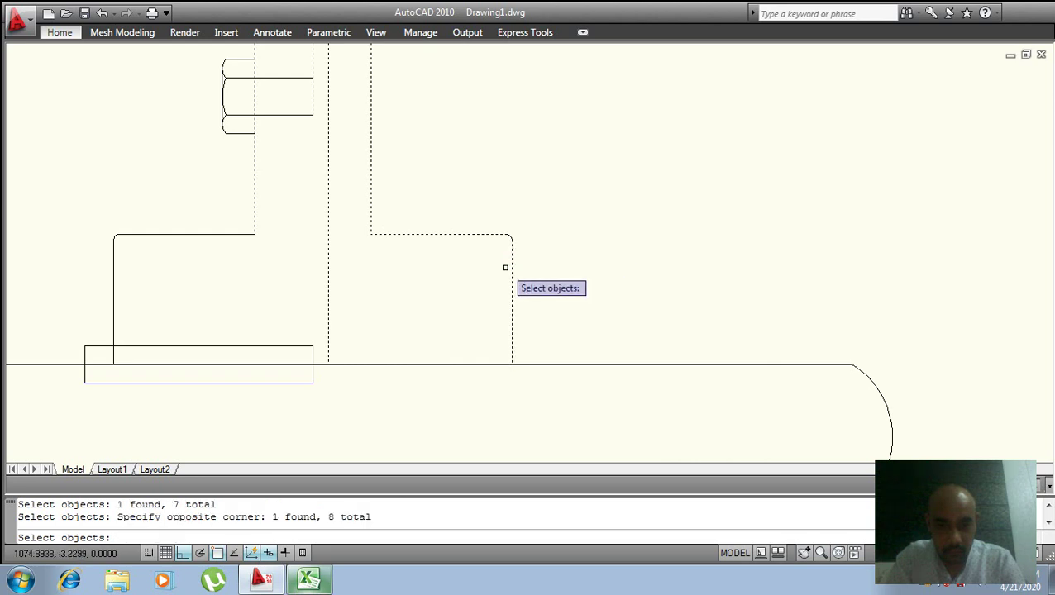
{"action": "left_click", "coordinate": [508, 236]}
{"action": "left_click", "coordinate": [220, 233]}
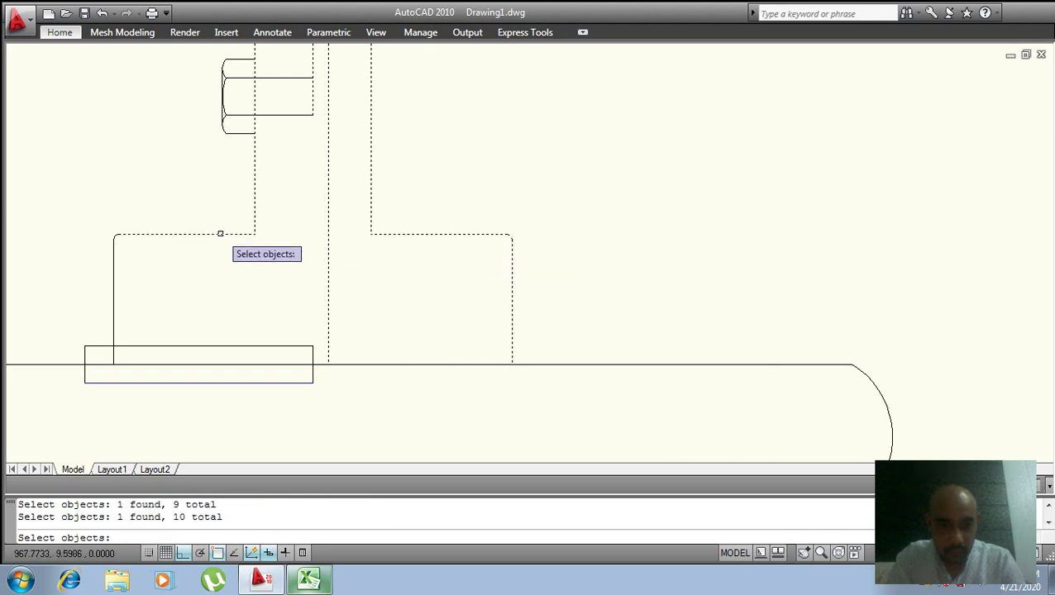
{"action": "left_click", "coordinate": [115, 236]}
{"action": "left_click", "coordinate": [114, 261]}
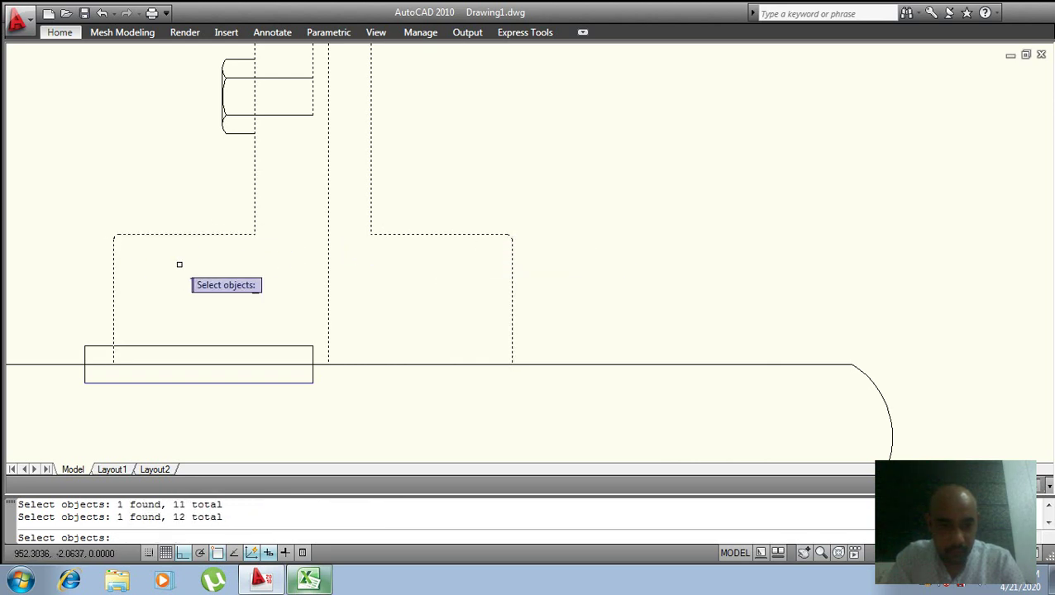
{"action": "scroll", "coordinate": [179, 264], "scroll_direction": "down", "scroll_amount": 4}
{"action": "key", "text": "Return"}
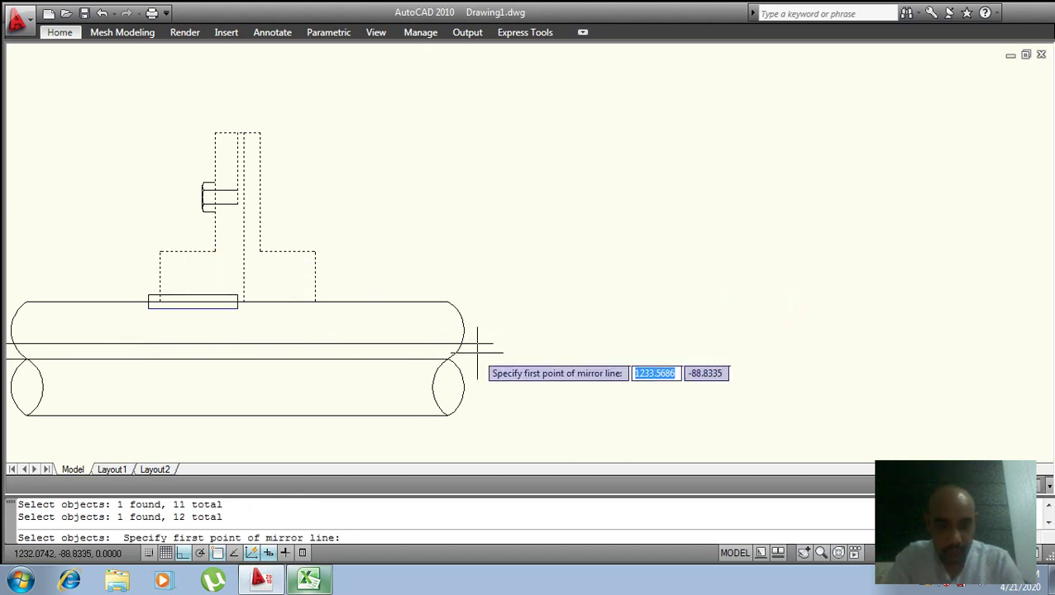
{"action": "left_click", "coordinate": [448, 359]}
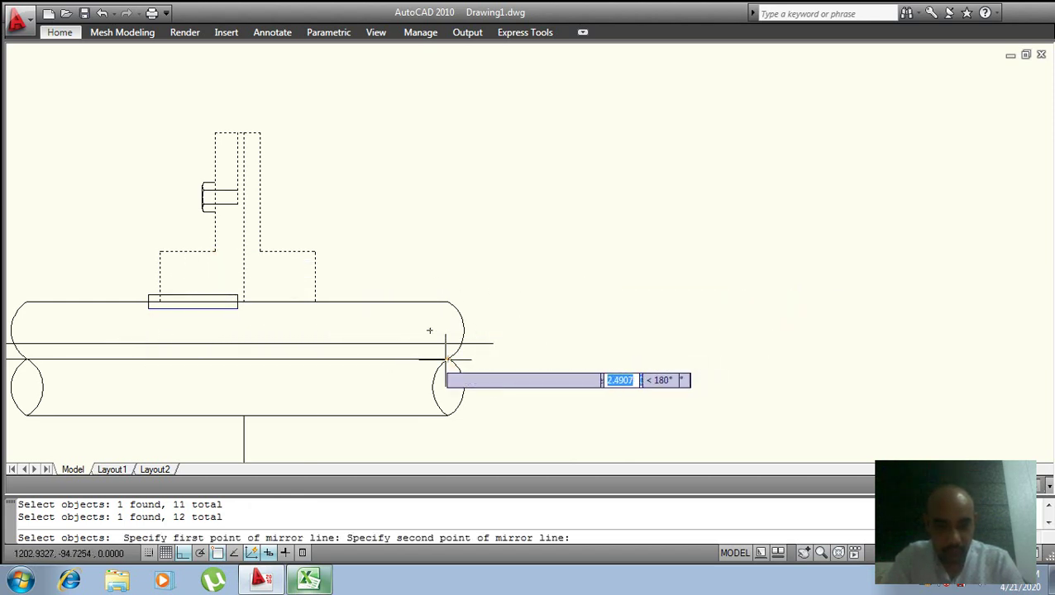
{"action": "left_click", "coordinate": [35, 351]}
{"action": "key", "text": "Return"}
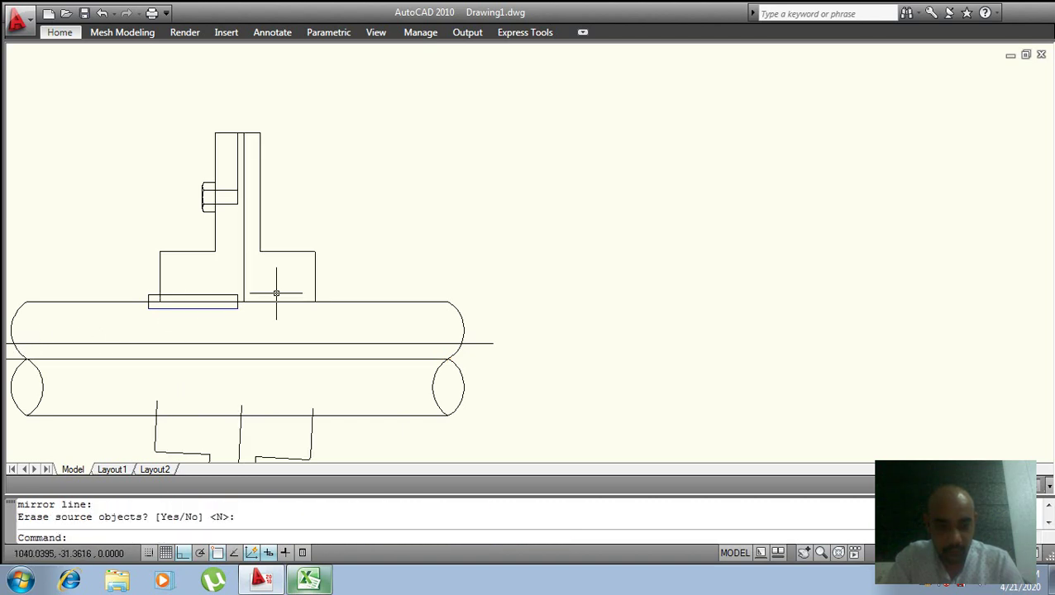
{"action": "key", "text": "ctrl+z"}
{"action": "scroll", "coordinate": [291, 266], "scroll_direction": "down", "scroll_amount": 2}
{"action": "scroll", "coordinate": [283, 238], "scroll_direction": "up", "scroll_amount": 3}
{"action": "middle_click_drag", "start_coordinate": [411, 204], "coordinate": [496, 195]}
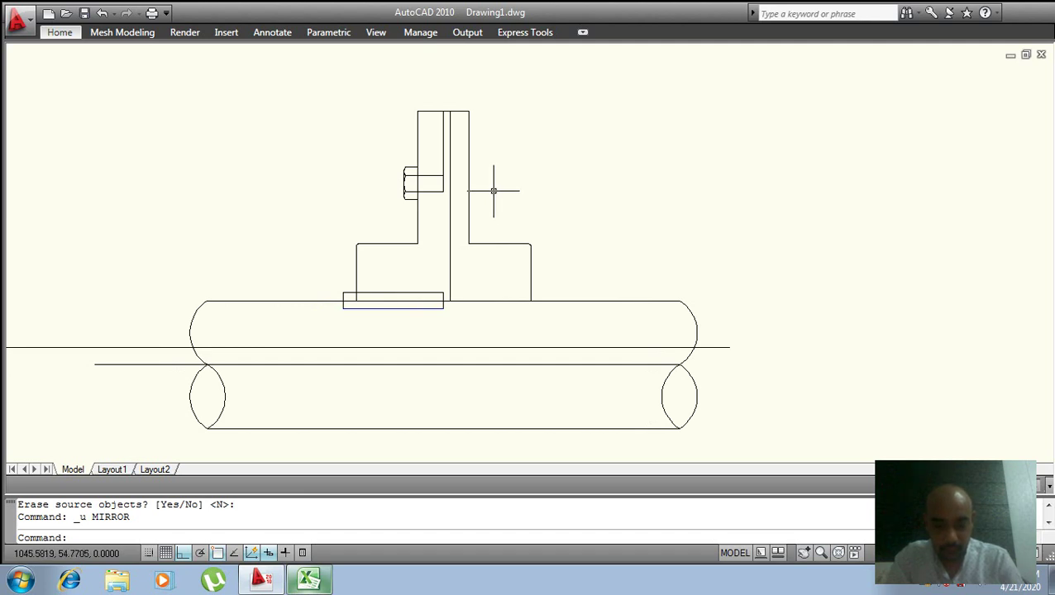
{"action": "middle_click_drag", "start_coordinate": [431, 206], "coordinate": [535, 150]}
{"action": "scroll", "coordinate": [528, 180], "scroll_direction": "down", "scroll_amount": 2}
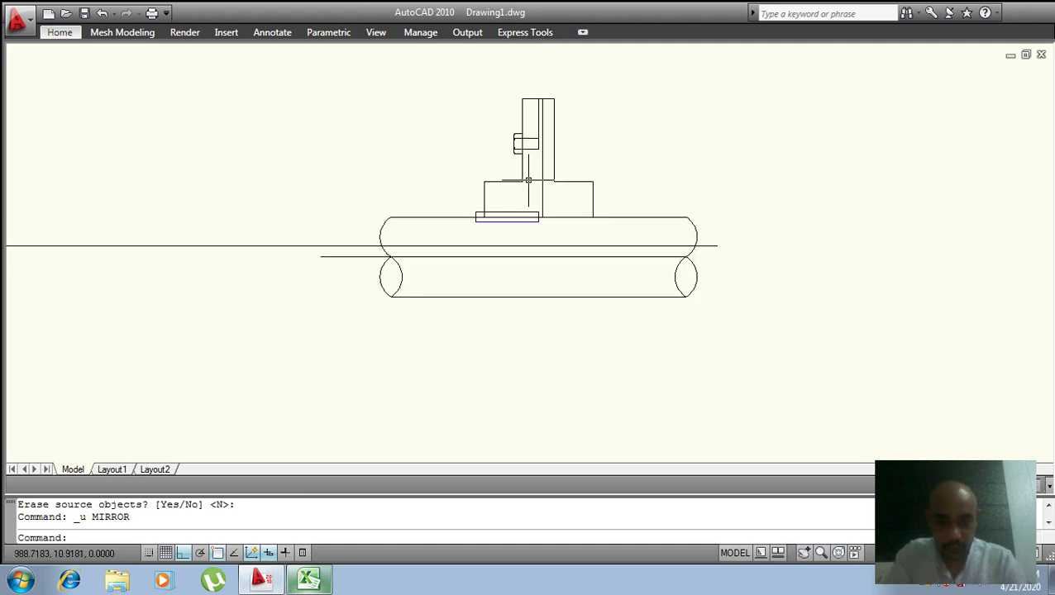
{"action": "scroll", "coordinate": [513, 190], "scroll_direction": "up", "scroll_amount": 2}
{"action": "middle_click_drag", "start_coordinate": [561, 184], "coordinate": [398, 186]}
{"action": "scroll", "coordinate": [381, 245], "scroll_direction": "up", "scroll_amount": 3}
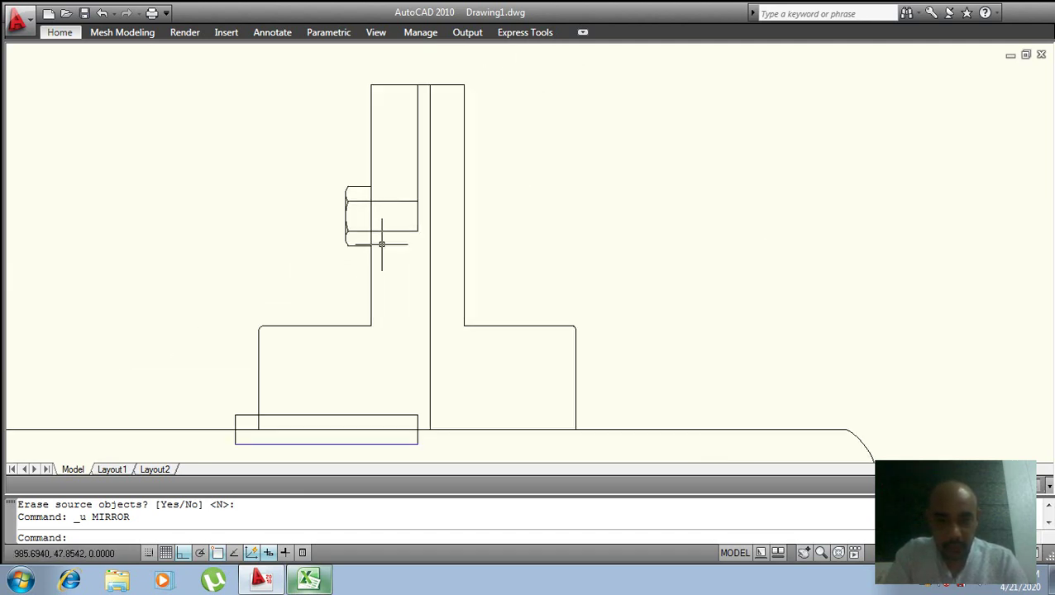
{"action": "scroll", "coordinate": [428, 237], "scroll_direction": "up", "scroll_amount": 2}
- Draw two horizontal lines from the bolt's upper and lower edges past the flange
{"action": "type", "text": "l"}
{"action": "key", "text": "Return"}
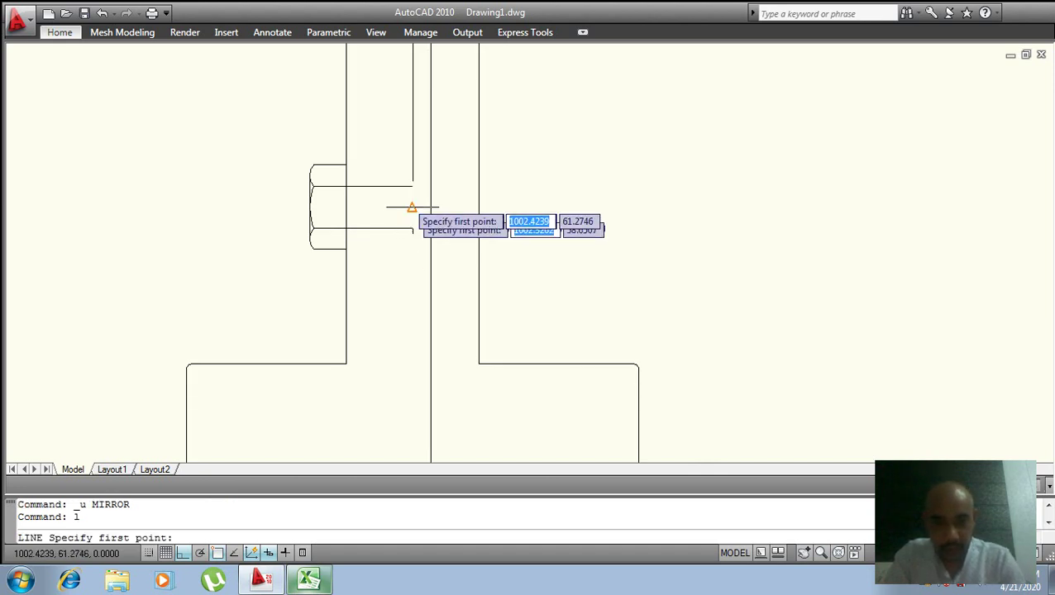
{"action": "left_click", "coordinate": [412, 185]}
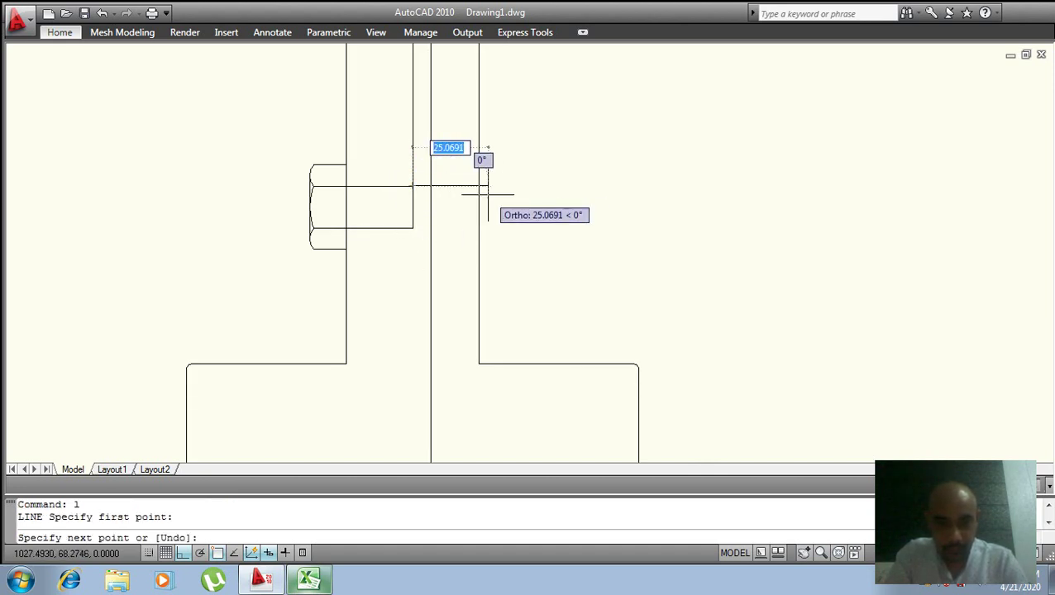
{"action": "left_click", "coordinate": [582, 197]}
{"action": "key", "text": "Return"}
- Check the Excel dimensions workbook and return to the AutoCAD drawing
{"action": "key", "text": "Return"}
{"action": "left_click", "coordinate": [412, 228]}
{"action": "left_click", "coordinate": [592, 240]}
{"action": "key", "text": "Return"}
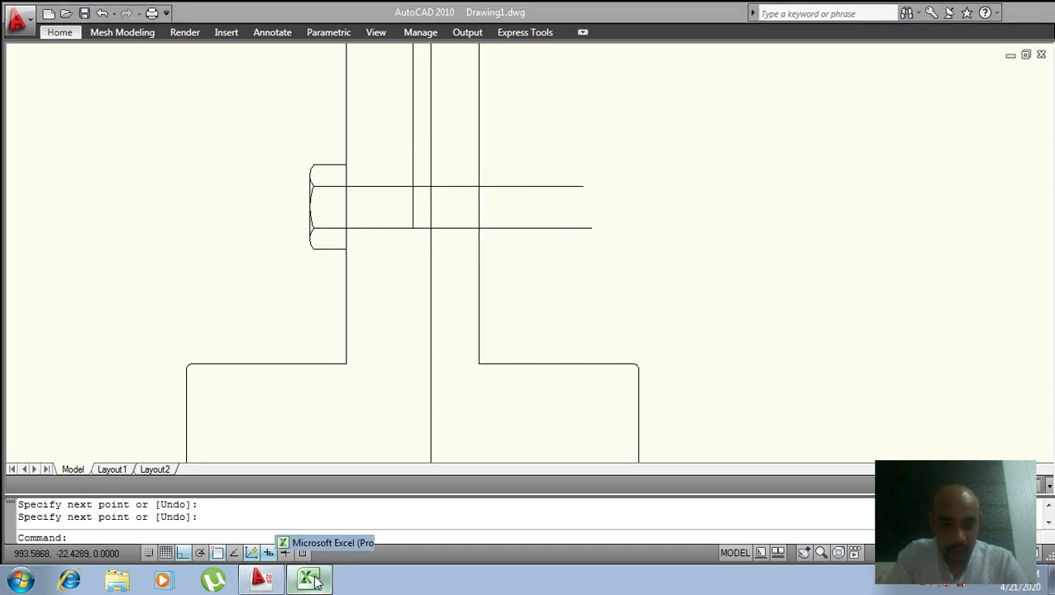
{"action": "left_click", "coordinate": [315, 581]}
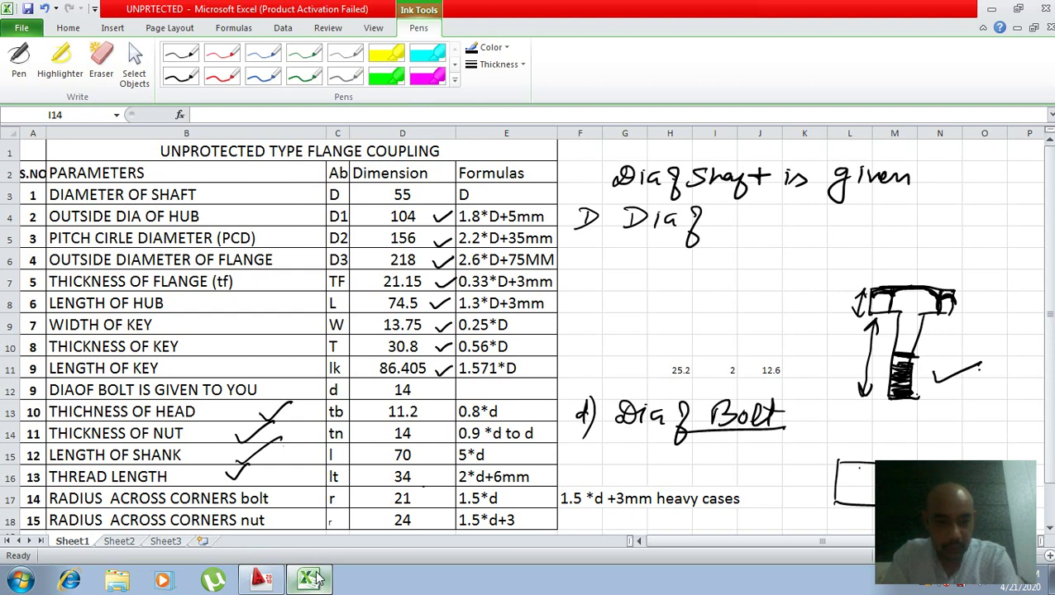
{"action": "left_click", "coordinate": [316, 579]}
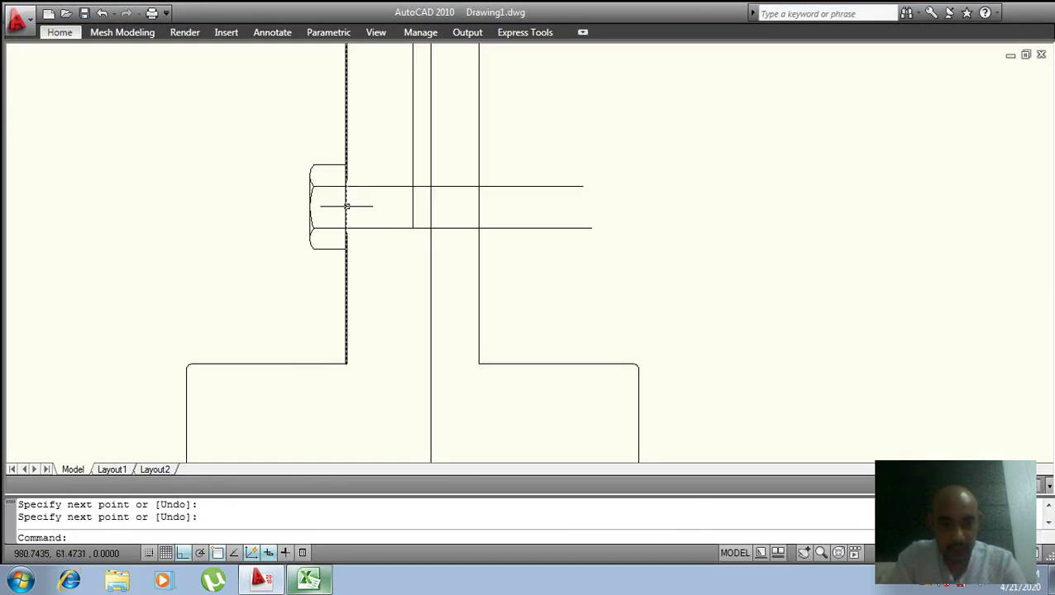
- Offset the line under the bolt head 70 units to mark the shank end
{"action": "type", "text": "o"}
{"action": "key", "text": "Return"}
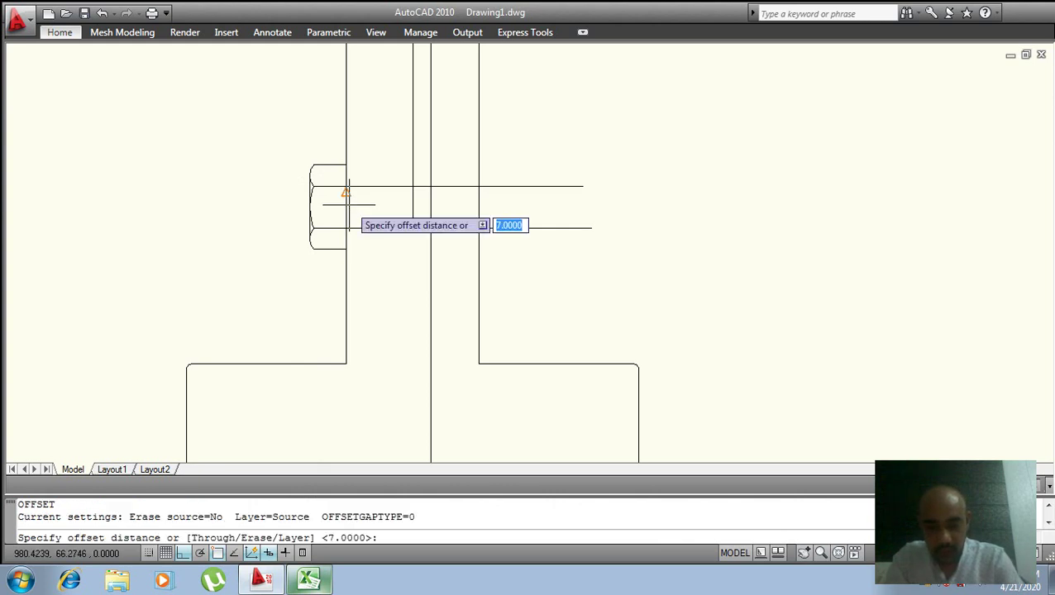
{"action": "type", "text": "70"}
{"action": "key", "text": "Return"}
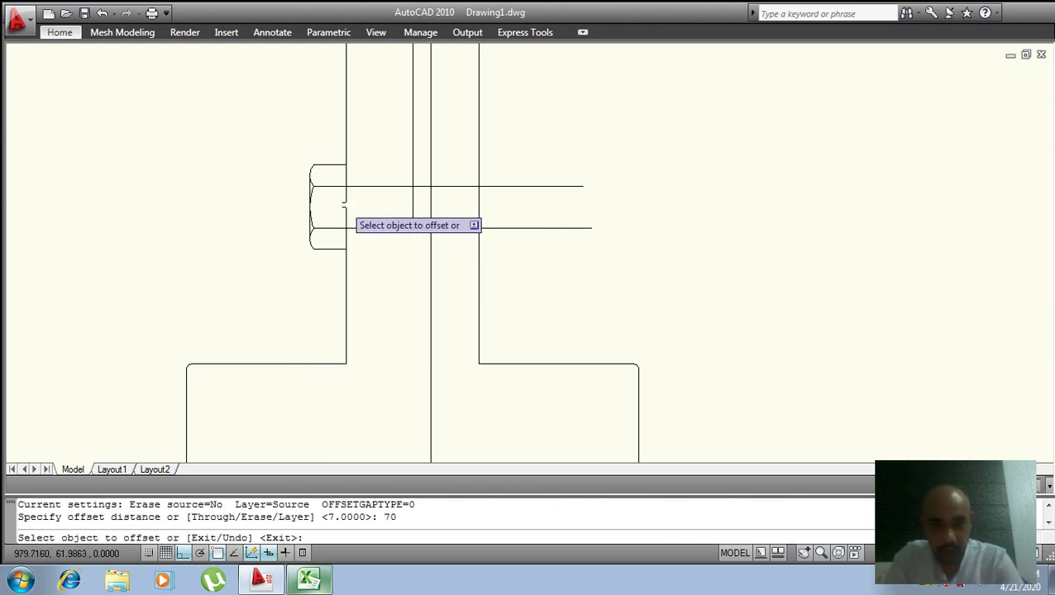
{"action": "left_click", "coordinate": [347, 207]}
{"action": "left_click", "coordinate": [496, 194]}
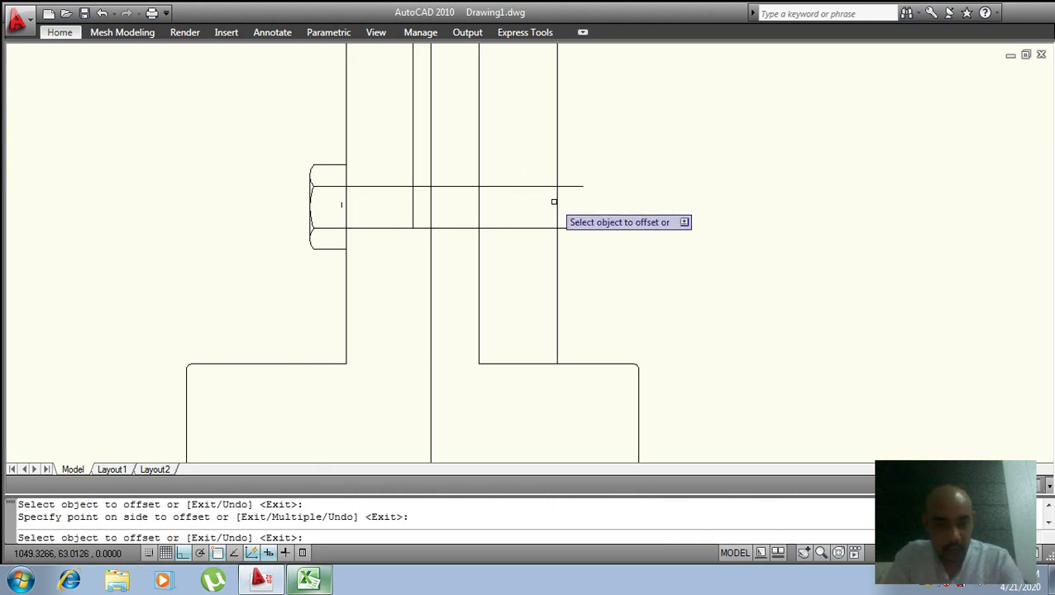
{"action": "key", "text": "Escape"}
- Trim the new end line and the bolt lines extending past it
{"action": "scroll", "coordinate": [551, 201], "scroll_direction": "down", "scroll_amount": 2}
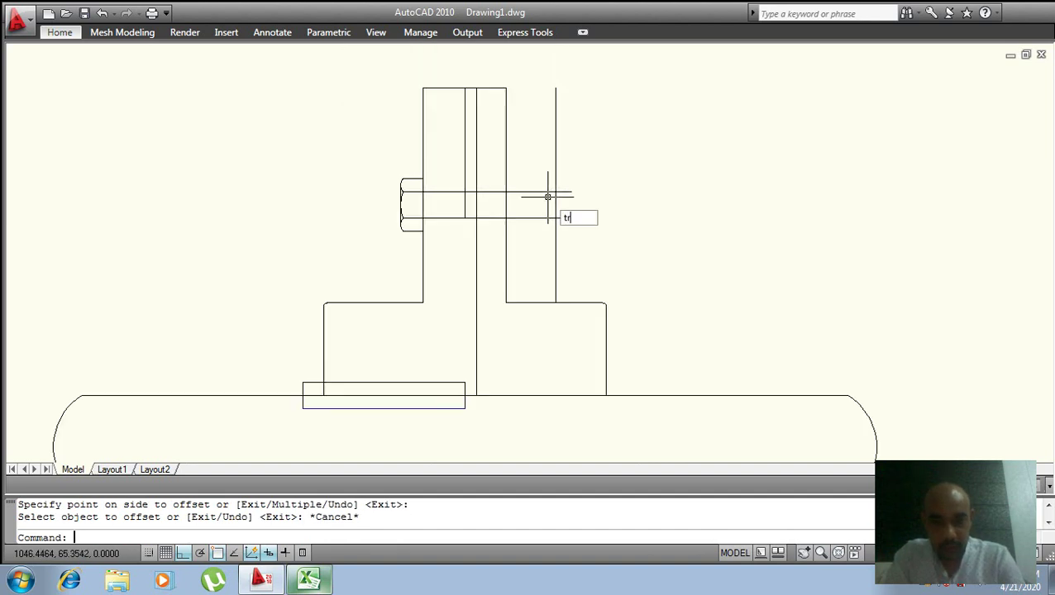
{"action": "key", "text": "Return"}
{"action": "key", "text": "Return"}
{"action": "left_click", "coordinate": [555, 147]}
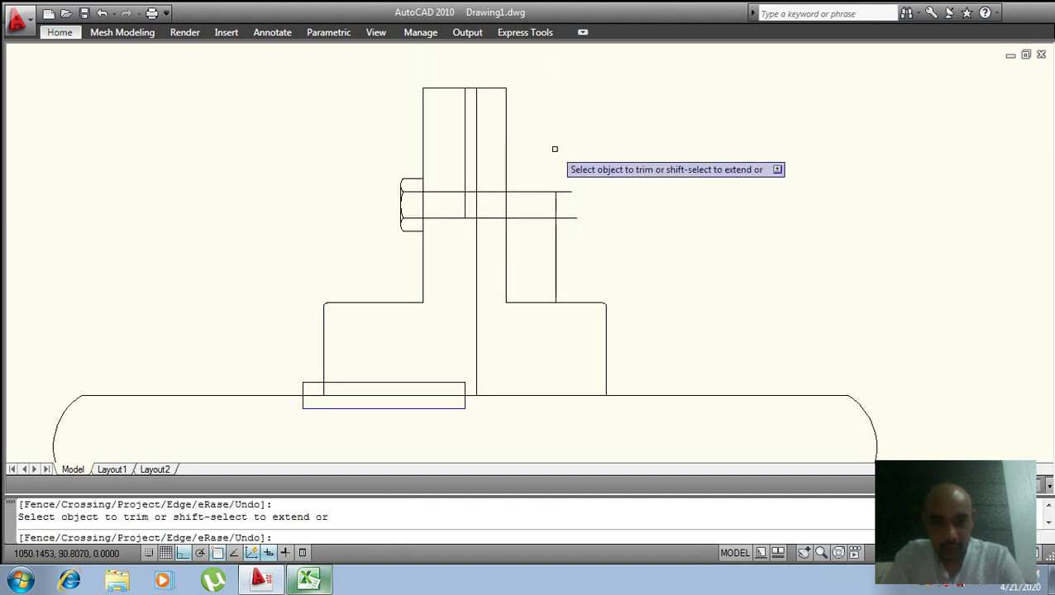
{"action": "left_click", "coordinate": [554, 261]}
{"action": "left_click", "coordinate": [568, 217]}
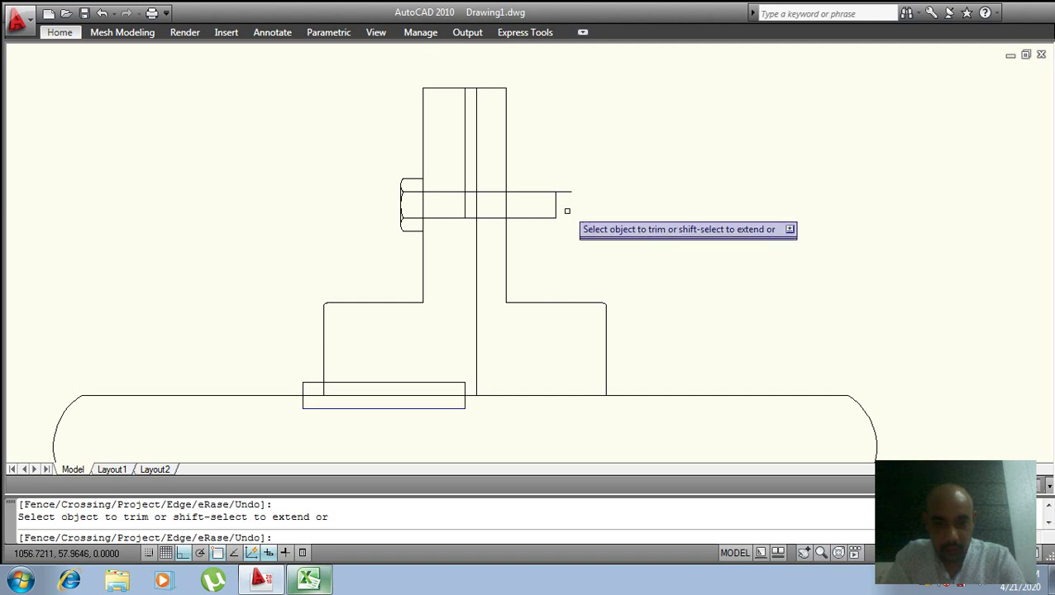
{"action": "left_click", "coordinate": [567, 192]}
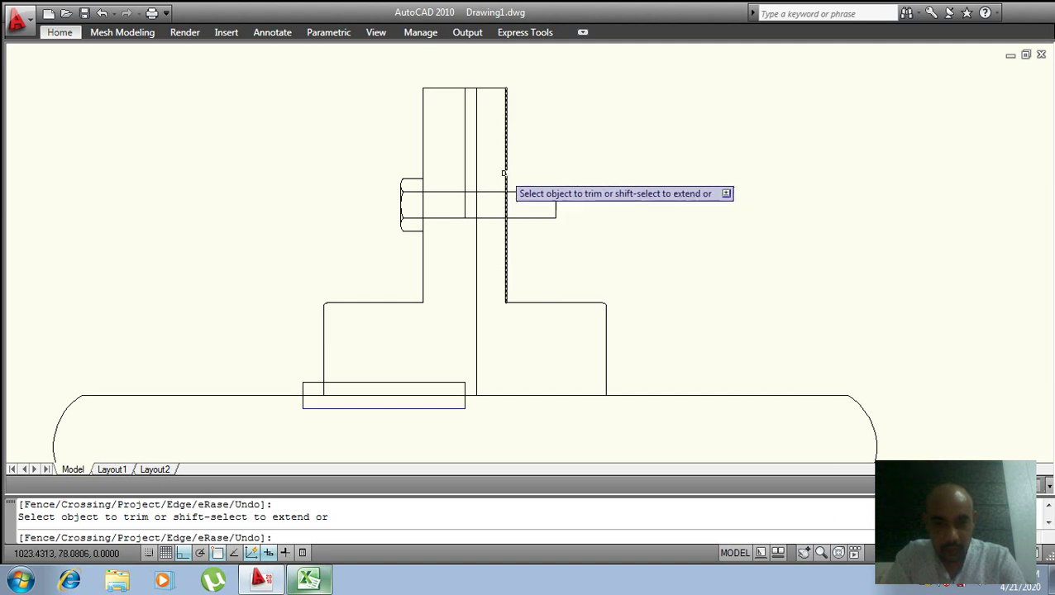
{"action": "key", "text": "Escape"}
- Erase the vertical line through the hub top and the short segment inside the bolt
{"action": "left_click", "coordinate": [465, 156]}
{"action": "type", "text": "e"}
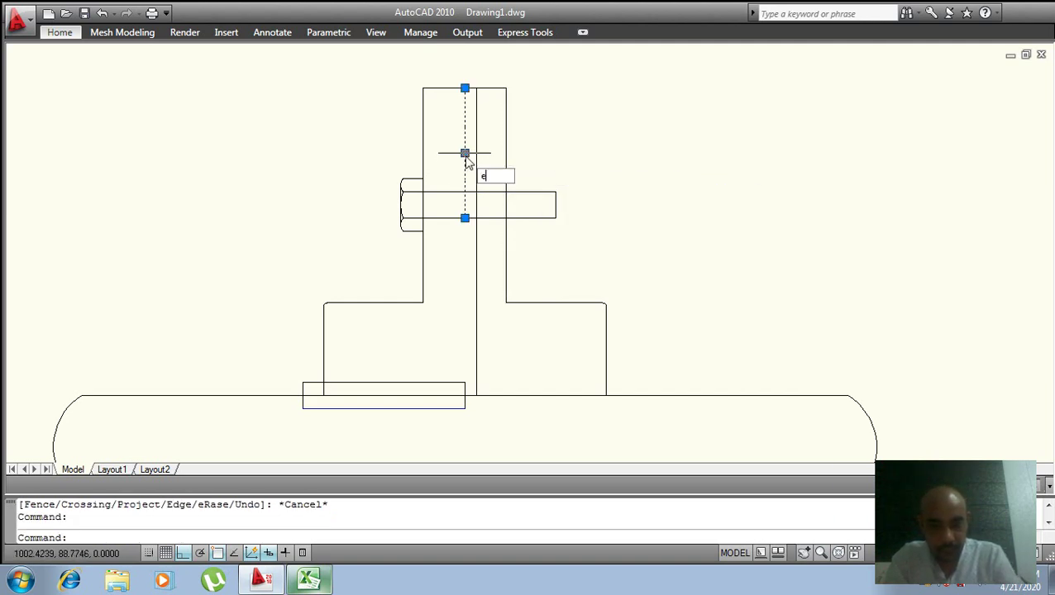
{"action": "key", "text": "Return"}
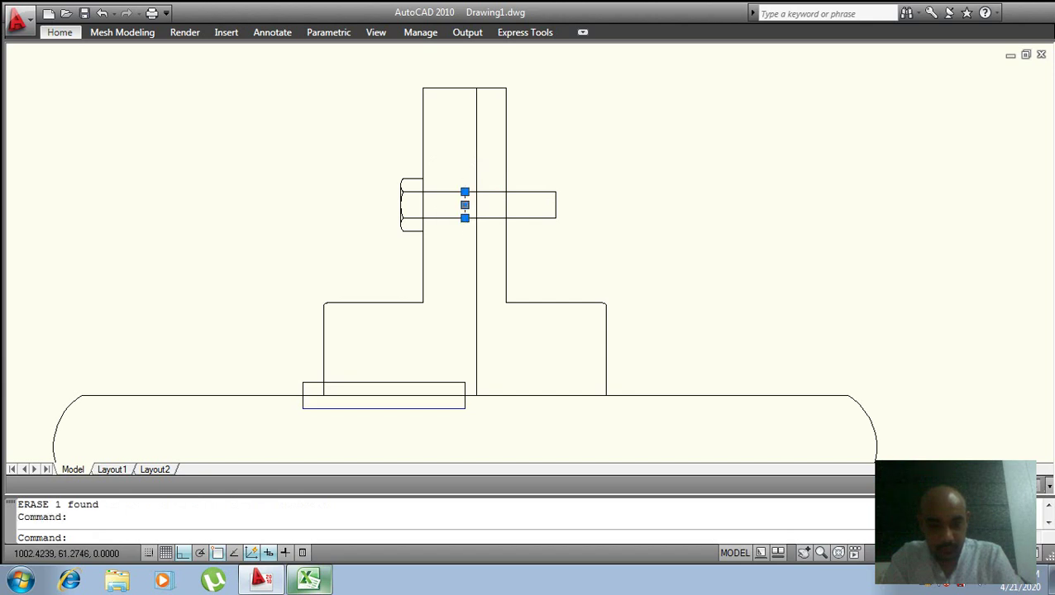
{"action": "type", "text": "e"}
{"action": "key", "text": "Return"}
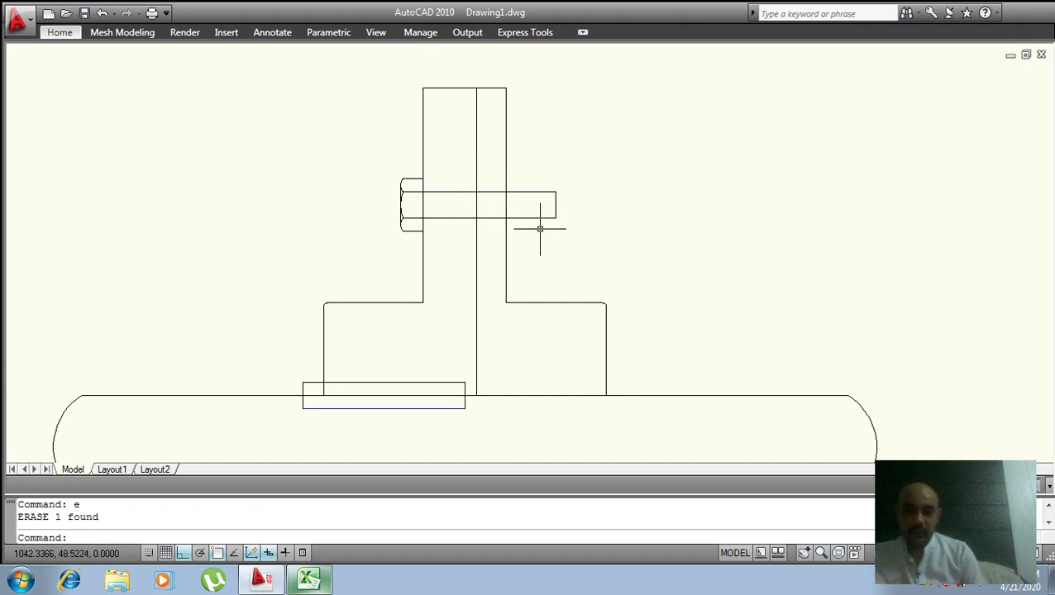
- Review the dimensions spreadsheet and return to AutoCAD
{"action": "left_click", "coordinate": [311, 581]}
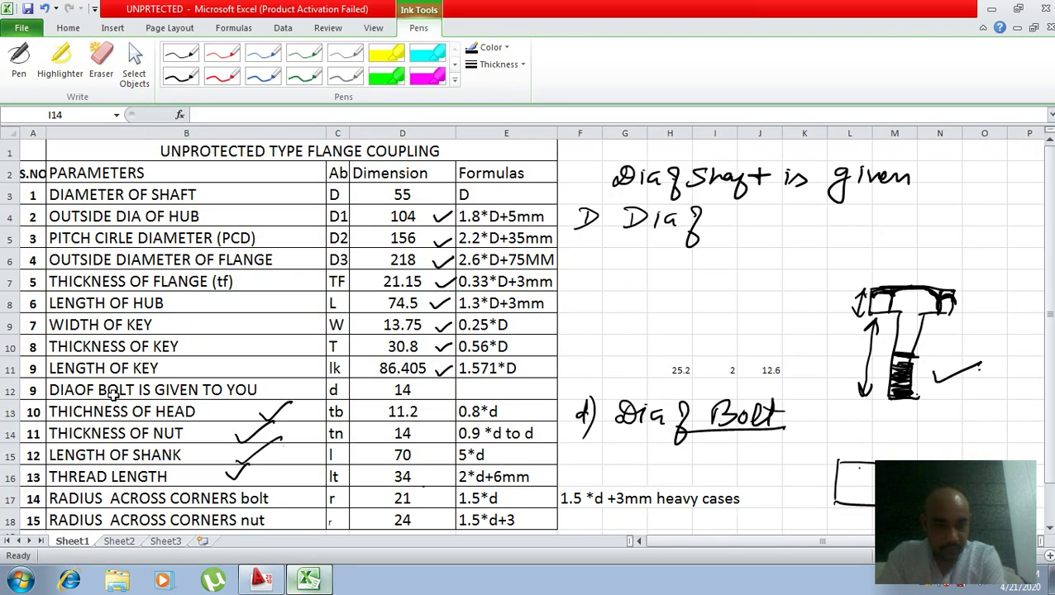
{"action": "scroll", "coordinate": [112, 394], "scroll_direction": "down", "scroll_amount": 1}
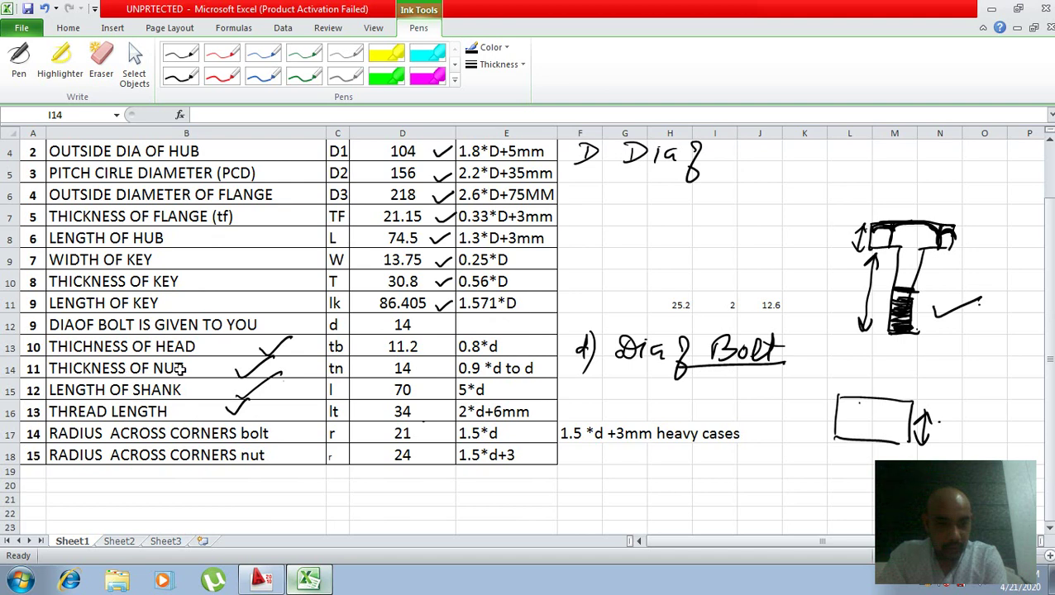
{"action": "left_click", "coordinate": [309, 581]}
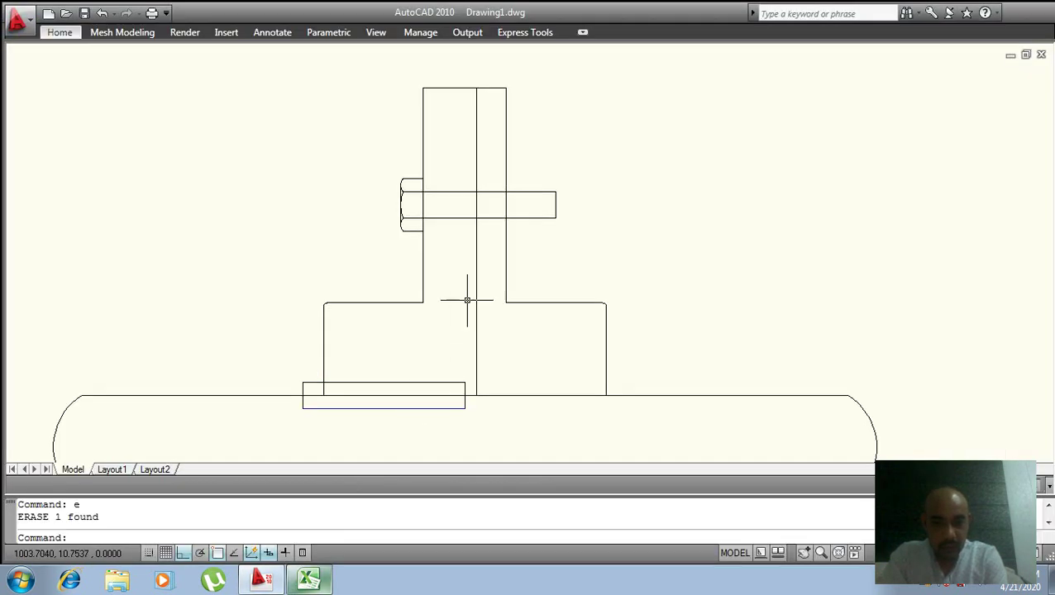
- Pan to the hub top and abandon a started line
{"action": "middle_click_drag", "start_coordinate": [535, 272], "coordinate": [501, 300]}
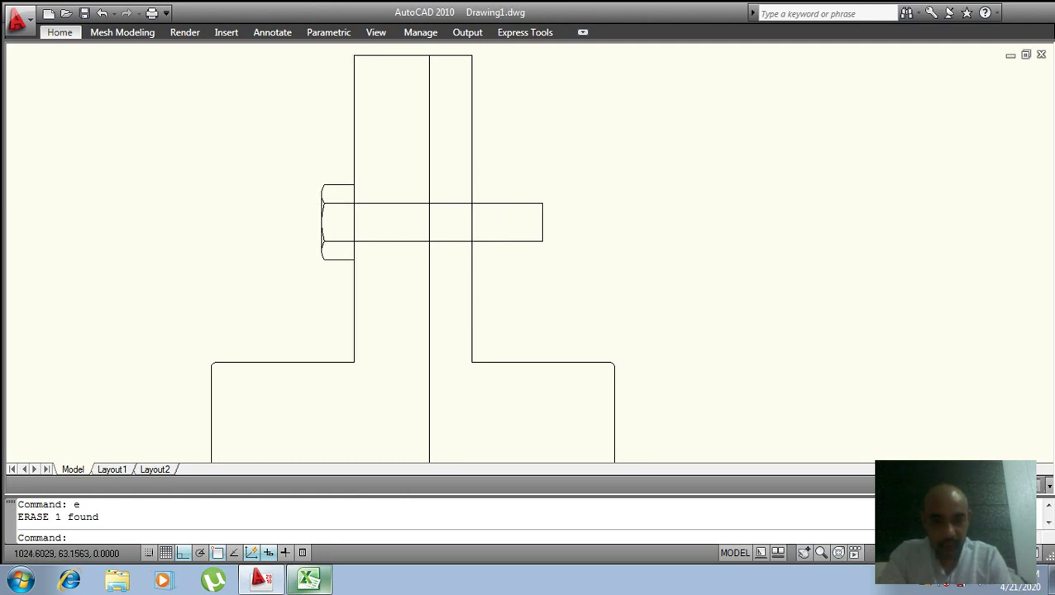
{"action": "right_click", "coordinate": [491, 203]}
{"action": "key", "text": "Escape"}
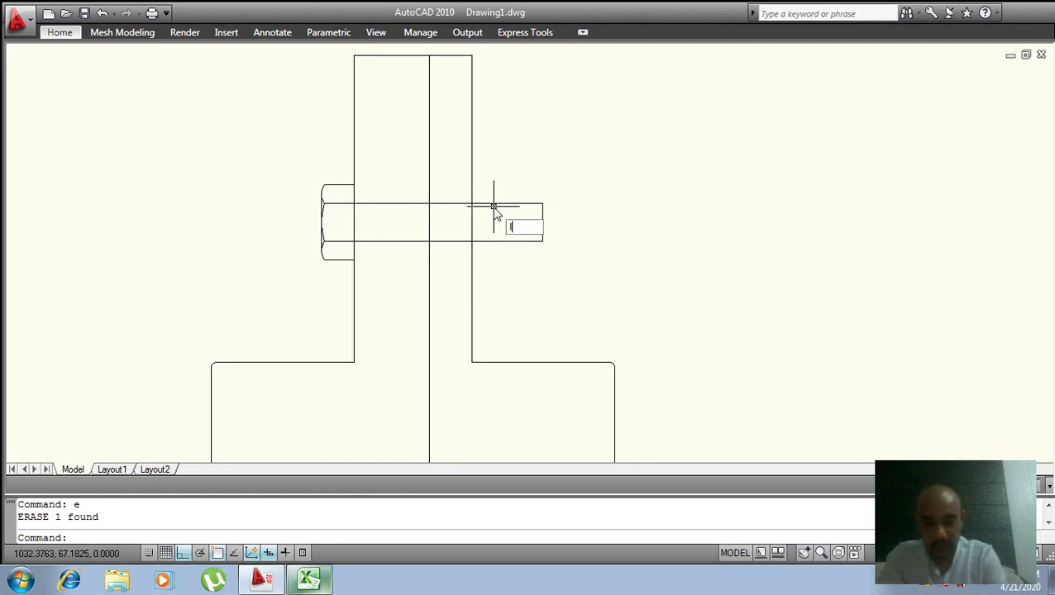
{"action": "key", "text": "Return"}
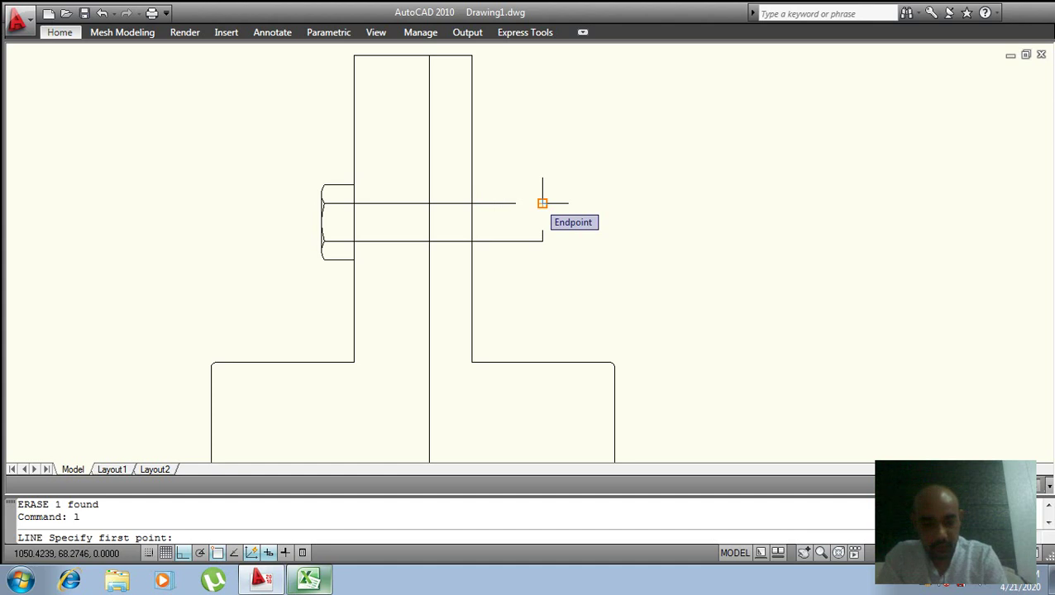
{"action": "type", "text": "1"}
{"action": "key", "text": "Return"}
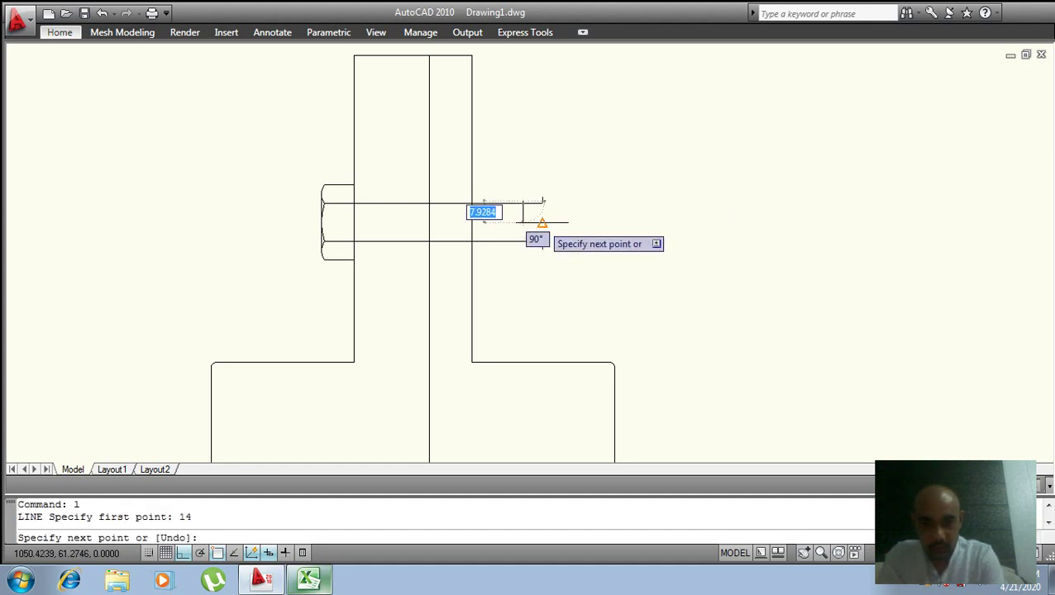
{"action": "key", "text": "Escape"}
{"action": "key", "text": "Escape"}
- Offset the bolt's right end line 14 units inward
{"action": "type", "text": "o"}
{"action": "key", "text": "Return"}
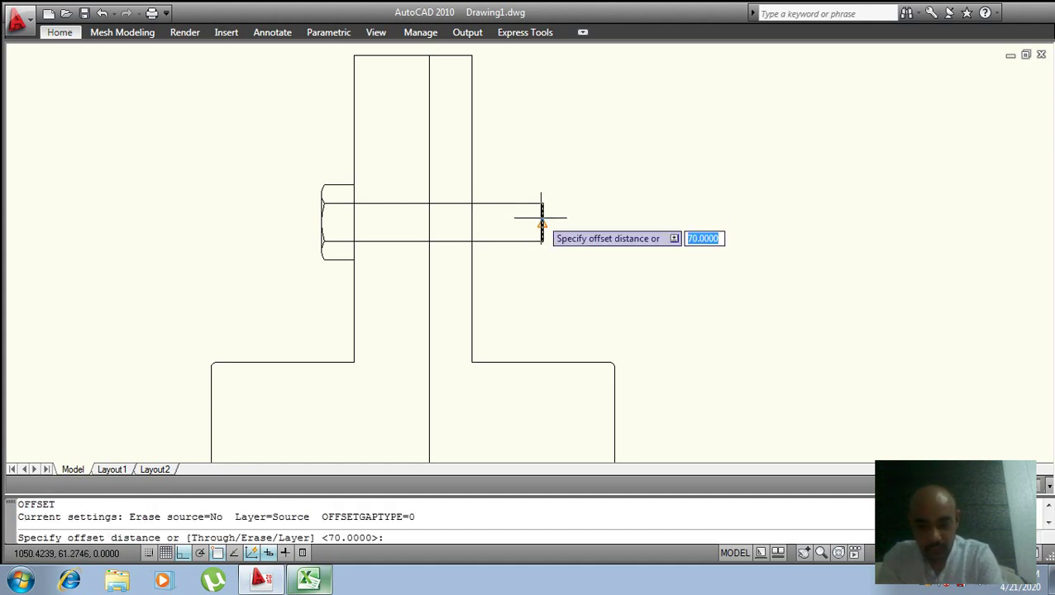
{"action": "key", "text": "Return"}
{"action": "left_click", "coordinate": [543, 217]}
{"action": "left_click", "coordinate": [524, 219]}
{"action": "key", "text": "Escape"}
- Minimize the AutoCAD window to the desktop
{"action": "scroll", "coordinate": [521, 211], "scroll_direction": "up", "scroll_amount": 3}
{"action": "scroll", "coordinate": [516, 209], "scroll_direction": "down", "scroll_amount": 2}
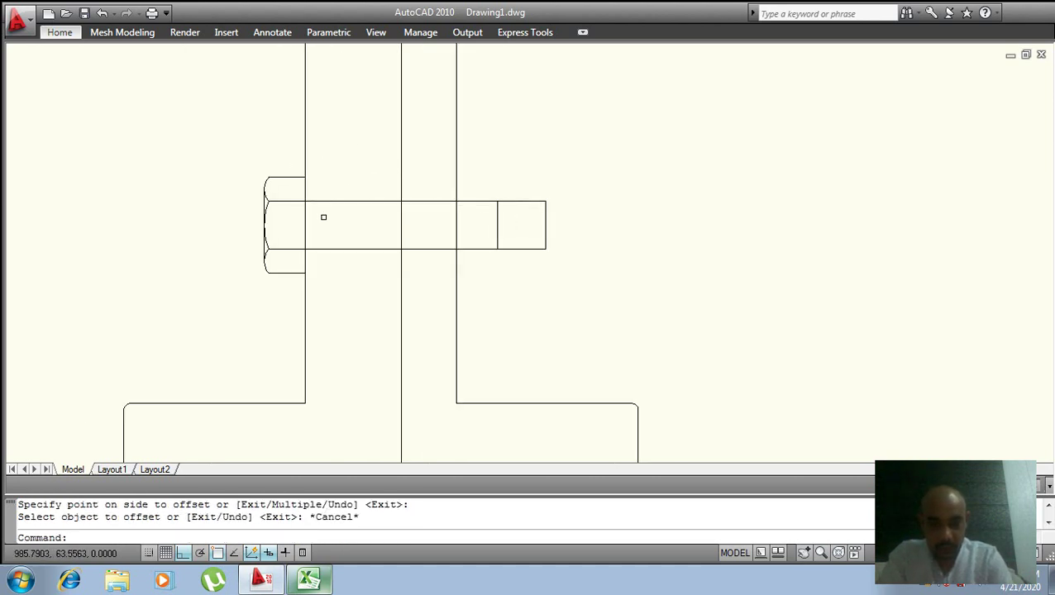
{"action": "left_click", "coordinate": [256, 583]}
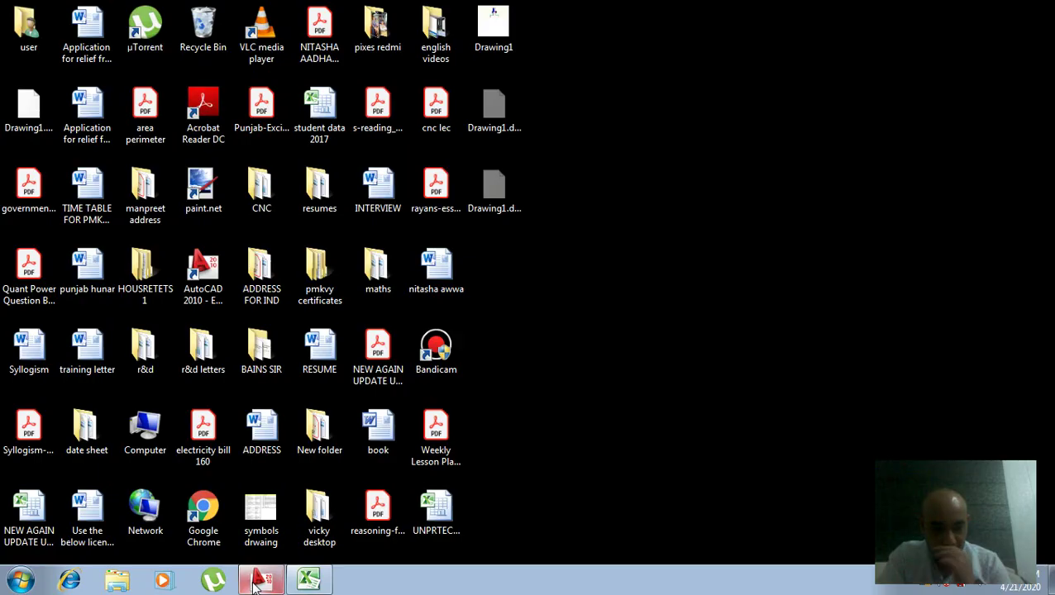
- Review the bolt dimension table in Excel, then switch back to the AutoCAD drawing
{"action": "left_click", "coordinate": [280, 585]}
{"action": "left_click", "coordinate": [308, 582]}
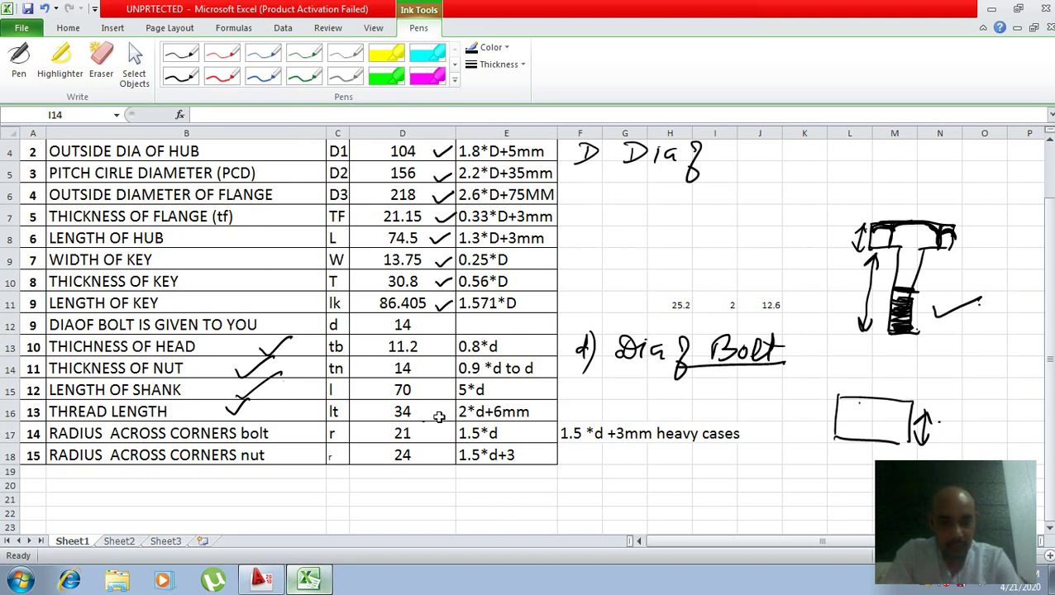
{"action": "left_click", "coordinate": [261, 580]}
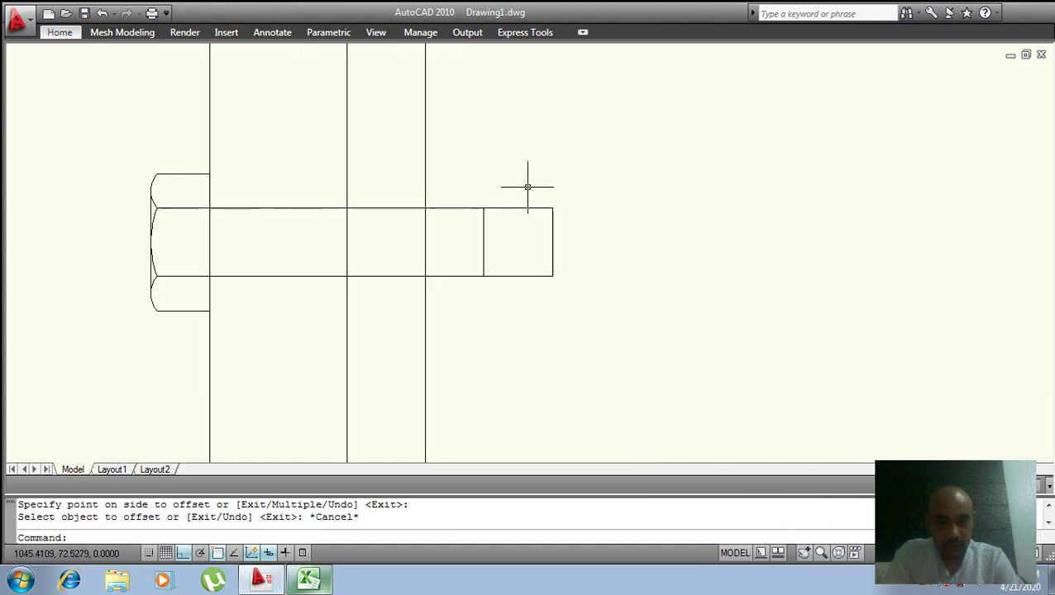
- Offset the bolt's right end line 34 units toward the head
{"action": "type", "text": "l"}
{"action": "key", "text": "Return"}
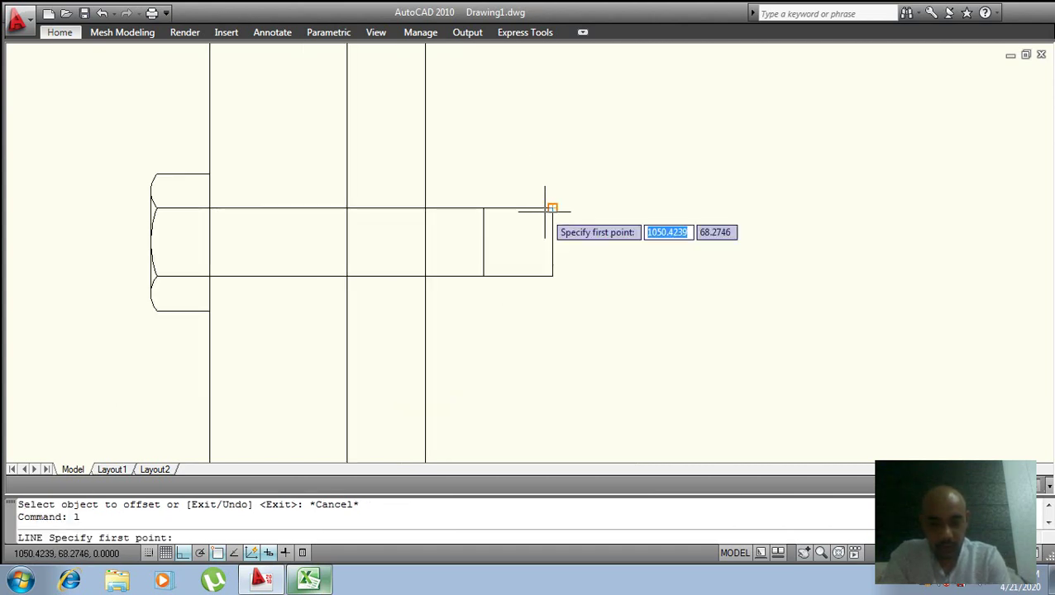
{"action": "key", "text": "Escape"}
{"action": "key", "text": "Escape"}
{"action": "type", "text": "o"}
{"action": "key", "text": "Return"}
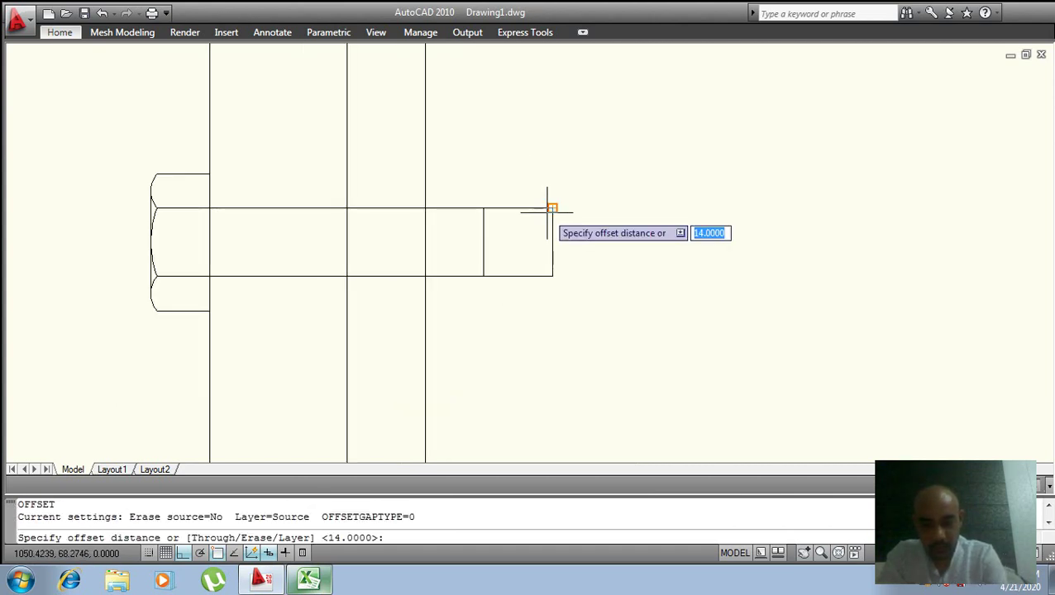
{"action": "type", "text": "3434"}
{"action": "key", "text": "Return"}
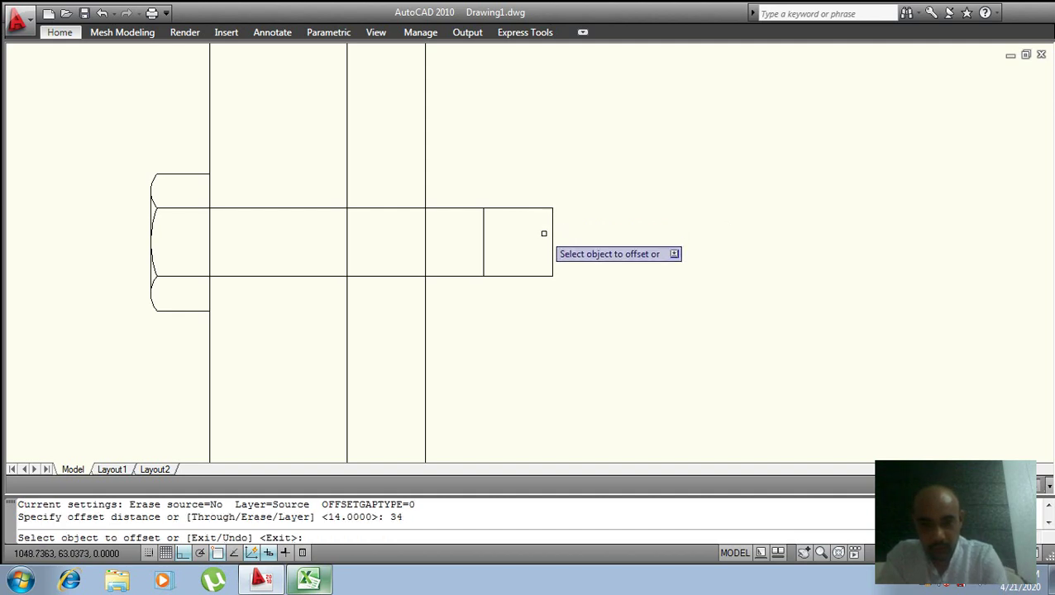
{"action": "left_click", "coordinate": [553, 235]}
{"action": "left_click", "coordinate": [473, 243]}
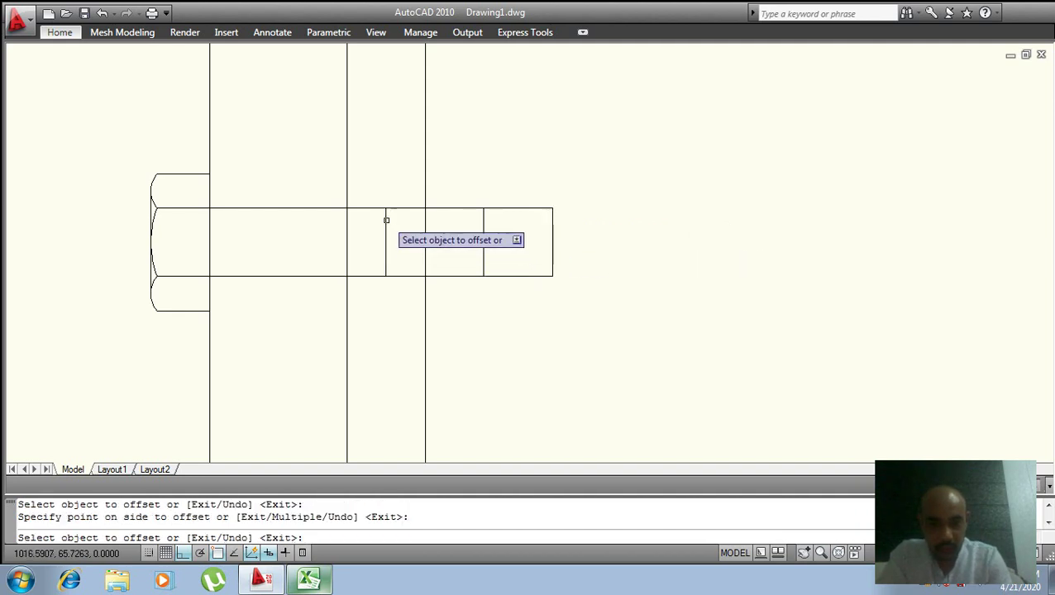
- Bring the flange side view into view and cancel the unfinished offset
{"action": "scroll", "coordinate": [386, 212], "scroll_direction": "down", "scroll_amount": 2}
{"action": "scroll", "coordinate": [390, 195], "scroll_direction": "down", "scroll_amount": 4}
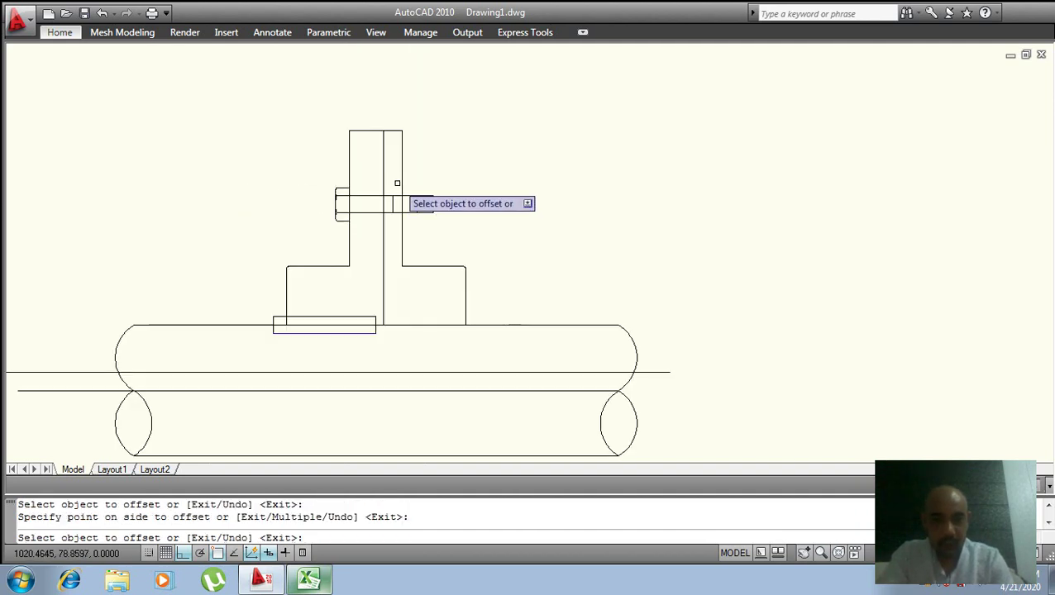
{"action": "scroll", "coordinate": [396, 182], "scroll_direction": "up", "scroll_amount": 2}
{"action": "middle_click_drag", "start_coordinate": [442, 176], "coordinate": [474, 185]}
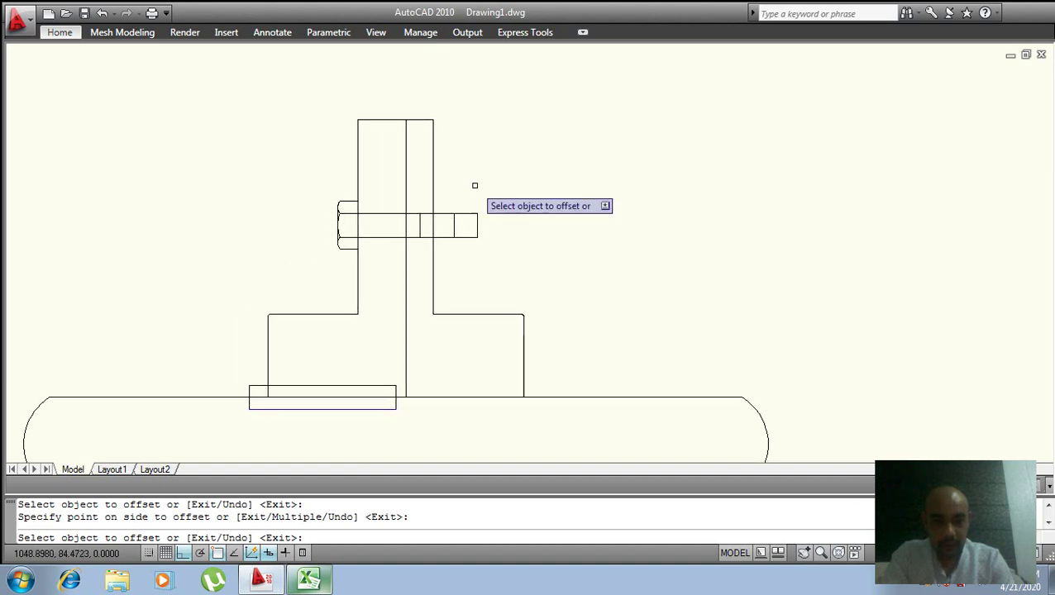
{"action": "key", "text": "Escape"}
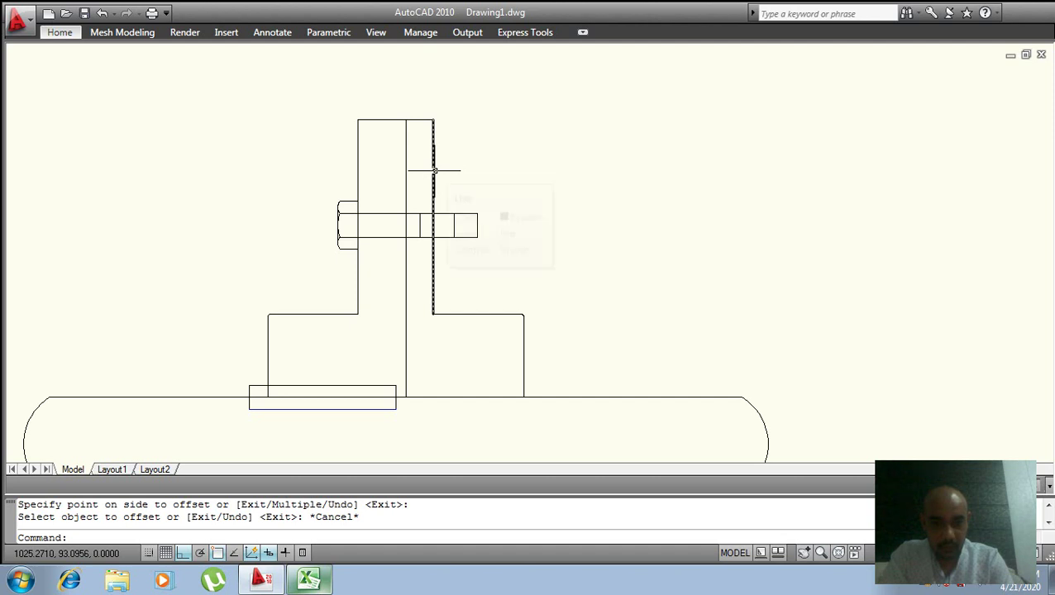
- Erase the vertical line right of the centre line and the short top segment
{"action": "left_click", "coordinate": [433, 170]}
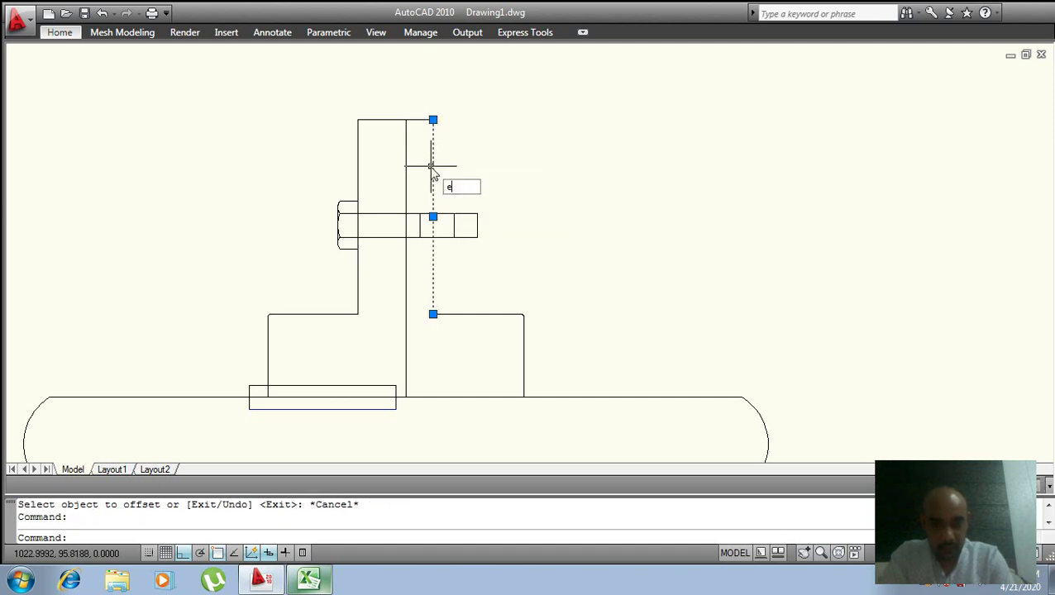
{"action": "key", "text": "Return"}
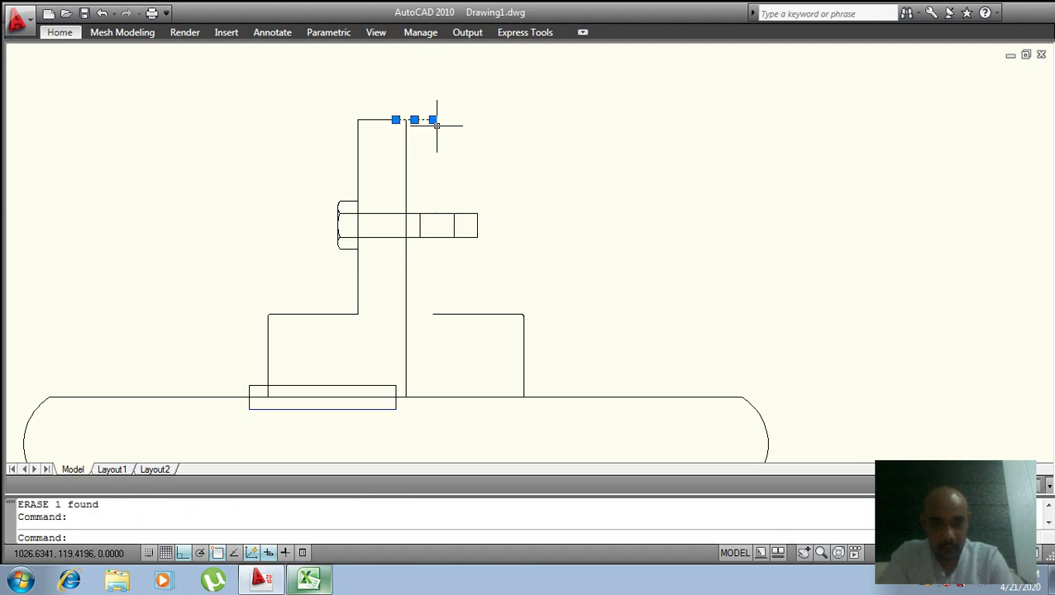
{"action": "type", "text": "e"}
{"action": "key", "text": "Return"}
{"action": "scroll", "coordinate": [405, 124], "scroll_direction": "up", "scroll_amount": 2}
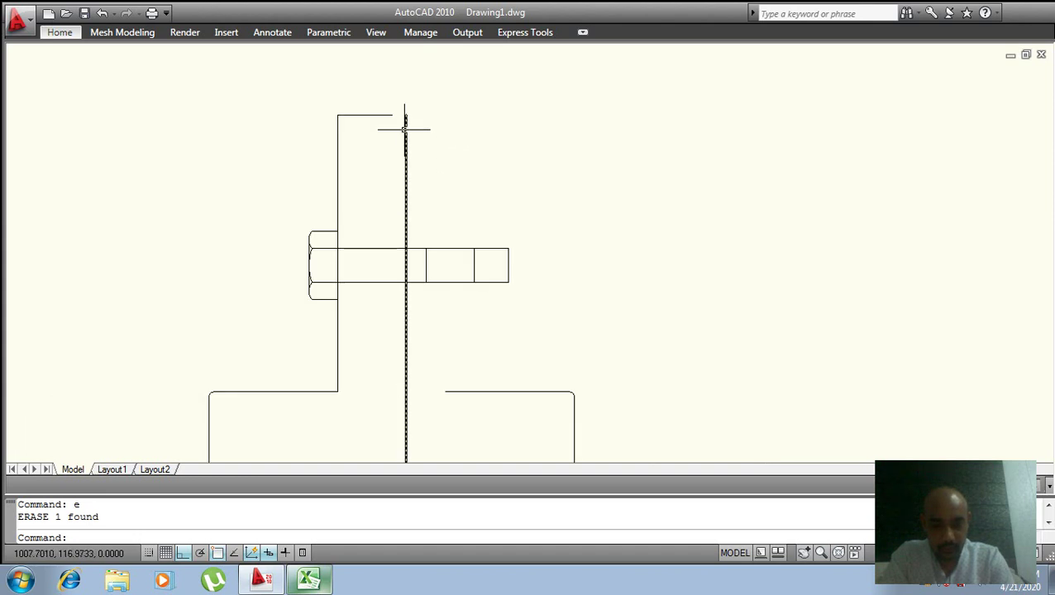
- Extend the flange's top edge to the centre line
{"action": "type", "text": "l"}
{"action": "key", "text": "Return"}
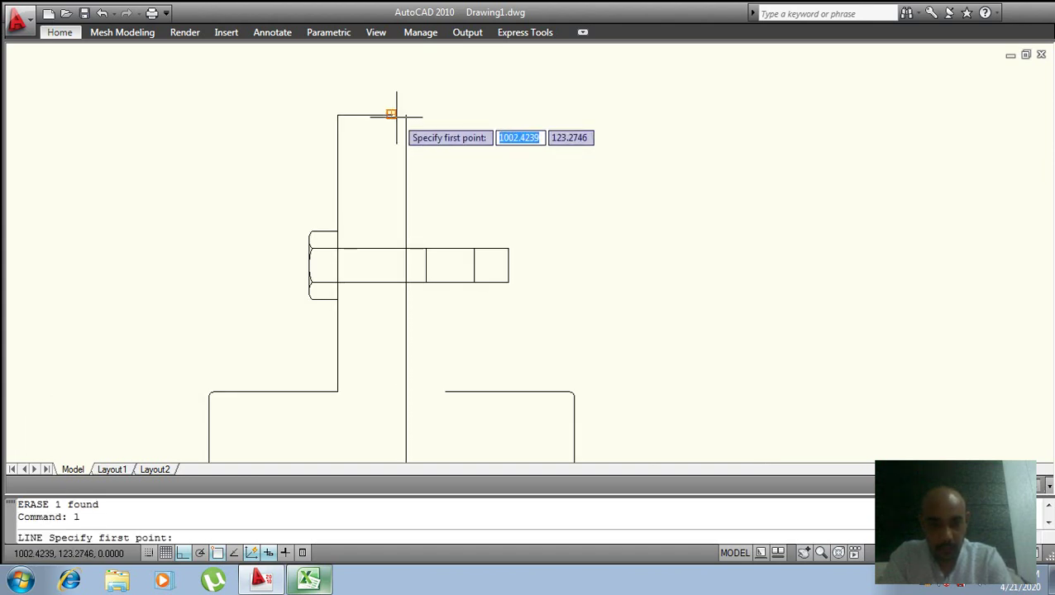
{"action": "key", "text": "Escape"}
{"action": "key", "text": "Escape"}
{"action": "type", "text": "ex"}
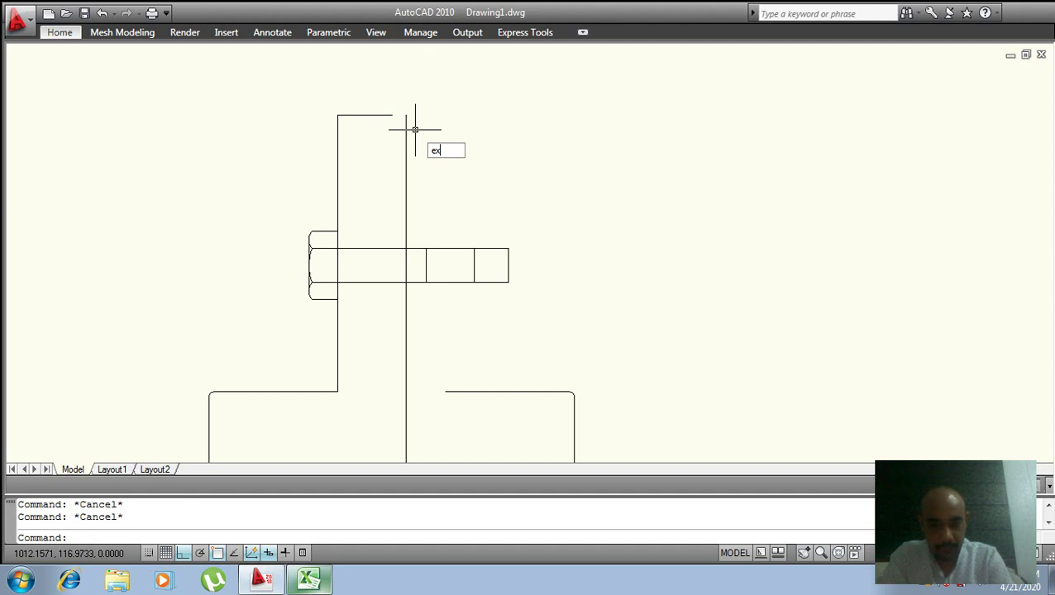
{"action": "key", "text": "Return"}
{"action": "left_click", "coordinate": [405, 148]}
{"action": "key", "text": "Return"}
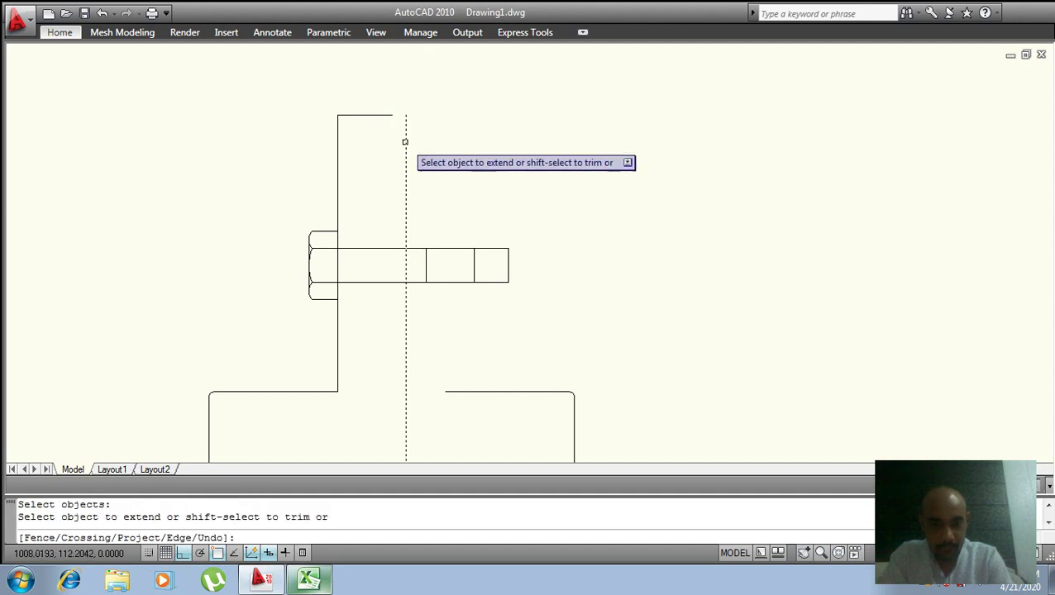
{"action": "left_click", "coordinate": [377, 114]}
{"action": "key", "text": "Escape"}
{"action": "scroll", "coordinate": [426, 115], "scroll_direction": "down", "scroll_amount": 2}
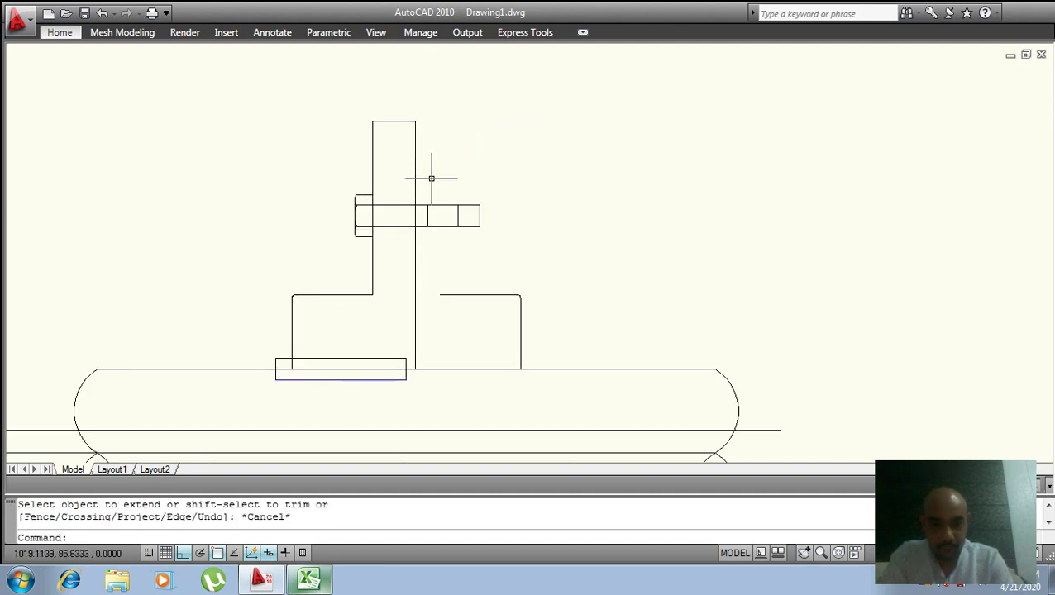
- Window-select and erase the right-hand flange outline, then centre the bolt
{"action": "left_click", "coordinate": [543, 274]}
{"action": "left_click", "coordinate": [481, 360]}
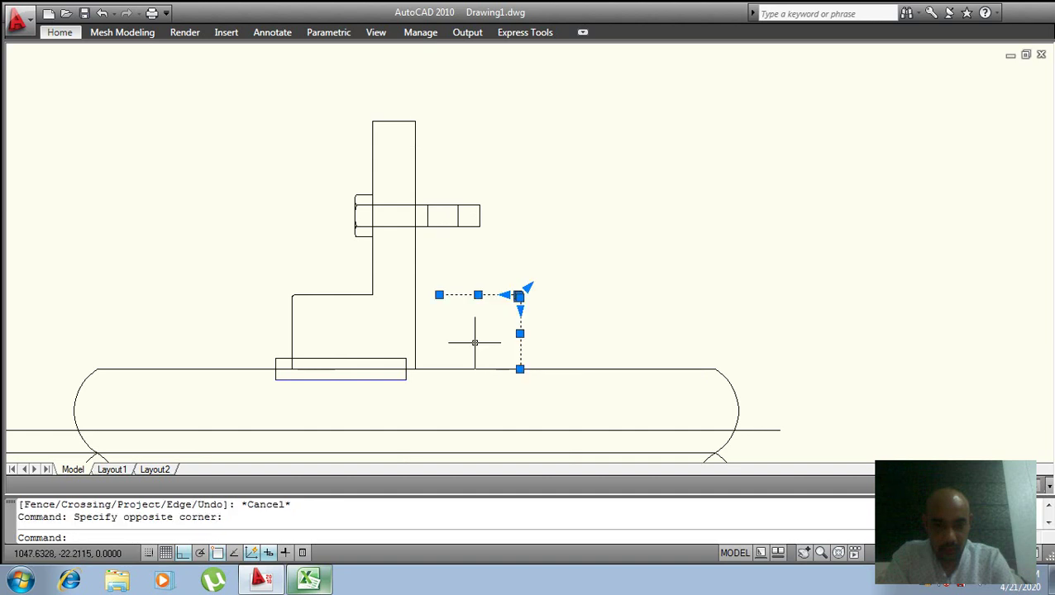
{"action": "type", "text": "e"}
{"action": "key", "text": "Return"}
{"action": "scroll", "coordinate": [438, 274], "scroll_direction": "up", "scroll_amount": 1}
{"action": "middle_click_drag", "start_coordinate": [464, 250], "coordinate": [437, 295]}
{"action": "scroll", "coordinate": [392, 235], "scroll_direction": "up", "scroll_amount": 1}
{"action": "scroll", "coordinate": [390, 237], "scroll_direction": "up", "scroll_amount": 1}
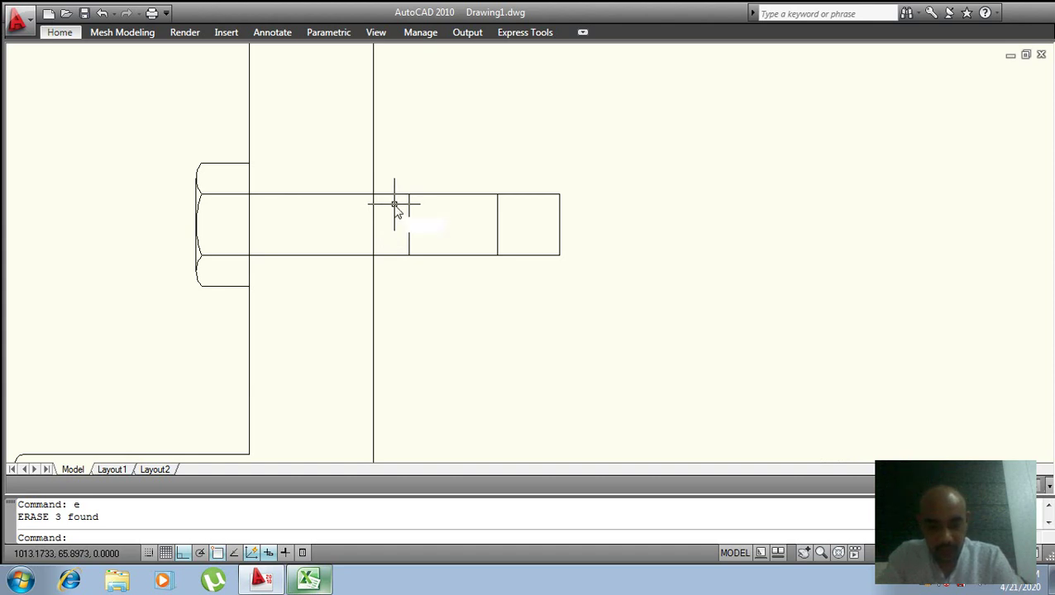
- Offset the bolt's top edge down and bottom edge up by 1.5 units
{"action": "type", "text": "l"}
{"action": "key", "text": "Return"}
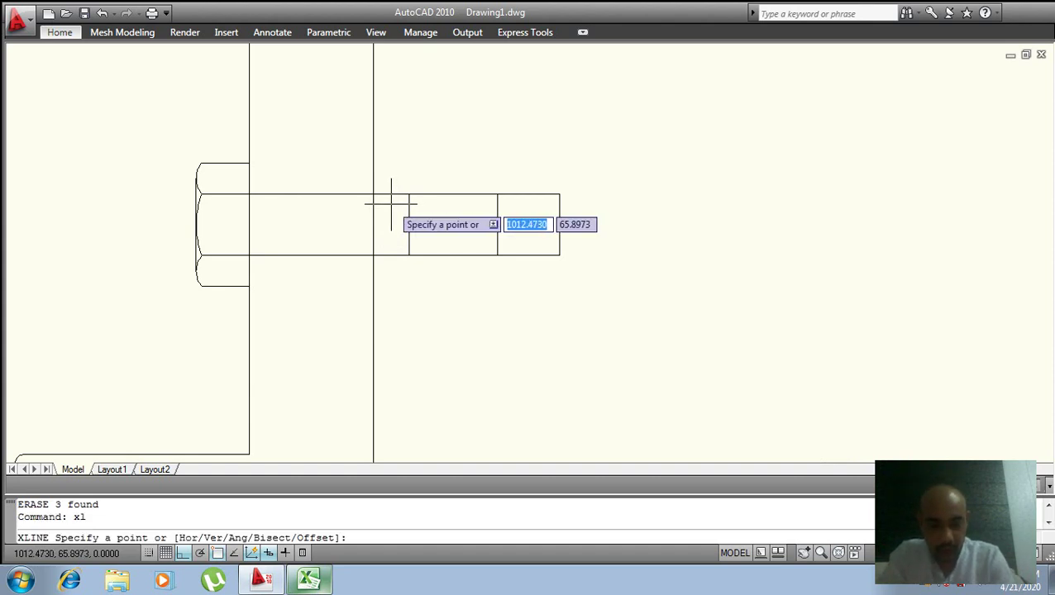
{"action": "key", "text": "Return"}
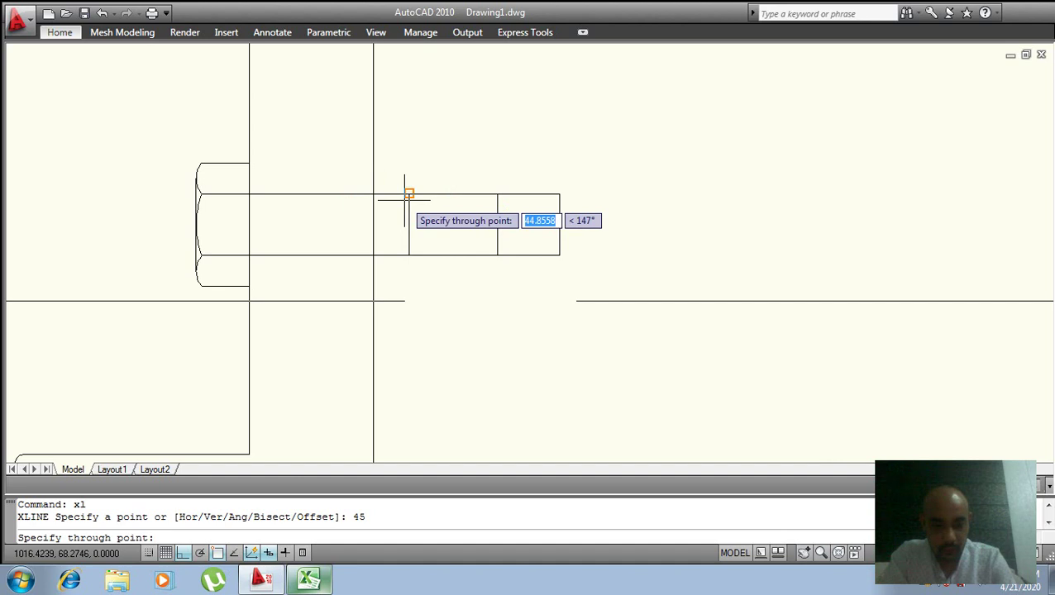
{"action": "key", "text": "Escape"}
{"action": "scroll", "coordinate": [420, 203], "scroll_direction": "up", "scroll_amount": 2}
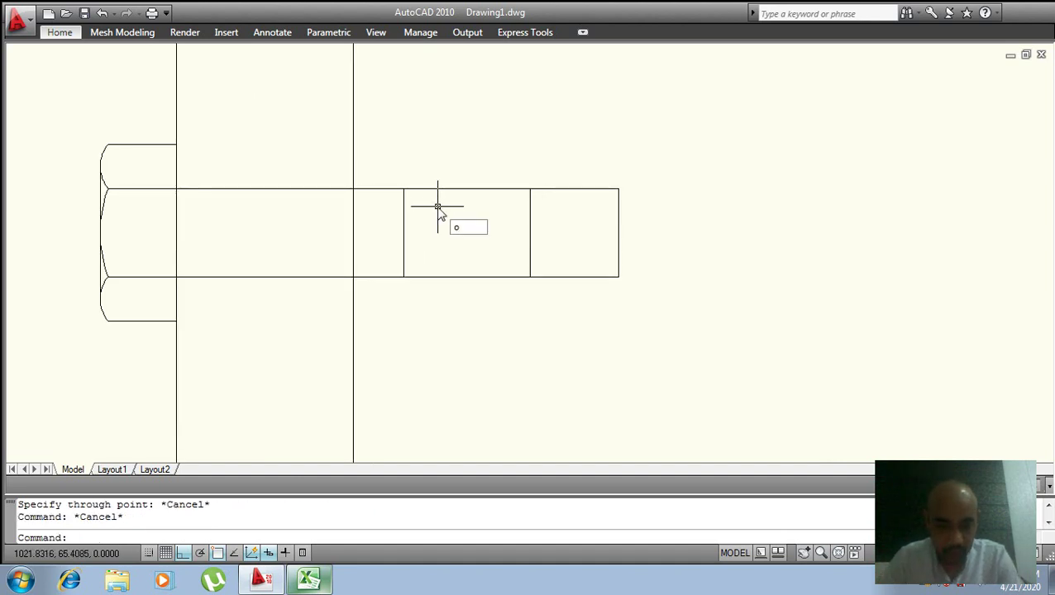
{"action": "key", "text": "Return"}
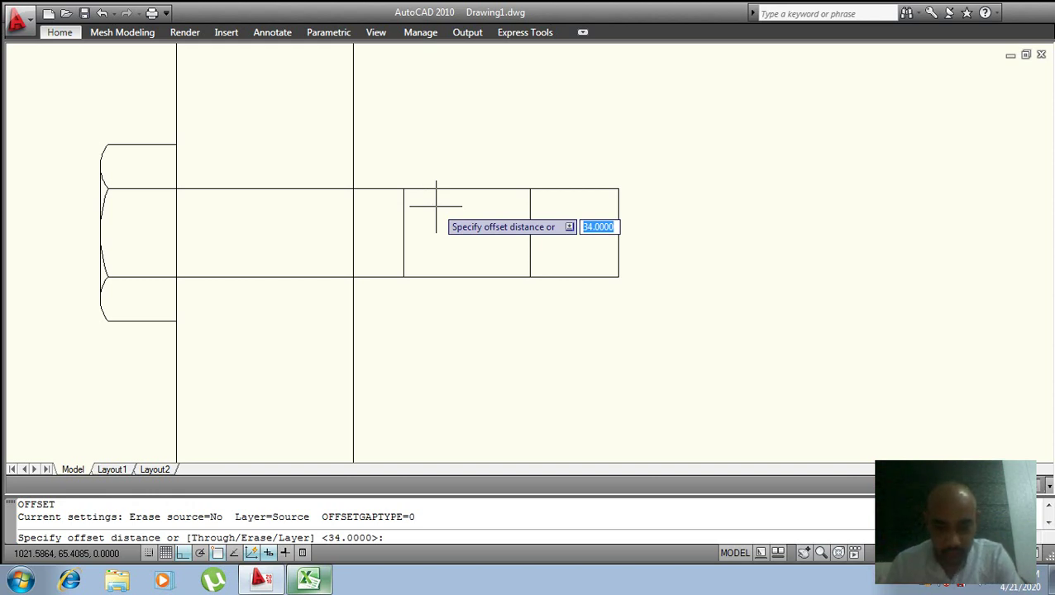
{"action": "key", "text": "Return"}
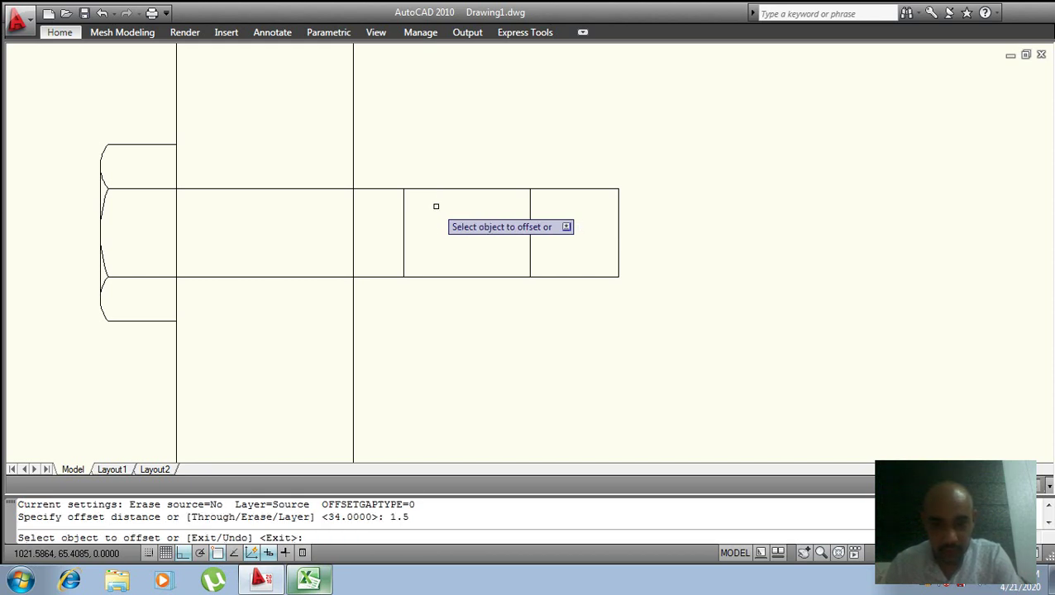
{"action": "left_click", "coordinate": [466, 189]}
{"action": "left_click", "coordinate": [459, 205]}
{"action": "left_click", "coordinate": [463, 277]}
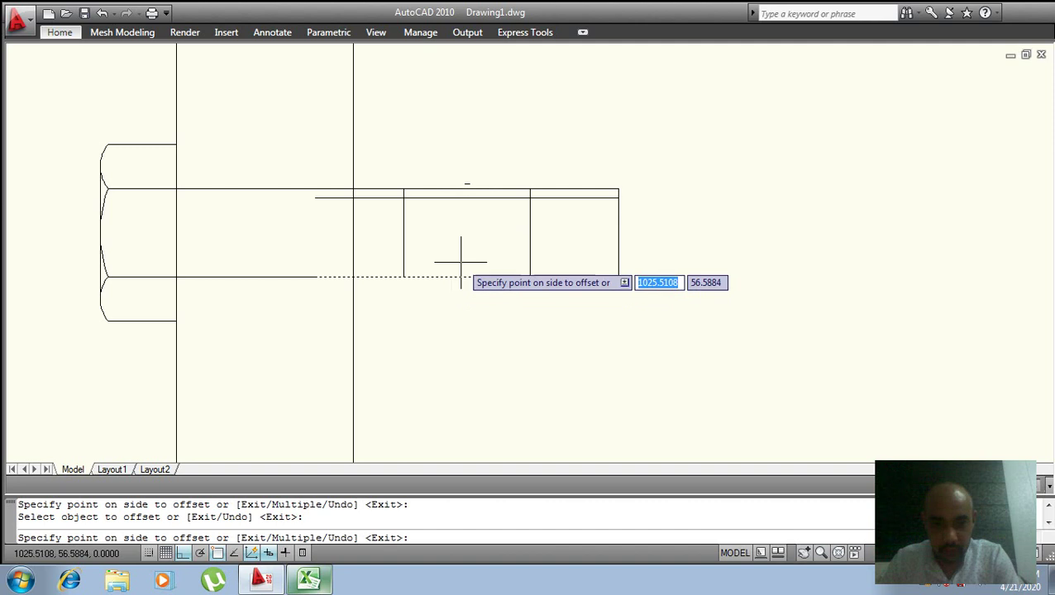
{"action": "left_click", "coordinate": [461, 263]}
{"action": "key", "text": "Escape"}
{"action": "key", "text": "Escape"}
- Draw a sloped construction line (XLINE) through the thread-line corner at the bolt's end
{"action": "scroll", "coordinate": [398, 277], "scroll_direction": "up", "scroll_amount": 3}
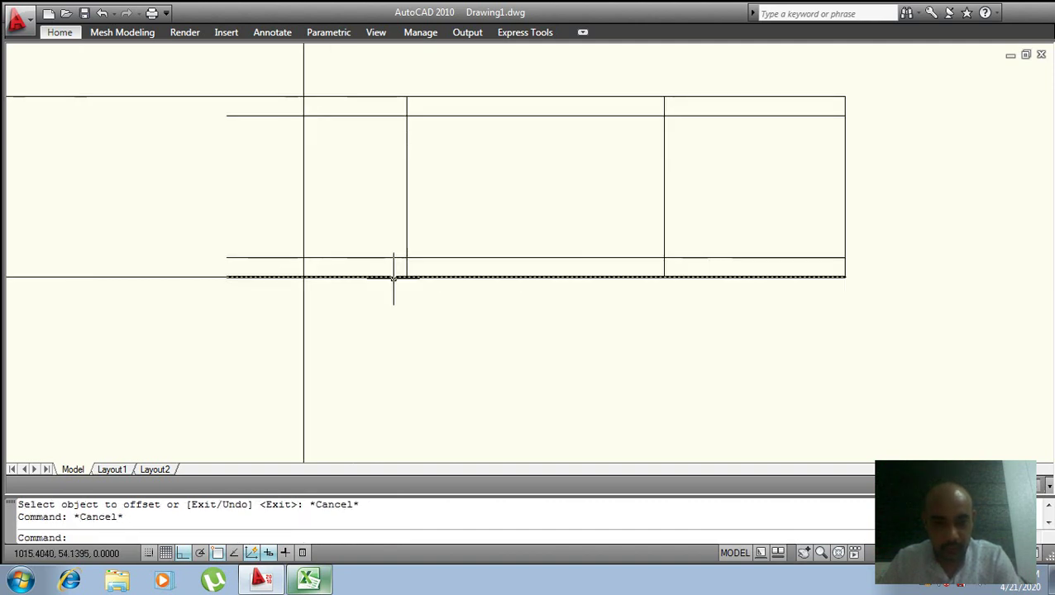
{"action": "type", "text": "xl"}
{"action": "key", "text": "Return"}
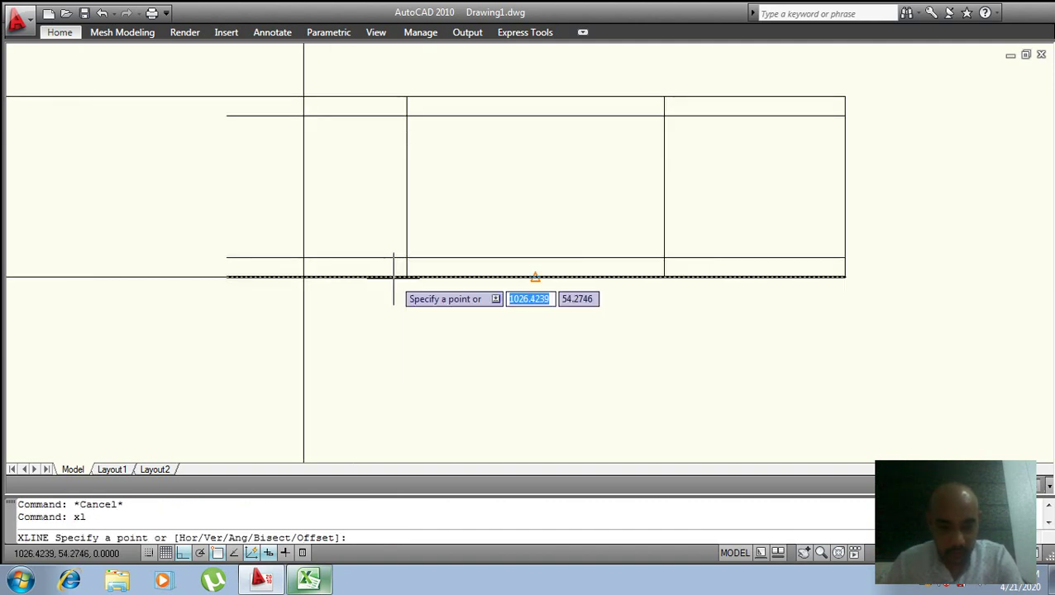
{"action": "type", "text": "45"}
{"action": "key", "text": "Return"}
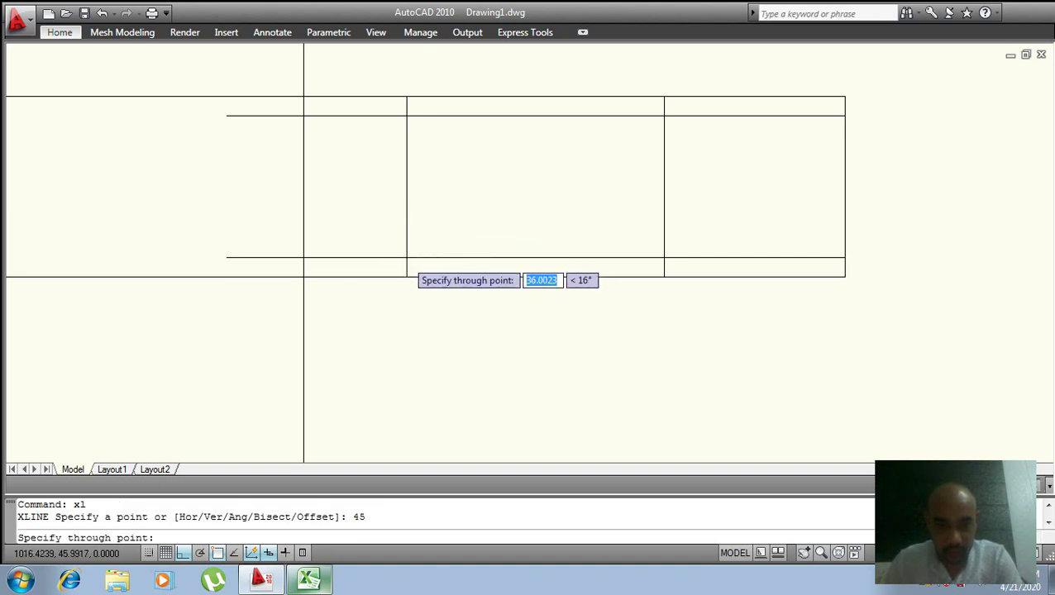
{"action": "left_click", "coordinate": [406, 258]}
{"action": "key", "text": "Return"}
- Mirror the sloped construction line about the bolt's horizontal axis, keeping the original
{"action": "type", "text": "b"}
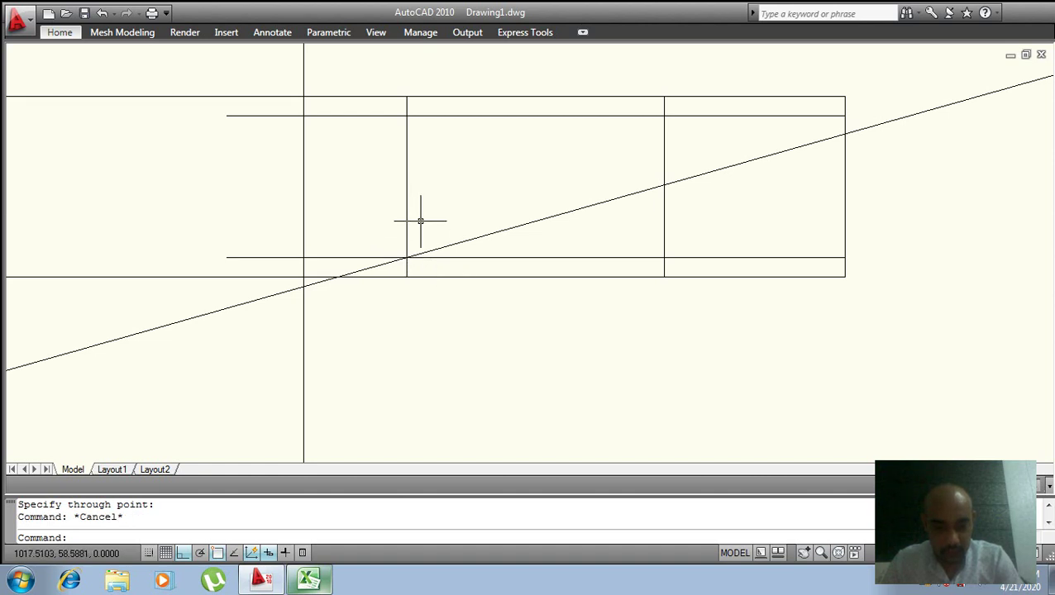
{"action": "type", "text": "mi"}
{"action": "key", "text": "Return"}
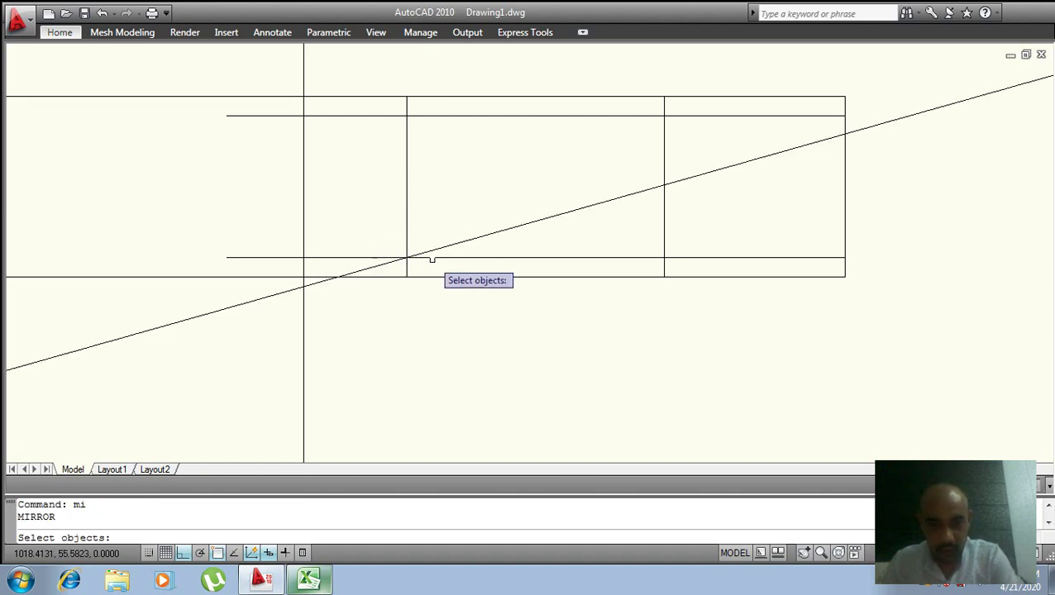
{"action": "left_click", "coordinate": [431, 249]}
{"action": "key", "text": "Return"}
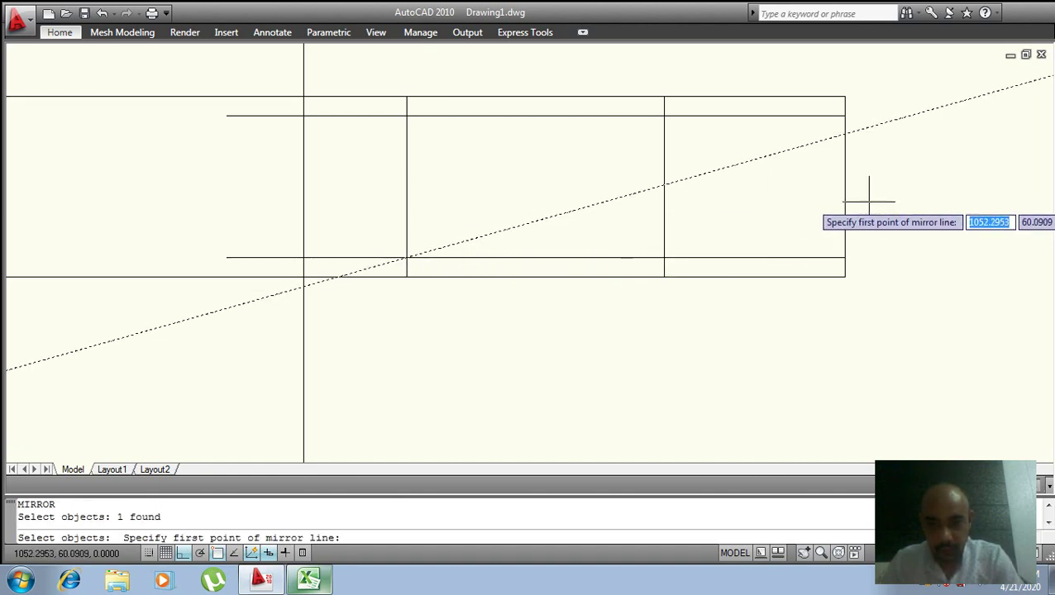
{"action": "left_click", "coordinate": [844, 186]}
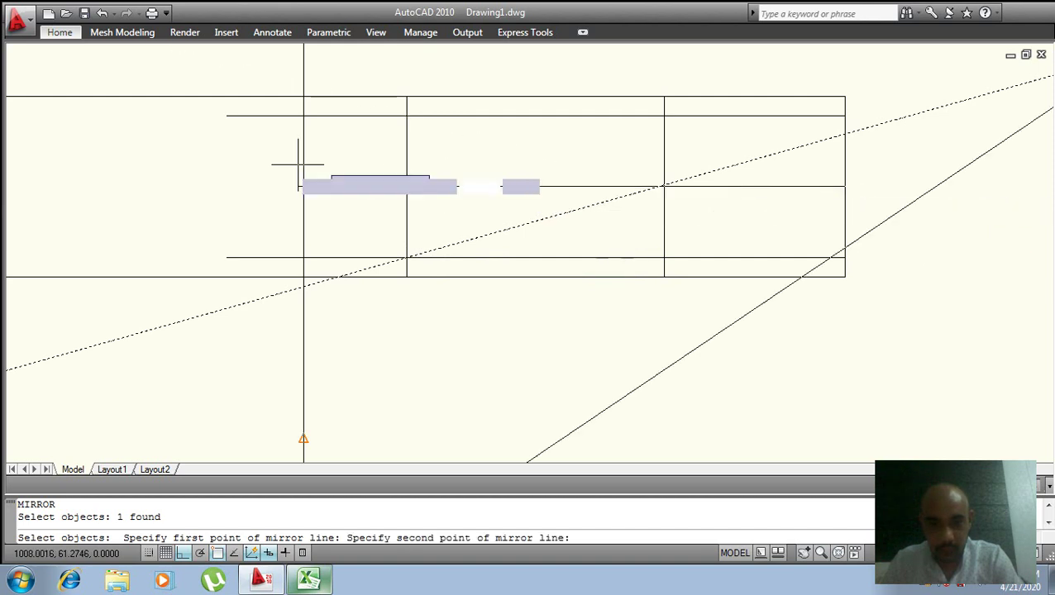
{"action": "left_click", "coordinate": [164, 218]}
{"action": "key", "text": "Return"}
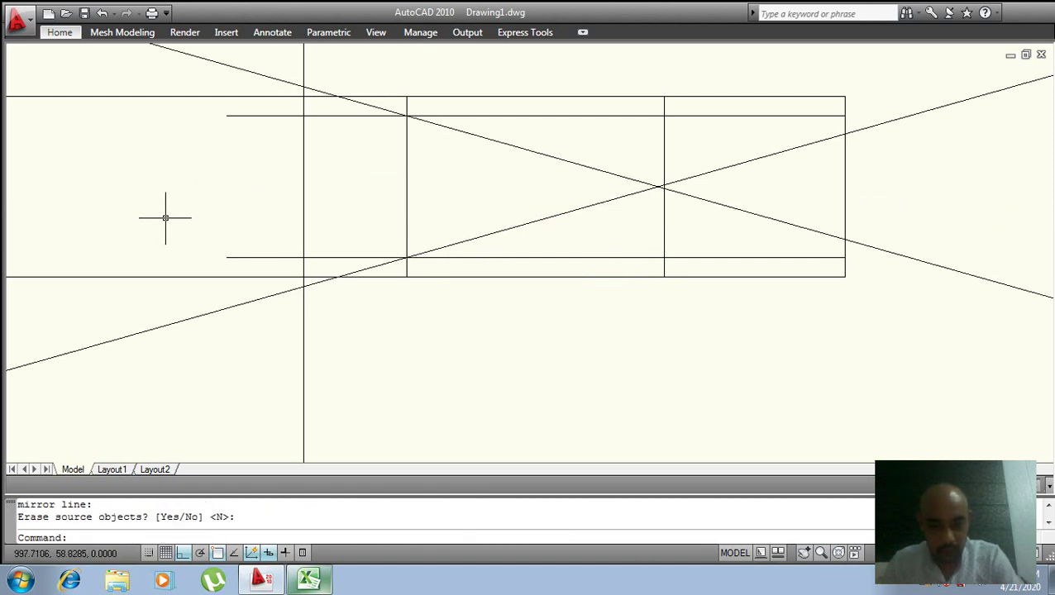
{"action": "type", "text": "tr"}
{"action": "key", "text": "Return"}
{"action": "key", "text": "Return"}
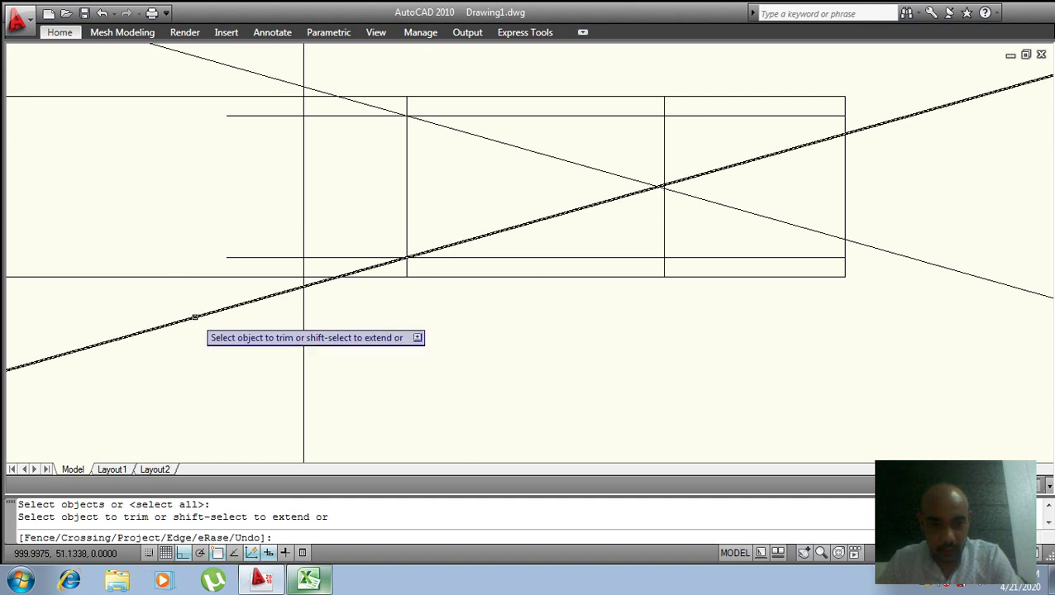
- Trim the diagonals, thread-line stubs and vertical-edge stubs back to shape the chamfer
{"action": "left_click", "coordinate": [218, 308]}
{"action": "left_click", "coordinate": [257, 258]}
{"action": "left_click", "coordinate": [276, 116]}
{"action": "left_click", "coordinate": [278, 77]}
{"action": "left_click", "coordinate": [318, 90]}
{"action": "left_click", "coordinate": [361, 105]}
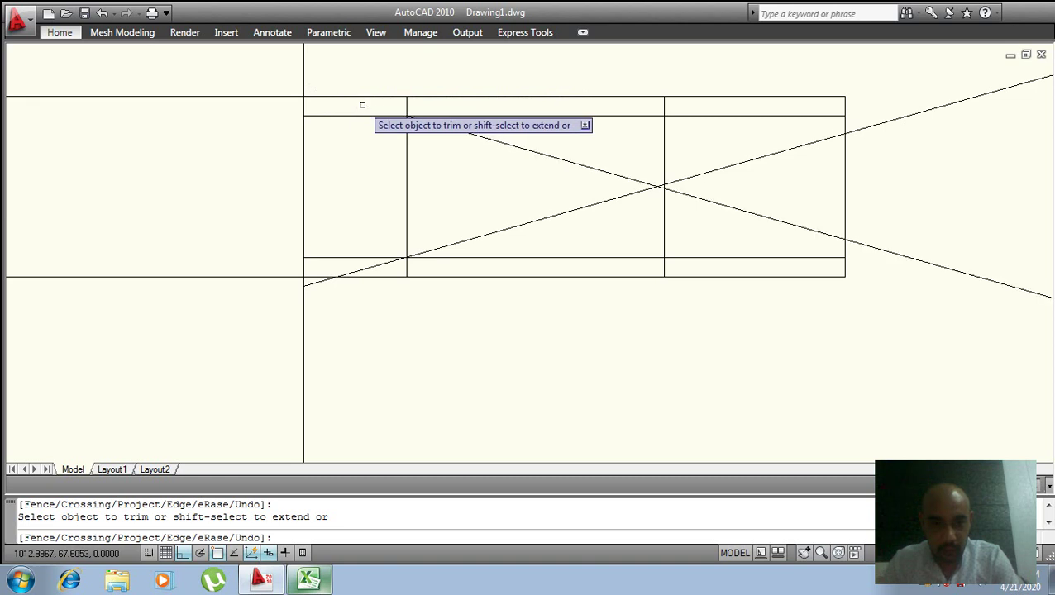
{"action": "left_click", "coordinate": [367, 116]}
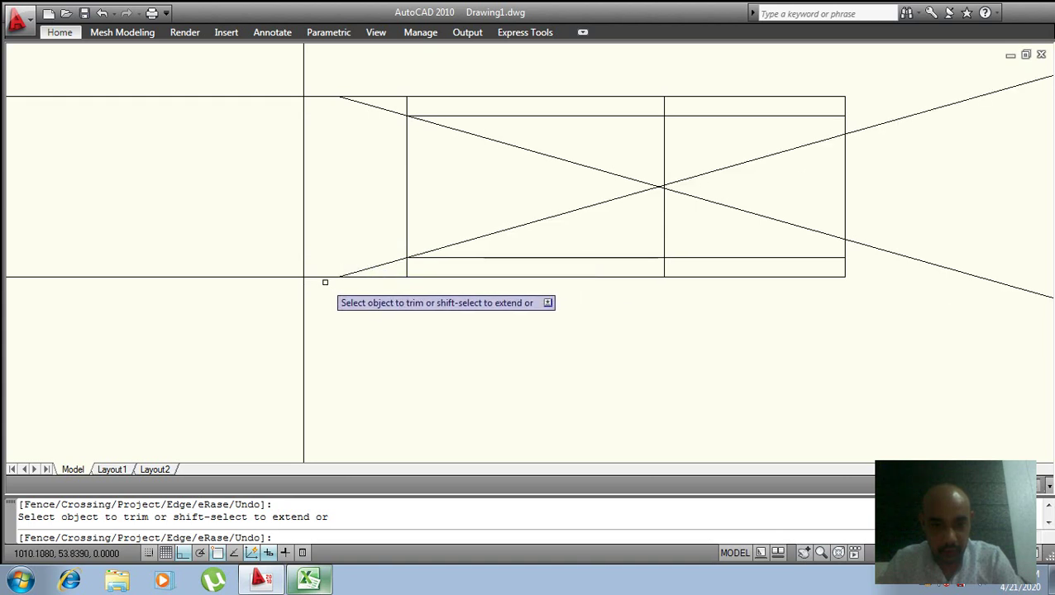
{"action": "left_click", "coordinate": [482, 236]}
{"action": "left_click", "coordinate": [514, 145]}
{"action": "left_click", "coordinate": [405, 106]}
{"action": "left_click", "coordinate": [407, 269]}
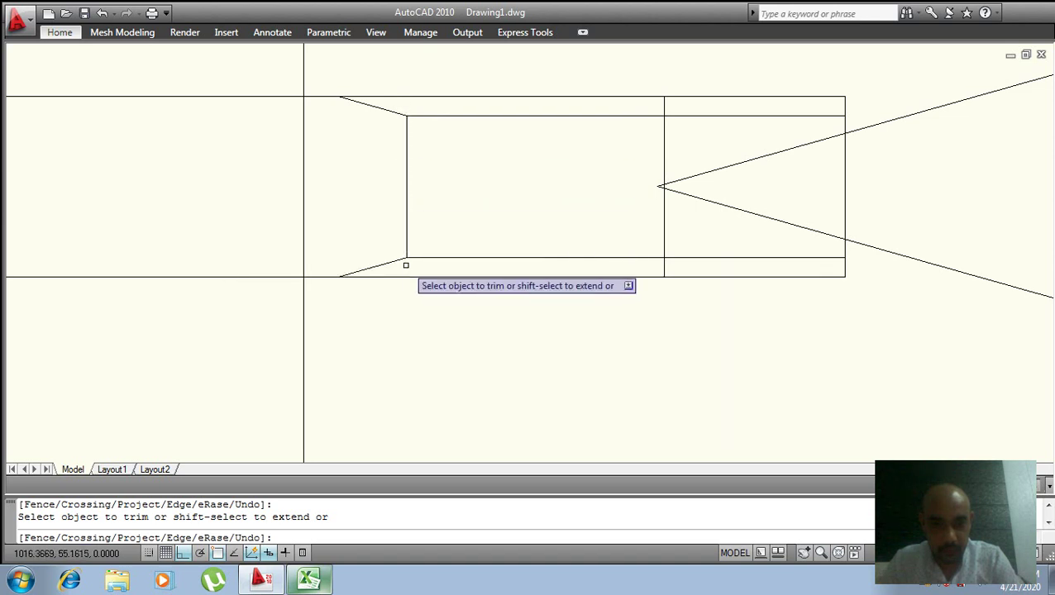
{"action": "key", "text": "Escape"}
- Delete the stray vertical line at the chamfer and the two long angled lines
{"action": "left_click", "coordinate": [407, 204]}
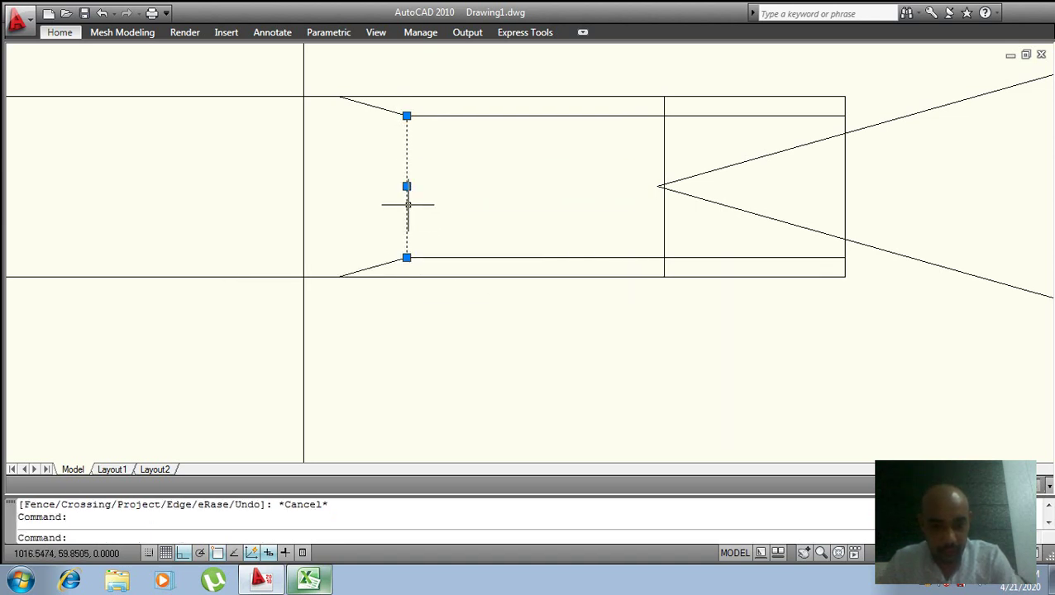
{"action": "type", "text": "e"}
{"action": "key", "text": "Return"}
{"action": "left_click", "coordinate": [790, 139]}
{"action": "left_click", "coordinate": [687, 223]}
{"action": "type", "text": "e"}
{"action": "key", "text": "Return"}
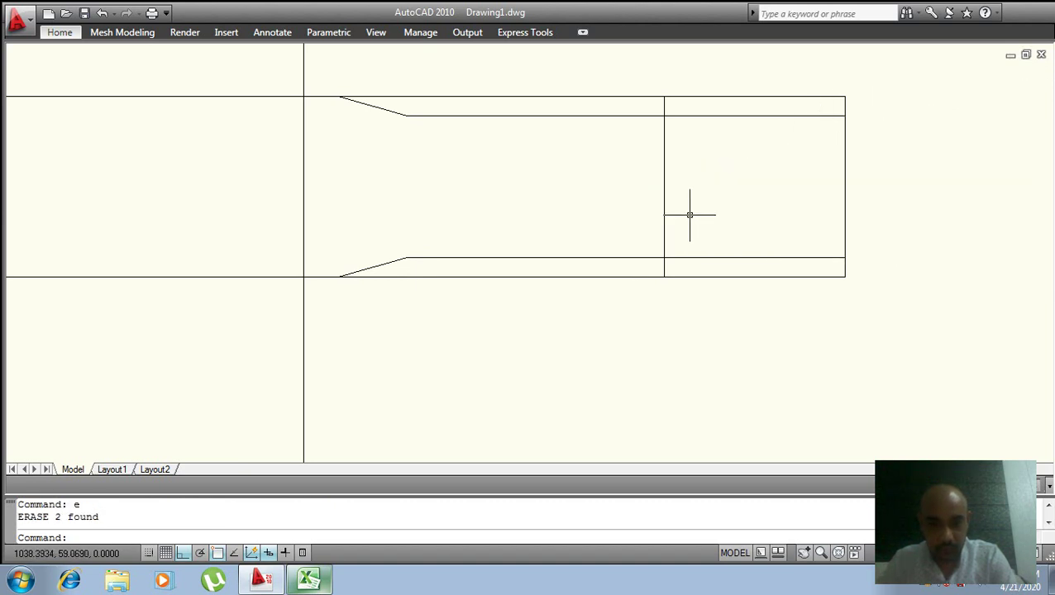
- Erase the vertical line near the bolt's tip
{"action": "scroll", "coordinate": [670, 239], "scroll_direction": "down", "scroll_amount": 5}
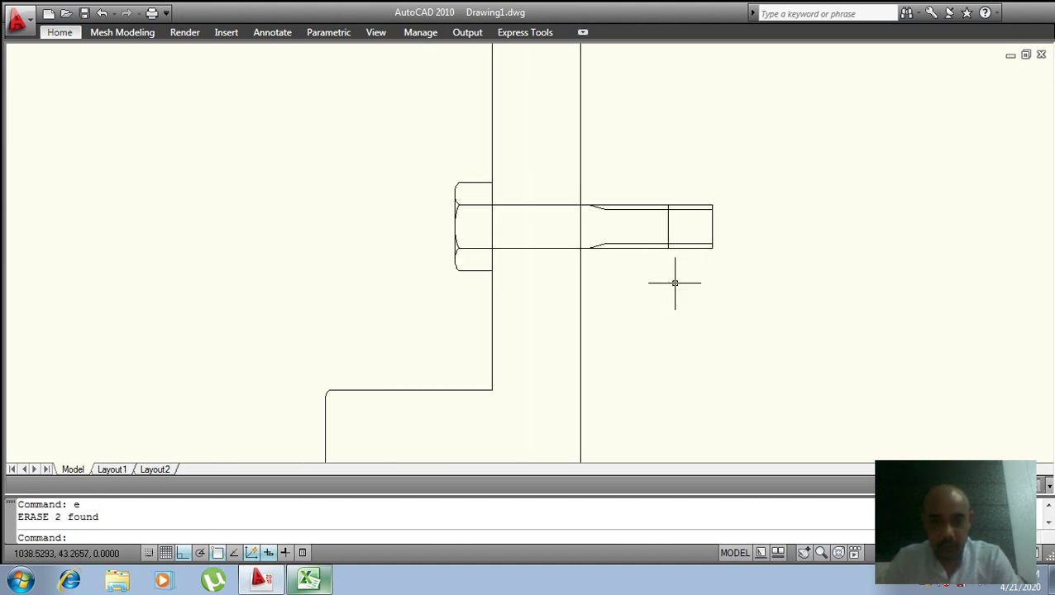
{"action": "scroll", "coordinate": [675, 283], "scroll_direction": "up", "scroll_amount": 3}
{"action": "middle_click_drag", "start_coordinate": [674, 286], "coordinate": [631, 328]}
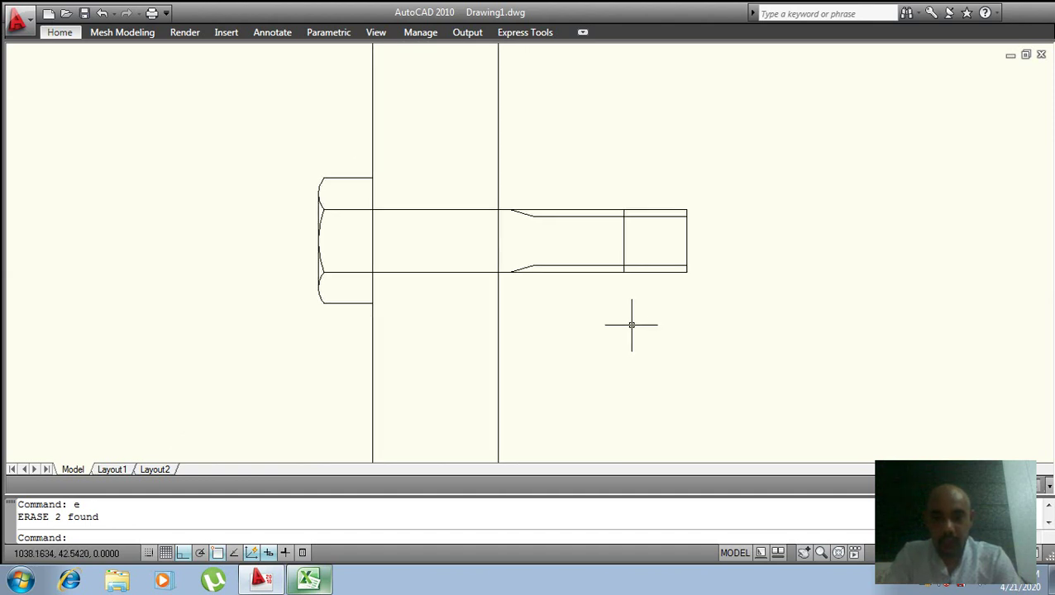
{"action": "scroll", "coordinate": [657, 200], "scroll_direction": "up", "scroll_amount": 2}
{"action": "scroll", "coordinate": [645, 220], "scroll_direction": "down", "scroll_amount": 3}
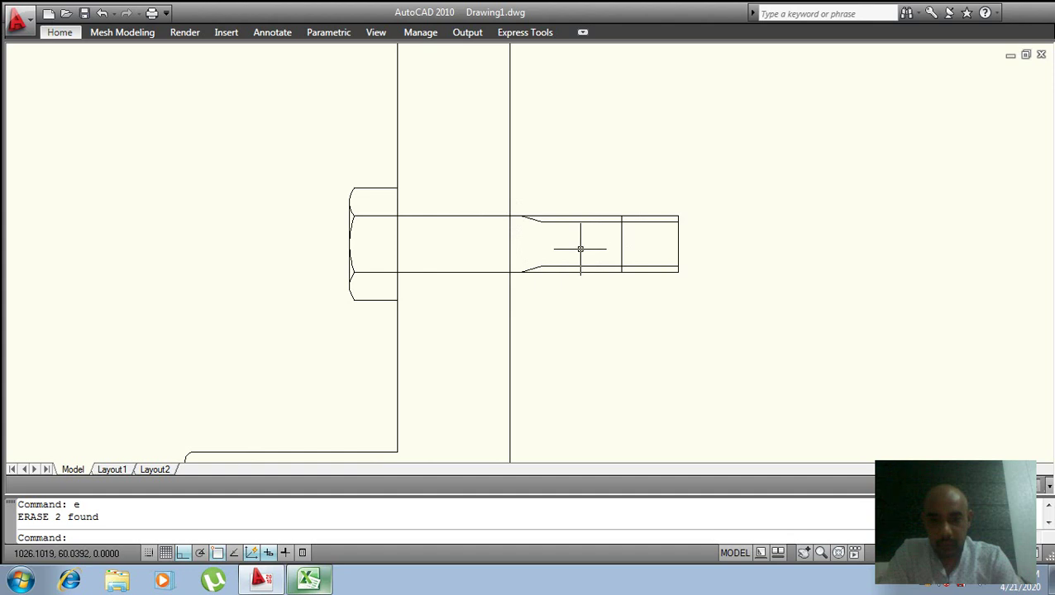
{"action": "scroll", "coordinate": [593, 268], "scroll_direction": "down", "scroll_amount": 2}
{"action": "scroll", "coordinate": [607, 264], "scroll_direction": "up", "scroll_amount": 3}
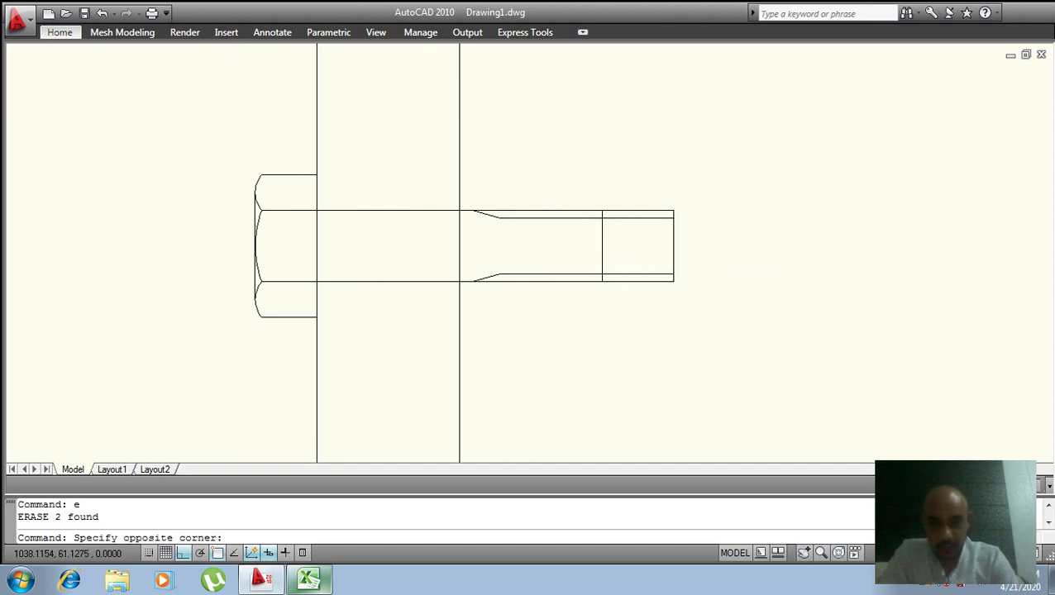
{"action": "left_click", "coordinate": [602, 246]}
{"action": "type", "text": "e"}
{"action": "key", "text": "Return"}
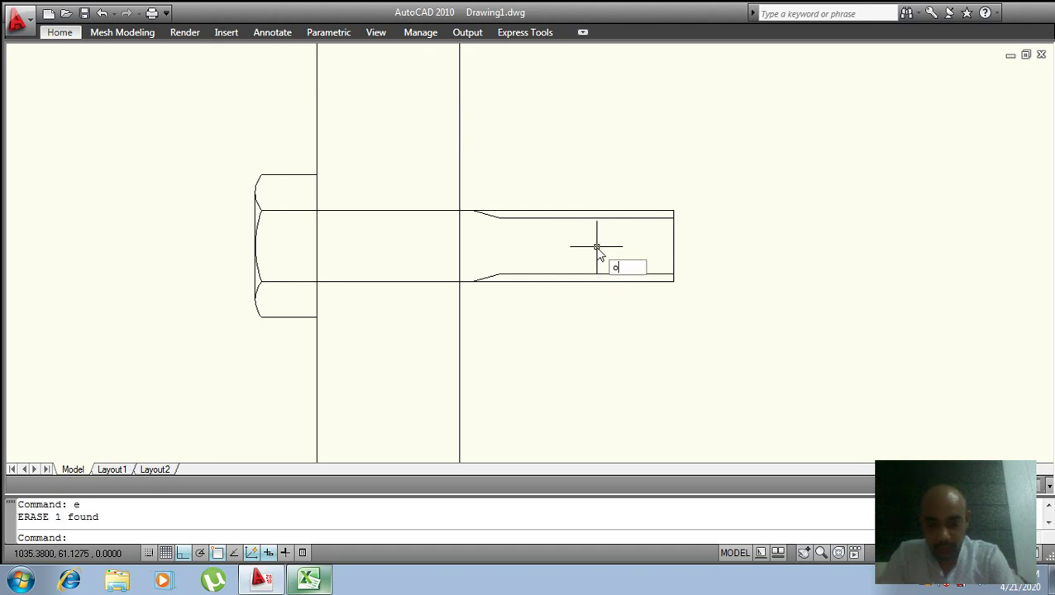
- Offset the bolt's end line 14 units toward the head to redraw the thread line
{"action": "type", "text": "o"}
{"action": "key", "text": "Return"}
{"action": "type", "text": "14"}
{"action": "key", "text": "Return"}
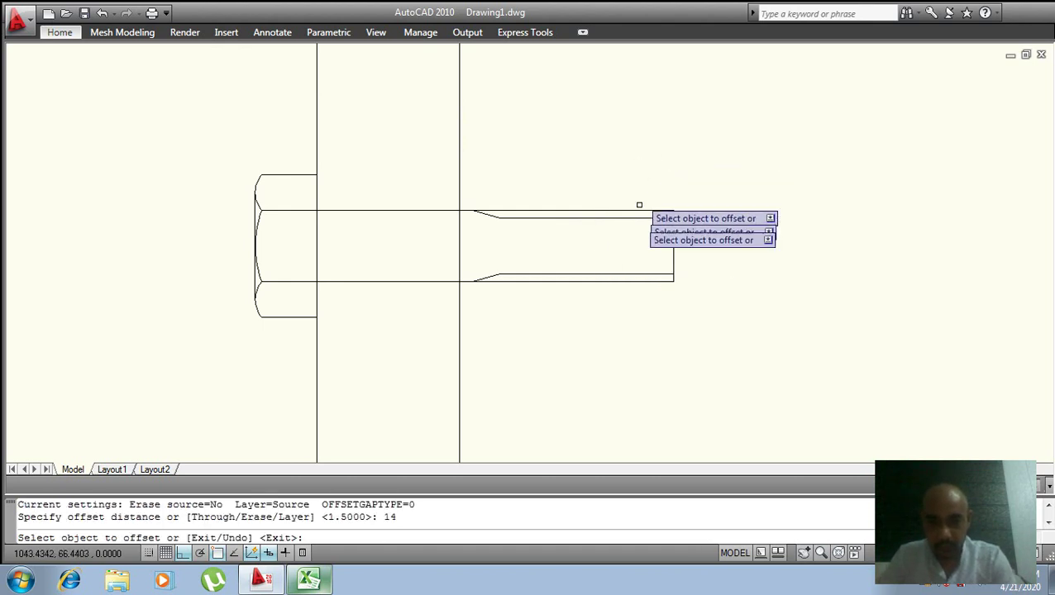
{"action": "left_click", "coordinate": [674, 242]}
{"action": "left_click", "coordinate": [653, 241]}
{"action": "key", "text": "Escape"}
{"action": "key", "text": "Escape"}
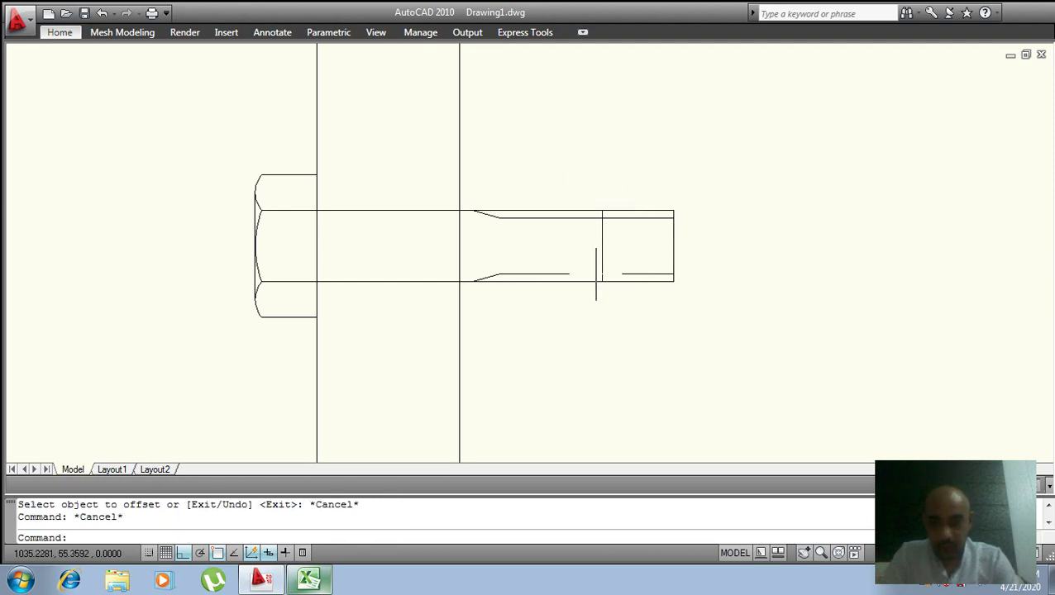
{"action": "left_click", "coordinate": [262, 583]}
{"action": "mouse_move", "coordinate": [310, 580]}
{"action": "left_click", "coordinate": [261, 583]}
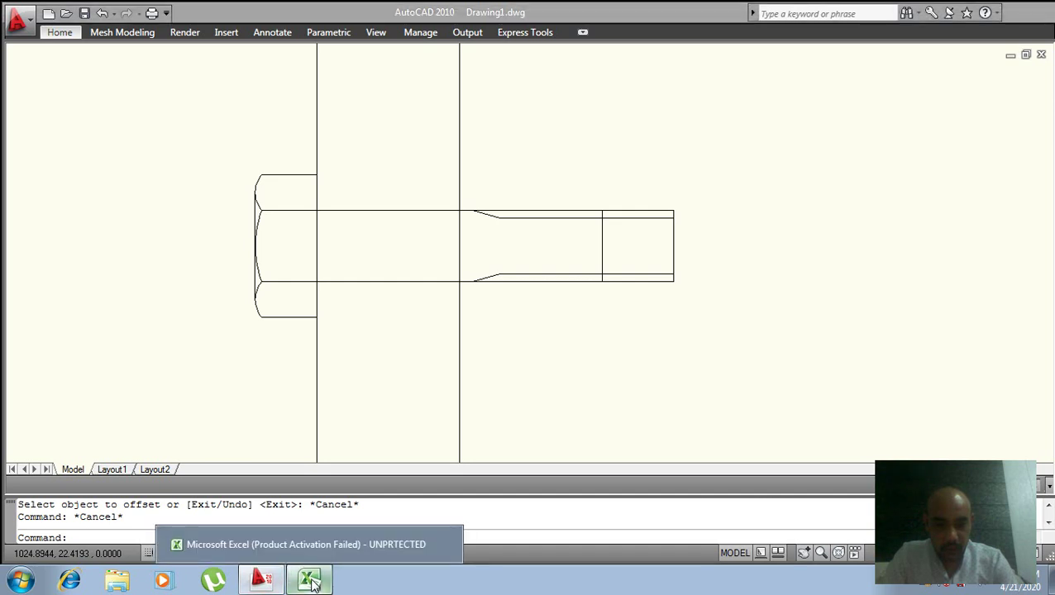
{"action": "left_click", "coordinate": [312, 584]}
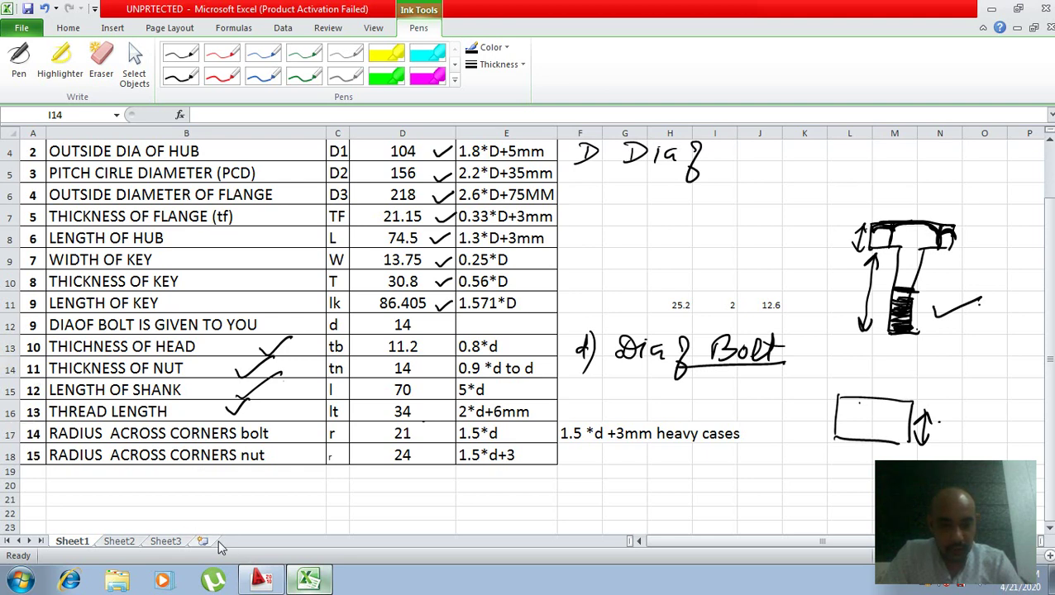
{"action": "left_click", "coordinate": [260, 581]}
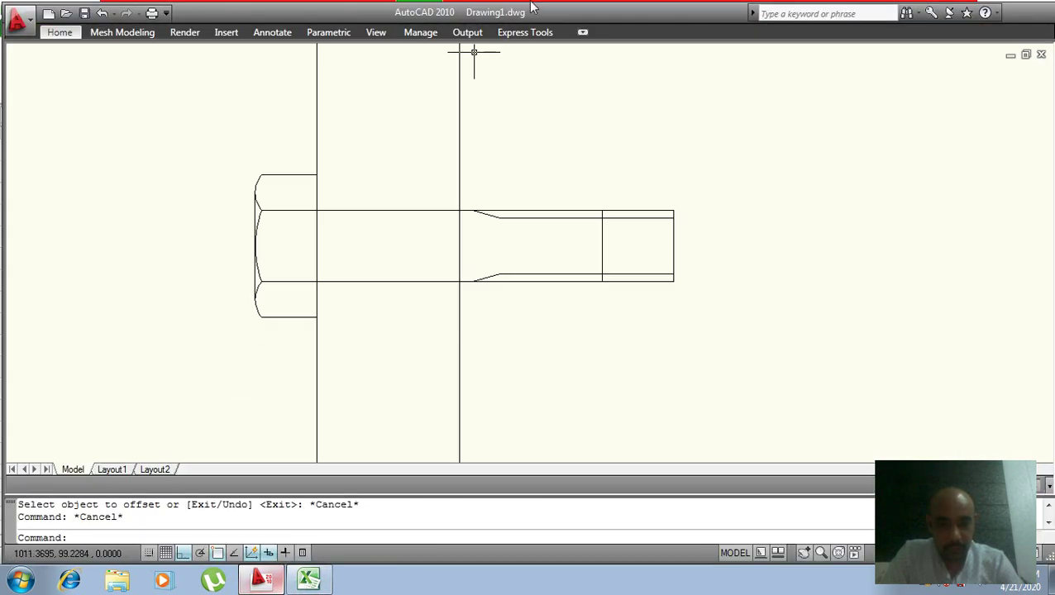
- Draw horizontal lines from the bolt head's top and bottom corners out to the right
{"action": "type", "text": "l"}
{"action": "key", "text": "Return"}
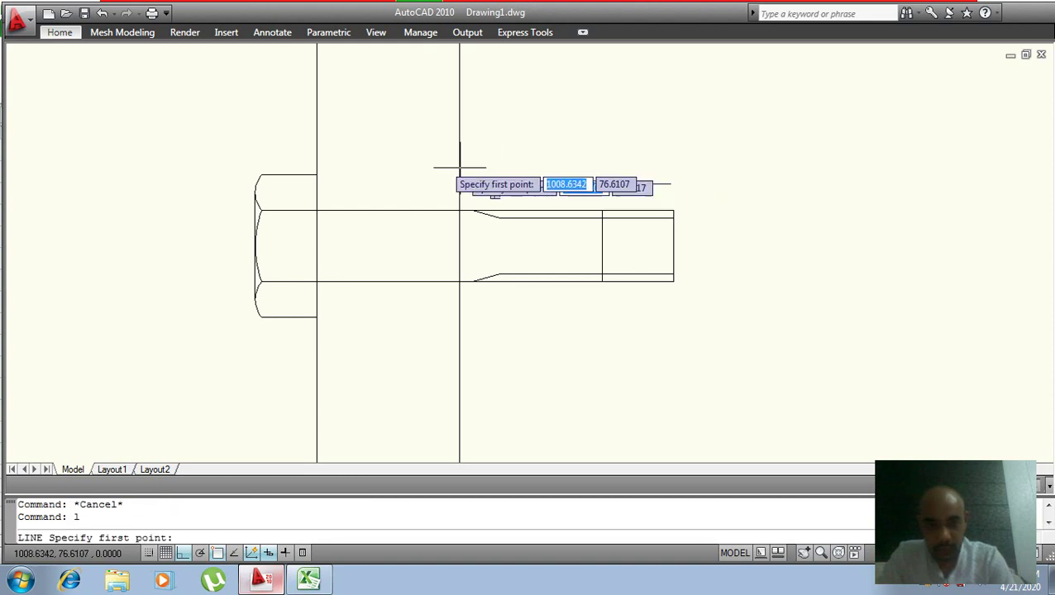
{"action": "left_click", "coordinate": [315, 174]}
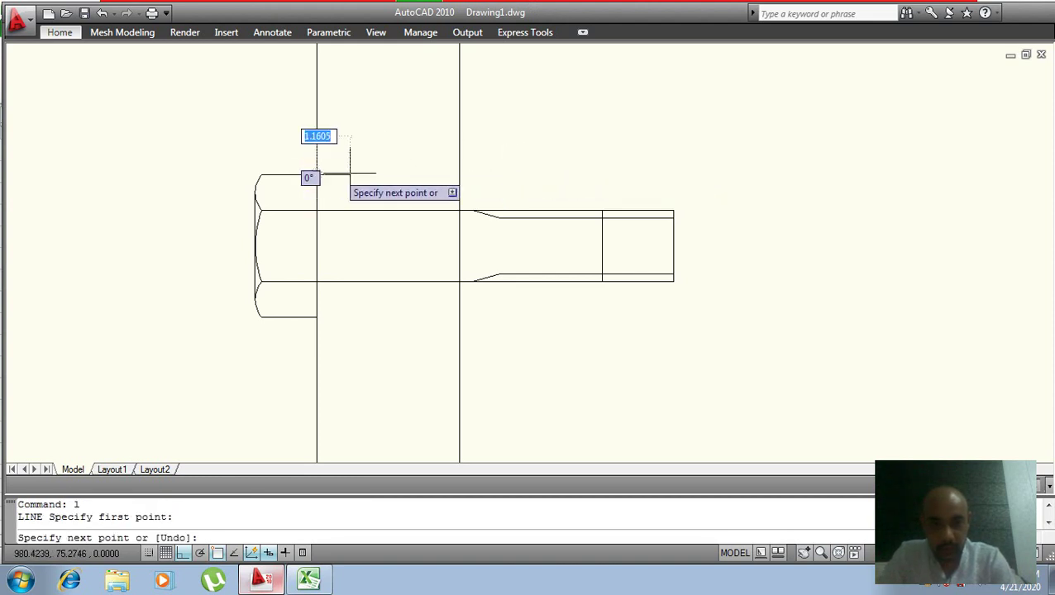
{"action": "left_click", "coordinate": [779, 193]}
{"action": "key", "text": "Return"}
{"action": "key", "text": "Return"}
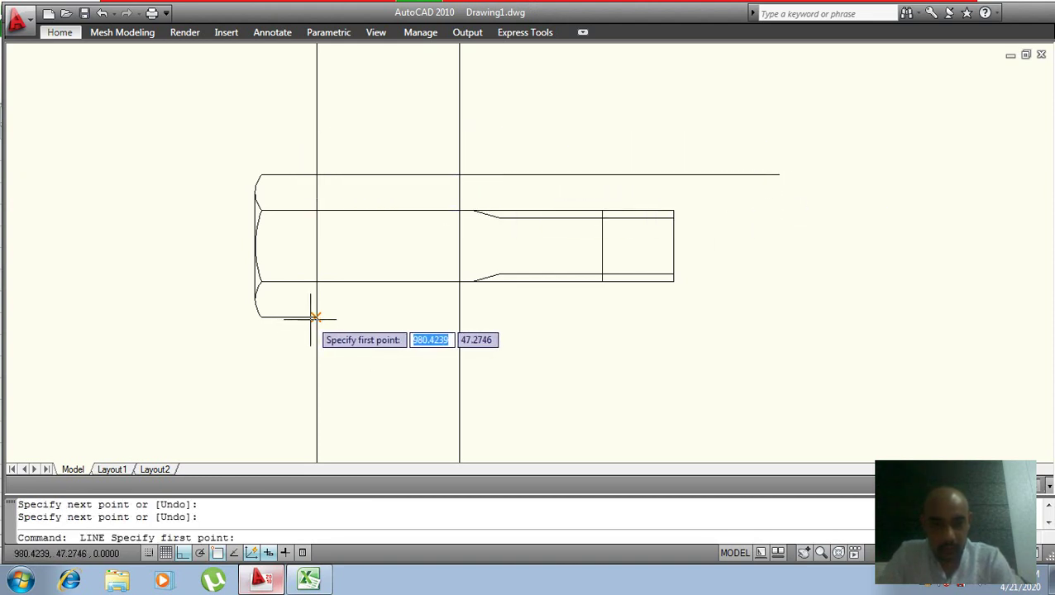
{"action": "left_click", "coordinate": [317, 317]}
{"action": "left_click", "coordinate": [799, 382]}
{"action": "key", "text": "Return"}
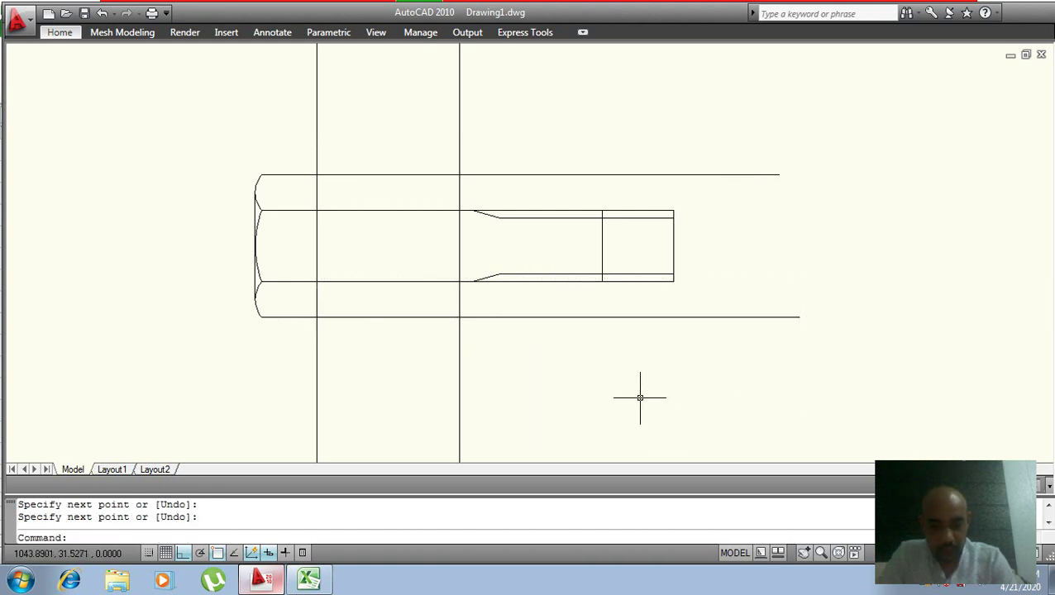
{"action": "type", "text": "ex"}
- Attempt to extend the vertical line to the top line, then cancel
{"action": "key", "text": "Return"}
{"action": "left_click", "coordinate": [607, 174]}
{"action": "key", "text": "Return"}
{"action": "left_click", "coordinate": [600, 257]}
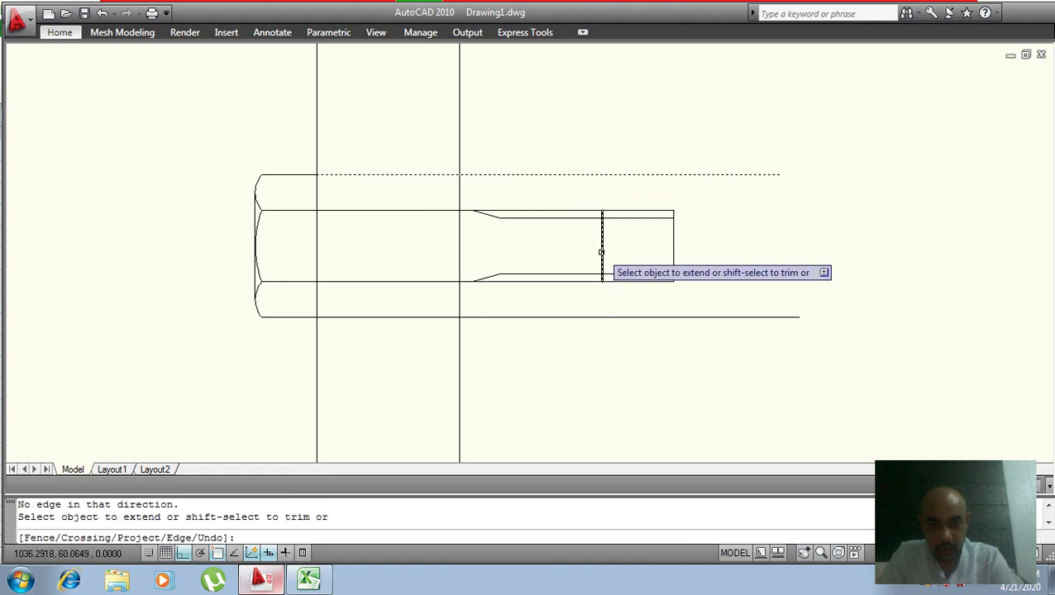
{"action": "key", "text": "Return"}
{"action": "right_click", "coordinate": [603, 227]}
{"action": "key", "text": "Escape"}
{"action": "type", "text": "l"}
{"action": "key", "text": "Return"}
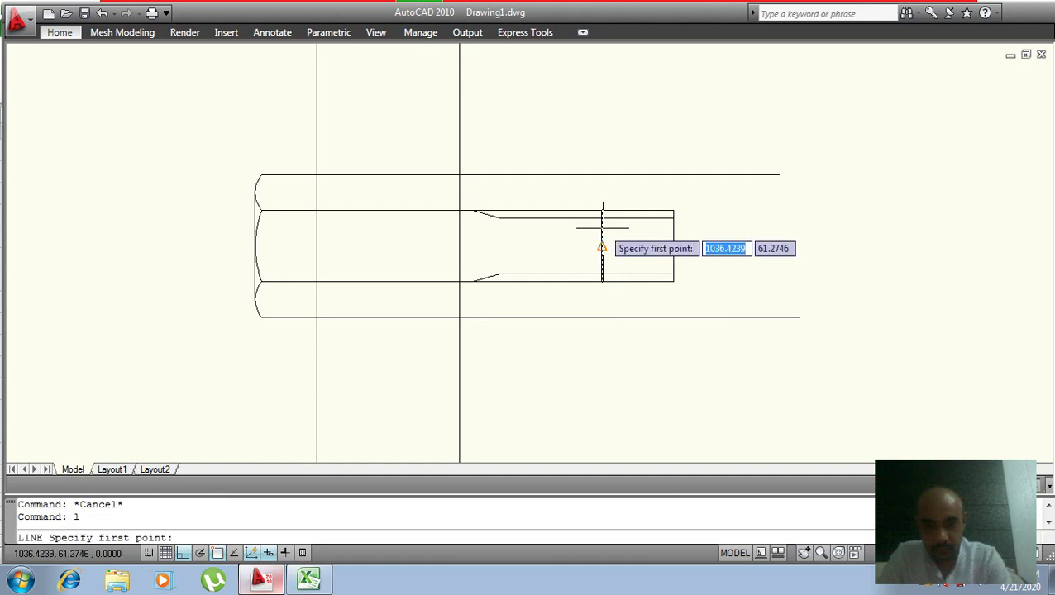
{"action": "key", "text": "Escape"}
- Lengthen the vertical line near the tip up and down past both horizontal lines
{"action": "left_click", "coordinate": [601, 228]}
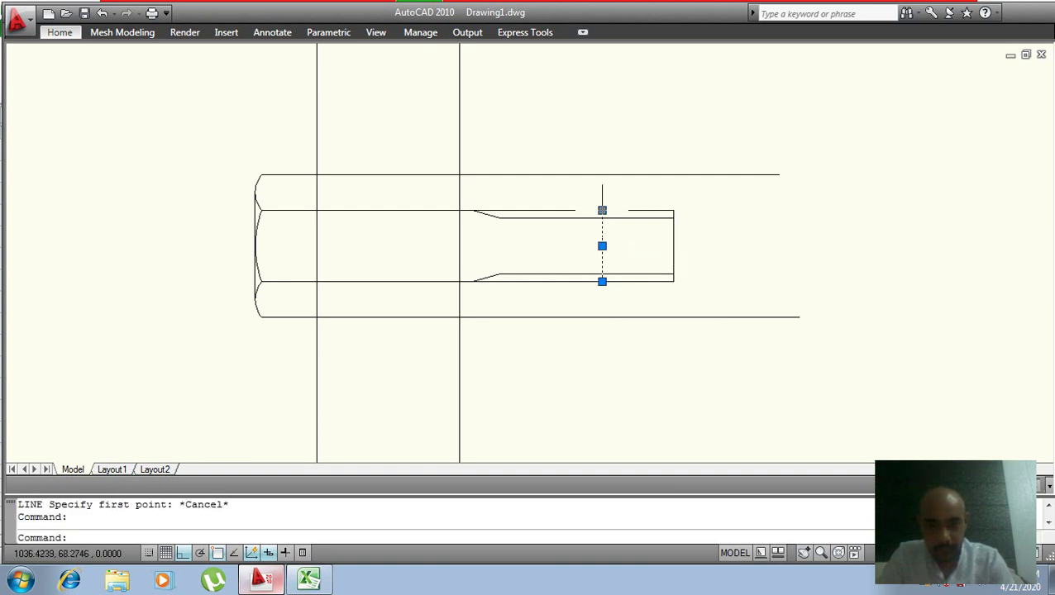
{"action": "left_click", "coordinate": [601, 207]}
{"action": "left_click", "coordinate": [612, 130]}
{"action": "key", "text": "Return"}
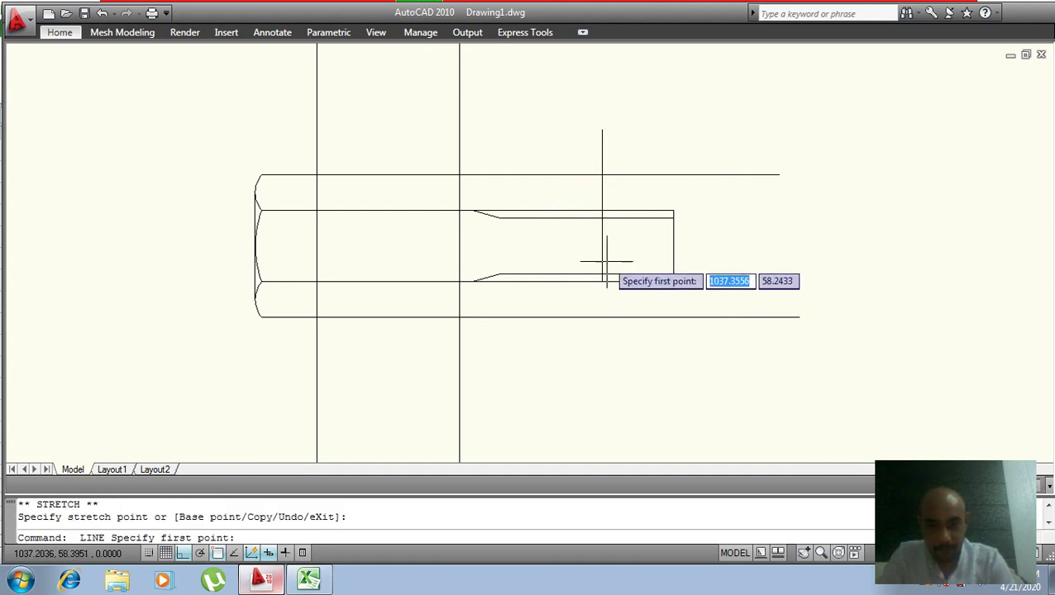
{"action": "left_click", "coordinate": [603, 273]}
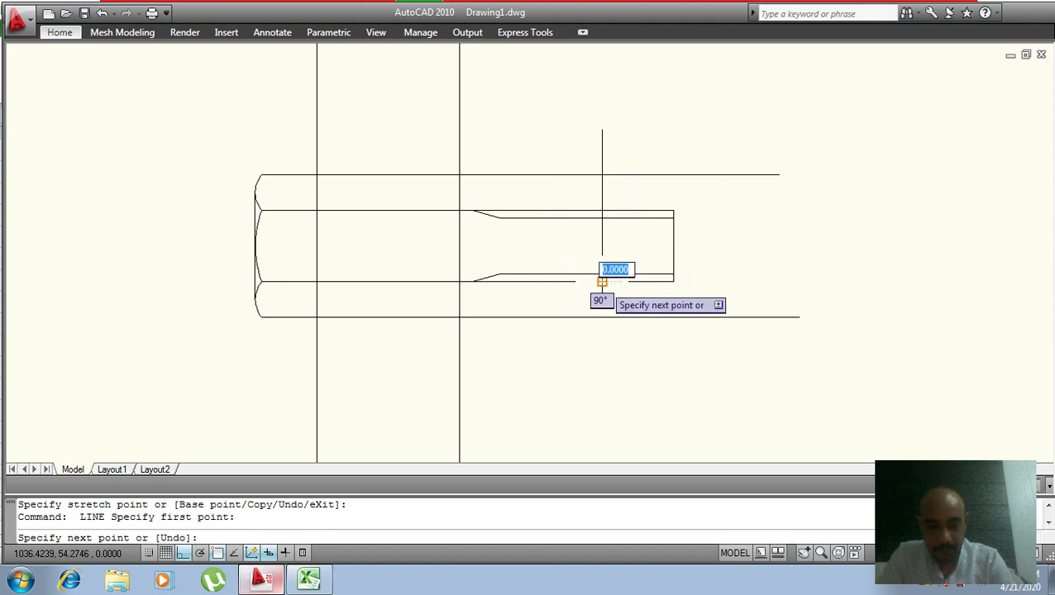
{"action": "key", "text": "Escape"}
{"action": "left_click", "coordinate": [602, 268]}
{"action": "left_click", "coordinate": [602, 281]}
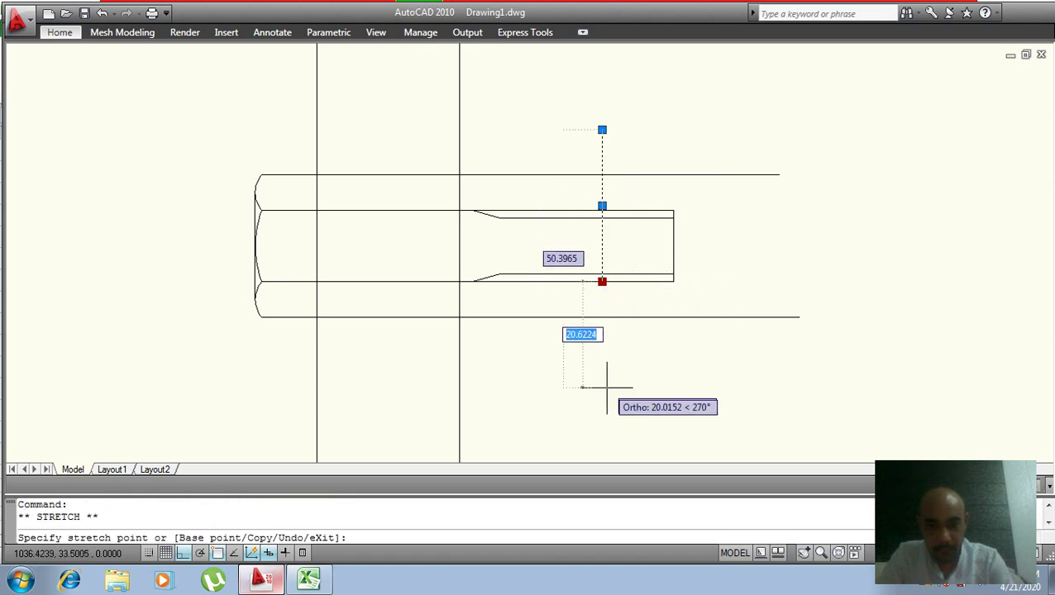
{"action": "left_click", "coordinate": [604, 384]}
{"action": "key", "text": "Escape"}
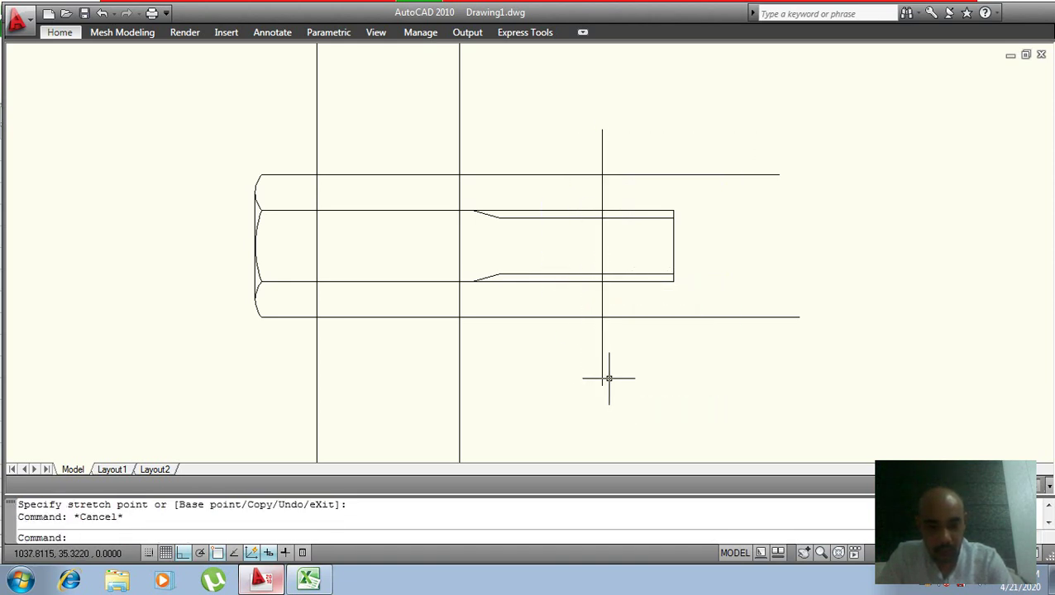
{"action": "type", "text": "tr"}
- Trim the vertical line's lower overhang and the top and bottom lines beyond it
{"action": "key", "text": "Return"}
{"action": "key", "text": "Return"}
{"action": "left_click", "coordinate": [602, 376]}
{"action": "left_click", "coordinate": [646, 318]}
{"action": "left_click", "coordinate": [725, 174]}
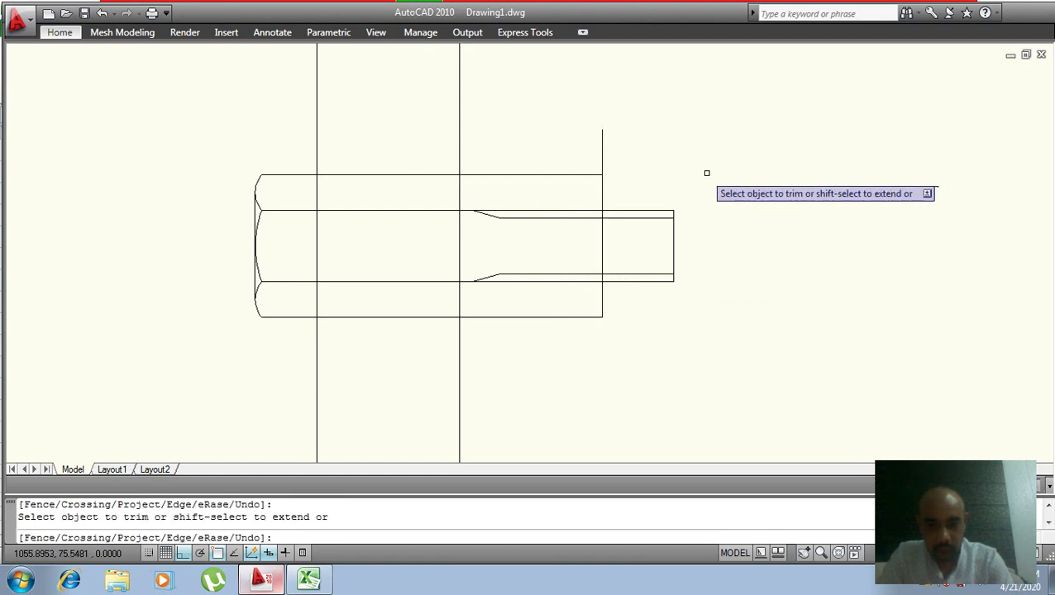
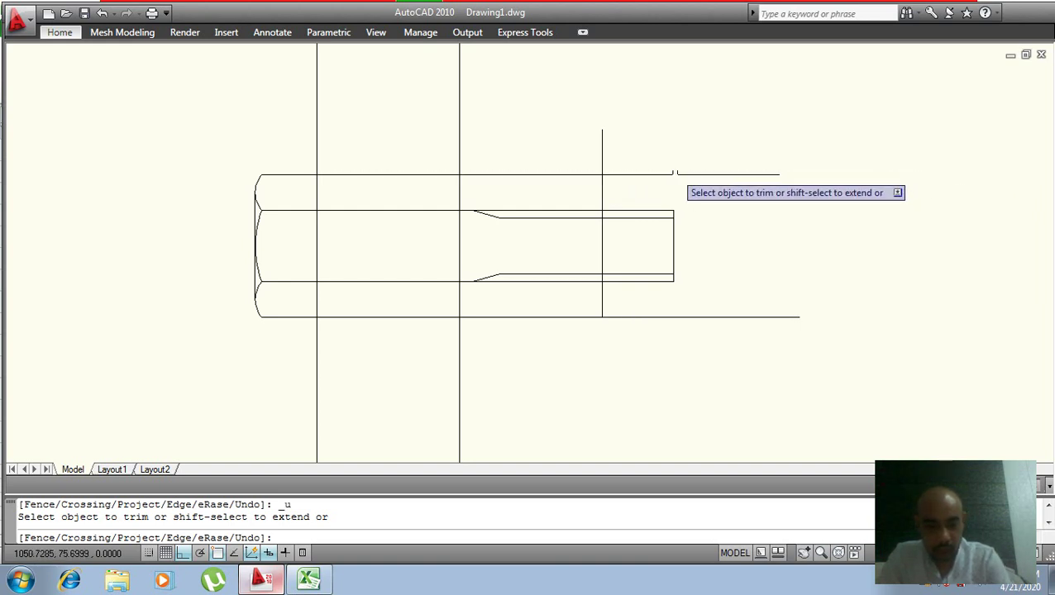
- Grip-stretch the nut's right vertical line upward and downward past the outer lines
{"action": "key", "text": "Escape"}
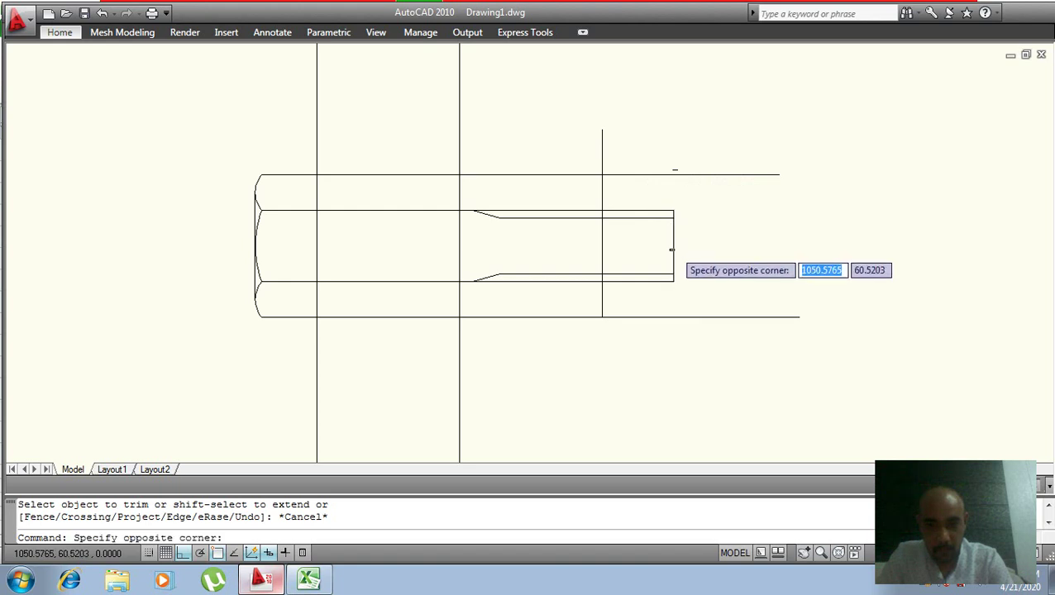
{"action": "left_click", "coordinate": [673, 246]}
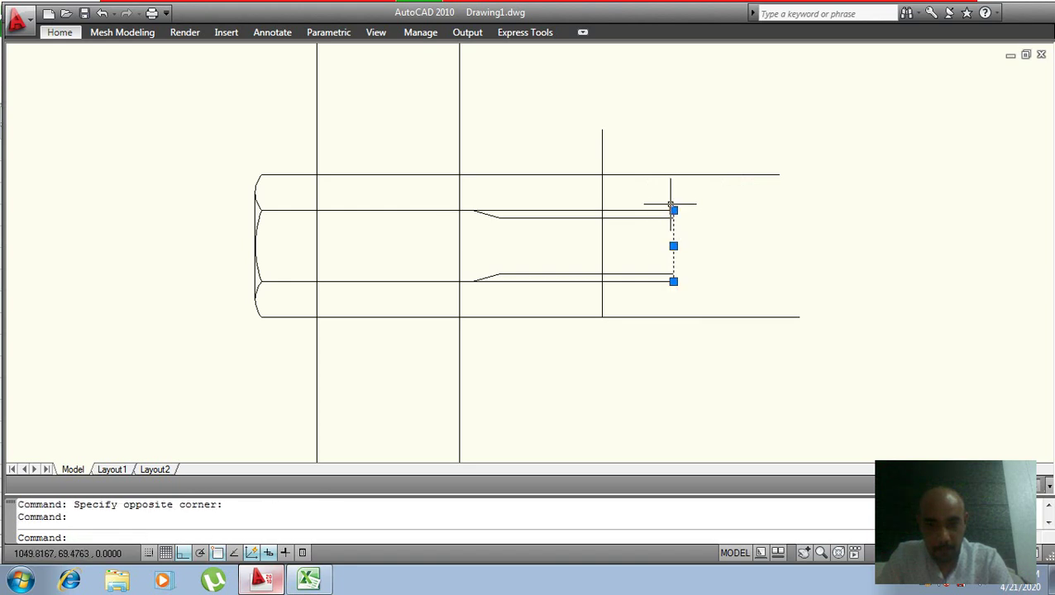
{"action": "key", "text": "ctrl+1"}
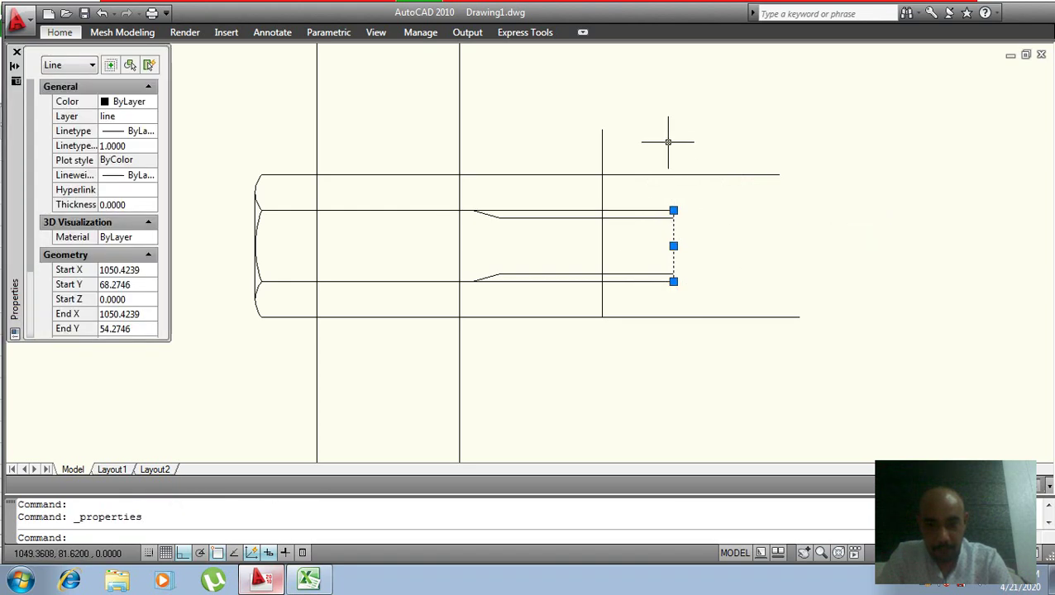
{"action": "left_click", "coordinate": [668, 133]}
{"action": "key", "text": "Escape"}
{"action": "key", "text": "Escape"}
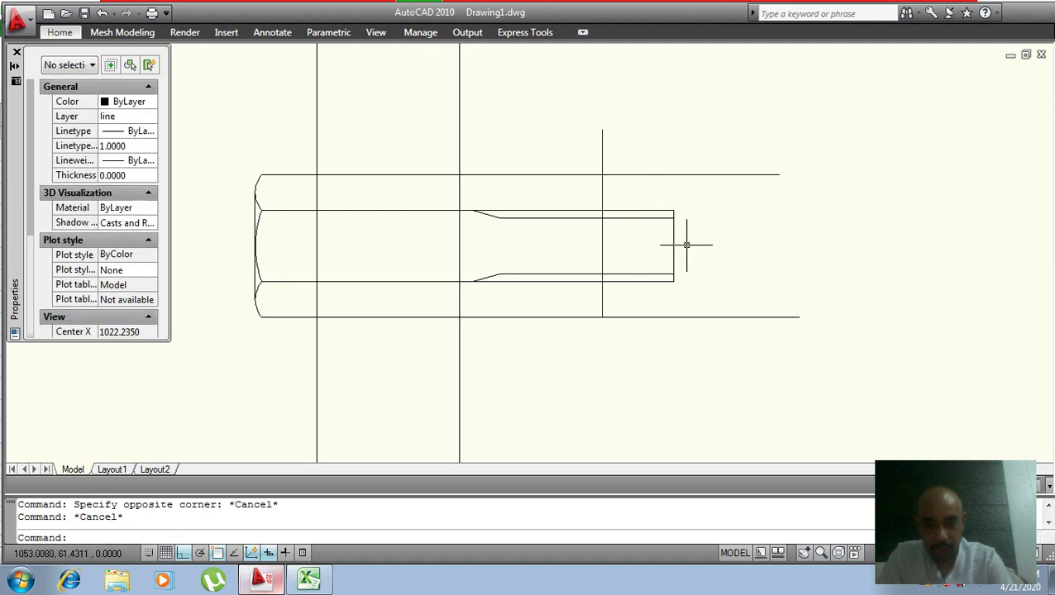
{"action": "left_click", "coordinate": [676, 259]}
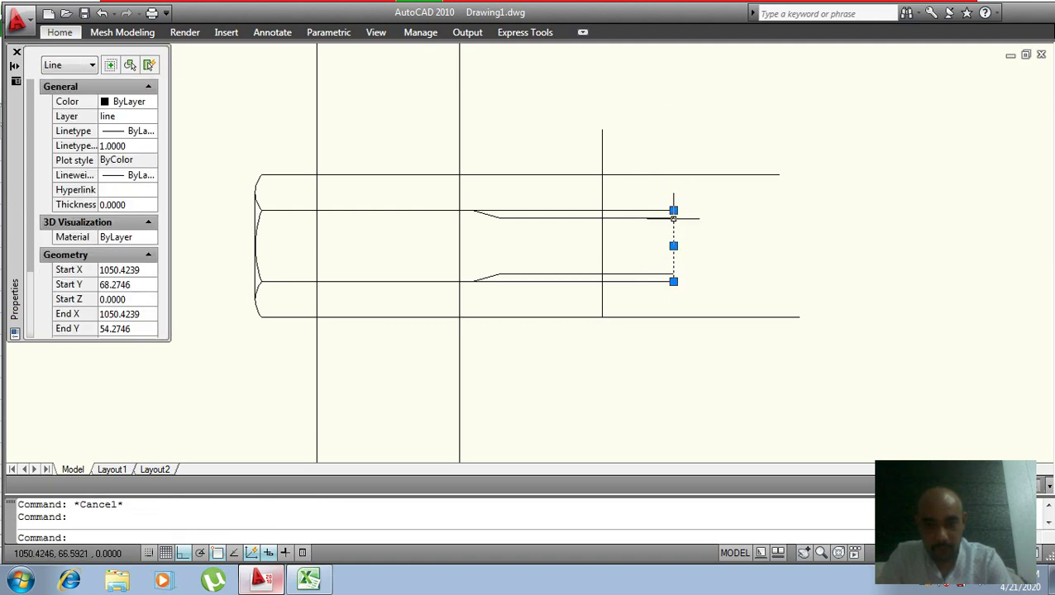
{"action": "left_click", "coordinate": [674, 210]}
{"action": "left_click", "coordinate": [674, 118]}
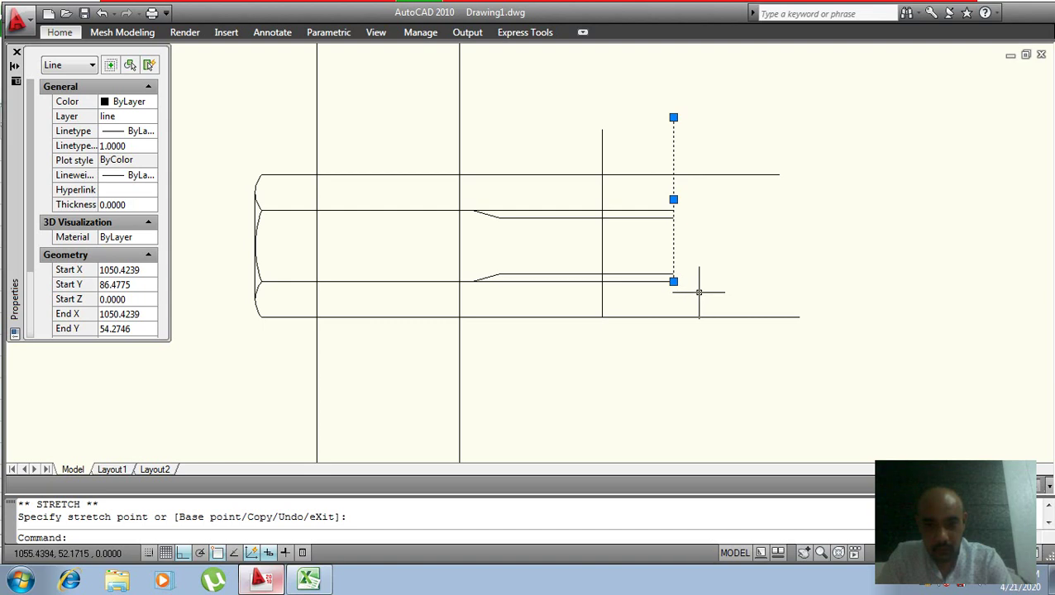
{"action": "left_click", "coordinate": [674, 282]}
{"action": "left_click", "coordinate": [674, 369]}
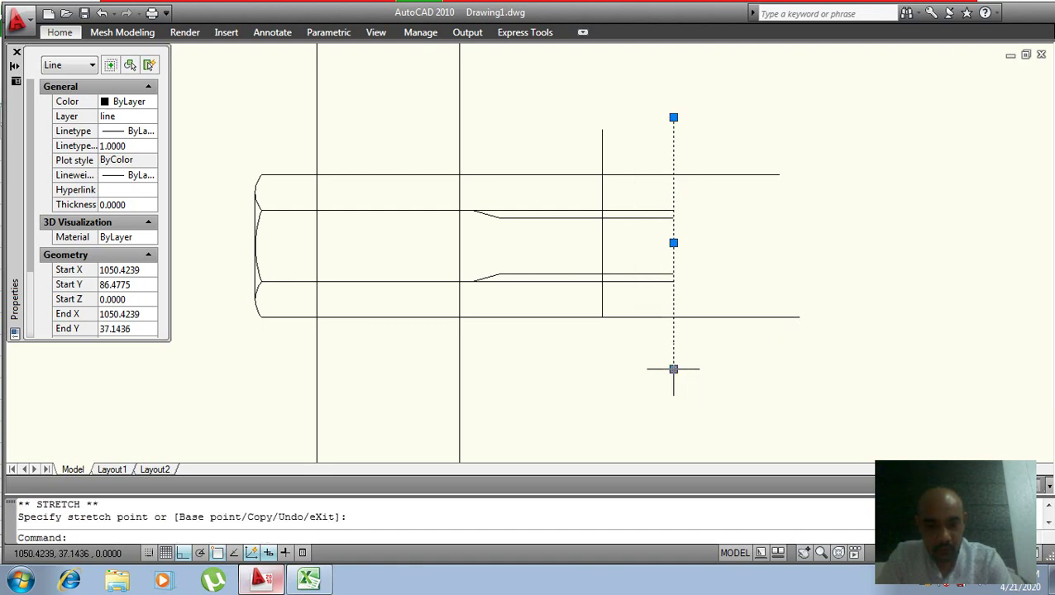
{"action": "key", "text": "Escape"}
- Trim the nut's overhanging vertical ends, horizontal overhang, and the top line between the verticals
{"action": "key", "text": "Return"}
{"action": "key", "text": "Return"}
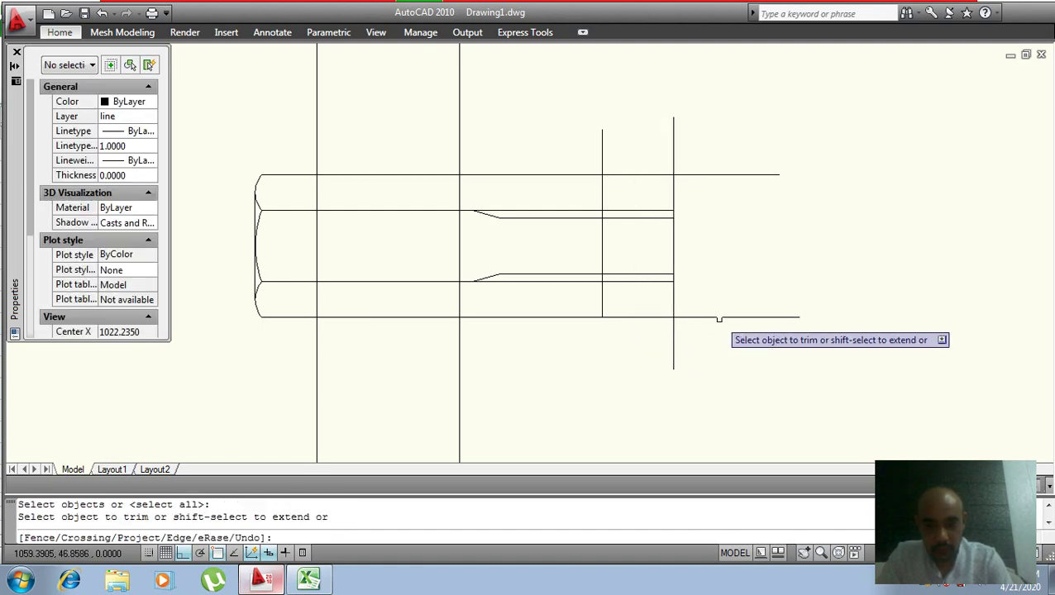
{"action": "left_click", "coordinate": [670, 353]}
{"action": "left_click", "coordinate": [719, 172]}
{"action": "left_click", "coordinate": [671, 141]}
{"action": "left_click", "coordinate": [602, 148]}
{"action": "left_click", "coordinate": [534, 175]}
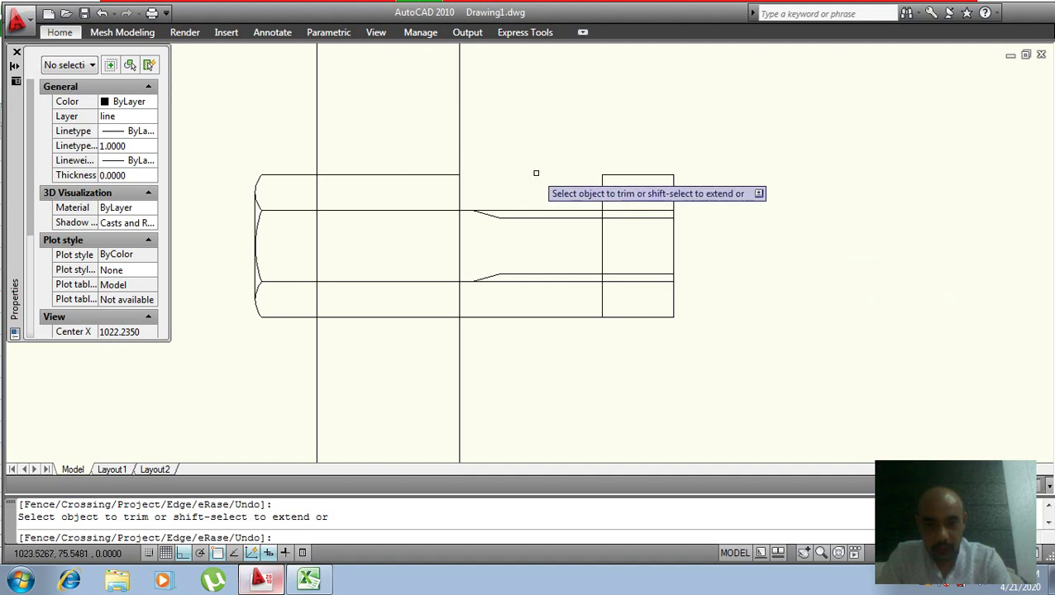
{"action": "key", "text": "Escape"}
- Remove the leftover top and bottom outer line segments between head and nut
{"action": "left_click", "coordinate": [412, 175]}
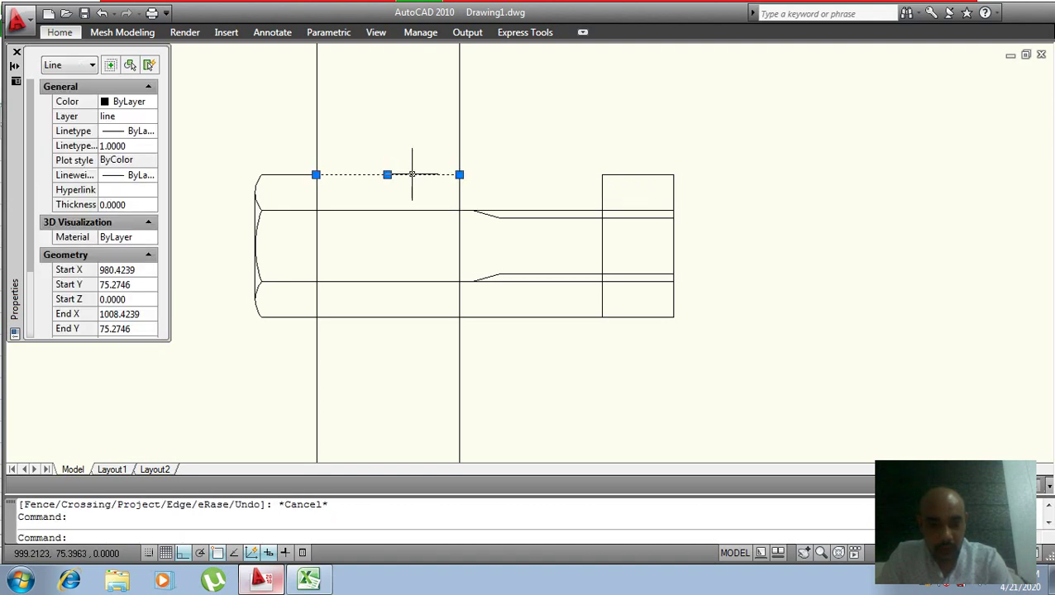
{"action": "type", "text": "e"}
{"action": "key", "text": "Return"}
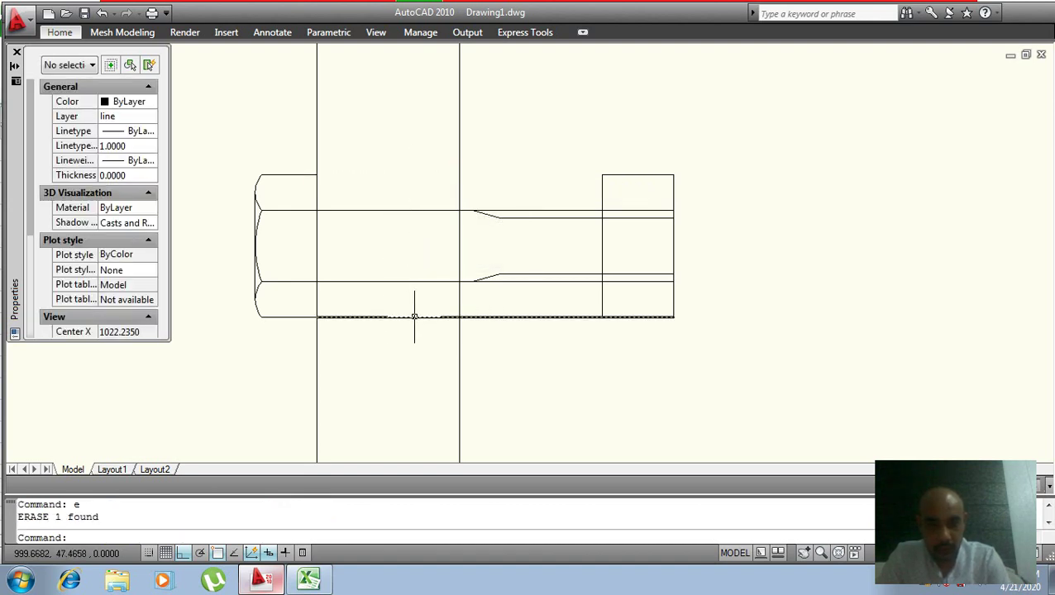
{"action": "type", "text": "tr"}
{"action": "key", "text": "Return"}
{"action": "key", "text": "Return"}
{"action": "left_click", "coordinate": [517, 316]}
{"action": "key", "text": "Return"}
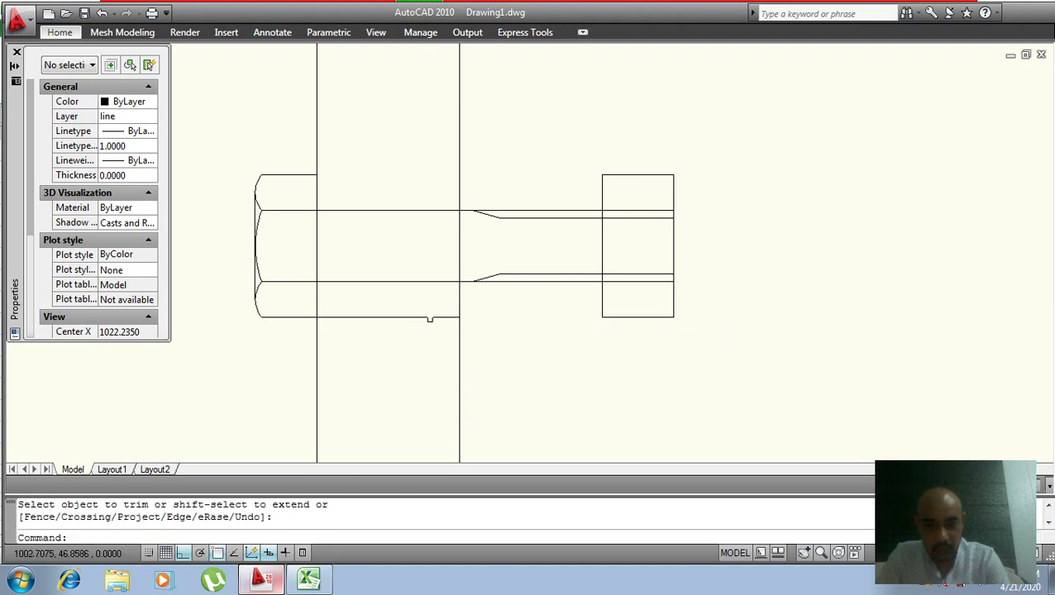
{"action": "left_click", "coordinate": [421, 316]}
{"action": "key", "text": "e"}
{"action": "key", "text": "Return"}
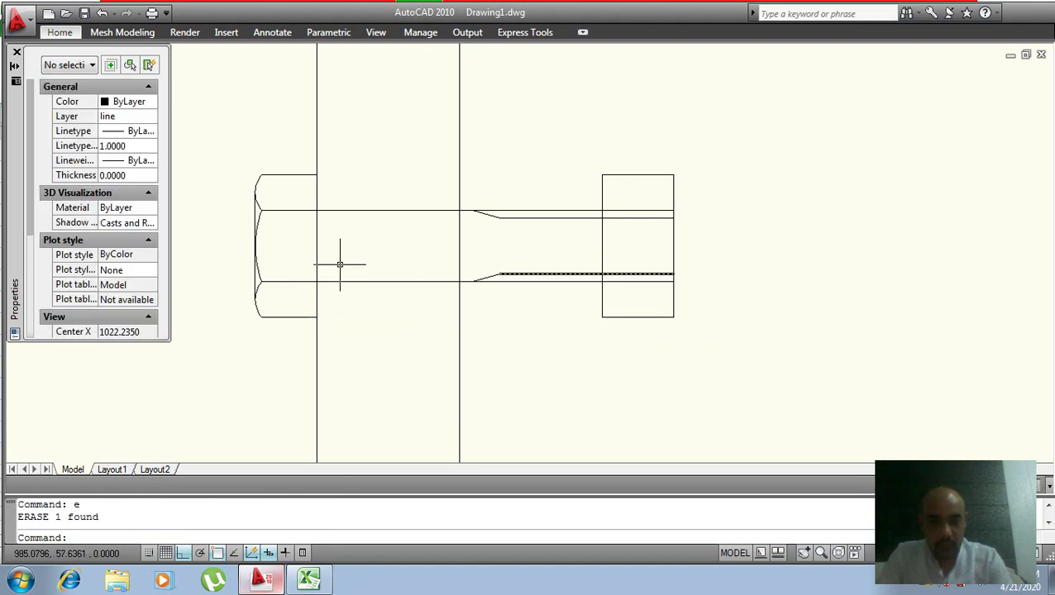
- Trim the two shank lines that run inside the nut
{"action": "scroll", "coordinate": [555, 261], "scroll_direction": "down", "scroll_amount": 1}
{"action": "scroll", "coordinate": [555, 261], "scroll_direction": "up", "scroll_amount": 2}
{"action": "middle_click_drag", "start_coordinate": [619, 270], "coordinate": [577, 258]}
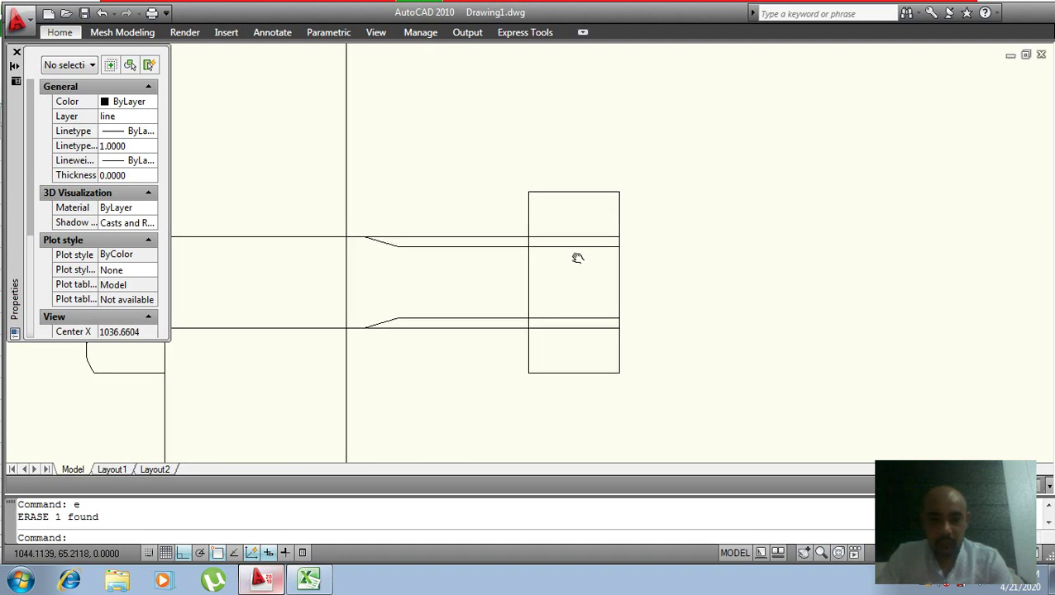
{"action": "type", "text": "tr"}
{"action": "key", "text": "Return"}
{"action": "key", "text": "Return"}
{"action": "left_click", "coordinate": [573, 245]}
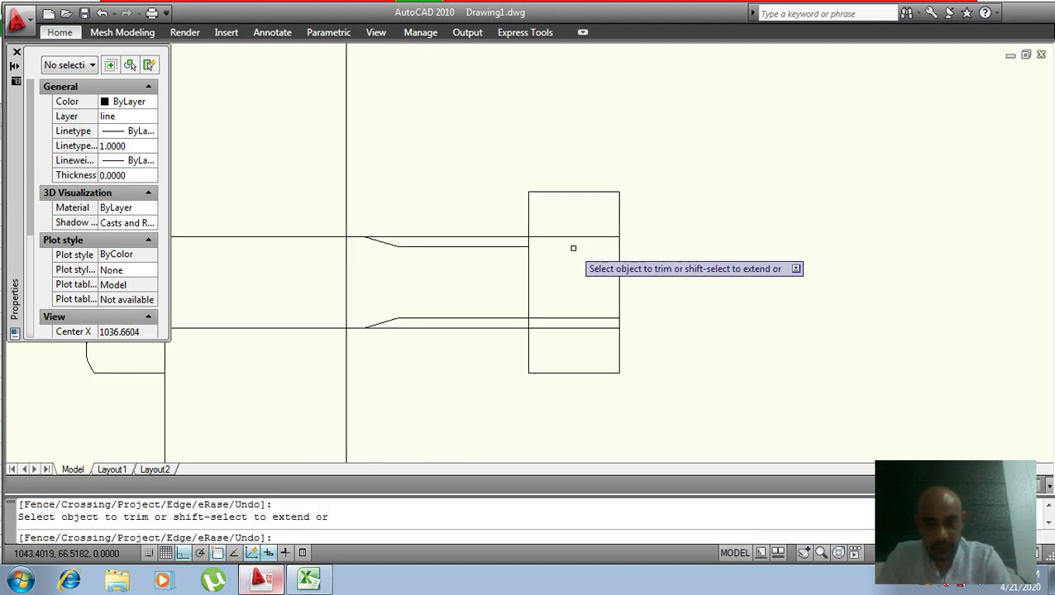
{"action": "left_click", "coordinate": [570, 318]}
{"action": "scroll", "coordinate": [544, 260], "scroll_direction": "down", "scroll_amount": 3}
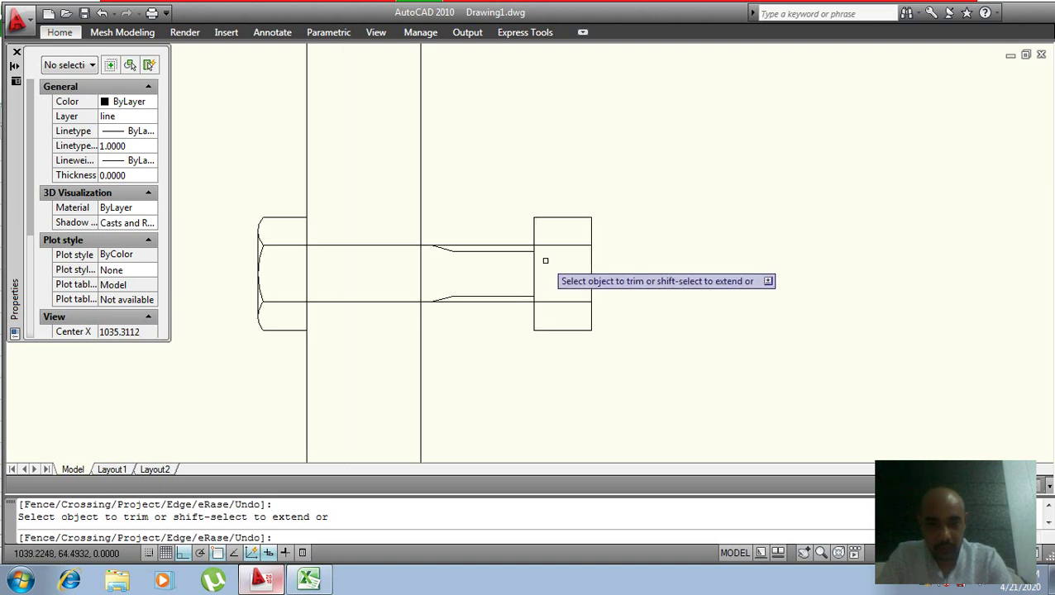
{"action": "scroll", "coordinate": [544, 259], "scroll_direction": "up", "scroll_amount": 1}
{"action": "key", "text": "Escape"}
{"action": "key", "text": "Escape"}
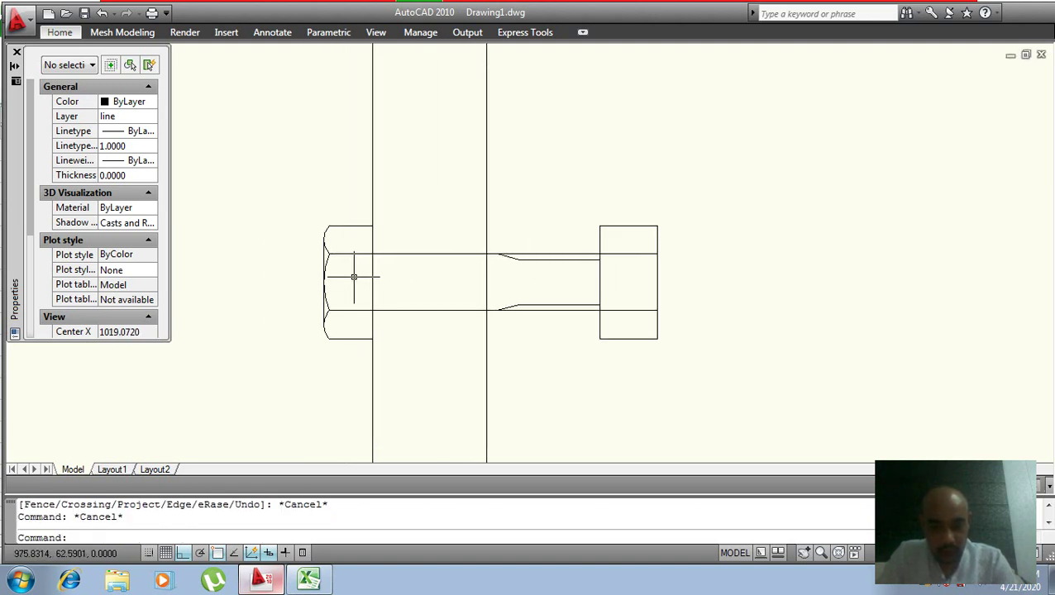
- Mirror the hex head outline and its left arc across a vertical line, keeping the originals
{"action": "type", "text": "mi"}
{"action": "key", "text": "Return"}
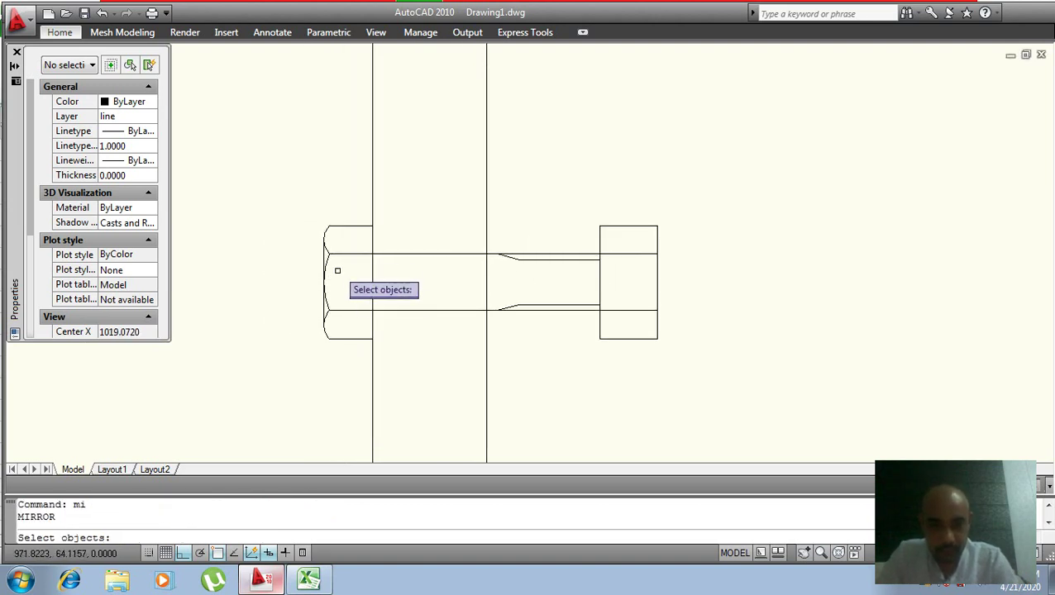
{"action": "left_click", "coordinate": [326, 241]}
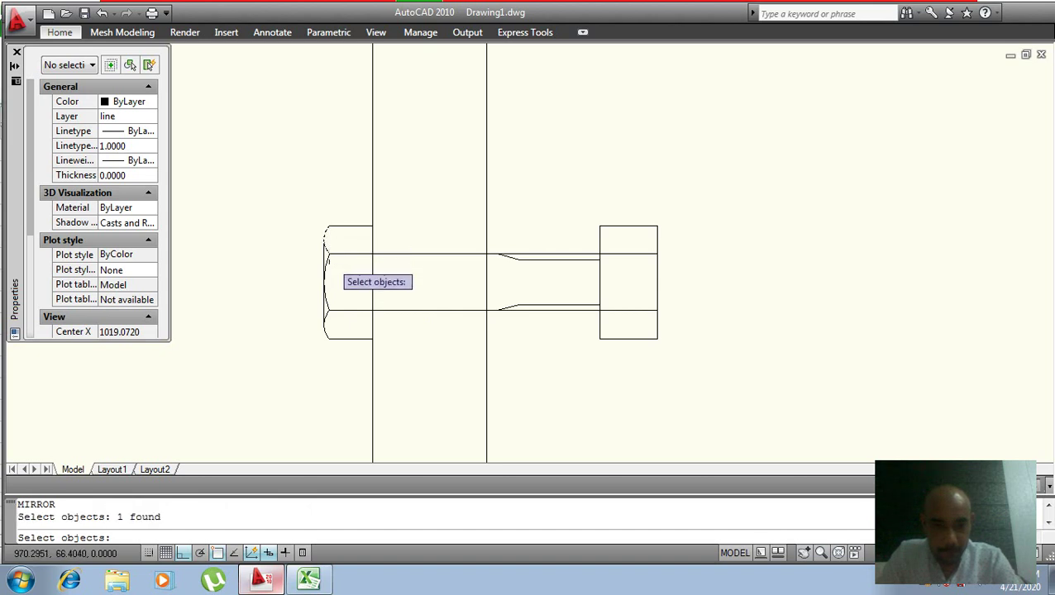
{"action": "left_click", "coordinate": [328, 259]}
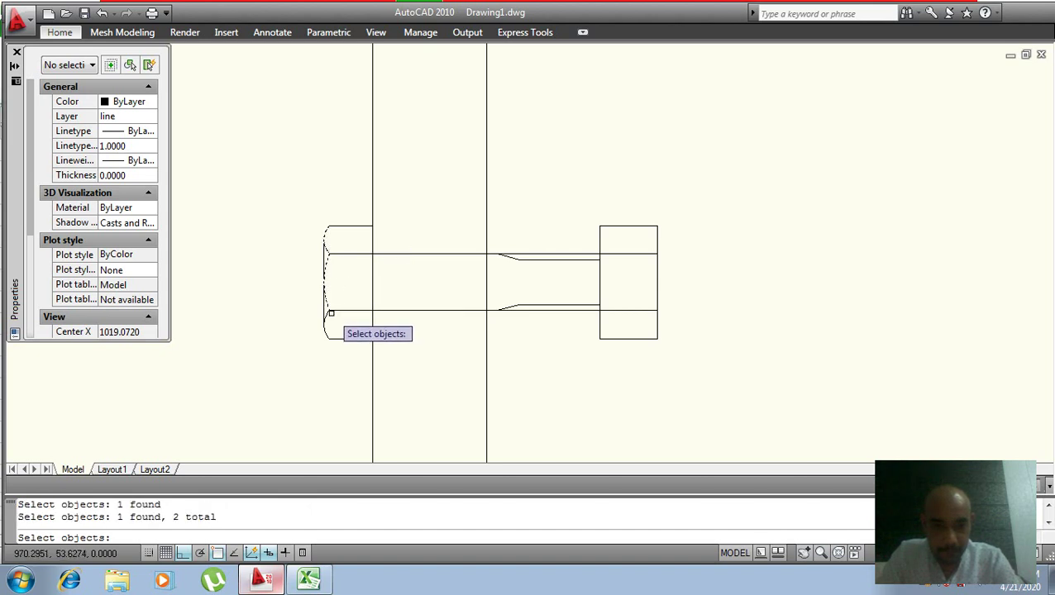
{"action": "key", "text": "Return"}
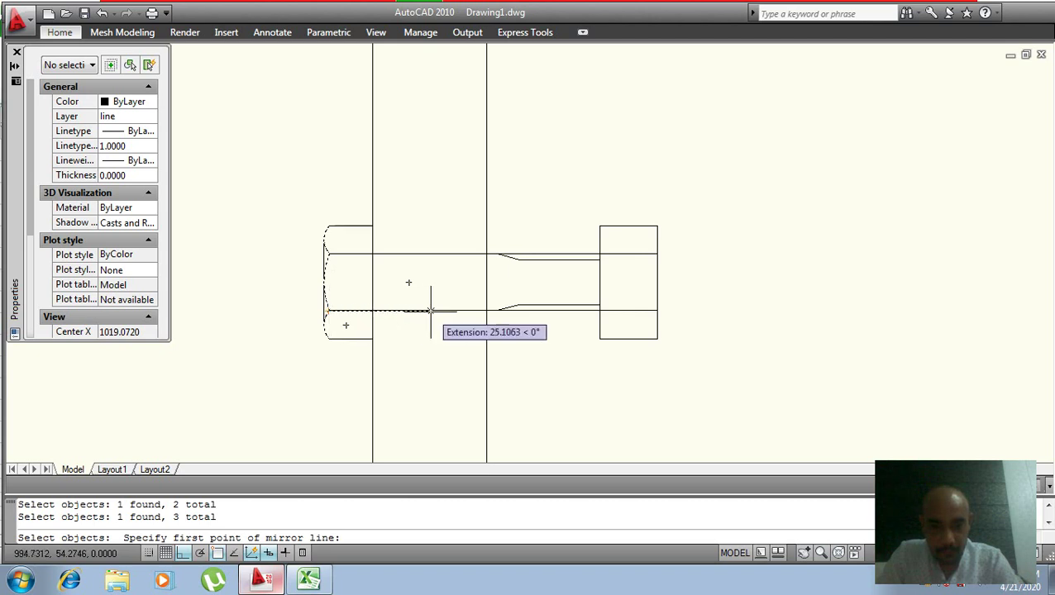
{"action": "scroll", "coordinate": [448, 162], "scroll_direction": "up", "scroll_amount": 3}
{"action": "scroll", "coordinate": [449, 162], "scroll_direction": "down", "scroll_amount": 3}
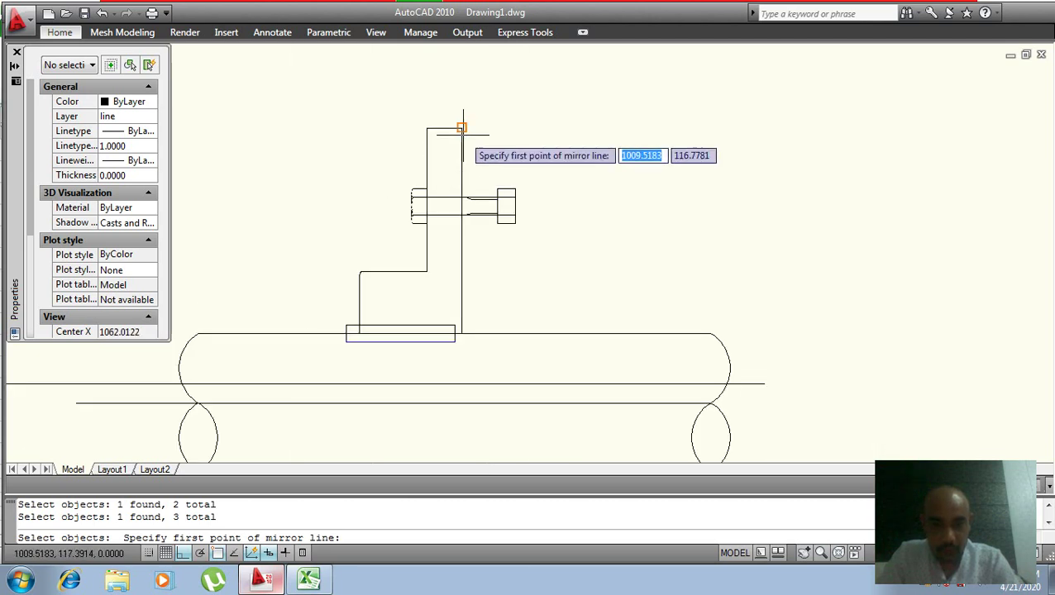
{"action": "left_click", "coordinate": [461, 129]}
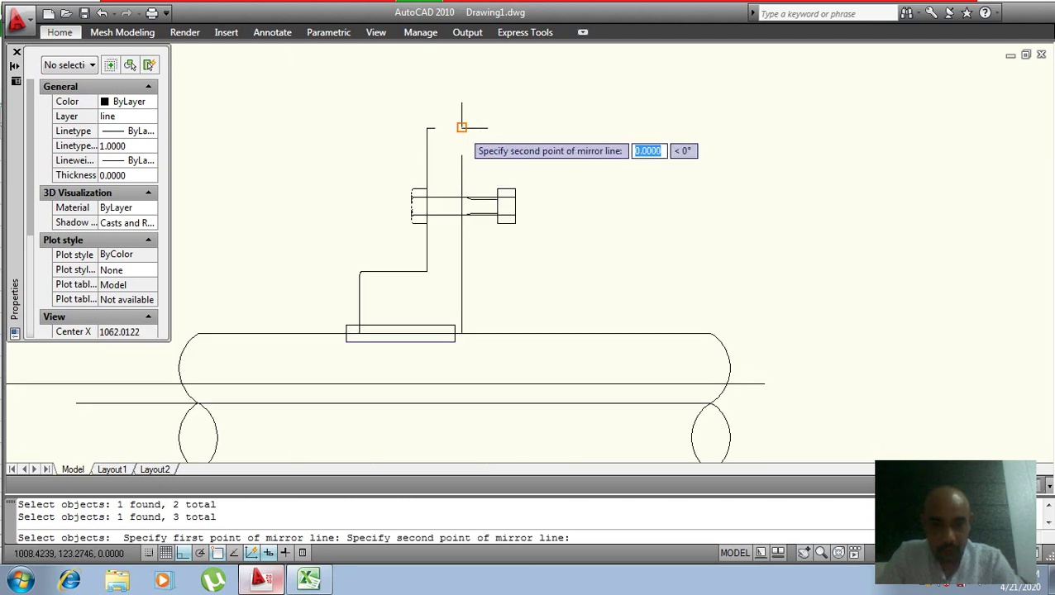
{"action": "left_click", "coordinate": [489, 288]}
{"action": "key", "text": "Return"}
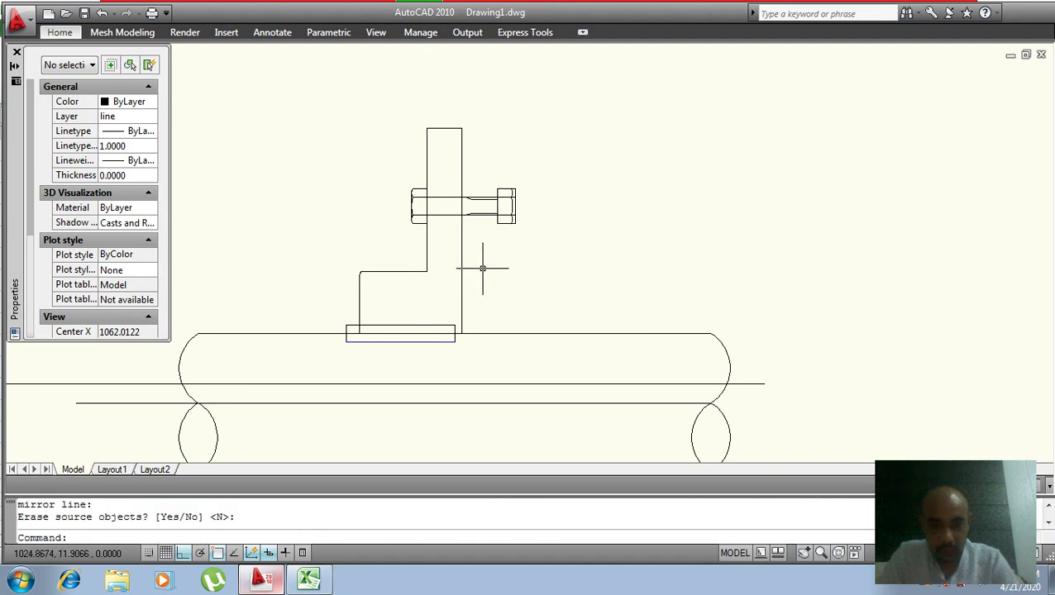
- Stretch the head's middle arc so its bulge reaches the right edge
{"action": "scroll", "coordinate": [494, 235], "scroll_direction": "up", "scroll_amount": 1}
{"action": "scroll", "coordinate": [542, 184], "scroll_direction": "up", "scroll_amount": 5}
{"action": "middle_click_drag", "start_coordinate": [542, 183], "coordinate": [483, 405]}
{"action": "scroll", "coordinate": [526, 260], "scroll_direction": "up", "scroll_amount": 2}
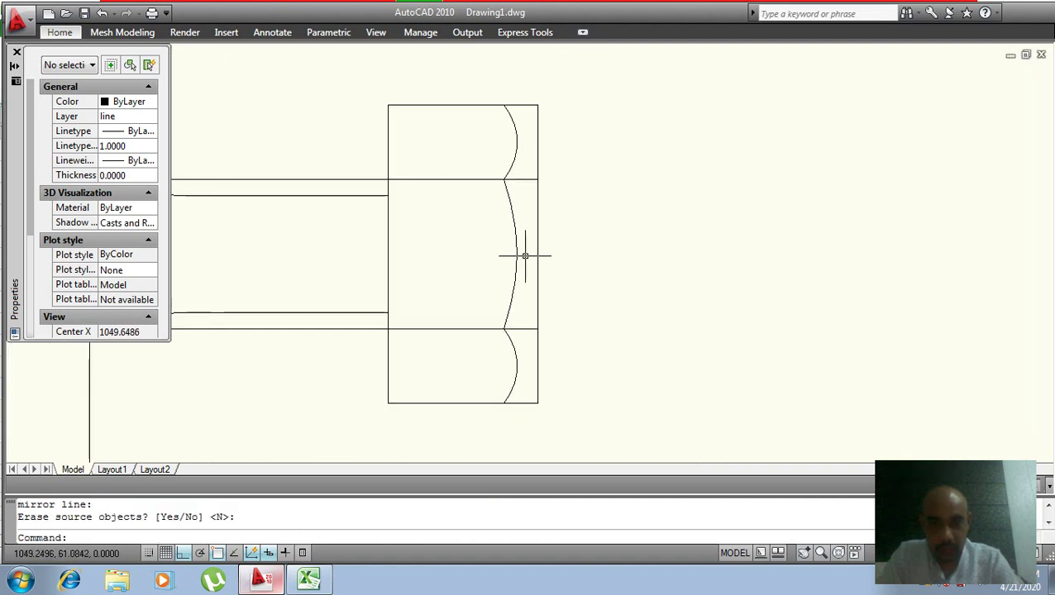
{"action": "left_click", "coordinate": [517, 248]}
{"action": "left_click", "coordinate": [516, 253]}
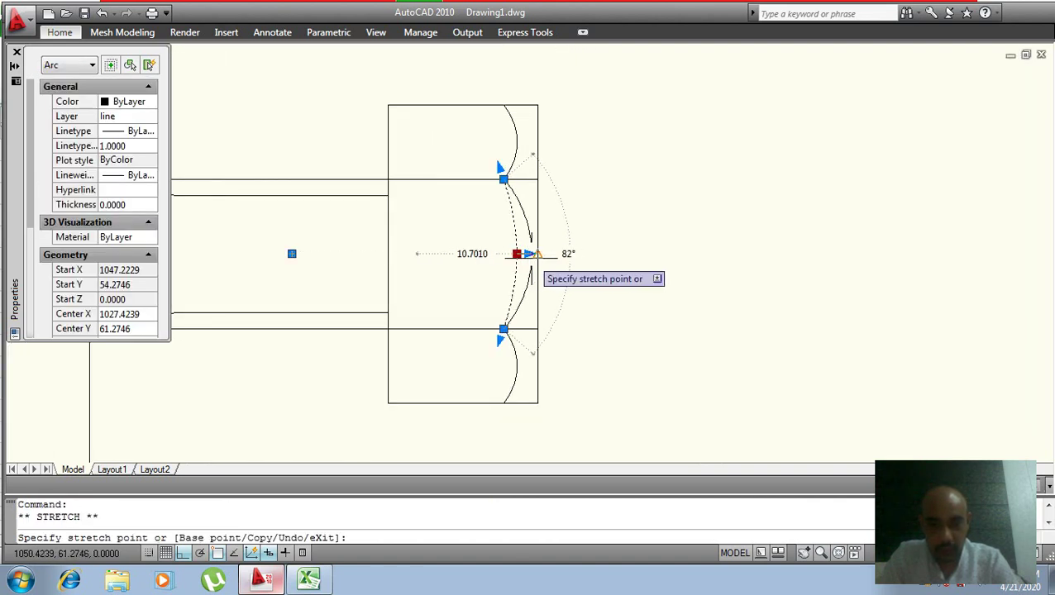
{"action": "left_click", "coordinate": [538, 253]}
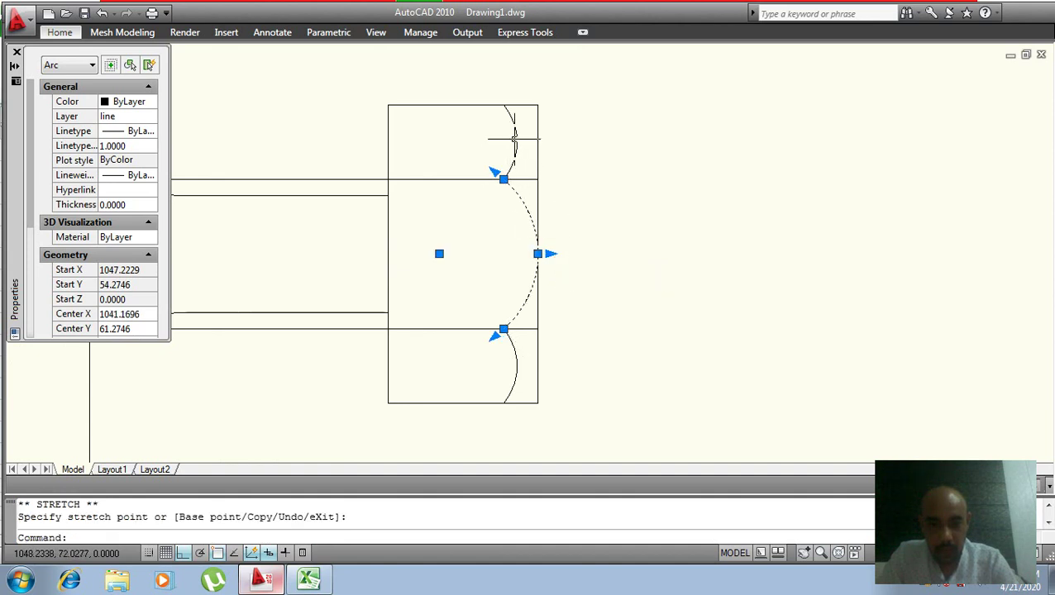
{"action": "left_click", "coordinate": [512, 139]}
{"action": "mouse_move", "coordinate": [514, 141]}
{"action": "left_mouse_down"}
{"action": "mouse_move", "coordinate": [547, 153]}
{"action": "mouse_move", "coordinate": [536, 147]}
{"action": "left_mouse_up"}
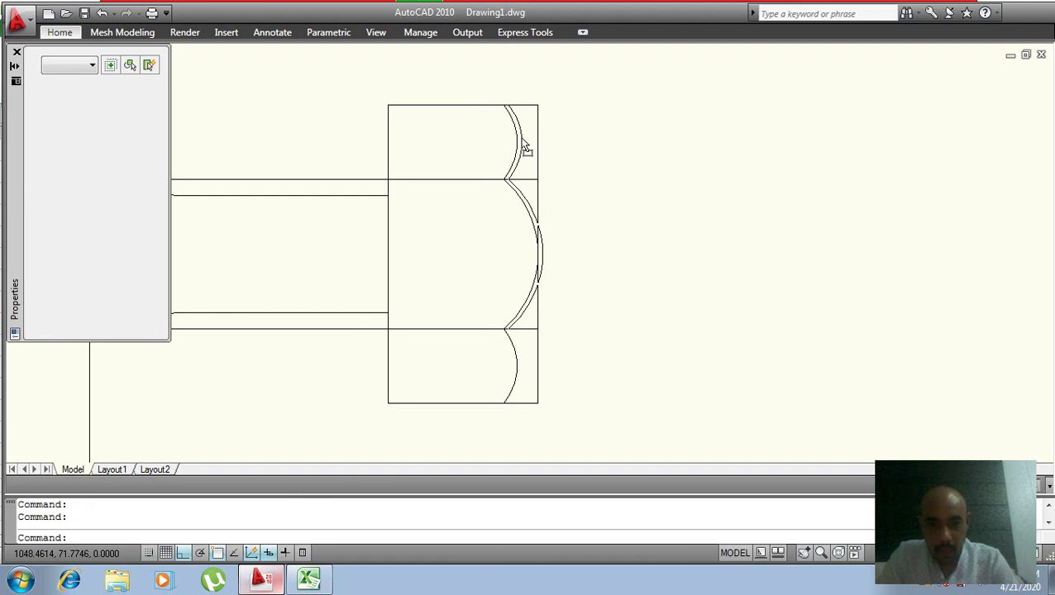
- Erase the small arcs above and below the centre
{"action": "left_click", "coordinate": [674, 227]}
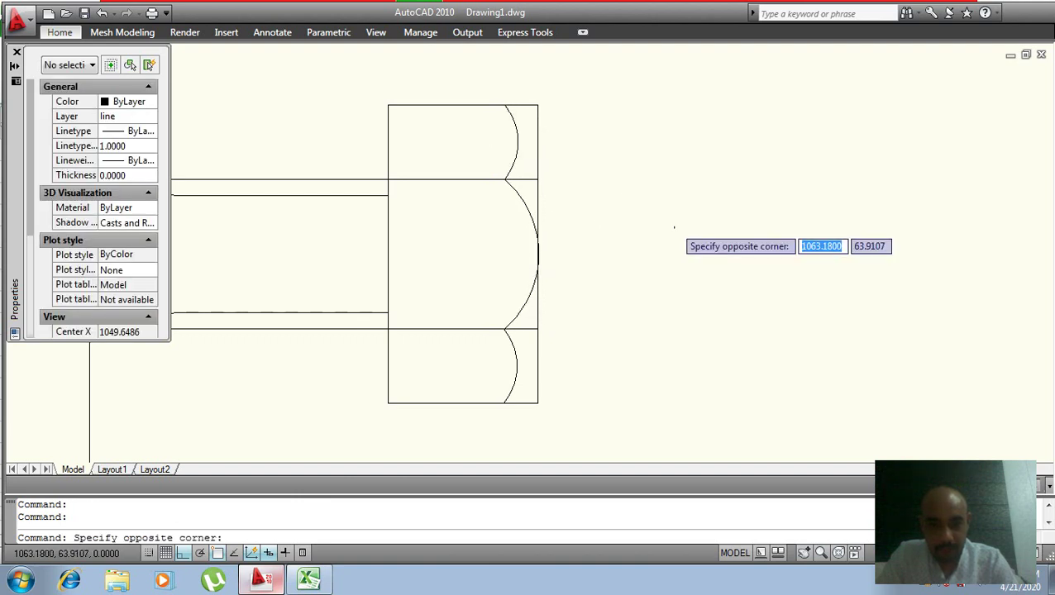
{"action": "key", "text": "Escape"}
{"action": "left_click", "coordinate": [508, 145]}
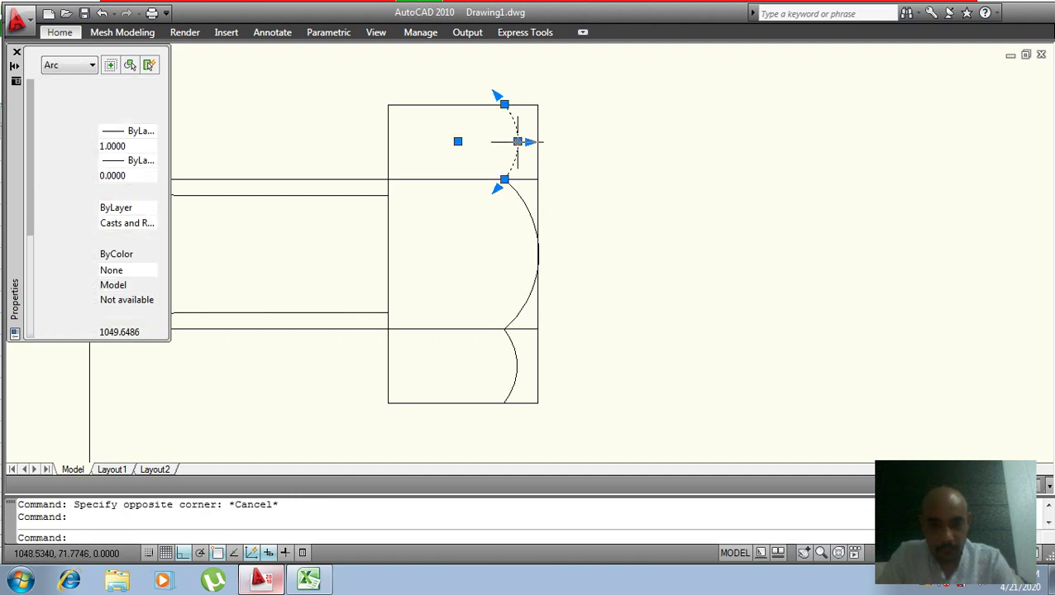
{"action": "type", "text": "e"}
{"action": "key", "text": "Return"}
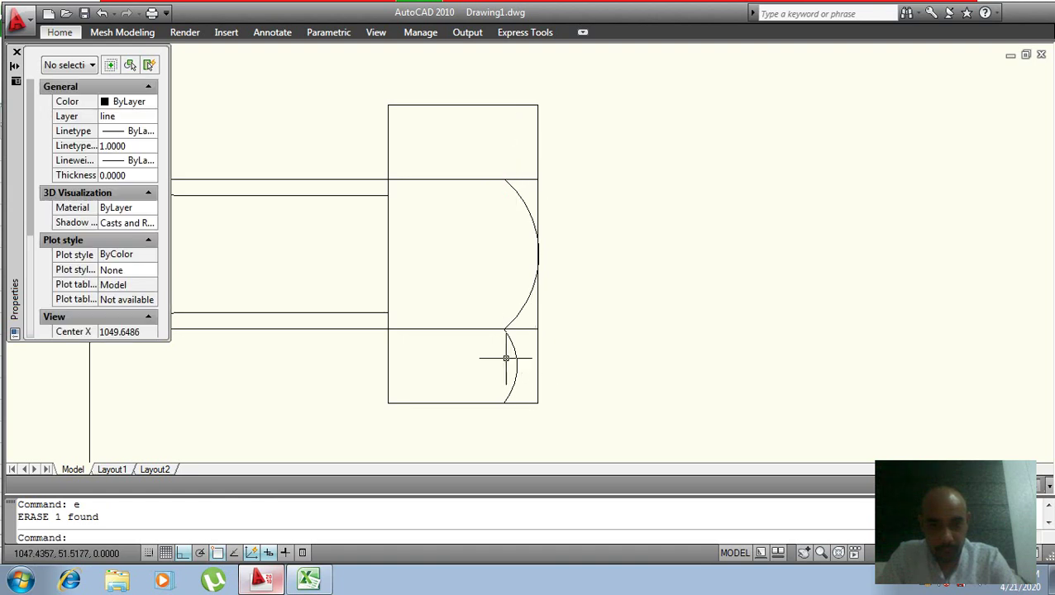
{"action": "left_click", "coordinate": [515, 361]}
{"action": "key", "text": "Delete"}
- Re-centre the hub in view and expand the Home ribbon tools
{"action": "scroll", "coordinate": [528, 306], "scroll_direction": "down", "scroll_amount": 2}
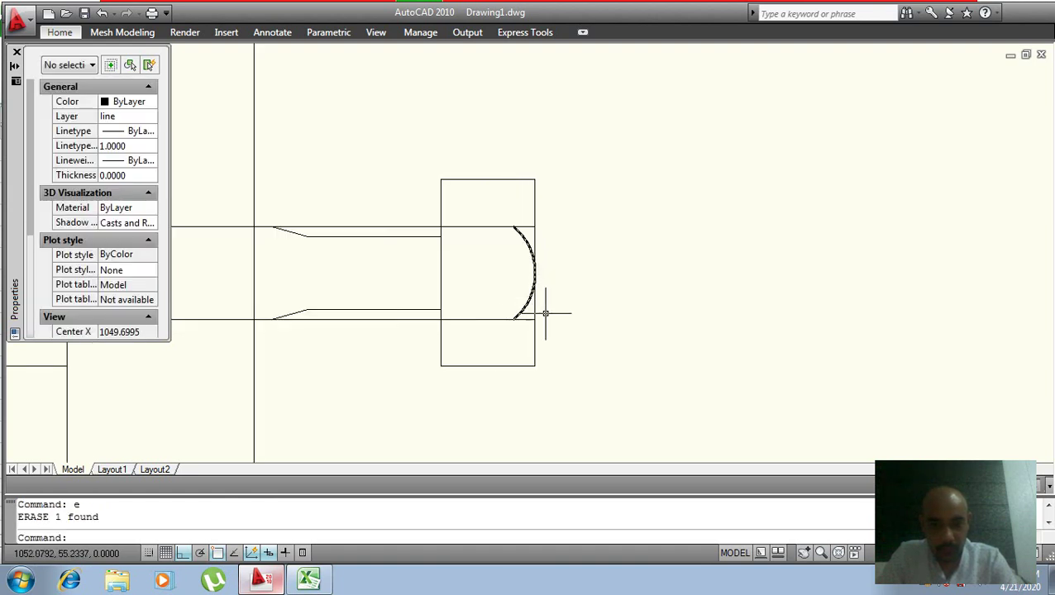
{"action": "scroll", "coordinate": [545, 313], "scroll_direction": "up", "scroll_amount": 2}
{"action": "middle_click_drag", "start_coordinate": [489, 278], "coordinate": [513, 327]}
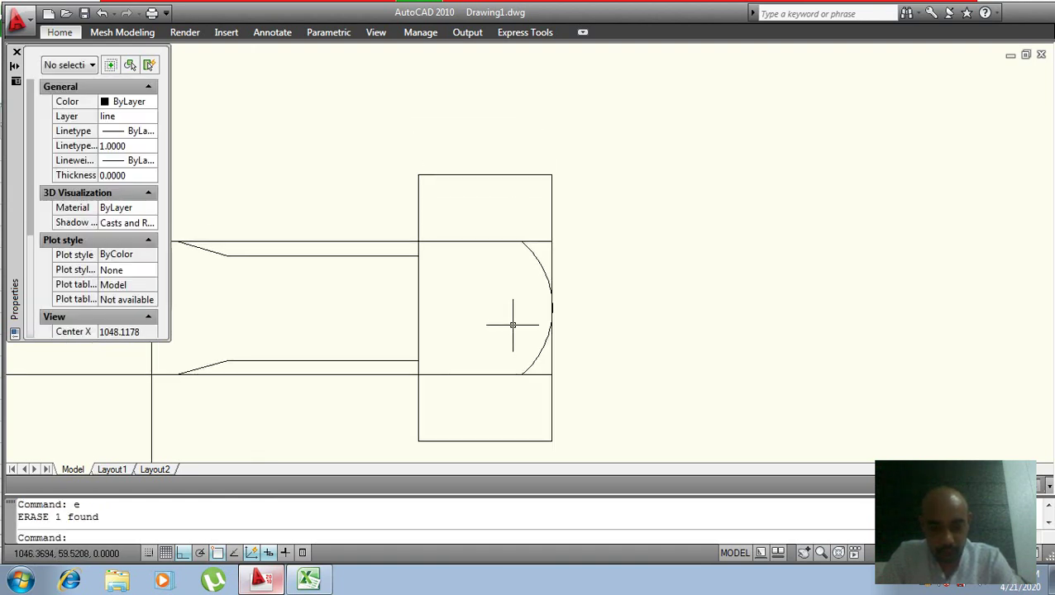
{"action": "left_click", "coordinate": [50, 34]}
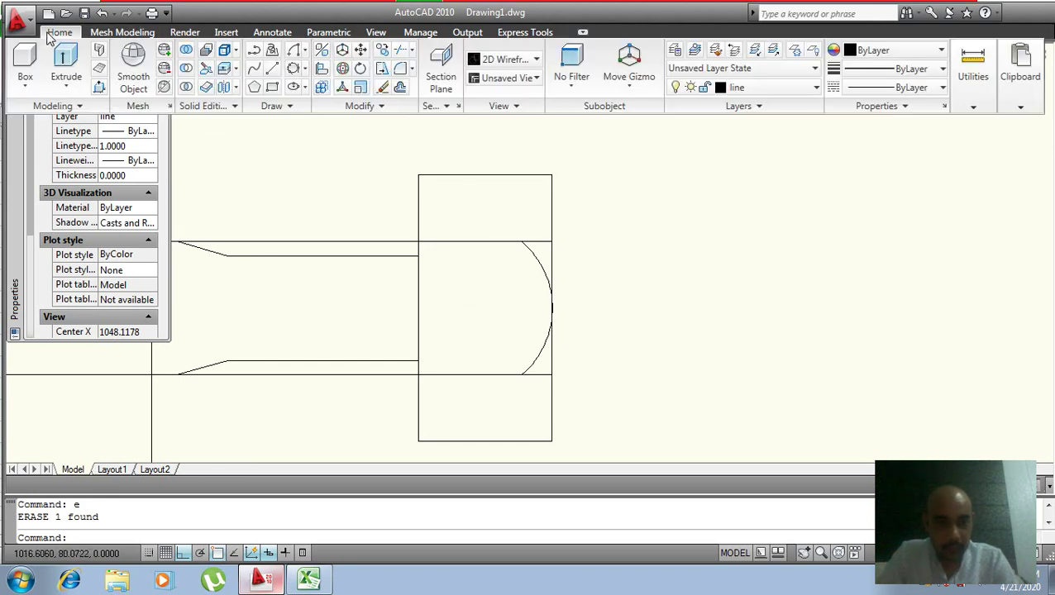
{"action": "left_click", "coordinate": [296, 50]}
{"action": "left_click", "coordinate": [304, 52]}
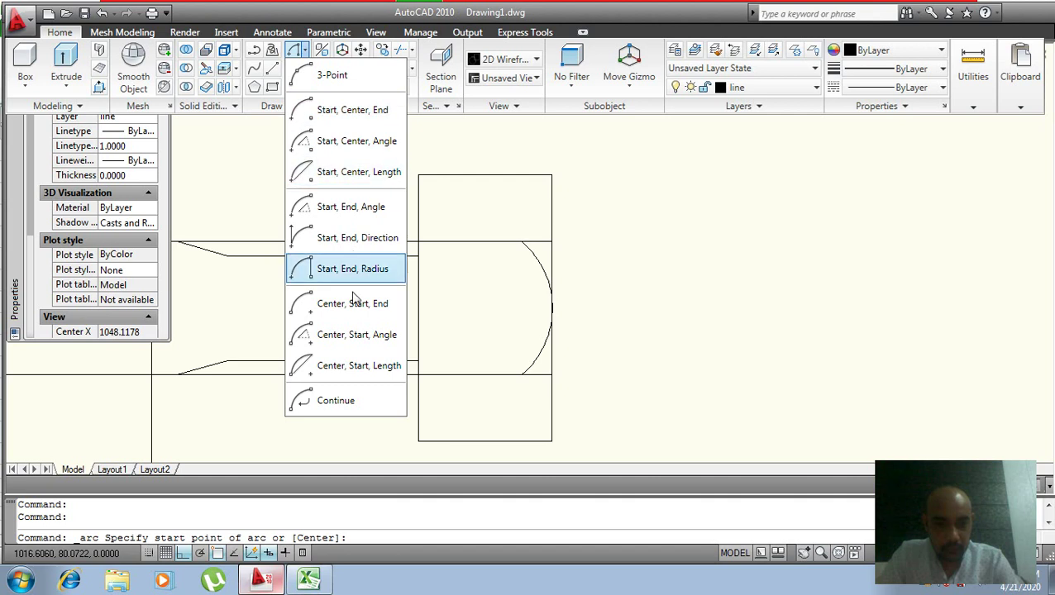
{"action": "left_click", "coordinate": [361, 269]}
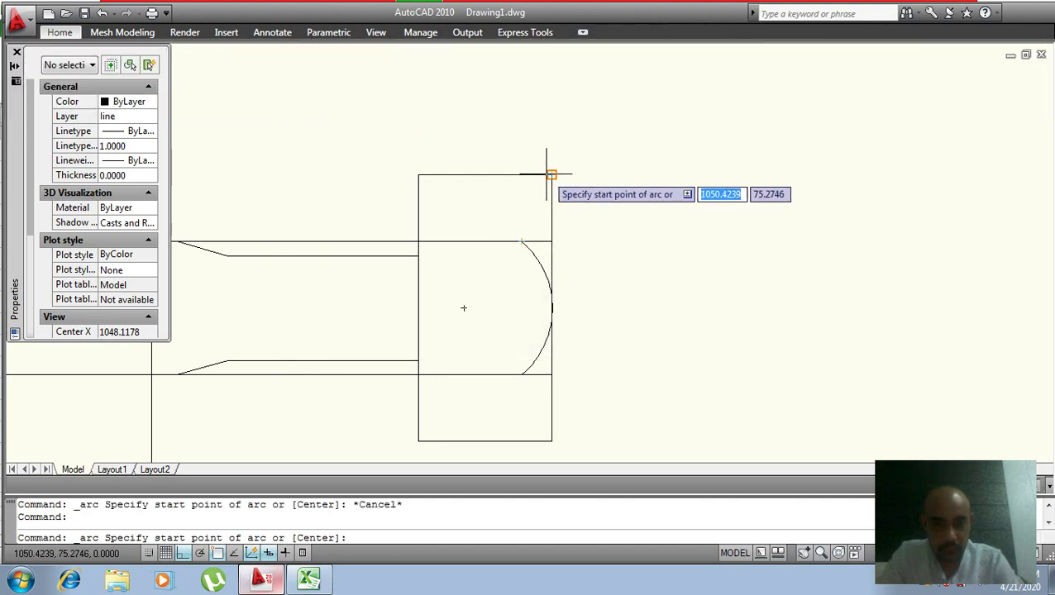
{"action": "left_click", "coordinate": [552, 175]}
{"action": "left_click", "coordinate": [551, 240]}
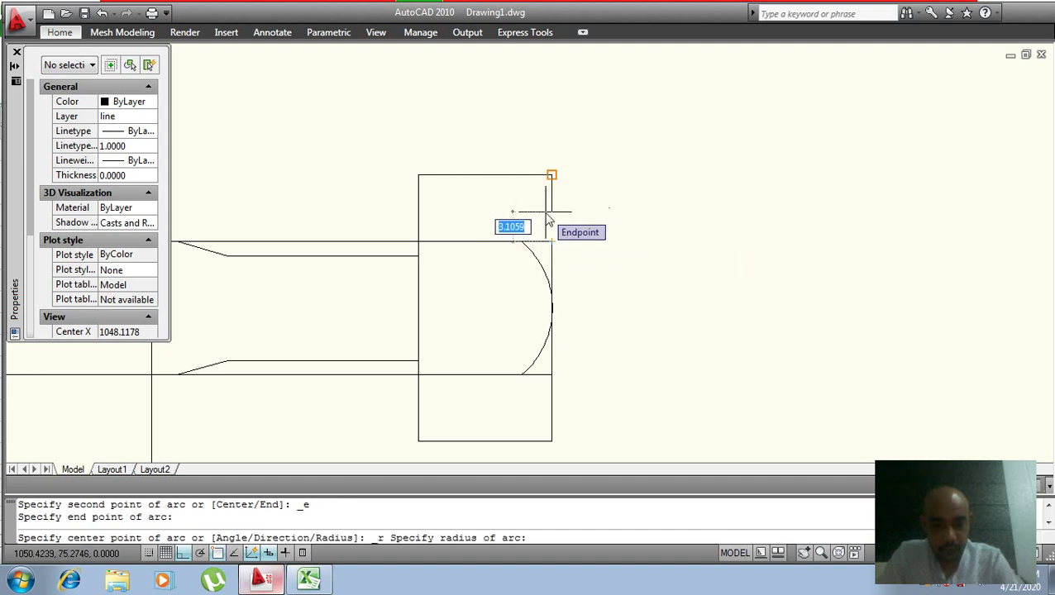
{"action": "type", "text": "21"}
{"action": "key", "text": "Return"}
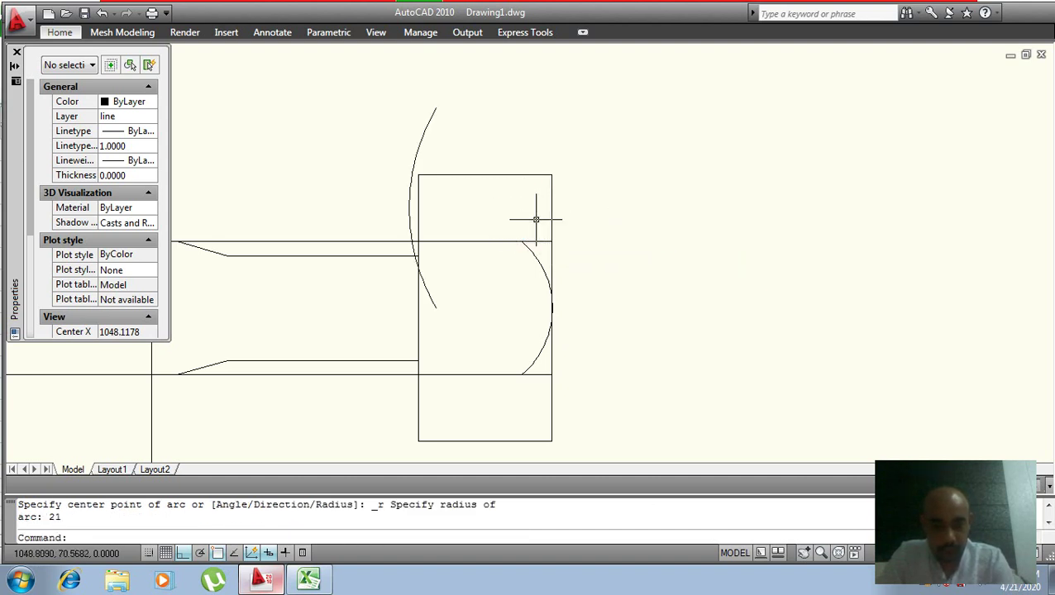
{"action": "key", "text": "ctrl+z"}
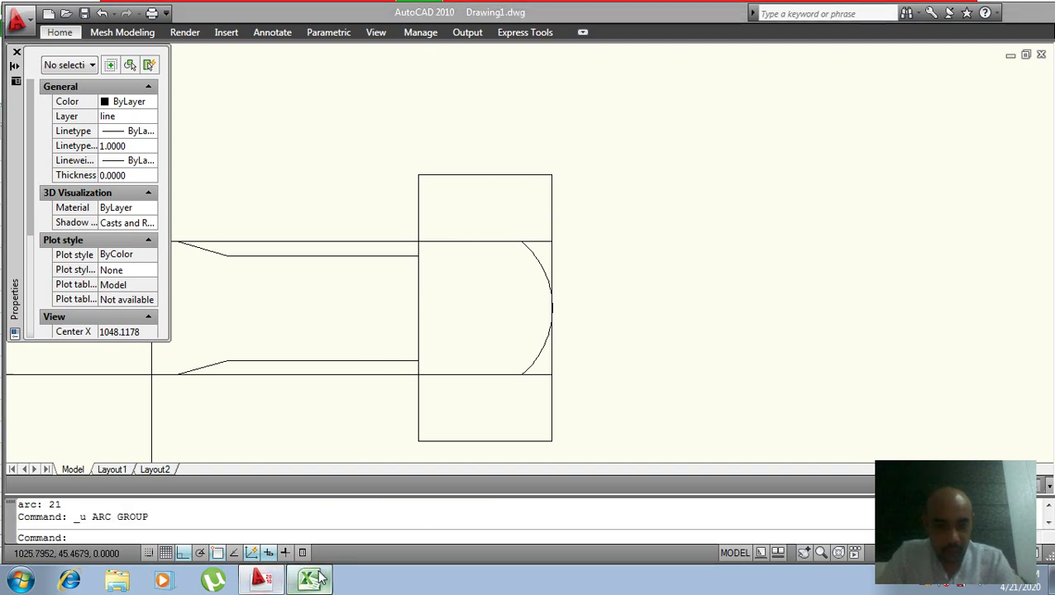
{"action": "left_click", "coordinate": [320, 578]}
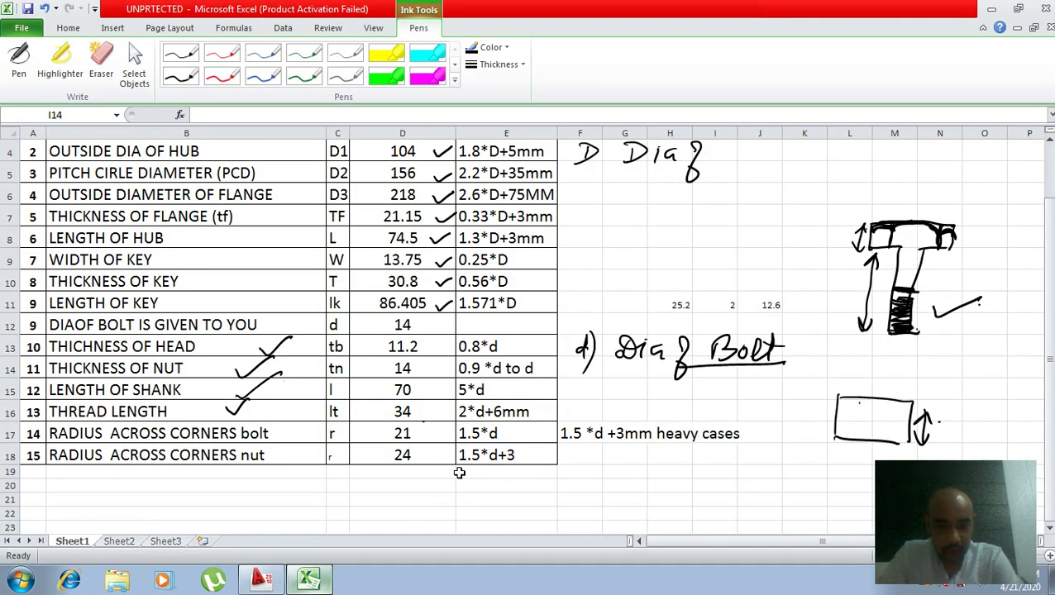
{"action": "left_click", "coordinate": [319, 580]}
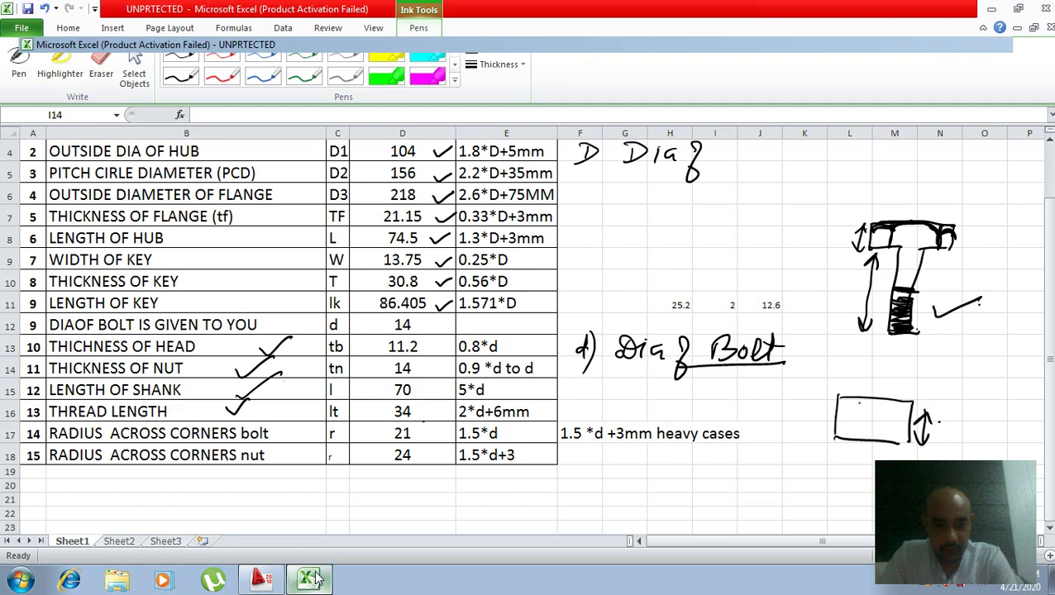
{"action": "left_click", "coordinate": [535, 265]}
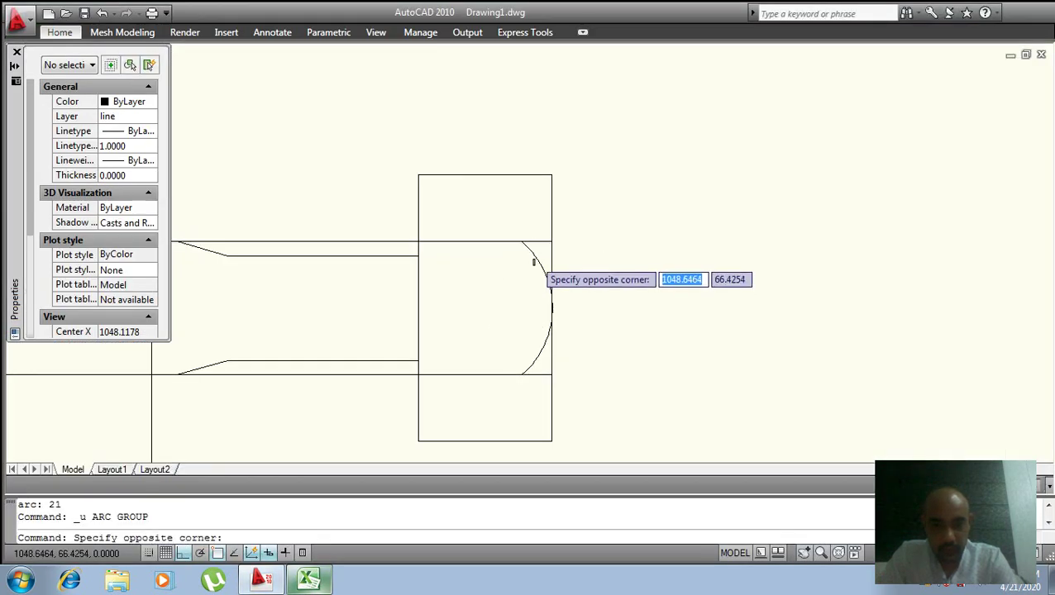
- Erase the nut's central chamfer arc
{"action": "left_click", "coordinate": [537, 244]}
{"action": "type", "text": "e"}
{"action": "key", "text": "Return"}
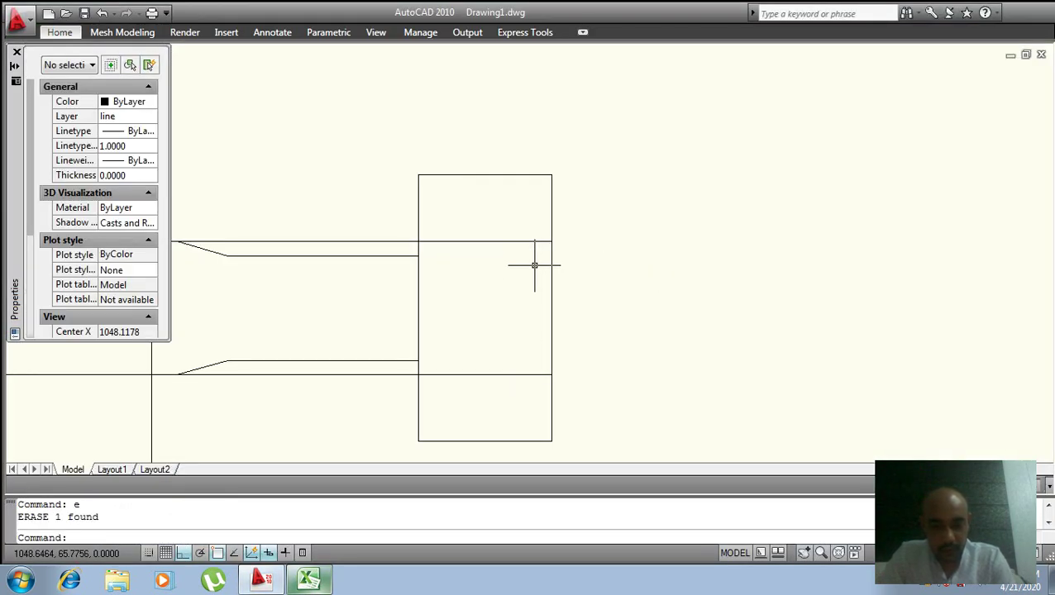
{"action": "type", "text": "l"}
{"action": "key", "text": "Return"}
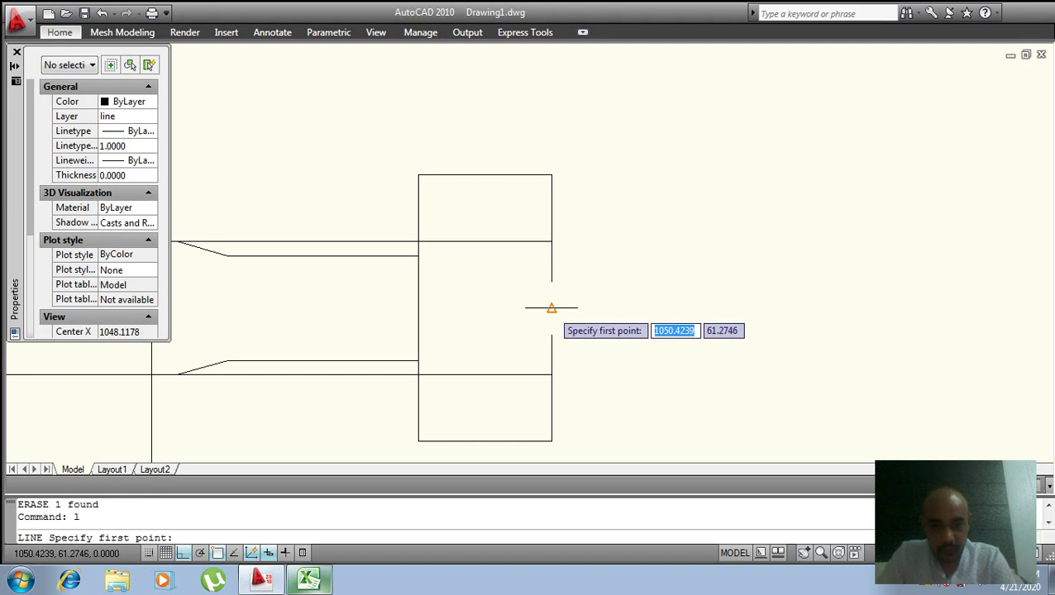
{"action": "key", "text": "Escape"}
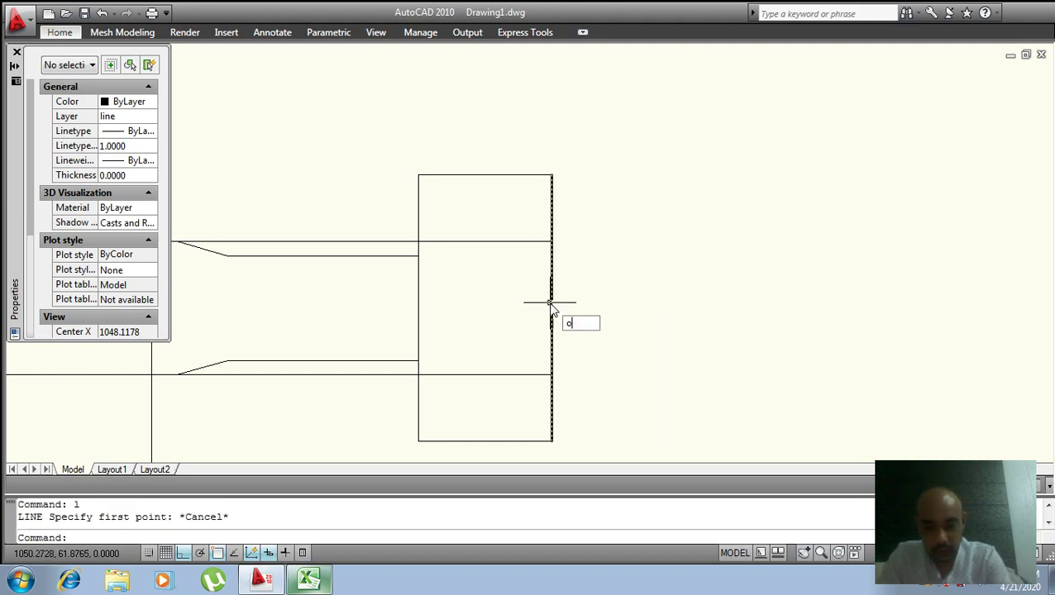
- Offset the rectangle's right edge 24 units to the left
{"action": "key", "text": "Return"}
{"action": "key", "text": "Return"}
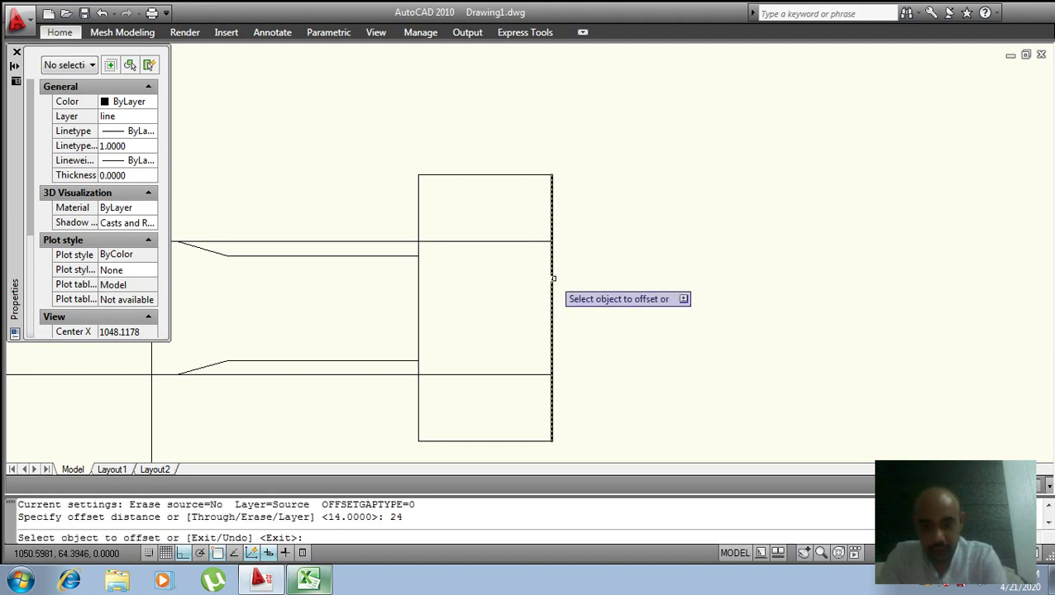
{"action": "left_click", "coordinate": [551, 299]}
{"action": "left_click", "coordinate": [497, 298]}
{"action": "key", "text": "Escape"}
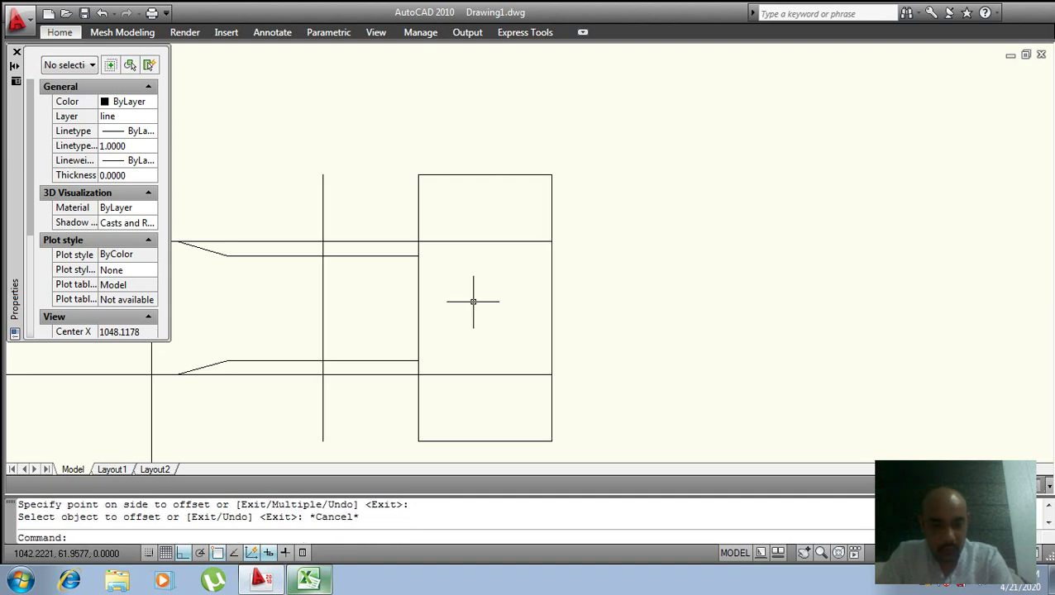
{"action": "type", "text": "l"}
- Draw a horizontal centreline from the new vertical line out past the hub
{"action": "key", "text": "Return"}
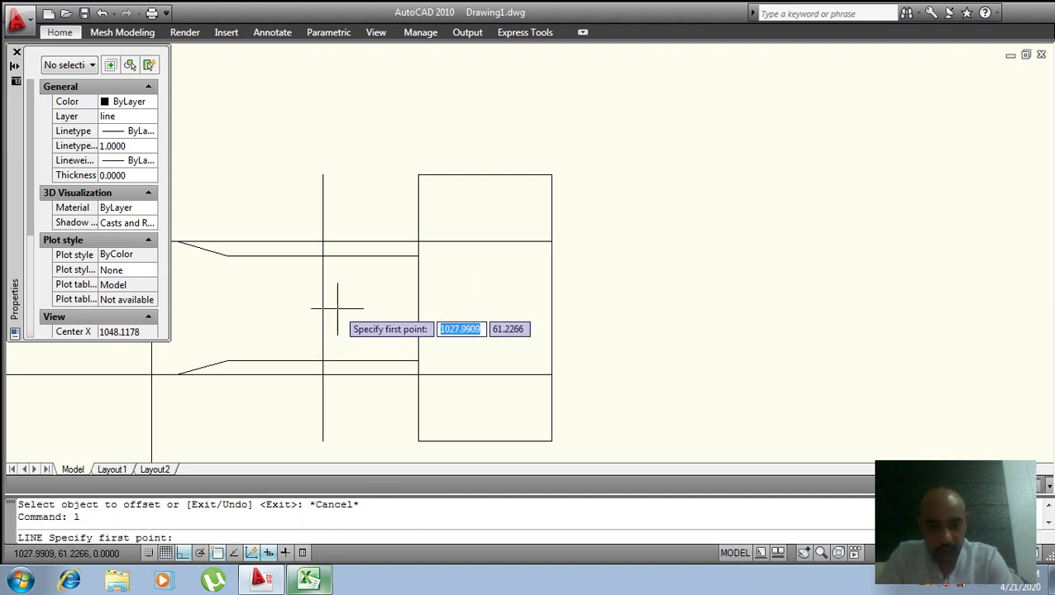
{"action": "left_click", "coordinate": [323, 306]}
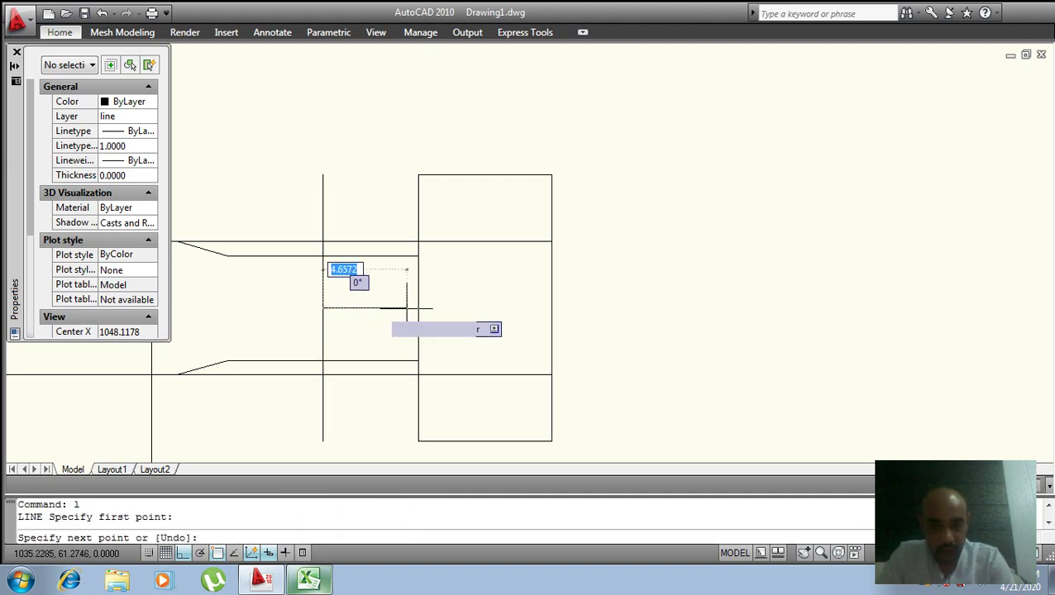
{"action": "left_click", "coordinate": [694, 328]}
{"action": "key", "text": "Return"}
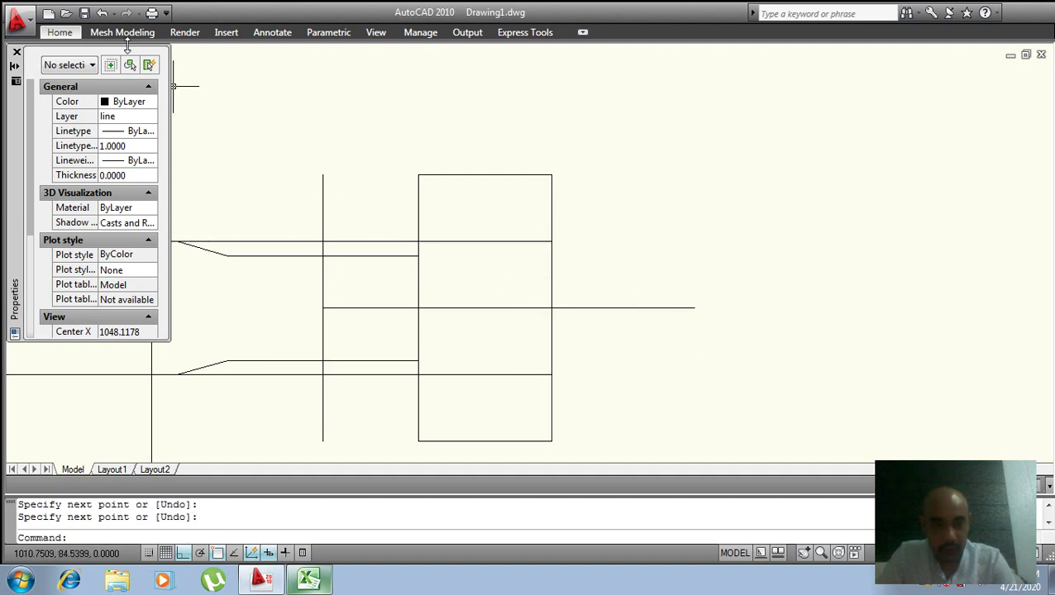
{"action": "left_click", "coordinate": [17, 53]}
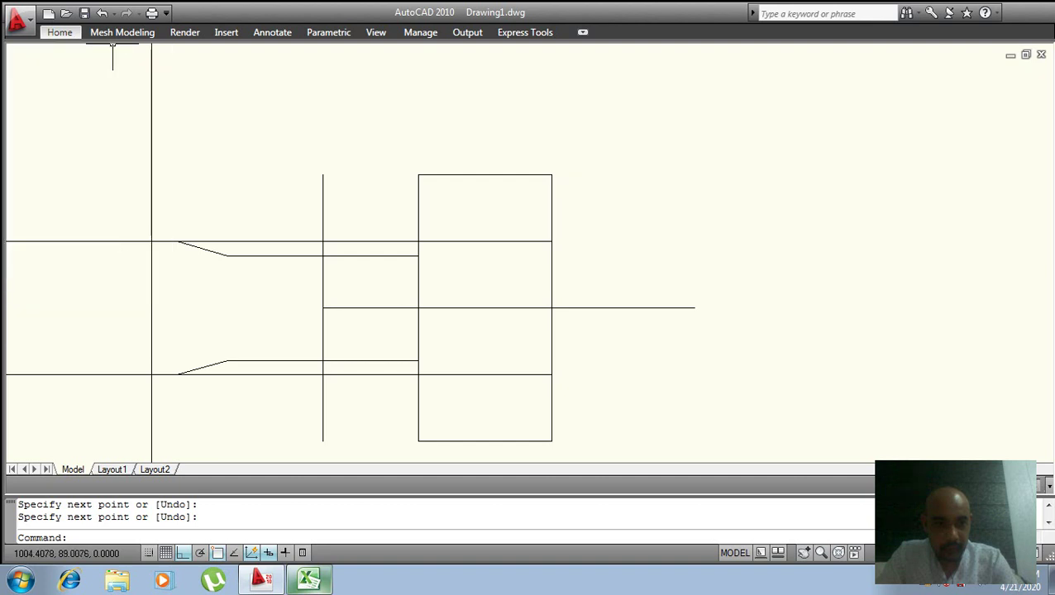
{"action": "left_click", "coordinate": [77, 31]}
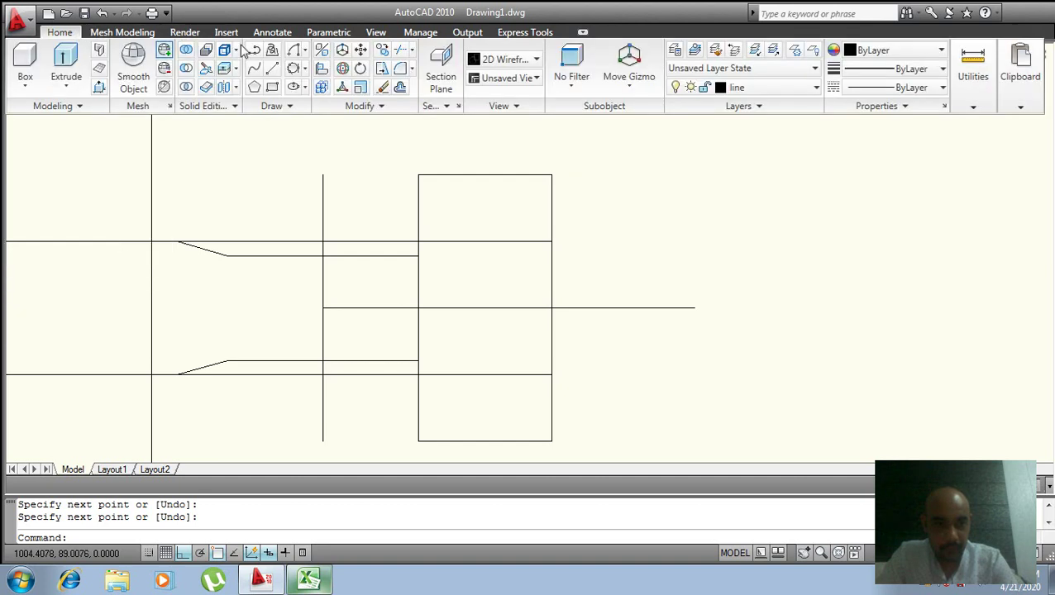
- Draw a radius-24 arc joining the upper and lower lines' right ends
{"action": "left_click", "coordinate": [305, 52]}
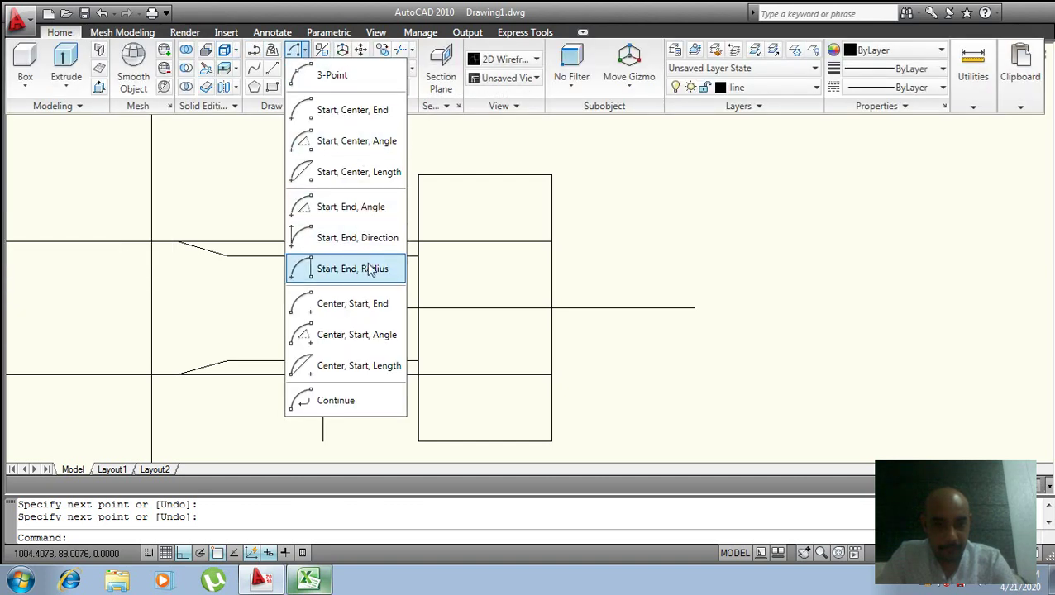
{"action": "left_click", "coordinate": [370, 269]}
{"action": "left_click", "coordinate": [552, 242]}
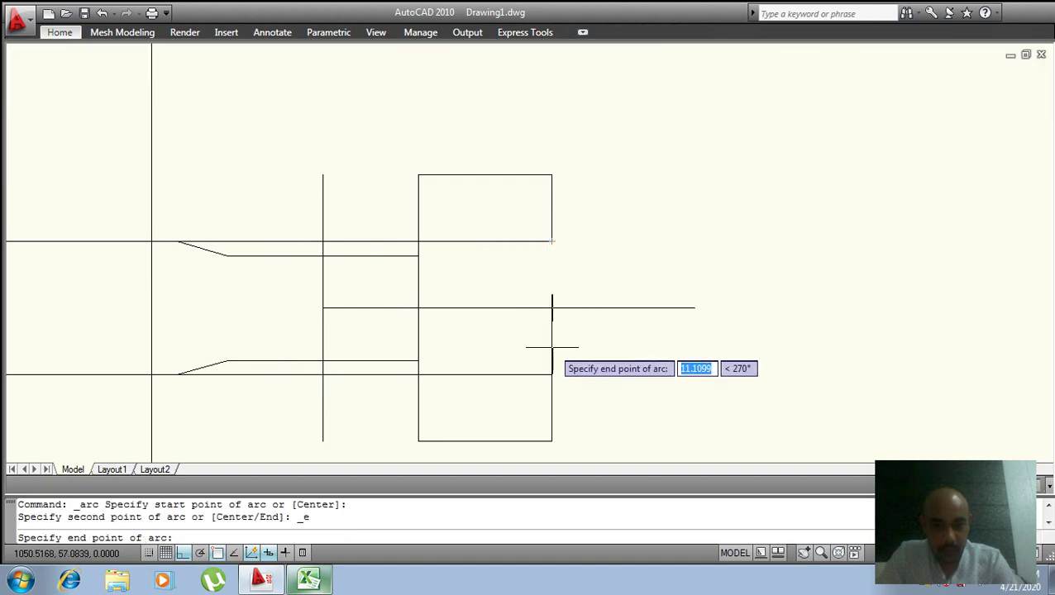
{"action": "left_click", "coordinate": [552, 375]}
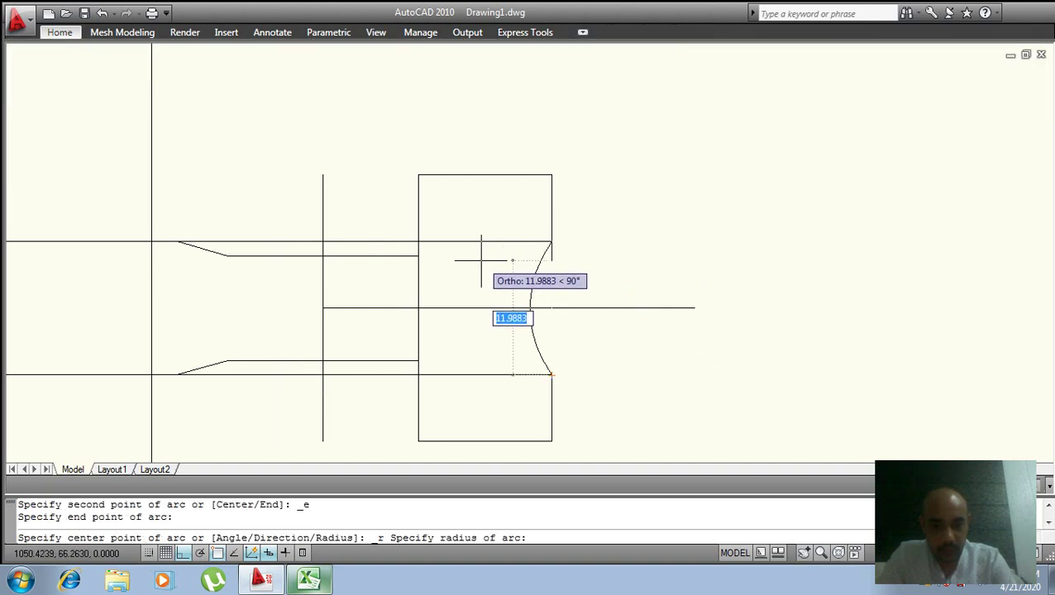
{"action": "type", "text": "24"}
{"action": "key", "text": "Return"}
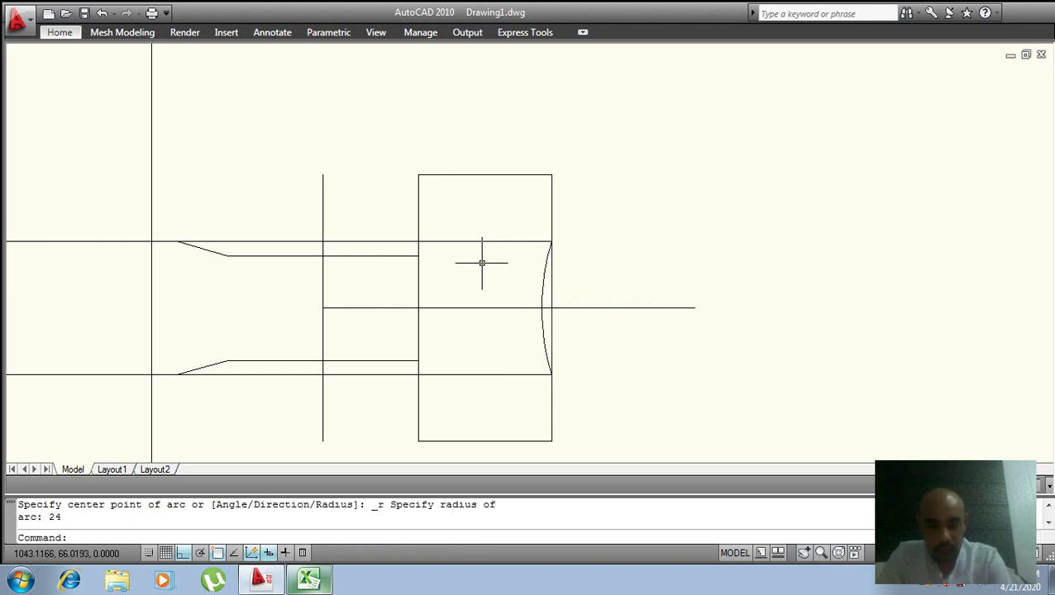
{"action": "key", "text": "ctrl+z"}
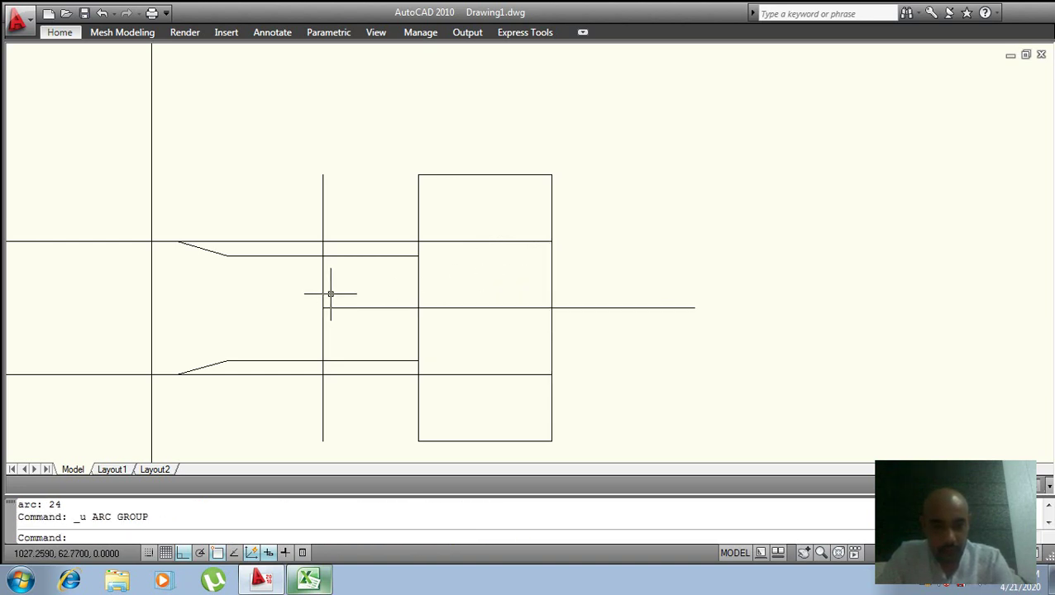
{"action": "key", "text": "ctrl+z"}
{"action": "key", "text": "ctrl+z"}
{"action": "key", "text": "ctrl+y"}
{"action": "key", "text": "ctrl+y"}
{"action": "key", "text": "ctrl+y"}
{"action": "type", "text": "mi"}
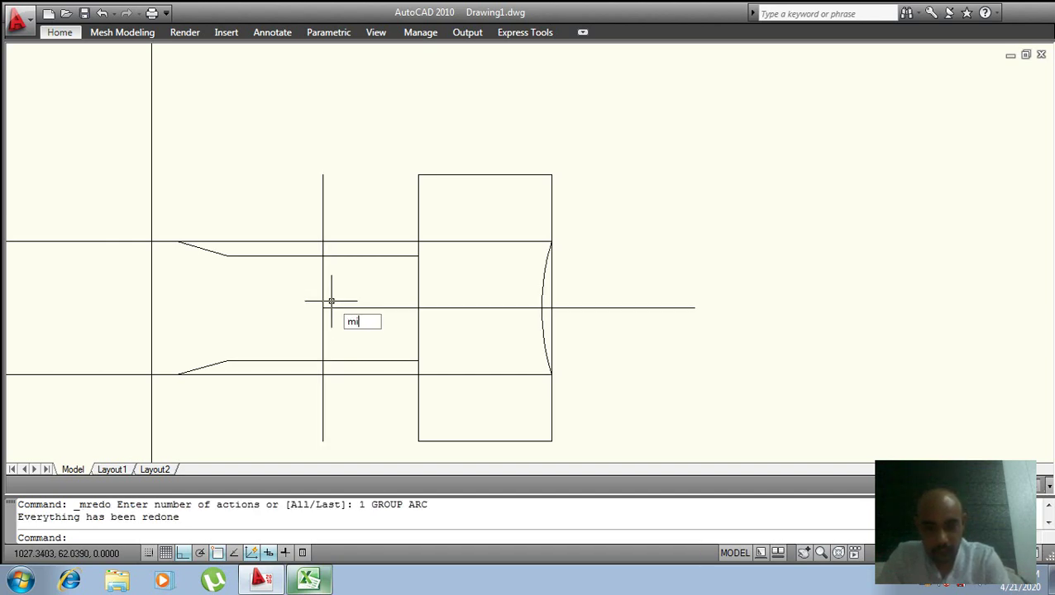
- Mirror the arc across its own endpoints and erase the original so it bulges outward
{"action": "key", "text": "Return"}
{"action": "left_click", "coordinate": [546, 301]}
{"action": "key", "text": "Return"}
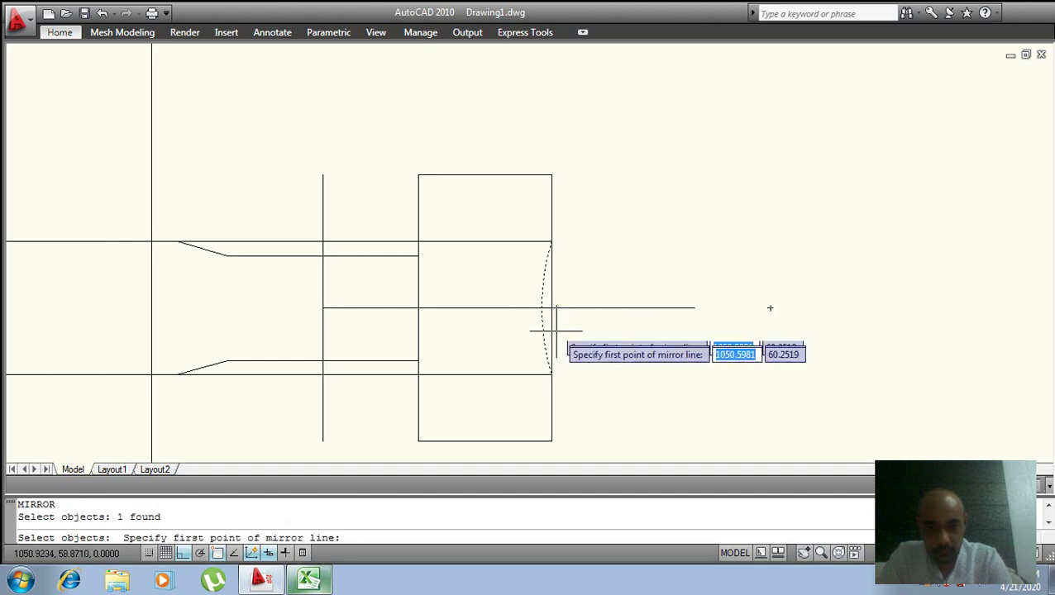
{"action": "left_click", "coordinate": [552, 374]}
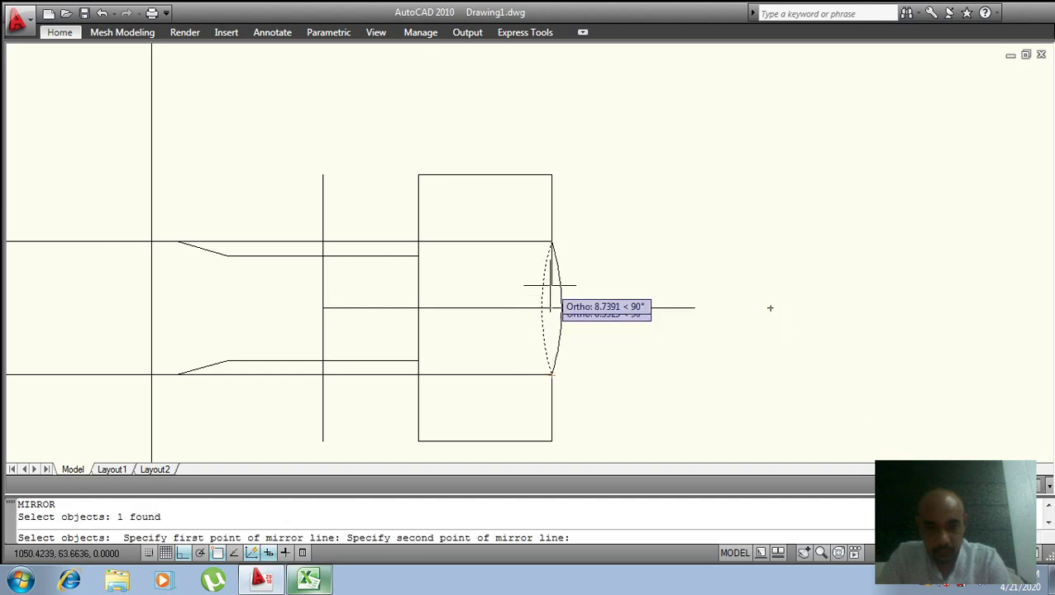
{"action": "left_click", "coordinate": [551, 243]}
{"action": "key", "text": "Return"}
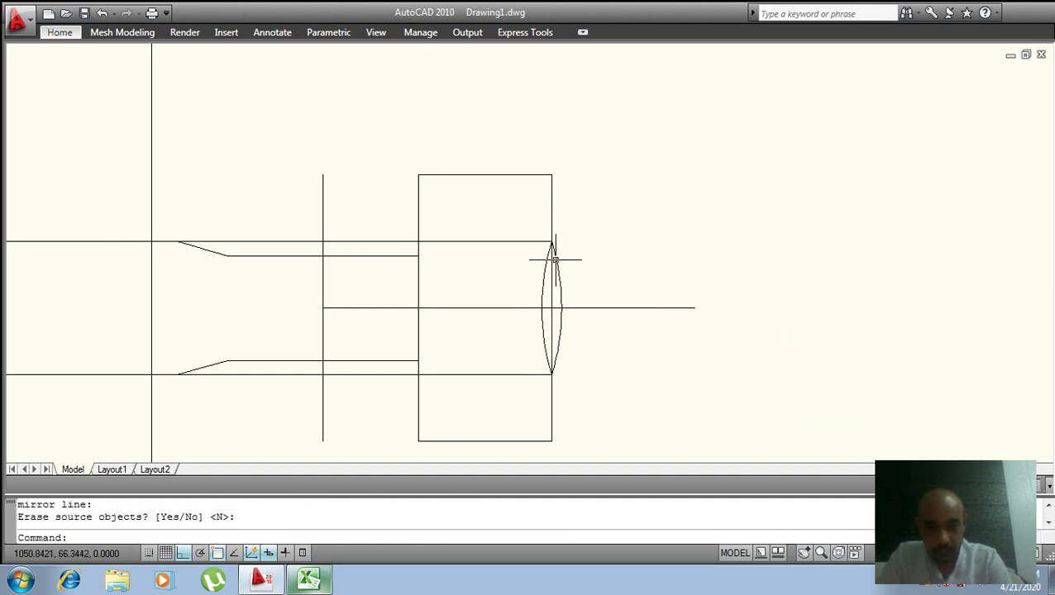
{"action": "left_click", "coordinate": [543, 285]}
{"action": "type", "text": "e"}
{"action": "key", "text": "Return"}
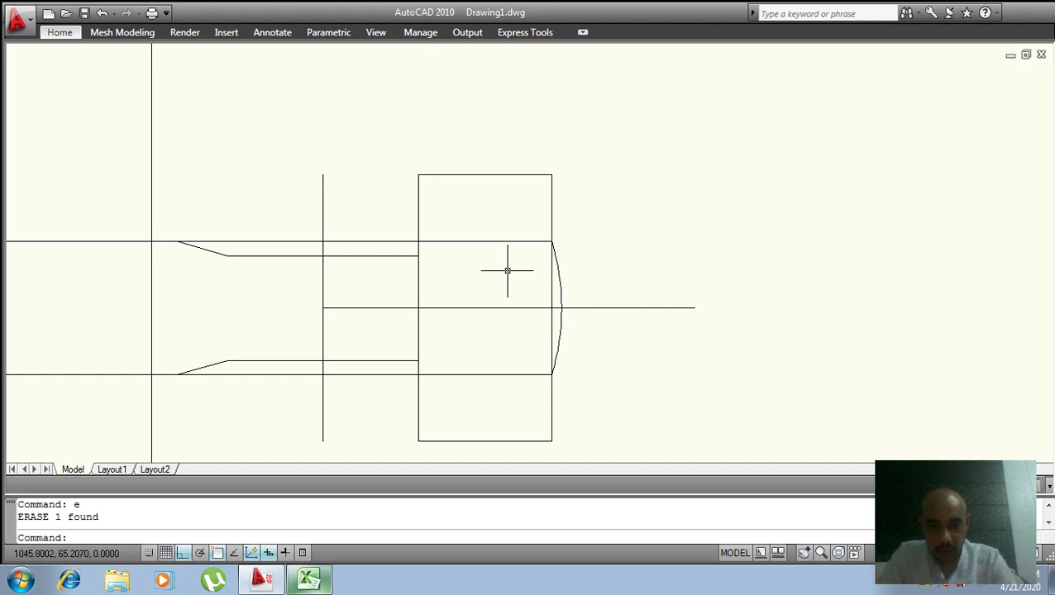
{"action": "middle_click_drag", "start_coordinate": [486, 295], "coordinate": [511, 294]}
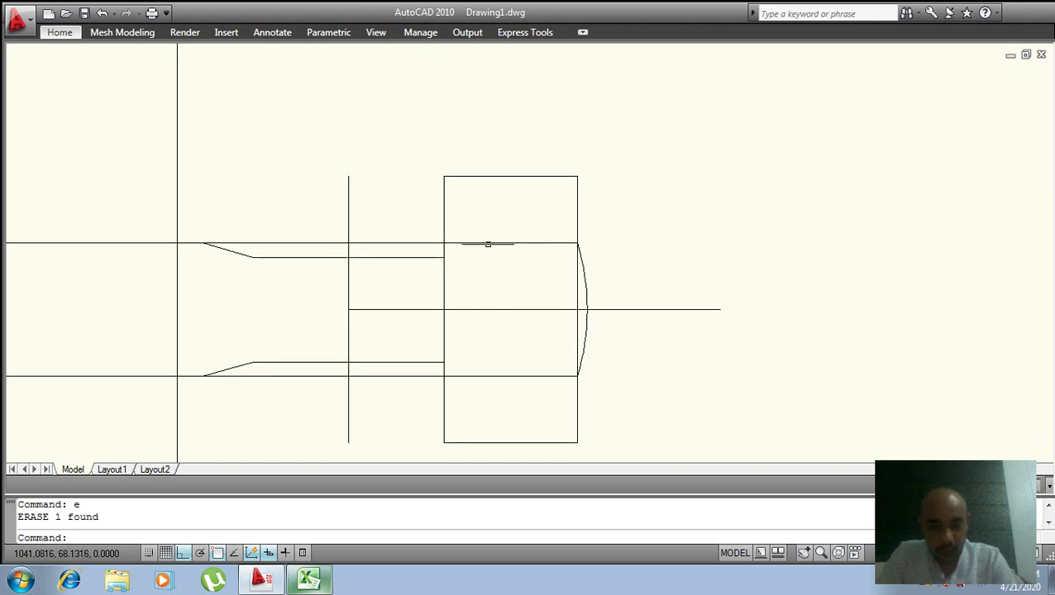
{"action": "scroll", "coordinate": [208, 141], "scroll_direction": "down", "scroll_amount": 2}
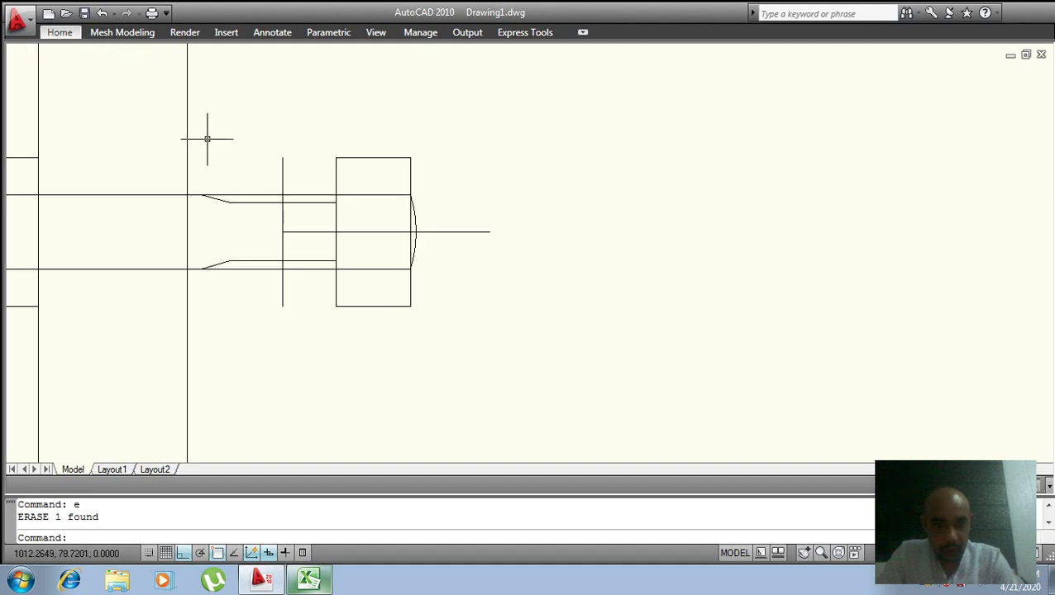
{"action": "scroll", "coordinate": [223, 165], "scroll_direction": "up", "scroll_amount": 1}
{"action": "mouse_move", "coordinate": [223, 165]}
{"action": "middle_mouse_down"}
{"action": "mouse_move", "coordinate": [518, 197]}
{"action": "mouse_move", "coordinate": [524, 163]}
{"action": "mouse_move", "coordinate": [339, 179]}
{"action": "middle_mouse_up"}
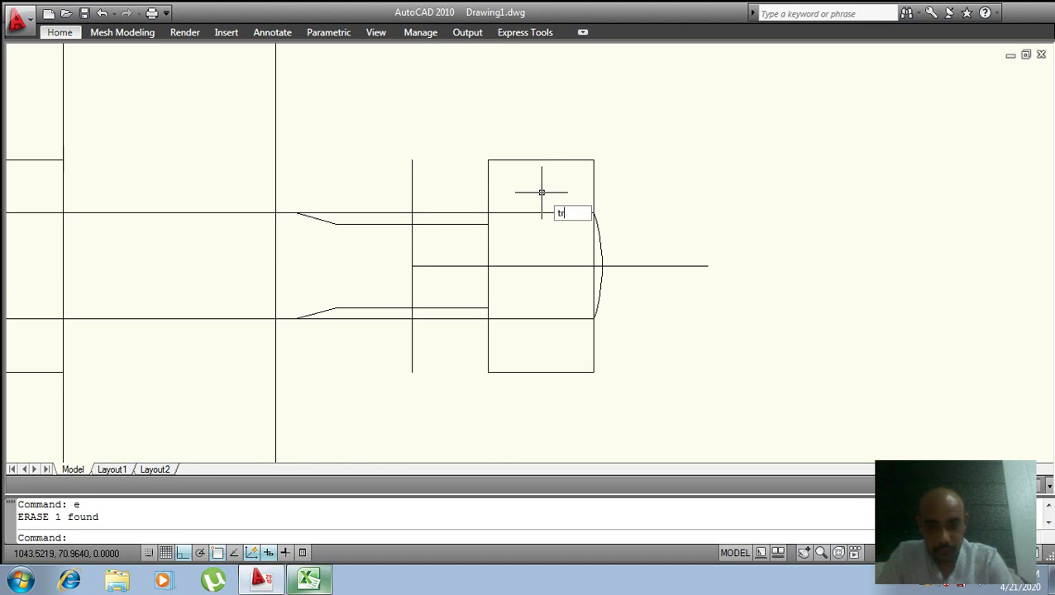
{"action": "key", "text": "Escape"}
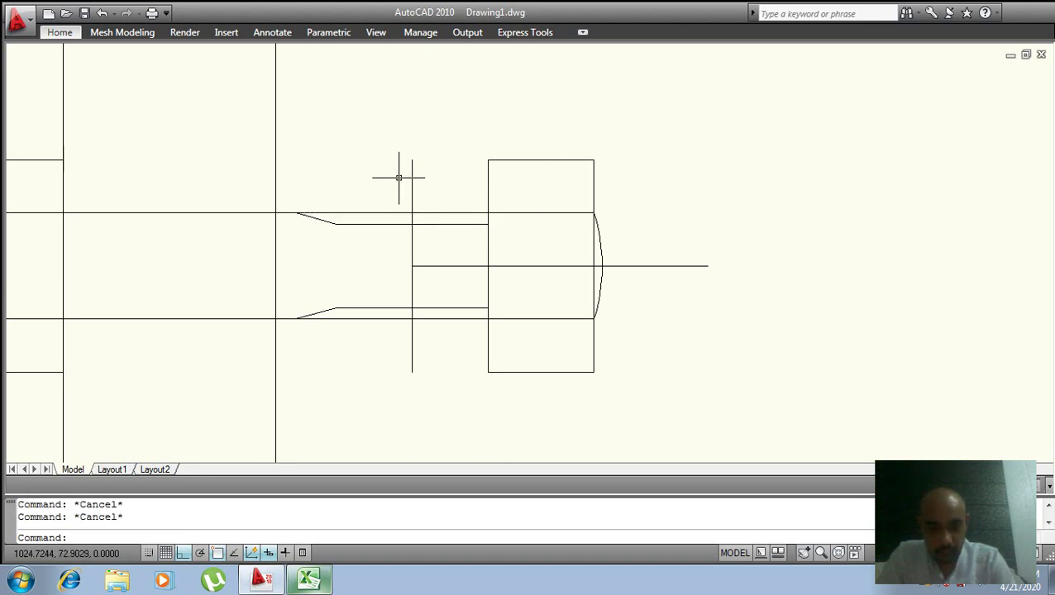
{"action": "left_click", "coordinate": [68, 35]}
{"action": "left_click", "coordinate": [304, 50]}
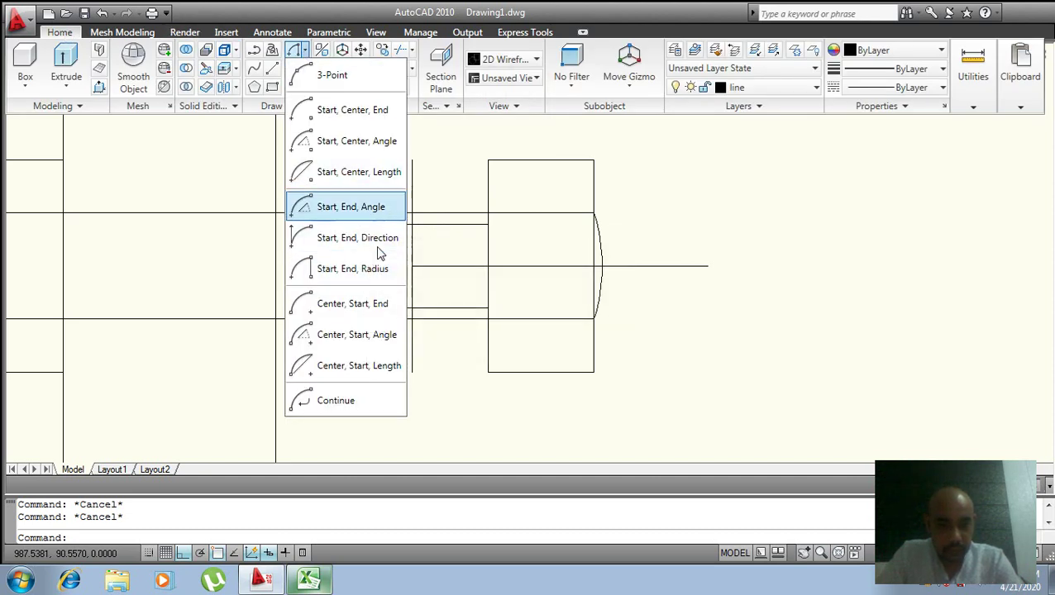
{"action": "left_click", "coordinate": [379, 312]}
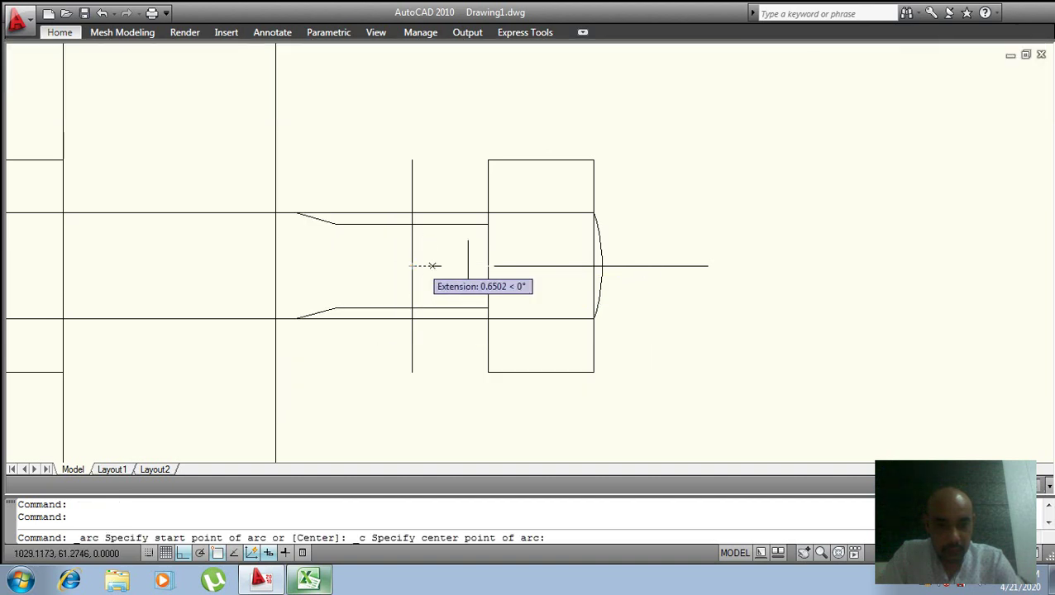
{"action": "left_click", "coordinate": [594, 213]}
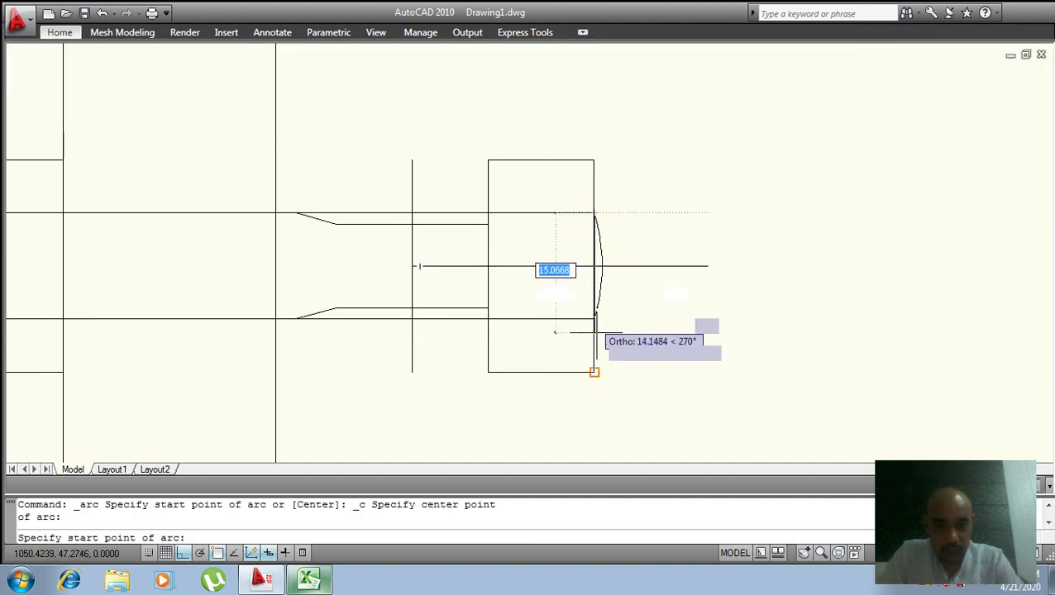
{"action": "left_click", "coordinate": [594, 319]}
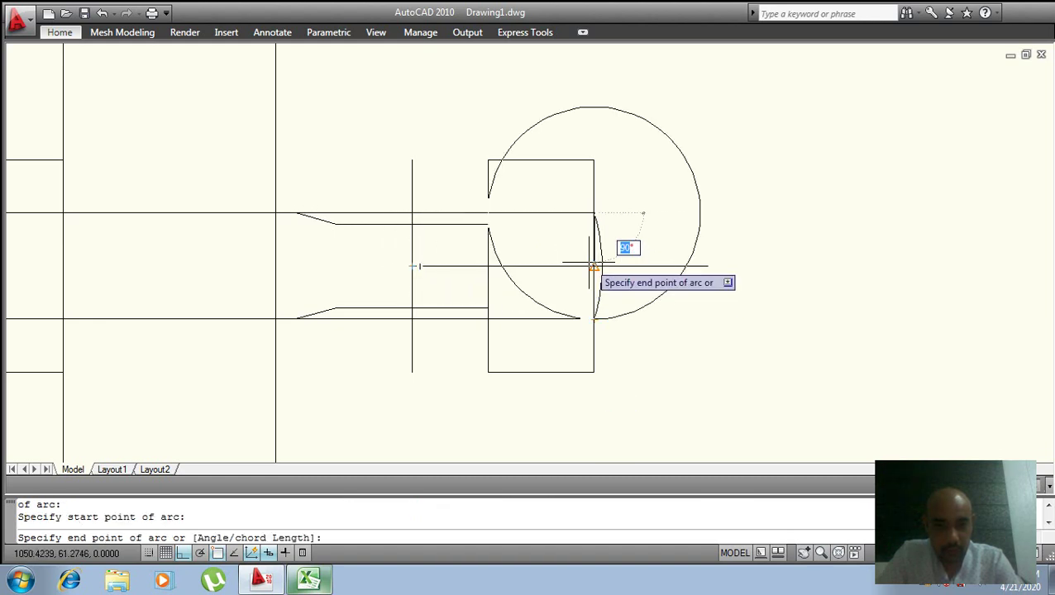
{"action": "key", "text": "Escape"}
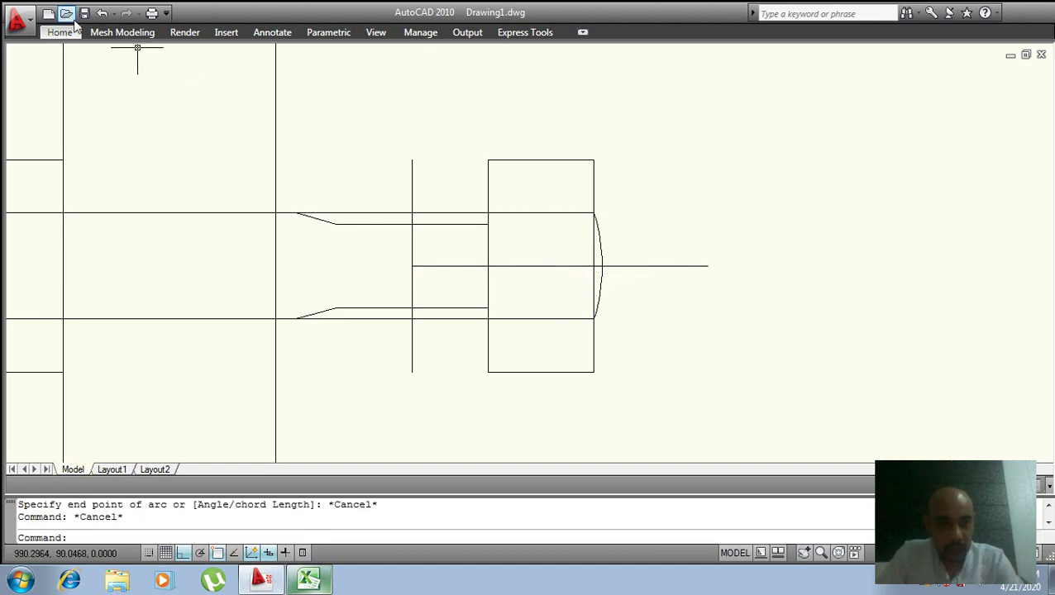
{"action": "left_click", "coordinate": [66, 36]}
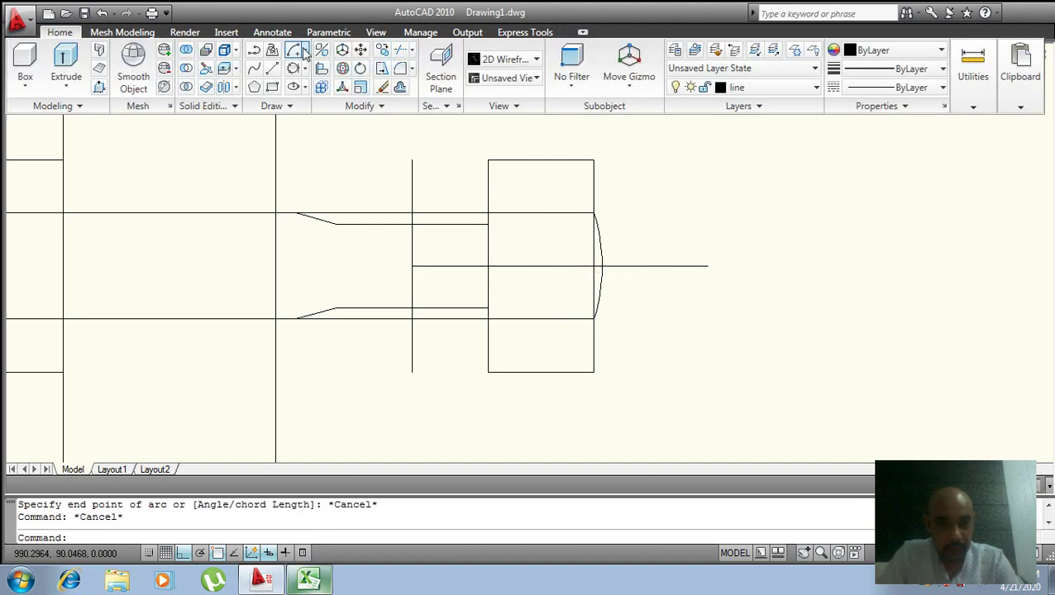
{"action": "left_click", "coordinate": [305, 70]}
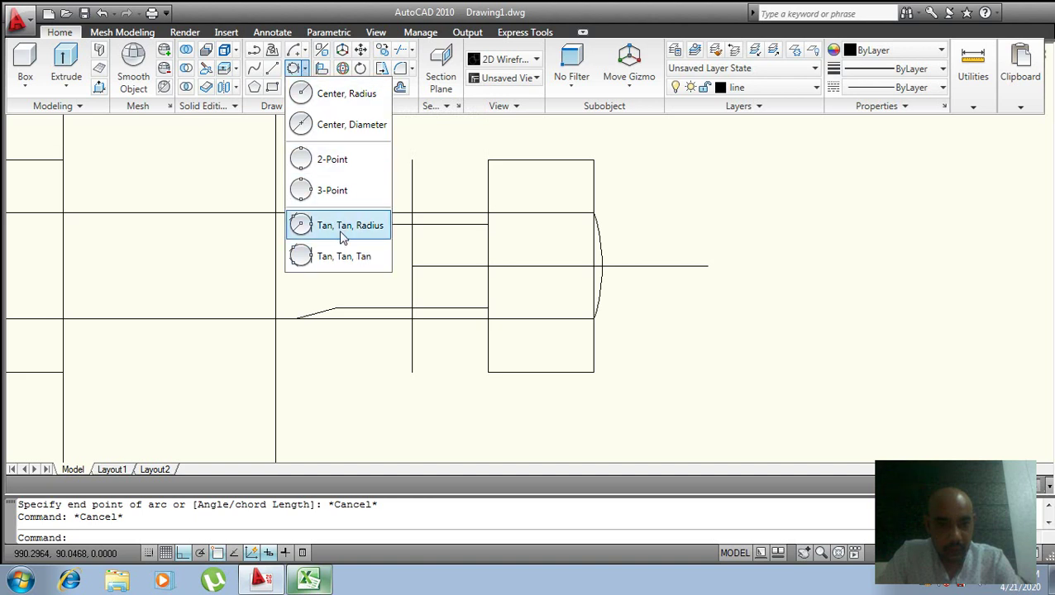
{"action": "left_click", "coordinate": [348, 261]}
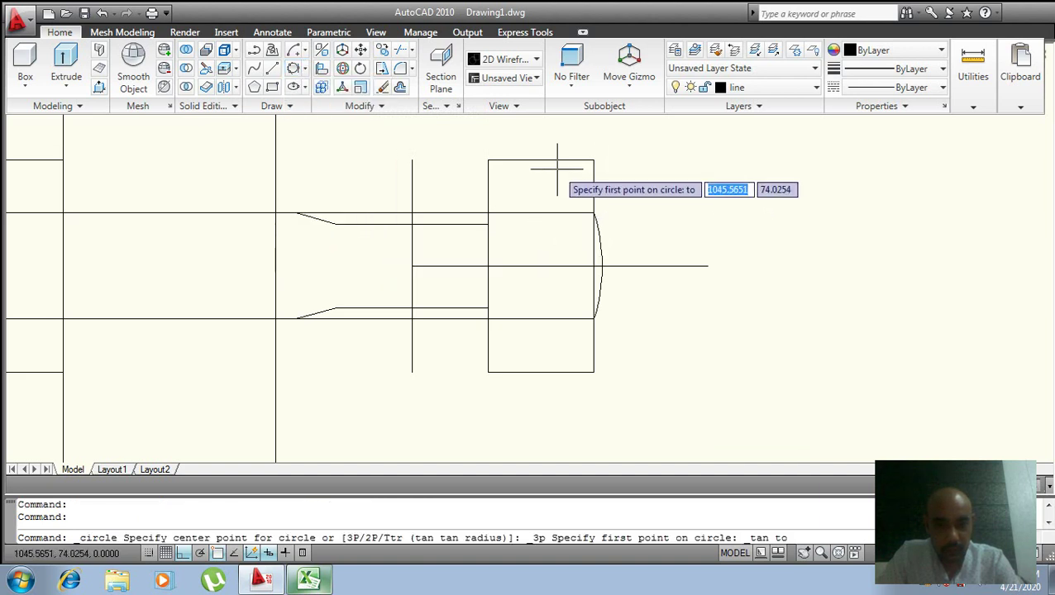
{"action": "key", "text": "Escape"}
{"action": "key", "text": "Escape"}
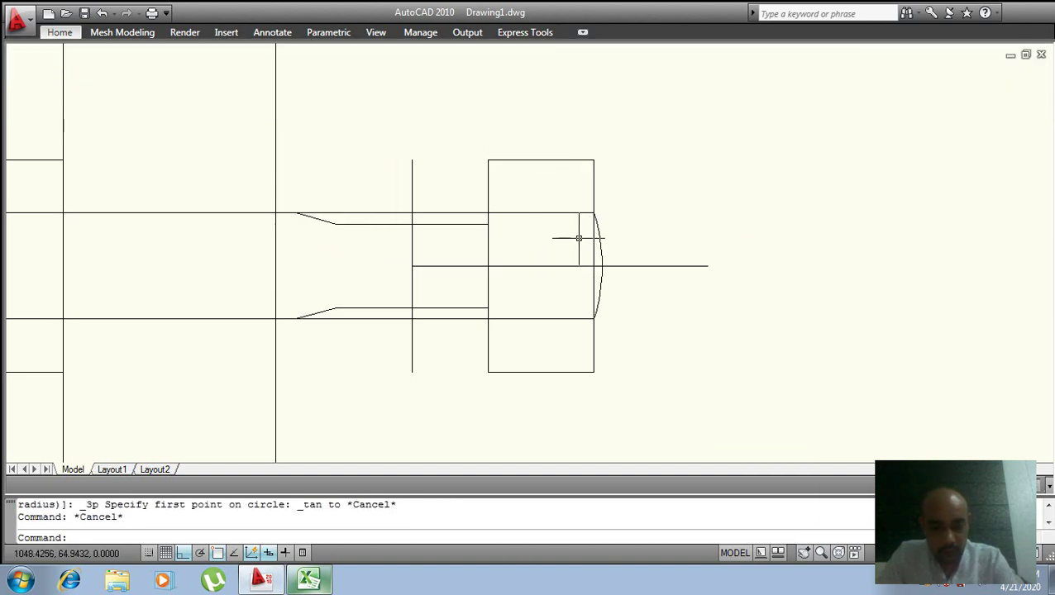
{"action": "type", "text": "c"}
{"action": "key", "text": "Return"}
{"action": "type", "text": "ttr"}
{"action": "key", "text": "Return"}
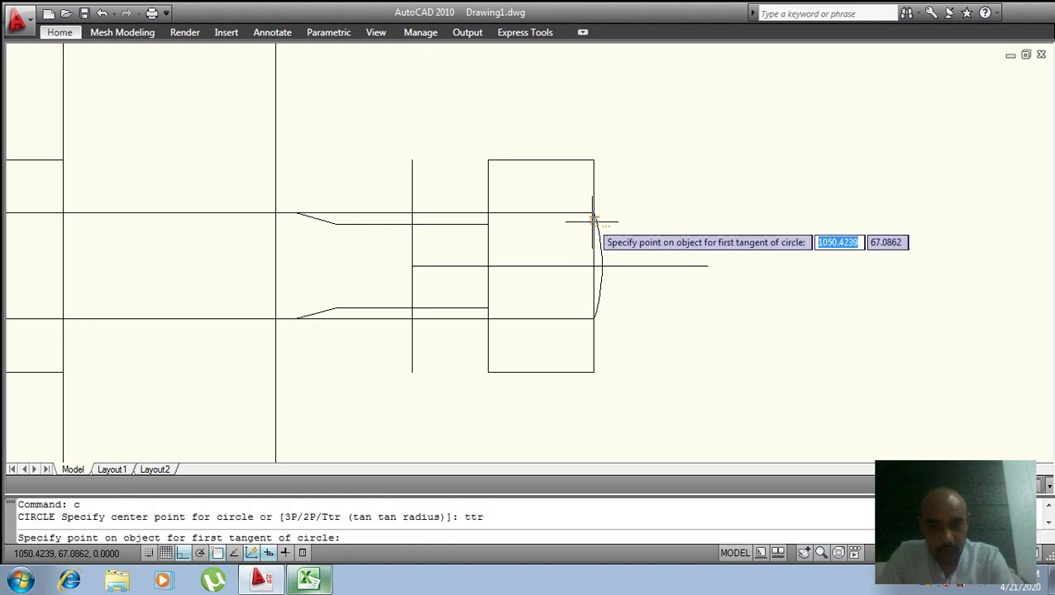
{"action": "left_click", "coordinate": [565, 213]}
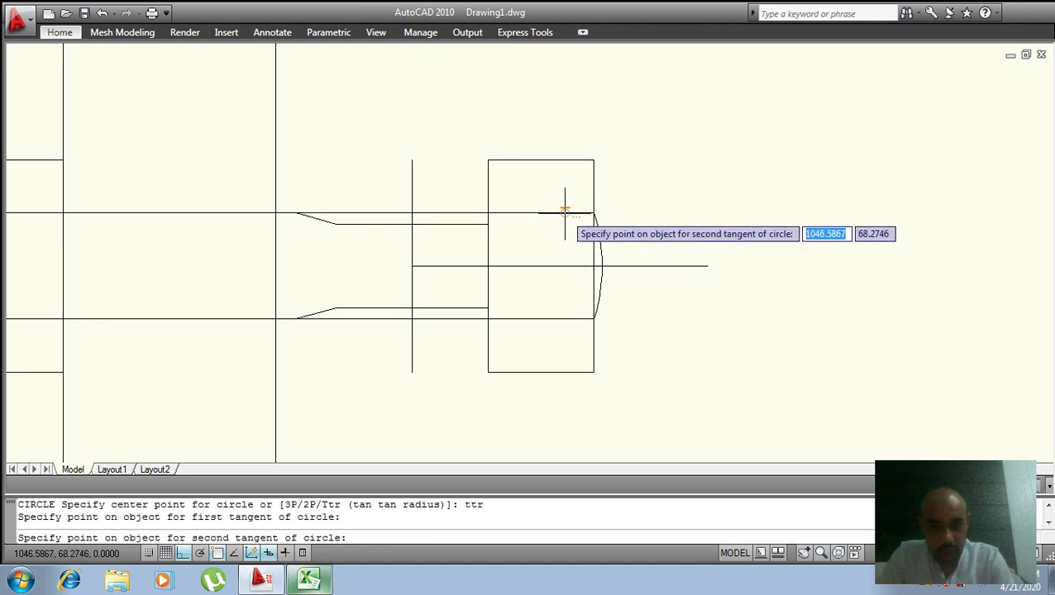
{"action": "left_click", "coordinate": [572, 316]}
{"action": "type", "text": "24"}
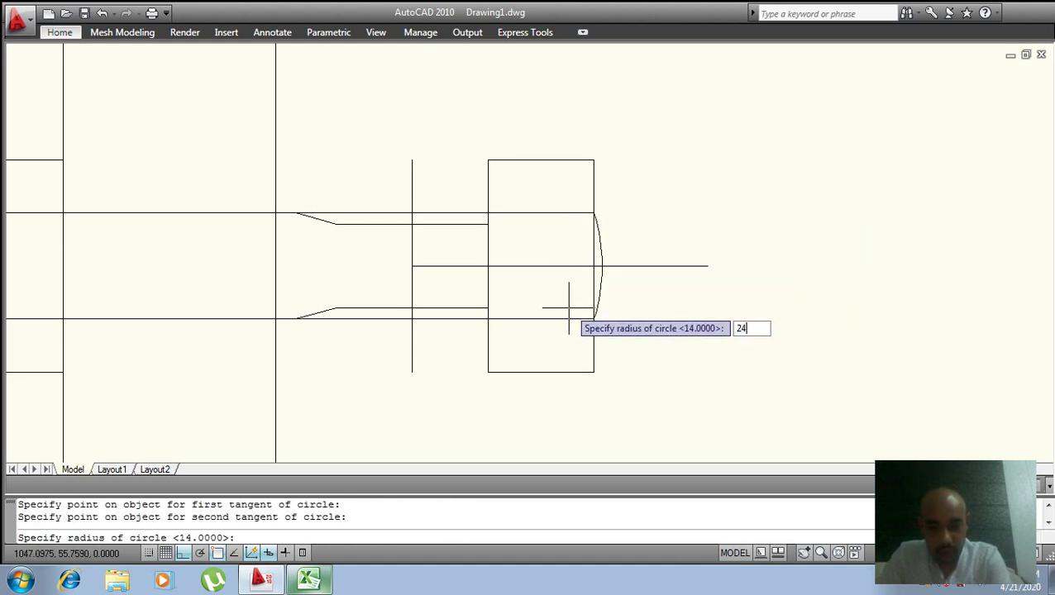
{"action": "key", "text": "Return"}
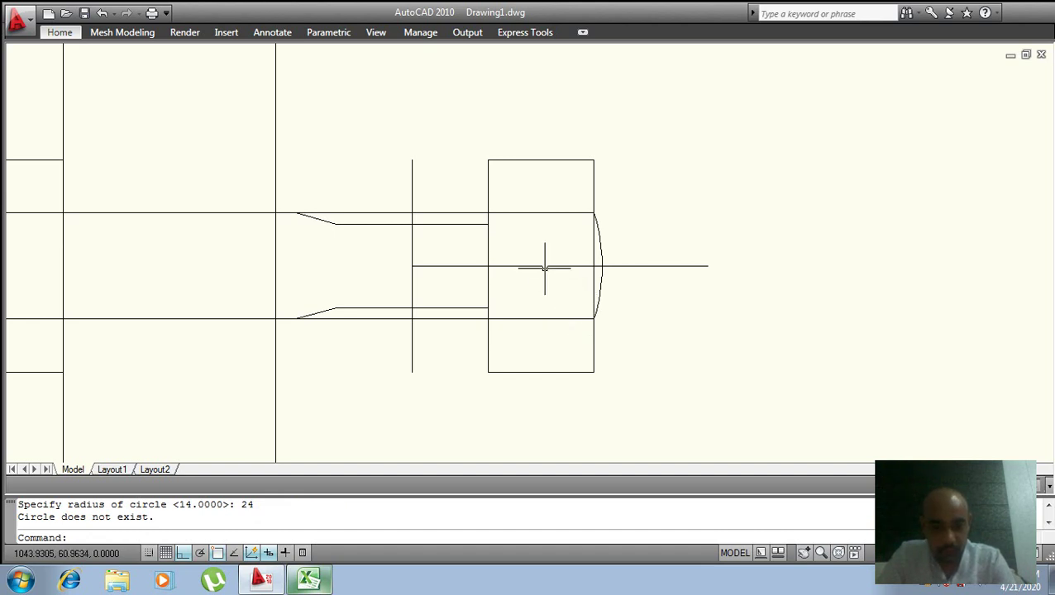
{"action": "type", "text": "c"}
{"action": "key", "text": "Return"}
{"action": "type", "text": "ttr"}
{"action": "key", "text": "Return"}
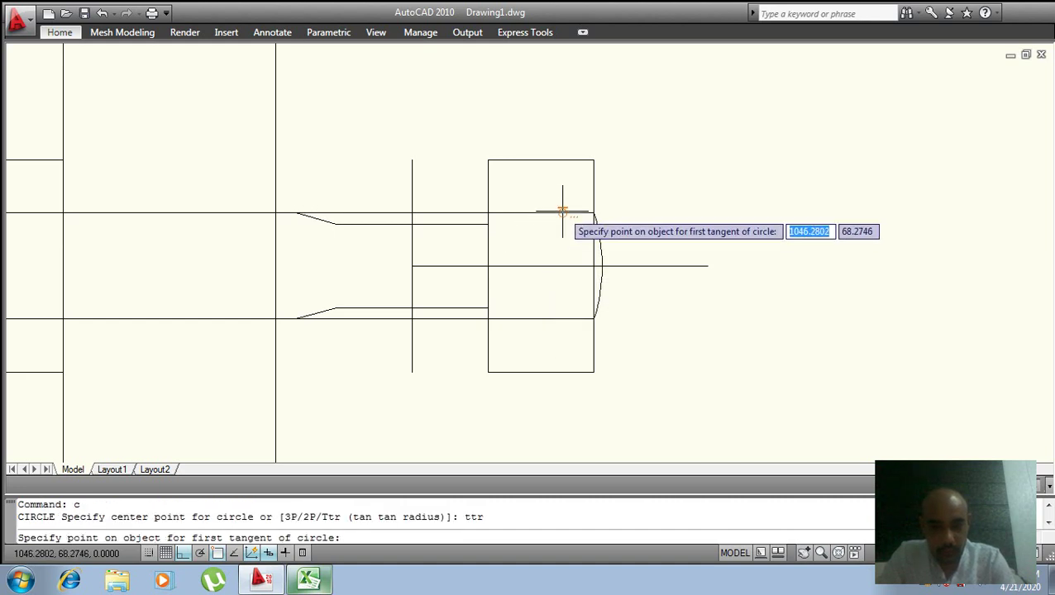
{"action": "left_click", "coordinate": [565, 213]}
{"action": "left_click", "coordinate": [558, 318]}
{"action": "type", "text": "1"}
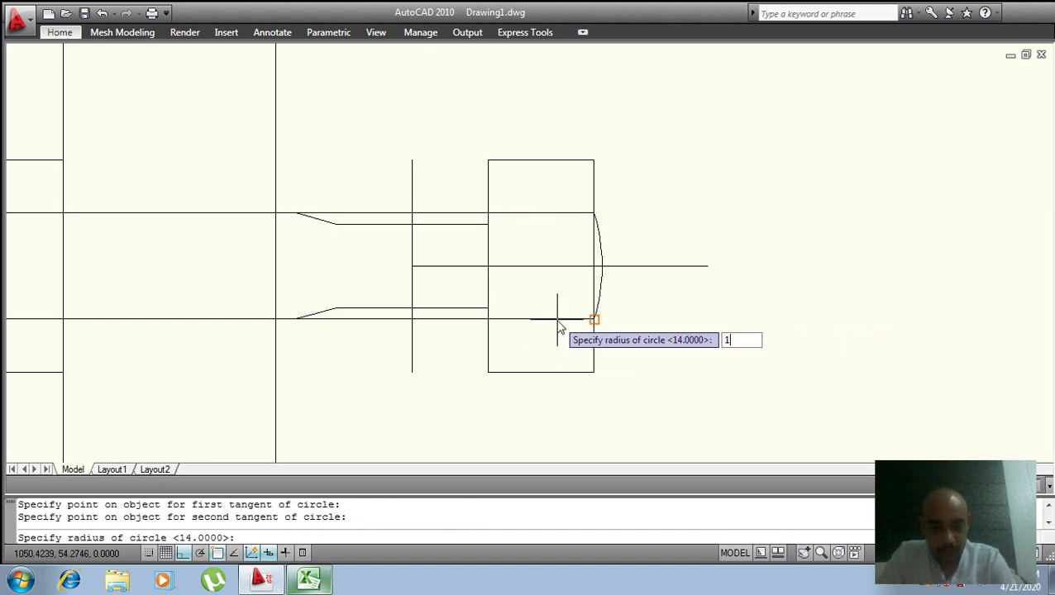
{"action": "key", "text": "Return"}
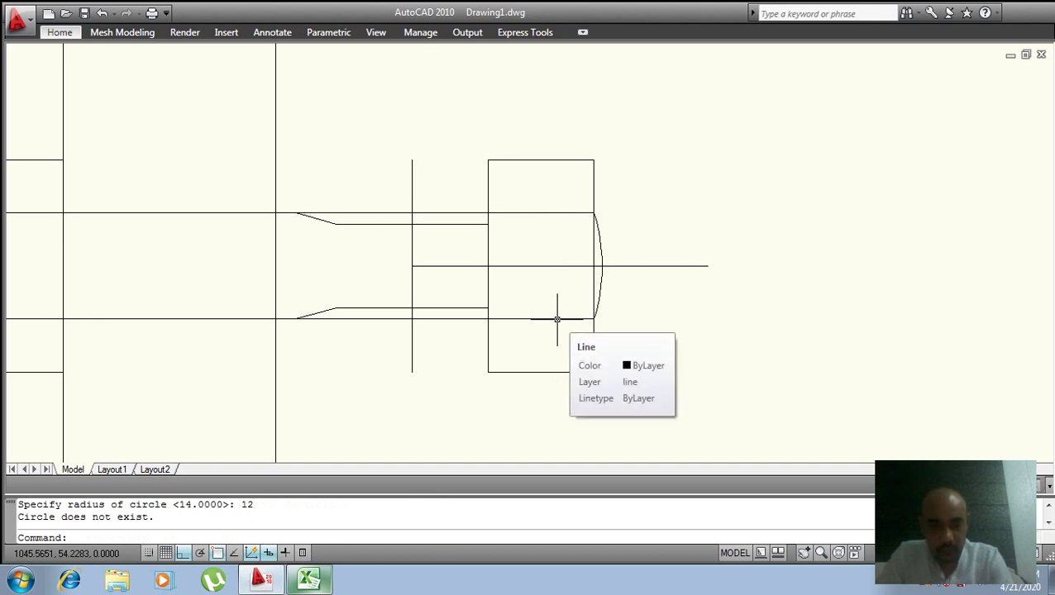
{"action": "key", "text": "Escape"}
{"action": "key", "text": "Escape"}
{"action": "left_click", "coordinate": [60, 32]}
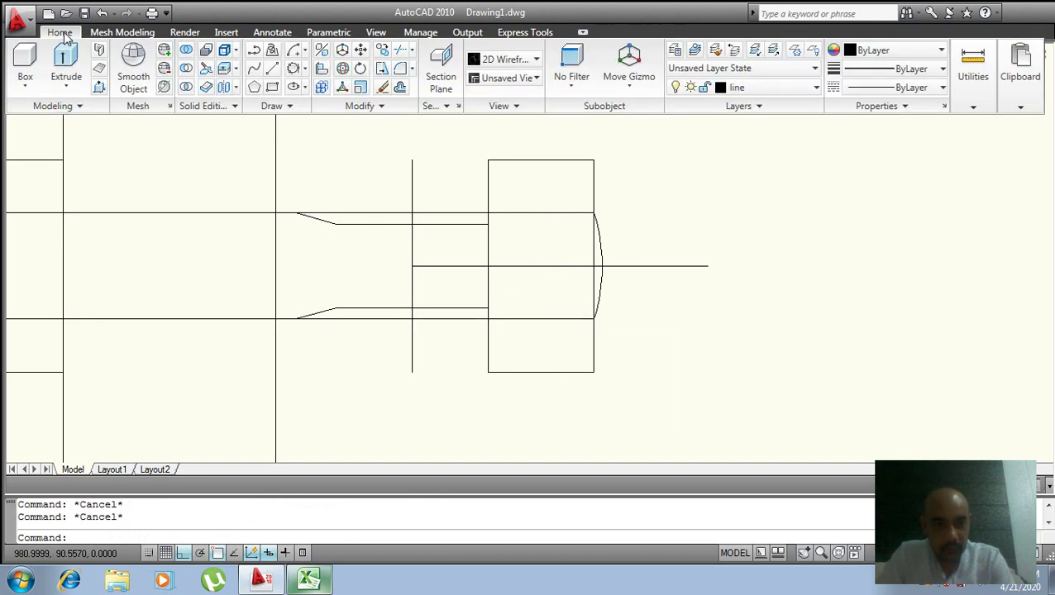
- Draw a circle tangent to the upper shaft line, the end arc, and the lower line
{"action": "left_click", "coordinate": [305, 88]}
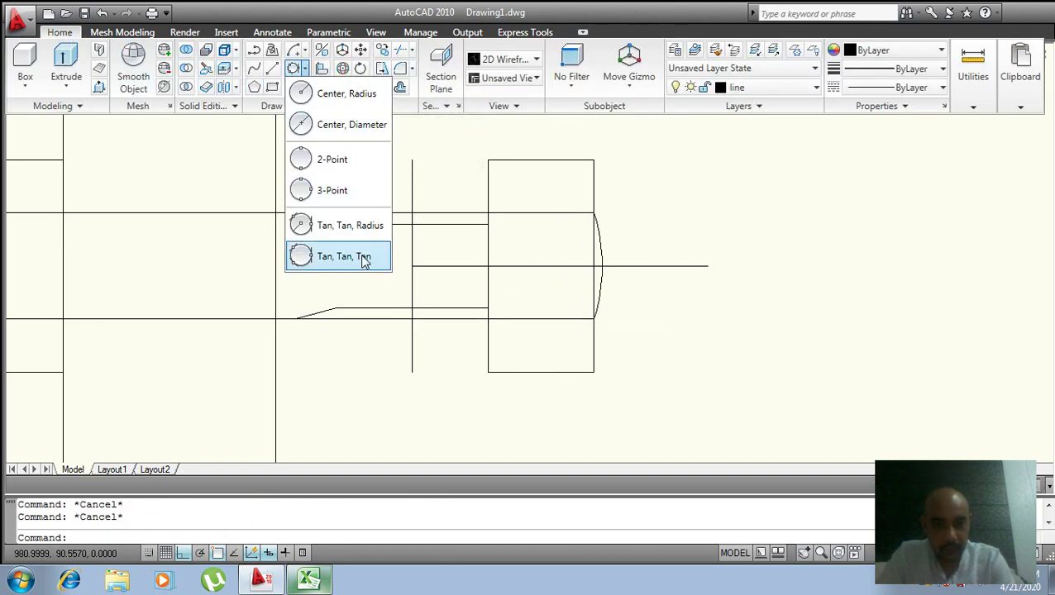
{"action": "left_click", "coordinate": [330, 259]}
{"action": "left_click", "coordinate": [531, 213]}
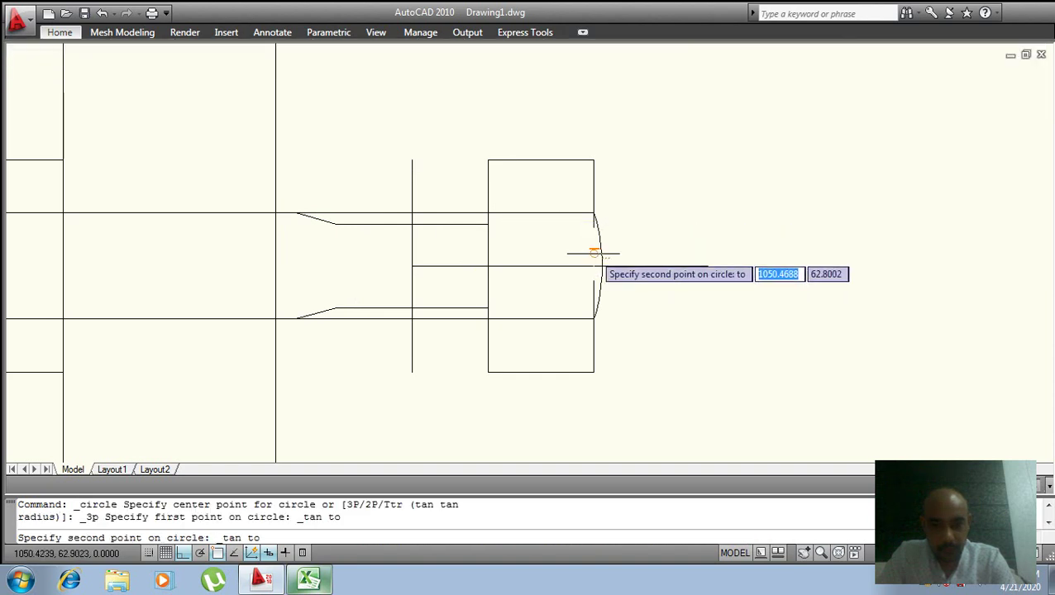
{"action": "left_click", "coordinate": [594, 252]}
{"action": "left_click", "coordinate": [558, 315]}
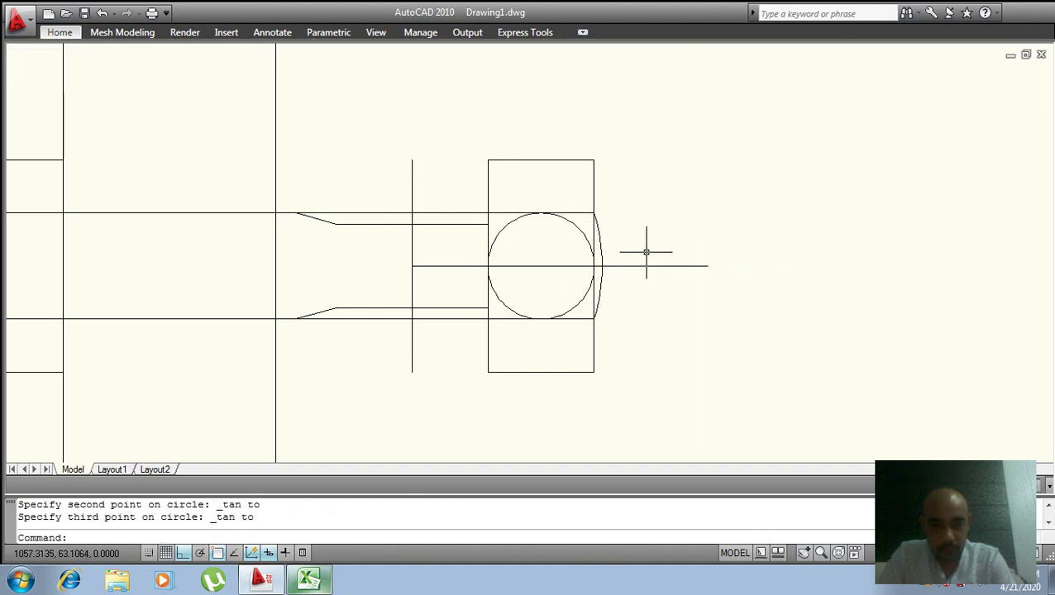
{"action": "scroll", "coordinate": [597, 227], "scroll_direction": "up", "scroll_amount": 1}
{"action": "key", "text": "Escape"}
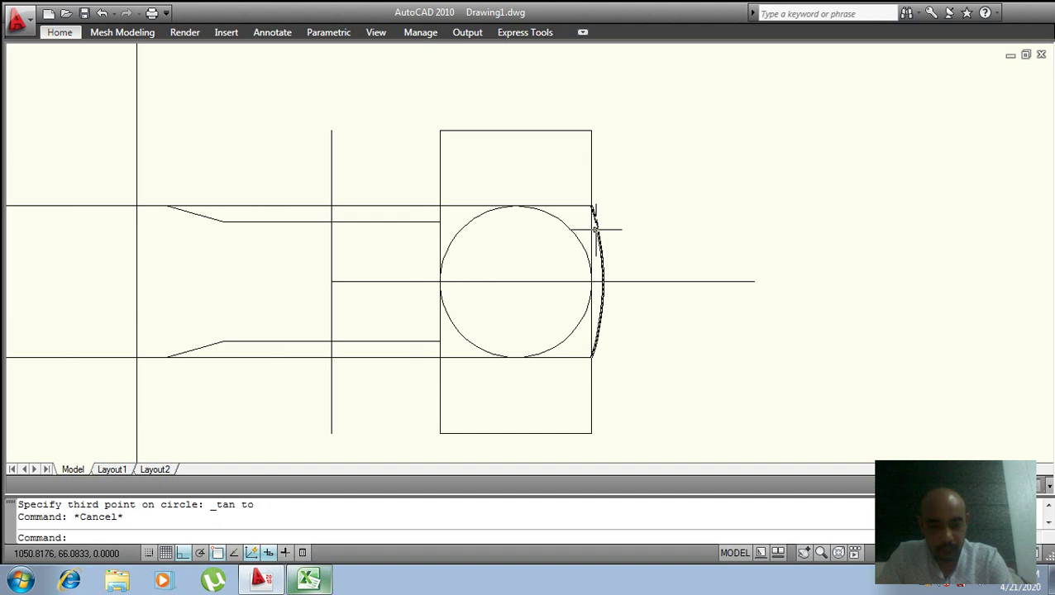
- Trim away the circle's left half
{"action": "type", "text": "tr"}
{"action": "key", "text": "Return"}
{"action": "key", "text": "Return"}
{"action": "left_click", "coordinate": [468, 219]}
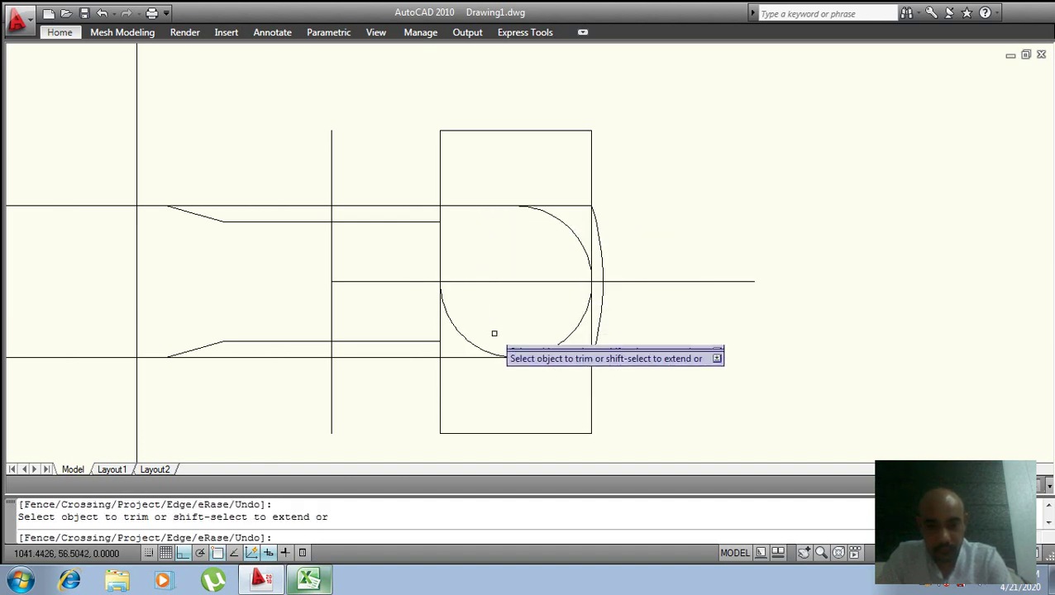
{"action": "left_click", "coordinate": [478, 346]}
{"action": "key", "text": "Return"}
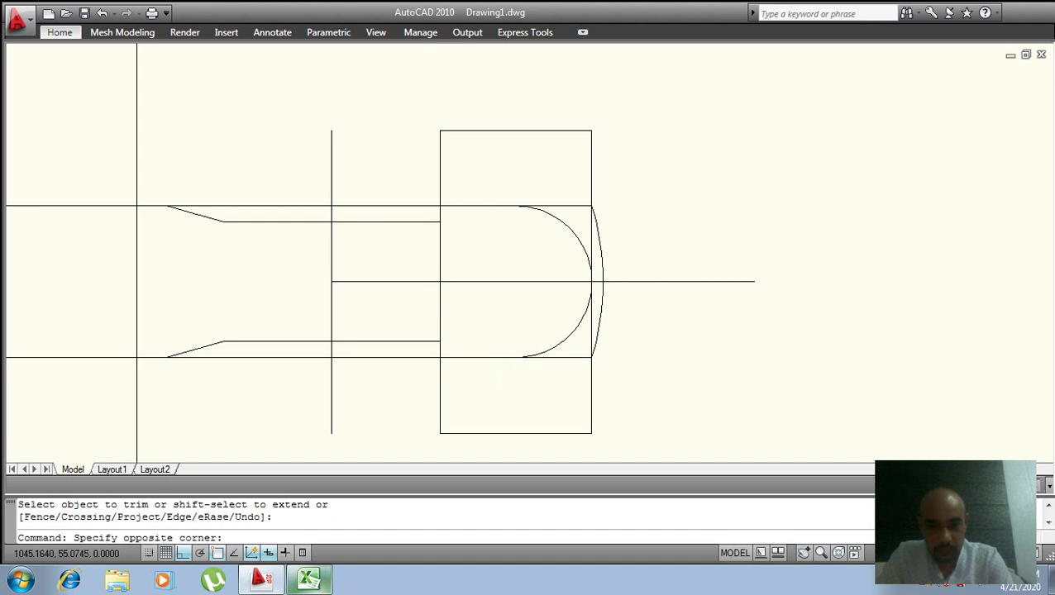
- Erase the leftover half-circle arc inside the nut
{"action": "left_click", "coordinate": [544, 350]}
{"action": "left_click", "coordinate": [516, 357]}
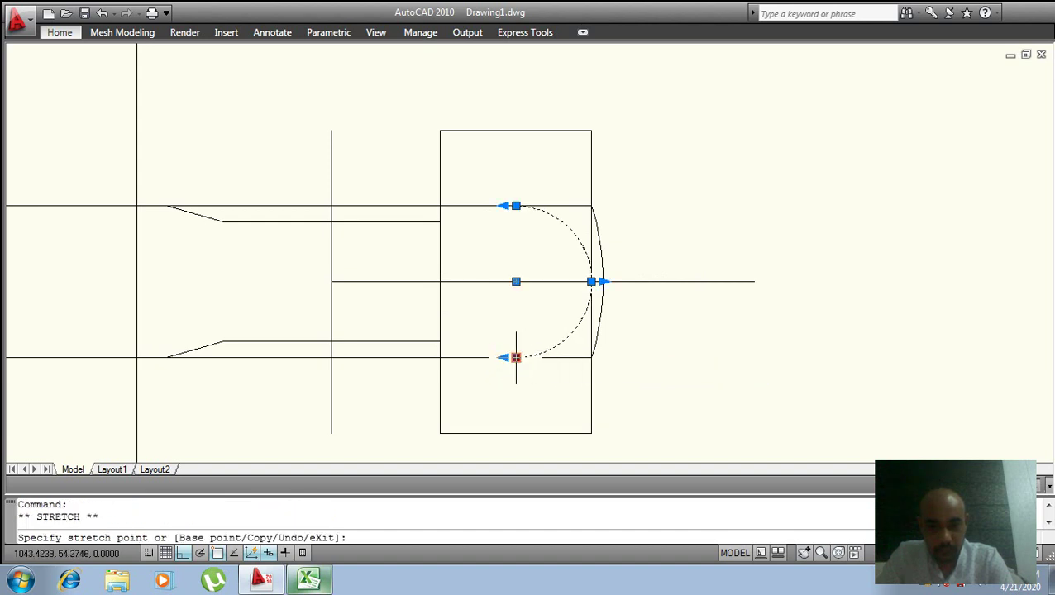
{"action": "left_click", "coordinate": [592, 357]}
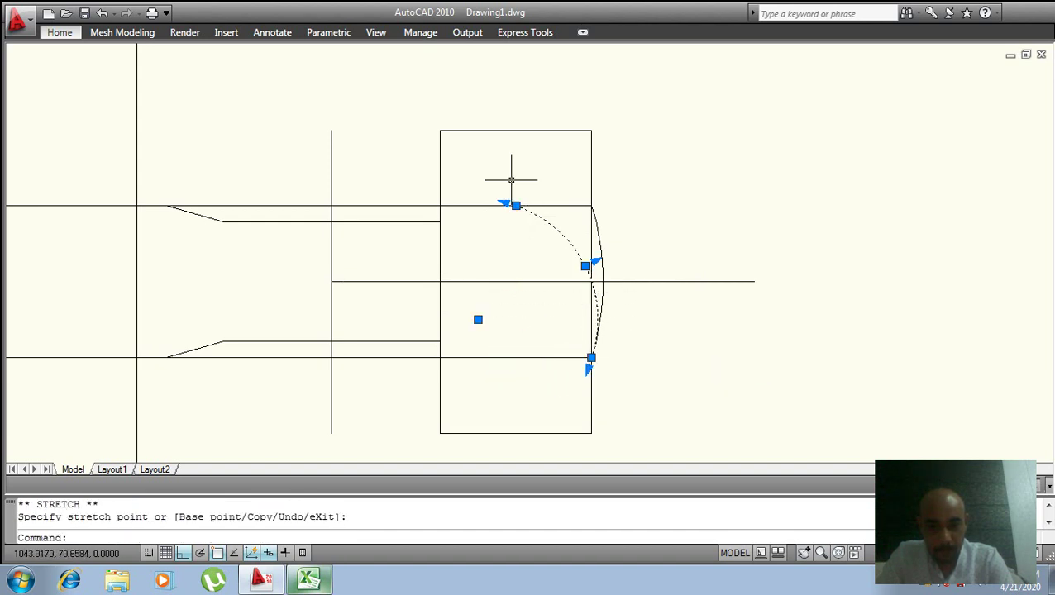
{"action": "left_click", "coordinate": [516, 206]}
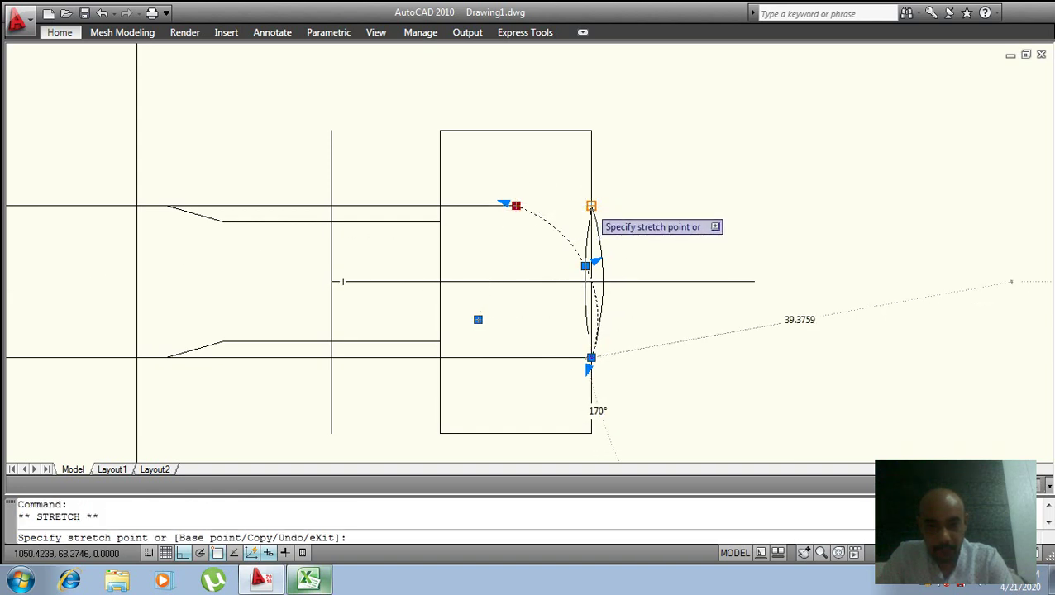
{"action": "key", "text": "Escape"}
{"action": "key", "text": "Escape"}
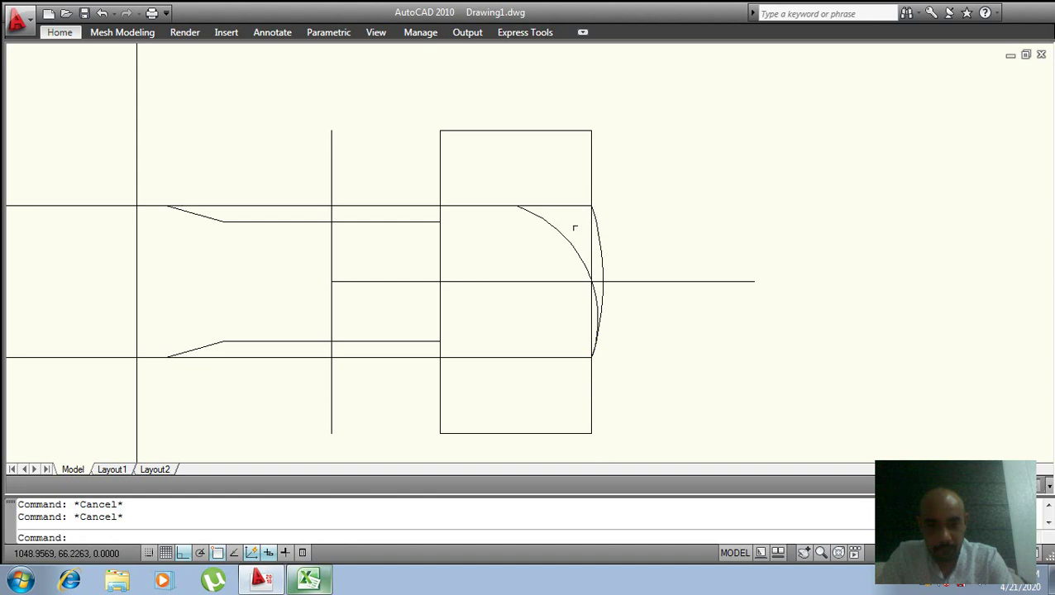
{"action": "left_click", "coordinate": [565, 238]}
{"action": "key", "text": "Return"}
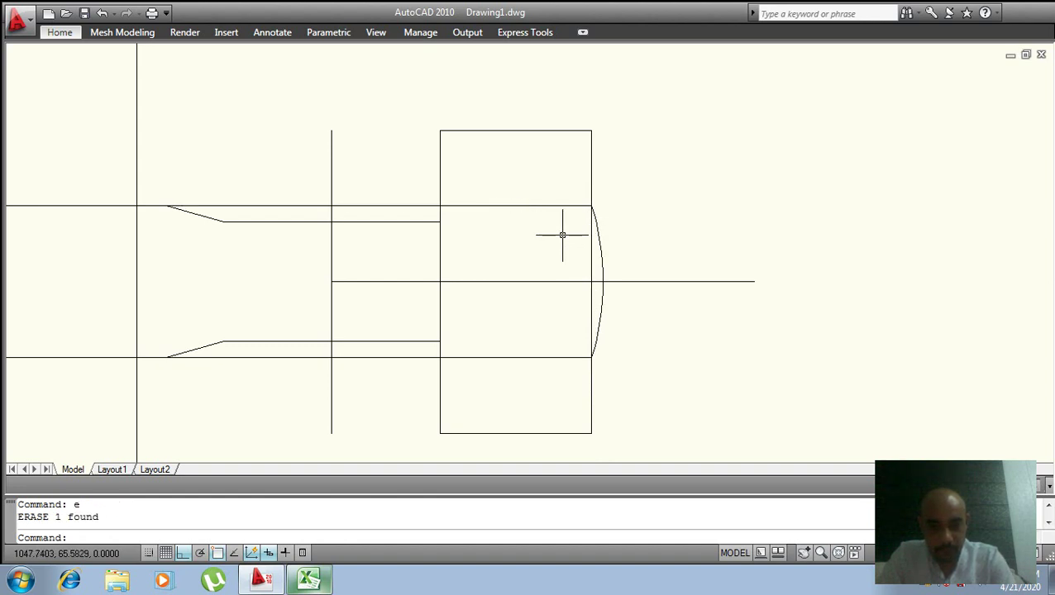
{"action": "middle_click_drag", "start_coordinate": [585, 157], "coordinate": [540, 184]}
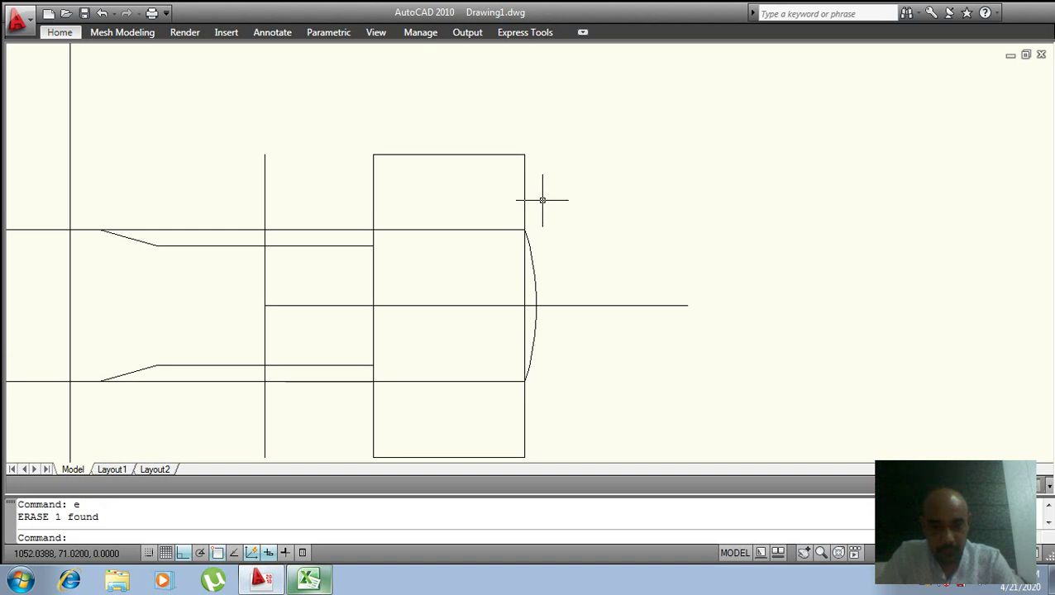
{"action": "scroll", "coordinate": [542, 200], "scroll_direction": "down", "scroll_amount": 3}
{"action": "scroll", "coordinate": [538, 203], "scroll_direction": "up", "scroll_amount": 2}
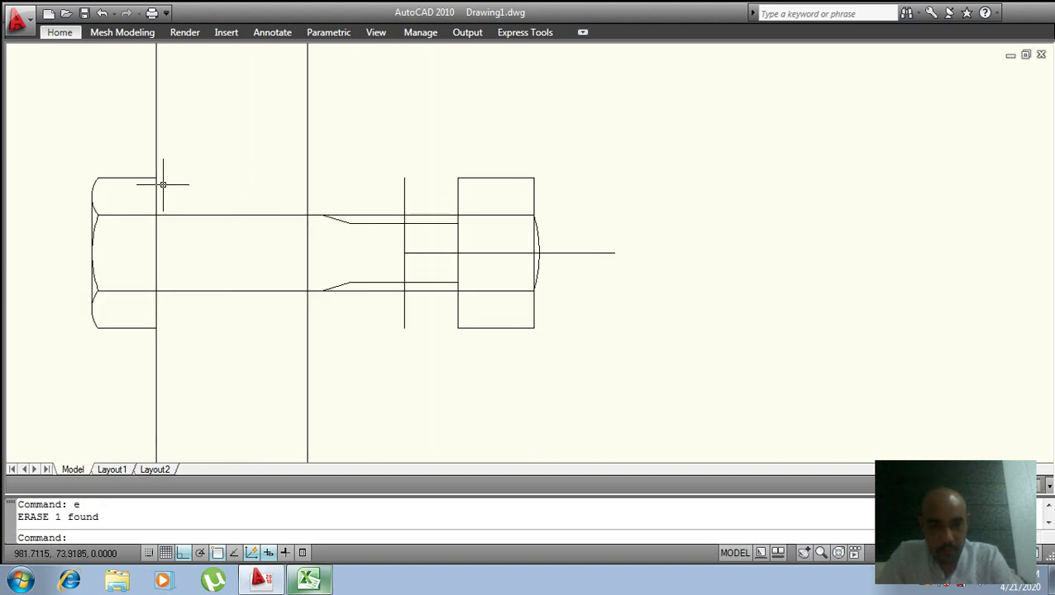
- Mirror the bolt head's end arcs onto the right-hand rectangle, keeping the originals
{"action": "type", "text": "mi"}
{"action": "key", "text": "Return"}
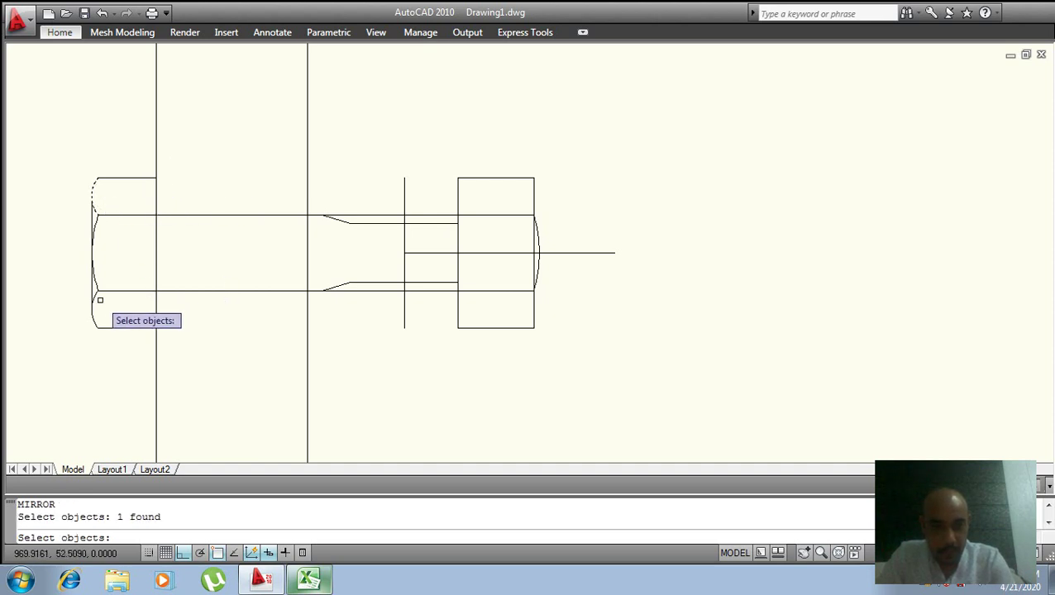
{"action": "key", "text": "Return"}
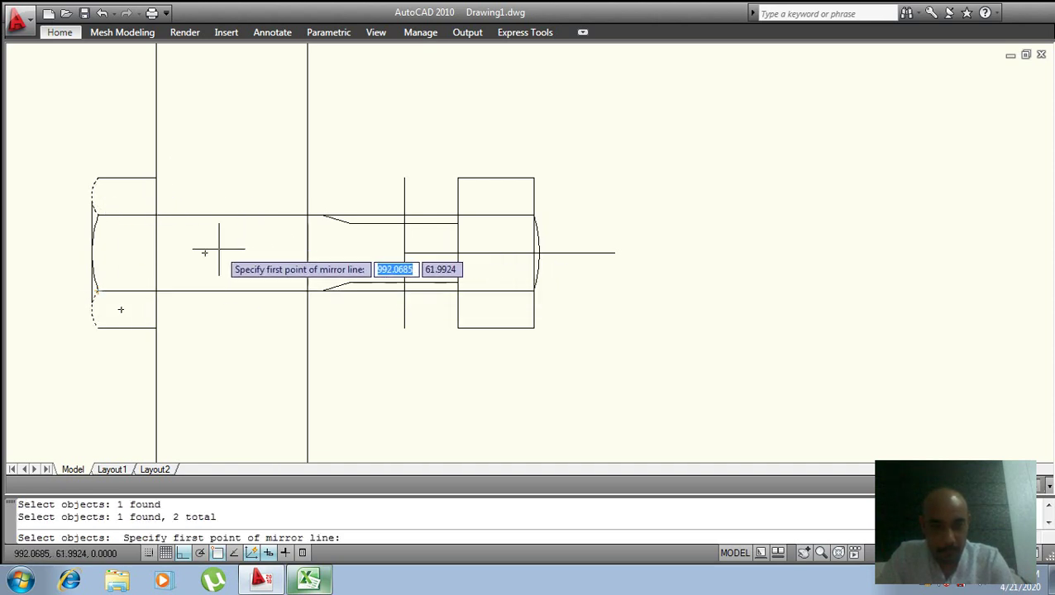
{"action": "scroll", "coordinate": [311, 216], "scroll_direction": "up", "scroll_amount": 3}
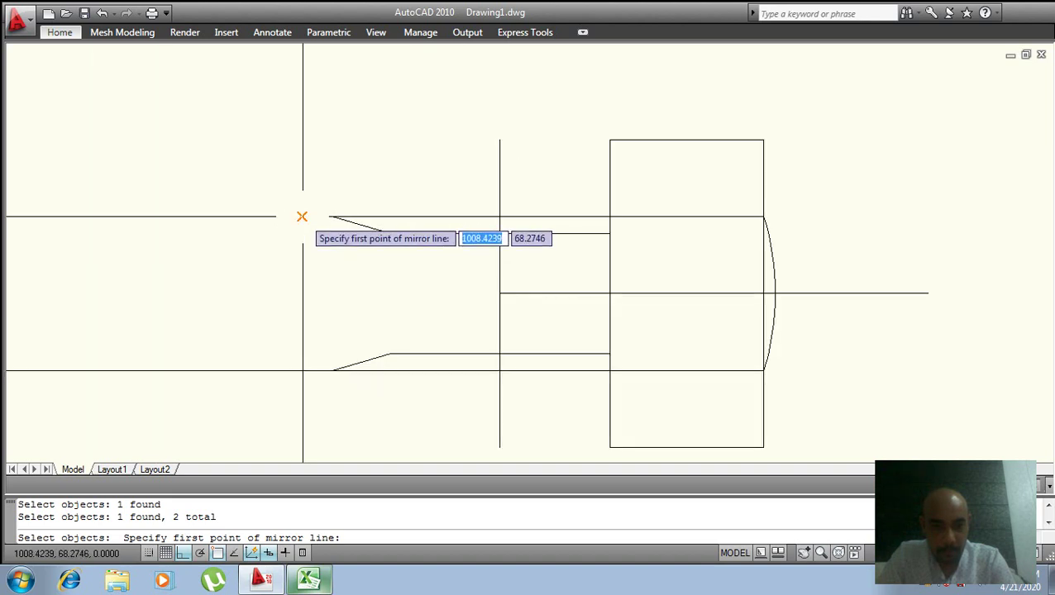
{"action": "left_click", "coordinate": [303, 216]}
{"action": "left_click", "coordinate": [320, 403]}
{"action": "key", "text": "Return"}
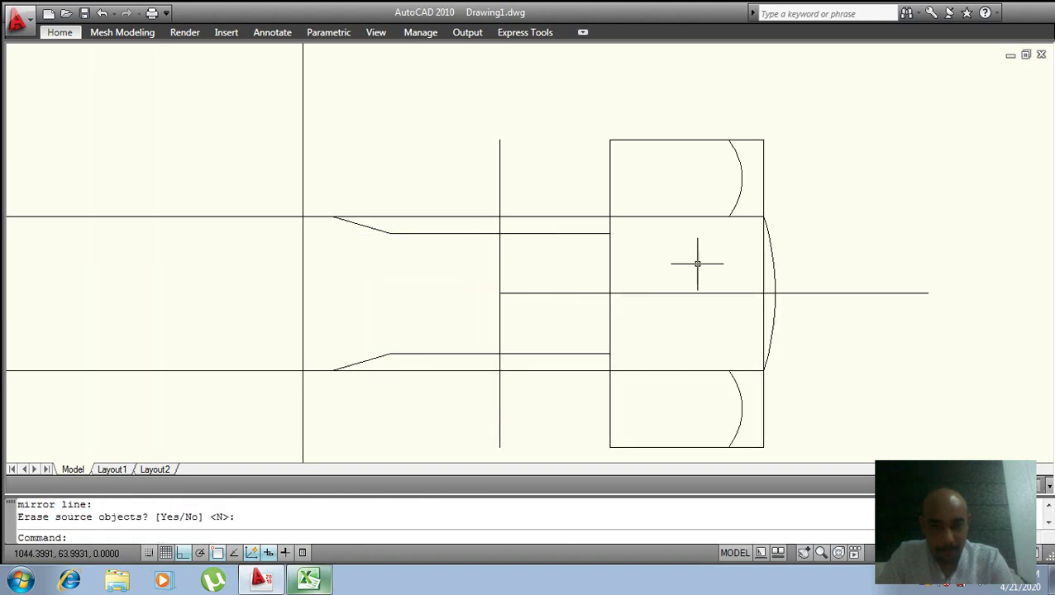
- Try stretching the upper mirrored arc's bulge with its grip, then undo and cancel
{"action": "left_click", "coordinate": [741, 178]}
{"action": "left_click", "coordinate": [742, 176]}
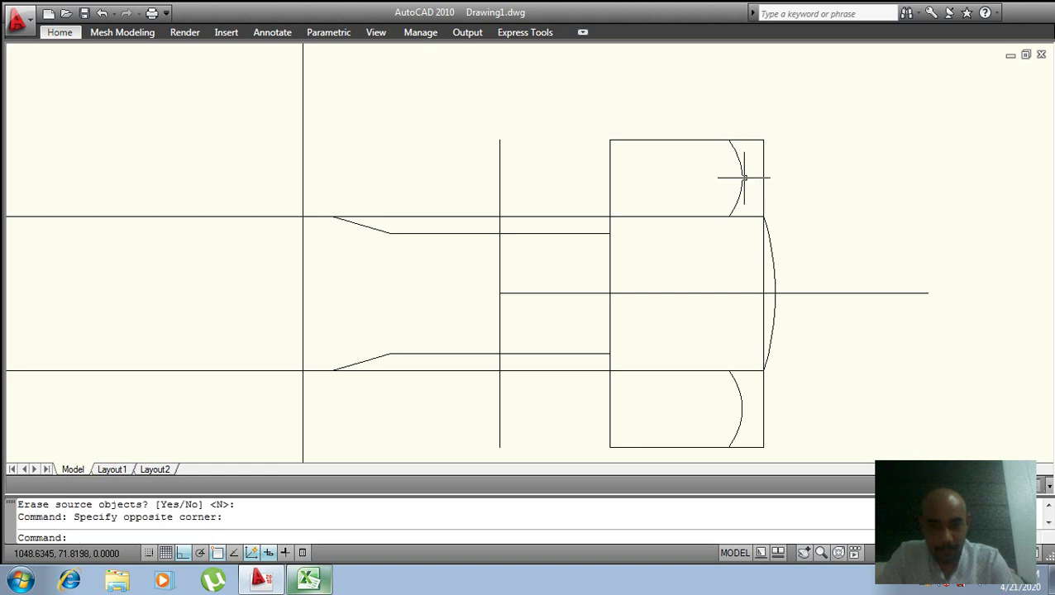
{"action": "left_click", "coordinate": [742, 179]}
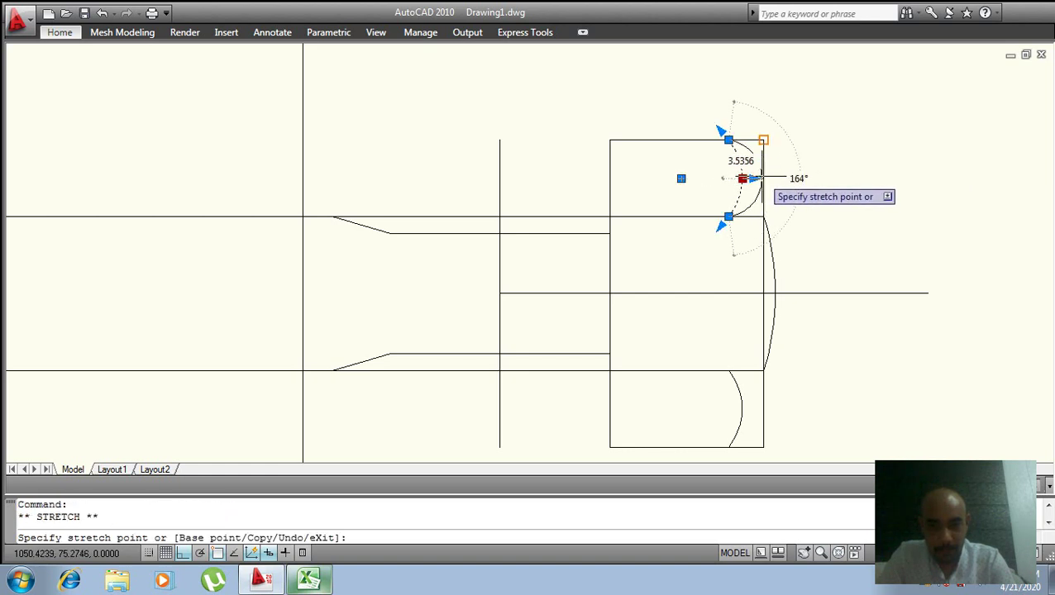
{"action": "left_click", "coordinate": [788, 178]}
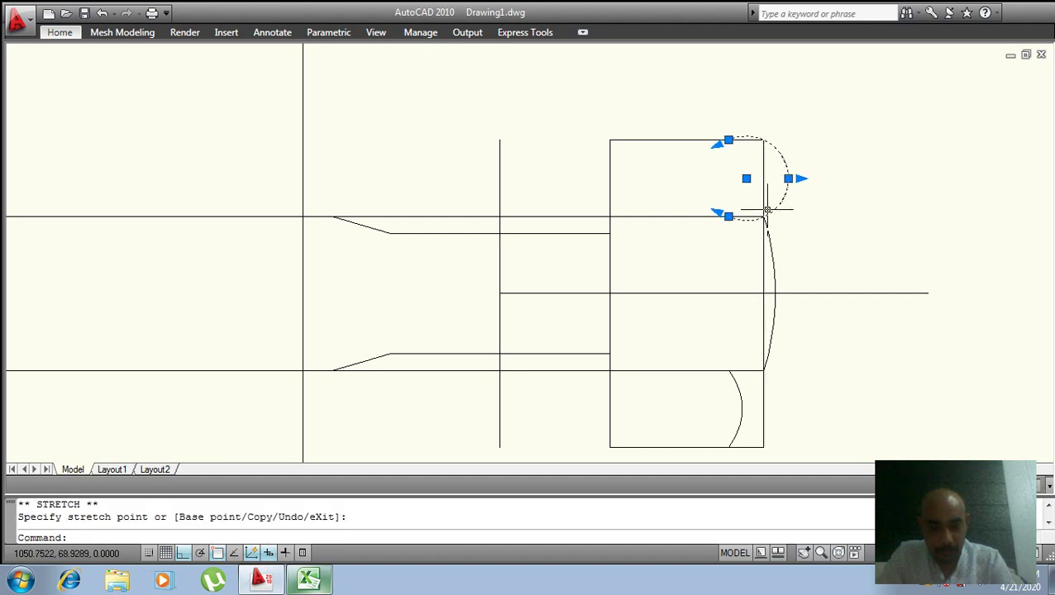
{"action": "key", "text": "ctrl+z"}
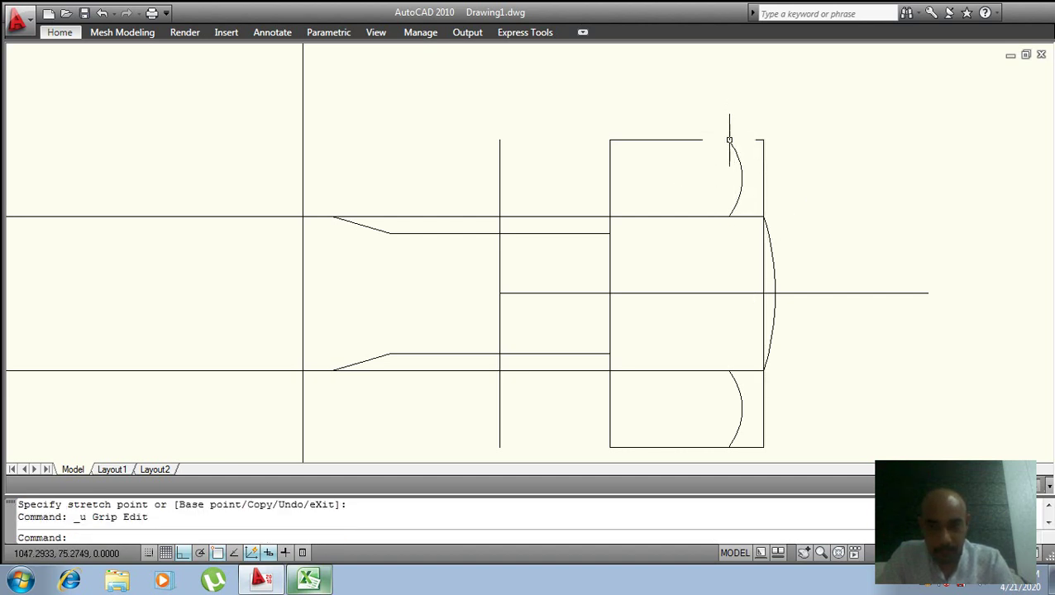
{"action": "left_click", "coordinate": [728, 143]}
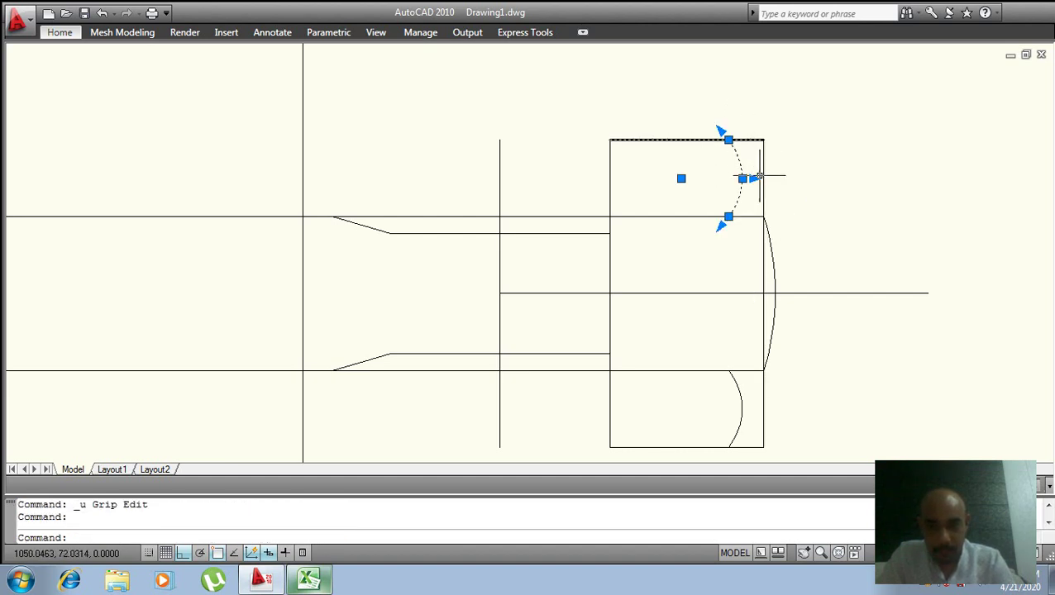
{"action": "left_click", "coordinate": [682, 178]}
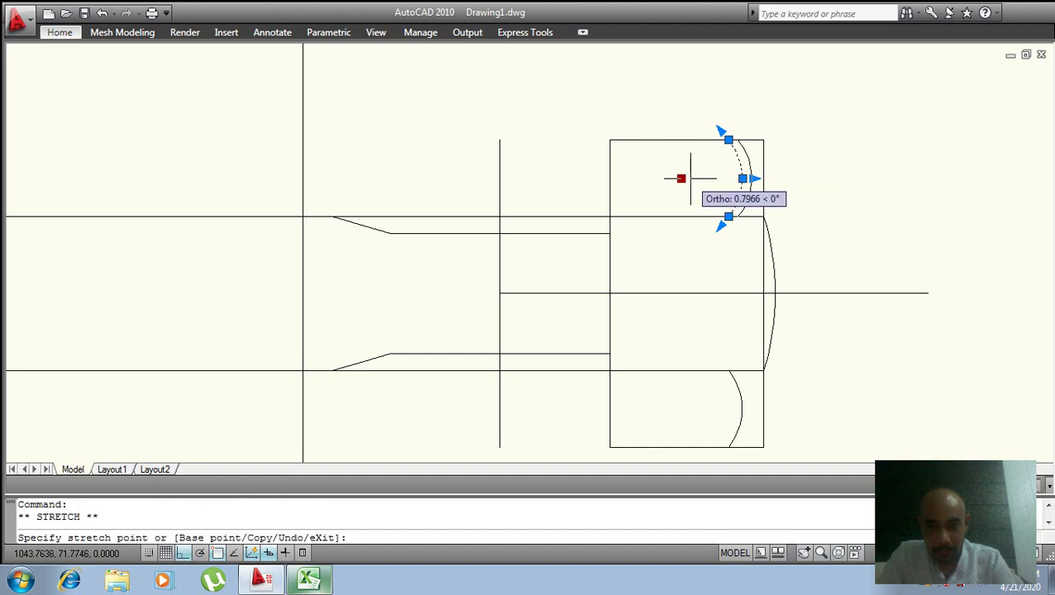
{"action": "key", "text": "Escape"}
{"action": "left_click", "coordinate": [847, 187]}
{"action": "key", "text": "Escape"}
{"action": "key", "text": "Escape"}
- Try reshaping the lower mirrored arc by its middle grip, then abandon the edit
{"action": "scroll", "coordinate": [790, 240], "scroll_direction": "down", "scroll_amount": 4}
{"action": "scroll", "coordinate": [788, 244], "scroll_direction": "up", "scroll_amount": 1}
{"action": "scroll", "coordinate": [782, 242], "scroll_direction": "up", "scroll_amount": 3}
{"action": "scroll", "coordinate": [793, 248], "scroll_direction": "up", "scroll_amount": 3}
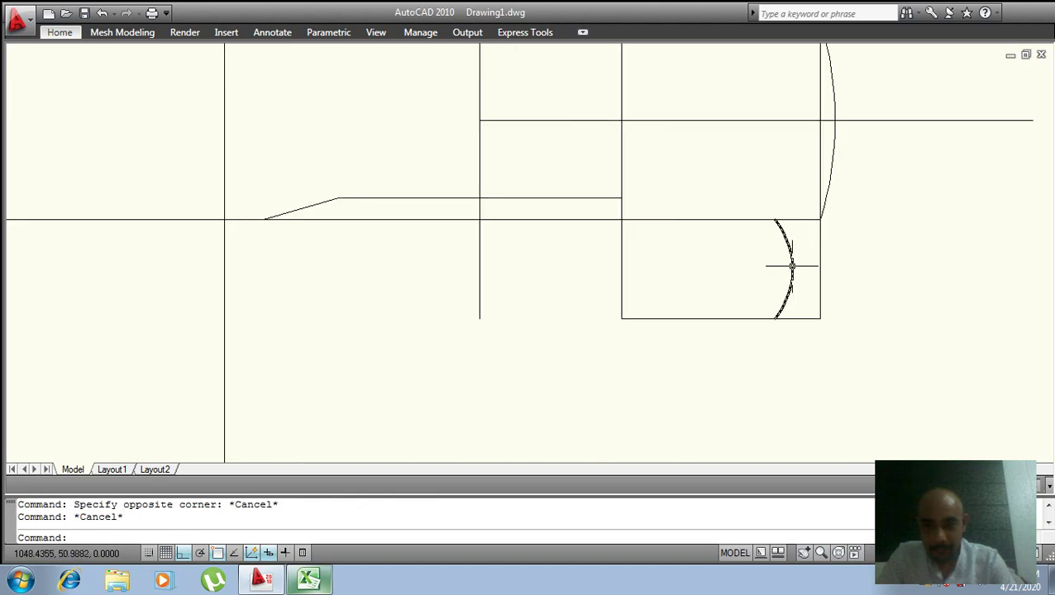
{"action": "left_click", "coordinate": [792, 266]}
{"action": "left_click", "coordinate": [716, 269]}
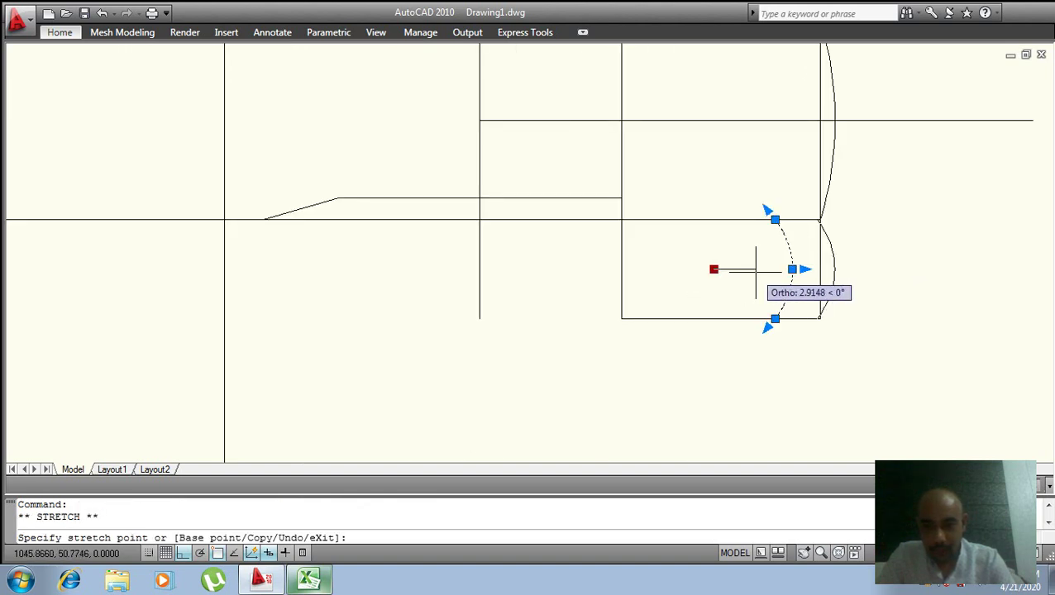
{"action": "key", "text": "Escape"}
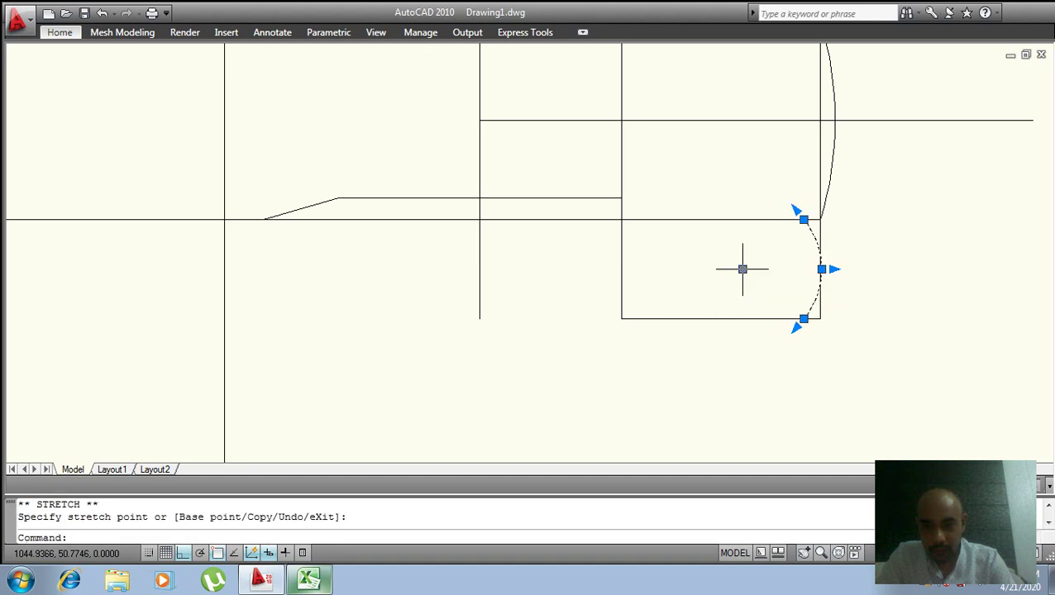
{"action": "key", "text": "Escape"}
- Pan and zoom the view to centre the bolt
{"action": "scroll", "coordinate": [869, 240], "scroll_direction": "up", "scroll_amount": 3}
{"action": "scroll", "coordinate": [794, 228], "scroll_direction": "down", "scroll_amount": 4}
{"action": "scroll", "coordinate": [758, 226], "scroll_direction": "down", "scroll_amount": 2}
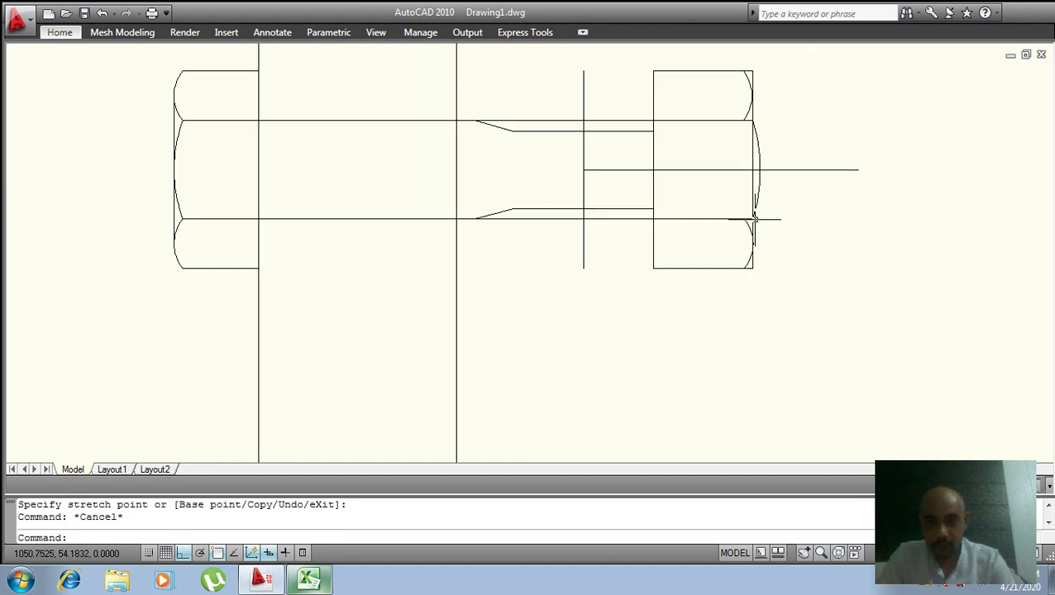
{"action": "middle_click_drag", "start_coordinate": [697, 188], "coordinate": [634, 210]}
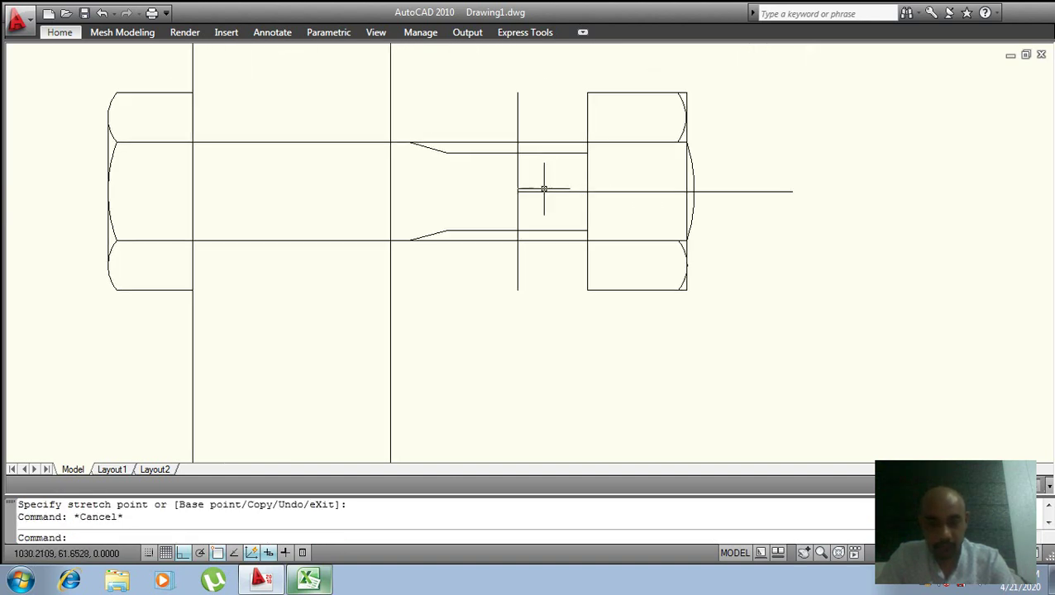
{"action": "scroll", "coordinate": [659, 142], "scroll_direction": "up", "scroll_amount": 2}
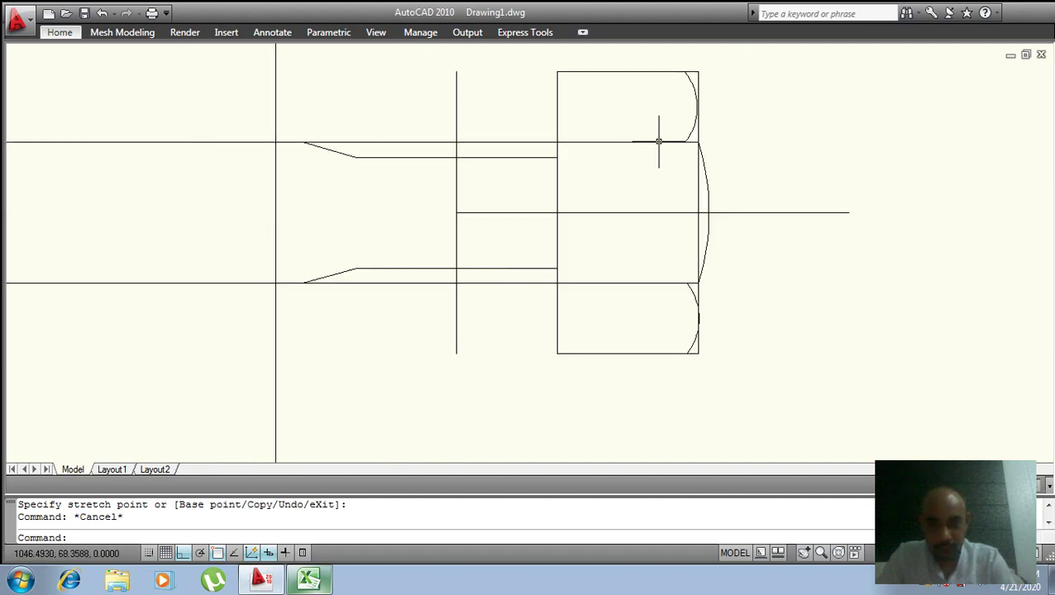
{"action": "left_click", "coordinate": [59, 34]}
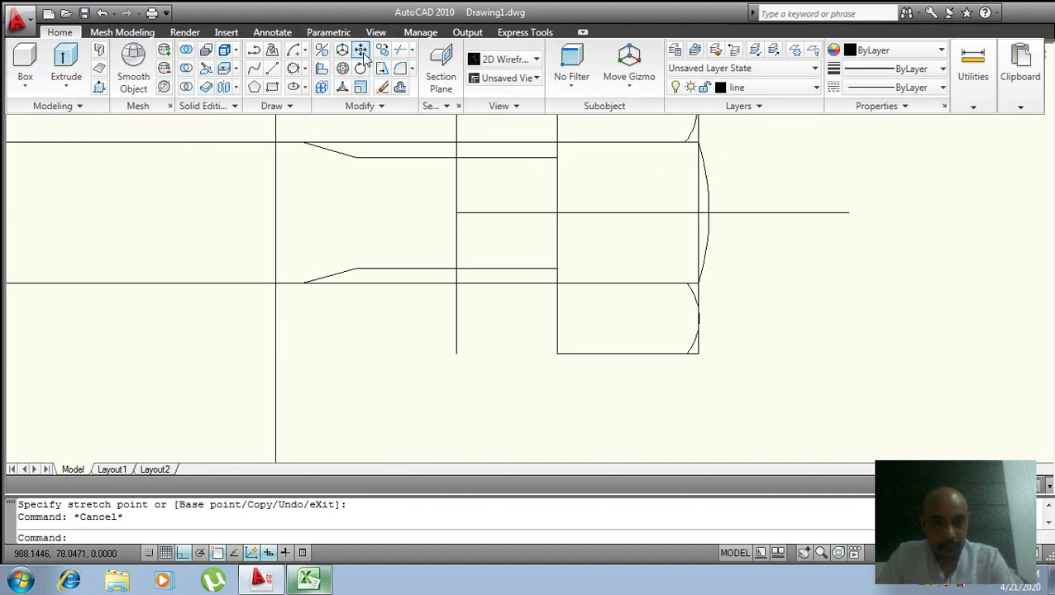
- Draw a start-end-radius arc of radius 24 across the nut's end face
{"action": "left_click", "coordinate": [304, 52]}
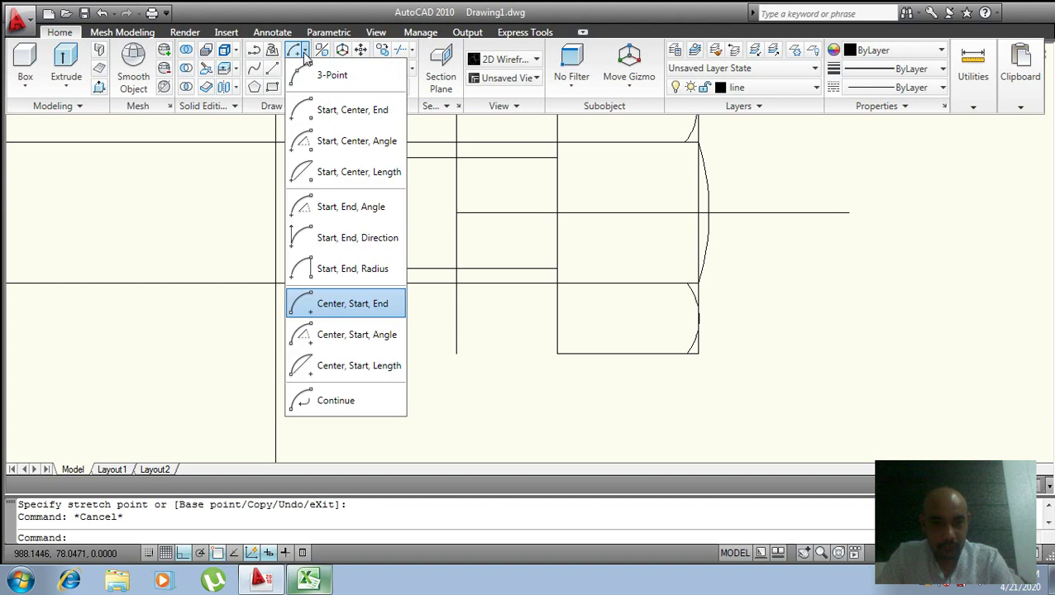
{"action": "left_click", "coordinate": [324, 275]}
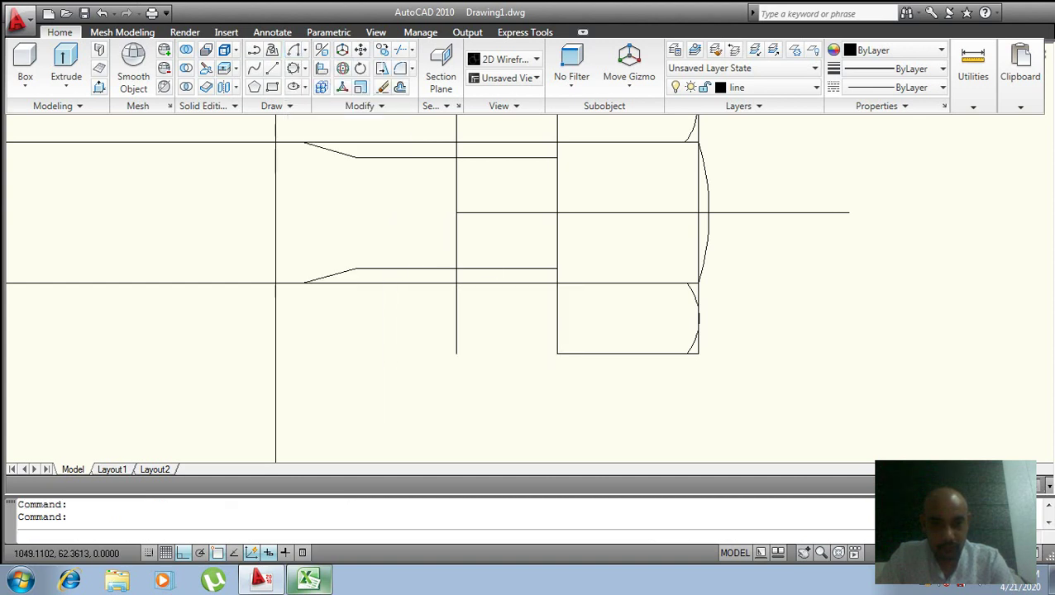
{"action": "left_click", "coordinate": [686, 142]}
{"action": "left_click", "coordinate": [686, 284]}
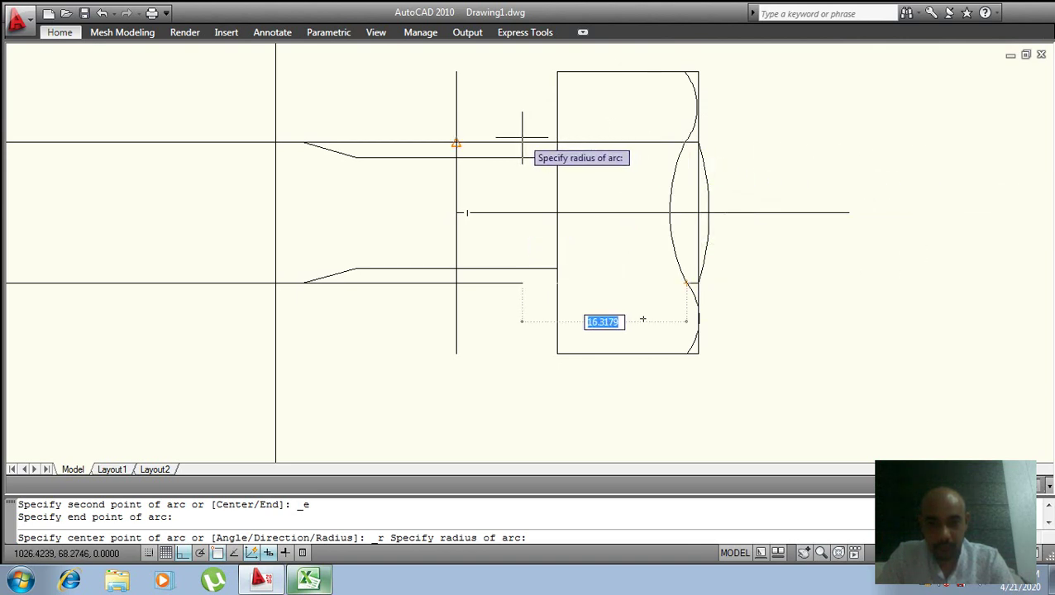
{"action": "type", "text": "24"}
{"action": "key", "text": "Return"}
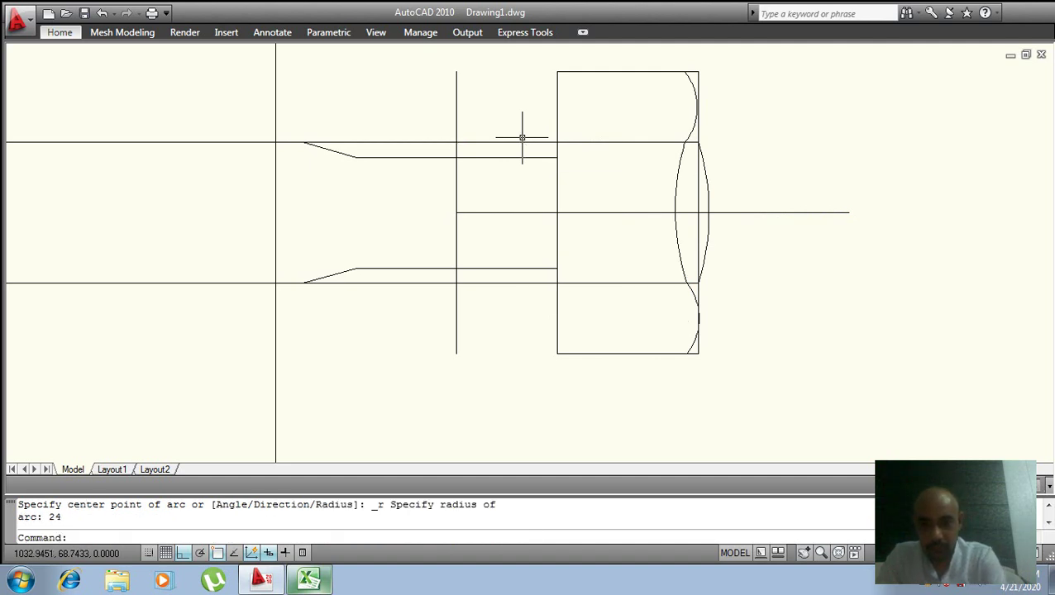
{"action": "scroll", "coordinate": [693, 161], "scroll_direction": "up", "scroll_amount": 3}
{"action": "scroll", "coordinate": [687, 166], "scroll_direction": "down", "scroll_amount": 2}
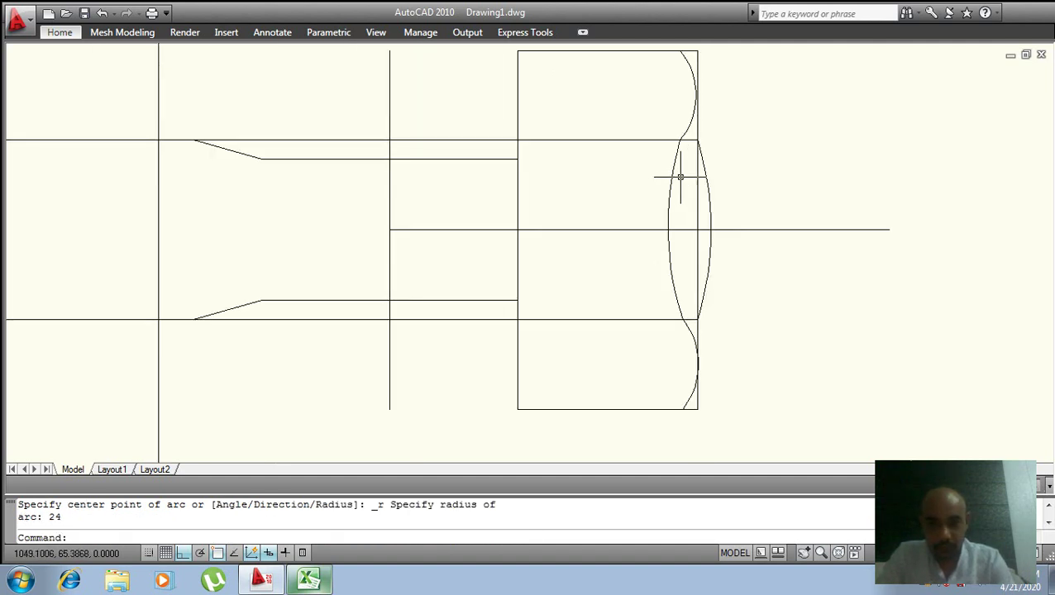
- Erase the unwanted extra arc on the nut's face
{"action": "left_click", "coordinate": [673, 175]}
{"action": "type", "text": "e"}
{"action": "key", "text": "Return"}
{"action": "scroll", "coordinate": [703, 182], "scroll_direction": "down", "scroll_amount": 2}
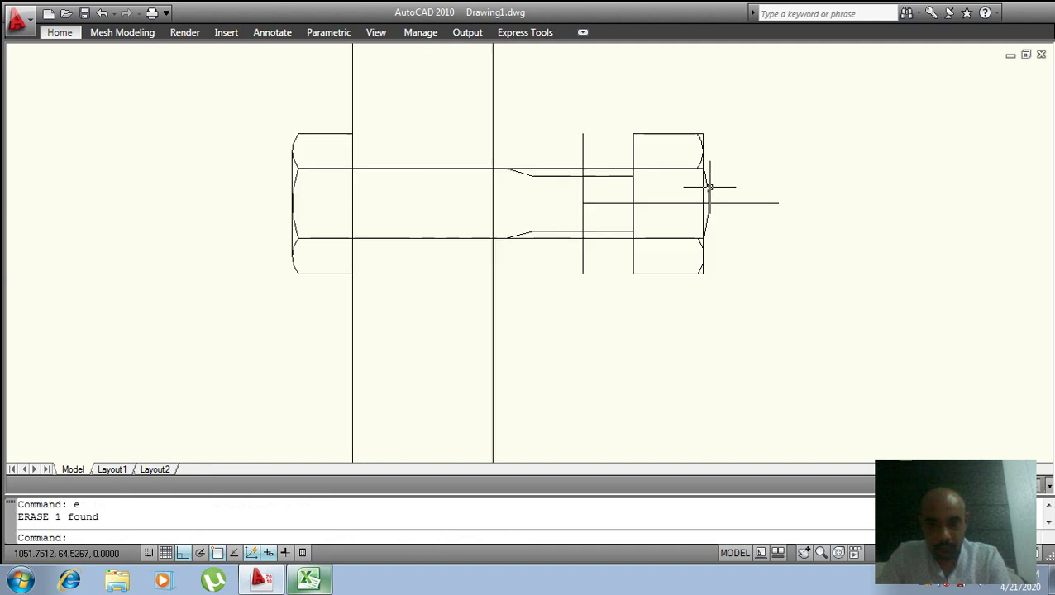
{"action": "scroll", "coordinate": [707, 189], "scroll_direction": "down", "scroll_amount": 1}
{"action": "left_click", "coordinate": [709, 213]}
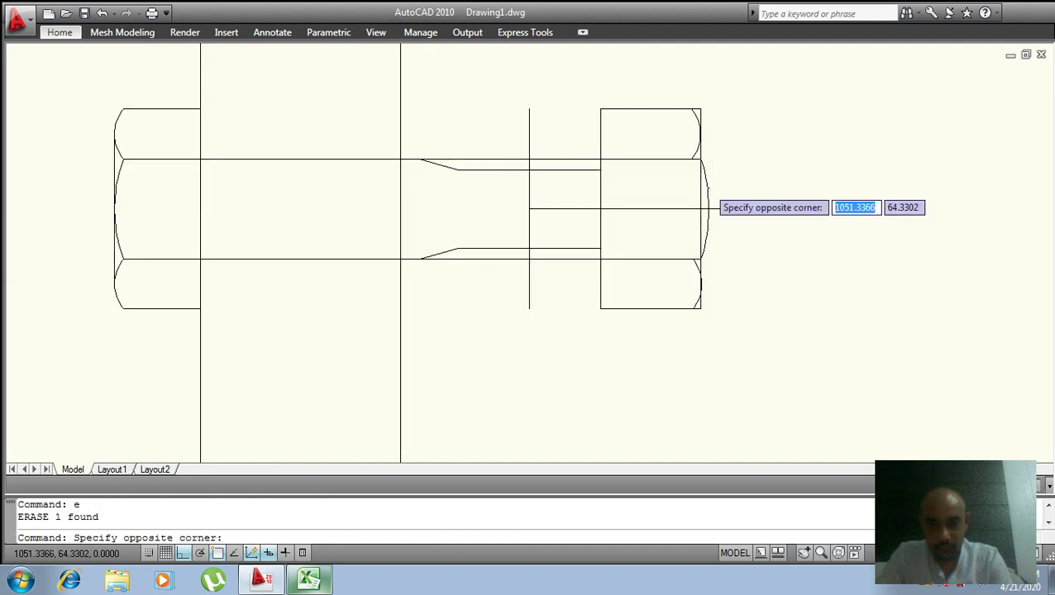
- Stretch the first arc's top endpoint down to its new position
{"action": "left_click", "coordinate": [704, 189]}
{"action": "scroll", "coordinate": [703, 176], "scroll_direction": "up", "scroll_amount": 3}
{"action": "left_click", "coordinate": [695, 129]}
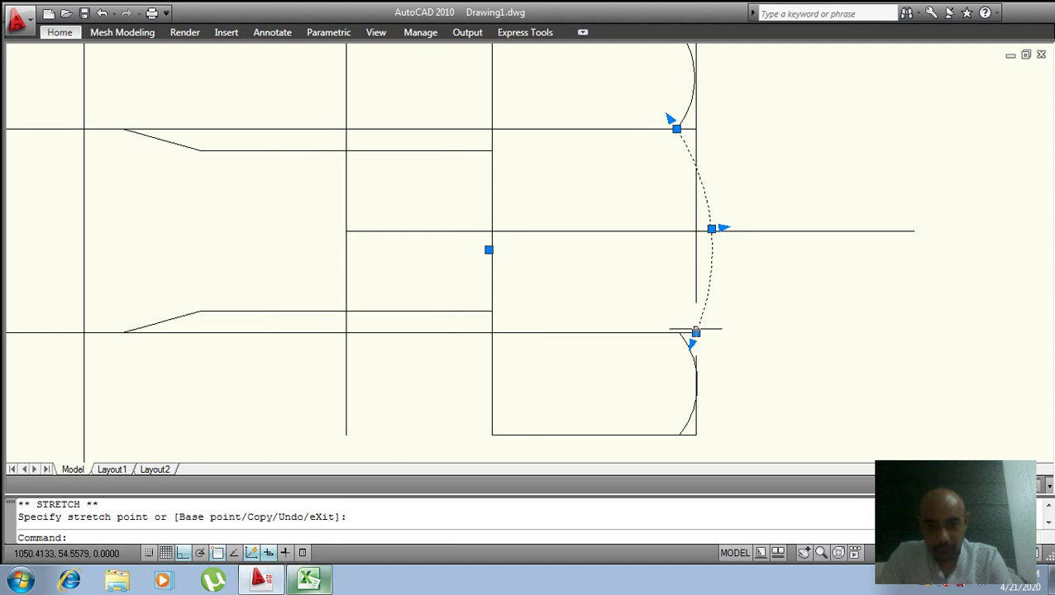
{"action": "left_click", "coordinate": [695, 332]}
{"action": "key", "text": "Escape"}
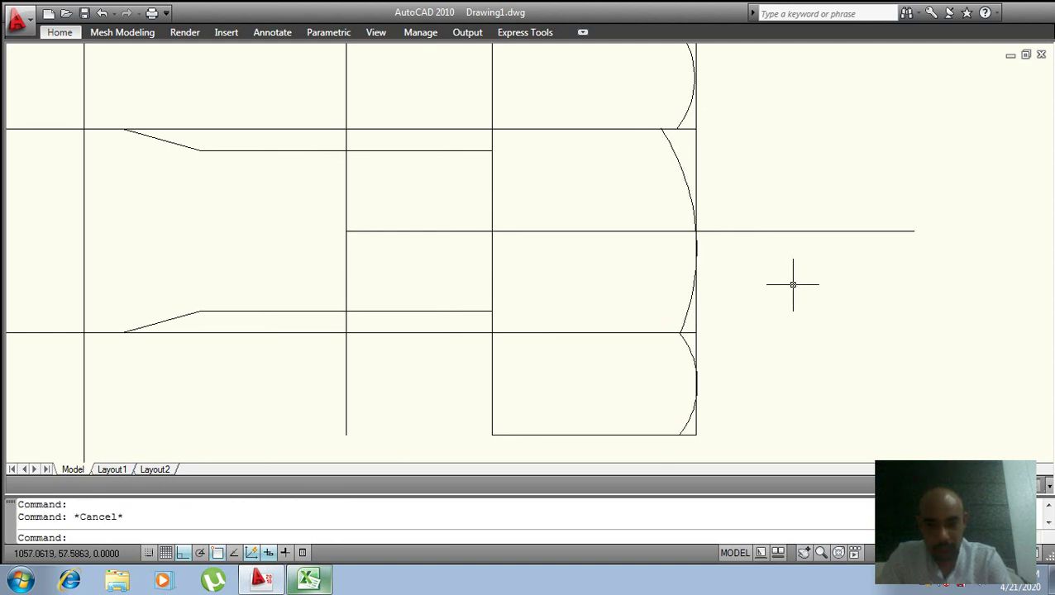
{"action": "scroll", "coordinate": [790, 291], "scroll_direction": "down", "scroll_amount": 3}
{"action": "scroll", "coordinate": [773, 248], "scroll_direction": "up", "scroll_amount": 2}
- Stretch the second arc's endpoint onto the horizontal edge line
{"action": "left_click", "coordinate": [720, 243]}
{"action": "scroll", "coordinate": [712, 224], "scroll_direction": "up", "scroll_amount": 5}
{"action": "left_click", "coordinate": [792, 245]}
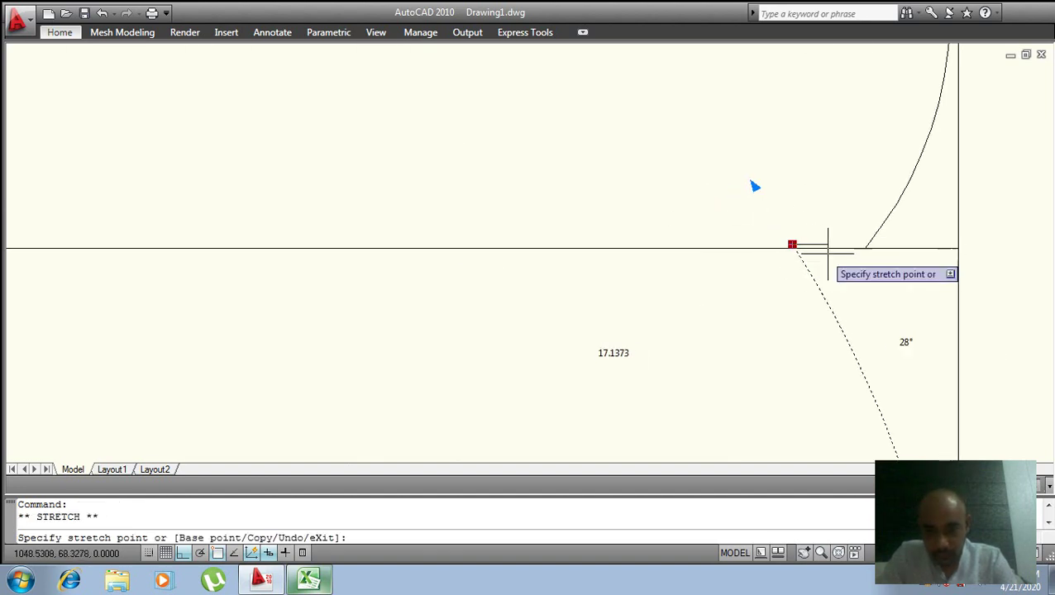
{"action": "left_click", "coordinate": [865, 248]}
{"action": "scroll", "coordinate": [865, 248], "scroll_direction": "down", "scroll_amount": 2}
{"action": "scroll", "coordinate": [803, 261], "scroll_direction": "down", "scroll_amount": 2}
{"action": "scroll", "coordinate": [812, 252], "scroll_direction": "up", "scroll_amount": 4}
{"action": "scroll", "coordinate": [771, 212], "scroll_direction": "up", "scroll_amount": 2}
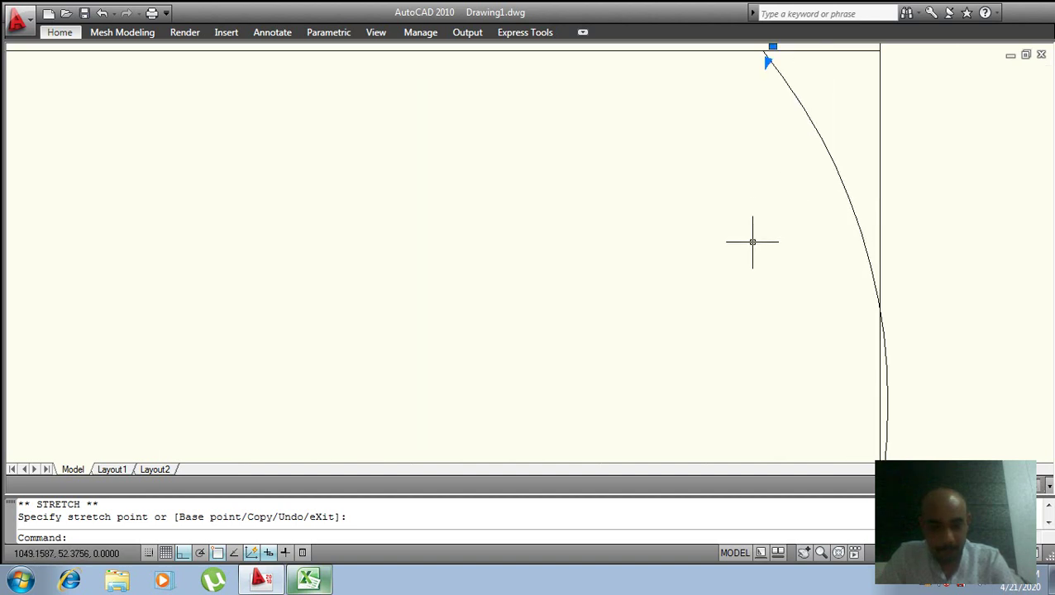
{"action": "key", "text": "Escape"}
{"action": "scroll", "coordinate": [753, 239], "scroll_direction": "down", "scroll_amount": 3}
{"action": "scroll", "coordinate": [758, 217], "scroll_direction": "up", "scroll_amount": 3}
{"action": "scroll", "coordinate": [736, 265], "scroll_direction": "up", "scroll_amount": 2}
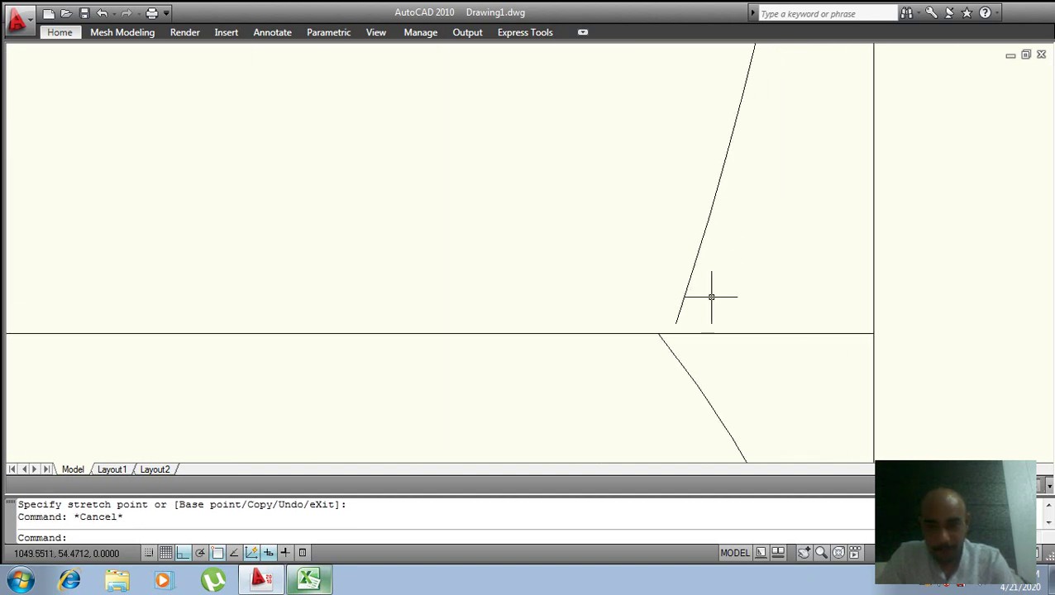
- Snap the third arc's endpoint onto the line intersection
{"action": "left_click", "coordinate": [680, 306]}
{"action": "left_click", "coordinate": [676, 324]}
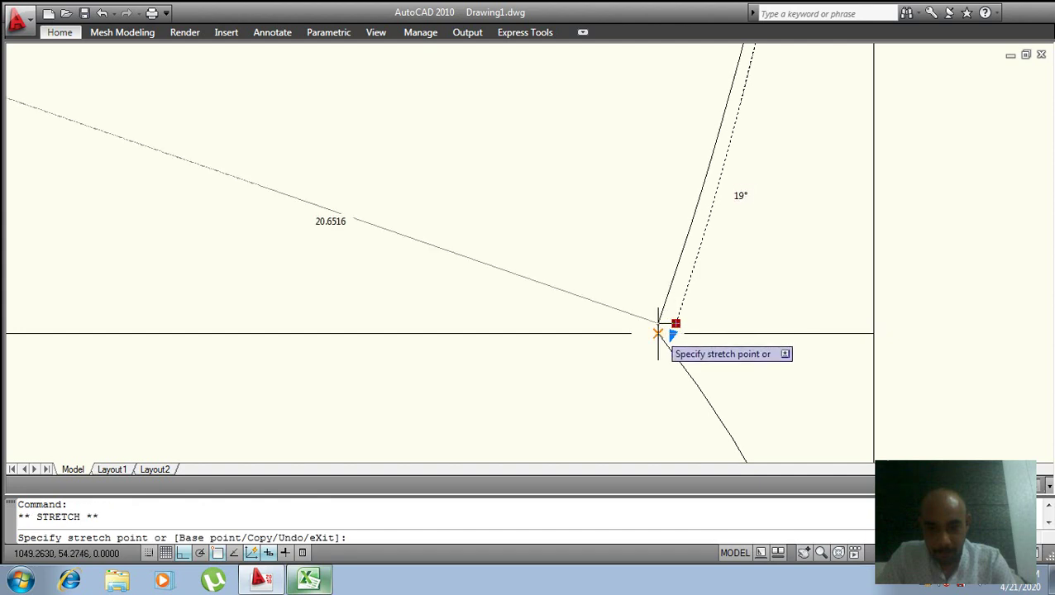
{"action": "left_click", "coordinate": [659, 335]}
{"action": "key", "text": "Escape"}
{"action": "scroll", "coordinate": [663, 342], "scroll_direction": "down", "scroll_amount": 2}
{"action": "scroll", "coordinate": [662, 341], "scroll_direction": "down", "scroll_amount": 2}
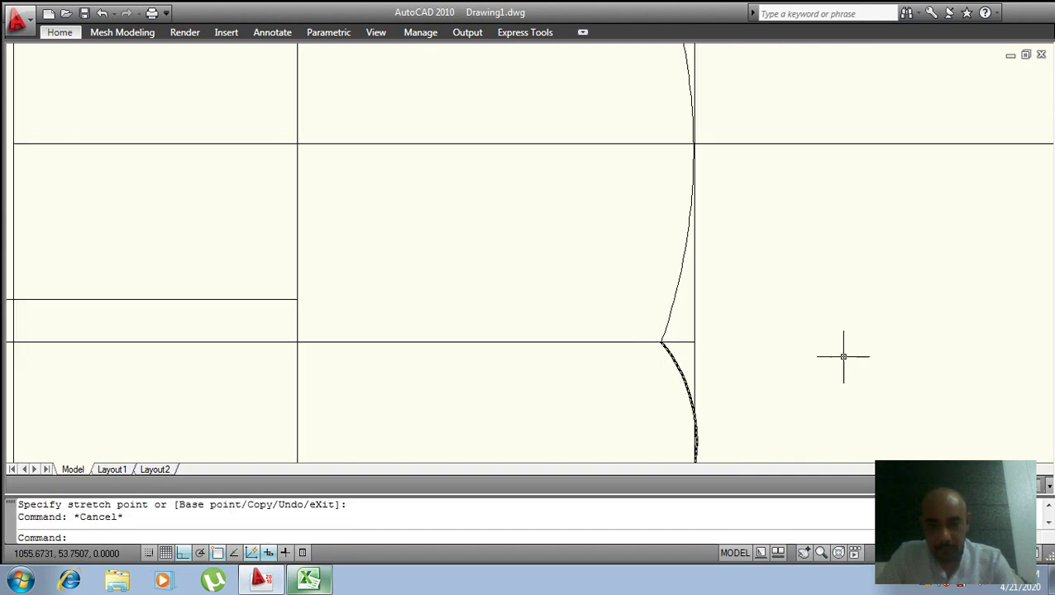
{"action": "scroll", "coordinate": [805, 274], "scroll_direction": "down", "scroll_amount": 3}
{"action": "scroll", "coordinate": [788, 217], "scroll_direction": "up", "scroll_amount": 2}
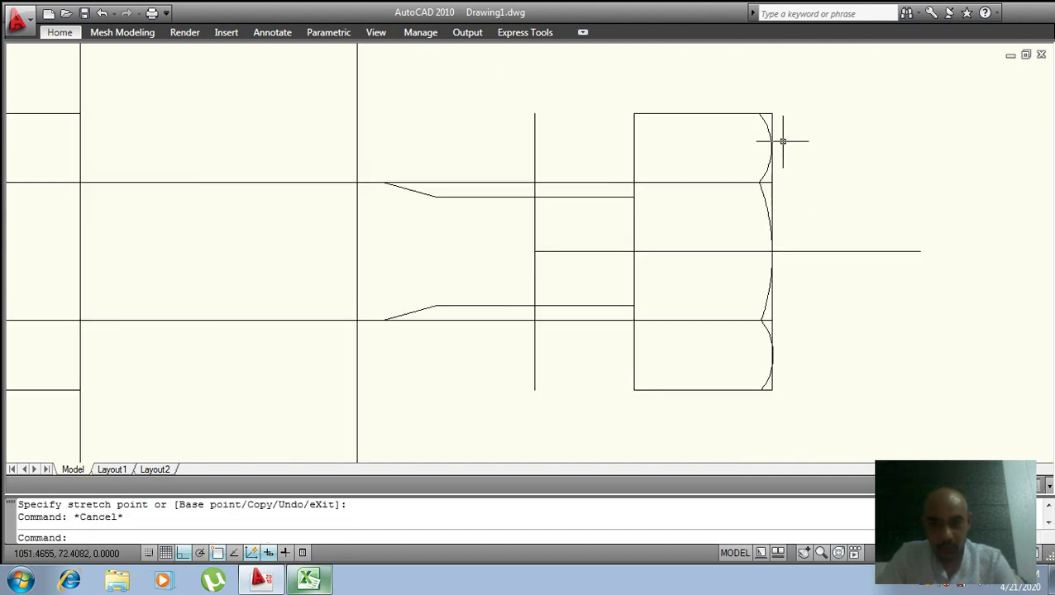
{"action": "type", "text": "tr"}
{"action": "key", "text": "Return"}
{"action": "key", "text": "Return"}
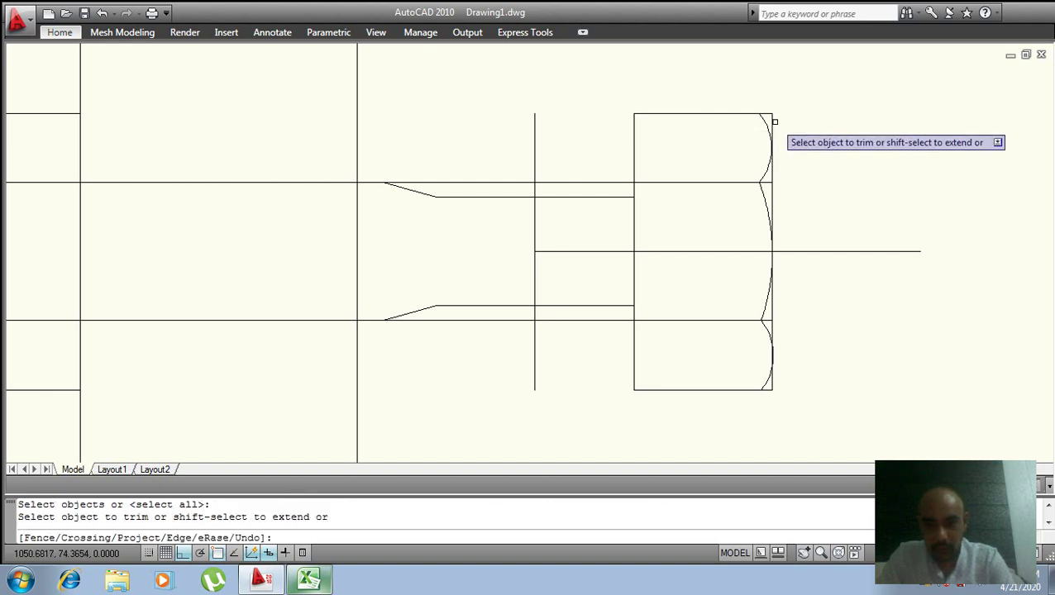
{"action": "left_click", "coordinate": [771, 120]}
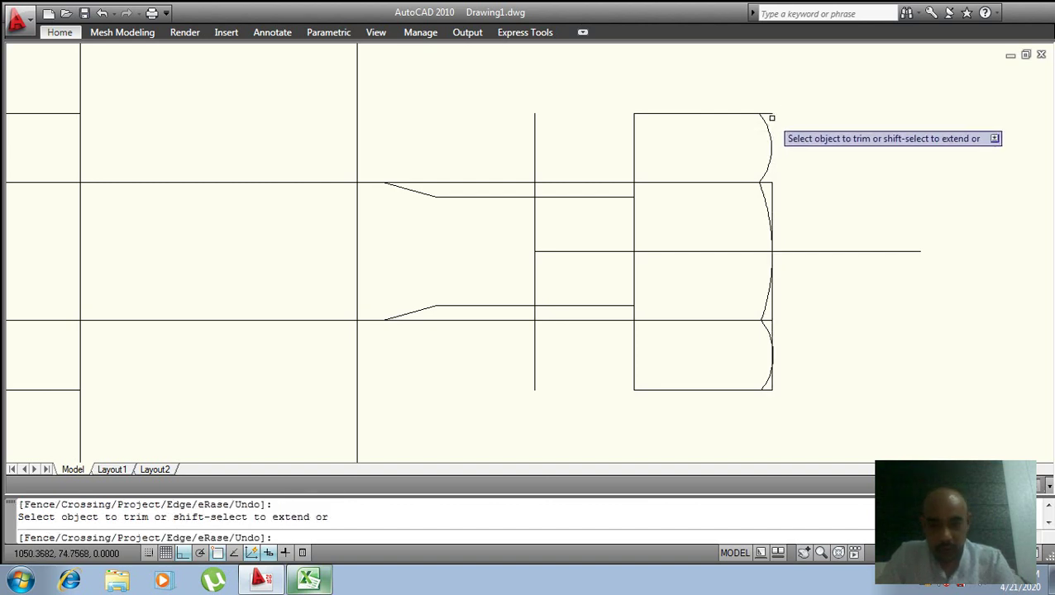
{"action": "type", "text": "u"}
{"action": "key", "text": "Return"}
{"action": "key", "text": "Escape"}
{"action": "key", "text": "Escape"}
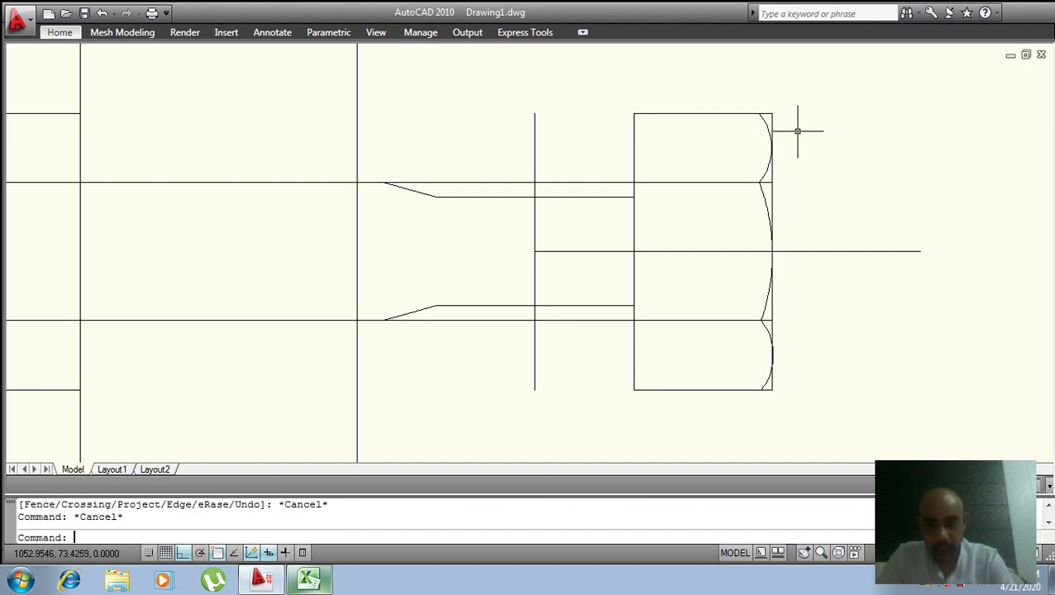
{"action": "scroll", "coordinate": [798, 130], "scroll_direction": "up", "scroll_amount": 2}
{"action": "middle_click_drag", "start_coordinate": [787, 127], "coordinate": [705, 176]}
{"action": "scroll", "coordinate": [694, 202], "scroll_direction": "up", "scroll_amount": 1}
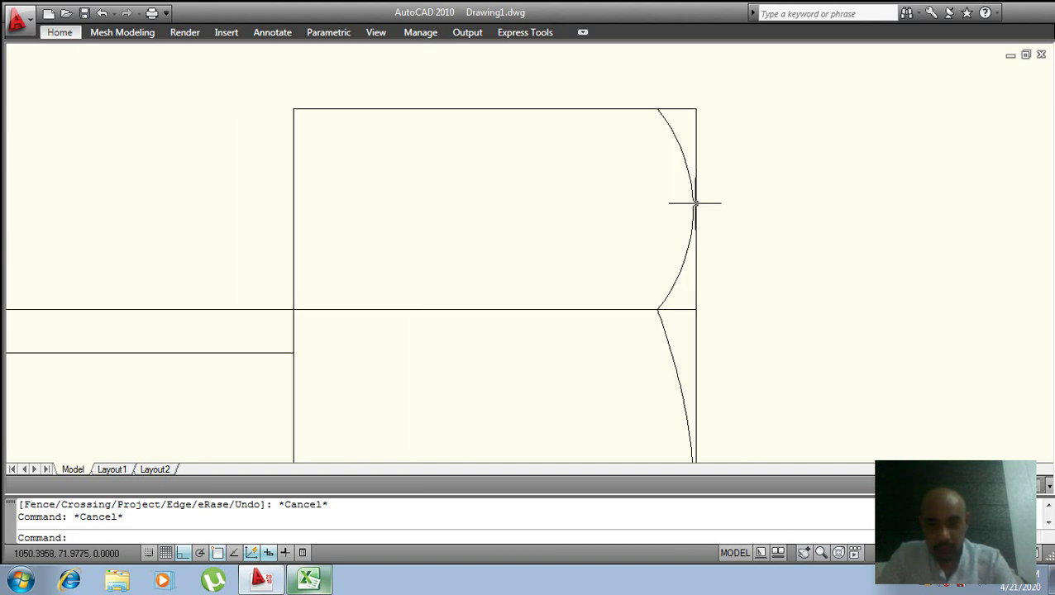
{"action": "left_click", "coordinate": [695, 202]}
{"action": "left_click", "coordinate": [693, 209]}
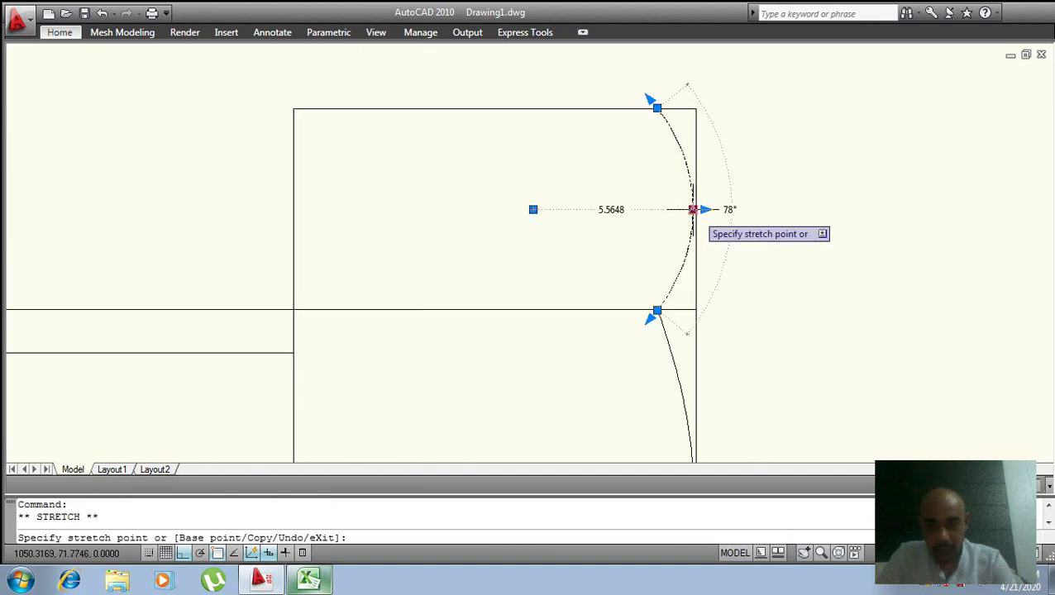
{"action": "left_click", "coordinate": [693, 209]}
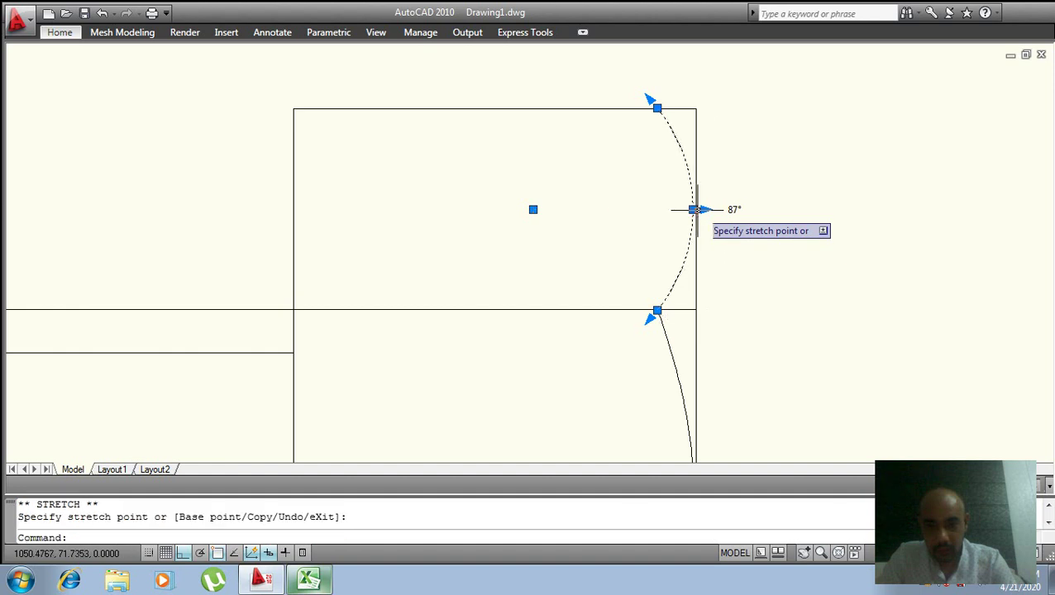
{"action": "key", "text": "Escape"}
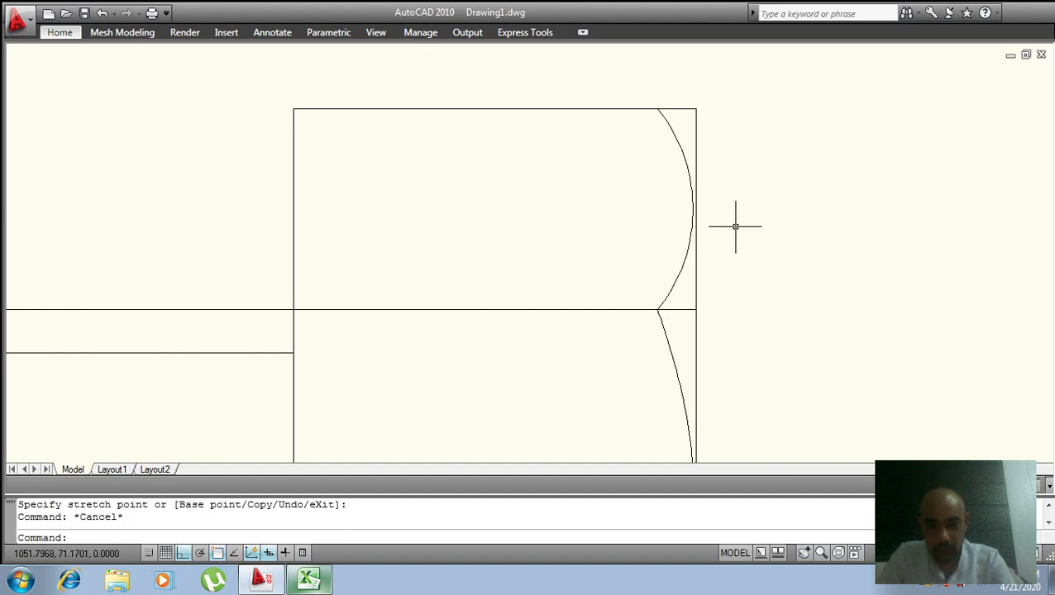
{"action": "scroll", "coordinate": [716, 208], "scroll_direction": "up", "scroll_amount": 2}
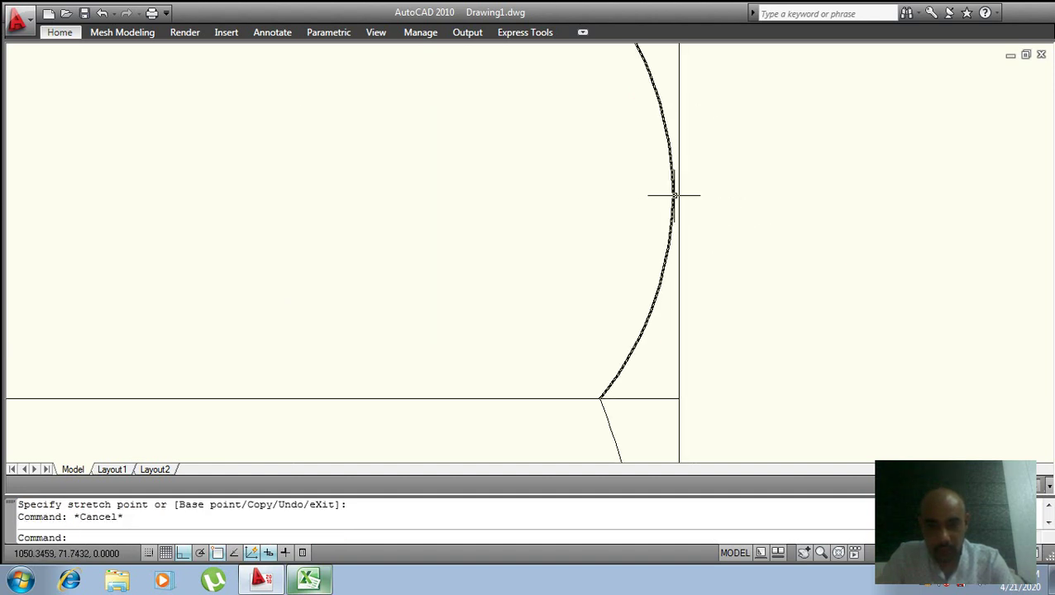
{"action": "left_click", "coordinate": [676, 196]}
{"action": "left_click", "coordinate": [675, 194]}
{"action": "left_click", "coordinate": [674, 194]}
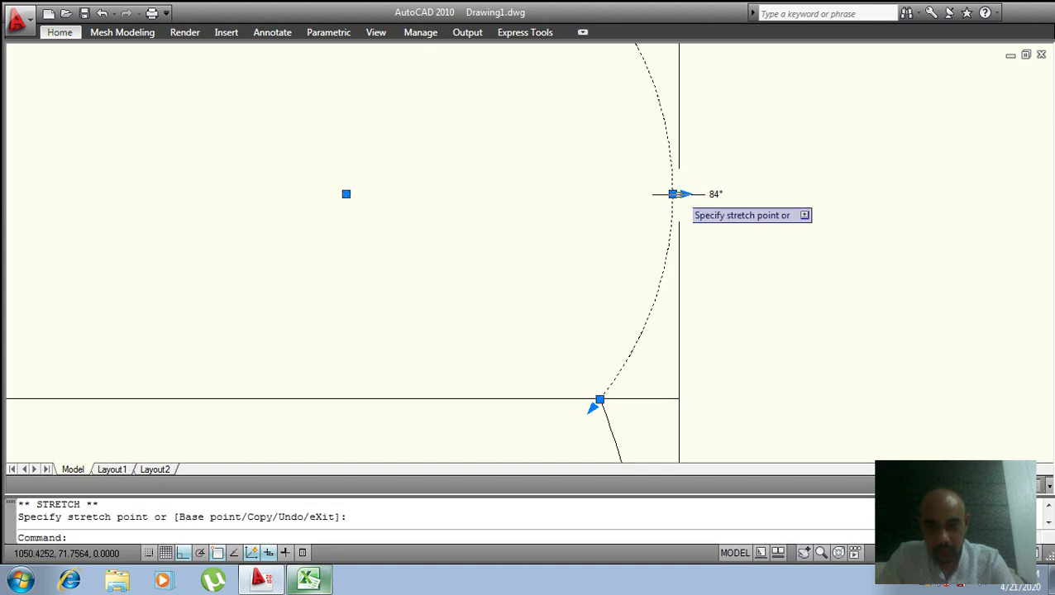
{"action": "key", "text": "Escape"}
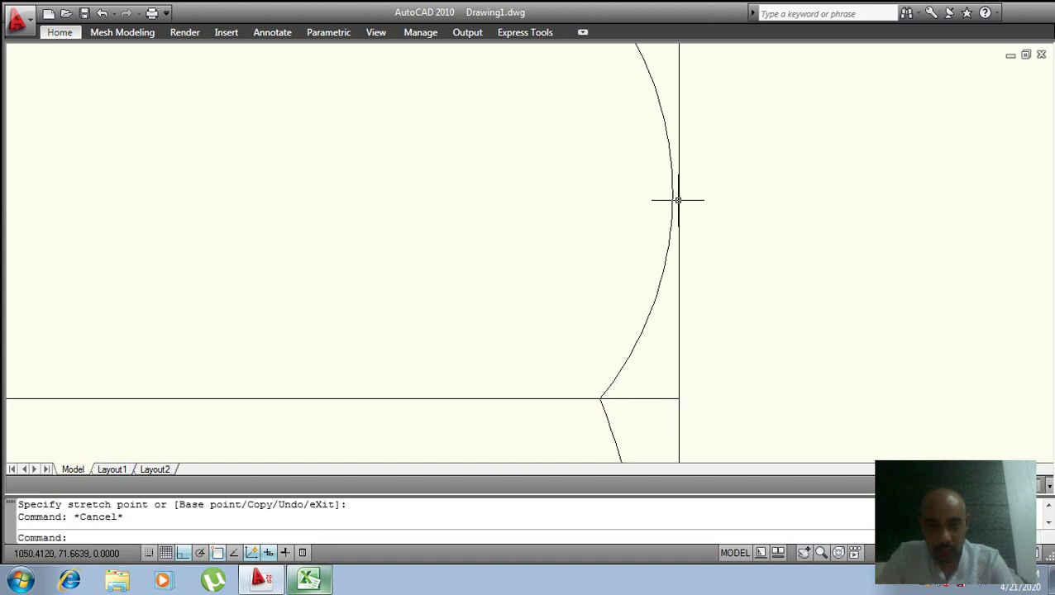
{"action": "left_click", "coordinate": [675, 198]}
{"action": "left_click", "coordinate": [346, 194]}
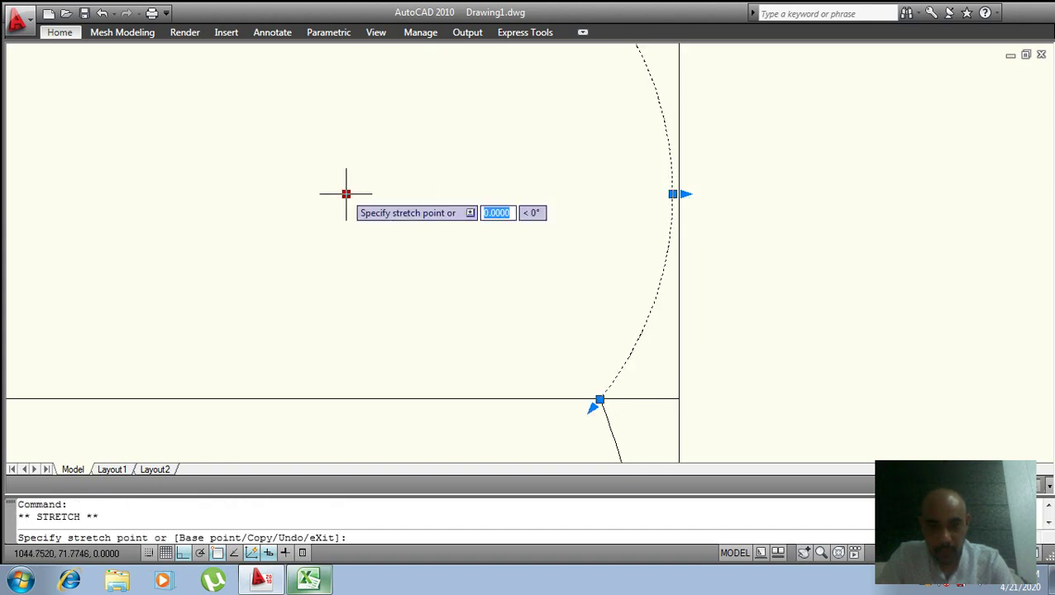
{"action": "left_click", "coordinate": [346, 193]}
{"action": "scroll", "coordinate": [353, 193], "scroll_direction": "down", "scroll_amount": 1}
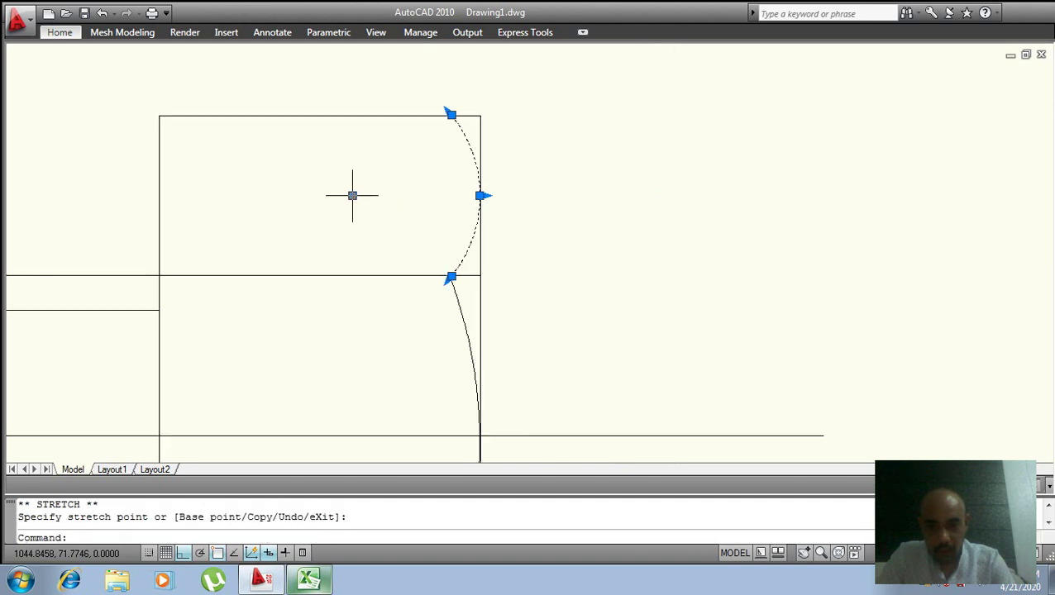
{"action": "key", "text": "Escape"}
{"action": "scroll", "coordinate": [488, 254], "scroll_direction": "down", "scroll_amount": 1}
{"action": "scroll", "coordinate": [488, 255], "scroll_direction": "up", "scroll_amount": 5}
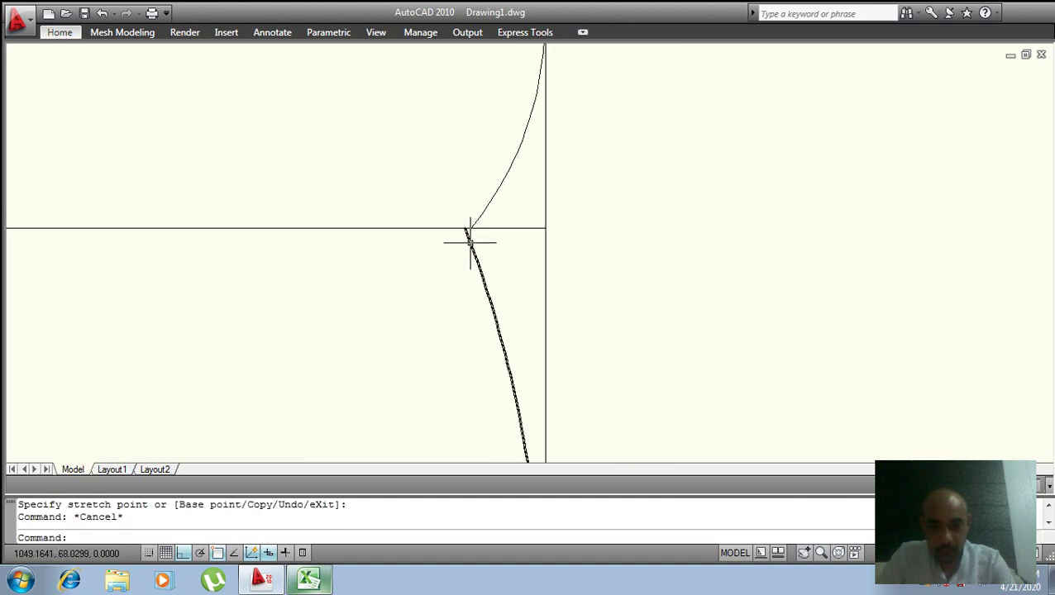
{"action": "left_click", "coordinate": [470, 242]}
{"action": "left_click", "coordinate": [465, 228]}
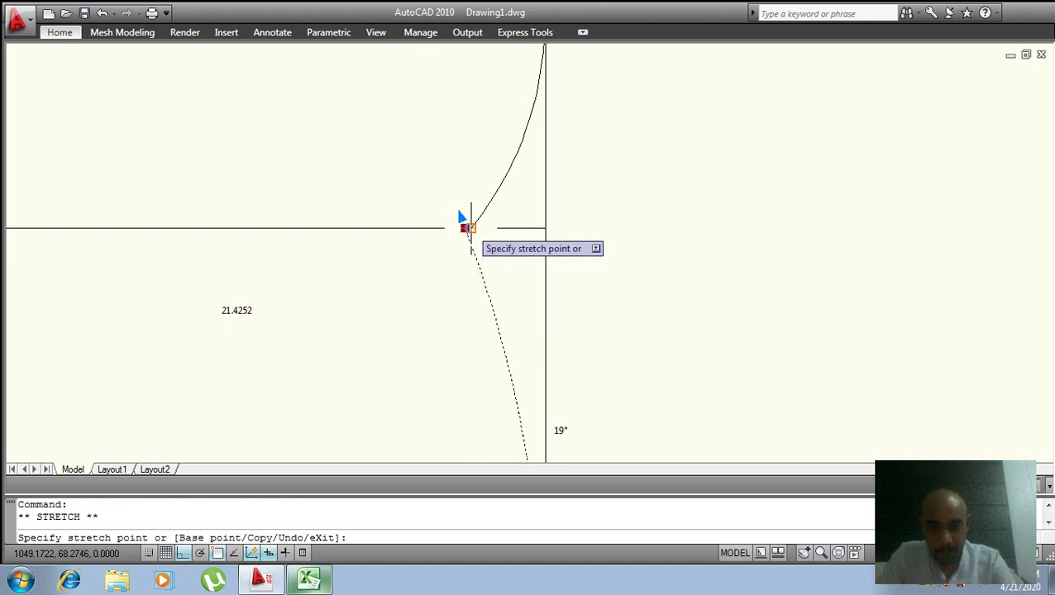
{"action": "key", "text": "Escape"}
{"action": "key", "text": "Escape"}
{"action": "scroll", "coordinate": [466, 301], "scroll_direction": "down", "scroll_amount": 3}
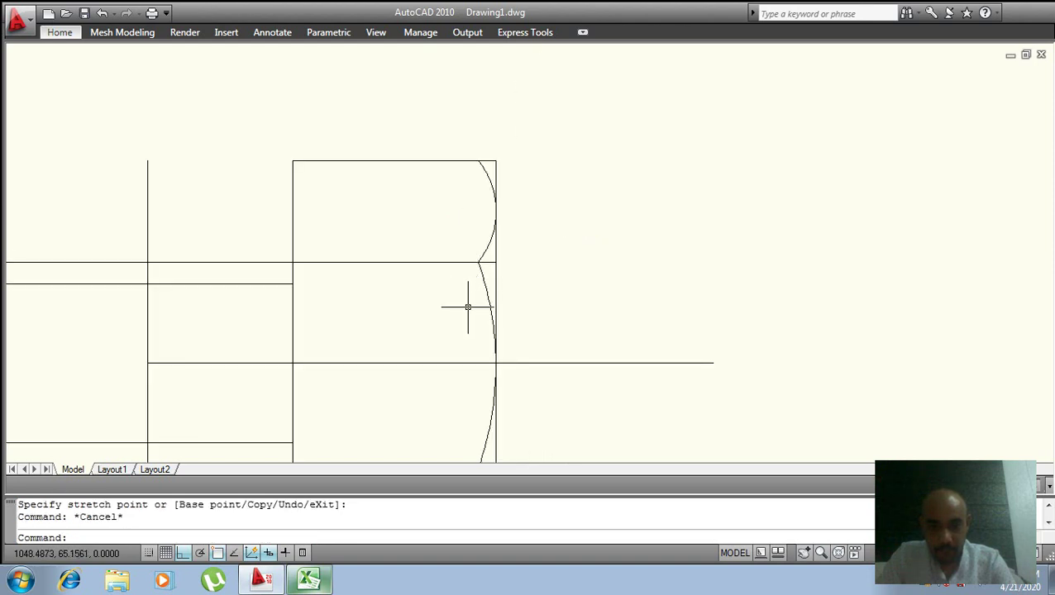
{"action": "middle_click_drag", "start_coordinate": [469, 351], "coordinate": [516, 189]}
{"action": "scroll", "coordinate": [554, 317], "scroll_direction": "up", "scroll_amount": 3}
{"action": "scroll", "coordinate": [554, 317], "scroll_direction": "down", "scroll_amount": 3}
{"action": "middle_click_drag", "start_coordinate": [553, 317], "coordinate": [572, 289]}
{"action": "scroll", "coordinate": [572, 289], "scroll_direction": "up", "scroll_amount": 3}
{"action": "left_click", "coordinate": [542, 235]}
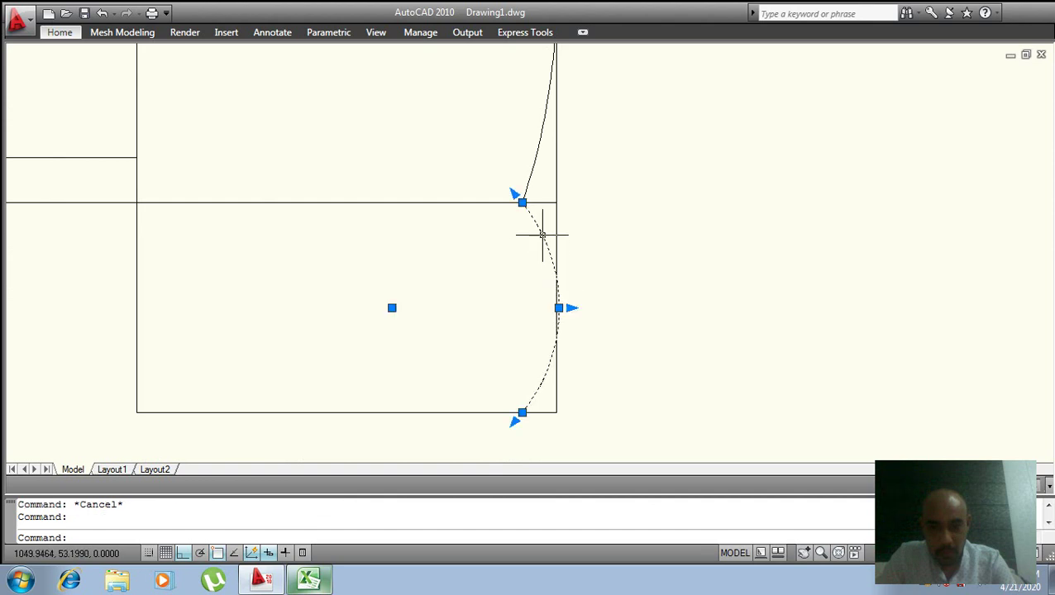
{"action": "left_click", "coordinate": [393, 306]}
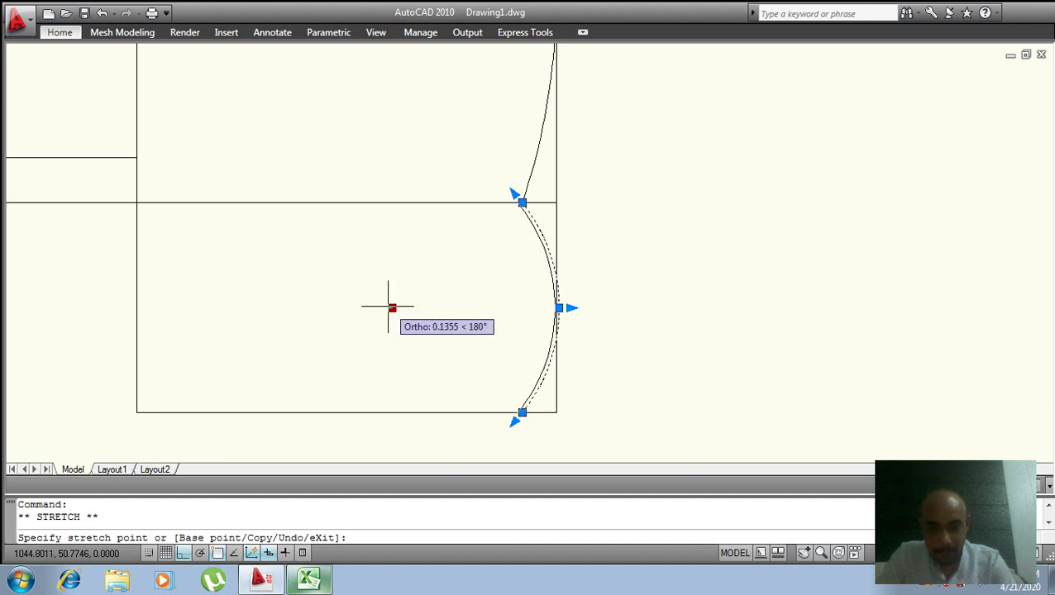
{"action": "key", "text": "Escape"}
{"action": "scroll", "coordinate": [535, 202], "scroll_direction": "up", "scroll_amount": 2}
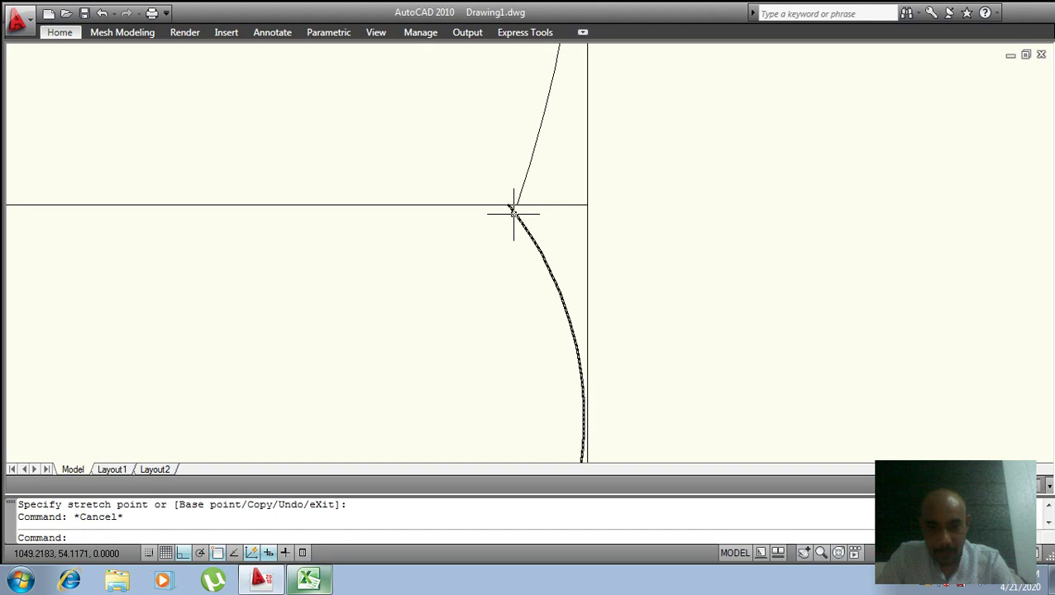
{"action": "left_click", "coordinate": [513, 213]}
{"action": "scroll", "coordinate": [506, 200], "scroll_direction": "up", "scroll_amount": 3}
{"action": "left_click", "coordinate": [507, 192]}
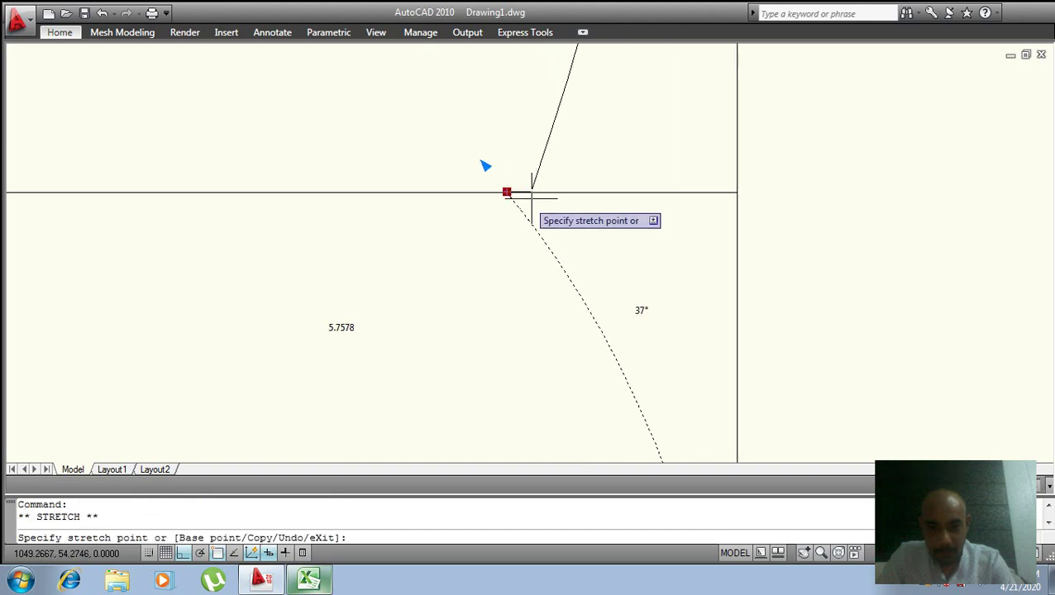
{"action": "key", "text": "Escape"}
{"action": "scroll", "coordinate": [538, 232], "scroll_direction": "down", "scroll_amount": 2}
{"action": "middle_click_drag", "start_coordinate": [530, 356], "coordinate": [522, 264]}
{"action": "scroll", "coordinate": [573, 212], "scroll_direction": "up", "scroll_amount": 3}
{"action": "scroll", "coordinate": [569, 205], "scroll_direction": "up", "scroll_amount": 2}
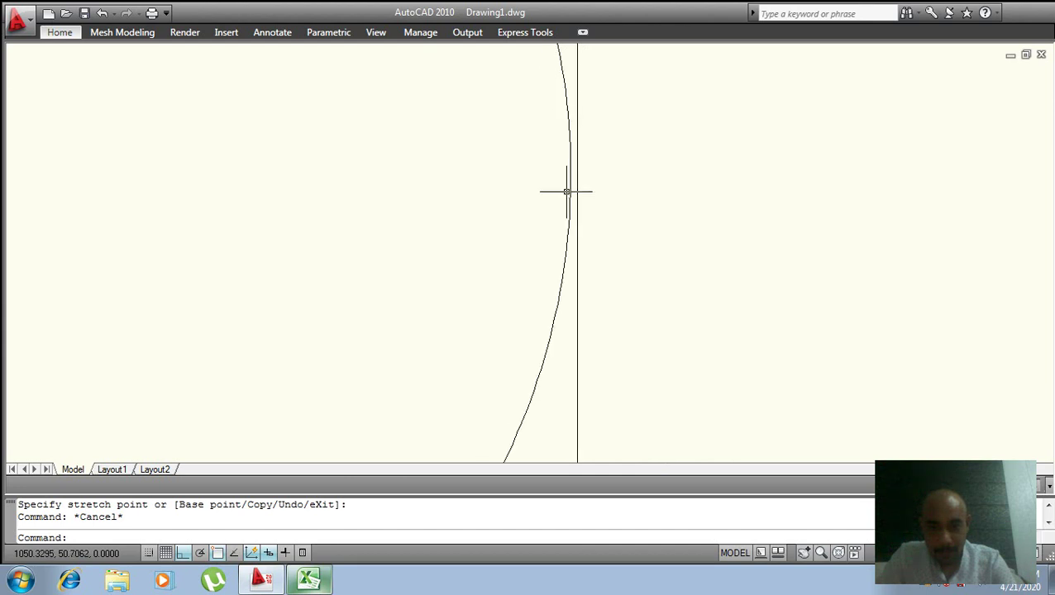
{"action": "left_click", "coordinate": [570, 187]}
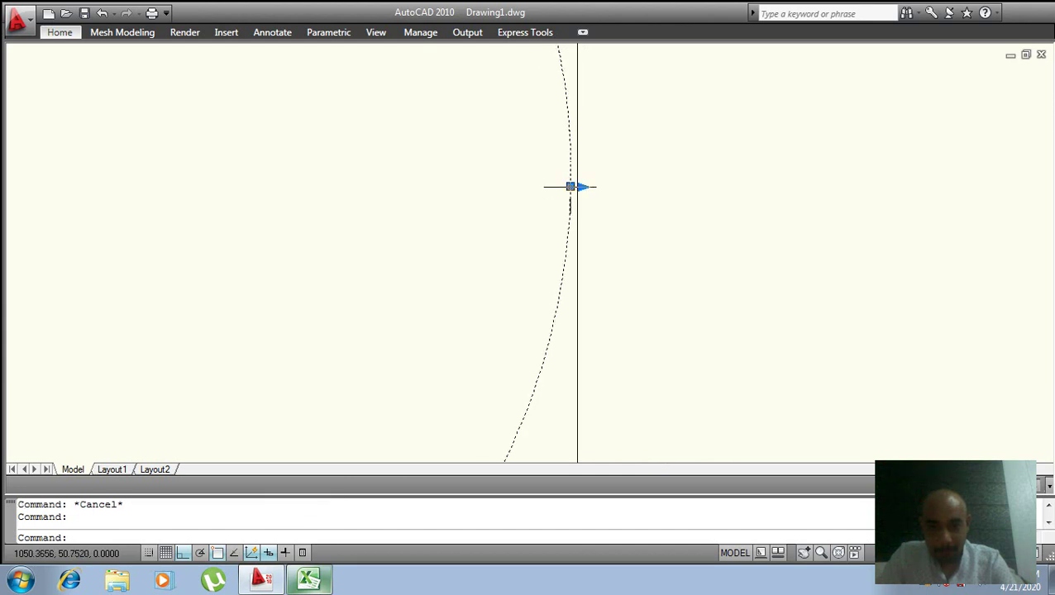
{"action": "left_click", "coordinate": [571, 187]}
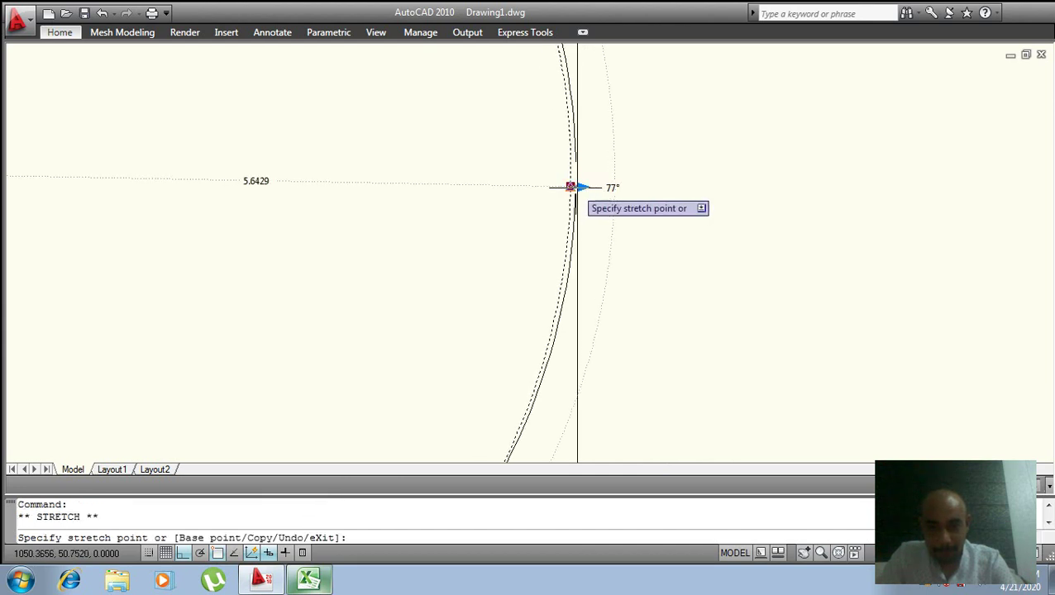
{"action": "key", "text": "Escape"}
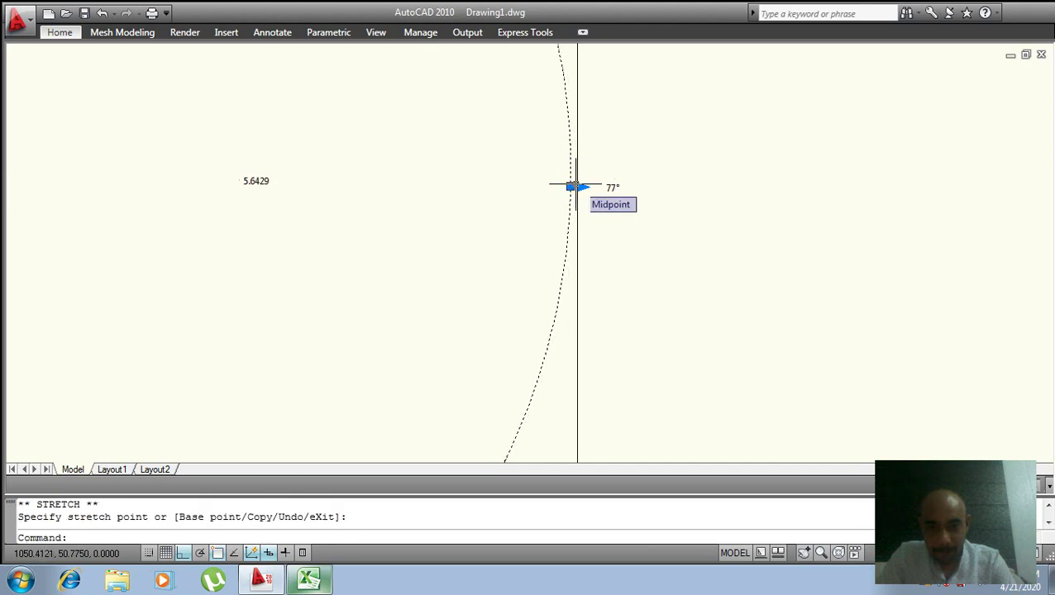
{"action": "key", "text": "Escape"}
{"action": "scroll", "coordinate": [589, 189], "scroll_direction": "down", "scroll_amount": 2}
{"action": "scroll", "coordinate": [594, 212], "scroll_direction": "down", "scroll_amount": 2}
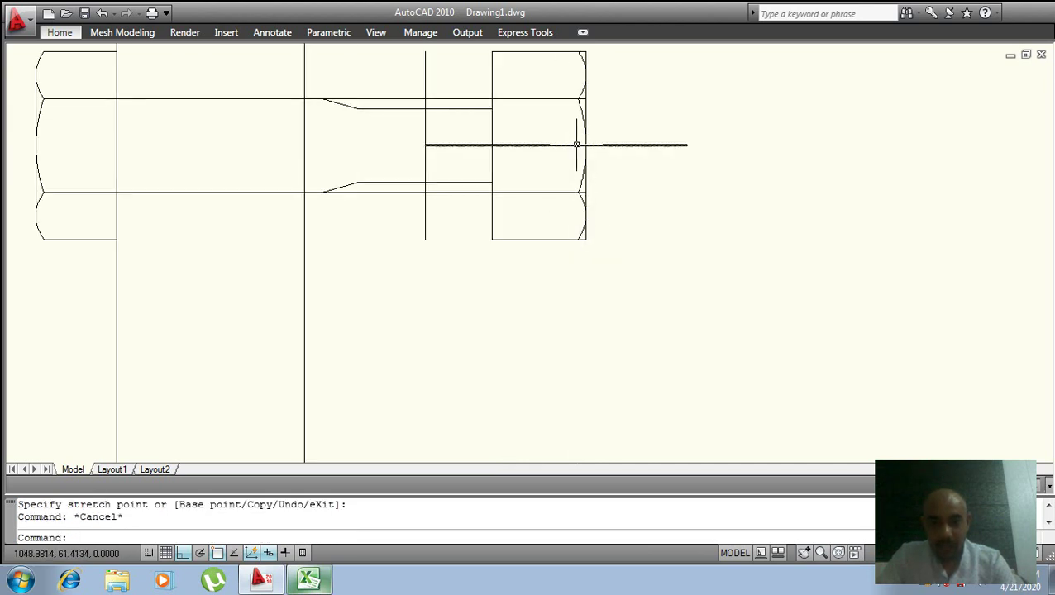
- Save the drawing
{"action": "middle_click_drag", "start_coordinate": [578, 146], "coordinate": [648, 163]}
{"action": "scroll", "coordinate": [569, 206], "scroll_direction": "down", "scroll_amount": 4}
{"action": "key", "text": "ctrl+s"}
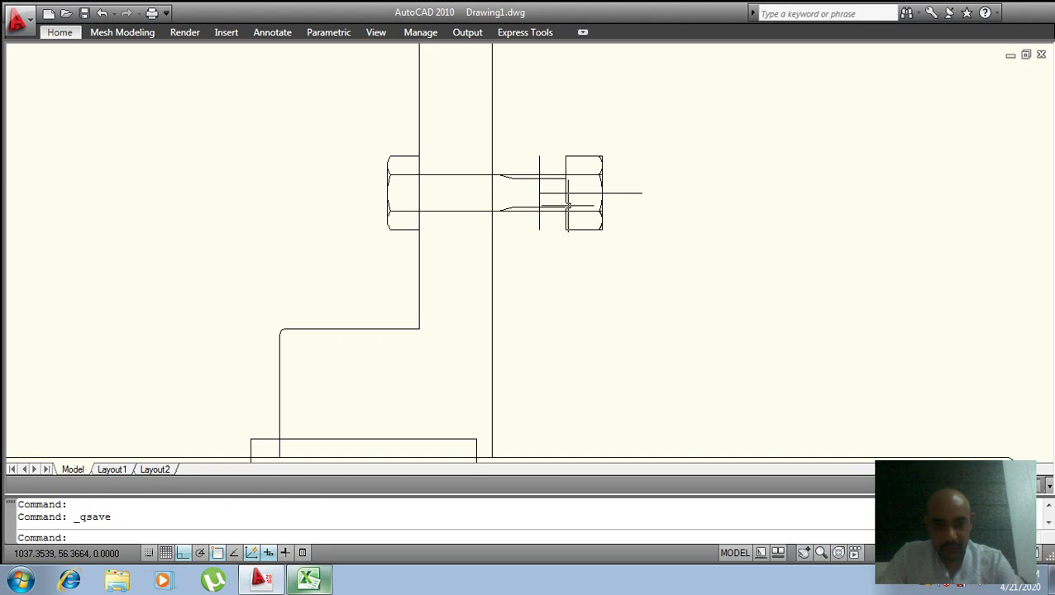
{"action": "scroll", "coordinate": [575, 183], "scroll_direction": "up", "scroll_amount": 2}
{"action": "scroll", "coordinate": [578, 181], "scroll_direction": "up", "scroll_amount": 2}
{"action": "scroll", "coordinate": [595, 193], "scroll_direction": "down", "scroll_amount": 4}
{"action": "scroll", "coordinate": [595, 194], "scroll_direction": "up", "scroll_amount": 2}
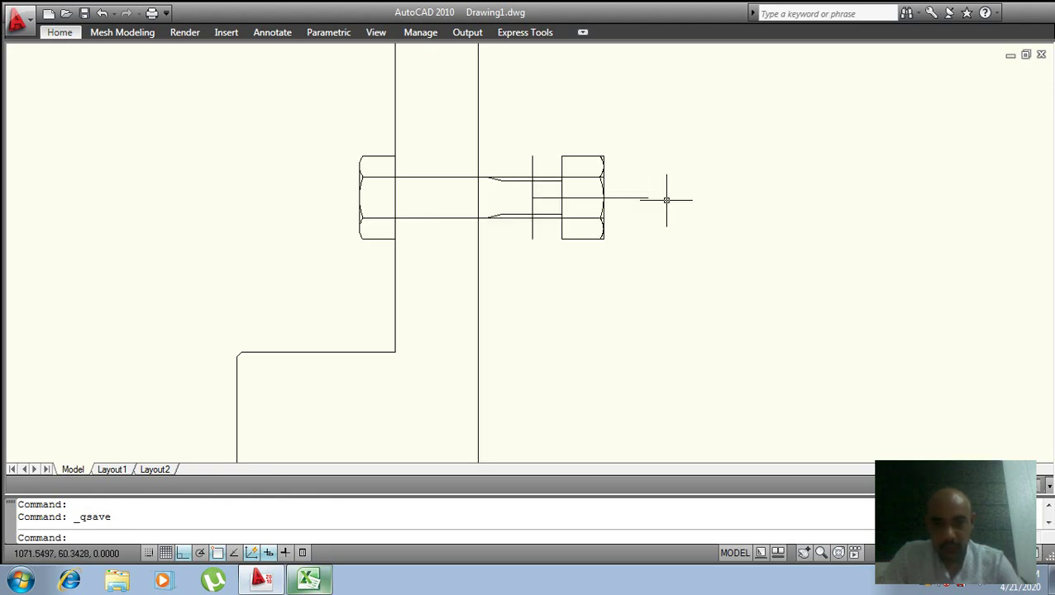
{"action": "scroll", "coordinate": [616, 199], "scroll_direction": "up", "scroll_amount": 3}
- Erase the horizontal centre line through the nut, then select the bolt's vertical centre line
{"action": "left_click", "coordinate": [618, 204]}
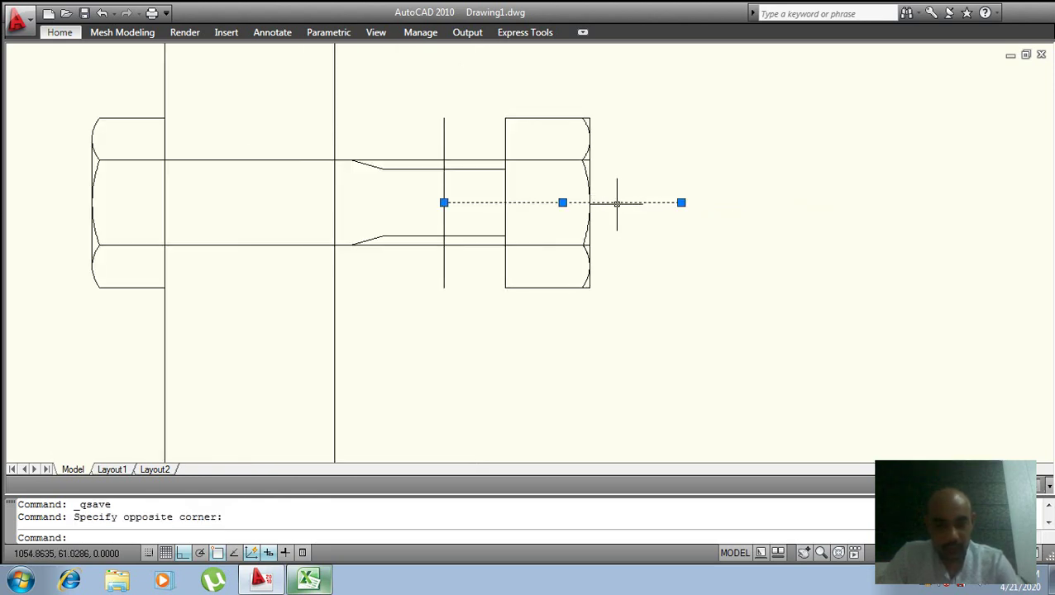
{"action": "type", "text": "e"}
{"action": "key", "text": "Return"}
{"action": "middle_click_drag", "start_coordinate": [444, 203], "coordinate": [505, 216]}
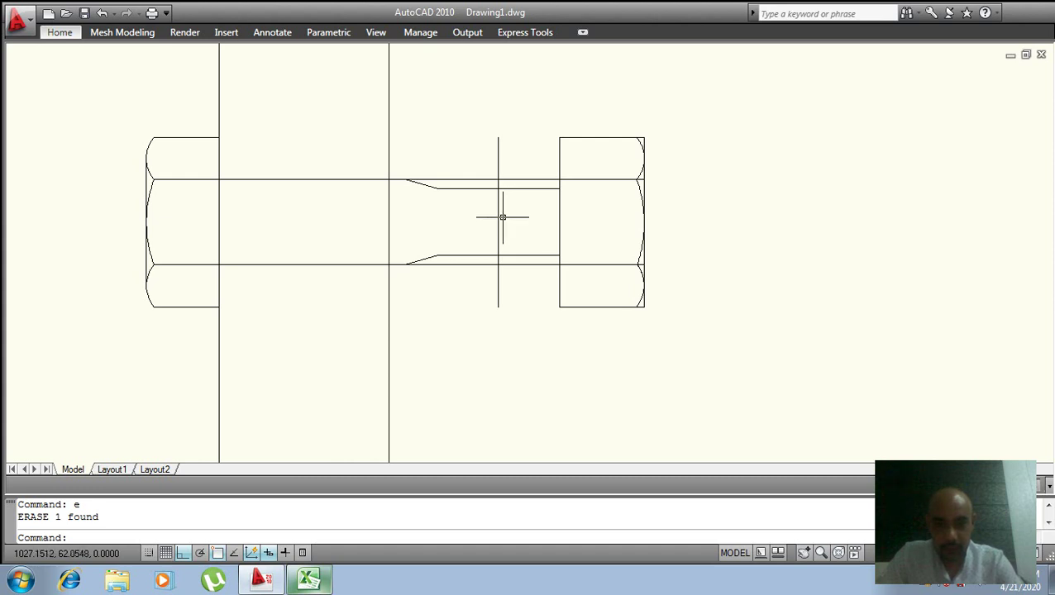
{"action": "left_click", "coordinate": [497, 219]}
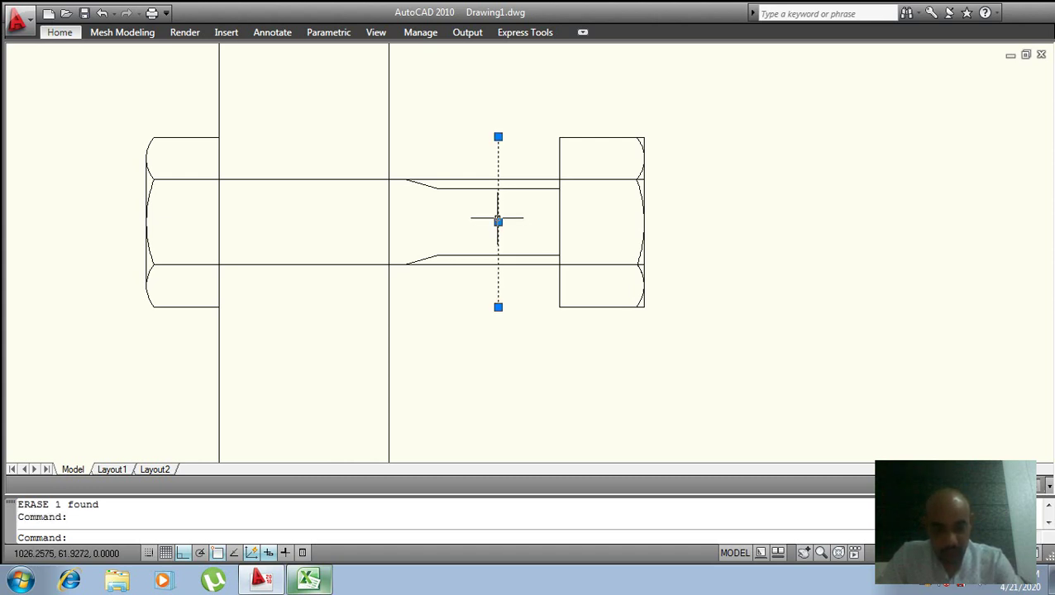
{"action": "scroll", "coordinate": [498, 216], "scroll_direction": "down", "scroll_amount": 4}
{"action": "scroll", "coordinate": [473, 241], "scroll_direction": "up", "scroll_amount": 2}
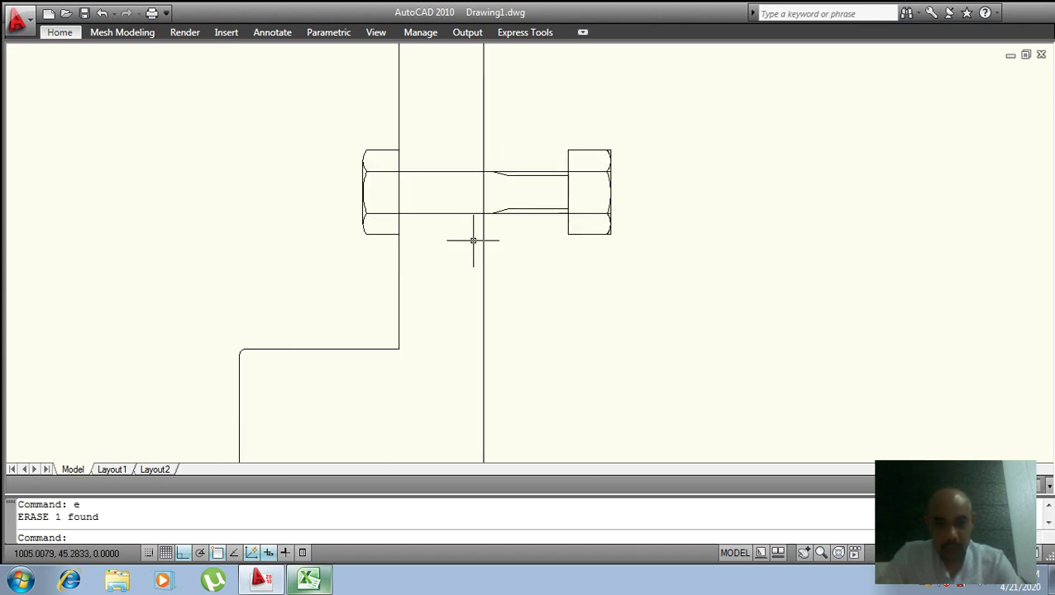
{"action": "scroll", "coordinate": [497, 240], "scroll_direction": "down", "scroll_amount": 2}
{"action": "mouse_move", "coordinate": [521, 263]}
{"action": "middle_mouse_down"}
{"action": "mouse_move", "coordinate": [554, 214]}
{"action": "mouse_move", "coordinate": [561, 261]}
{"action": "middle_mouse_up"}
- Mirror the flange outline, bolt and stepped hub across the vertical centre line, keeping originals
{"action": "type", "text": "mi"}
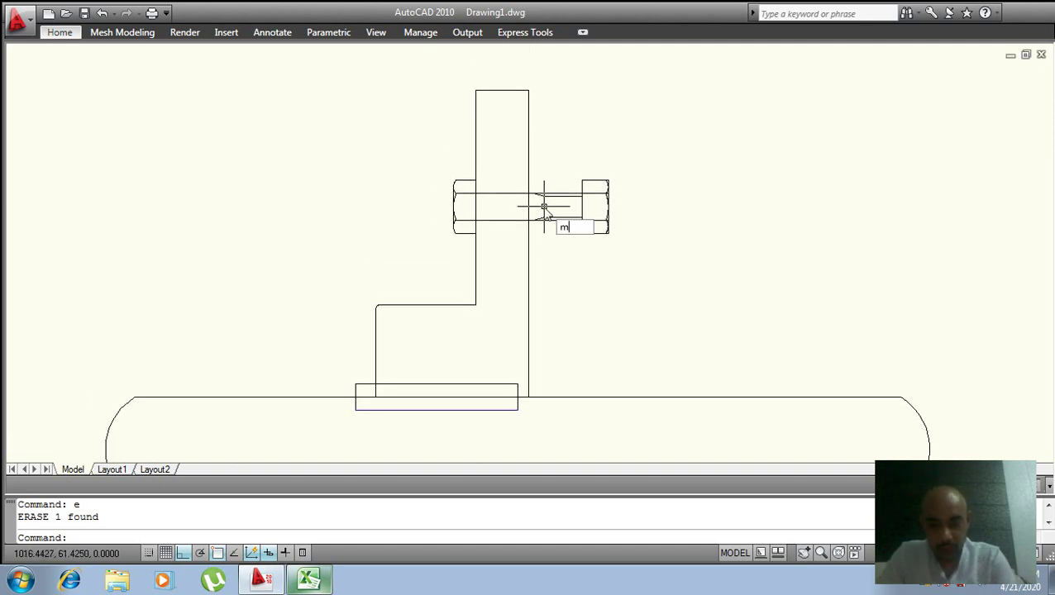
{"action": "key", "text": "Return"}
{"action": "left_click", "coordinate": [563, 59]}
{"action": "left_click", "coordinate": [440, 147]}
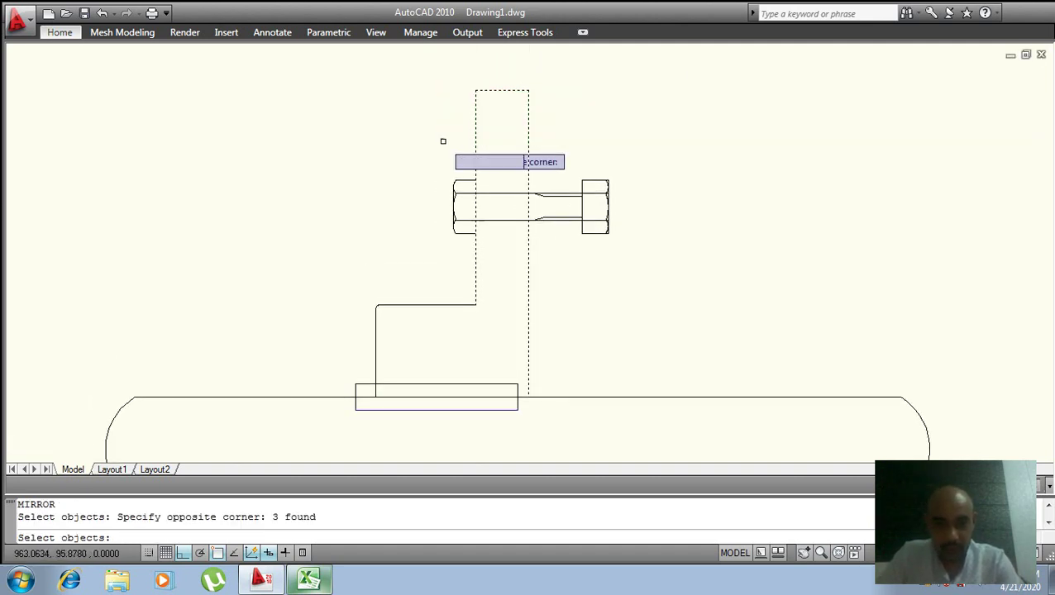
{"action": "left_click", "coordinate": [410, 274]}
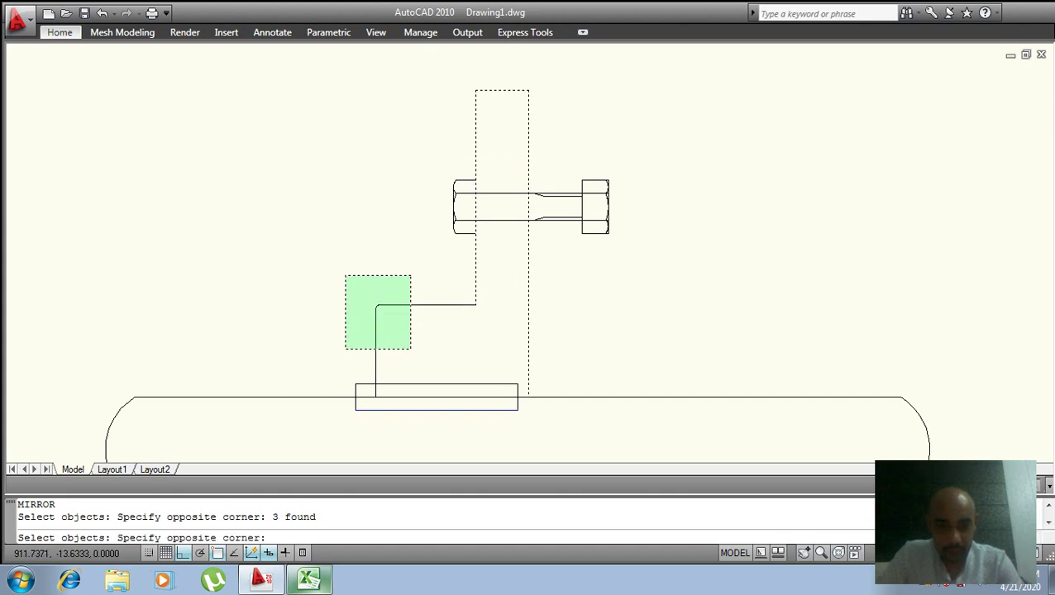
{"action": "left_click", "coordinate": [345, 347]}
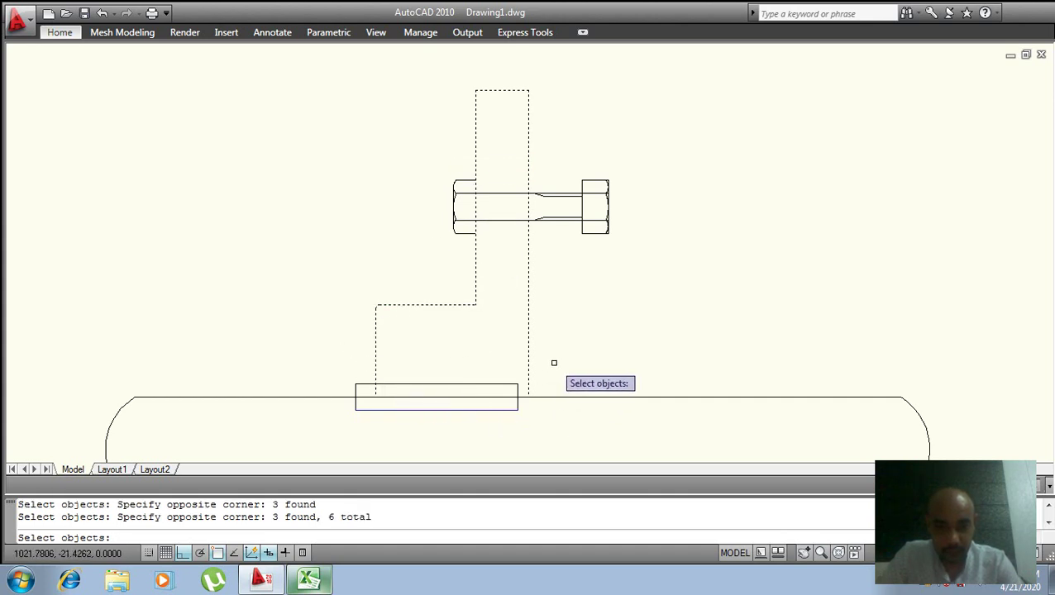
{"action": "key", "text": "Return"}
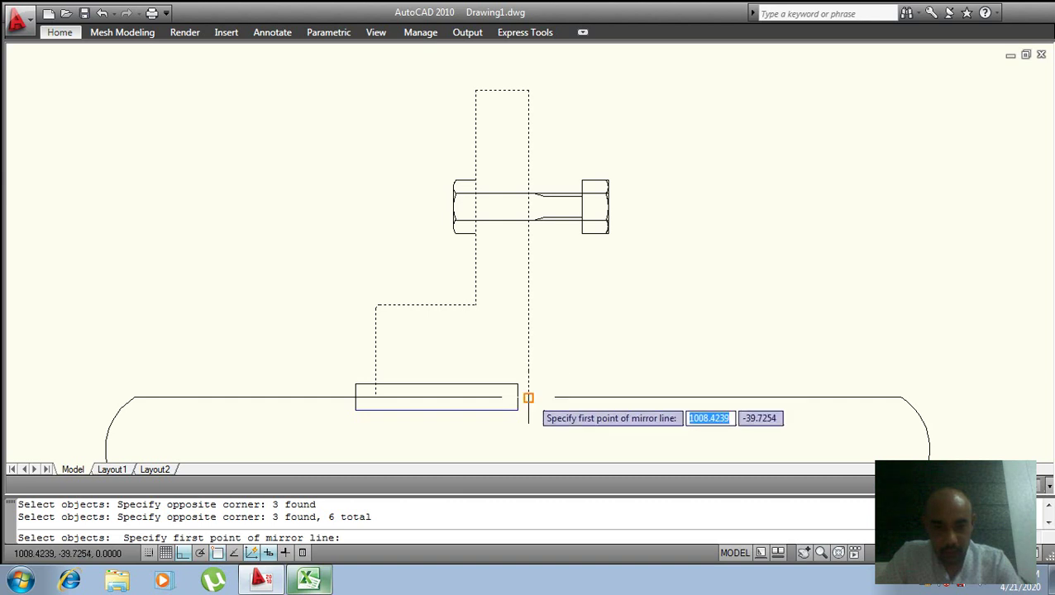
{"action": "left_click", "coordinate": [528, 396]}
{"action": "left_click", "coordinate": [522, 81]}
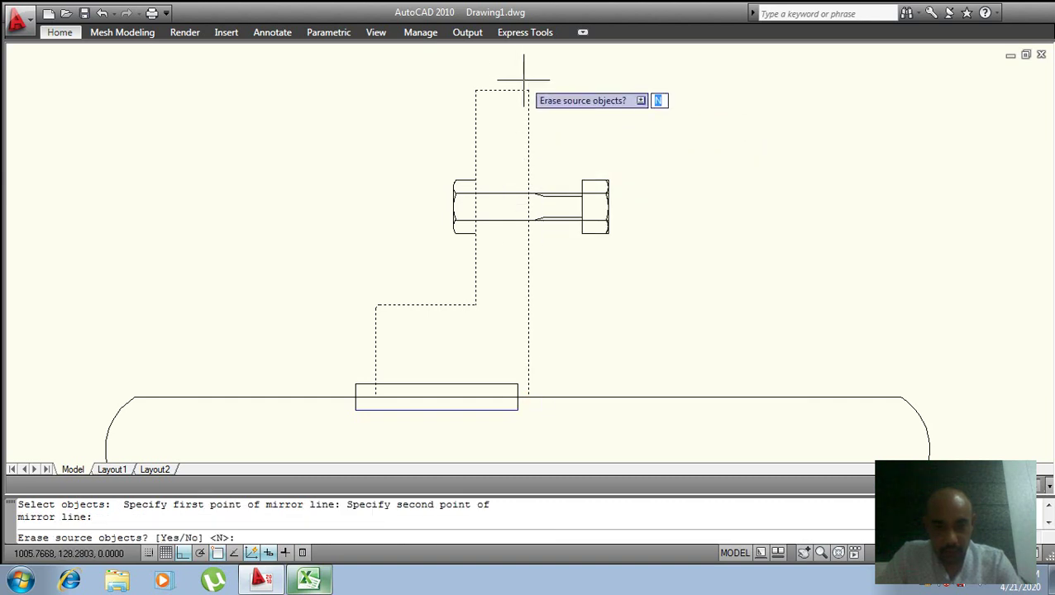
{"action": "key", "text": "Return"}
{"action": "scroll", "coordinate": [579, 174], "scroll_direction": "down", "scroll_amount": 5}
{"action": "scroll", "coordinate": [631, 229], "scroll_direction": "up", "scroll_amount": 4}
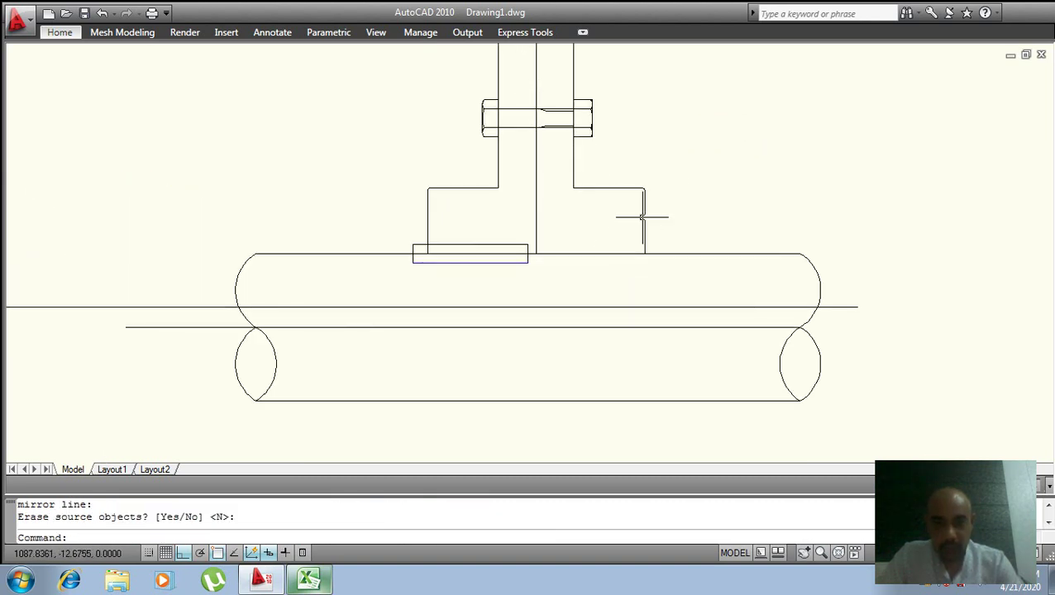
{"action": "middle_click_drag", "start_coordinate": [631, 228], "coordinate": [682, 284]}
- Mirror the upper flange, hub and bolts about the shaft's horizontal centre line, keeping originals
{"action": "left_click", "coordinate": [686, 94]}
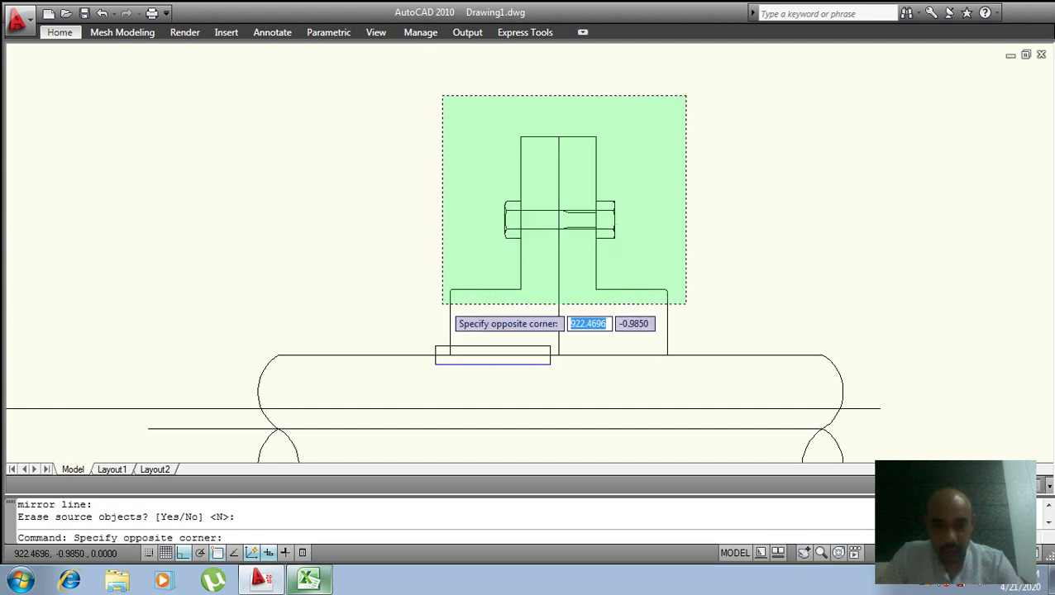
{"action": "left_click", "coordinate": [449, 304]}
{"action": "type", "text": "mi"}
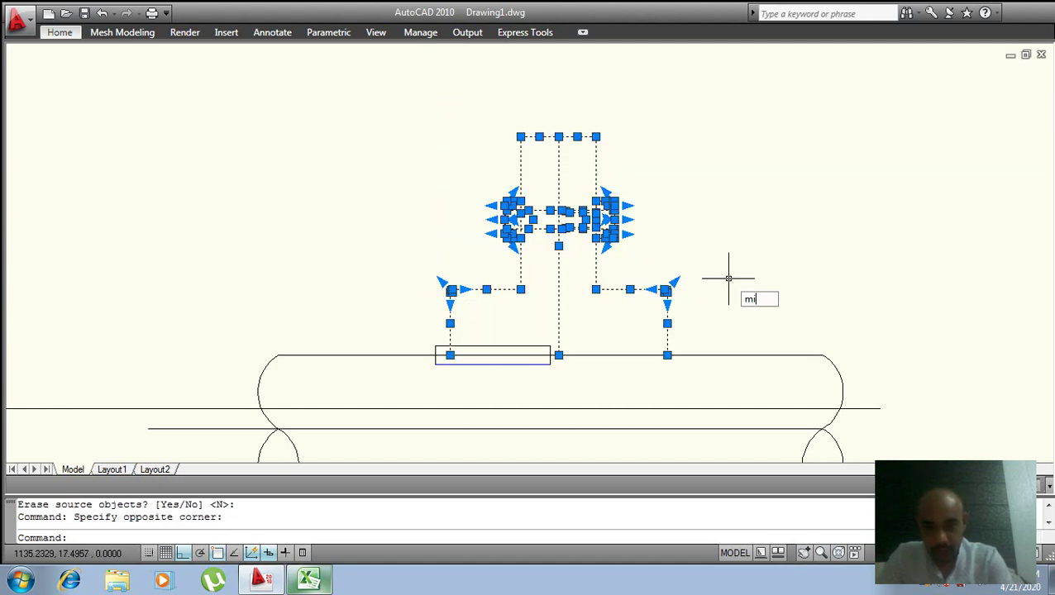
{"action": "key", "text": "Return"}
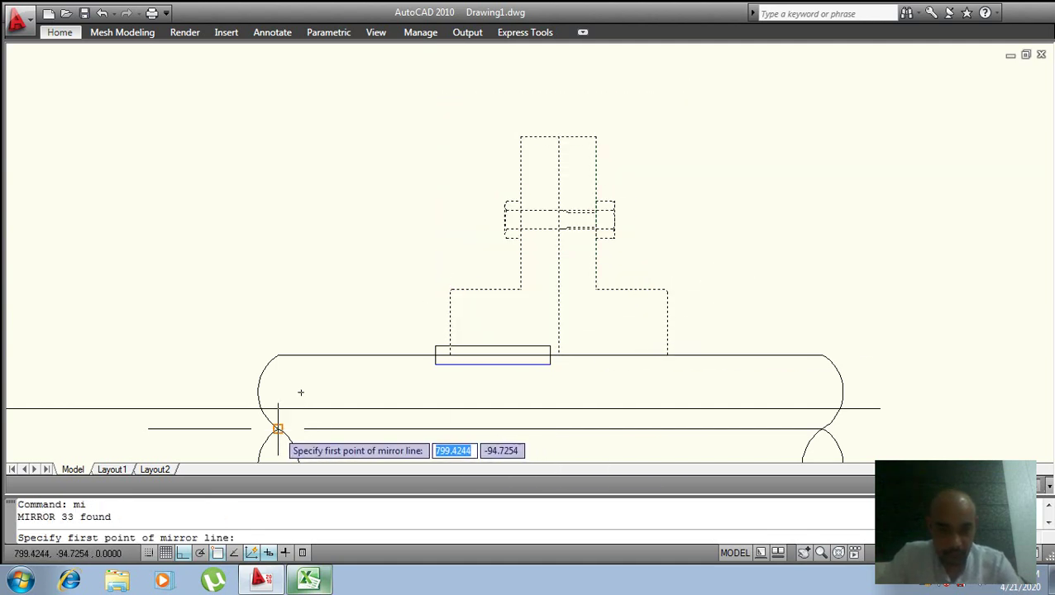
{"action": "left_click", "coordinate": [275, 430]}
{"action": "left_click", "coordinate": [873, 425]}
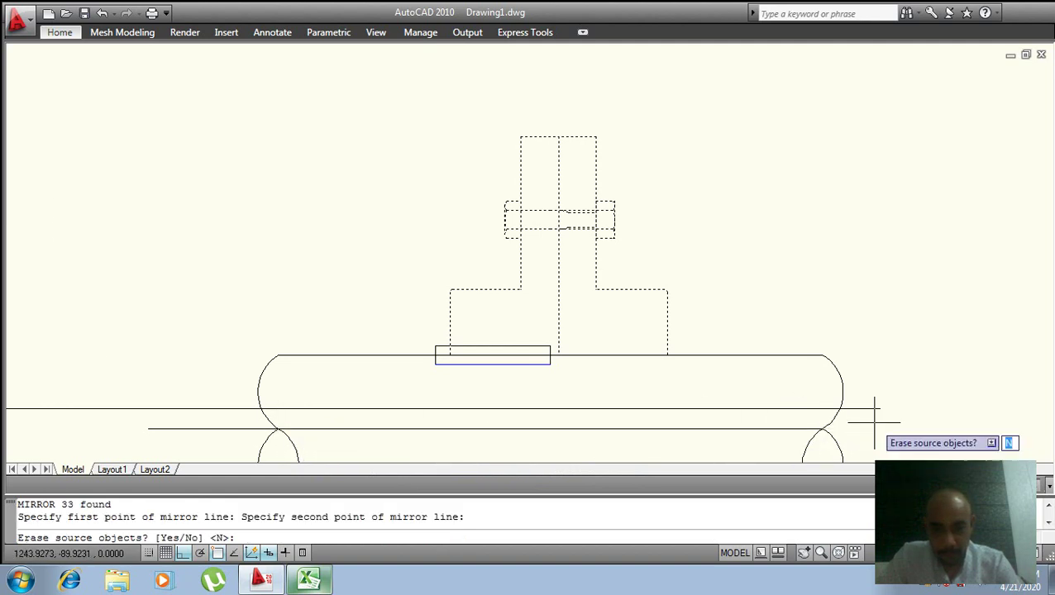
{"action": "key", "text": "Return"}
{"action": "scroll", "coordinate": [873, 422], "scroll_direction": "down", "scroll_amount": 4}
{"action": "middle_click_drag", "start_coordinate": [742, 353], "coordinate": [628, 228]}
{"action": "scroll", "coordinate": [578, 229], "scroll_direction": "up", "scroll_amount": 1}
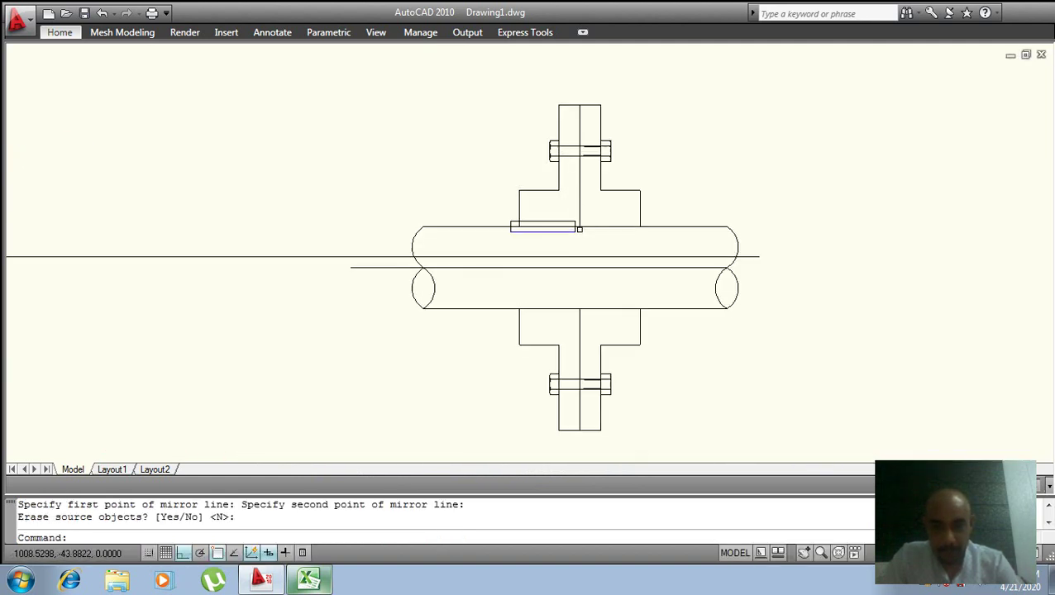
{"action": "scroll", "coordinate": [629, 301], "scroll_direction": "up", "scroll_amount": 2}
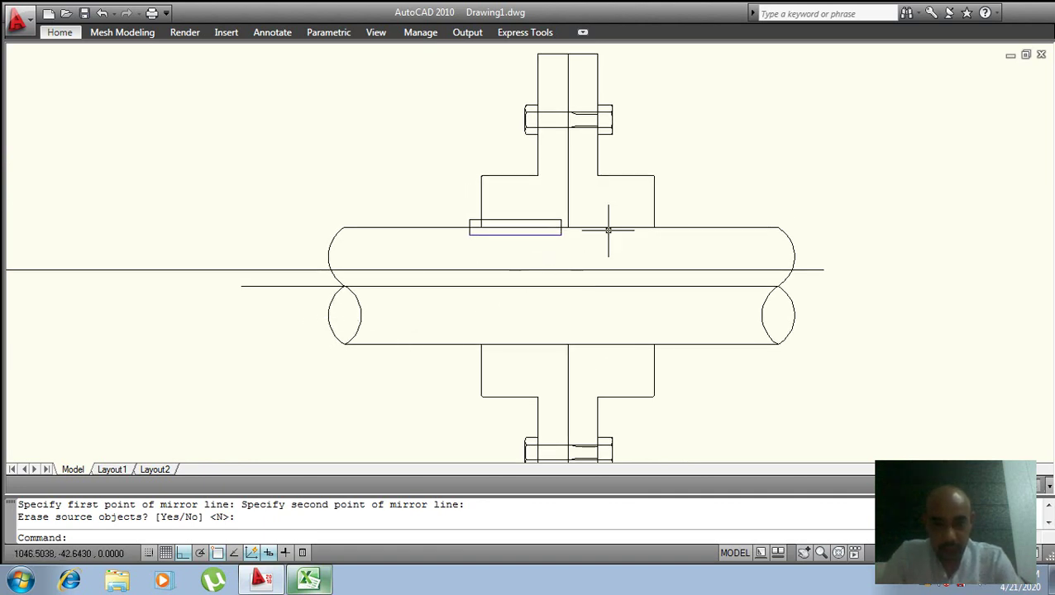
{"action": "scroll", "coordinate": [580, 226], "scroll_direction": "up", "scroll_amount": 4}
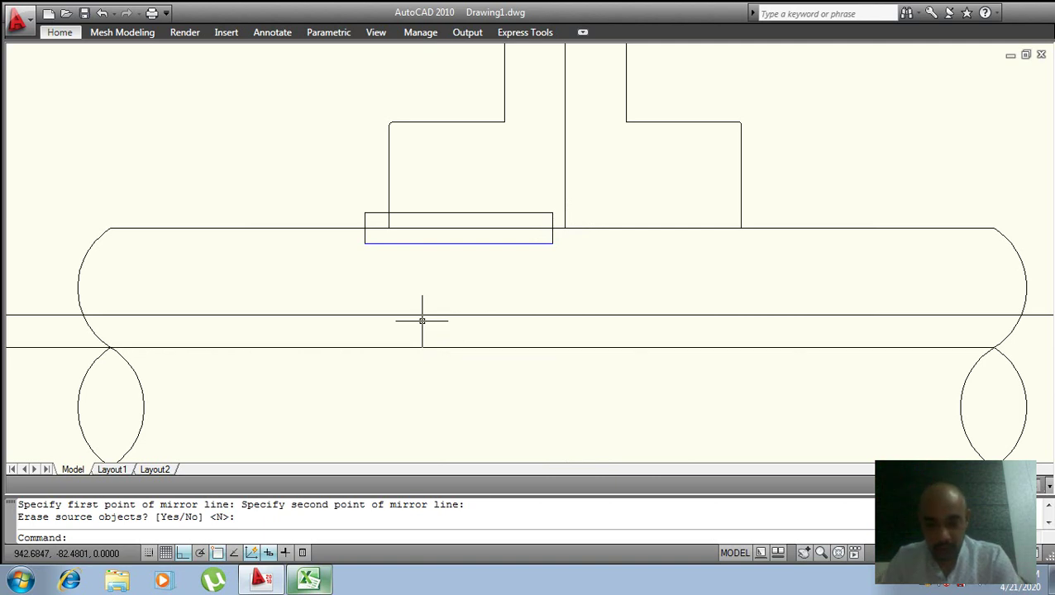
{"action": "key", "text": "Return"}
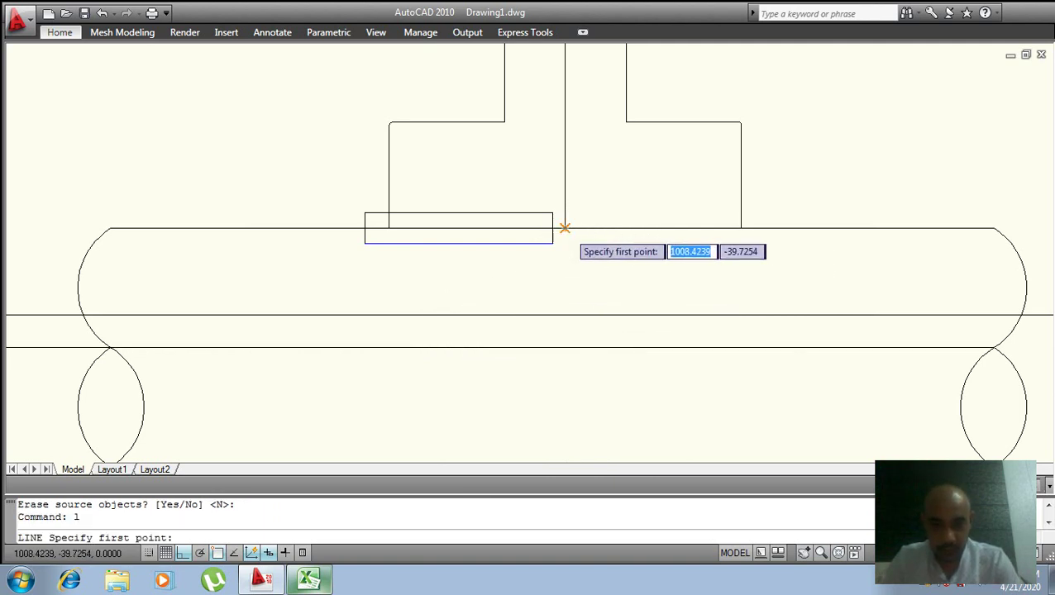
- Draw a line from the flange-to-shaft corner down to the intersection
{"action": "left_click", "coordinate": [565, 227]}
{"action": "middle_click_drag", "start_coordinate": [530, 419], "coordinate": [579, 290]}
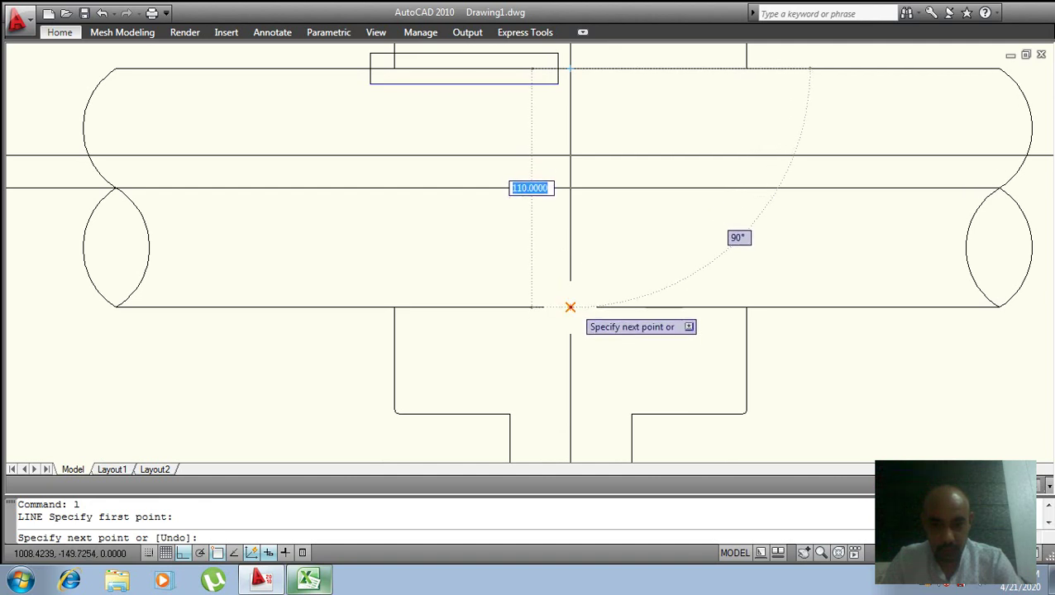
{"action": "left_click", "coordinate": [571, 307]}
{"action": "key", "text": "Return"}
{"action": "scroll", "coordinate": [574, 307], "scroll_direction": "down", "scroll_amount": 4}
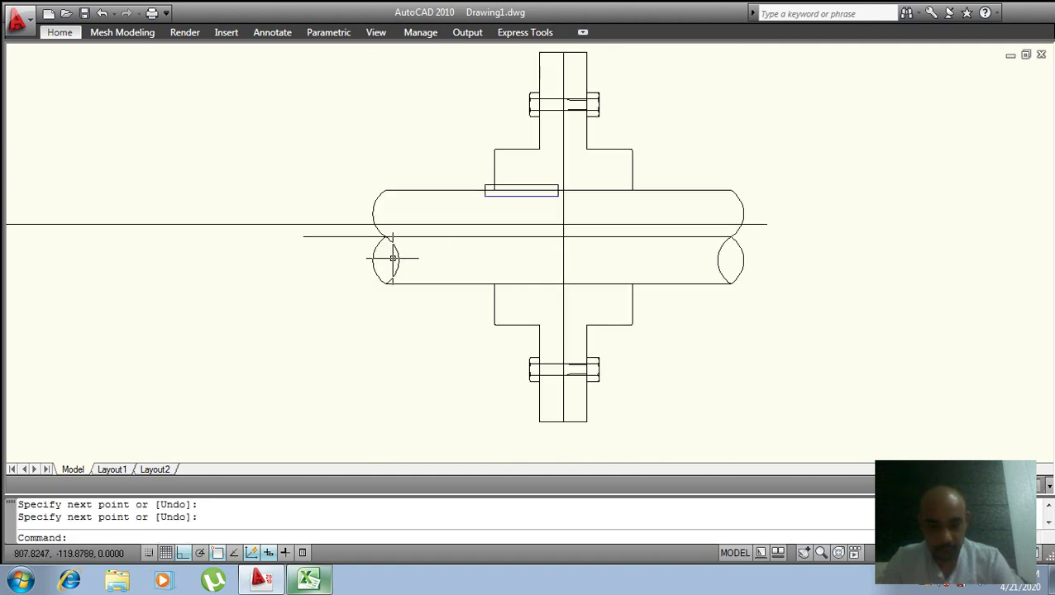
{"action": "type", "text": "tr"}
- Trim off the overhang left of the shaft and the left part of the horizontal line
{"action": "key", "text": "Return"}
{"action": "key", "text": "Return"}
{"action": "left_click", "coordinate": [353, 235]}
{"action": "left_click", "coordinate": [503, 236]}
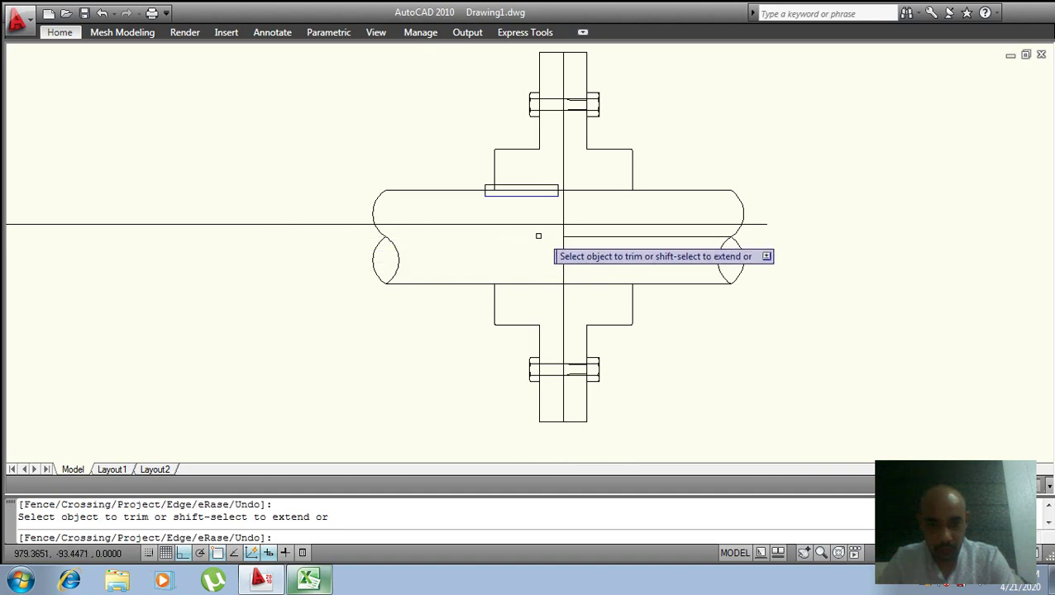
{"action": "left_click", "coordinate": [756, 224]}
{"action": "left_click", "coordinate": [758, 218]}
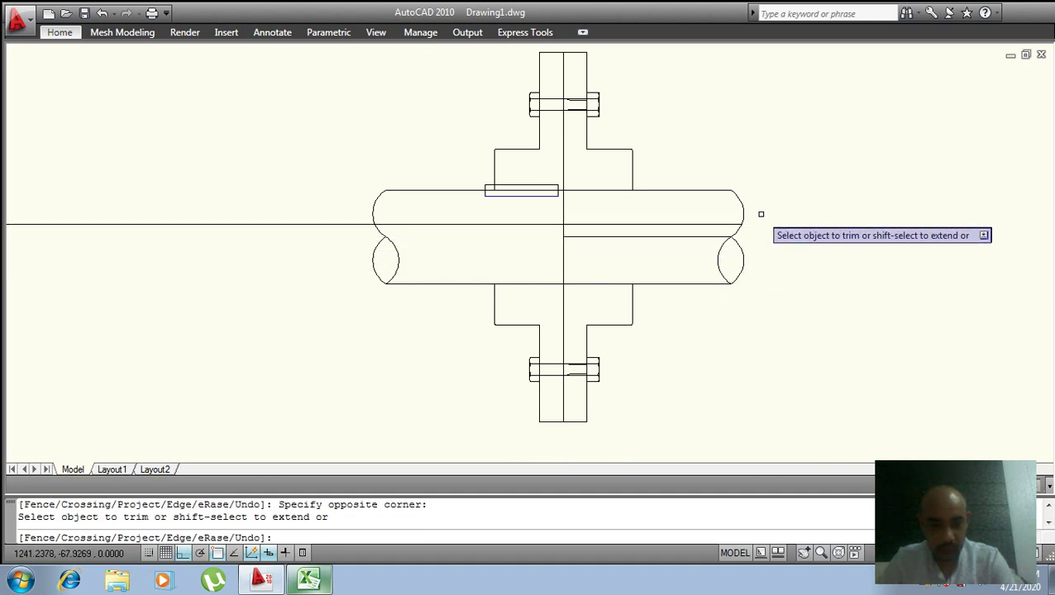
{"action": "key", "text": "Escape"}
{"action": "key", "text": "Escape"}
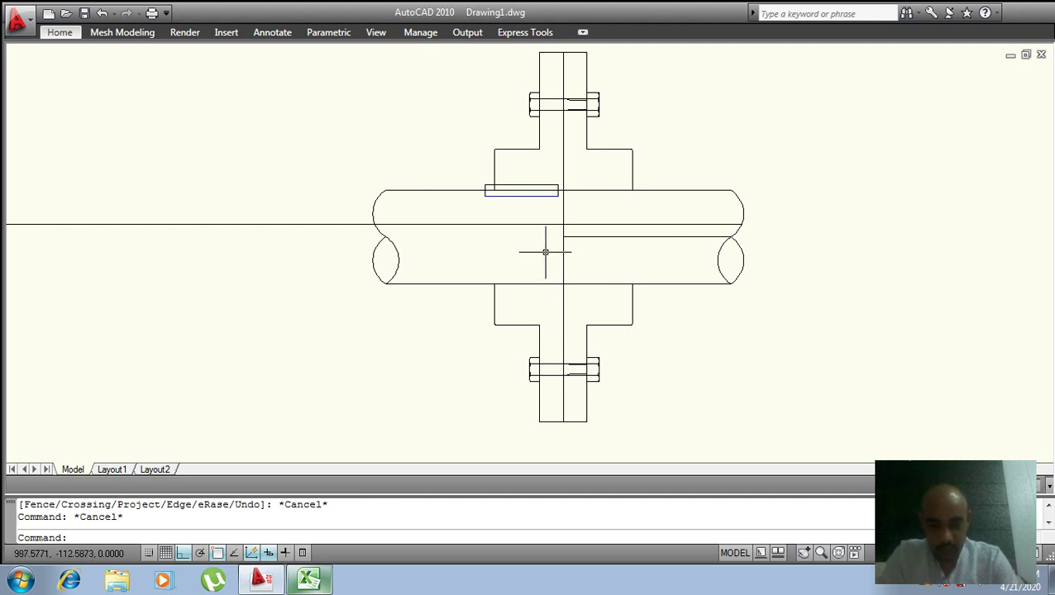
{"action": "type", "text": "ex"}
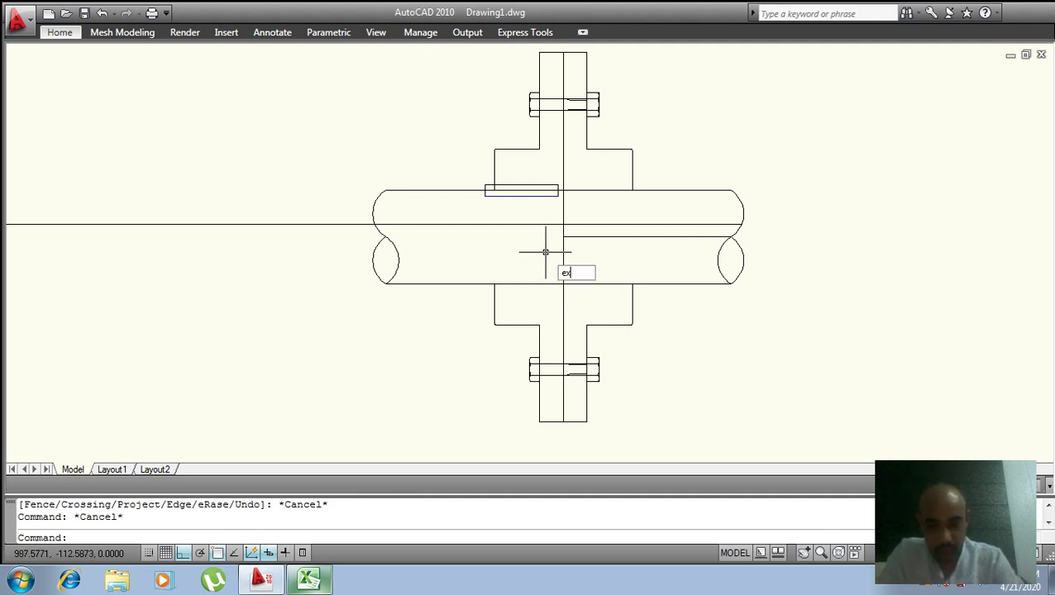
- Stretch the short horizontal line inside the shaft out to the shaft's left end
{"action": "key", "text": "Return"}
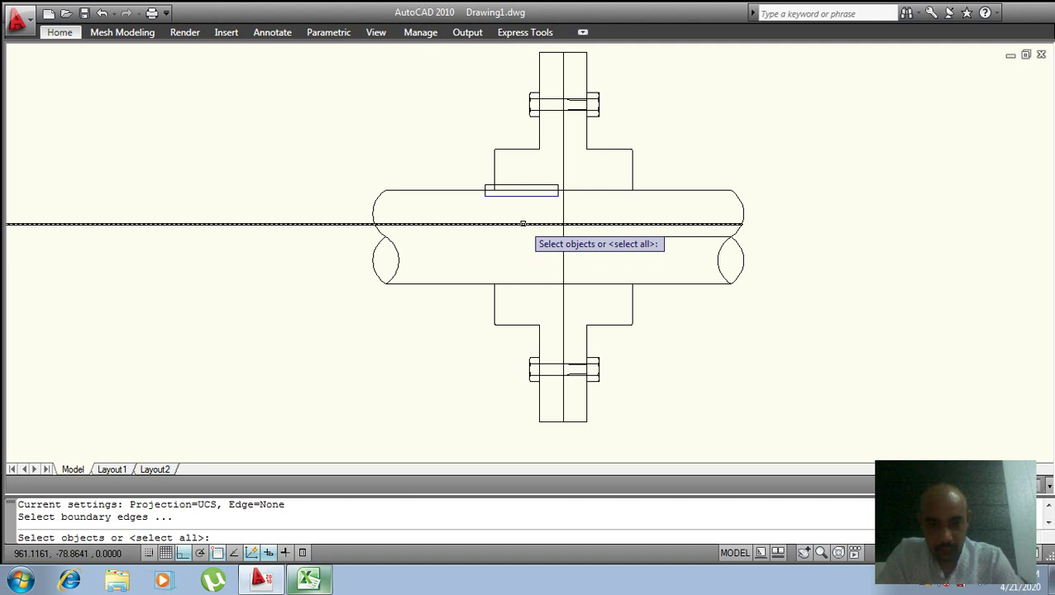
{"action": "key", "text": "Escape"}
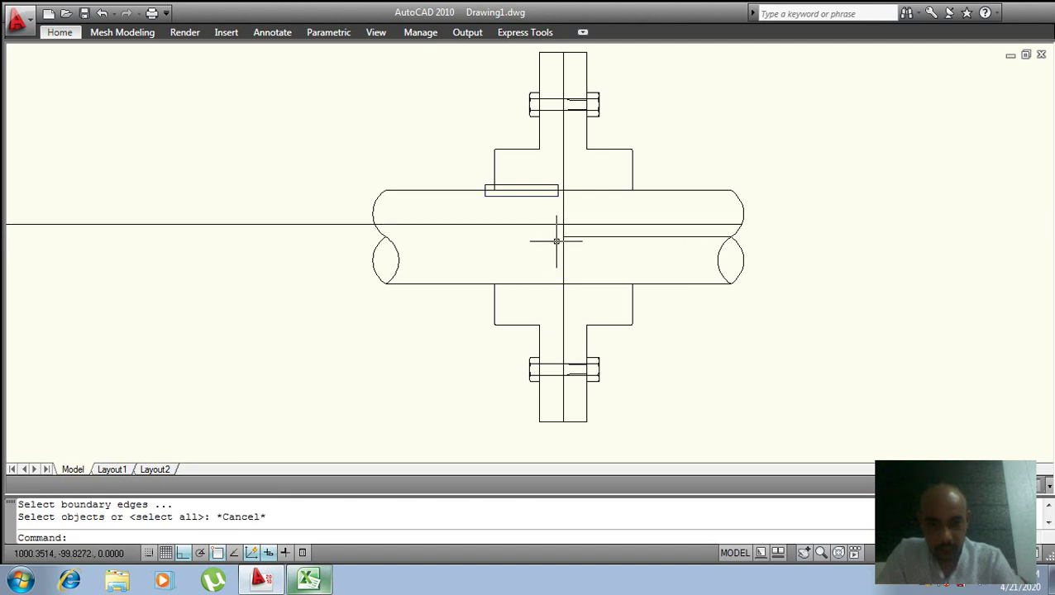
{"action": "left_click", "coordinate": [563, 238]}
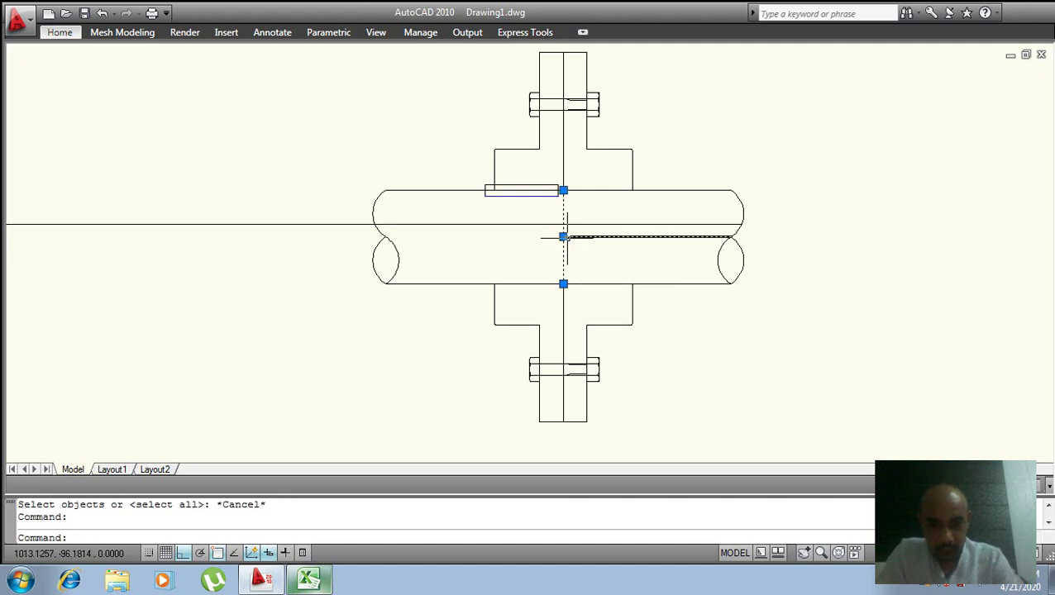
{"action": "left_click", "coordinate": [563, 238]}
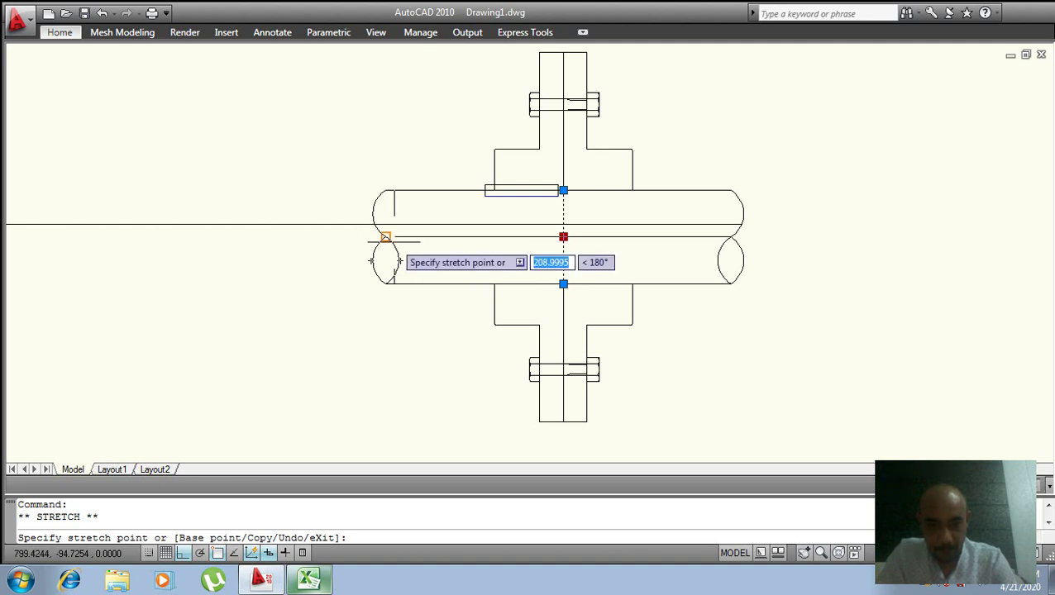
{"action": "key", "text": "Escape"}
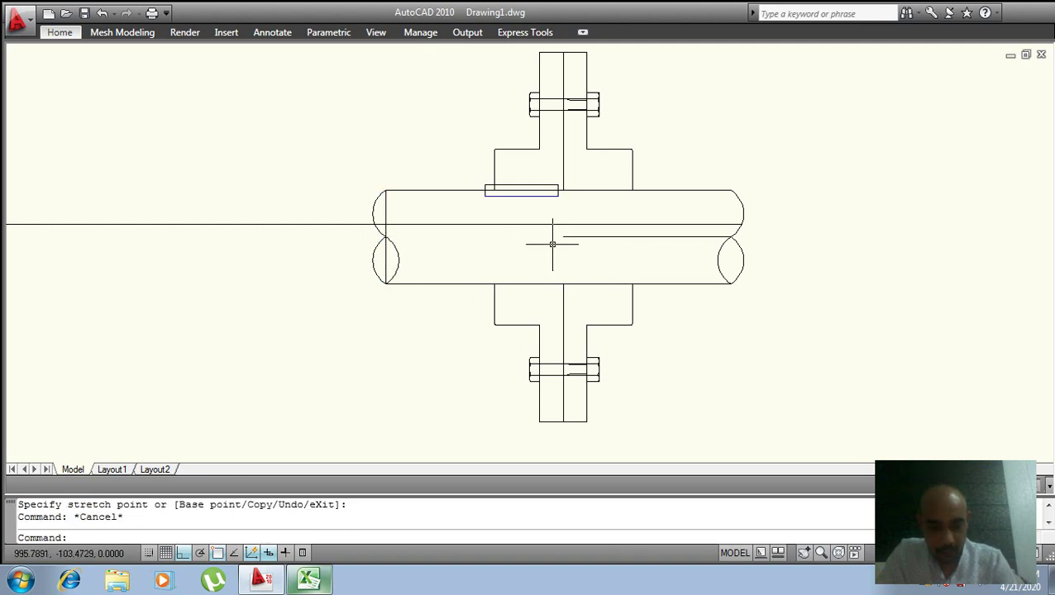
{"action": "key", "text": "ctrl+z"}
{"action": "left_click", "coordinate": [605, 238]}
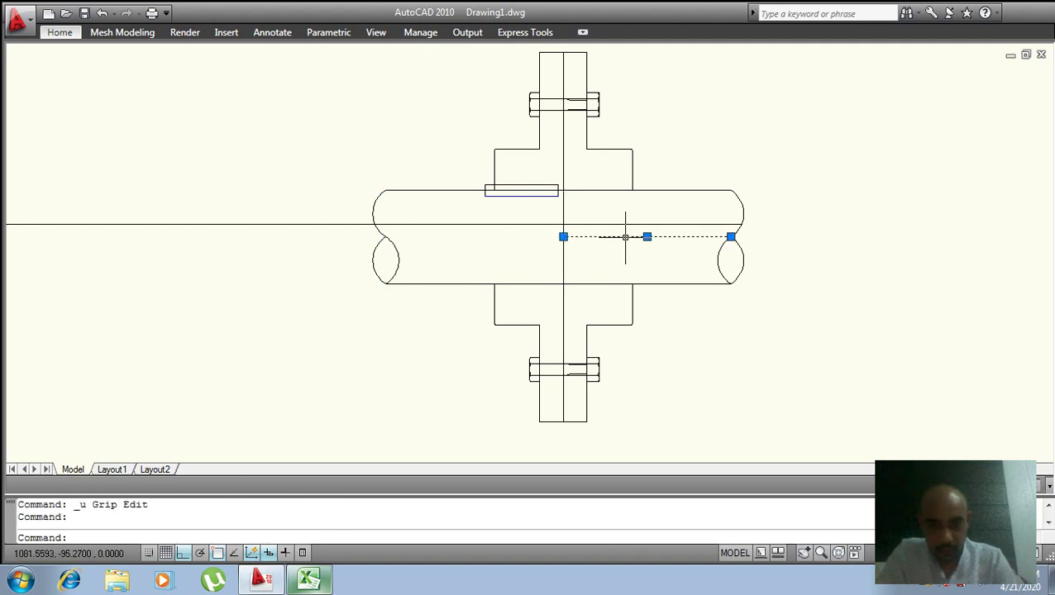
{"action": "left_click", "coordinate": [562, 237]}
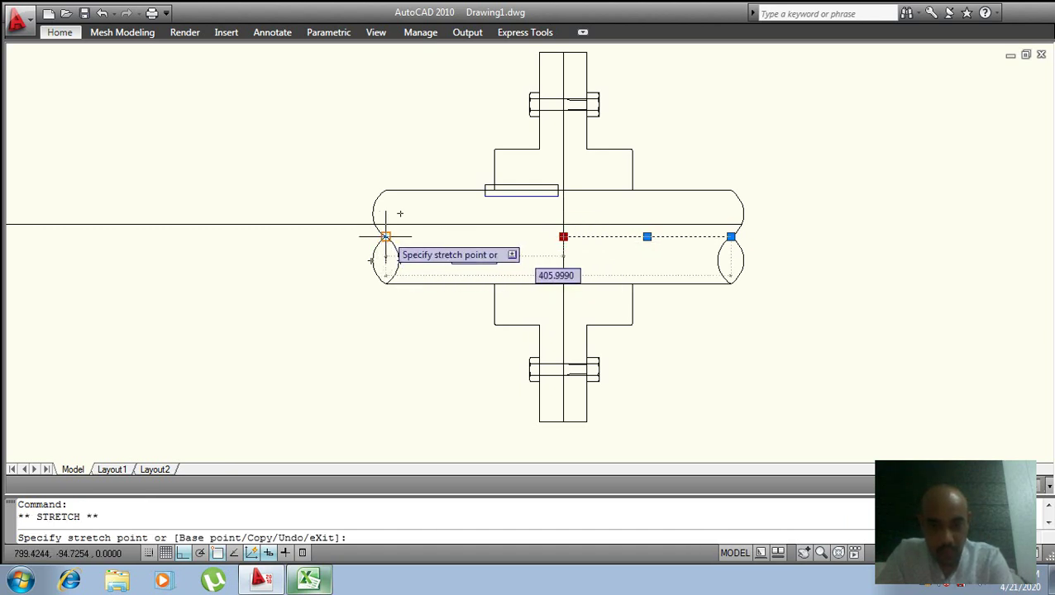
{"action": "left_click", "coordinate": [385, 237]}
{"action": "key", "text": "Escape"}
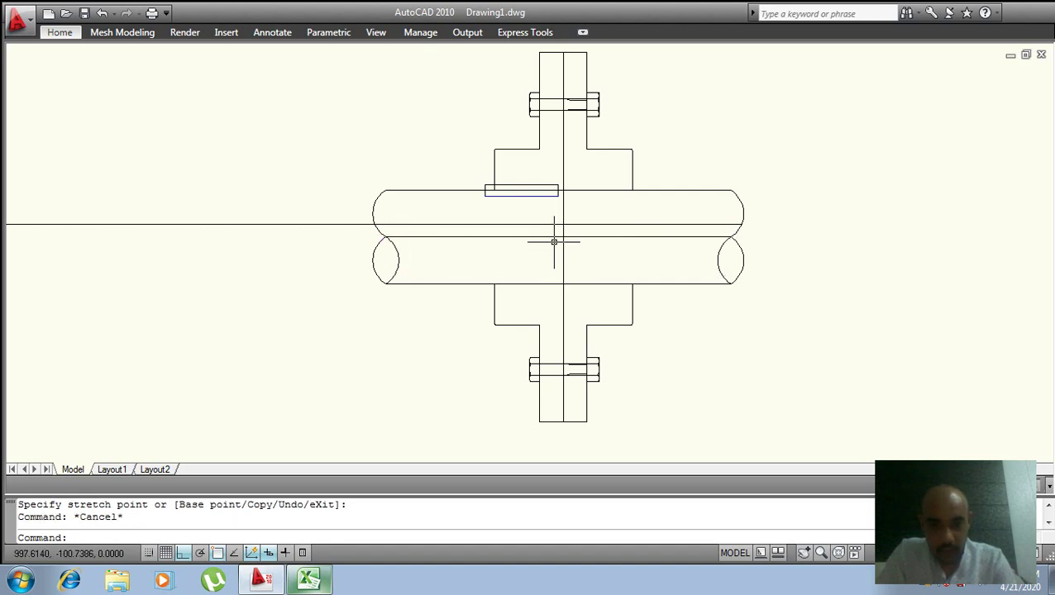
- Put the horizontal axis line across the shaft on the 'centre line' layer
{"action": "left_click", "coordinate": [554, 237]}
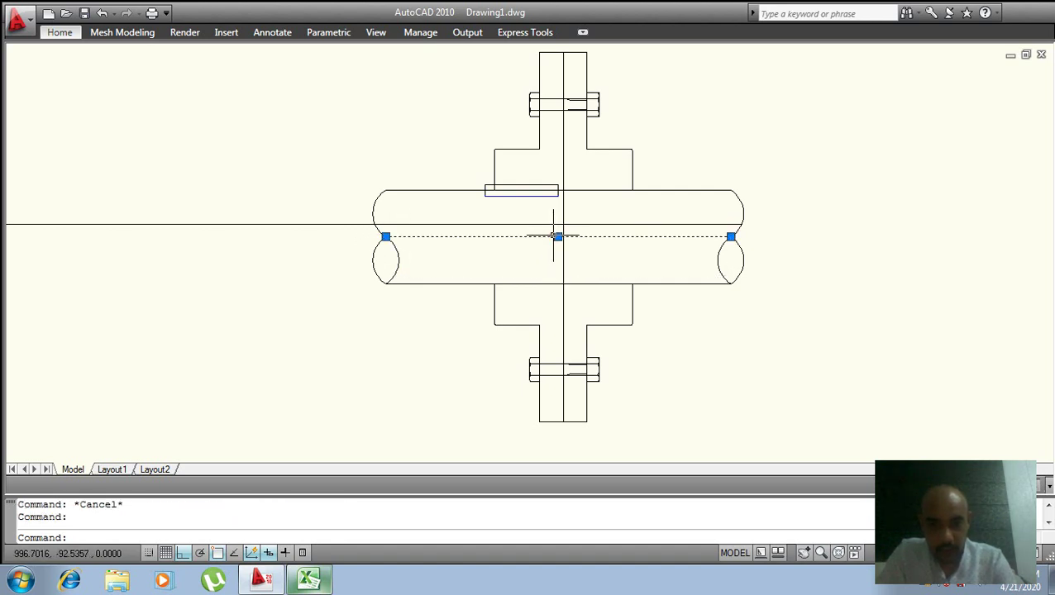
{"action": "left_click", "coordinate": [78, 32]}
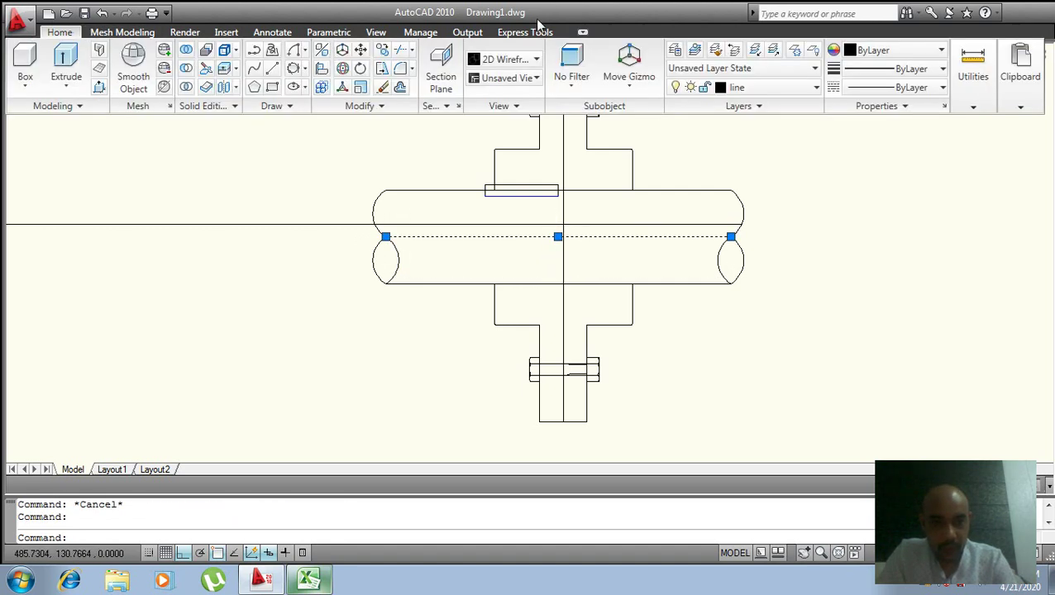
{"action": "left_click", "coordinate": [787, 88]}
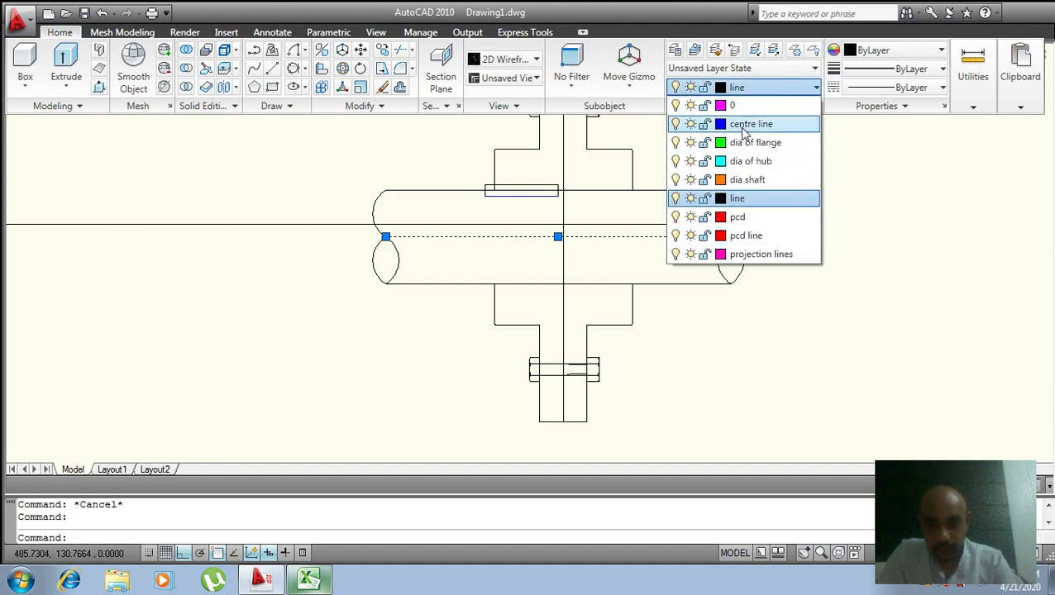
{"action": "left_click", "coordinate": [750, 124]}
{"action": "key", "text": "Escape"}
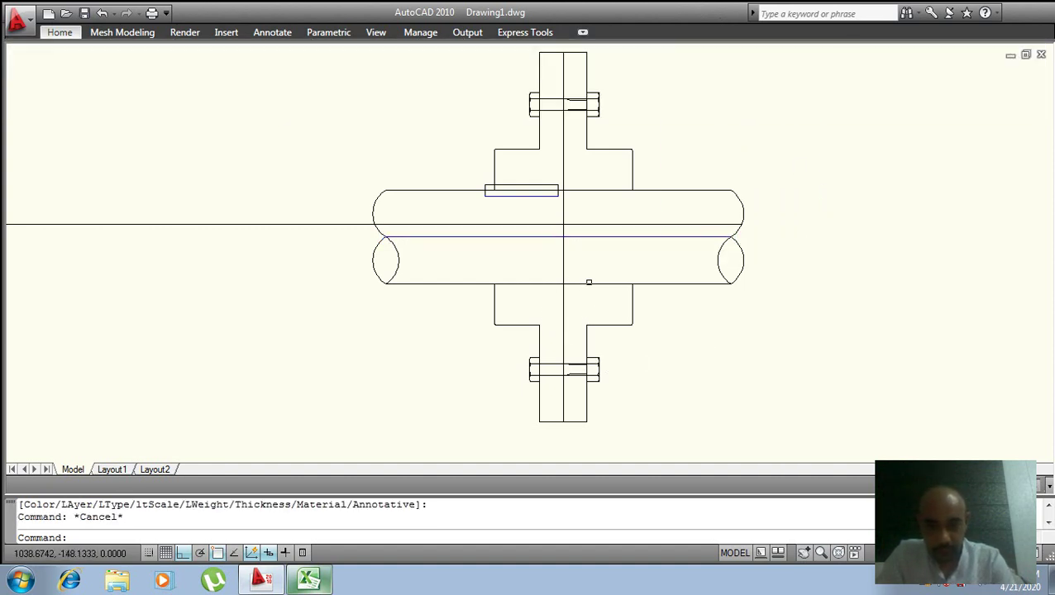
{"action": "scroll", "coordinate": [598, 278], "scroll_direction": "up", "scroll_amount": 2}
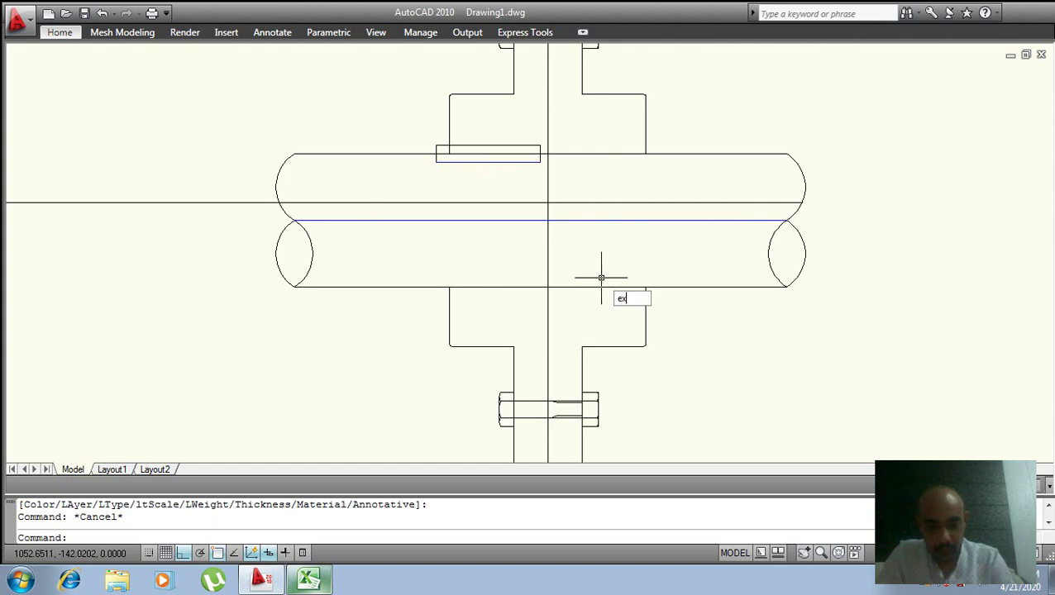
- Extend the right and left lower hub sides up to the blue centre line
{"action": "key", "text": "Return"}
{"action": "left_click", "coordinate": [652, 220]}
{"action": "key", "text": "Return"}
{"action": "left_click", "coordinate": [646, 306]}
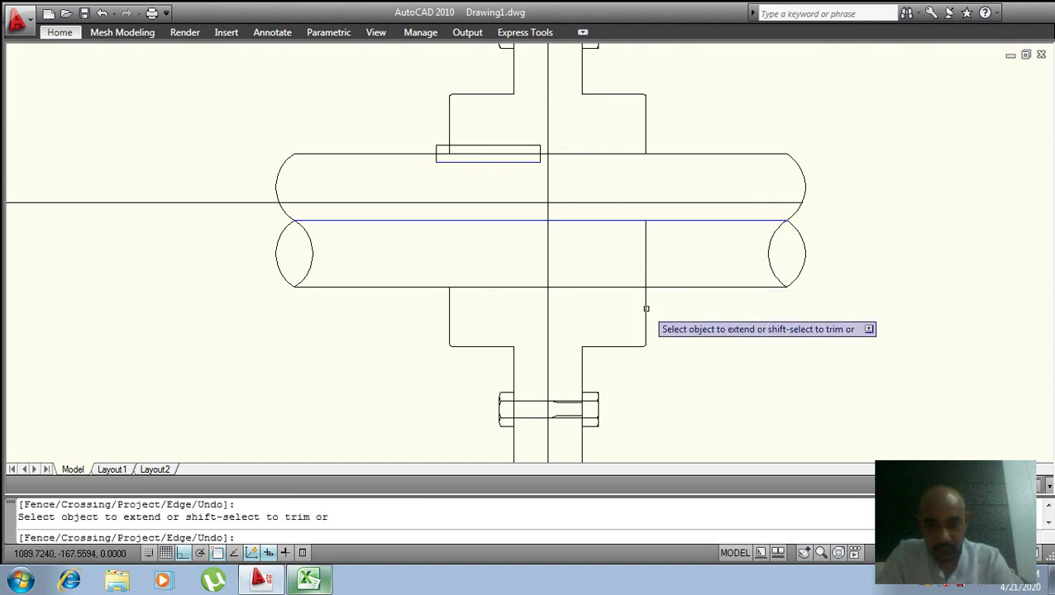
{"action": "key", "text": "Return"}
{"action": "key", "text": "Return"}
{"action": "left_click", "coordinate": [475, 218]}
{"action": "left_click", "coordinate": [475, 217]}
{"action": "left_click", "coordinate": [475, 219]}
{"action": "key", "text": "Return"}
{"action": "left_click", "coordinate": [449, 313]}
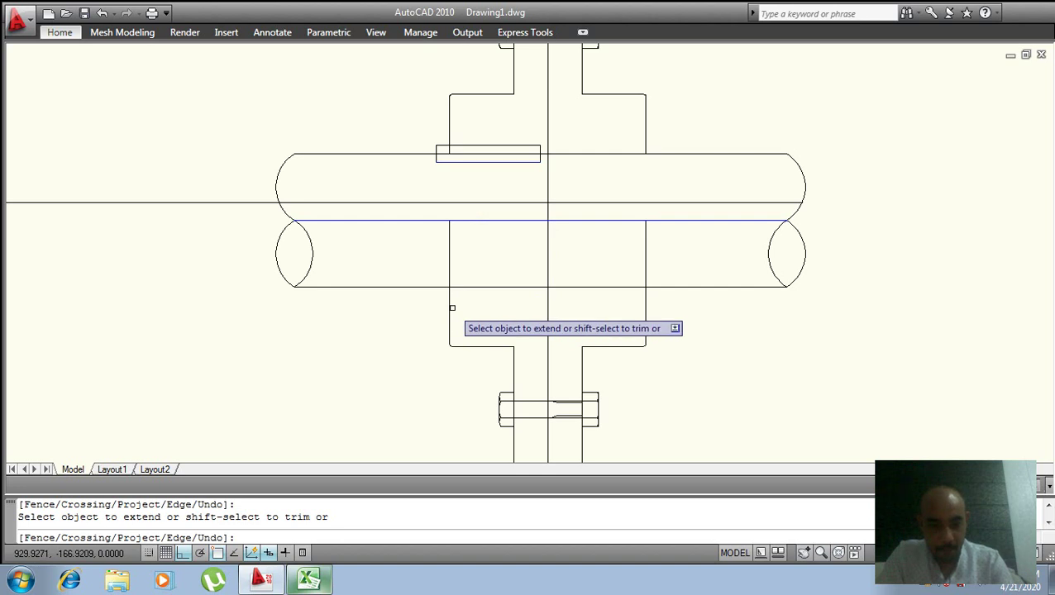
{"action": "key", "text": "Escape"}
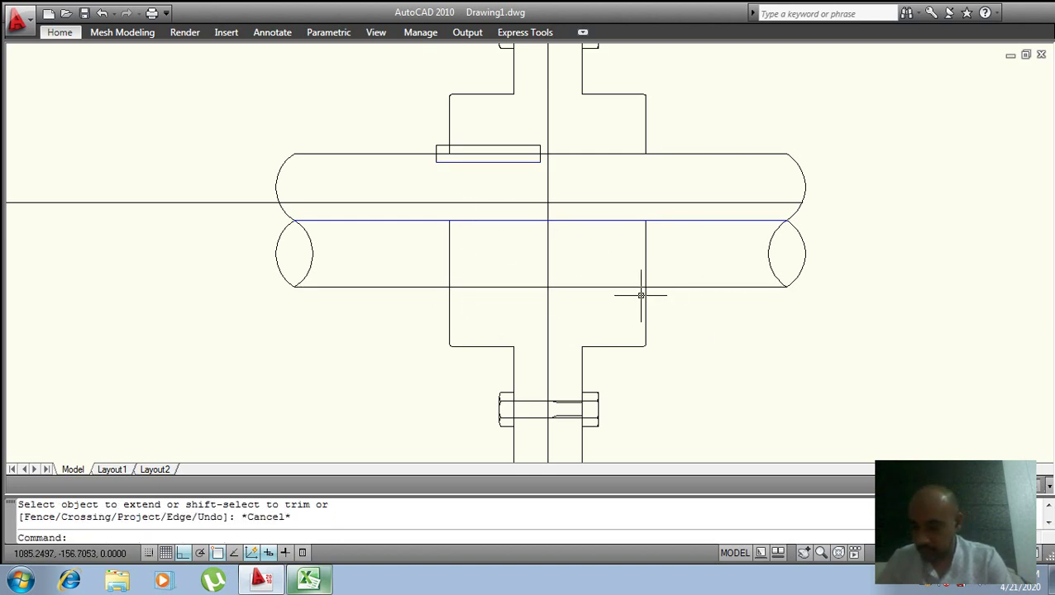
- Trim the shaft's lower edge inside the hub and save the drawing
{"action": "type", "text": "tr"}
{"action": "key", "text": "Return"}
{"action": "key", "text": "Return"}
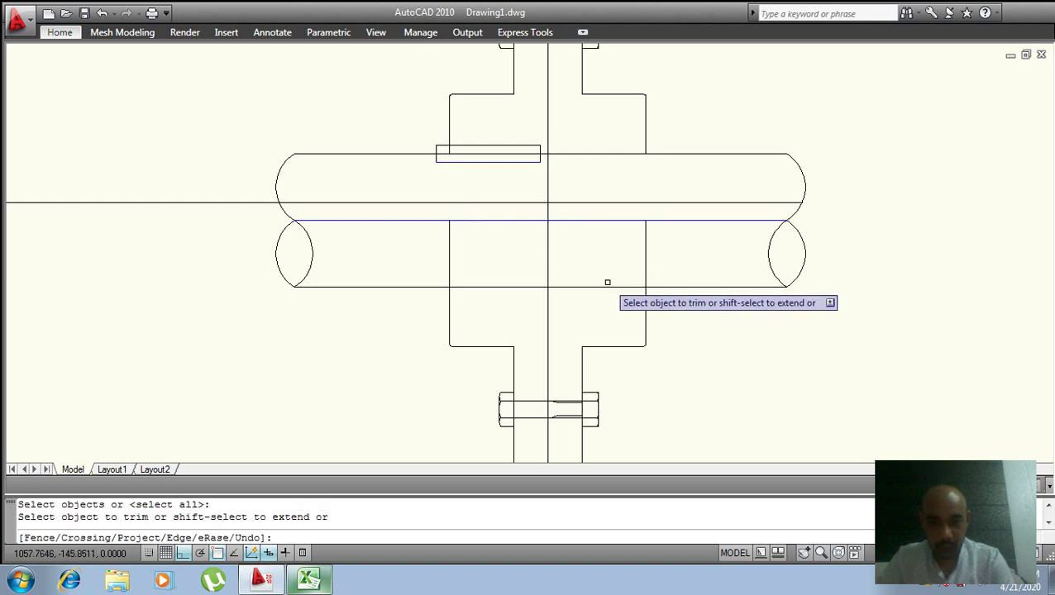
{"action": "left_click", "coordinate": [506, 284]}
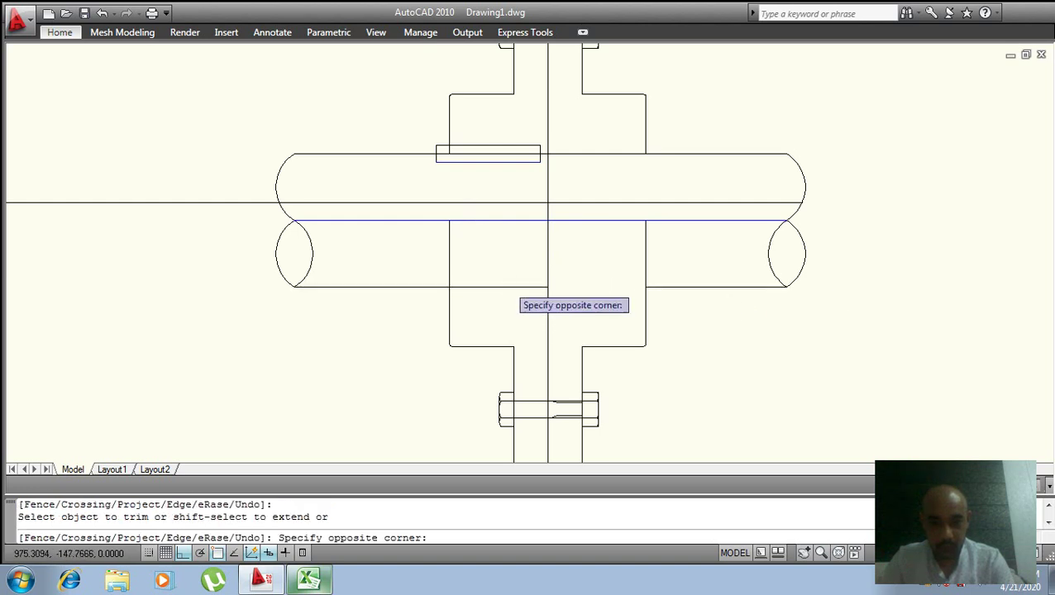
{"action": "left_click", "coordinate": [506, 280]}
{"action": "scroll", "coordinate": [579, 281], "scroll_direction": "down", "scroll_amount": 2}
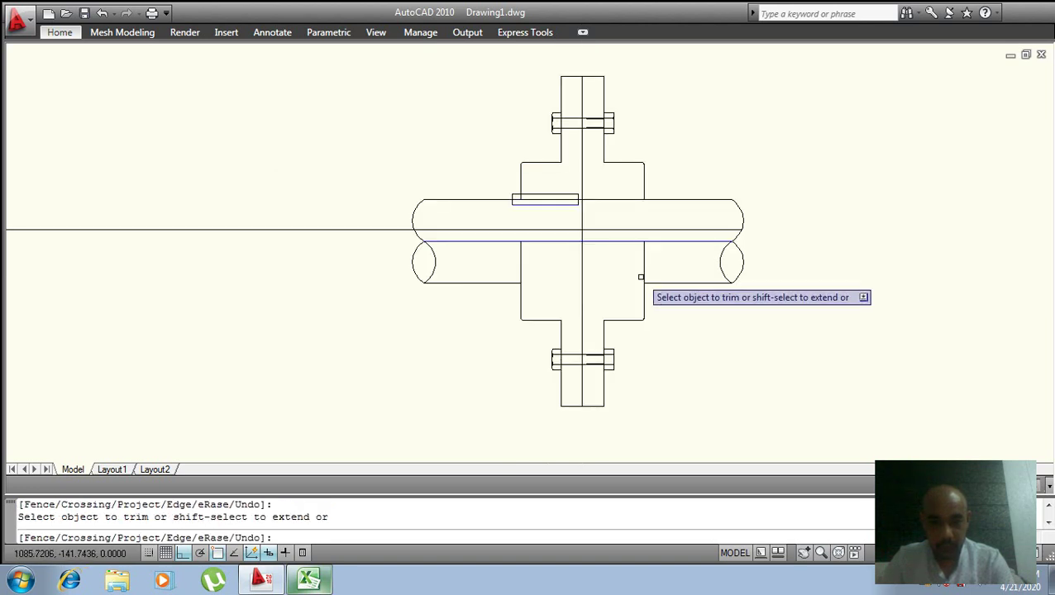
{"action": "scroll", "coordinate": [678, 298], "scroll_direction": "up", "scroll_amount": 2}
{"action": "middle_click_drag", "start_coordinate": [678, 298], "coordinate": [708, 353]}
{"action": "key", "text": "ctrl+s"}
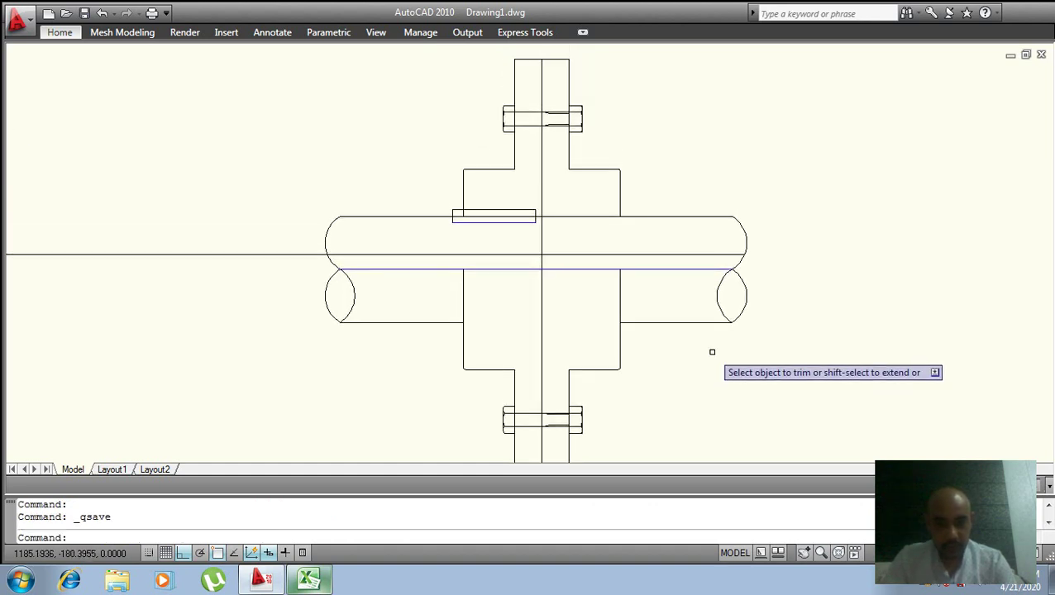
{"action": "scroll", "coordinate": [603, 323], "scroll_direction": "down", "scroll_amount": 2}
{"action": "scroll", "coordinate": [588, 278], "scroll_direction": "down", "scroll_amount": 1}
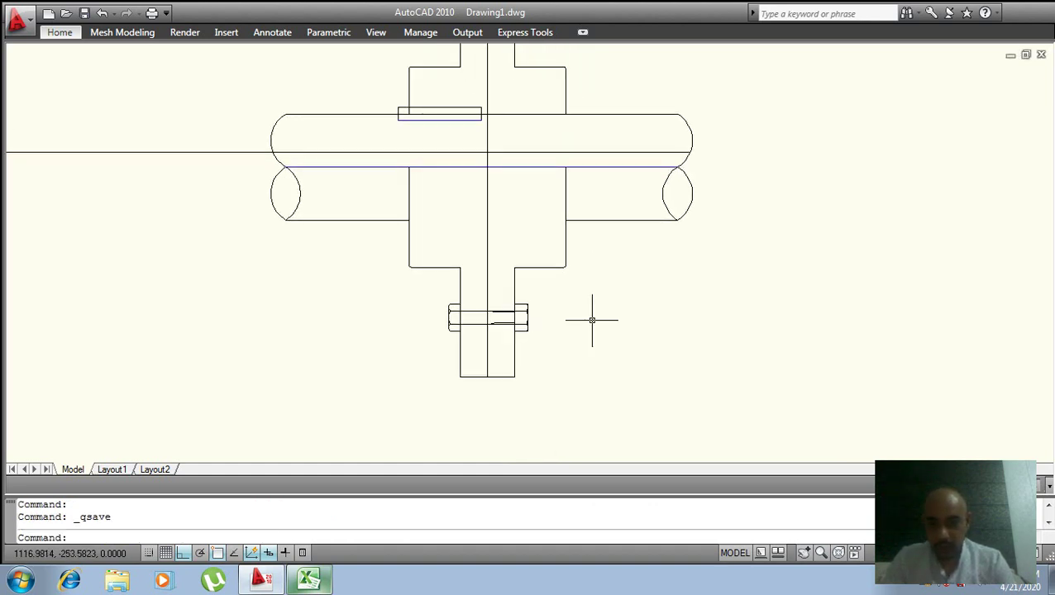
- Trim away the guide line connecting the end view to the elevation
{"action": "scroll", "coordinate": [612, 330], "scroll_direction": "down", "scroll_amount": 1}
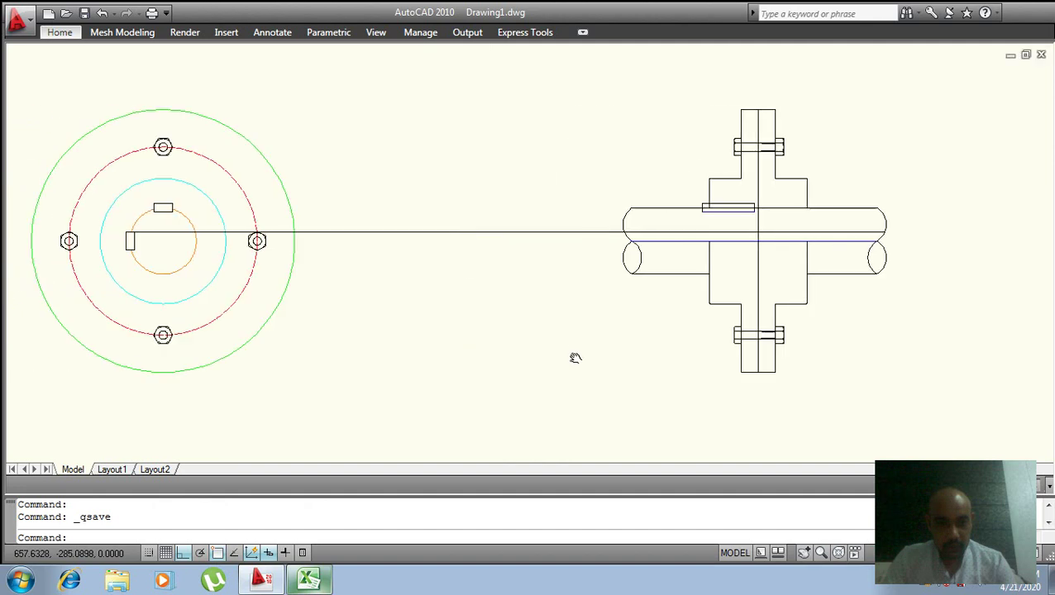
{"action": "middle_click_drag", "start_coordinate": [302, 339], "coordinate": [547, 339]}
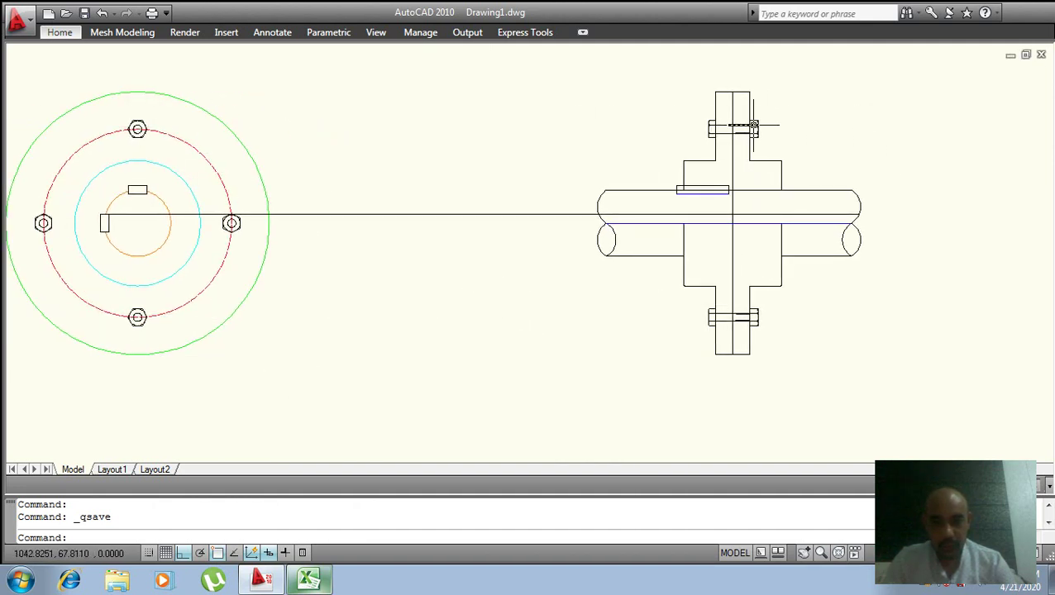
{"action": "scroll", "coordinate": [735, 157], "scroll_direction": "up", "scroll_amount": 2}
{"action": "scroll", "coordinate": [731, 176], "scroll_direction": "down", "scroll_amount": 3}
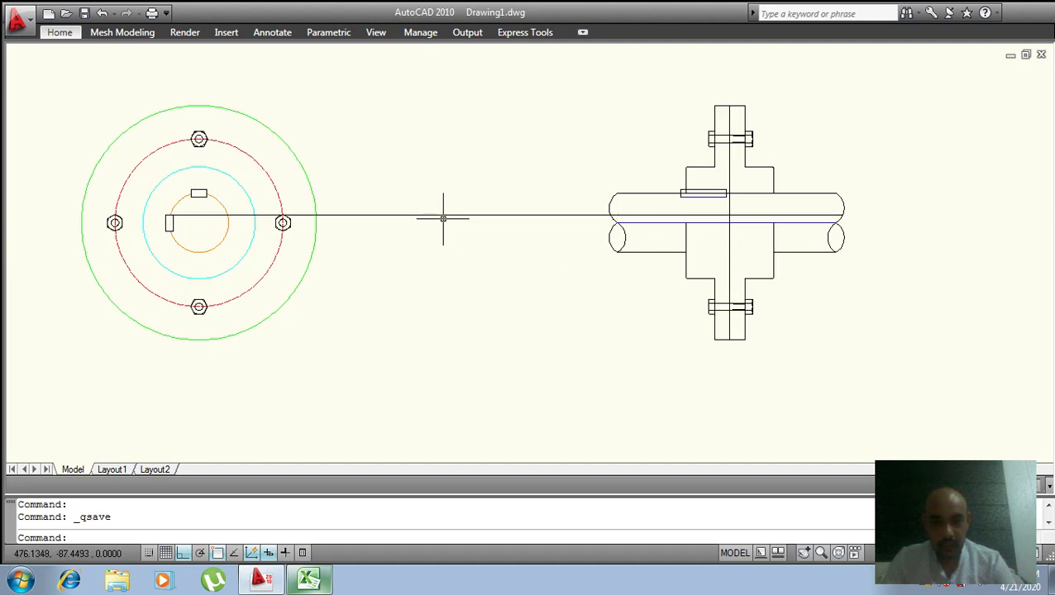
{"action": "type", "text": "tr"}
{"action": "key", "text": "Return"}
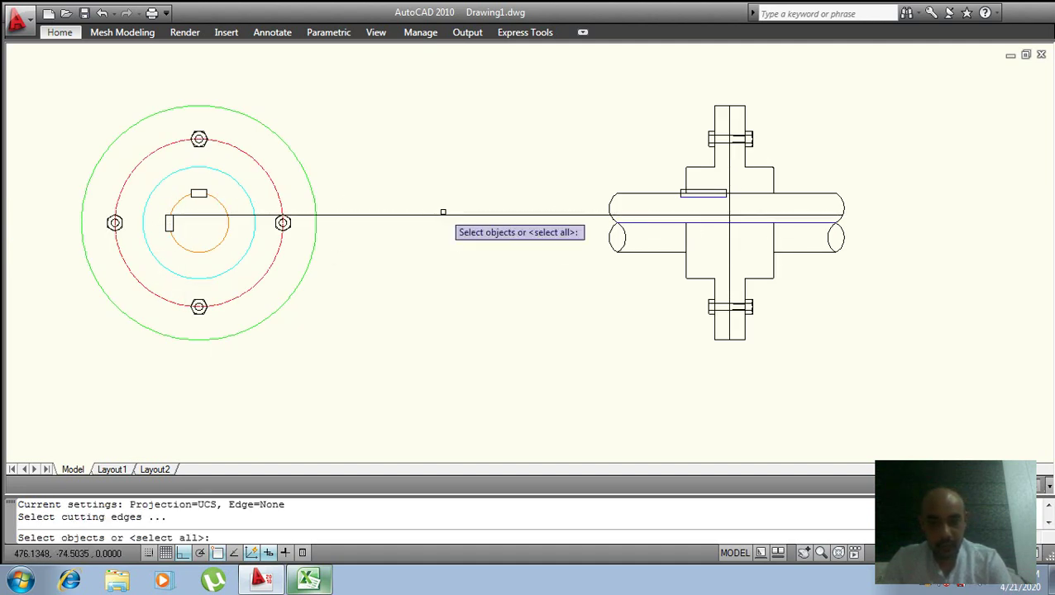
{"action": "key", "text": "Return"}
{"action": "left_click", "coordinate": [447, 215]}
{"action": "left_click", "coordinate": [653, 214]}
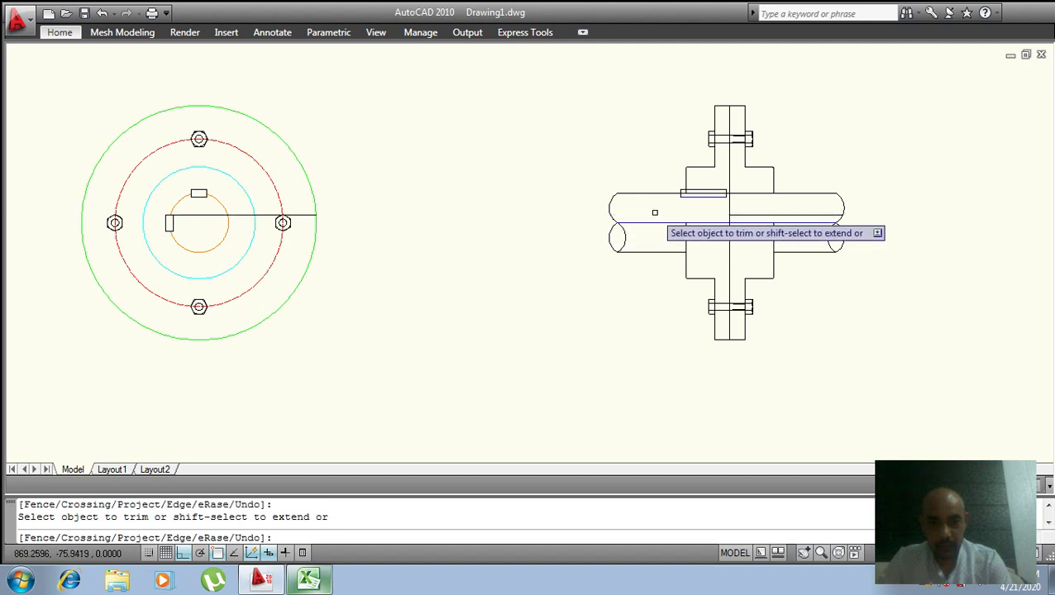
{"action": "key", "text": "Escape"}
- Centre the elevation in view and open the Hatch and Gradient dialog
{"action": "scroll", "coordinate": [738, 205], "scroll_direction": "up", "scroll_amount": 3}
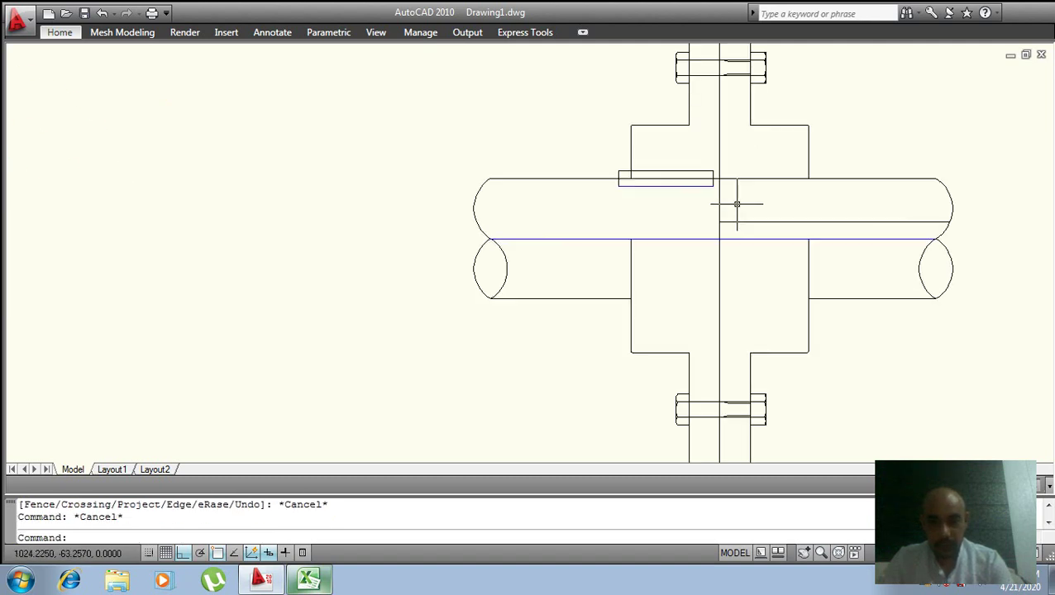
{"action": "middle_click_drag", "start_coordinate": [737, 205], "coordinate": [553, 312]}
{"action": "scroll", "coordinate": [558, 275], "scroll_direction": "up", "scroll_amount": 3}
{"action": "middle_click_drag", "start_coordinate": [553, 224], "coordinate": [486, 344]}
{"action": "scroll", "coordinate": [482, 327], "scroll_direction": "down", "scroll_amount": 2}
{"action": "scroll", "coordinate": [477, 306], "scroll_direction": "down", "scroll_amount": 2}
{"action": "middle_click_drag", "start_coordinate": [478, 299], "coordinate": [523, 216]}
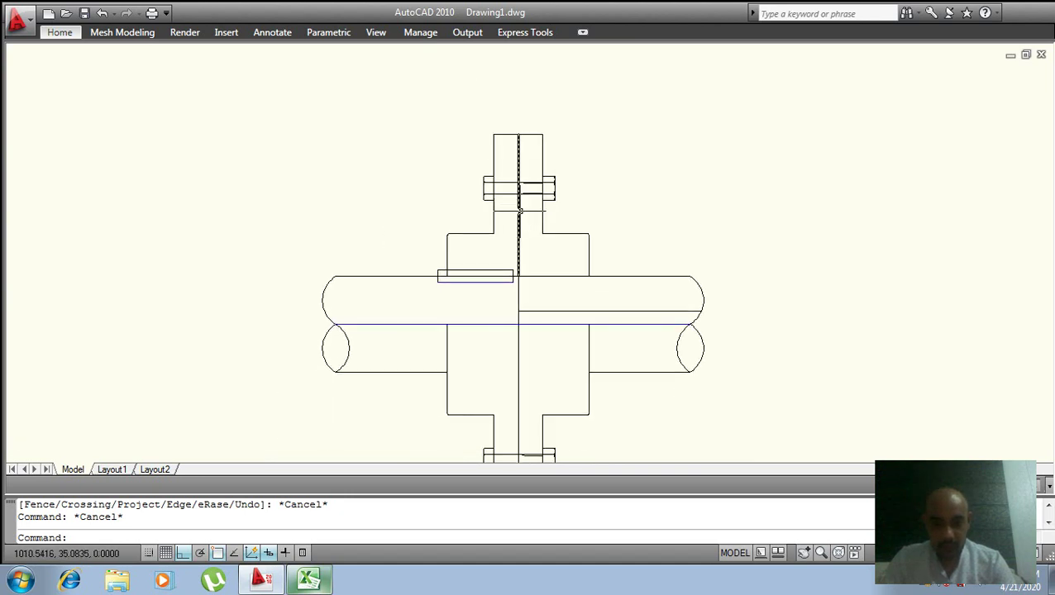
{"action": "type", "text": "h"}
{"action": "key", "text": "Return"}
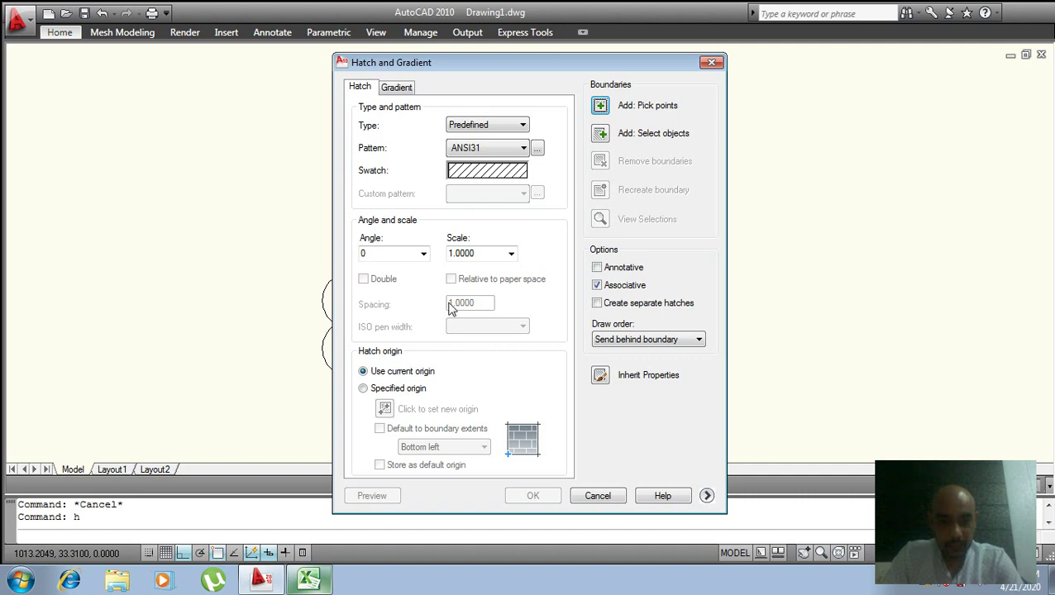
- Apply a user-defined hatch with spacing 3 to the upper flange rectangle
{"action": "left_click", "coordinate": [517, 125]}
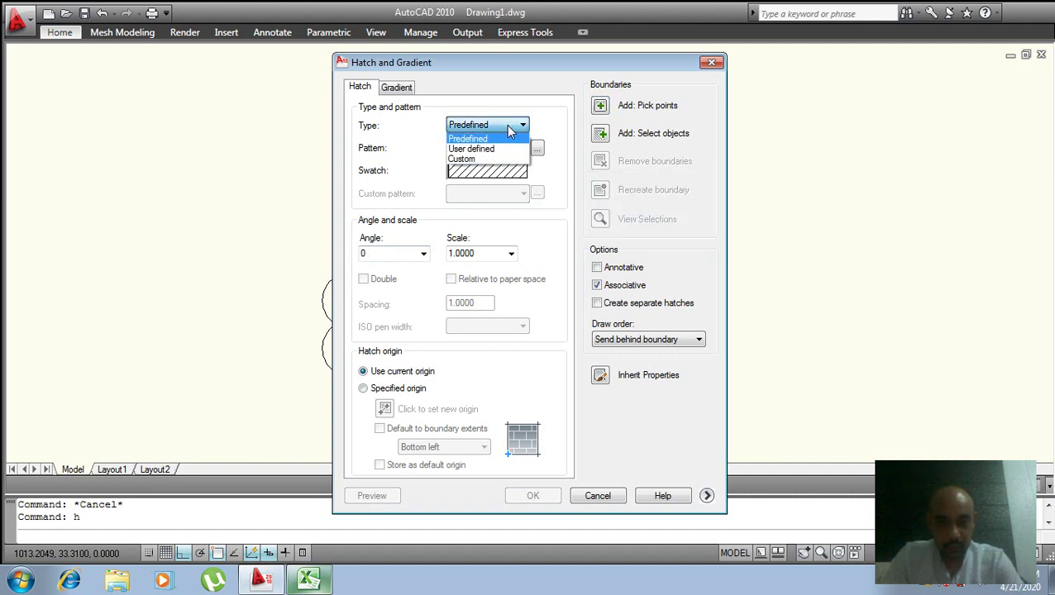
{"action": "left_click", "coordinate": [494, 148]}
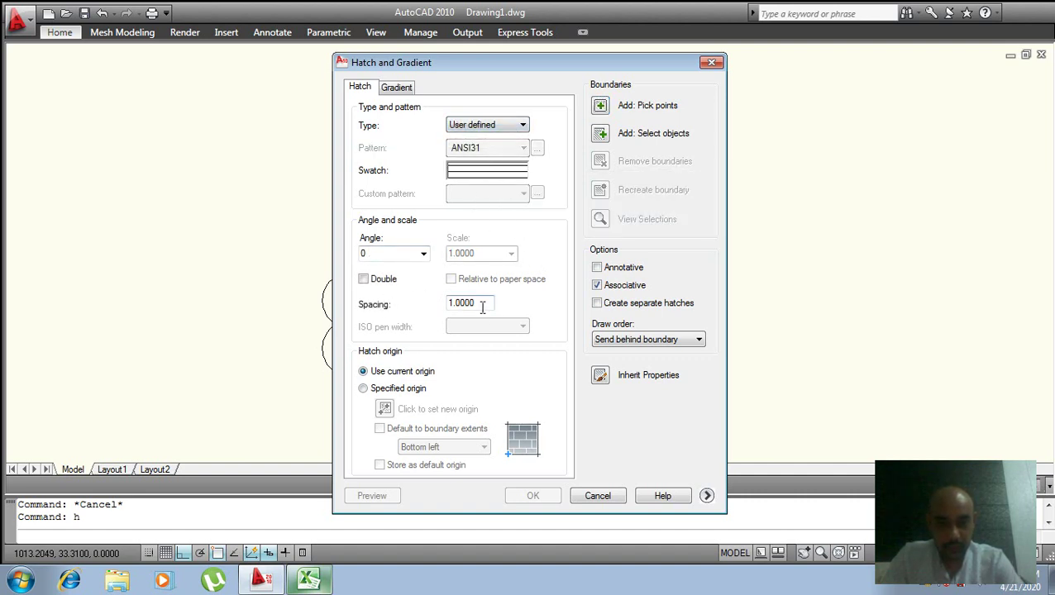
{"action": "type", "text": "3"}
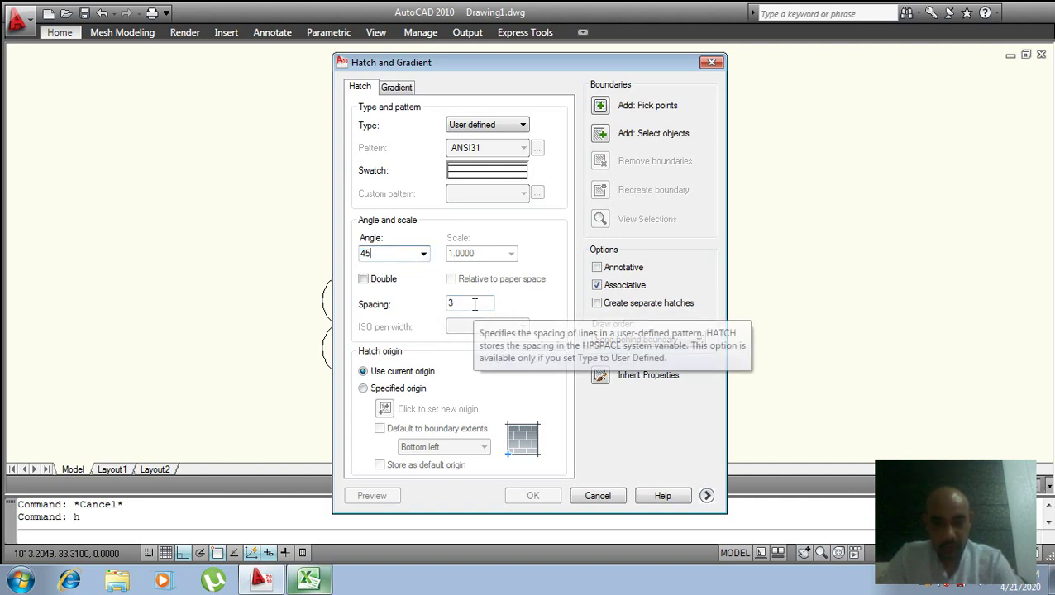
{"action": "mouse_move", "coordinate": [470, 304]}
{"action": "type", "text": "45"}
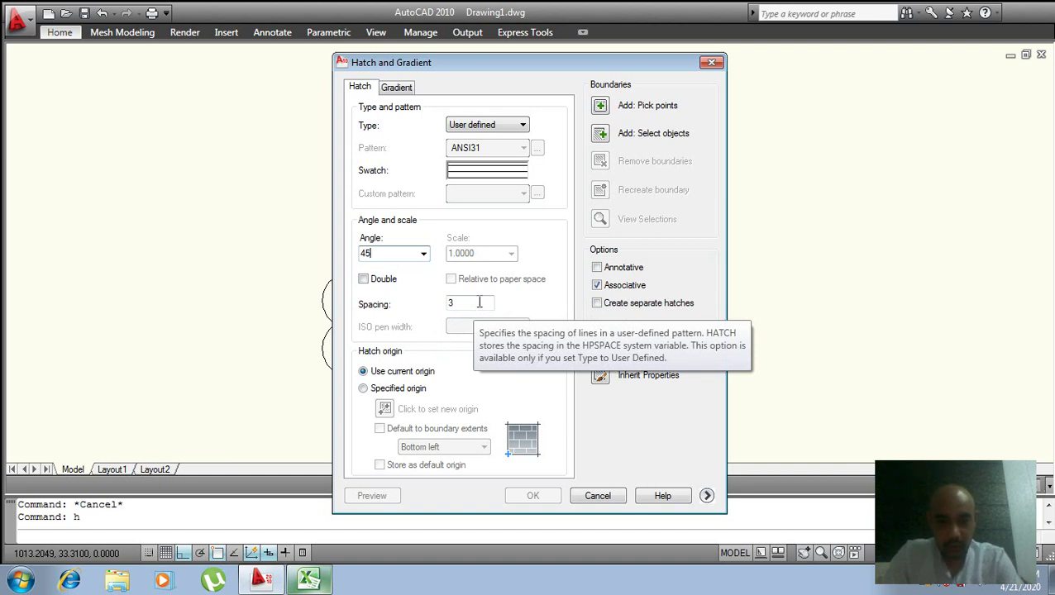
{"action": "left_click", "coordinate": [601, 106]}
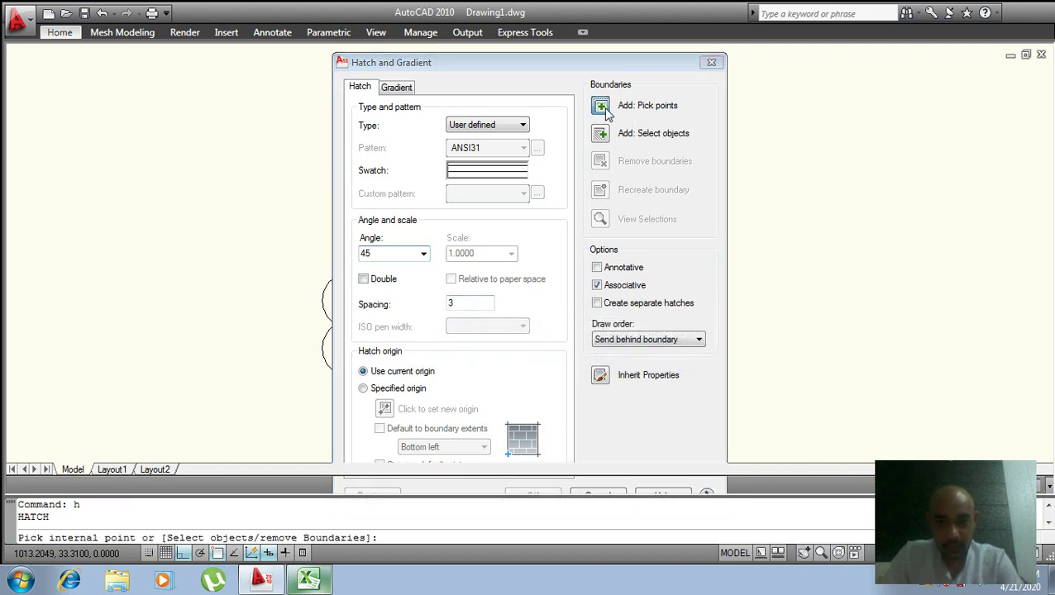
{"action": "scroll", "coordinate": [490, 165], "scroll_direction": "up", "scroll_amount": 3}
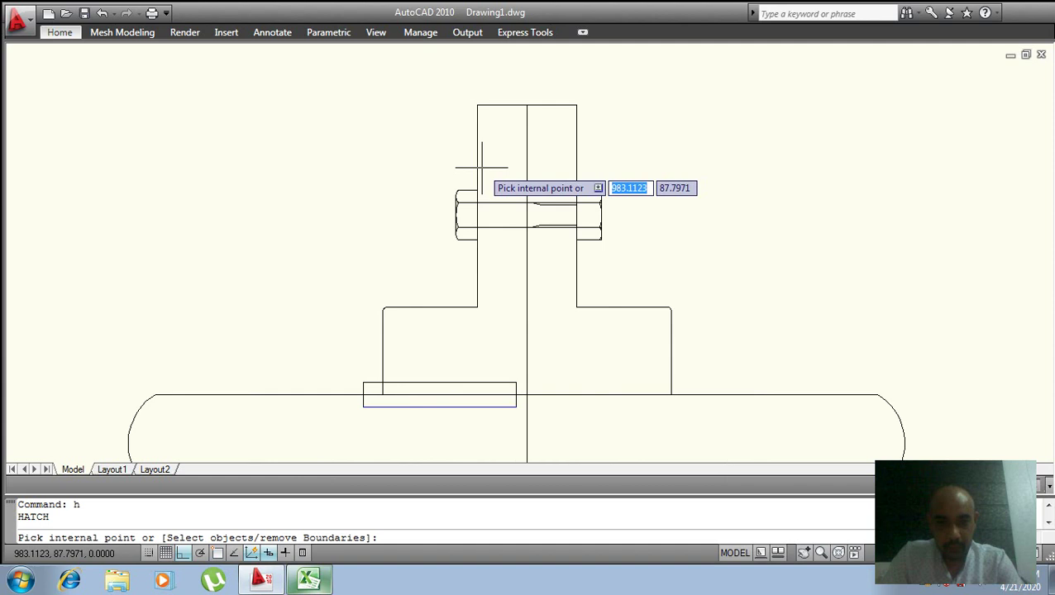
{"action": "left_click", "coordinate": [519, 150]}
{"action": "left_click", "coordinate": [548, 148]}
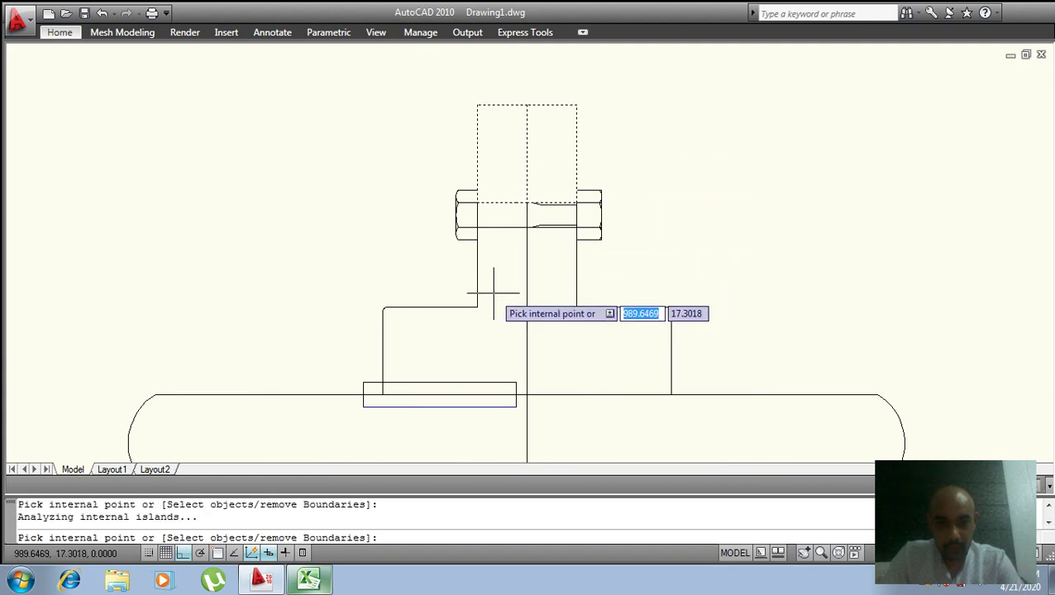
{"action": "key", "text": "Return"}
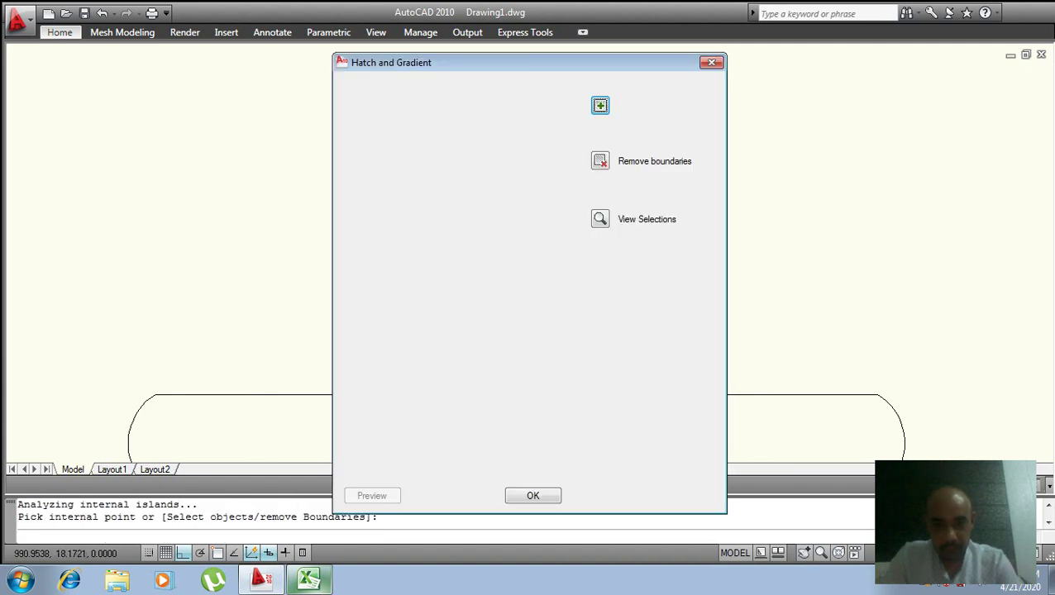
{"action": "left_click", "coordinate": [556, 503]}
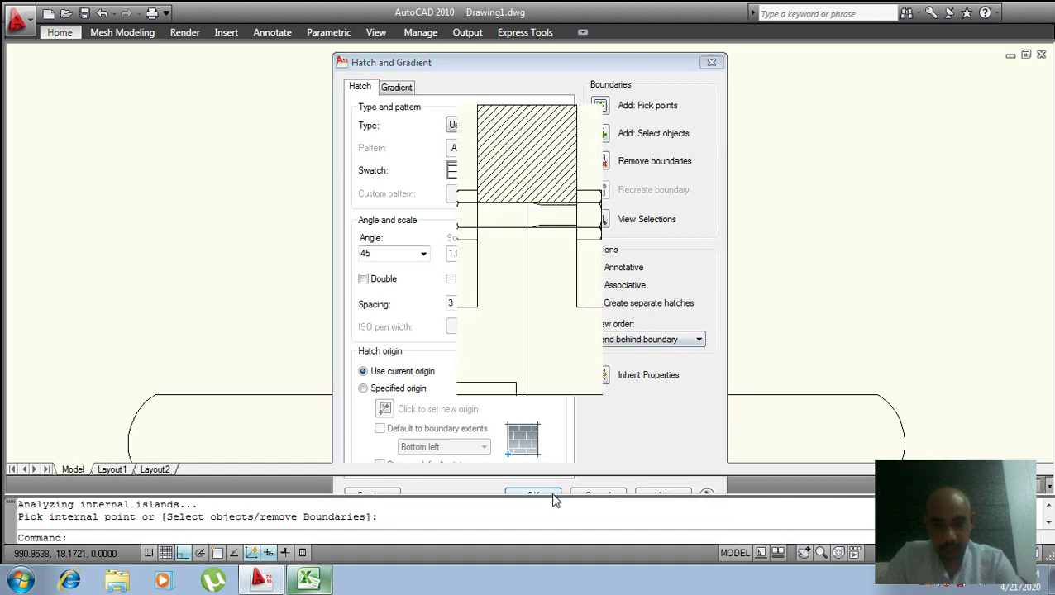
- Erase the trial hatch and restart the hatch command
{"action": "key", "text": "Escape"}
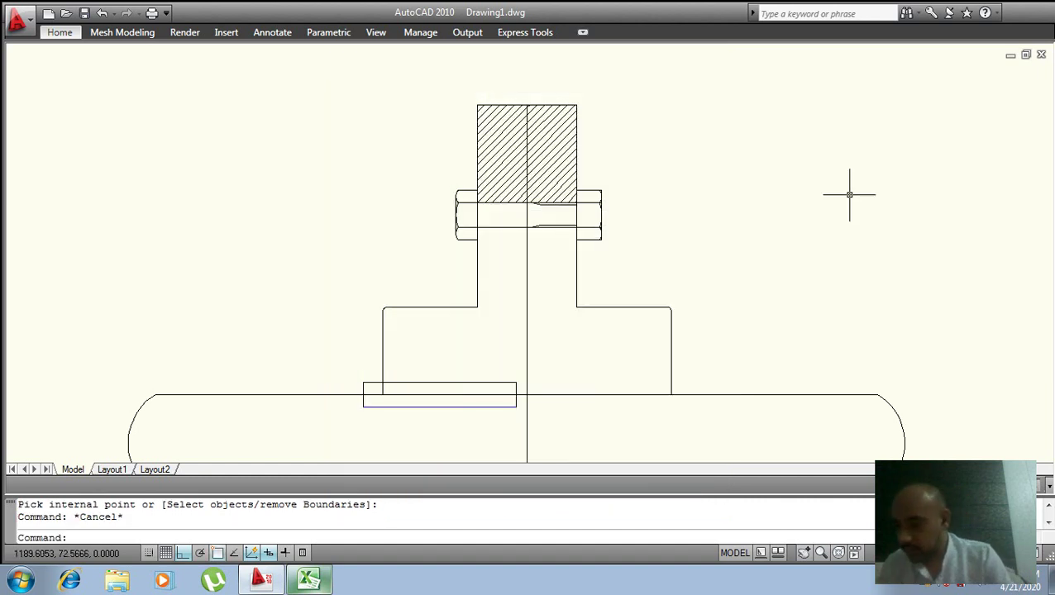
{"action": "left_click", "coordinate": [562, 138]}
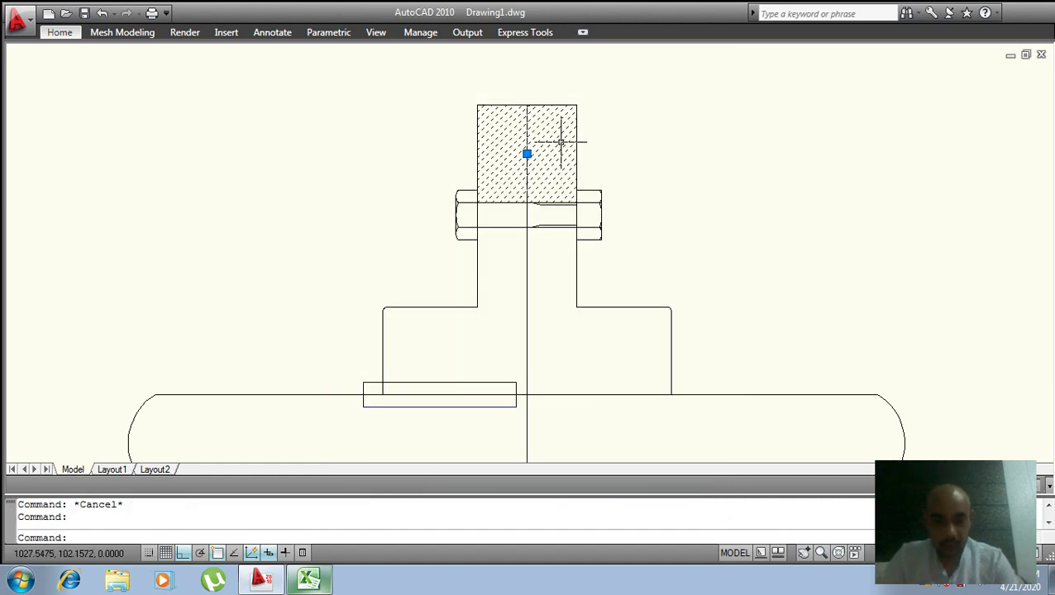
{"action": "key", "text": "Delete"}
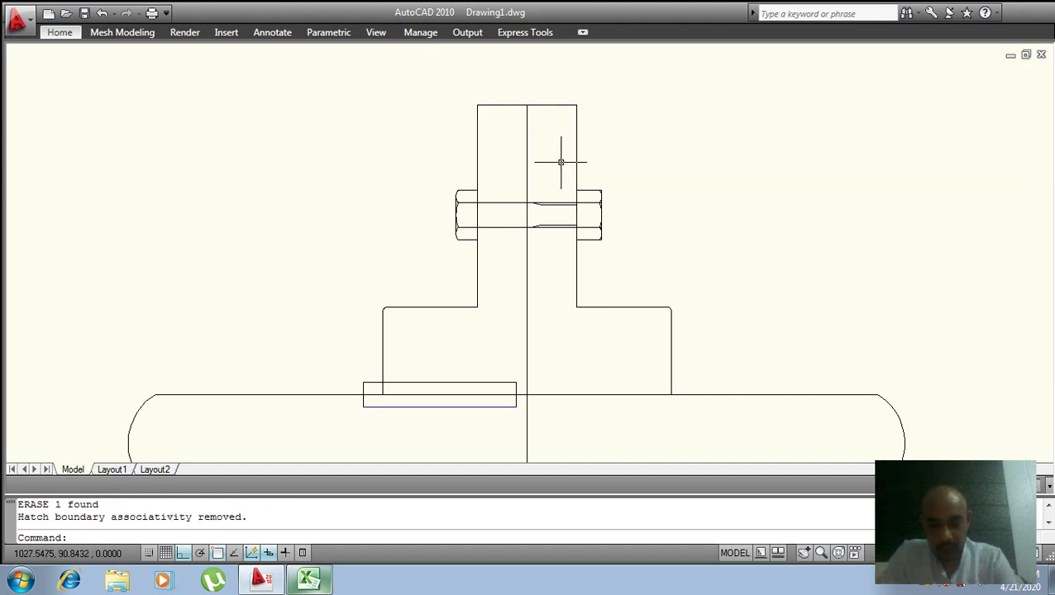
{"action": "type", "text": "h"}
{"action": "key", "text": "Return"}
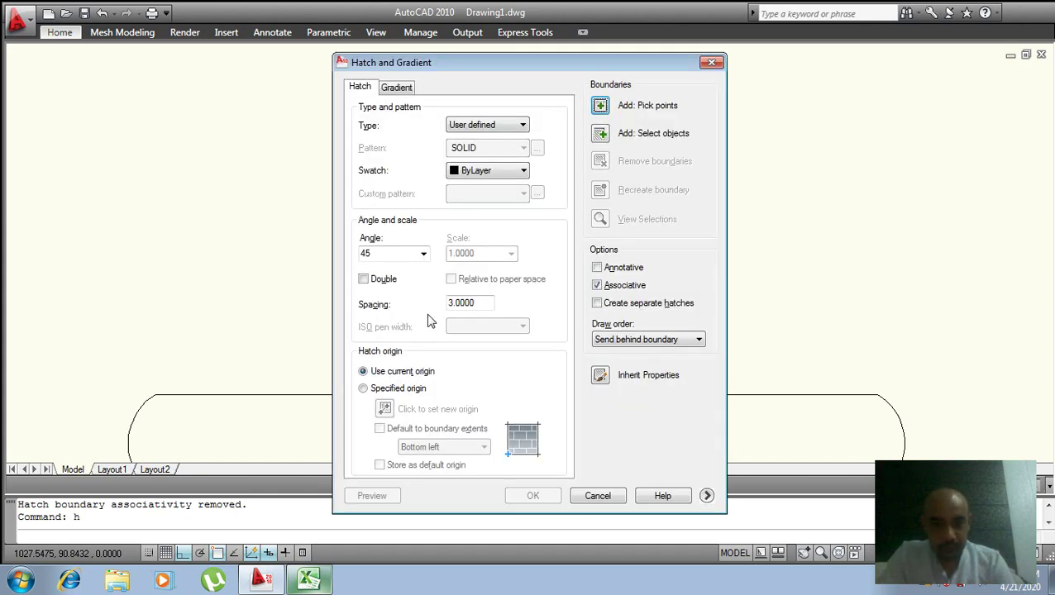
- Hatch the left flange half and left hub region with 45° lines, then reopen hatch settings
{"action": "left_click", "coordinate": [601, 106]}
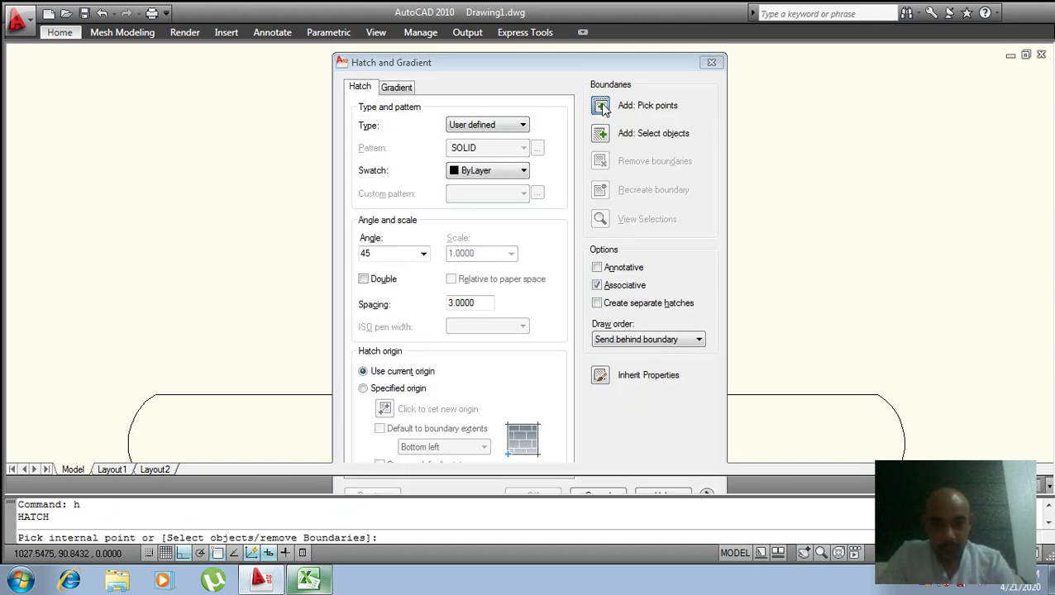
{"action": "left_click", "coordinate": [506, 159]}
{"action": "left_click", "coordinate": [492, 277]}
{"action": "scroll", "coordinate": [498, 285], "scroll_direction": "down", "scroll_amount": 2}
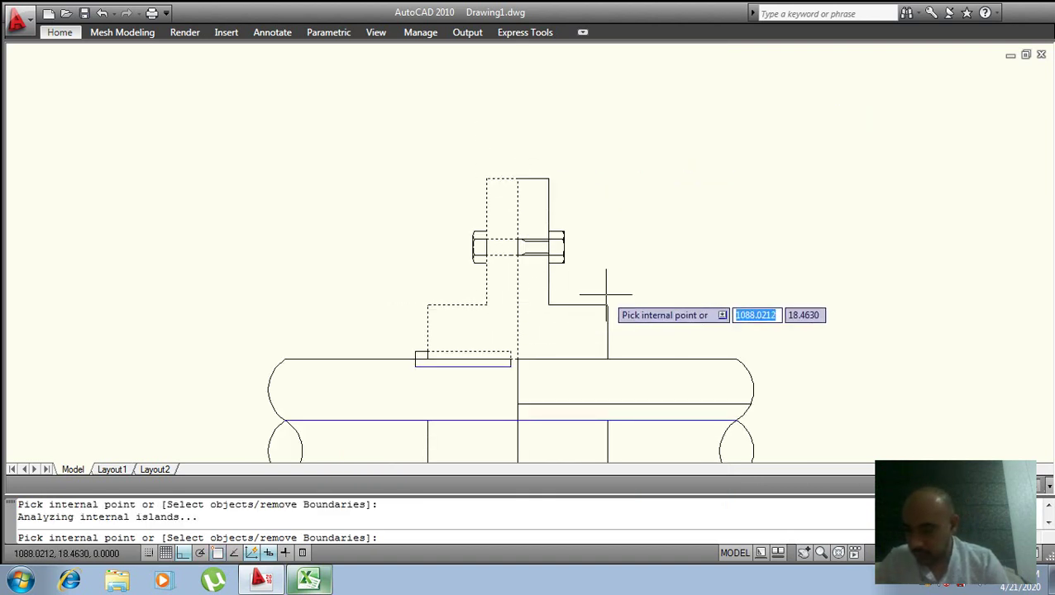
{"action": "key", "text": "Return"}
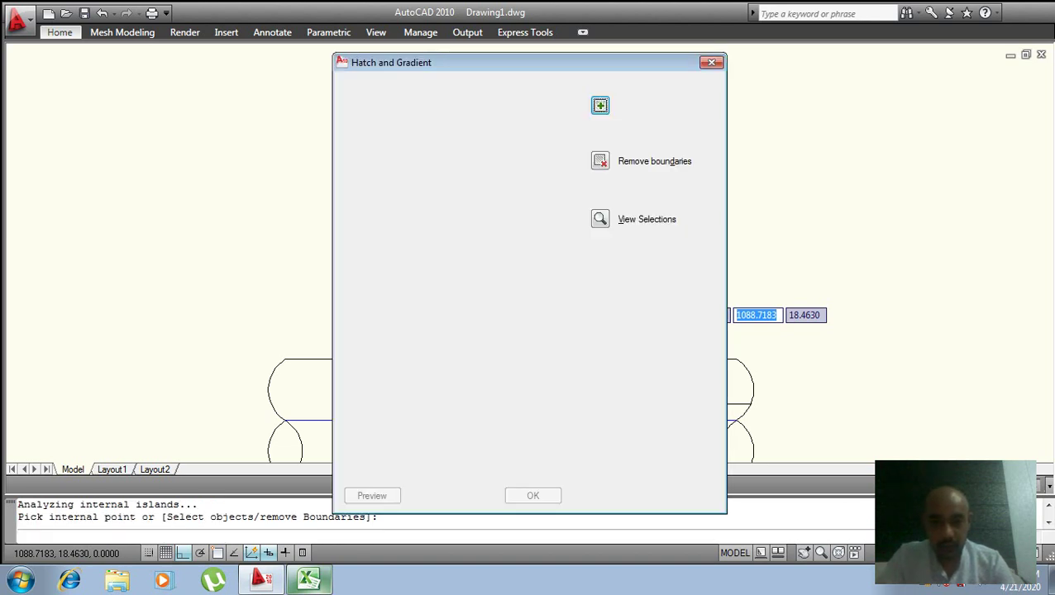
{"action": "left_click", "coordinate": [529, 497]}
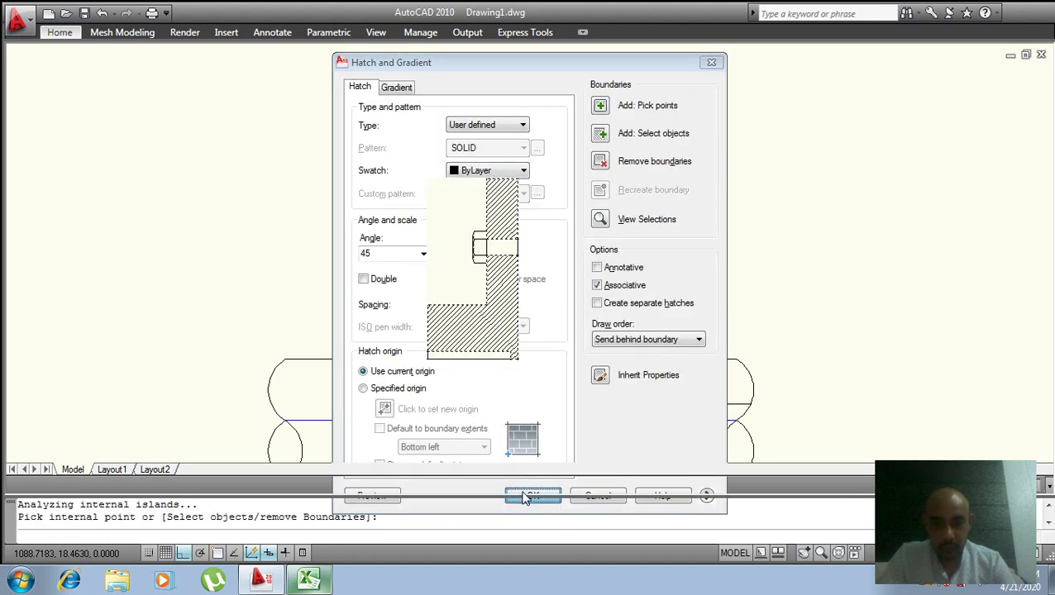
{"action": "key", "text": "Escape"}
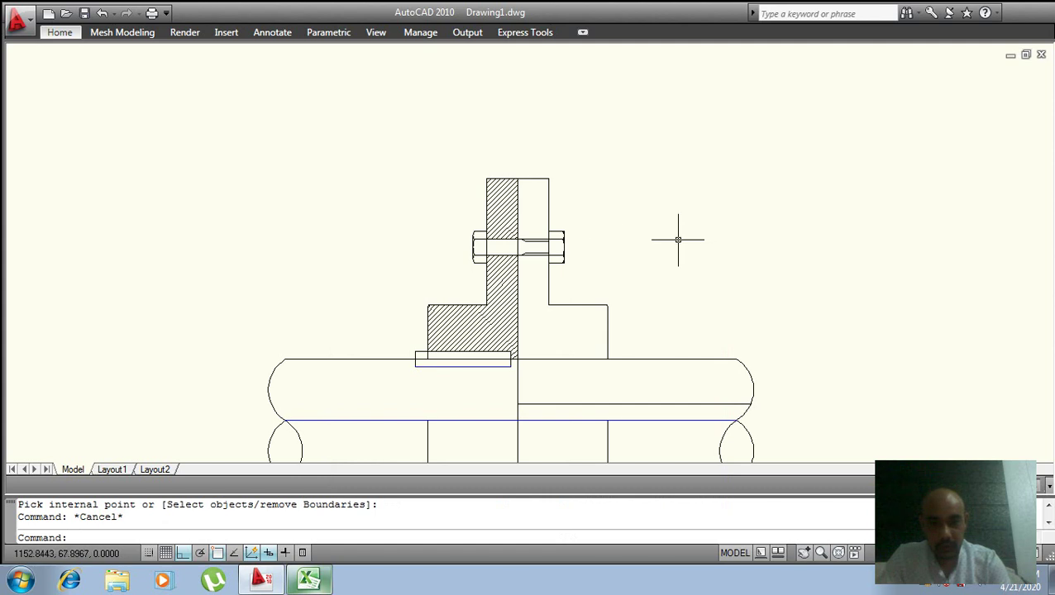
{"action": "type", "text": "h"}
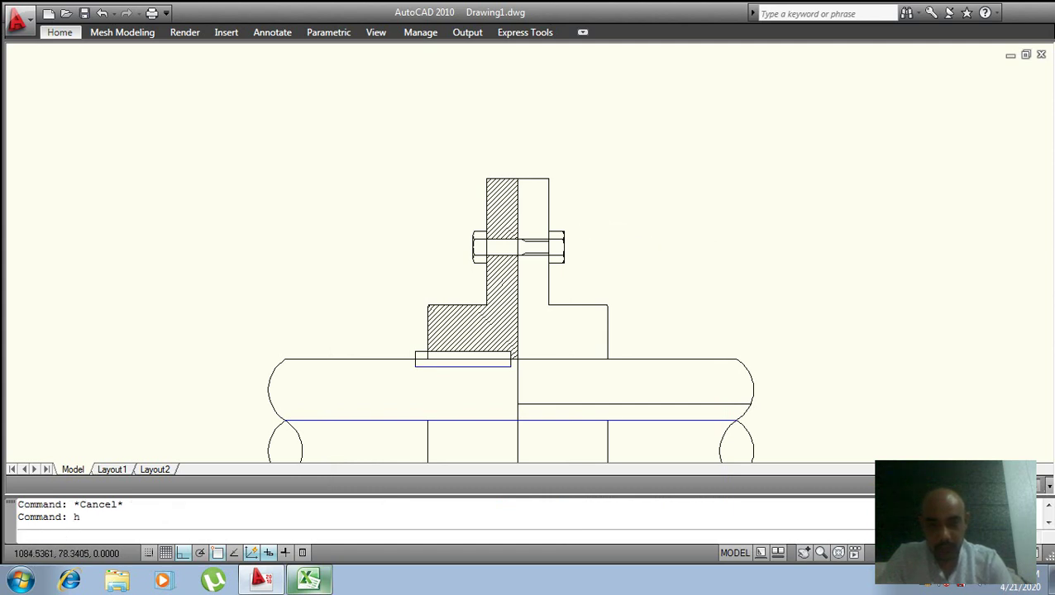
{"action": "key", "text": "Return"}
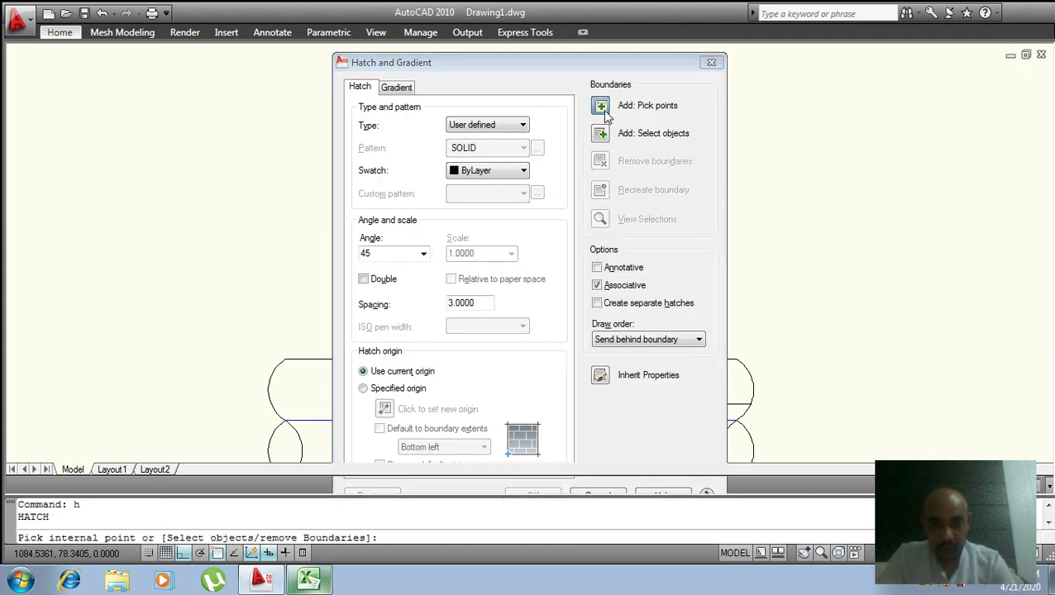
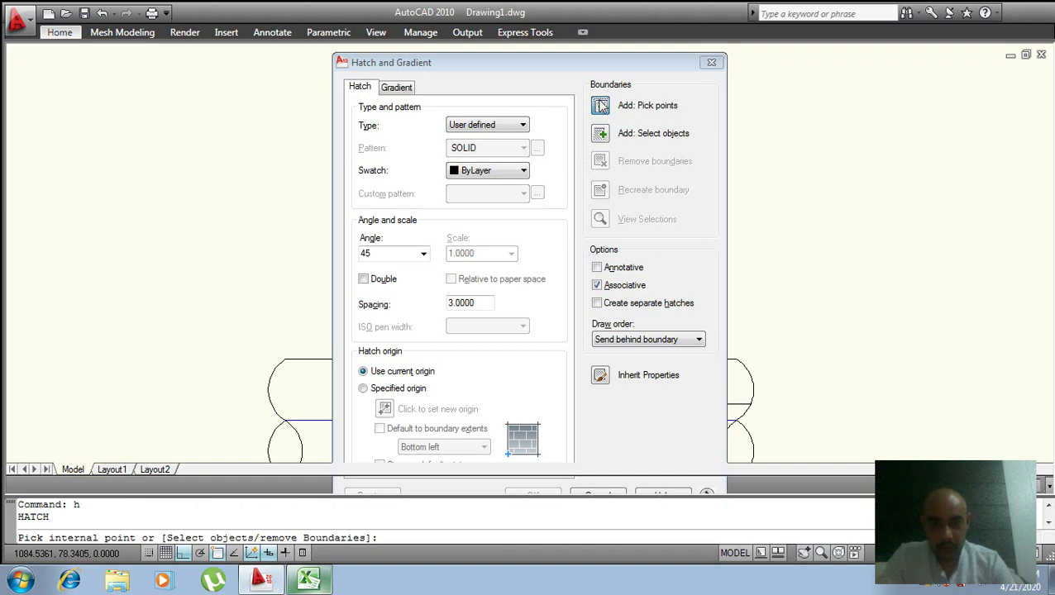
- Try picking the right flange and hub regions as hatch boundaries, dismissing the invalid-boundary warning
{"action": "left_click", "coordinate": [600, 105]}
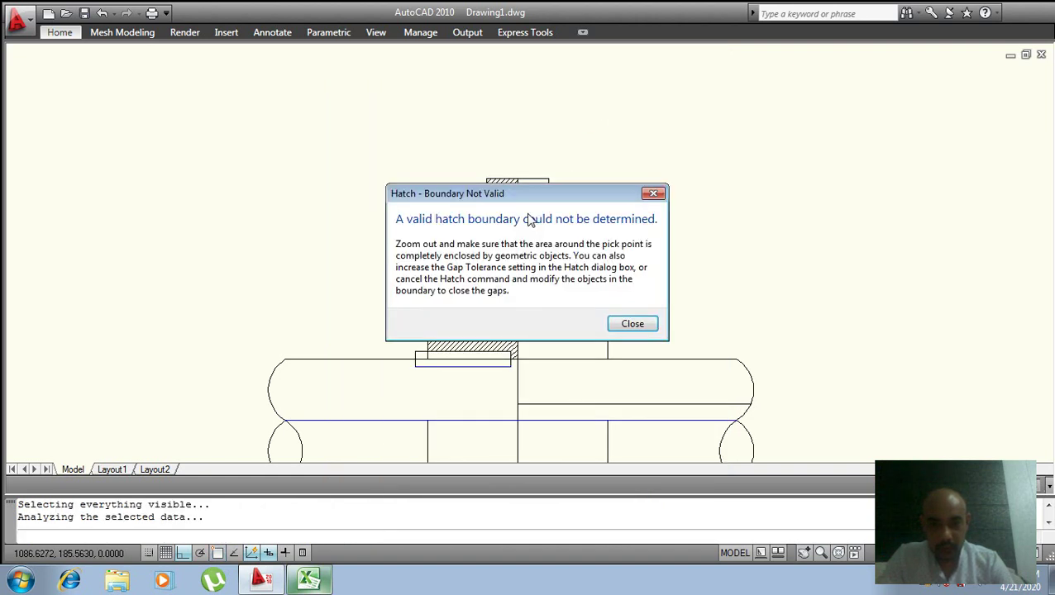
{"action": "left_click", "coordinate": [637, 326]}
{"action": "key", "text": "Return"}
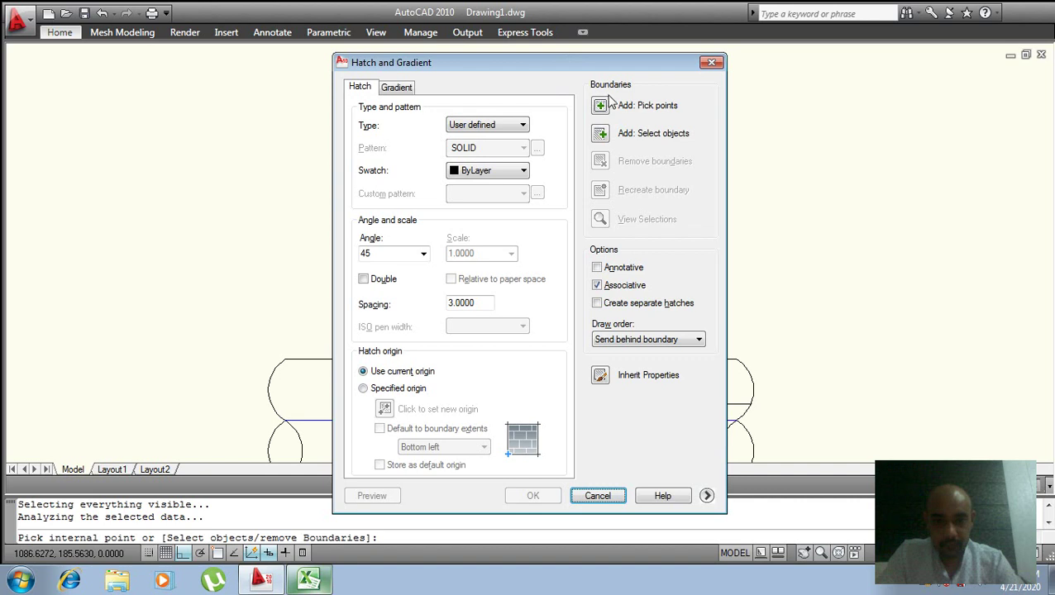
{"action": "left_click", "coordinate": [507, 124]}
{"action": "left_click", "coordinate": [507, 124]}
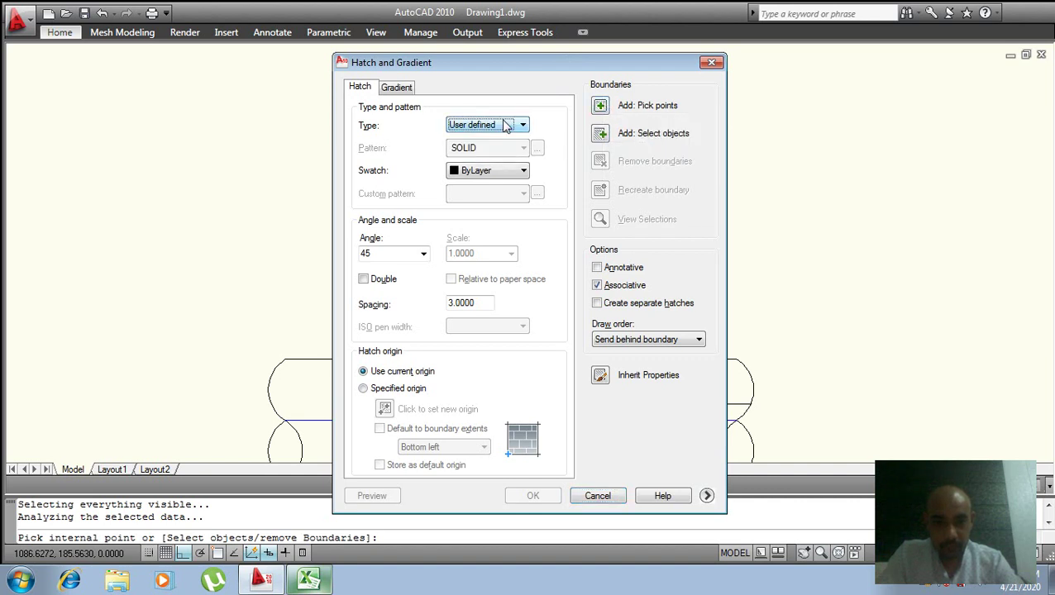
{"action": "left_click", "coordinate": [601, 109]}
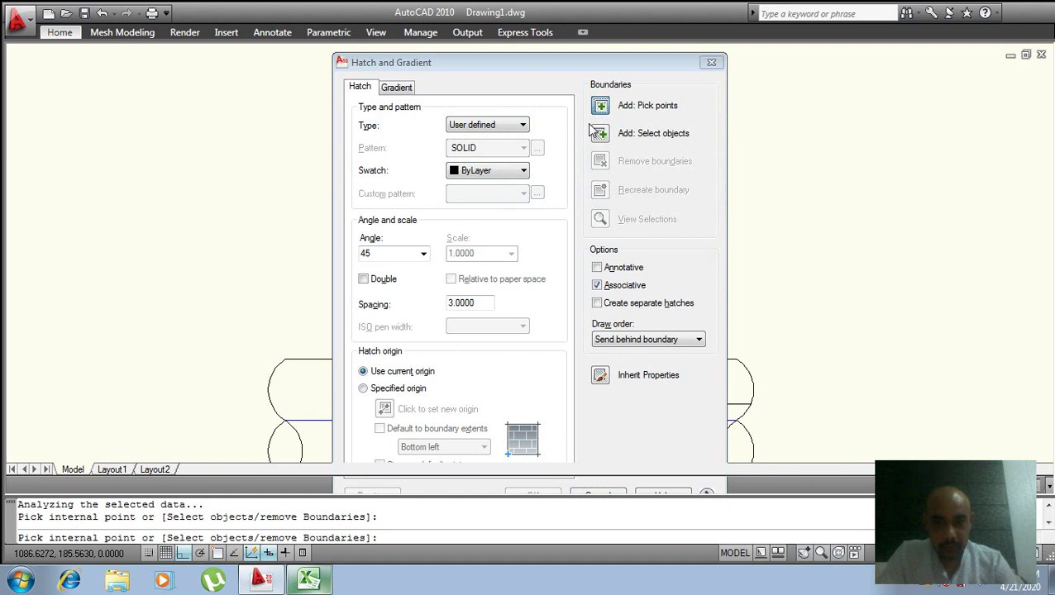
{"action": "left_click", "coordinate": [531, 208]}
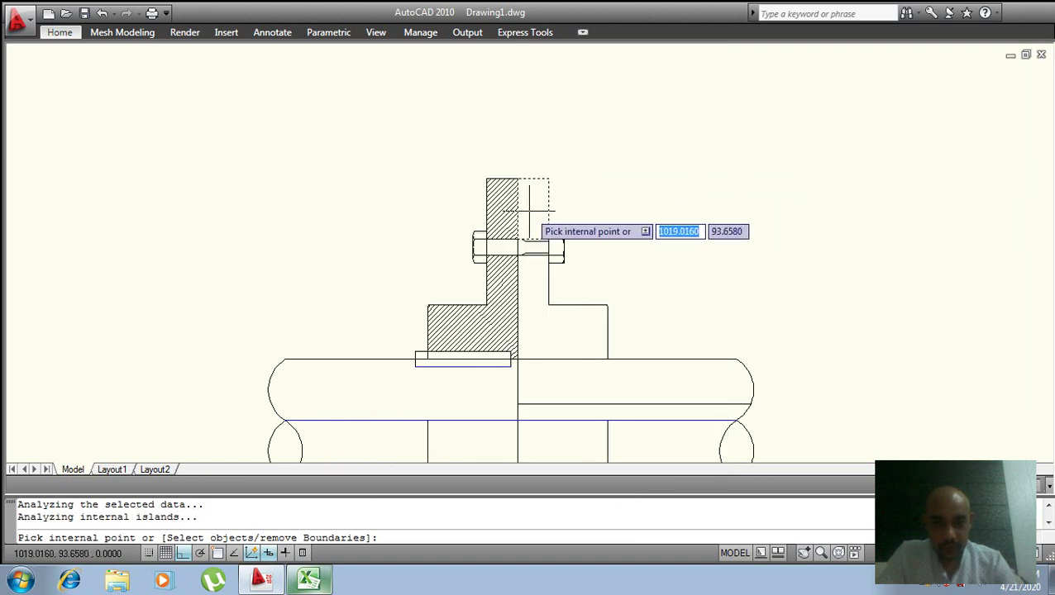
{"action": "left_click", "coordinate": [527, 304]}
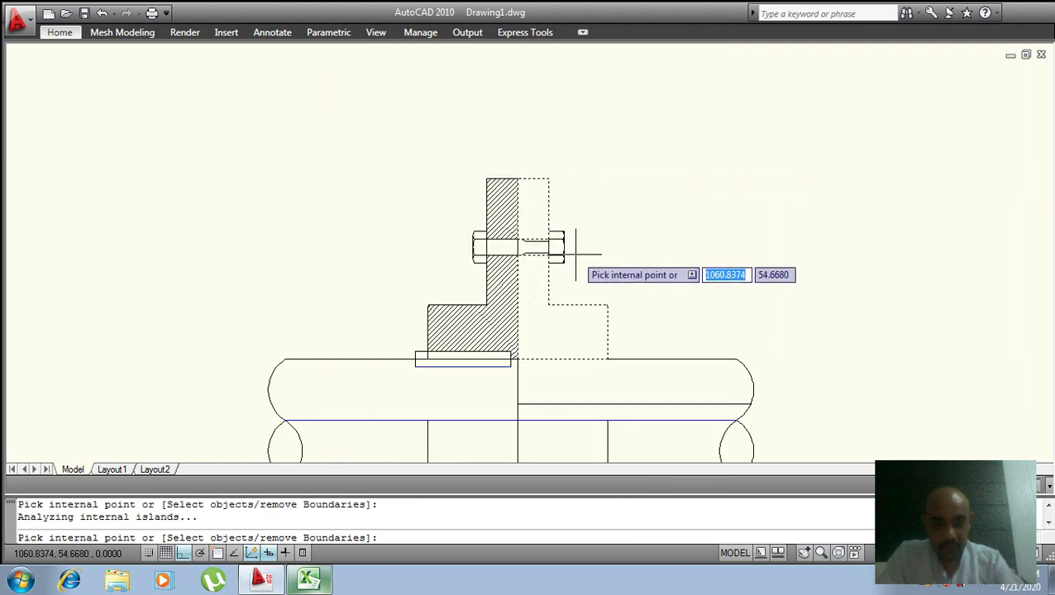
{"action": "key", "text": "Escape"}
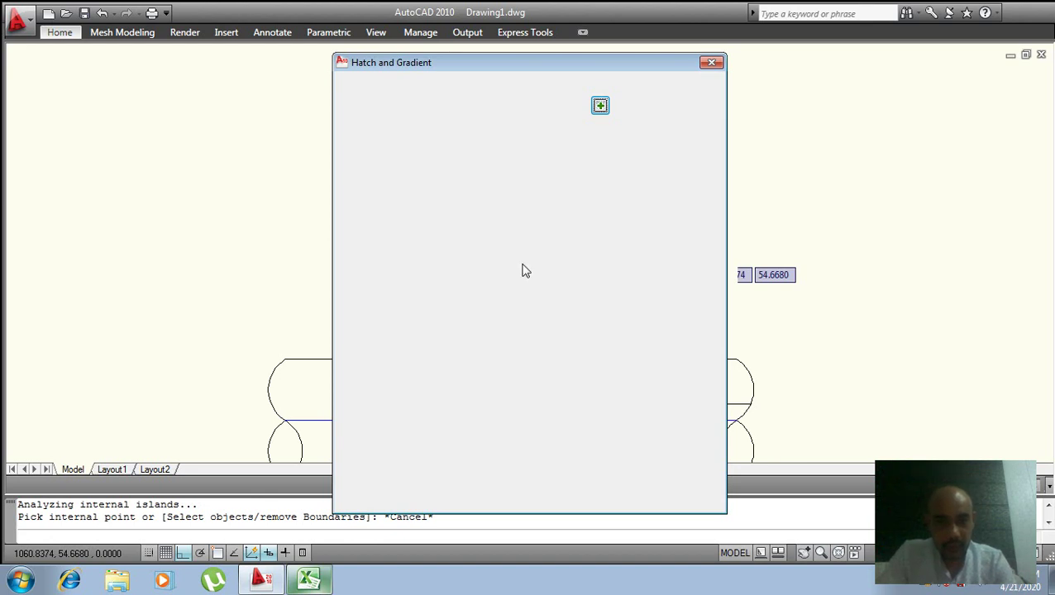
- Preview a -45° hatch on the right flange half, then close the hatch dialog without applying it
{"action": "type", "text": "-45"}
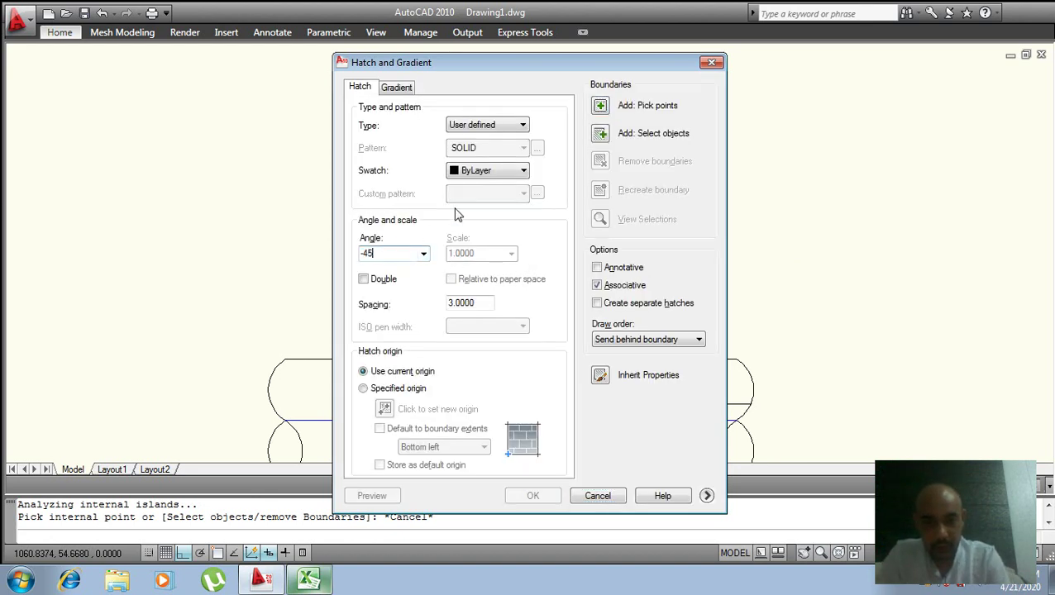
{"action": "left_click", "coordinate": [600, 106]}
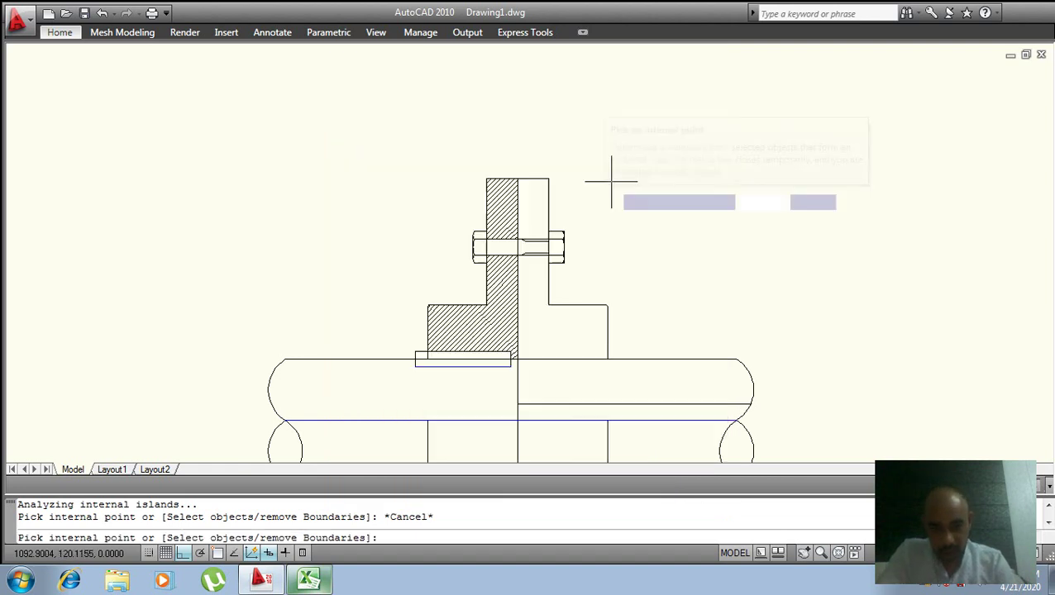
{"action": "left_click", "coordinate": [529, 217]}
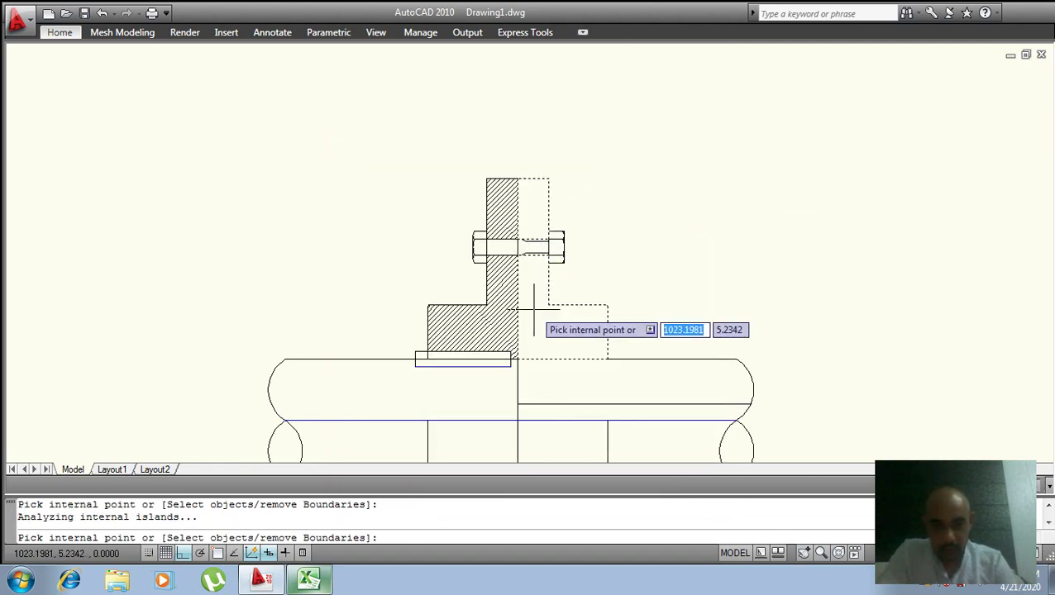
{"action": "key", "text": "Return"}
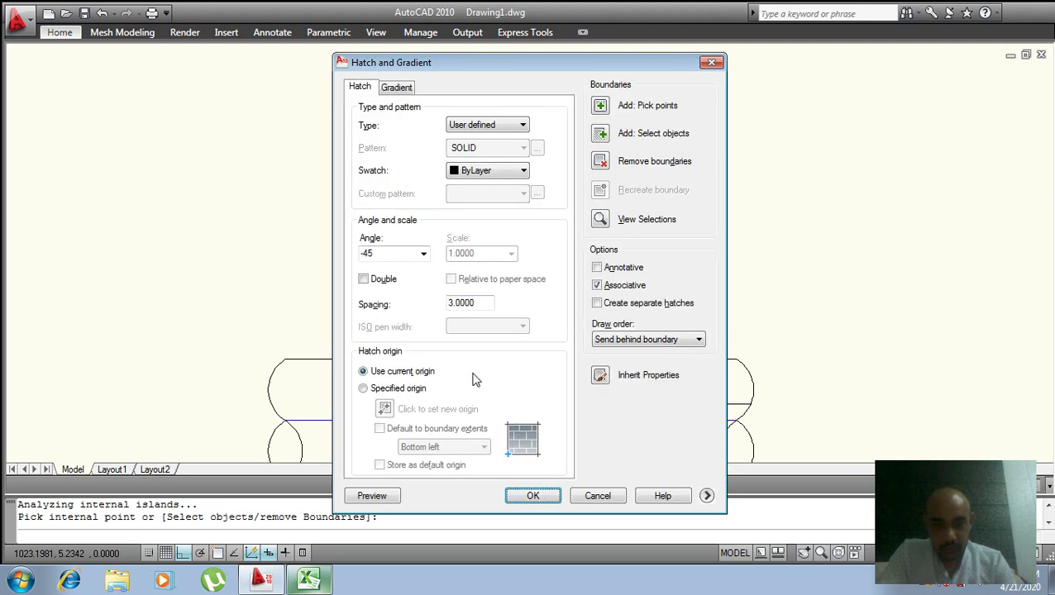
{"action": "left_click", "coordinate": [383, 501]}
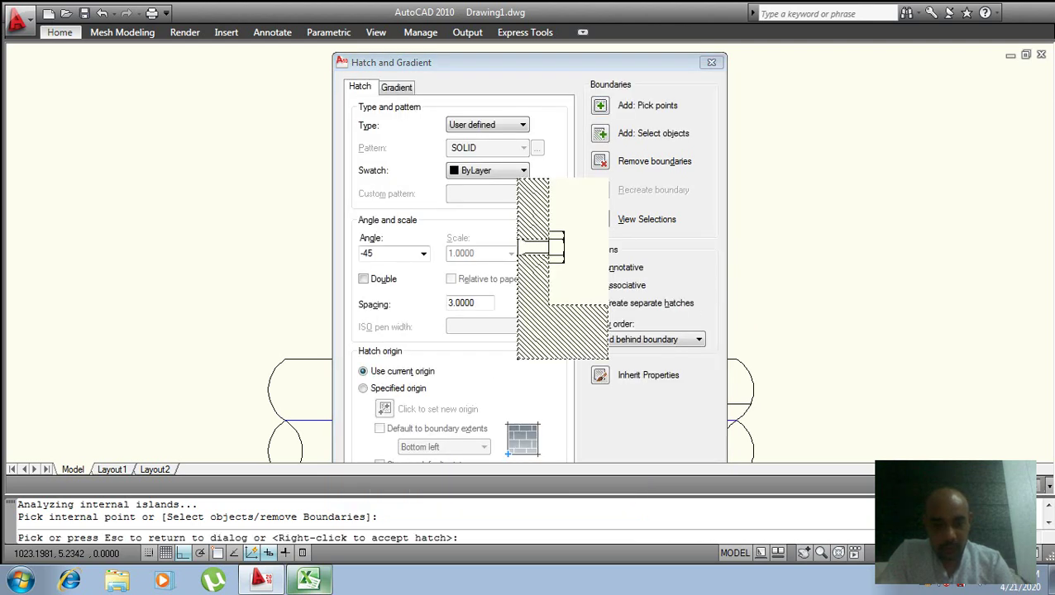
{"action": "key", "text": "Escape"}
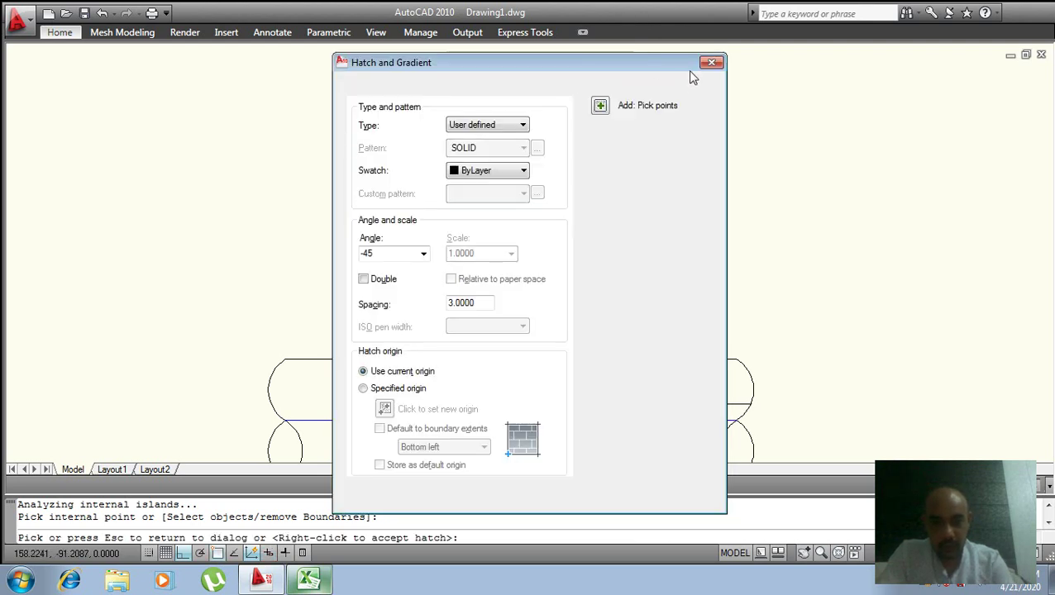
{"action": "left_click", "coordinate": [711, 63]}
{"action": "scroll", "coordinate": [615, 187], "scroll_direction": "down", "scroll_amount": 2}
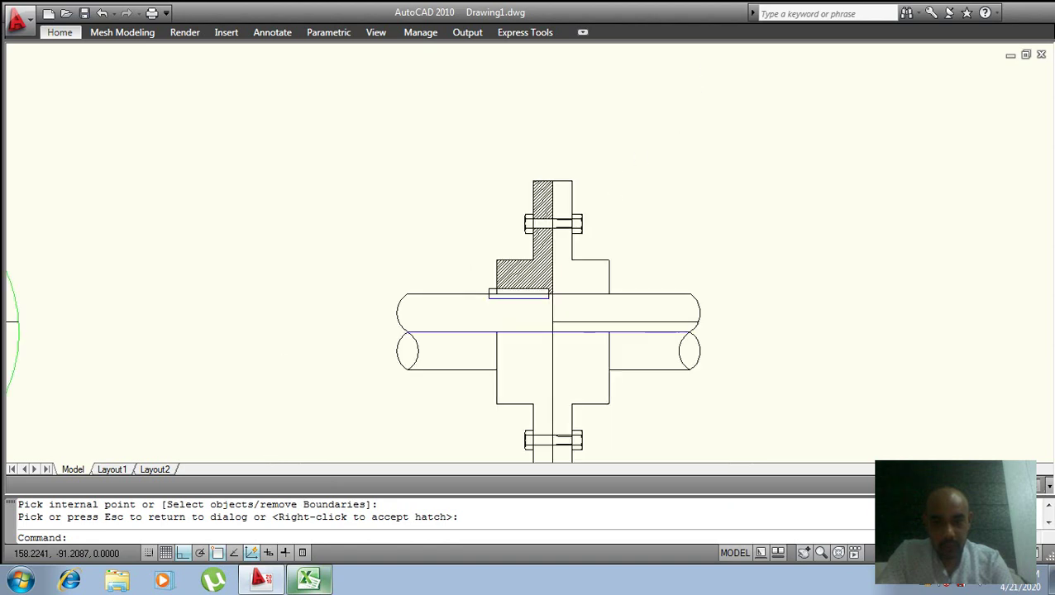
{"action": "key", "text": "Escape"}
- Hatch the upper right flange and right hub regions with -45° lines
{"action": "scroll", "coordinate": [592, 199], "scroll_direction": "up", "scroll_amount": 3}
{"action": "scroll", "coordinate": [592, 198], "scroll_direction": "up", "scroll_amount": 3}
{"action": "middle_click_drag", "start_coordinate": [594, 183], "coordinate": [558, 90]}
{"action": "scroll", "coordinate": [558, 91], "scroll_direction": "down", "scroll_amount": 2}
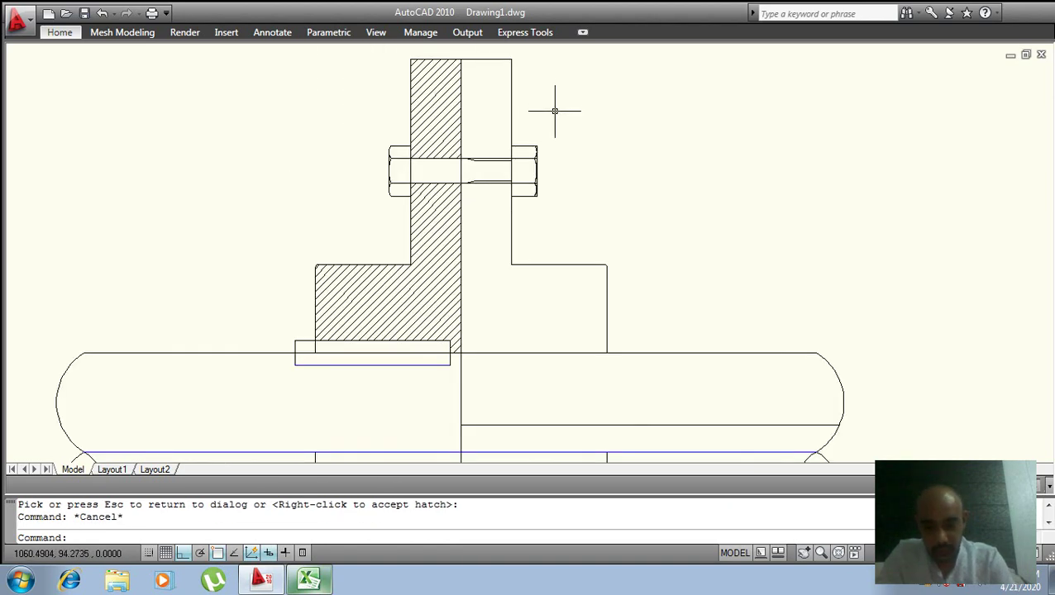
{"action": "type", "text": "h"}
{"action": "key", "text": "Return"}
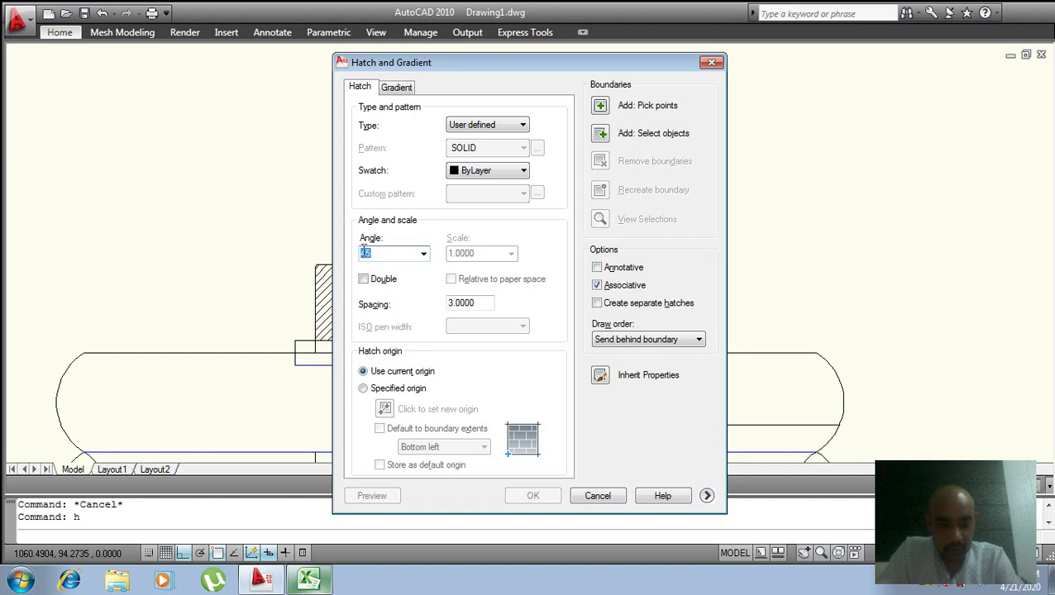
{"action": "type", "text": "-4"}
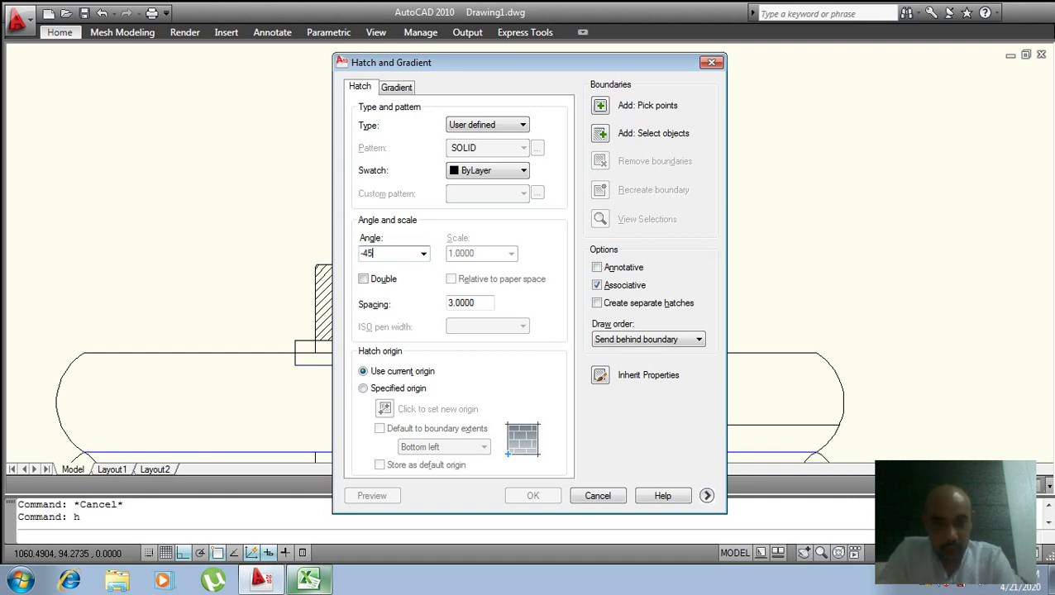
{"action": "left_click", "coordinate": [601, 107]}
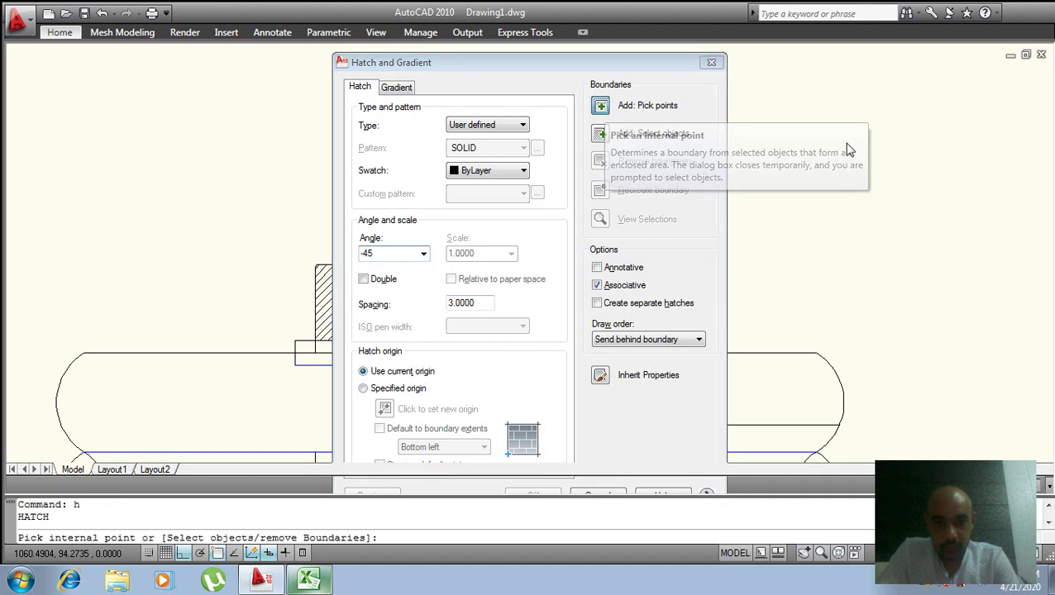
{"action": "left_click", "coordinate": [477, 118]}
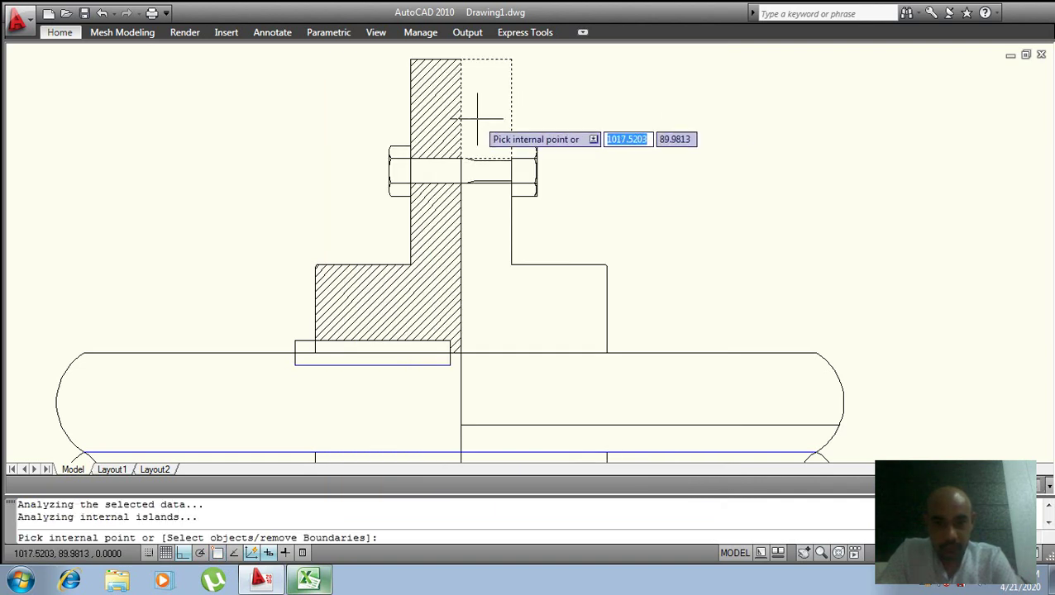
{"action": "left_click", "coordinate": [487, 229]}
{"action": "key", "text": "Return"}
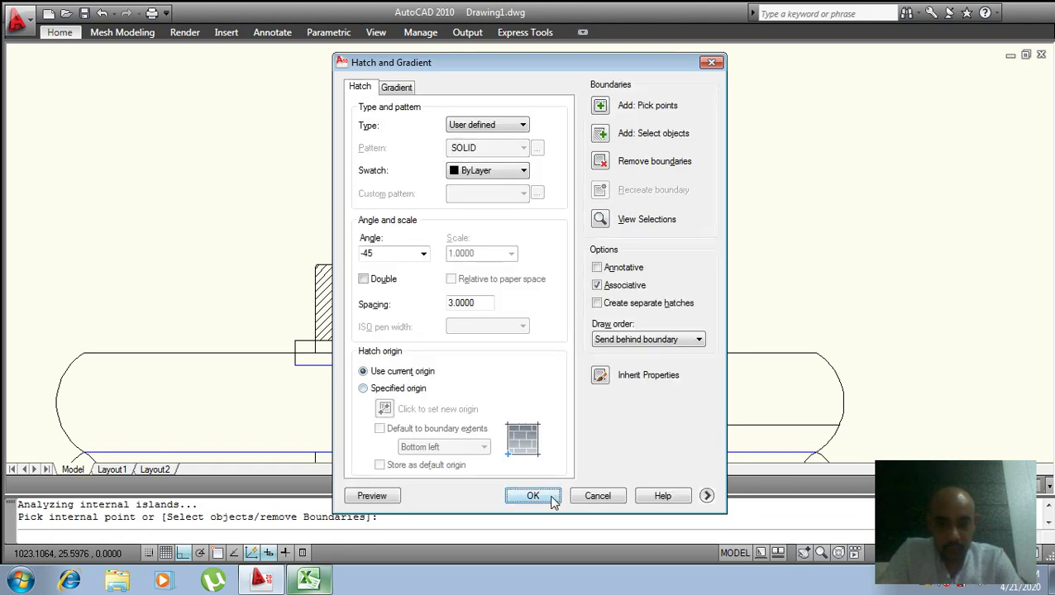
{"action": "left_click", "coordinate": [533, 496]}
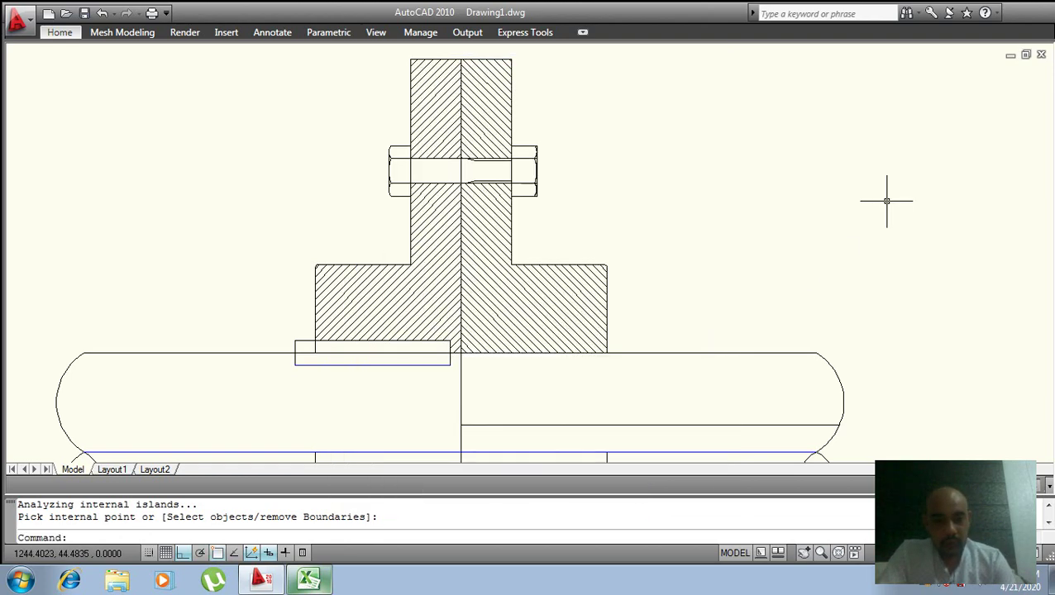
{"action": "scroll", "coordinate": [885, 200], "scroll_direction": "down", "scroll_amount": 3}
- Move the left shaft's break end to the right, toward the flange
{"action": "scroll", "coordinate": [884, 200], "scroll_direction": "down", "scroll_amount": 2}
{"action": "middle_click_drag", "start_coordinate": [877, 201], "coordinate": [605, 176]}
{"action": "scroll", "coordinate": [502, 219], "scroll_direction": "up", "scroll_amount": 4}
{"action": "scroll", "coordinate": [503, 219], "scroll_direction": "down", "scroll_amount": 2}
{"action": "mouse_move", "coordinate": [478, 236]}
{"action": "middle_mouse_down"}
{"action": "mouse_move", "coordinate": [667, 247]}
{"action": "mouse_move", "coordinate": [490, 231]}
{"action": "middle_mouse_up"}
{"action": "scroll", "coordinate": [661, 246], "scroll_direction": "up", "scroll_amount": 1}
{"action": "scroll", "coordinate": [655, 221], "scroll_direction": "up", "scroll_amount": 2}
{"action": "scroll", "coordinate": [490, 230], "scroll_direction": "down", "scroll_amount": 2}
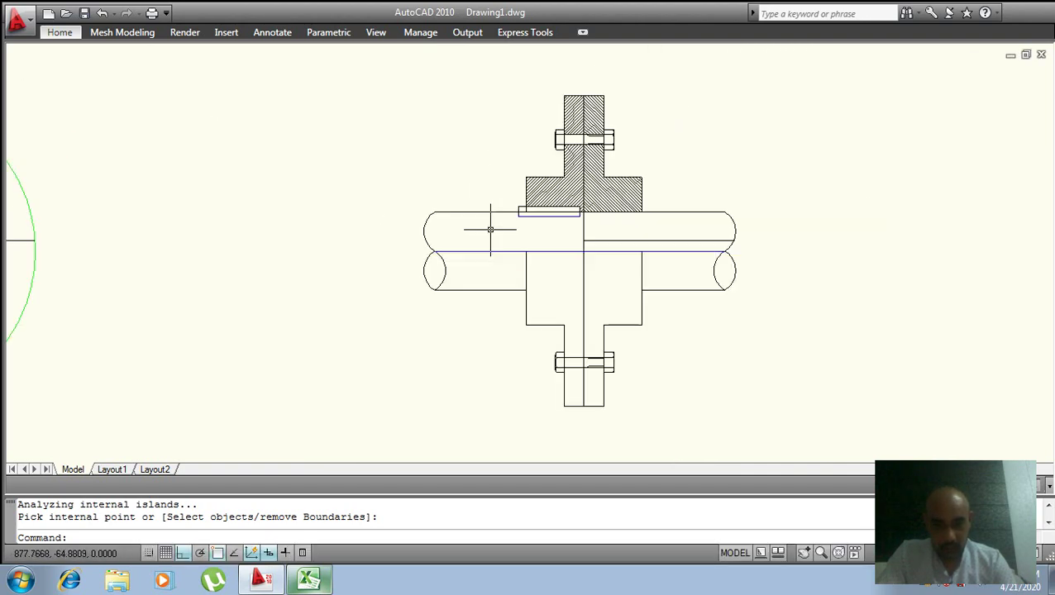
{"action": "type", "text": "m"}
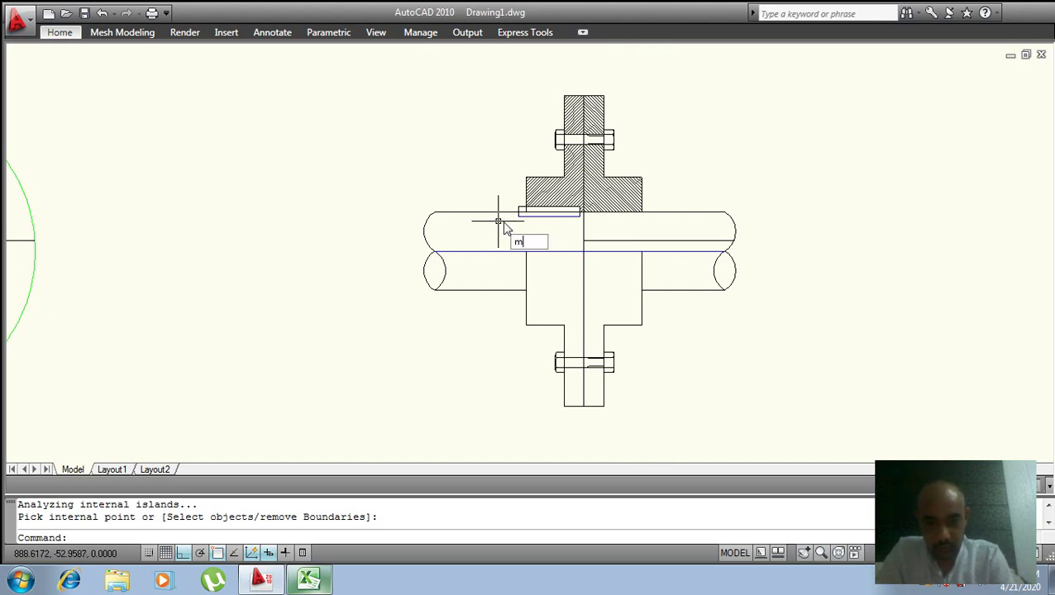
{"action": "key", "text": "Return"}
{"action": "left_click", "coordinate": [454, 219]}
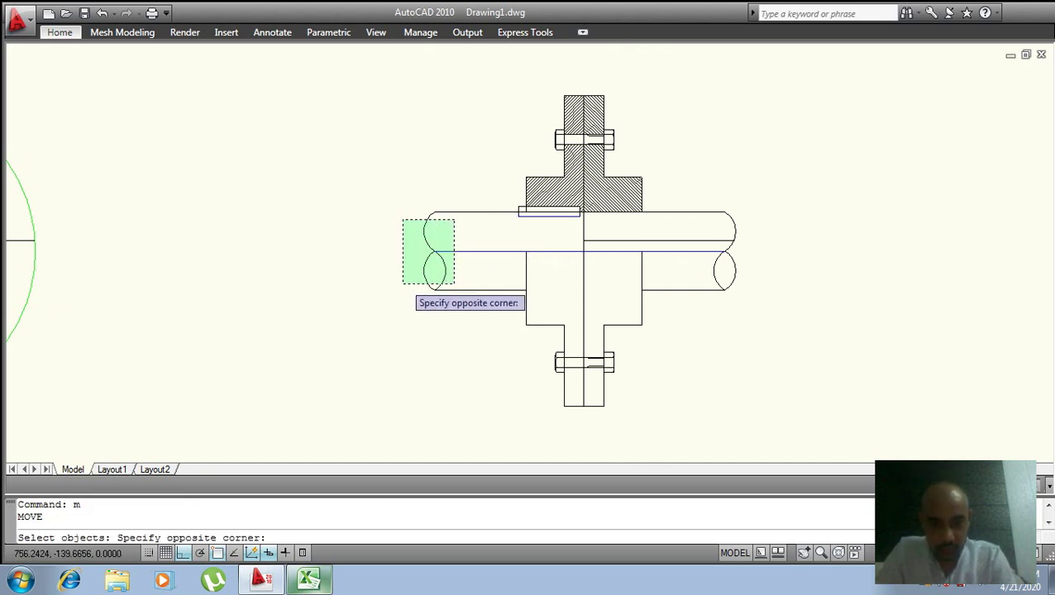
{"action": "left_click", "coordinate": [398, 292]}
{"action": "key", "text": "Return"}
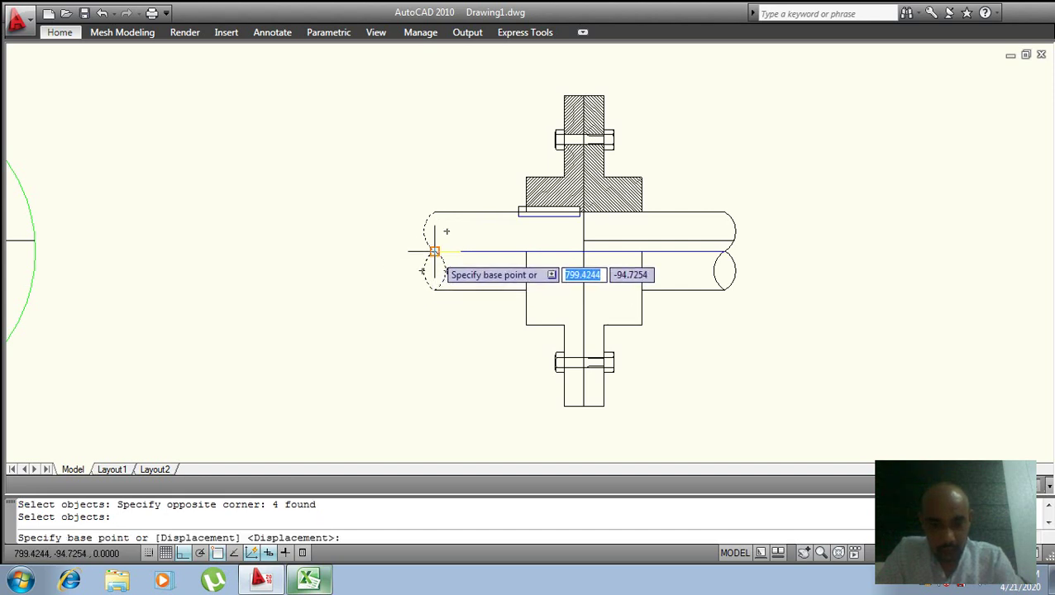
{"action": "left_click", "coordinate": [435, 250]}
{"action": "left_click", "coordinate": [499, 250]}
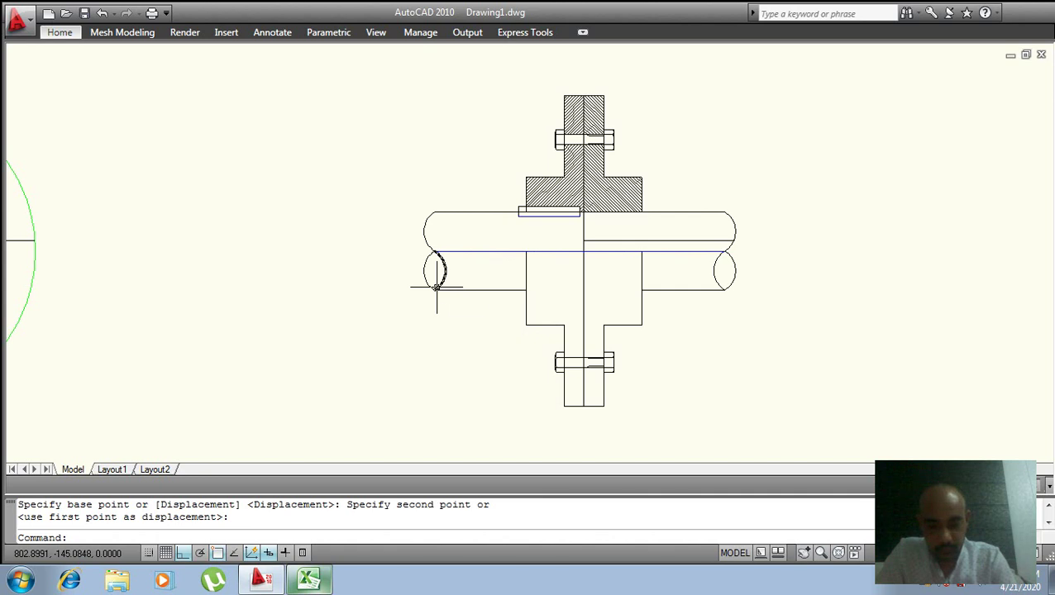
- Draw a vertical guide line across the left shaft near the hub
{"action": "type", "text": "m"}
{"action": "key", "text": "Return"}
{"action": "left_click", "coordinate": [446, 230]}
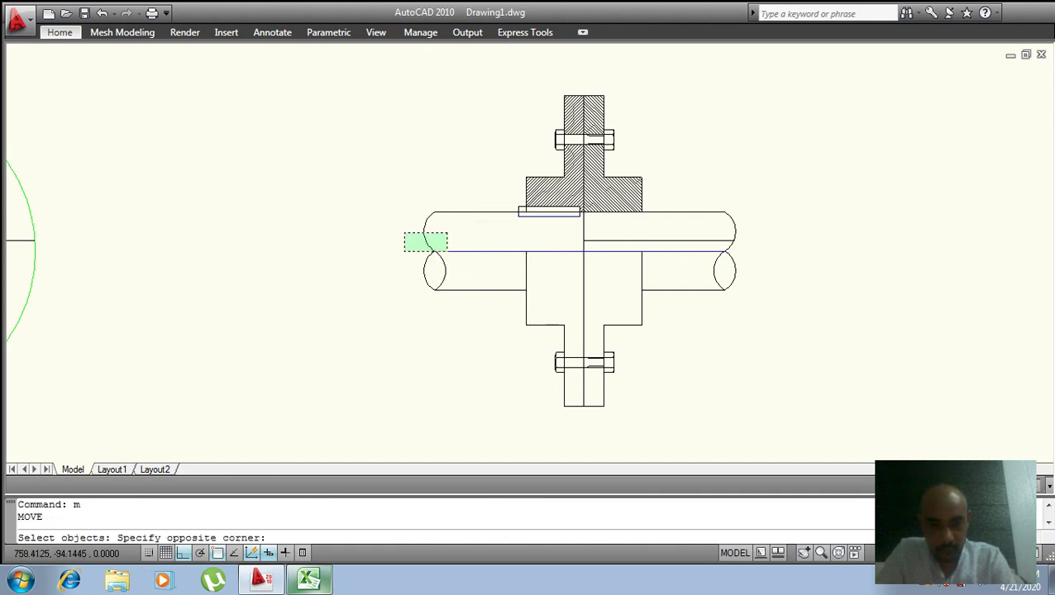
{"action": "left_click", "coordinate": [404, 275]}
{"action": "key", "text": "Return"}
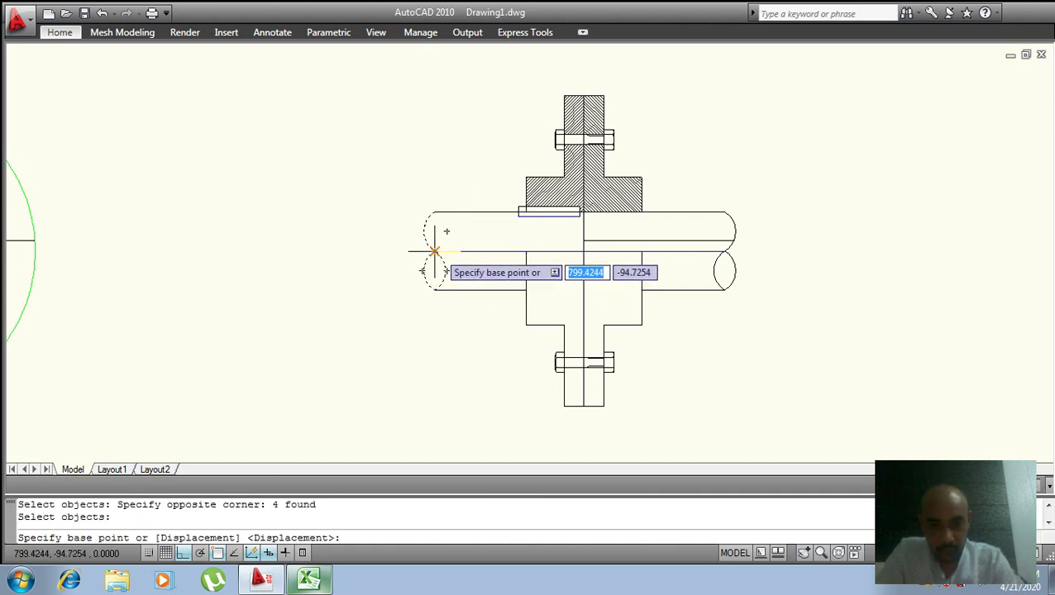
{"action": "left_click", "coordinate": [434, 252]}
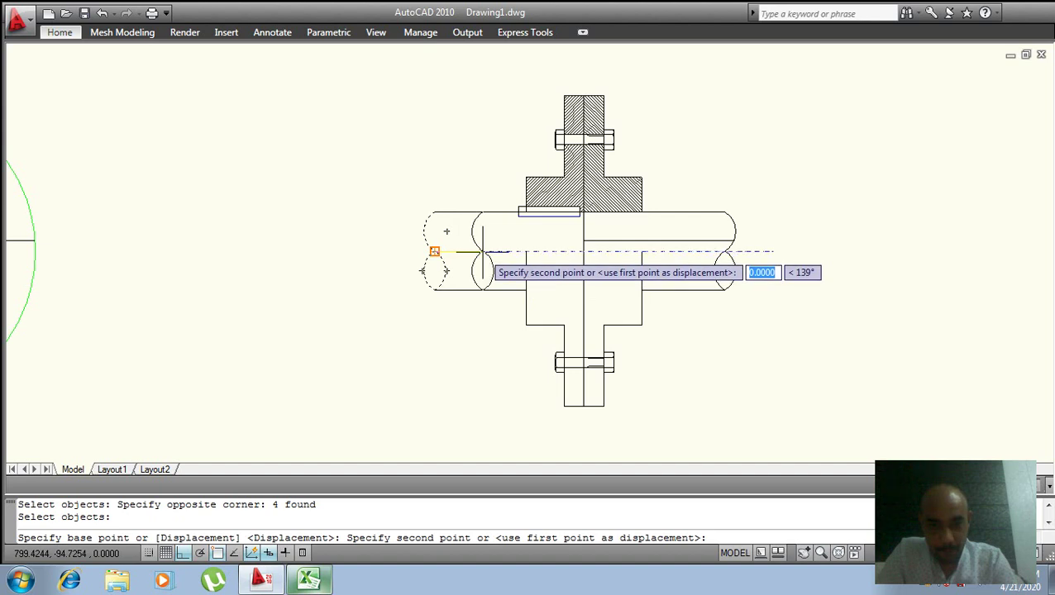
{"action": "left_click", "coordinate": [434, 252]}
{"action": "type", "text": "l"}
{"action": "key", "text": "Return"}
{"action": "left_click", "coordinate": [484, 207]}
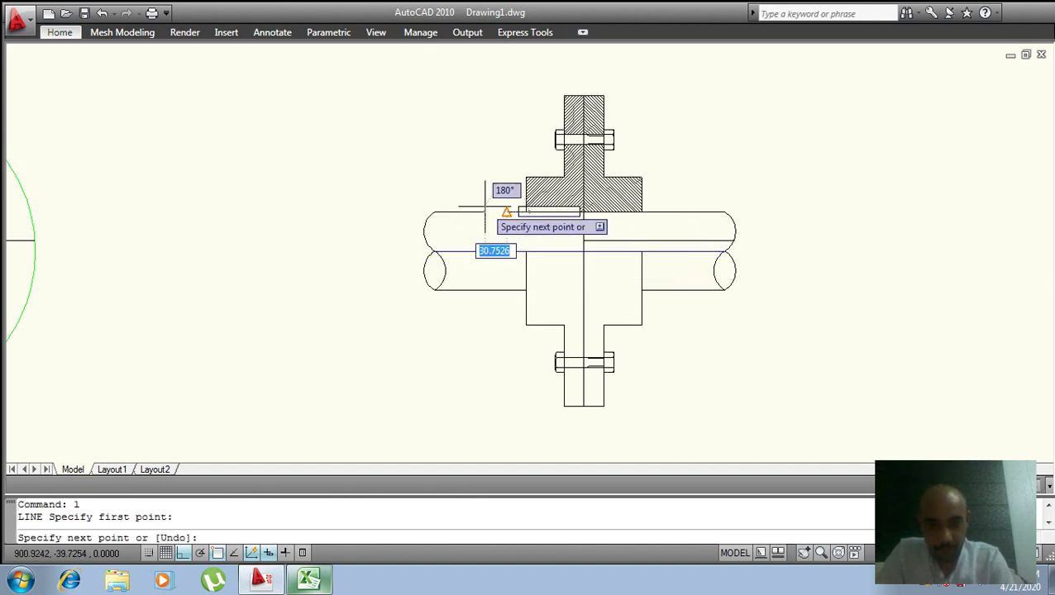
{"action": "left_click", "coordinate": [482, 304]}
{"action": "key", "text": "Return"}
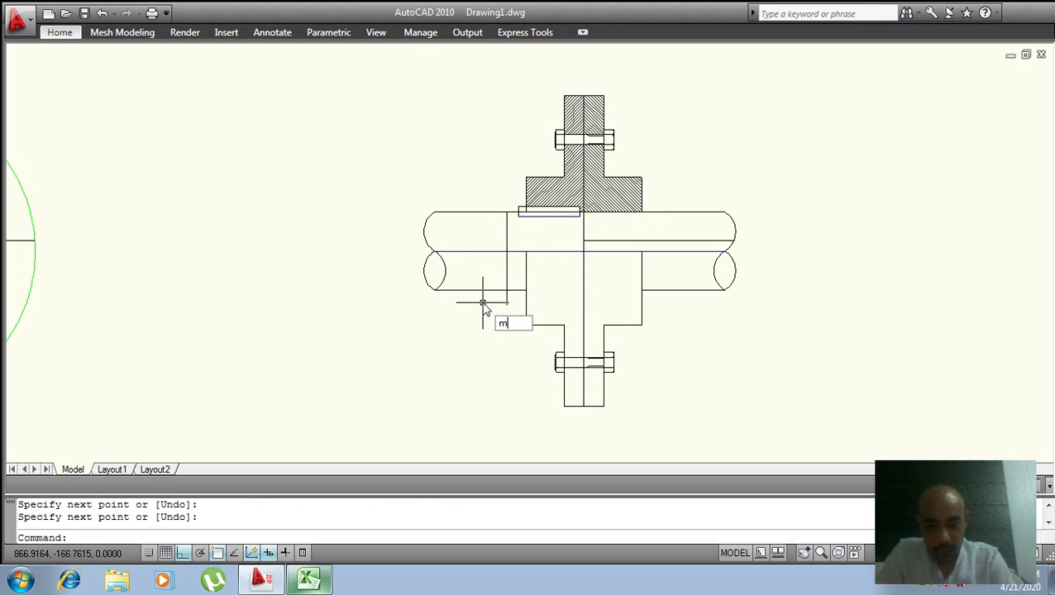
- Move the left break-end curves onto the guide line intersection
{"action": "key", "text": "Return"}
{"action": "left_click", "coordinate": [455, 226]}
{"action": "left_click", "coordinate": [416, 271]}
{"action": "key", "text": "Return"}
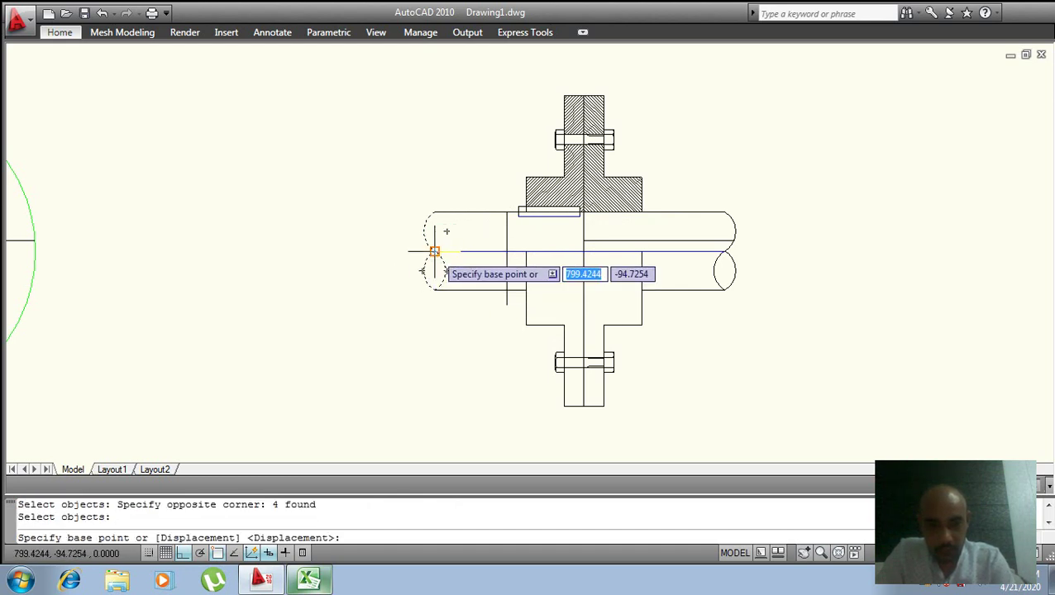
{"action": "left_click", "coordinate": [434, 252]}
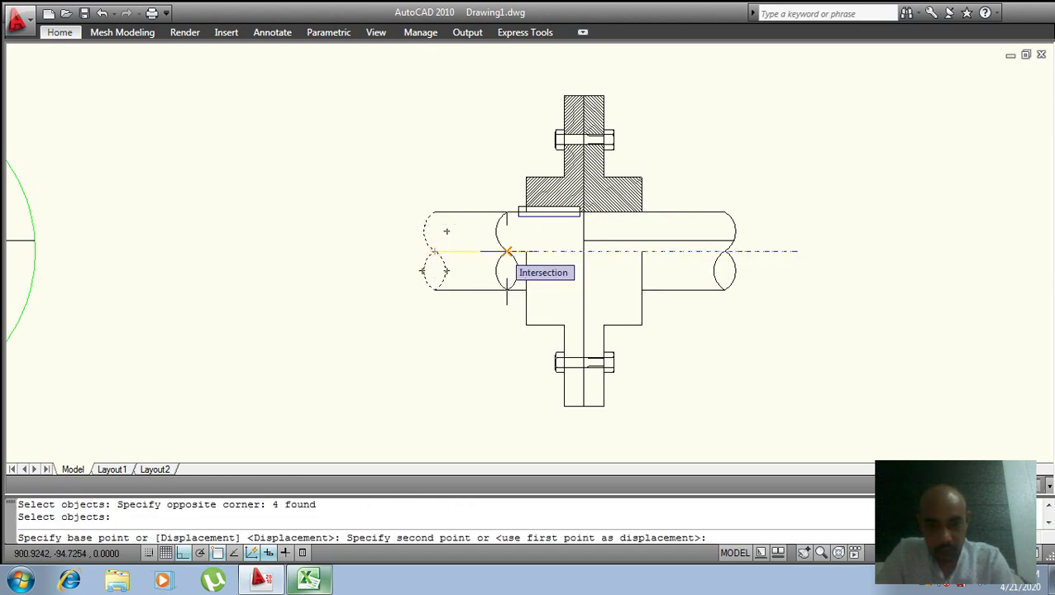
{"action": "left_click", "coordinate": [507, 252]}
{"action": "key", "text": "Return"}
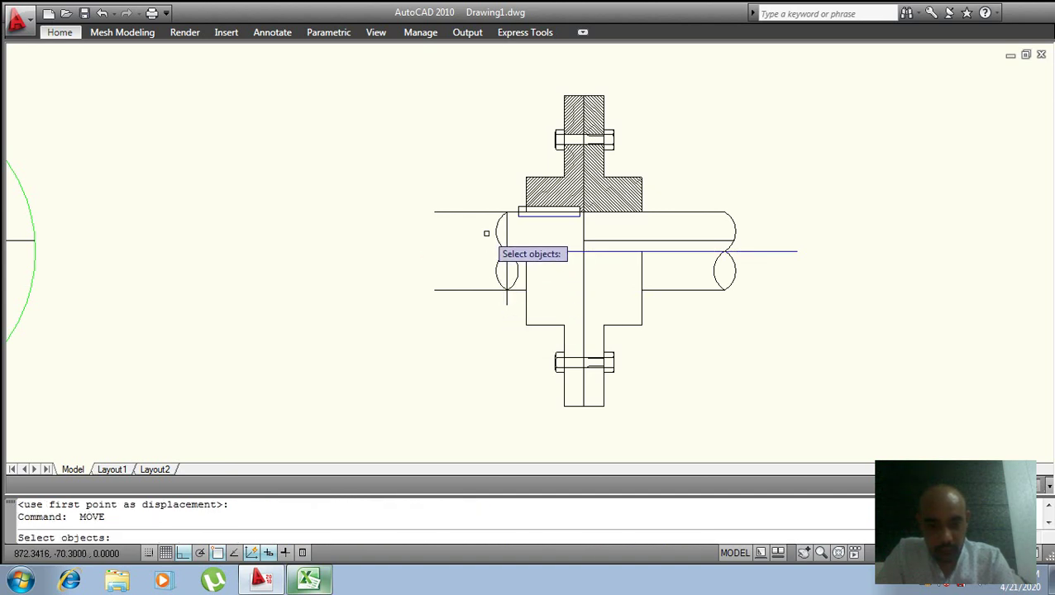
{"action": "type", "text": "m"}
{"action": "key", "text": "Return"}
{"action": "key", "text": "Return"}
{"action": "right_click", "coordinate": [478, 211]}
{"action": "key", "text": "Escape"}
{"action": "key", "text": "Escape"}
- Trim the upper and lower leftover shaft line stubs and erase the vertical guide line
{"action": "type", "text": "tr"}
{"action": "key", "text": "Return"}
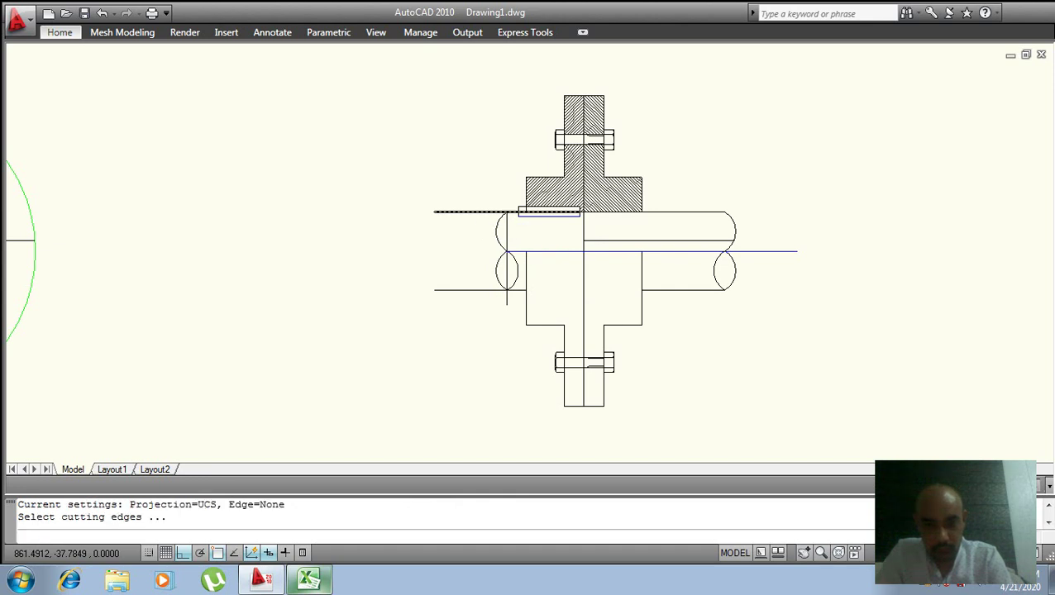
{"action": "key", "text": "Return"}
{"action": "left_click", "coordinate": [478, 212]}
{"action": "left_click", "coordinate": [471, 289]}
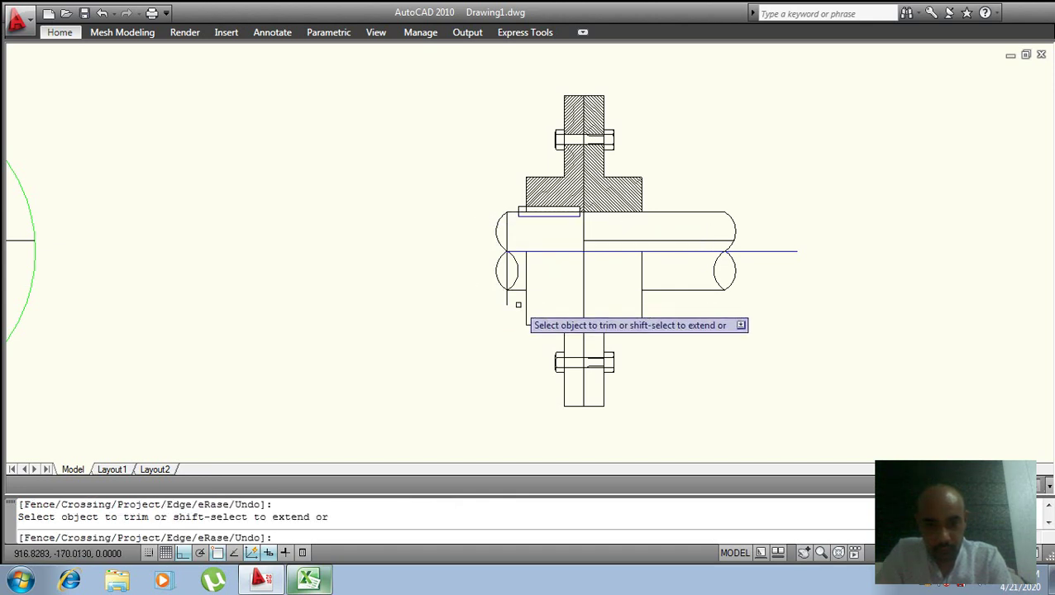
{"action": "scroll", "coordinate": [519, 305], "scroll_direction": "up", "scroll_amount": 2}
{"action": "key", "text": "Escape"}
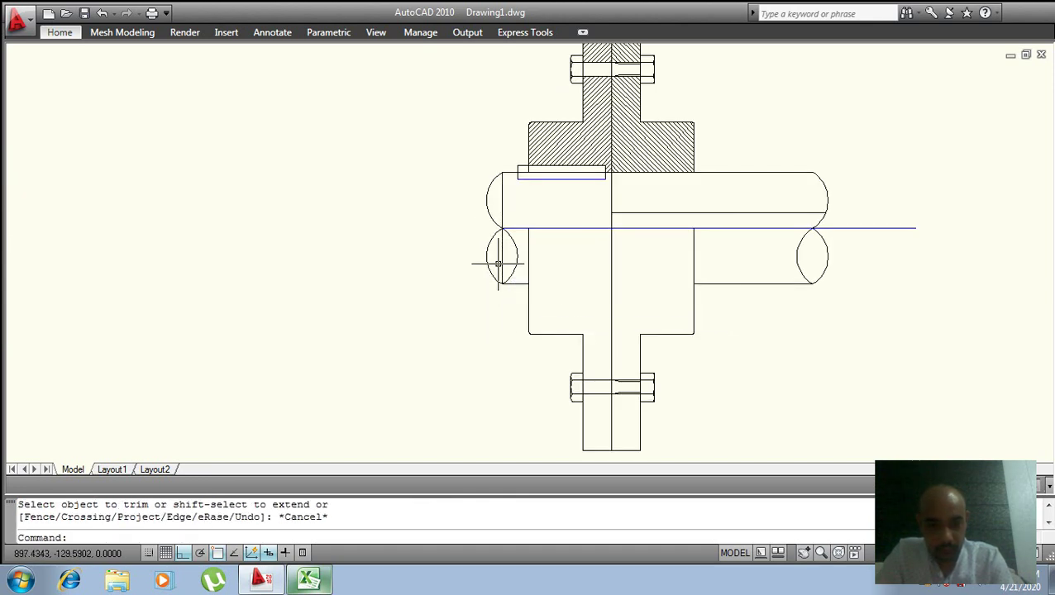
{"action": "left_click", "coordinate": [501, 257]}
{"action": "type", "text": "e"}
{"action": "key", "text": "Return"}
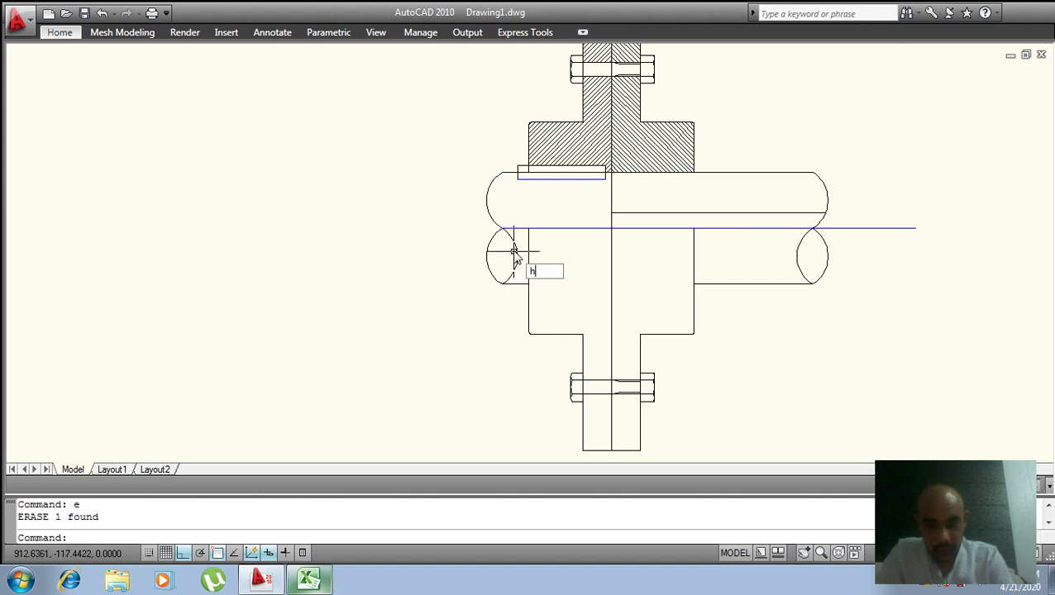
- Hatch the lower lobe of the left shaft break end at 45°
{"action": "key", "text": "Return"}
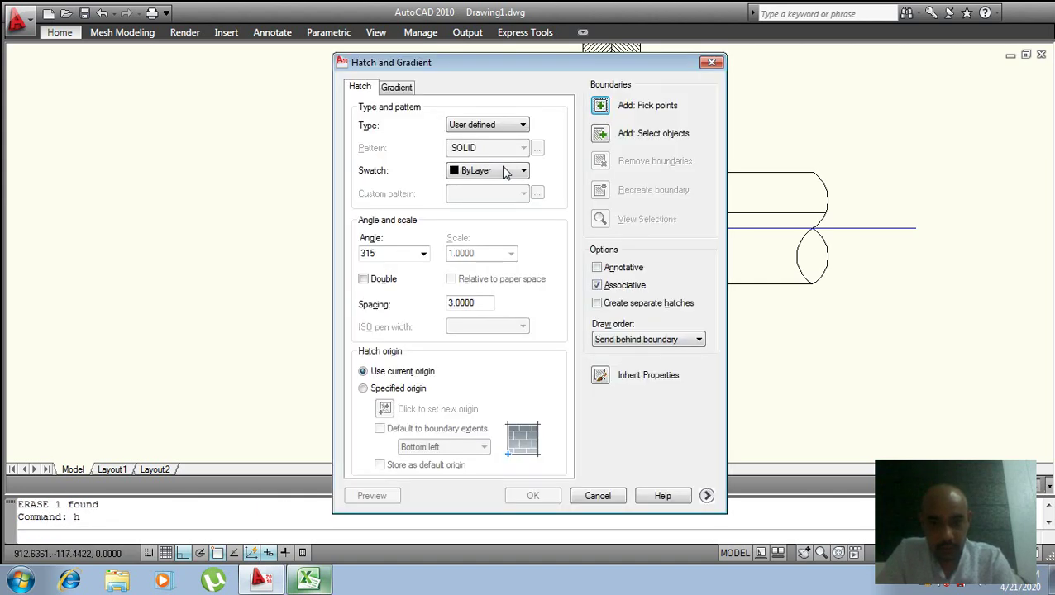
{"action": "type", "text": "45"}
{"action": "left_click", "coordinate": [601, 107]}
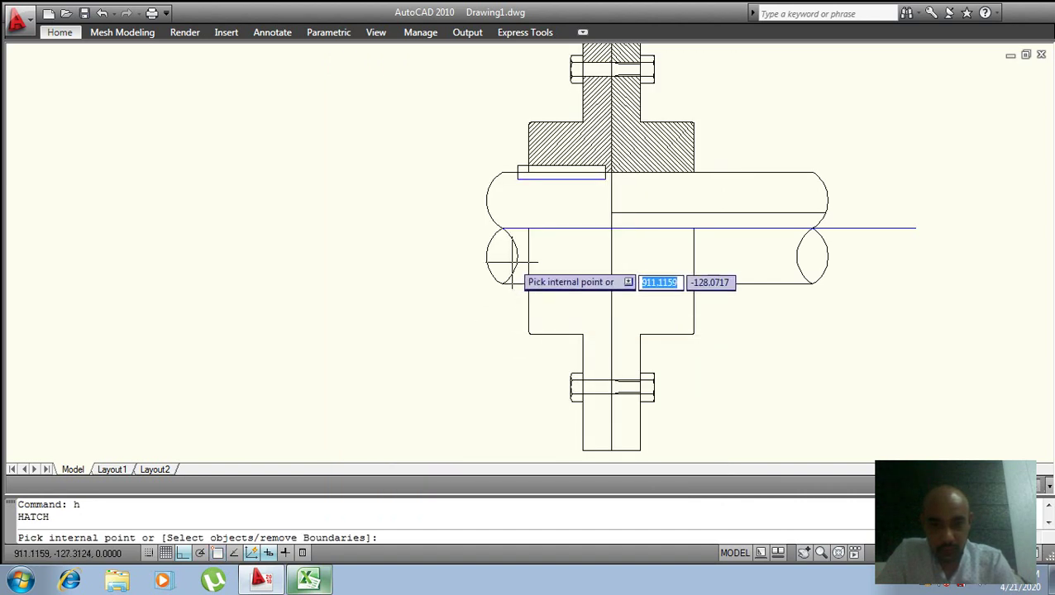
{"action": "left_click", "coordinate": [502, 253]}
{"action": "key", "text": "Return"}
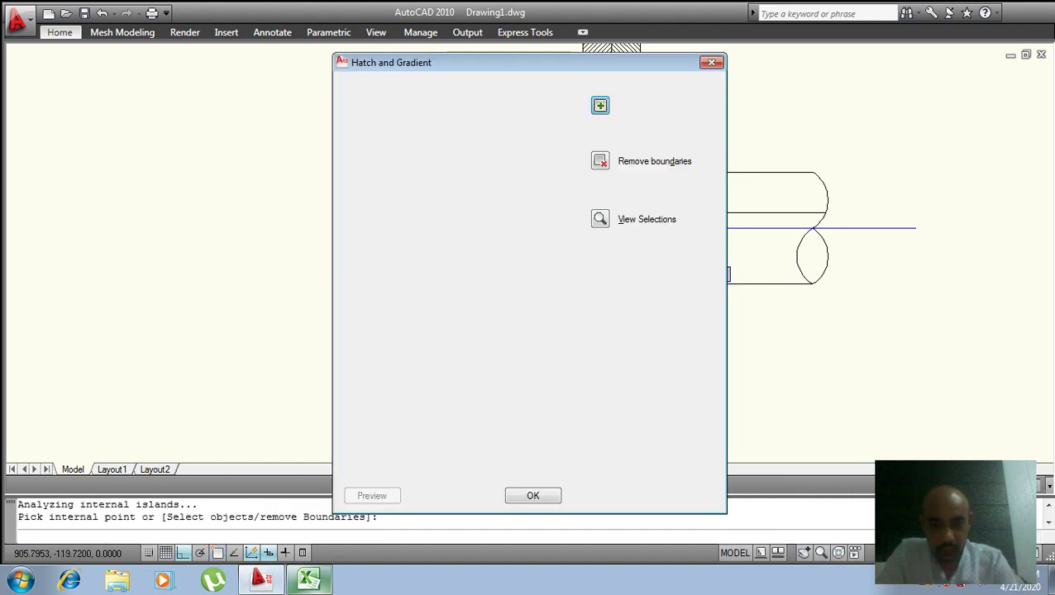
{"action": "left_click", "coordinate": [542, 492]}
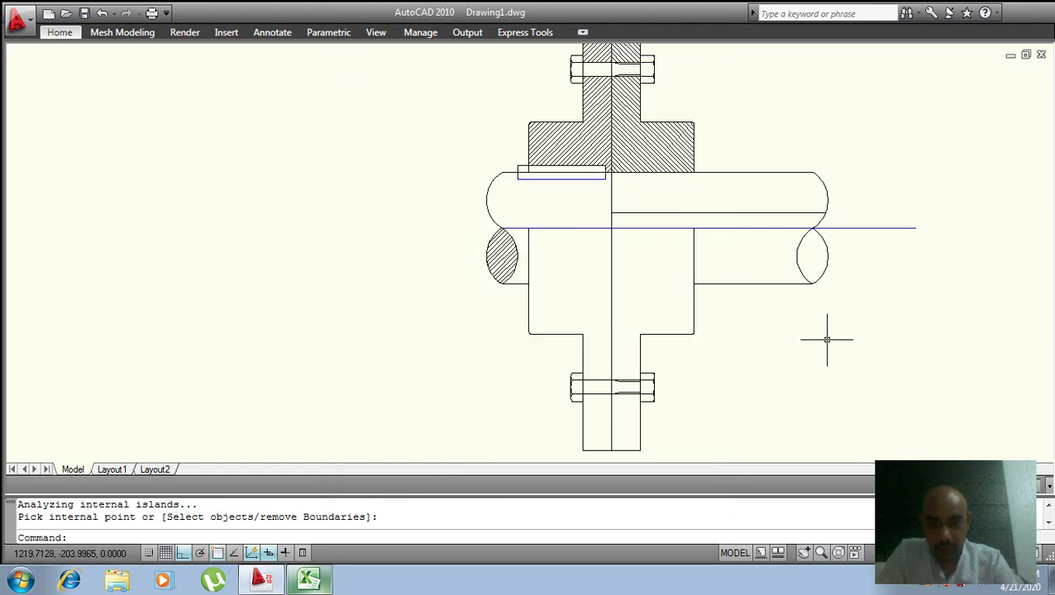
- Hatch the lower lobe of the right shaft break end with the same 45° pattern
{"action": "middle_click_drag", "start_coordinate": [826, 339], "coordinate": [666, 379]}
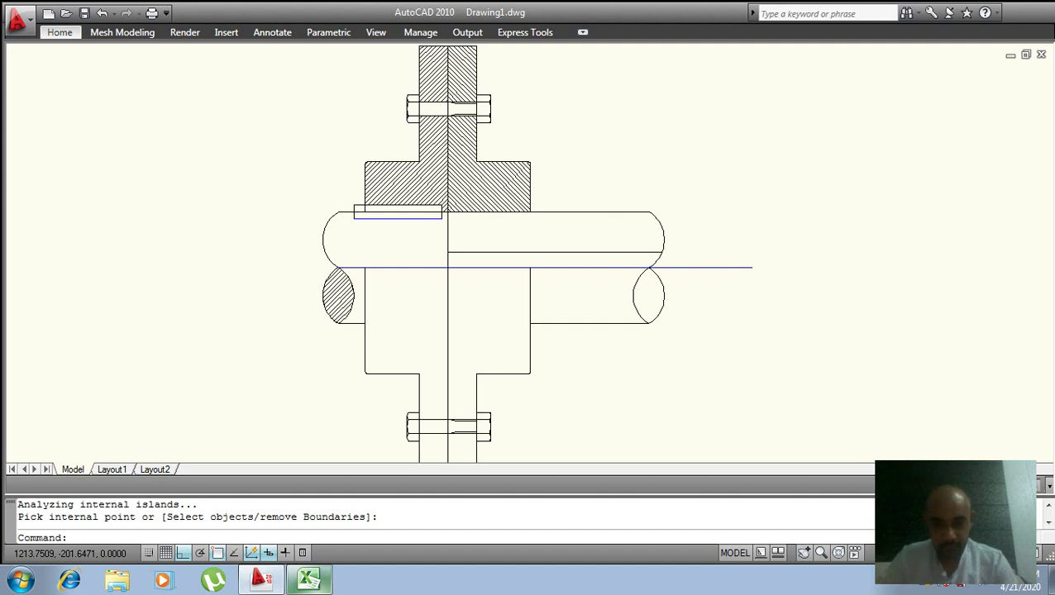
{"action": "key", "text": "Return"}
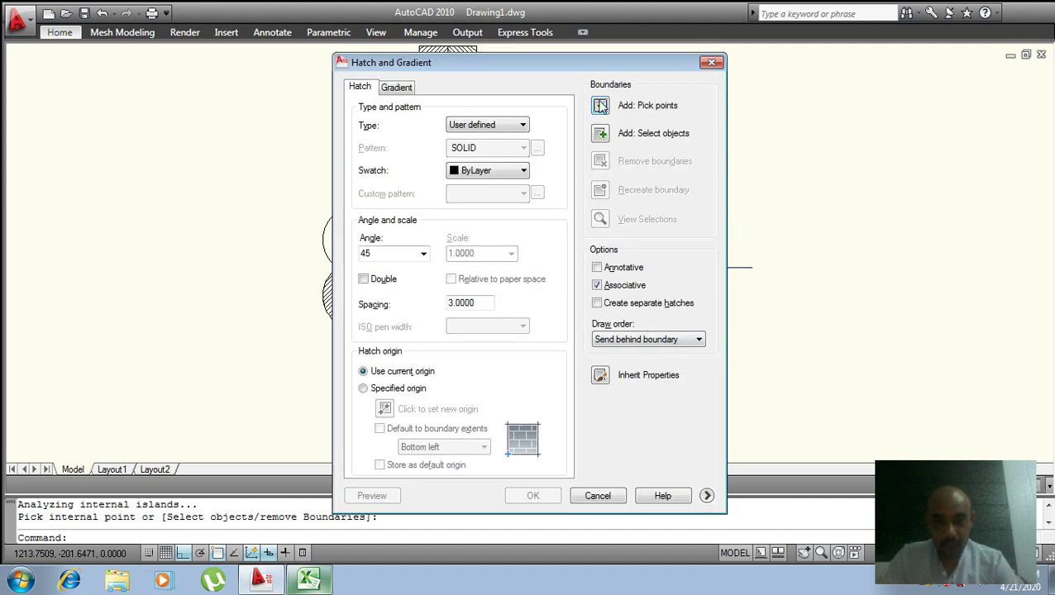
{"action": "left_click", "coordinate": [601, 105]}
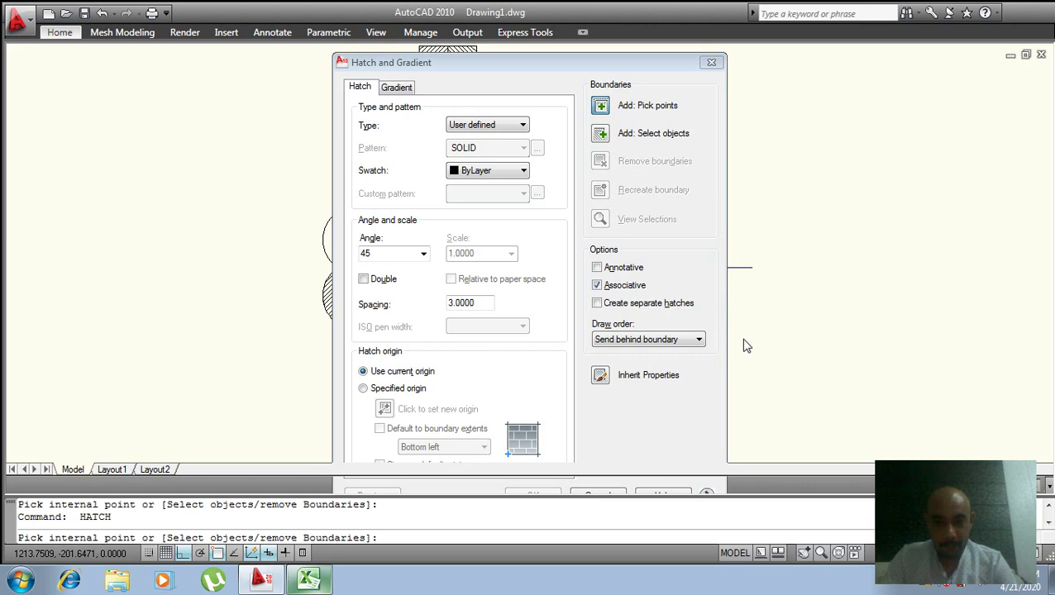
{"action": "left_click", "coordinate": [648, 294]}
{"action": "key", "text": "Return"}
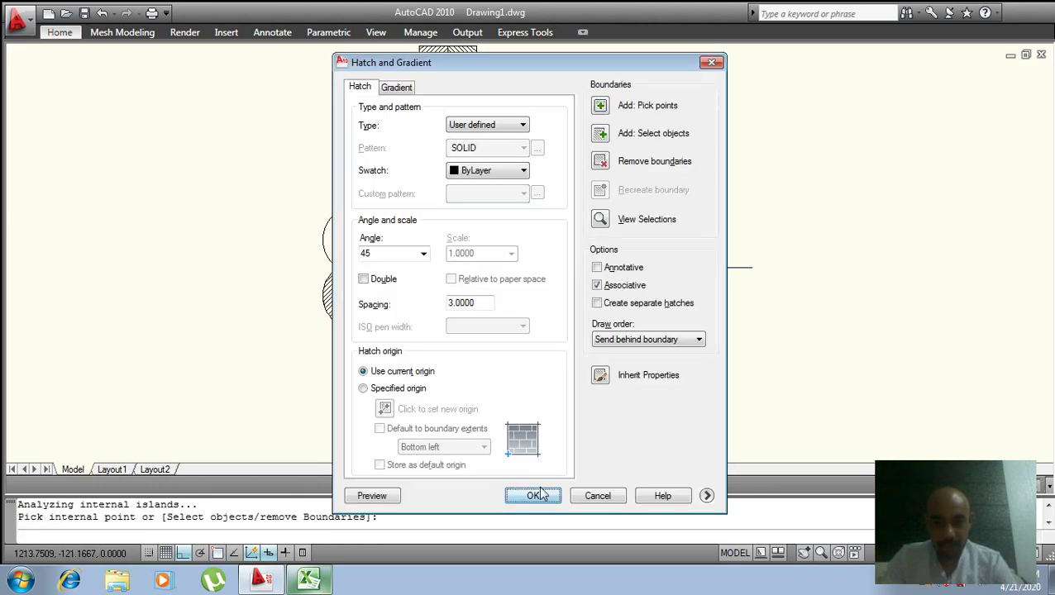
{"action": "left_click", "coordinate": [539, 494]}
{"action": "key", "text": "Escape"}
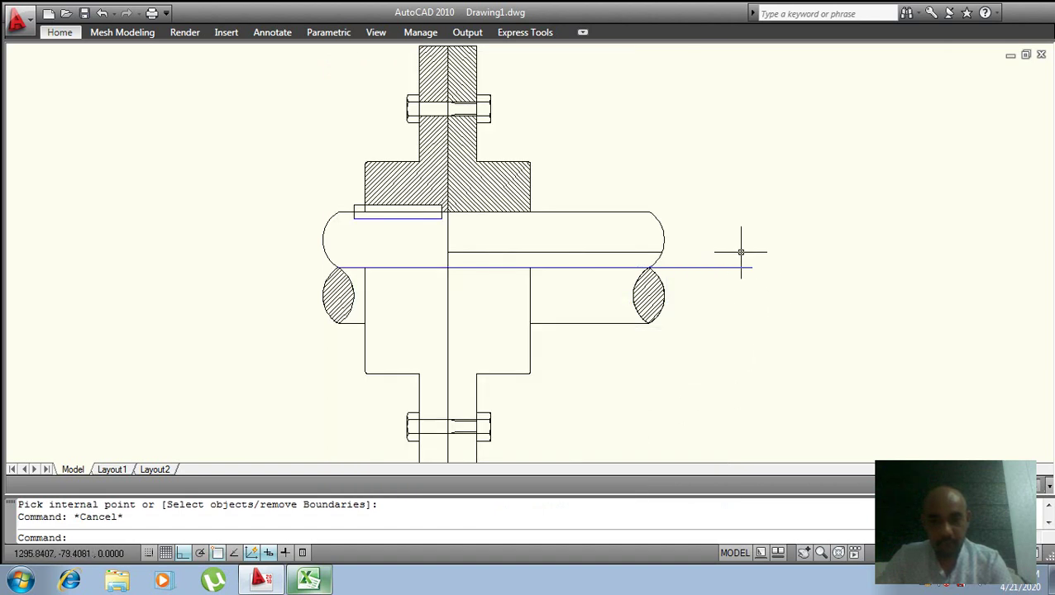
{"action": "right_click", "coordinate": [705, 274]}
- Trim the line running past the right shaft end
{"action": "key", "text": "Escape"}
{"action": "type", "text": "tr"}
{"action": "key", "text": "Return"}
{"action": "key", "text": "Return"}
{"action": "left_click", "coordinate": [704, 268]}
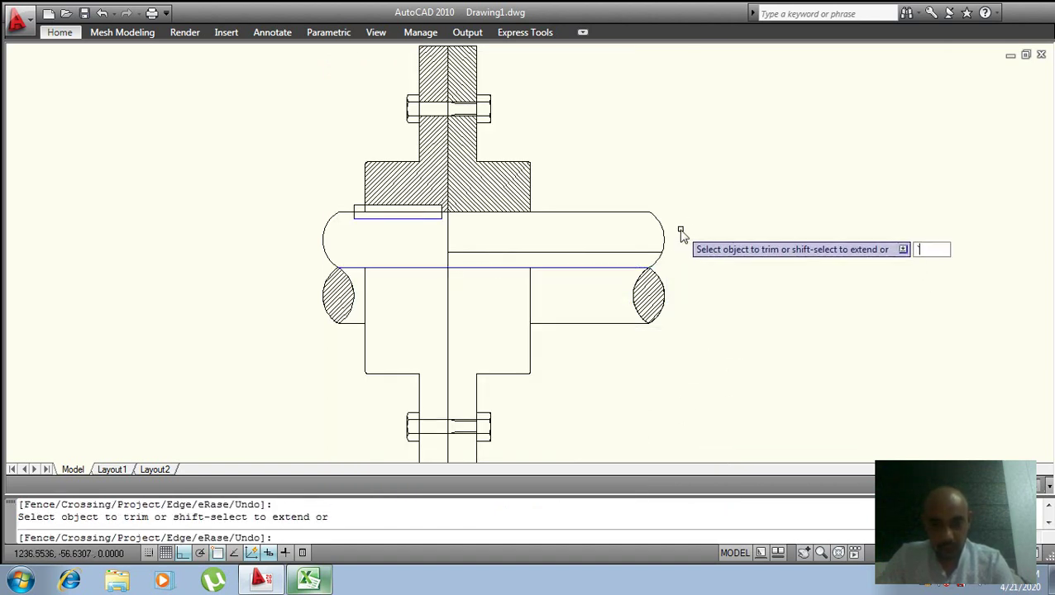
{"action": "key", "text": "Escape"}
- Move the right shaft break end and its hatch closer to the flange
{"action": "type", "text": "m"}
{"action": "key", "text": "Return"}
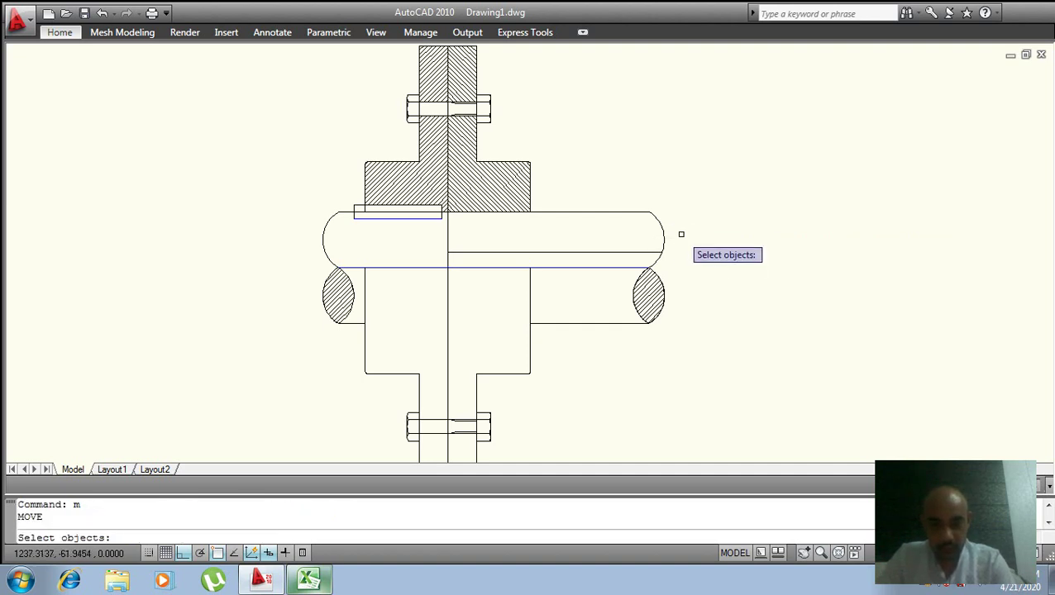
{"action": "left_click", "coordinate": [684, 221]}
{"action": "left_click", "coordinate": [620, 311]}
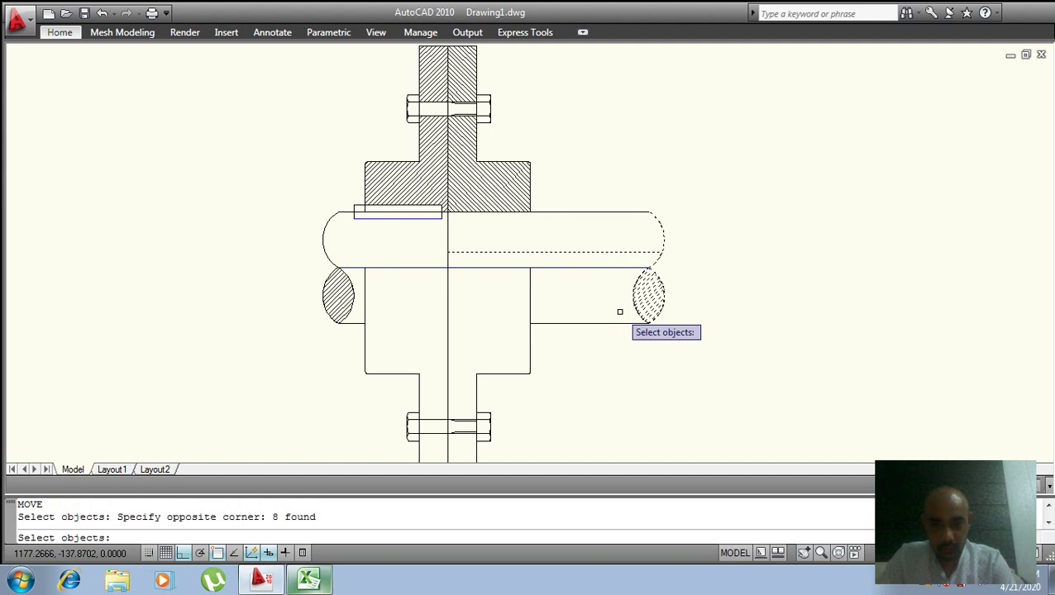
{"action": "key", "text": "Return"}
{"action": "left_click", "coordinate": [649, 267]}
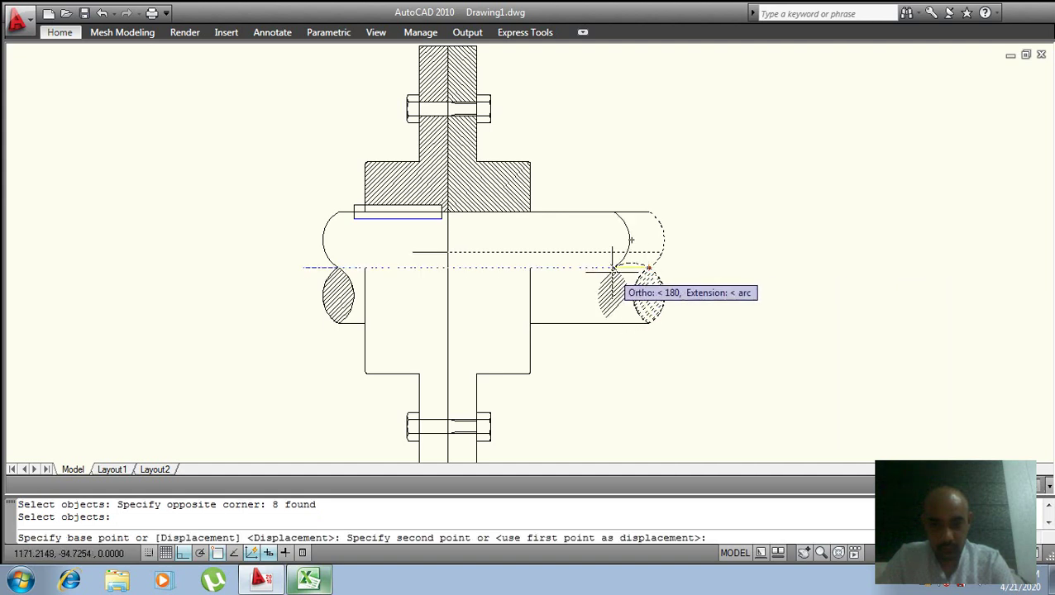
{"action": "left_click", "coordinate": [610, 268]}
{"action": "key", "text": "Escape"}
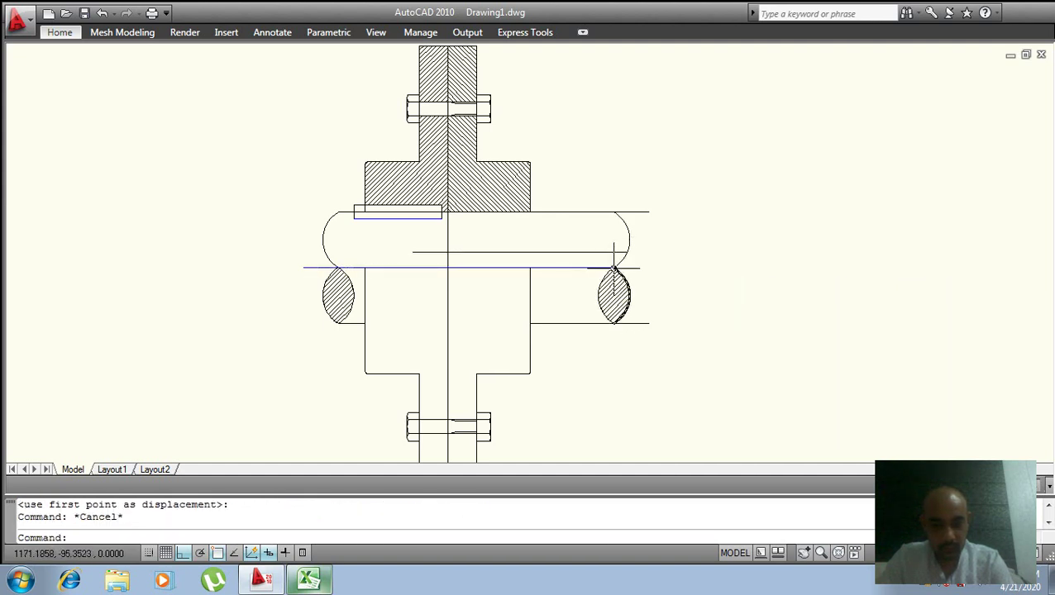
{"action": "type", "text": "tr"}
- Trim the top and bottom shaft lines' overhangs beyond the right break arc
{"action": "key", "text": "Return"}
{"action": "key", "text": "Return"}
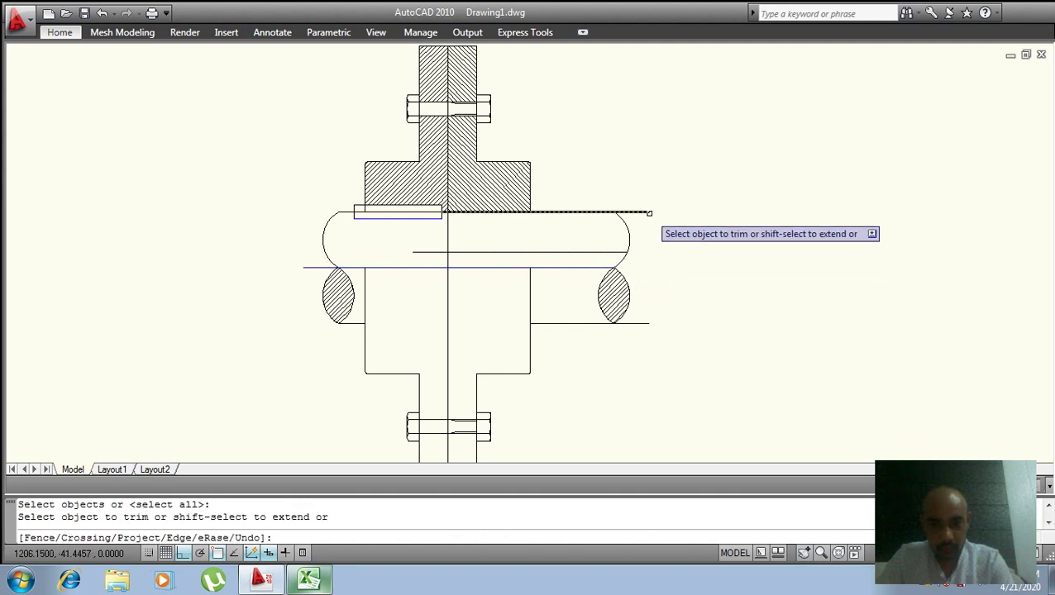
{"action": "left_click", "coordinate": [646, 212]}
{"action": "left_click", "coordinate": [644, 321]}
{"action": "left_click", "coordinate": [635, 329]}
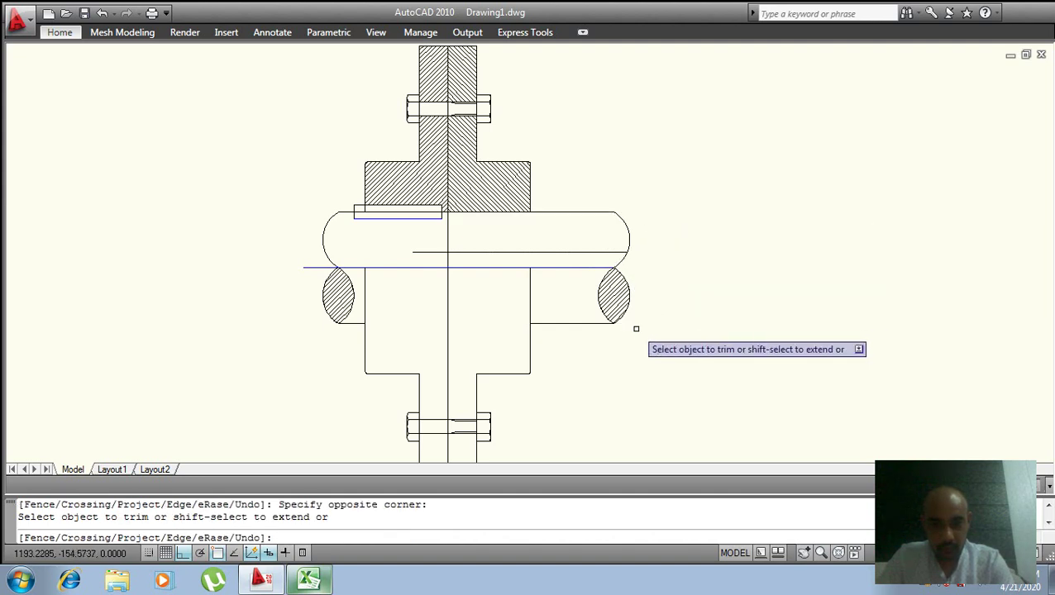
{"action": "scroll", "coordinate": [589, 258], "scroll_direction": "up", "scroll_amount": 2}
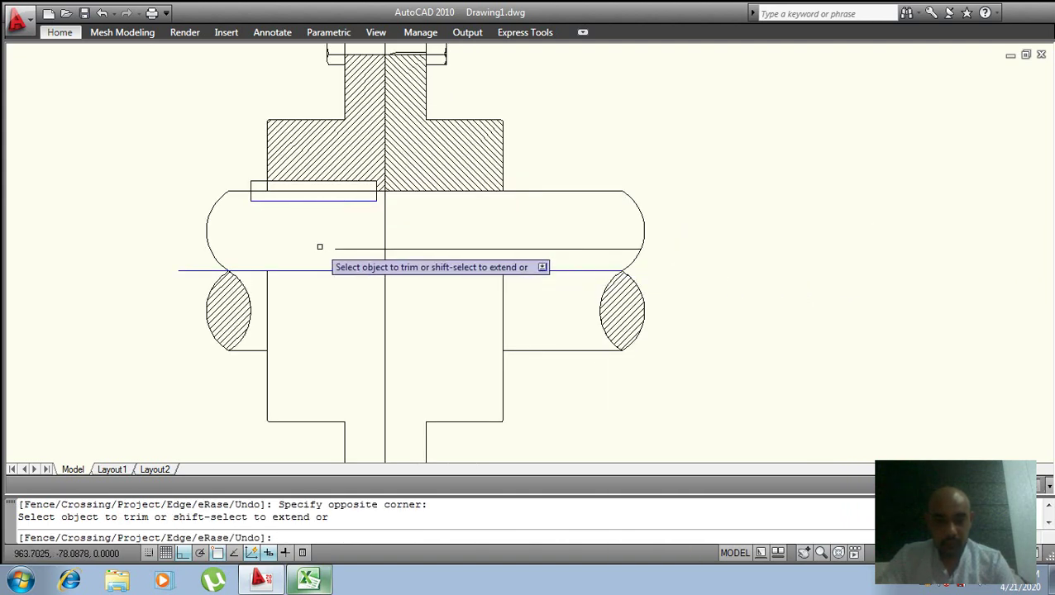
{"action": "scroll", "coordinate": [347, 250], "scroll_direction": "down", "scroll_amount": 3}
{"action": "mouse_move", "coordinate": [375, 255]}
{"action": "middle_mouse_down"}
{"action": "mouse_move", "coordinate": [590, 312]}
{"action": "mouse_move", "coordinate": [688, 295]}
{"action": "mouse_move", "coordinate": [719, 302]}
{"action": "middle_mouse_up"}
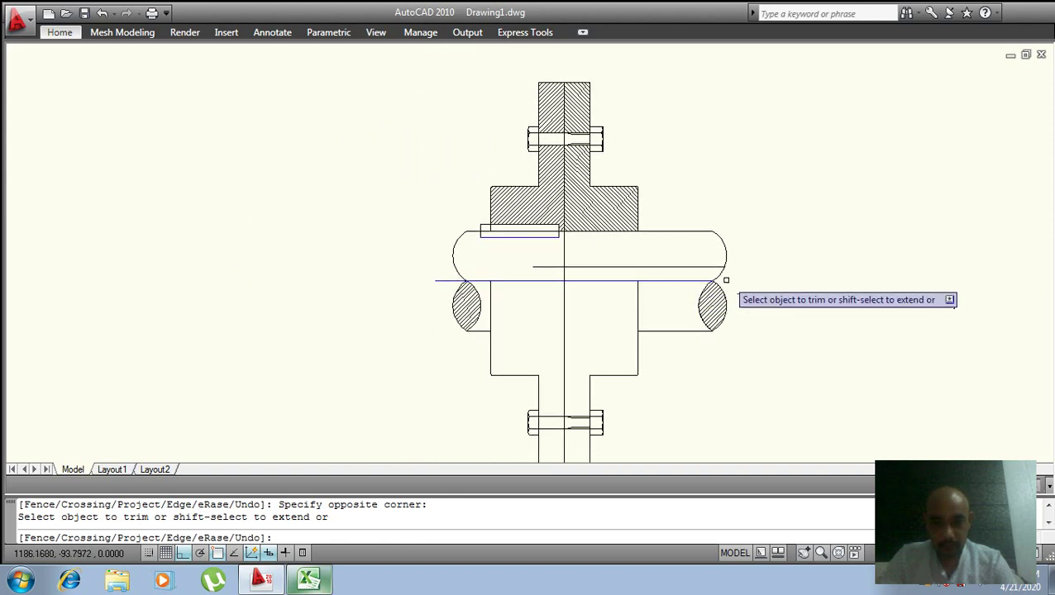
{"action": "scroll", "coordinate": [719, 301], "scroll_direction": "up", "scroll_amount": 2}
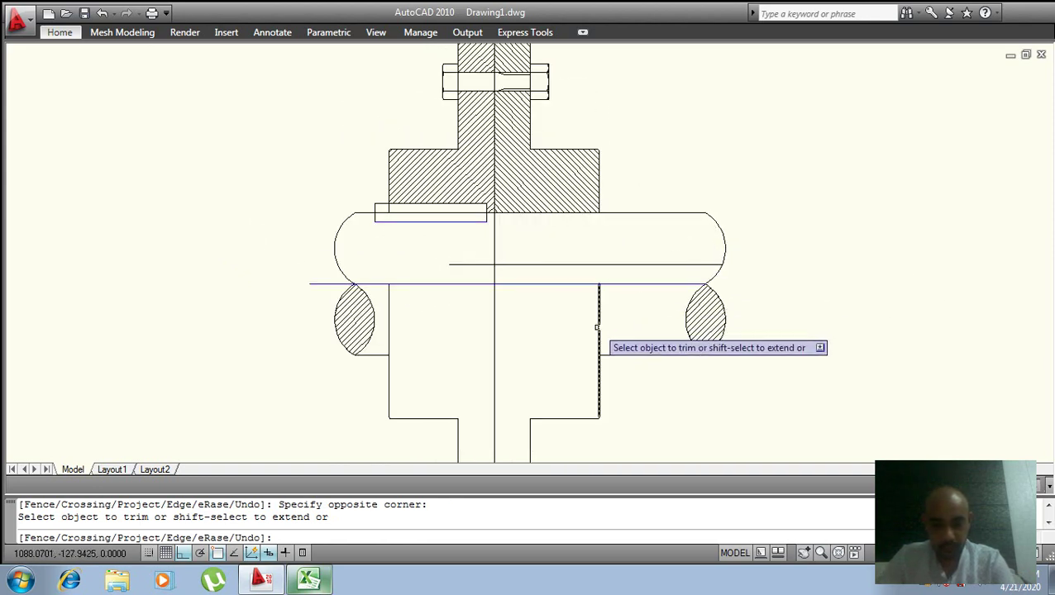
{"action": "key", "text": "Return"}
{"action": "key", "text": "Escape"}
{"action": "key", "text": "Escape"}
{"action": "key", "text": "Return"}
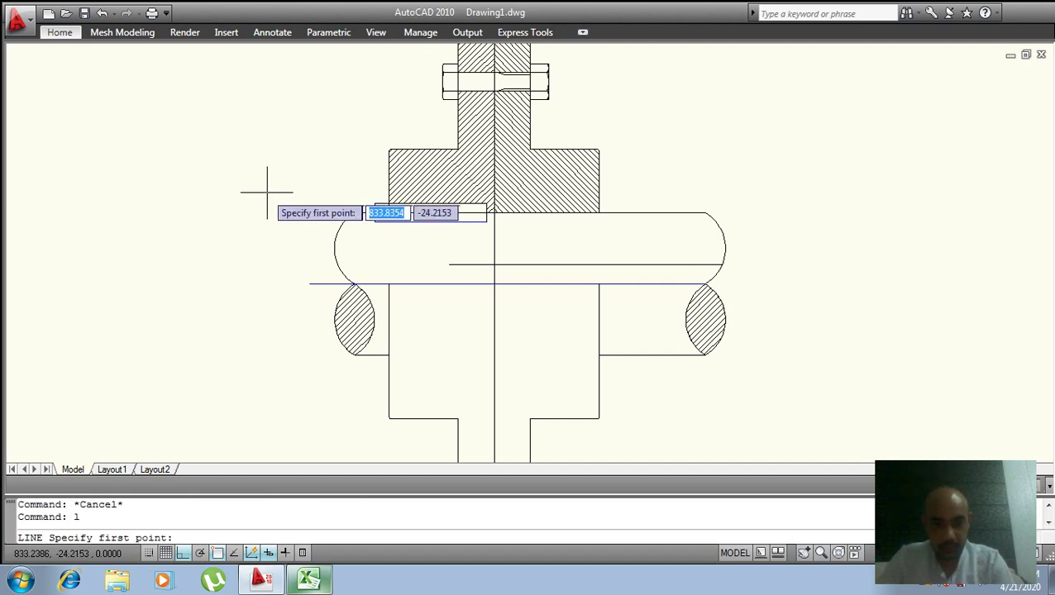
- Draw a vertical line left of the shaft, ending below its lower edge
{"action": "left_click", "coordinate": [257, 194]}
{"action": "left_click", "coordinate": [225, 386]}
{"action": "key", "text": "Return"}
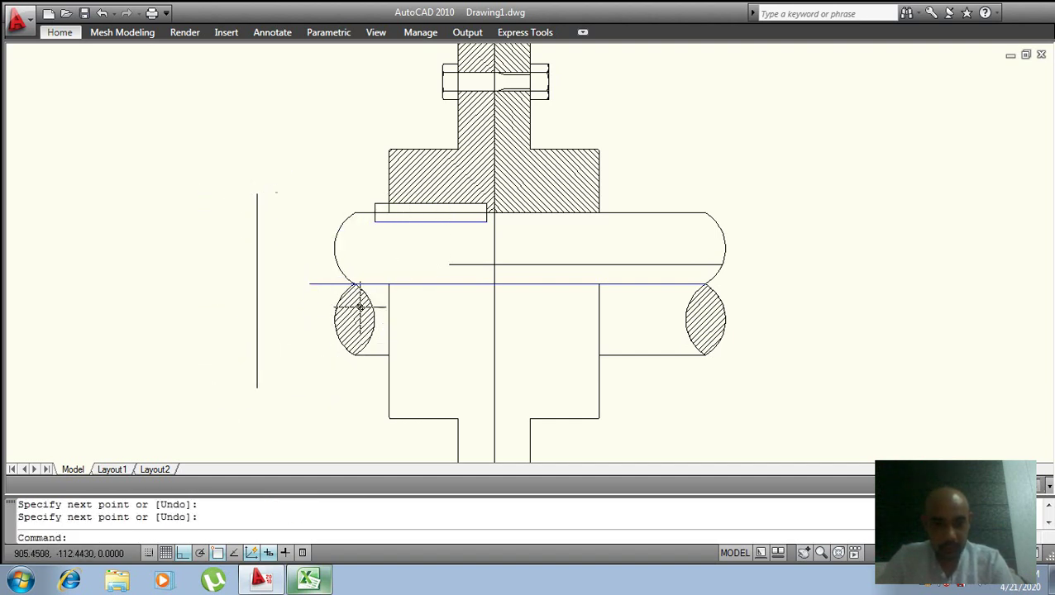
- Move the left break arc and hatched ellipse onto the new vertical line
{"action": "type", "text": "m"}
{"action": "key", "text": "Return"}
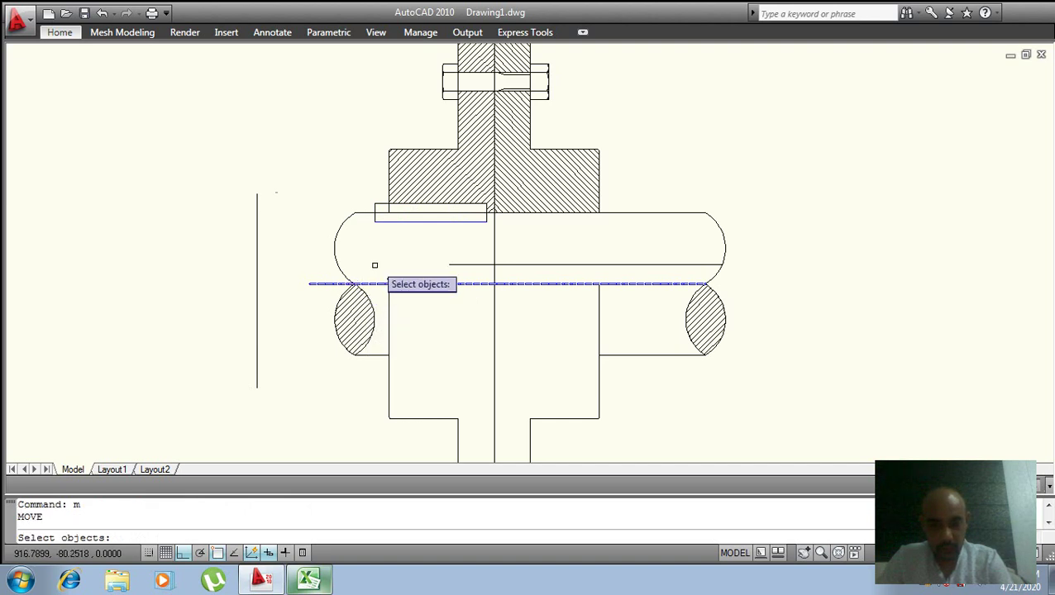
{"action": "left_click", "coordinate": [375, 244]}
{"action": "left_click", "coordinate": [323, 274]}
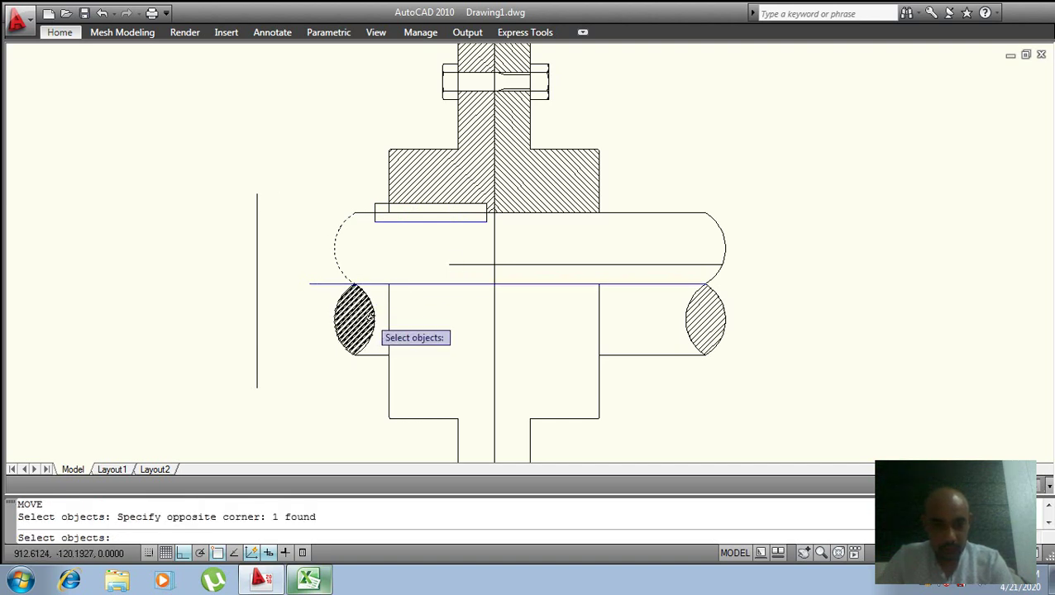
{"action": "left_click", "coordinate": [378, 302]}
{"action": "left_click", "coordinate": [314, 346]}
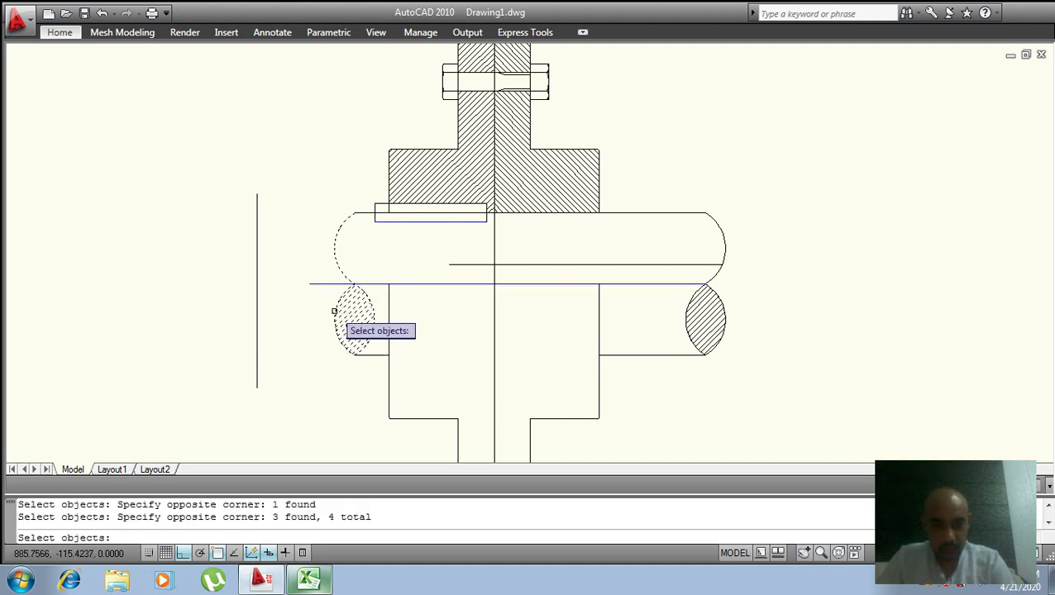
{"action": "key", "text": "Return"}
{"action": "left_click", "coordinate": [354, 285]}
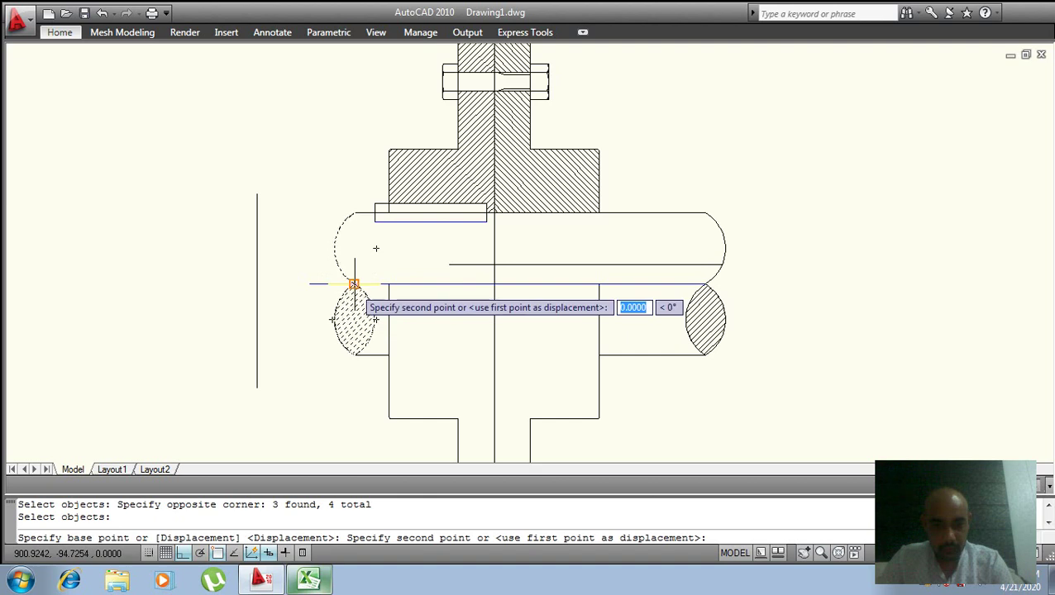
{"action": "left_click", "coordinate": [257, 289]}
{"action": "key", "text": "Return"}
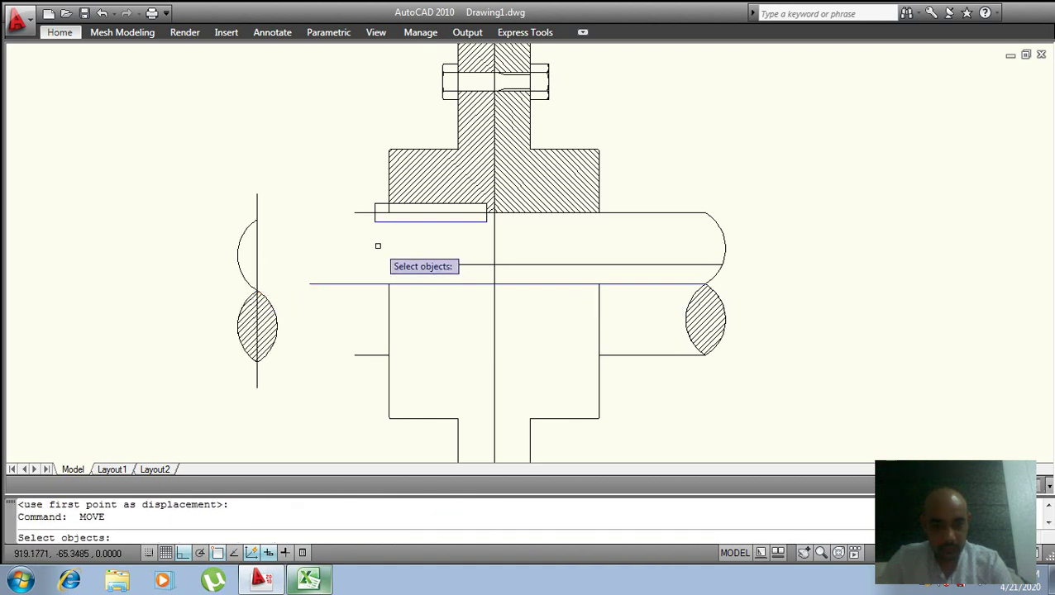
{"action": "key", "text": "Escape"}
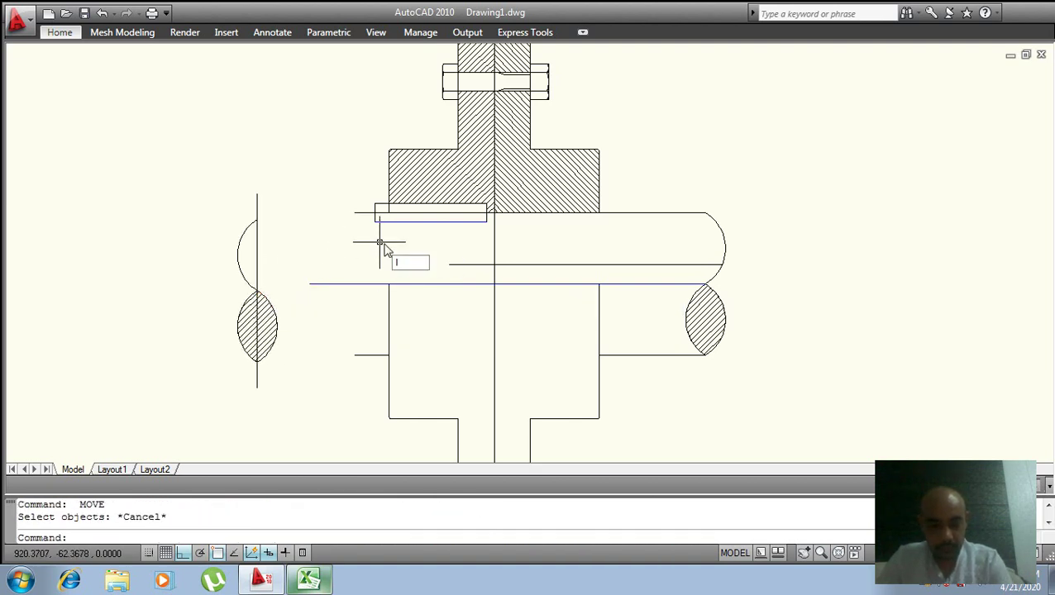
{"action": "key", "text": "Escape"}
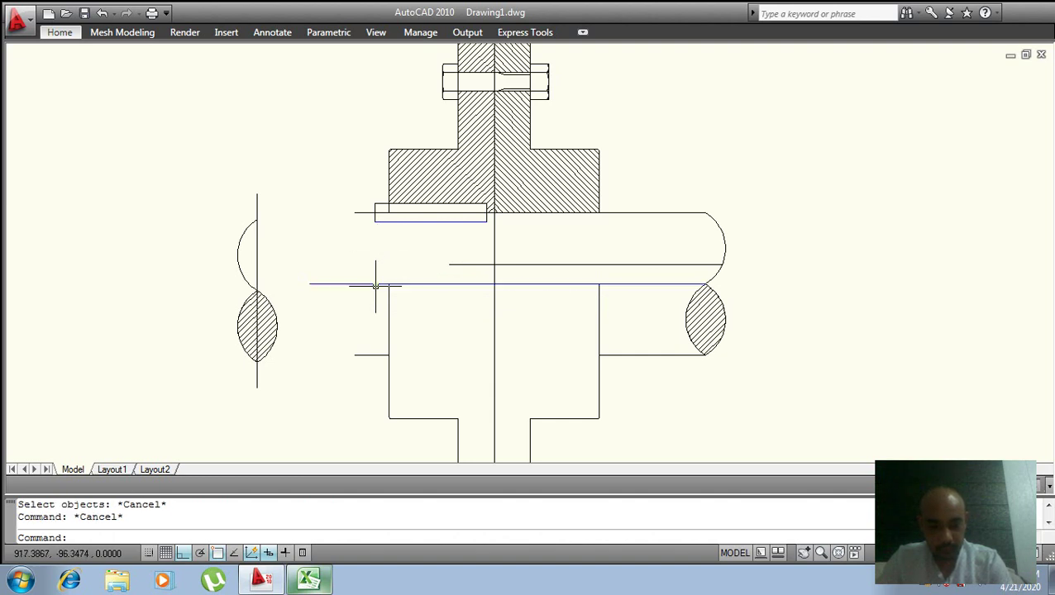
{"action": "type", "text": "ex"}
- Extend the upper and lower shaft lines to the new vertical line
{"action": "key", "text": "Return"}
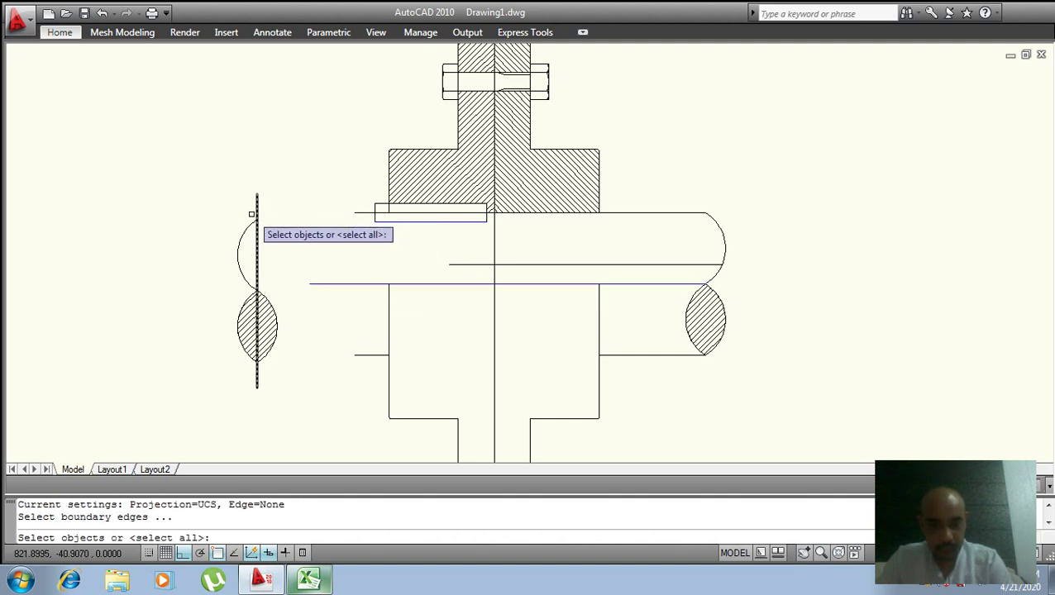
{"action": "left_click", "coordinate": [256, 217]}
{"action": "key", "text": "Return"}
{"action": "left_click", "coordinate": [359, 212]}
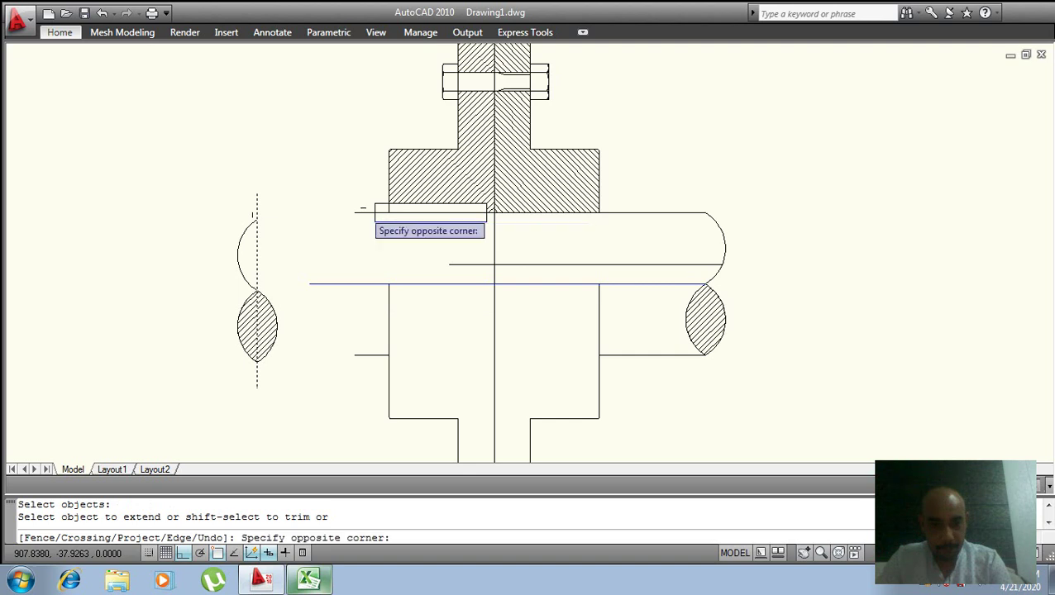
{"action": "left_click", "coordinate": [362, 212]}
{"action": "left_click", "coordinate": [362, 212]}
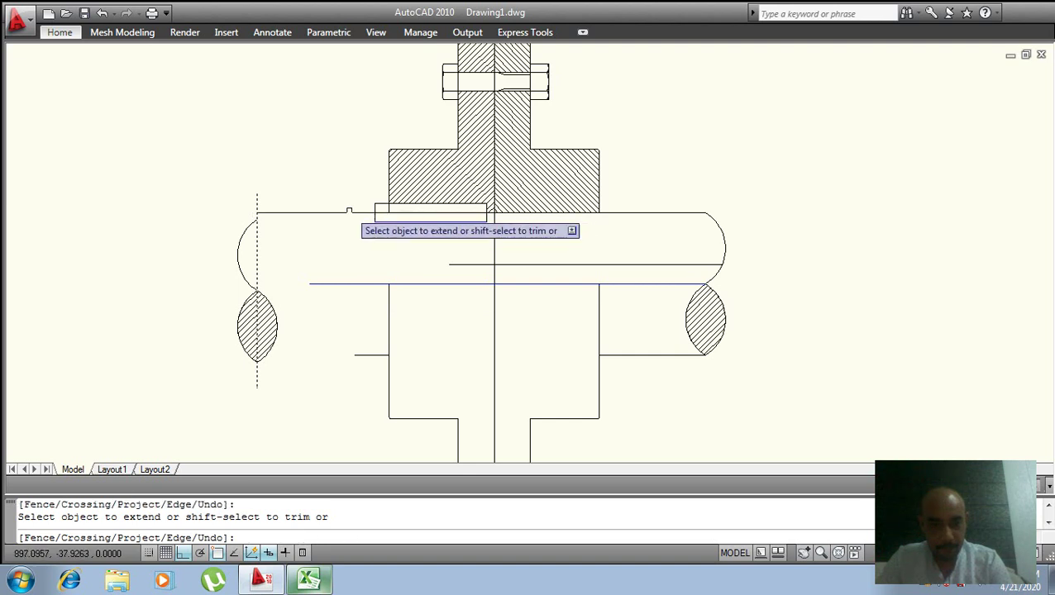
{"action": "left_click", "coordinate": [361, 355]}
{"action": "key", "text": "Return"}
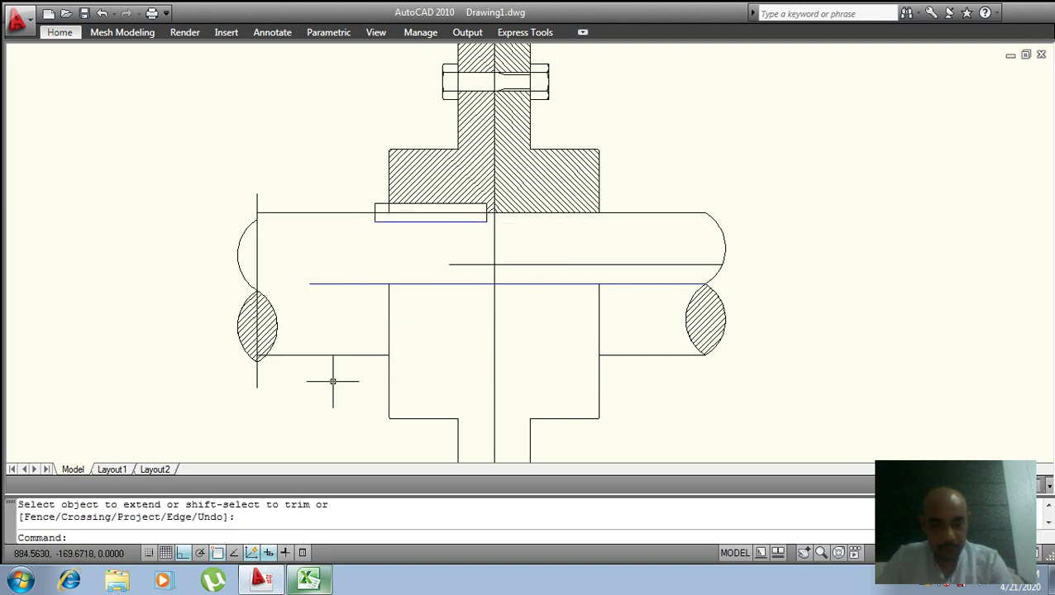
{"action": "type", "text": "tr"}
- Trim the vertical line's stub above the shaft and check the left break arc
{"action": "key", "text": "Return"}
{"action": "key", "text": "Return"}
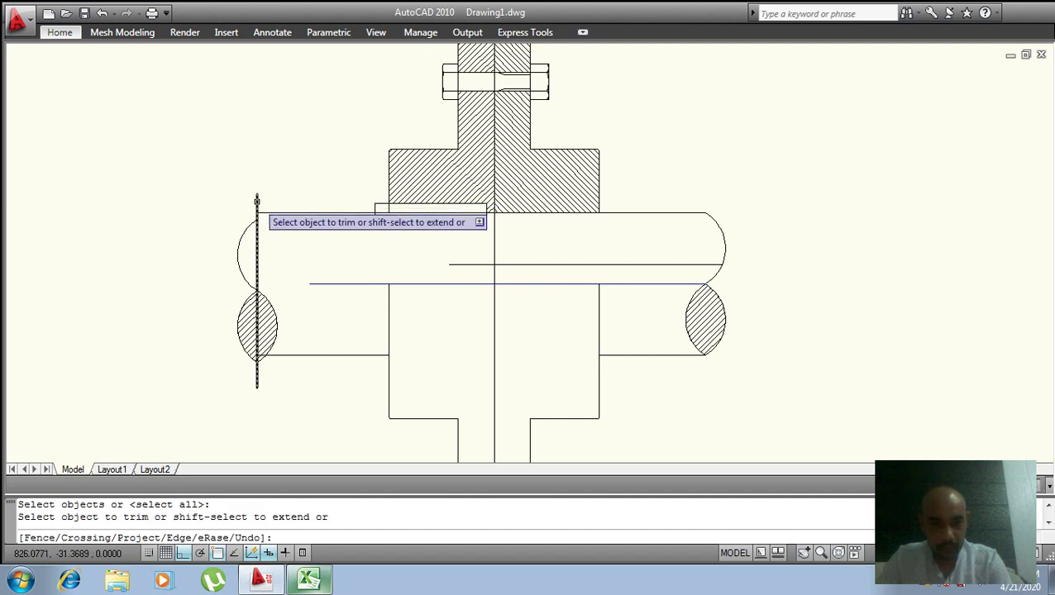
{"action": "left_click", "coordinate": [256, 199]}
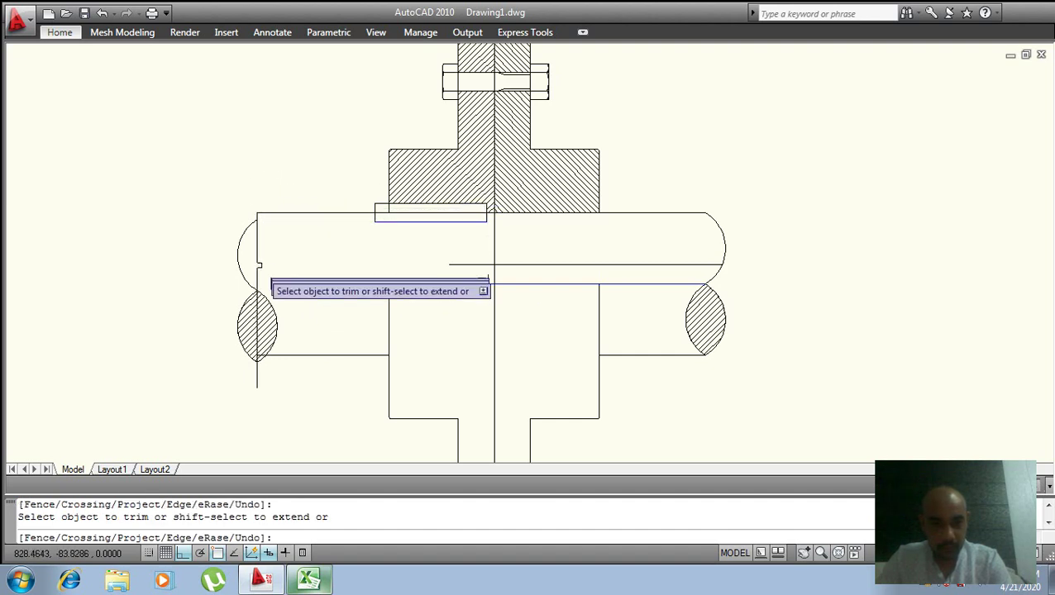
{"action": "key", "text": "Escape"}
{"action": "left_click", "coordinate": [254, 222]}
{"action": "left_click", "coordinate": [257, 214]}
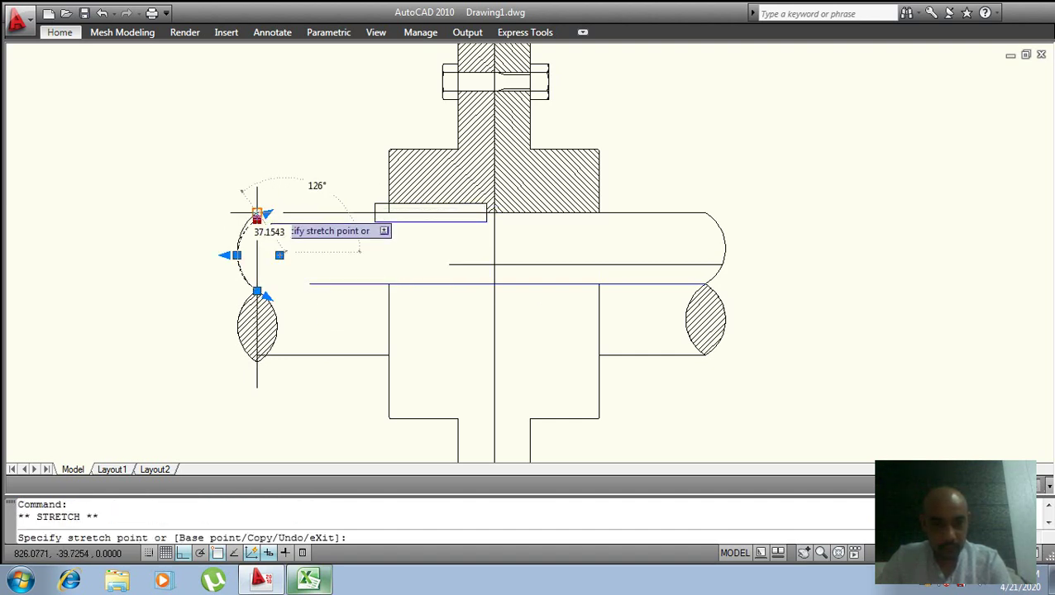
{"action": "key", "text": "Escape"}
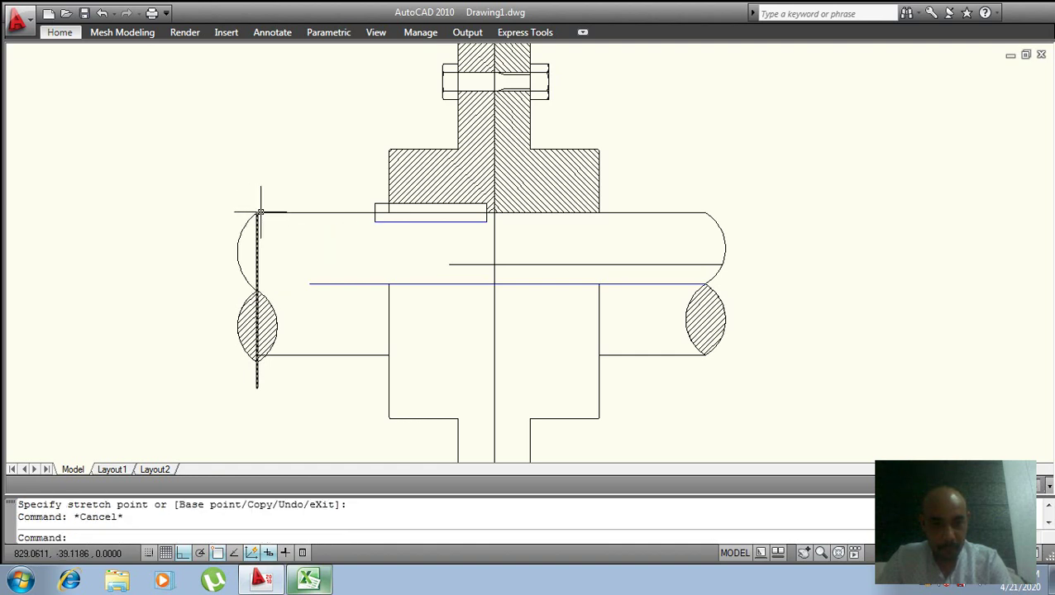
{"action": "type", "text": "tr"}
{"action": "key", "text": "Return"}
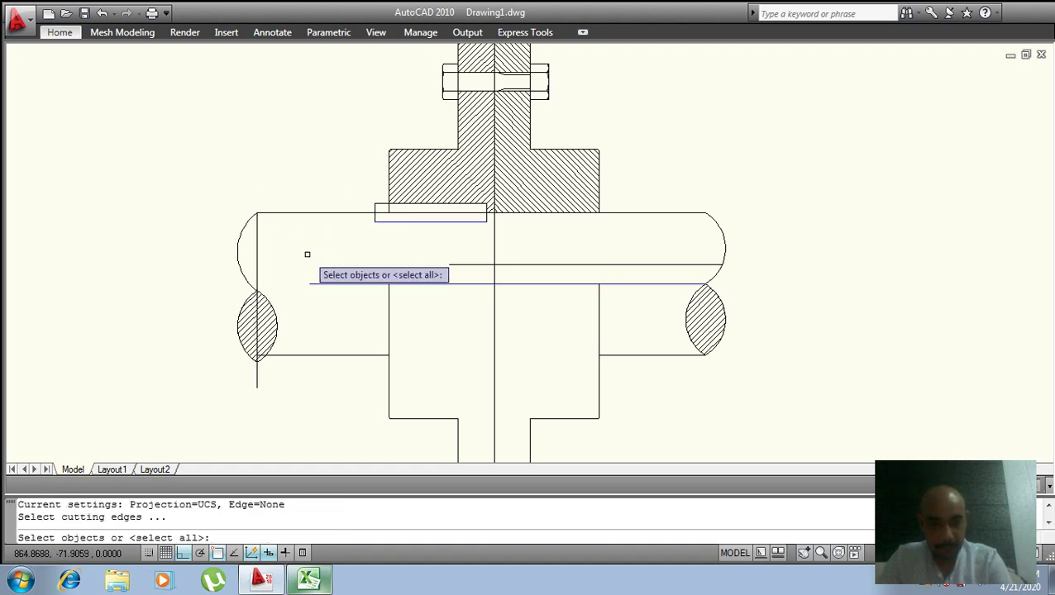
{"action": "key", "text": "Return"}
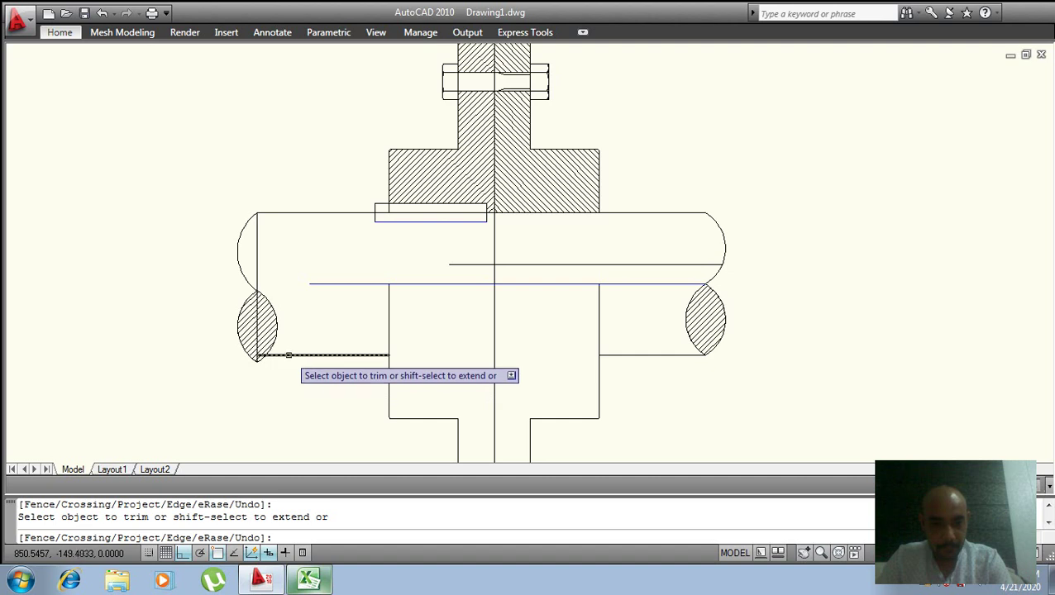
{"action": "scroll", "coordinate": [266, 345], "scroll_direction": "up", "scroll_amount": 3}
{"action": "key", "text": "Escape"}
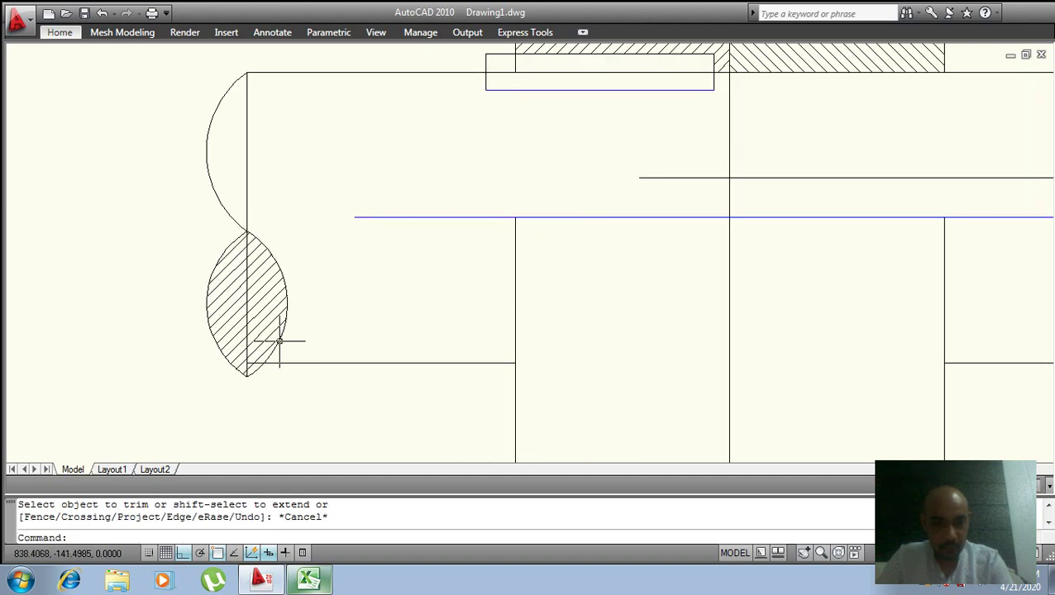
- Pull the break-end hatch's bottom point up onto the shaft edge, then view the whole coupling
{"action": "left_click", "coordinate": [314, 285]}
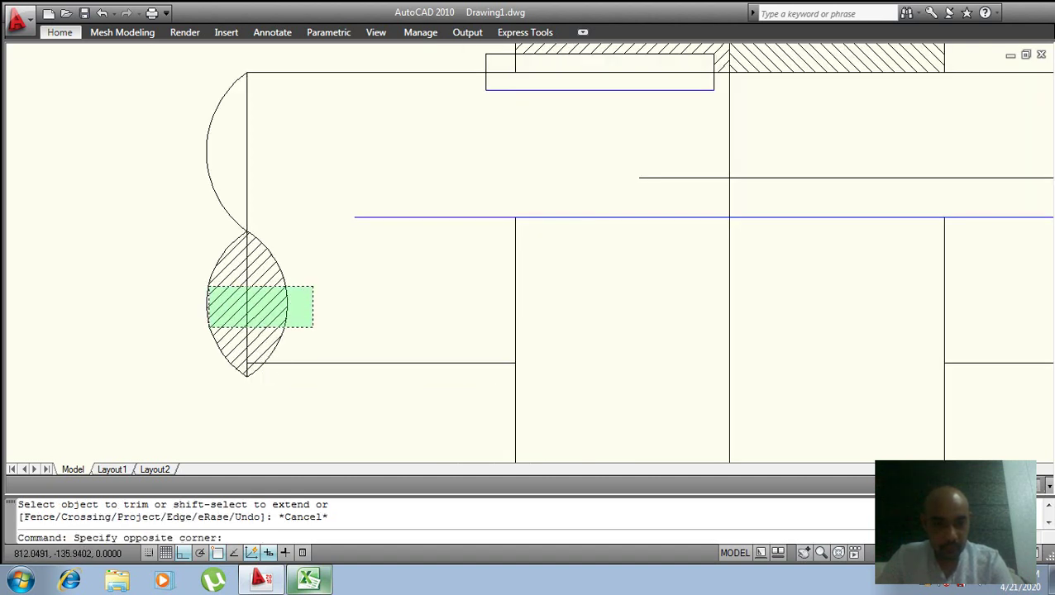
{"action": "left_click", "coordinate": [206, 324]}
{"action": "left_click", "coordinate": [247, 378]}
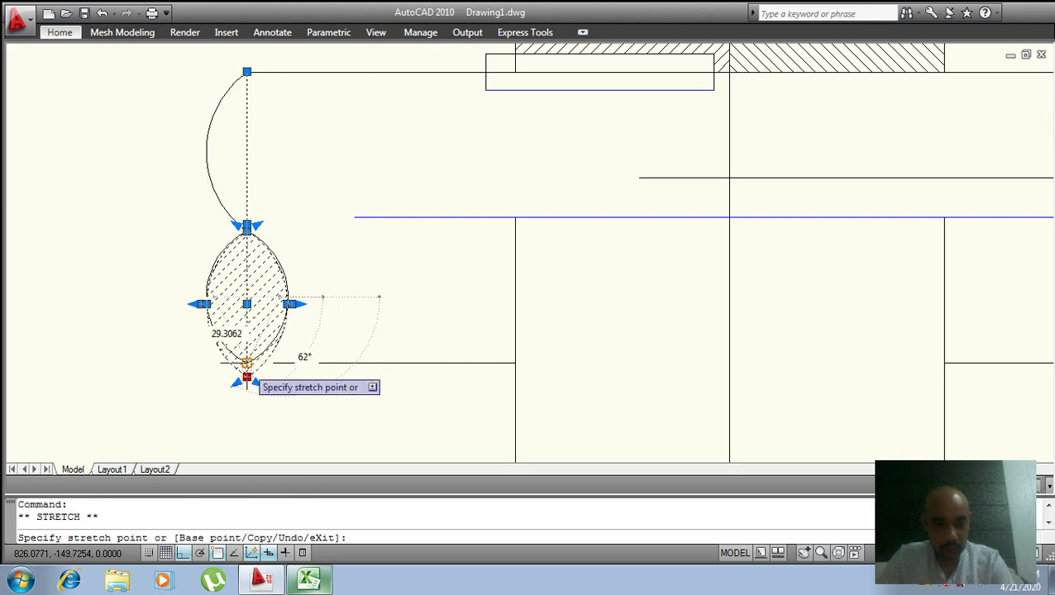
{"action": "left_click", "coordinate": [246, 363]}
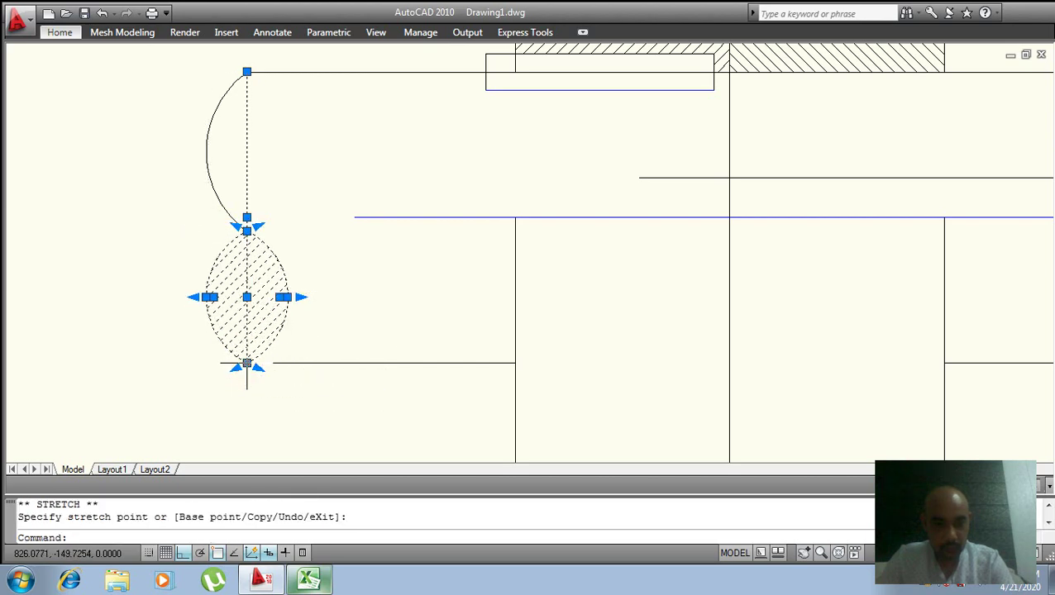
{"action": "key", "text": "Escape"}
{"action": "scroll", "coordinate": [283, 405], "scroll_direction": "down", "scroll_amount": 3}
{"action": "middle_click_drag", "start_coordinate": [330, 369], "coordinate": [248, 314]}
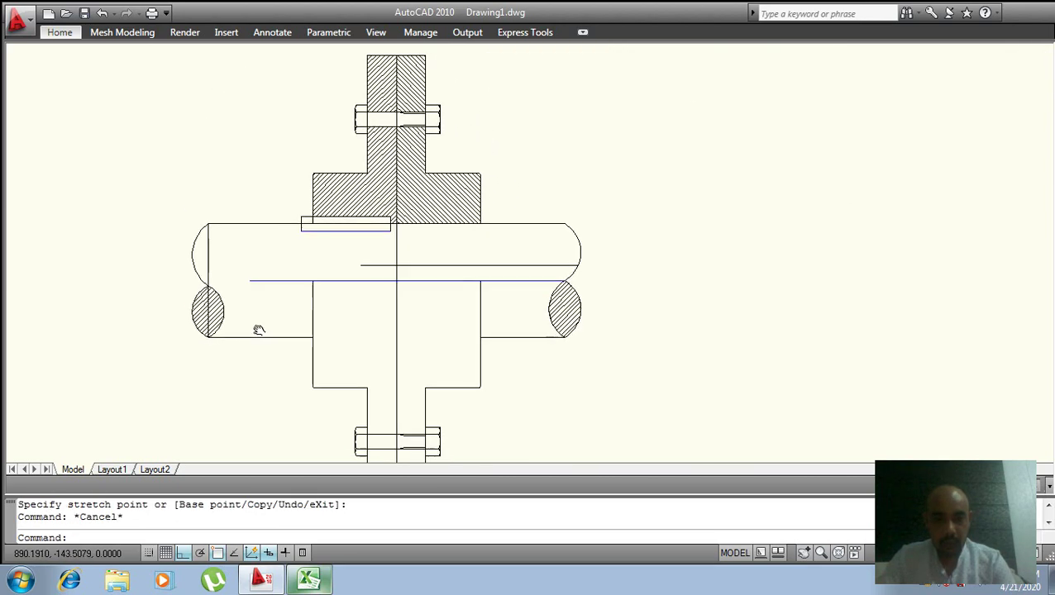
- Stretch the blue line's left end to the left break end and save the drawing
{"action": "left_click", "coordinate": [238, 280]}
{"action": "left_click", "coordinate": [239, 281]}
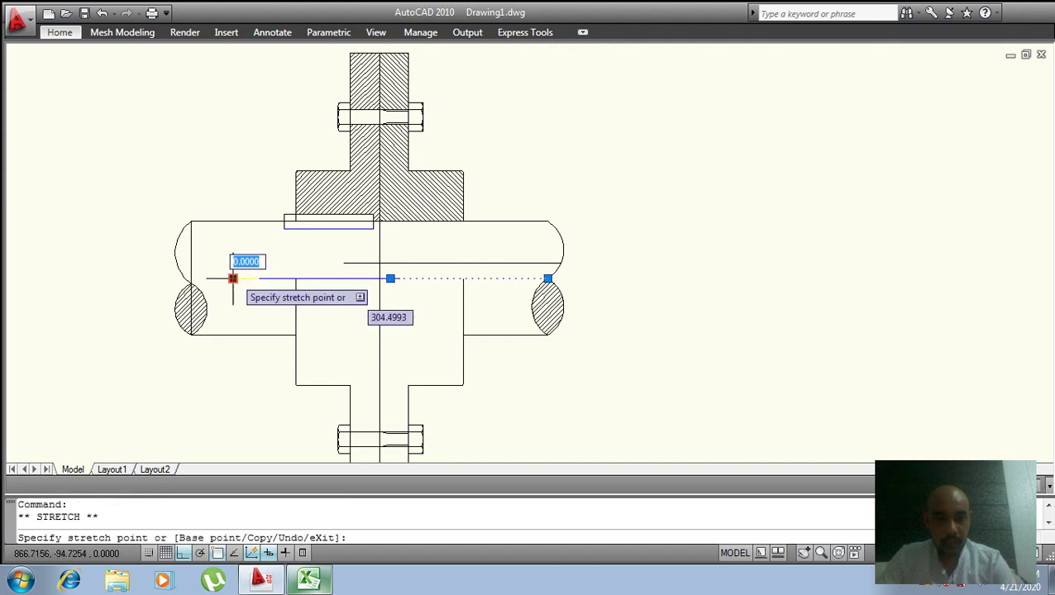
{"action": "left_click", "coordinate": [183, 282]}
{"action": "key", "text": "Escape"}
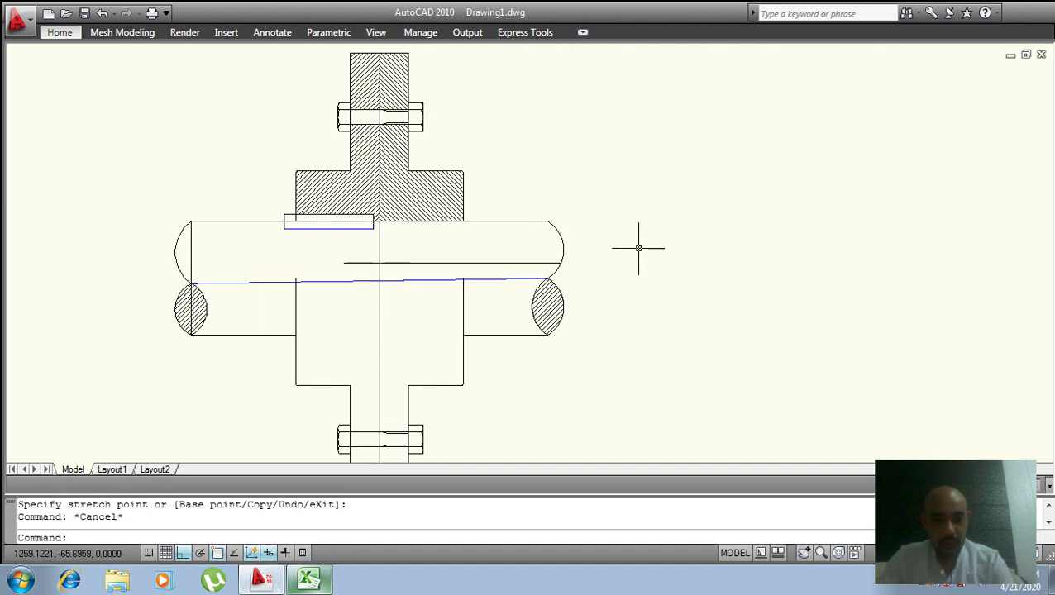
{"action": "key", "text": "ctrl+s"}
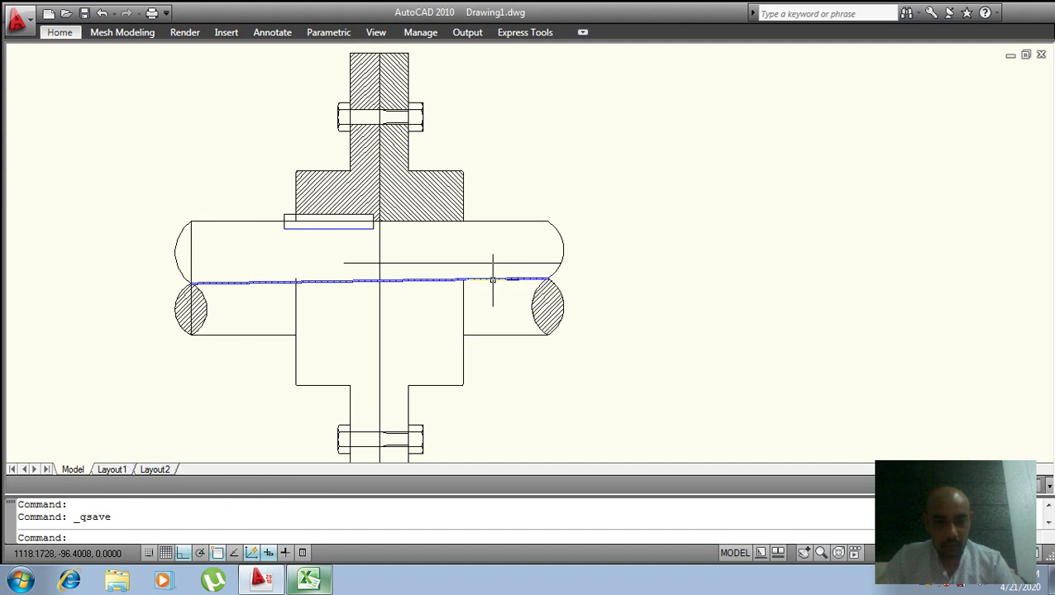
- Erase the blue line and draw a horizontal lower shaft edge from the right corner past the left break
{"action": "left_click", "coordinate": [424, 281]}
{"action": "type", "text": "e"}
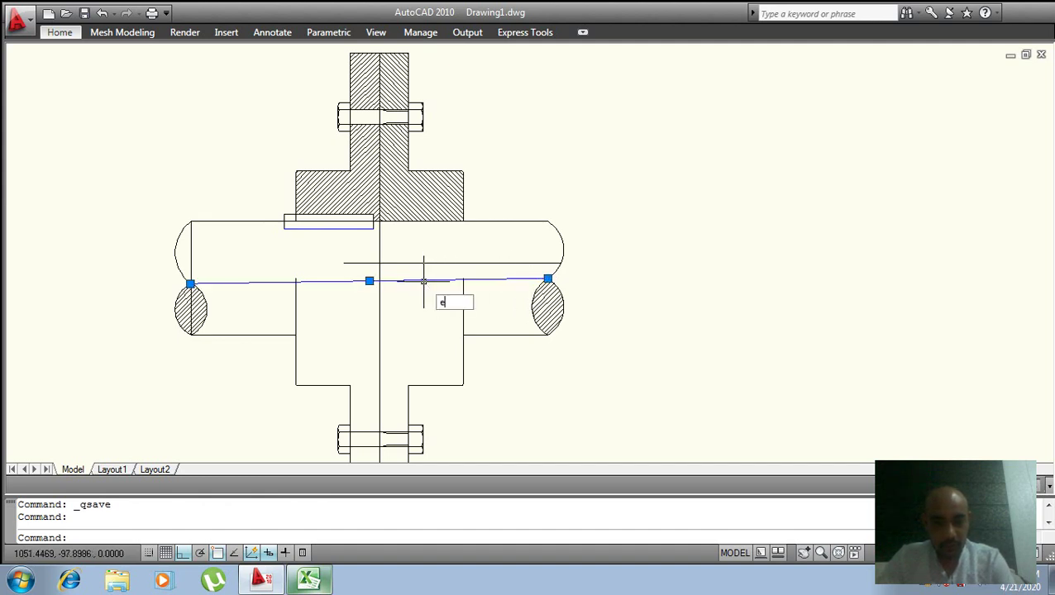
{"action": "key", "text": "Return"}
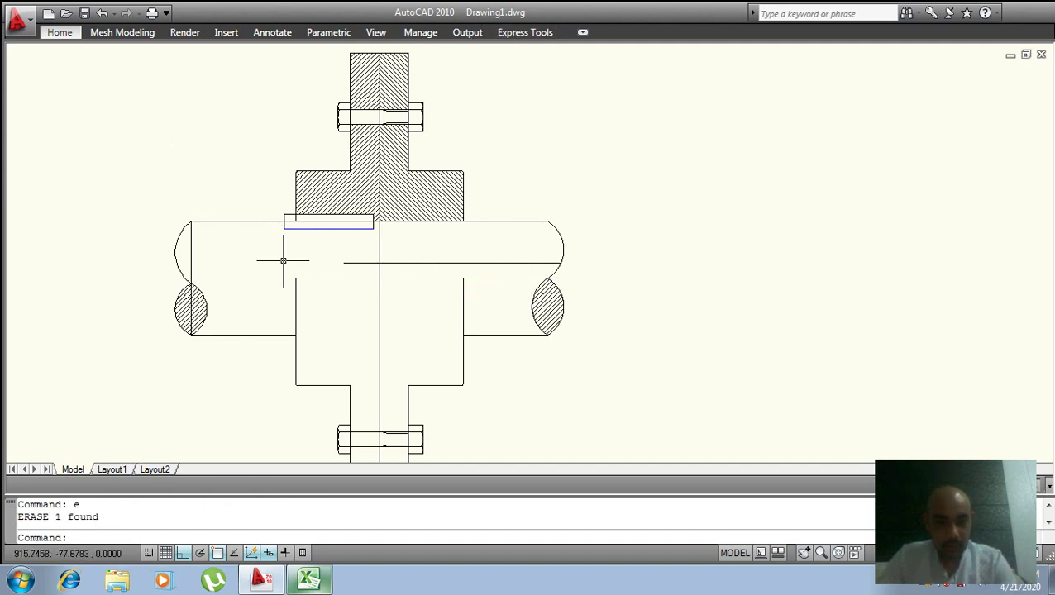
{"action": "type", "text": "l"}
{"action": "key", "text": "Return"}
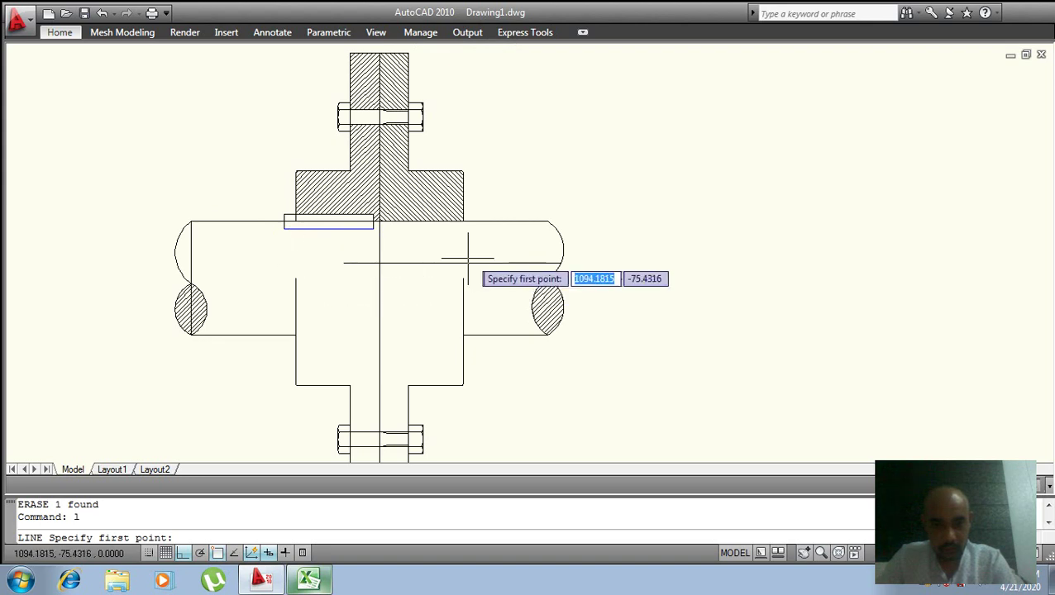
{"action": "left_click", "coordinate": [533, 264]}
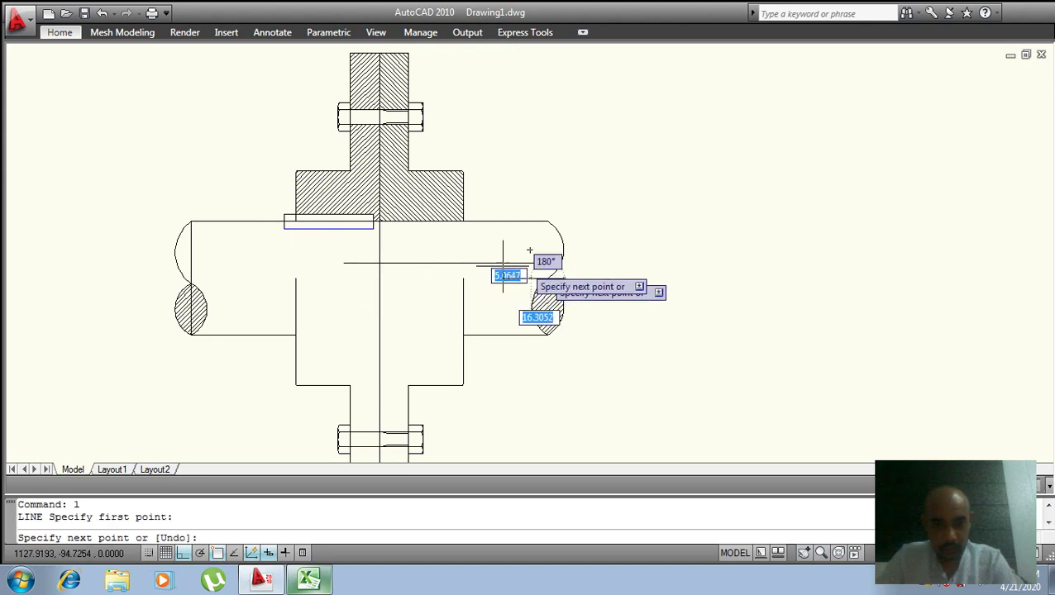
{"action": "left_click", "coordinate": [143, 240]}
{"action": "key", "text": "Return"}
{"action": "left_click", "coordinate": [167, 279]}
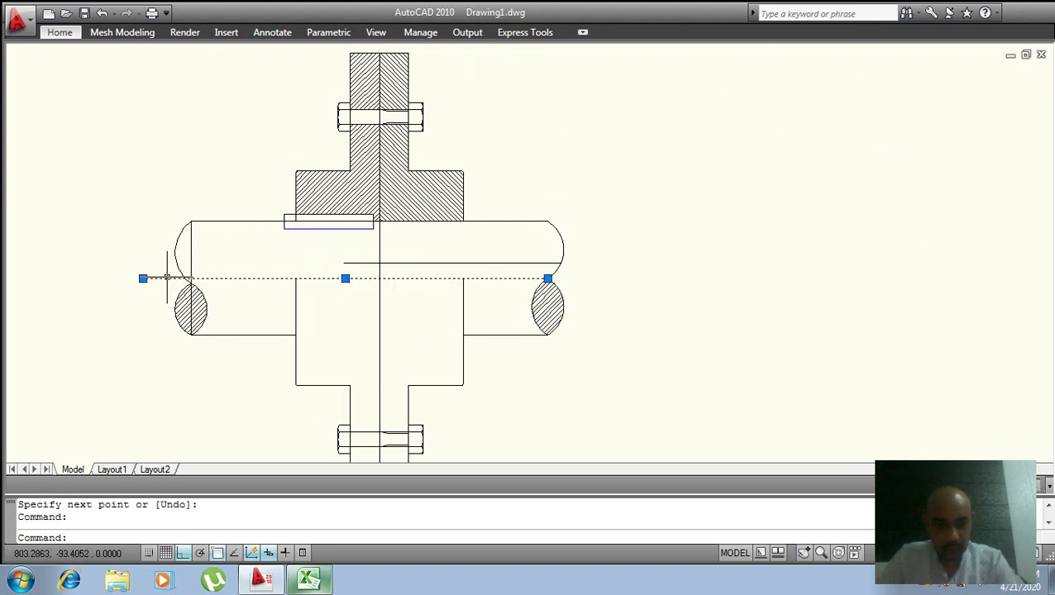
{"action": "key", "text": "Escape"}
- Trim the new line's stub beyond the left break end
{"action": "key", "text": "Return"}
{"action": "key", "text": "Return"}
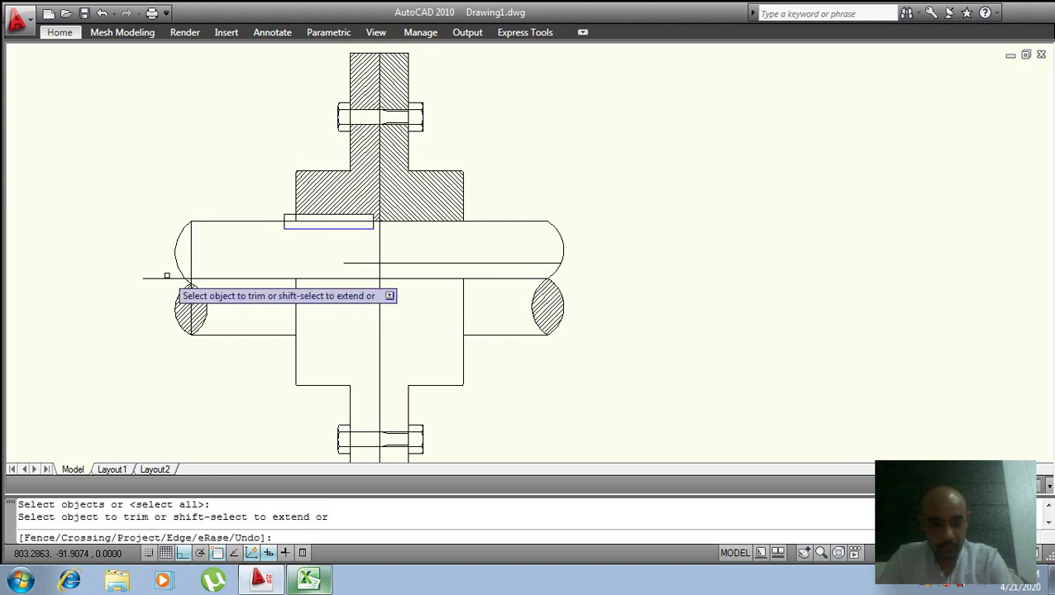
{"action": "left_click", "coordinate": [173, 278]}
{"action": "key", "text": "Escape"}
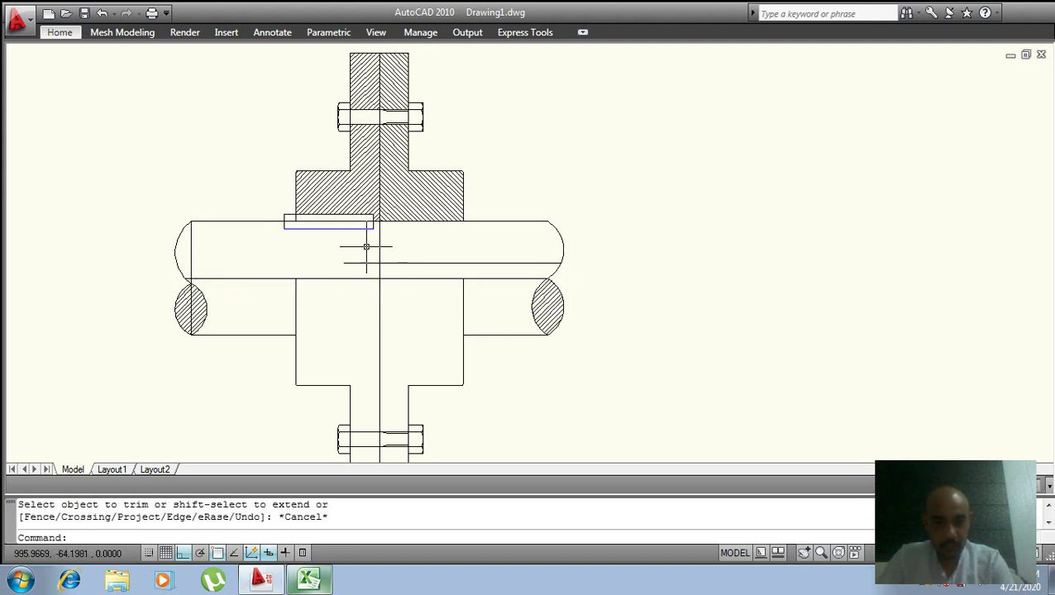
{"action": "type", "text": "tr"}
{"action": "key", "text": "Return"}
{"action": "key", "text": "Return"}
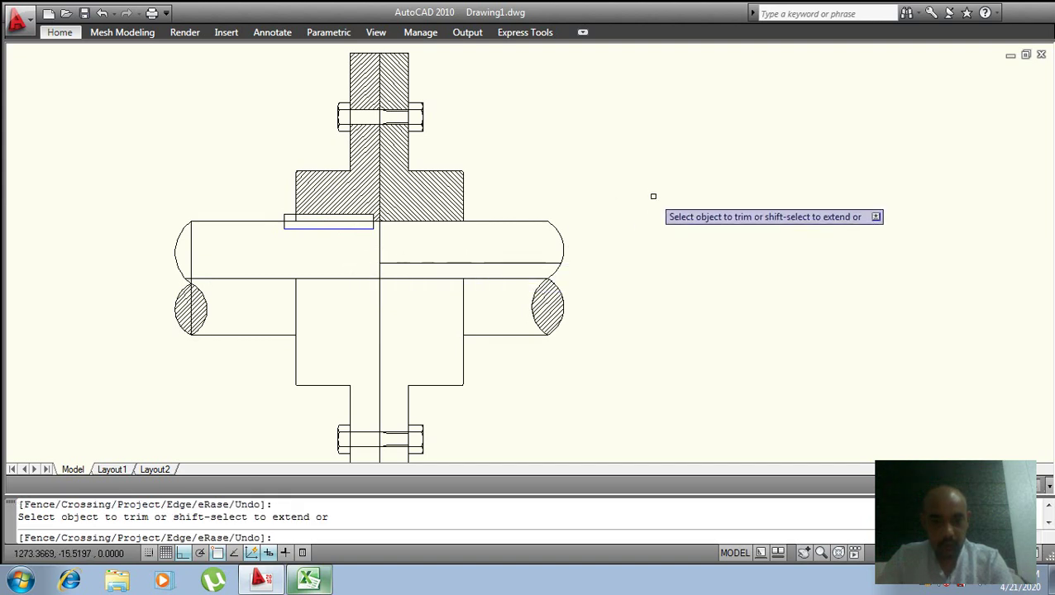
{"action": "key", "text": "Escape"}
{"action": "scroll", "coordinate": [616, 223], "scroll_direction": "down", "scroll_amount": 2}
{"action": "scroll", "coordinate": [596, 245], "scroll_direction": "up", "scroll_amount": 3}
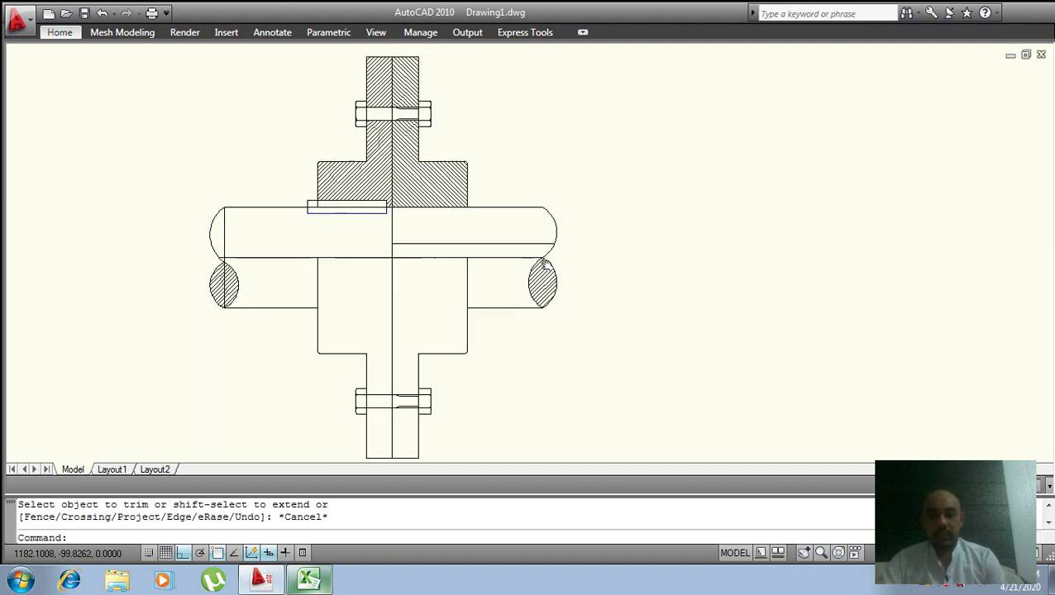
{"action": "scroll", "coordinate": [519, 283], "scroll_direction": "down", "scroll_amount": 2}
- Erase the guide line running through the side-view circles
{"action": "mouse_move", "coordinate": [546, 288]}
{"action": "middle_mouse_down"}
{"action": "mouse_move", "coordinate": [659, 245]}
{"action": "mouse_move", "coordinate": [851, 214]}
{"action": "middle_mouse_up"}
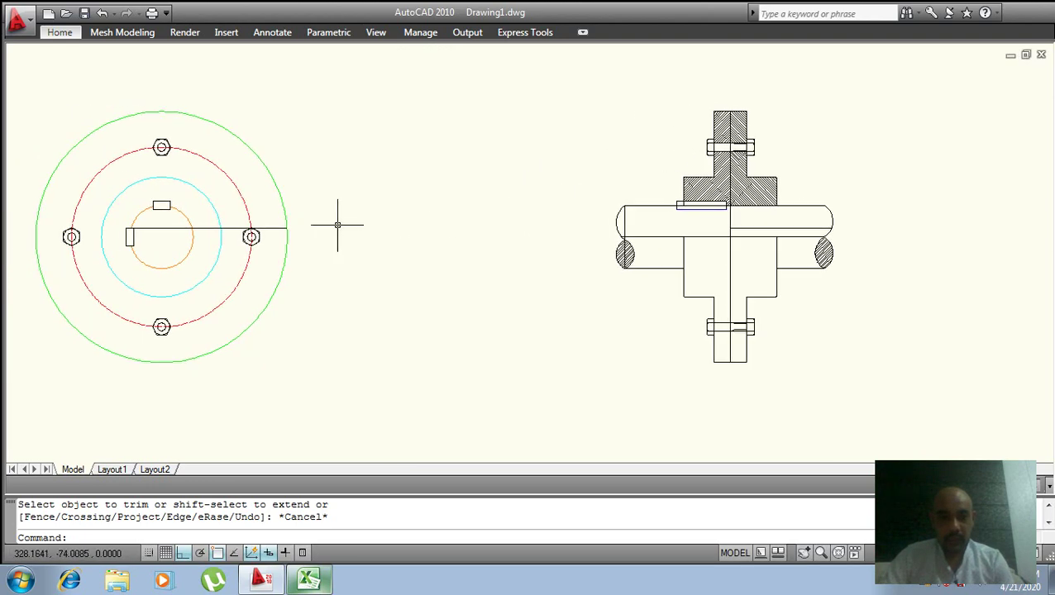
{"action": "left_click", "coordinate": [163, 225]}
{"action": "left_click", "coordinate": [161, 235]}
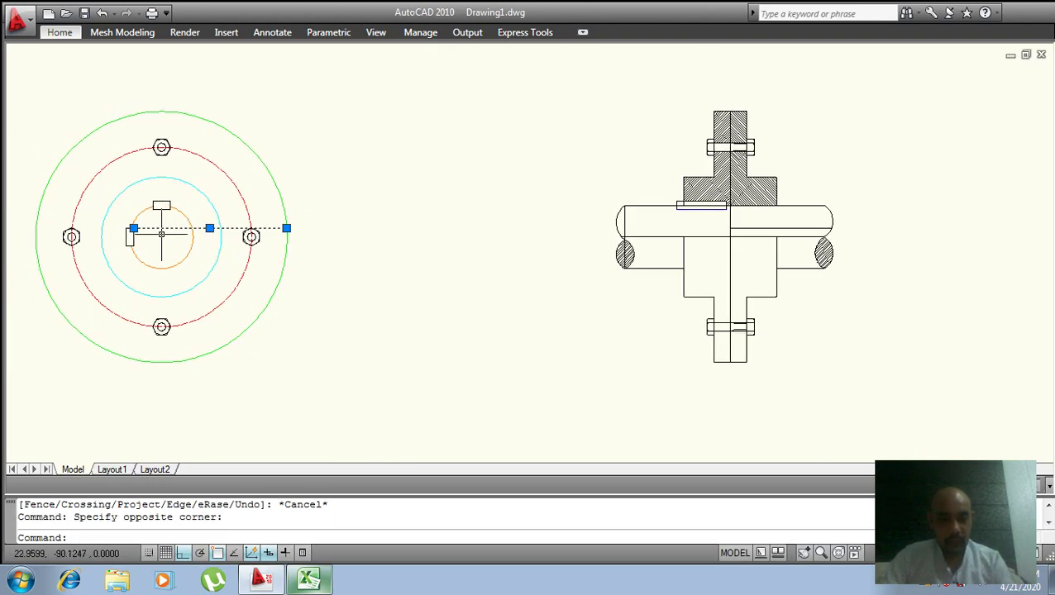
{"action": "type", "text": "e"}
{"action": "key", "text": "Return"}
- Window-select the sectional front view and move it left beside the circular side view
{"action": "left_click", "coordinate": [868, 78]}
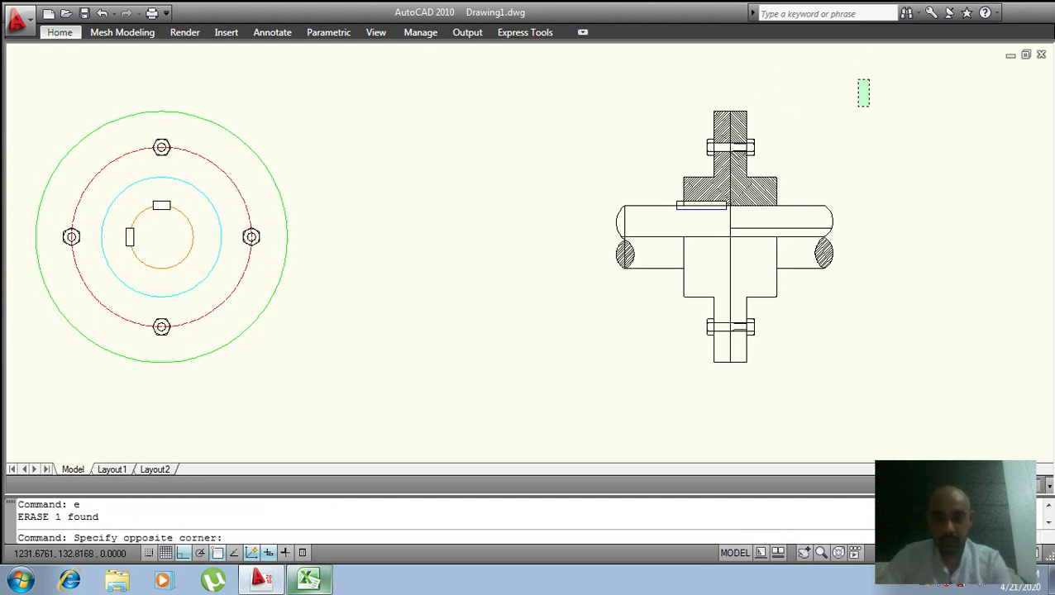
{"action": "left_click", "coordinate": [529, 403]}
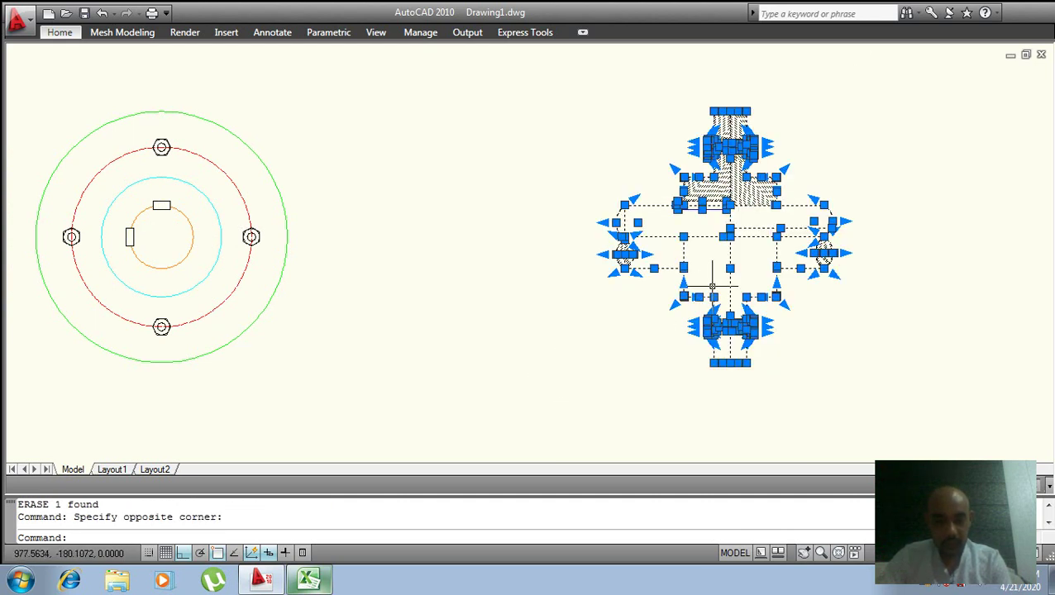
{"action": "type", "text": "m"}
{"action": "key", "text": "Return"}
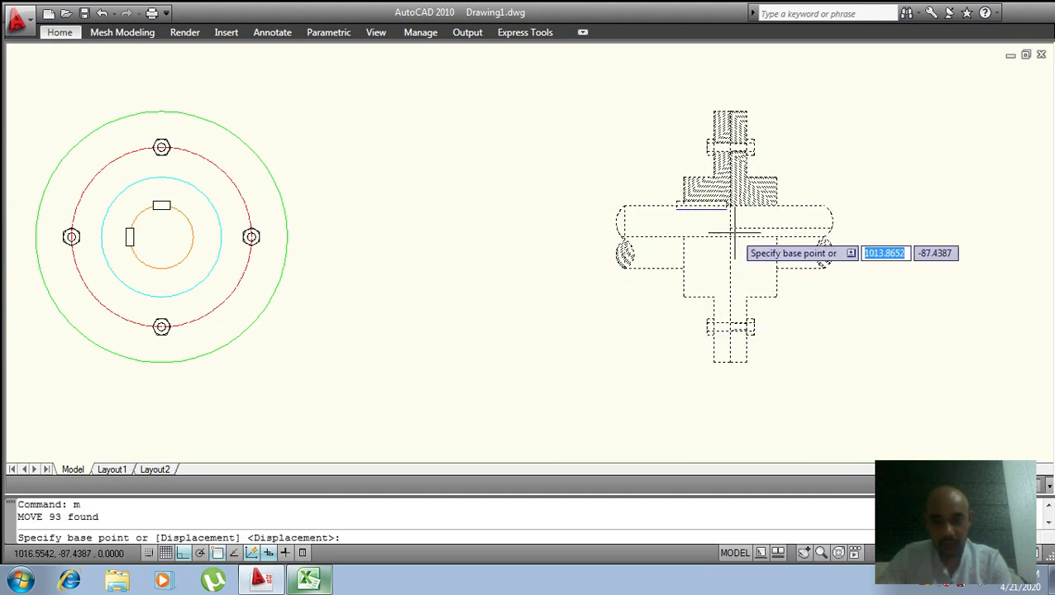
{"action": "left_click", "coordinate": [629, 237]}
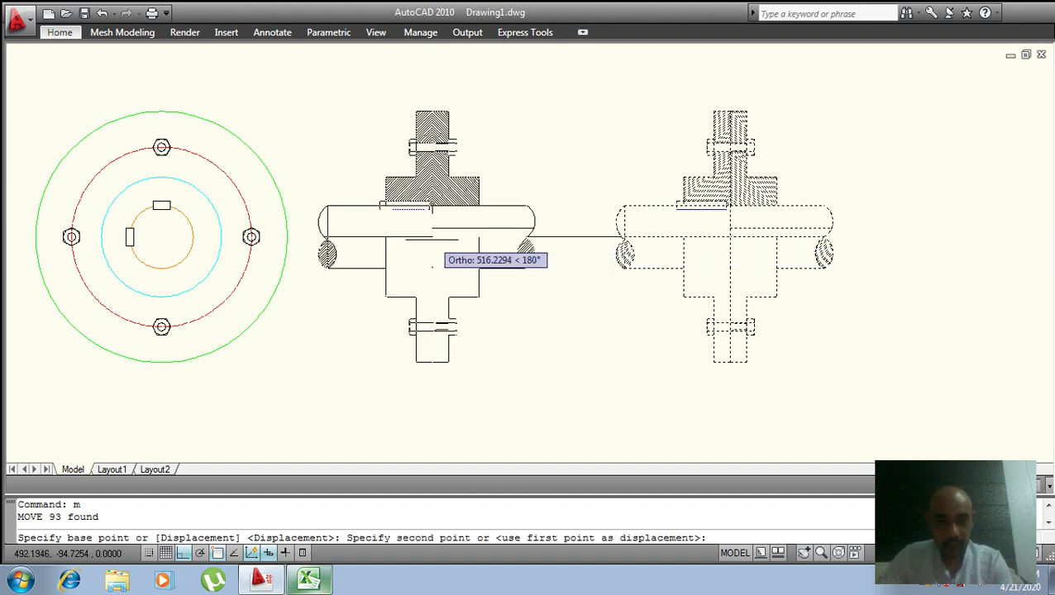
{"action": "left_click", "coordinate": [432, 239]}
{"action": "key", "text": "Escape"}
{"action": "middle_click_drag", "start_coordinate": [704, 253], "coordinate": [878, 263]}
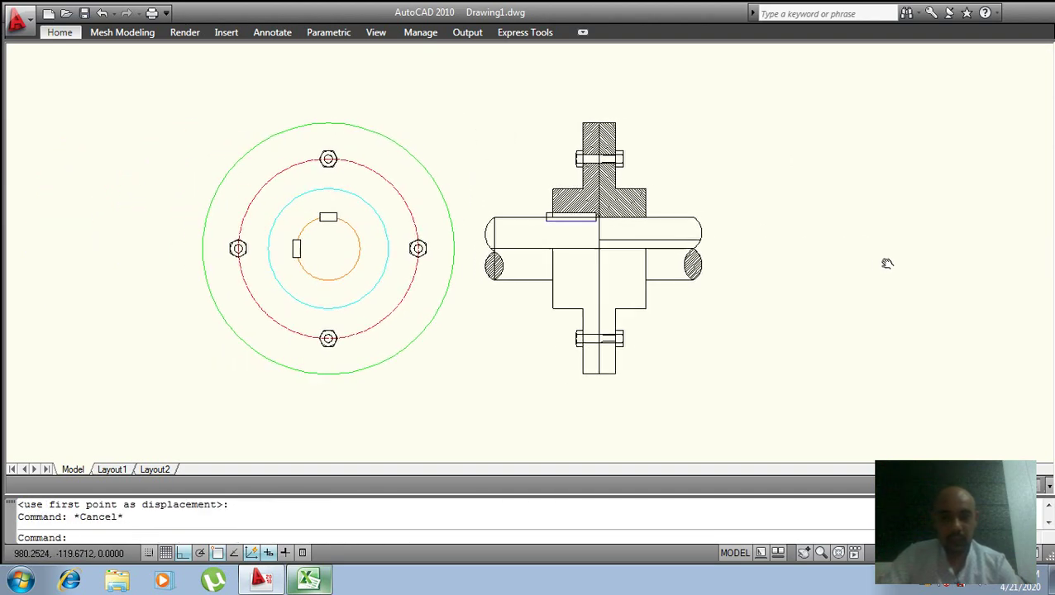